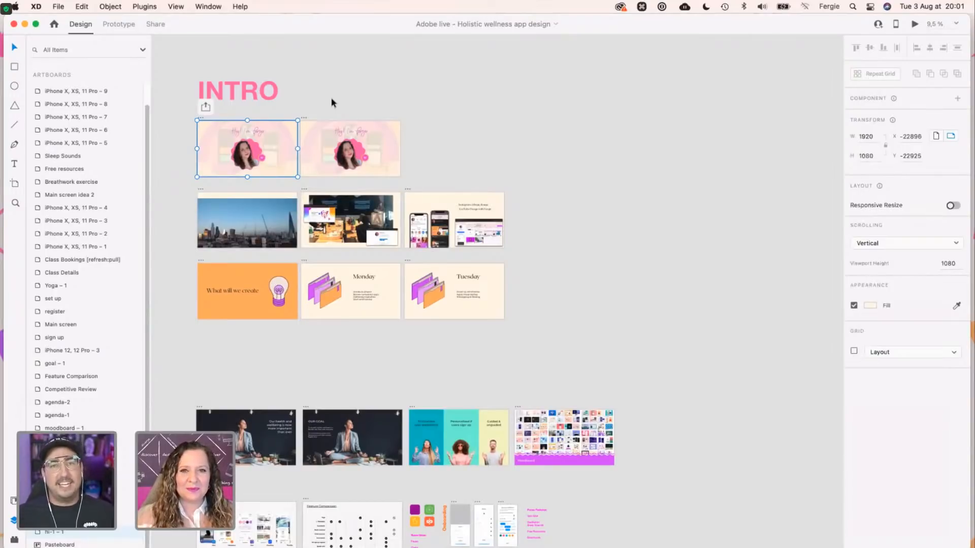
# Preview the intro slides from the greeting through the city skyline and workshop photos to the social channels slide, and end the preview.
pyautogui.click(914, 27)
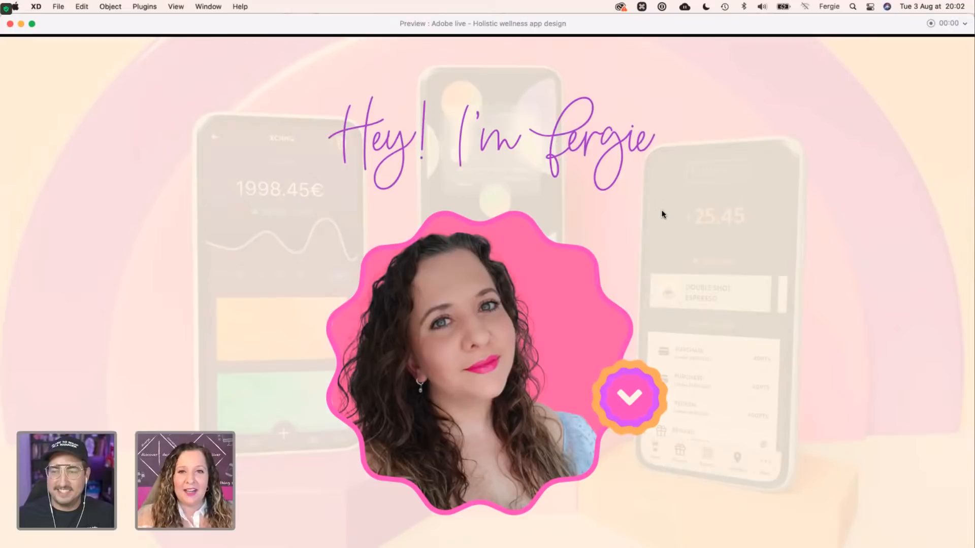
pyautogui.click(627, 407)
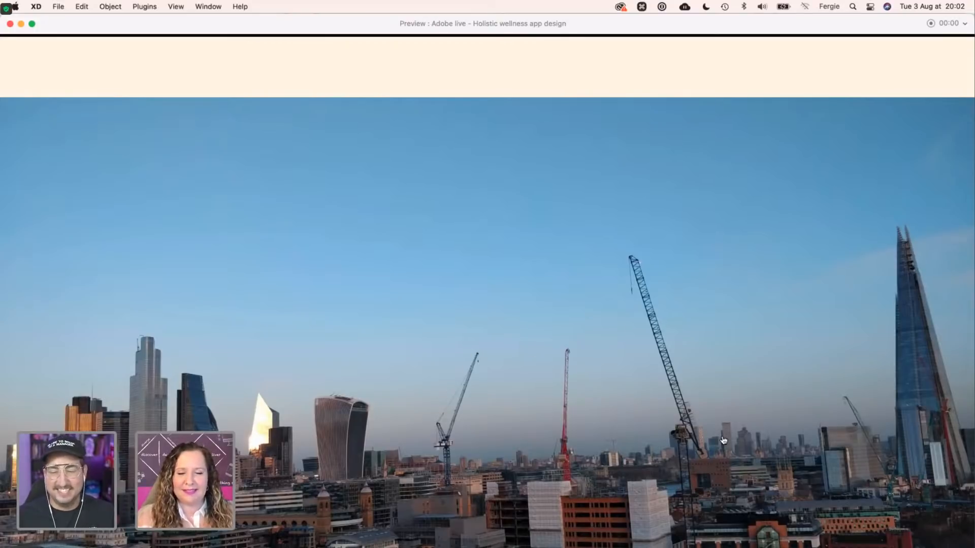
pyautogui.click(752, 424)
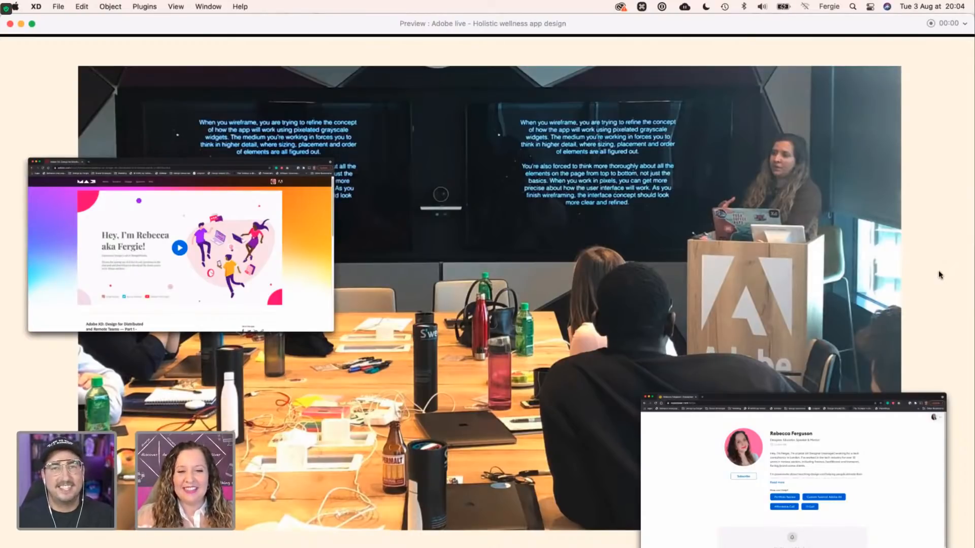
pyautogui.click(844, 281)
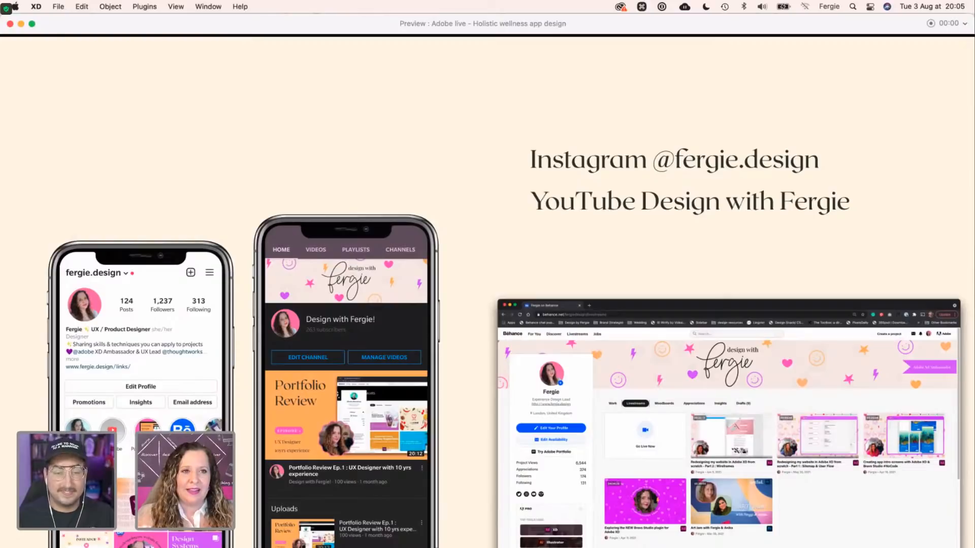
pyautogui.click(9, 23)
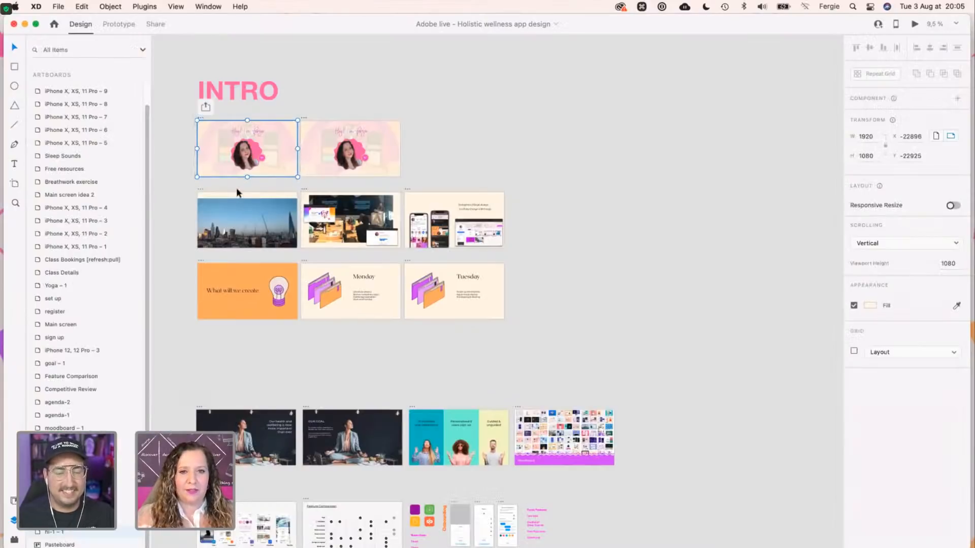
# Switch to Chrome and look through the project thumbnails in the Work section of the designer's Behance profile.
pyautogui.hotkey('ctrl', 'Right')
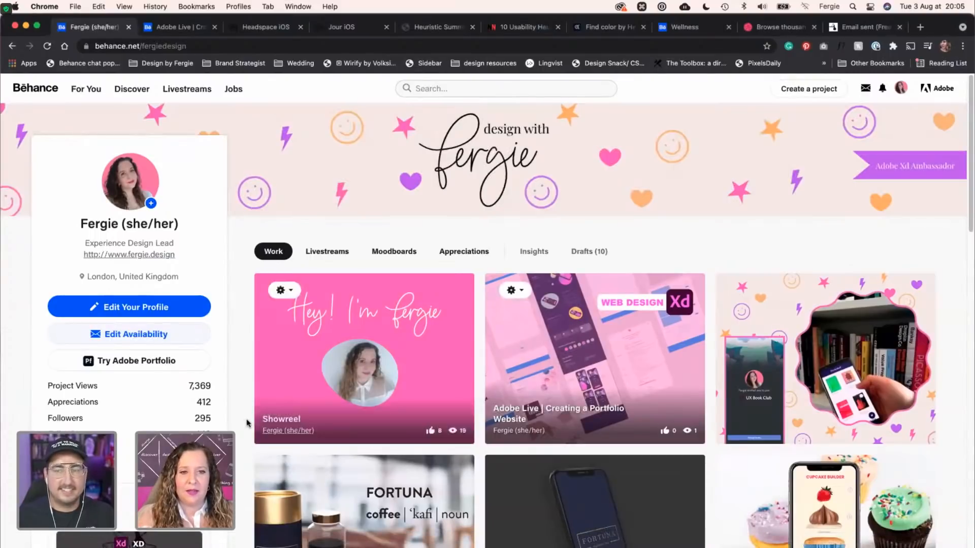
pyautogui.scroll(-10, 247, 423)
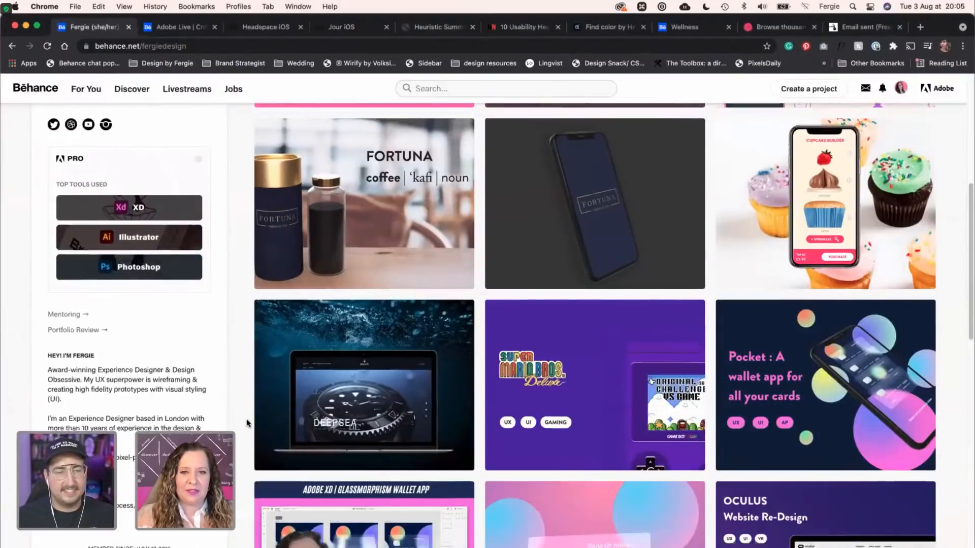
pyautogui.scroll(-9, 247, 423)
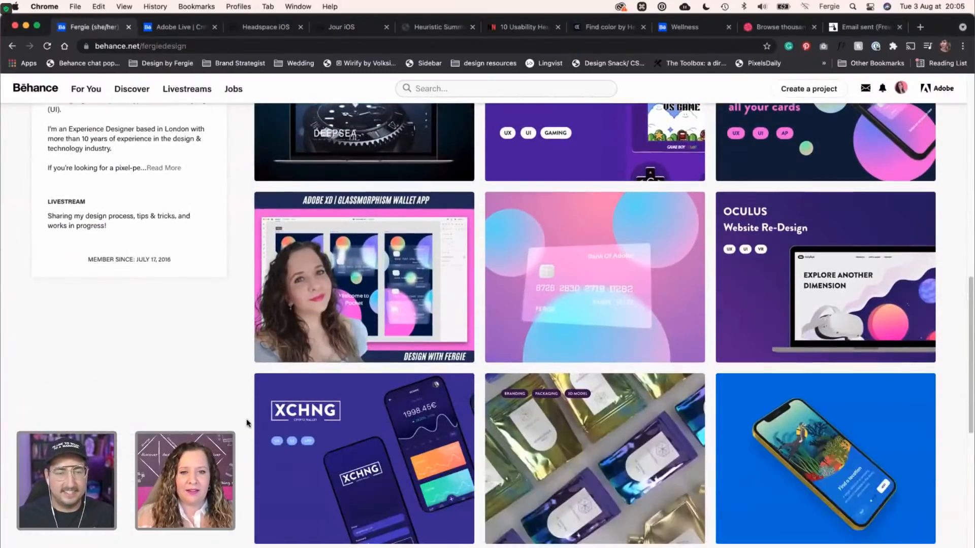
pyautogui.scroll(-8, 248, 423)
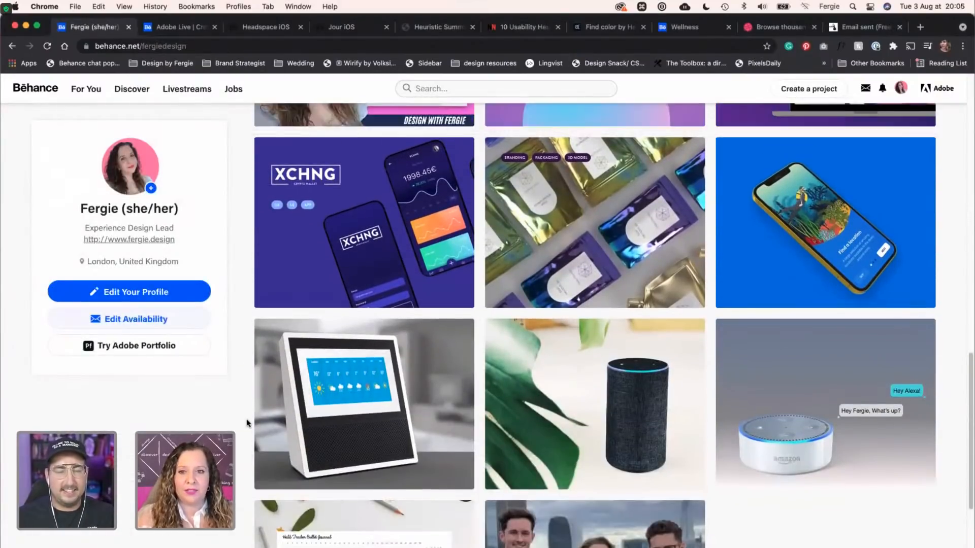
pyautogui.scroll(5, 247, 423)
pyautogui.scroll(10, 247, 423)
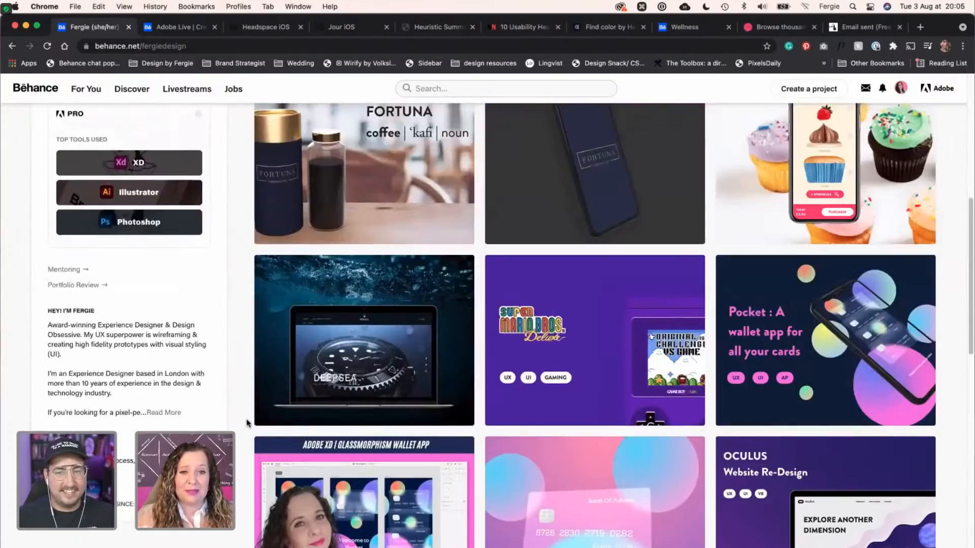
pyautogui.scroll(10, 248, 423)
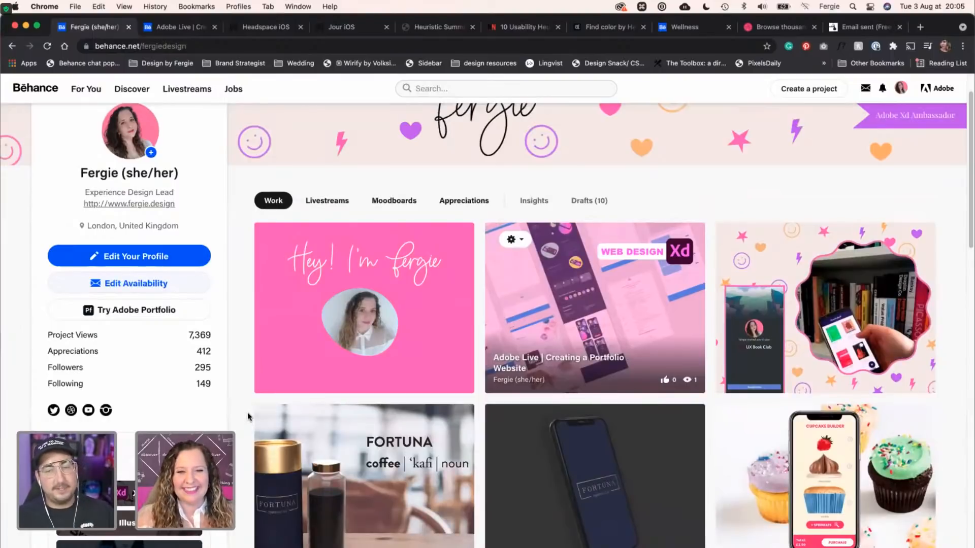
pyautogui.scroll(2, 247, 417)
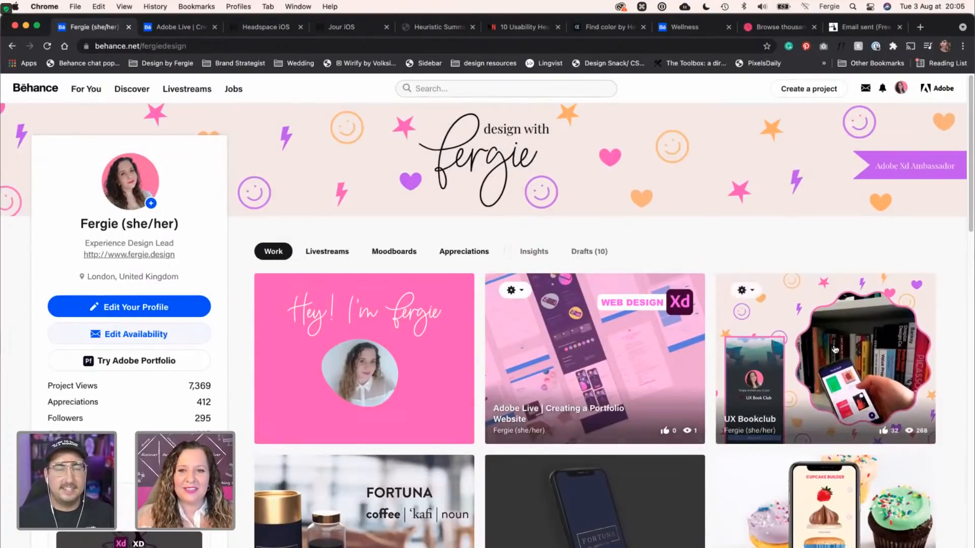
# Open the UX Bookclub project on Behance, review its description and app screens, and close it.
pyautogui.click(804, 344)
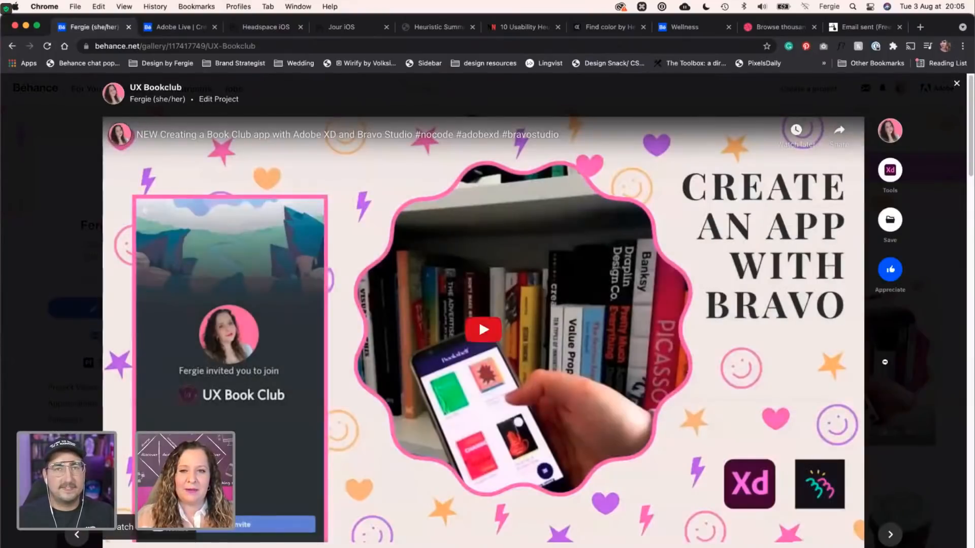
pyautogui.scroll(-5, 786, 387)
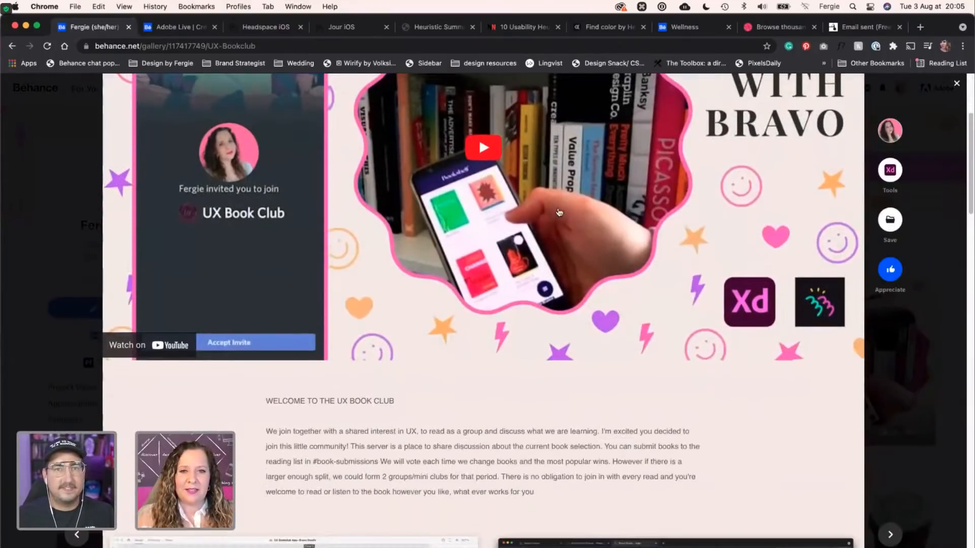
pyautogui.scroll(-10, 755, 353)
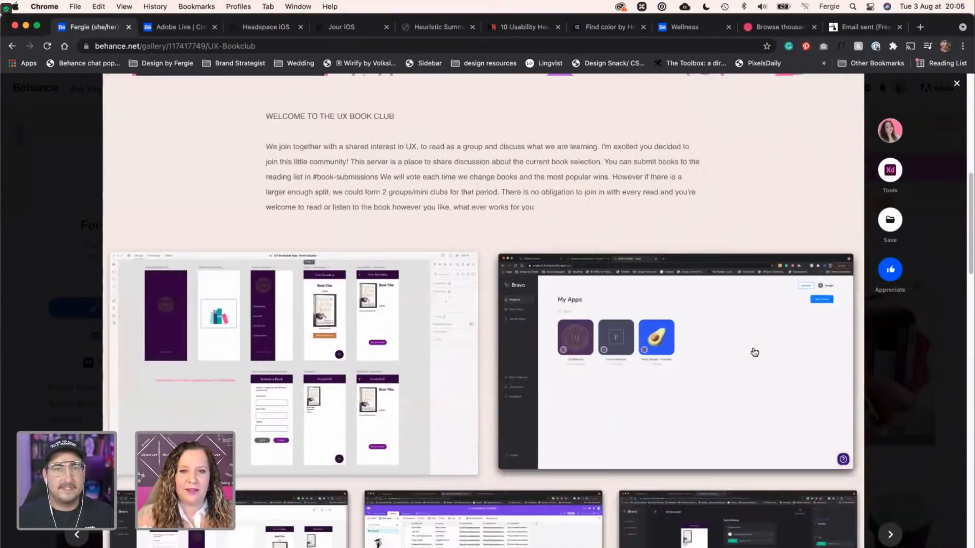
pyautogui.scroll(-1, 754, 352)
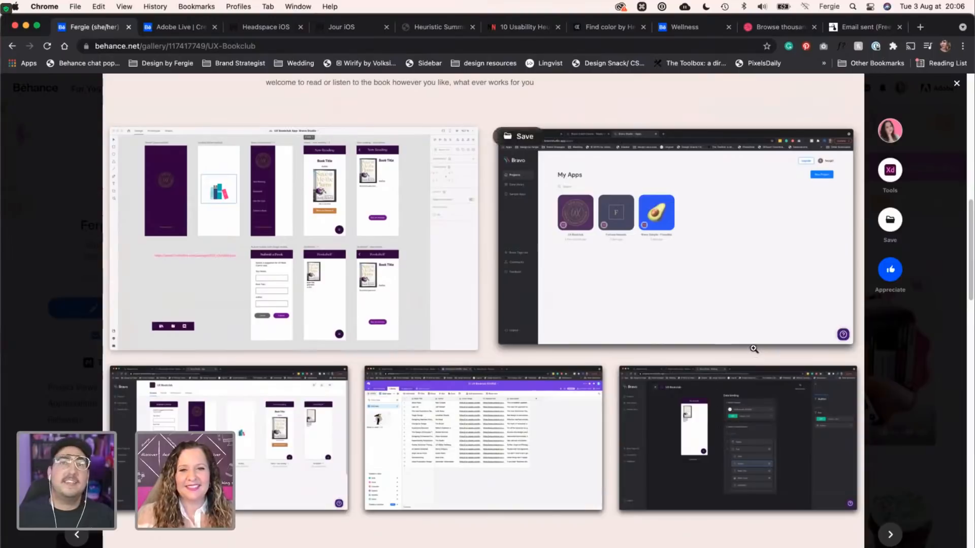
pyautogui.scroll(-5, 755, 352)
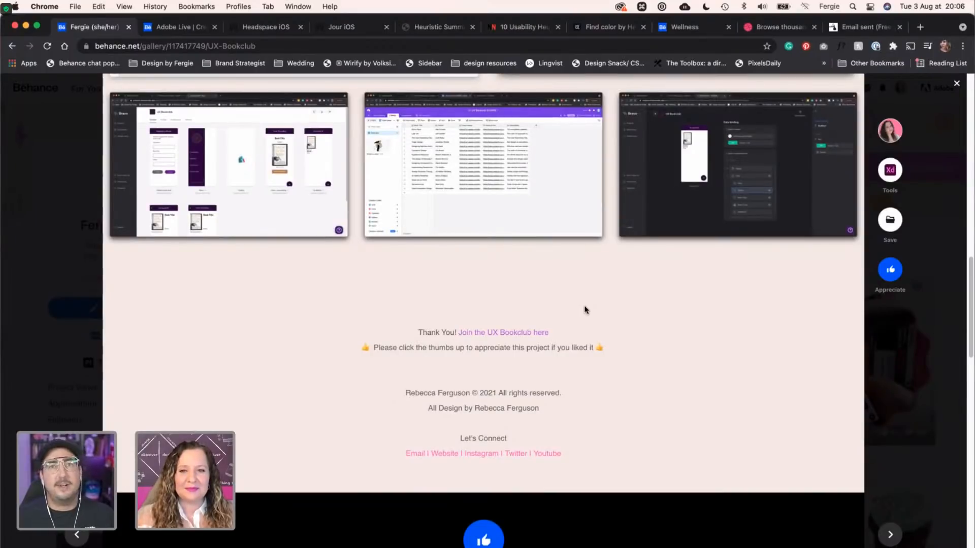
pyautogui.press('Escape')
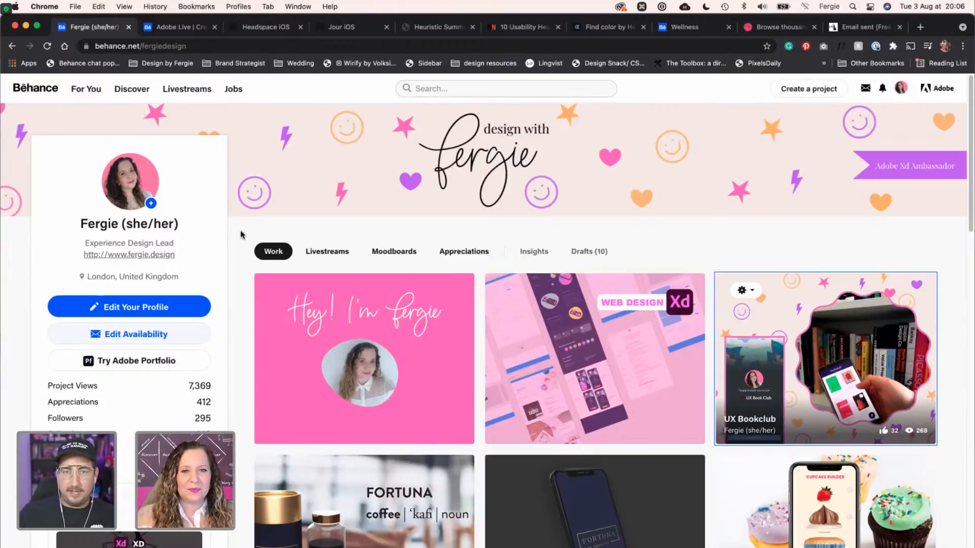
# Switch back to Adobe XD and examine the Monday and Tuesday agenda artboards.
pyautogui.hotkey('ctrl', 'Right')
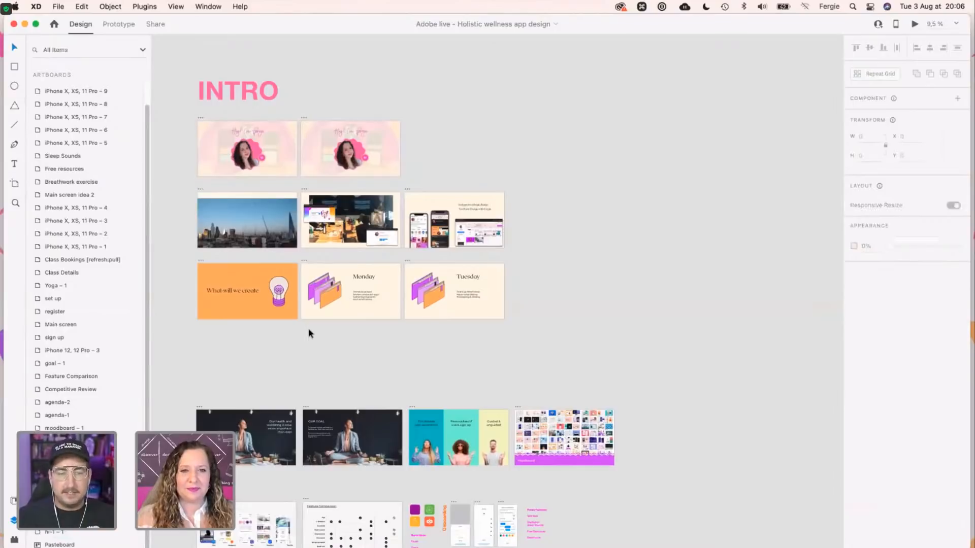
pyautogui.scroll(5, 329, 303)
pyautogui.scroll(10, 329, 303)
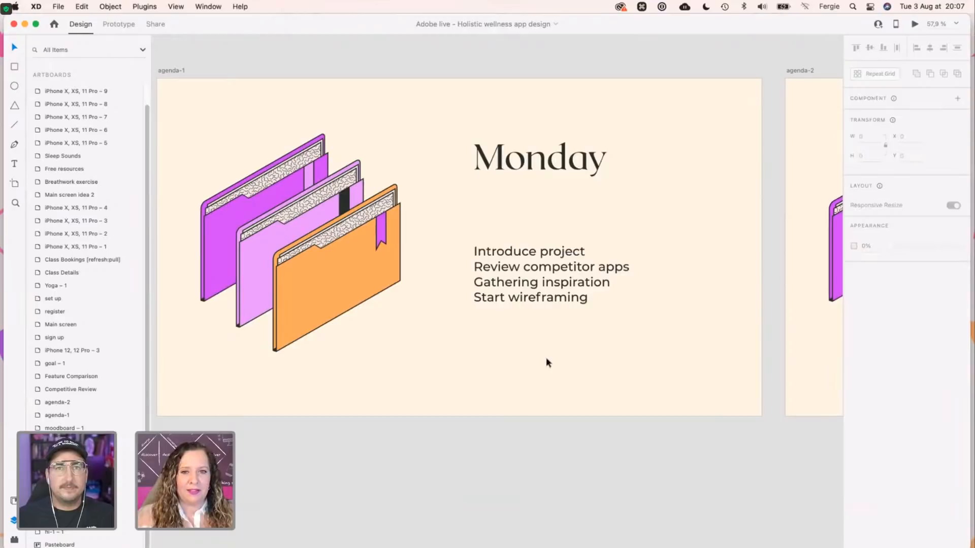
pyautogui.keyDown('super'); pyautogui.scroll(-5, 515, 394); pyautogui.keyUp('super')
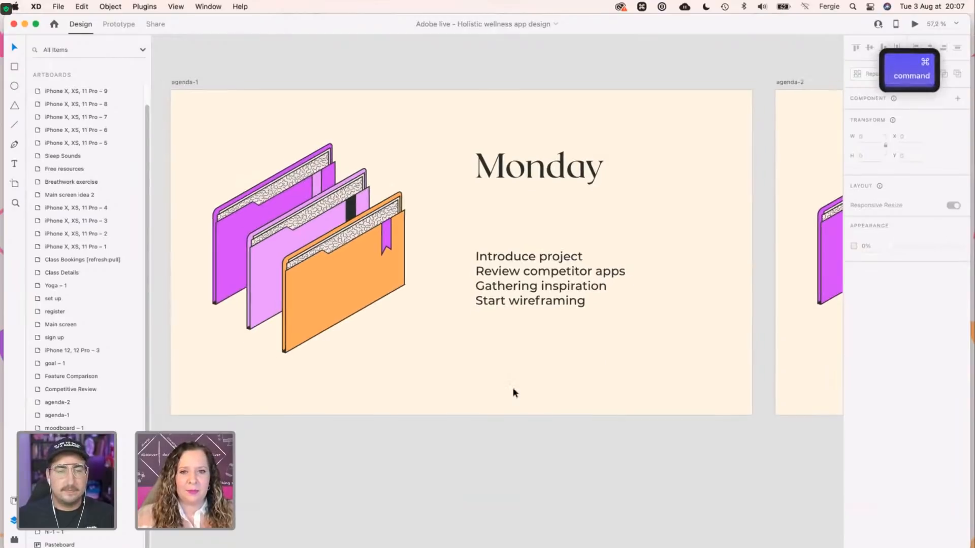
pyautogui.keyDown('super'); pyautogui.scroll(-8, 512, 388); pyautogui.keyUp('super')
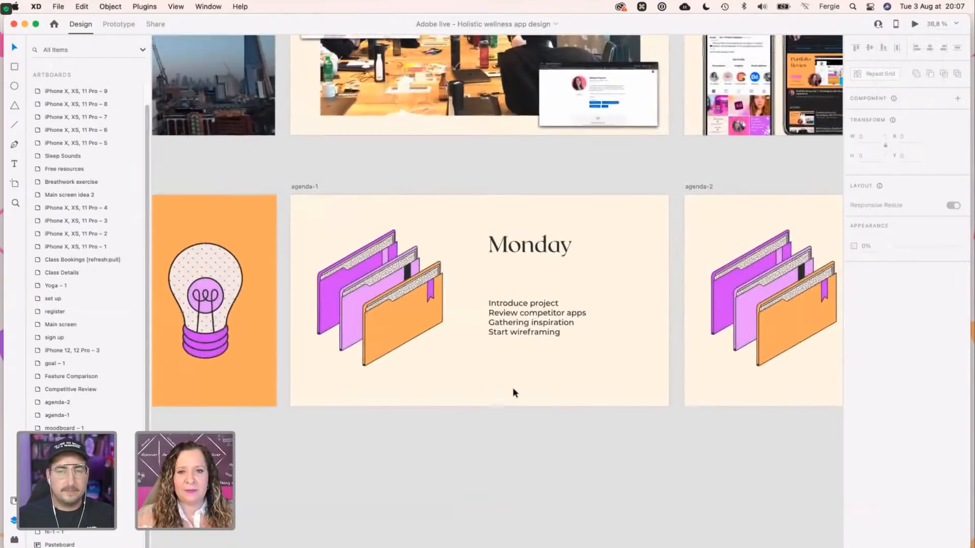
pyautogui.keyDown('super'); pyautogui.scroll(3, 777, 355); pyautogui.keyUp('super')
pyautogui.keyDown('super'); pyautogui.scroll(3, 789, 346); pyautogui.keyUp('super')
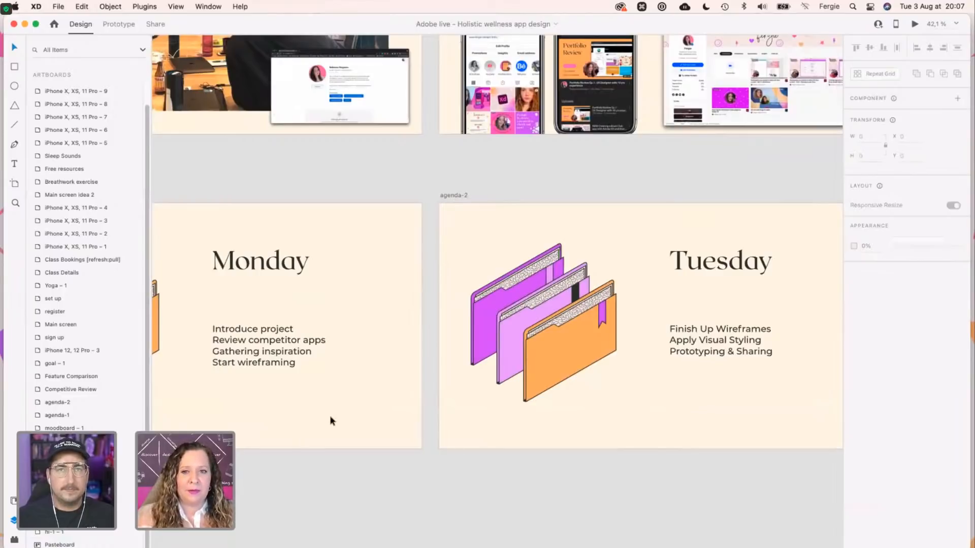
# Preview the slides starting from the goal artboards and advance past Our Goal to the key aspects slide.
pyautogui.keyDown('super'); pyautogui.scroll(-3, 341, 414); pyautogui.keyUp('super')
pyautogui.moveTo(267, 502); pyautogui.dragTo(388, 187)
pyautogui.moveTo(274, 395); pyautogui.dragTo(431, 255)
pyautogui.keyDown('super'); pyautogui.scroll(2, 429, 259); pyautogui.keyUp('super')
pyautogui.keyDown('super'); pyautogui.click(429, 259); pyautogui.keyUp('super')
pyautogui.press('super+Return')
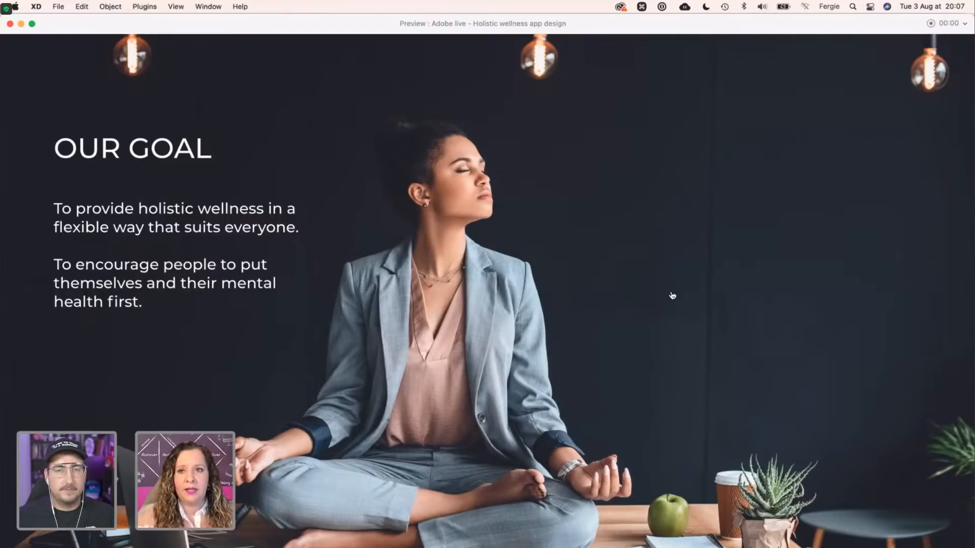
pyautogui.click(672, 295)
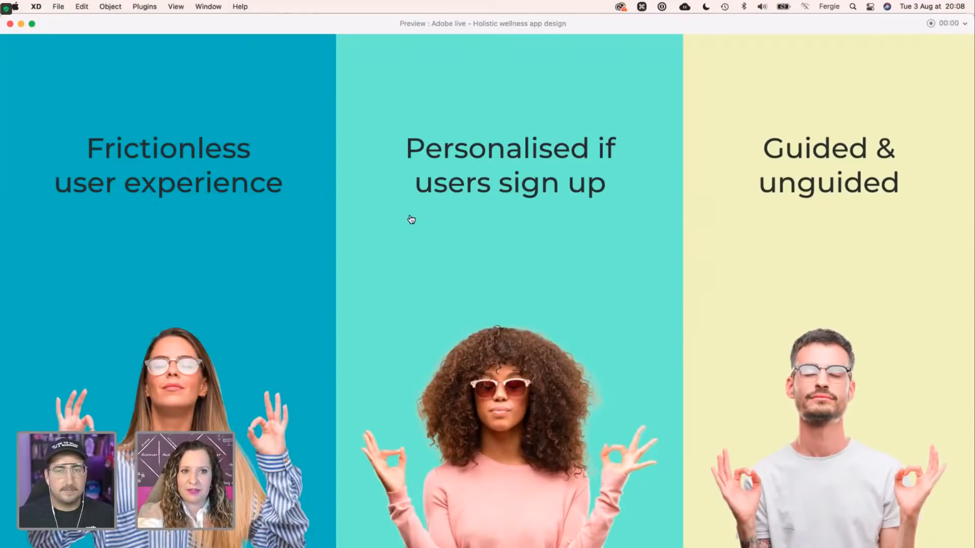
# View the key aspects across to "Go at your own pace" and the Moodboard slide, and end the preview.
pyautogui.hscroll(5, 410, 218)
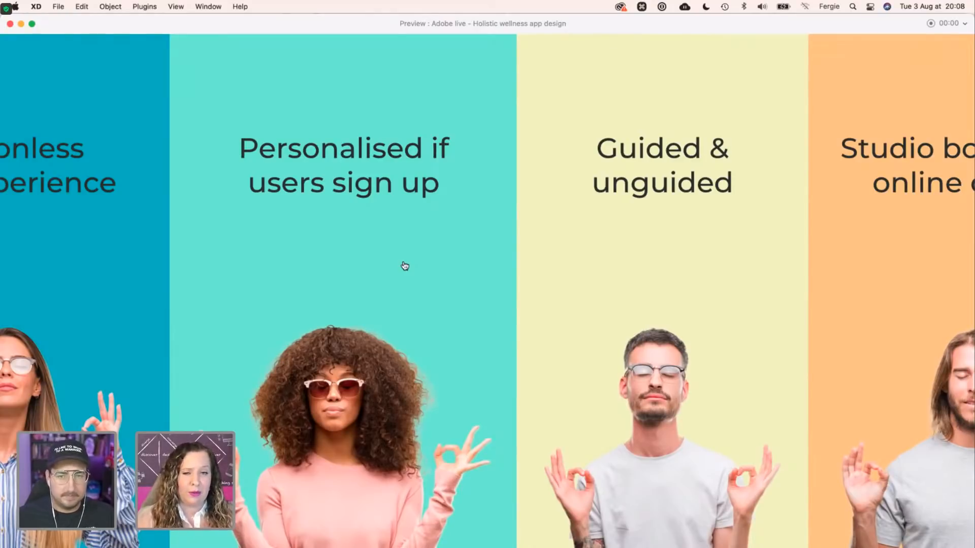
pyautogui.hscroll(7, 405, 266)
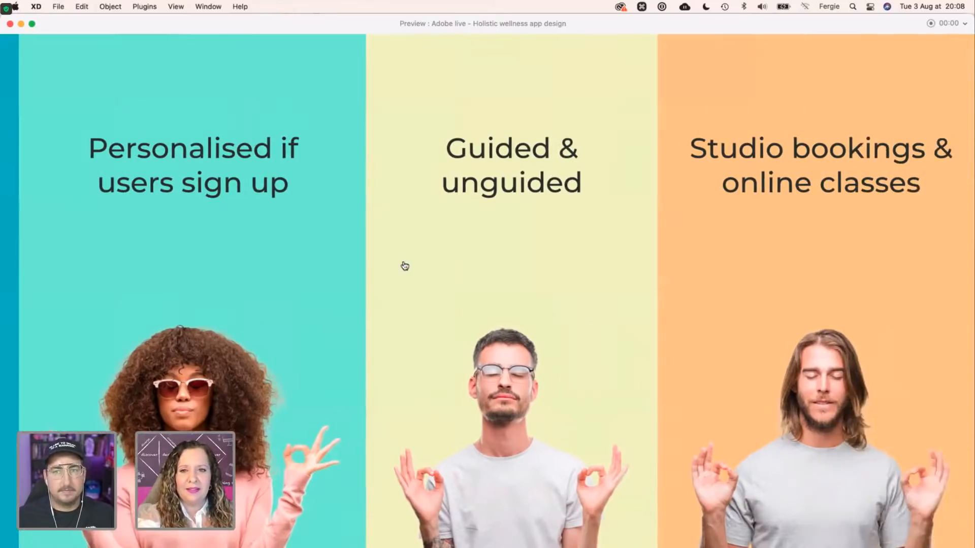
pyautogui.hscroll(3, 405, 267)
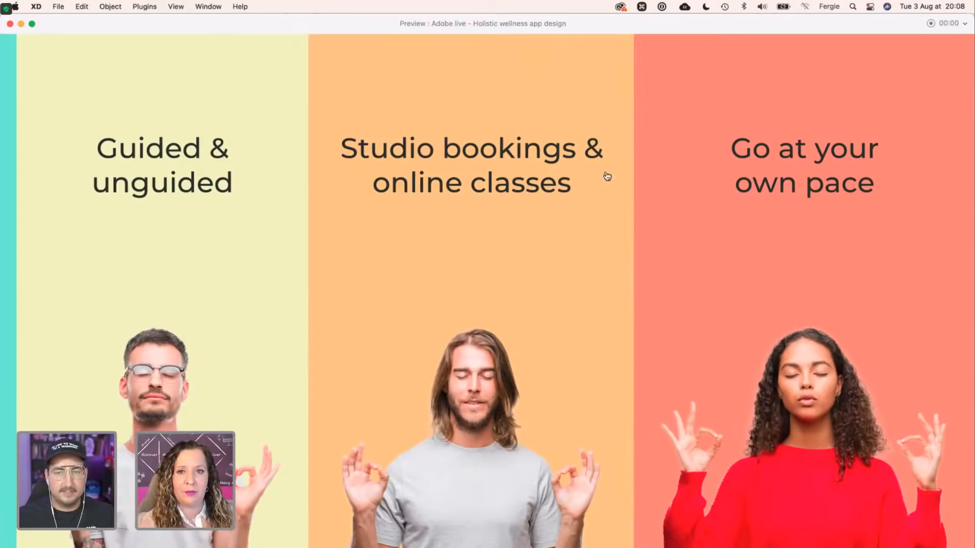
pyautogui.click(676, 276)
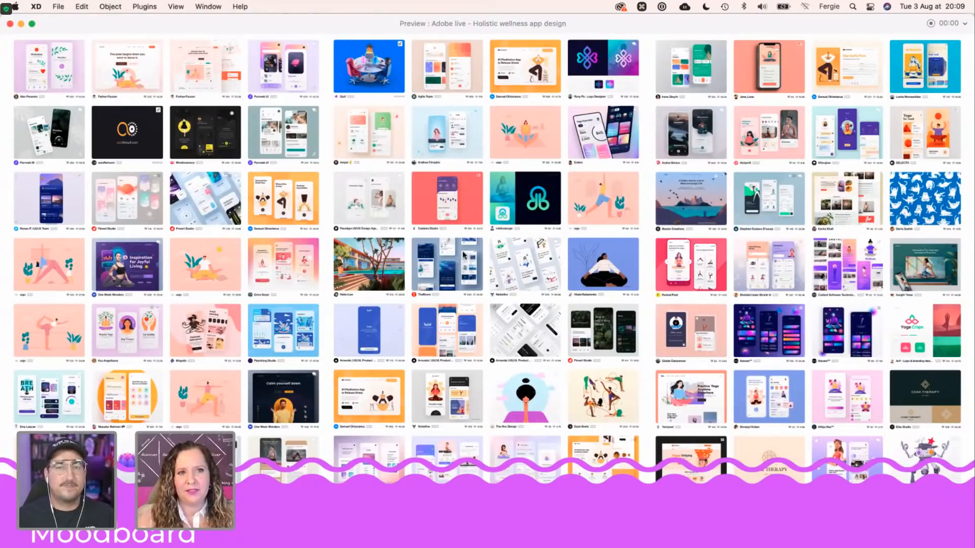
pyautogui.click(10, 24)
# Examine the Competitive Review artboard and the neighbouring Feature Comparison table.
pyautogui.click(480, 430)
pyautogui.scroll(-5, 481, 431)
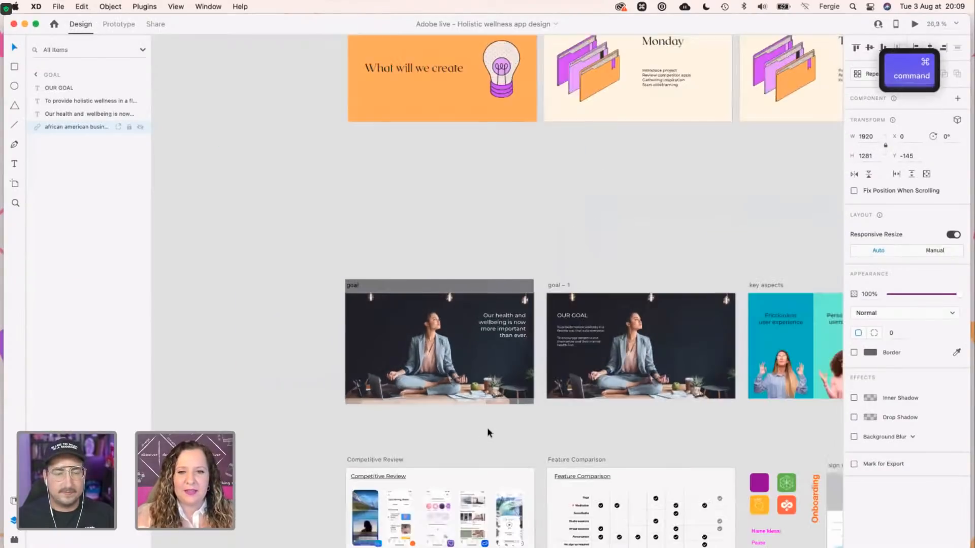
pyautogui.moveTo(160, 219); pyautogui.dragTo(443, 244)
pyautogui.scroll(4, 370, 388)
pyautogui.scroll(2, 370, 389)
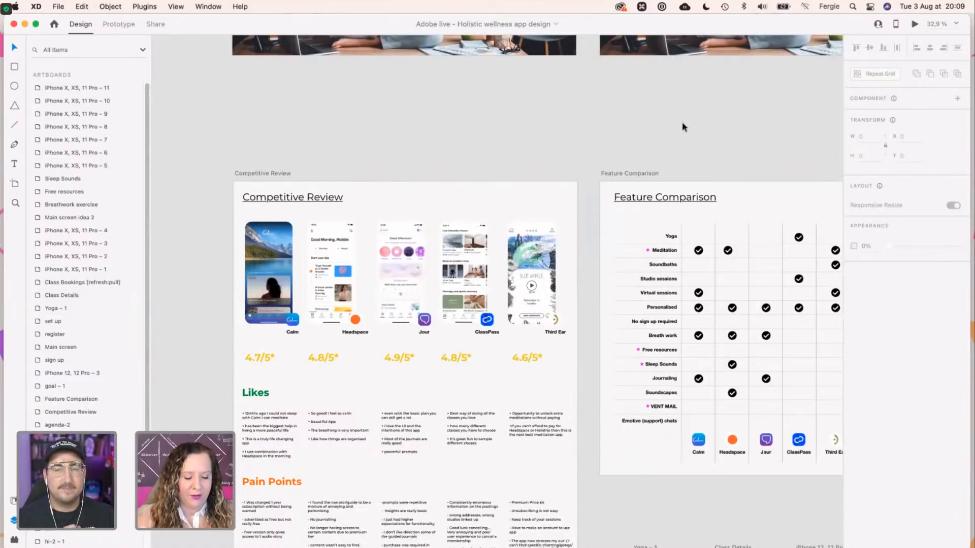
pyautogui.press('super')
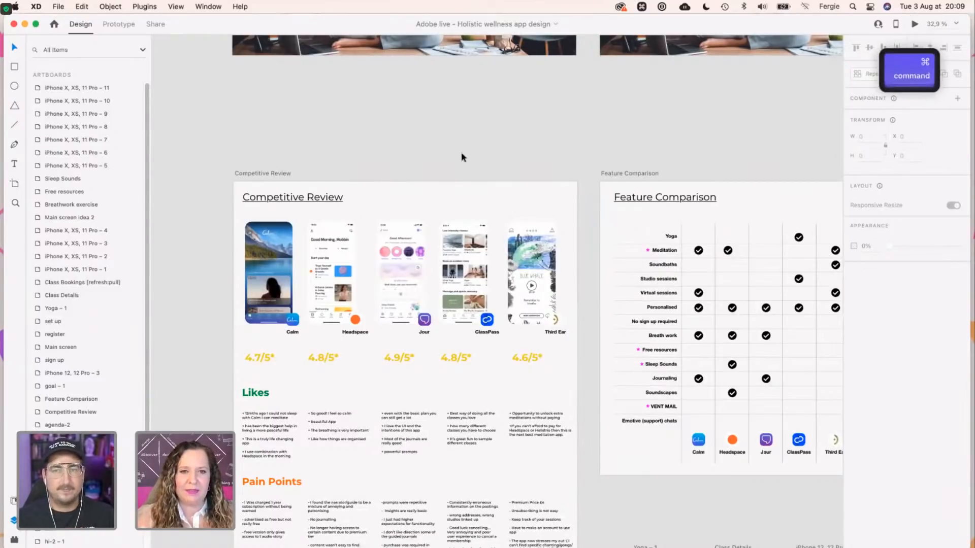
pyautogui.scroll(3, 385, 337)
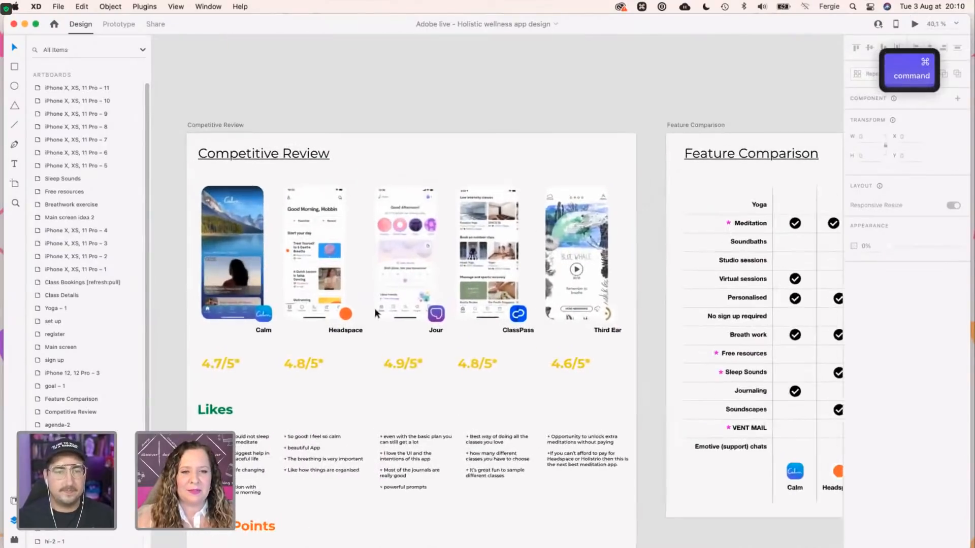
pyautogui.scroll(2, 376, 313)
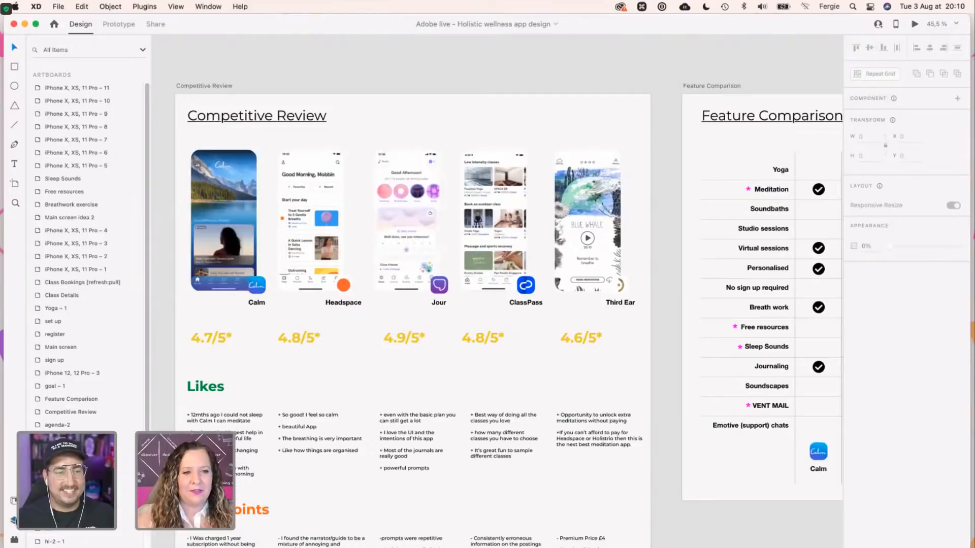
pyautogui.hscroll(5, 165, 338)
pyautogui.press('super')
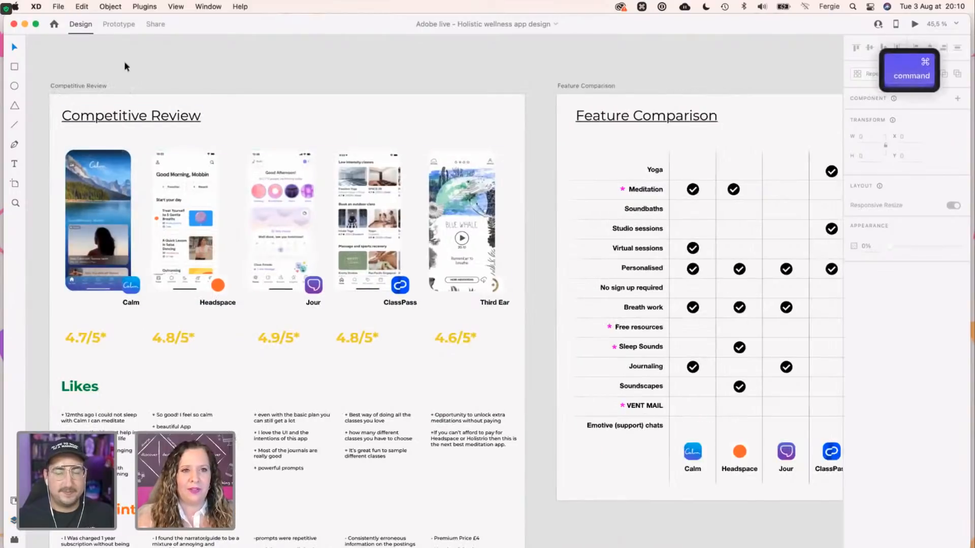
# Examine the competitor app screens and ratings from Calm to Third Ear on the Competitive Review artboard.
pyautogui.keyDown('super'); pyautogui.click(261, 102); pyautogui.keyUp('super')
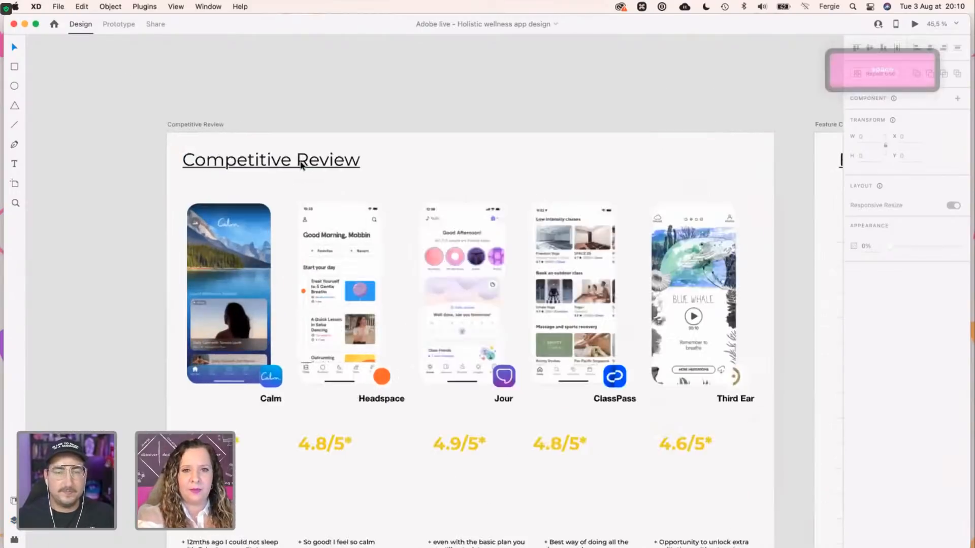
pyautogui.scroll(5, 301, 165)
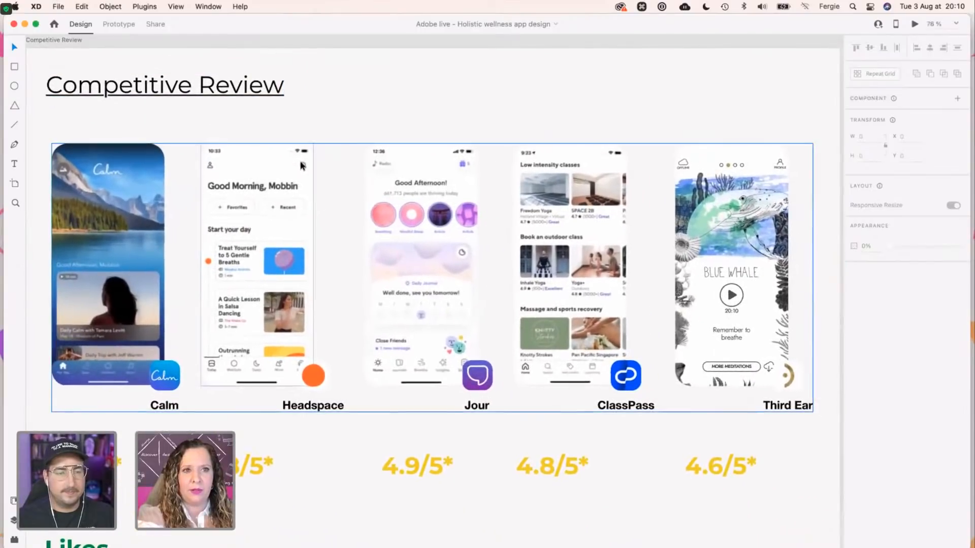
pyautogui.scroll(-1, 301, 165)
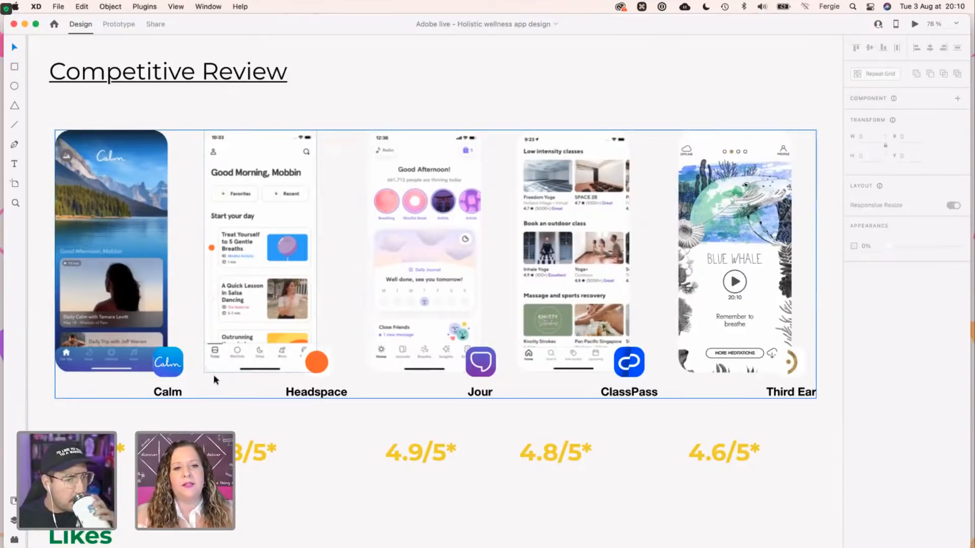
pyautogui.scroll(-1, 162, 398)
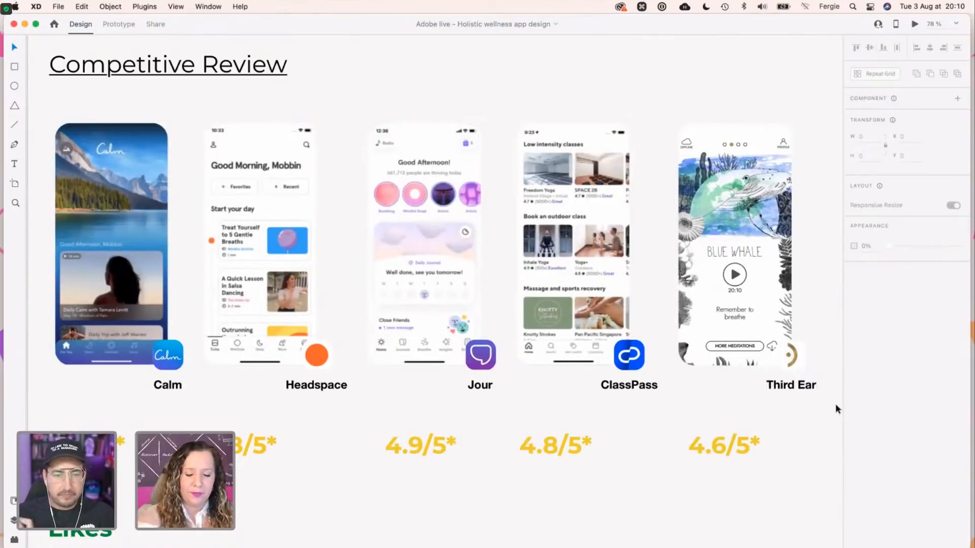
pyautogui.scroll(-3, 836, 404)
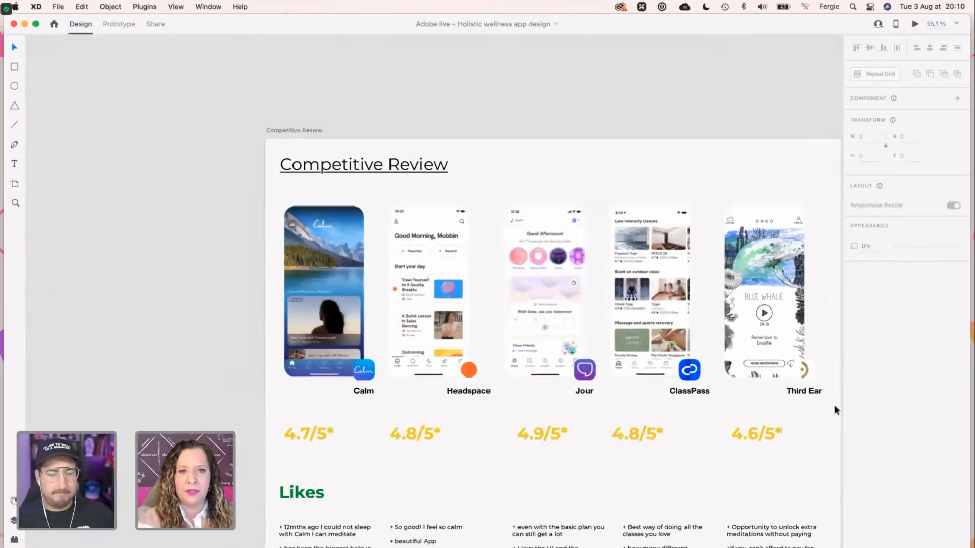
pyautogui.scroll(-5, 834, 404)
pyautogui.hscroll(3, 834, 404)
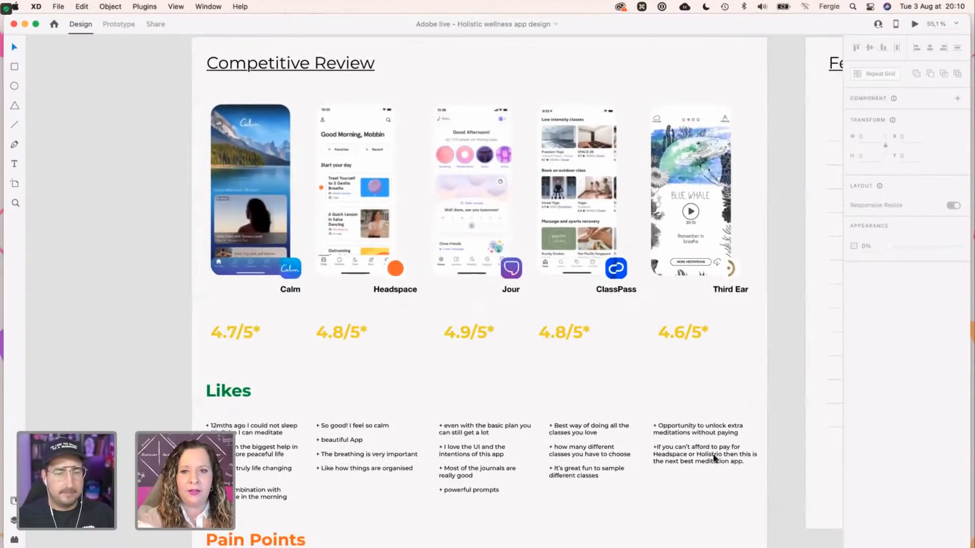
# Read through the Likes and Pain Points of all five competitor apps on the Competitive Review artboard.
pyautogui.scroll(2, 713, 458)
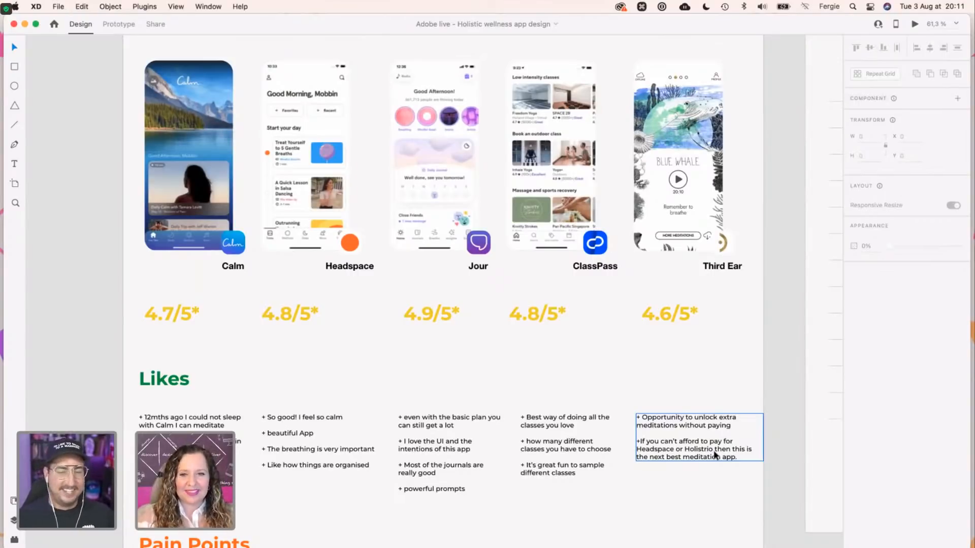
pyautogui.scroll(-2, 648, 360)
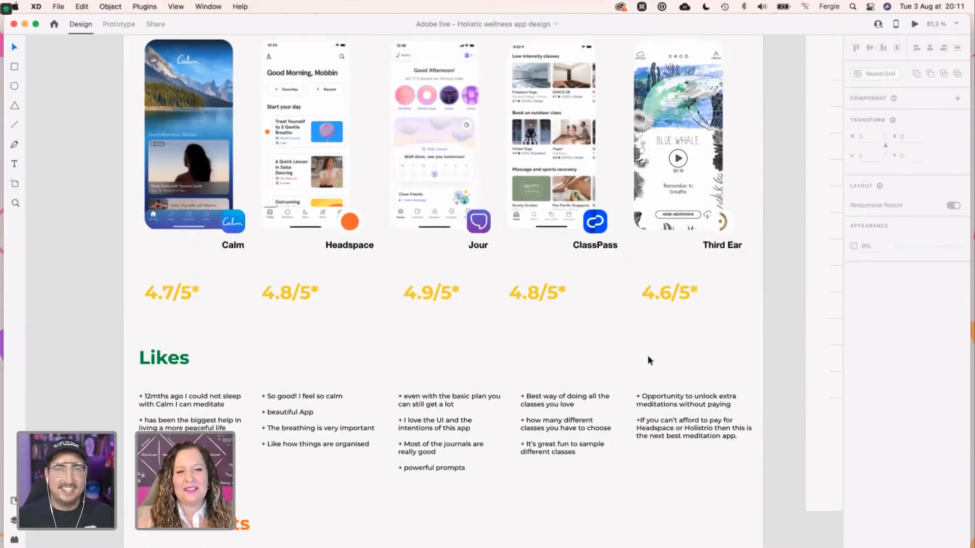
pyautogui.scroll(-2, 648, 360)
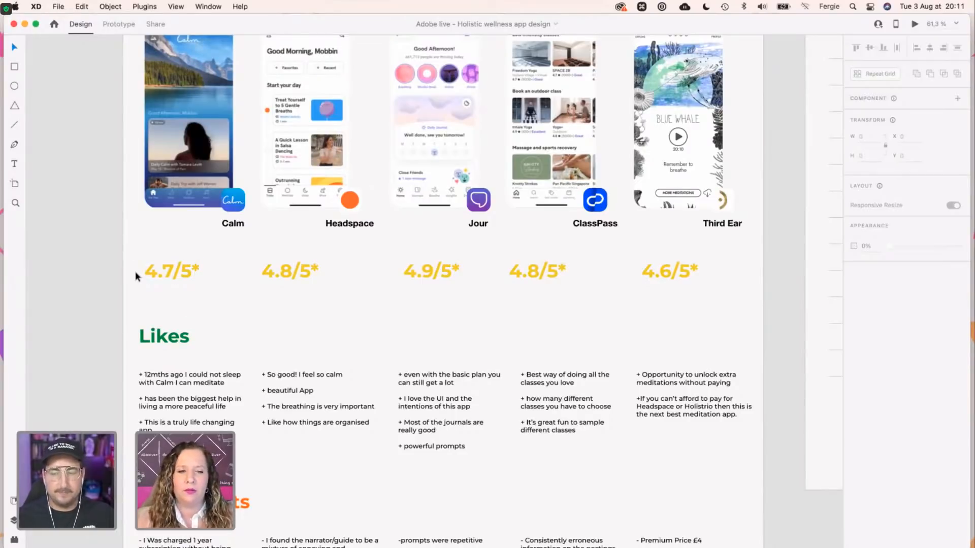
pyautogui.scroll(-4, 135, 273)
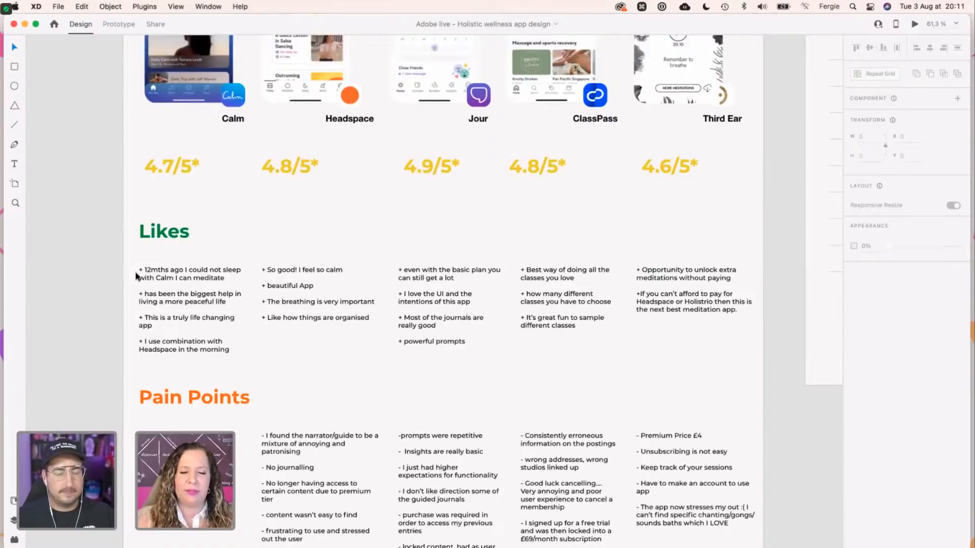
pyautogui.scroll(-3, 135, 275)
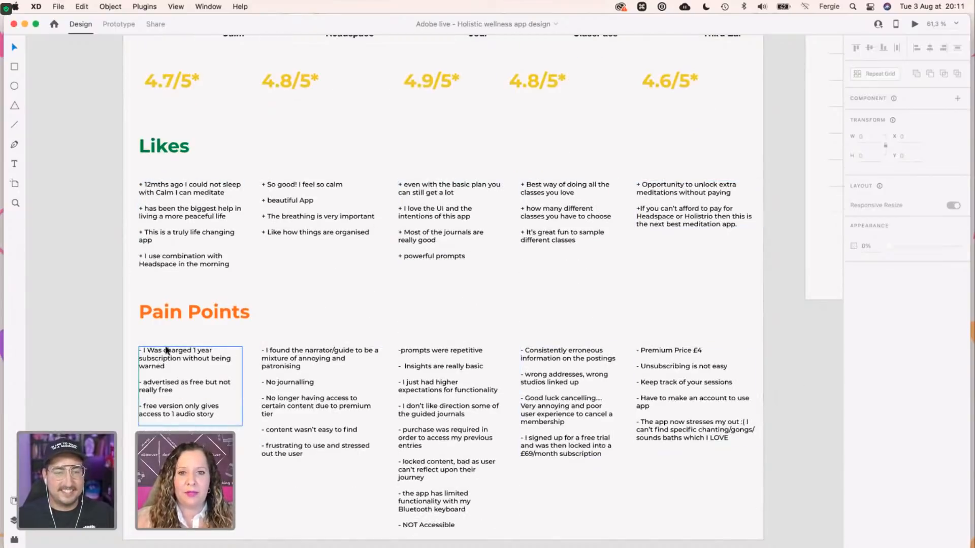
pyautogui.scroll(-2, 168, 350)
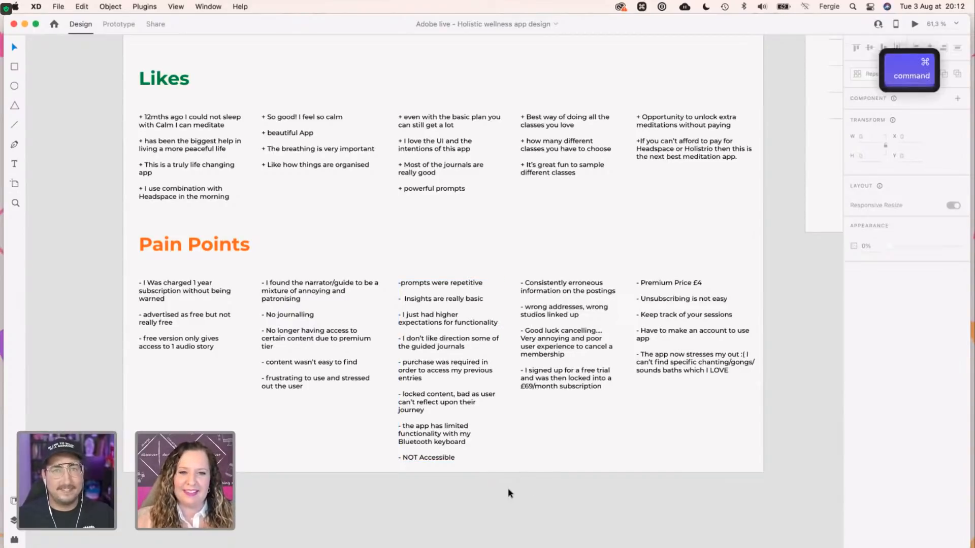
pyautogui.scroll(2, 508, 488)
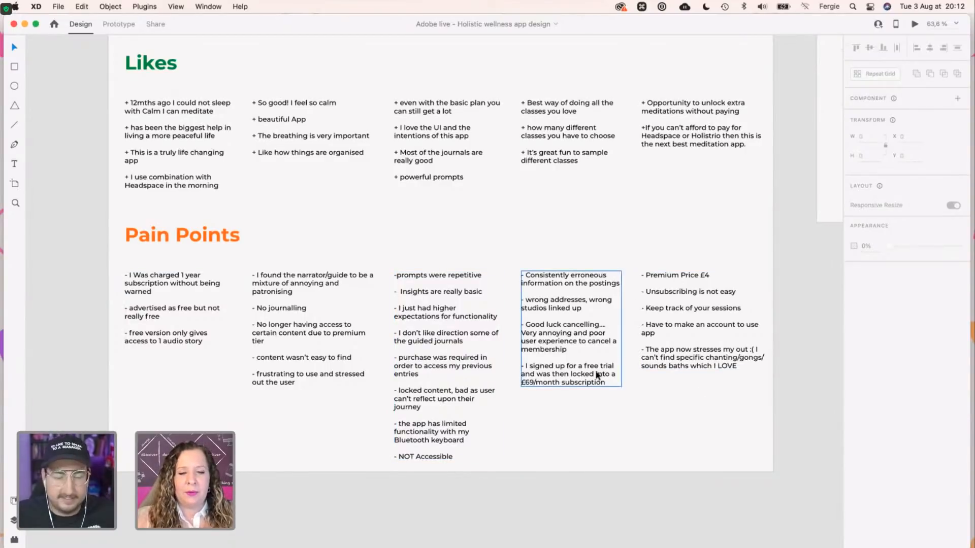
# Go from the Competitive Review artboard to the Feature Comparison table and examine its feature rows.
pyautogui.scroll(-5, 598, 376)
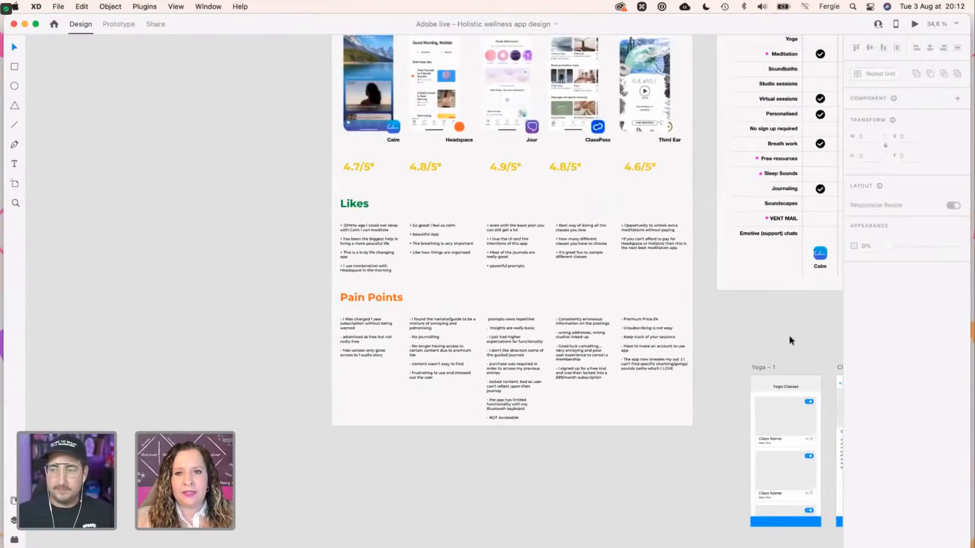
pyautogui.press('space')
pyautogui.hscroll(10, 789, 335)
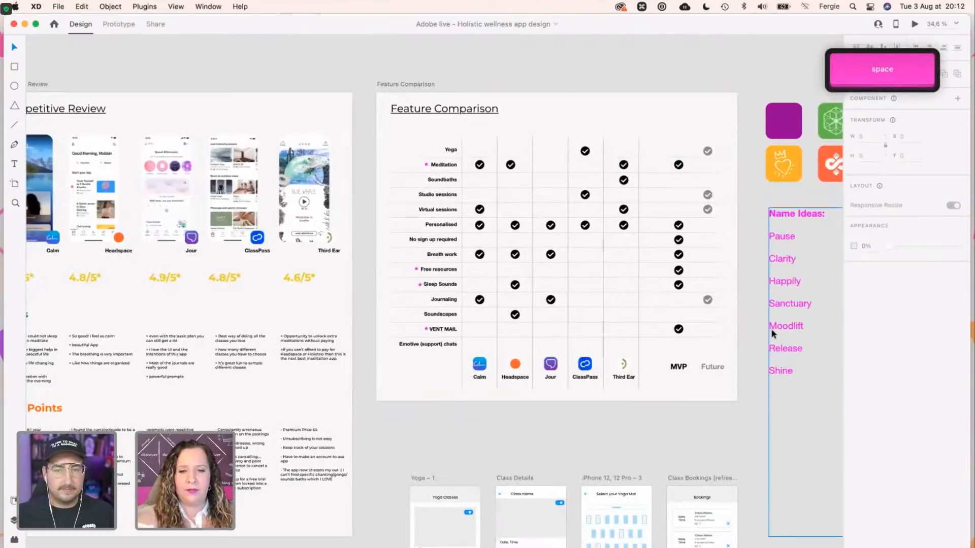
pyautogui.scroll(5, 620, 306)
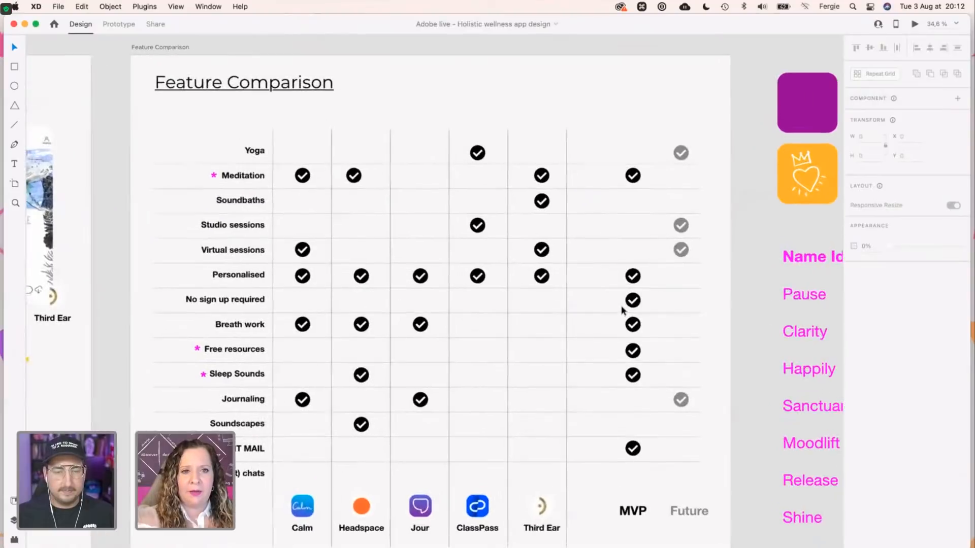
pyautogui.scroll(-2, 621, 306)
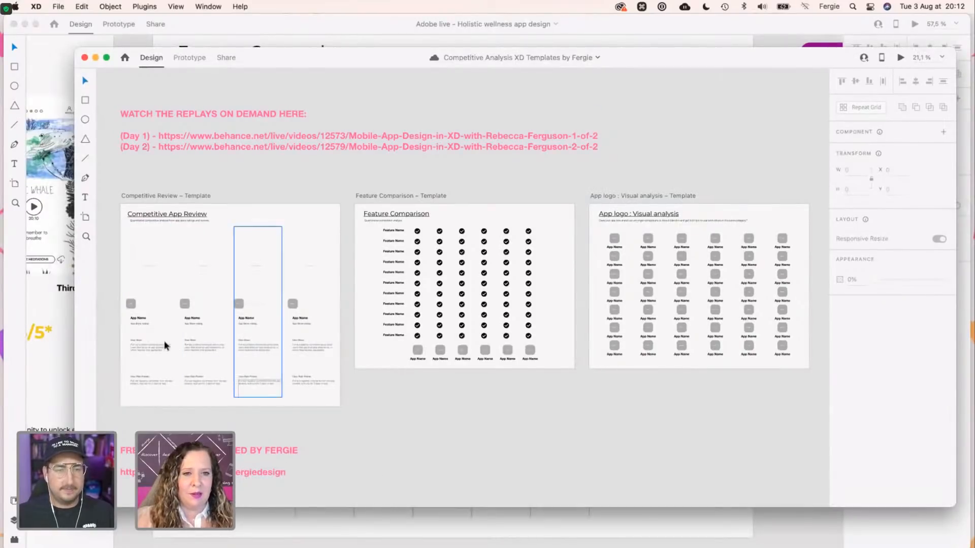
# Examine the review and feature comparison templates in the Competitive Analysis XD Templates document, and minimise that document.
pyautogui.scroll(5, 164, 345)
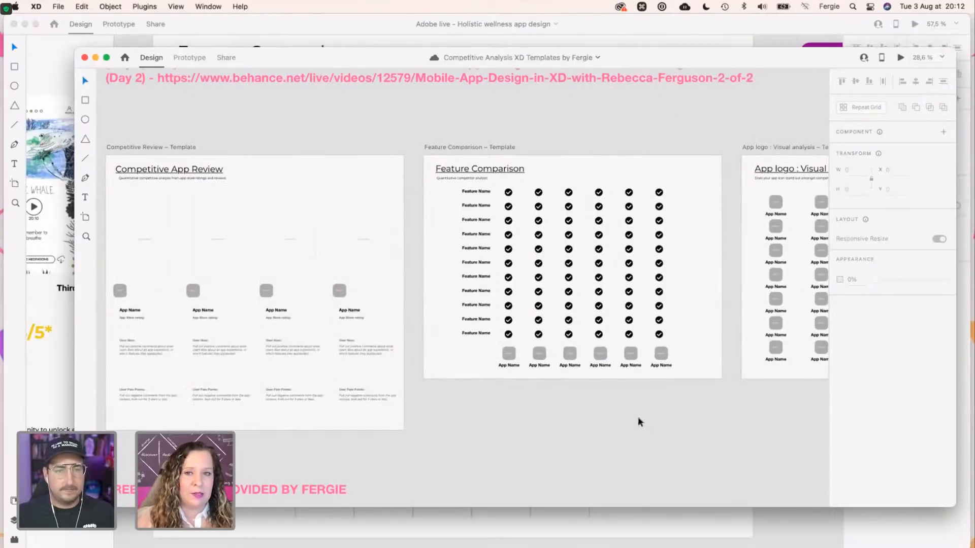
pyautogui.scroll(2, 559, 425)
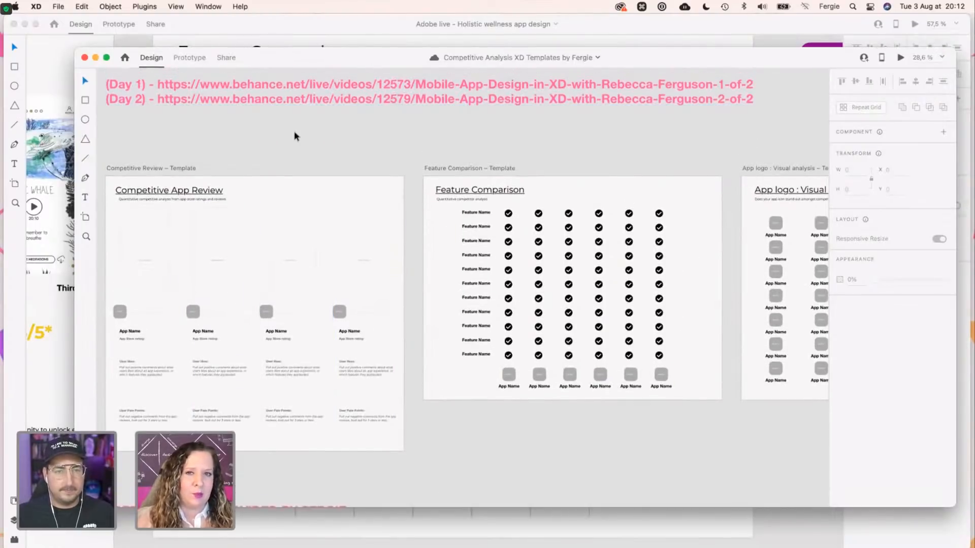
pyautogui.click(214, 101)
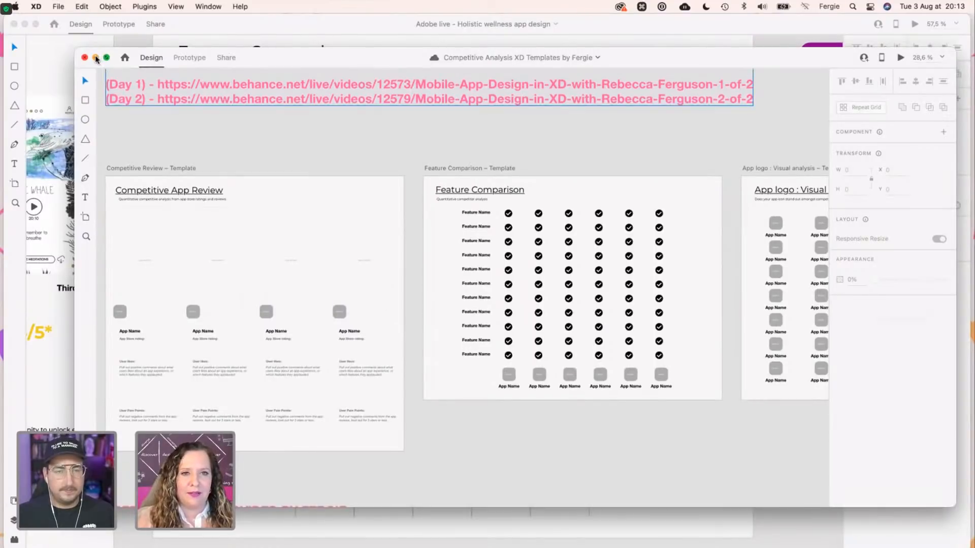
pyautogui.click(96, 58)
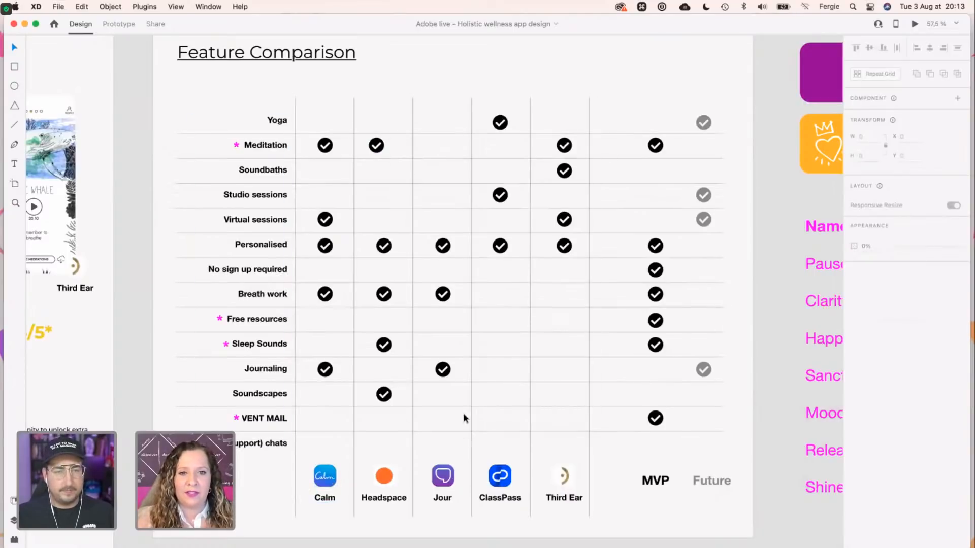
# Examine the MVP and Future columns of the Feature Comparison and the Name Ideas list beside it.
pyautogui.click(657, 488)
pyautogui.click(769, 495)
pyautogui.press('space')
pyautogui.moveTo(776, 495); pyautogui.dragTo(657, 459)
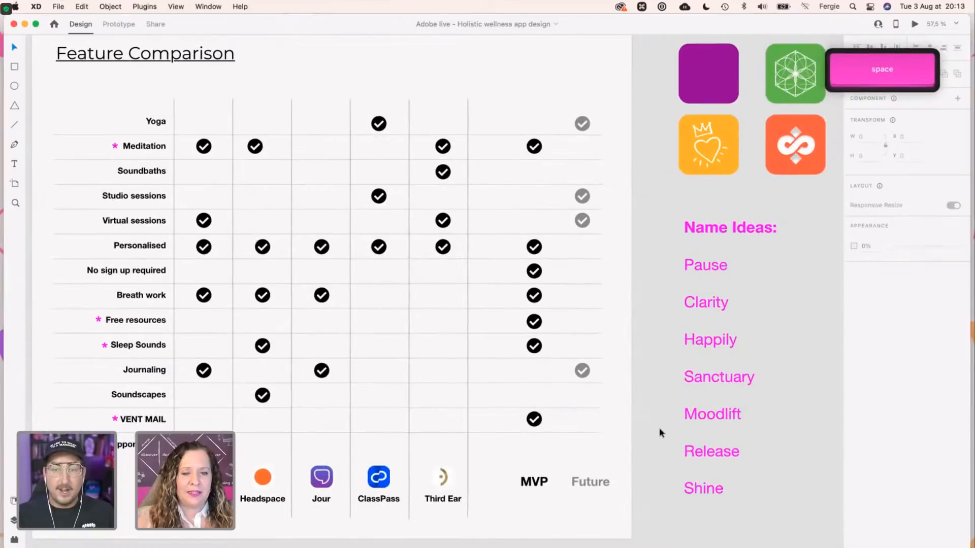
pyautogui.scroll(1, 656, 413)
pyautogui.click(711, 422)
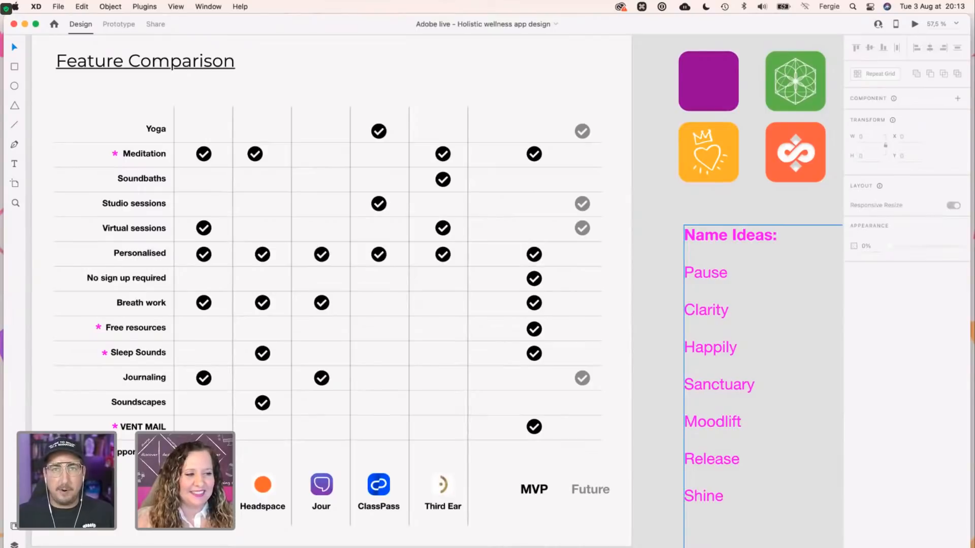
pyautogui.click(653, 518)
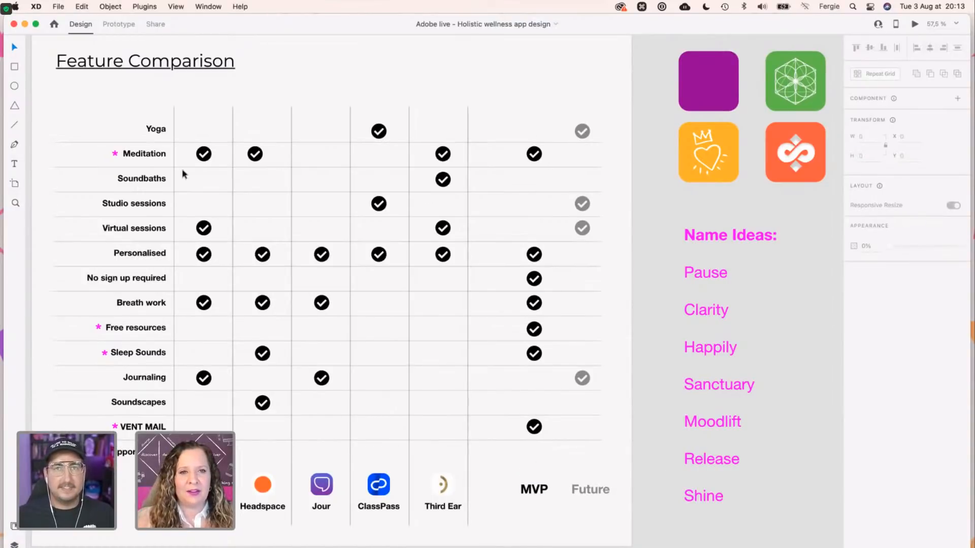
# Examine the starred features in the Feature Comparison table, including Free resources, Sleep Sounds and VENT MAIL.
pyautogui.doubleClick(98, 328)
pyautogui.click(104, 352)
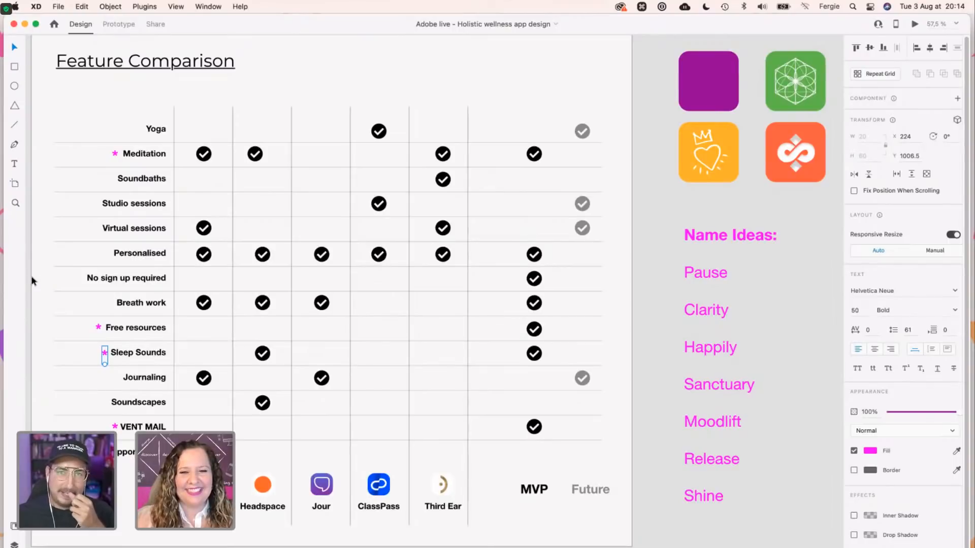
pyautogui.click(40, 271)
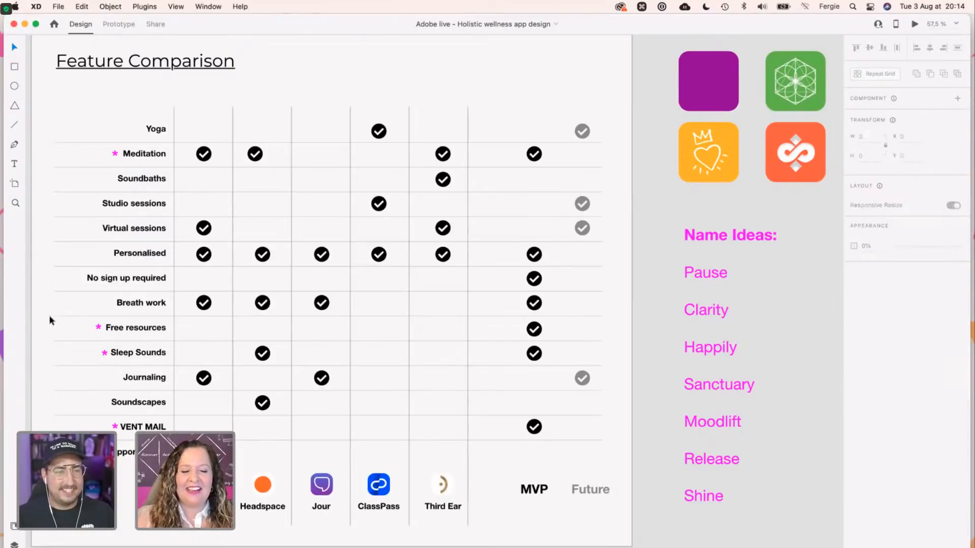
pyautogui.scroll(-2, 51, 320)
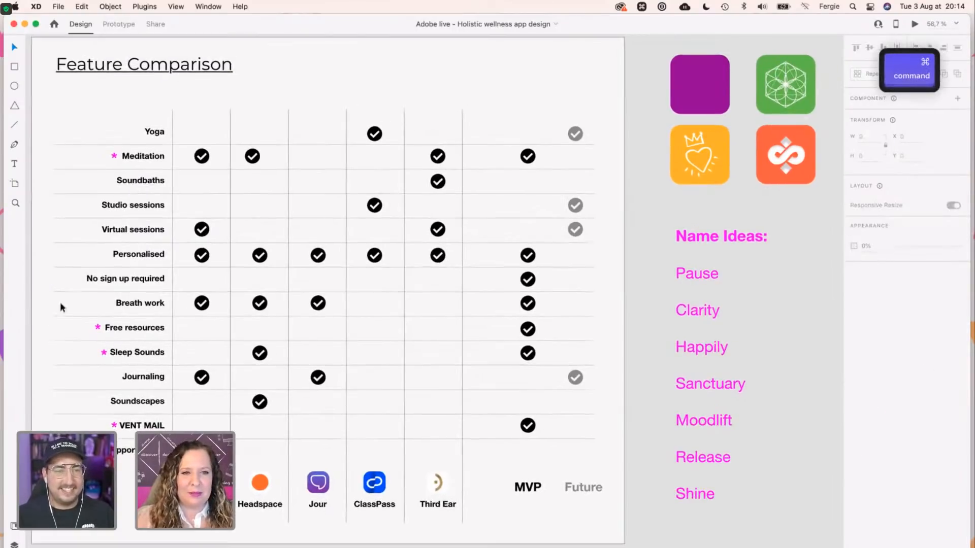
pyautogui.scroll(2, 66, 283)
pyautogui.scroll(-1, 66, 282)
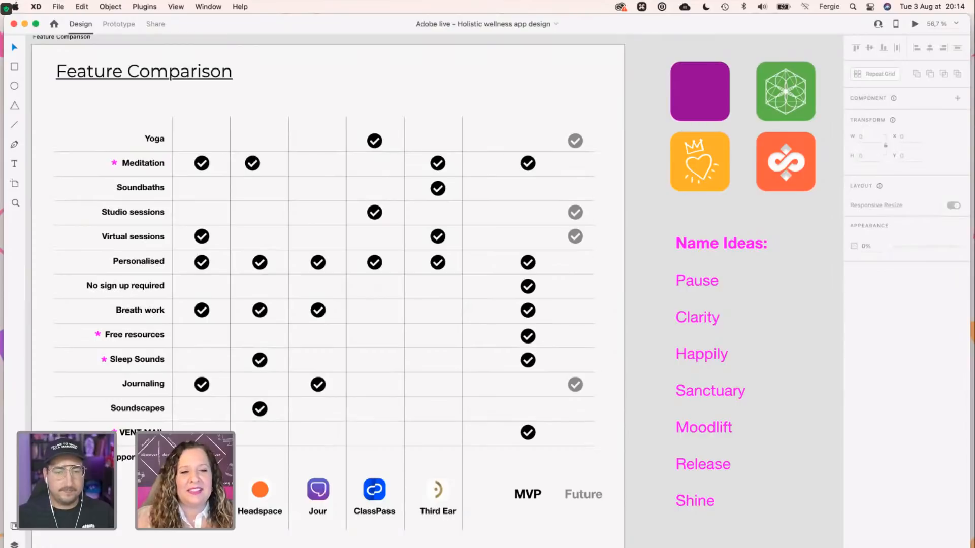
pyautogui.scroll(-1, 121, 430)
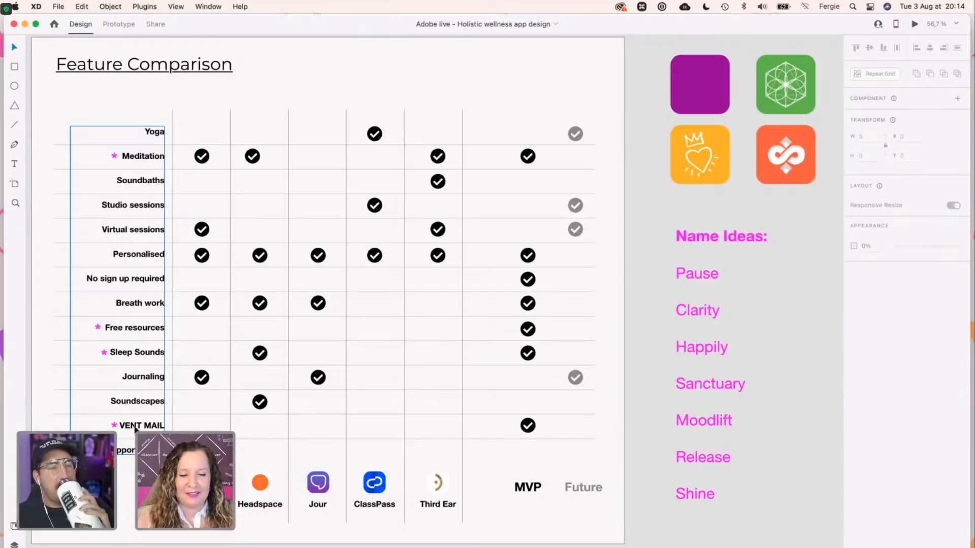
# Review the Name Ideas list and the Onboarding and Main screen wireframes beyond it.
pyautogui.scroll(-4, 135, 429)
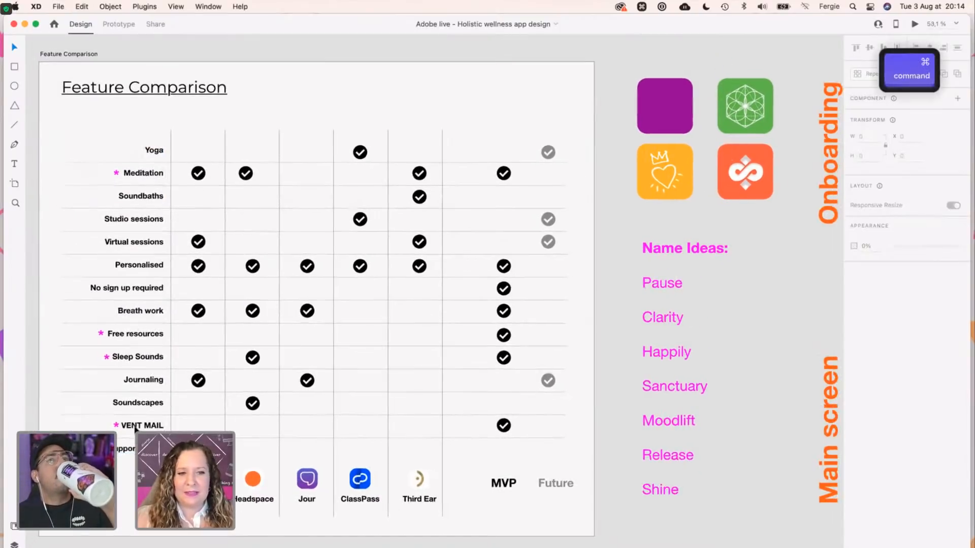
pyautogui.click(627, 528)
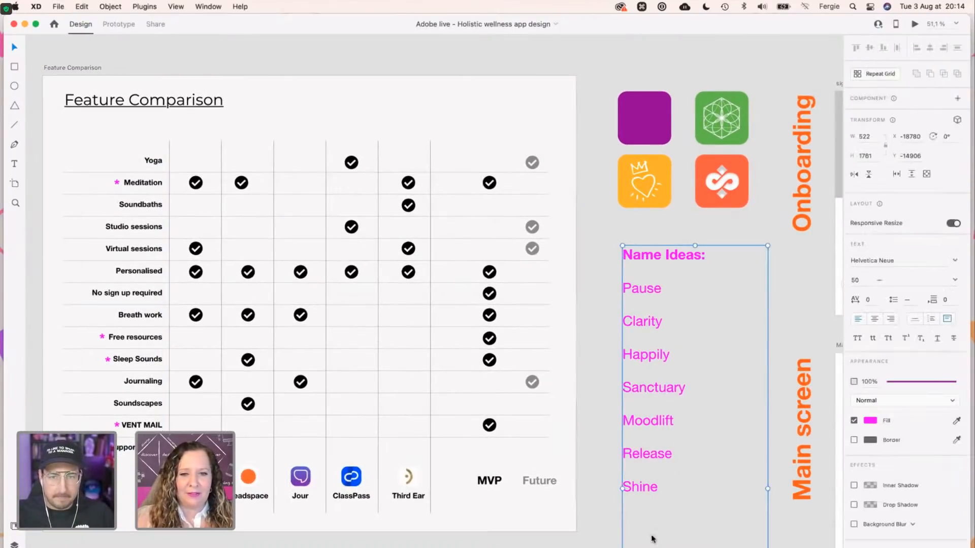
pyautogui.click(611, 524)
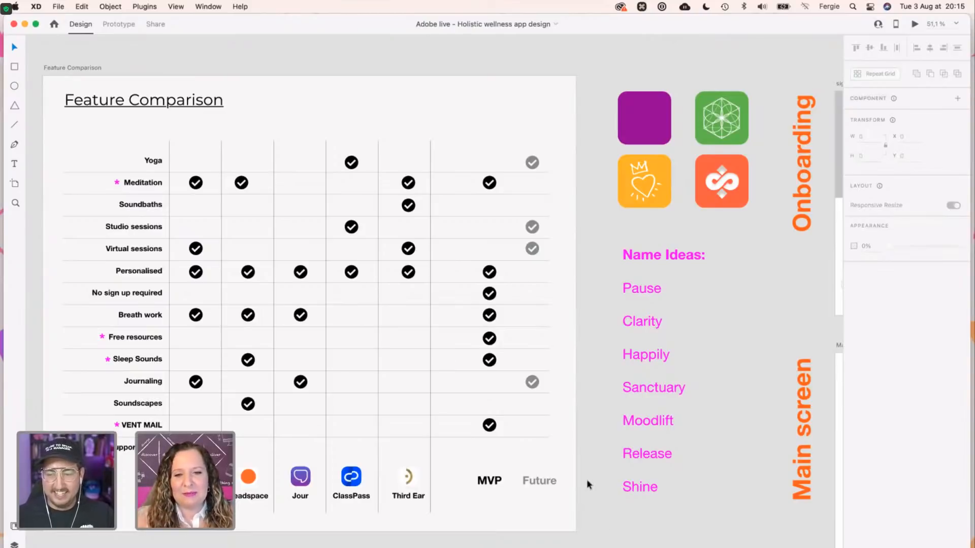
pyautogui.press('space')
pyautogui.moveTo(806, 317); pyautogui.dragTo(287, 329)
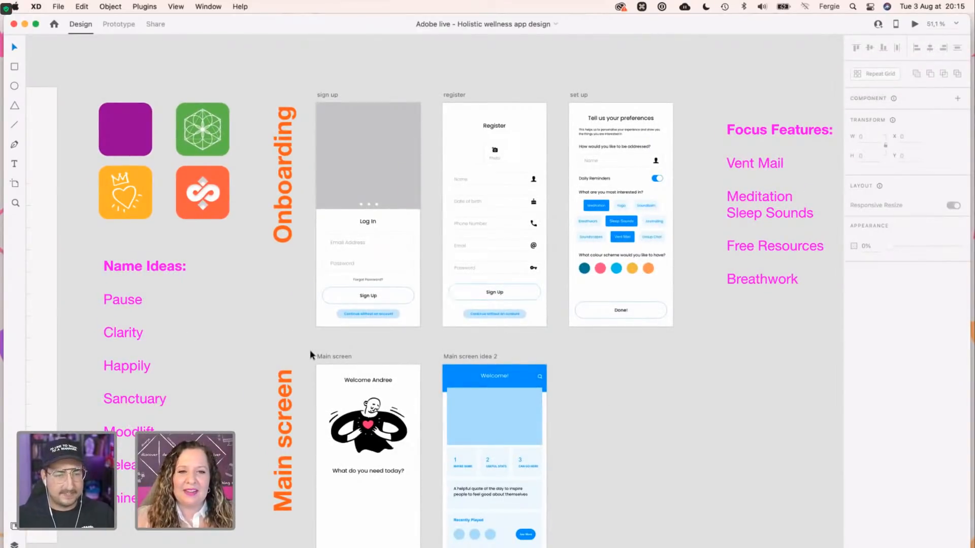
# Move the Focus Features list slightly closer to the set up artboard, to about X -16580, and select it.
pyautogui.moveTo(760, 136); pyautogui.dragTo(752, 131)
pyautogui.click(748, 109)
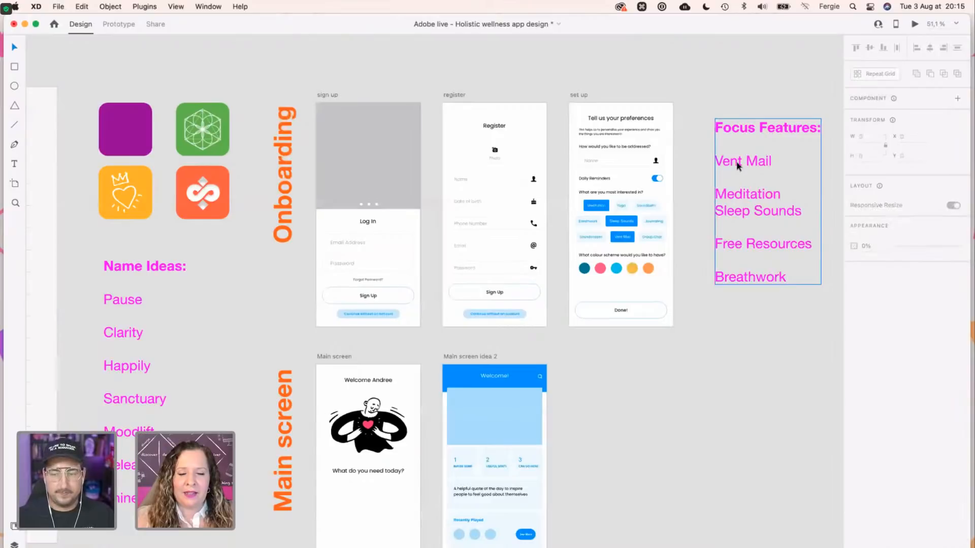
pyautogui.click(763, 283)
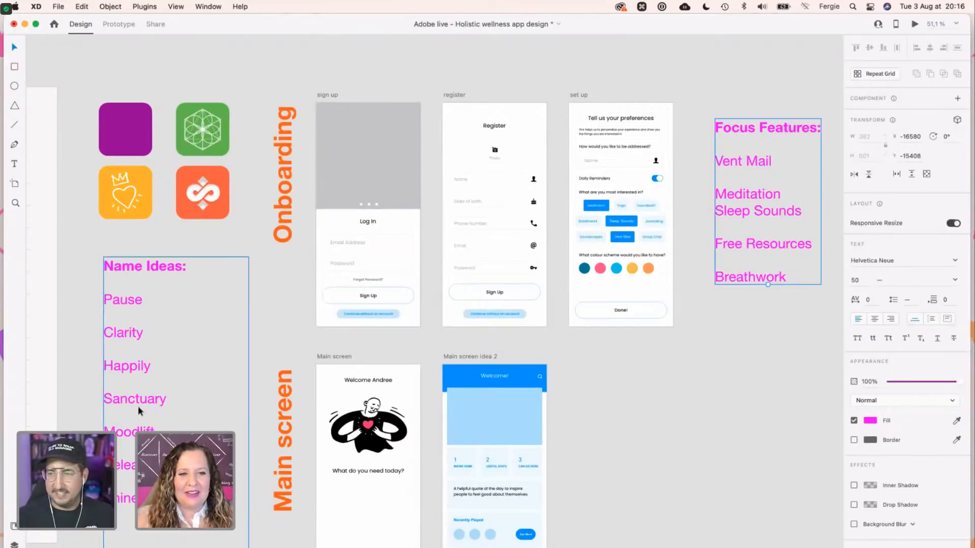
# Deselect the Focus Features list and examine the sign up, register and set up wireframes in the Onboarding row.
pyautogui.click(589, 373)
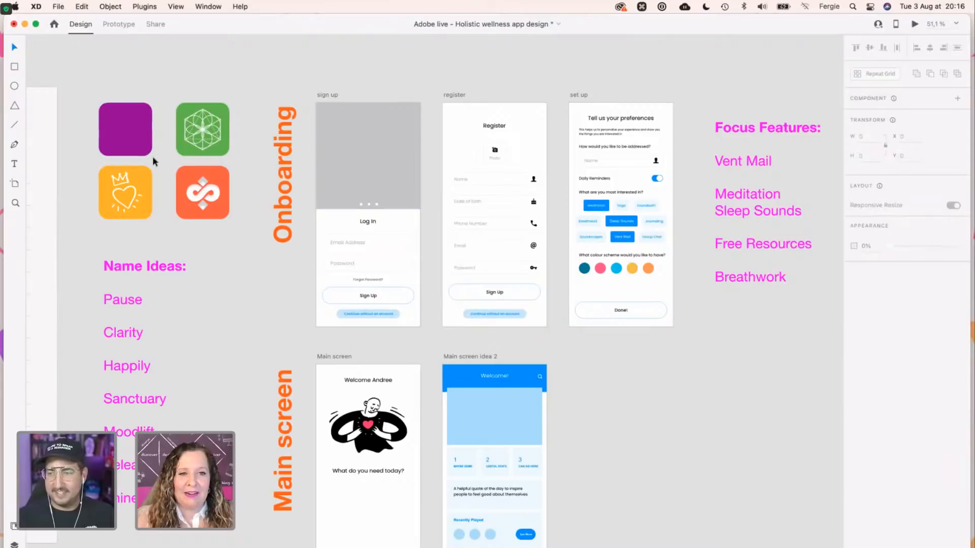
pyautogui.scroll(3, 152, 156)
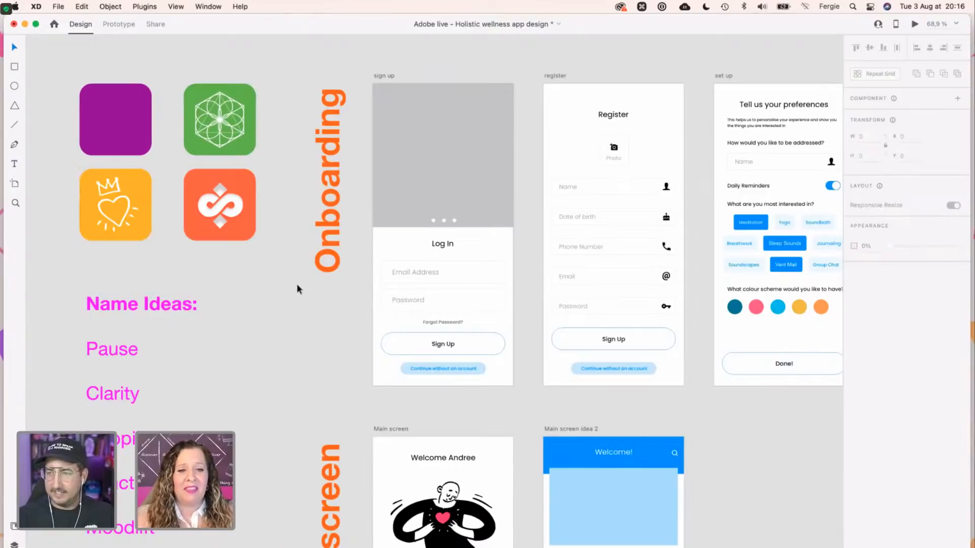
pyautogui.scroll(-3, 286, 354)
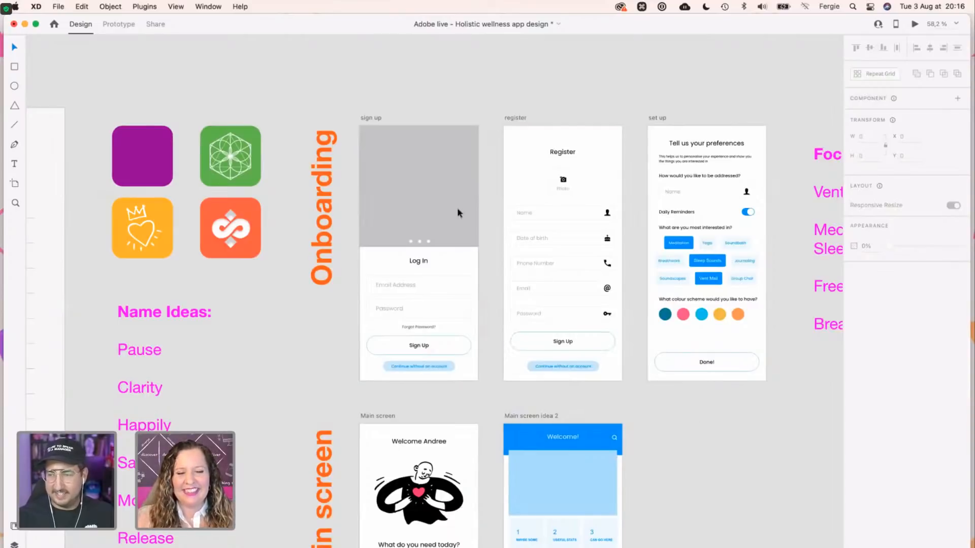
pyautogui.press('super')
pyautogui.scroll(-1, 704, 436)
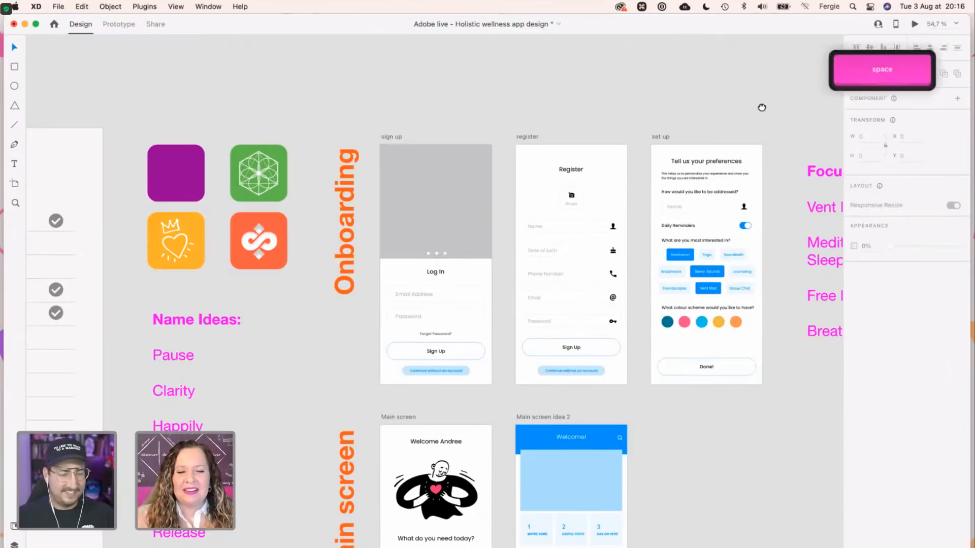
pyautogui.moveTo(762, 105); pyautogui.dragTo(622, 109)
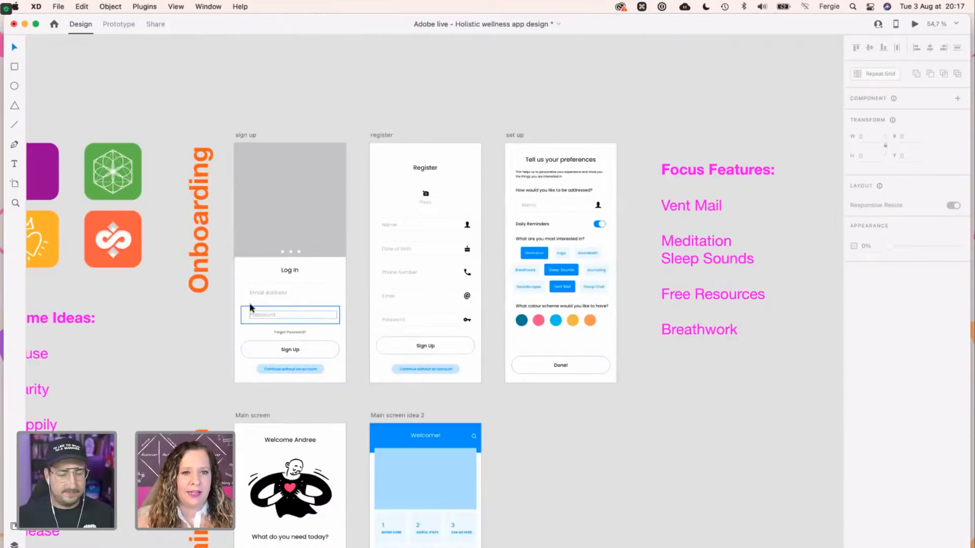
pyautogui.keyDown('super'); pyautogui.scroll(2, 249, 306); pyautogui.keyUp('super')
pyautogui.scroll(3, 249, 306)
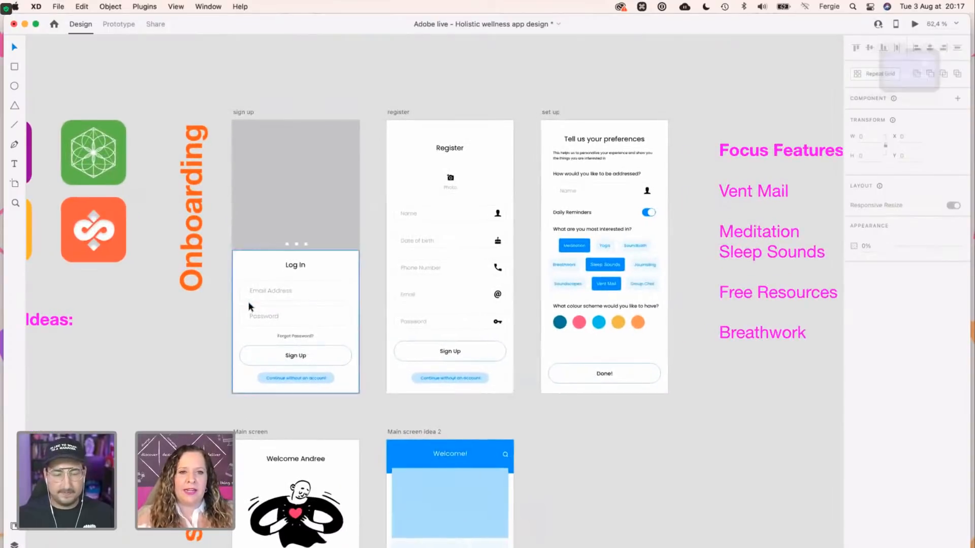
pyautogui.keyDown('super'); pyautogui.scroll(1, 258, 275); pyautogui.keyUp('super')
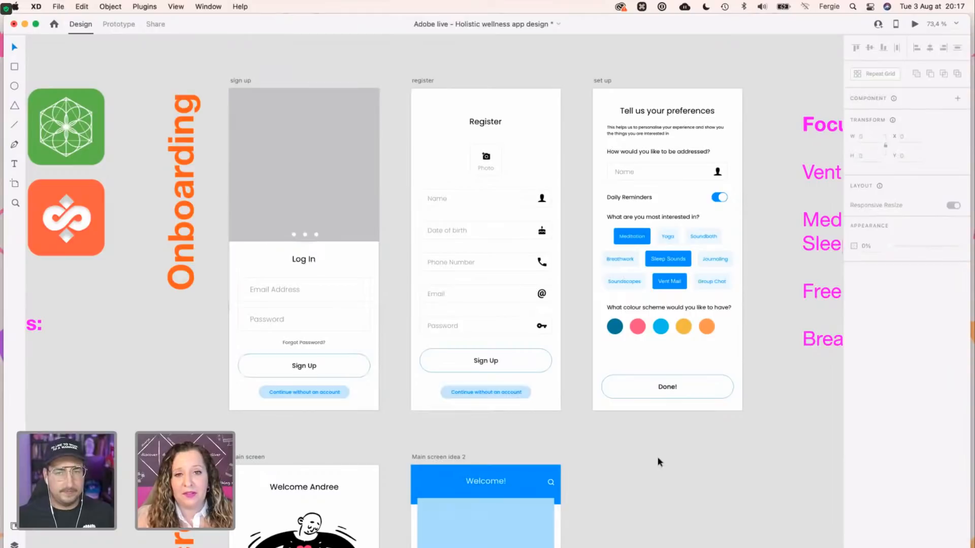
# Compare the Main screen and Main screen idea 2 wireframes.
pyautogui.scroll(-5, 659, 455)
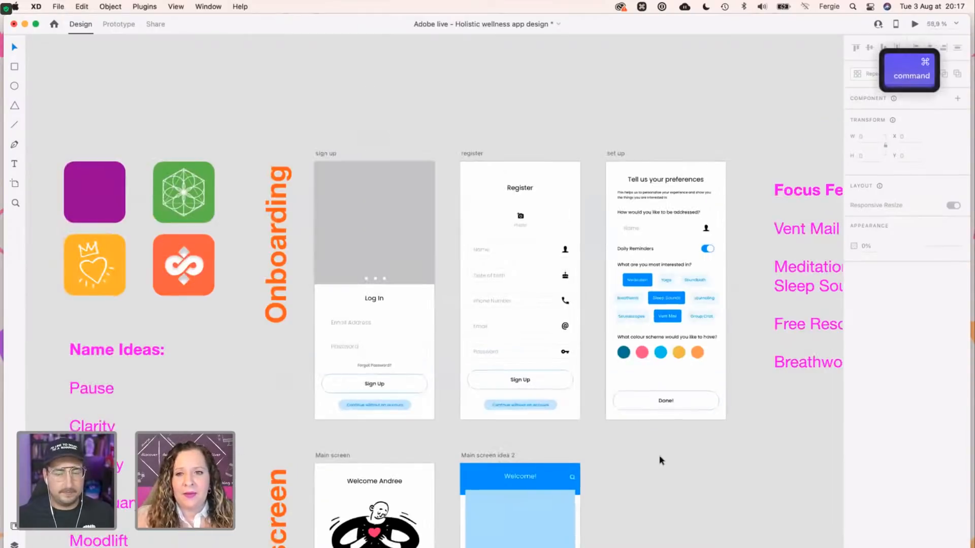
pyautogui.press('space')
pyautogui.scroll(-5, 655, 447)
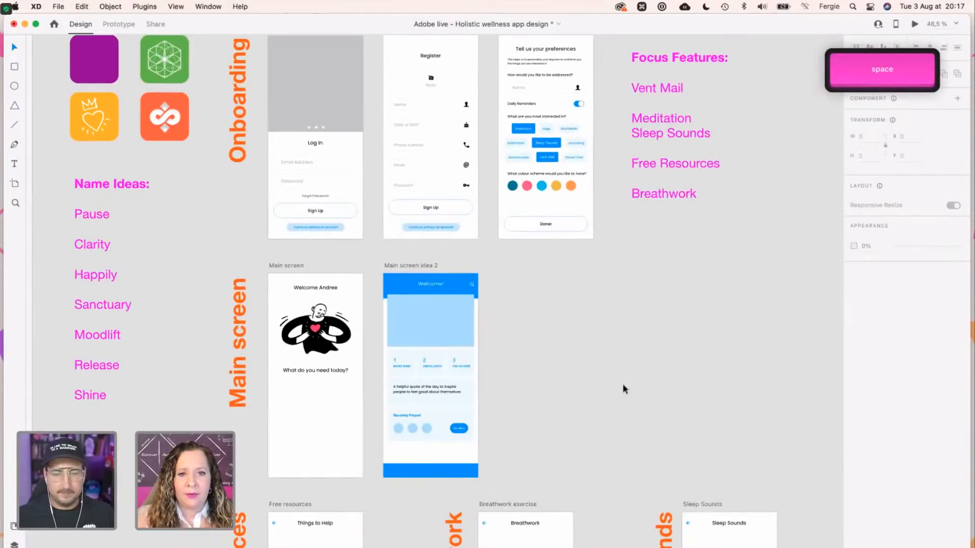
pyautogui.scroll(-5, 599, 453)
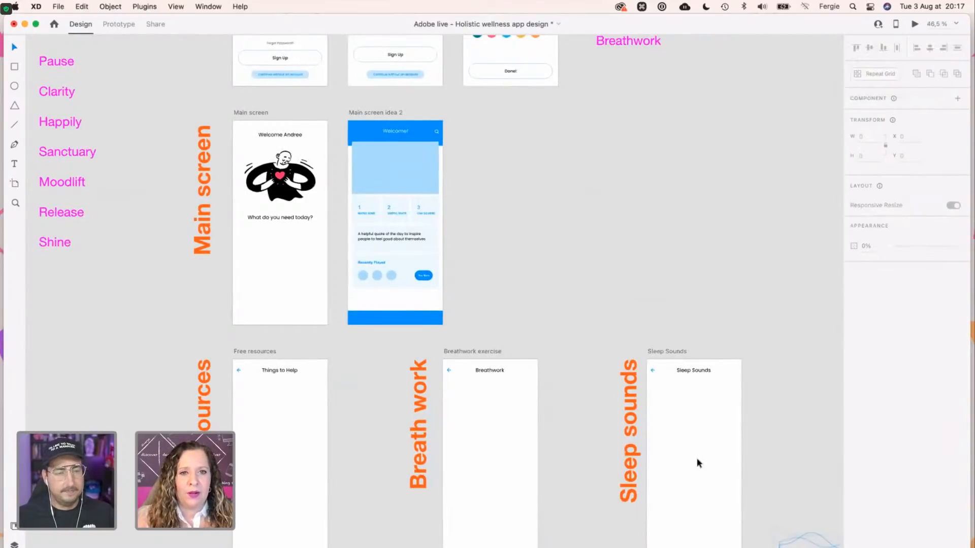
pyautogui.scroll(3, 697, 462)
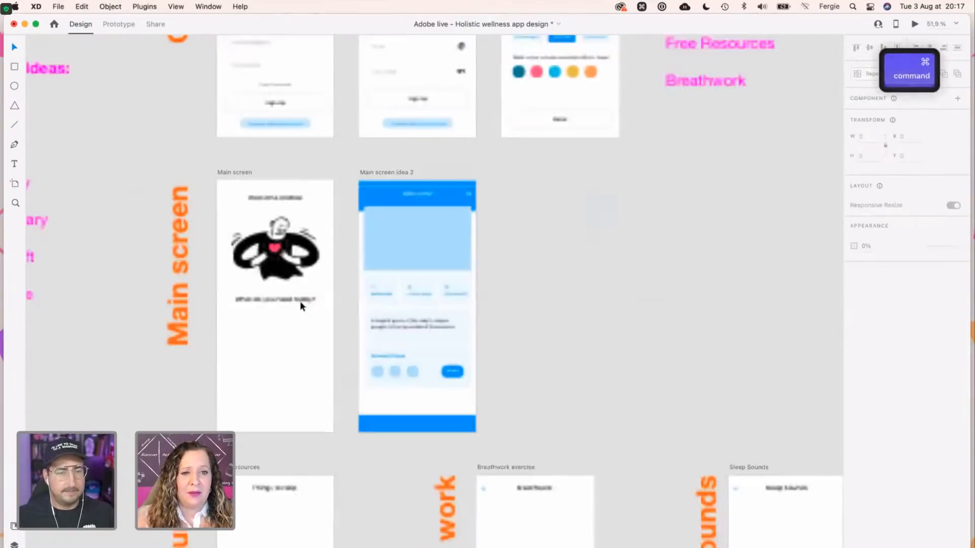
pyautogui.scroll(5, 301, 304)
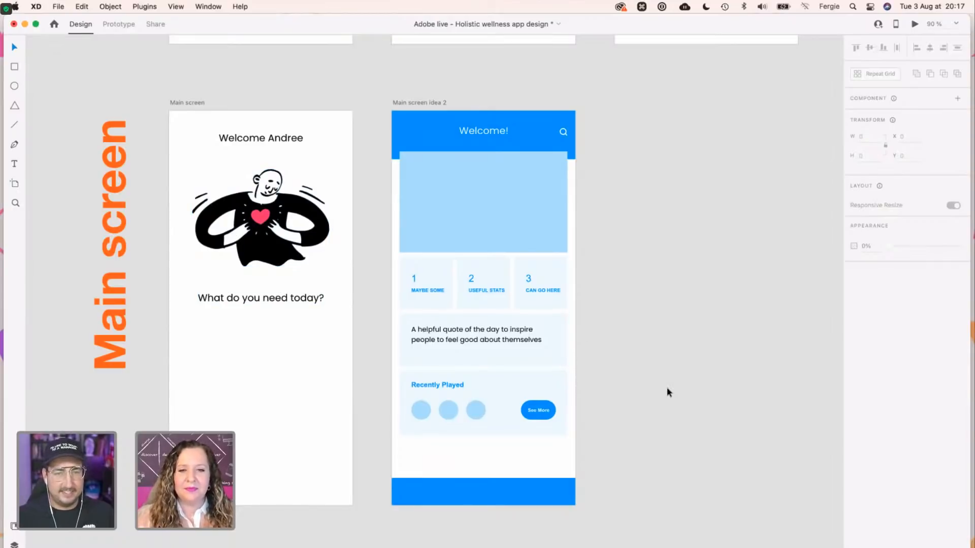
pyautogui.scroll(-2, 667, 388)
pyautogui.scroll(-2, 666, 387)
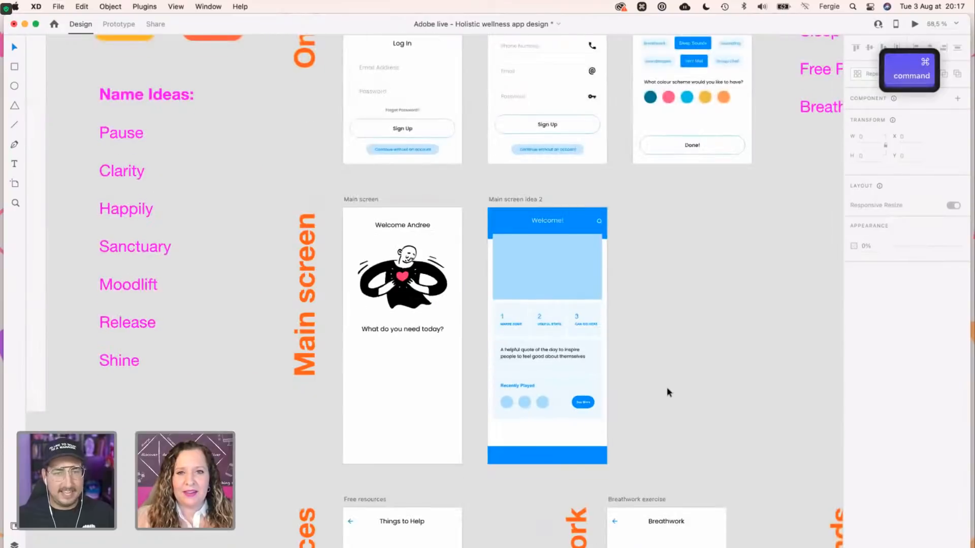
# Review the overall wireframe layout from the Onboarding row down to Free resources, Breath work and Sleep sounds.
pyautogui.scroll(5, 666, 387)
pyautogui.scroll(1, 666, 387)
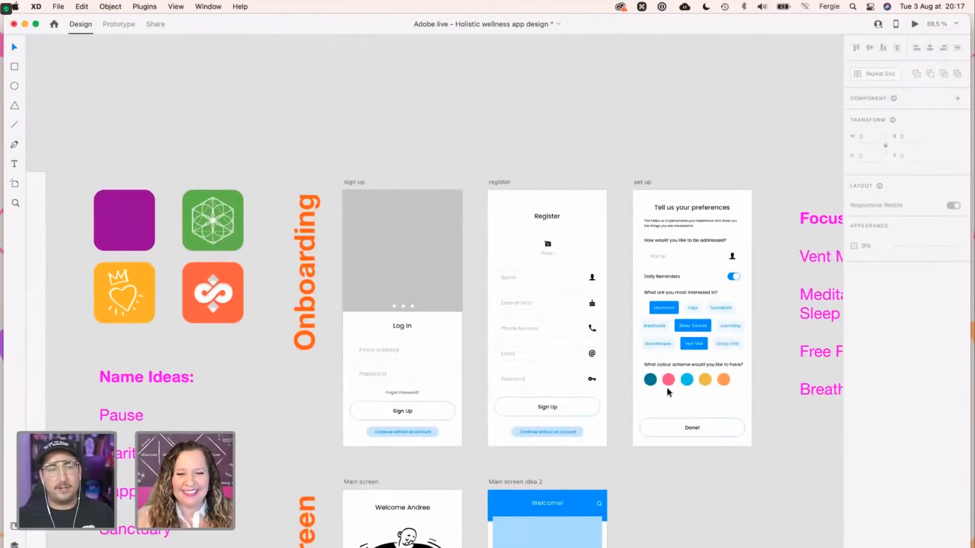
pyautogui.scroll(-3, 667, 387)
pyautogui.moveTo(666, 387); pyautogui.dragTo(577, 315)
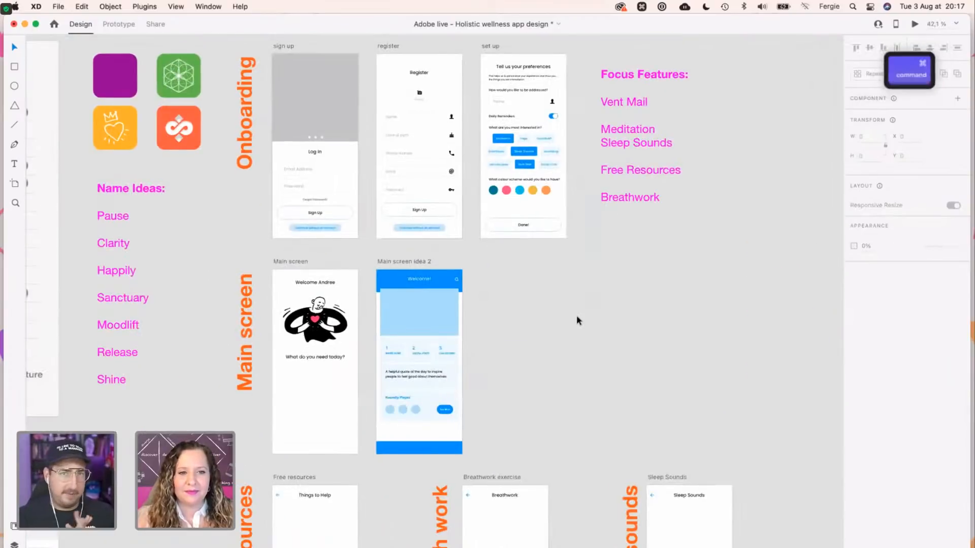
pyautogui.scroll(-1, 576, 315)
pyautogui.moveTo(722, 399); pyautogui.dragTo(700, 370)
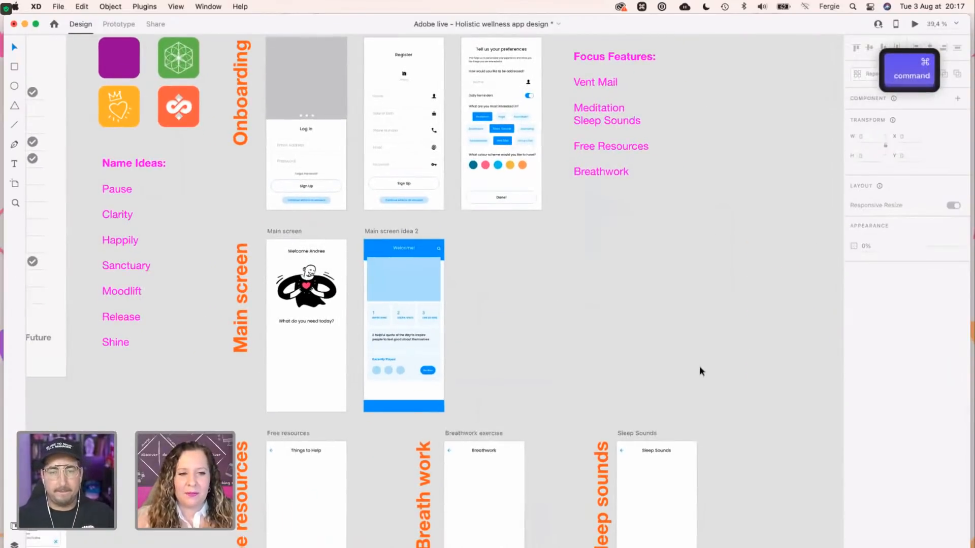
pyautogui.scroll(-2, 700, 371)
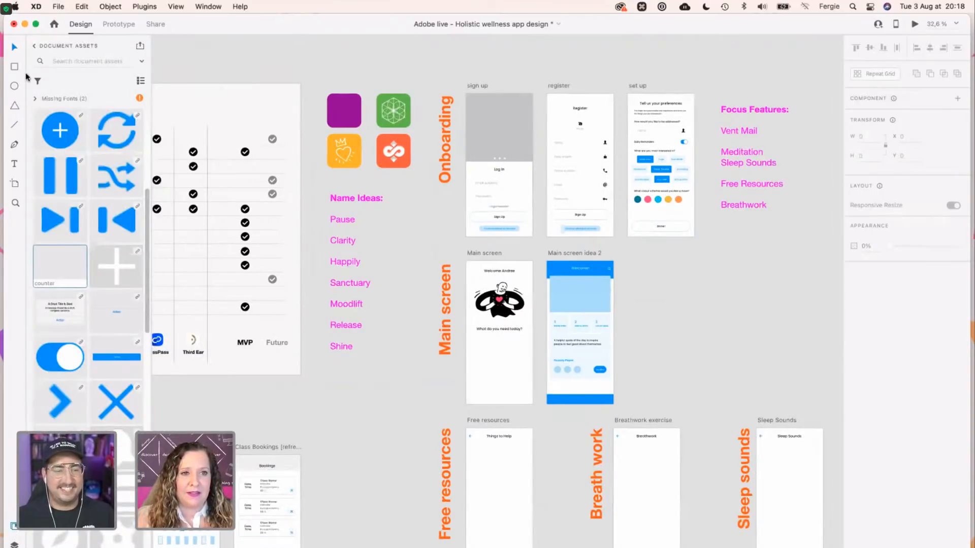
# Open the Adobe live - Holistic Wellness library, widen its panel and browse its color themes and other assets.
pyautogui.click(35, 47)
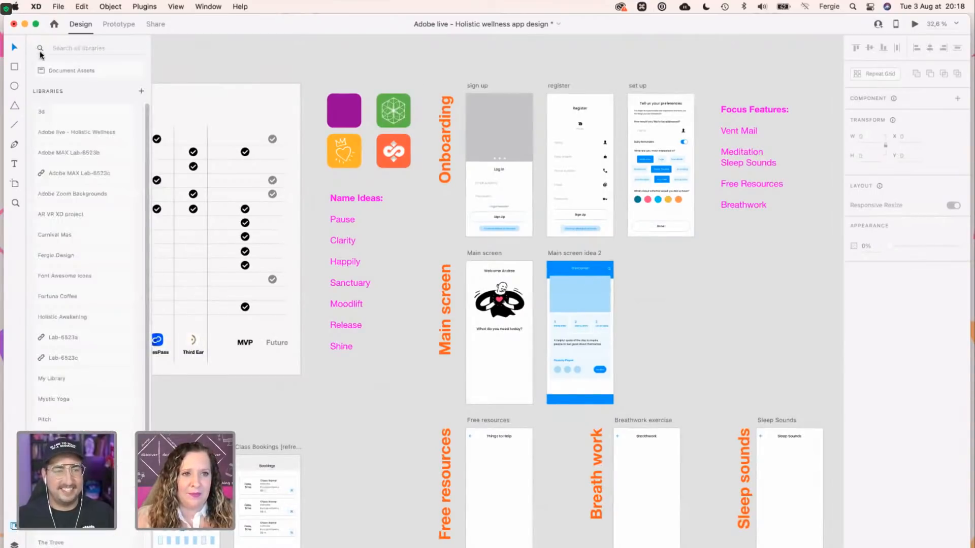
pyautogui.click(68, 133)
pyautogui.moveTo(151, 140); pyautogui.dragTo(203, 139)
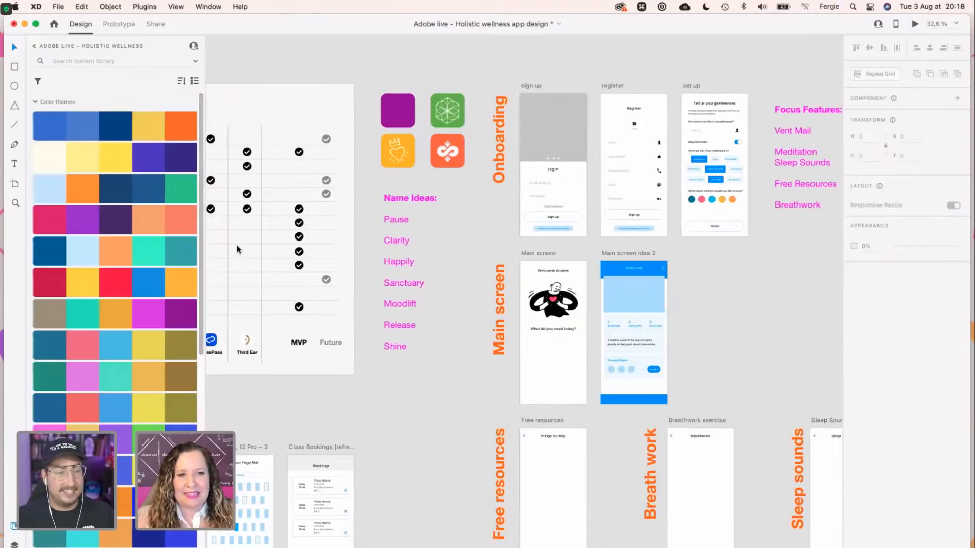
pyautogui.scroll(-10, 186, 334)
pyautogui.scroll(-5, 186, 334)
pyautogui.scroll(15, 177, 331)
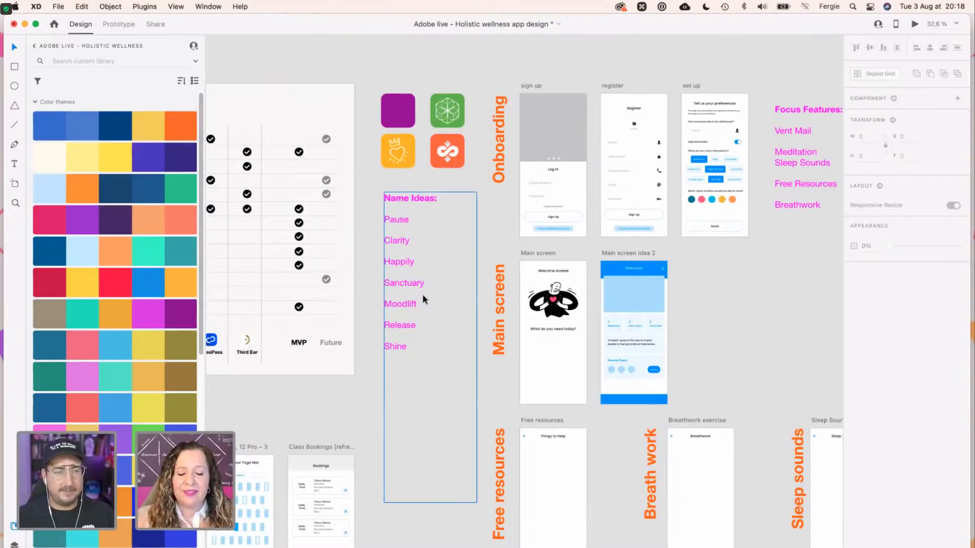
# Shrink the height of the Name Ideas text frame to fit its list, and deselect it.
pyautogui.click(400, 375)
pyautogui.doubleClick(430, 503)
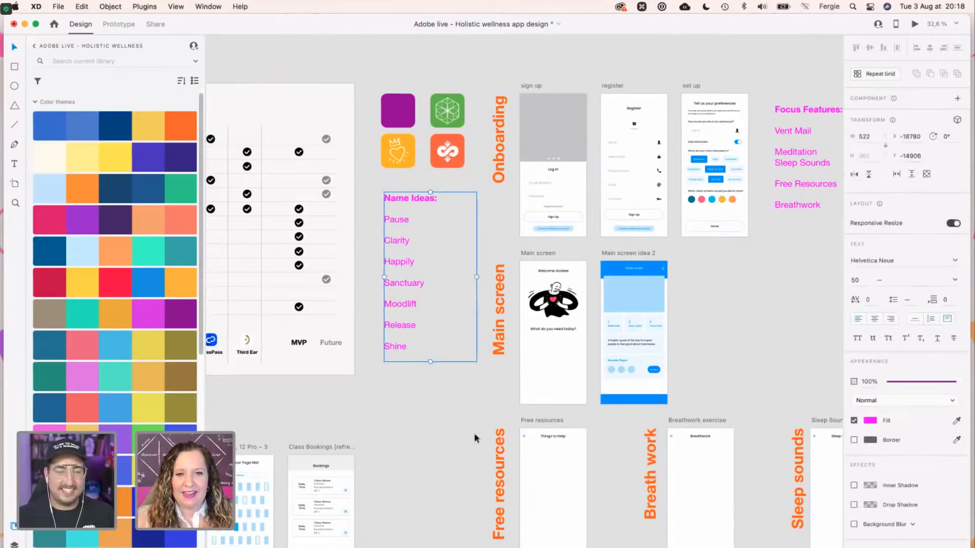
pyautogui.click(475, 438)
# Save the Holistic wellness app design document.
pyautogui.press('space')
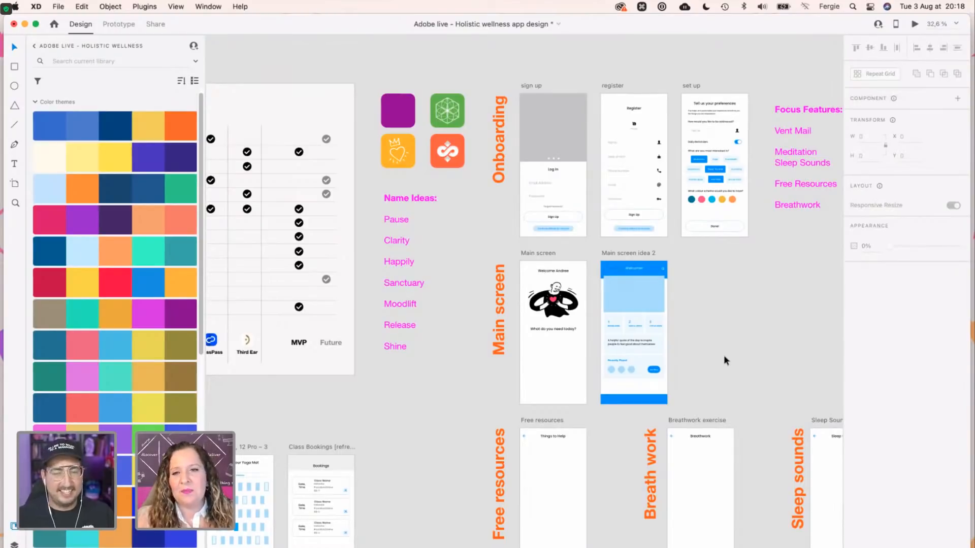
pyautogui.press('space')
pyautogui.moveTo(723, 343); pyautogui.dragTo(516, 307)
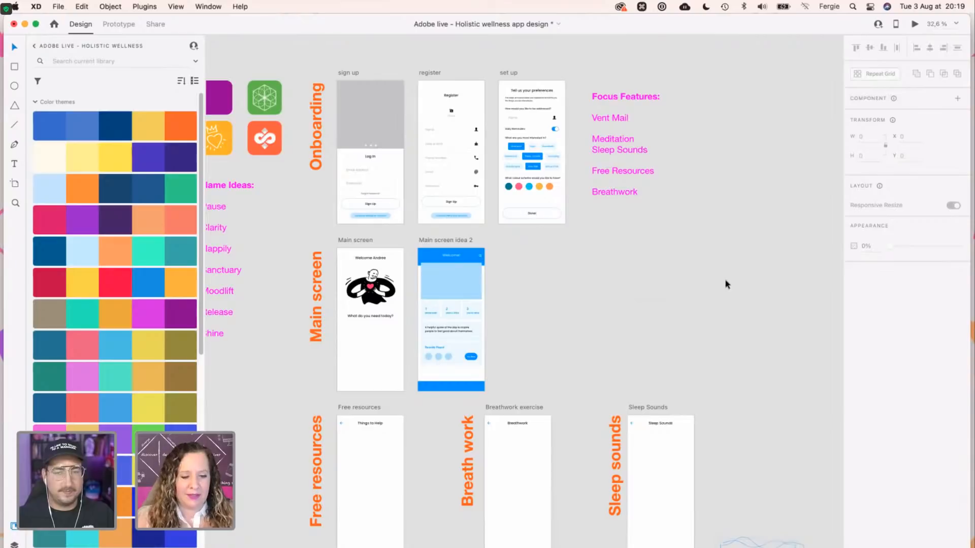
pyautogui.press('super+s')
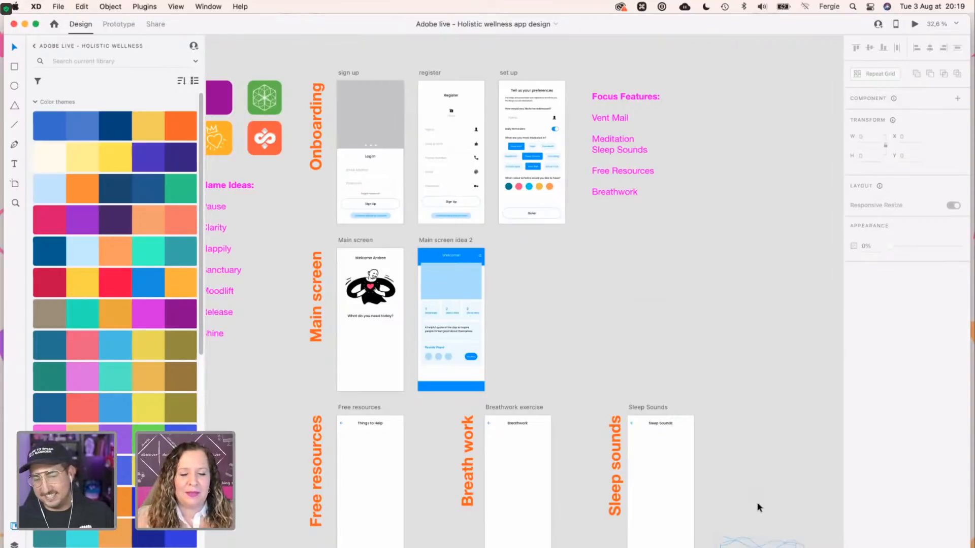
# Examine the questions and options on the set up artboard, including the one asking how to be addressed.
pyautogui.keyDown('super'); pyautogui.scroll(3, 777, 537); pyautogui.keyUp('super')
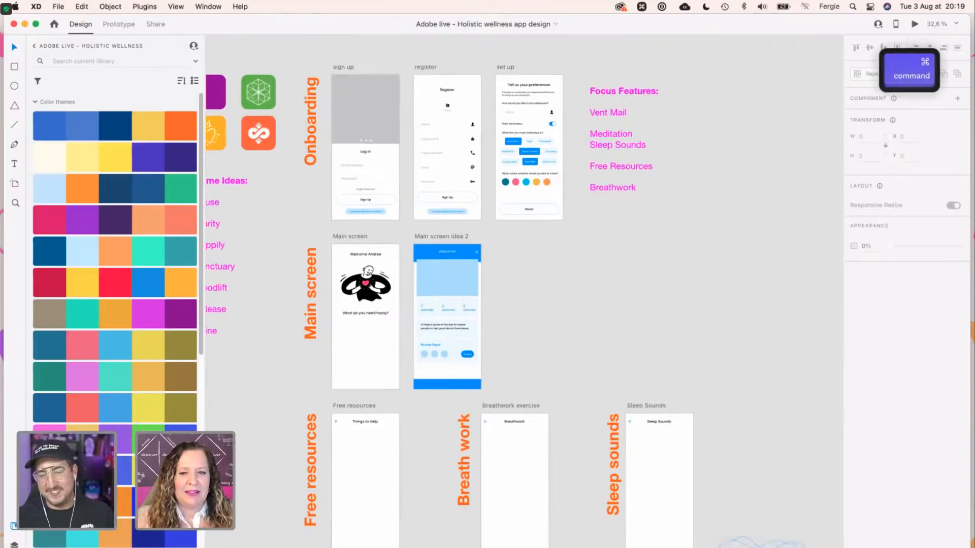
pyautogui.scroll(1, 777, 537)
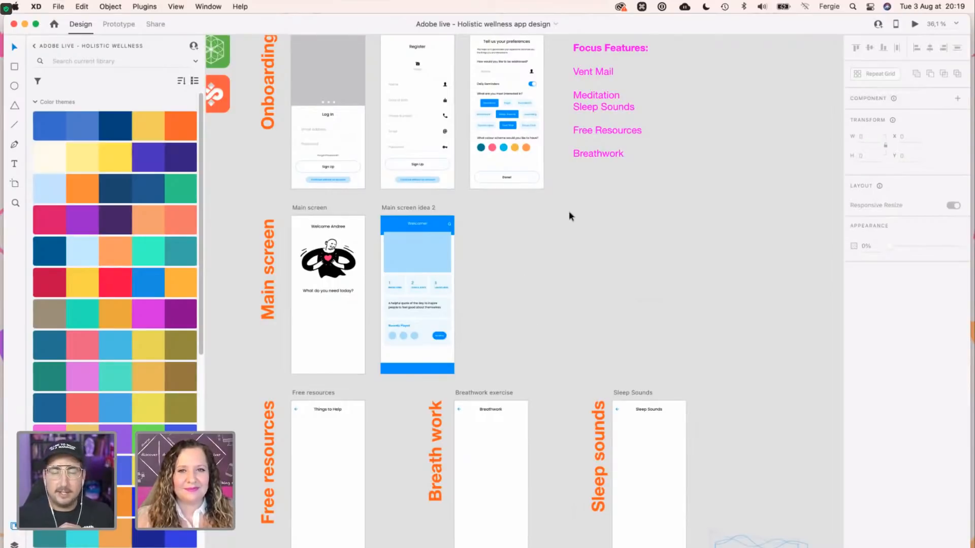
pyautogui.scroll(5, 522, 254)
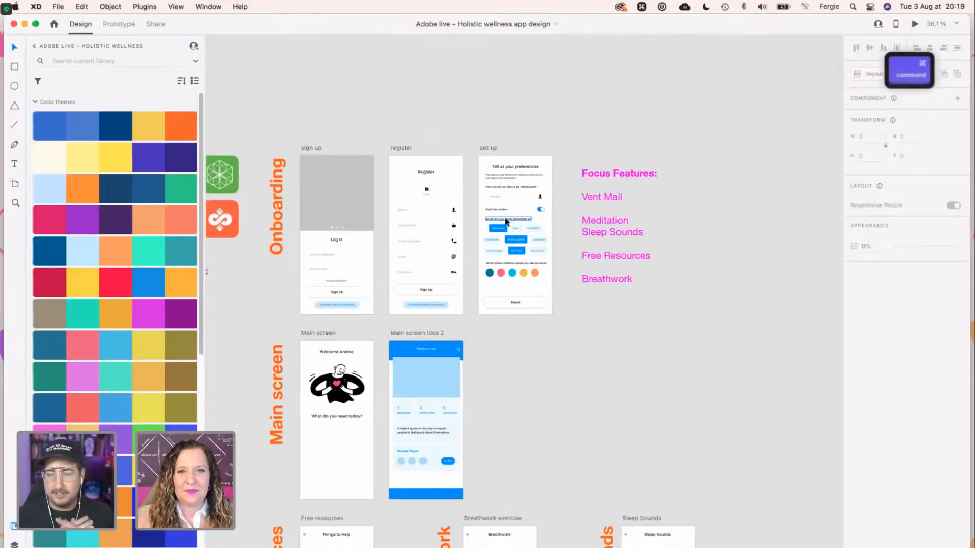
pyautogui.scroll(5, 507, 221)
pyautogui.scroll(3, 647, 409)
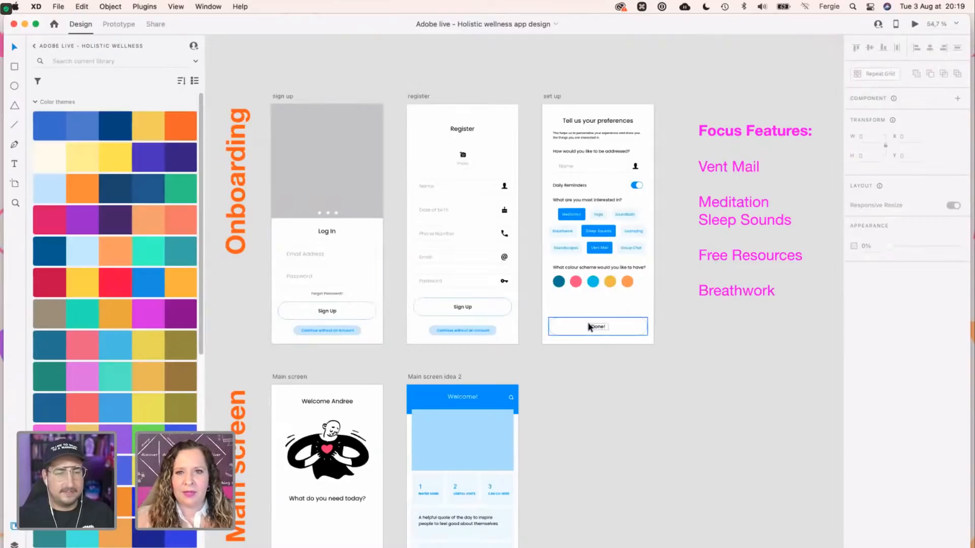
pyautogui.scroll(5, 634, 186)
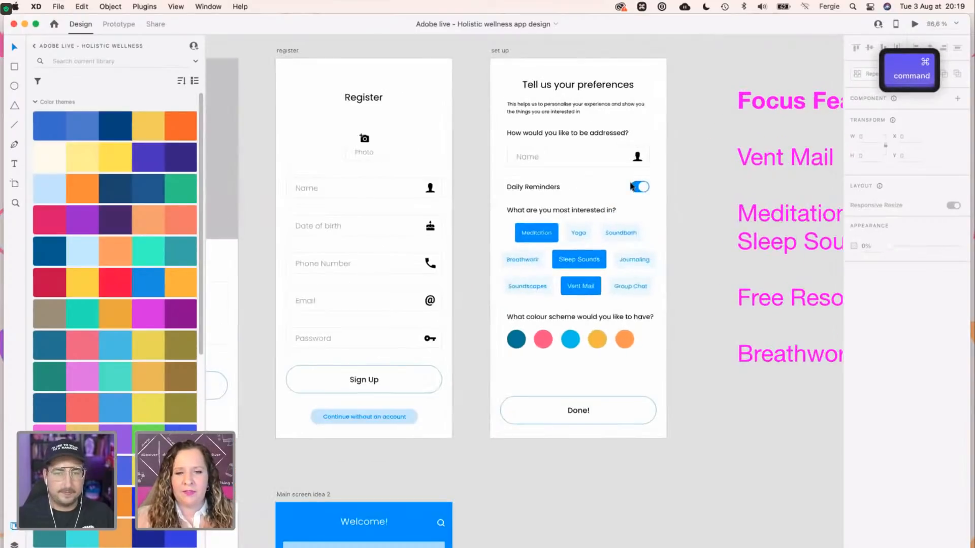
pyautogui.scroll(3, 631, 187)
pyautogui.click(498, 124)
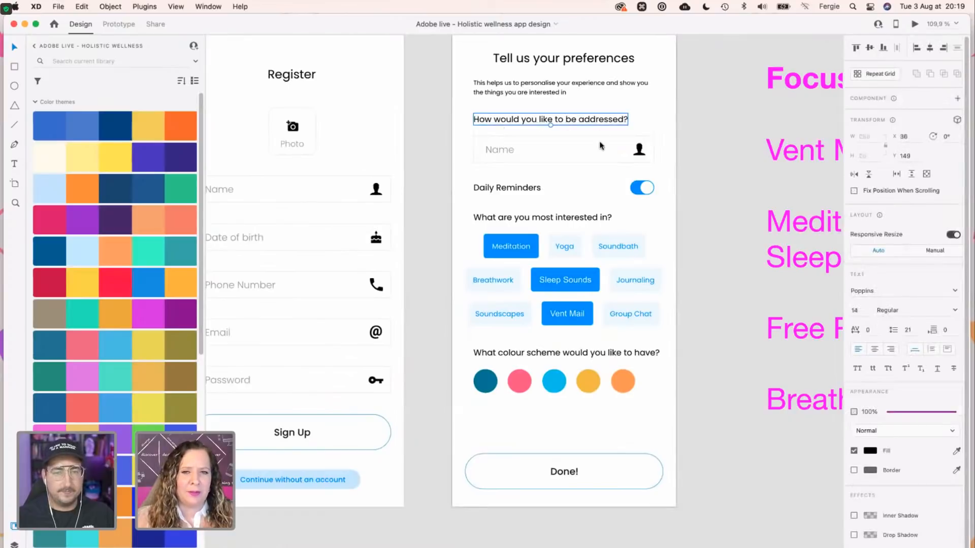
pyautogui.scroll(2, 605, 143)
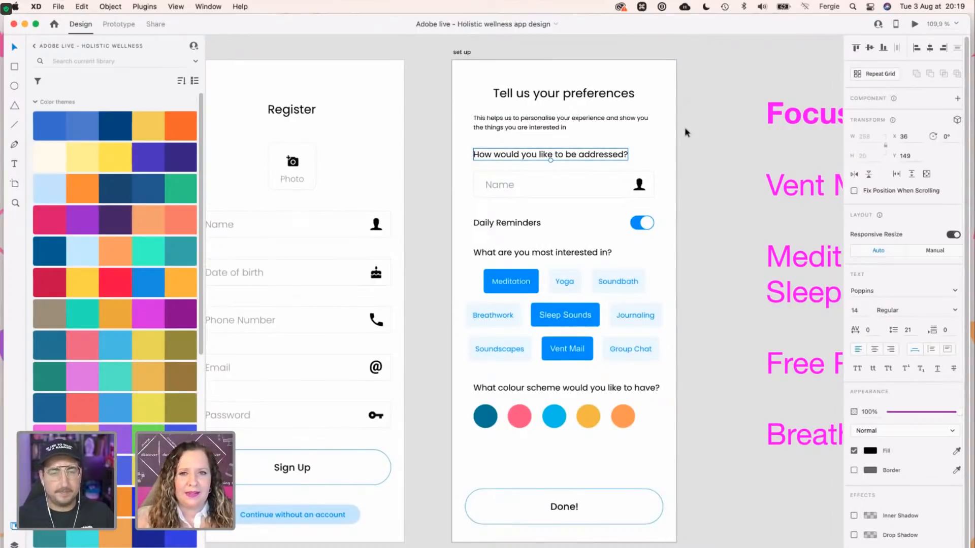
pyautogui.click(661, 142)
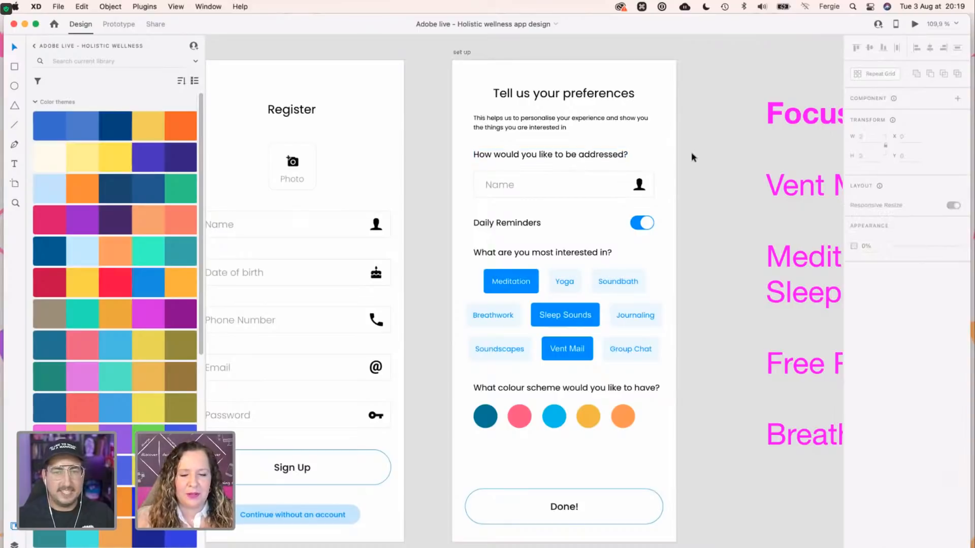
# Reword the question above the name field on the set up artboard as "What do we call you?".
pyautogui.click(597, 154)
pyautogui.doubleClick(597, 153)
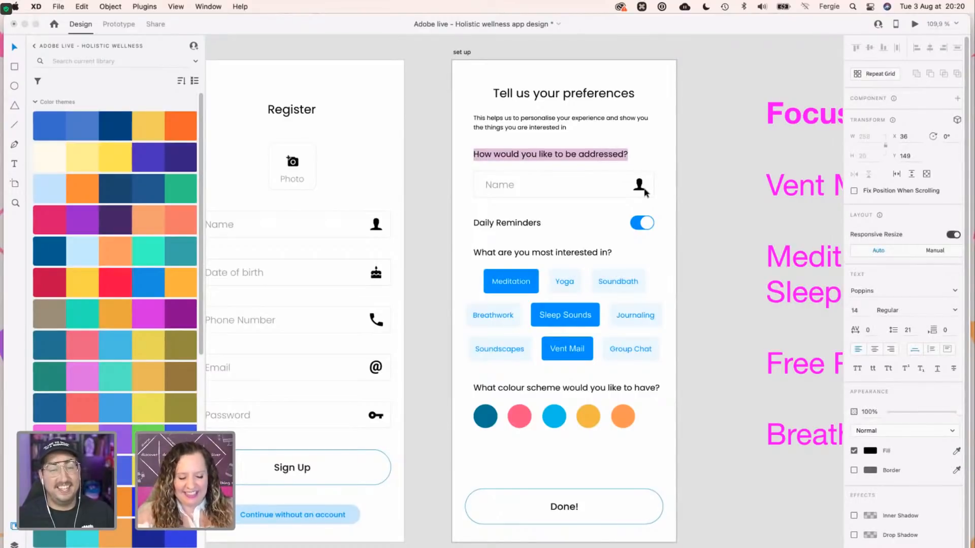
pyautogui.write('What')
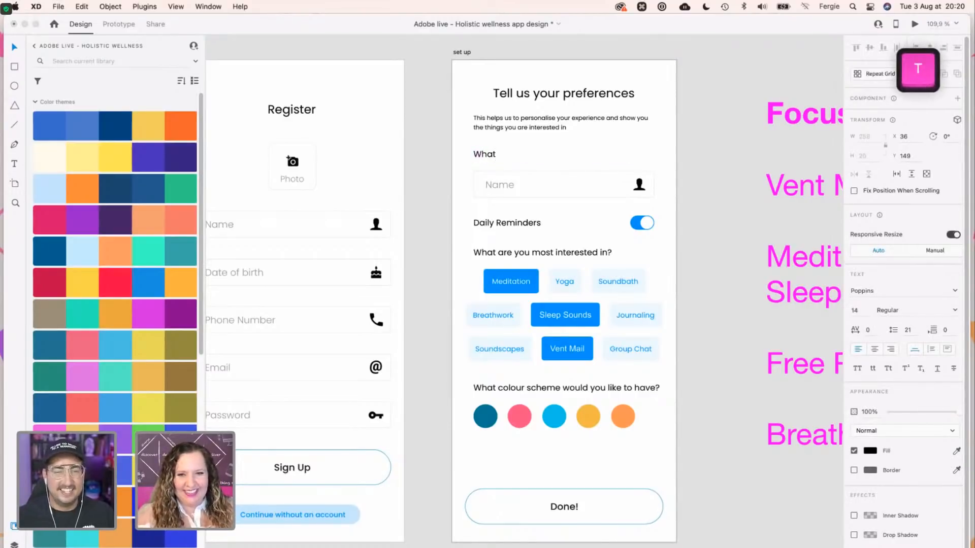
pyautogui.write(' do we call')
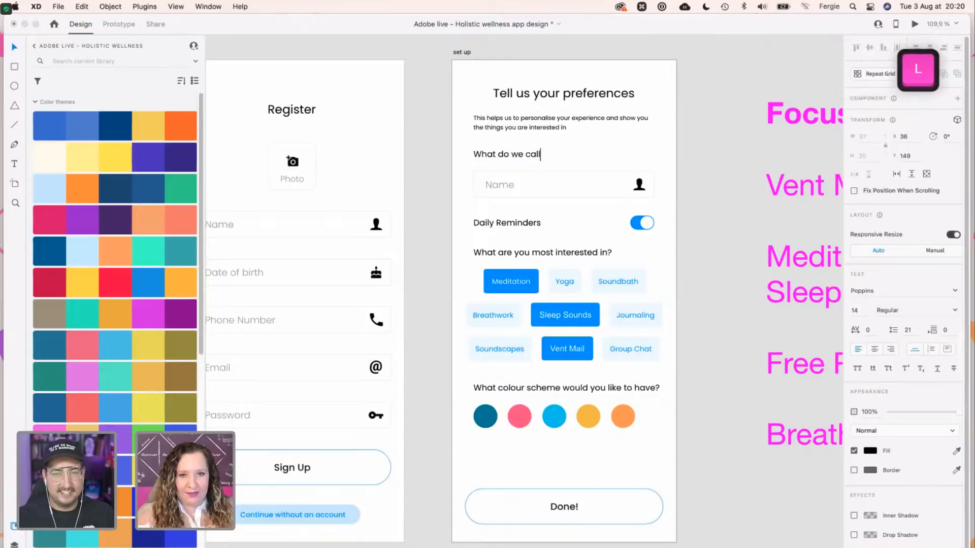
pyautogui.write(' you?')
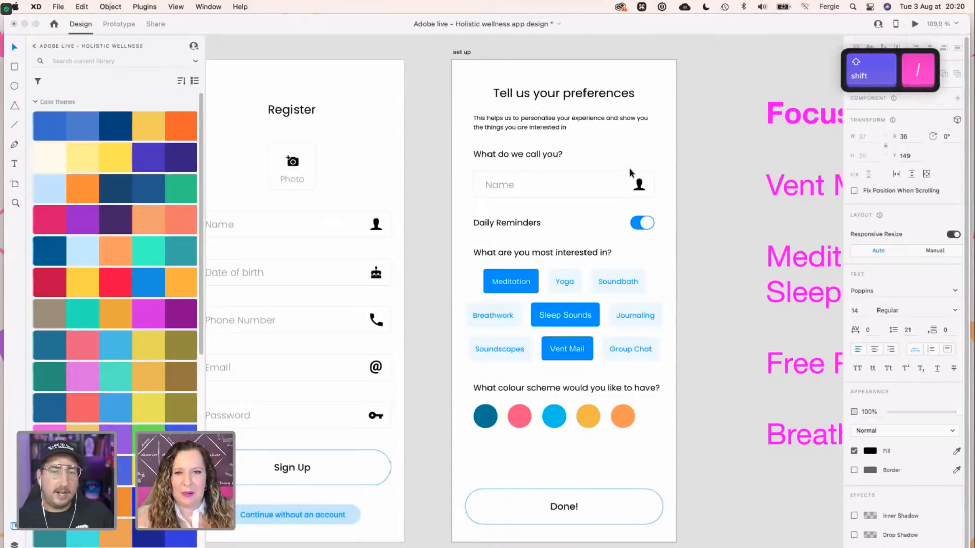
pyautogui.press('Escape')
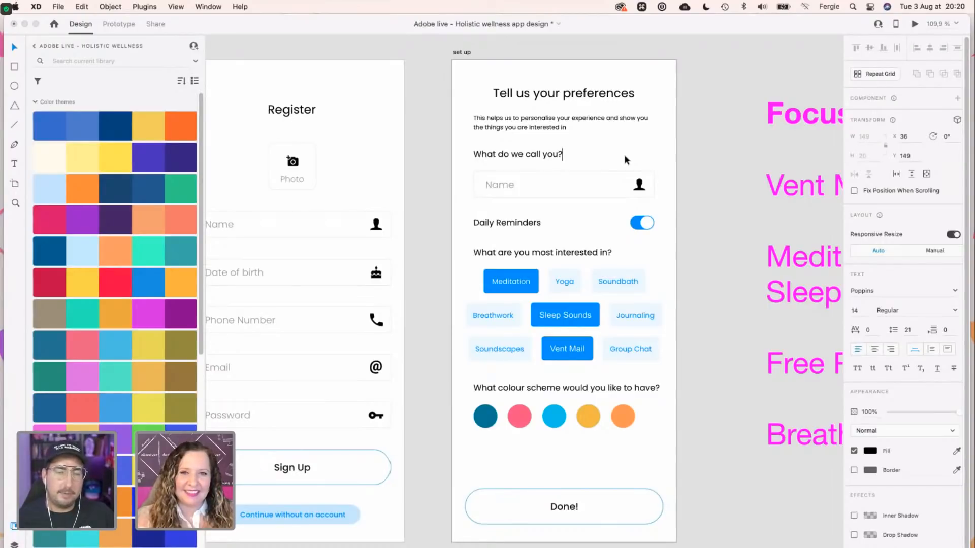
# Replace the question above the name field with "What is your name and your pronouns?" and finish editing the text.
pyautogui.press('Return')
pyautogui.press('super+a')
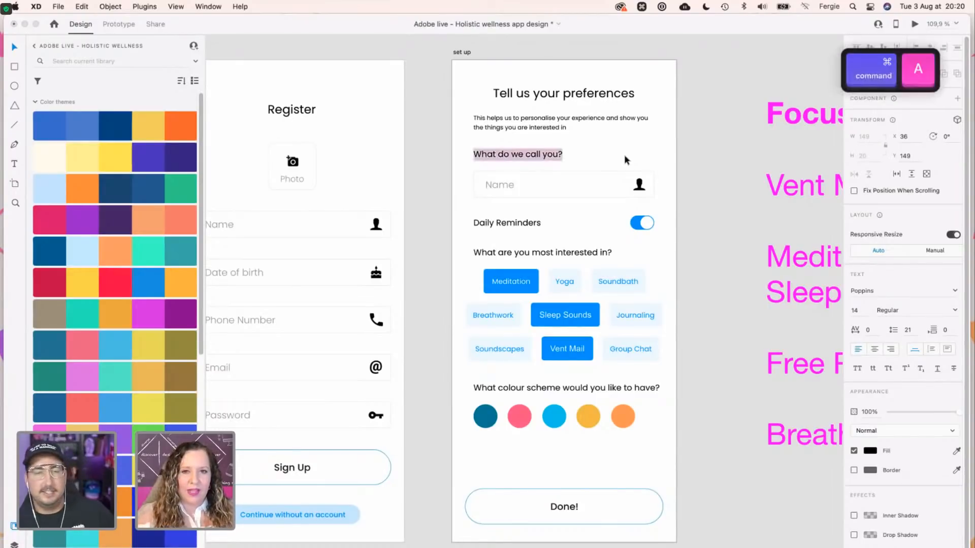
pyautogui.write('Name')
pyautogui.press('super+a')
pyautogui.write('What is y')
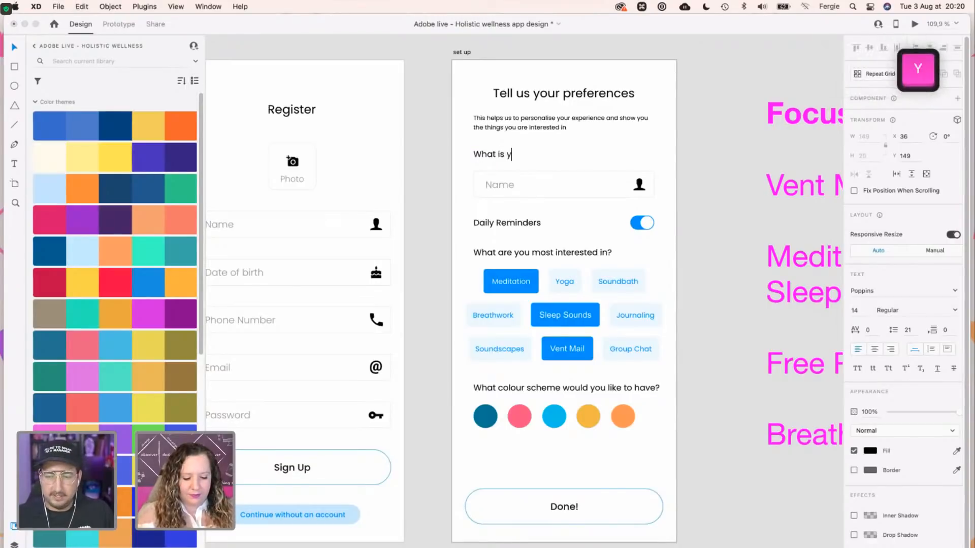
pyautogui.write('our name and yo')
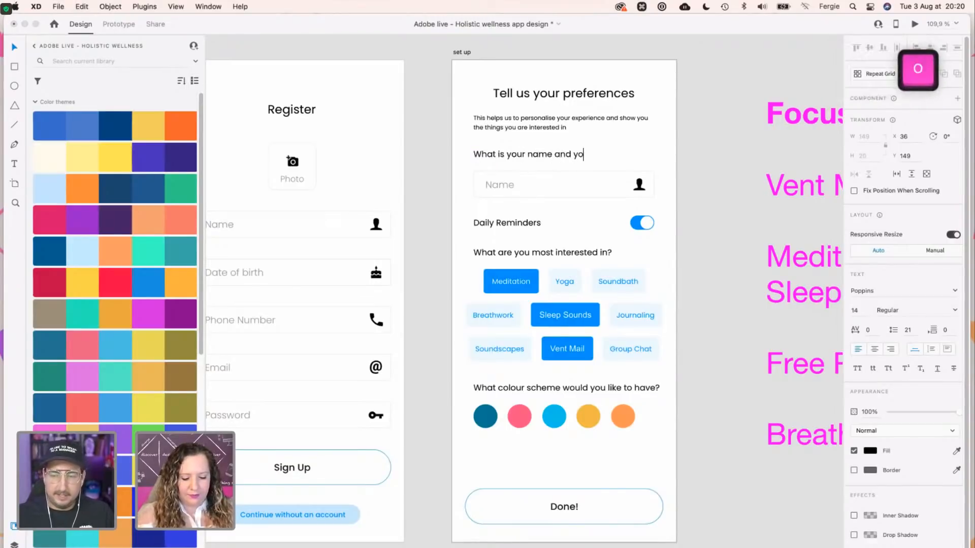
pyautogui.write('ur pronouns?')
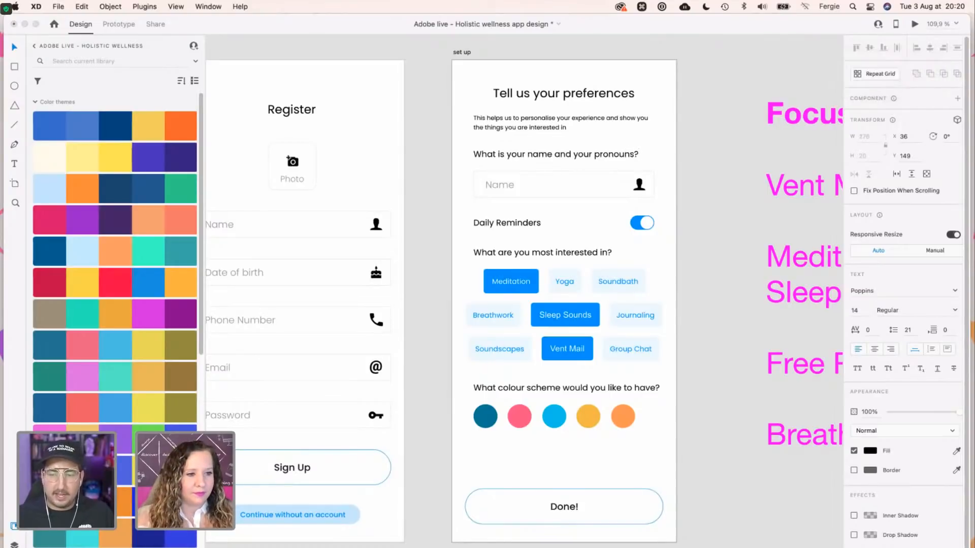
pyautogui.press('Escape')
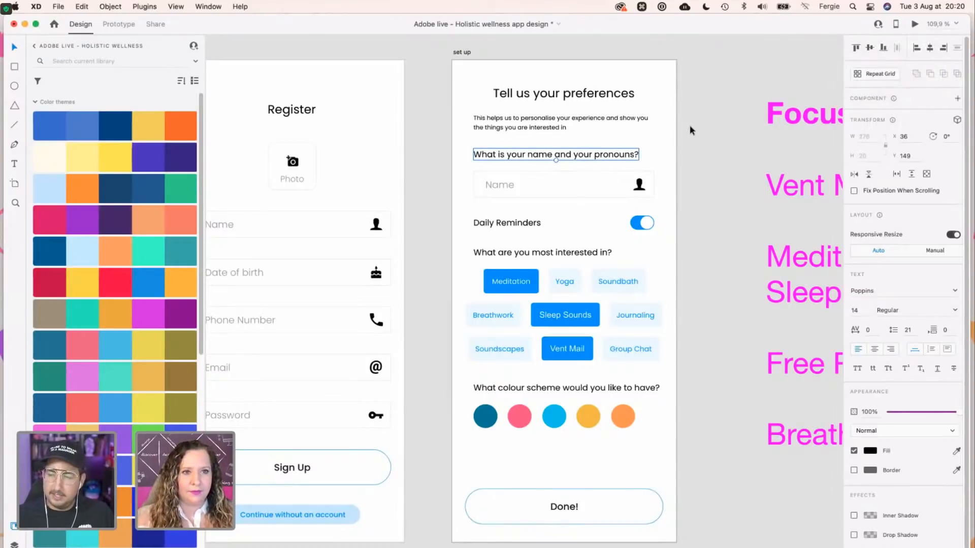
pyautogui.rightClick(184, 137)
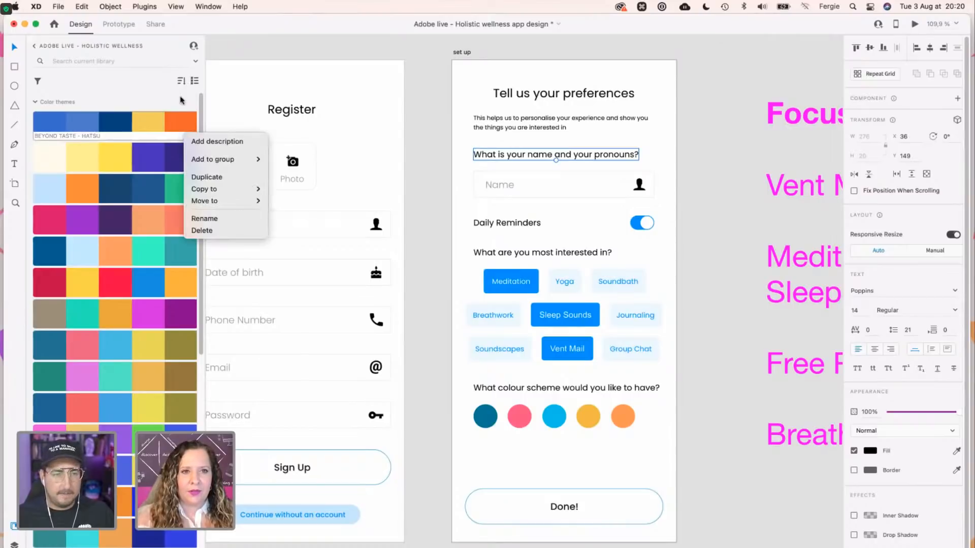
pyautogui.press('Escape')
pyautogui.click(58, 6)
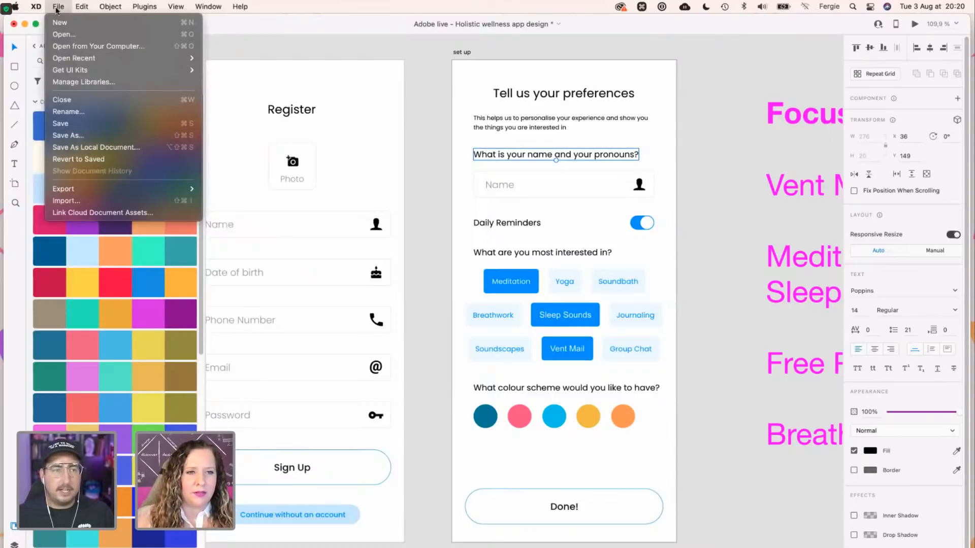
pyautogui.moveTo(111, 7)
pyautogui.moveTo(208, 7)
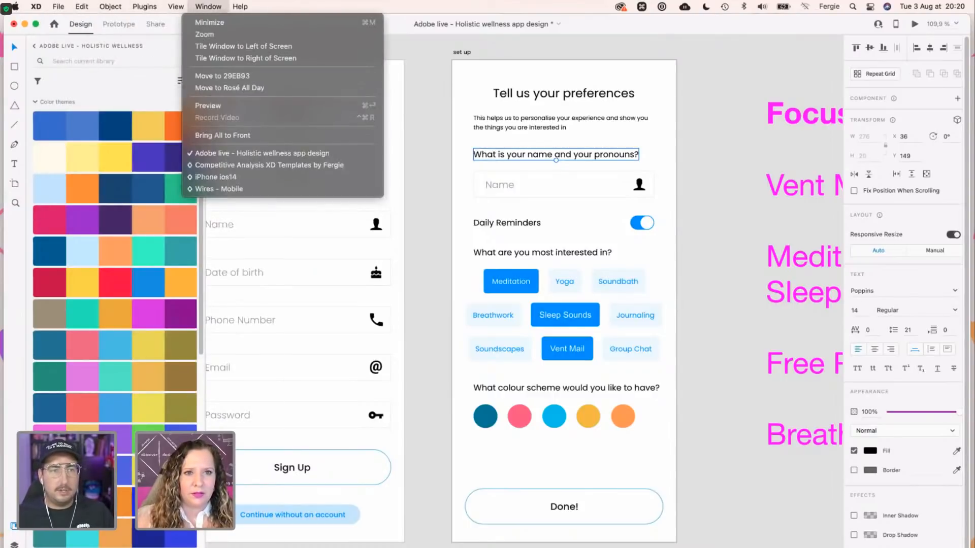
pyautogui.moveTo(240, 6)
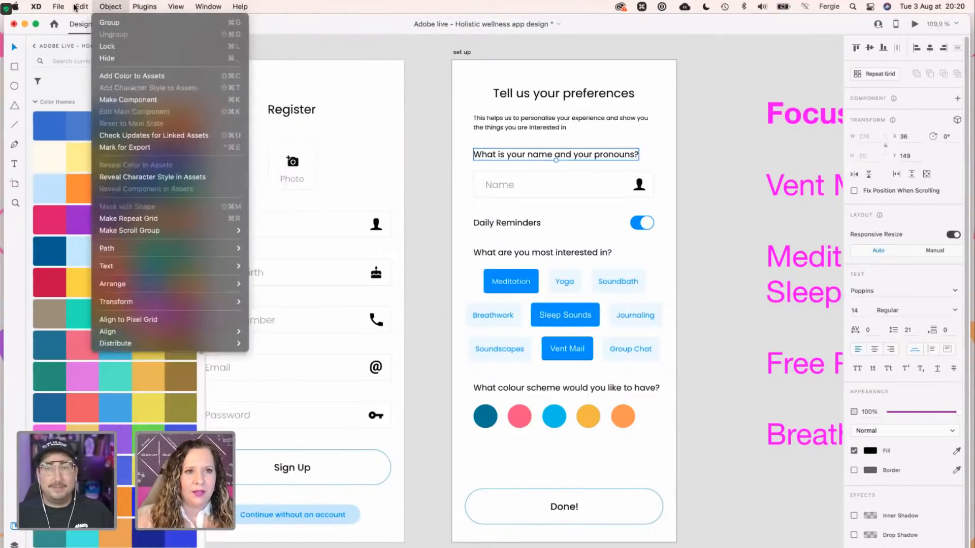
pyautogui.moveTo(60, 7)
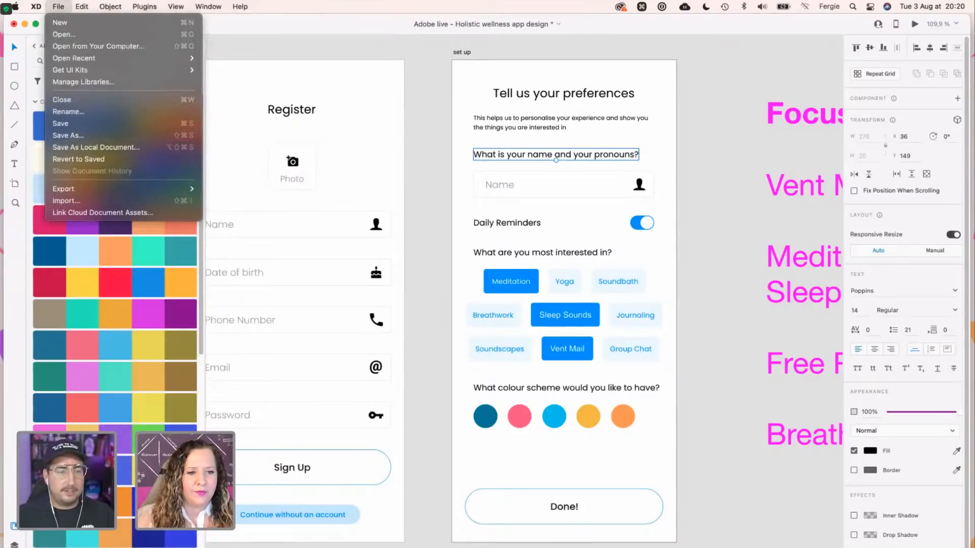
pyautogui.press('Escape')
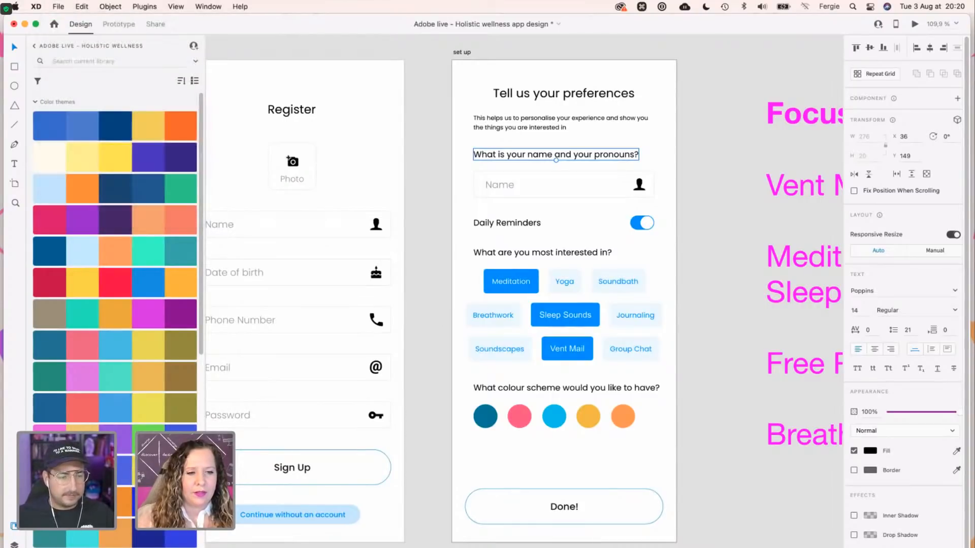
# Find images similar to one of the library's graphics, browse them, and return to the Adobe live - Holistic Wellness library.
pyautogui.scroll(-10, 112, 232)
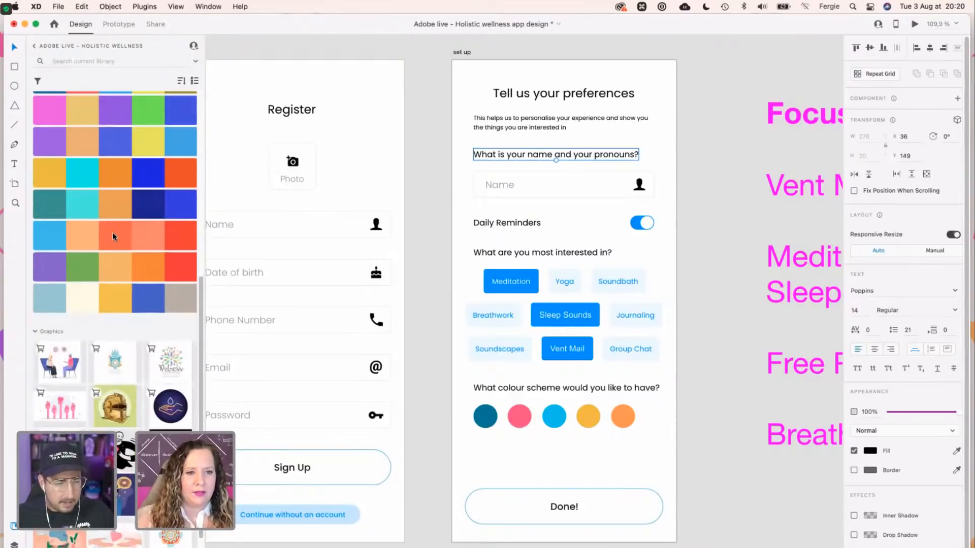
pyautogui.scroll(-2, 112, 233)
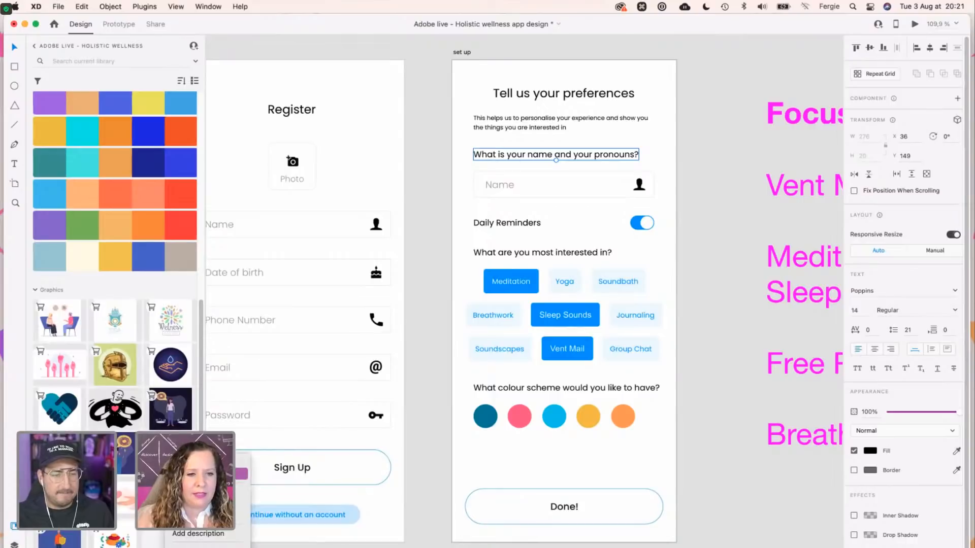
pyautogui.click(223, 474)
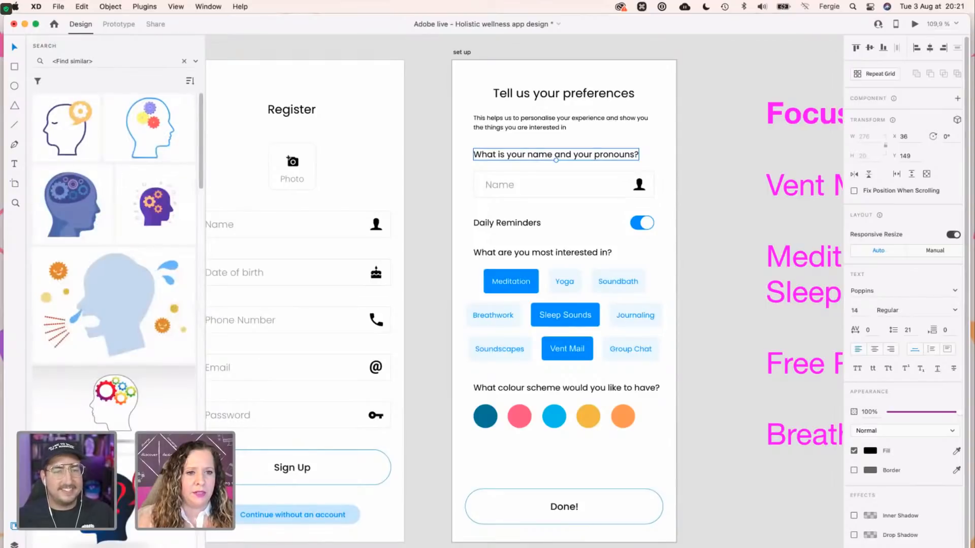
pyautogui.scroll(-3, 102, 396)
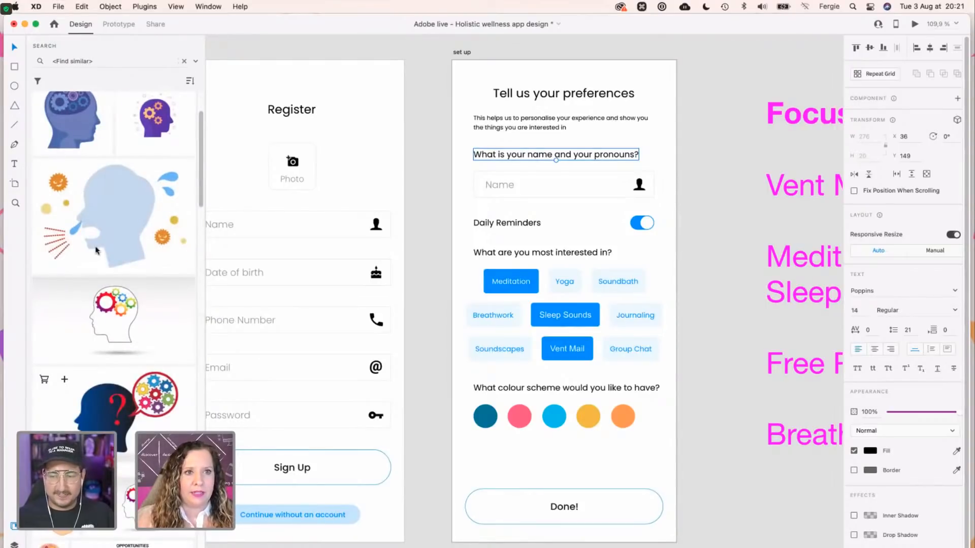
pyautogui.scroll(4, 111, 254)
pyautogui.click(184, 61)
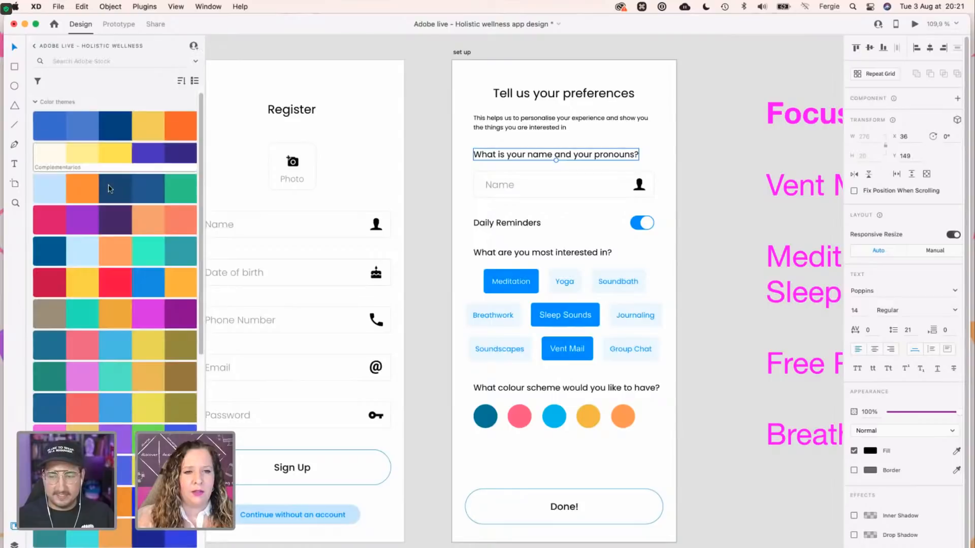
pyautogui.rightClick(102, 245)
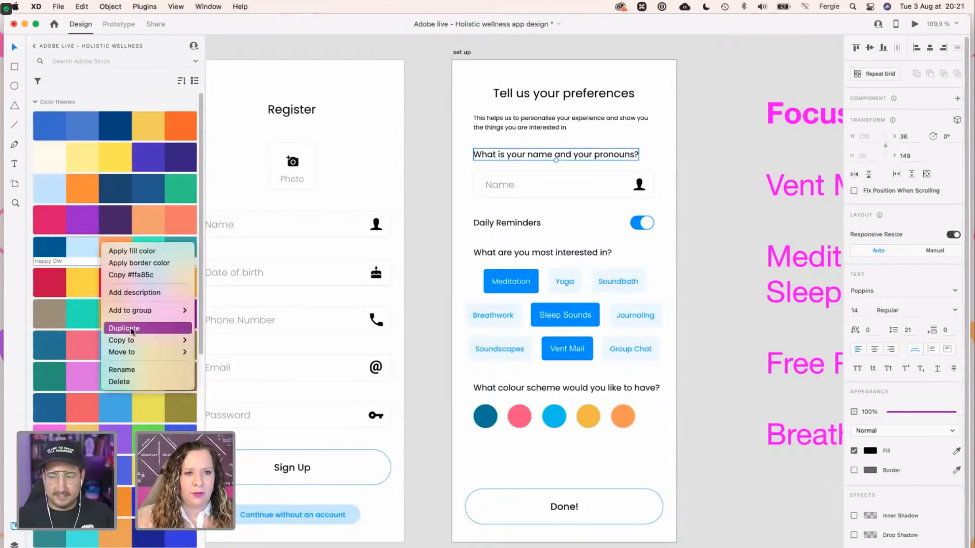
pyautogui.click(200, 77)
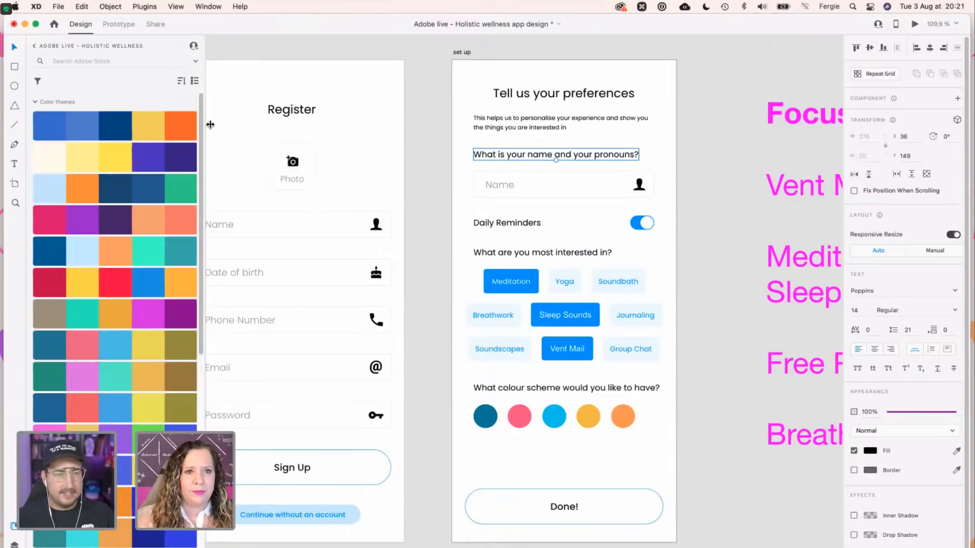
# Switch to Adobe Color in Chrome and go from the "bright, happy" theme search to the color wheel.
pyautogui.hotkey('ctrl', 'Right')
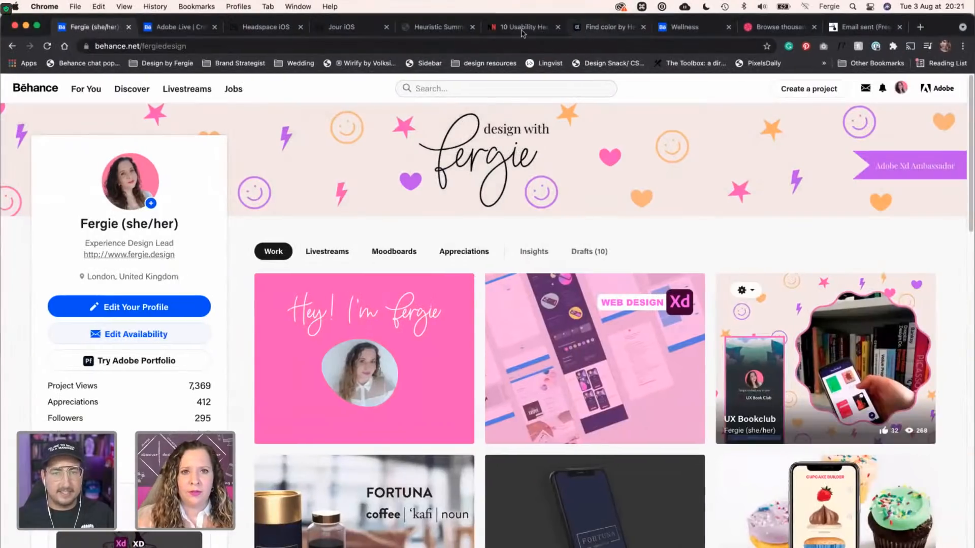
pyautogui.click(601, 27)
pyautogui.scroll(5, 185, 254)
pyautogui.scroll(15, 185, 257)
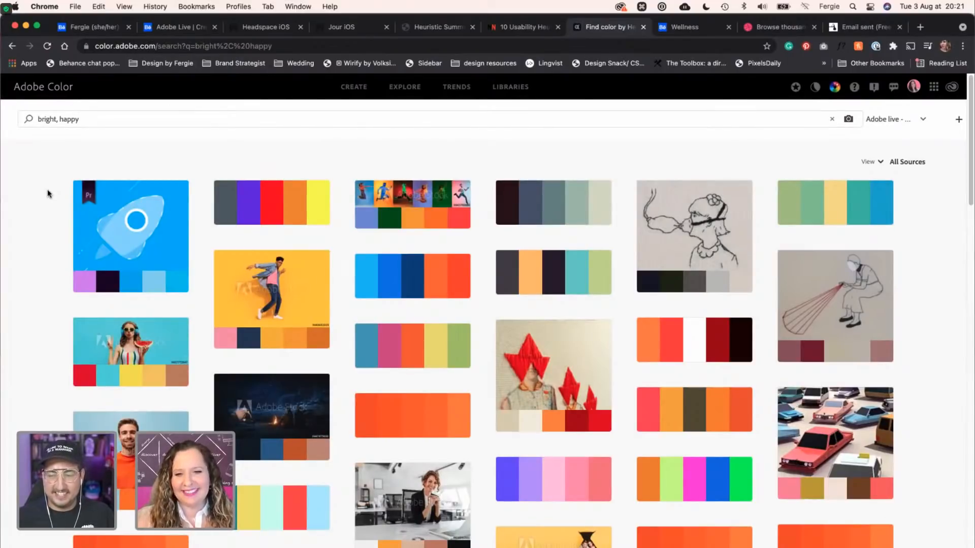
pyautogui.click(351, 88)
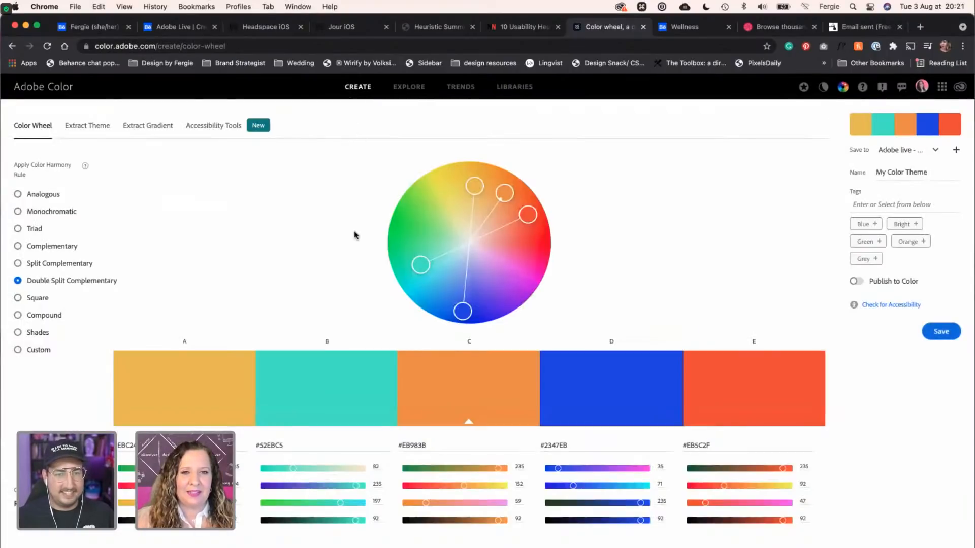
# Apply the Analogous harmony rule and shift the base color to golden yellow #EBC955 on the color wheel.
pyautogui.click(39, 194)
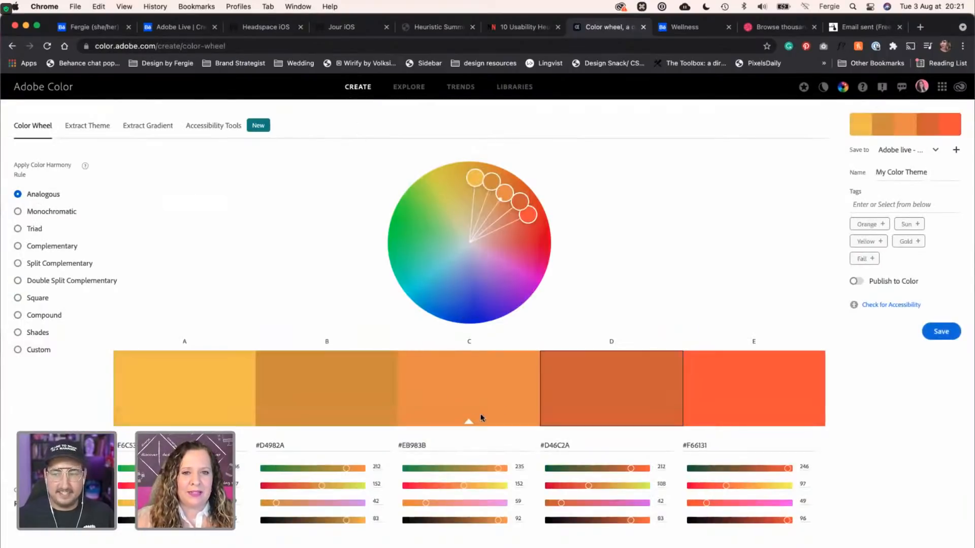
pyautogui.click(498, 391)
pyautogui.moveTo(505, 198); pyautogui.dragTo(472, 190)
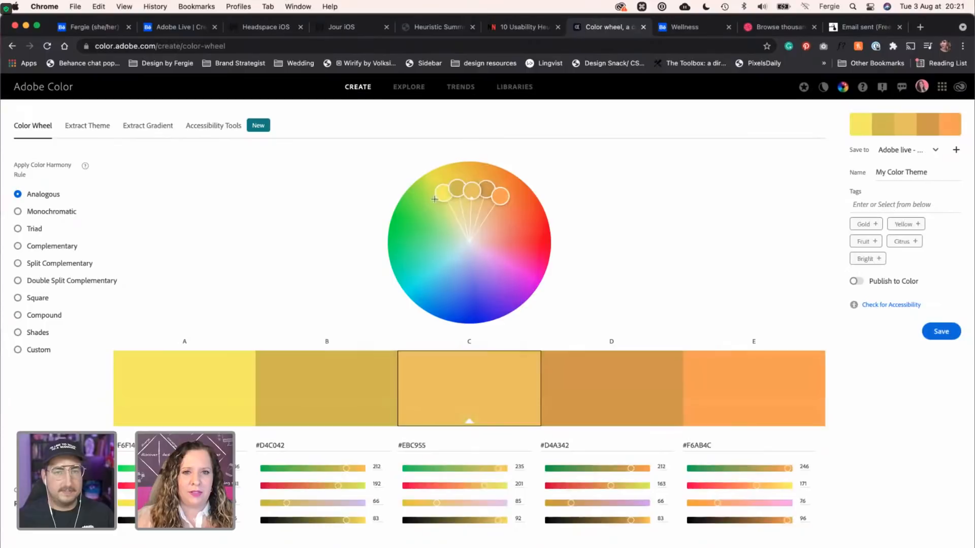
# Try the Monochromatic, Triad, Complementary and Split Complementary harmony rules on the theme.
pyautogui.click(51, 211)
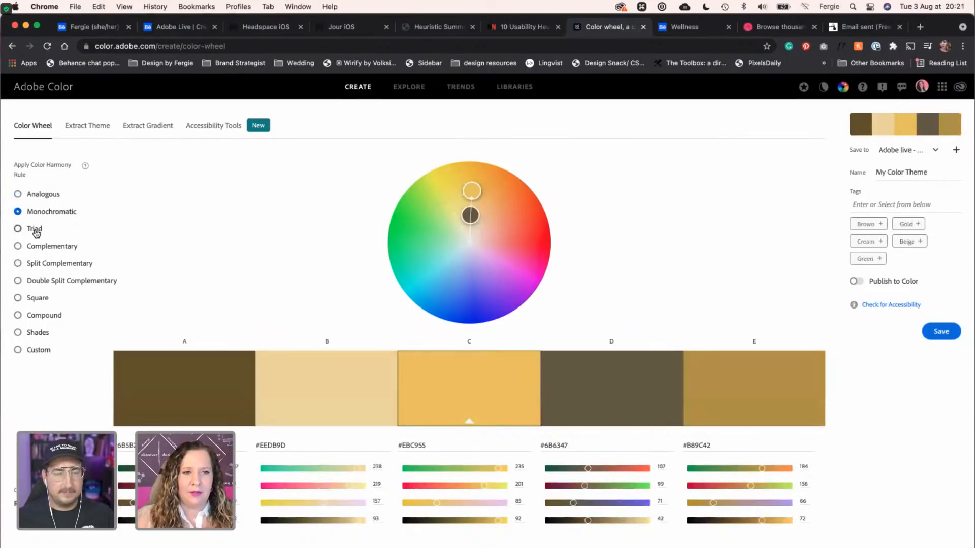
pyautogui.click(35, 229)
pyautogui.click(45, 247)
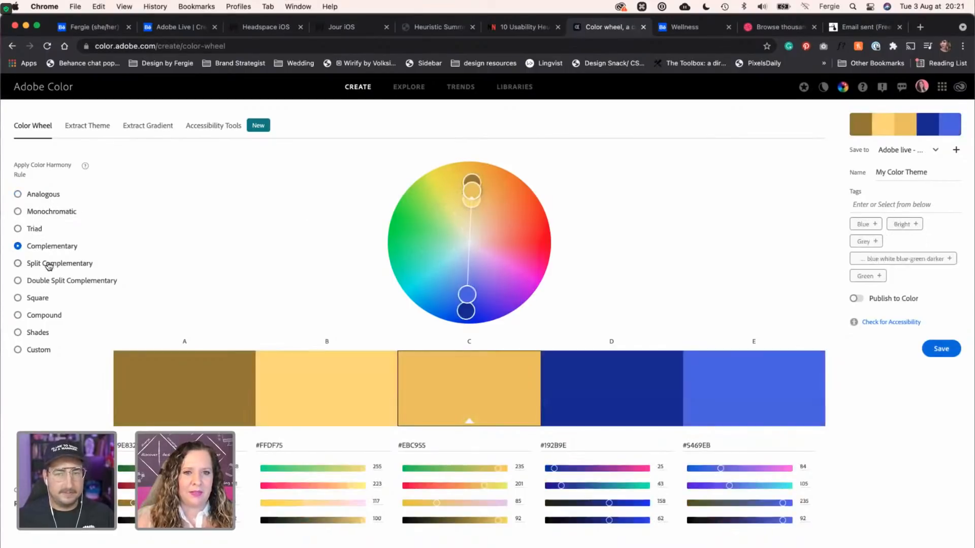
pyautogui.click(51, 264)
# Shift the base color to orange #EB832E on the wheel and settle on the Square harmony rule after trying Complementary.
pyautogui.moveTo(503, 198)
pyautogui.mouseDown()
pyautogui.moveTo(518, 212)
pyautogui.moveTo(511, 193)
pyautogui.mouseUp()
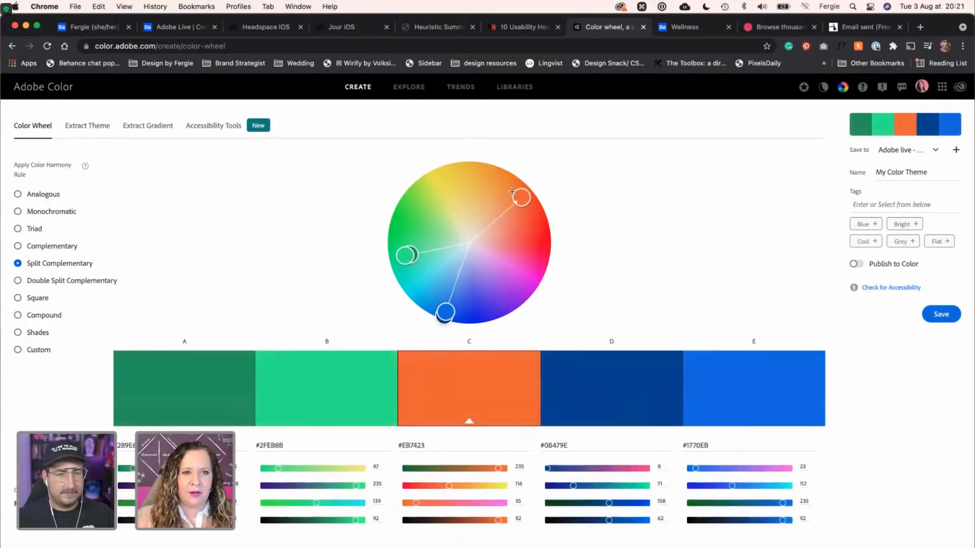
pyautogui.click(35, 244)
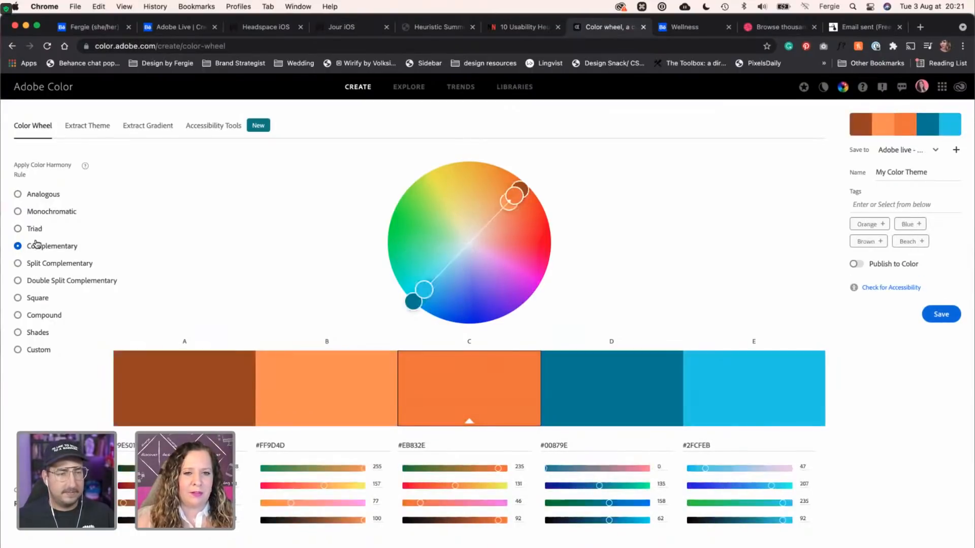
pyautogui.click(37, 299)
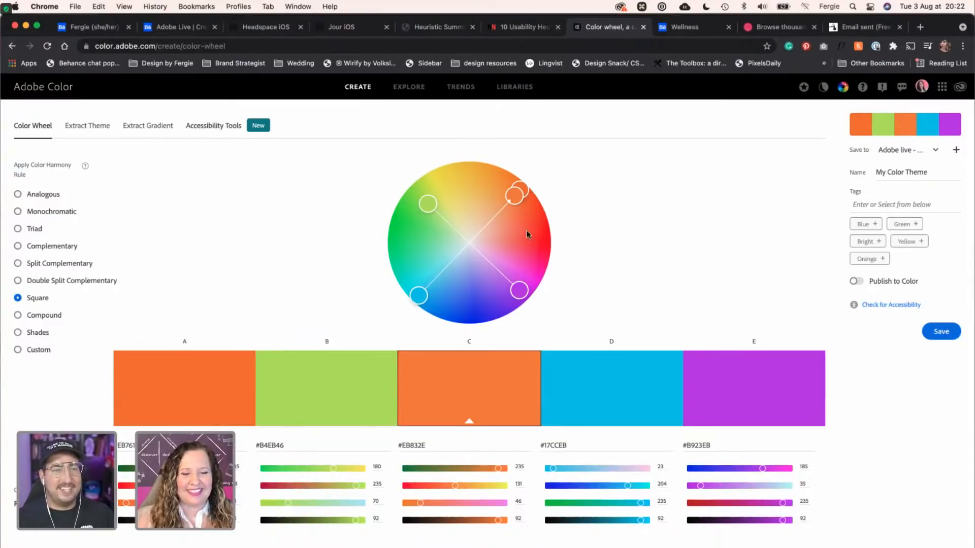
# Look at the Contrast Checker, return to the color wheel, and check the Square theme for color blind safety.
pyautogui.click(223, 127)
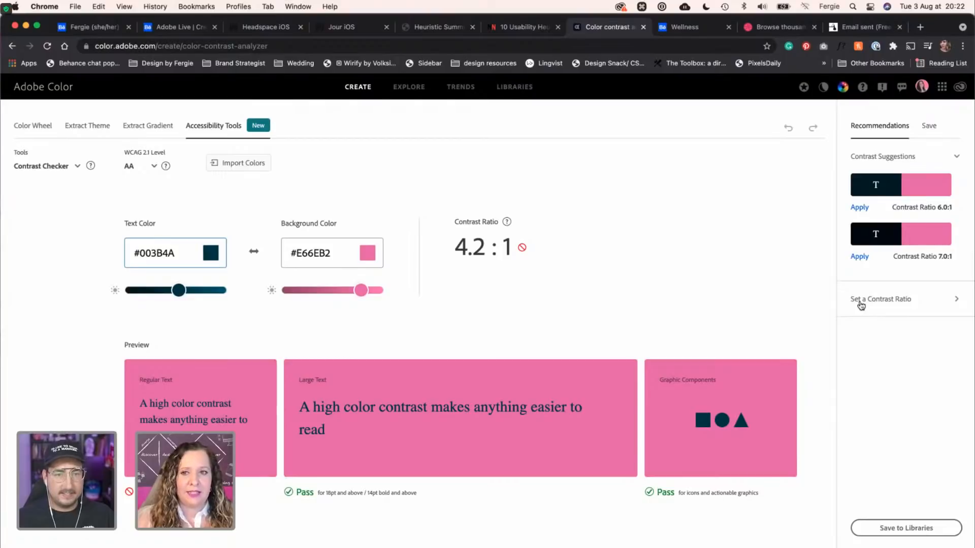
pyautogui.click(45, 126)
pyautogui.click(890, 305)
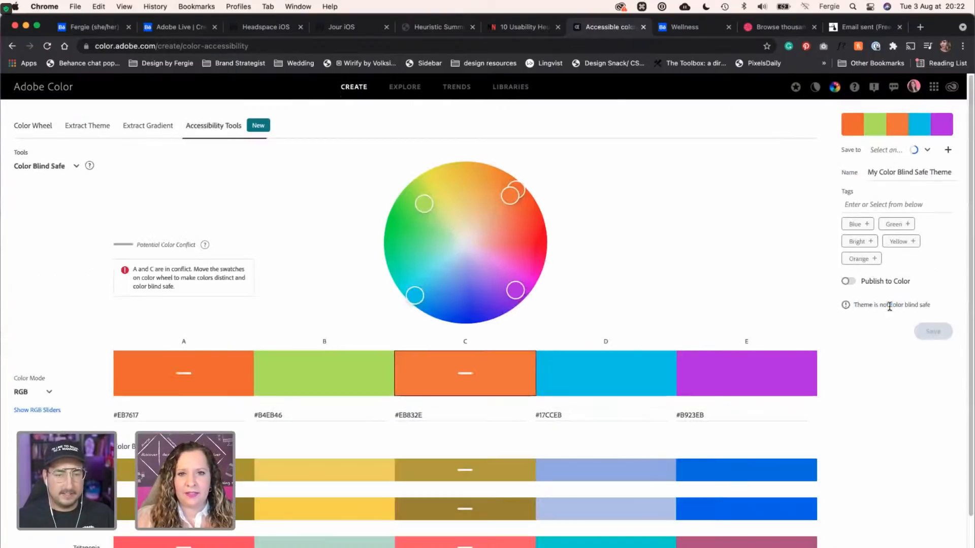
# Examine the Square theme in the Color Blind Simulator and return to the color wheel.
pyautogui.scroll(-2, 499, 365)
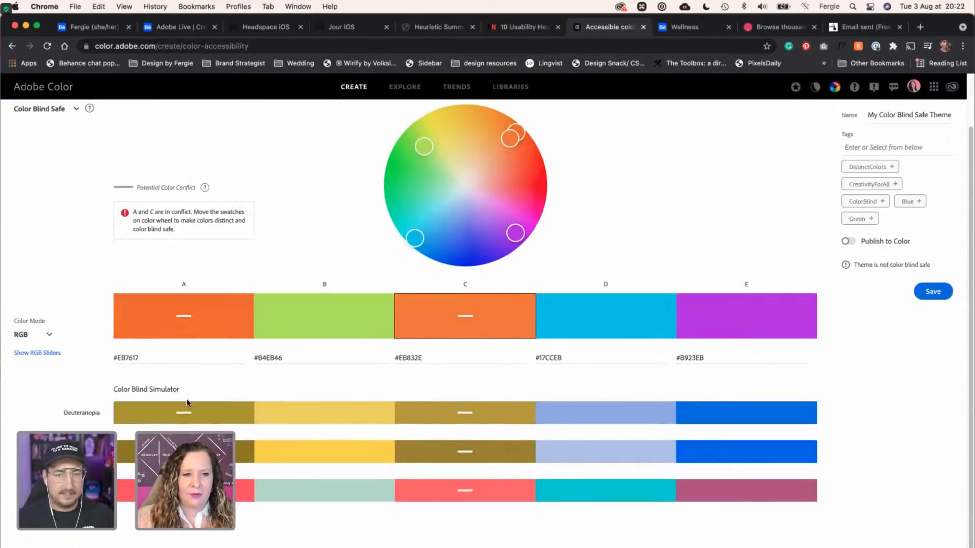
pyautogui.tripleClick(142, 391)
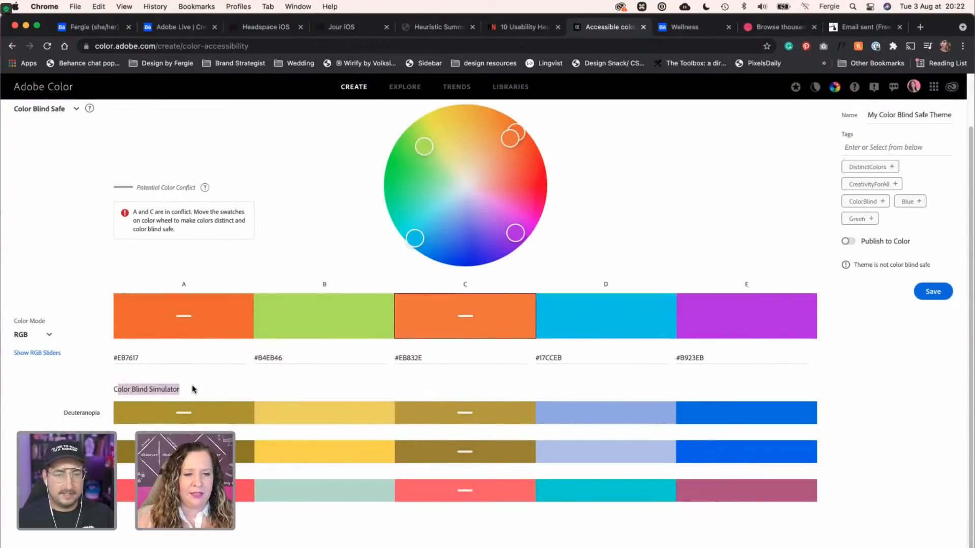
pyautogui.click(187, 311)
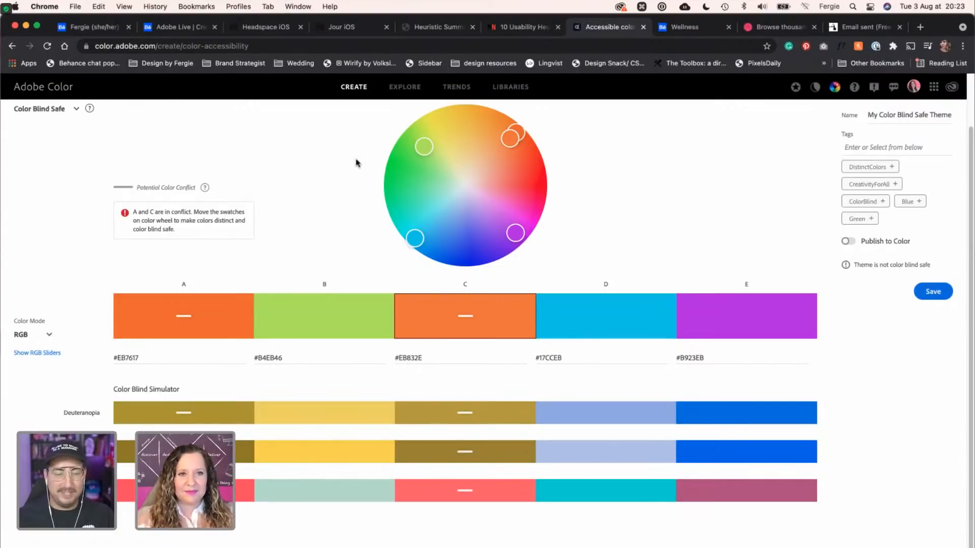
pyautogui.scroll(2, 236, 196)
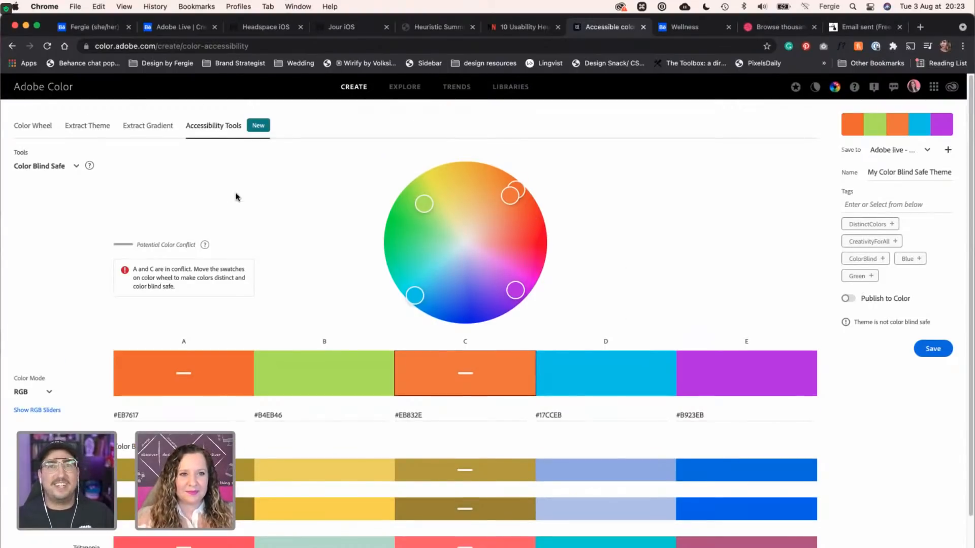
pyautogui.click(34, 129)
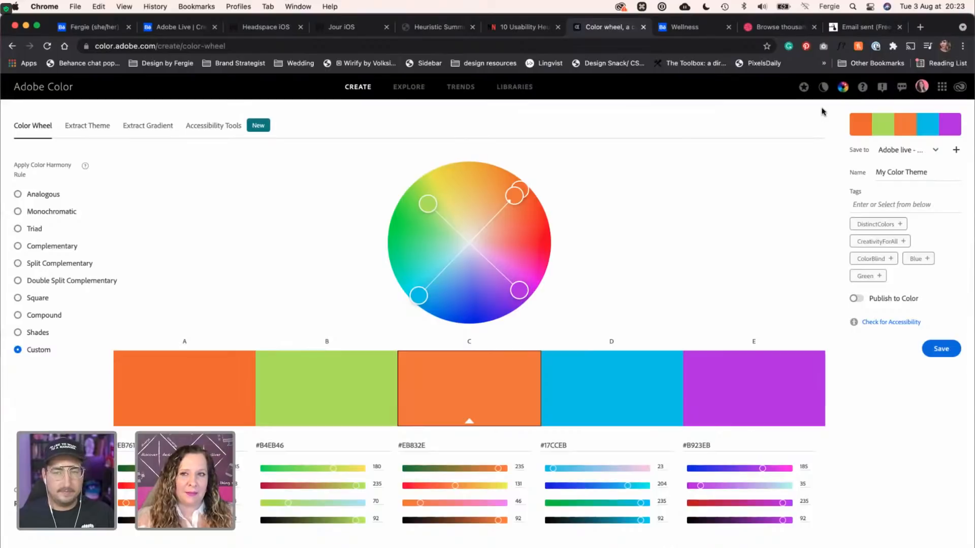
# Play the first level of the color wheel memory game and return to the theme editor.
pyautogui.click(843, 88)
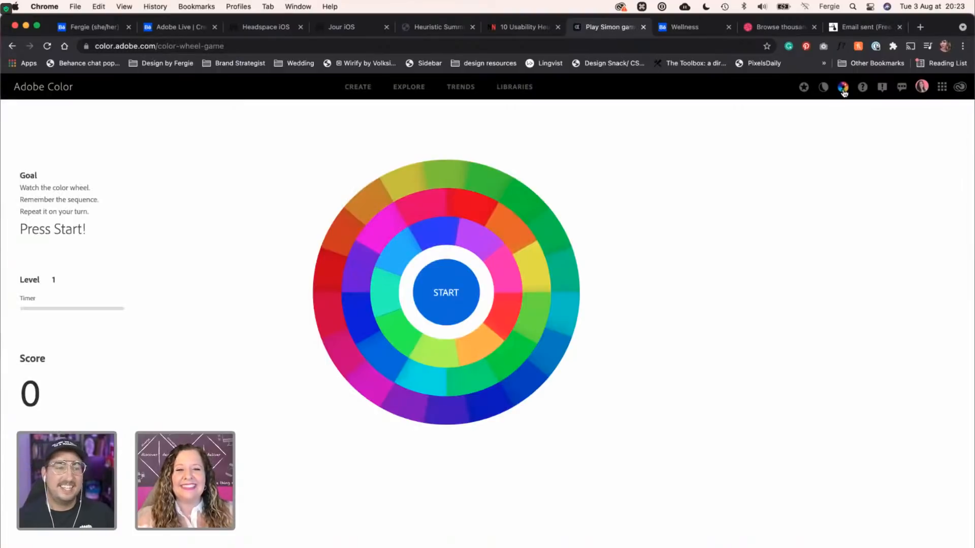
pyautogui.click(449, 282)
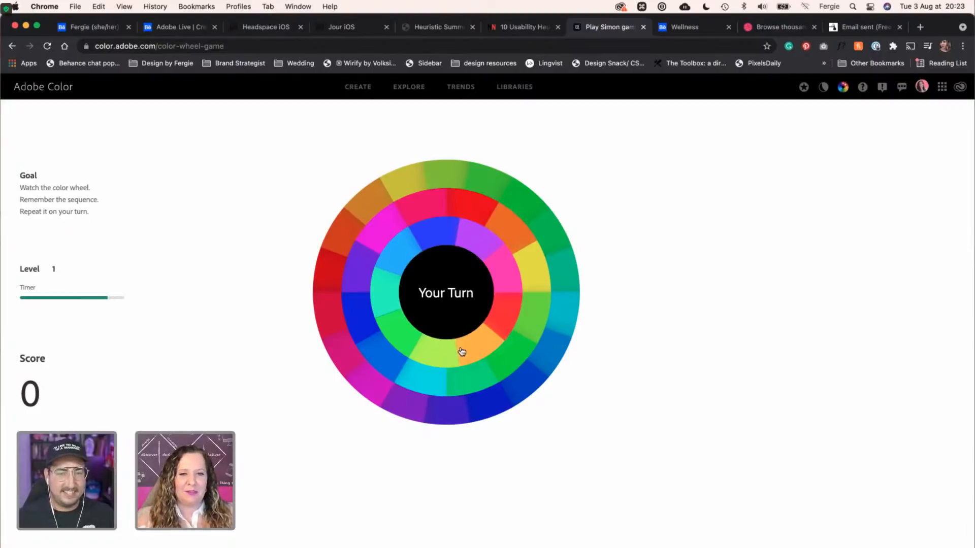
pyautogui.click(443, 410)
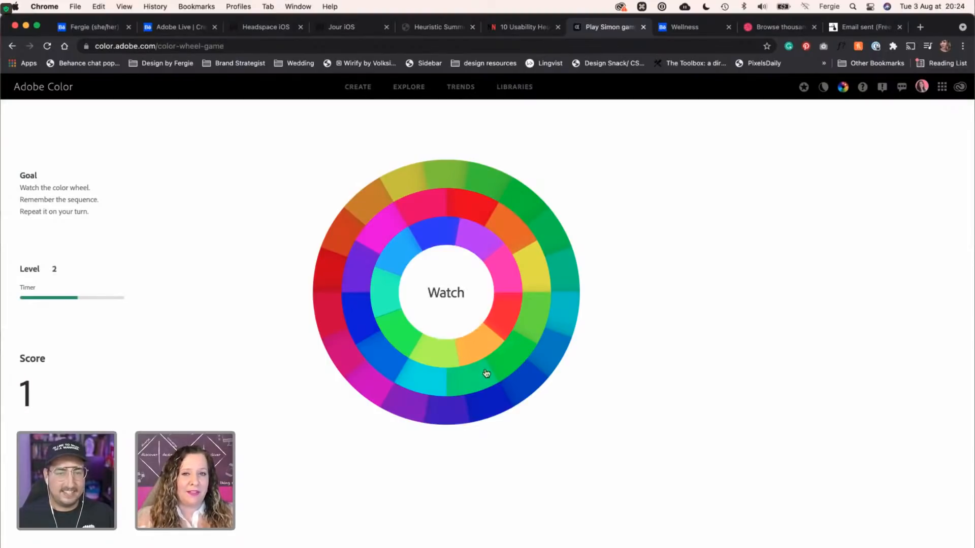
pyautogui.click(57, 94)
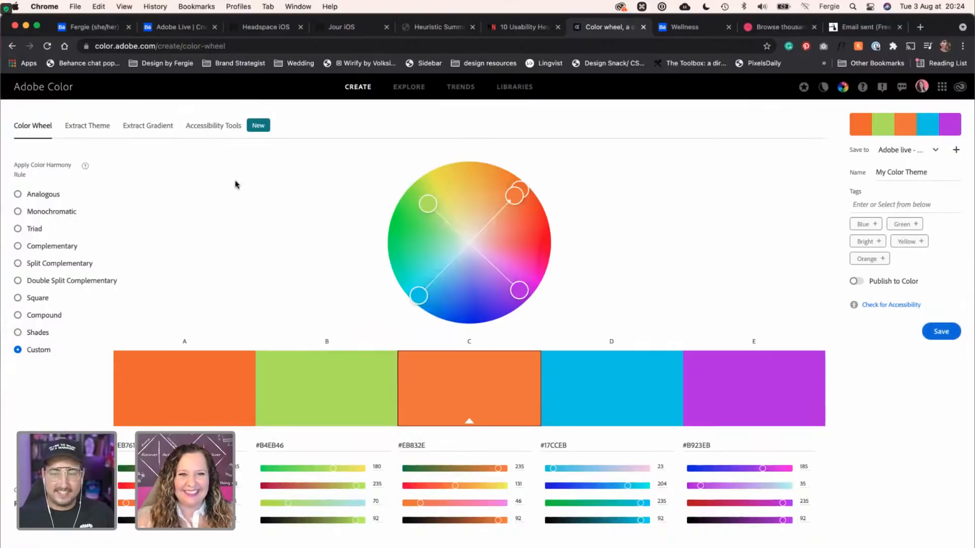
# Switch to Adobe XD, clear the text selection on the set up artboard and browse the library's color themes.
pyautogui.hotkey('ctrl', 'Left')
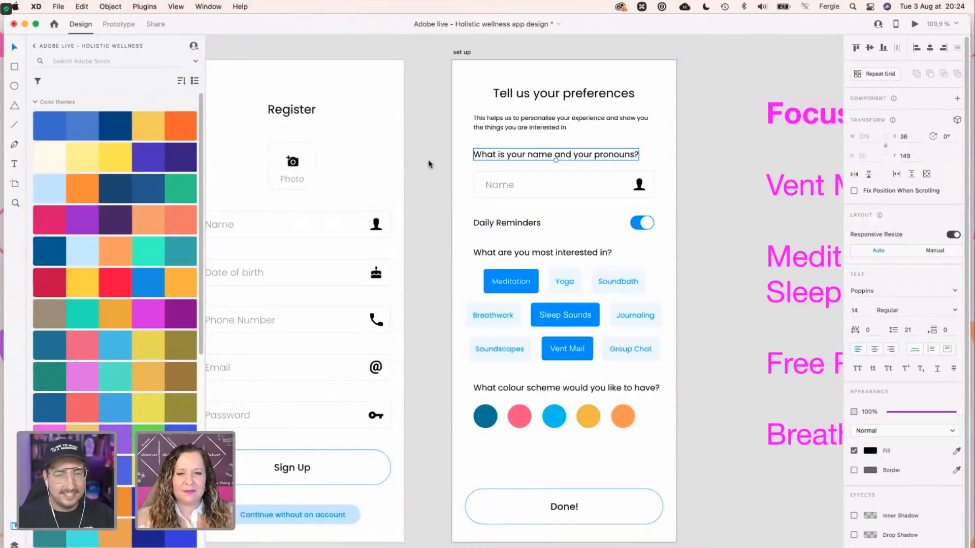
pyautogui.click(435, 224)
pyautogui.scroll(-2, 435, 225)
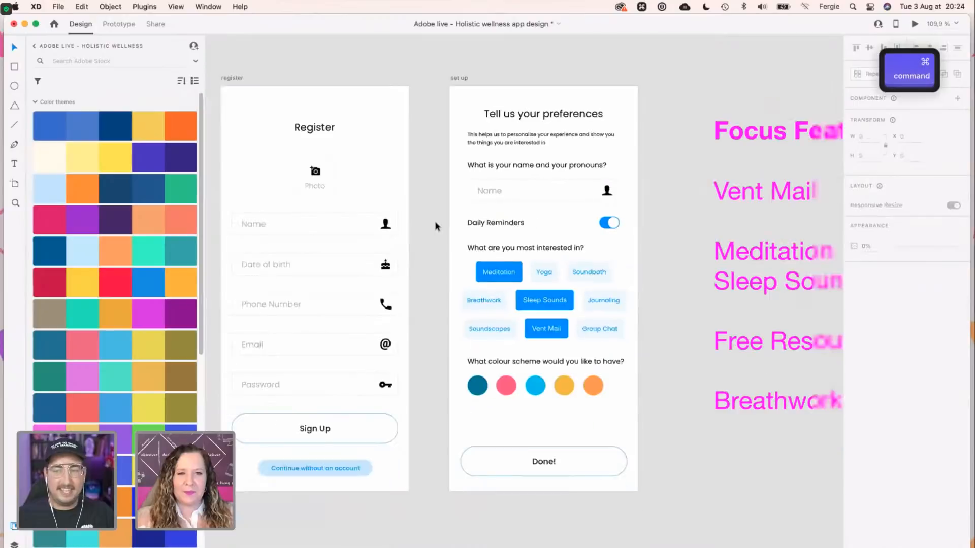
pyautogui.scroll(-3, 435, 221)
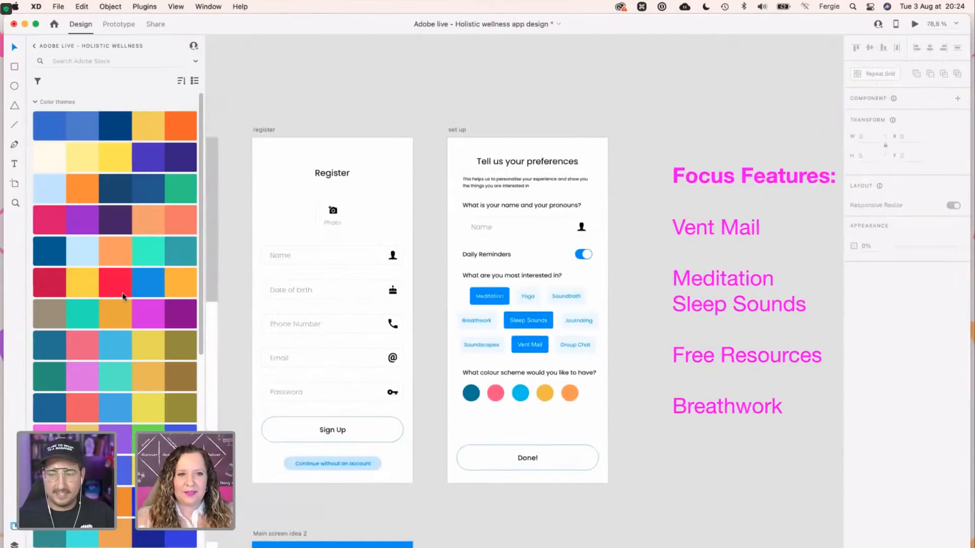
pyautogui.scroll(-2, 123, 294)
pyautogui.scroll(2, 123, 295)
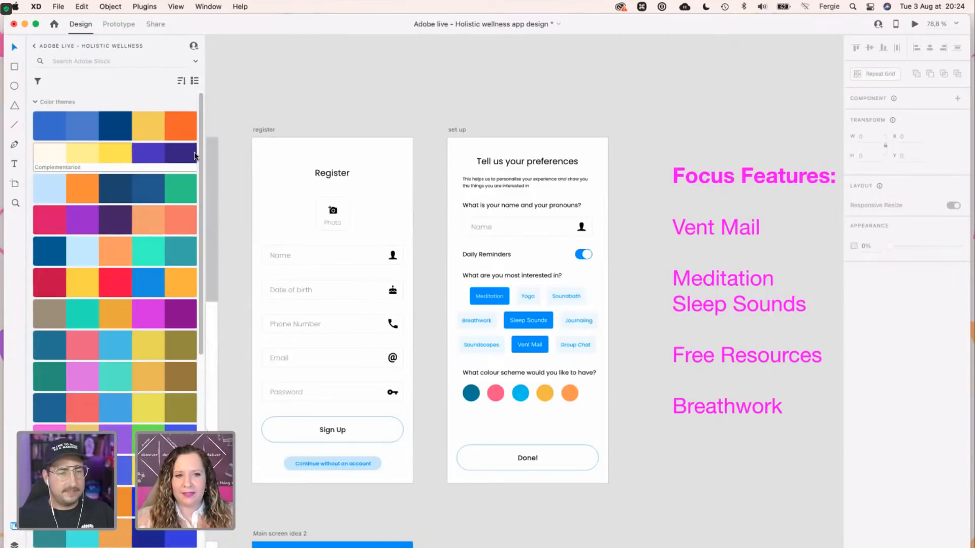
pyautogui.scroll(-1, 202, 154)
pyautogui.scroll(-1, 203, 154)
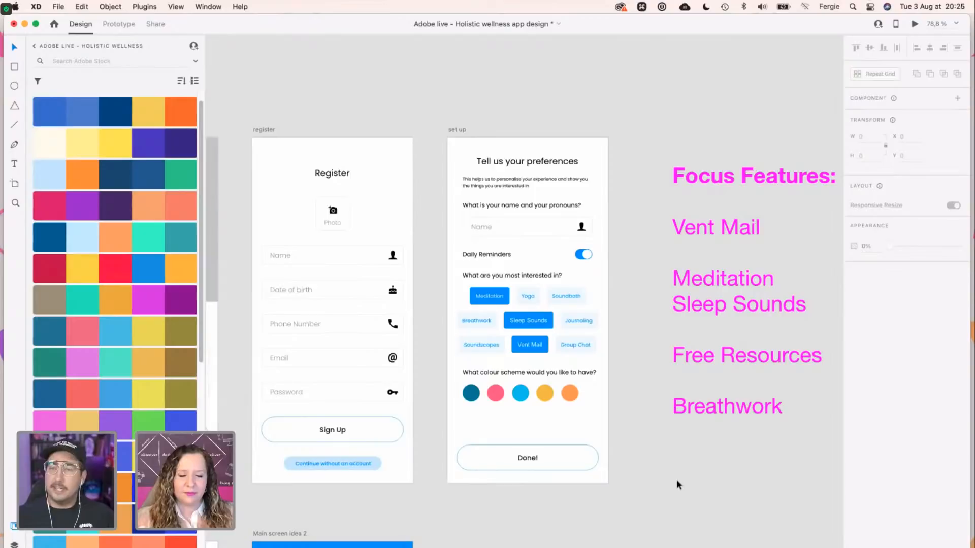
# Copy the blue bottom bar from the Main screen idea 2 artboard onto the Main screen artboard.
pyautogui.scroll(-5, 676, 479)
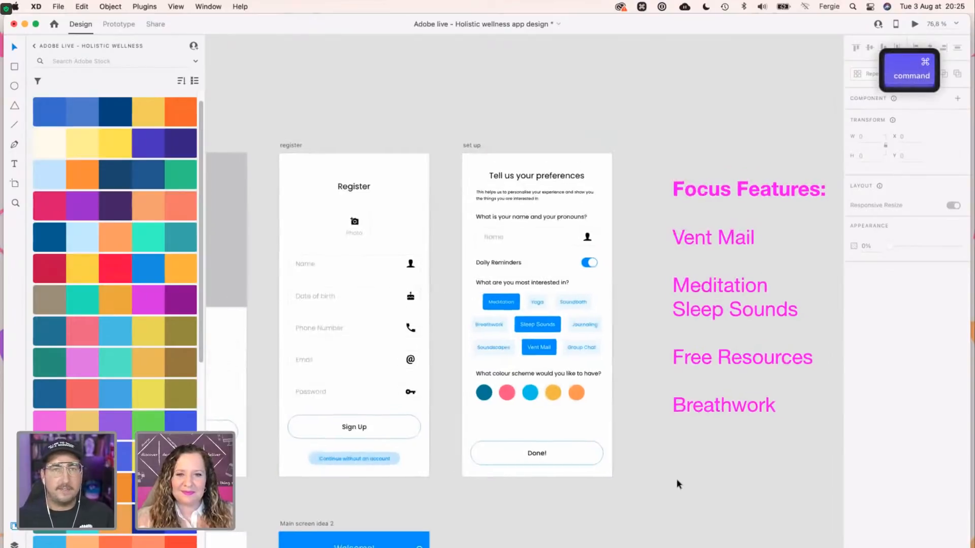
pyautogui.scroll(-5, 629, 481)
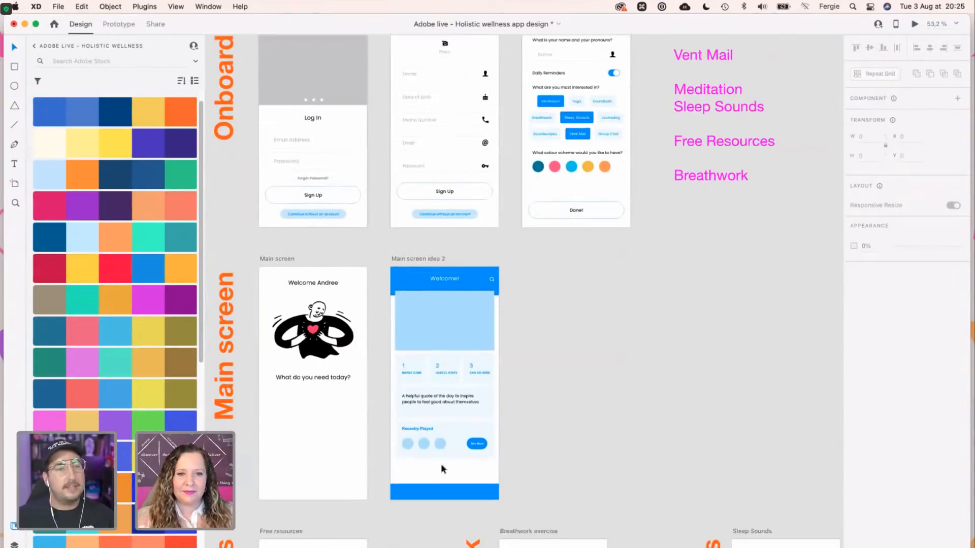
pyautogui.scroll(2, 343, 446)
pyautogui.scroll(2, 343, 446)
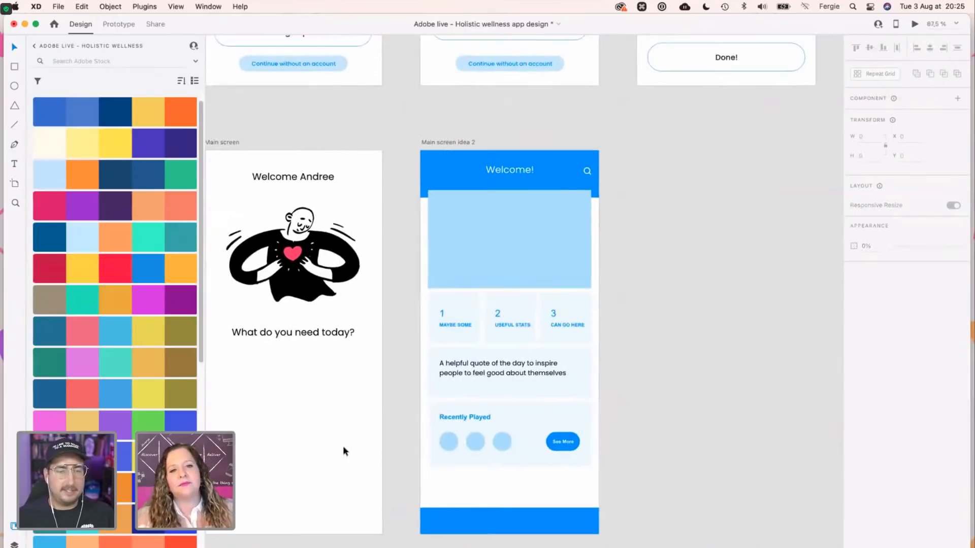
pyautogui.press('space')
pyautogui.moveTo(360, 413); pyautogui.dragTo(441, 420)
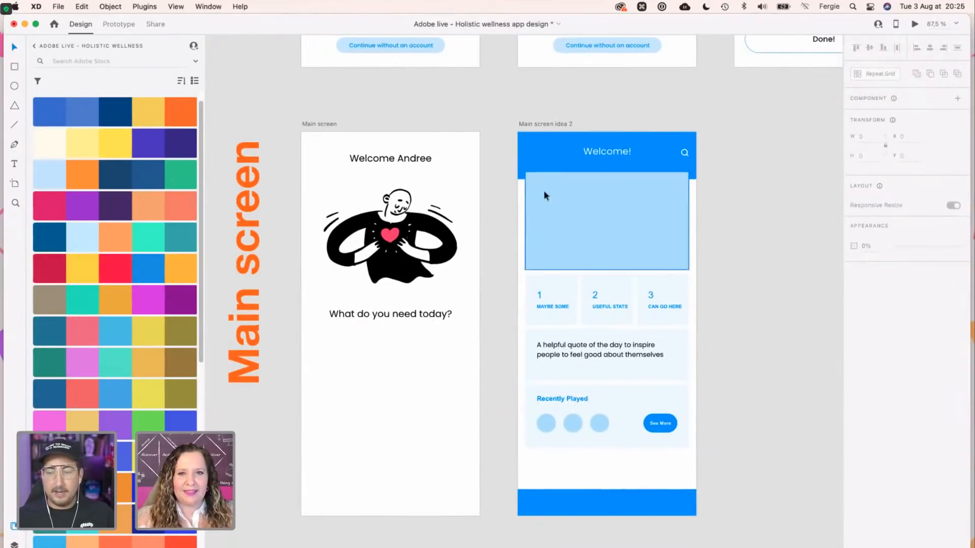
pyautogui.scroll(2, 365, 400)
pyautogui.press('space')
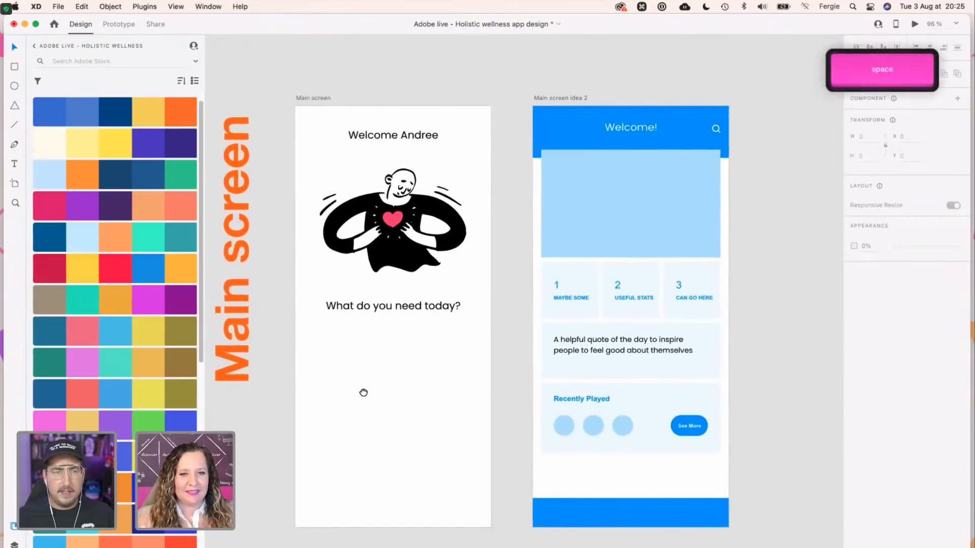
pyautogui.moveTo(364, 396); pyautogui.dragTo(386, 396)
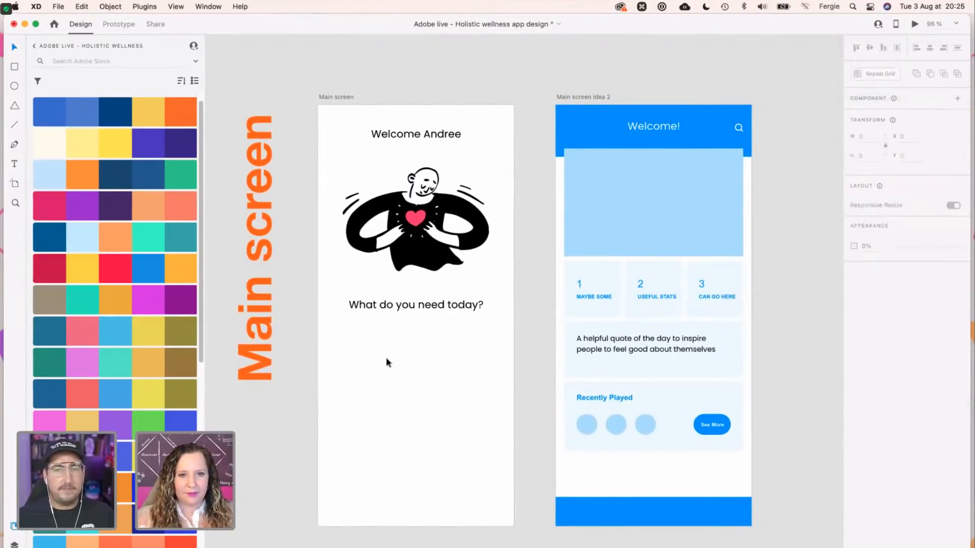
pyautogui.click(589, 511)
pyautogui.press('super+c')
pyautogui.click(406, 475)
pyautogui.press('super+v')
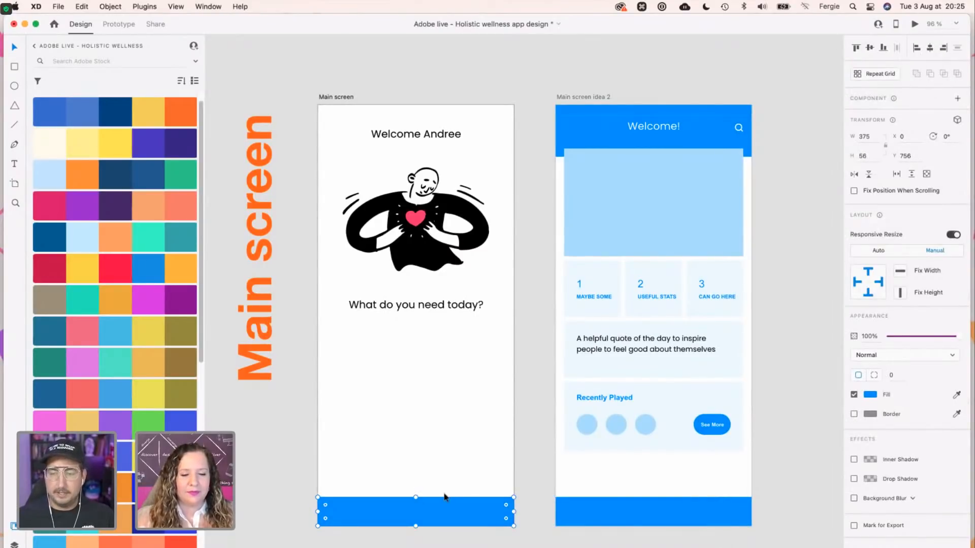
# Open the document assets in place of the Holistic Wellness library and show them as a list.
pyautogui.click(36, 49)
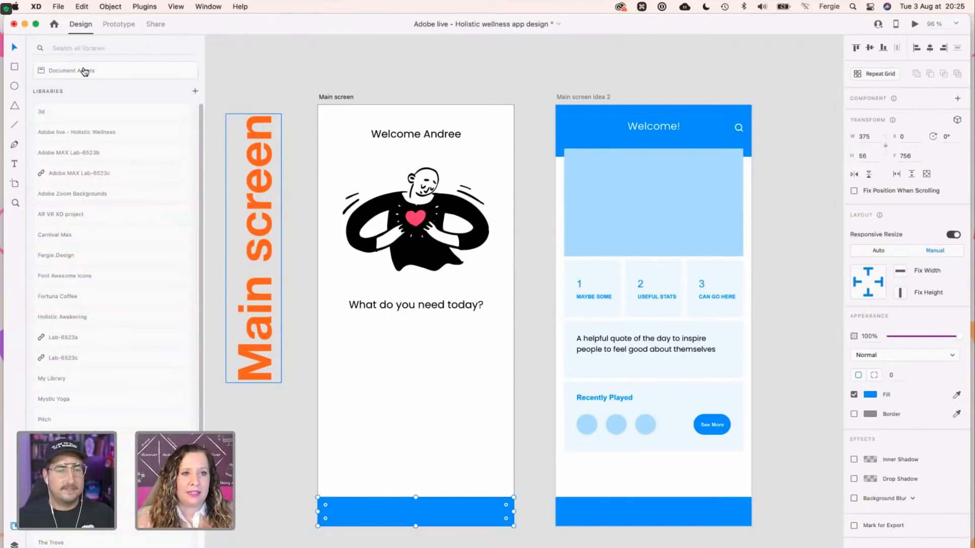
pyautogui.click(84, 72)
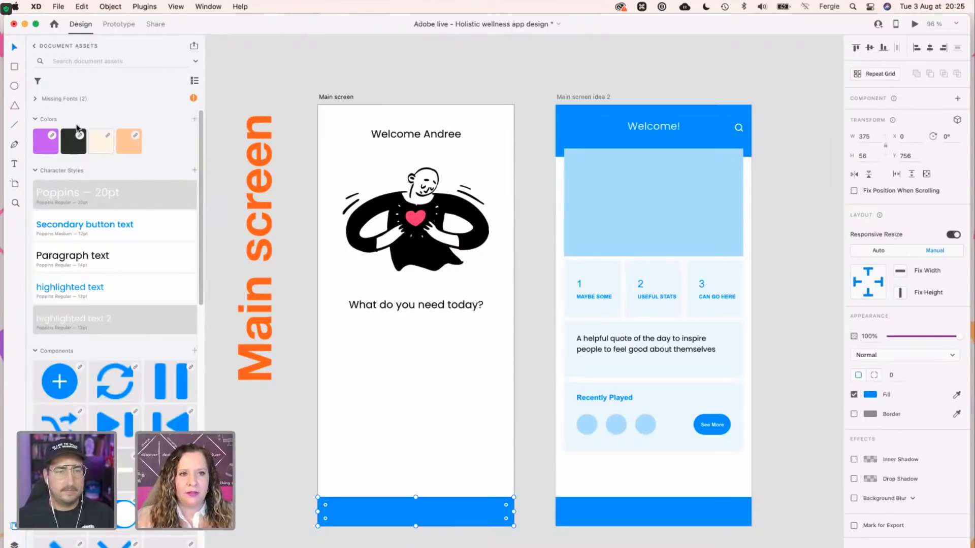
pyautogui.click(38, 120)
pyautogui.click(38, 120)
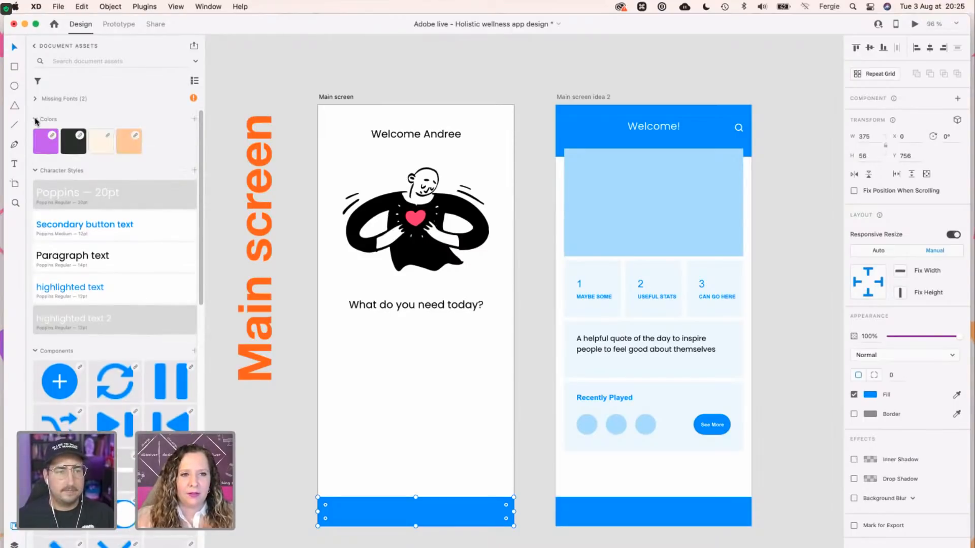
pyautogui.click(194, 80)
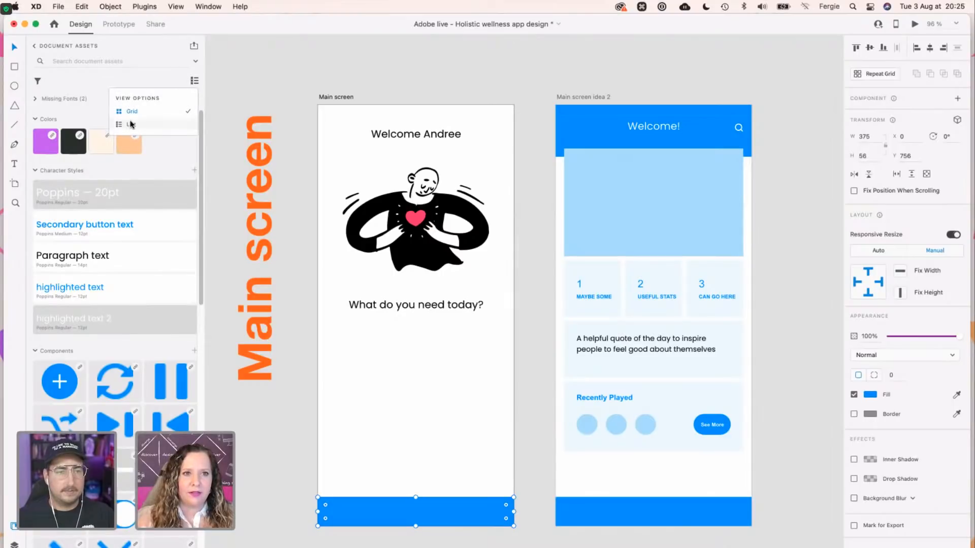
pyautogui.click(131, 124)
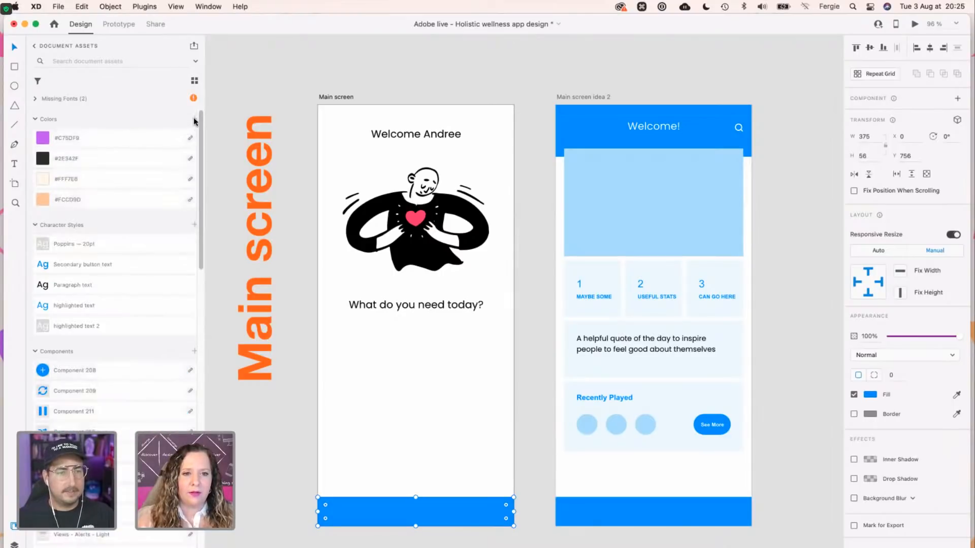
# Add the blue fill of the Main screen's bottom bar to the document colors.
pyautogui.click(288, 312)
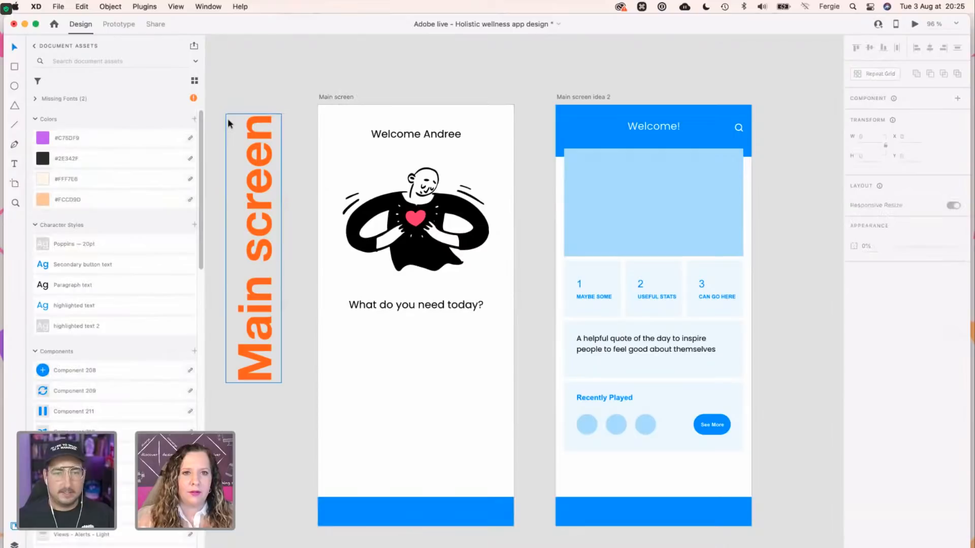
pyautogui.click(468, 512)
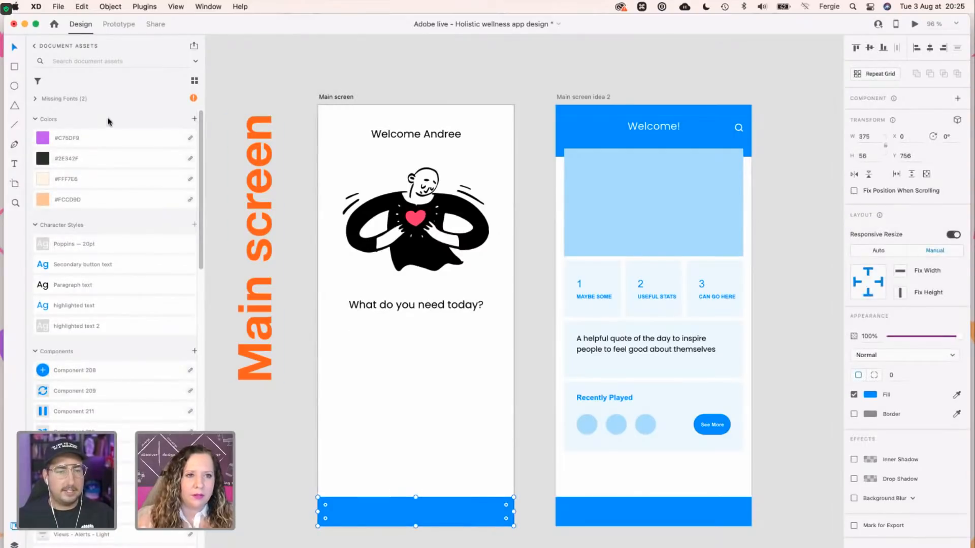
pyautogui.click(195, 120)
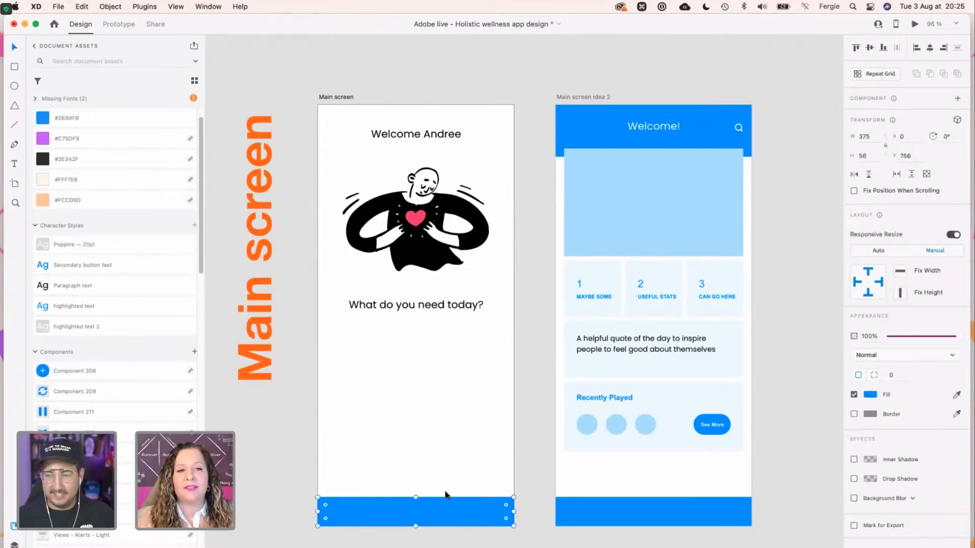
# Try changing the new blue document color to green #24C191 and undo the color change.
pyautogui.scroll(-1, 444, 497)
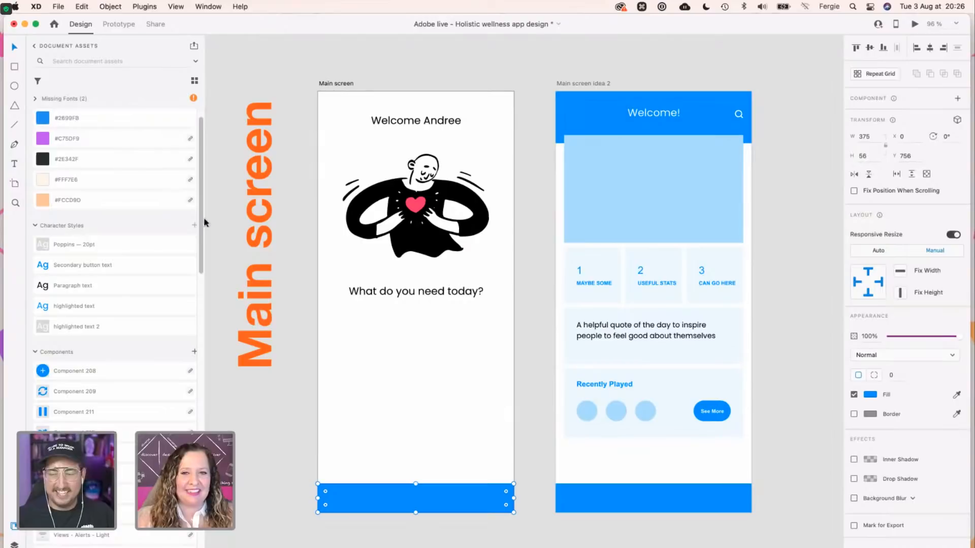
pyautogui.rightClick(96, 121)
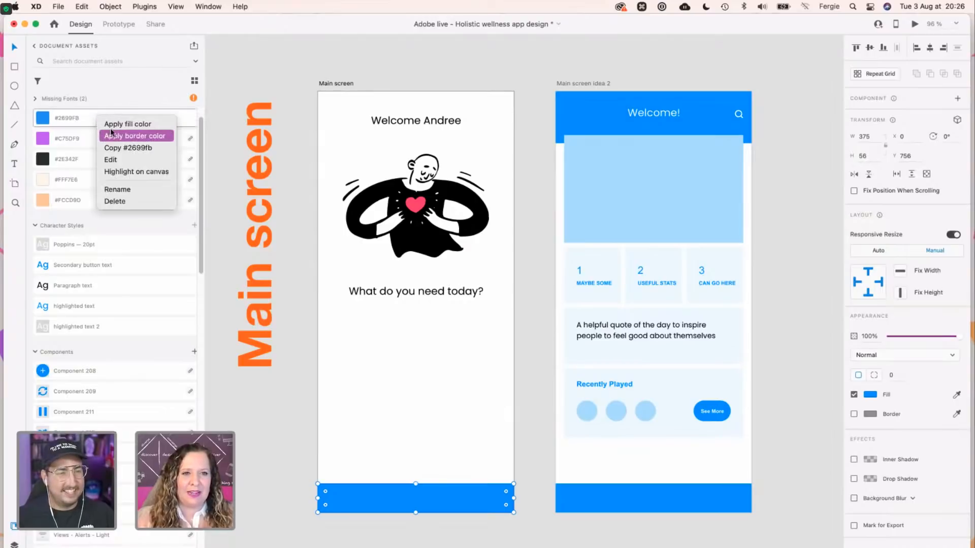
pyautogui.click(113, 161)
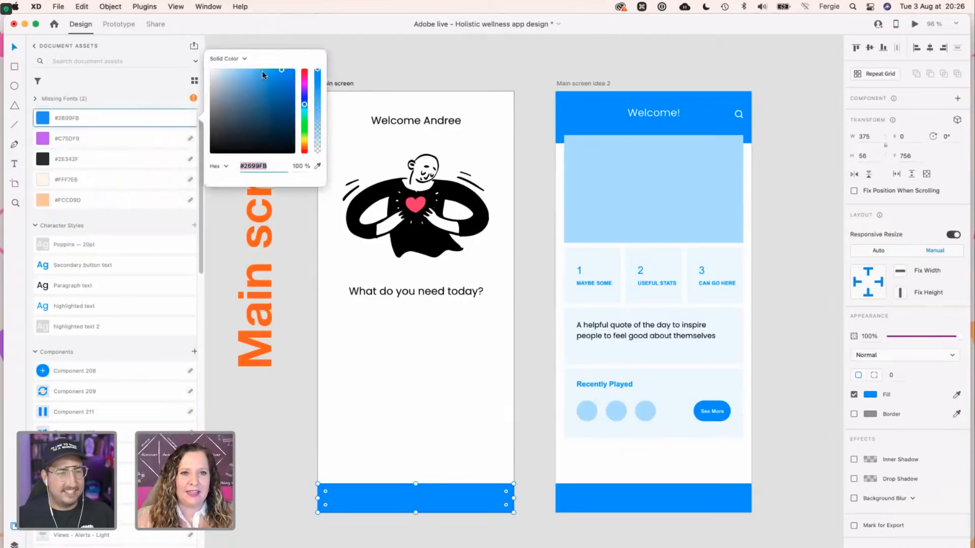
pyautogui.moveTo(283, 72)
pyautogui.mouseDown()
pyautogui.moveTo(274, 119)
pyautogui.moveTo(254, 119)
pyautogui.moveTo(239, 94)
pyautogui.moveTo(269, 124)
pyautogui.moveTo(264, 134)
pyautogui.mouseUp()
pyautogui.moveTo(306, 107)
pyautogui.mouseDown()
pyautogui.moveTo(292, 116)
pyautogui.moveTo(280, 96)
pyautogui.moveTo(285, 77)
pyautogui.moveTo(285, 116)
pyautogui.moveTo(279, 90)
pyautogui.mouseUp()
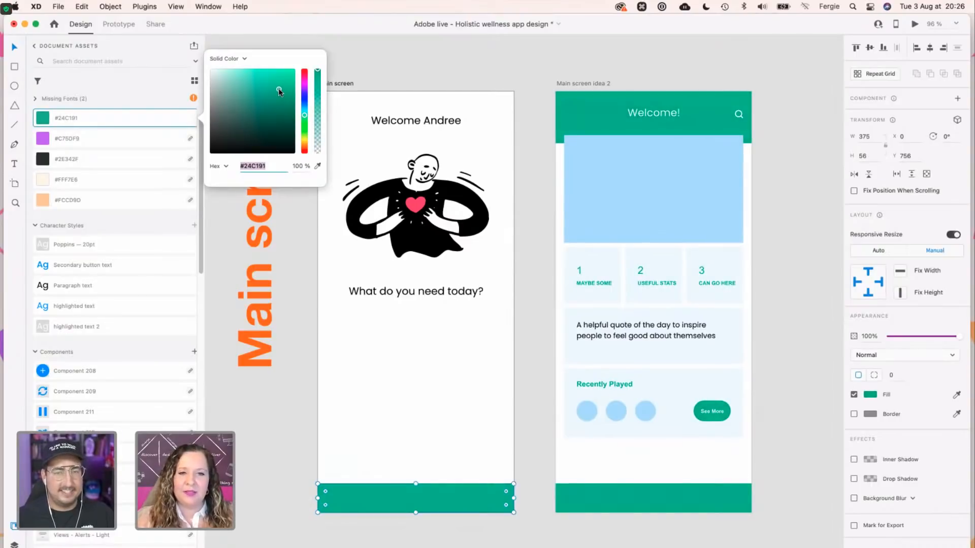
pyautogui.click(444, 53)
pyautogui.press('cmd+z')
pyautogui.scroll(-6, 508, 235)
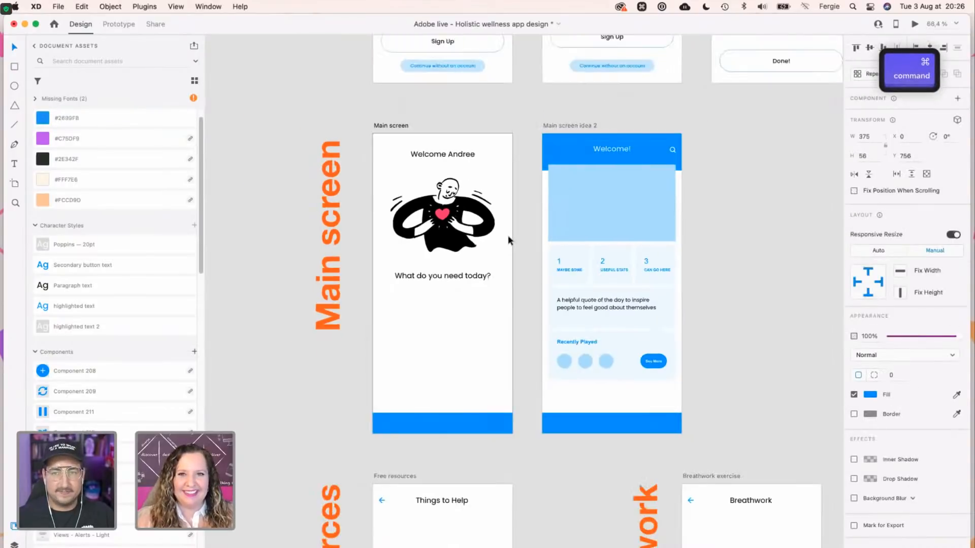
pyautogui.scroll(3, 674, 205)
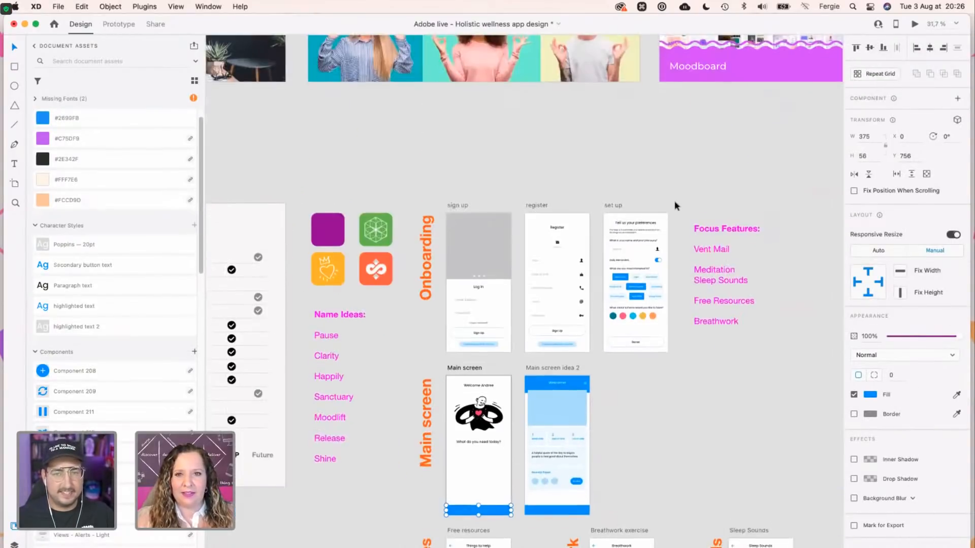
pyautogui.scroll(-1, 510, 477)
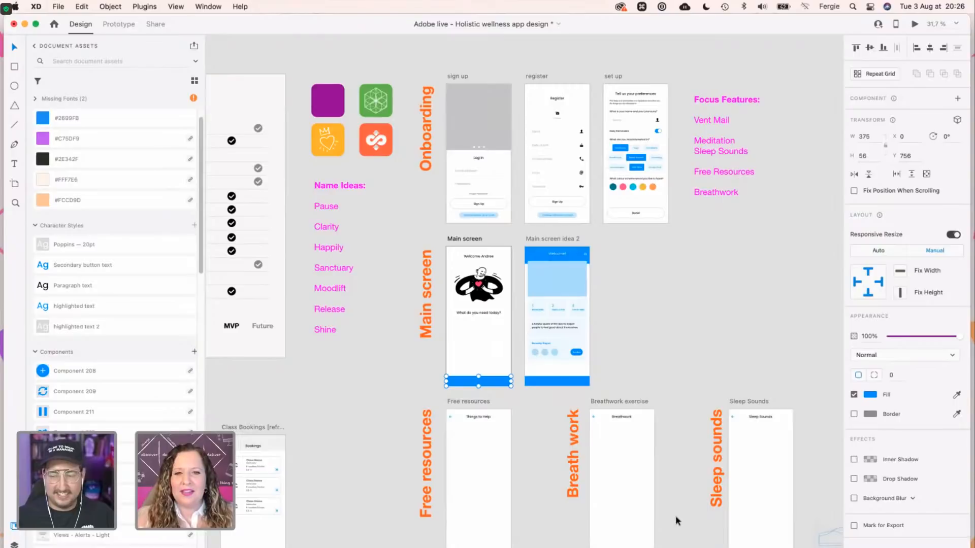
pyautogui.scroll(2, 525, 303)
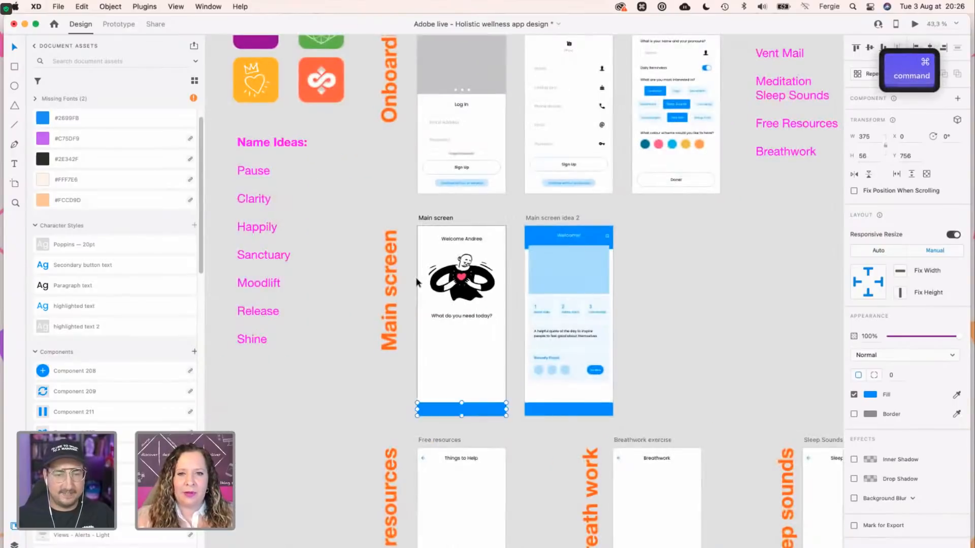
pyautogui.scroll(5, 417, 282)
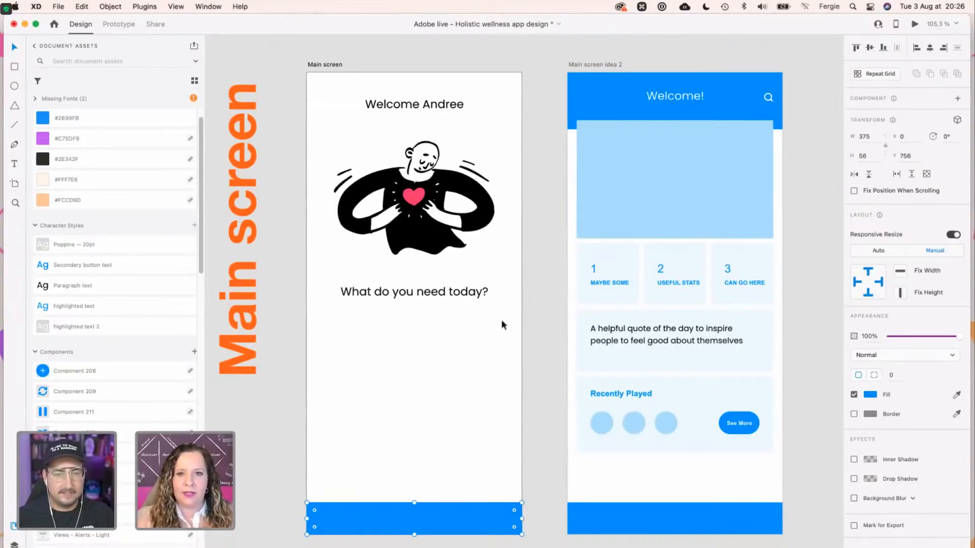
pyautogui.click(639, 279)
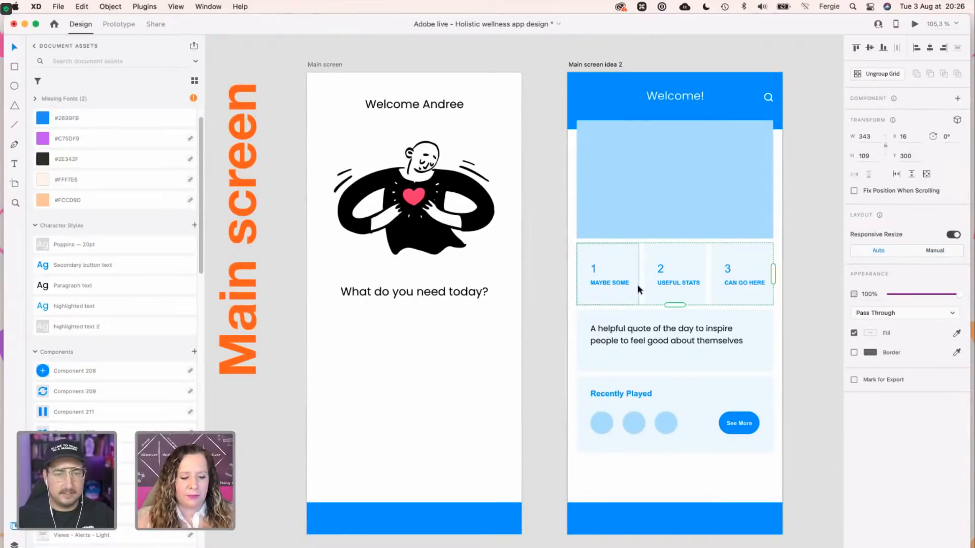
pyautogui.doubleClick(608, 284)
pyautogui.click(592, 270)
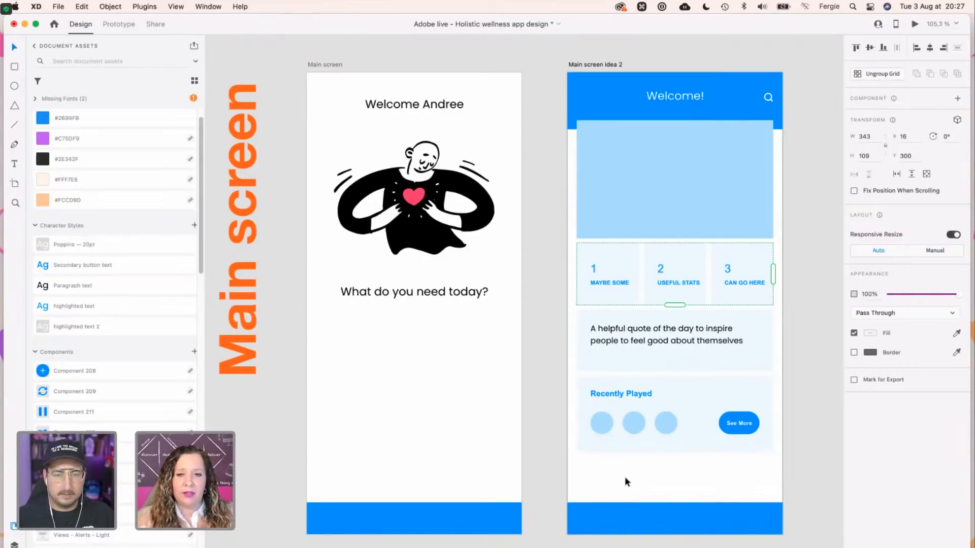
pyautogui.click(474, 287)
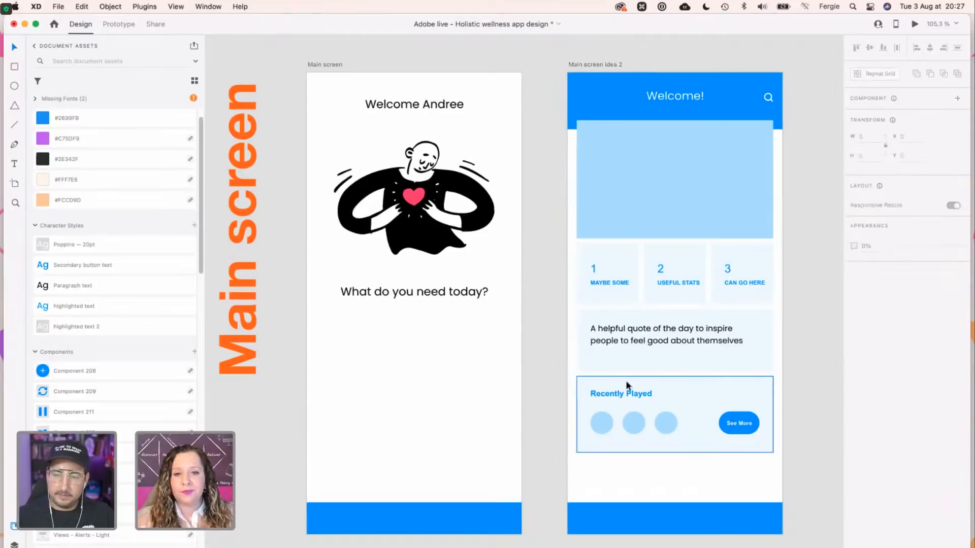
# Move the See More button below the Recently Played circles and convert it into a component.
pyautogui.click(671, 389)
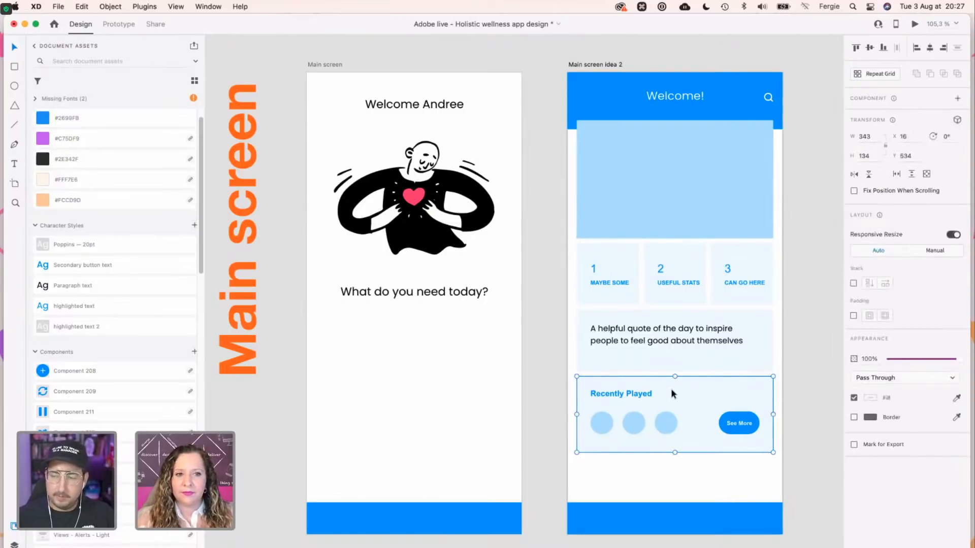
pyautogui.doubleClick(740, 423)
pyautogui.moveTo(740, 423); pyautogui.dragTo(746, 474)
pyautogui.press('super+k')
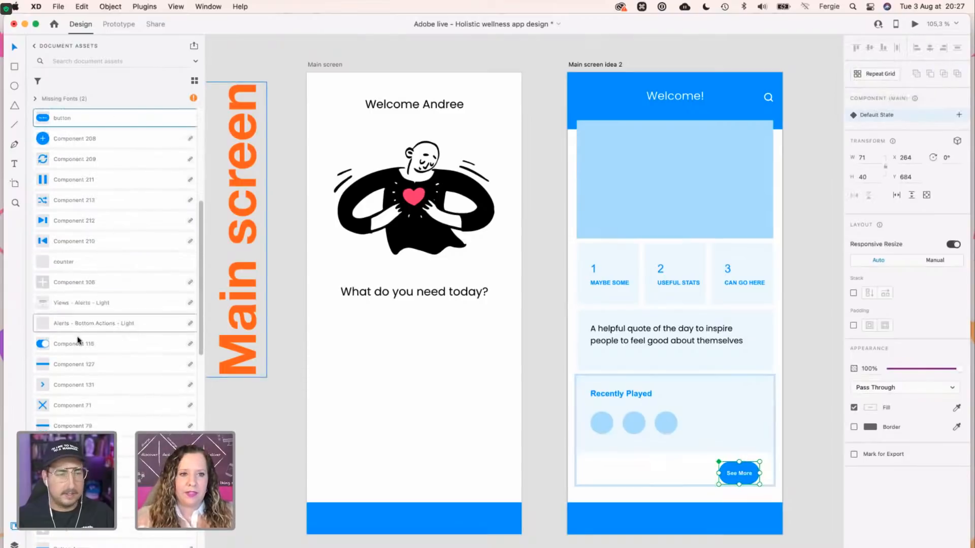
# Try changing the blue document color to magenta #FB26FB, and undo the color change.
pyautogui.scroll(5, 101, 203)
pyautogui.rightClick(71, 142)
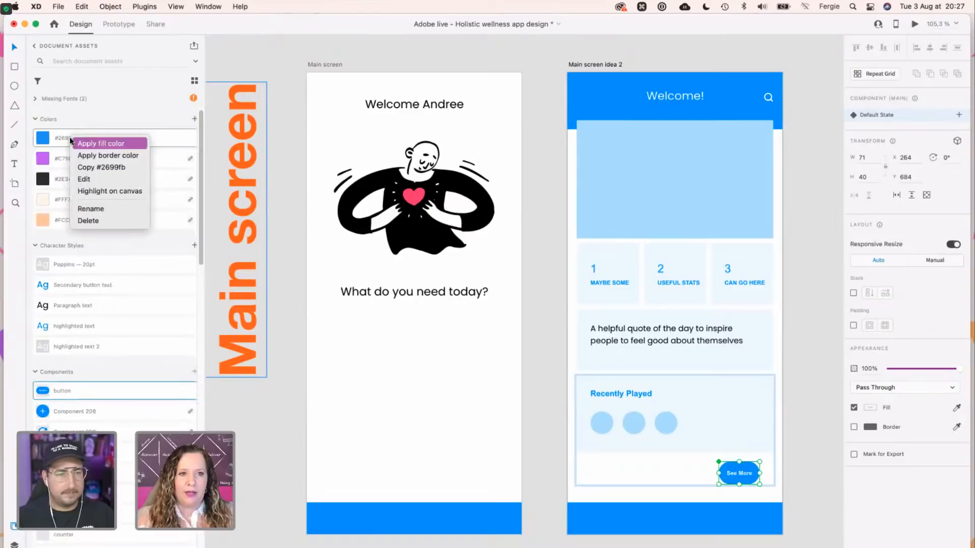
pyautogui.click(85, 178)
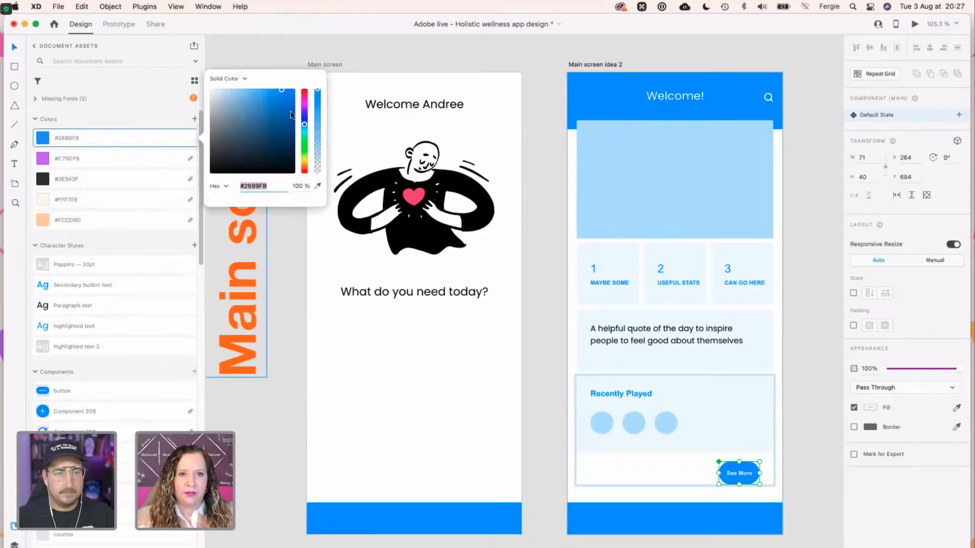
pyautogui.moveTo(305, 108)
pyautogui.mouseDown()
pyautogui.moveTo(301, 119)
pyautogui.moveTo(304, 102)
pyautogui.mouseUp()
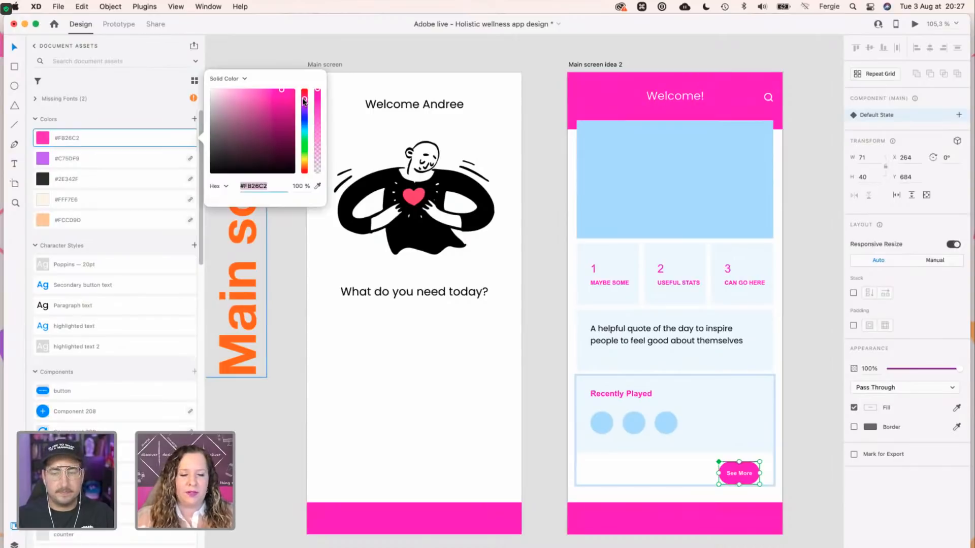
pyautogui.moveTo(304, 102); pyautogui.dragTo(304, 105)
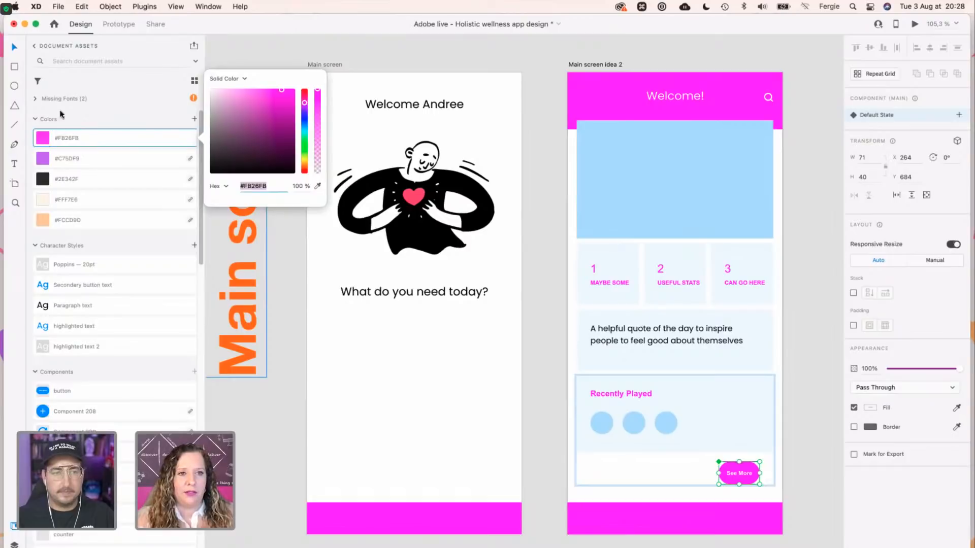
pyautogui.click(140, 141)
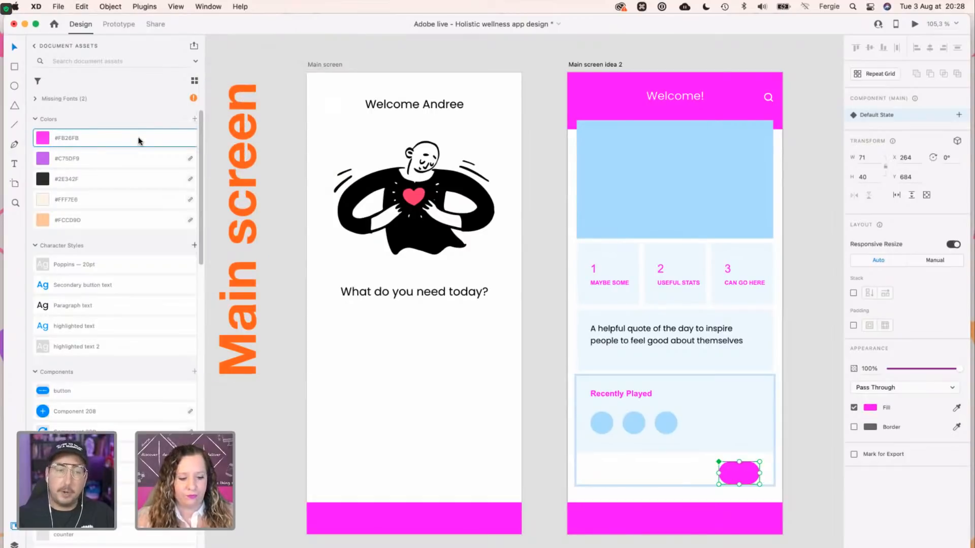
pyautogui.press('super')
pyautogui.press('super+z')
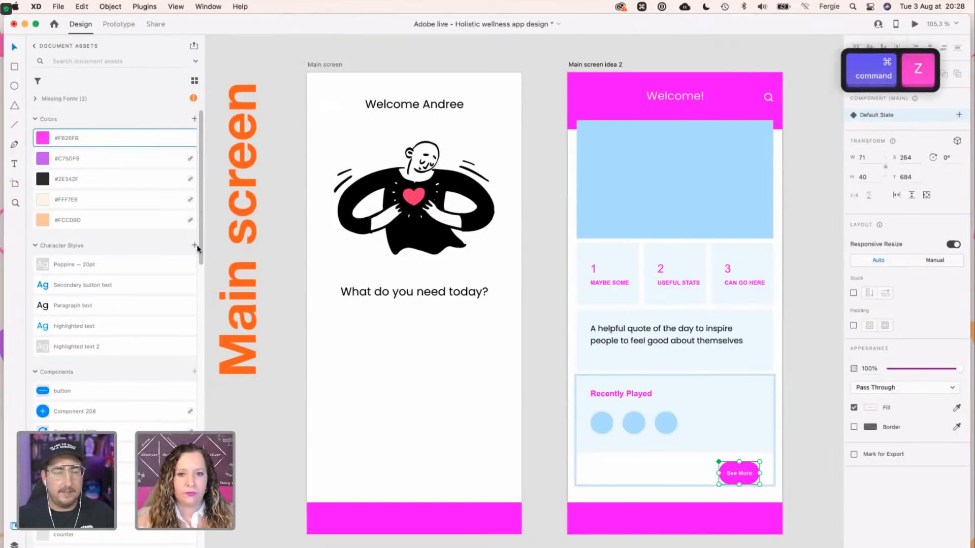
pyautogui.press('super+z')
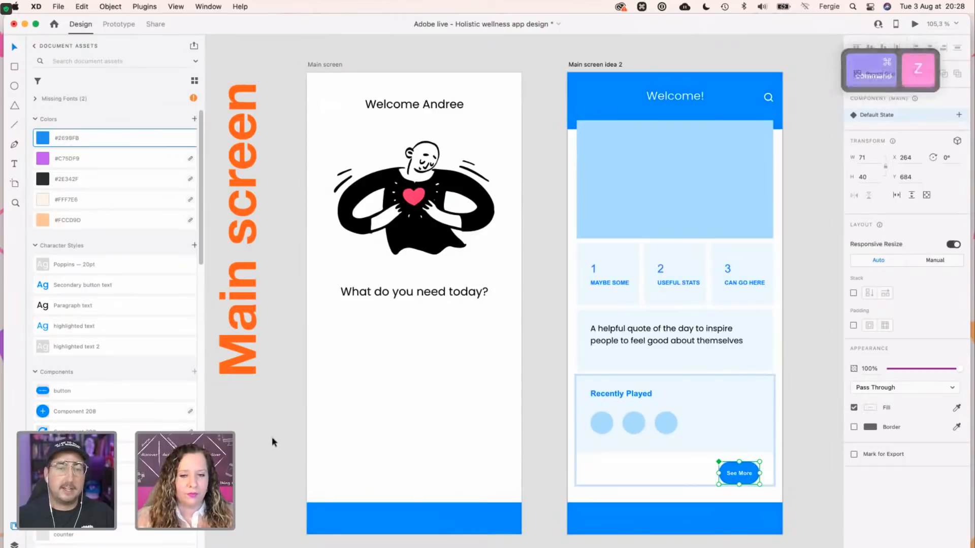
# Undo the See More button's component conversion and its move.
pyautogui.click(795, 471)
pyautogui.press('space')
pyautogui.moveTo(796, 470); pyautogui.dragTo(692, 458)
pyautogui.press('super+z')
pyautogui.press('super+z')
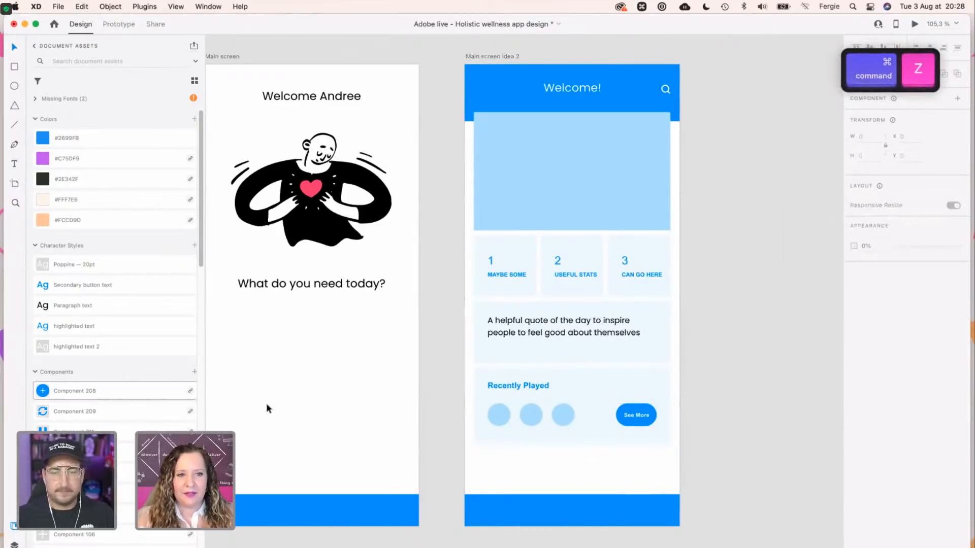
# Convert the See More button in the Recently Played card of Main screen idea 2 into a component.
pyautogui.click(628, 417)
pyautogui.click(628, 416)
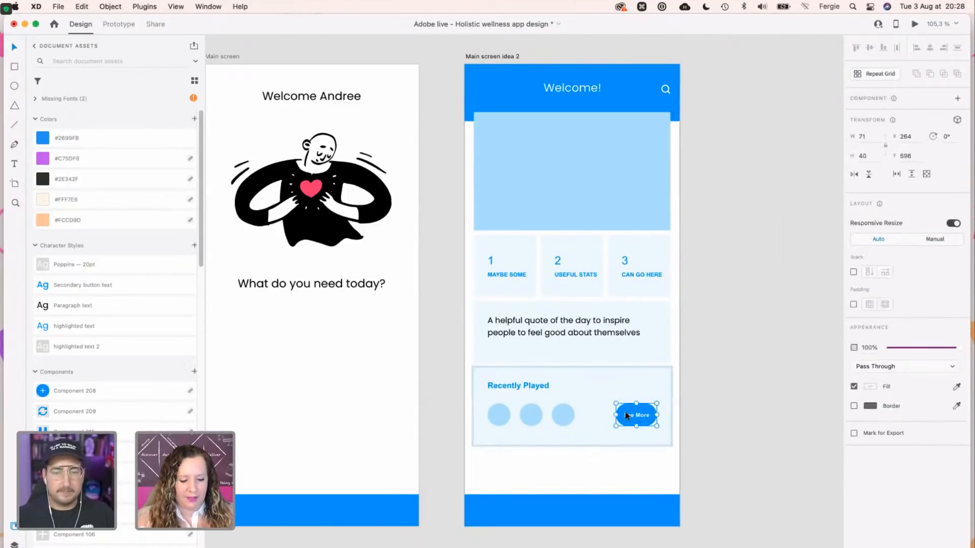
pyautogui.press('super+k')
# Copy the See More component and place the copy in the lower part of the Main screen artboard at about X 228, Y 633.
pyautogui.press('super+c')
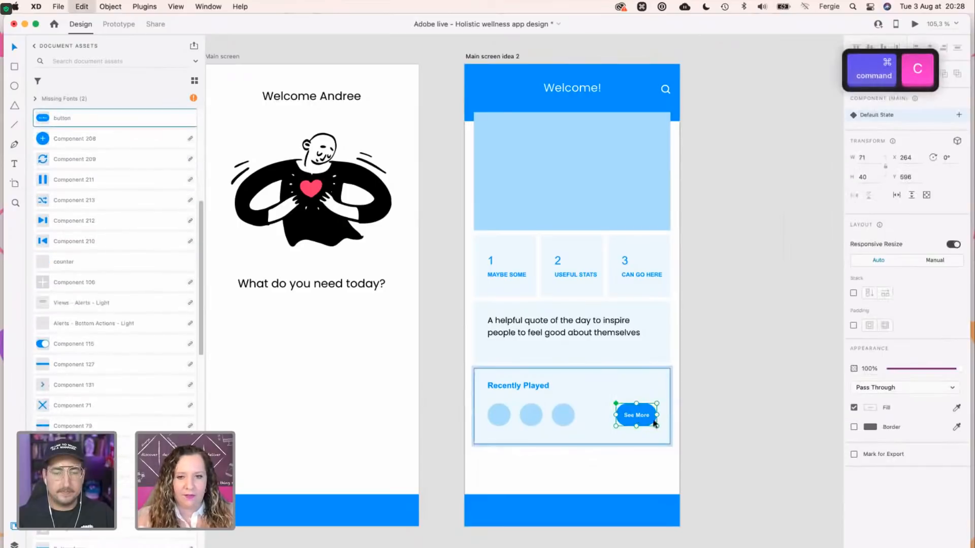
pyautogui.click(718, 464)
pyautogui.press('super+v')
pyautogui.moveTo(650, 421); pyautogui.dragTo(368, 442)
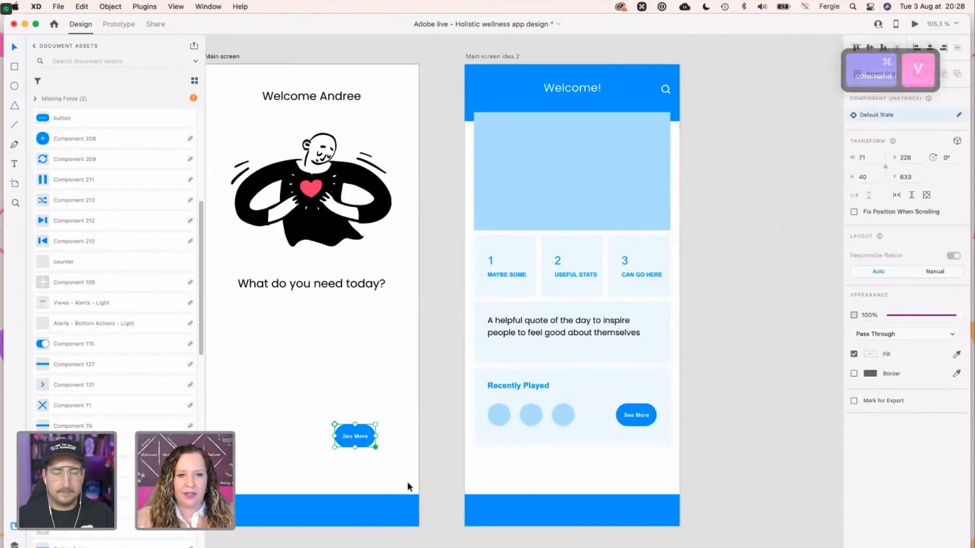
# Examine how the main See More component and its copy on the Main screen are marked when selected.
pyautogui.click(641, 425)
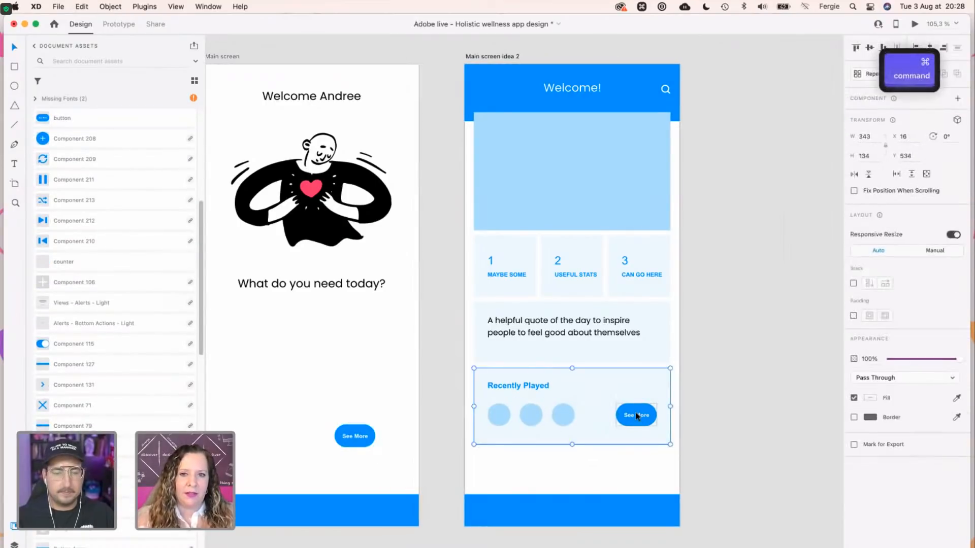
pyautogui.keyDown('super'); pyautogui.click(635, 413); pyautogui.keyUp('super')
pyautogui.scroll(3, 636, 414)
pyautogui.scroll(4, 636, 415)
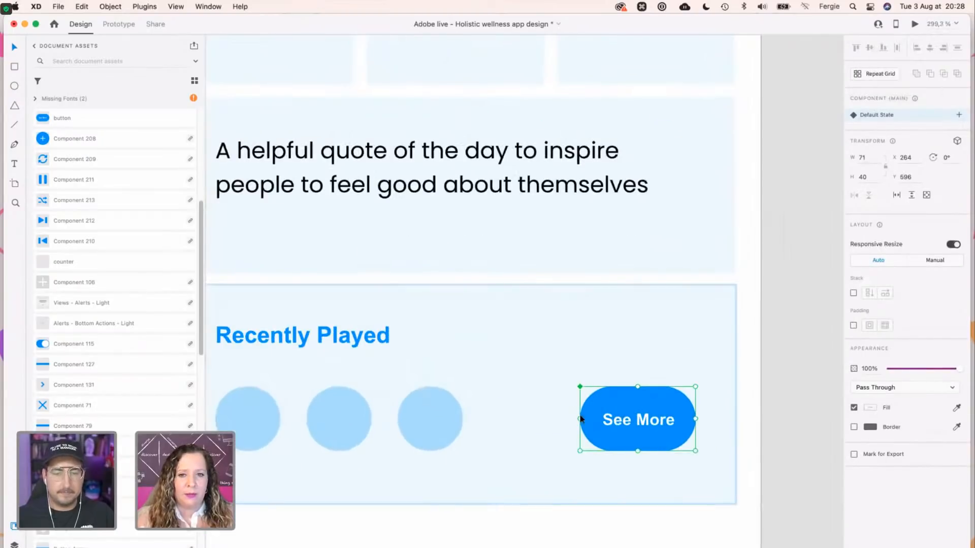
pyautogui.scroll(-2, 539, 497)
pyautogui.scroll(-3, 538, 492)
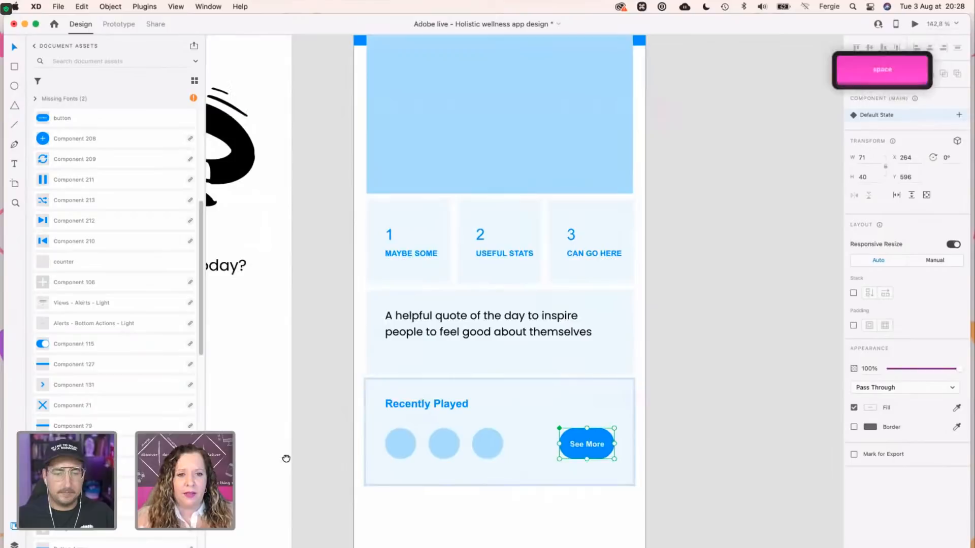
pyautogui.moveTo(285, 459); pyautogui.dragTo(403, 460)
pyautogui.click(300, 453)
pyautogui.press('super')
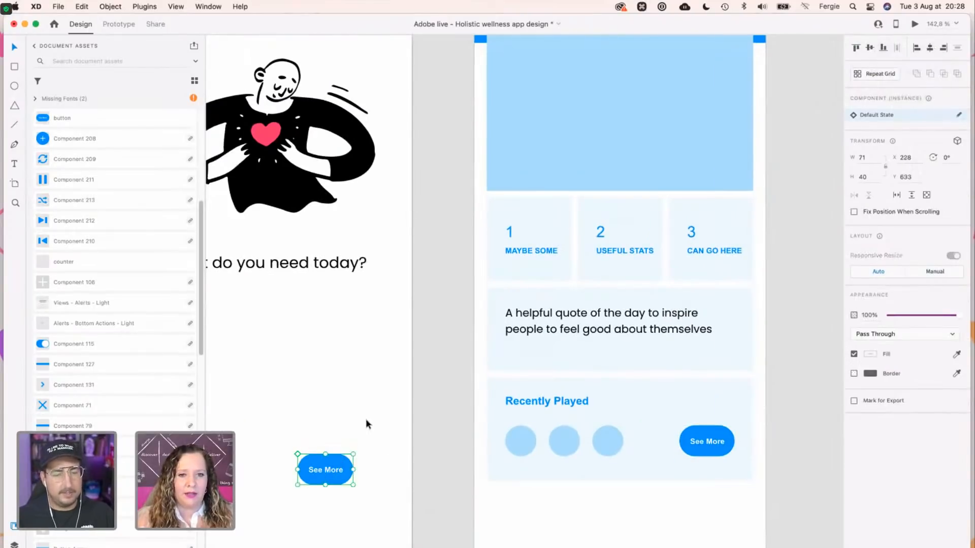
# Try changing the fill hue of the main See More component's background, and undo the change.
pyautogui.click(698, 440)
pyautogui.keyDown('super'); pyautogui.click(722, 435); pyautogui.keyUp('super')
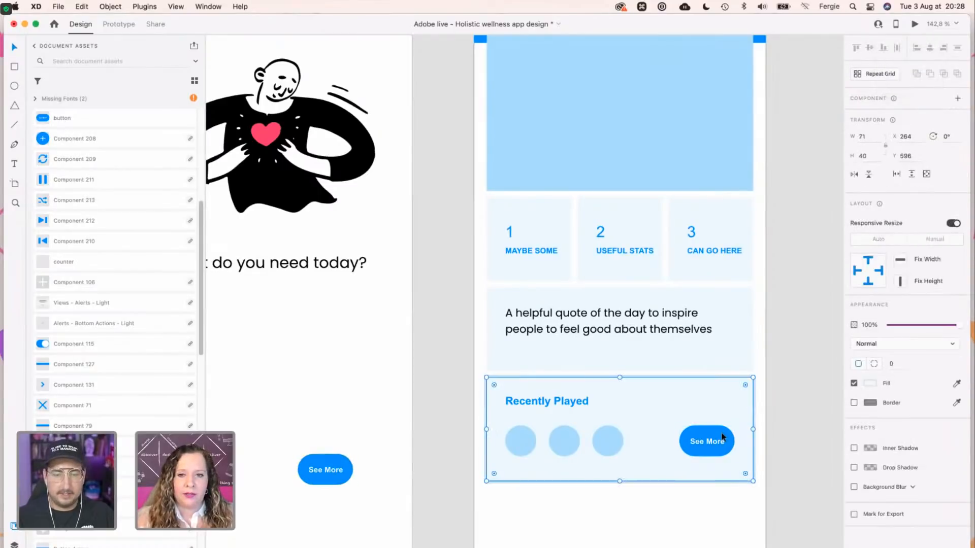
pyautogui.click(869, 384)
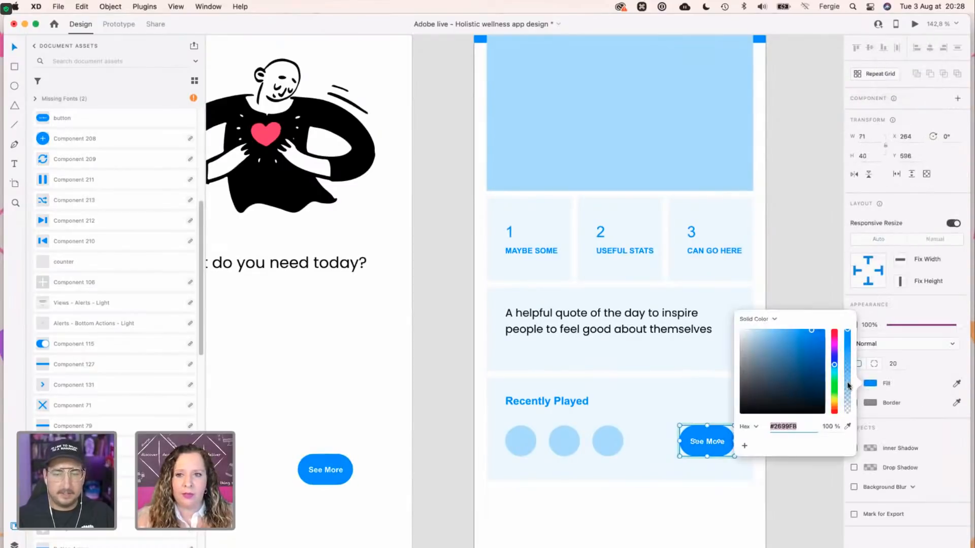
pyautogui.moveTo(835, 384); pyautogui.dragTo(833, 411)
pyautogui.click(696, 451)
pyautogui.press('super+z')
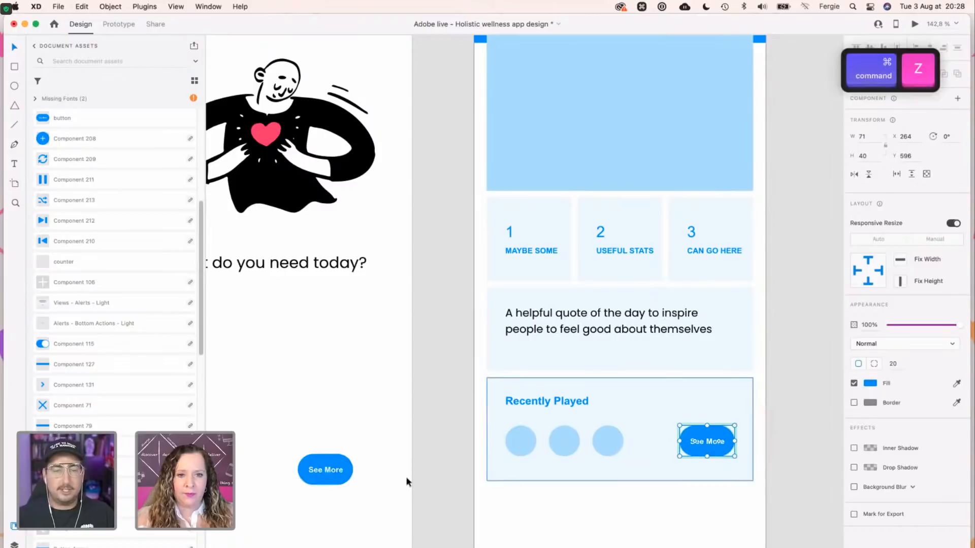
# Try overriding the background fill of the Main screen's See More copy with orange #FBB126, and undo the override.
pyautogui.click(337, 466)
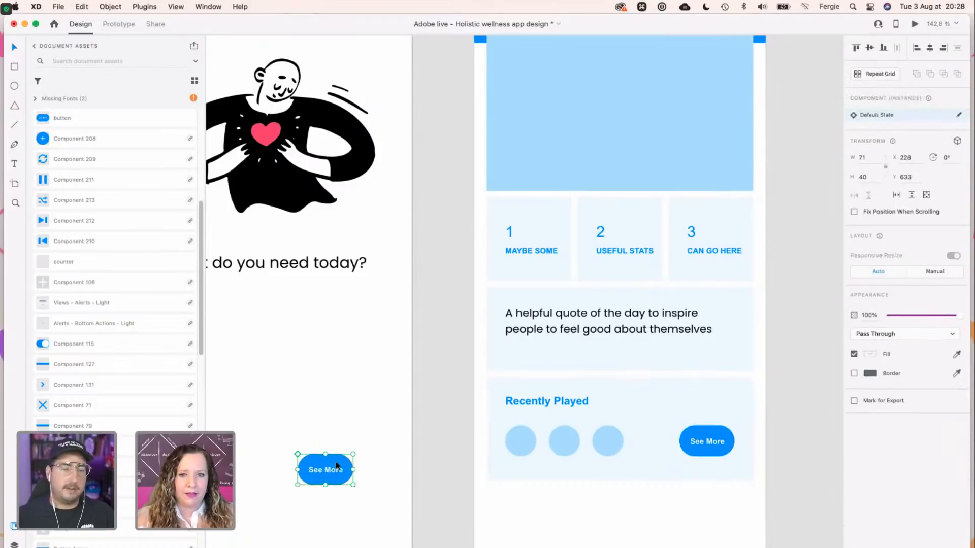
pyautogui.keyDown('super'); pyautogui.click(336, 467); pyautogui.keyUp('super')
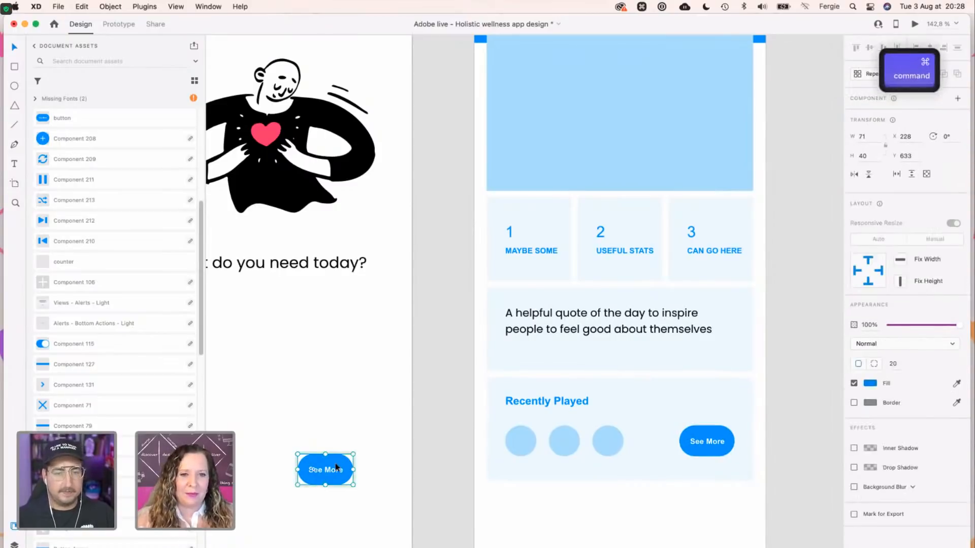
pyautogui.click(871, 384)
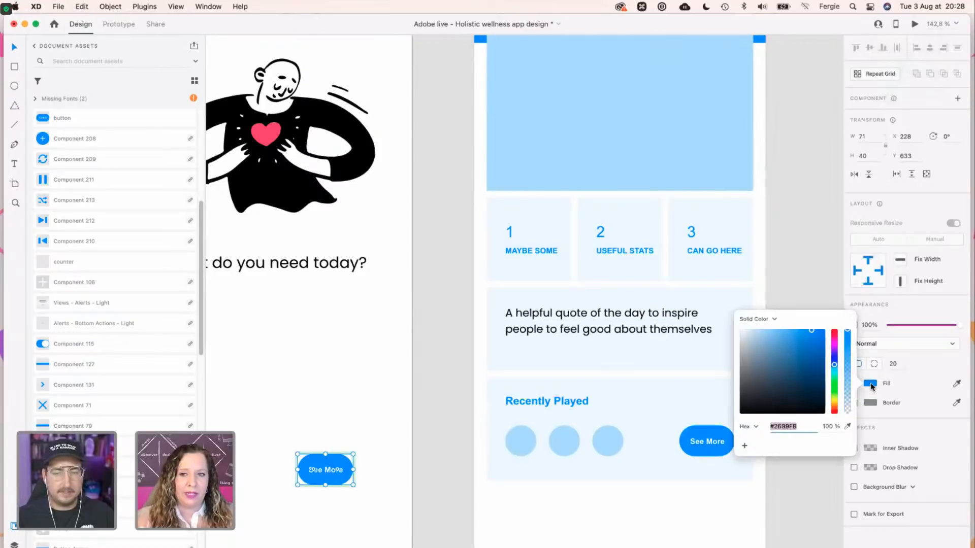
pyautogui.click(836, 408)
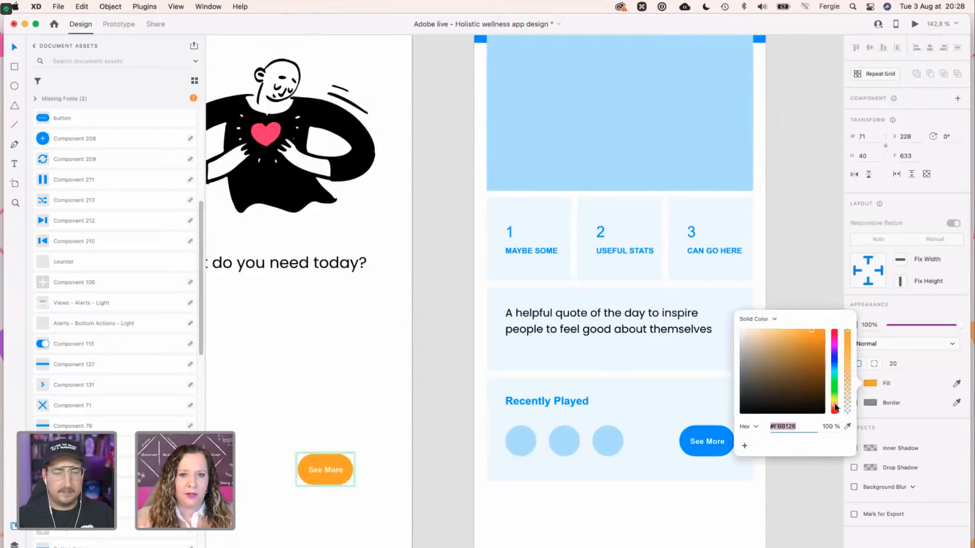
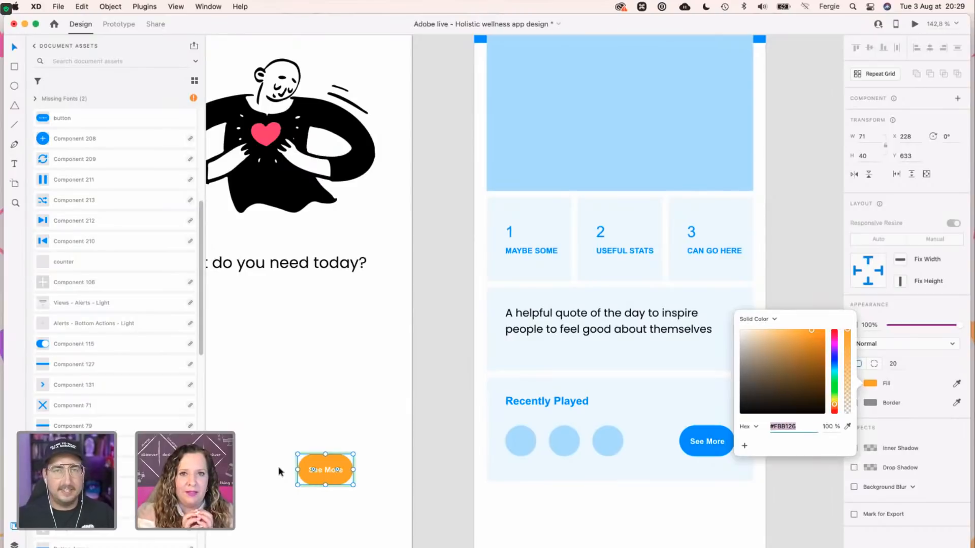
pyautogui.click(309, 435)
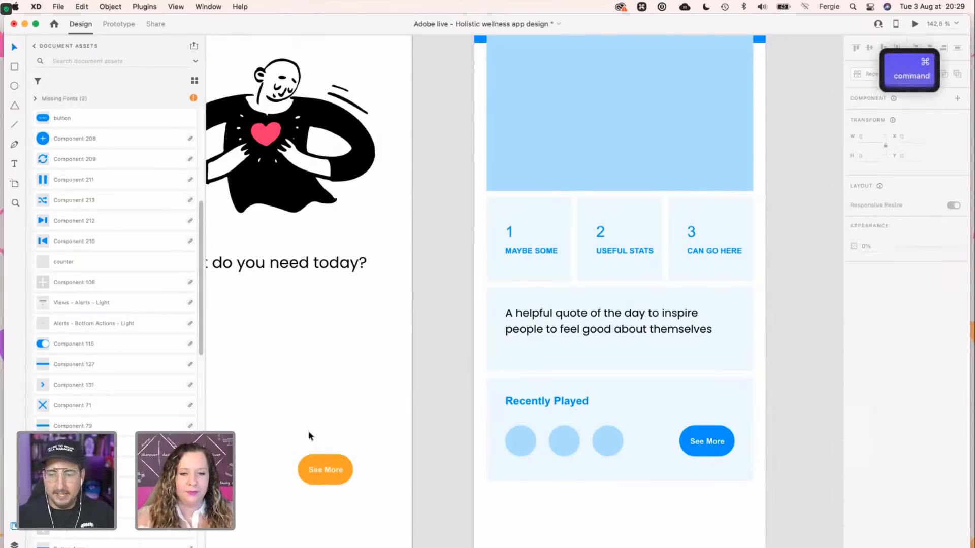
pyautogui.press('super+z')
# Delete the See More component copy from the Main screen artboard.
pyautogui.click(284, 438)
pyautogui.click(313, 465)
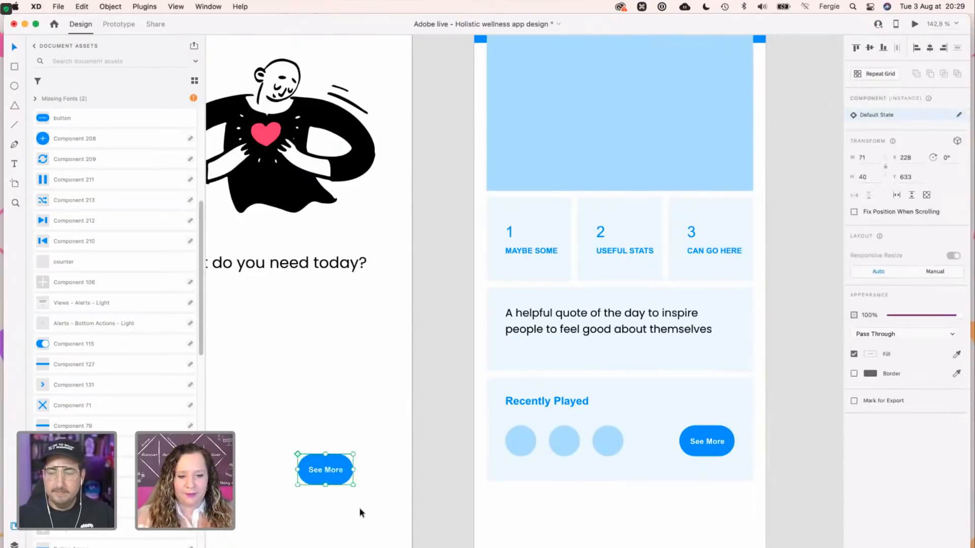
pyautogui.press('BackSpace')
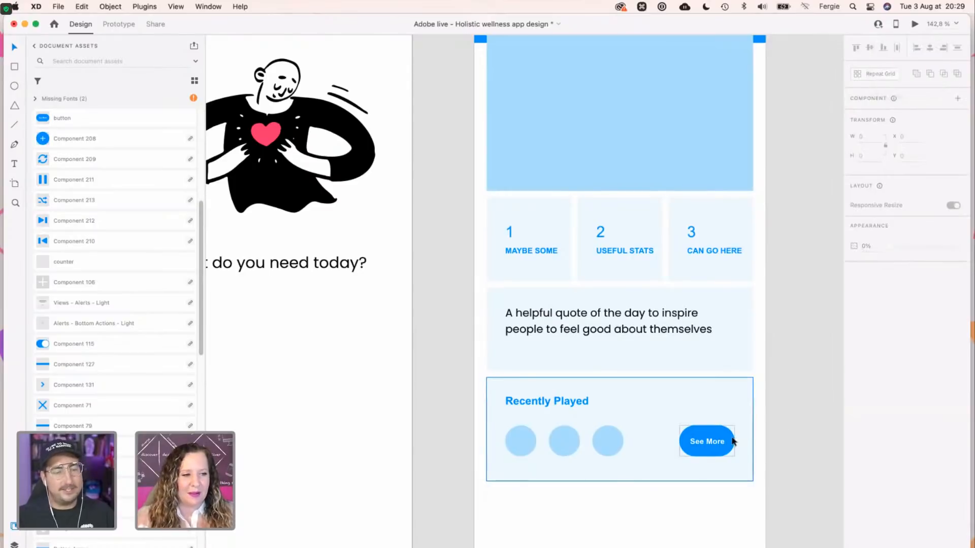
pyautogui.scroll(-3, 492, 407)
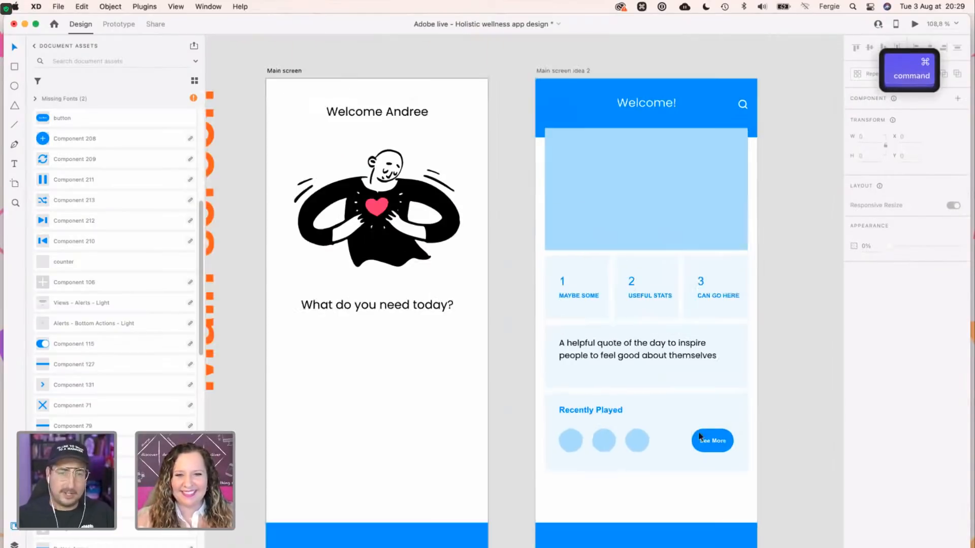
# Copy the three-card stats grid from Main screen idea 2 and place it below "What do you need today?" on the Main screen.
pyautogui.press('space')
pyautogui.moveTo(492, 408); pyautogui.dragTo(545, 409)
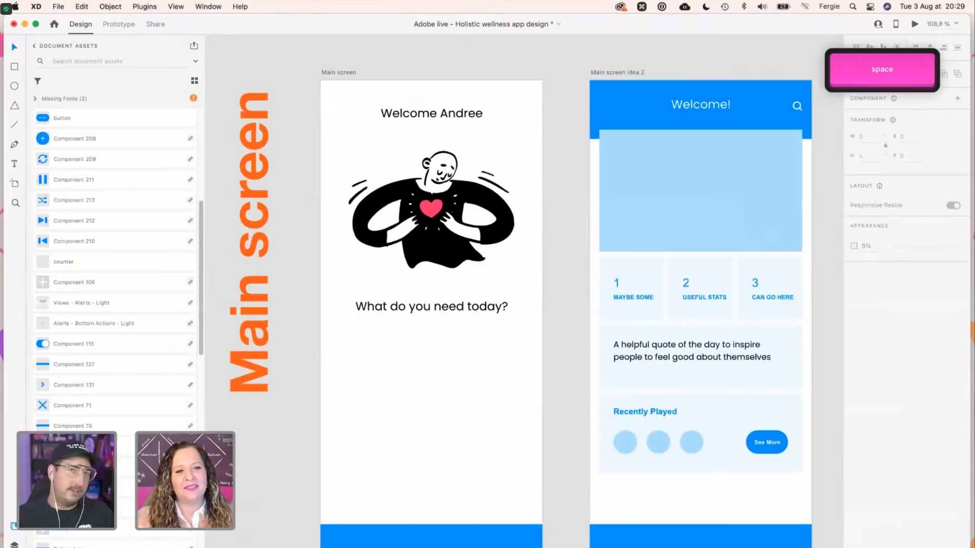
pyautogui.hscroll(3, 523, 305)
pyautogui.hscroll(-2, 523, 304)
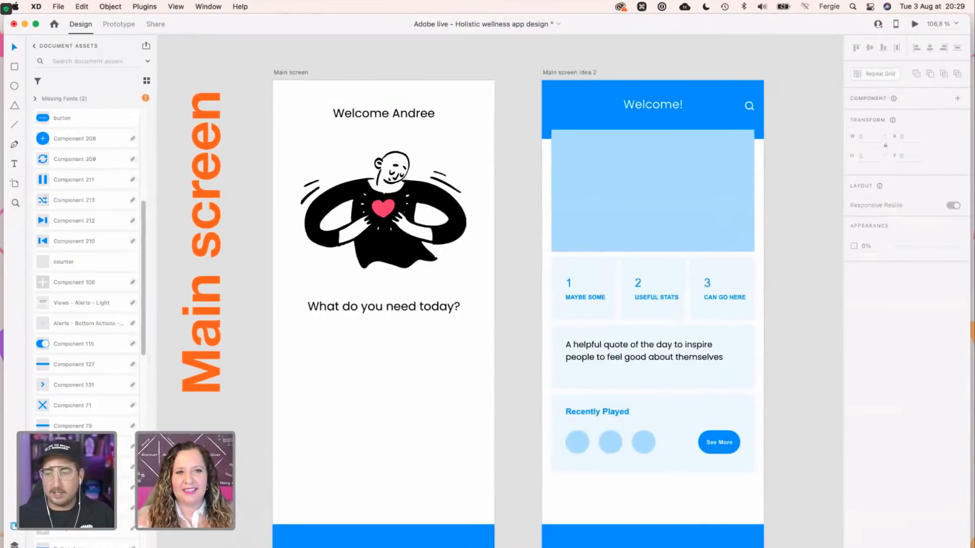
pyautogui.click(678, 304)
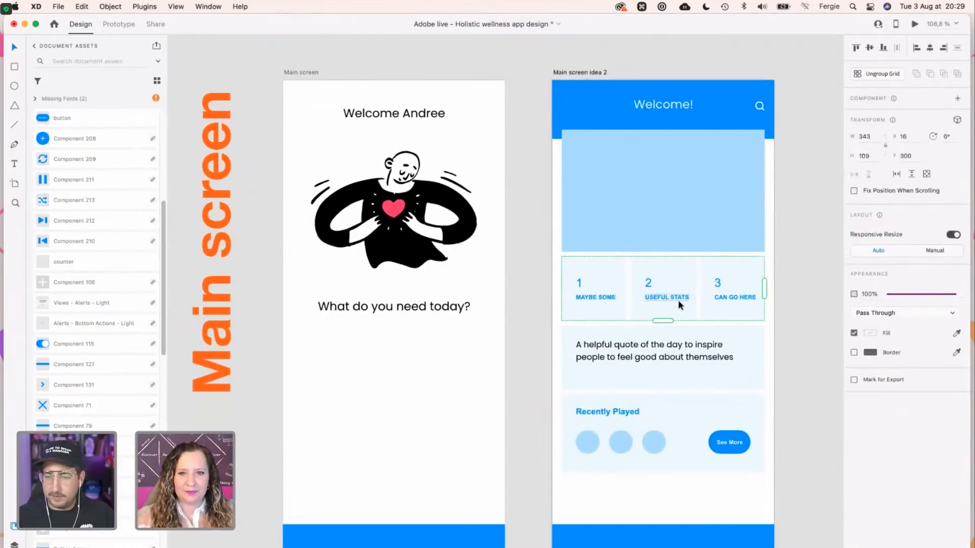
pyautogui.press('super+c')
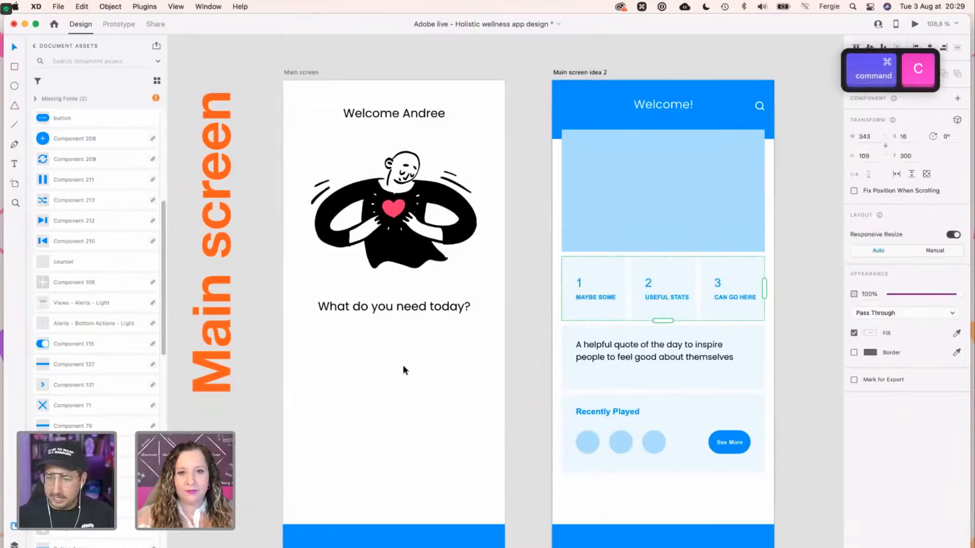
pyautogui.press('super+v')
pyautogui.moveTo(414, 306); pyautogui.dragTo(417, 361)
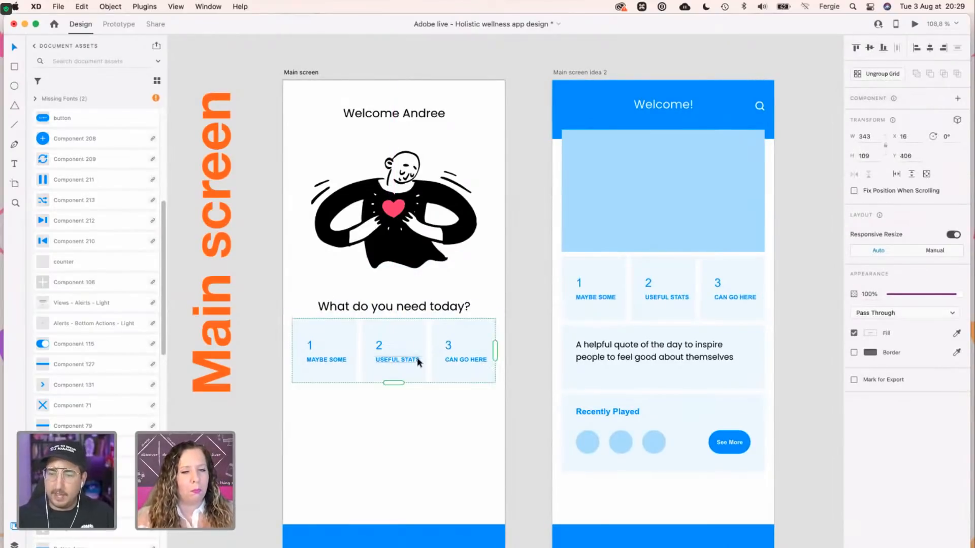
# Set the first stat card on the Main screen to "2.5 hrs" with the label "Meditation".
pyautogui.press('Return')
pyautogui.press('Return')
pyautogui.press('Return')
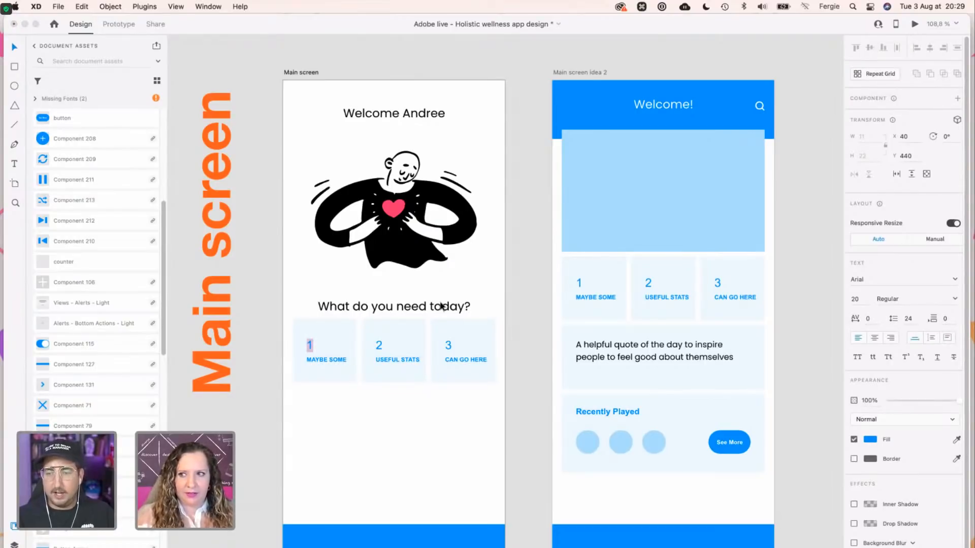
pyautogui.press('shift')
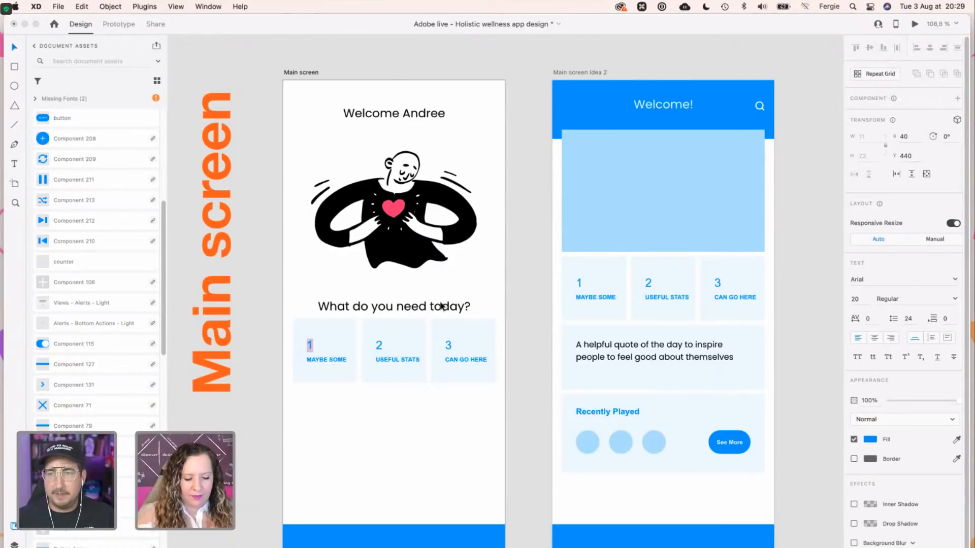
pyautogui.write('2')
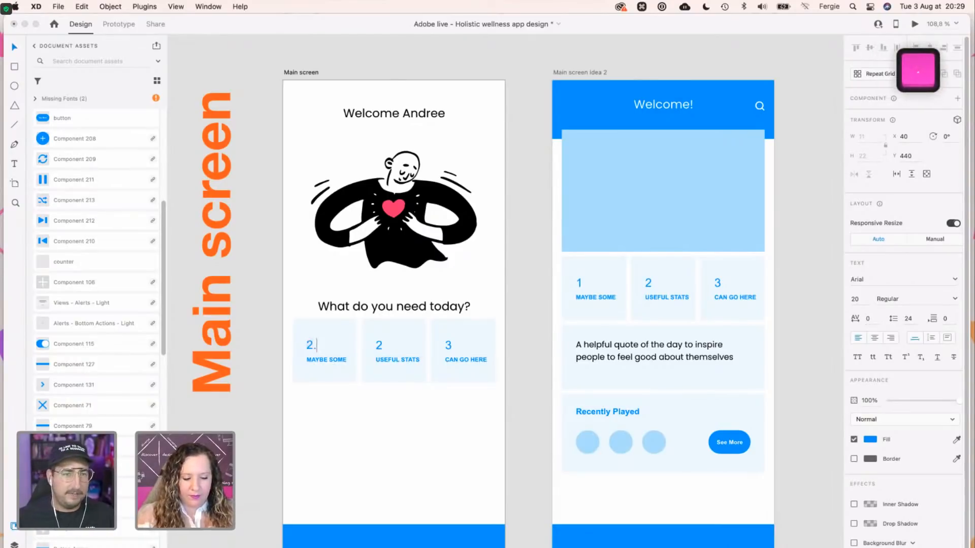
pyautogui.write('.5 hrs')
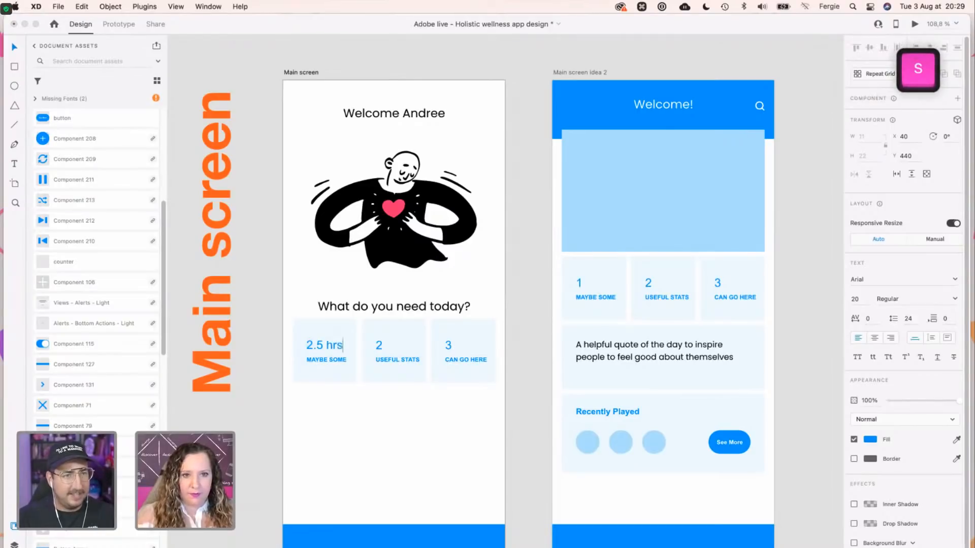
pyautogui.doubleClick(333, 358)
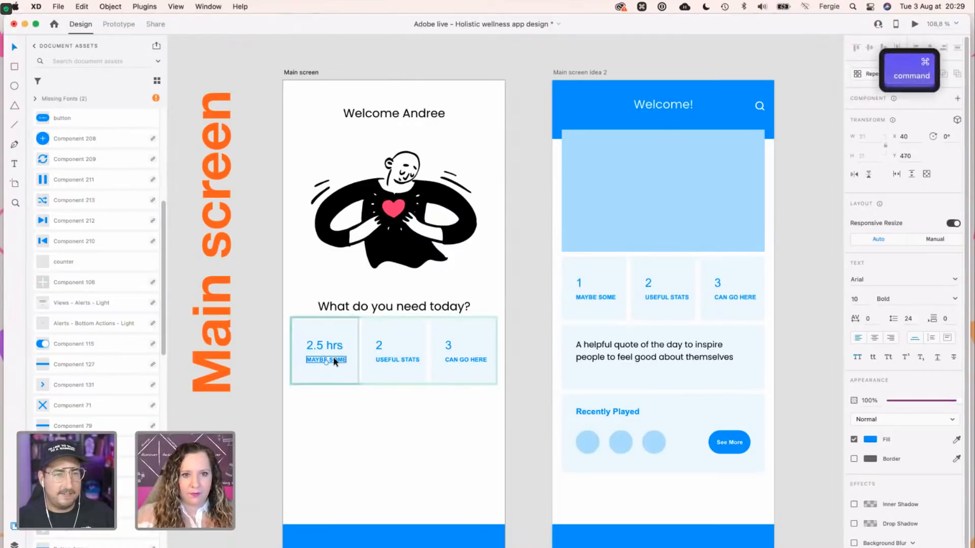
pyautogui.write('Meditation')
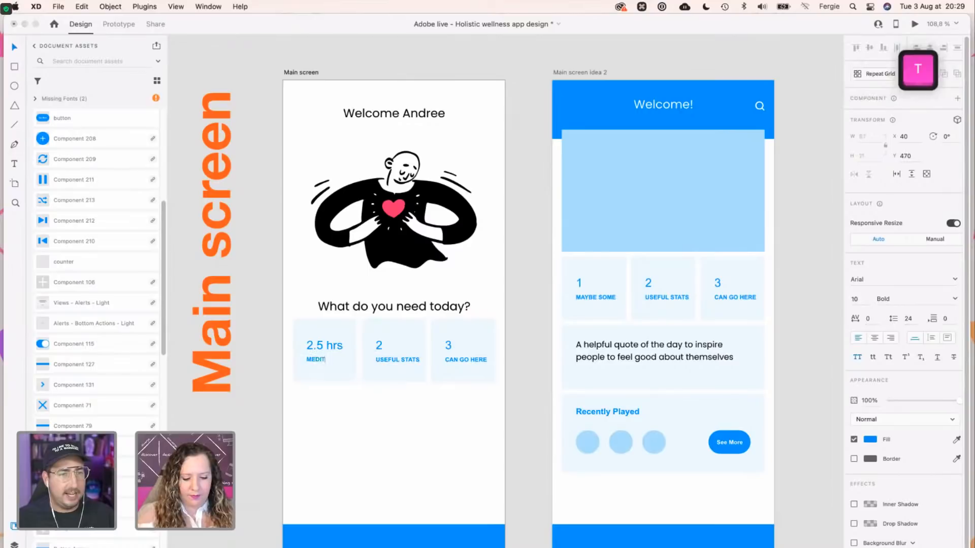
# Set the second stat card on the Main screen to "5" with the label "Sleep sounds".
pyautogui.click(375, 347)
pyautogui.doubleClick(379, 346)
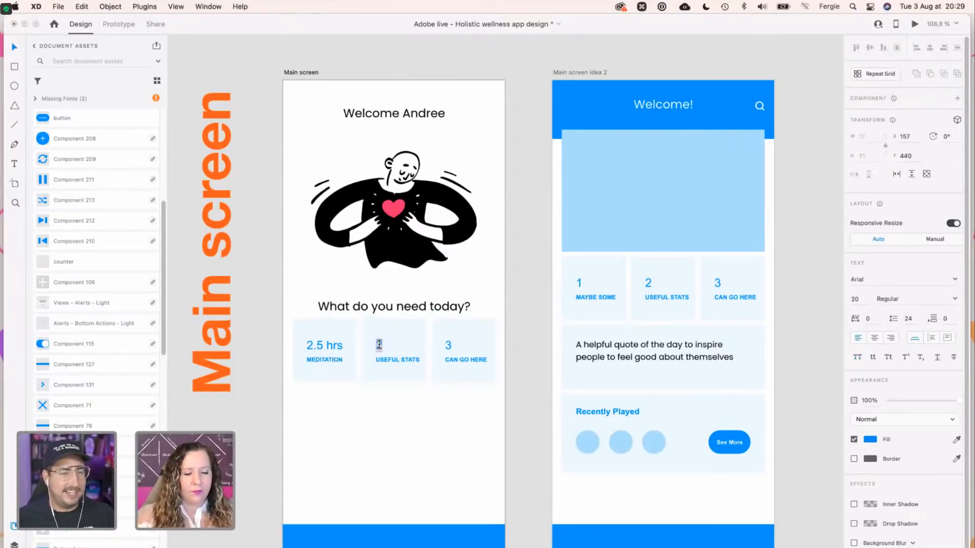
pyautogui.write('5')
pyautogui.doubleClick(390, 359)
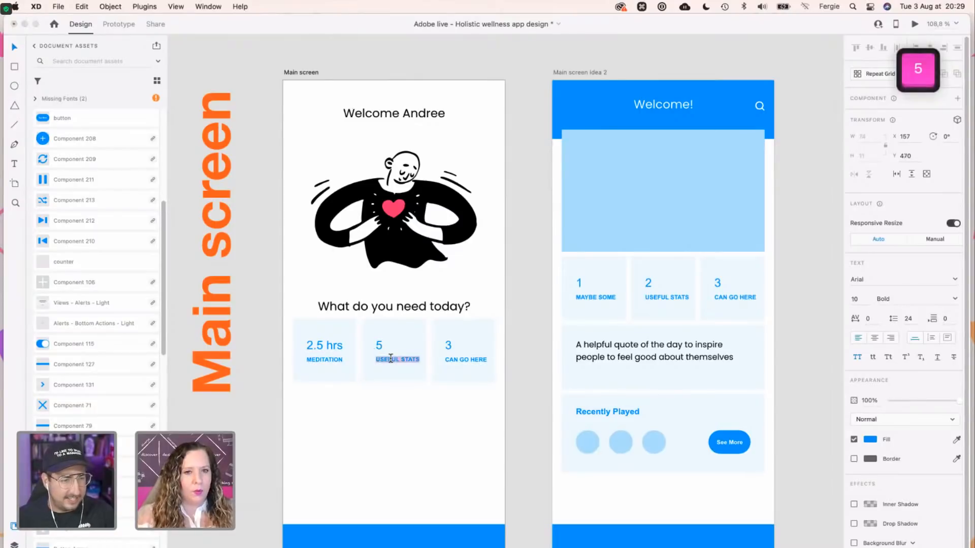
pyautogui.write('sleepscapes')
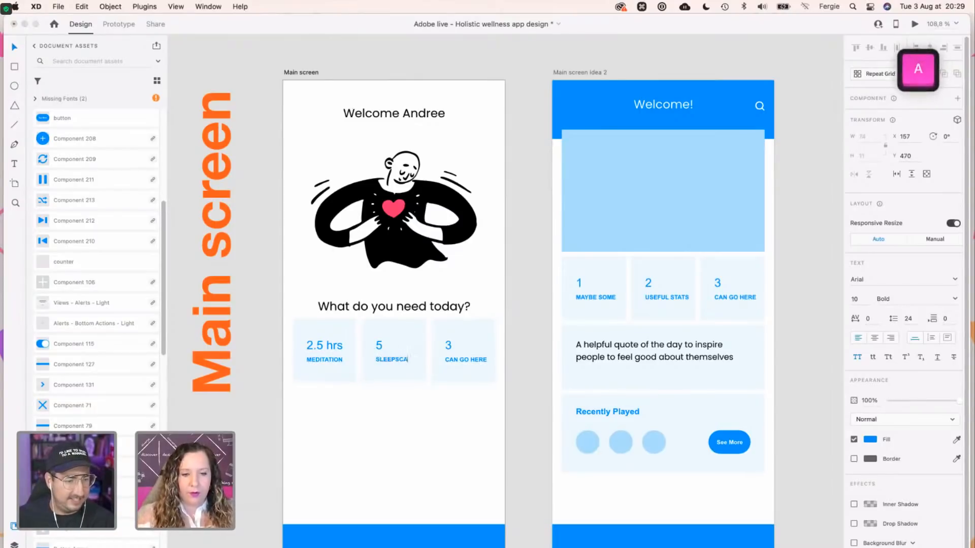
pyautogui.press('BackSpace')
pyautogui.press('BackSpace')
pyautogui.press('BackSpace')
pyautogui.press('BackSpace')
pyautogui.press('BackSpace')
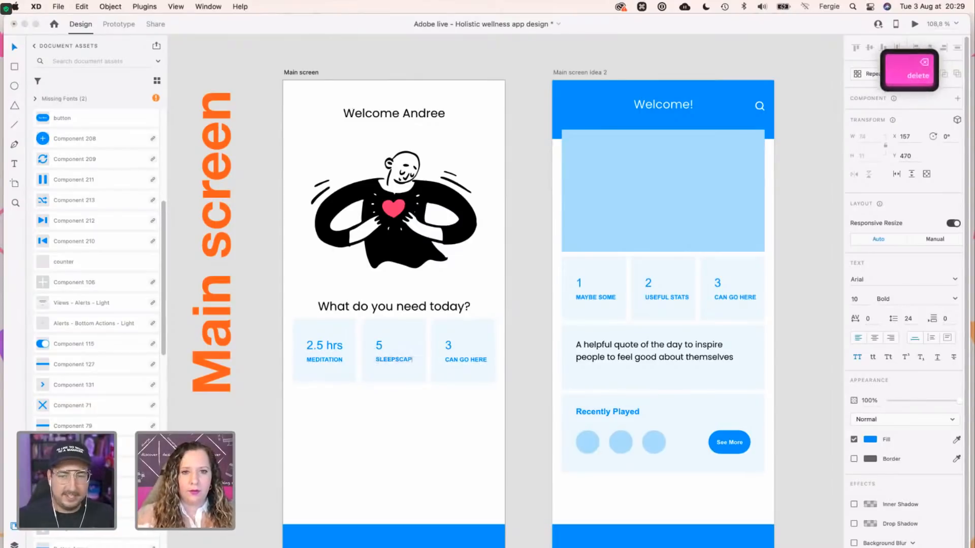
pyautogui.press('BackSpace')
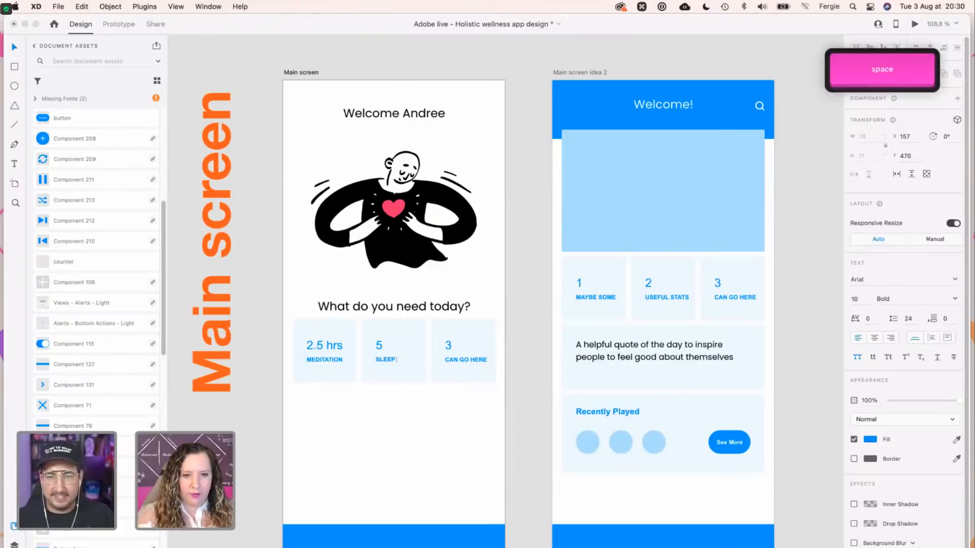
pyautogui.write('sounds')
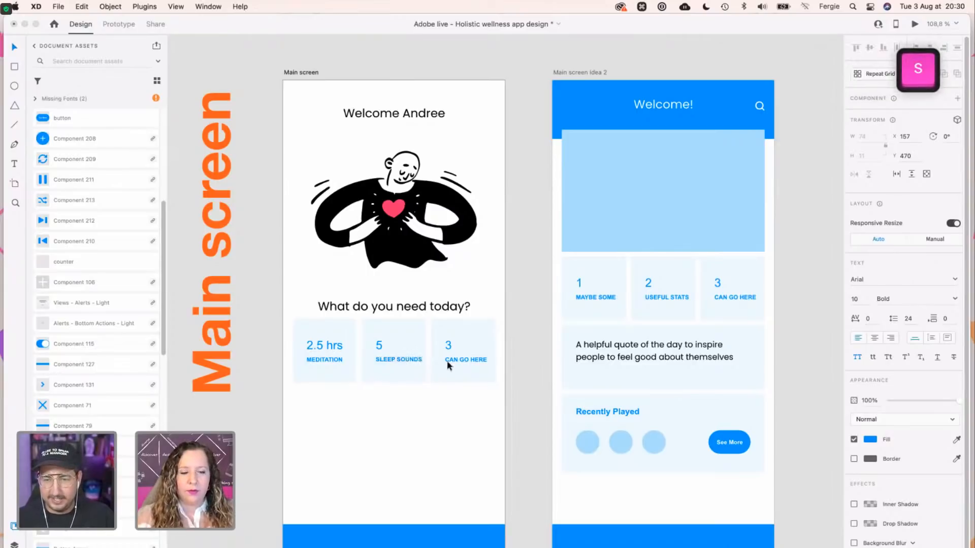
pyautogui.press('Escape')
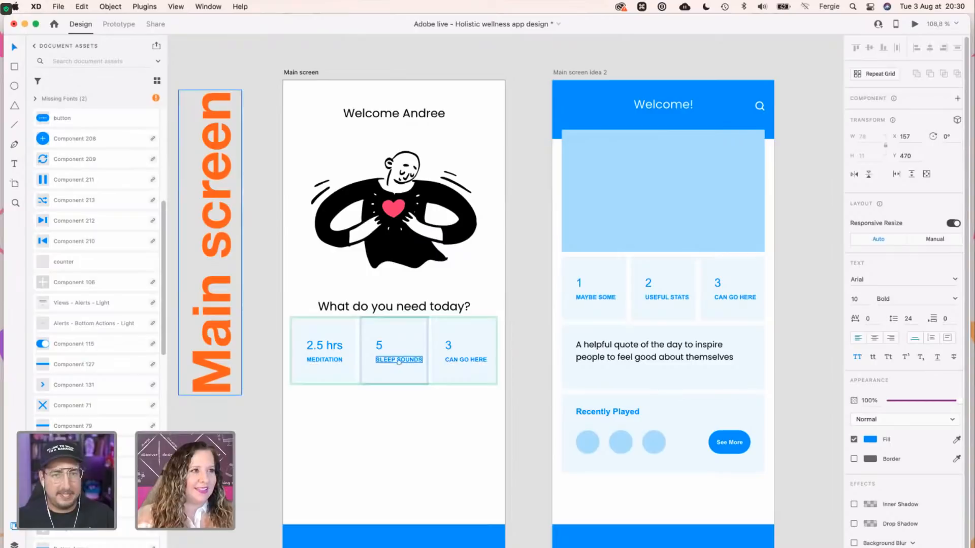
# Move the Main screen's stats grid slightly down to Y 419, keeping it at X 16.
pyautogui.click(473, 361)
pyautogui.click(440, 366)
pyautogui.moveTo(440, 367); pyautogui.dragTo(446, 374)
pyautogui.keyDown('shift'); pyautogui.click(454, 363); pyautogui.keyUp('shift')
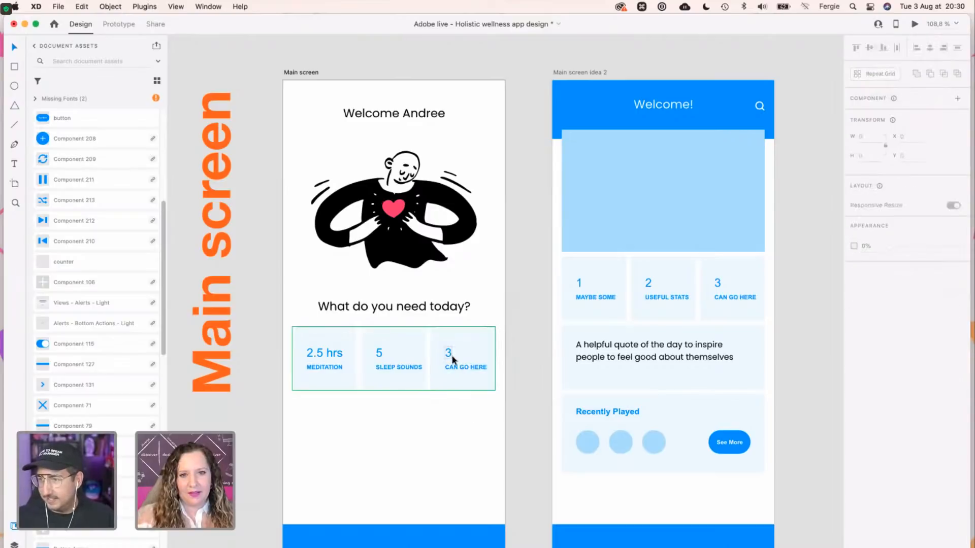
# Set the third stat card on the Main screen to "2" with the label "VENTS SENT".
pyautogui.scroll(-10, 449, 417)
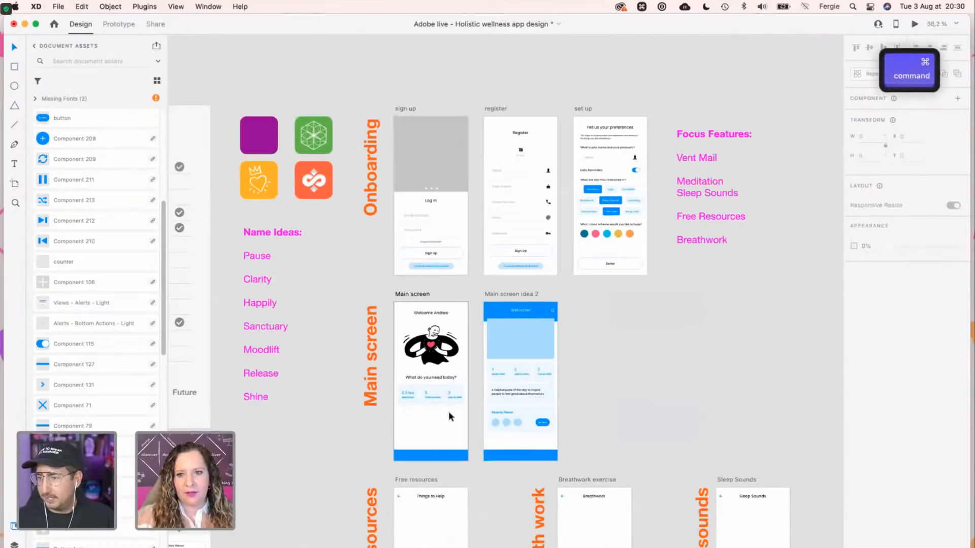
pyautogui.scroll(-3, 449, 412)
pyautogui.scroll(5, 449, 411)
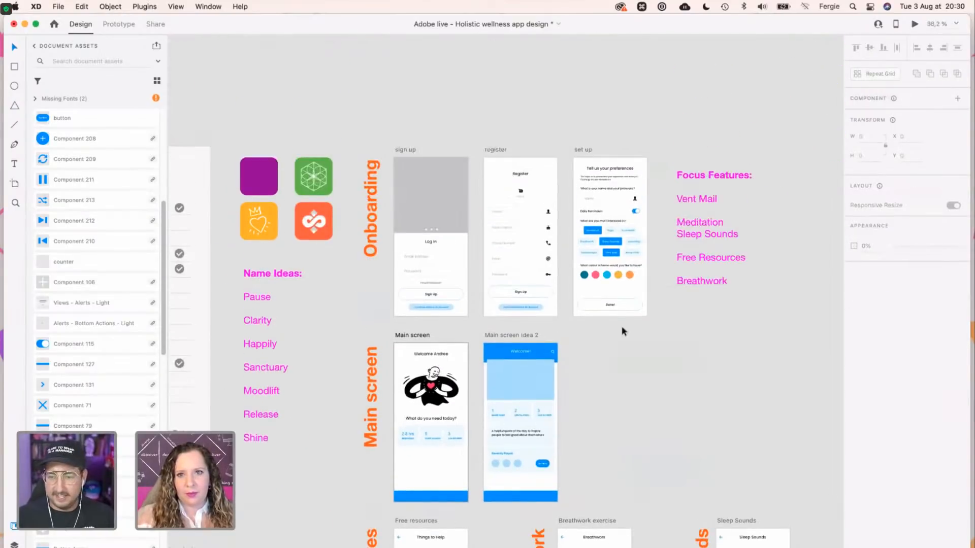
pyautogui.scroll(10, 432, 445)
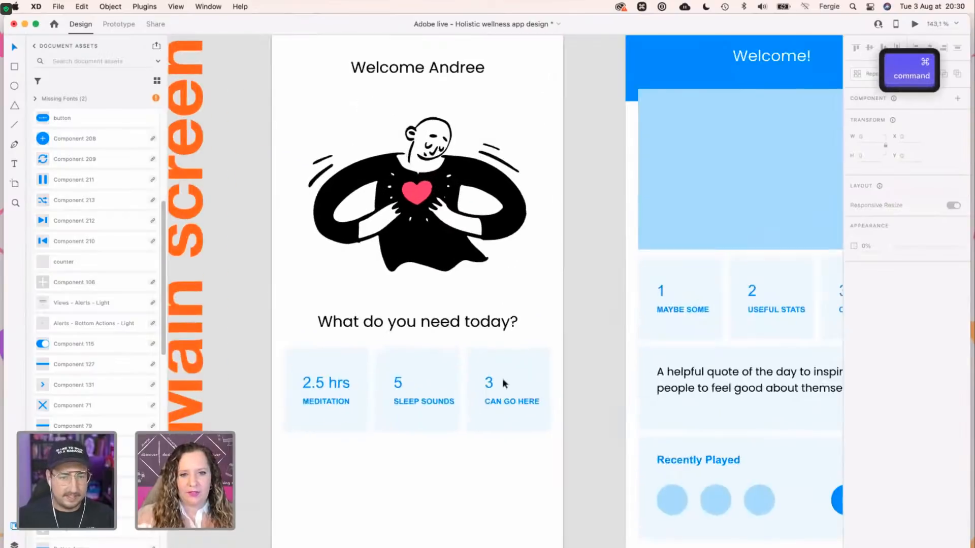
pyautogui.click(507, 379)
pyautogui.scroll(-3, 507, 378)
pyautogui.keyDown('super'); pyautogui.click(511, 373); pyautogui.keyUp('super')
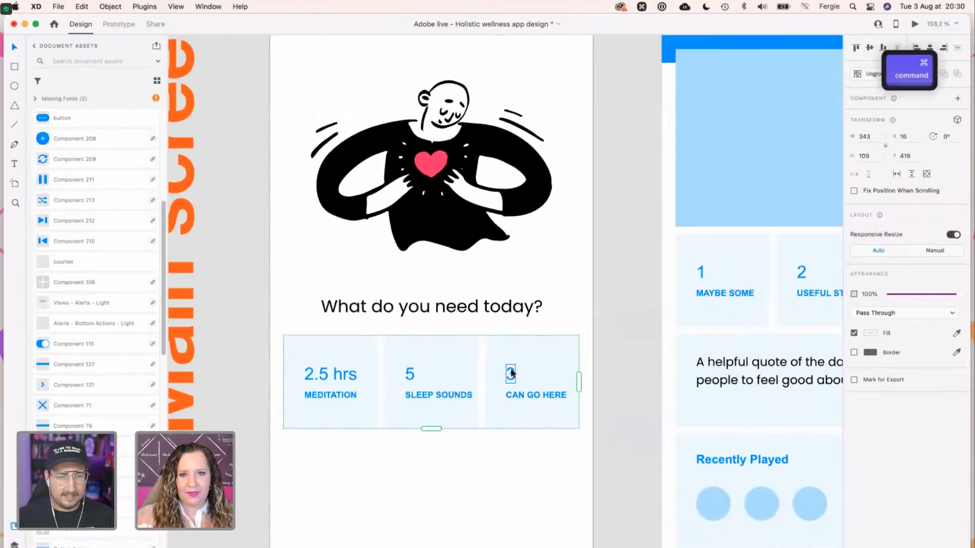
pyautogui.press('Return')
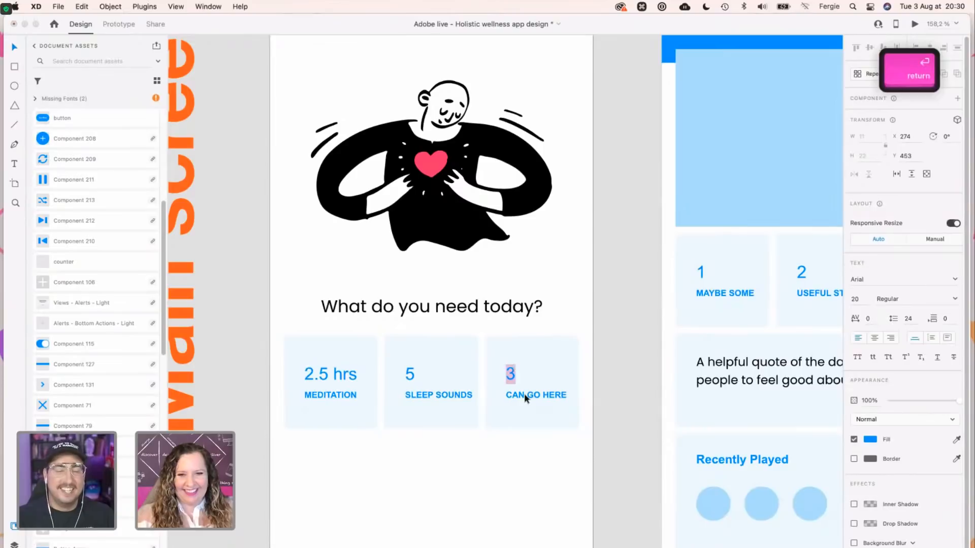
pyautogui.write('2')
pyautogui.doubleClick(536, 395)
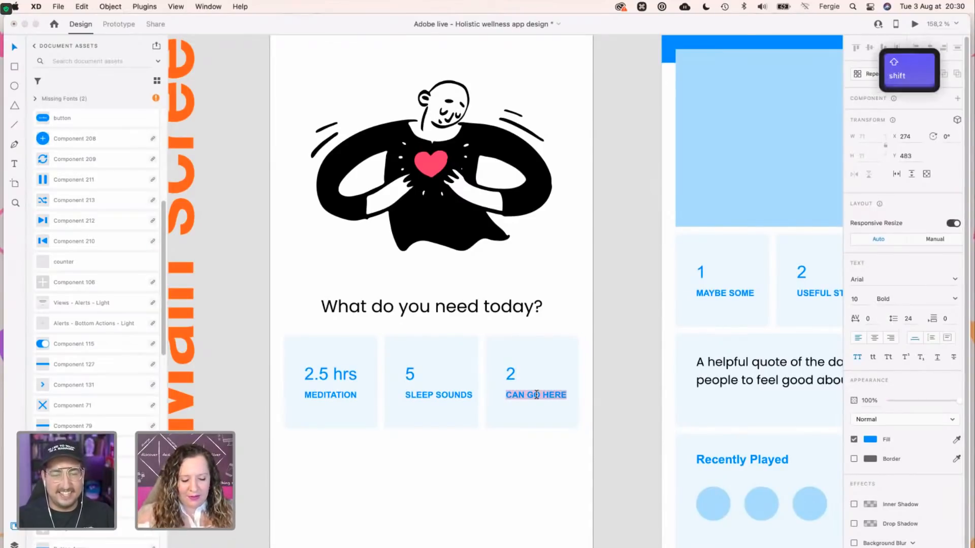
pyautogui.write('MAILS')
pyautogui.press('super+a')
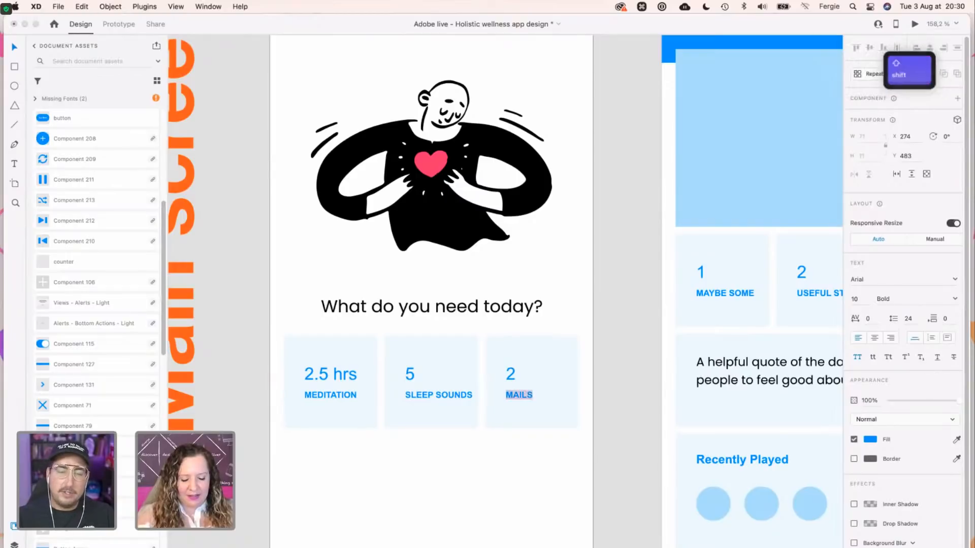
pyautogui.write('VENTS SENT')
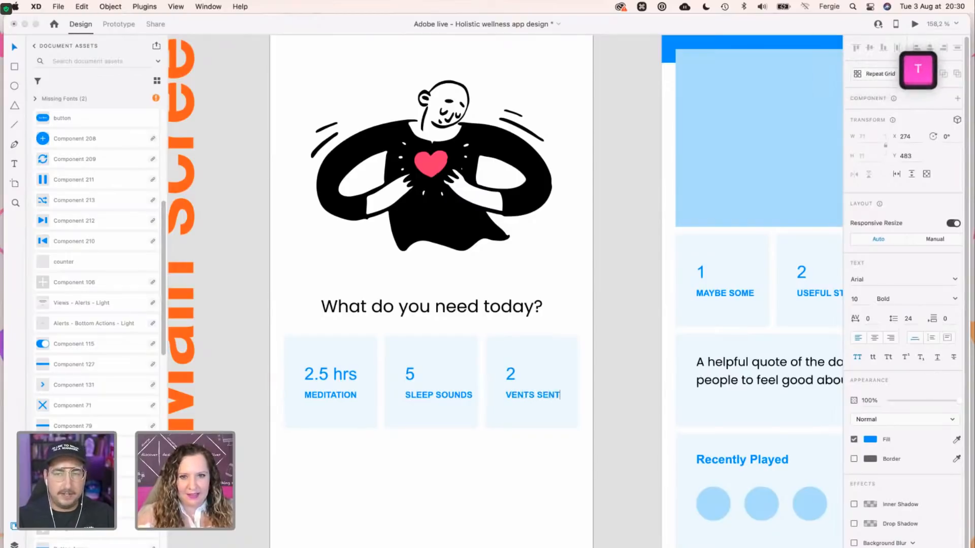
# Replace the first word of the third stat card's label so it reads "MAILS SENT".
pyautogui.press('Up')
pyautogui.hotkey('shift', 'Right')
pyautogui.hotkey('shift', 'Right')
pyautogui.hotkey('shift', 'Right')
pyautogui.hotkey('shift', 'Right')
pyautogui.hotkey('shift', 'Right')
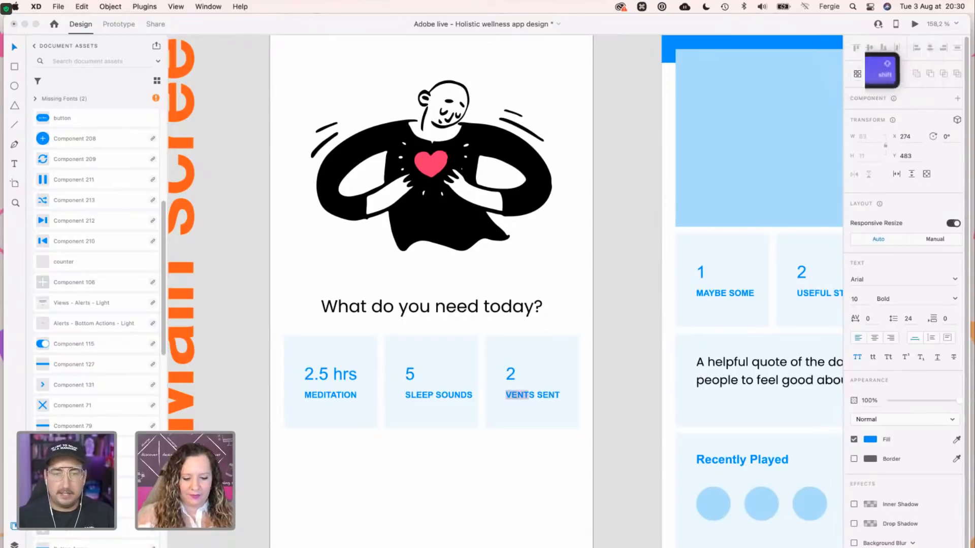
pyautogui.write('MAILS')
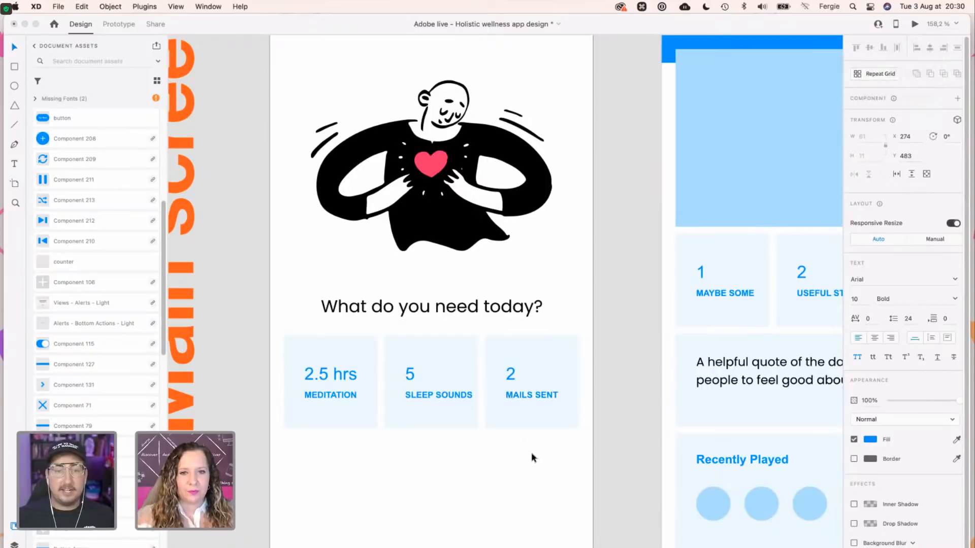
pyautogui.press('Escape')
pyautogui.press('Escape')
# Search the Icons 4 Design plugin for "happy" and insert the ios-happy icon on the Main screen artboard.
pyautogui.scroll(-1, 531, 453)
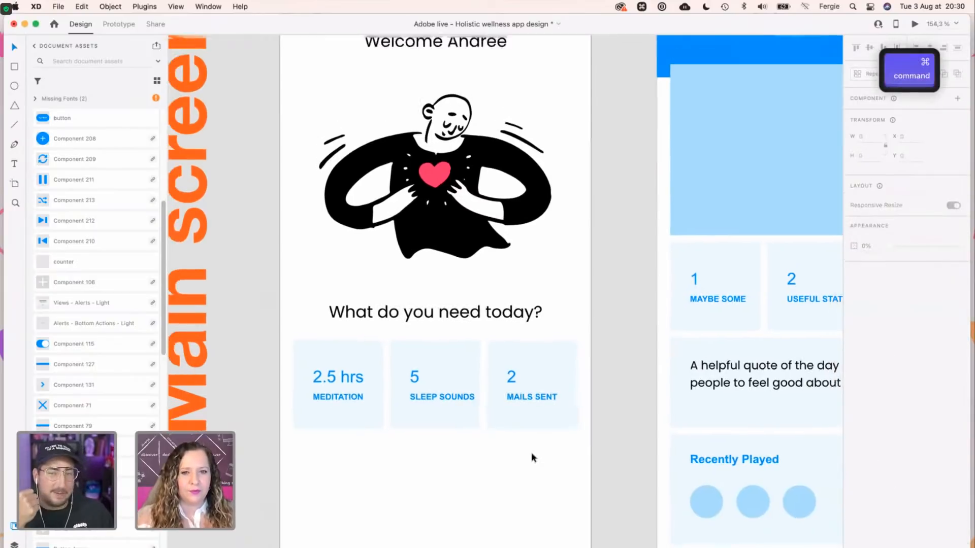
pyautogui.scroll(-2, 531, 452)
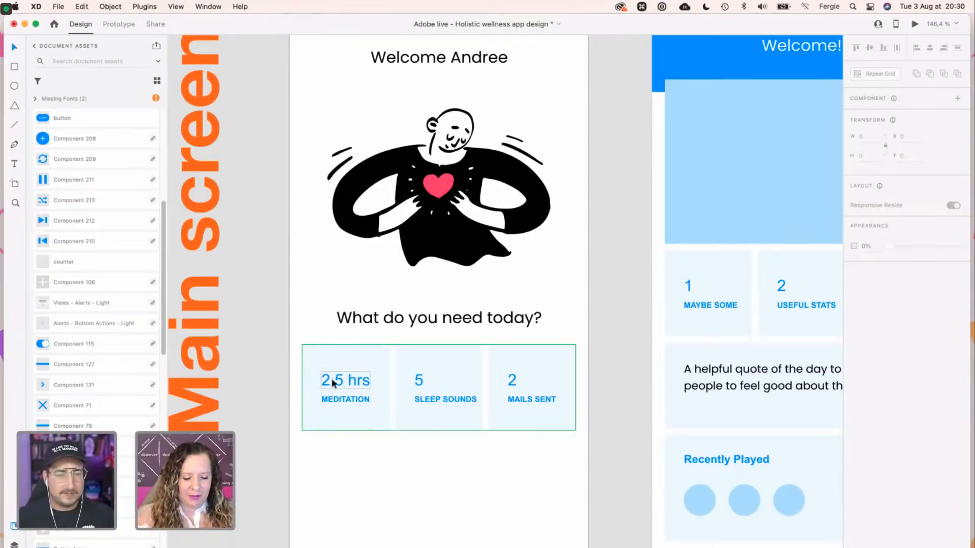
pyautogui.press('shift+super+p')
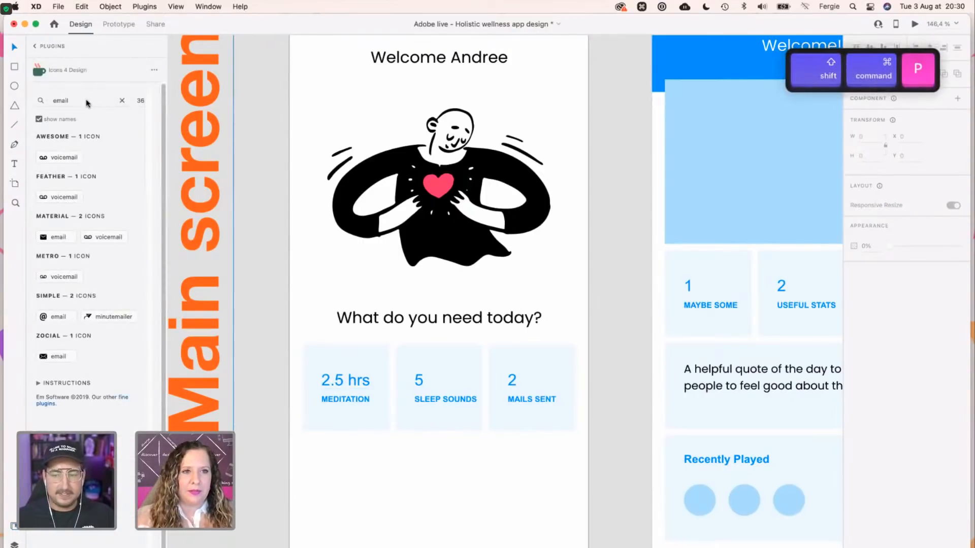
pyautogui.write('good')
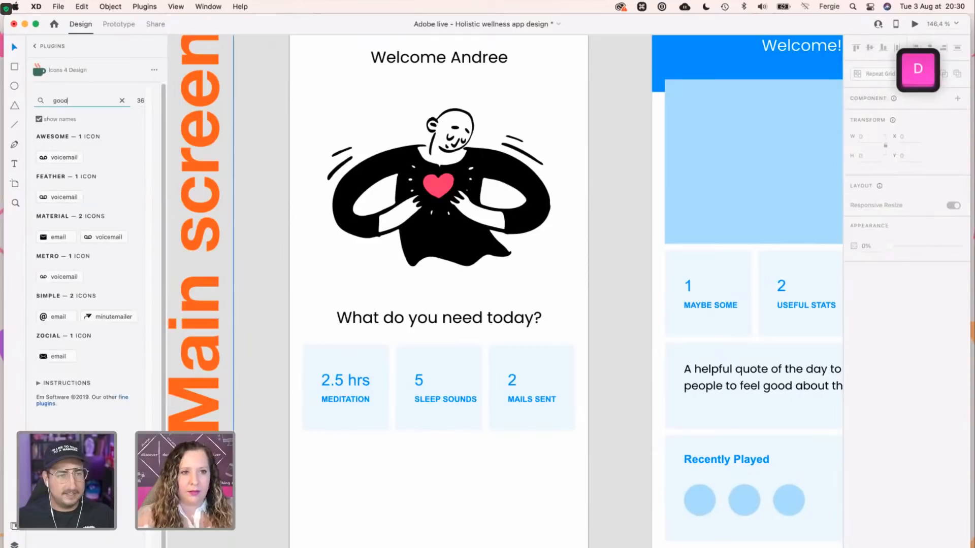
pyautogui.press('super+a')
pyautogui.write('happy')
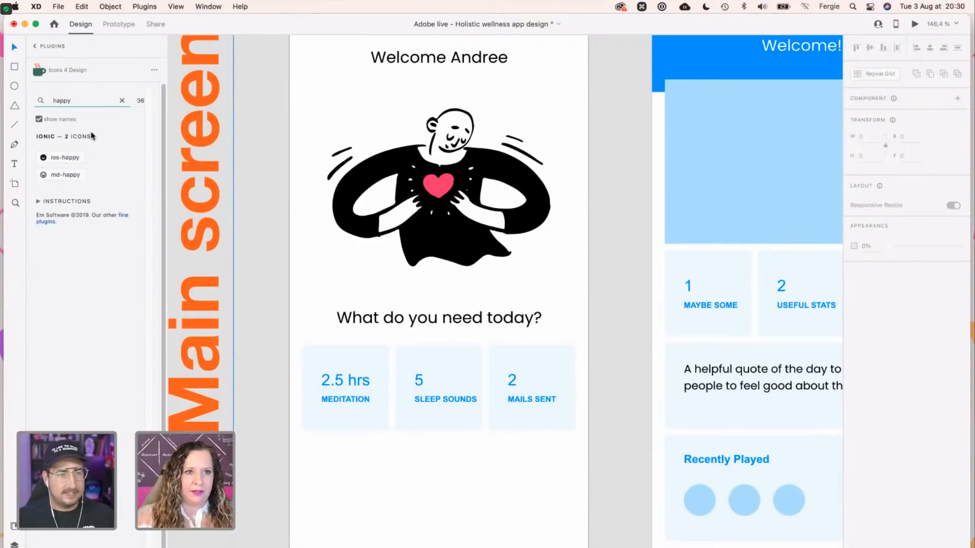
pyautogui.click(55, 159)
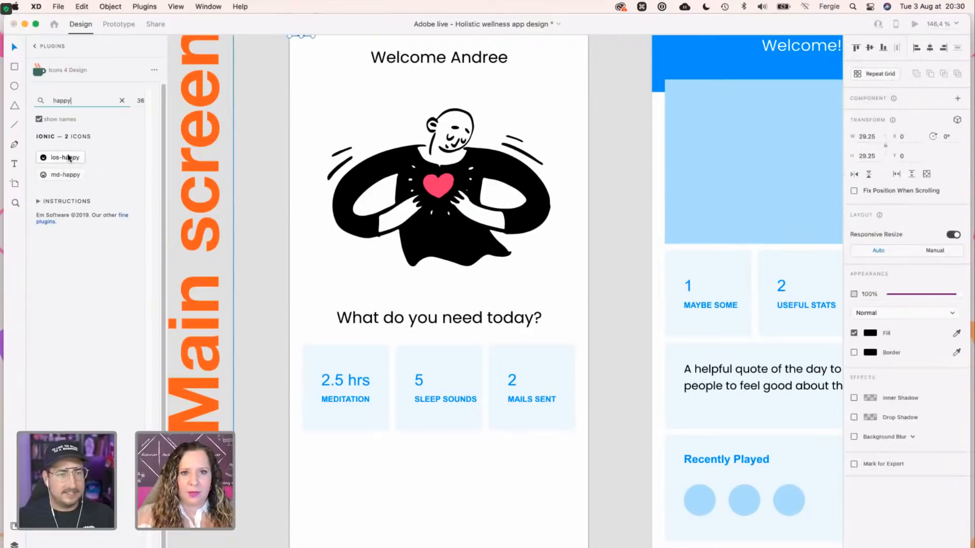
# Place the happy icon in the Meditation card's lower-right corner and scale it down to 21.75 × 21.75.
pyautogui.press('space')
pyautogui.scroll(-5, 431, 281)
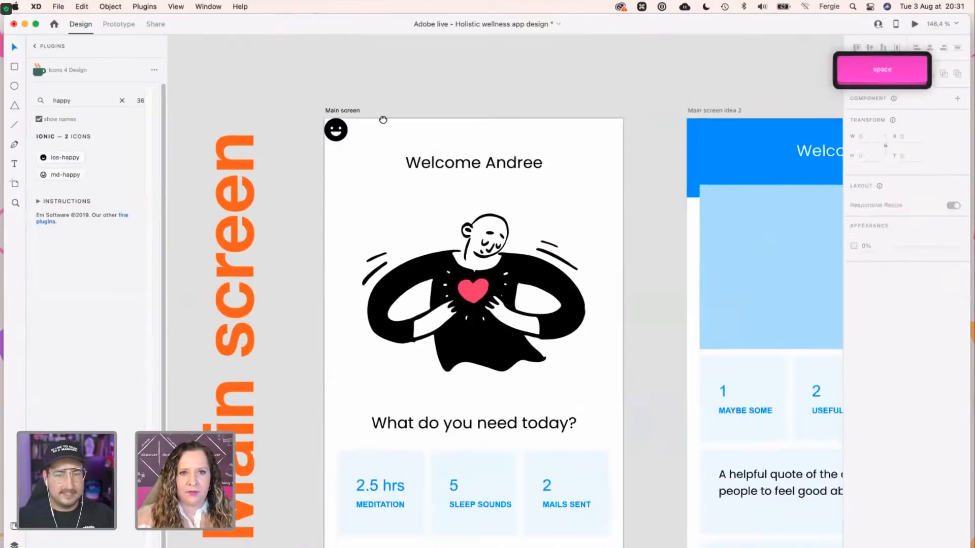
pyautogui.moveTo(349, 75); pyautogui.dragTo(418, 405)
pyautogui.scroll(5, 420, 488)
pyautogui.scroll(3, 418, 404)
pyautogui.moveTo(436, 369); pyautogui.dragTo(421, 395)
pyautogui.click(422, 507)
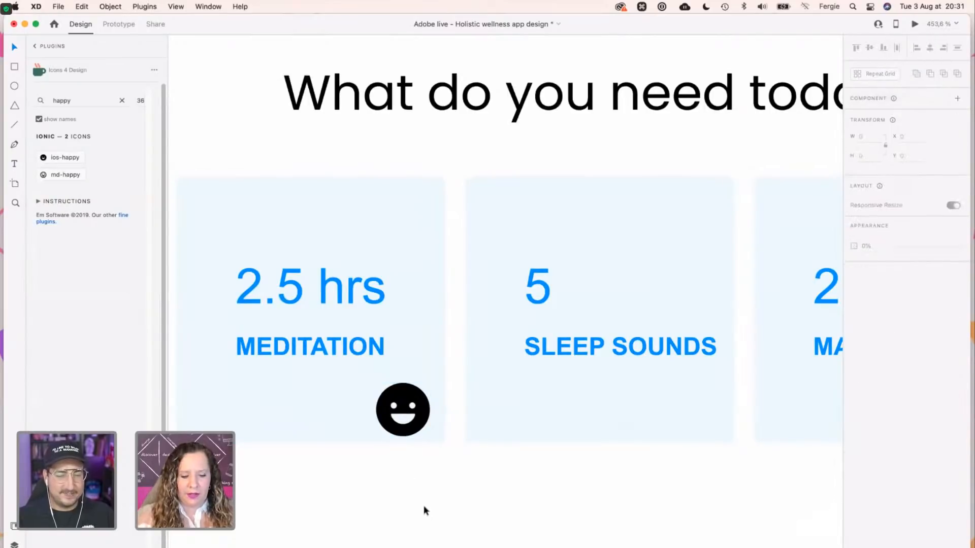
pyautogui.press('t')
pyautogui.click(423, 512)
pyautogui.press('ctrl+super+space')
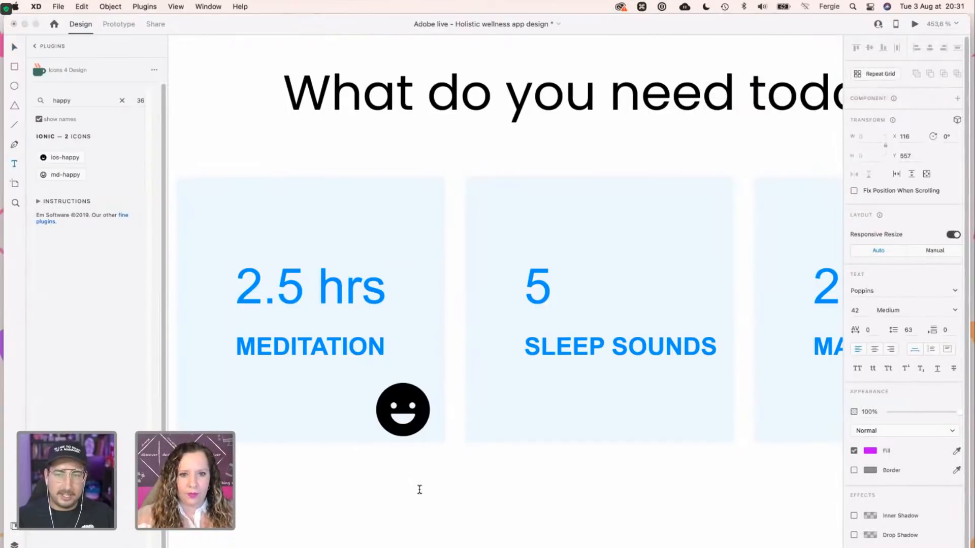
pyautogui.press('ctrl+super+space')
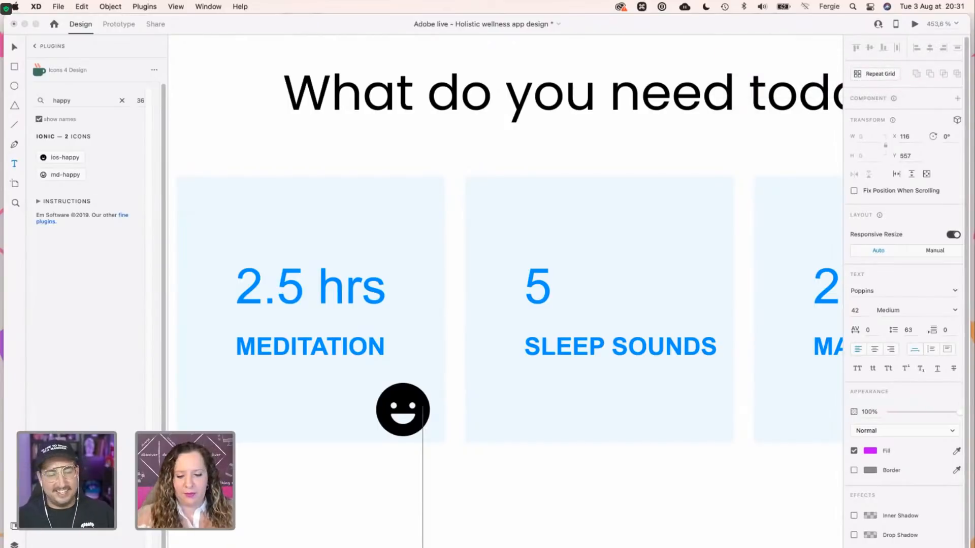
pyautogui.press('Escape')
pyautogui.press('v')
# Move the happy icon up to the Meditation card's upper-right corner, at X 98 and Y 425.5.
pyautogui.moveTo(398, 395)
pyautogui.mouseDown()
pyautogui.moveTo(408, 405)
pyautogui.moveTo(403, 395)
pyautogui.mouseUp()
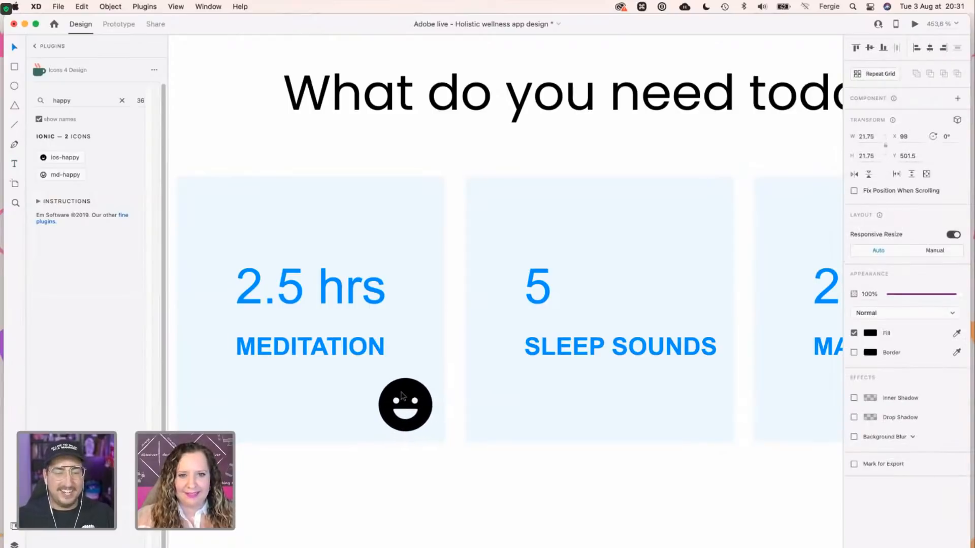
pyautogui.scroll(-5, 402, 396)
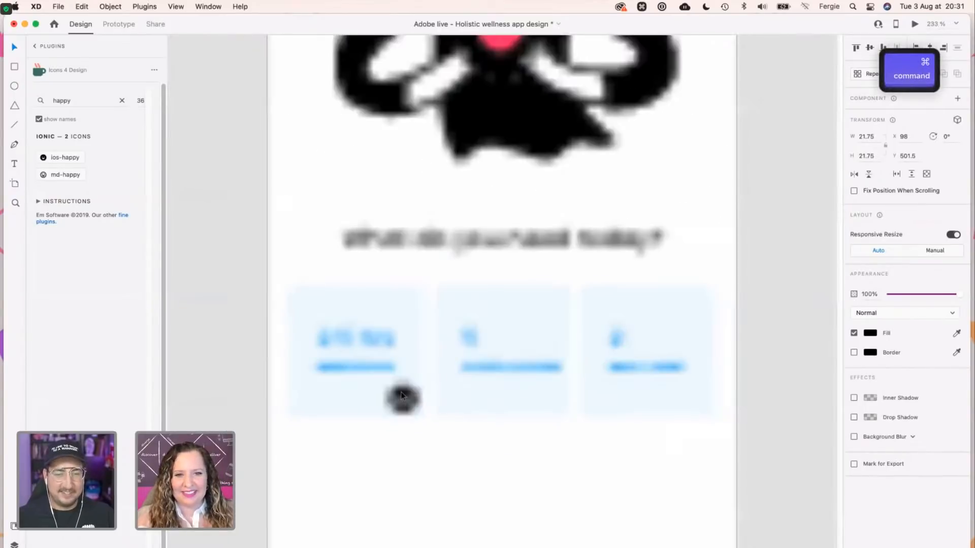
pyautogui.scroll(1, 409, 401)
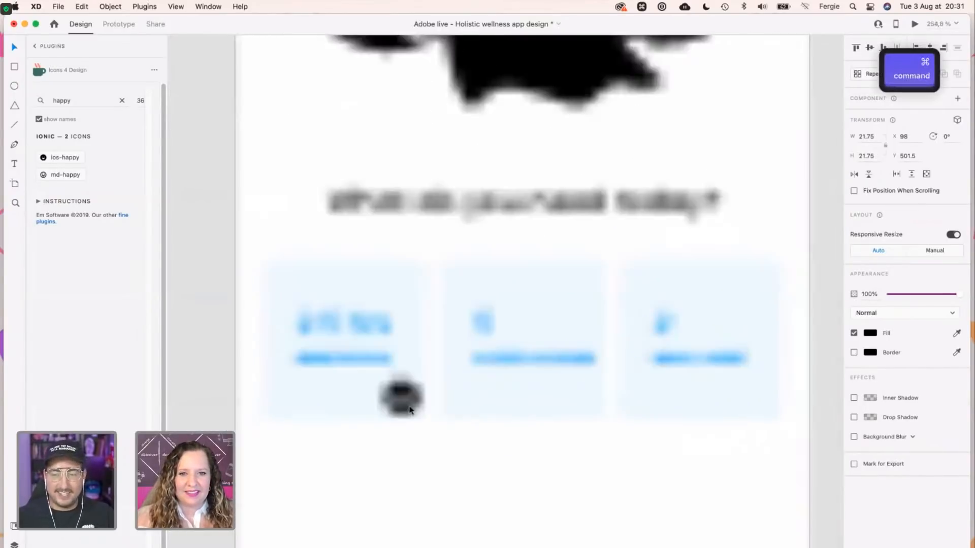
pyautogui.hotkey('shift', 'Up')
pyautogui.hotkey('shift', 'Up')
pyautogui.hotkey('shift', 'Up')
pyautogui.hotkey('shift', 'Up')
pyautogui.hotkey('shift', 'Up')
pyautogui.hotkey('shift', 'Up')
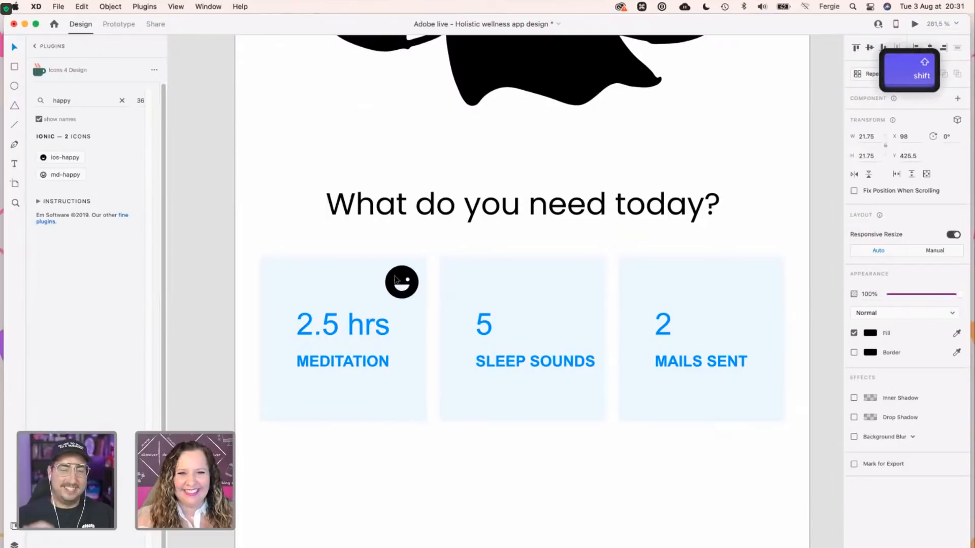
# Move the Meditation card's number and label together to the card's lower-left corner, at X 27 and Y 481.
pyautogui.doubleClick(374, 325)
pyautogui.keyDown('shift'); pyautogui.click(369, 360); pyautogui.keyUp('shift')
pyautogui.moveTo(369, 362); pyautogui.dragTo(345, 405)
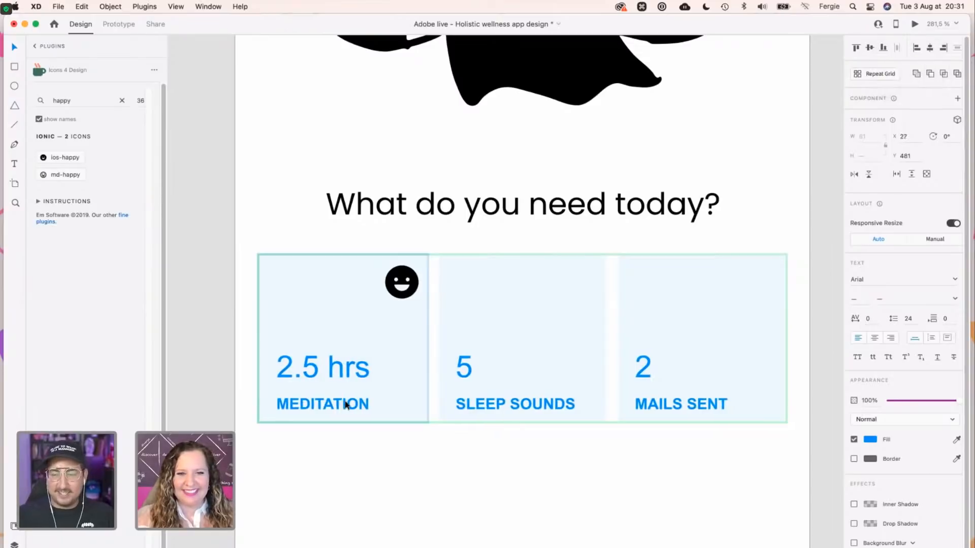
pyautogui.click(373, 441)
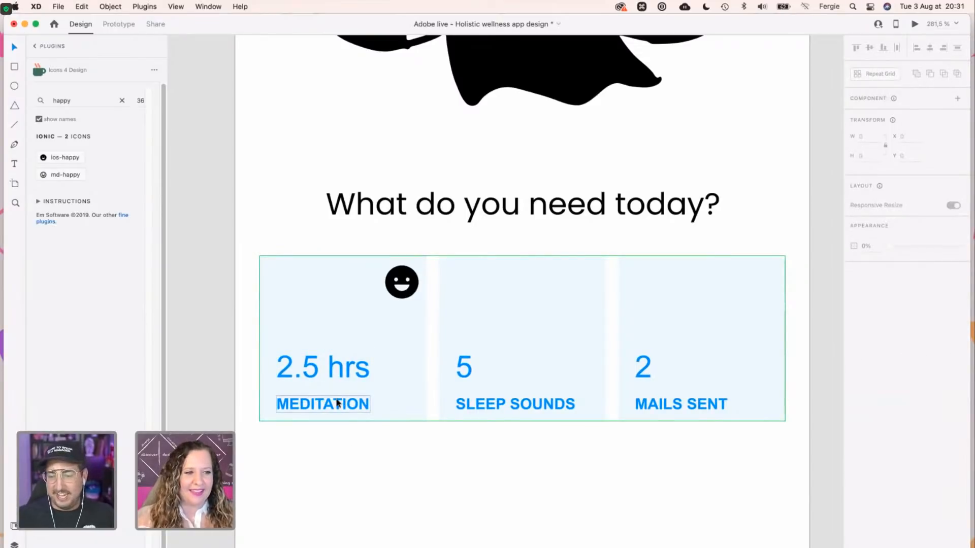
# Copy the happy icon to the same corner of the other two stat cards, at X 331 and X 214.
pyautogui.click(401, 288)
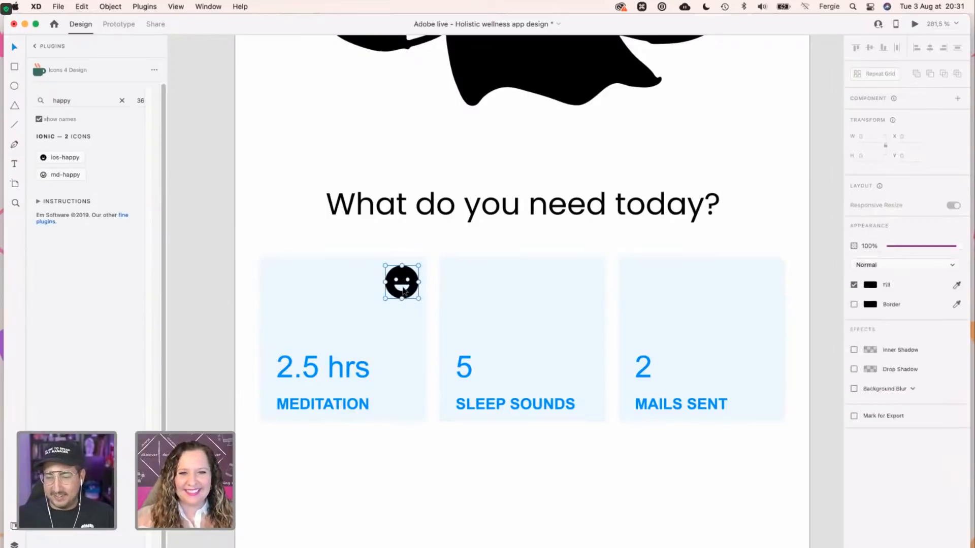
pyautogui.press('Escape')
pyautogui.moveTo(403, 290); pyautogui.dragTo(758, 283)
pyautogui.doubleClick(404, 282)
pyautogui.press('super+c')
pyautogui.press('super+v')
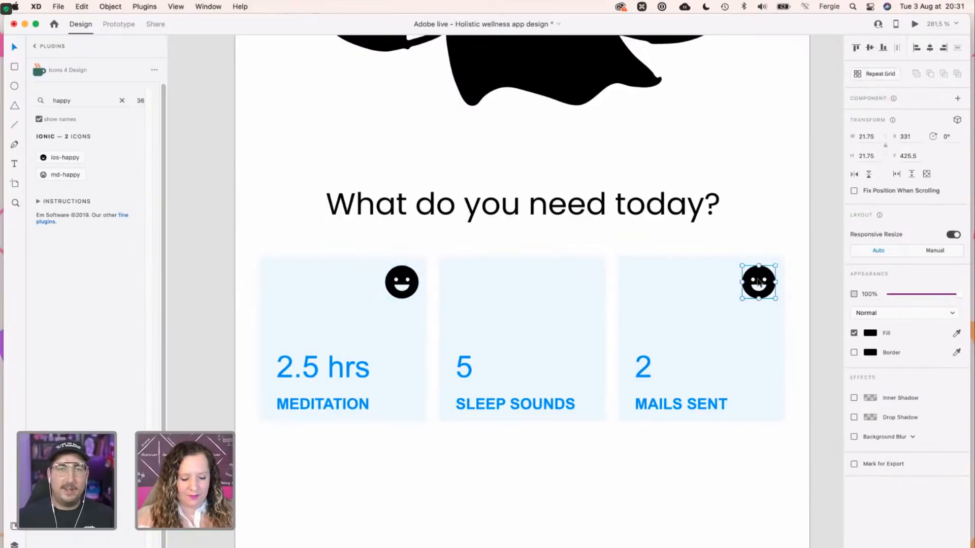
pyautogui.press('super+v')
pyautogui.moveTo(402, 280); pyautogui.dragTo(580, 280)
pyautogui.scroll(3, 579, 280)
pyautogui.scroll(10, 580, 280)
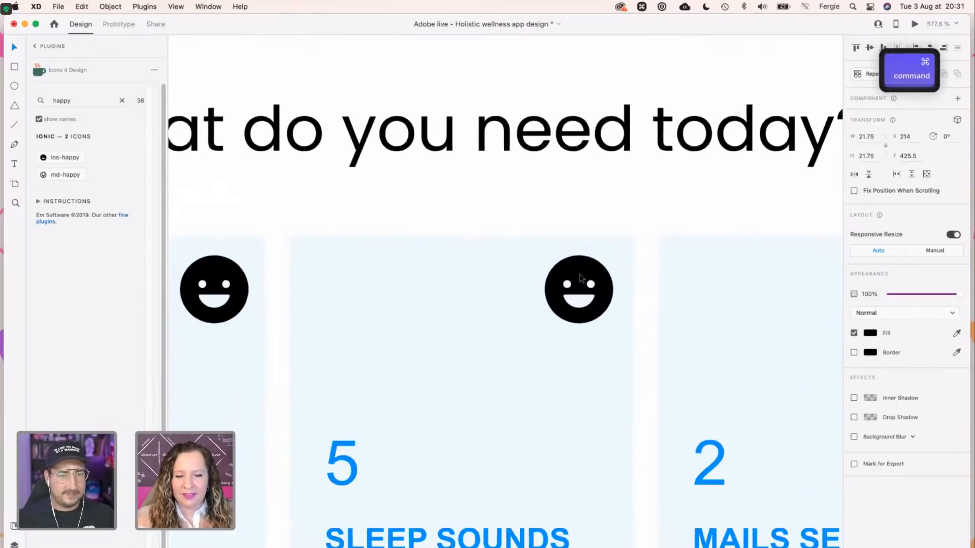
pyautogui.doubleClick(577, 314)
pyautogui.moveTo(531, 325); pyautogui.dragTo(629, 368)
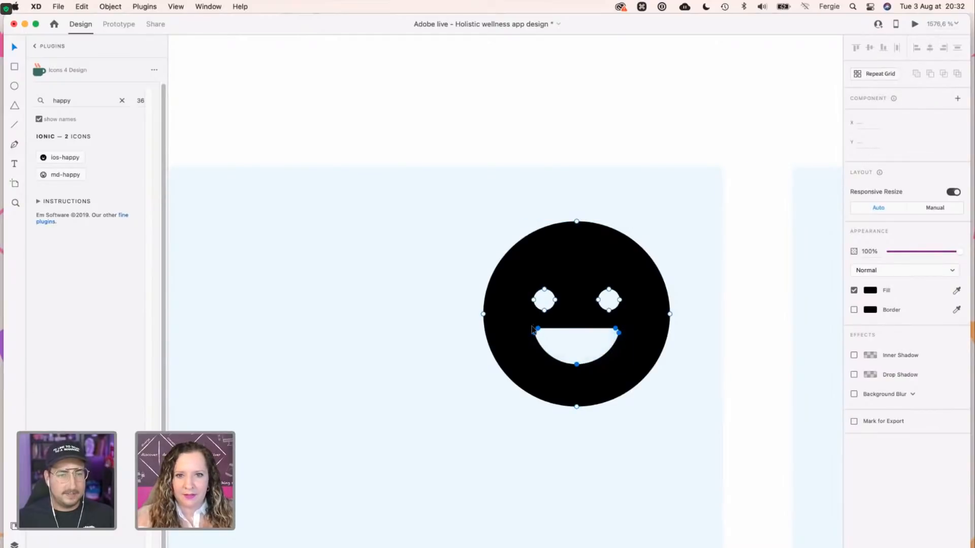
pyautogui.scroll(5, 547, 334)
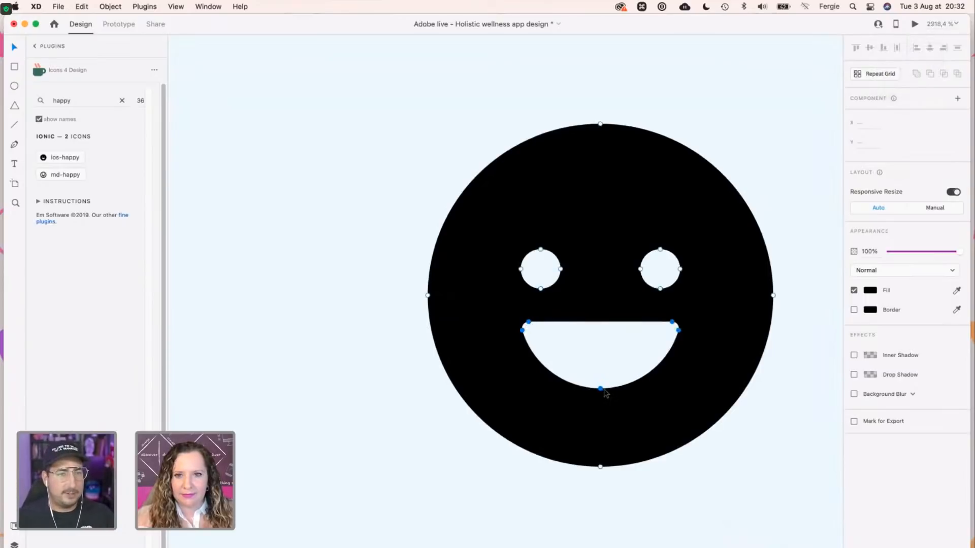
pyautogui.press('Escape')
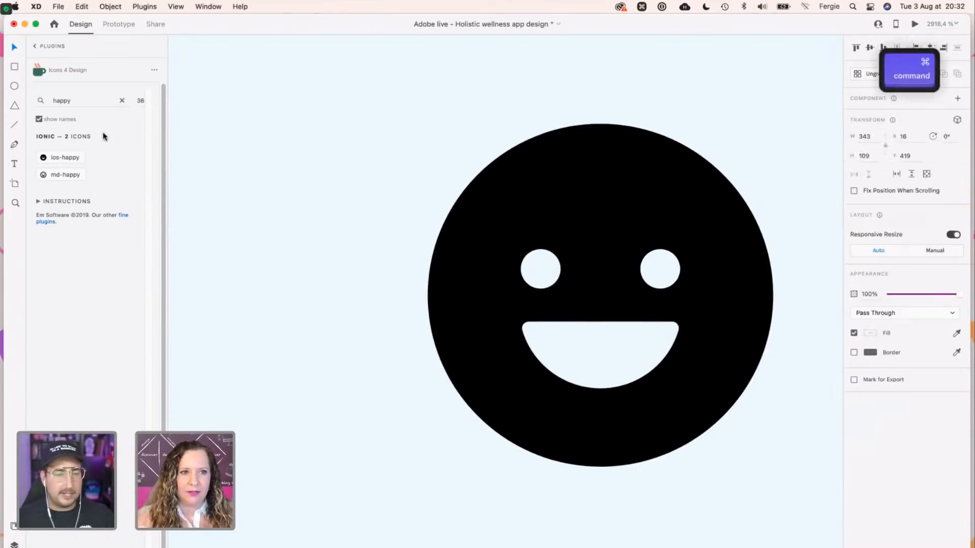
# Search the Icons 4 Design plugin for "sad" and insert the ios-sad icon.
pyautogui.doubleClick(74, 105)
pyautogui.write('sad')
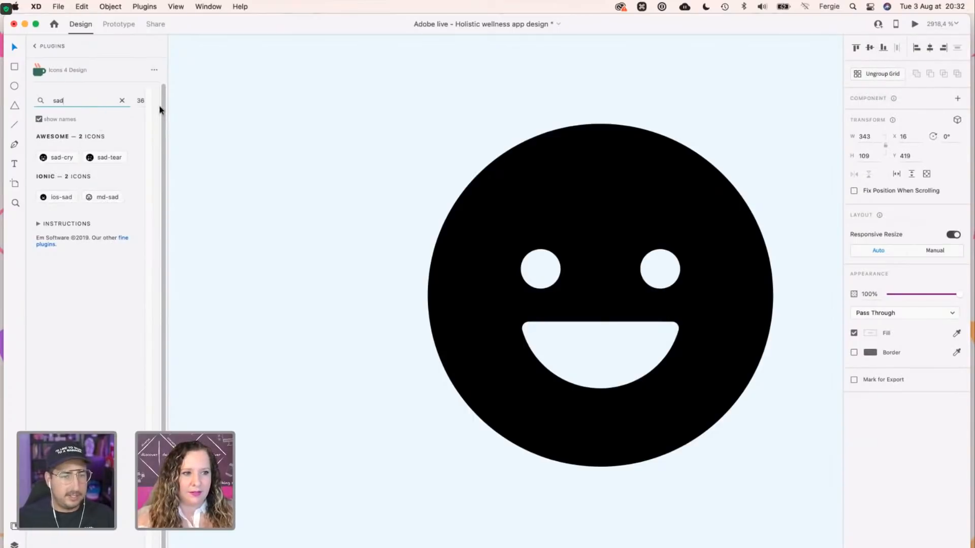
pyautogui.scroll(-5, 349, 227)
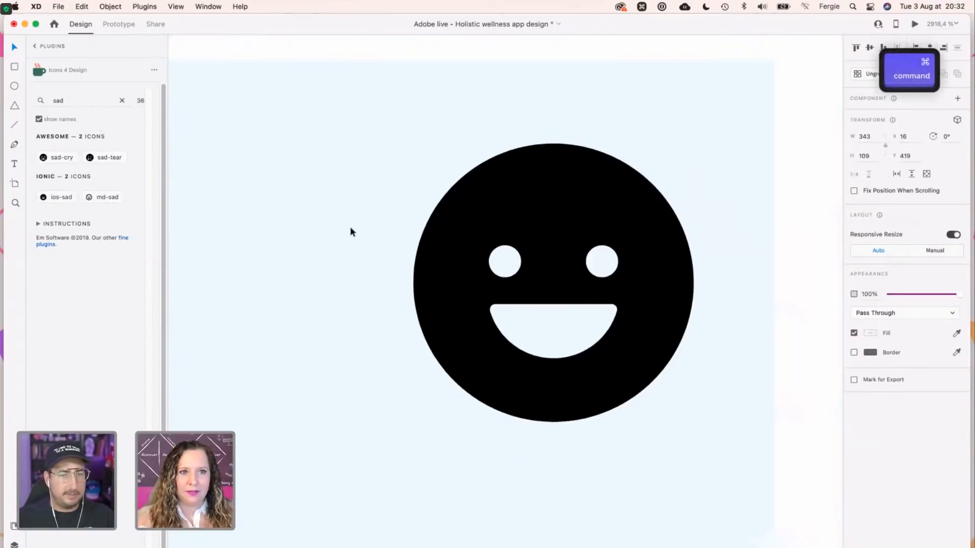
pyautogui.click(56, 196)
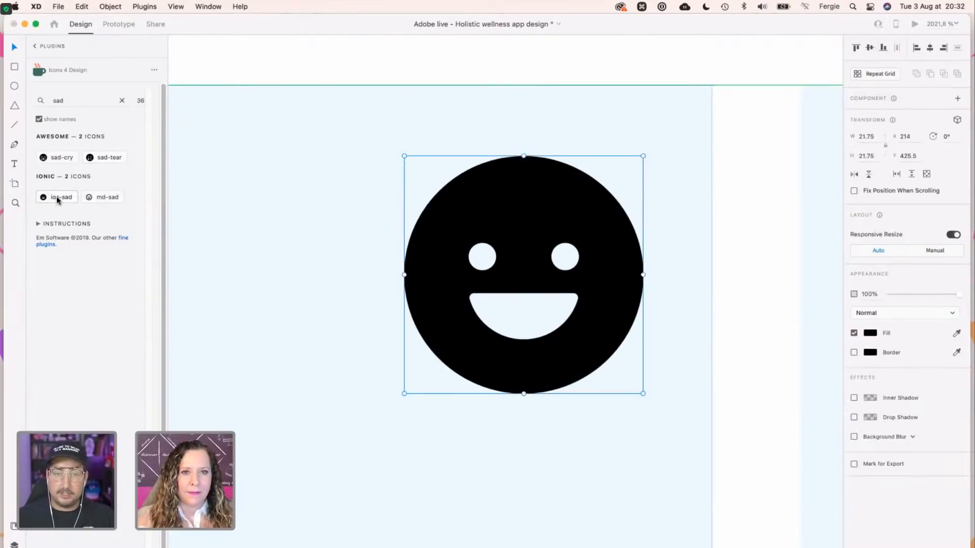
# Align the sad icon over the second card's happy icon at Y 425.5 and scale it to 21.75 × 21.75.
pyautogui.scroll(-3, 325, 305)
pyautogui.scroll(-4, 325, 305)
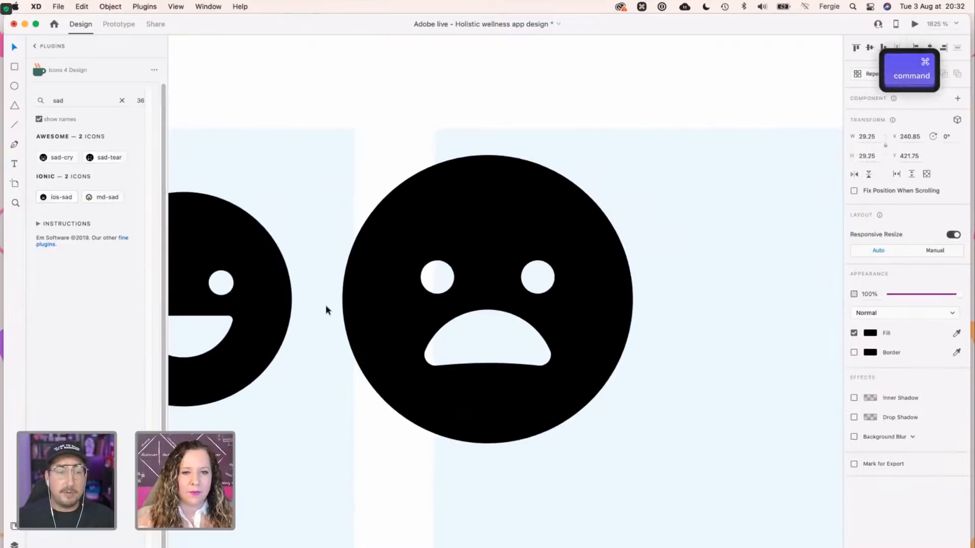
pyautogui.scroll(-4, 325, 305)
pyautogui.moveTo(378, 281); pyautogui.dragTo(290, 297)
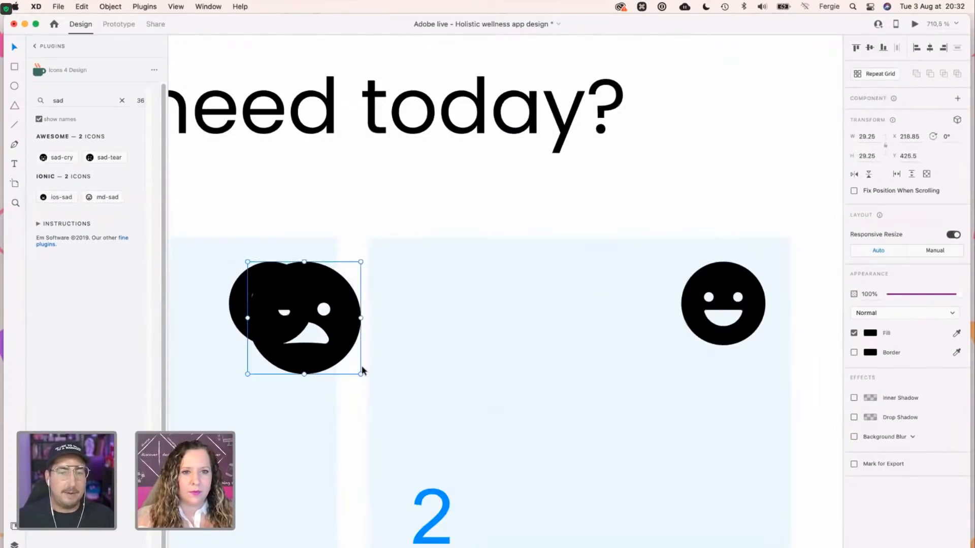
pyautogui.moveTo(361, 374); pyautogui.dragTo(332, 345)
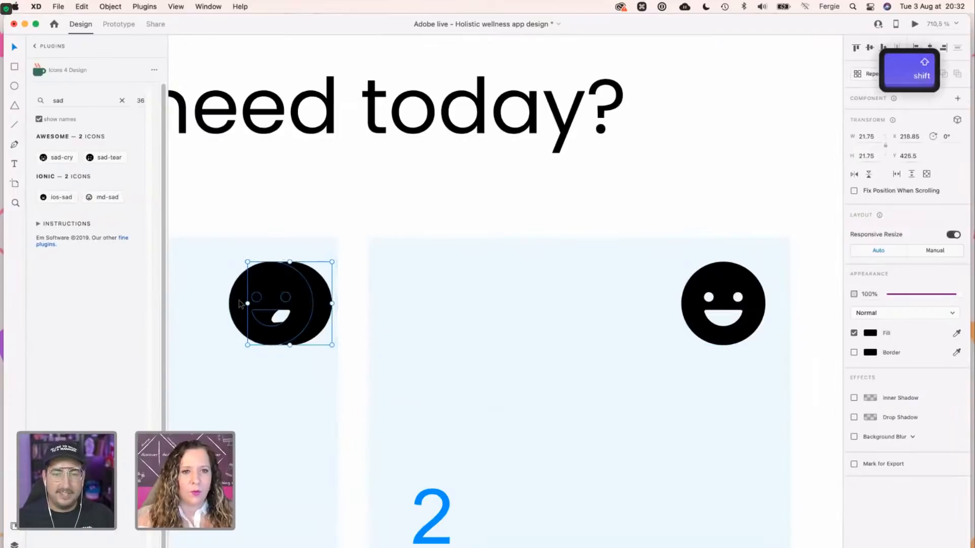
# Delete the second card's happy icon and shift the sad icon horizontally into its place.
pyautogui.moveTo(258, 303); pyautogui.dragTo(241, 303)
pyautogui.press('super+z')
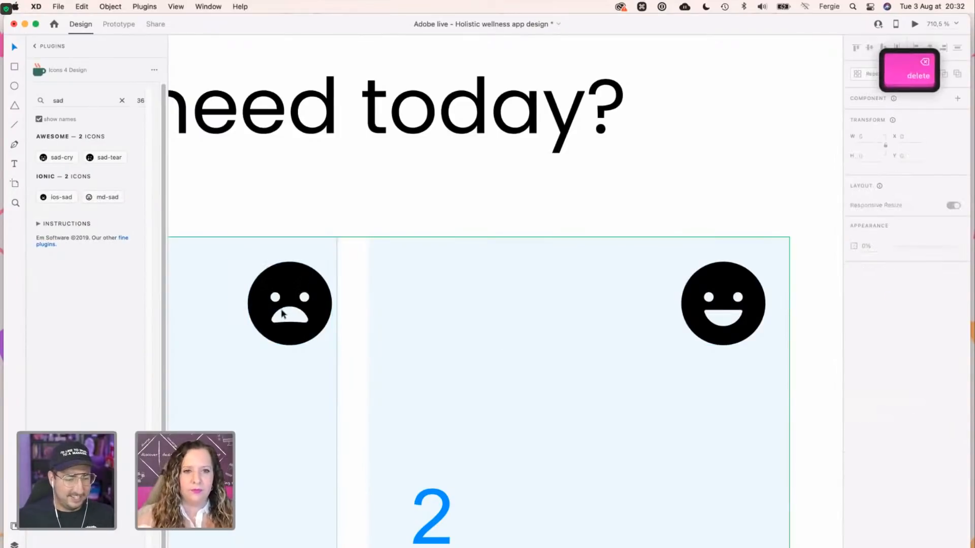
pyautogui.keyDown('shift'); pyautogui.click(291, 303); pyautogui.keyUp('shift')
pyautogui.moveTo(291, 304); pyautogui.dragTo(272, 303)
pyautogui.press('Escape')
# Turn on a size 1 border for the stat cards' background rectangles.
pyautogui.scroll(-10, 267, 415)
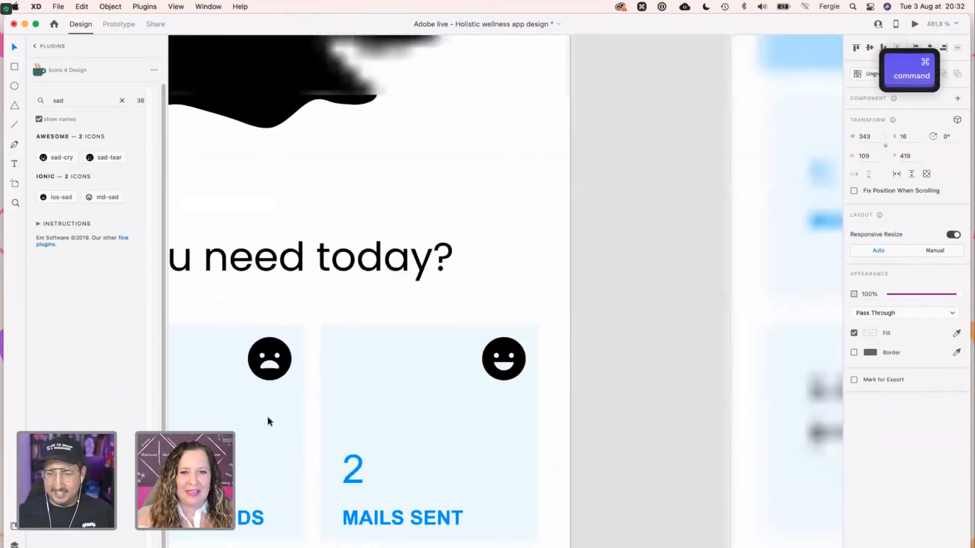
pyautogui.moveTo(305, 339); pyautogui.dragTo(545, 279)
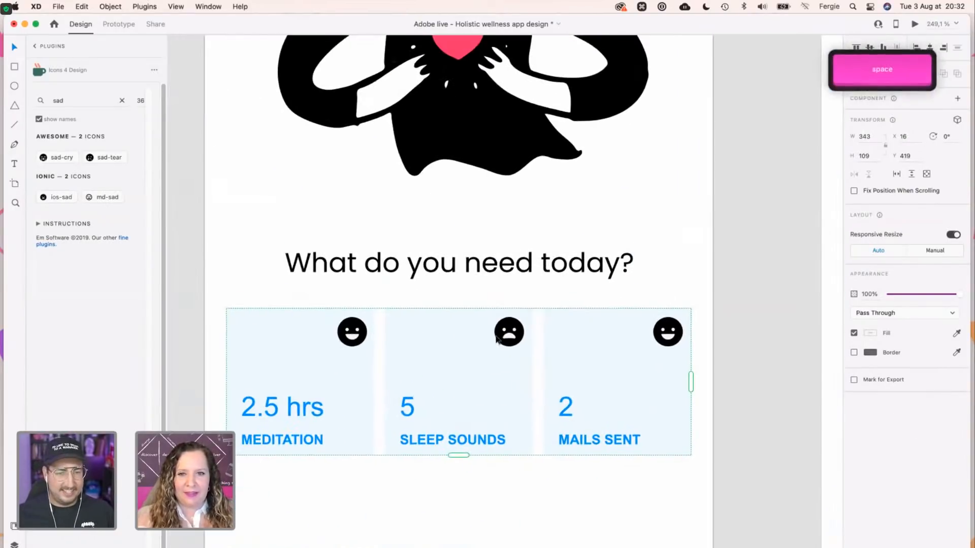
pyautogui.keyDown('super'); pyautogui.click(350, 385); pyautogui.keyUp('super')
pyautogui.click(855, 360)
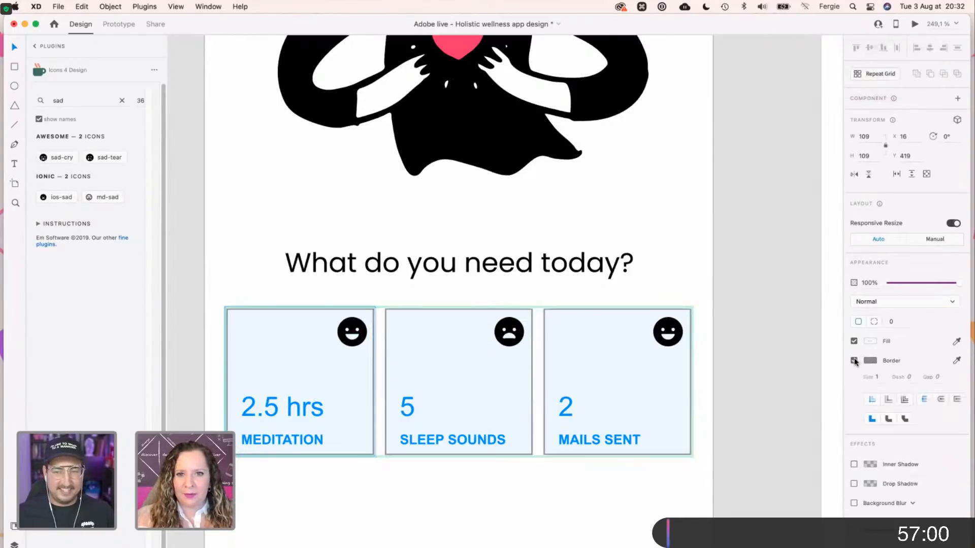
# Nudge the Meditation card's happy icon to X 96.7 and raise the card labels slightly closer to their numbers.
pyautogui.doubleClick(351, 331)
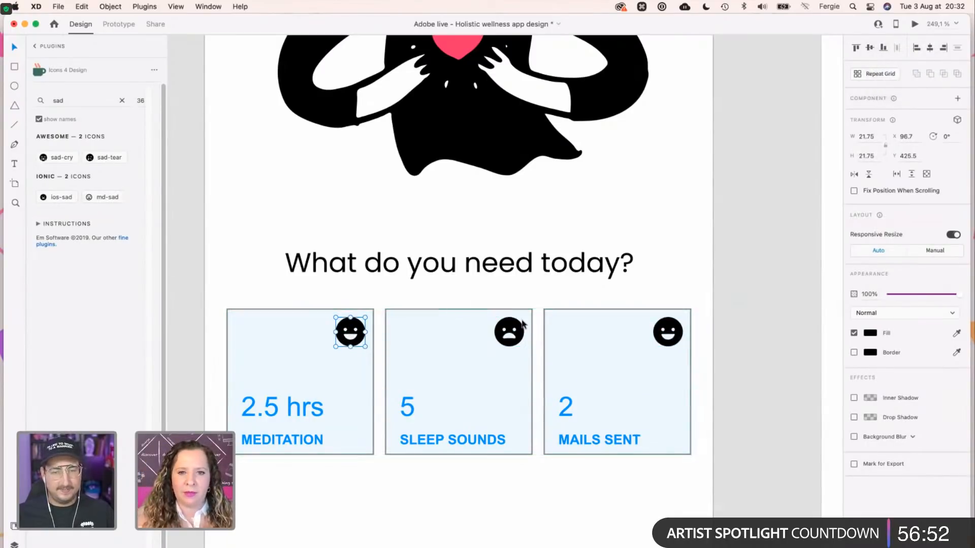
pyautogui.click(326, 374)
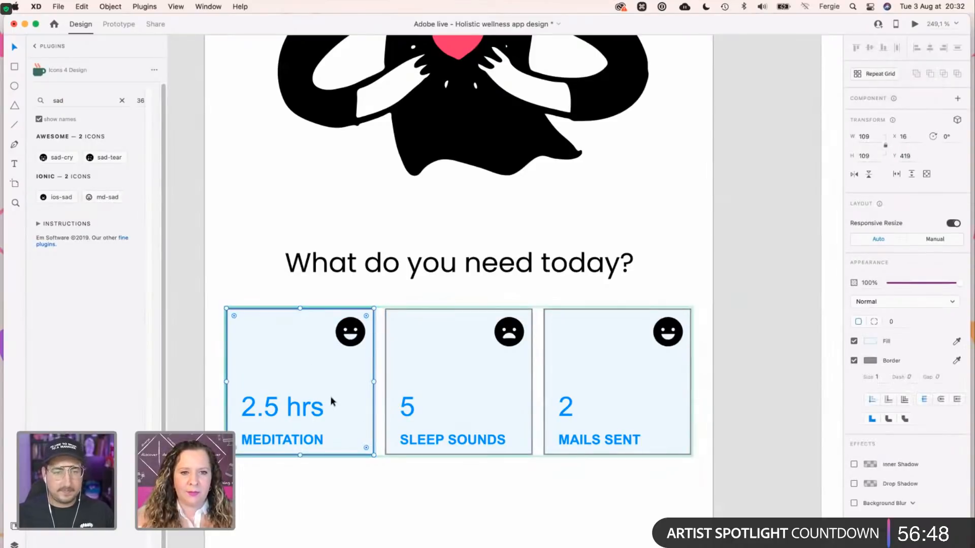
pyautogui.click(318, 407)
pyautogui.click(306, 441)
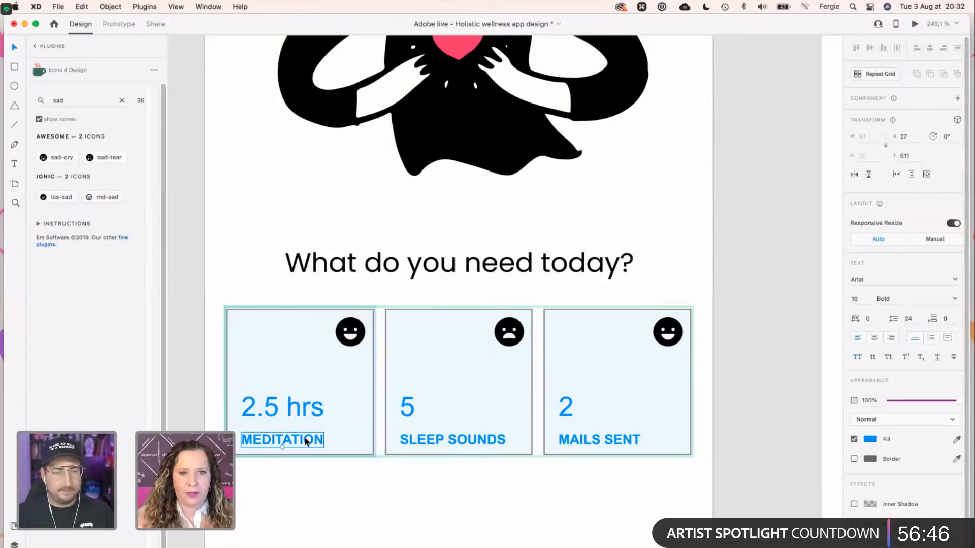
pyautogui.hotkey('shift', 'Up')
# Check the alignment of the three card icons and review the overall layout of the Main screen.
pyautogui.click(349, 333)
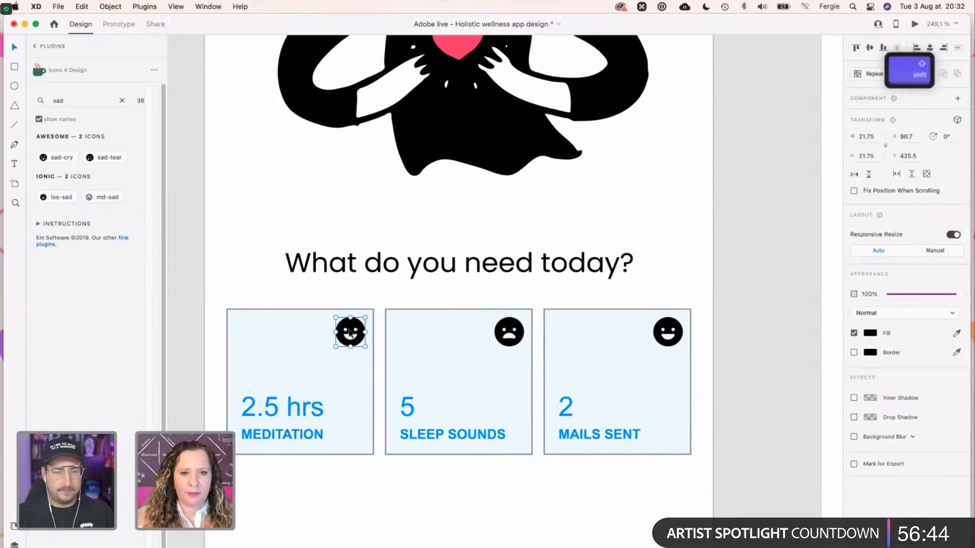
pyautogui.keyDown('shift'); pyautogui.click(510, 334); pyautogui.keyUp('shift')
pyautogui.keyDown('shift'); pyautogui.click(682, 335); pyautogui.keyUp('shift')
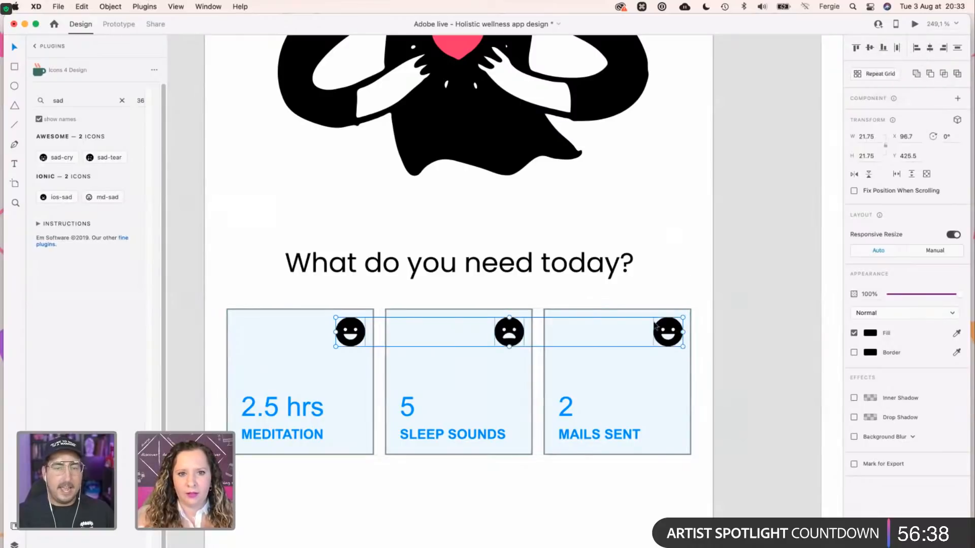
pyautogui.click(716, 358)
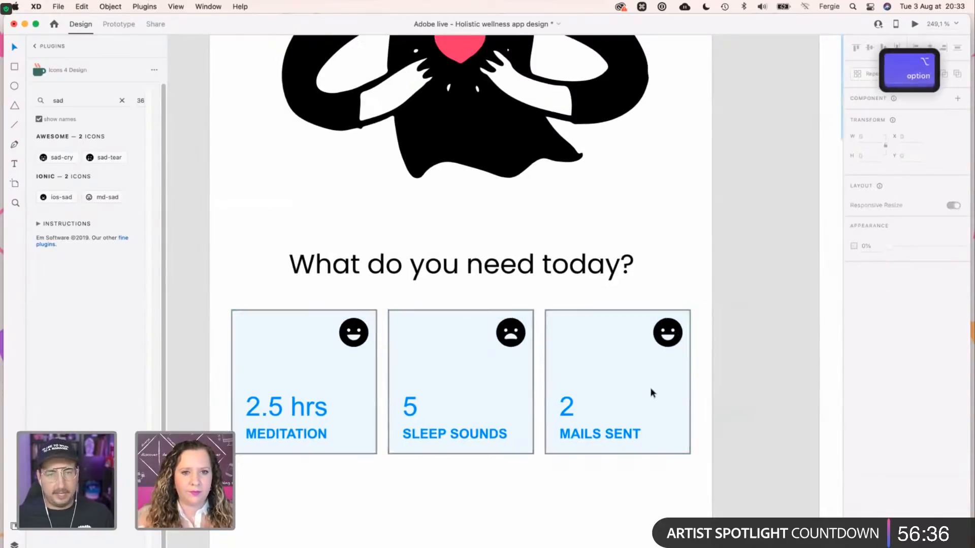
pyautogui.scroll(-5, 652, 388)
pyautogui.scroll(3, 652, 393)
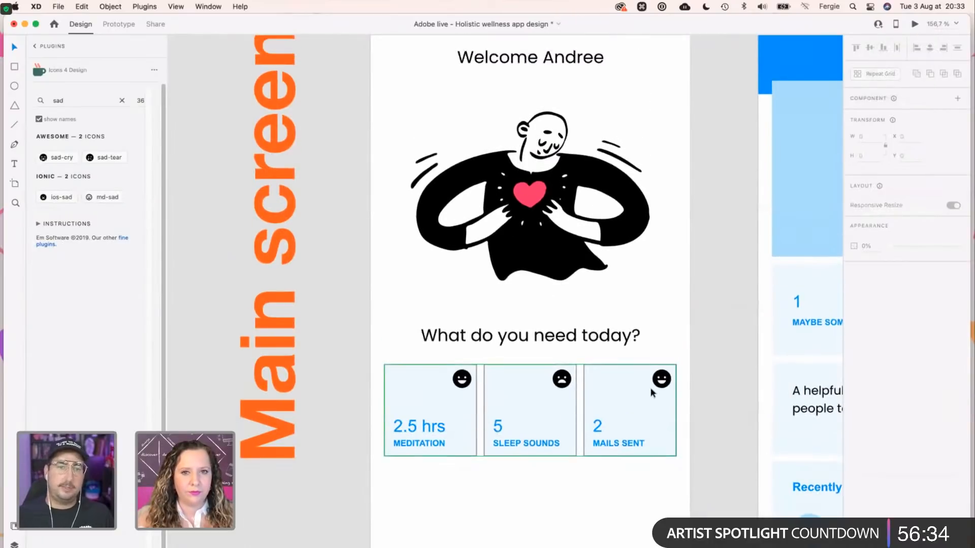
pyautogui.scroll(-10, 652, 392)
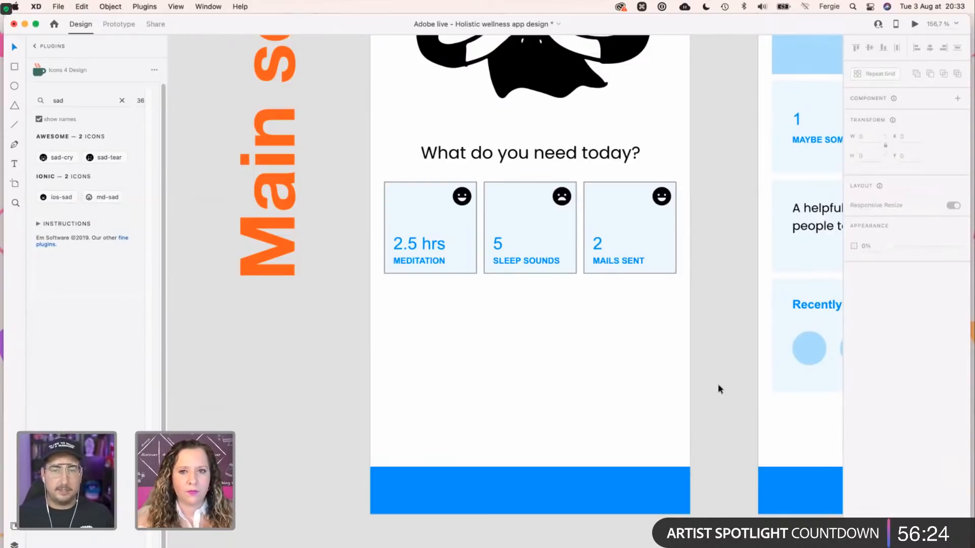
pyautogui.scroll(-5, 718, 383)
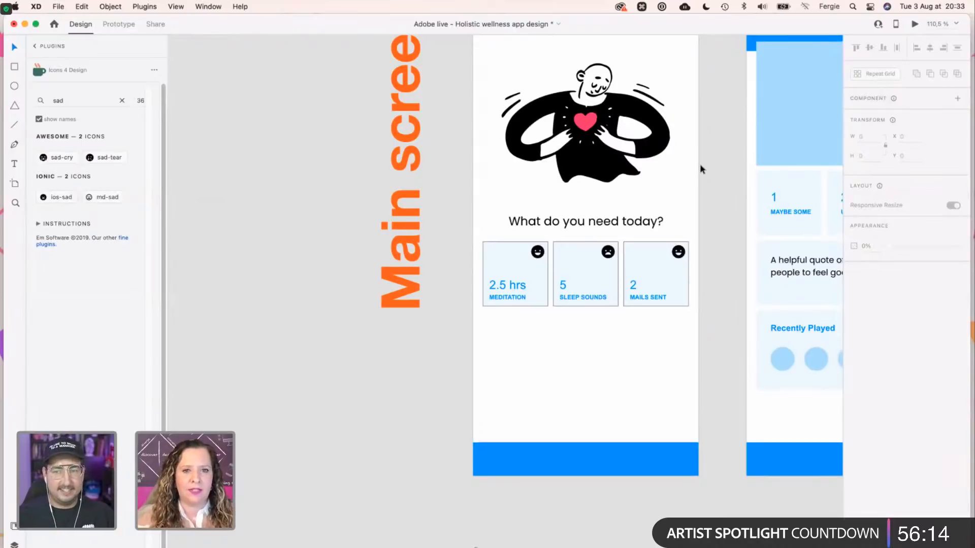
# Save the document and examine the Log In screen's Sign Up button styling in comparison with the Main screen.
pyautogui.press('super+s')
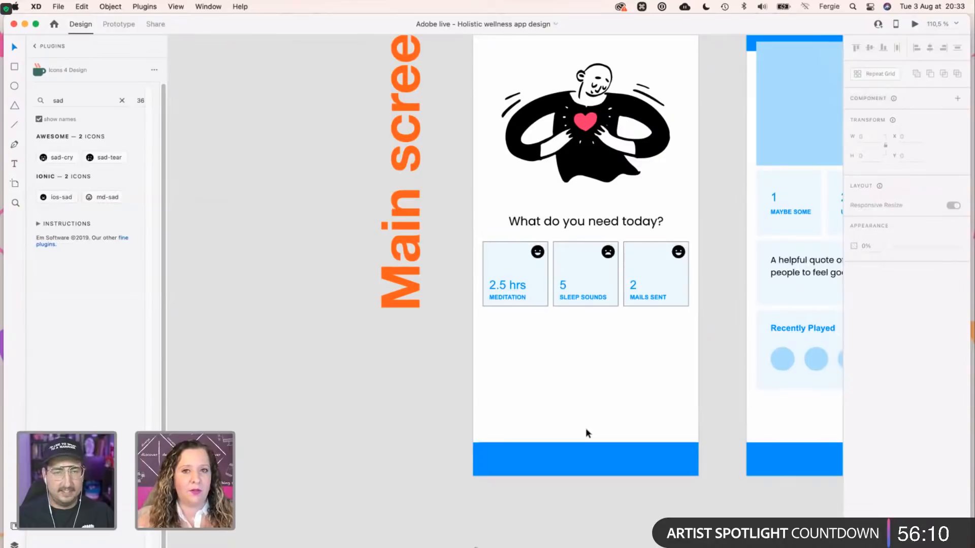
pyautogui.press('space')
pyautogui.moveTo(640, 361); pyautogui.dragTo(508, 434)
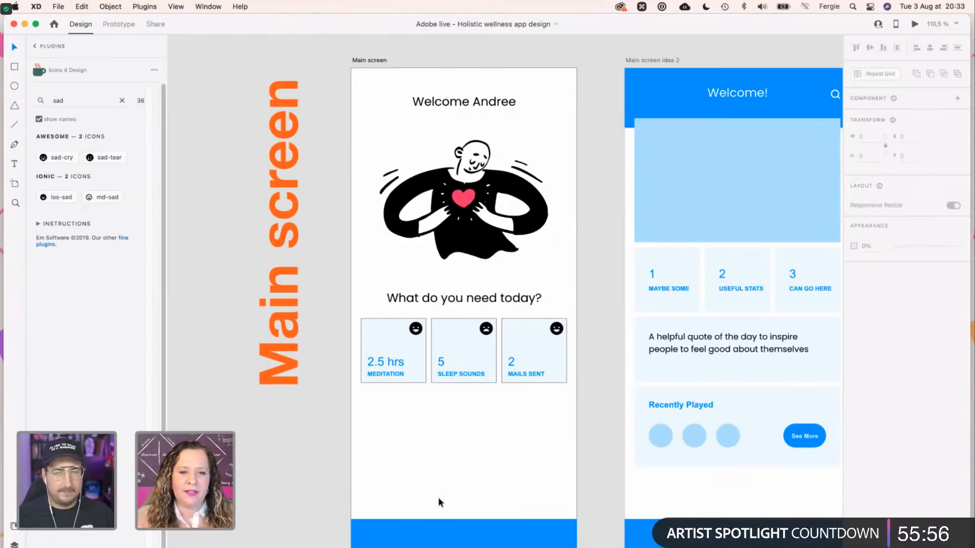
pyautogui.press('super+minus')
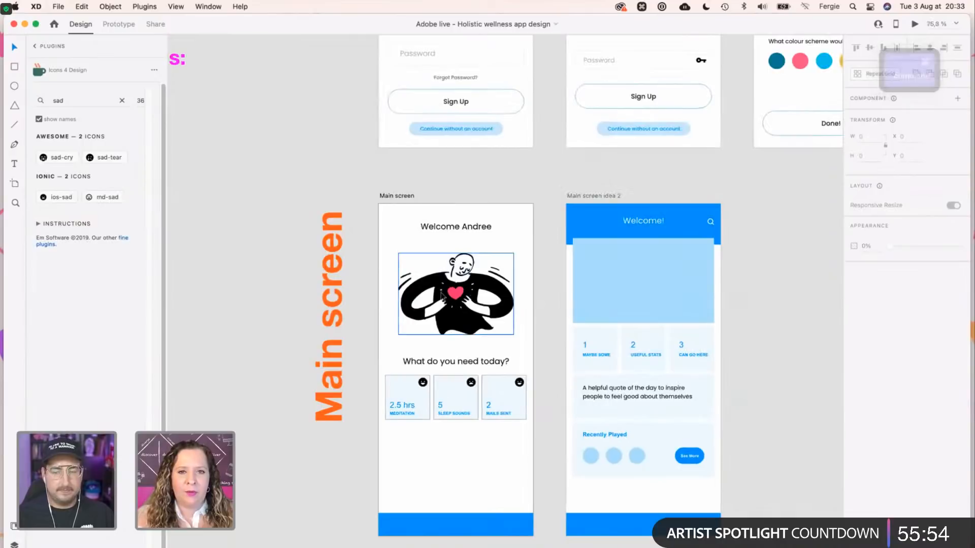
pyautogui.scroll(8, 440, 292)
pyautogui.keyDown('super'); pyautogui.scroll(5, 442, 303); pyautogui.keyUp('super')
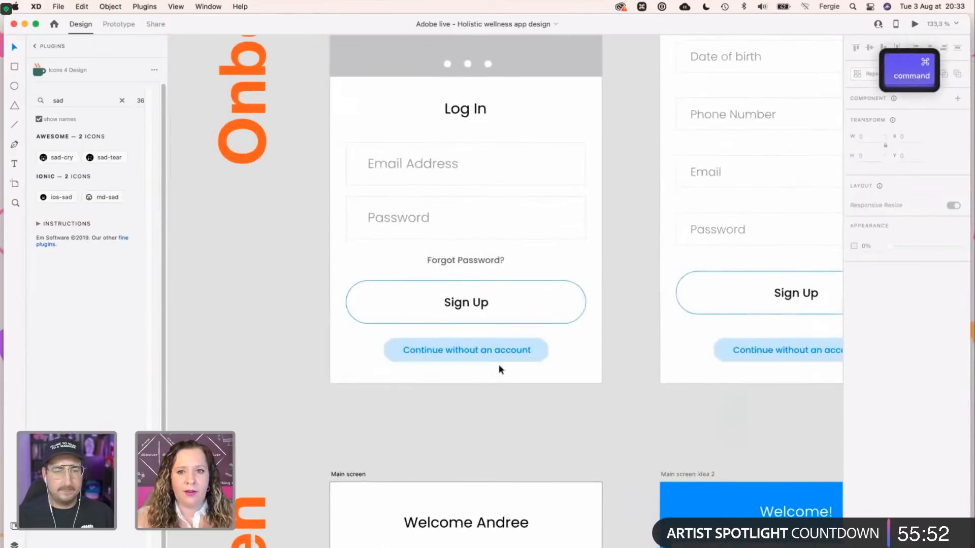
pyautogui.click(480, 306)
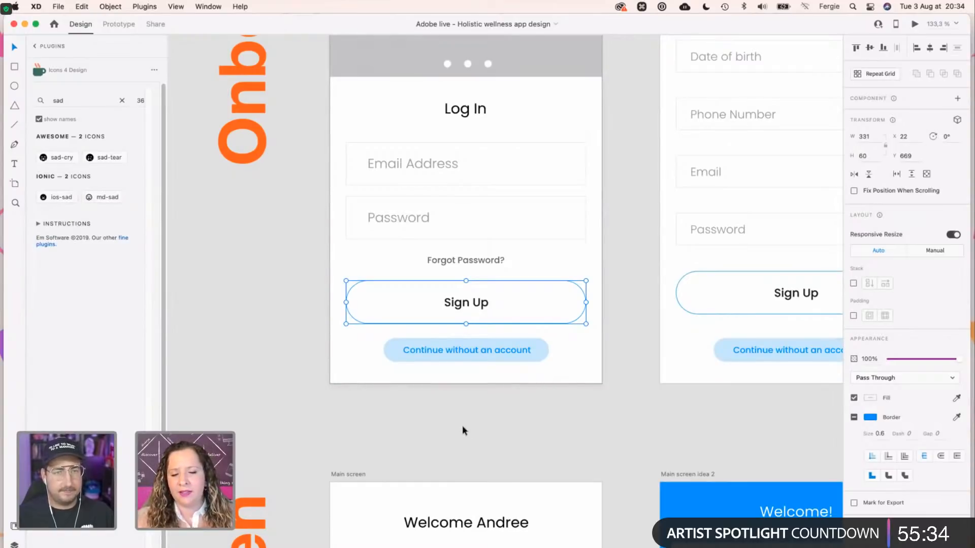
pyautogui.scroll(-10, 511, 442)
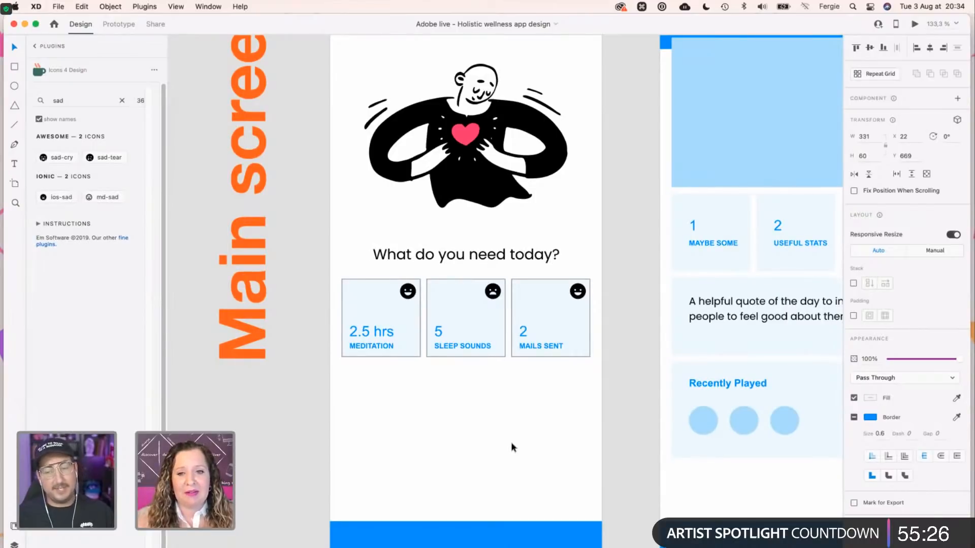
pyautogui.click(501, 404)
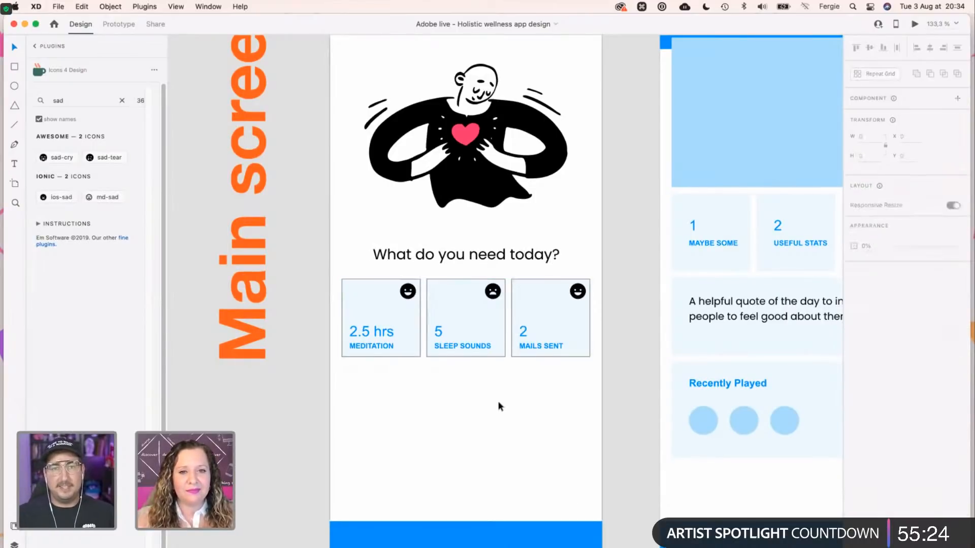
# Move the Main screen illustration slightly up and place the welcome heading above it at Y 39.
pyautogui.scroll(2, 499, 409)
pyautogui.scroll(2, 499, 409)
pyautogui.keyDown('shift'); pyautogui.click(485, 248); pyautogui.keyUp('shift')
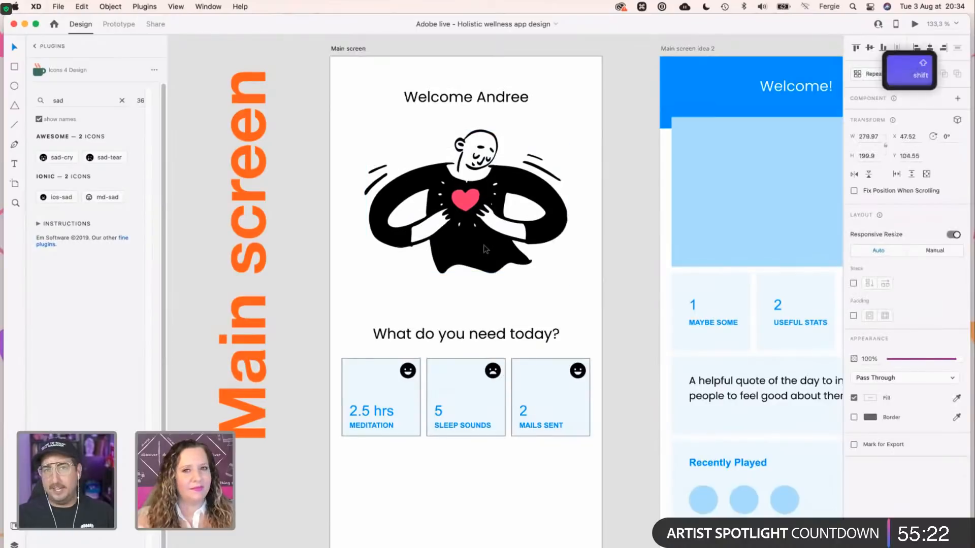
pyautogui.keyDown('shift'); pyautogui.click(487, 99); pyautogui.keyUp('shift')
pyautogui.click(487, 101)
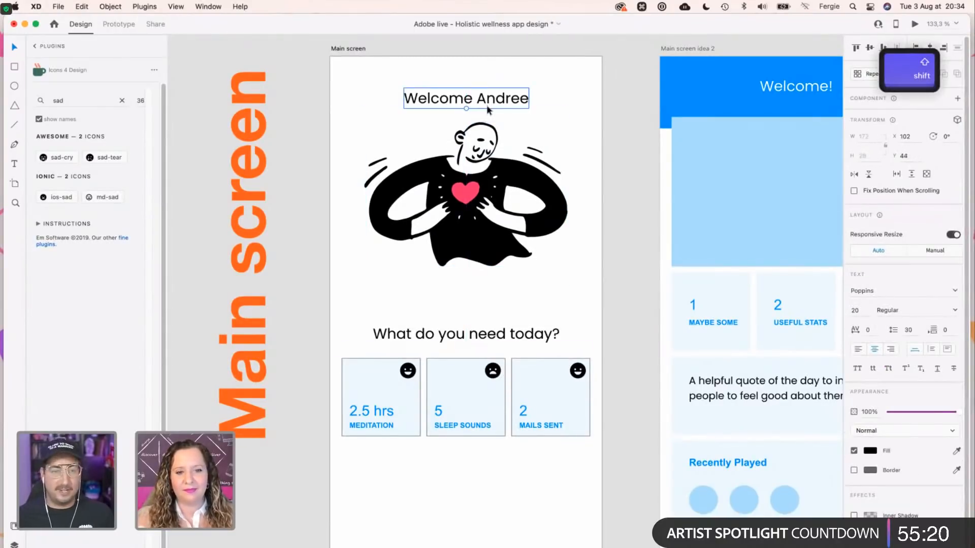
pyautogui.press('super+z')
pyautogui.press('super+z')
pyautogui.click(801, 92)
pyautogui.press('alt')
pyautogui.click(481, 98)
pyautogui.press('shift')
# Raise the "What do you need today?" heading to Y 333 and shift the three stat cards up closer to it.
pyautogui.click(486, 337)
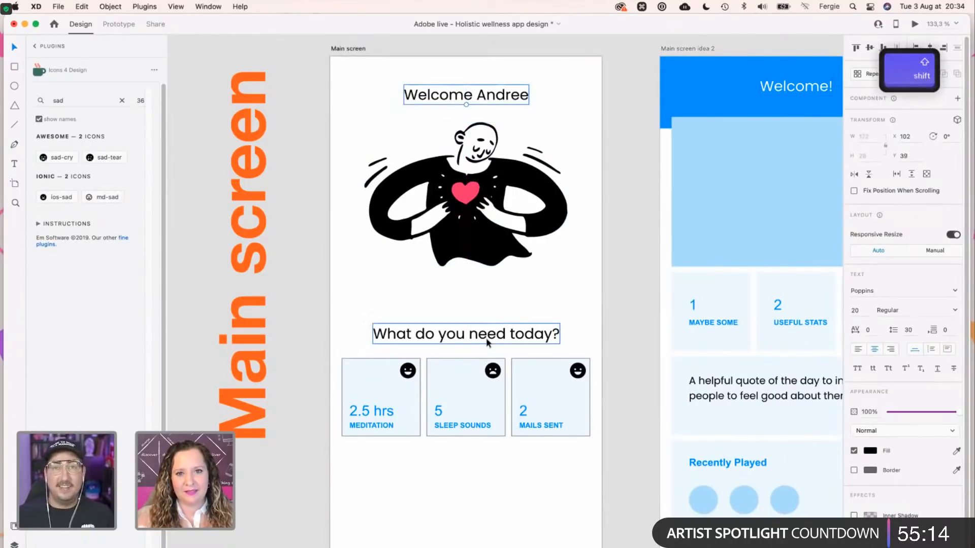
pyautogui.moveTo(486, 337); pyautogui.dragTo(487, 311)
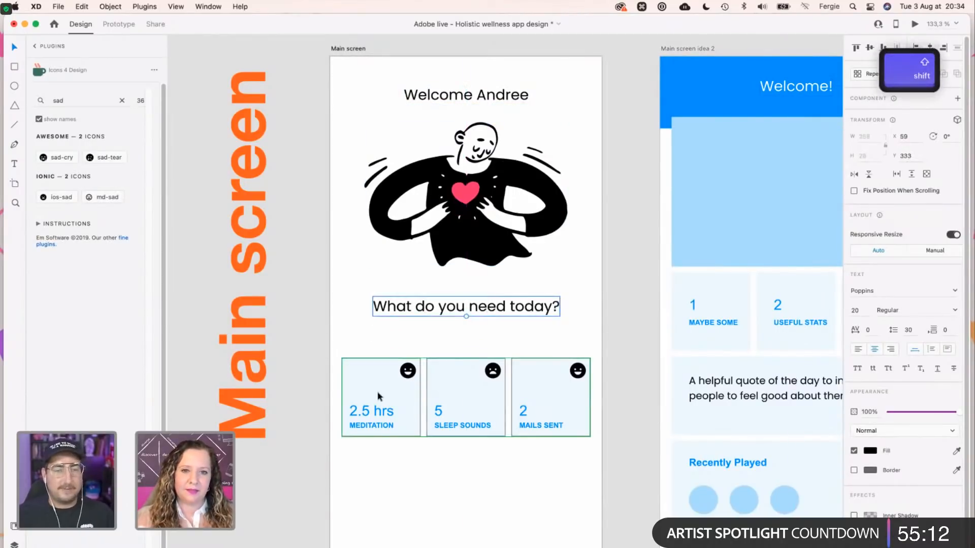
pyautogui.moveTo(376, 459); pyautogui.dragTo(601, 346)
pyautogui.press('shift')
pyautogui.moveTo(527, 395); pyautogui.dragTo(528, 373)
pyautogui.click(510, 488)
# Draw a rectangle about 153 by 196 below the Meditation card, aligned with its left edge.
pyautogui.scroll(-3, 510, 489)
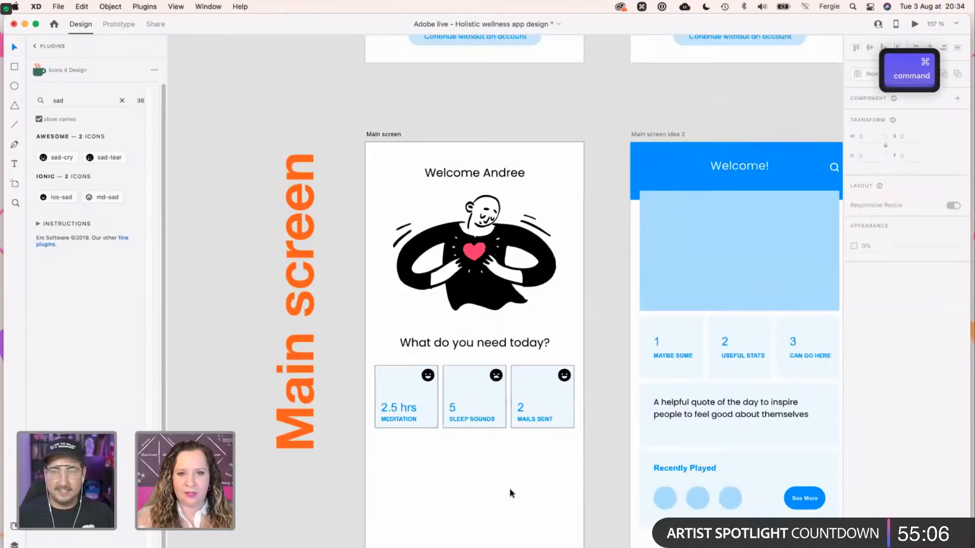
pyautogui.press('space')
pyautogui.moveTo(523, 372); pyautogui.dragTo(488, 407)
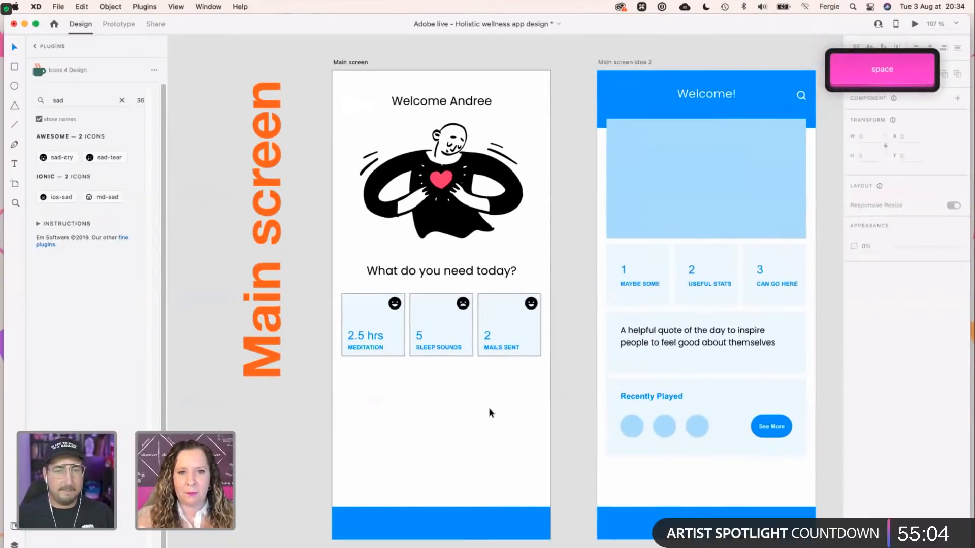
pyautogui.press('r')
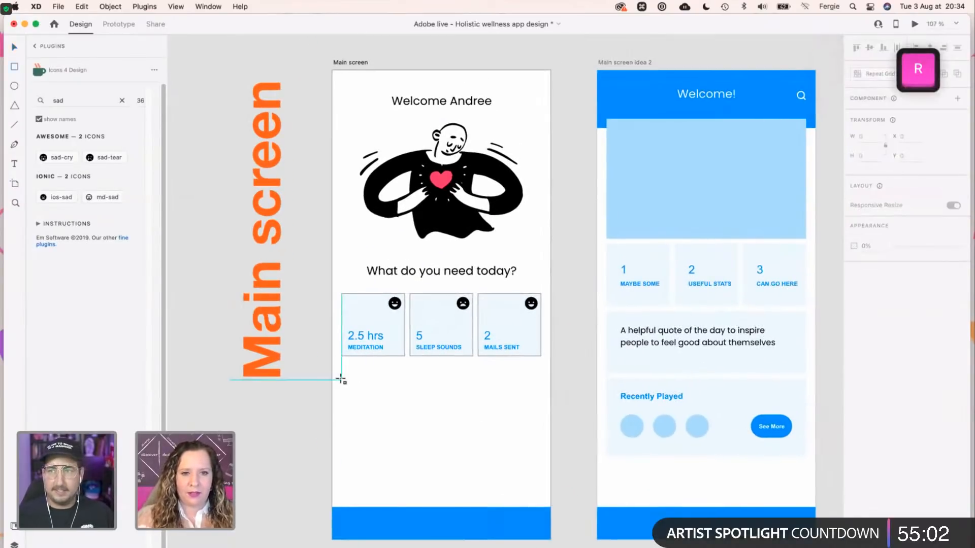
pyautogui.moveTo(341, 376)
pyautogui.mouseDown()
pyautogui.moveTo(390, 409)
pyautogui.moveTo(537, 470)
pyautogui.moveTo(549, 445)
pyautogui.mouseUp()
pyautogui.press('r')
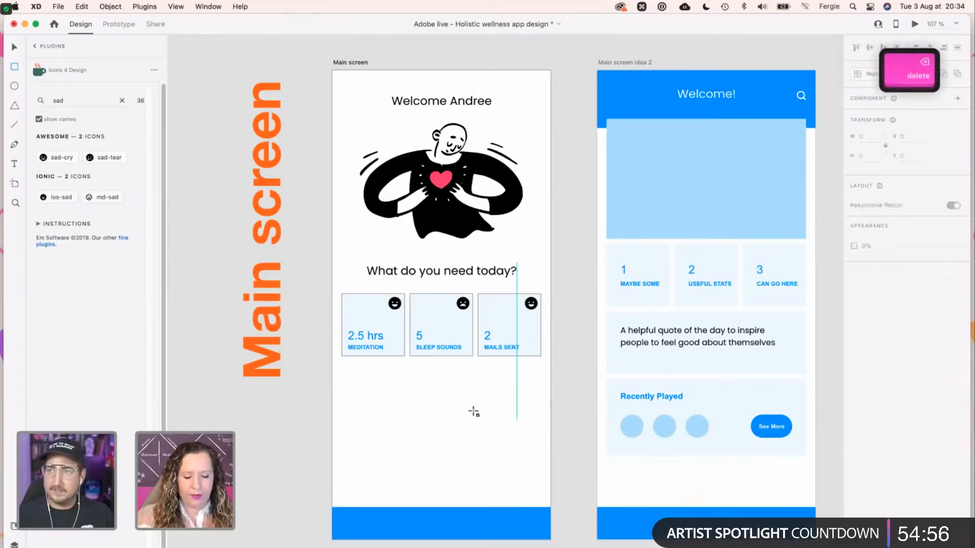
pyautogui.moveTo(343, 386); pyautogui.dragTo(431, 498)
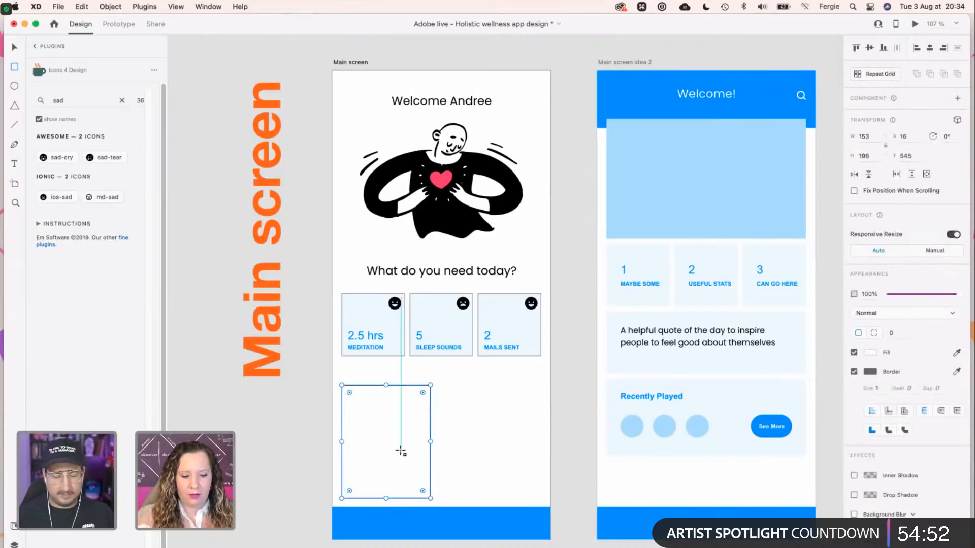
# Repeat the rectangle horizontally with Repeat Grid into a row of four cards and nudge the row slightly up.
pyautogui.press('v')
pyautogui.click(877, 73)
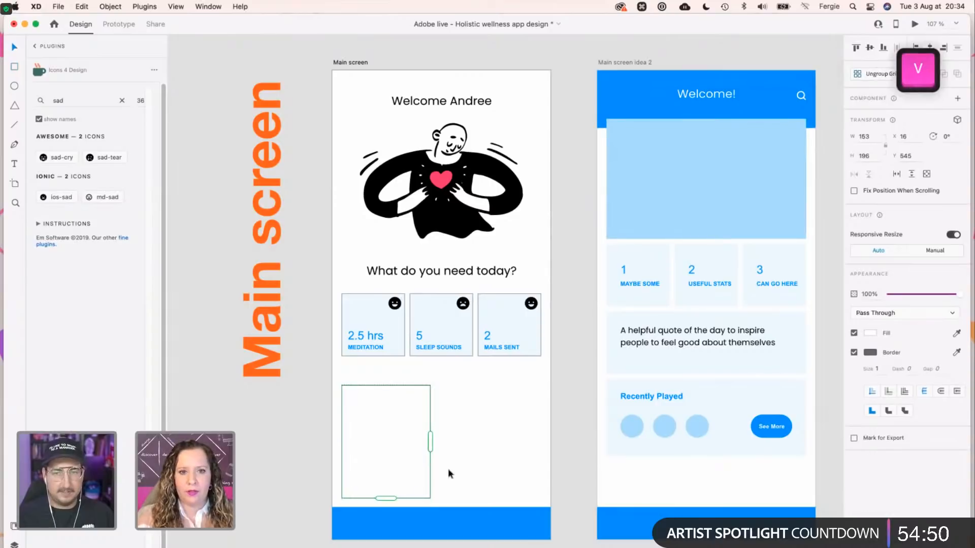
pyautogui.moveTo(431, 441); pyautogui.dragTo(699, 445)
pyautogui.moveTo(743, 448); pyautogui.dragTo(730, 449)
pyautogui.press('Escape')
pyautogui.click(359, 435)
pyautogui.scroll(5, 370, 431)
pyautogui.moveTo(387, 430)
pyautogui.mouseDown()
pyautogui.moveTo(388, 407)
pyautogui.moveTo(389, 421)
pyautogui.mouseUp()
# Duplicate the "What do you need today?" heading to just above the new card row and change its text to "Recommended for you".
pyautogui.click(463, 124)
pyautogui.moveTo(463, 124); pyautogui.dragTo(419, 316)
pyautogui.doubleClick(418, 315)
pyautogui.press('super+a')
pyautogui.write('Rec')
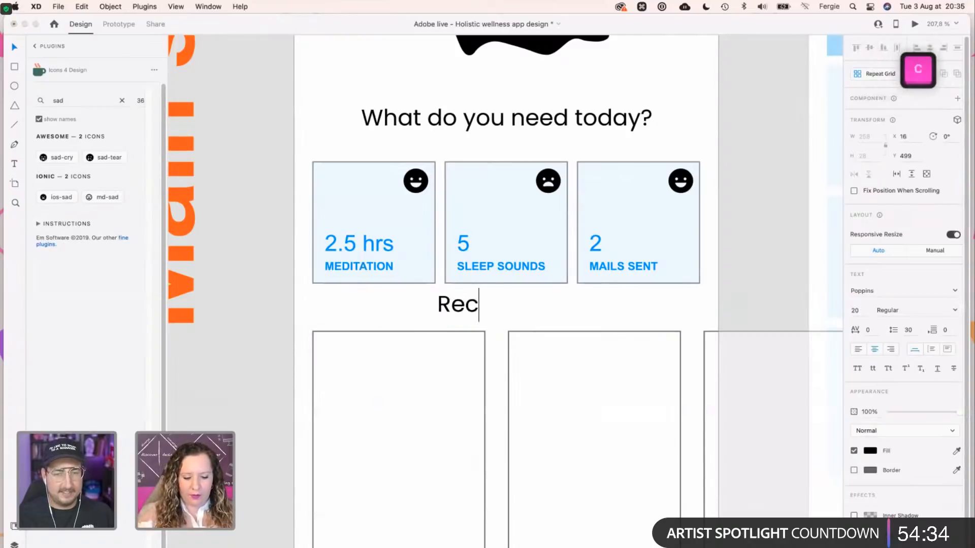
pyautogui.write('ommended for you')
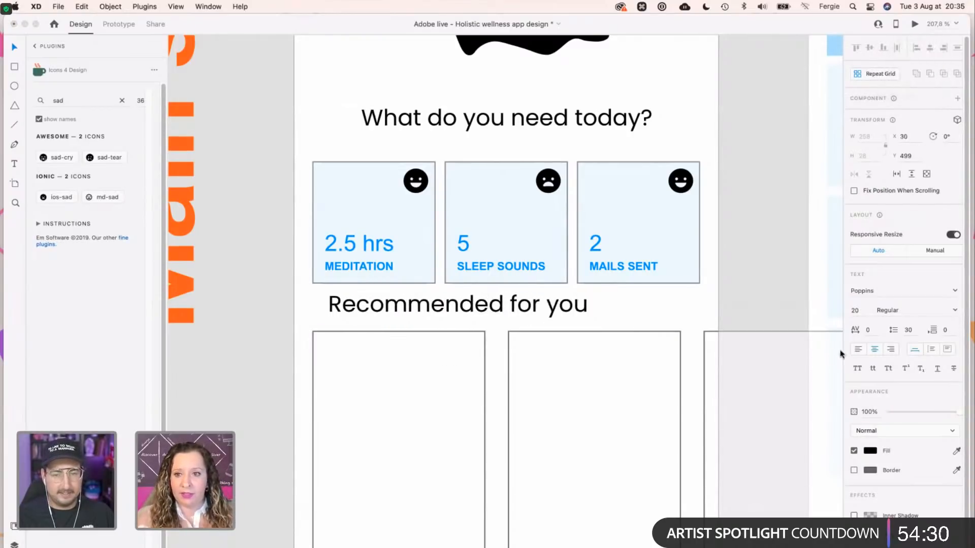
pyautogui.press('Escape')
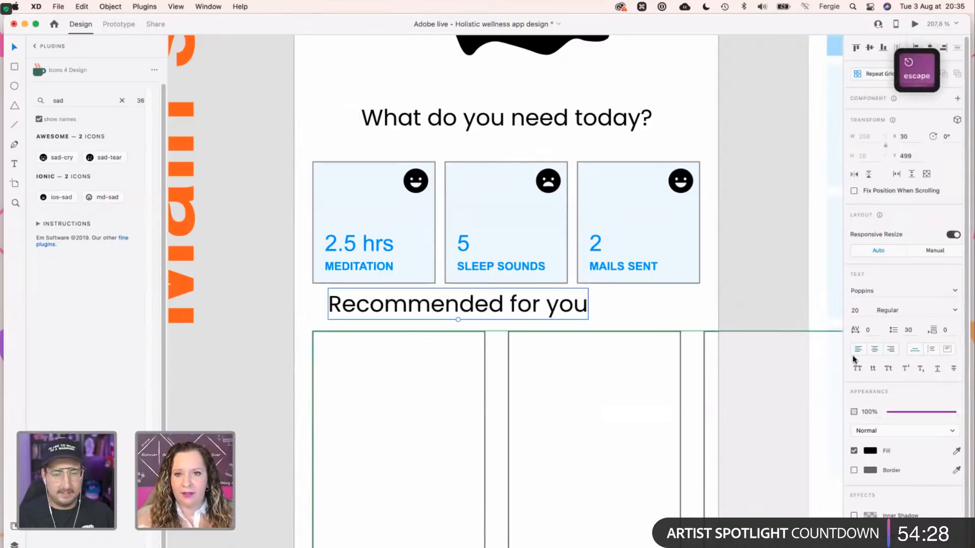
# Align "Recommended for you" with the cards' left edge at X 16, and lower it to Y 509 and the card row to Y 547.
pyautogui.moveTo(506, 307); pyautogui.dragTo(491, 307)
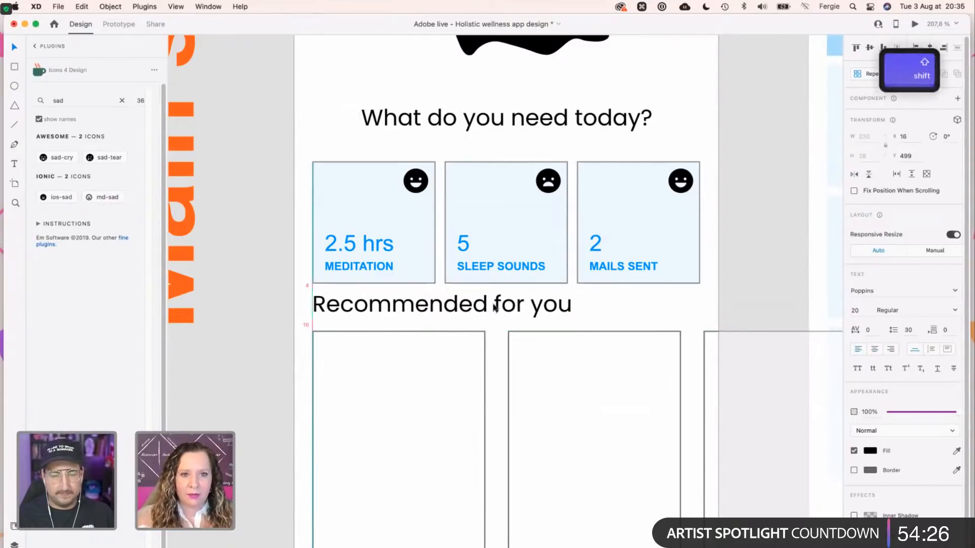
pyautogui.scroll(-5, 371, 328)
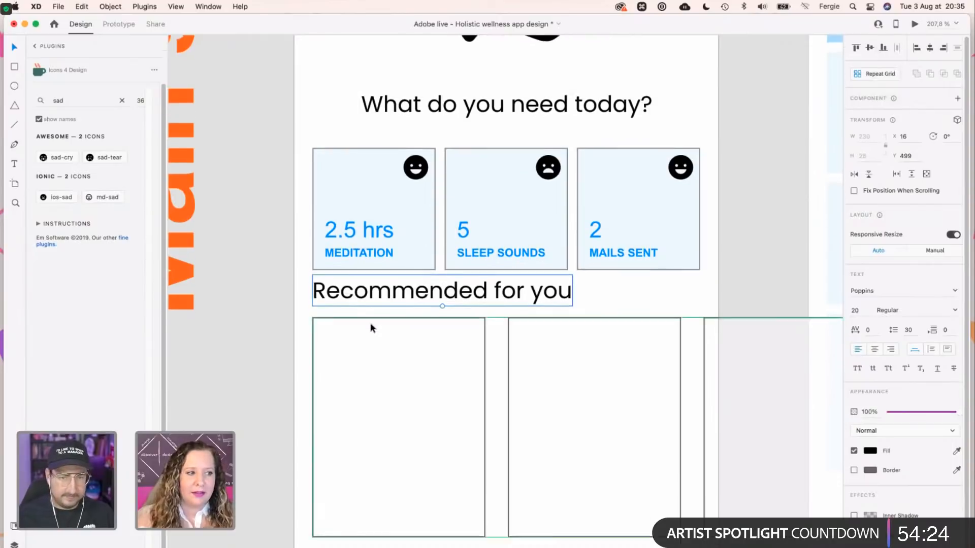
pyautogui.moveTo(387, 134); pyautogui.dragTo(385, 144)
pyautogui.moveTo(383, 191); pyautogui.dragTo(383, 197)
pyautogui.scroll(-5, 371, 243)
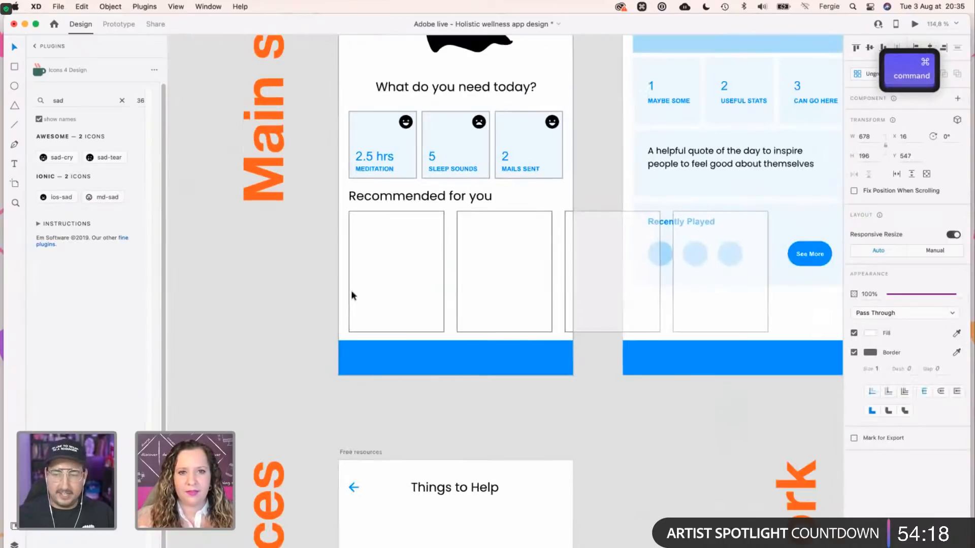
# Round all corners of the cards in the row below "Recommended for you".
pyautogui.scroll(5, 333, 286)
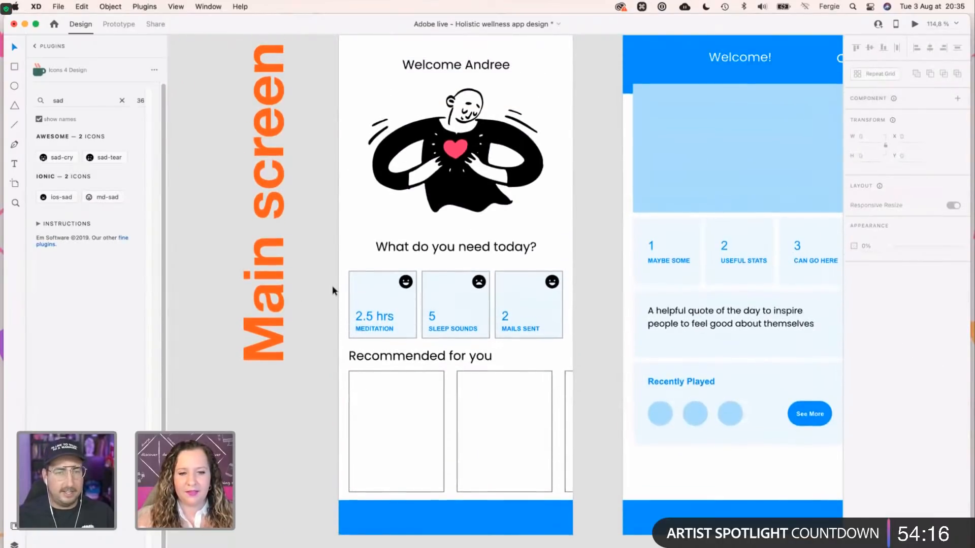
pyautogui.doubleClick(372, 393)
pyautogui.moveTo(358, 385); pyautogui.dragTo(362, 393)
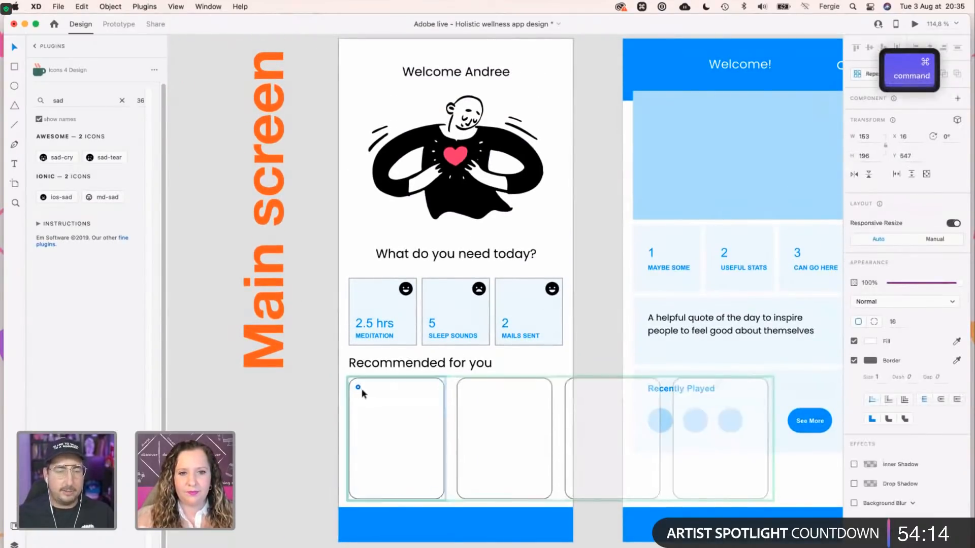
pyautogui.click(458, 423)
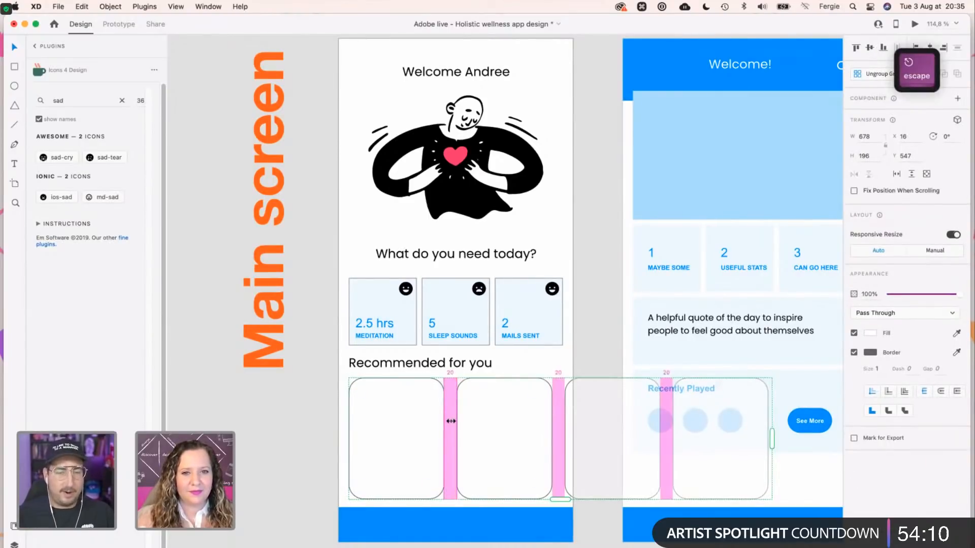
pyautogui.press('Escape')
pyautogui.click(289, 423)
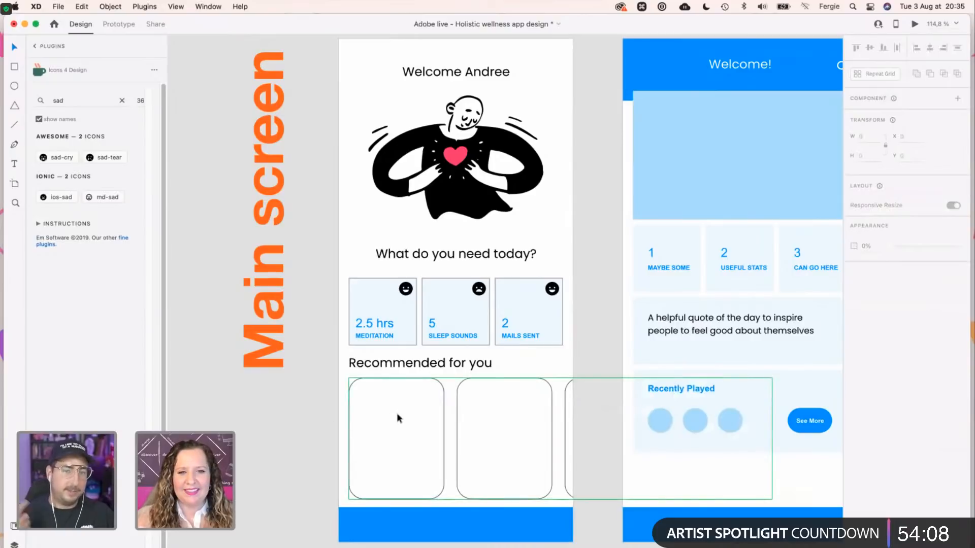
# Apply the document's "Paragraph text" character style to the "Recommended for you" heading.
pyautogui.scroll(2, 397, 418)
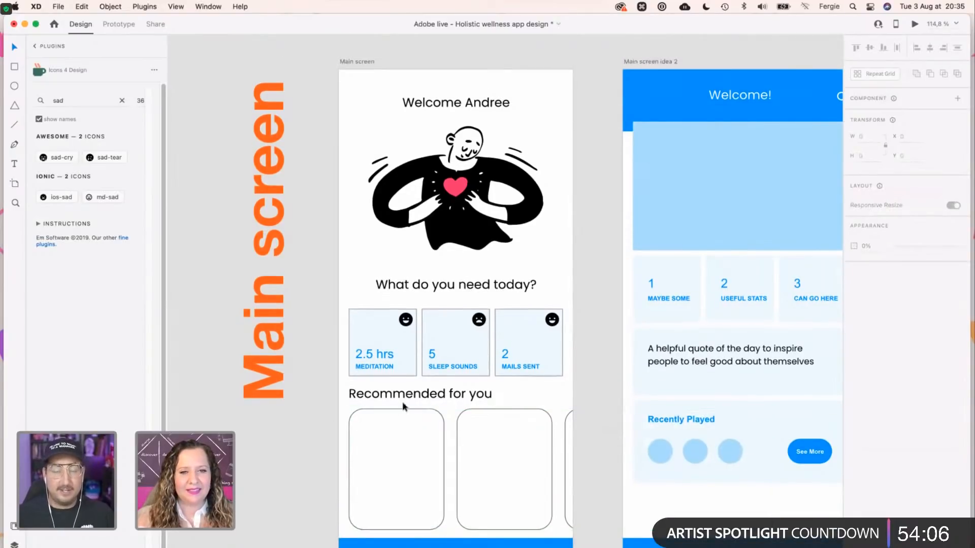
pyautogui.click(409, 396)
pyautogui.press('super+shift+y')
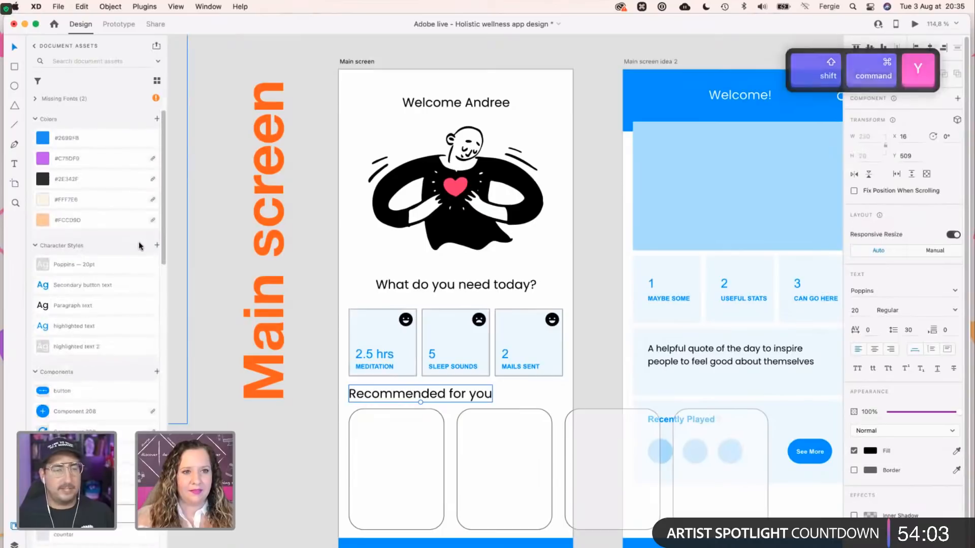
pyautogui.click(95, 307)
pyautogui.moveTo(366, 401); pyautogui.dragTo(366, 400)
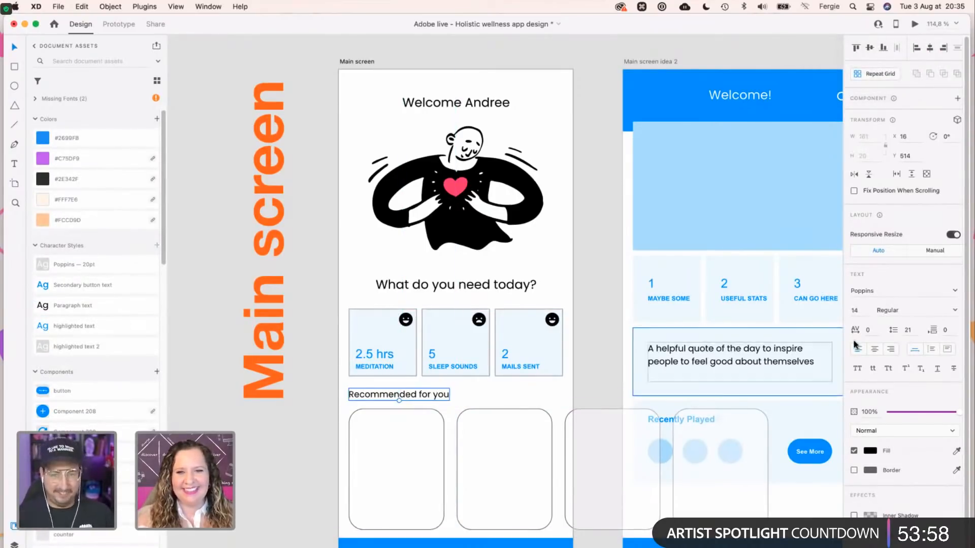
pyautogui.press('super+z')
pyautogui.click(322, 397)
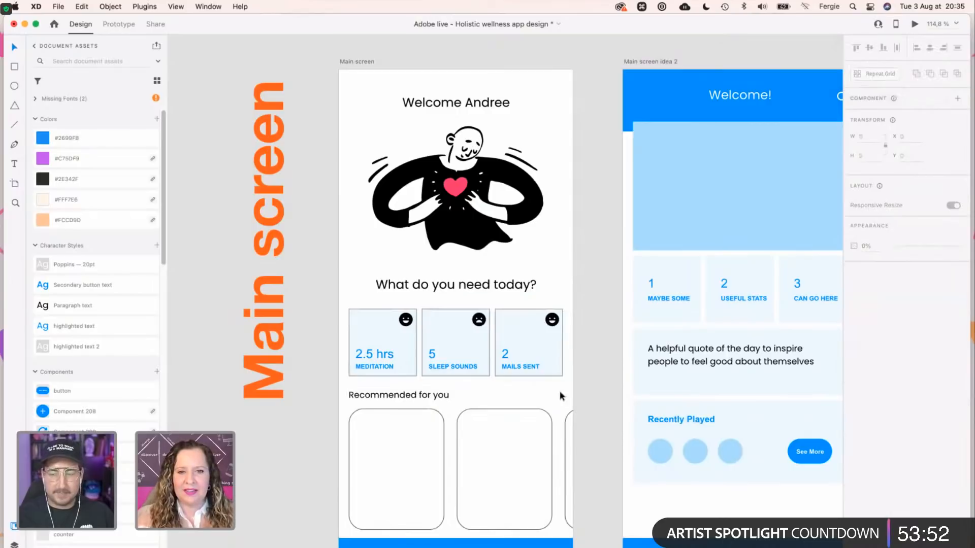
# Examine the recommended section, the document's available colors, character styles and components, and the Main screen's overall layout.
pyautogui.scroll(-3, 381, 478)
pyautogui.scroll(5, 442, 486)
pyautogui.scroll(1, 443, 486)
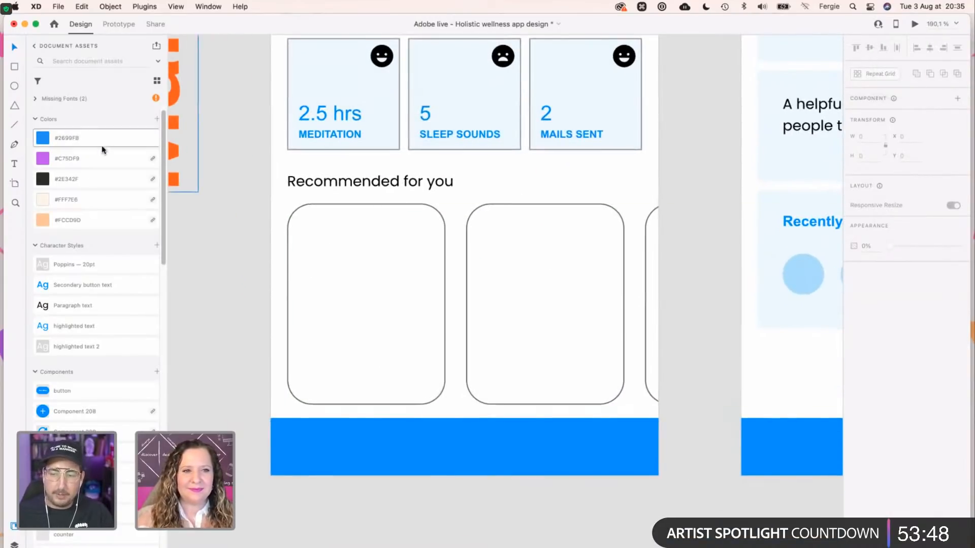
pyautogui.scroll(-1, 89, 310)
pyautogui.scroll(-4, 88, 310)
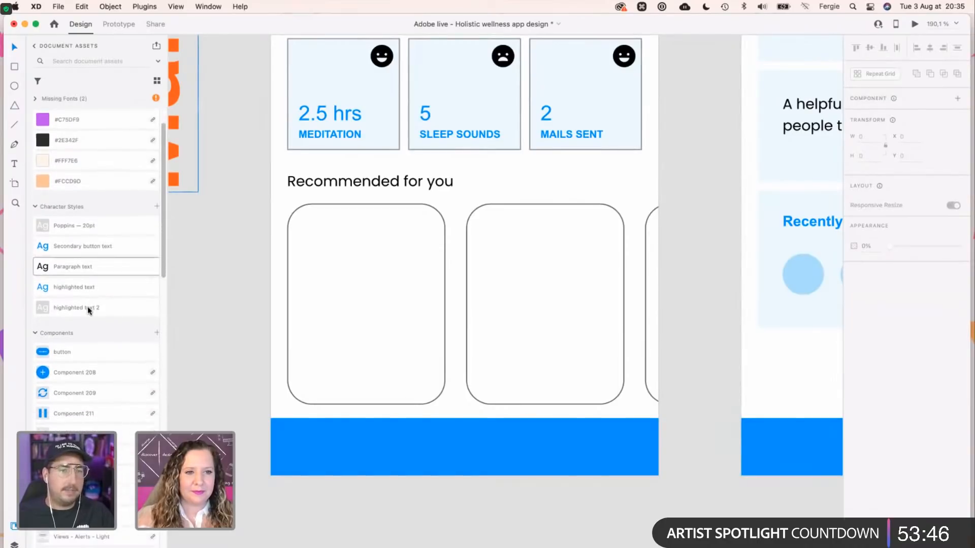
pyautogui.scroll(-1, 87, 311)
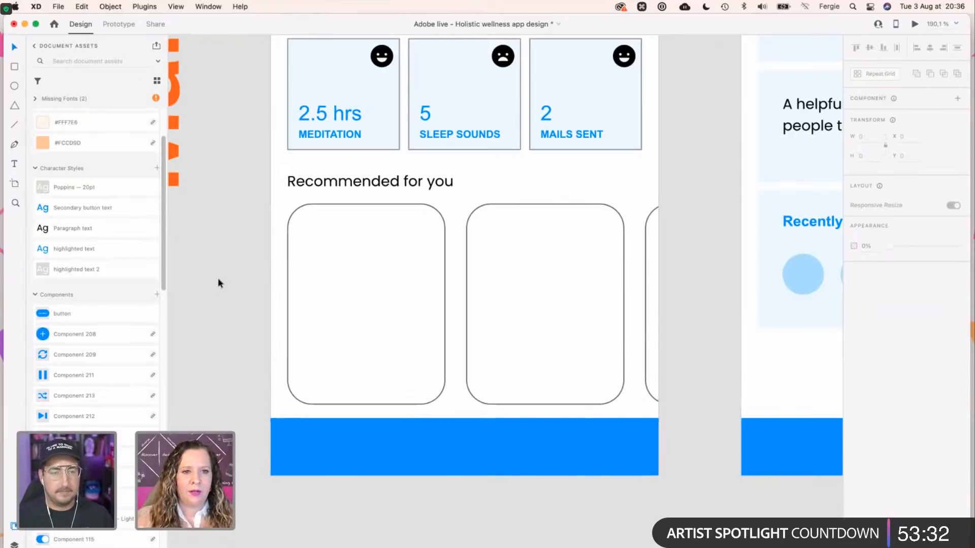
pyautogui.hscroll(-5, 359, 353)
pyautogui.scroll(2, 359, 352)
pyautogui.scroll(-10, 358, 361)
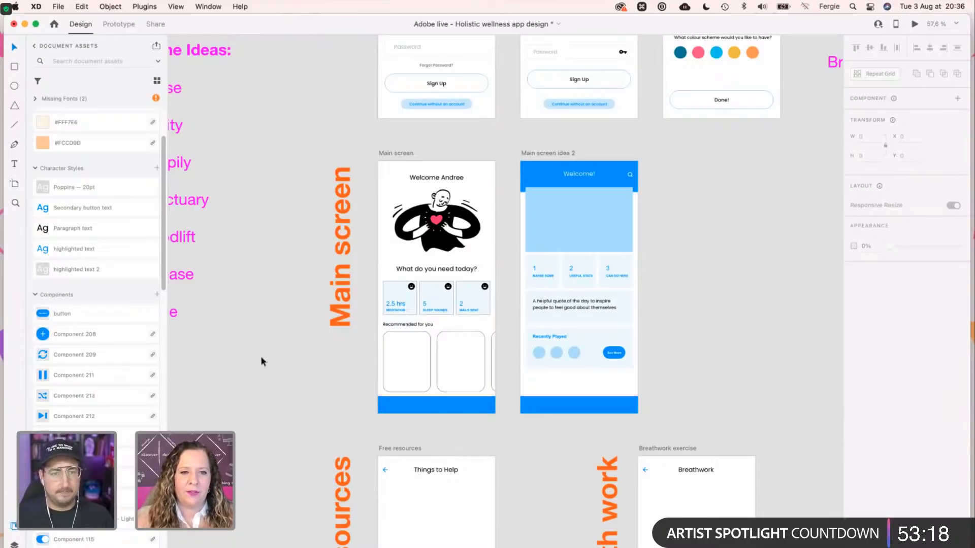
# Open the main version of the blue plus component, Component 208, in its source document.
pyautogui.scroll(3, 442, 376)
pyautogui.scroll(5, 442, 373)
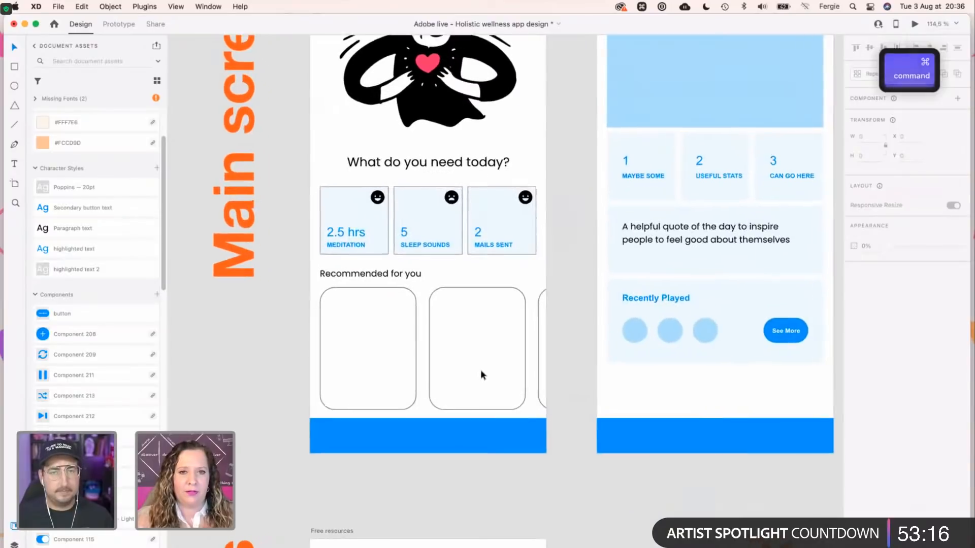
pyautogui.scroll(2, 81, 305)
pyautogui.scroll(-3, 82, 355)
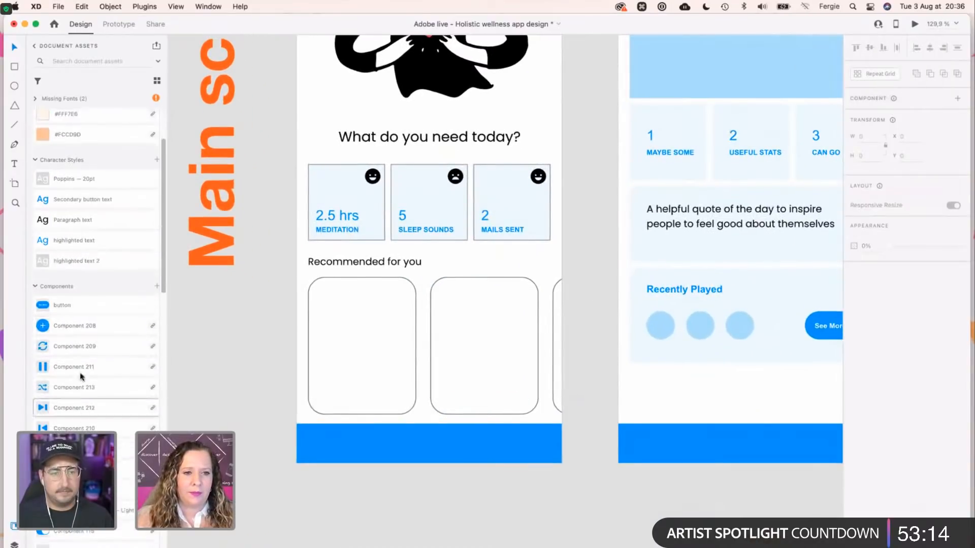
pyautogui.rightClick(79, 331)
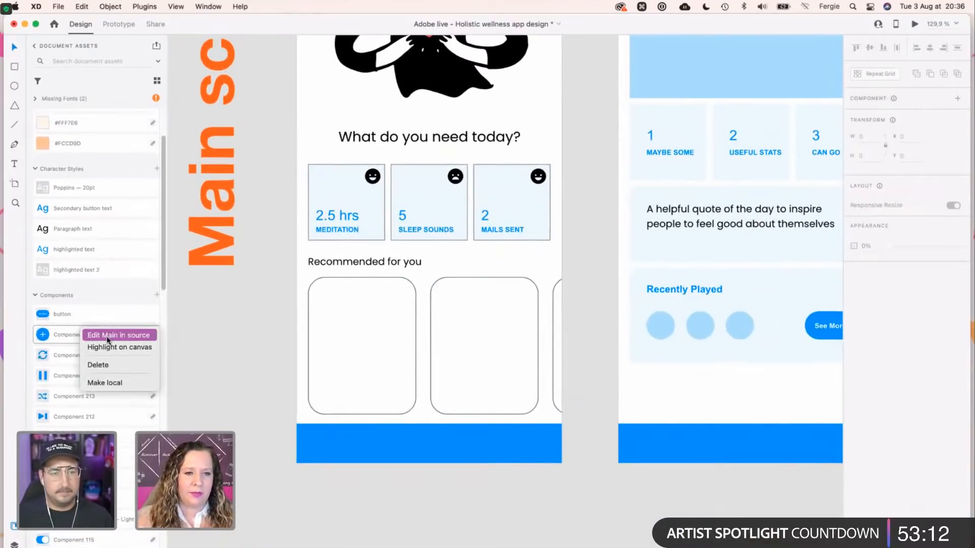
pyautogui.click(130, 336)
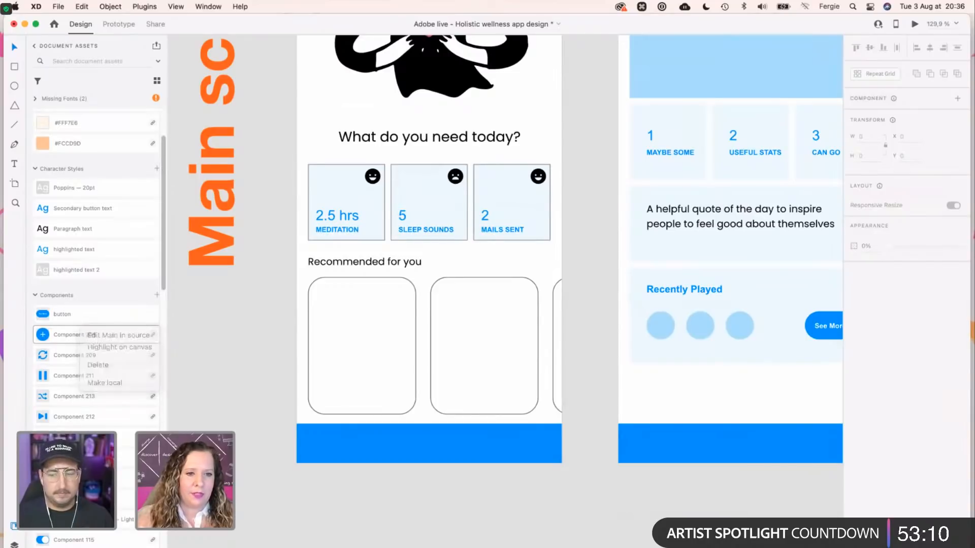
# Look through the document's remaining components and switch to the "Wires - Mobile" document.
pyautogui.scroll(-5, 97, 305)
pyautogui.scroll(5, 80, 203)
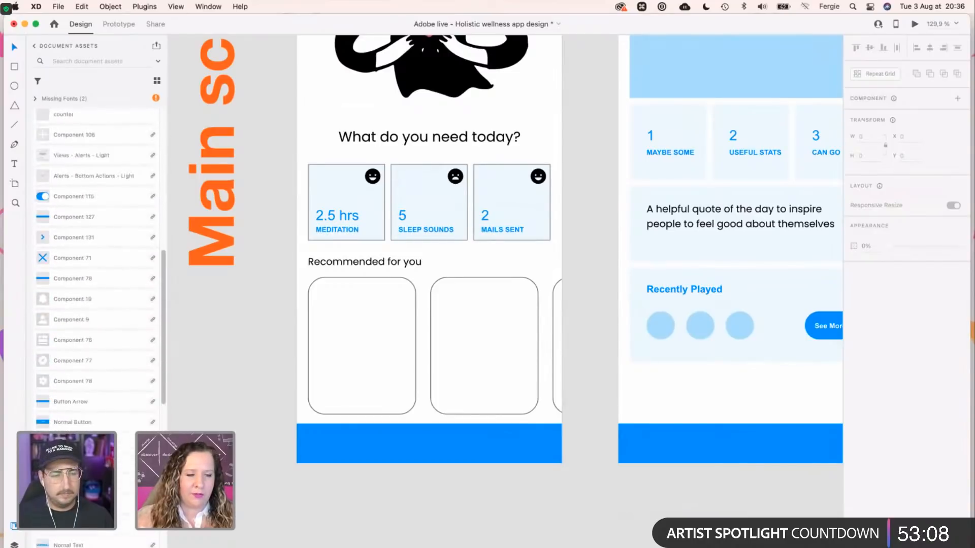
pyautogui.scroll(-10, 81, 203)
pyautogui.scroll(10, 116, 427)
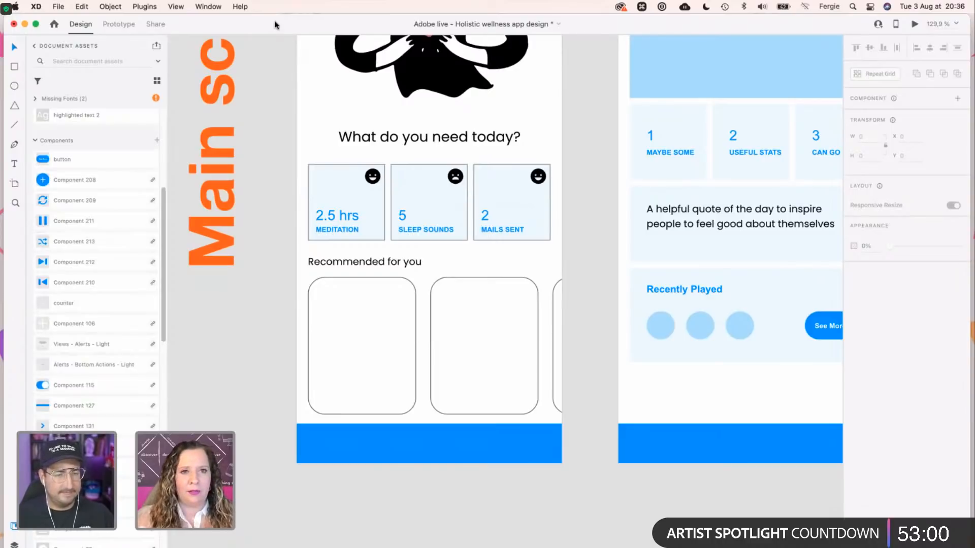
pyautogui.click(208, 6)
pyautogui.click(238, 186)
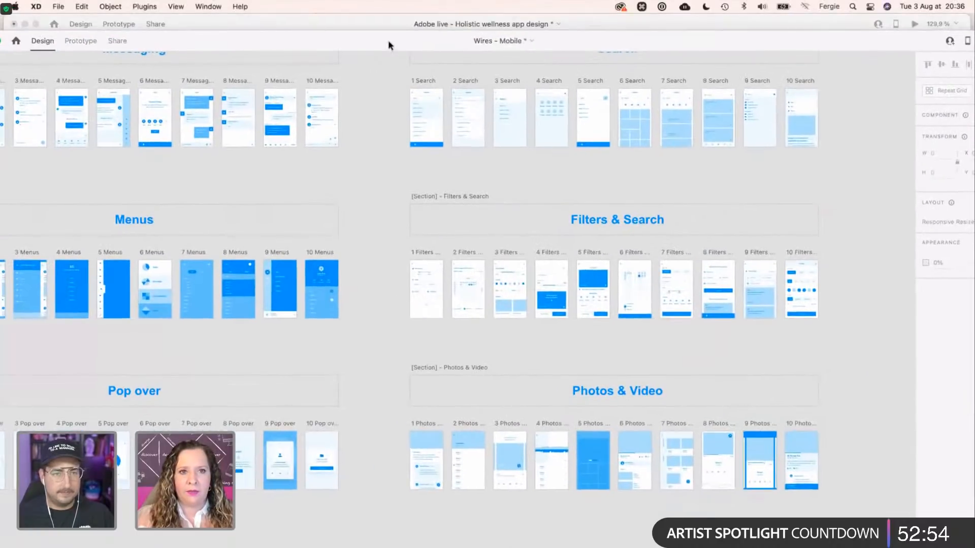
# Survey the wireframe kit's screen categories and view the UI kits offered for download, including Wireframes.
pyautogui.scroll(-6, 437, 213)
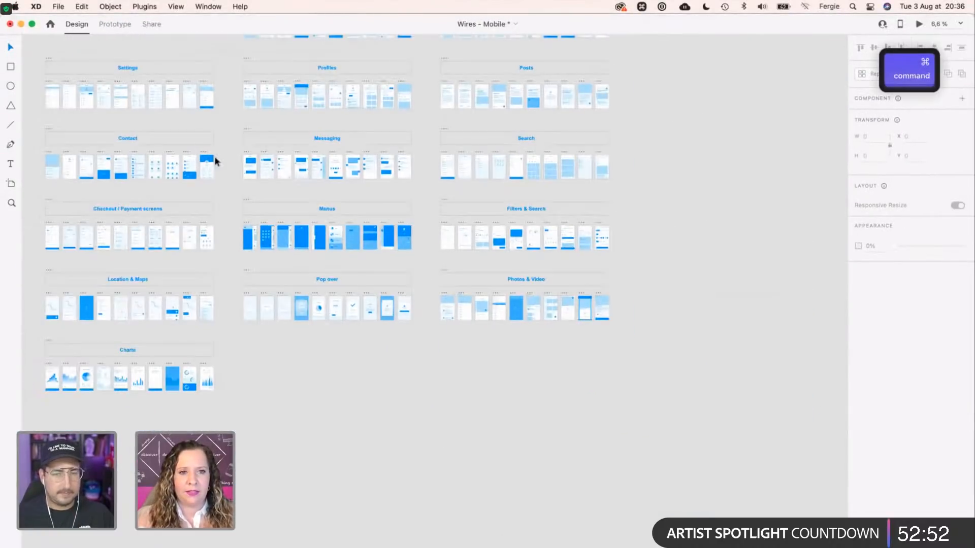
pyautogui.press('space')
pyautogui.moveTo(294, 277); pyautogui.dragTo(410, 471)
pyautogui.scroll(-2, 311, 216)
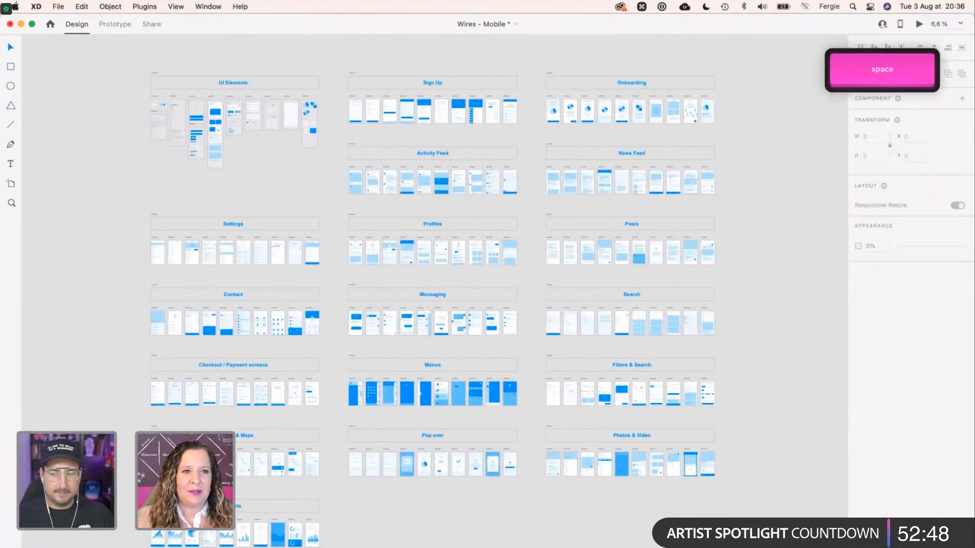
pyautogui.click(59, 6)
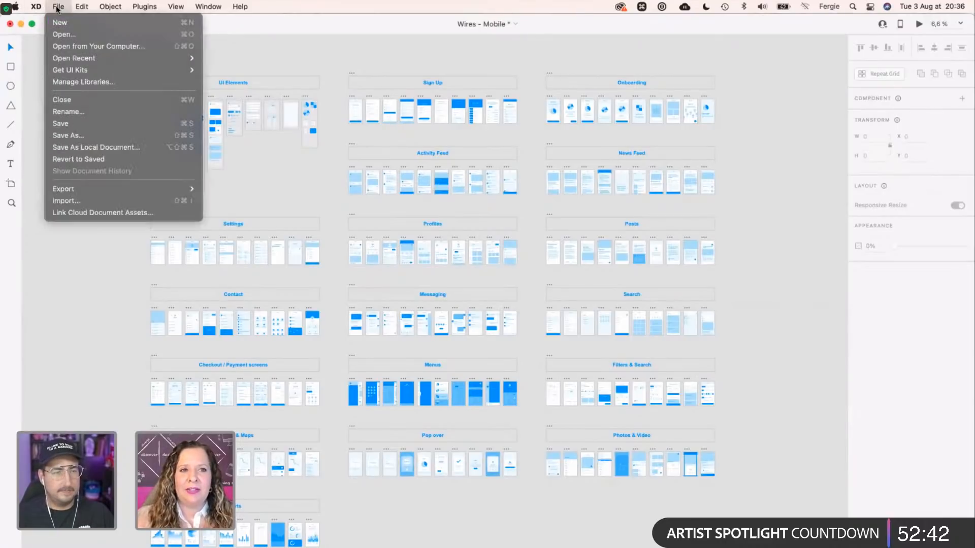
pyautogui.moveTo(96, 60)
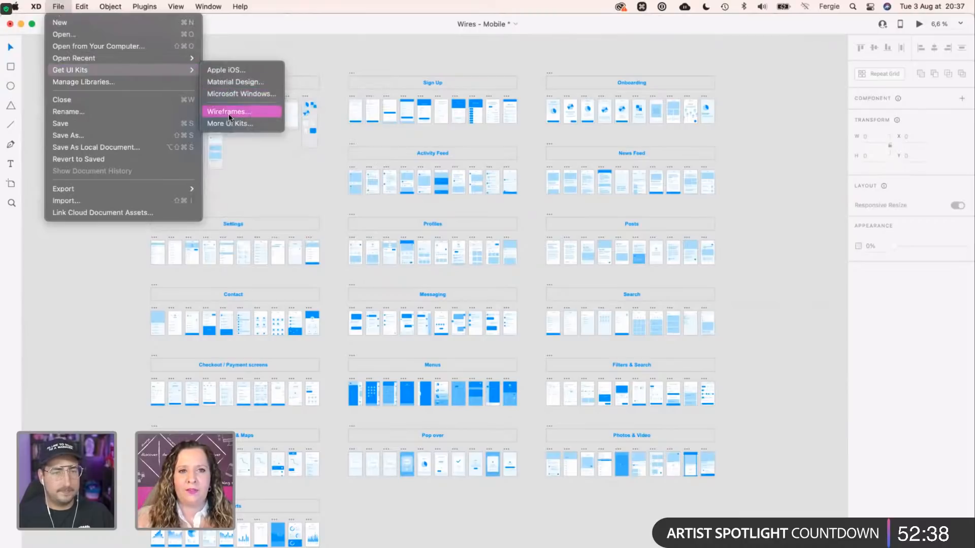
pyautogui.click(287, 181)
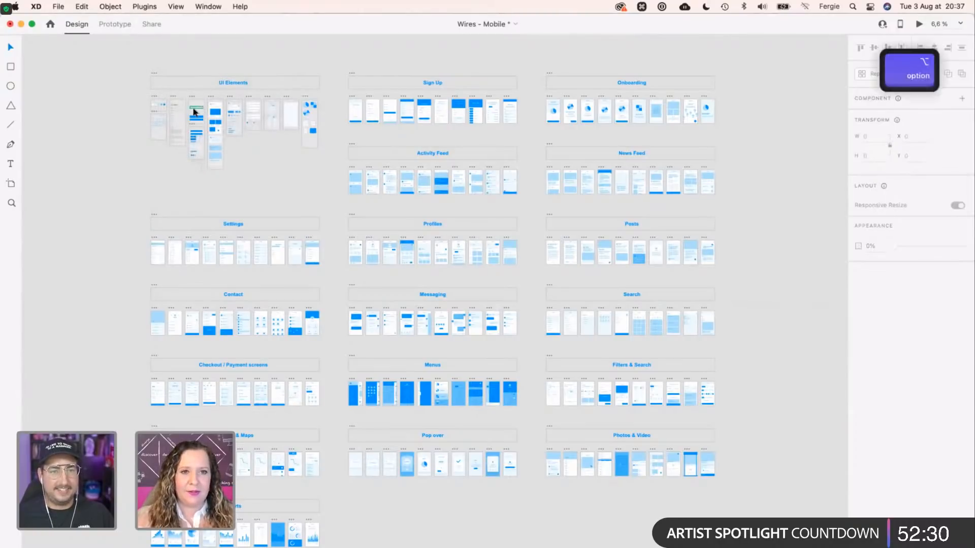
# Examine the kit's UI Elements artboards and return to the "Holistic wellness app design" document.
pyautogui.scroll(5, 157, 114)
pyautogui.scroll(6, 157, 114)
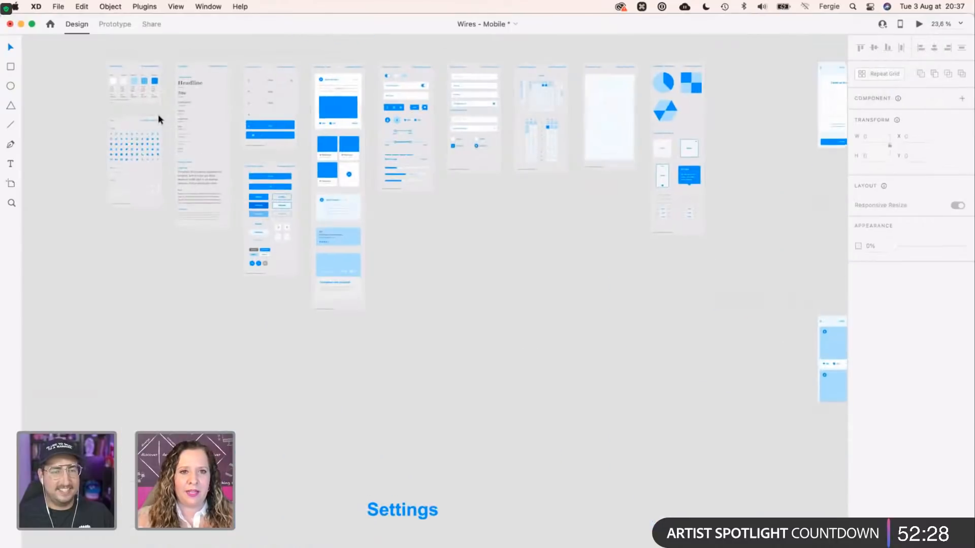
pyautogui.scroll(4, 157, 114)
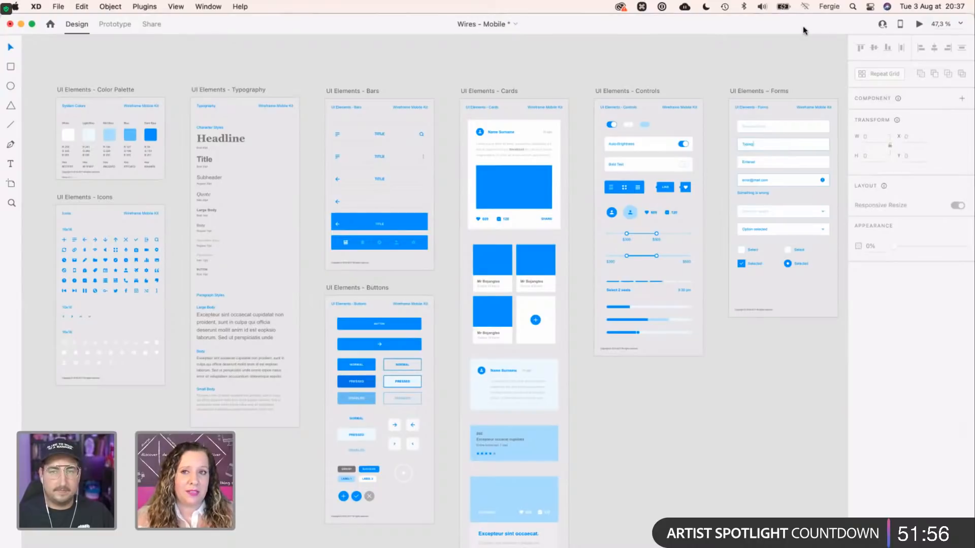
pyautogui.moveTo(971, 19); pyautogui.dragTo(872, 25)
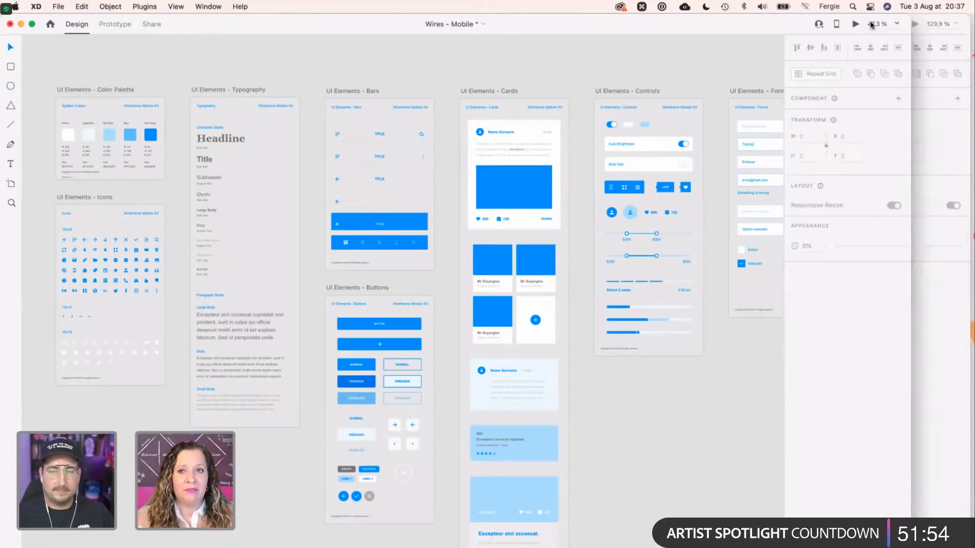
pyautogui.press('super+grave')
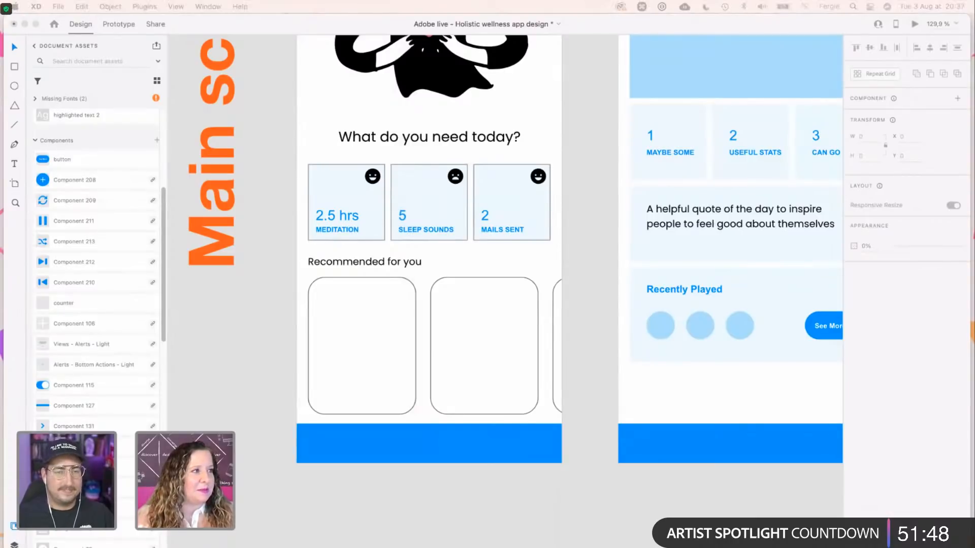
# Examine the Main screen's stat cards and recommended row alongside the layout of "Main screen idea 2".
pyautogui.scroll(-1, 240, 299)
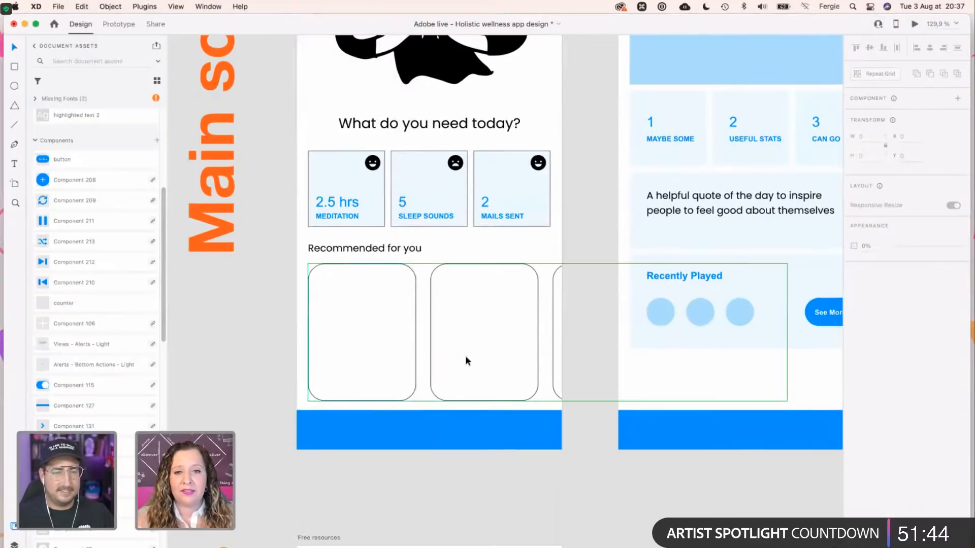
pyautogui.click(557, 330)
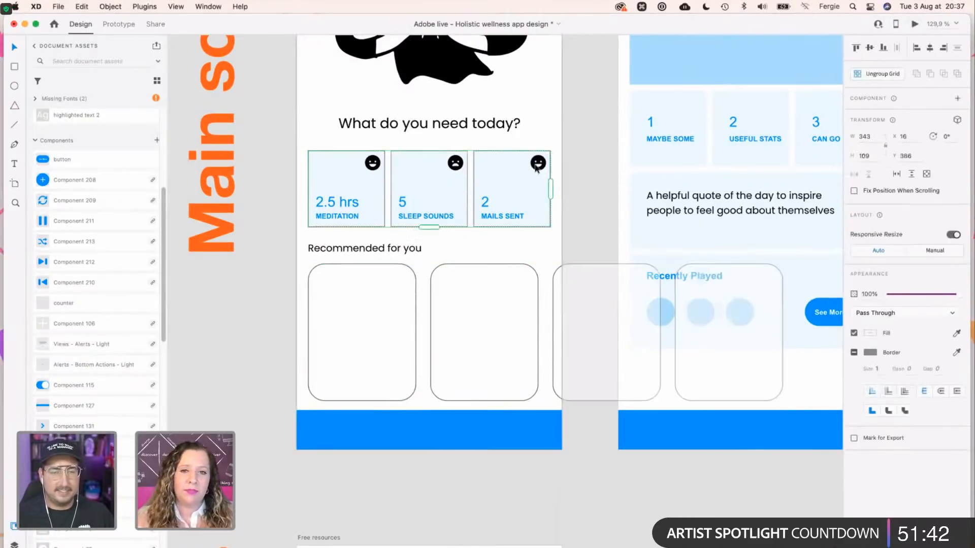
pyautogui.click(595, 388)
pyautogui.keyDown('super'); pyautogui.scroll(-3, 593, 382); pyautogui.keyUp('super')
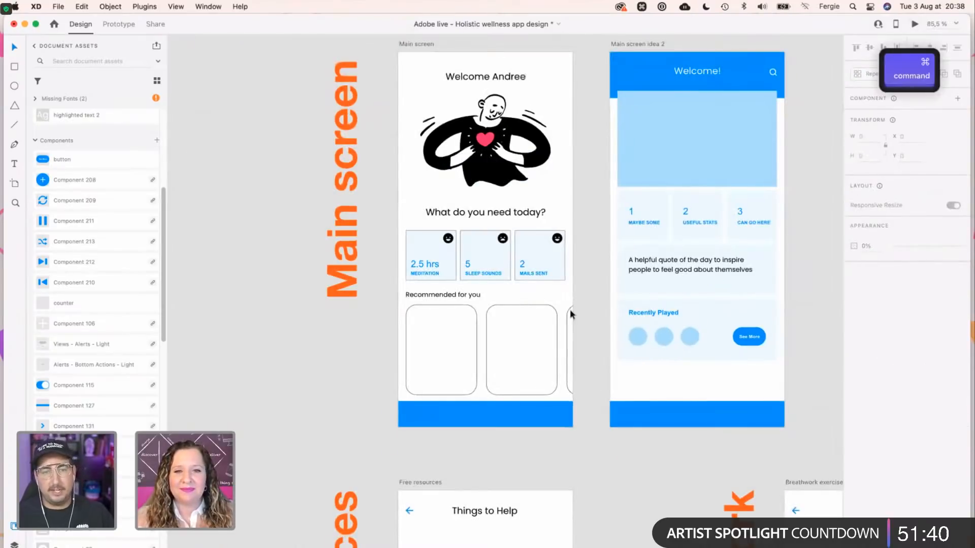
pyautogui.press('space')
pyautogui.moveTo(598, 322); pyautogui.dragTo(440, 333)
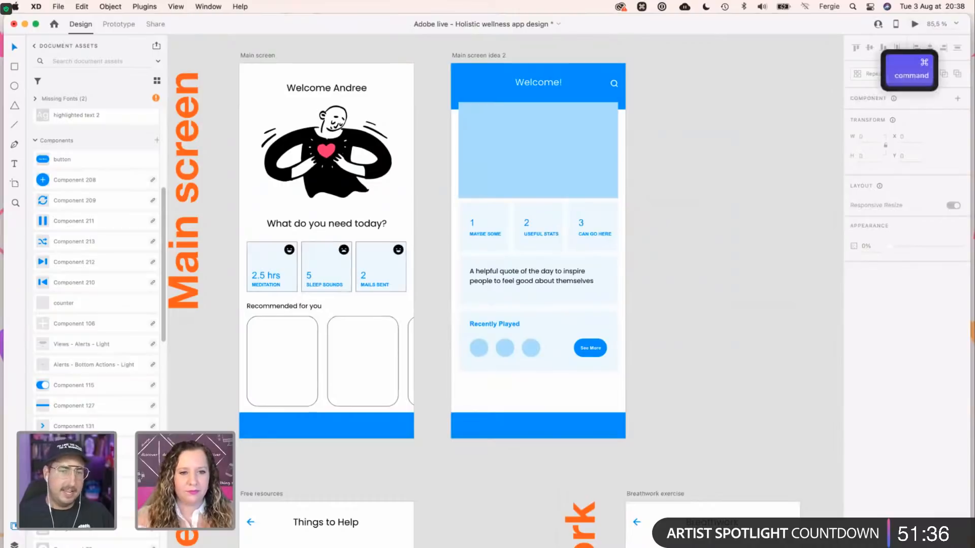
pyautogui.keyDown('super'); pyautogui.scroll(3, 222, 443); pyautogui.keyUp('super')
pyautogui.keyDown('super'); pyautogui.scroll(2, 203, 407); pyautogui.keyUp('super')
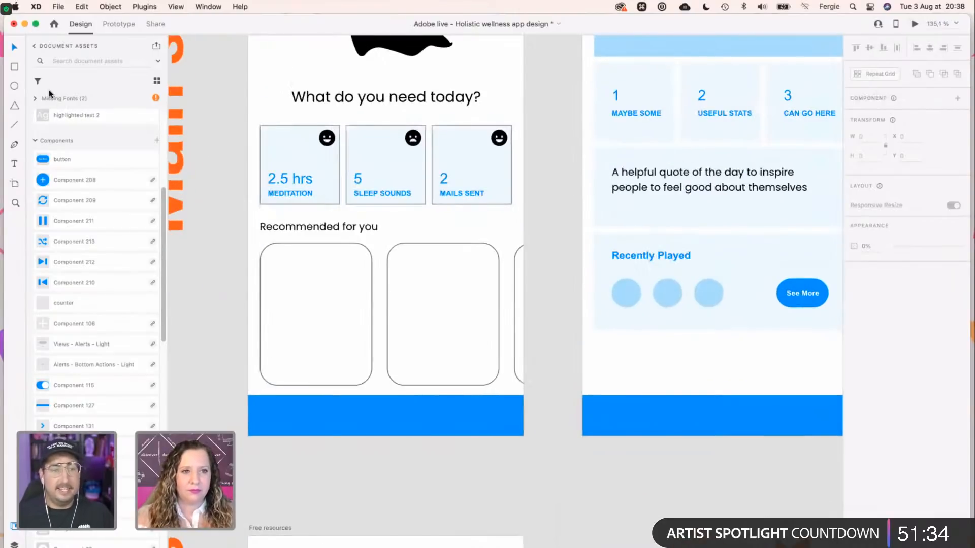
# Search the Icons 4 Design plugin for "breath" and for "wind".
pyautogui.press('super+shift+i')
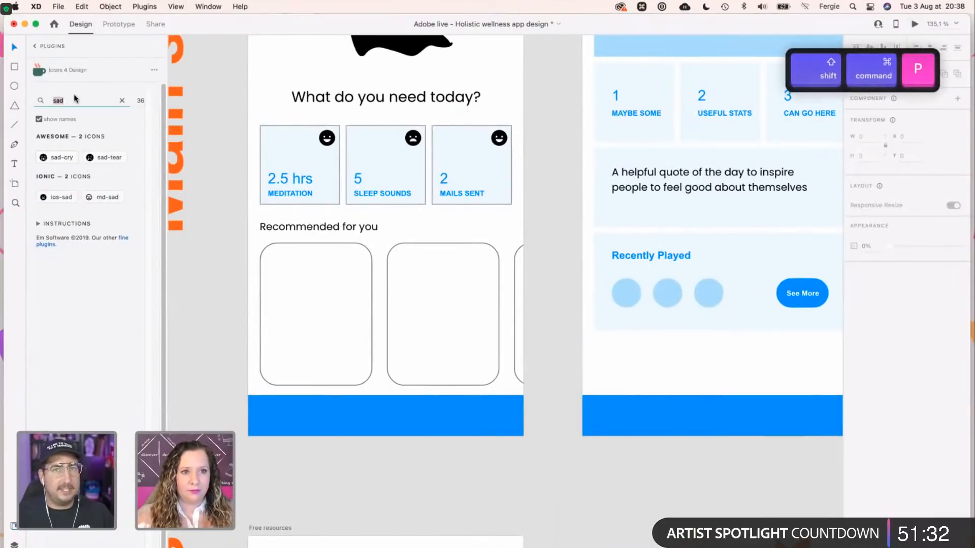
pyautogui.write('breath')
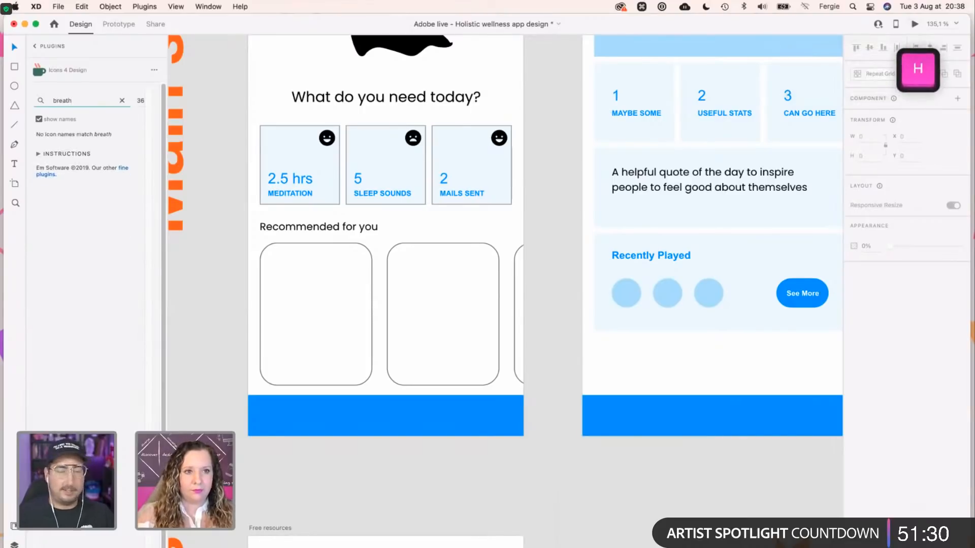
pyautogui.write('wind')
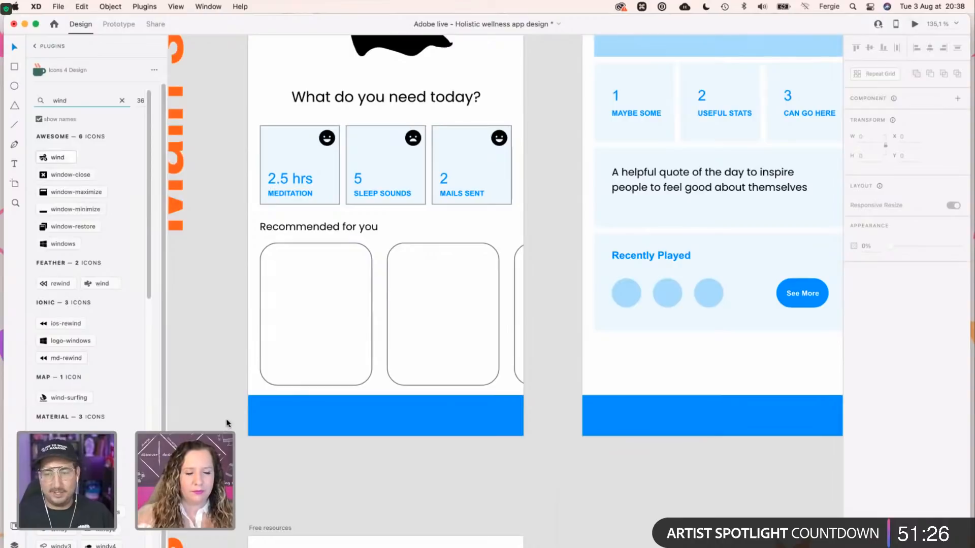
# Insert the Awesome "wind" icon and position it centrally just below the Main screen's blue bottom bar.
pyautogui.click(324, 409)
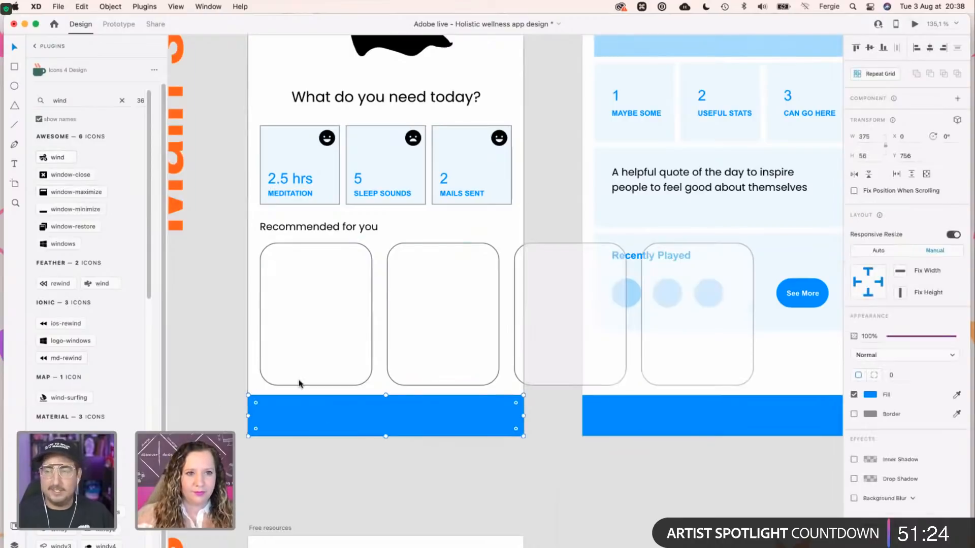
pyautogui.moveTo(44, 157); pyautogui.dragTo(448, 303)
pyautogui.scroll(-3, 404, 469)
pyautogui.scroll(-3, 403, 469)
pyautogui.press('space')
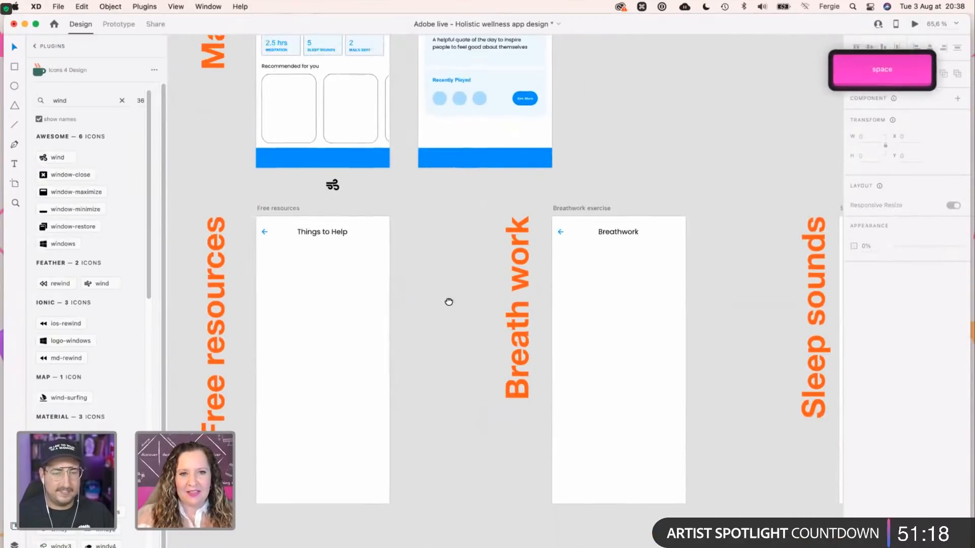
pyautogui.click(333, 192)
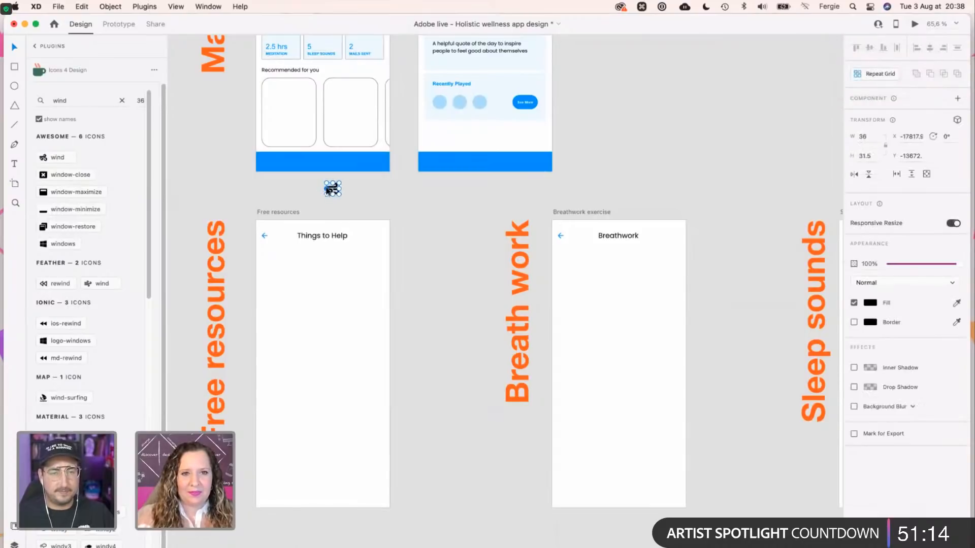
pyautogui.moveTo(333, 189); pyautogui.dragTo(321, 183)
pyautogui.scroll(3, 322, 183)
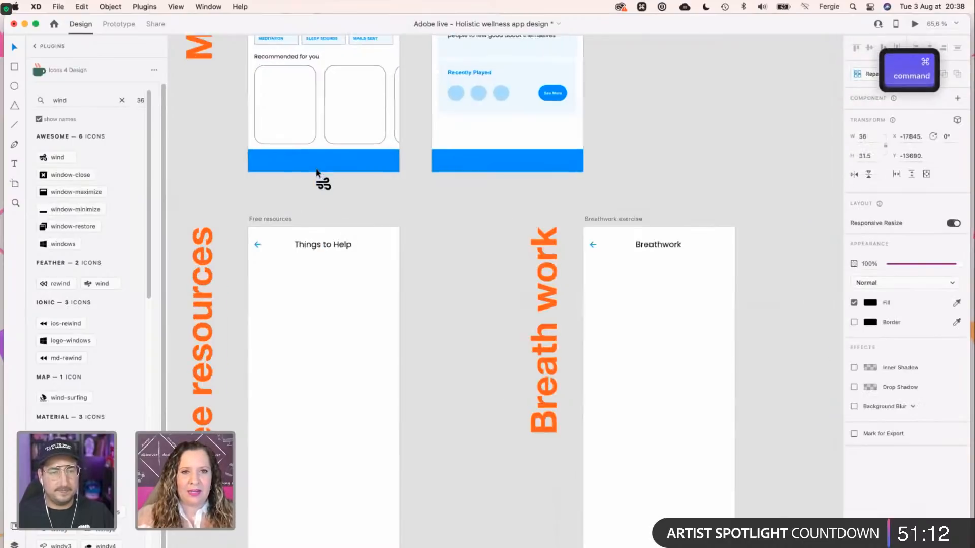
# Examine the Main screen's bottom bar and wind icon in relation to the Free resources, Breathwork and Sleep Sounds screens.
pyautogui.click(340, 162)
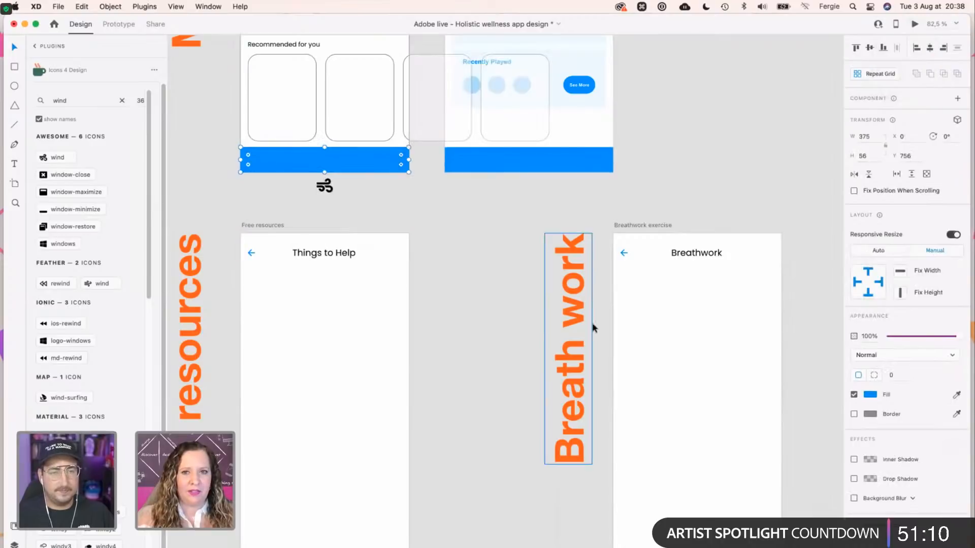
pyautogui.scroll(-5, 559, 367)
pyautogui.scroll(-4, 558, 367)
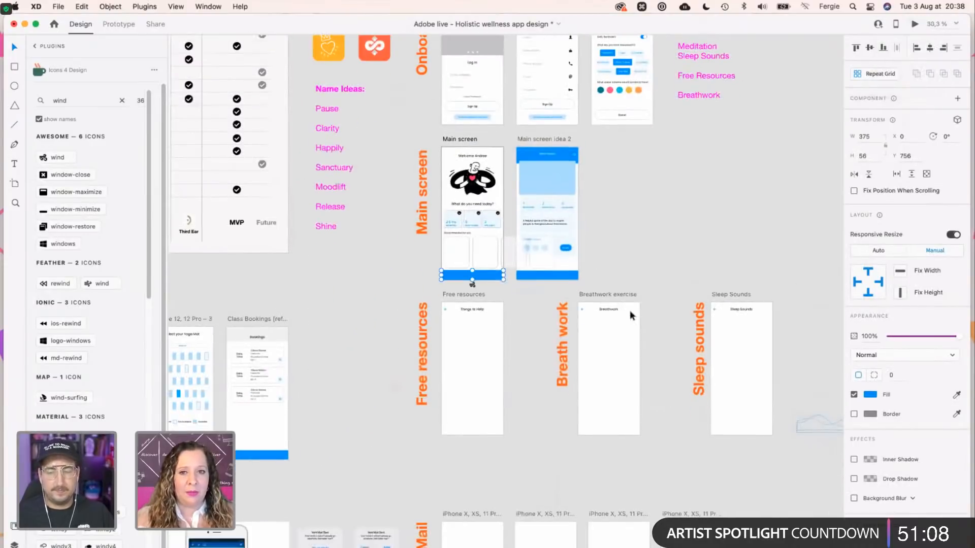
pyautogui.press('space')
pyautogui.moveTo(542, 299); pyautogui.dragTo(492, 324)
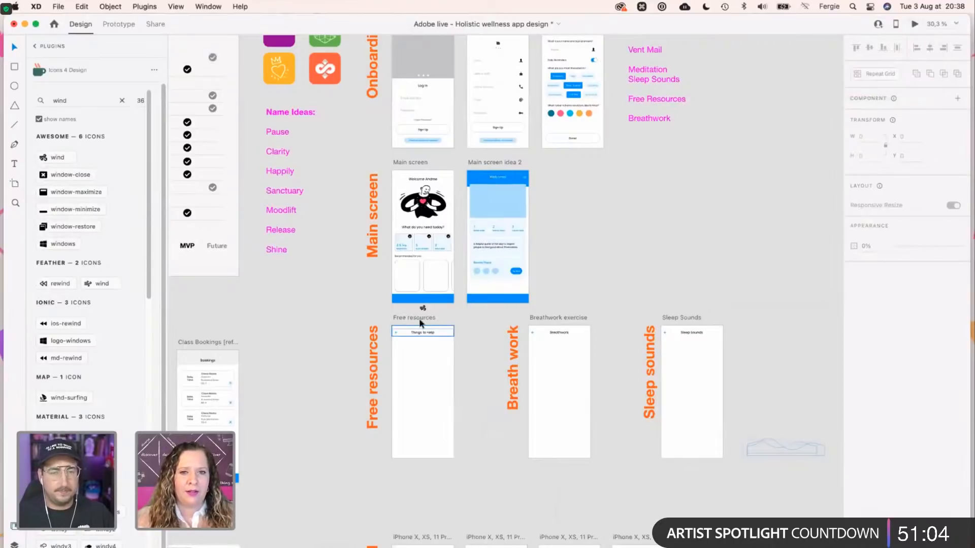
pyautogui.scroll(1, 411, 324)
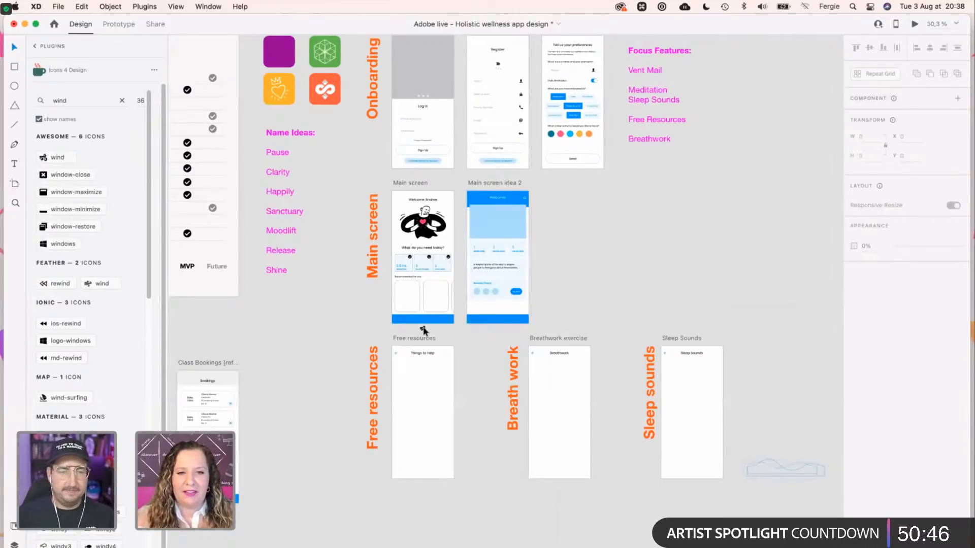
pyautogui.scroll(5, 423, 330)
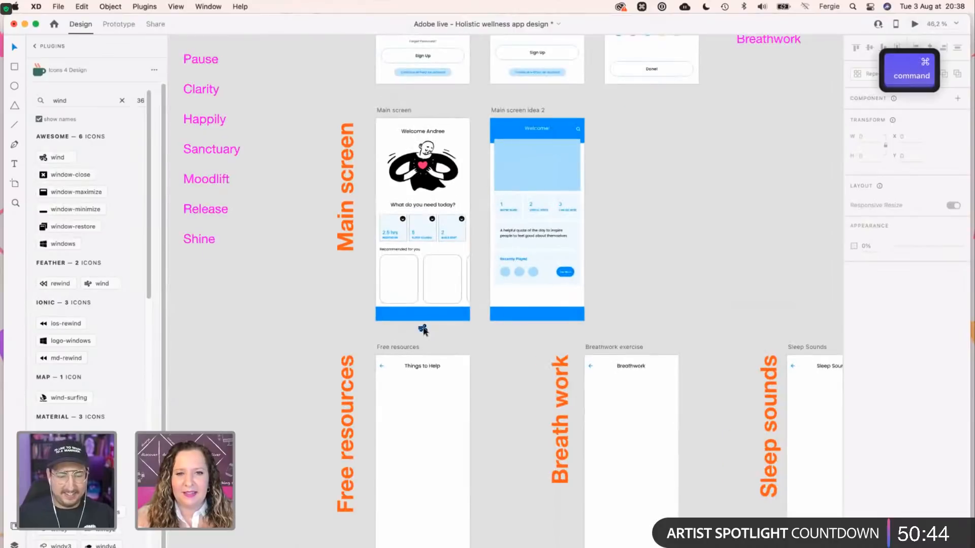
pyautogui.scroll(5, 423, 330)
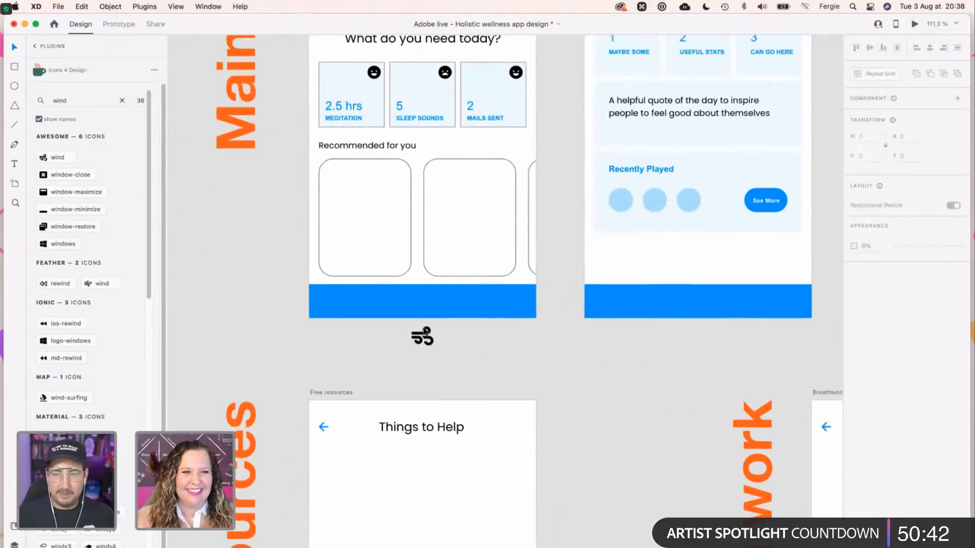
# Replace the plugin's icon search term with a new one starting with "s".
pyautogui.scroll(3, 424, 332)
pyautogui.scroll(-2, 424, 331)
pyautogui.click(98, 105)
pyautogui.write('s')
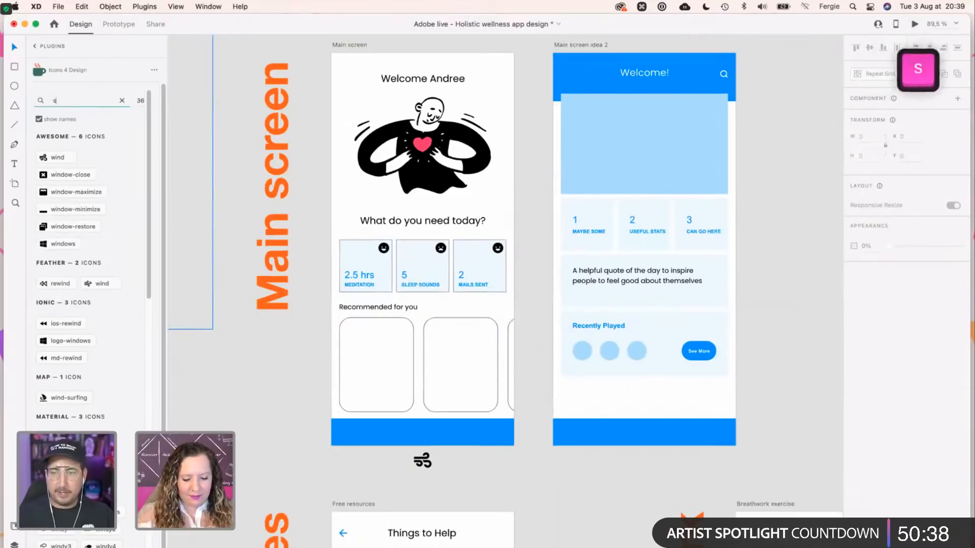
# Search the icon library for "sleep".
pyautogui.write('leep')
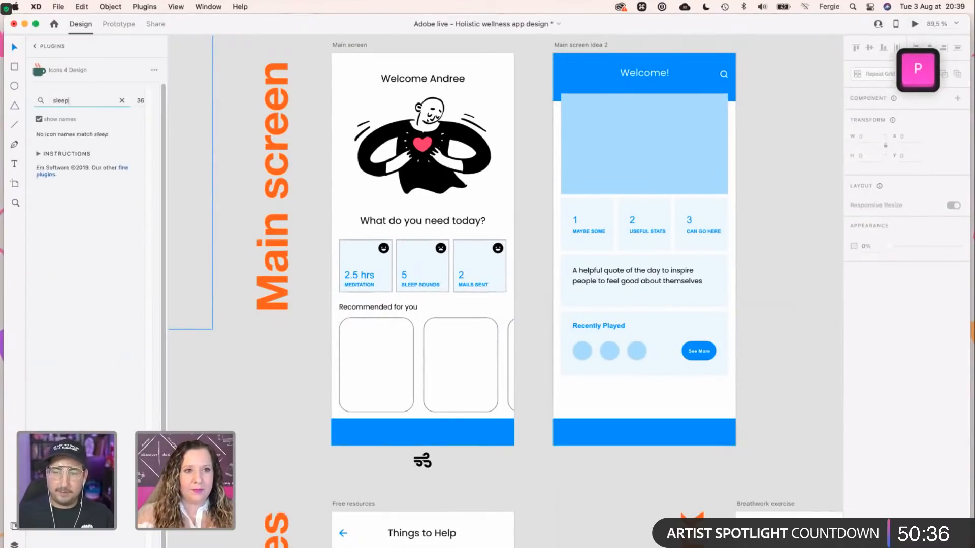
pyautogui.press('super+a')
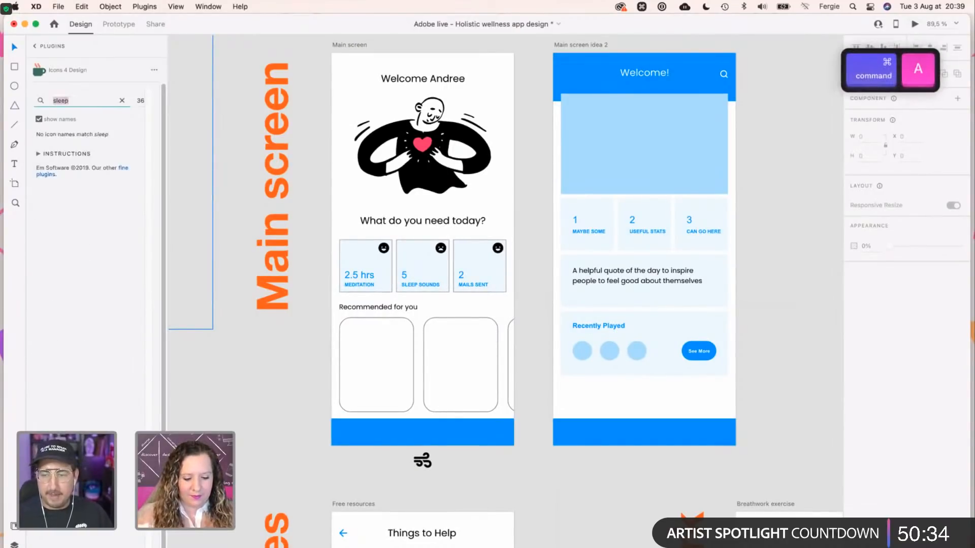
pyautogui.write('sle')
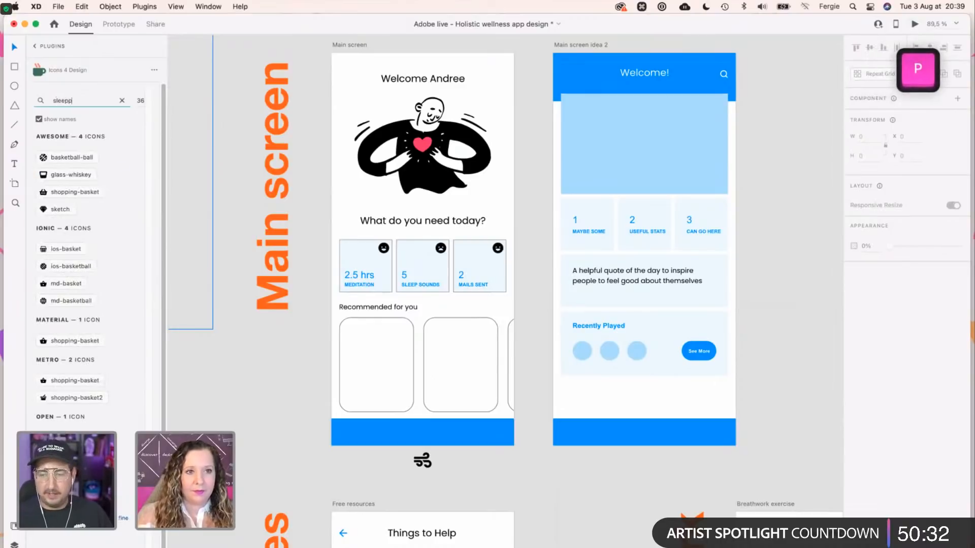
pyautogui.write('epp')
pyautogui.press('BackSpace')
pyautogui.press('BackSpace')
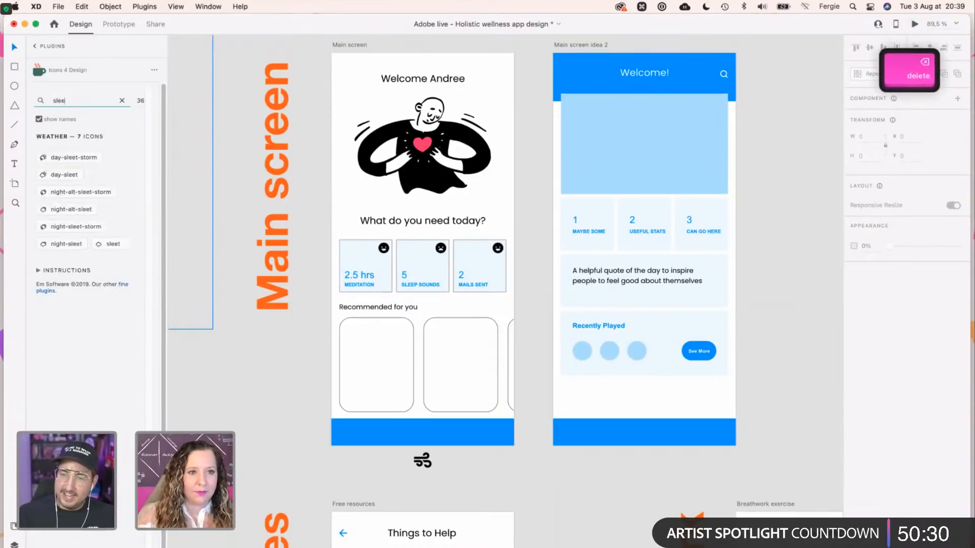
pyautogui.write('p')
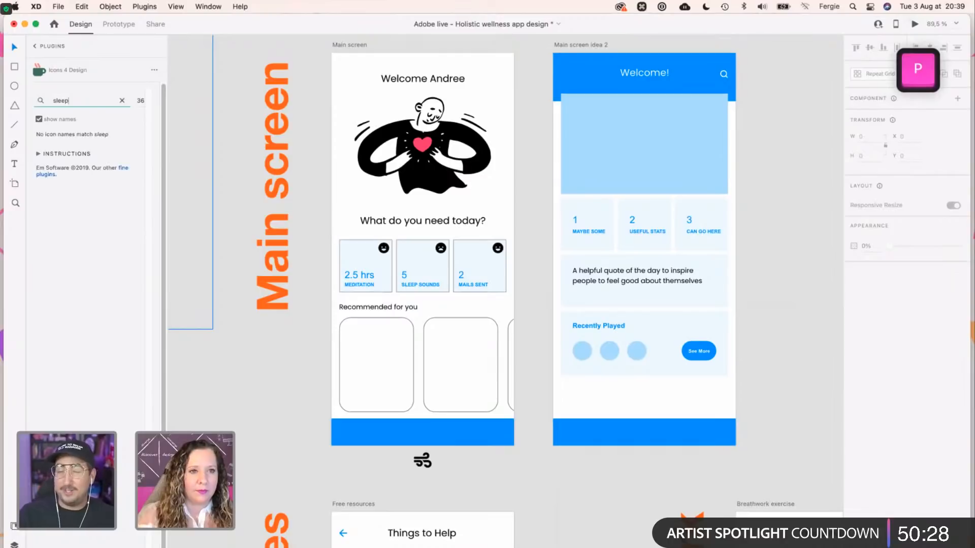
# Search the icon library for "music", insert the ios-musical-note icon and place it to the right of the wind icon below the Main screen artboard.
pyautogui.press('BackSpace')
pyautogui.press('BackSpace')
pyautogui.press('BackSpace')
pyautogui.press('BackSpace')
pyautogui.press('BackSpace')
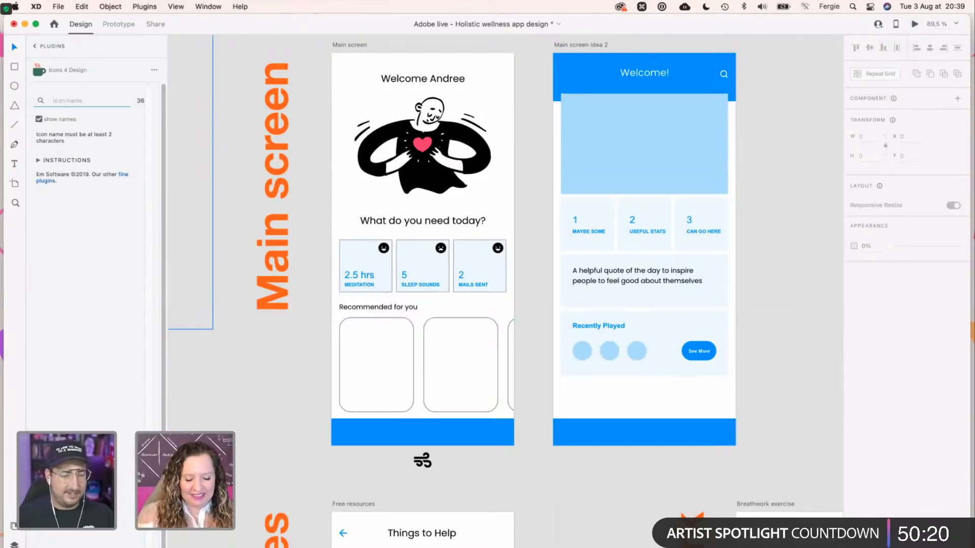
pyautogui.write('music')
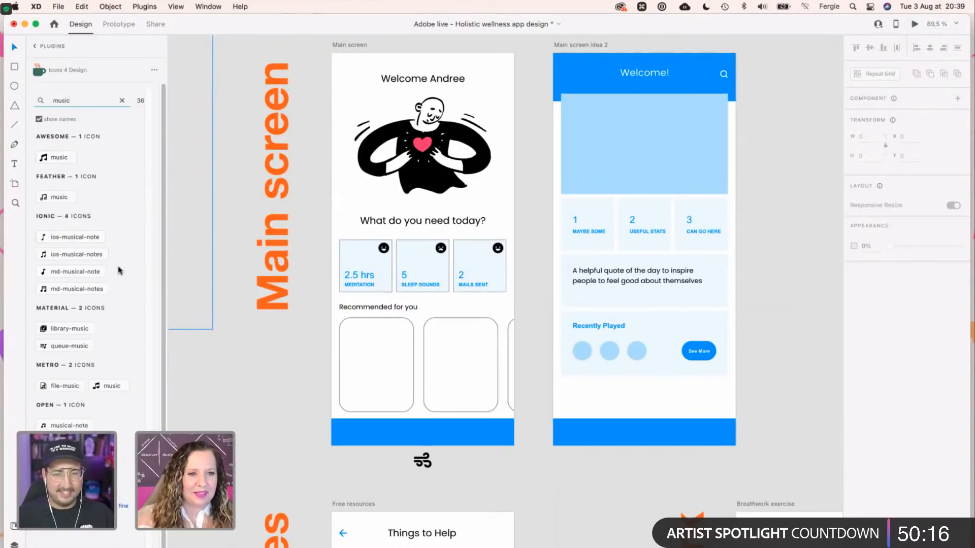
pyautogui.press('super')
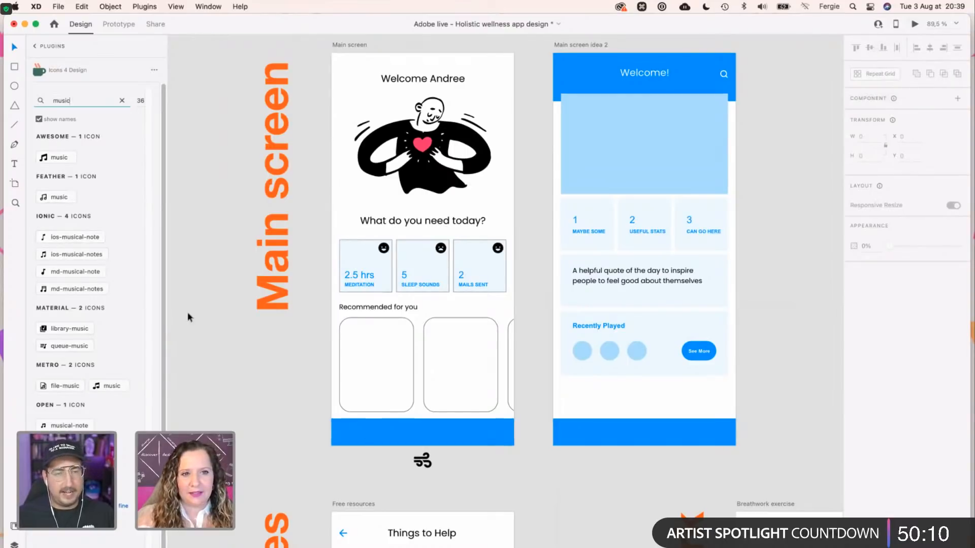
pyautogui.click(70, 239)
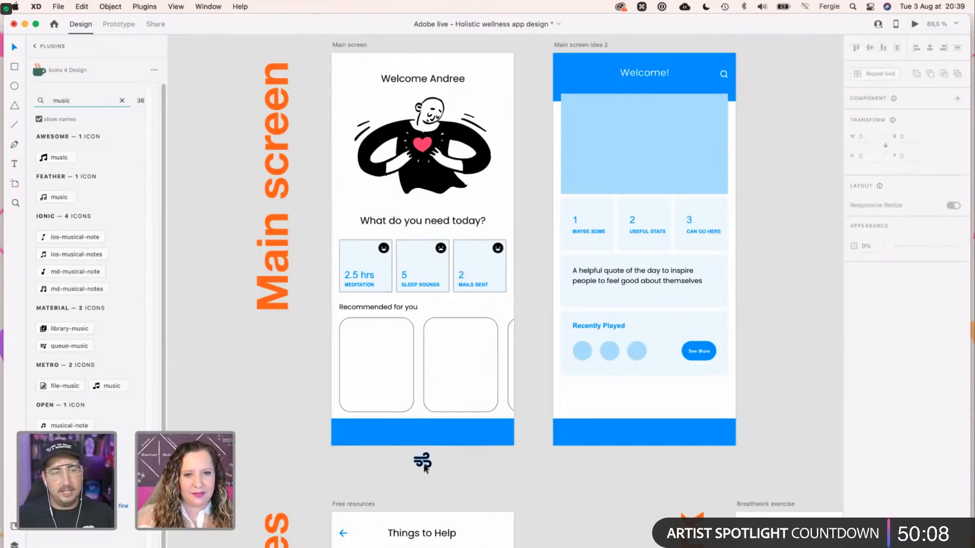
pyautogui.click(73, 241)
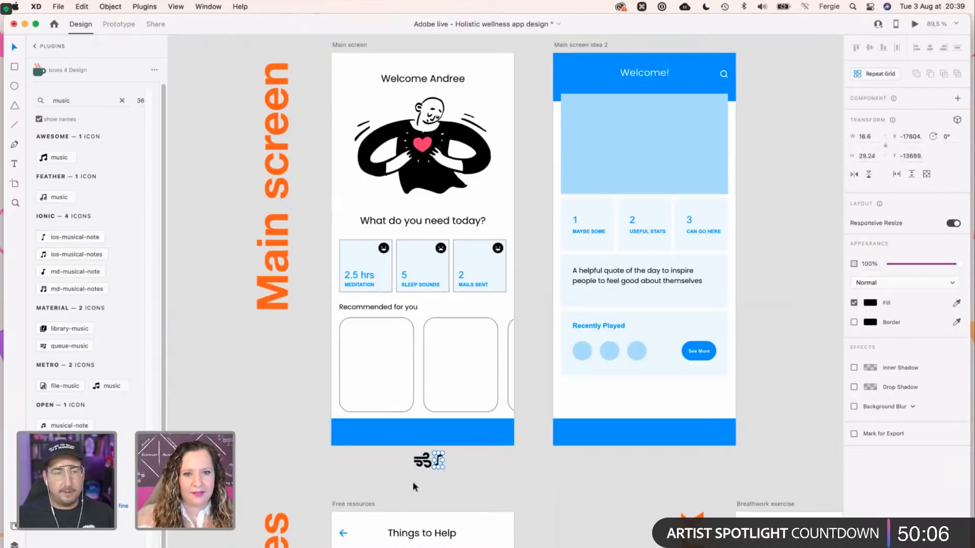
pyautogui.scroll(6, 421, 464)
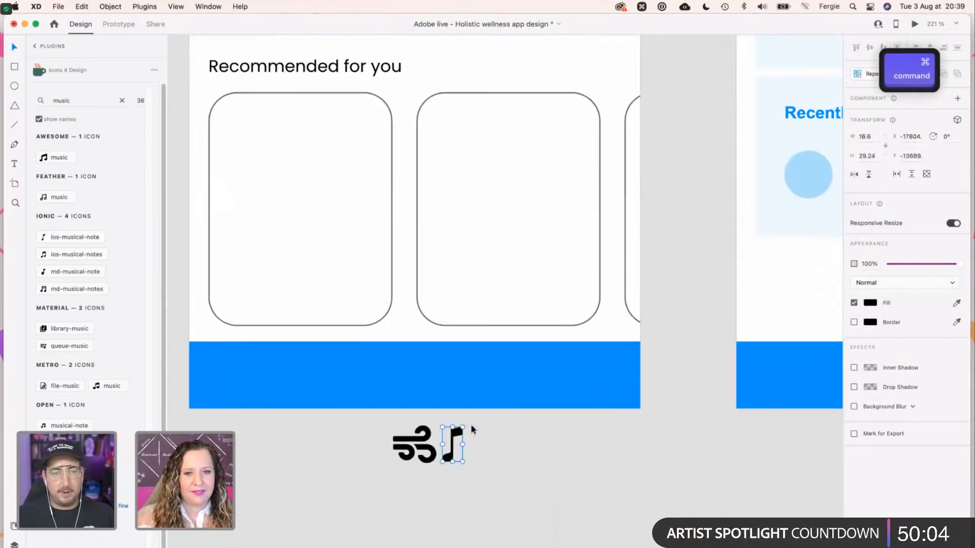
pyautogui.moveTo(455, 433); pyautogui.dragTo(512, 432)
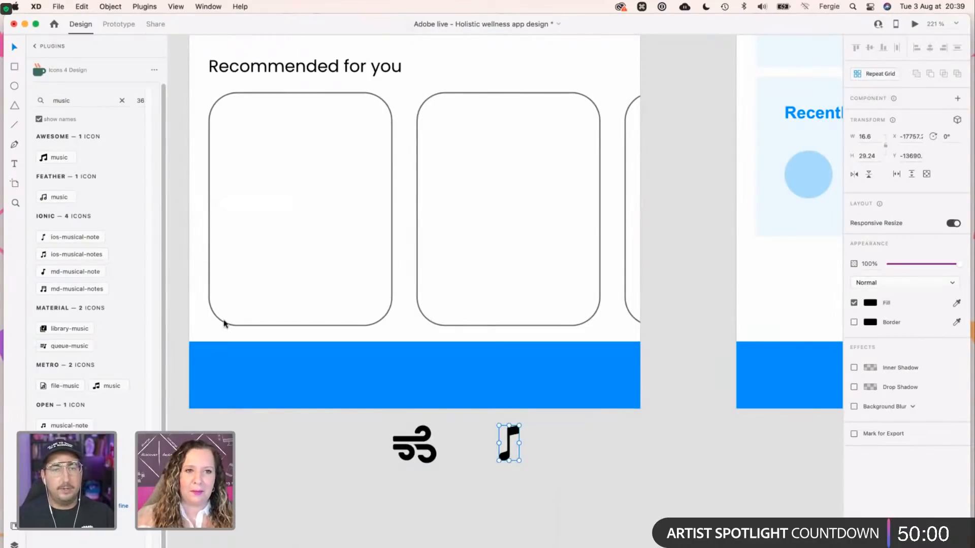
# Search the icon library for "meditate" and "calm", clearing the search at the end.
pyautogui.doubleClick(76, 100)
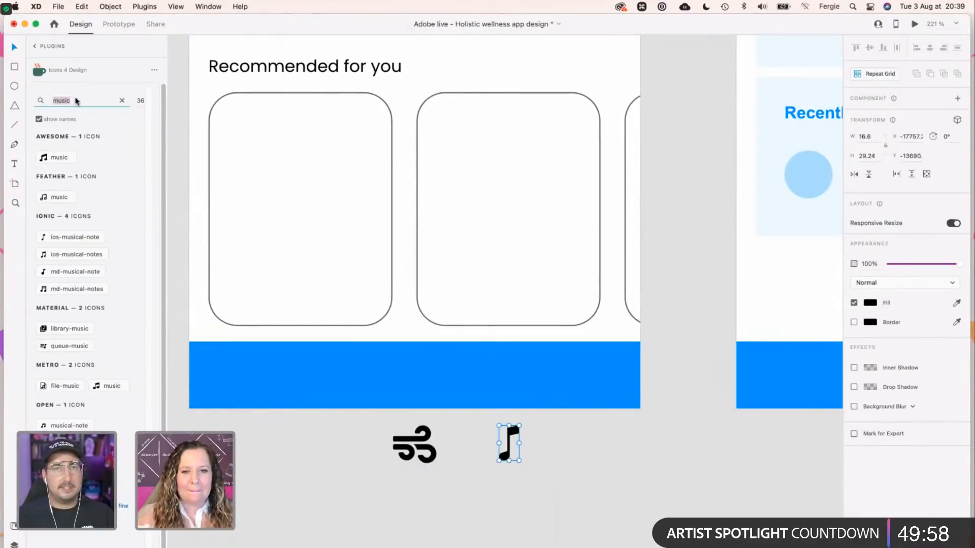
pyautogui.write('meditate')
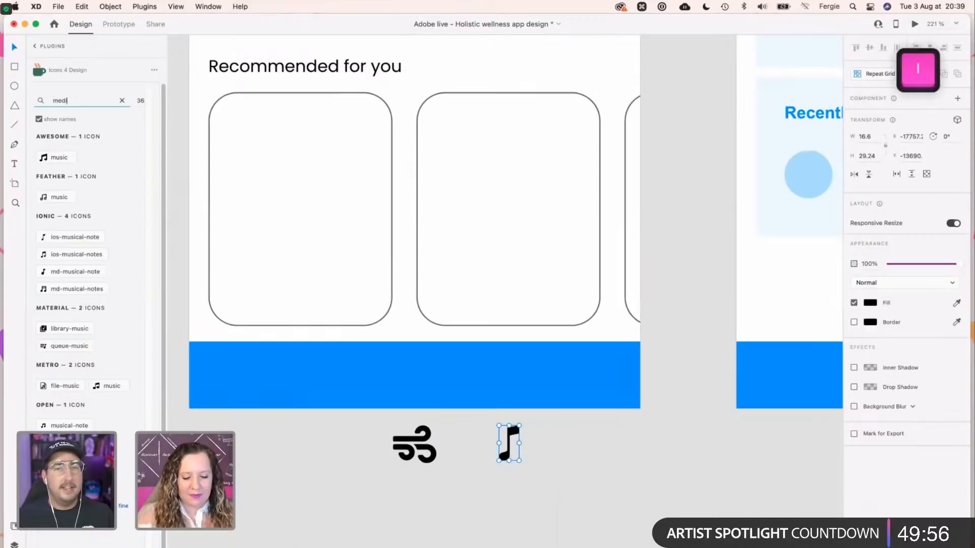
pyautogui.press('BackSpace')
pyautogui.press('BackSpace')
pyautogui.press('BackSpace')
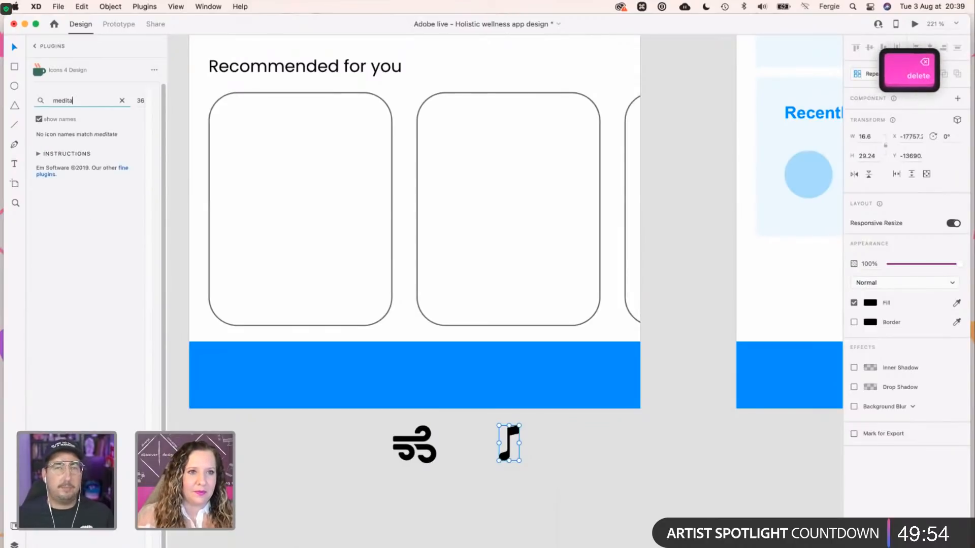
pyautogui.press('BackSpace')
pyautogui.press('BackSpace')
pyautogui.press('BackSpace')
pyautogui.write('calm')
pyautogui.press('BackSpace')
pyautogui.press('BackSpace')
pyautogui.press('BackSpace')
pyautogui.press('BackSpace')
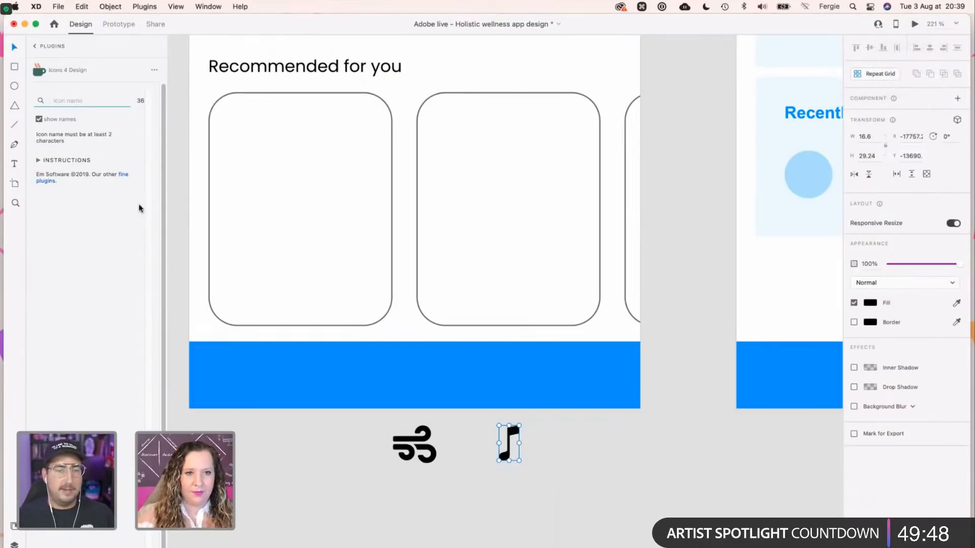
# Return from Icons 4 Design to the full plugin list and look through the installed plugins.
pyautogui.click(315, 470)
pyautogui.click(37, 48)
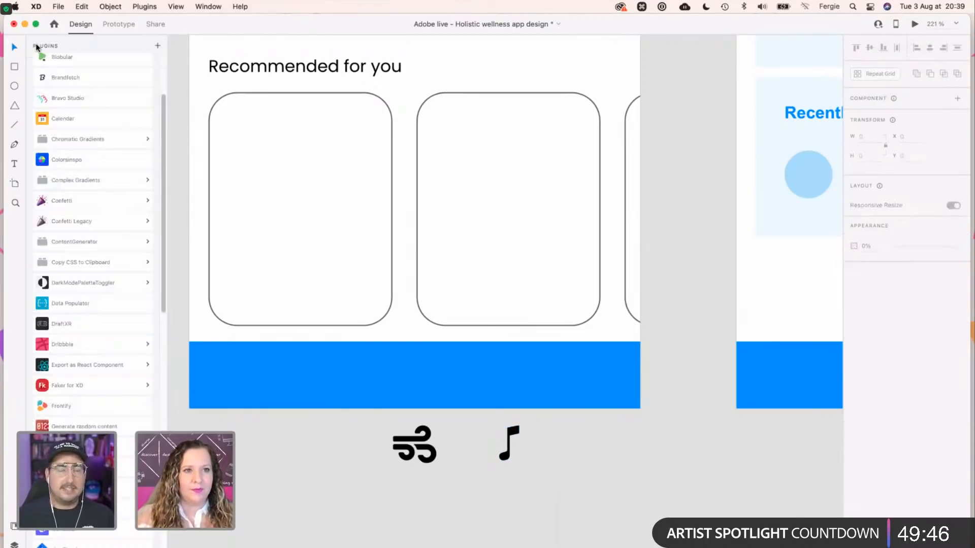
pyautogui.scroll(-3, 123, 369)
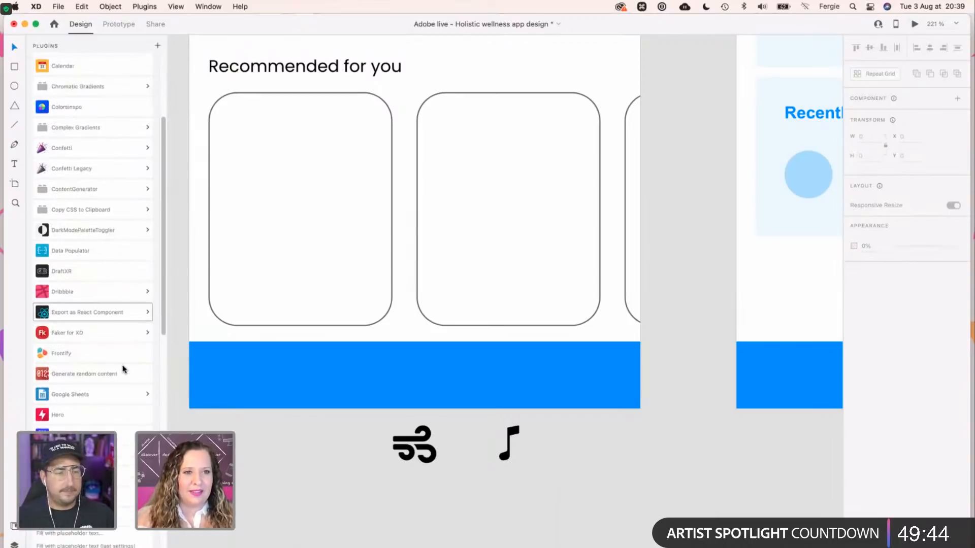
pyautogui.scroll(-4, 123, 369)
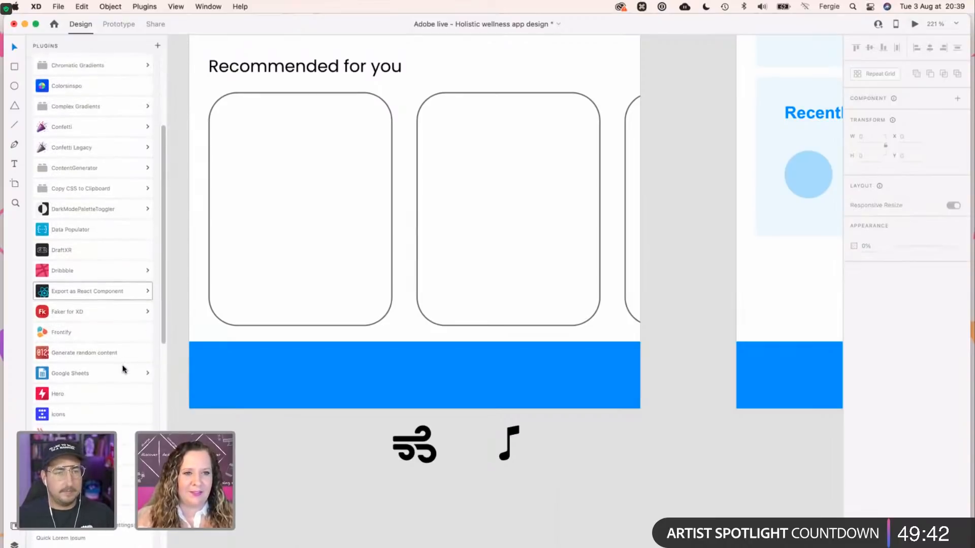
pyautogui.scroll(-5, 124, 369)
pyautogui.click(123, 363)
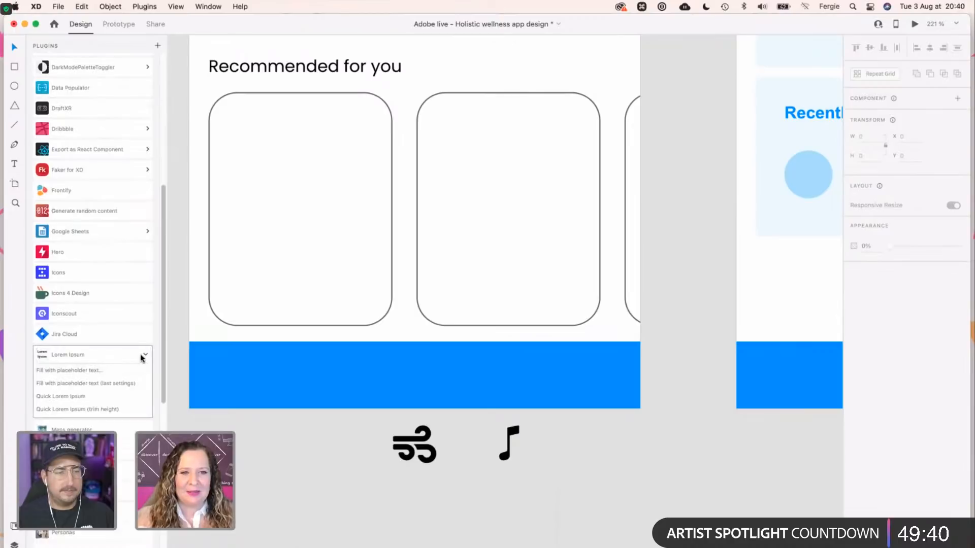
pyautogui.click(144, 357)
pyautogui.scroll(-10, 145, 358)
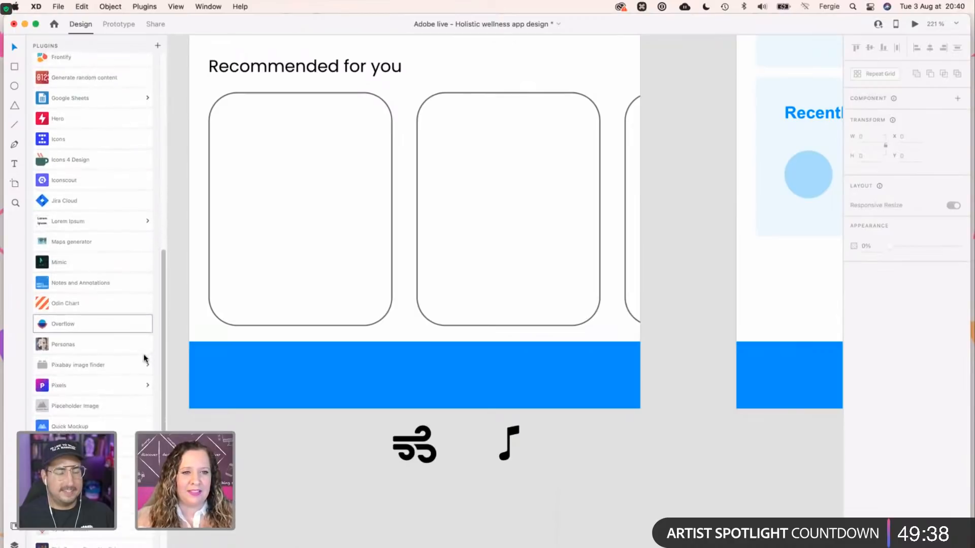
pyautogui.scroll(-6, 144, 359)
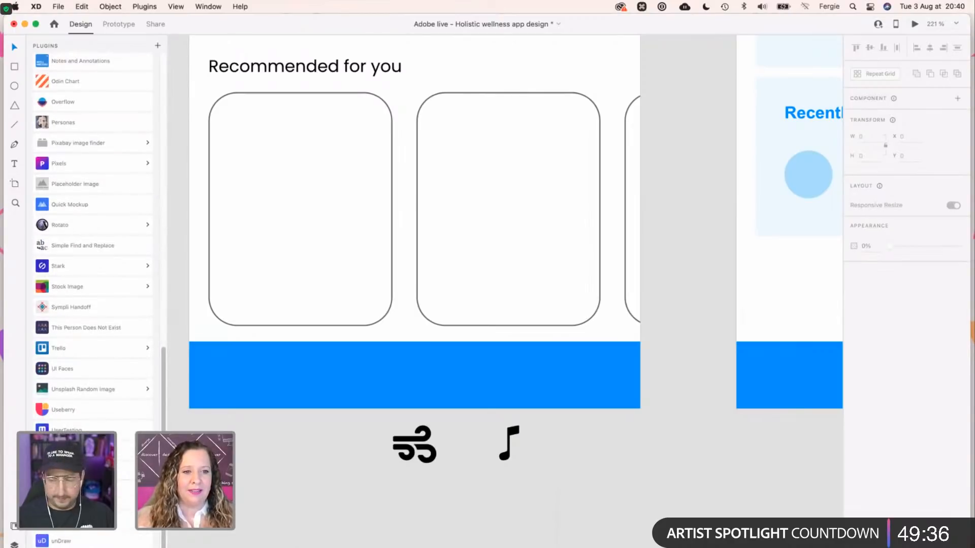
pyautogui.scroll(4, 93, 239)
# Select the wind icon, view the commands of the Stark plugin, and look through the rest of the plugin list.
pyautogui.click(404, 460)
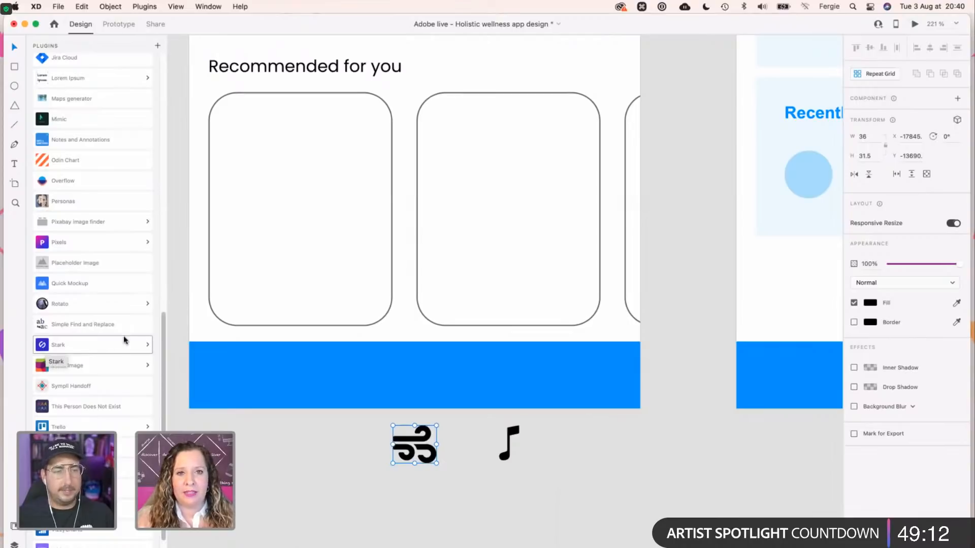
pyautogui.click(104, 342)
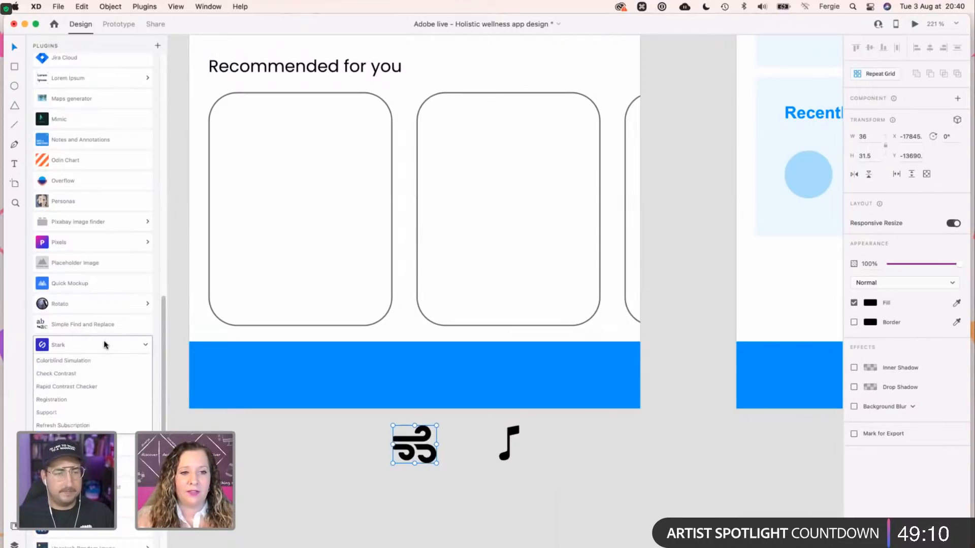
pyautogui.click(104, 345)
pyautogui.scroll(-3, 105, 341)
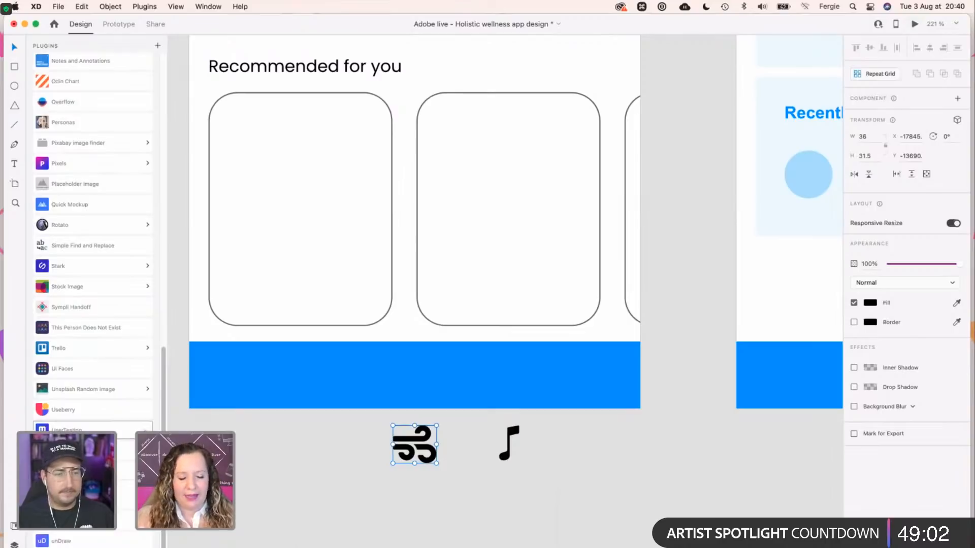
pyautogui.click(294, 440)
pyautogui.scroll(10, 146, 404)
pyautogui.scroll(5, 146, 405)
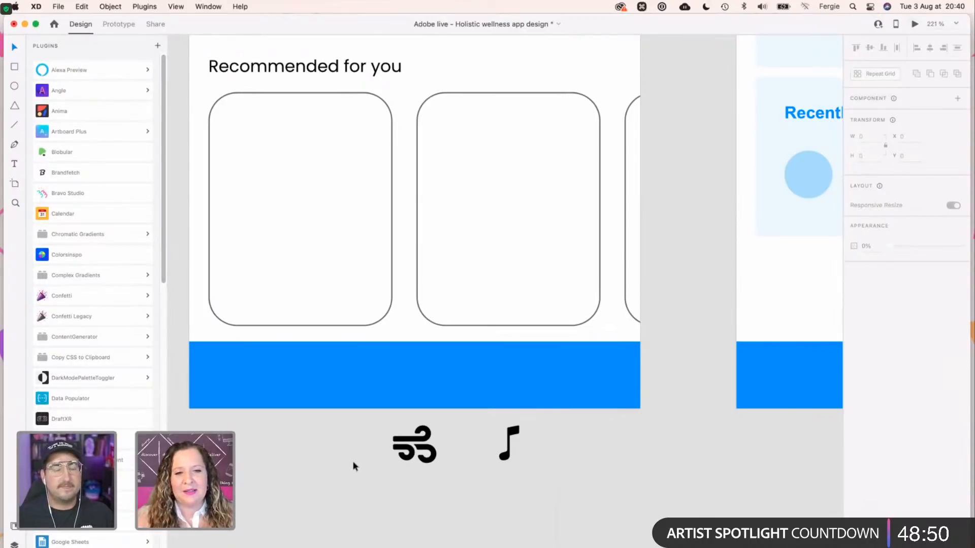
# Compare the Main screen and Main screen idea 2 layouts, selecting the helpful-quote card on Main screen idea 2.
pyautogui.press('alt')
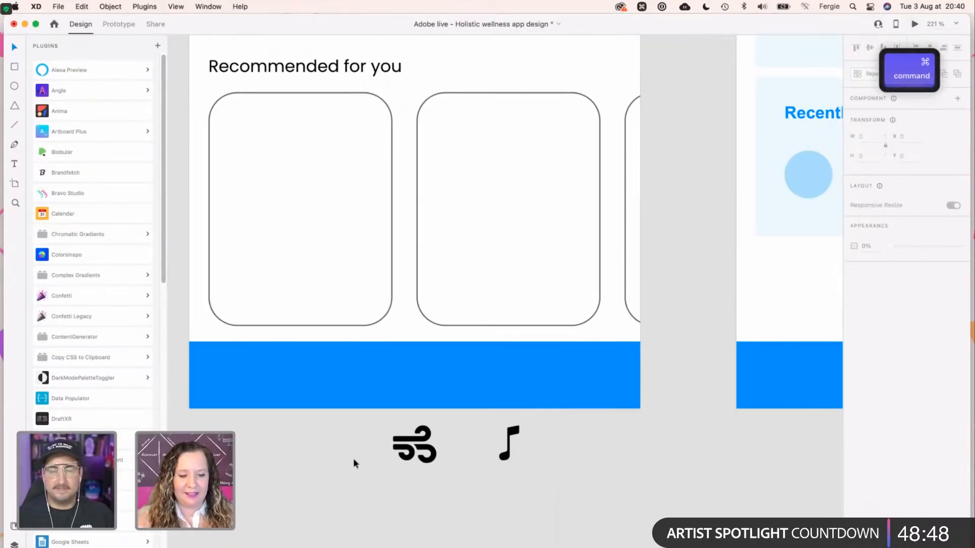
pyautogui.scroll(-5, 354, 463)
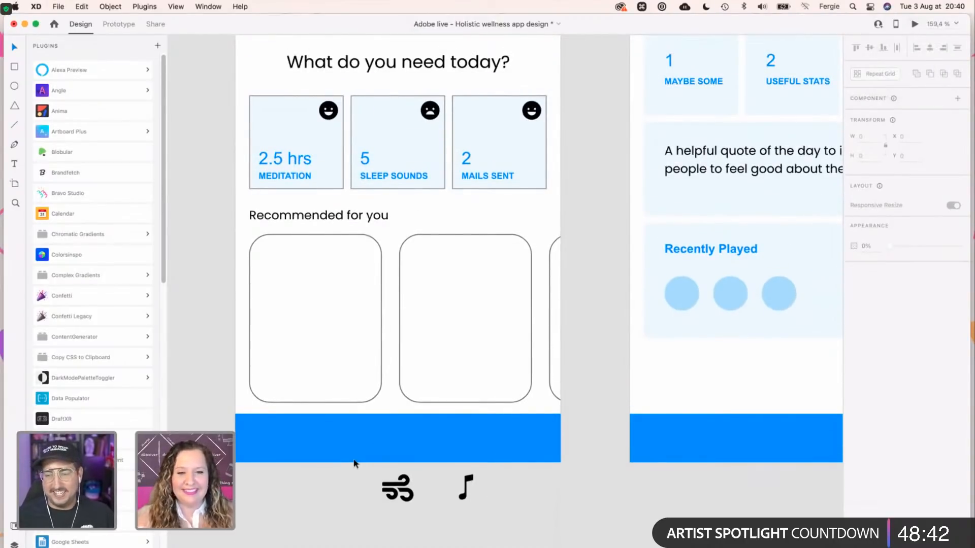
pyautogui.scroll(3, 348, 475)
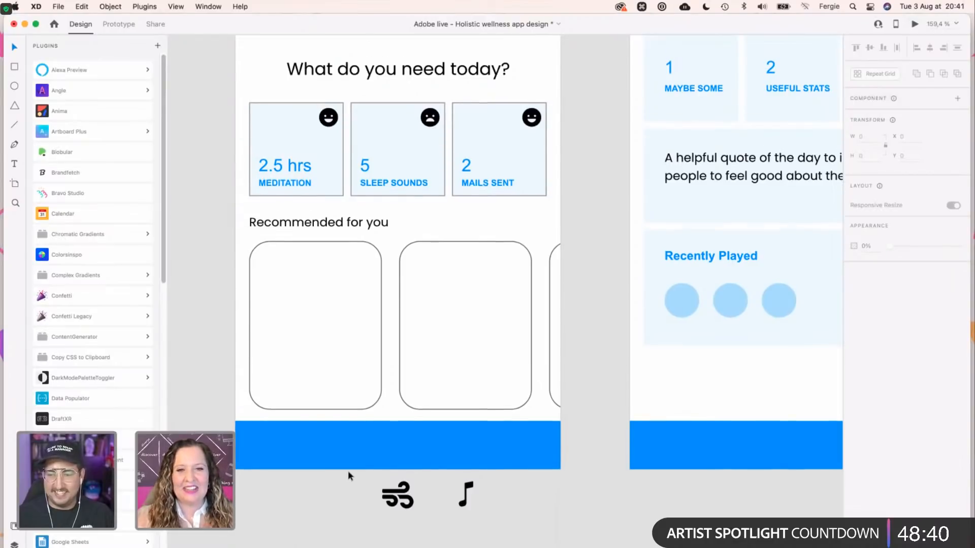
pyautogui.scroll(-3, 348, 477)
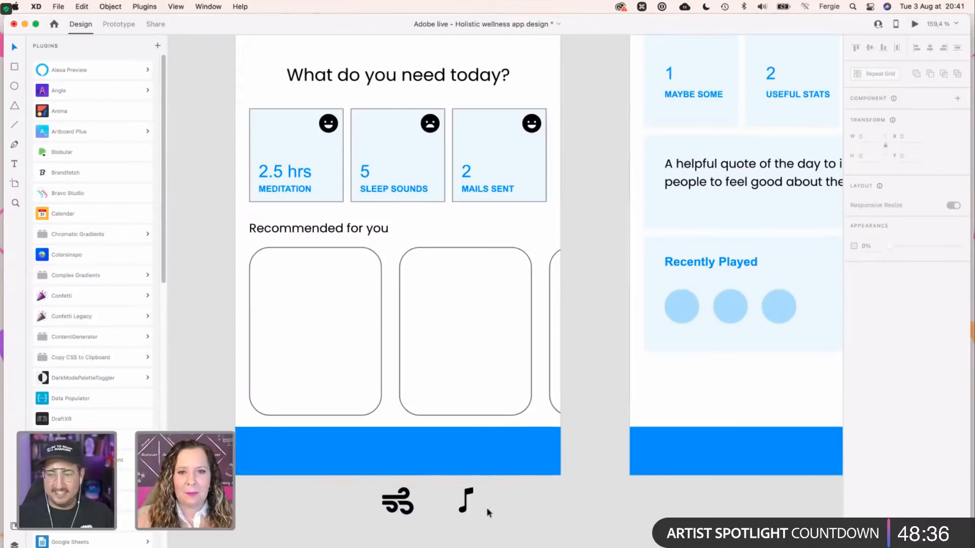
pyautogui.press('space')
pyautogui.moveTo(599, 511); pyautogui.dragTo(557, 516)
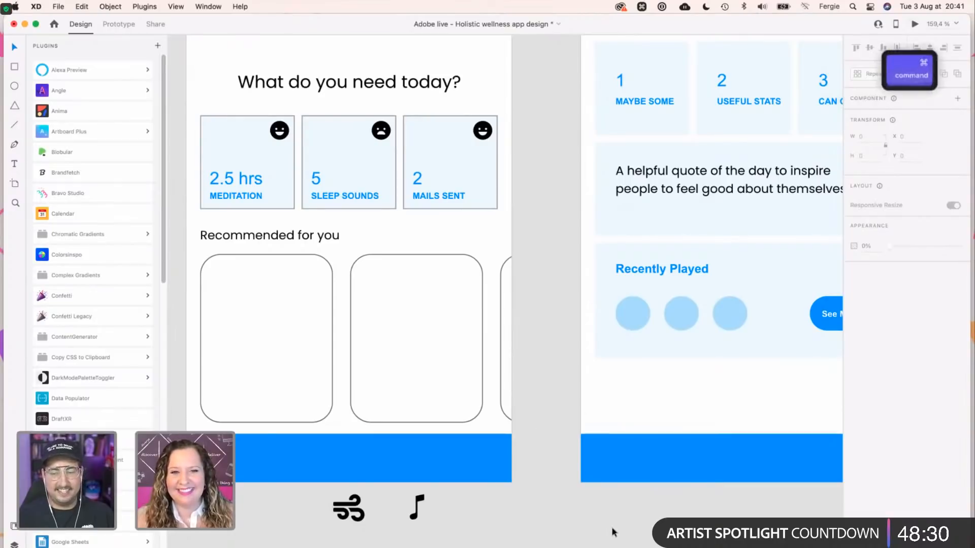
pyautogui.scroll(-3, 610, 528)
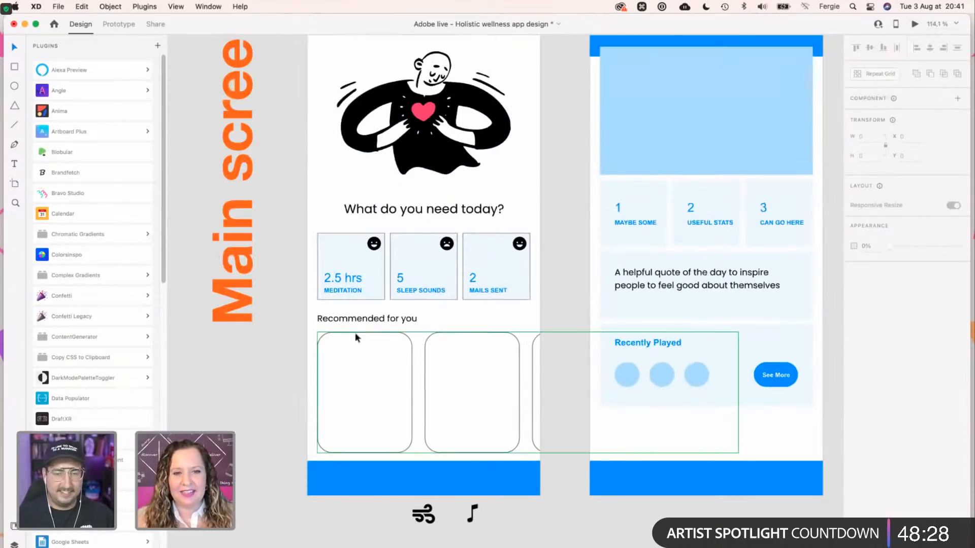
pyautogui.scroll(3, 432, 363)
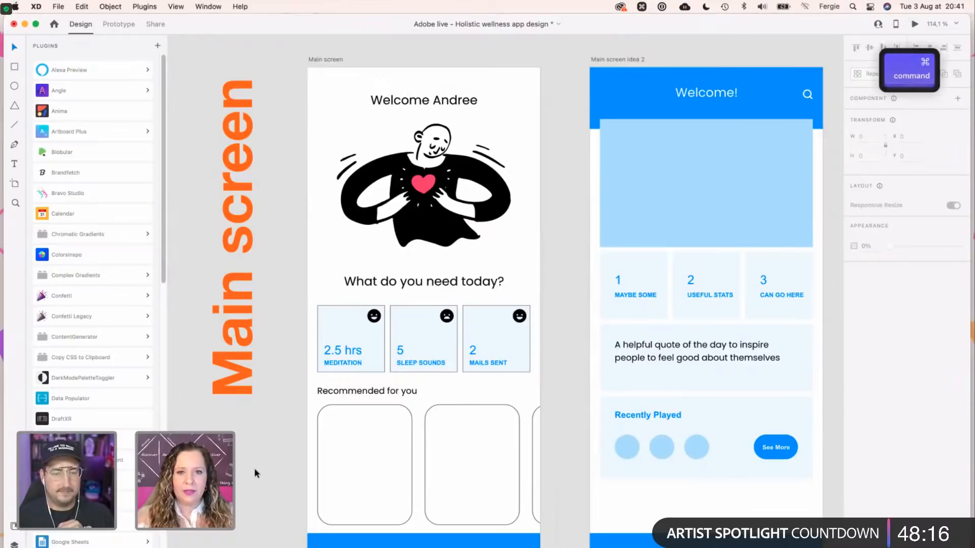
pyautogui.scroll(-1, 256, 475)
pyautogui.scroll(-1, 255, 473)
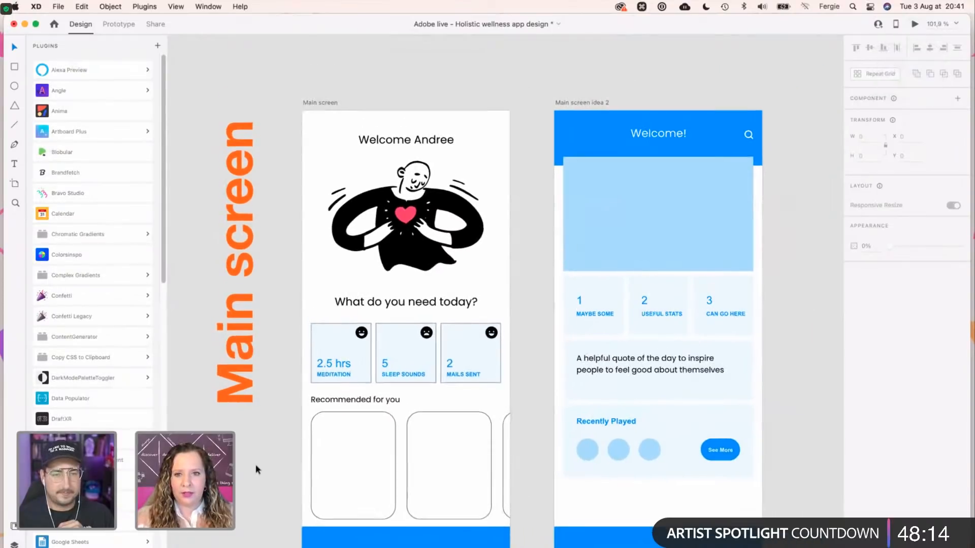
pyautogui.click(639, 357)
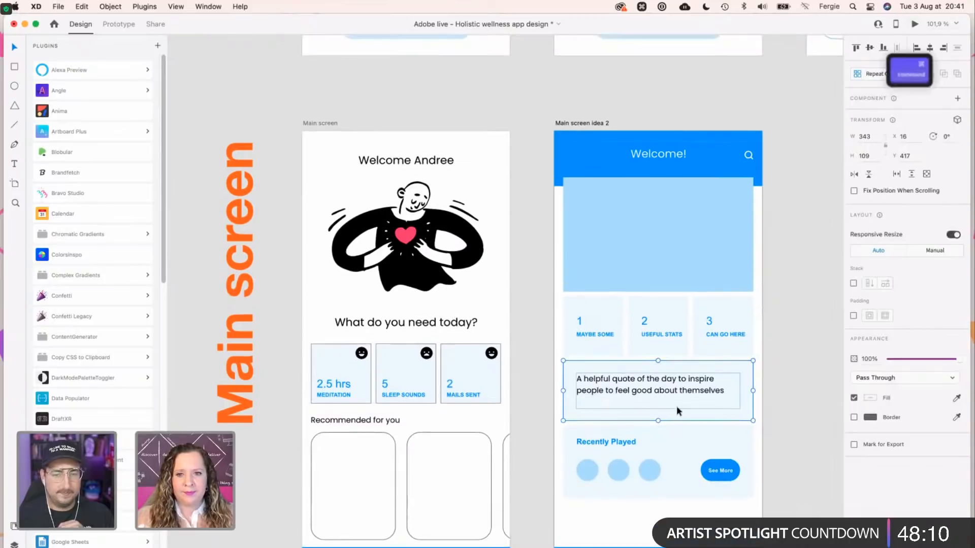
# Insert "Daily affirmation :" before the helpful-quote text in the card on Main screen idea 2.
pyautogui.scroll(2, 677, 406)
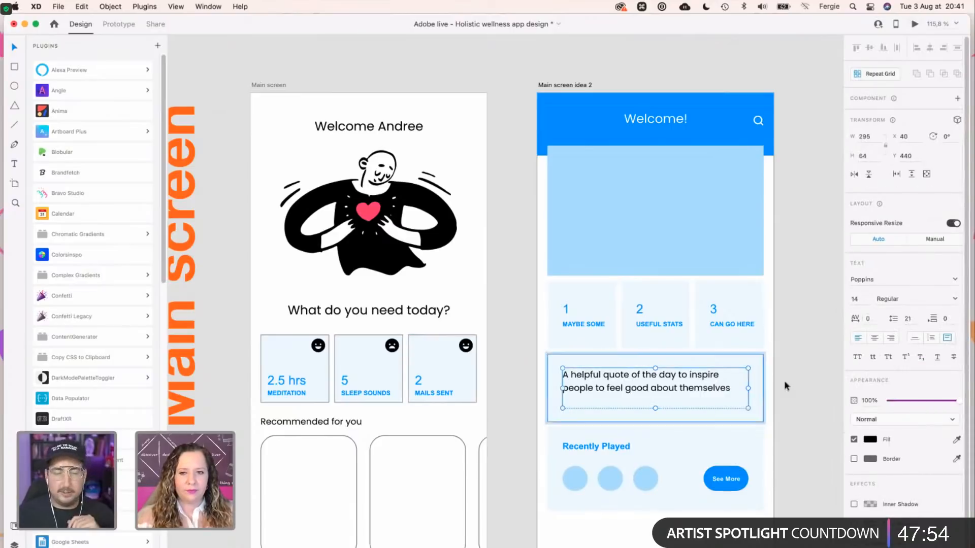
pyautogui.keyDown('super'); pyautogui.click(702, 394); pyautogui.keyUp('super')
pyautogui.press('Return')
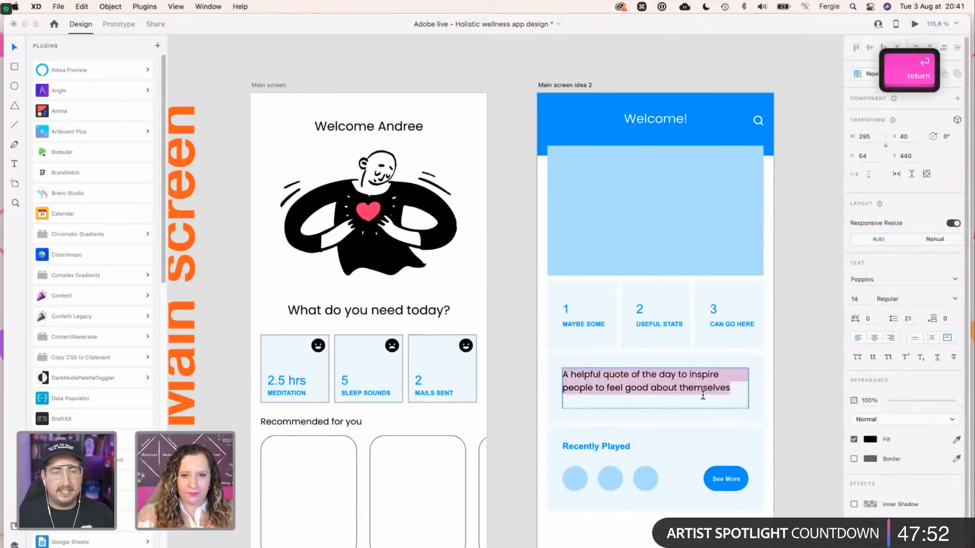
pyautogui.press('Left')
pyautogui.write('Daily aff')
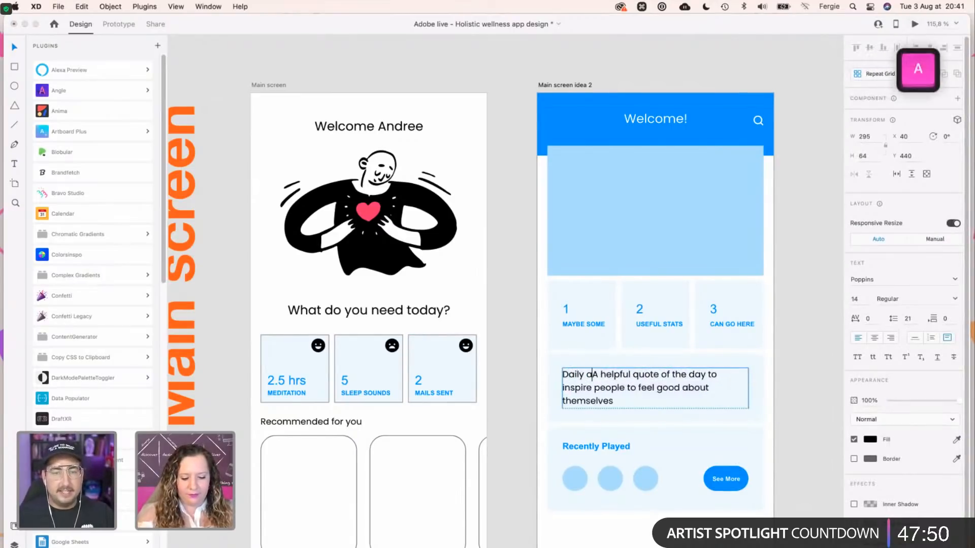
pyautogui.write('irmation ')
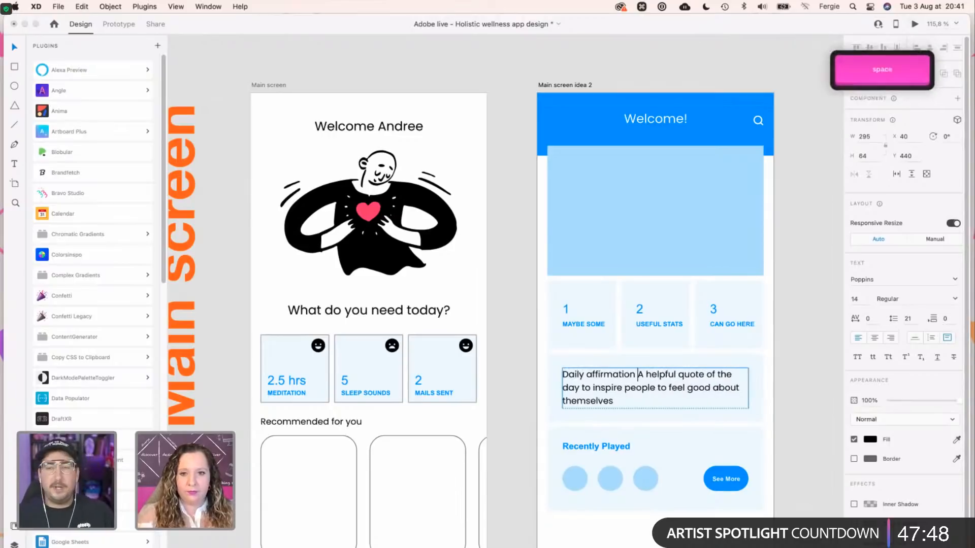
pyautogui.write(':')
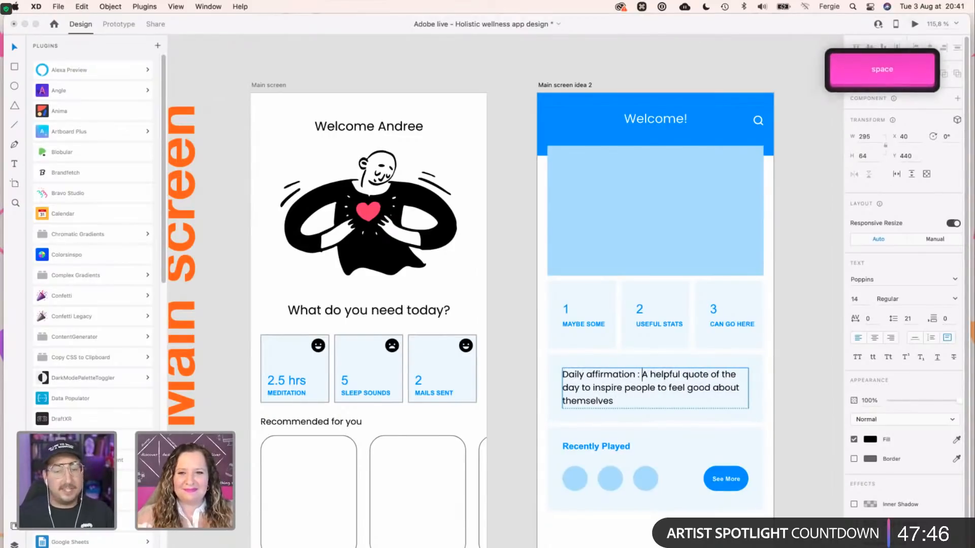
pyautogui.press('Escape')
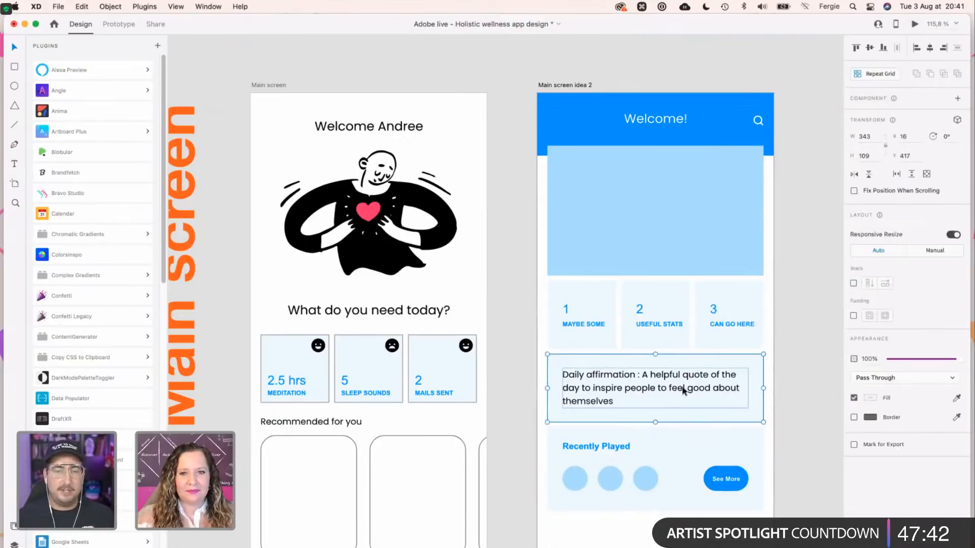
# Move the affirmation card onto Main screen, above "What do you need today?", and delete the Main screen idea 2 artboard.
pyautogui.moveTo(689, 390); pyautogui.dragTo(400, 267)
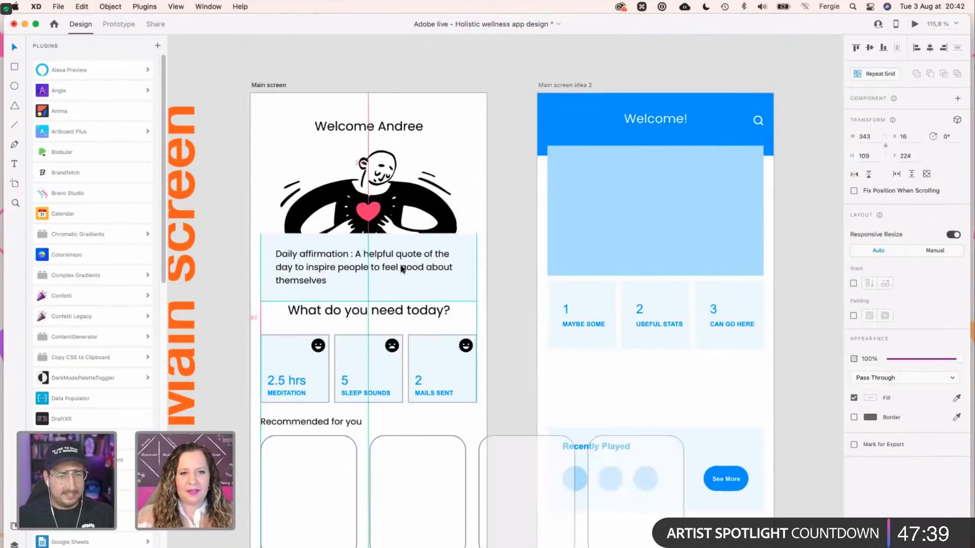
pyautogui.click(562, 87)
pyautogui.press('Delete')
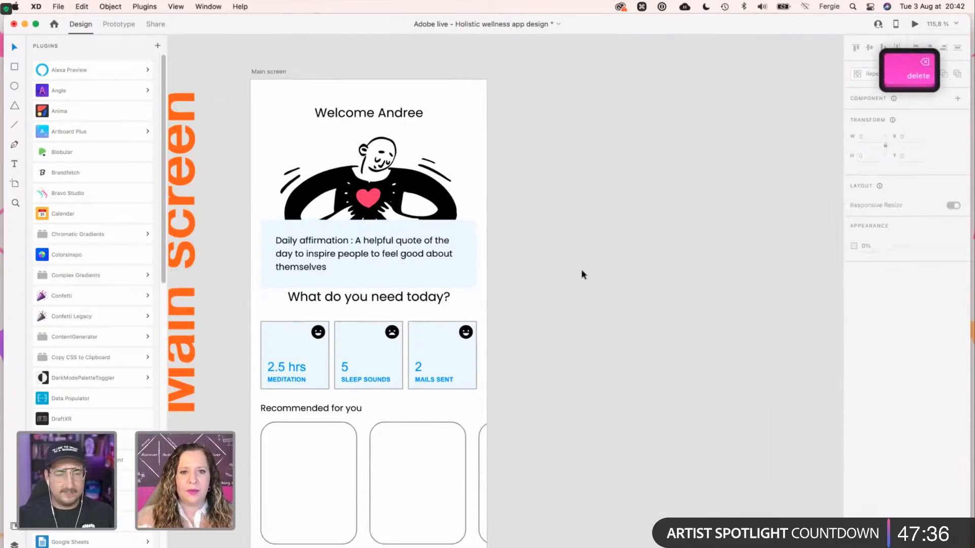
pyautogui.scroll(-1, 425, 346)
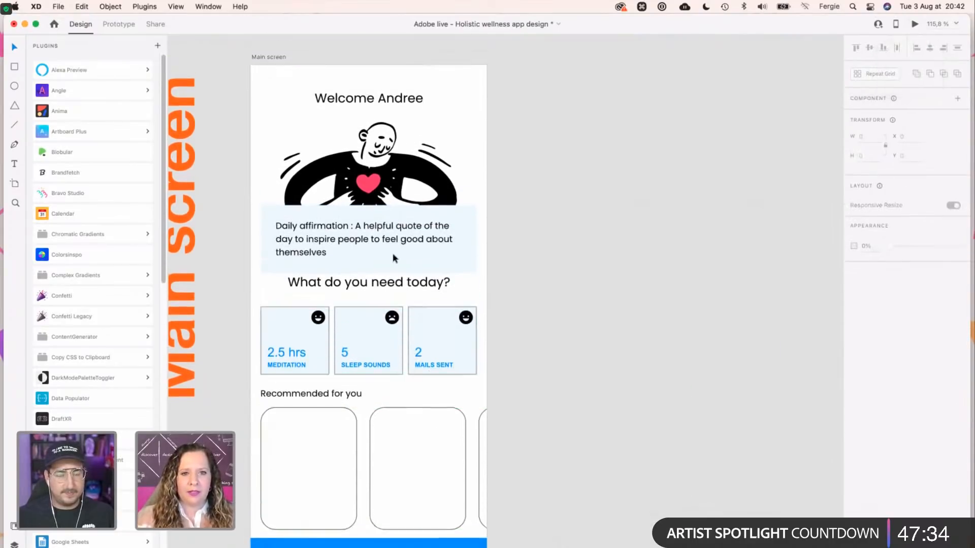
# Scale the heart illustration down proportionally and place it centred between the welcome title and the affirmation card.
pyautogui.click(373, 192)
pyautogui.moveTo(369, 217); pyautogui.dragTo(368, 253)
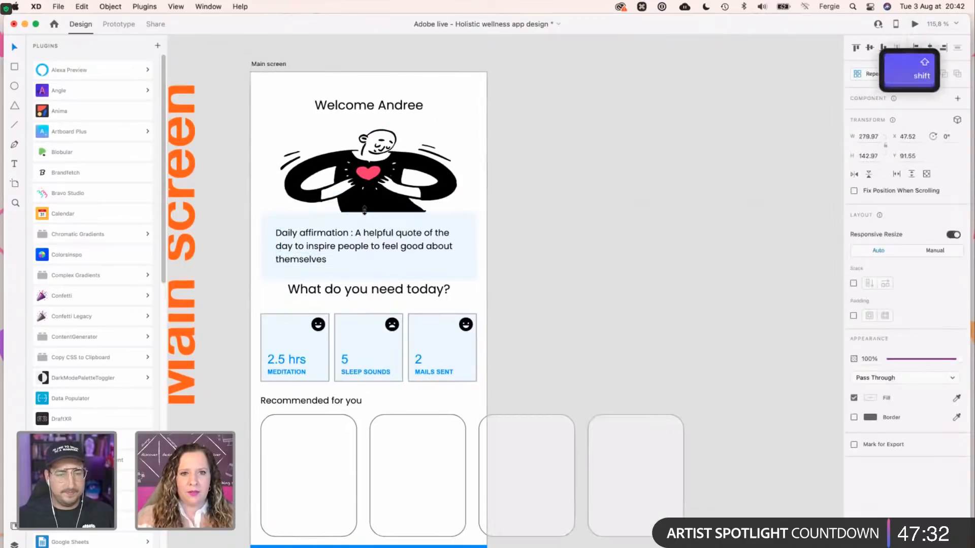
pyautogui.press('super+z')
pyautogui.moveTo(457, 253); pyautogui.dragTo(426, 233)
pyautogui.moveTo(351, 187); pyautogui.dragTo(349, 157)
pyautogui.click(554, 213)
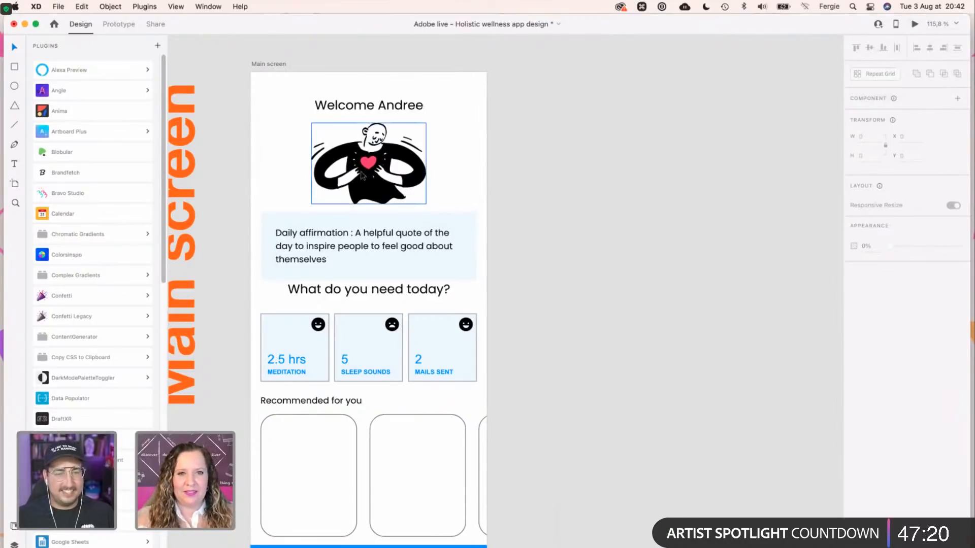
# Check the revised Main screen, go to the Sleep Sounds artboard and save the document.
pyautogui.press('super')
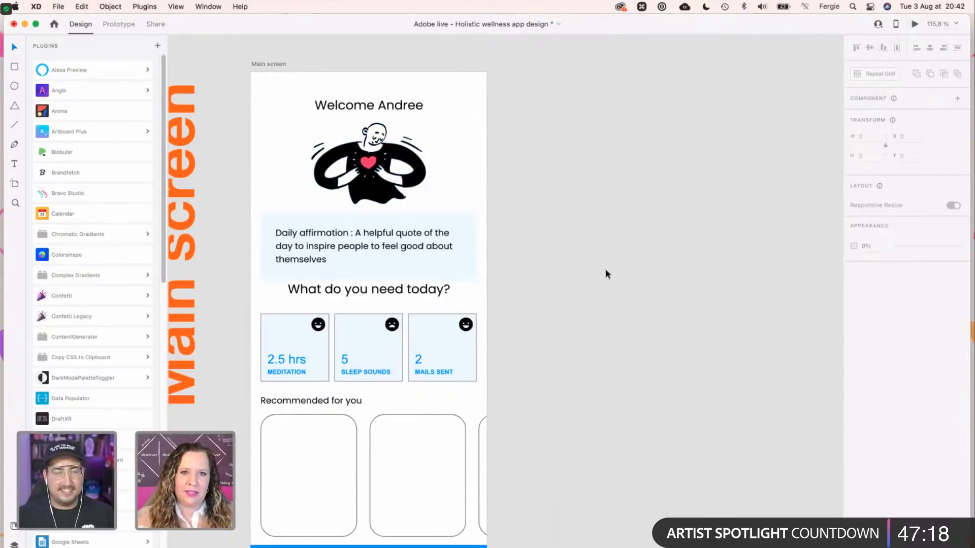
pyautogui.scroll(4, 450, 172)
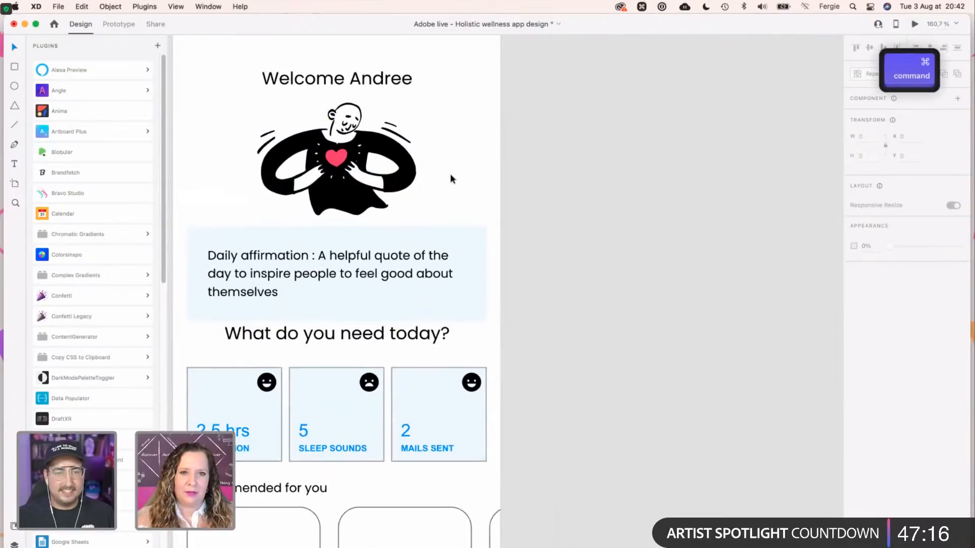
pyautogui.scroll(-4, 450, 172)
pyautogui.scroll(-2, 550, 240)
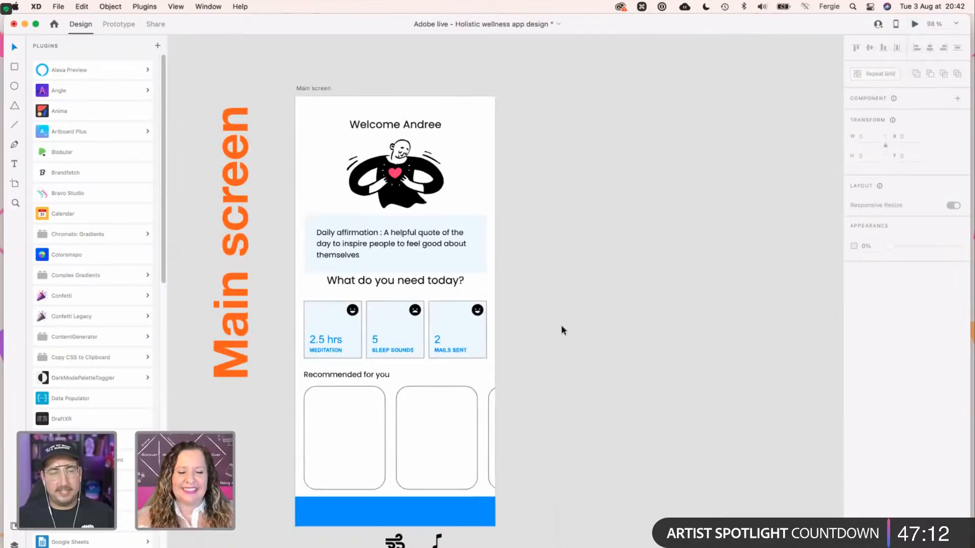
pyautogui.scroll(-5, 561, 321)
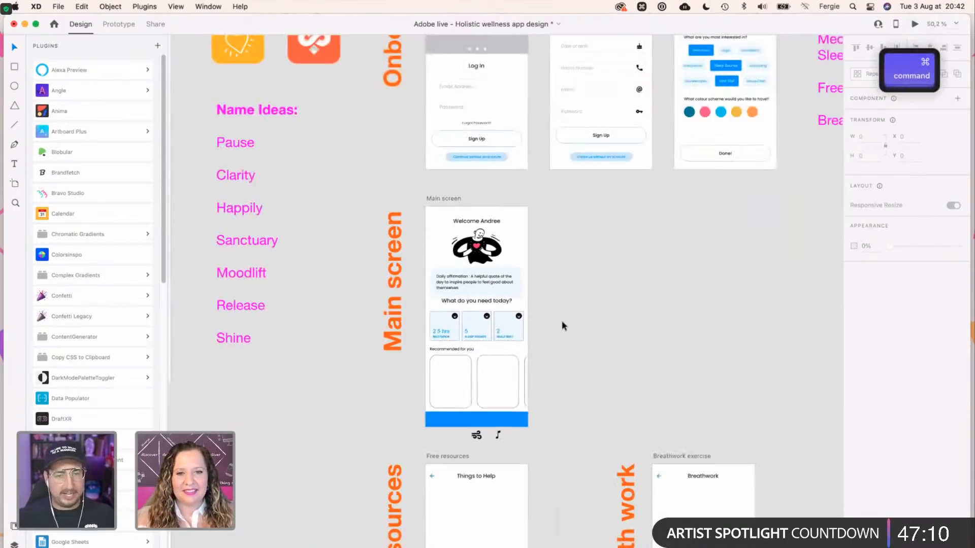
pyautogui.moveTo(647, 363); pyautogui.dragTo(432, 117)
pyautogui.moveTo(586, 201); pyautogui.dragTo(481, 166)
pyautogui.hscroll(5, 509, 176)
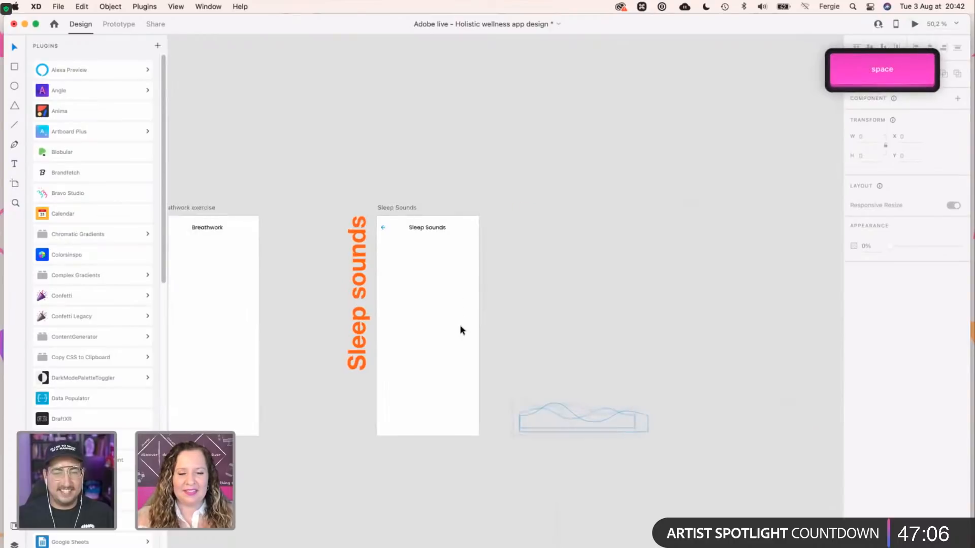
pyautogui.scroll(5, 468, 359)
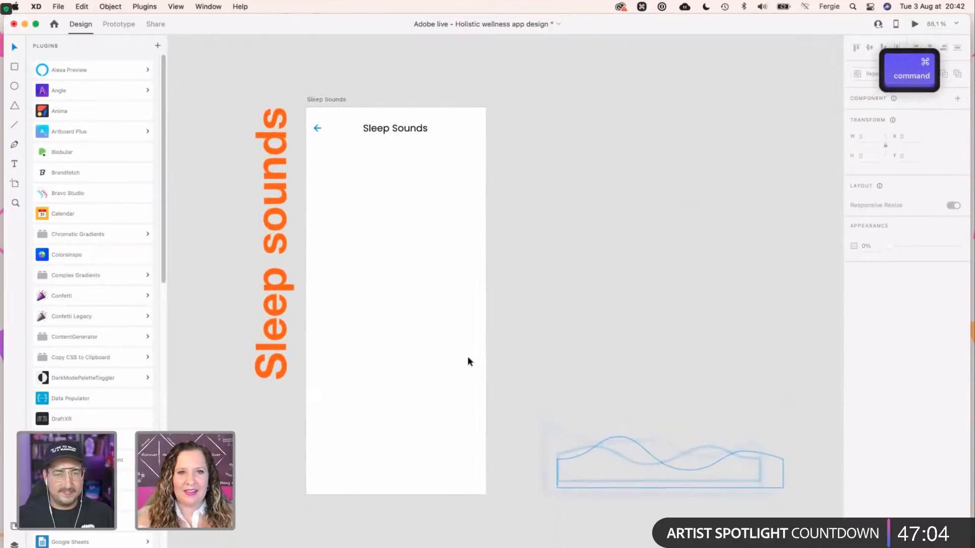
pyautogui.scroll(3, 467, 355)
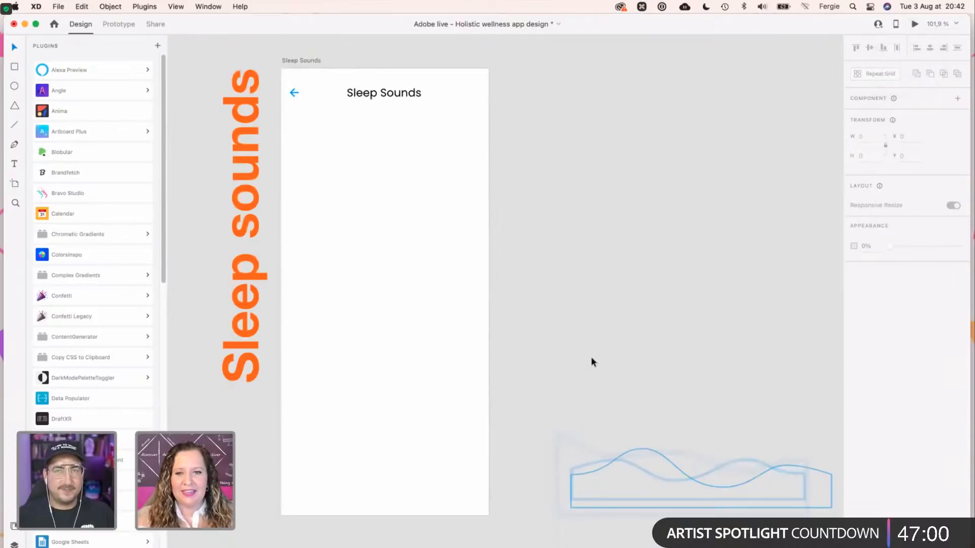
pyautogui.press('space')
pyautogui.moveTo(657, 348); pyautogui.dragTo(628, 336)
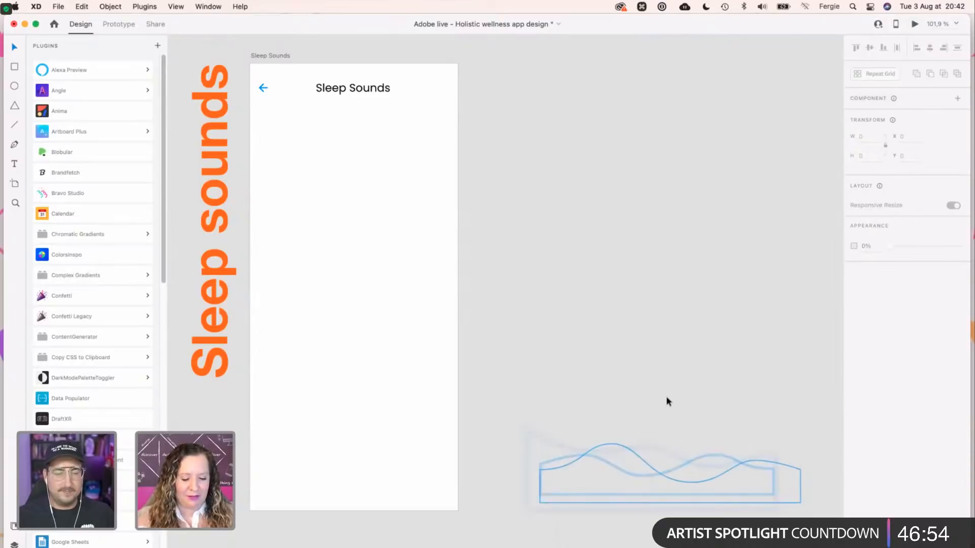
pyautogui.press('super+s')
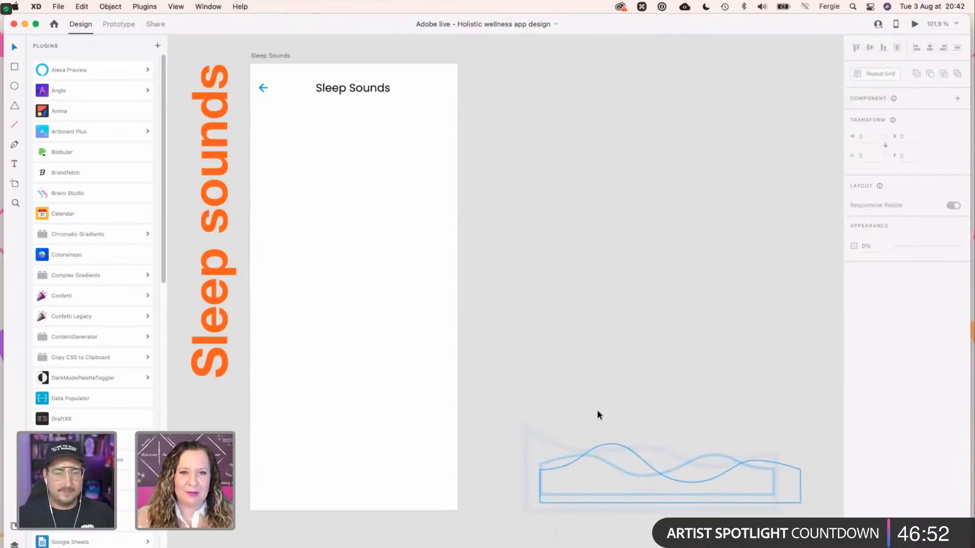
# Show the document's layers, select the wave artwork beside the Sleep Sounds artboard and expand its graphs group.
pyautogui.moveTo(592, 426); pyautogui.dragTo(643, 480)
pyautogui.scroll(3, 699, 489)
pyautogui.click(659, 374)
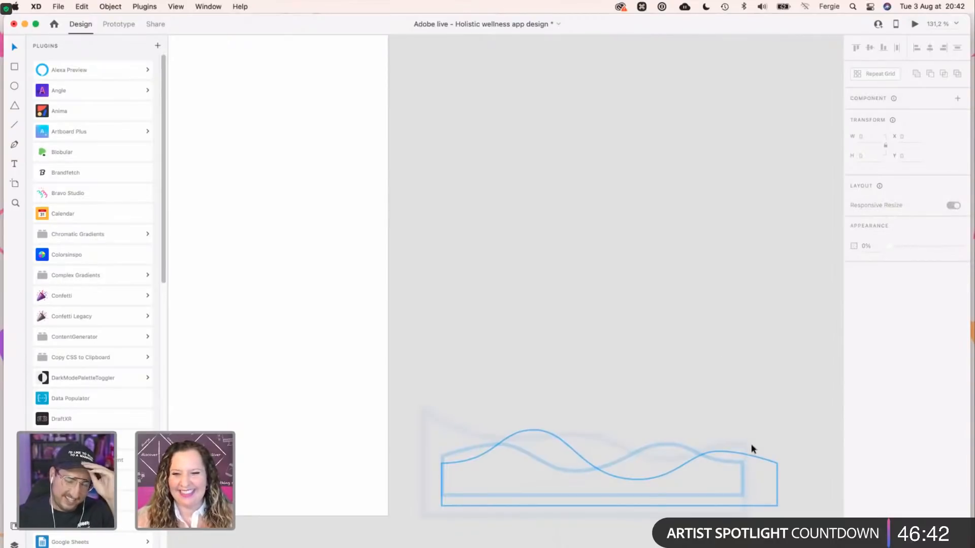
pyautogui.press('super')
pyautogui.scroll(3, 751, 456)
pyautogui.press('super+y')
pyautogui.click(585, 460)
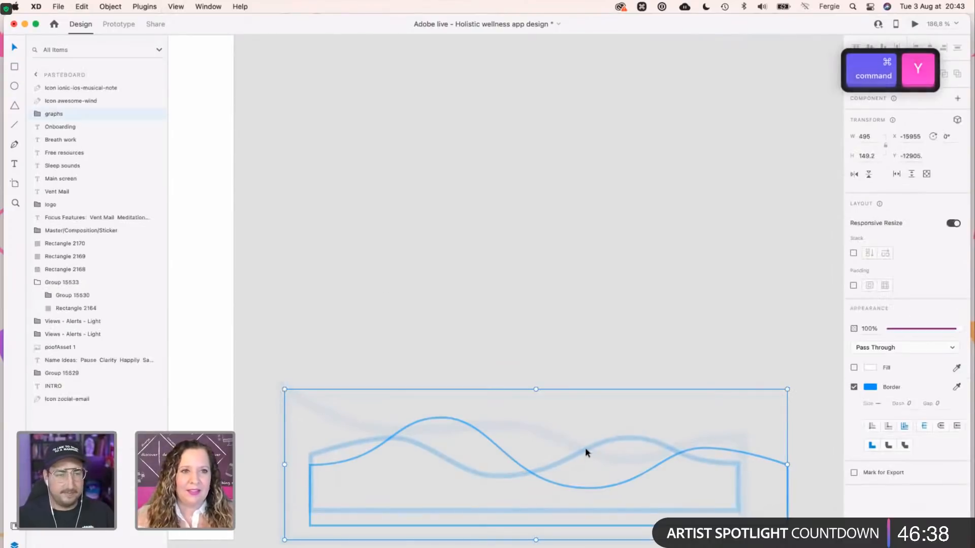
pyautogui.click(37, 117)
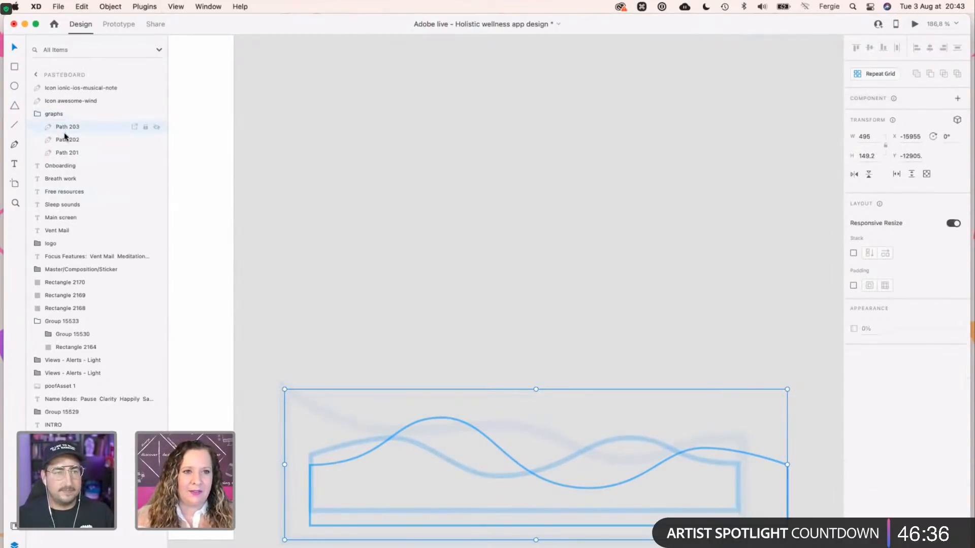
# Inspect Path 202 and Path 201 of the wave artwork individually, clearing the selection at the end.
pyautogui.click(65, 137)
pyautogui.click(67, 152)
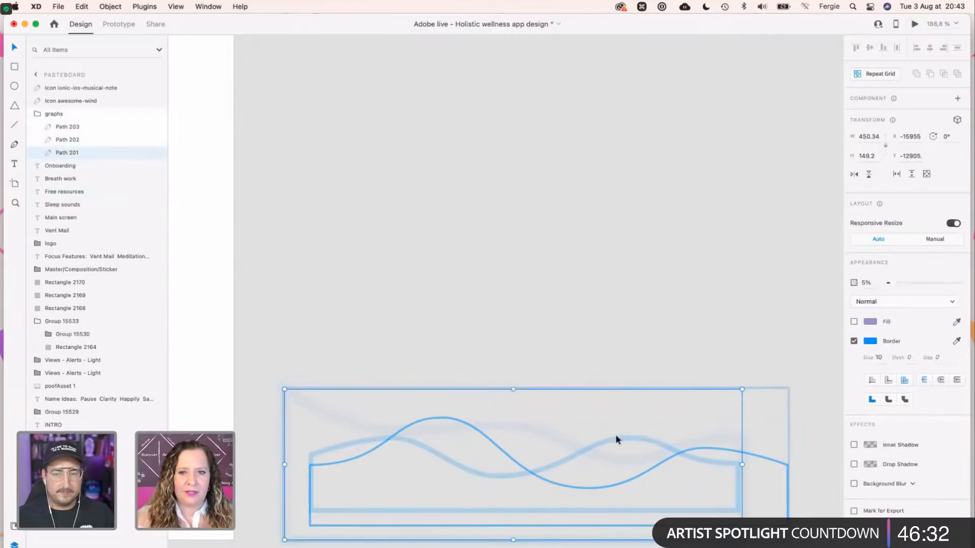
pyautogui.click(419, 438)
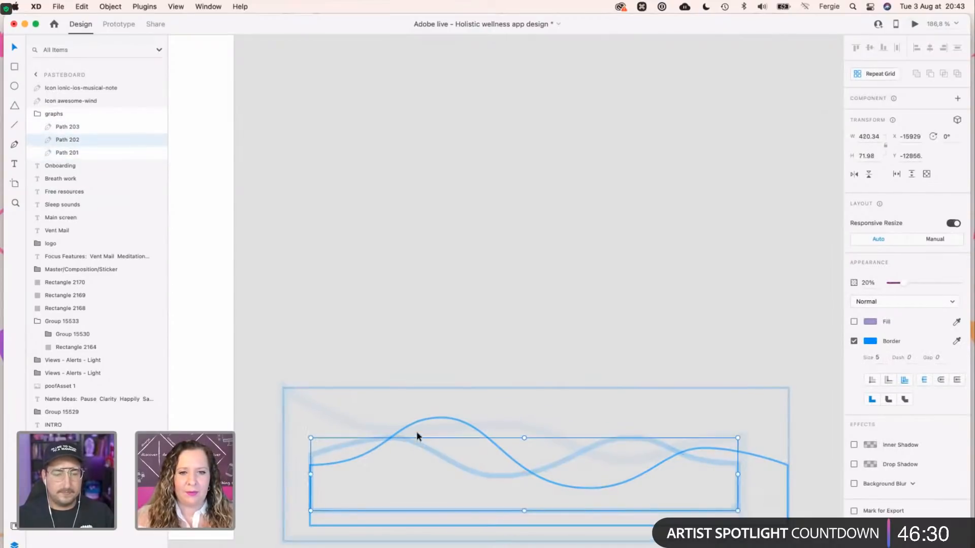
pyautogui.click(370, 431)
pyautogui.click(379, 419)
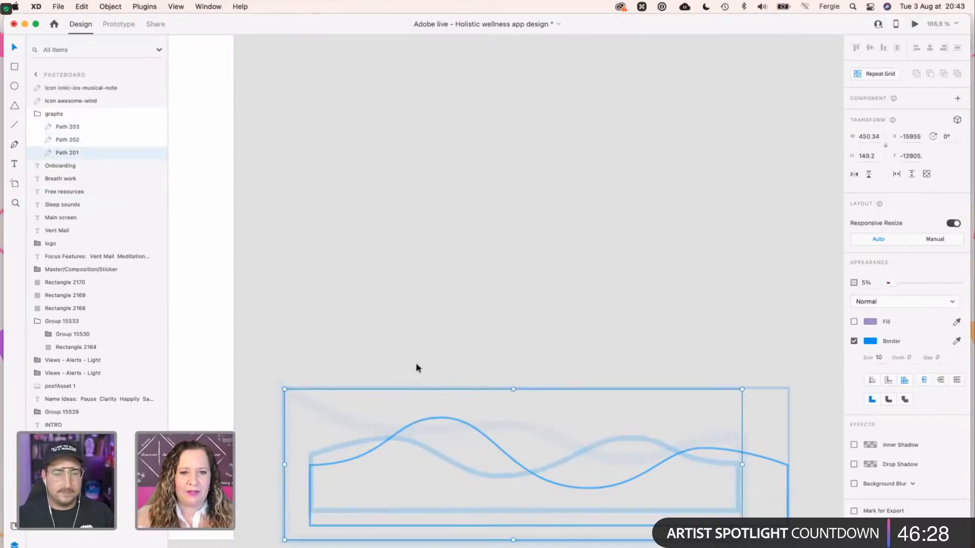
pyautogui.scroll(3, 614, 508)
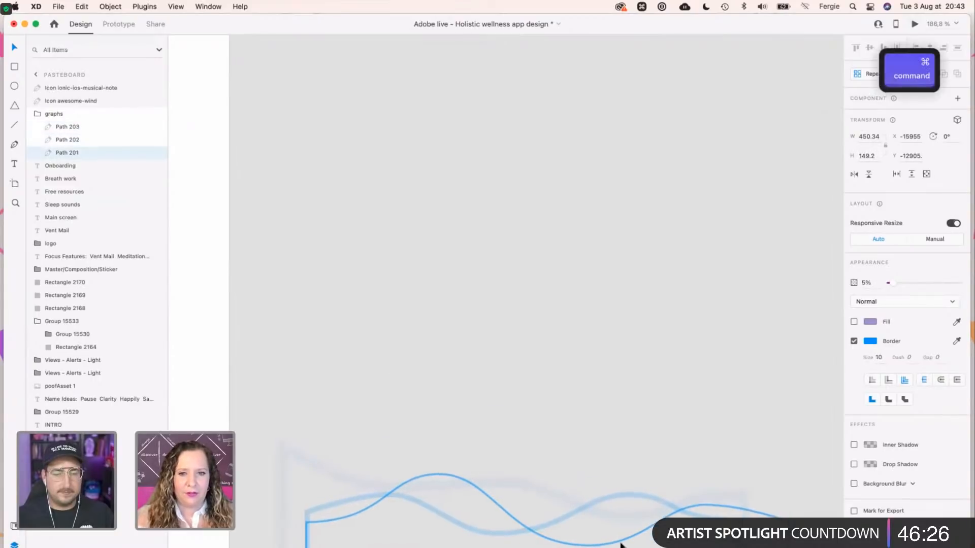
pyautogui.scroll(-5, 530, 513)
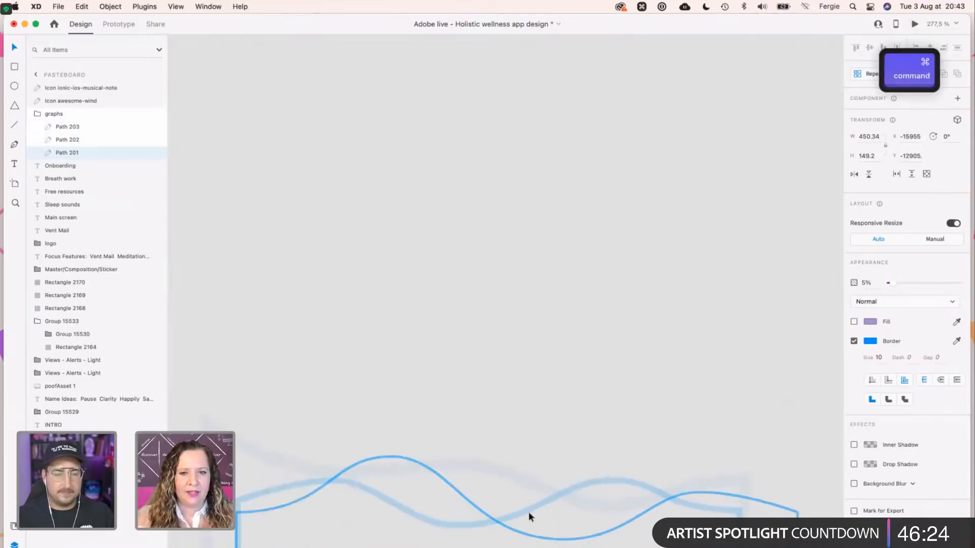
pyautogui.moveTo(516, 431); pyautogui.dragTo(637, 361)
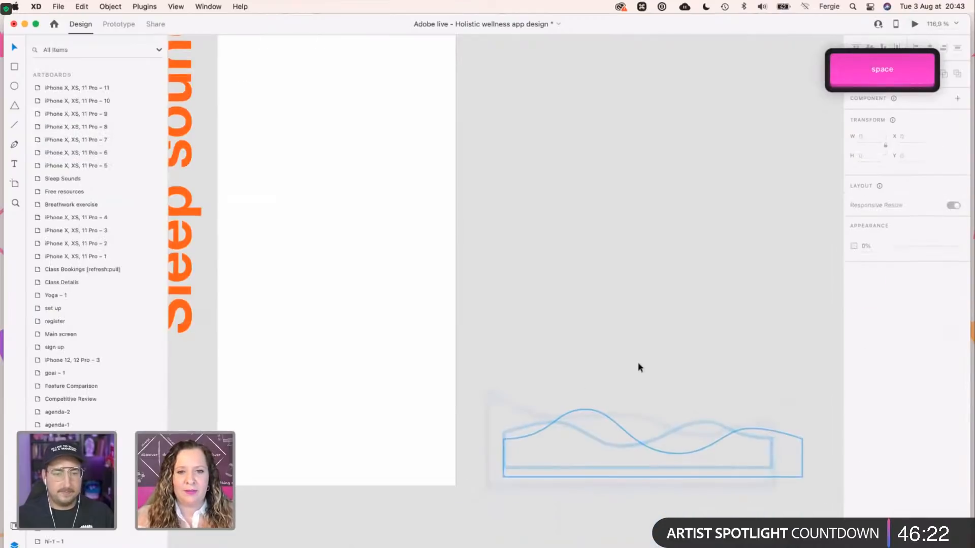
# Move the graphs wave group onto the Sleep Sounds artboard, along its bottom edge.
pyautogui.click(577, 420)
pyautogui.moveTo(694, 468); pyautogui.dragTo(373, 470)
pyautogui.press('space')
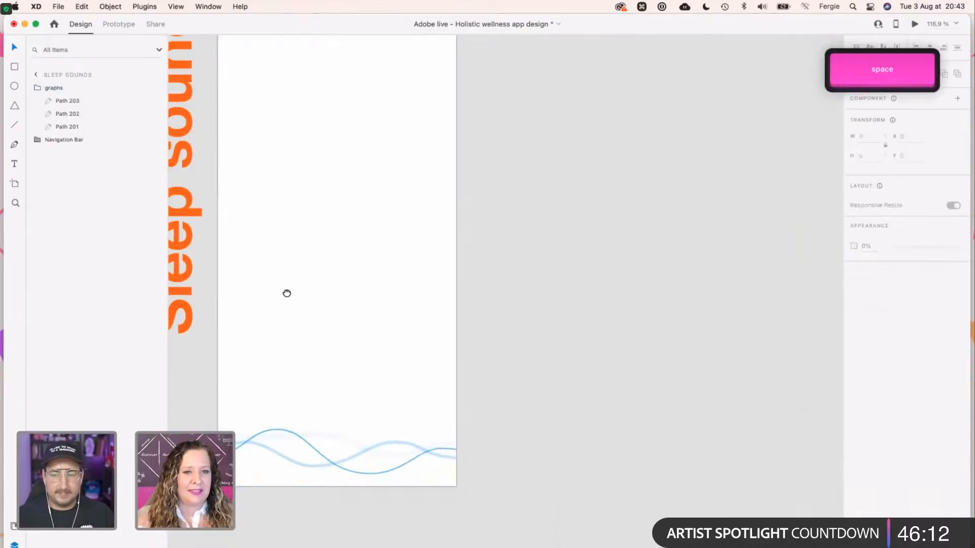
pyautogui.moveTo(284, 340); pyautogui.dragTo(404, 343)
pyautogui.scroll(-3, 404, 342)
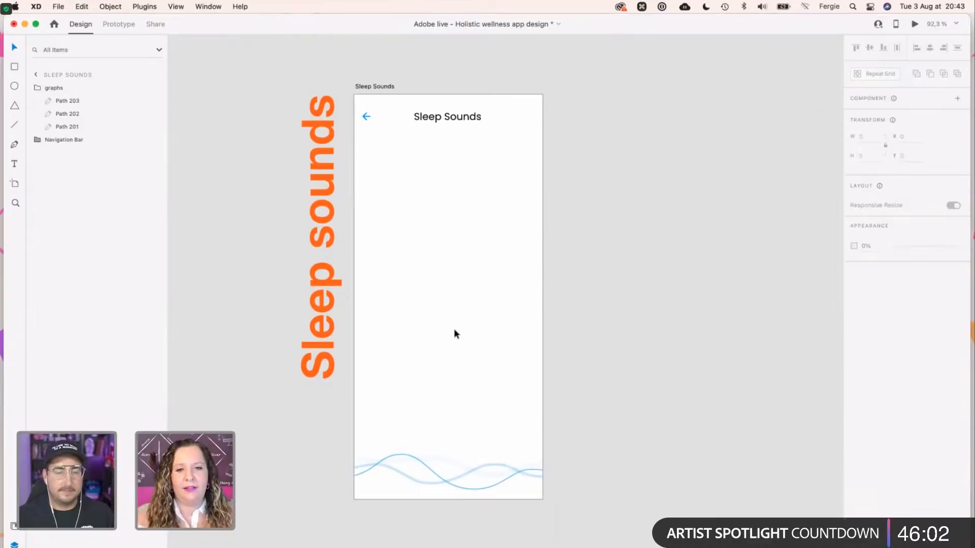
pyautogui.press('space')
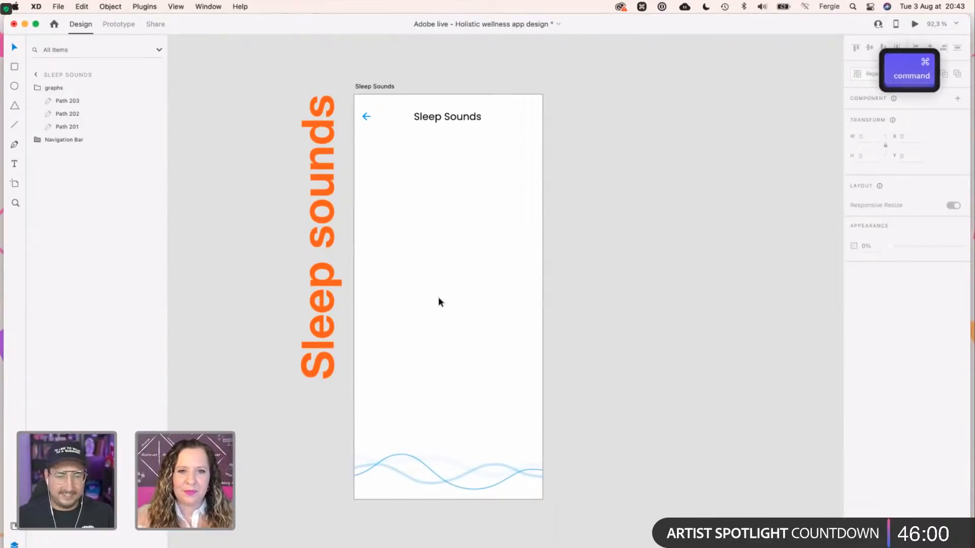
pyautogui.scroll(2, 438, 297)
pyautogui.moveTo(452, 249); pyautogui.dragTo(442, 278)
# Open the Icons 4 Design plugin and search the icon library for "play".
pyautogui.press('shift+super+p')
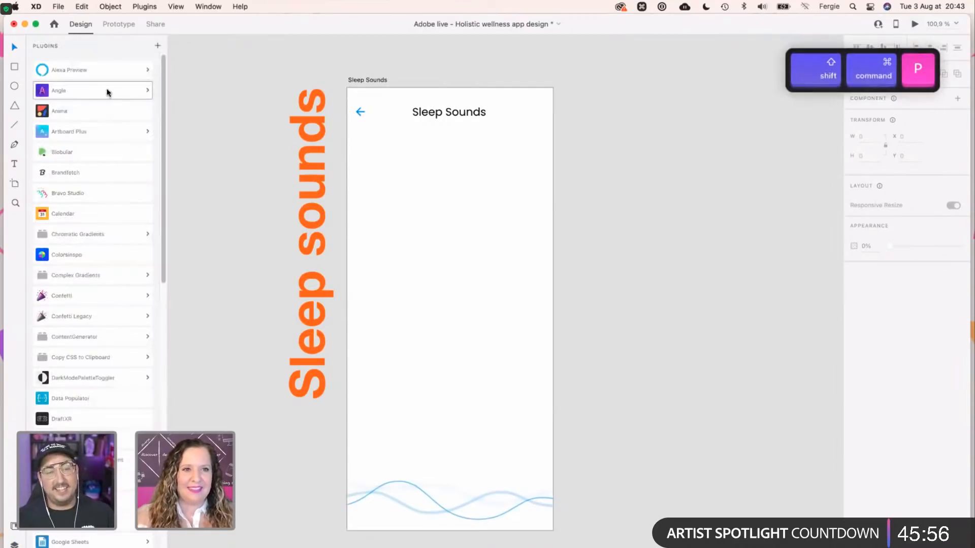
pyautogui.scroll(-2, 109, 393)
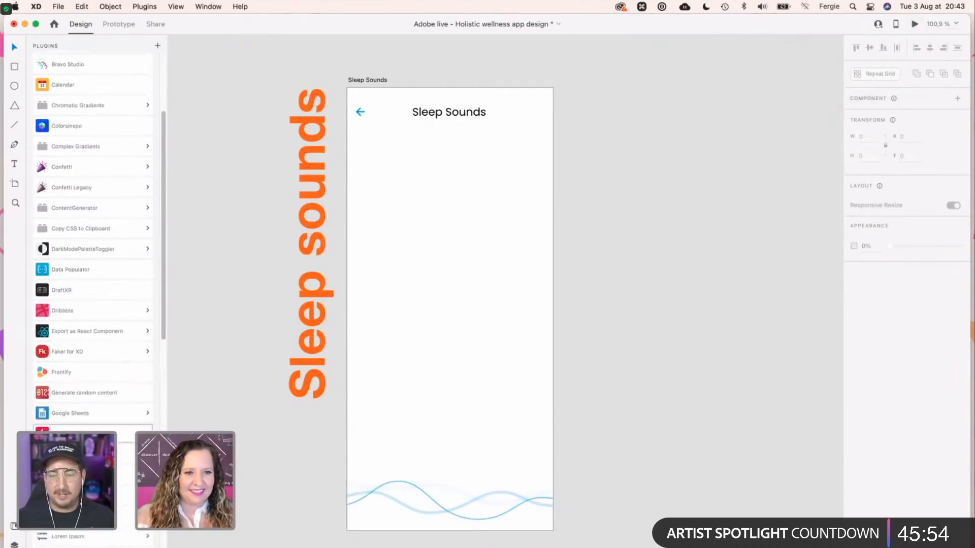
pyautogui.click(76, 455)
pyautogui.write('play')
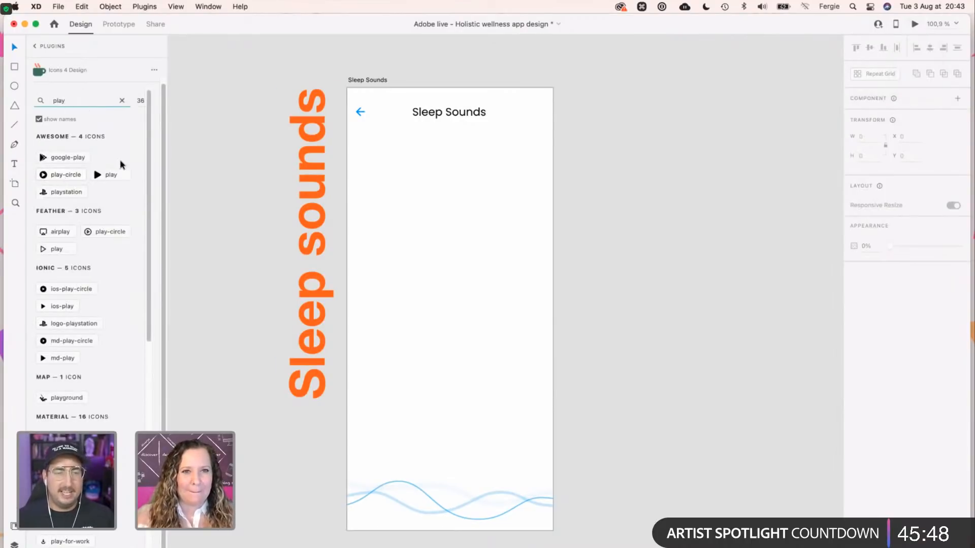
# Insert the Awesome play-circle icon into the Sleep Sounds artboard and centre it vertically.
pyautogui.click(442, 120)
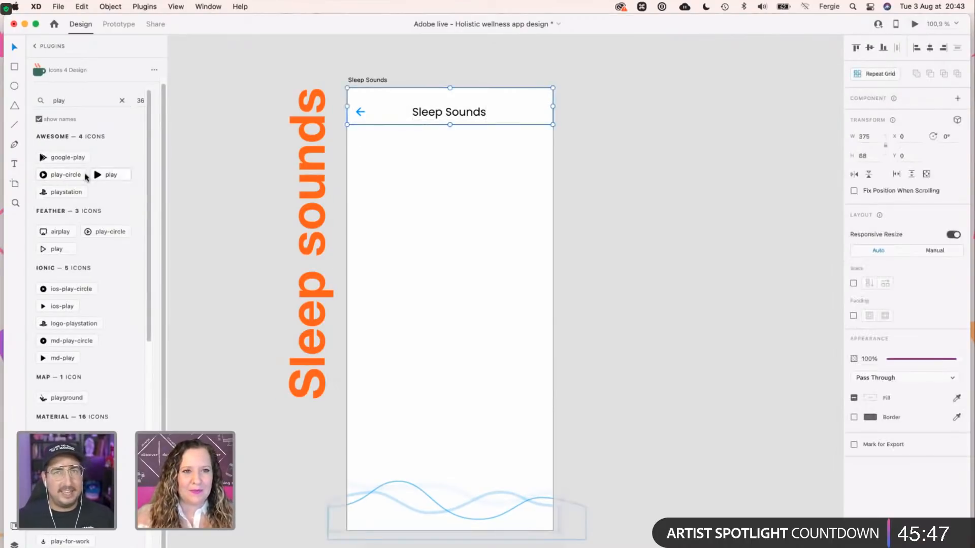
pyautogui.click(57, 176)
pyautogui.moveTo(586, 114); pyautogui.dragTo(456, 318)
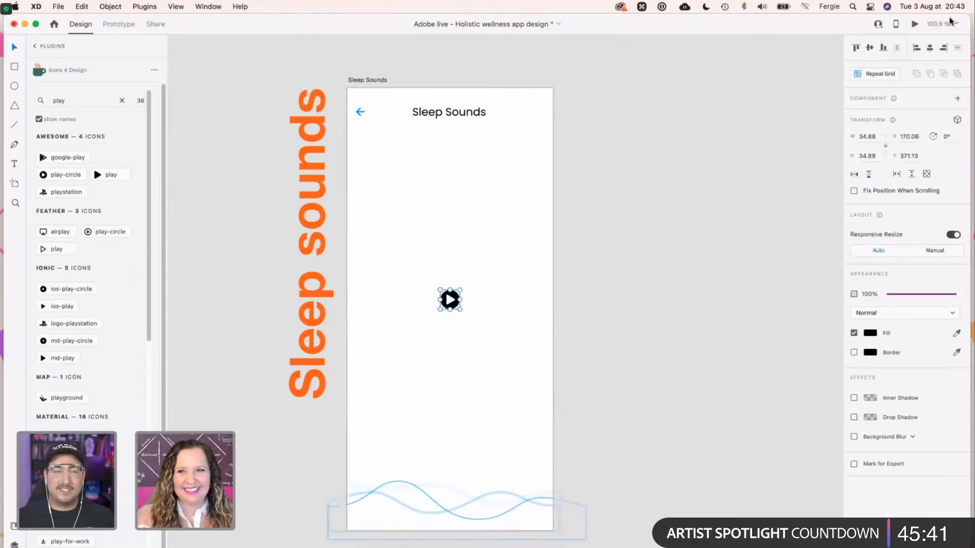
pyautogui.click(870, 48)
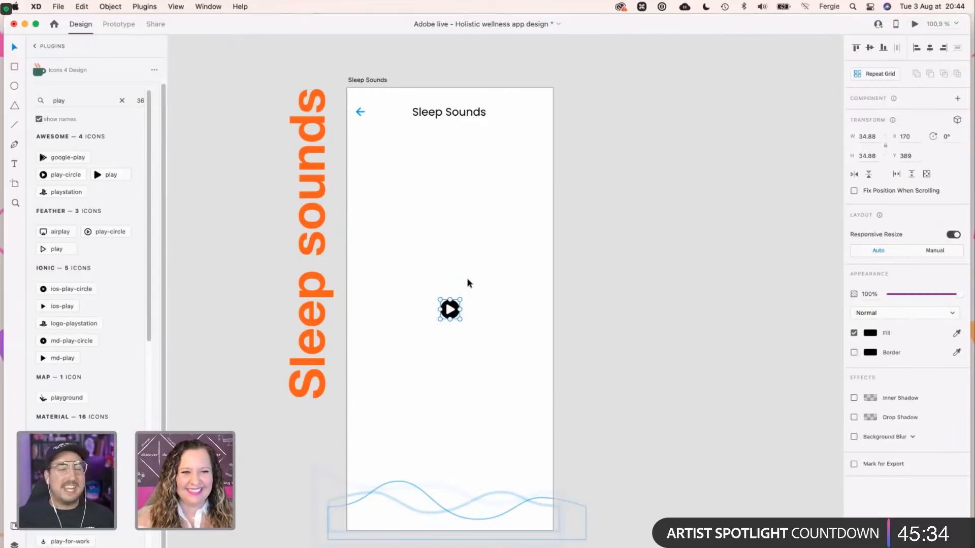
pyautogui.click(662, 375)
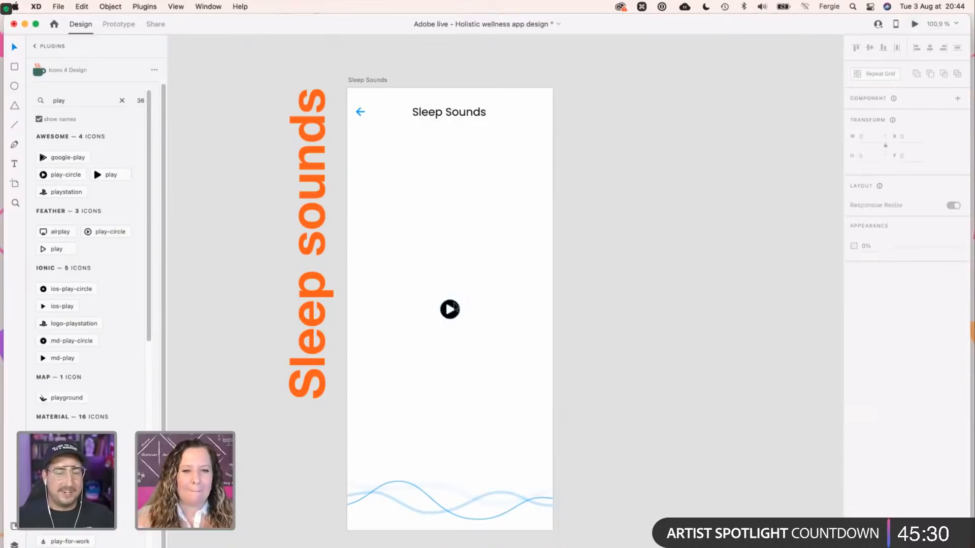
pyautogui.click(453, 307)
pyautogui.click(562, 311)
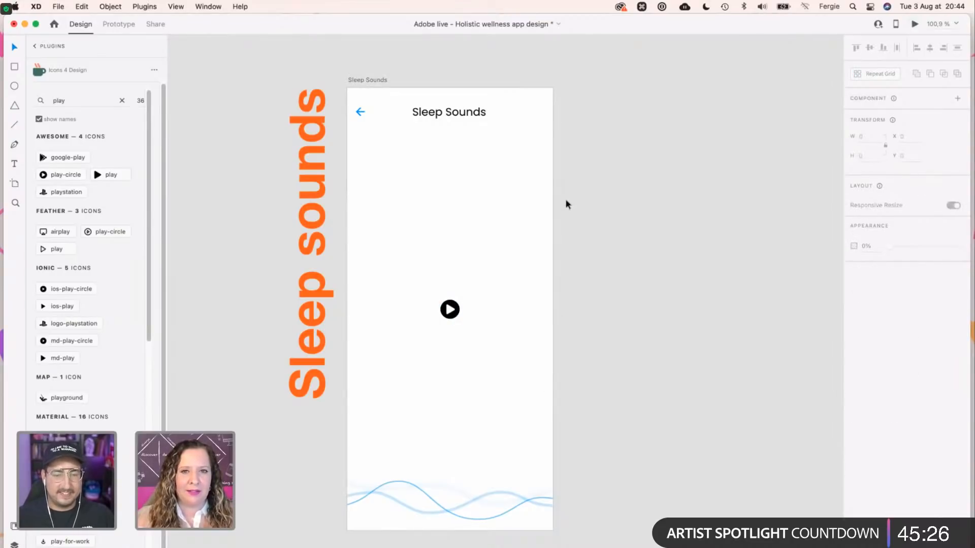
# Move the play icon horizontally just past the Sleep Sounds artboard's right edge and nudge it slightly back toward the artboard.
pyautogui.keyDown('super'); pyautogui.click(455, 310); pyautogui.keyUp('super')
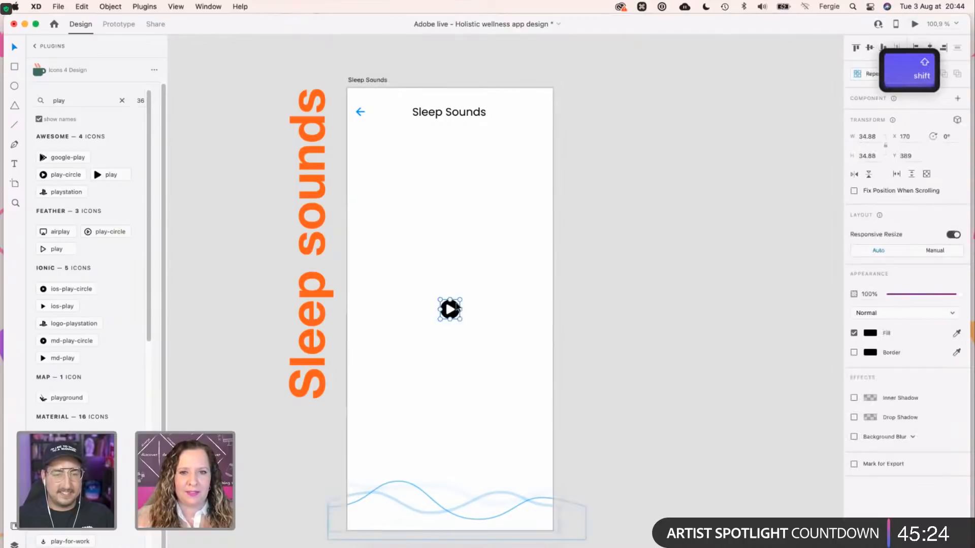
pyautogui.scroll(5, 456, 308)
pyautogui.moveTo(464, 309); pyautogui.dragTo(767, 307)
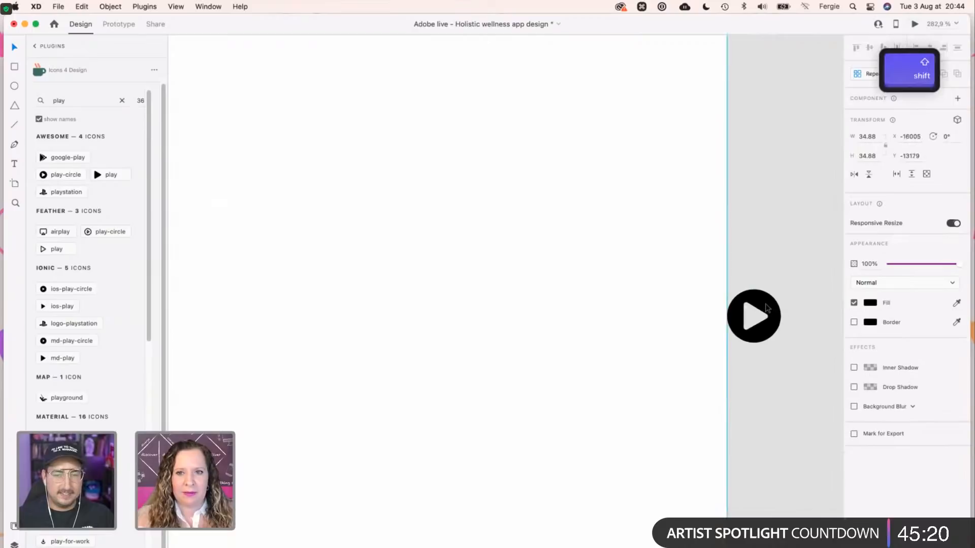
pyautogui.click(753, 244)
pyautogui.click(755, 300)
pyautogui.press('Left')
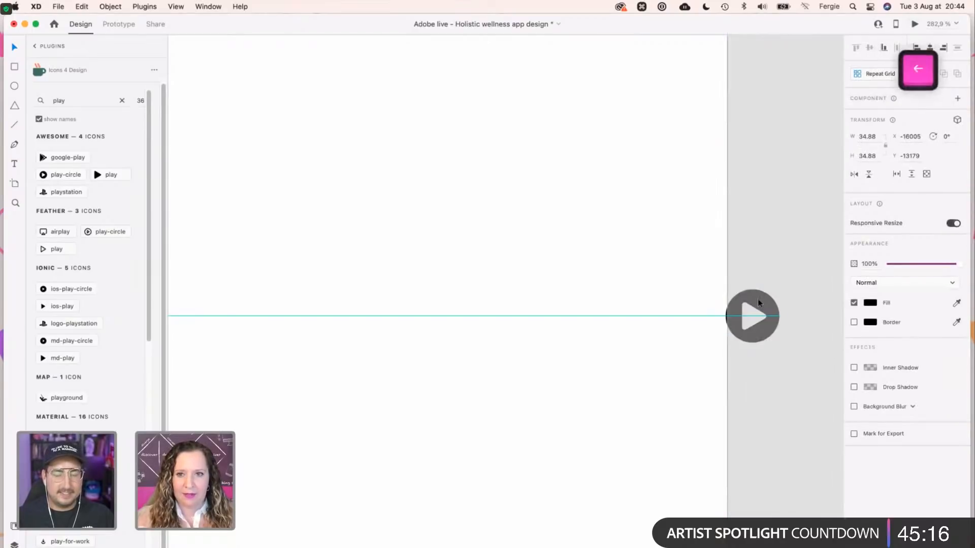
pyautogui.click(754, 235)
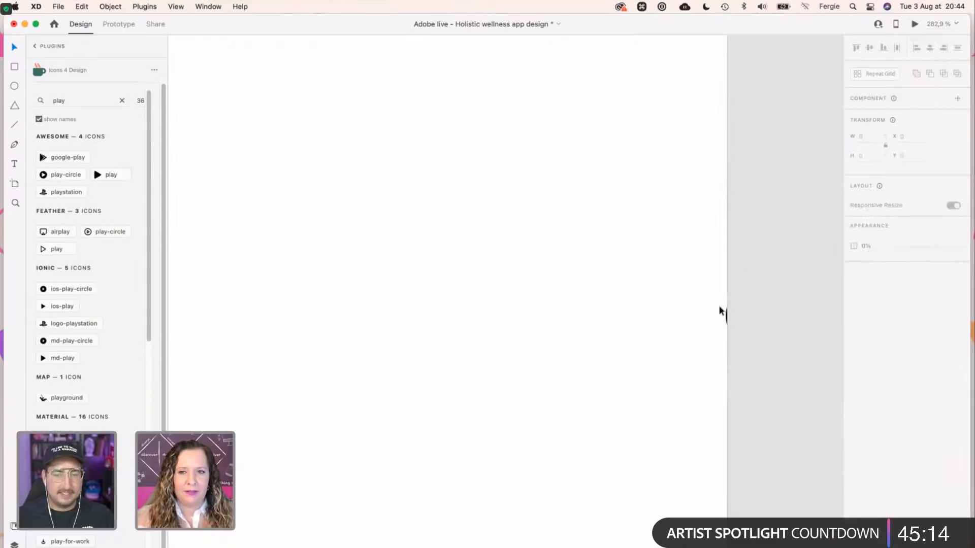
# Nudge the play icon back inside the Sleep Sounds artboard in large steps, and centre it horizontally.
pyautogui.click(750, 333)
pyautogui.hotkey('shift', 'Left')
pyautogui.hotkey('shift', 'Left')
pyautogui.hotkey('shift', 'Left')
pyautogui.hotkey('shift', 'Left')
pyautogui.hotkey('shift', 'Left')
pyautogui.hotkey('shift', 'Left')
pyautogui.hotkey('shift', 'Left')
pyautogui.hotkey('shift', 'Left')
pyautogui.hotkey('shift', 'Left')
pyautogui.hotkey('shift', 'Left')
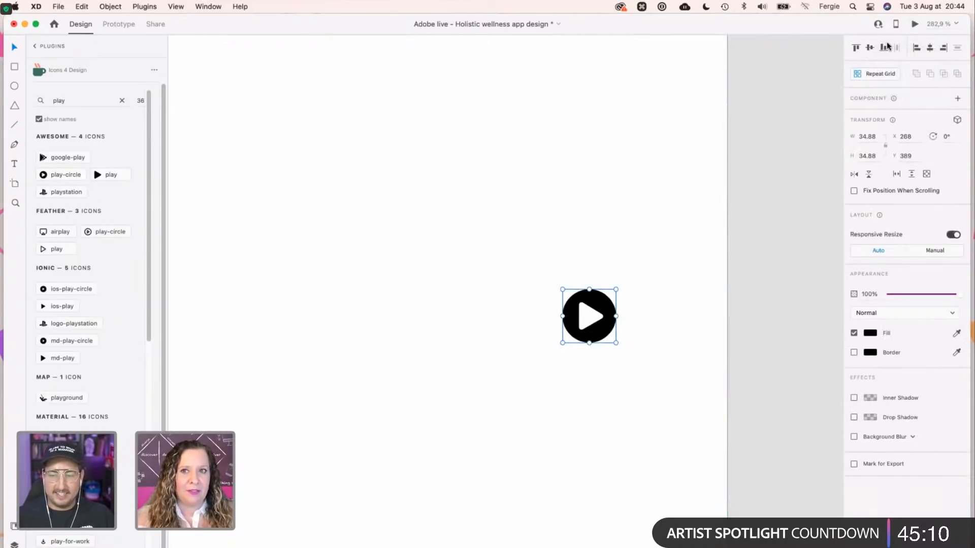
pyautogui.click(930, 47)
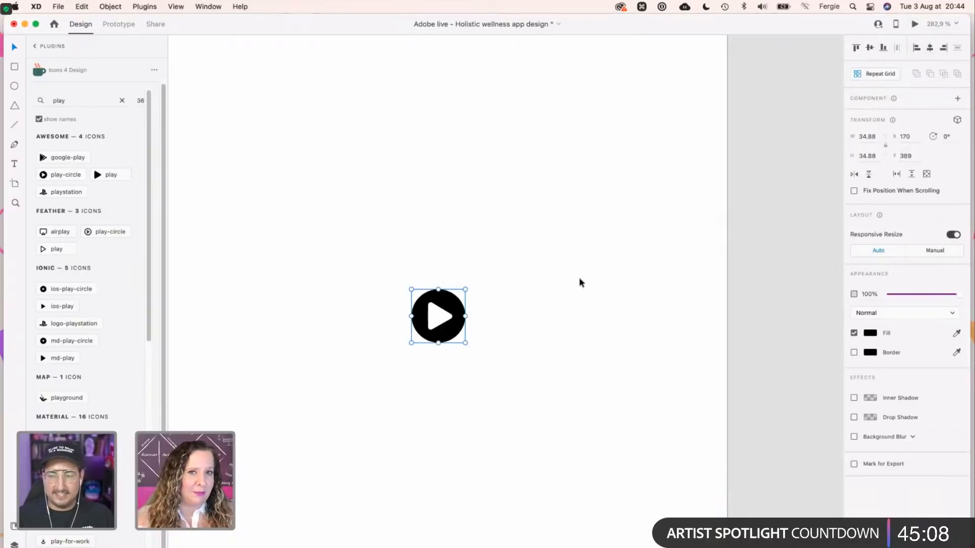
pyautogui.scroll(-5, 579, 281)
pyautogui.scroll(-3, 580, 280)
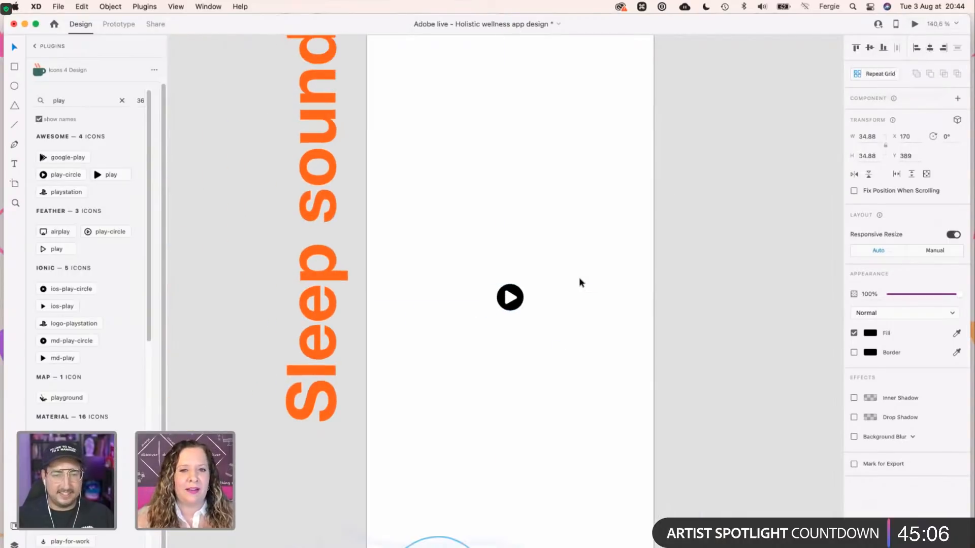
pyautogui.scroll(-2, 580, 281)
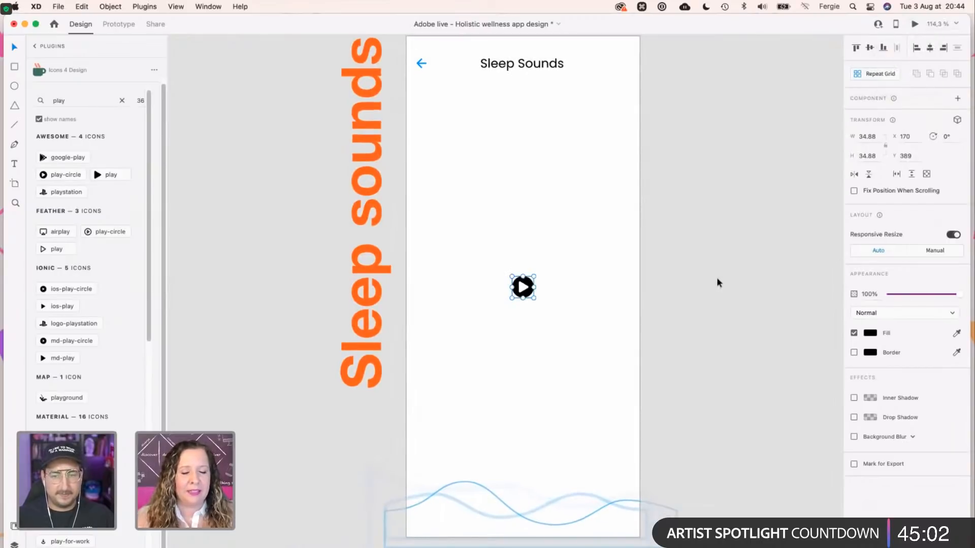
pyautogui.scroll(1, 717, 278)
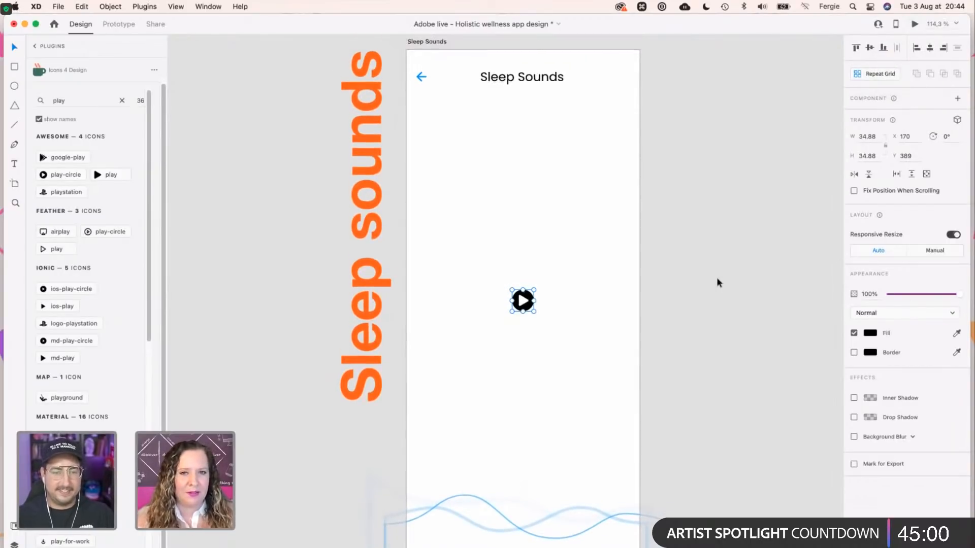
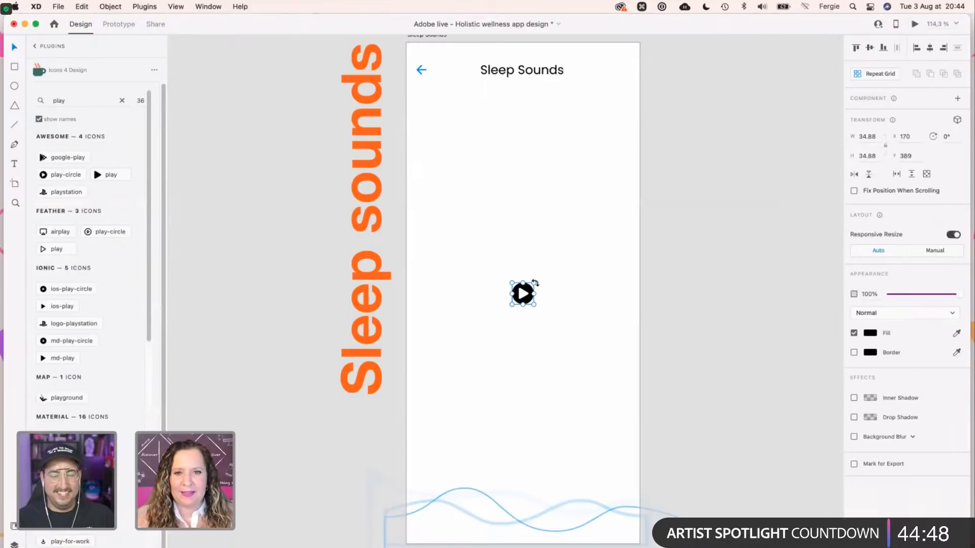
# Enlarge the play icon proportionally from its centre and set its size to 83 × 83.
pyautogui.moveTo(535, 283); pyautogui.dragTo(553, 265)
pyautogui.moveTo(550, 270); pyautogui.dragTo(553, 268)
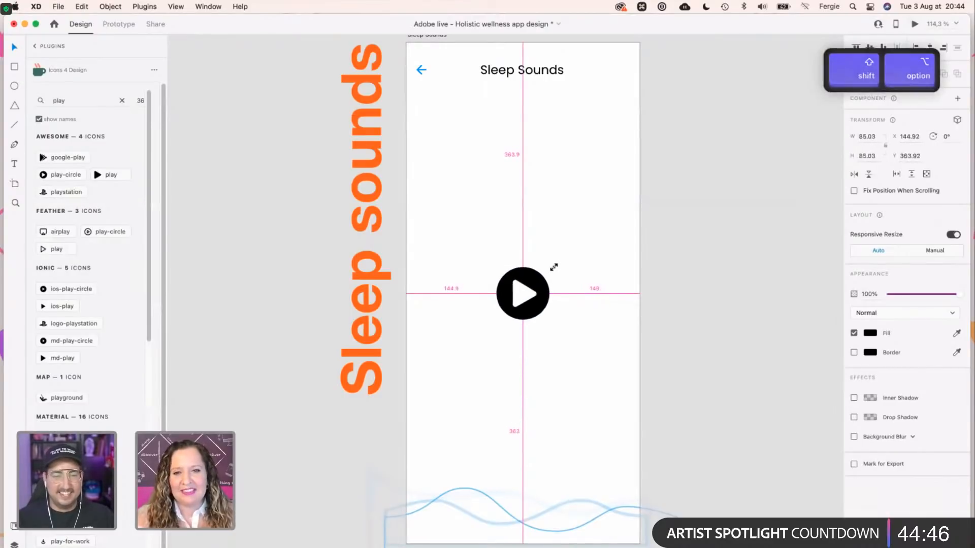
pyautogui.click(582, 264)
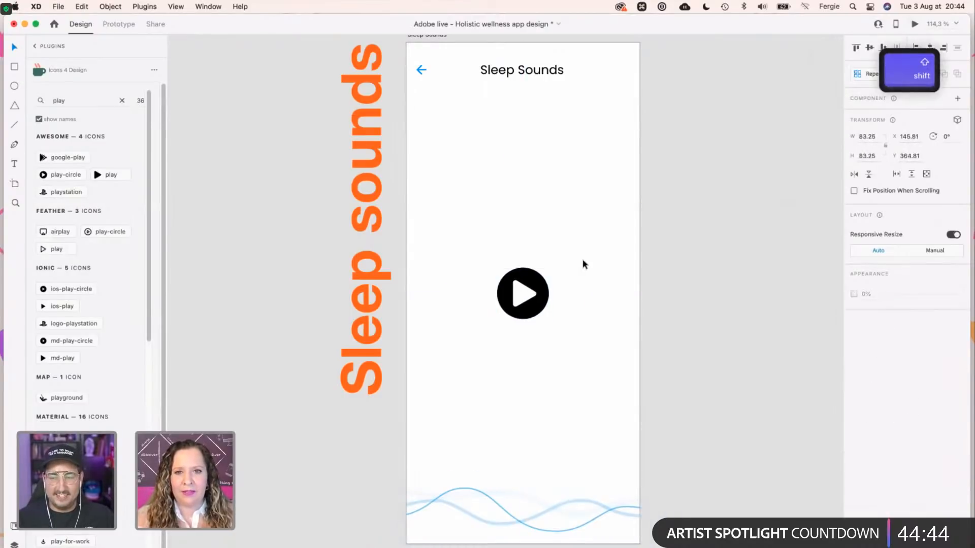
pyautogui.click(522, 280)
pyautogui.click(870, 137)
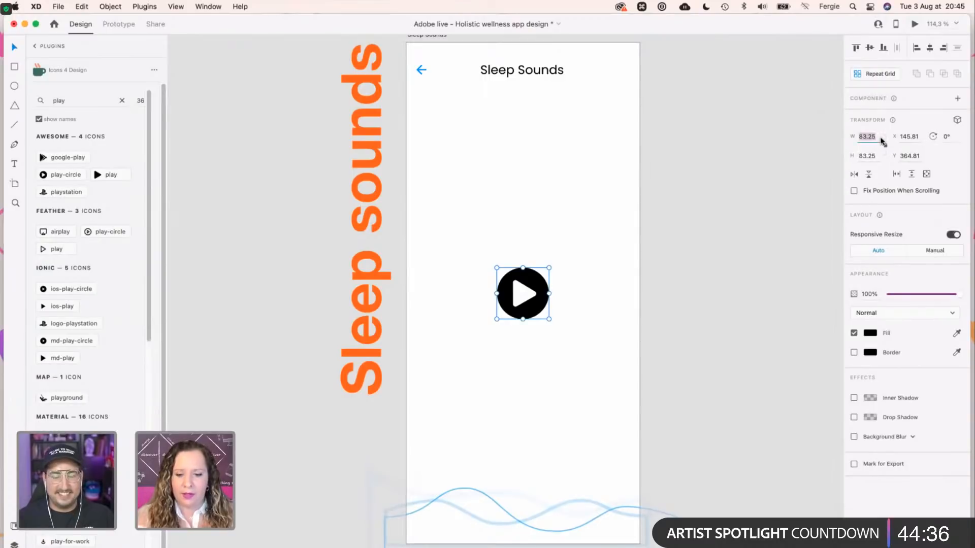
pyautogui.press('BackSpace')
pyautogui.press('BackSpace')
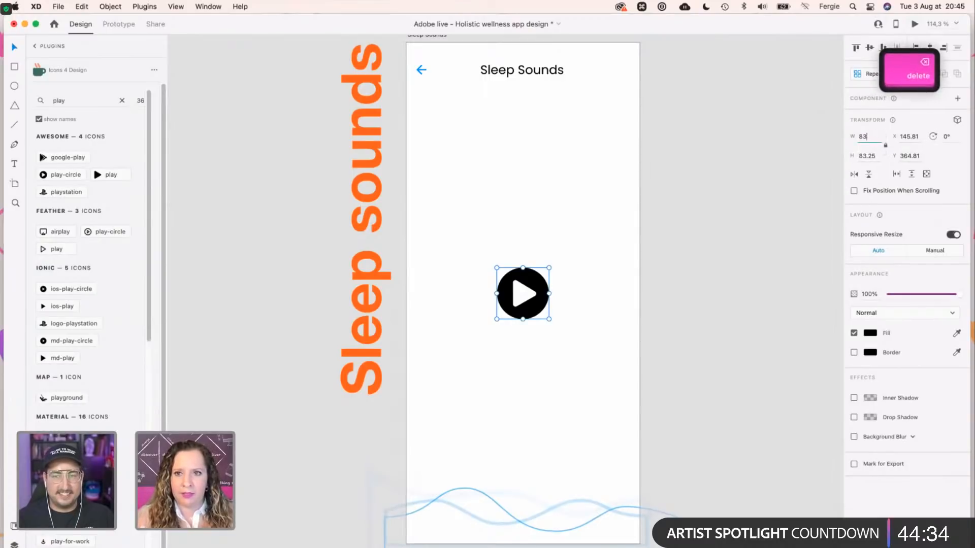
pyautogui.press('Tab')
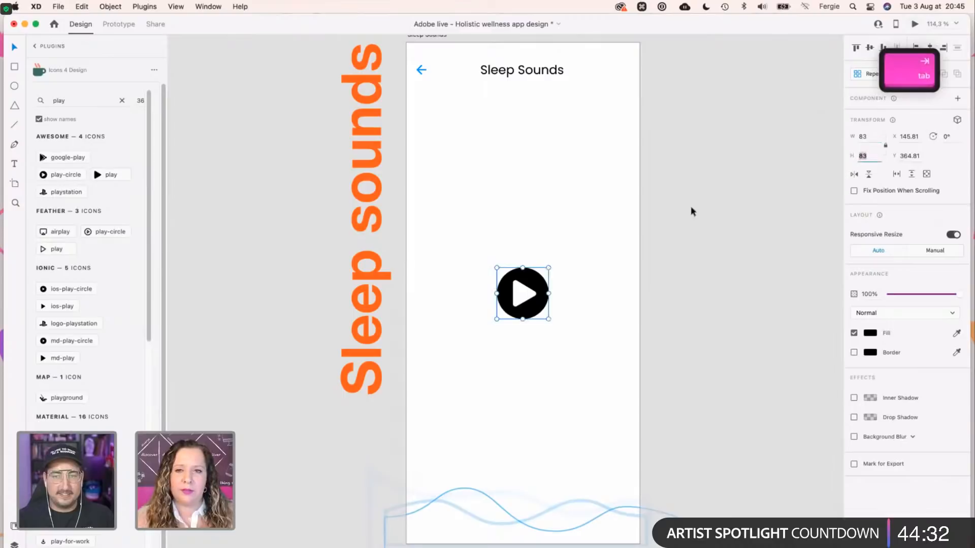
pyautogui.click(723, 235)
# Centre the enlarged play icon vertically and horizontally on the Sleep Sounds artboard.
pyautogui.click(542, 282)
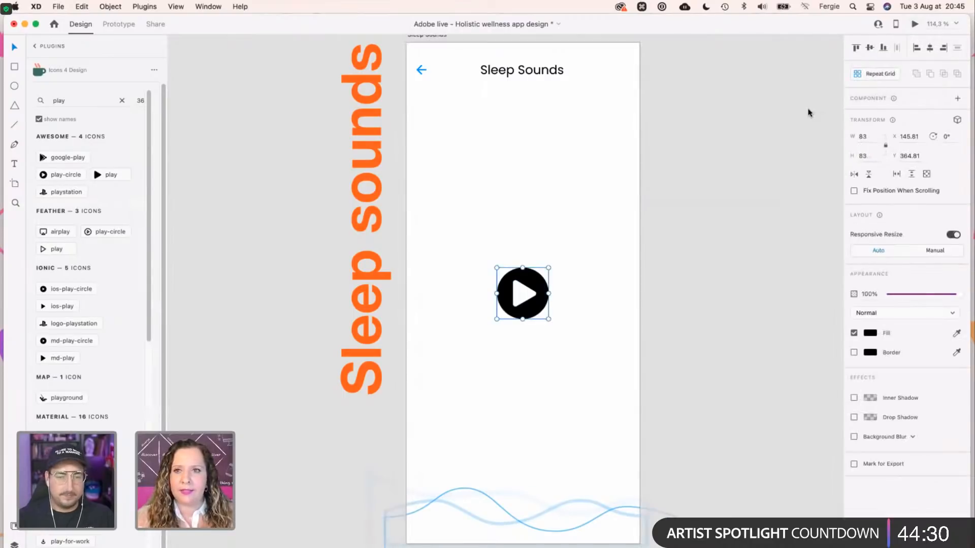
pyautogui.click(871, 49)
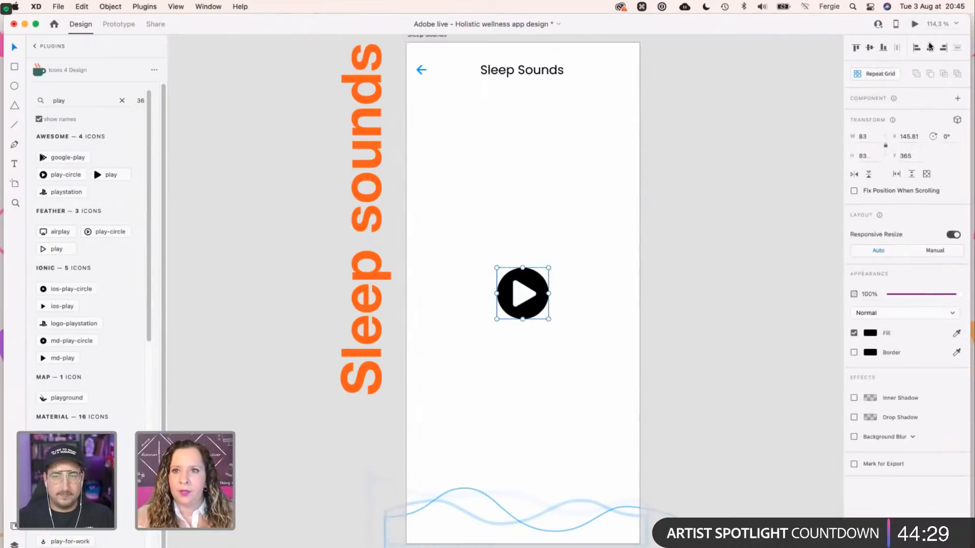
pyautogui.click(731, 172)
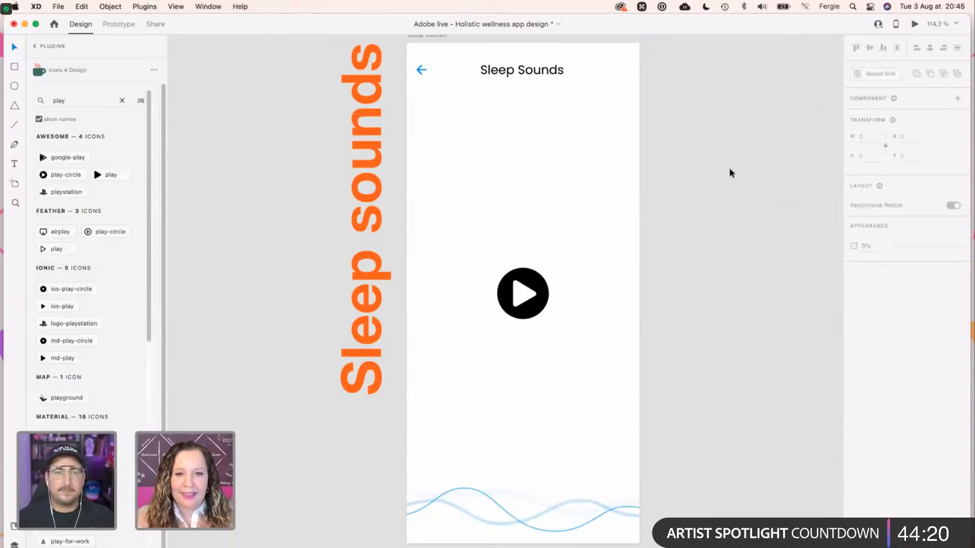
# Delete the play icon from the Sleep Sounds artboard.
pyautogui.click(529, 284)
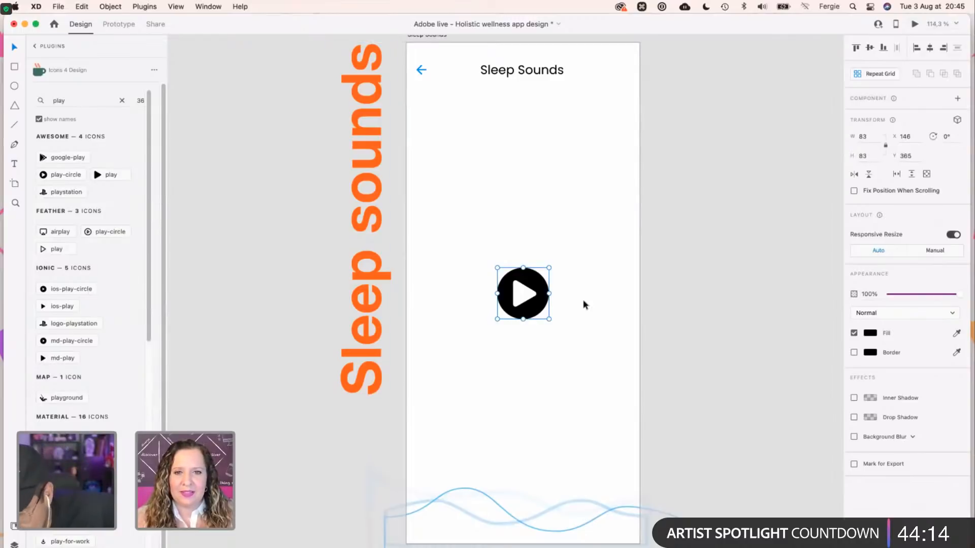
pyautogui.click(549, 308)
pyautogui.click(541, 308)
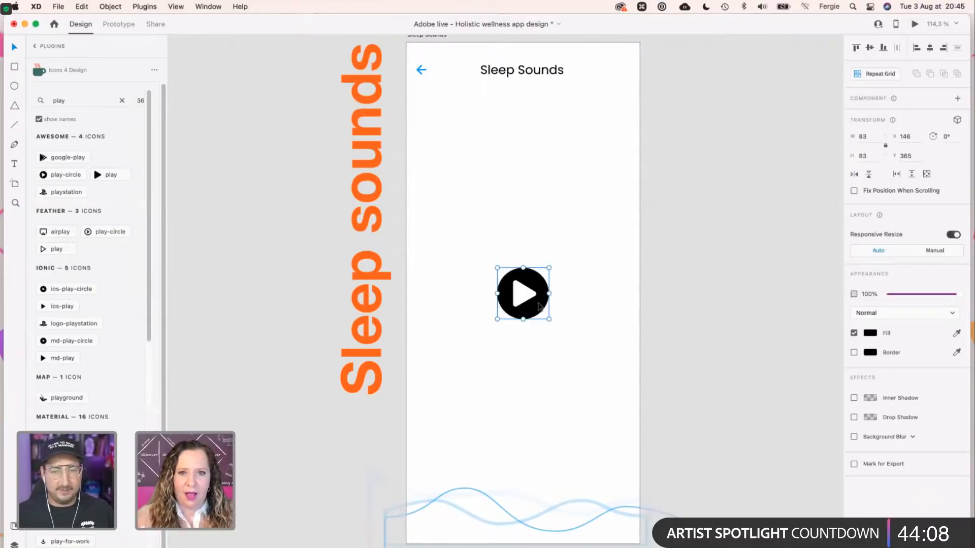
pyautogui.press('BackSpace')
# Draw a circle in the middle of the Sleep Sounds artboard, size it to 80 × 80 and centre it horizontally.
pyautogui.press('e')
pyautogui.moveTo(523, 268); pyautogui.dragTo(581, 366)
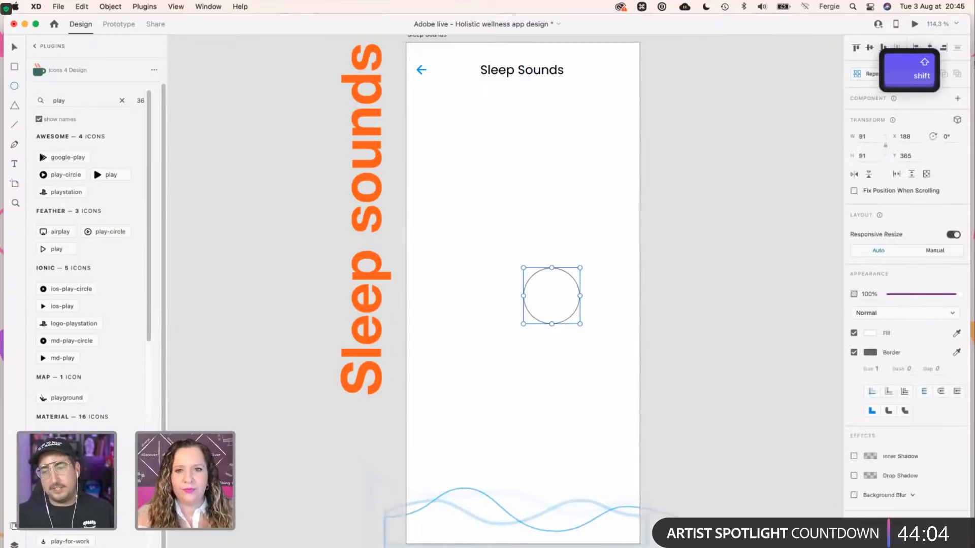
pyautogui.write('80')
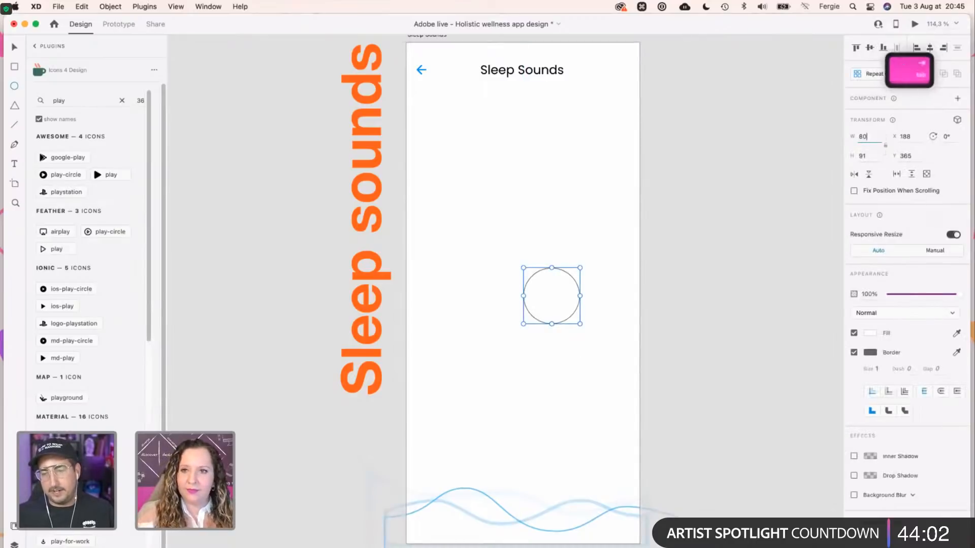
pyautogui.press('Return')
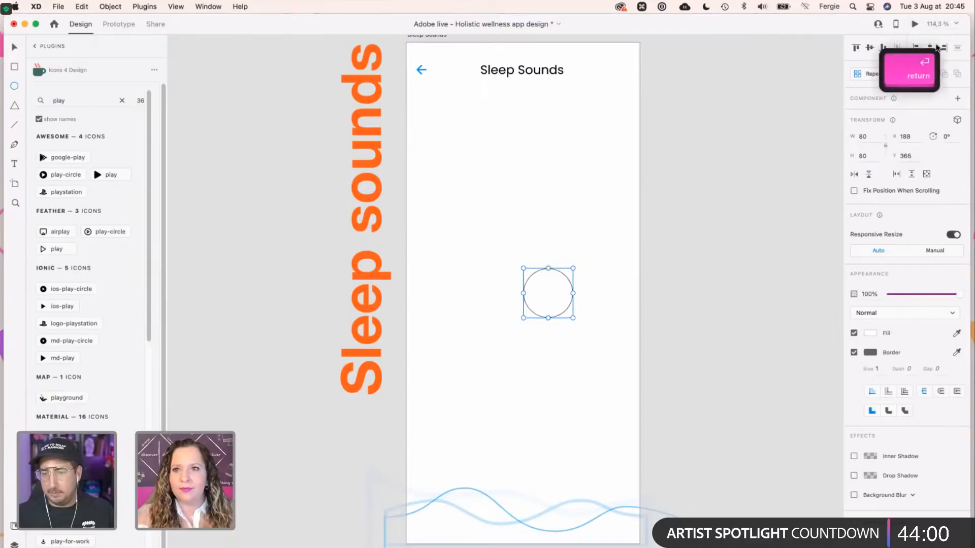
pyautogui.moveTo(532, 280); pyautogui.dragTo(507, 280)
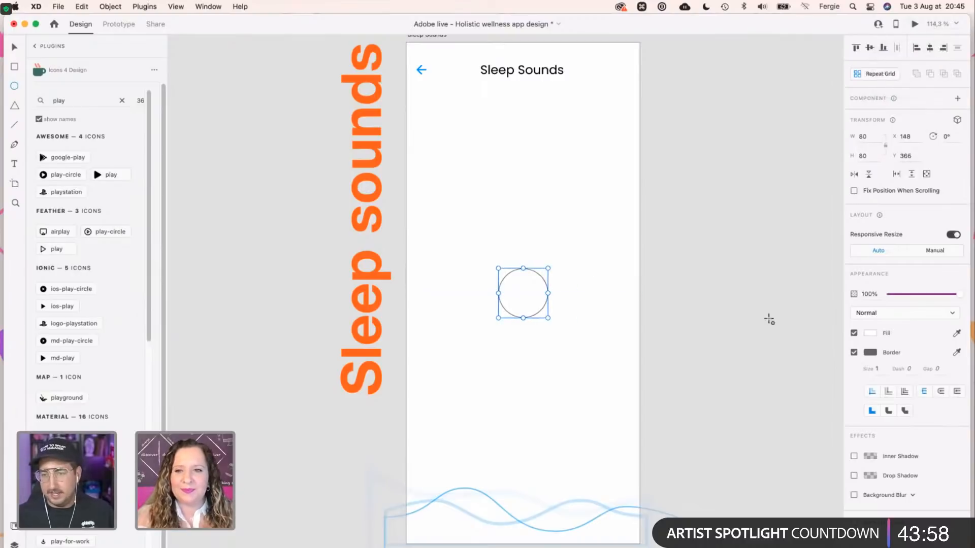
# Remove the circle's border and give it a solid dark blue fill.
pyautogui.click(854, 353)
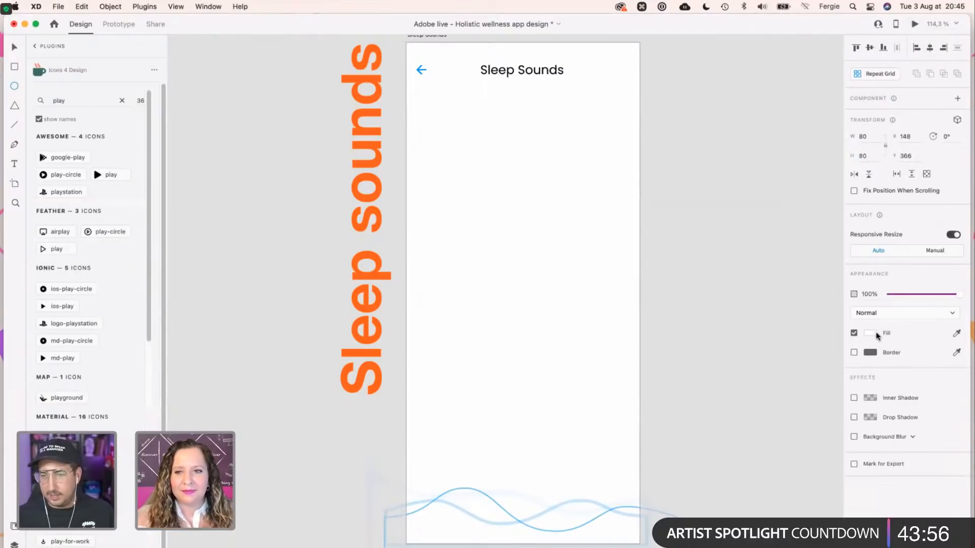
pyautogui.click(870, 333)
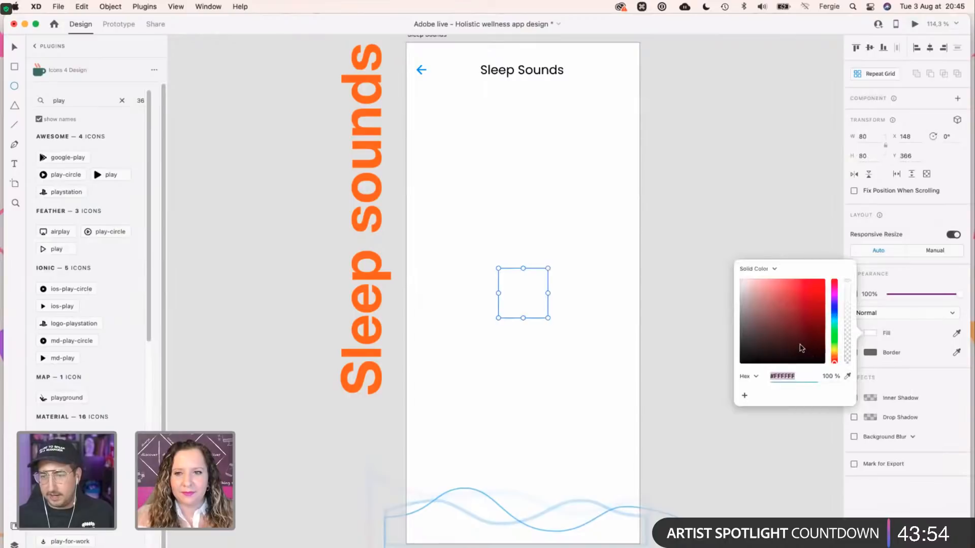
pyautogui.click(799, 341)
pyautogui.click(835, 307)
pyautogui.moveTo(835, 309)
pyautogui.mouseDown()
pyautogui.moveTo(777, 283)
pyautogui.moveTo(834, 313)
pyautogui.mouseUp()
# Add the lines "Elevated", "boost" and "love yourself" below Breathwork in the pink feature list beside the onboarding screens.
pyautogui.scroll(-5, 516, 427)
pyautogui.scroll(-5, 517, 428)
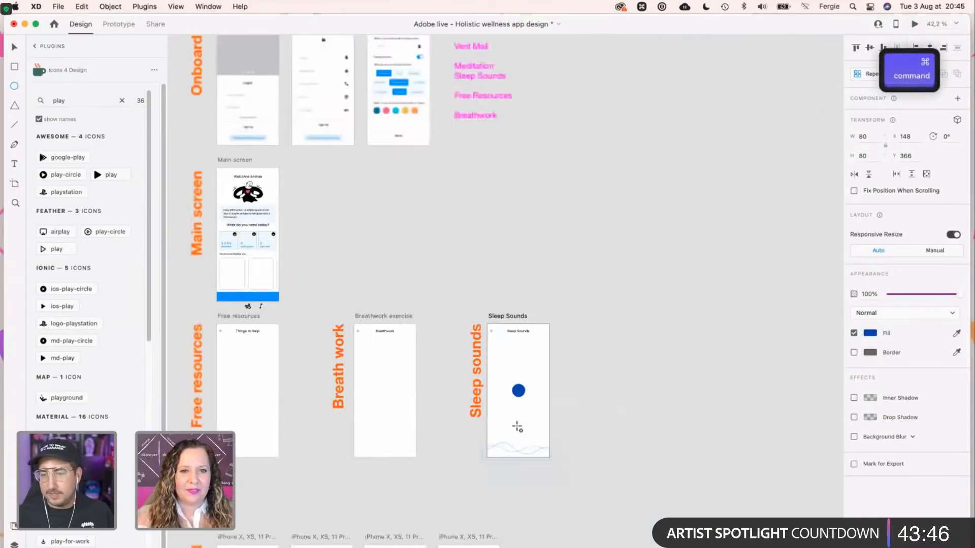
pyautogui.press('v')
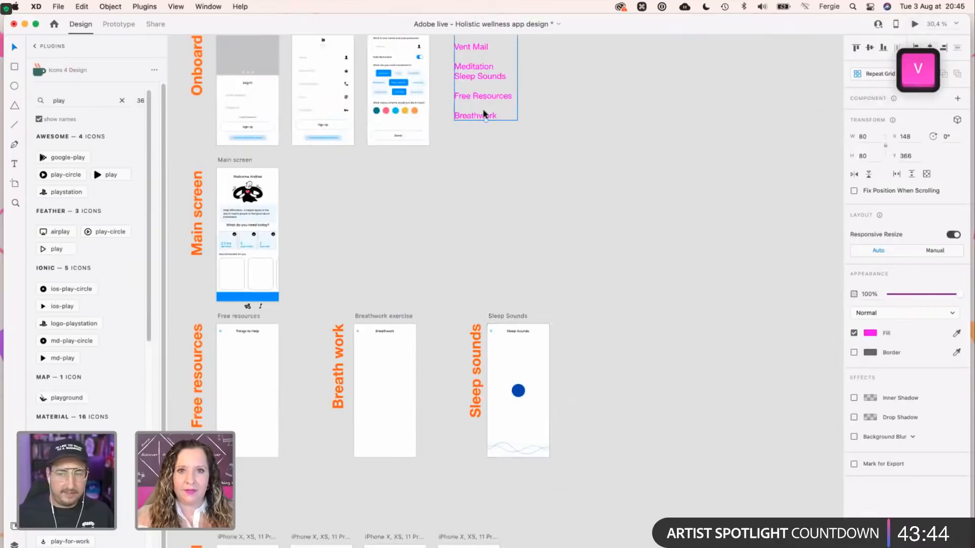
pyautogui.doubleClick(488, 112)
pyautogui.press('Return')
pyautogui.write('Elevated')
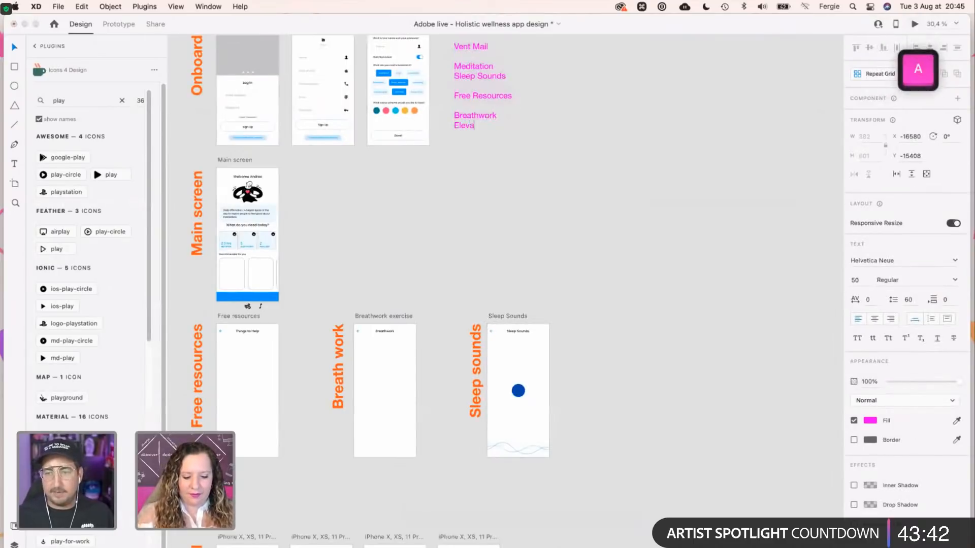
pyautogui.press('Return')
pyautogui.write('boost')
pyautogui.press('Return')
pyautogui.write('love yourself')
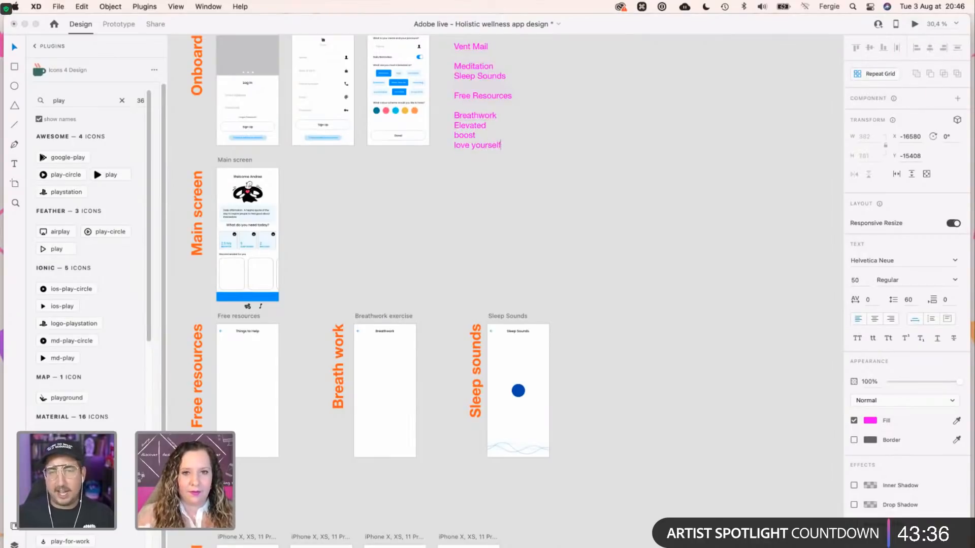
# Add an empty line below "love yourself" in the pink feature list and capitalise "boost" to "Boost".
pyautogui.press('Return')
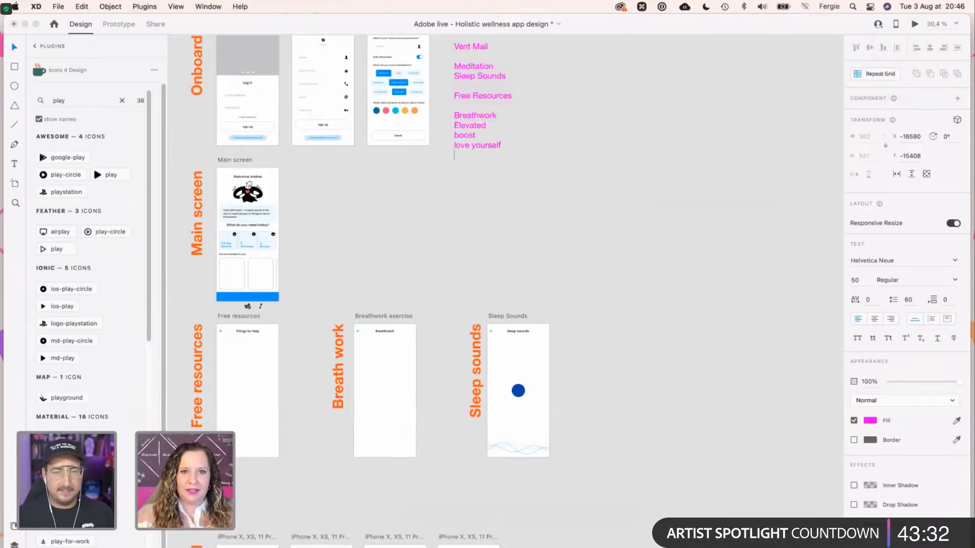
pyautogui.press('Up')
pyautogui.press('Up')
pyautogui.hotkey('shift', 'Right')
pyautogui.write('B')
pyautogui.press('Down')
pyautogui.press('Down')
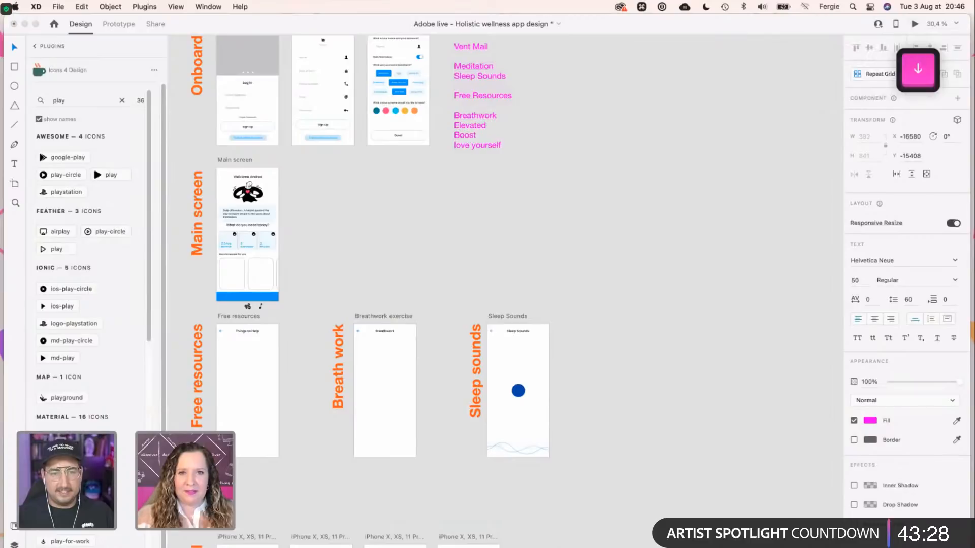
pyautogui.press('Escape')
pyautogui.scroll(5, 480, 192)
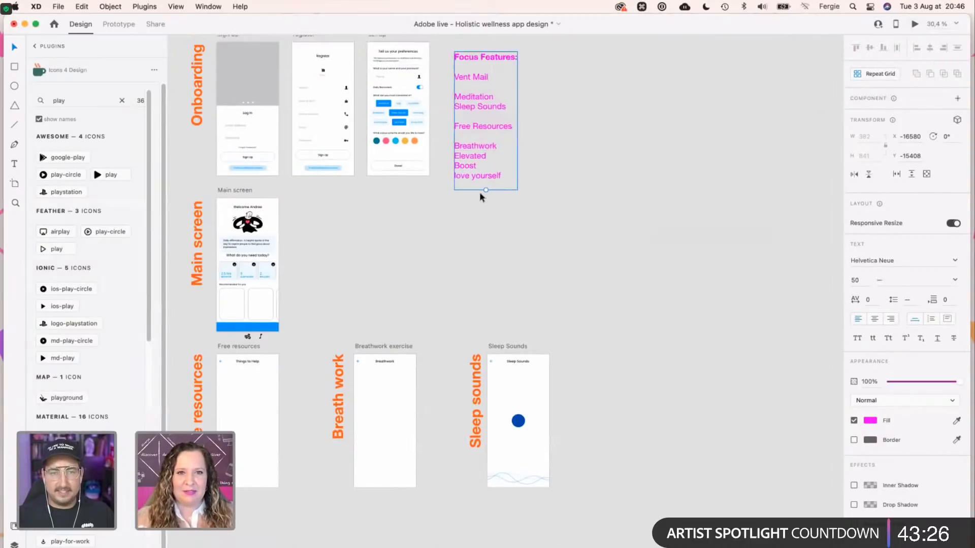
pyautogui.scroll(2, 227, 78)
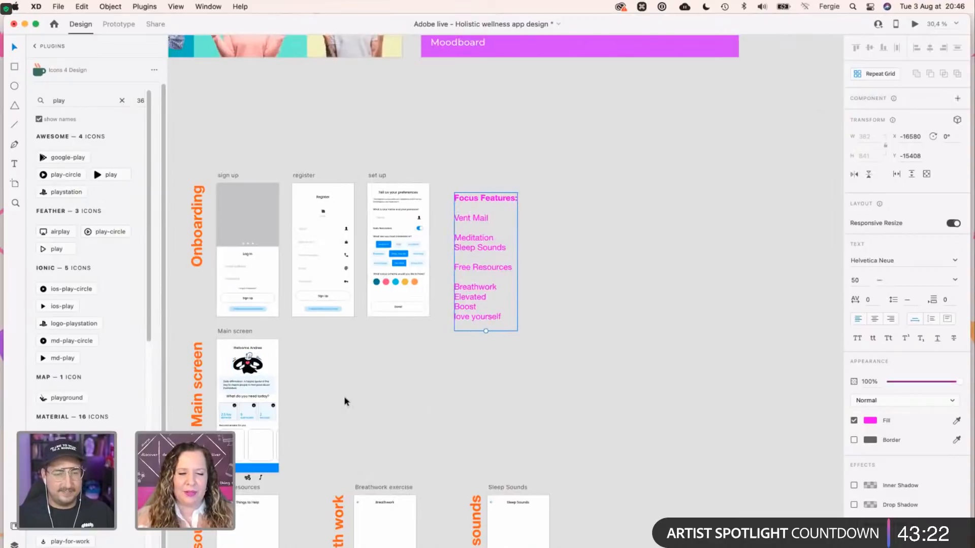
# Draw a closed right-pointing triangle about 39 × 76 with the Pen tool beside the blue circle on the Sleep Sounds artboard.
pyautogui.click(258, 371)
pyautogui.scroll(-5, 531, 468)
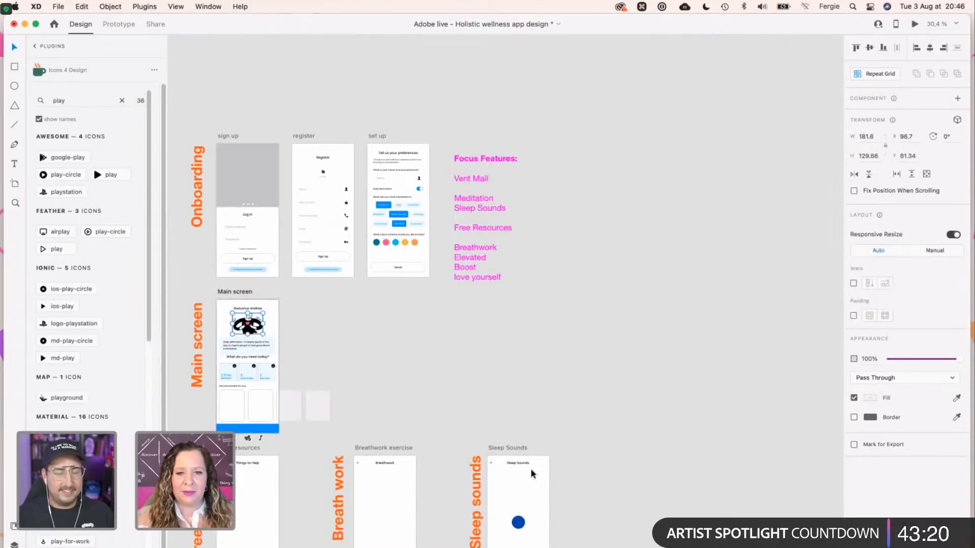
pyautogui.keyDown('super'); pyautogui.scroll(3, 527, 443); pyautogui.keyUp('super')
pyautogui.keyDown('super'); pyautogui.scroll(3, 527, 443); pyautogui.keyUp('super')
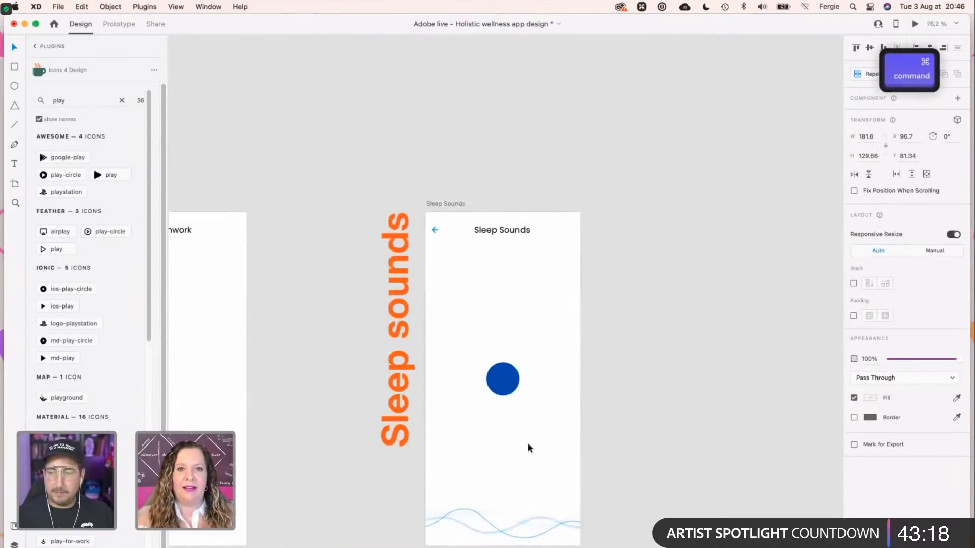
pyautogui.scroll(-2, 528, 441)
pyautogui.scroll(-1, 530, 439)
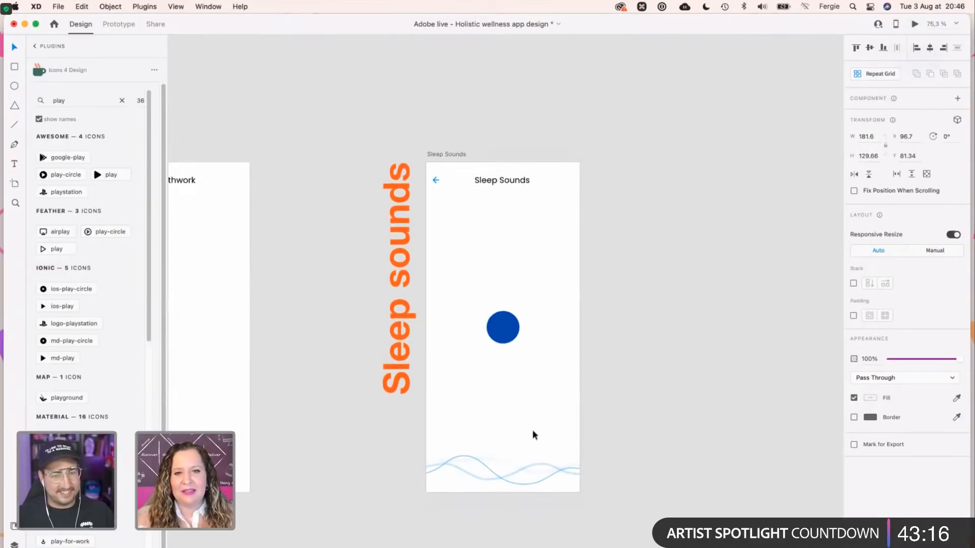
pyautogui.keyDown('super'); pyautogui.scroll(2, 520, 336); pyautogui.keyUp('super')
pyautogui.scroll(-2, 520, 340)
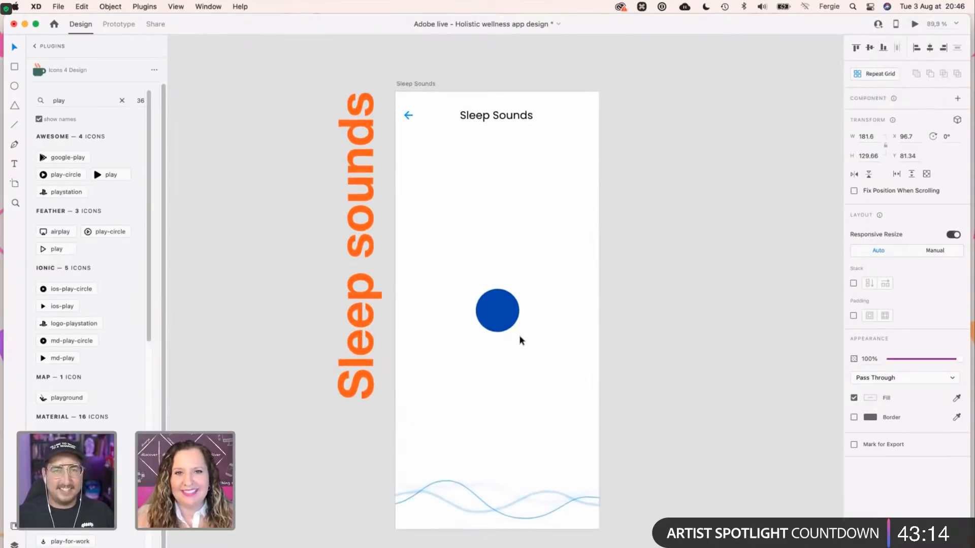
pyautogui.click(502, 317)
pyautogui.keyDown('super'); pyautogui.scroll(3, 499, 319); pyautogui.keyUp('super')
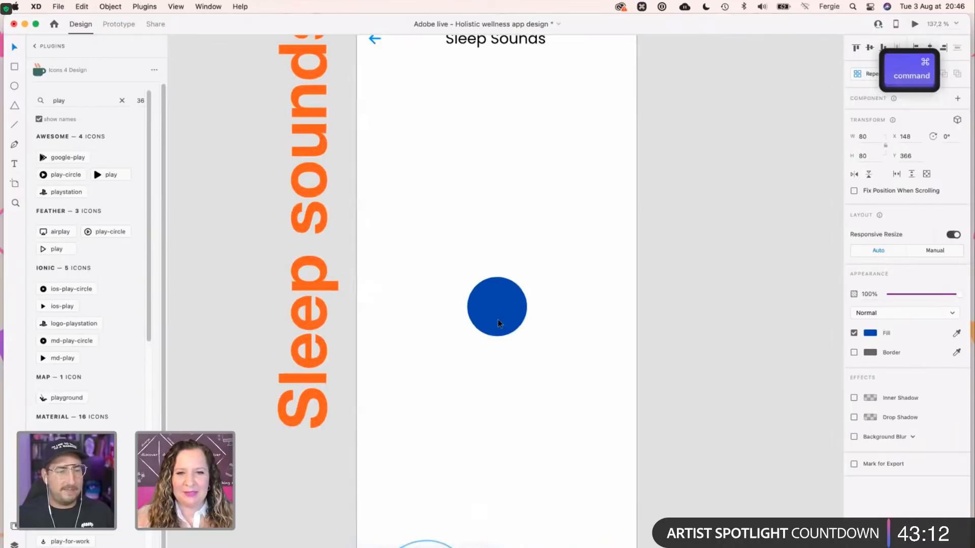
pyautogui.keyDown('super'); pyautogui.scroll(2, 498, 321); pyautogui.keyUp('super')
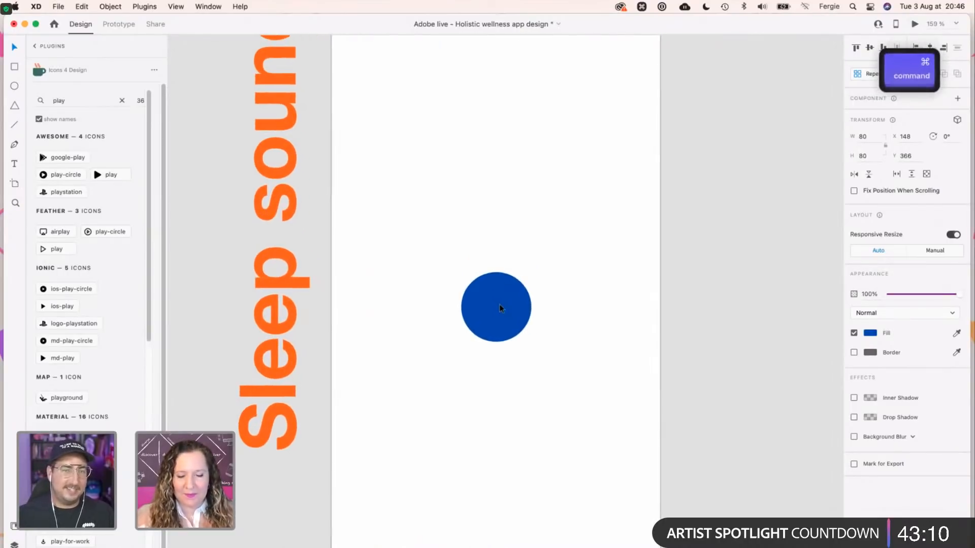
pyautogui.press('p')
pyautogui.scroll(1, 508, 317)
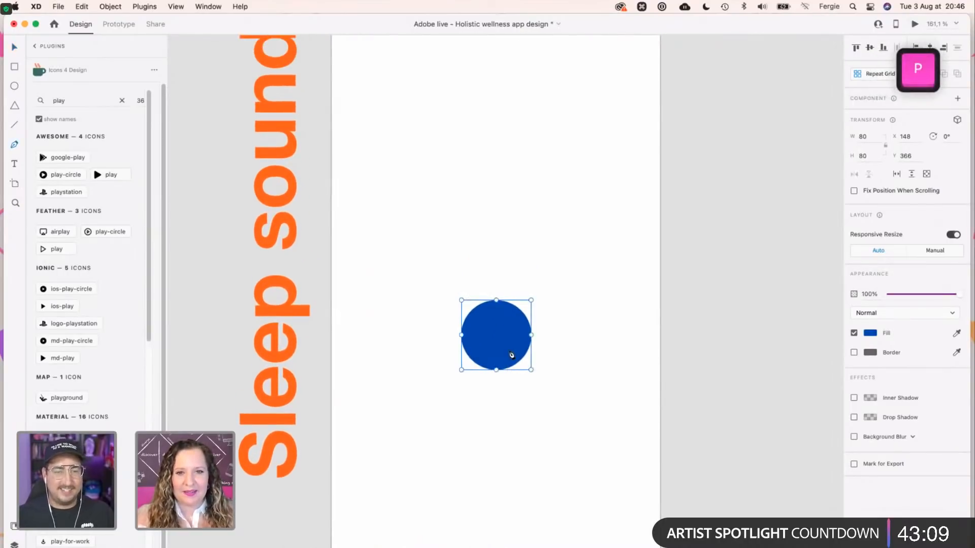
pyautogui.click(557, 301)
pyautogui.press('shift')
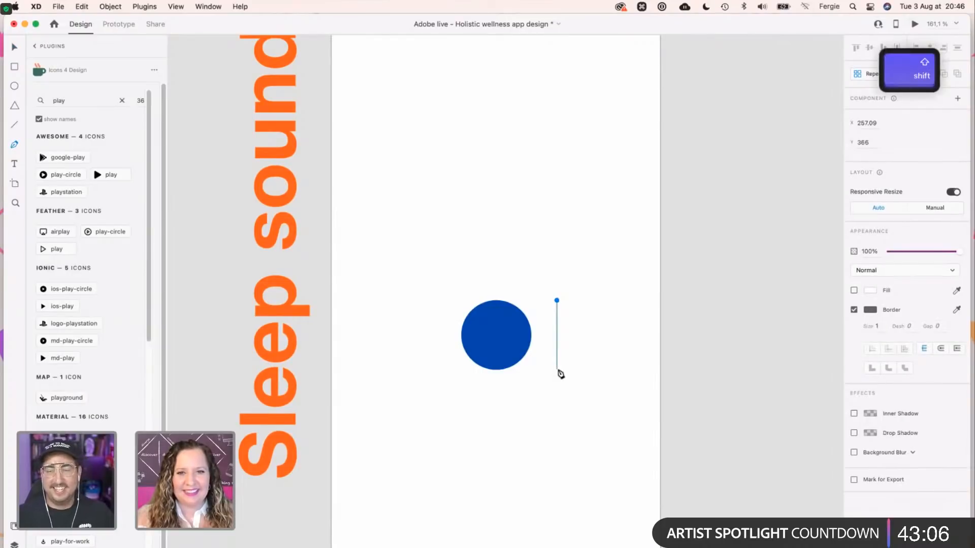
pyautogui.click(557, 366)
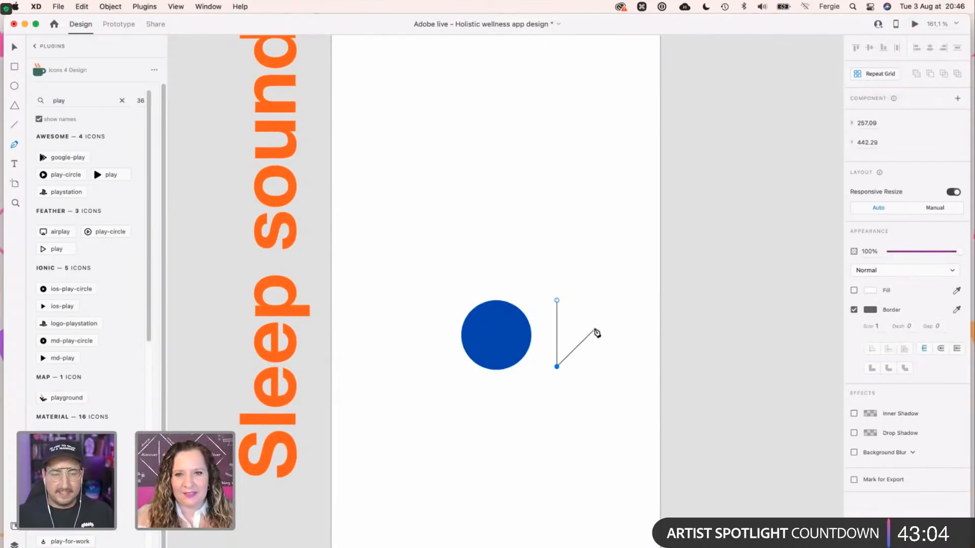
pyautogui.click(591, 333)
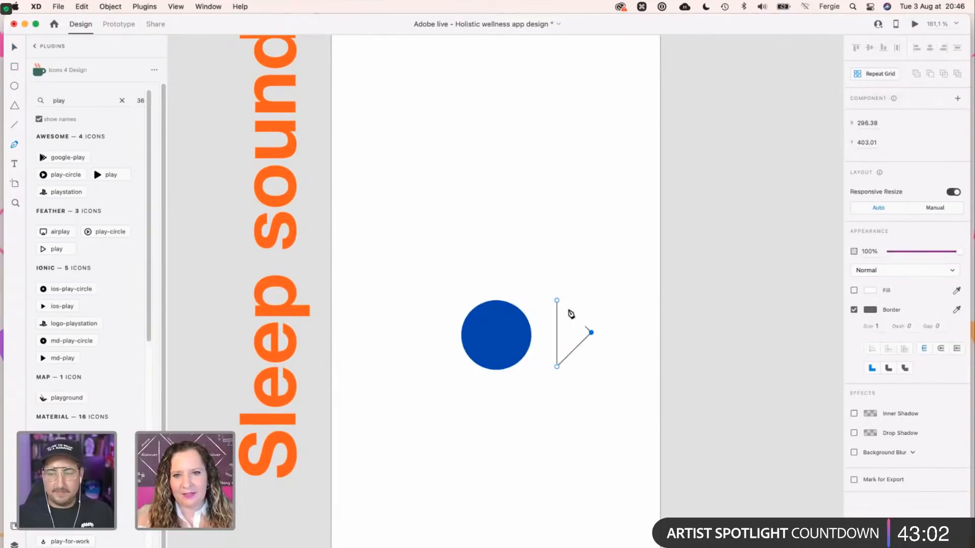
pyautogui.click(557, 300)
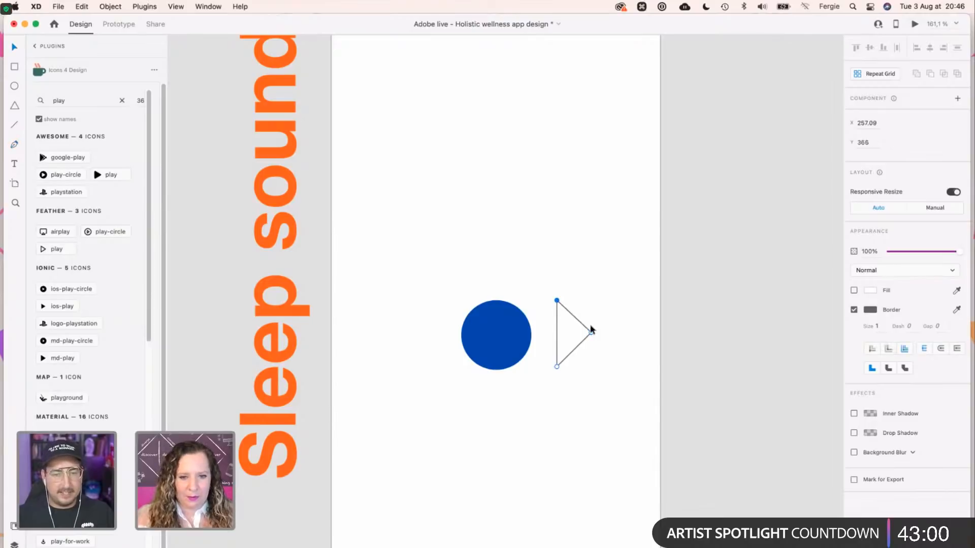
pyautogui.press('v')
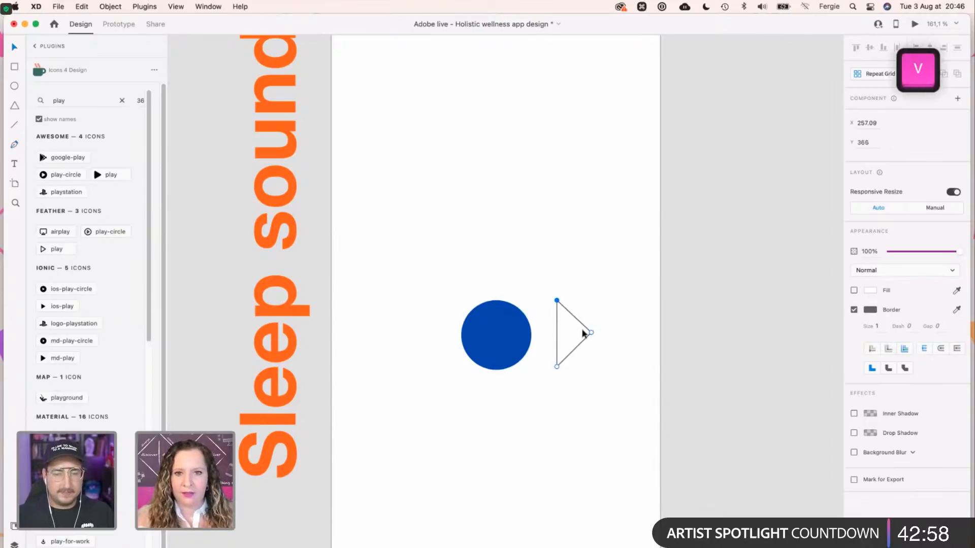
# Place the triangle inside the blue circle and scale it proportionally to about 23 × 44.
pyautogui.click(587, 333)
pyautogui.scroll(3, 587, 332)
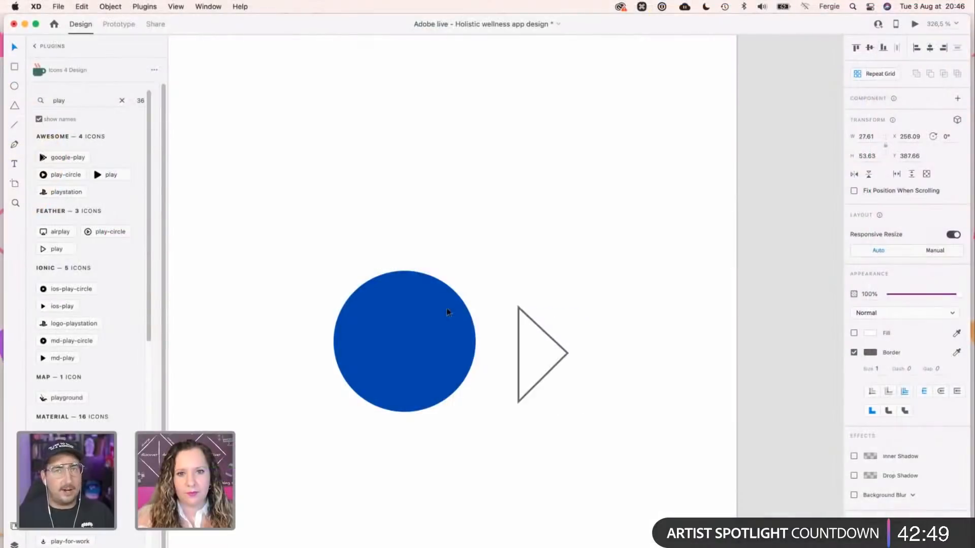
pyautogui.moveTo(447, 308); pyautogui.dragTo(413, 324)
pyautogui.press('shift')
pyautogui.press('alt')
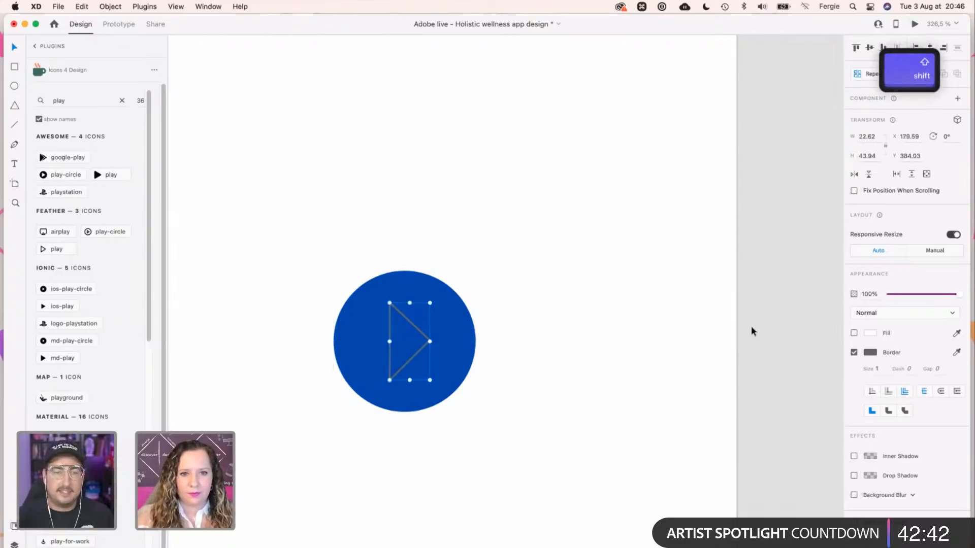
# Give the triangle a solid white fill, remove its border and reshape it to about 25 × 42.
pyautogui.click(853, 334)
pyautogui.click(854, 352)
pyautogui.moveTo(429, 340); pyautogui.dragTo(433, 341)
pyautogui.moveTo(412, 377); pyautogui.dragTo(414, 349)
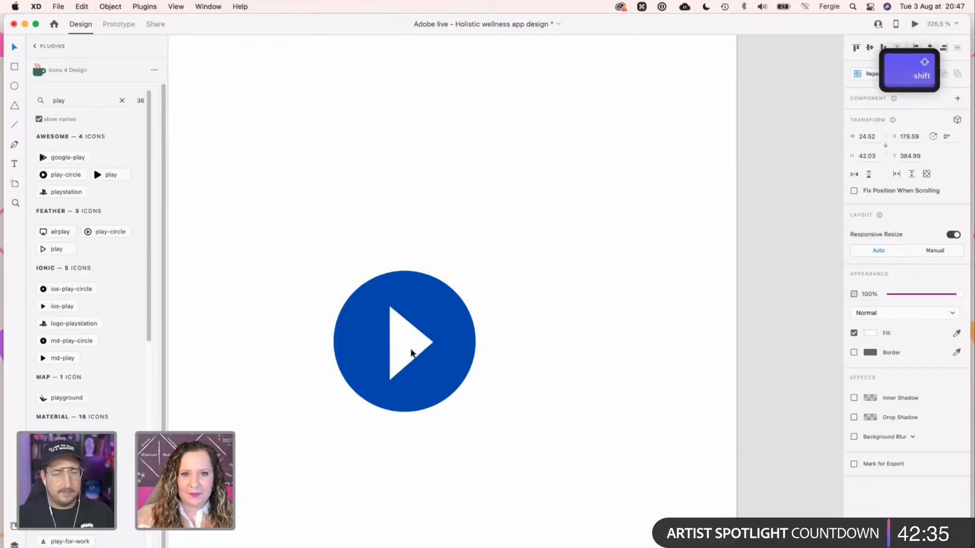
# Examine the proportions and placement of the play button on the whole Sleep Sounds artboard.
pyautogui.click(515, 364)
pyautogui.press('super+minus')
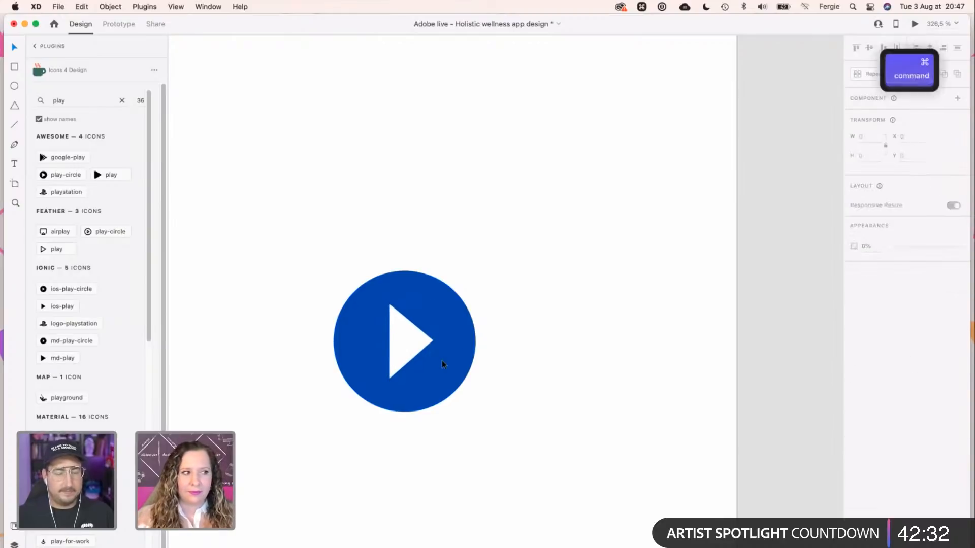
pyautogui.press('super+minus')
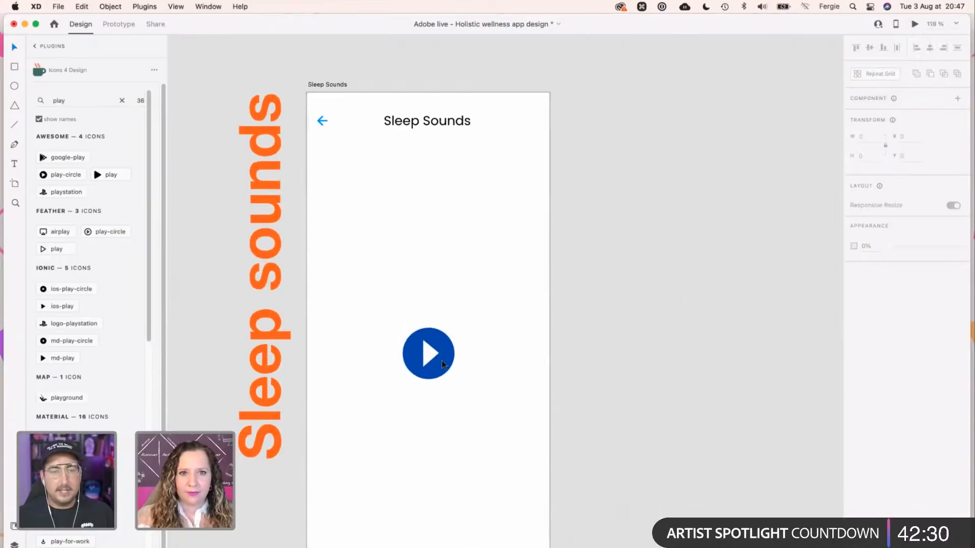
pyautogui.click(442, 363)
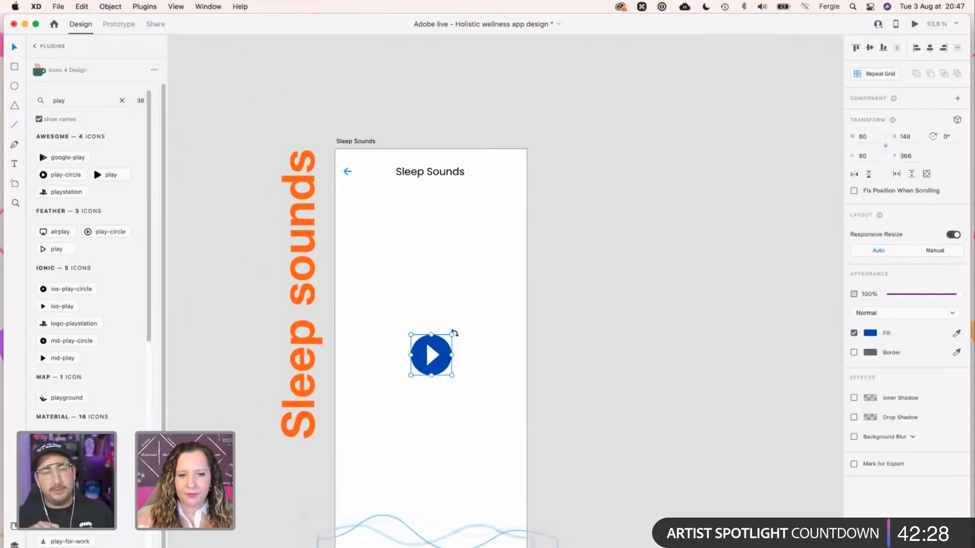
pyautogui.moveTo(468, 343); pyautogui.dragTo(419, 373)
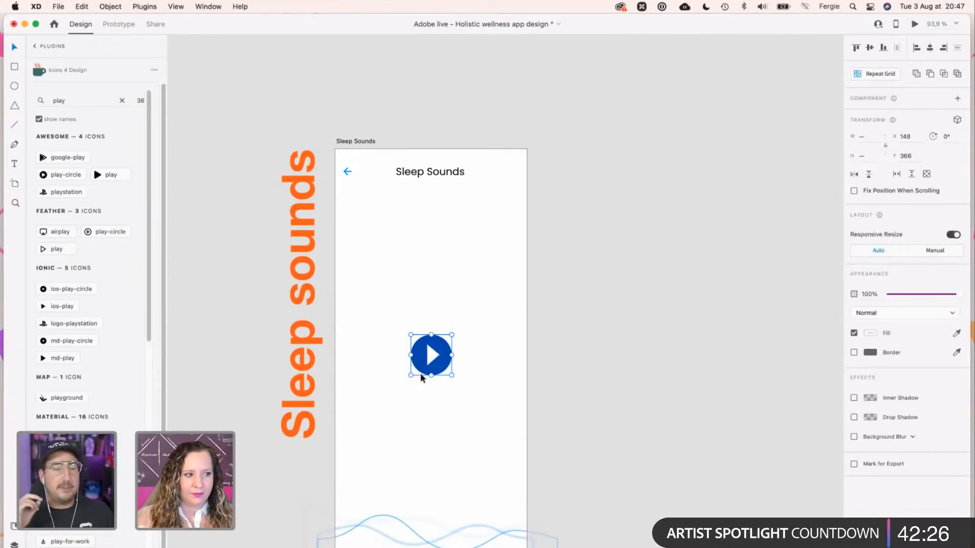
pyautogui.press('super+equal')
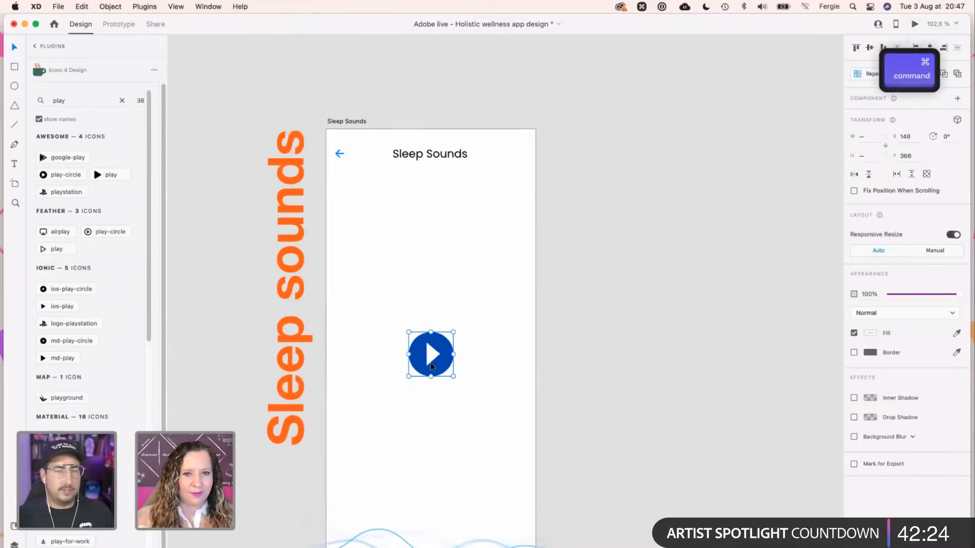
pyautogui.scroll(-1, 430, 364)
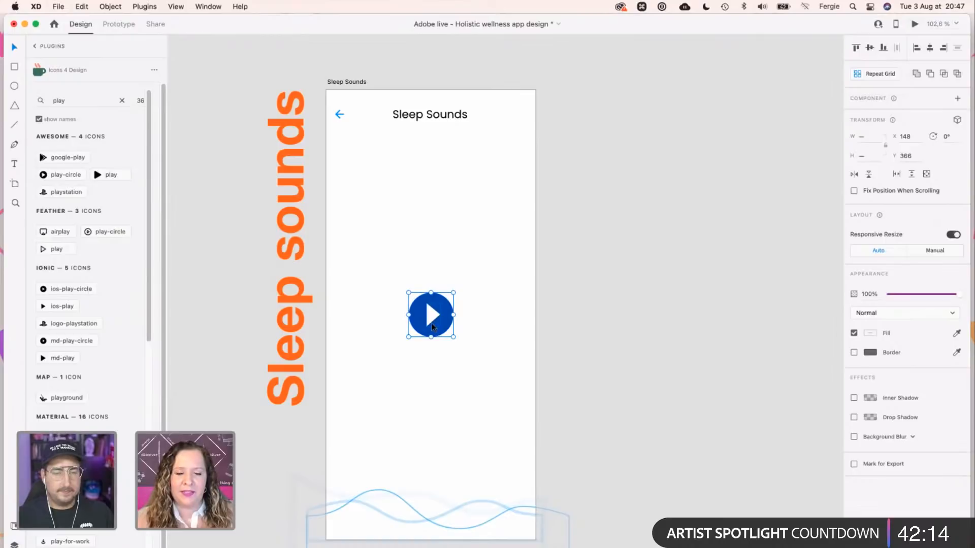
pyautogui.click(441, 339)
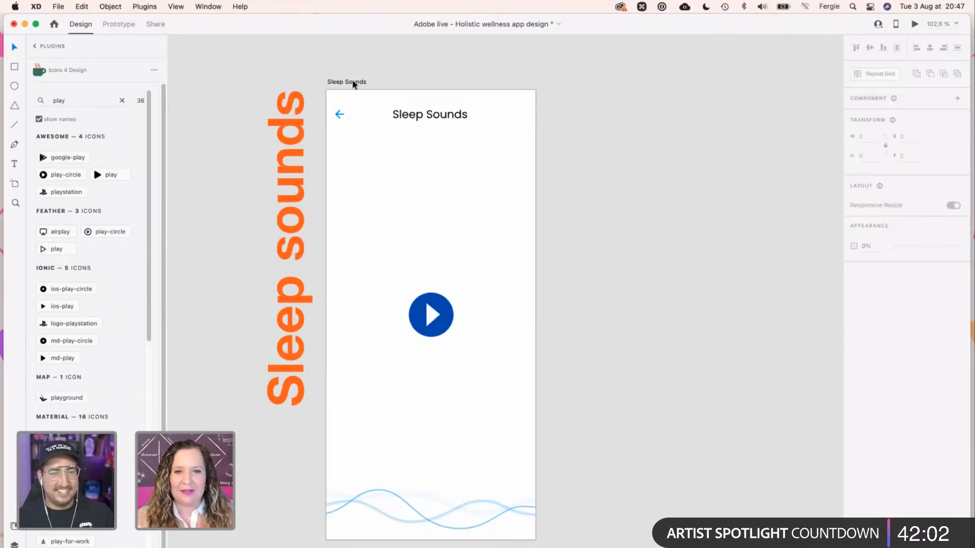
# Draw a closed narrow vertical bar about 4 × 42 with the Pen tool just left of the white triangle inside the circle.
pyautogui.scroll(10, 434, 320)
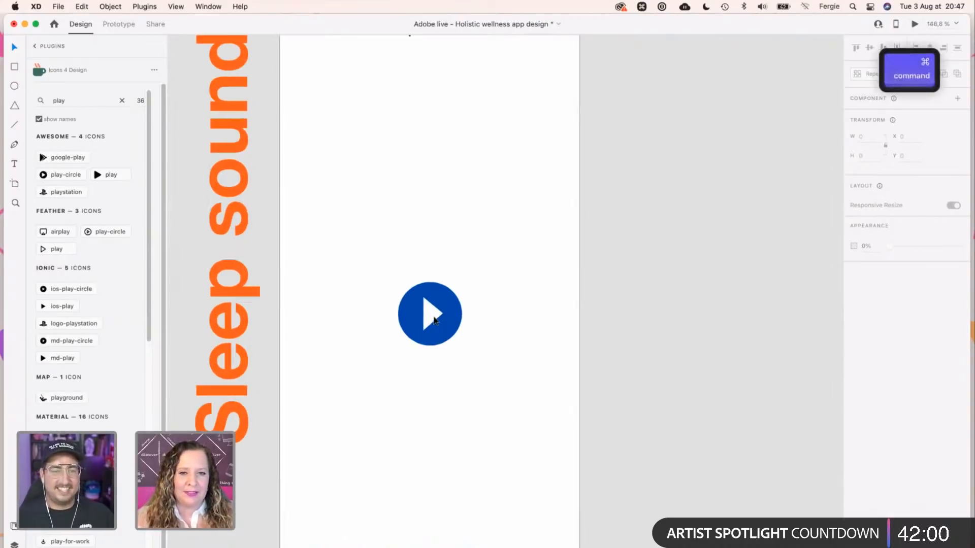
pyautogui.press('p')
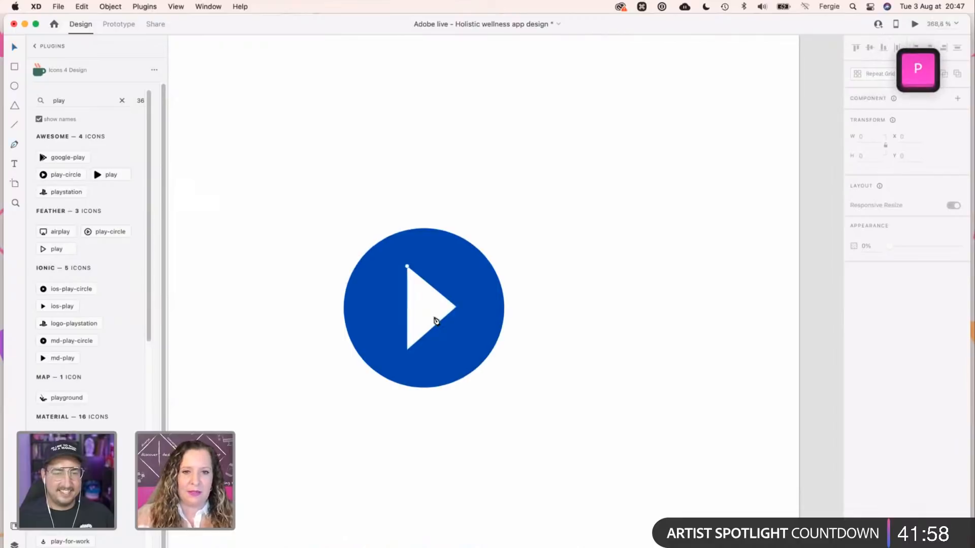
pyautogui.click(402, 351)
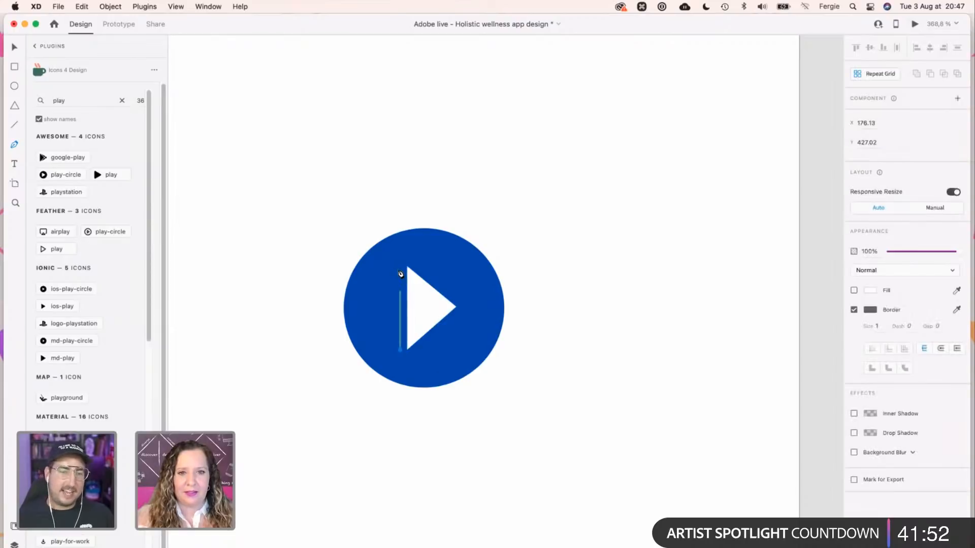
pyautogui.click(401, 267)
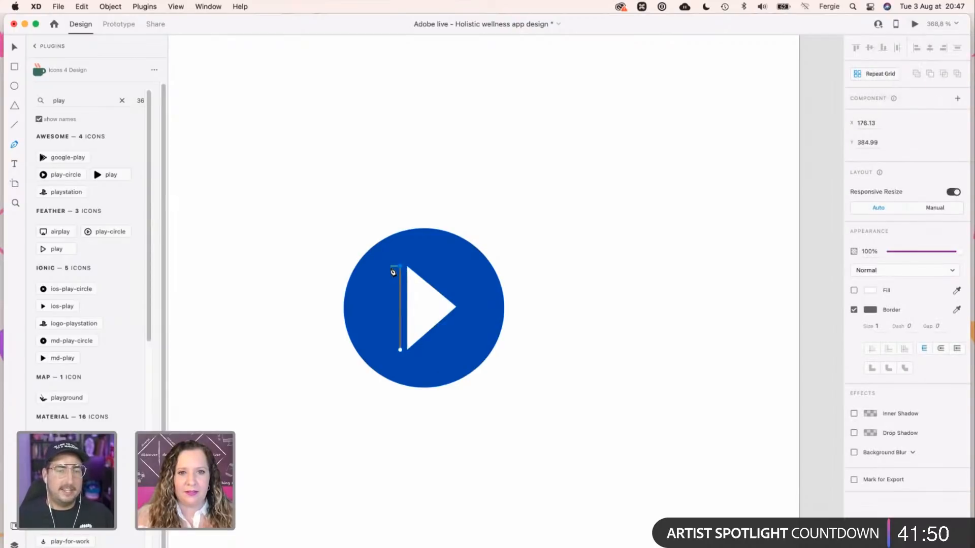
pyautogui.click(393, 266)
pyautogui.click(393, 350)
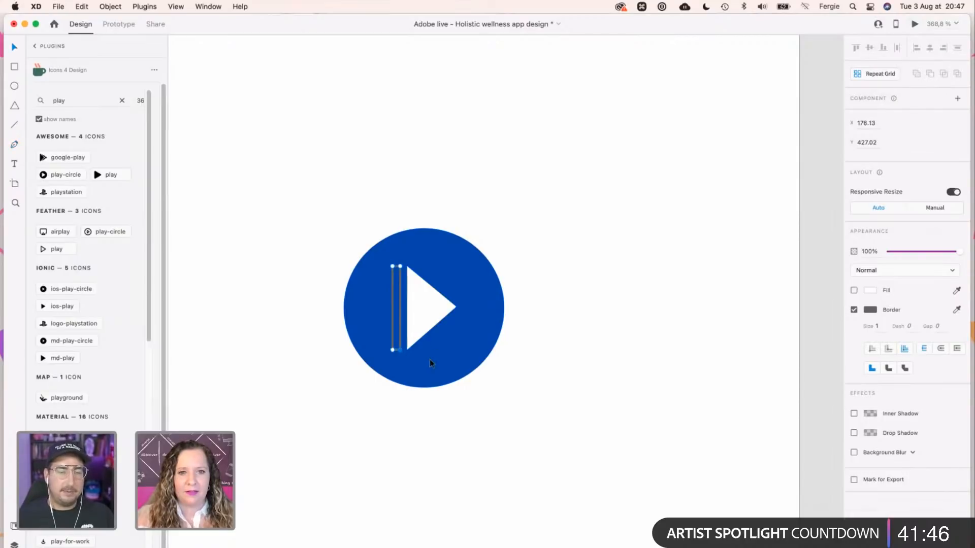
pyautogui.press('Escape')
# Give the narrow bar beside the triangle a solid white fill and remove its border.
pyautogui.click(854, 290)
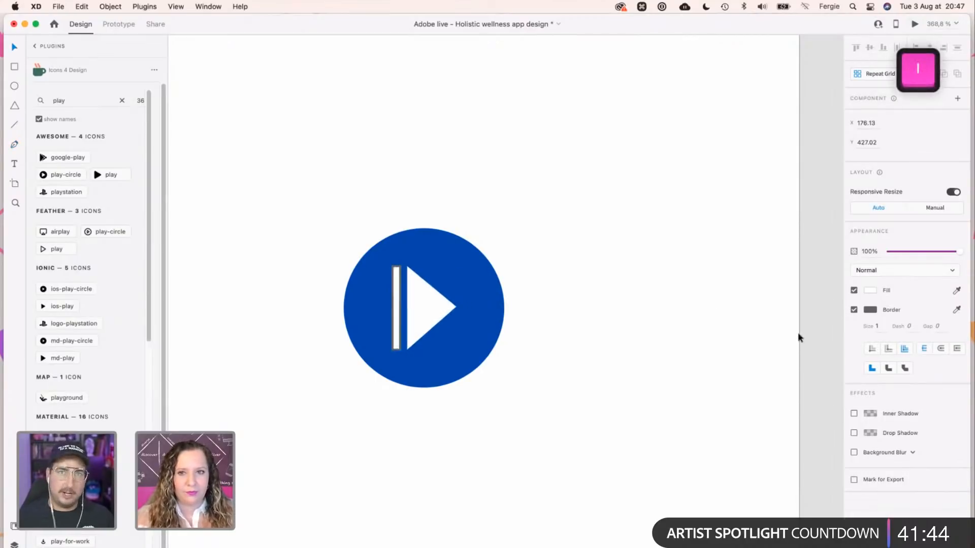
pyautogui.click(854, 310)
pyautogui.press('super')
pyautogui.scroll(5, 410, 293)
pyautogui.press('shift')
pyautogui.click(348, 303)
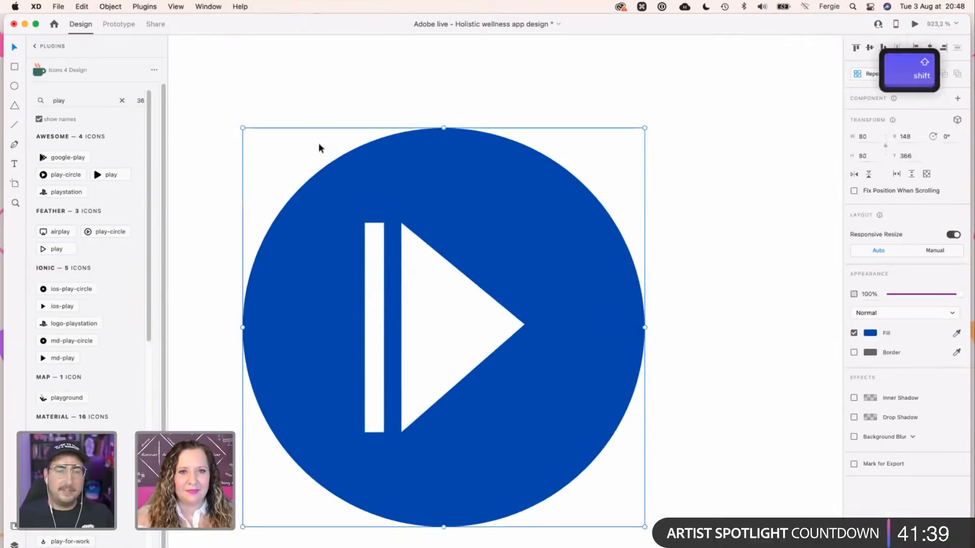
# Rename the bar, triangle and circle layers "pause bar", "play triangle" and "button", and collapse the graphs group.
pyautogui.click(380, 269)
pyautogui.press('super+y')
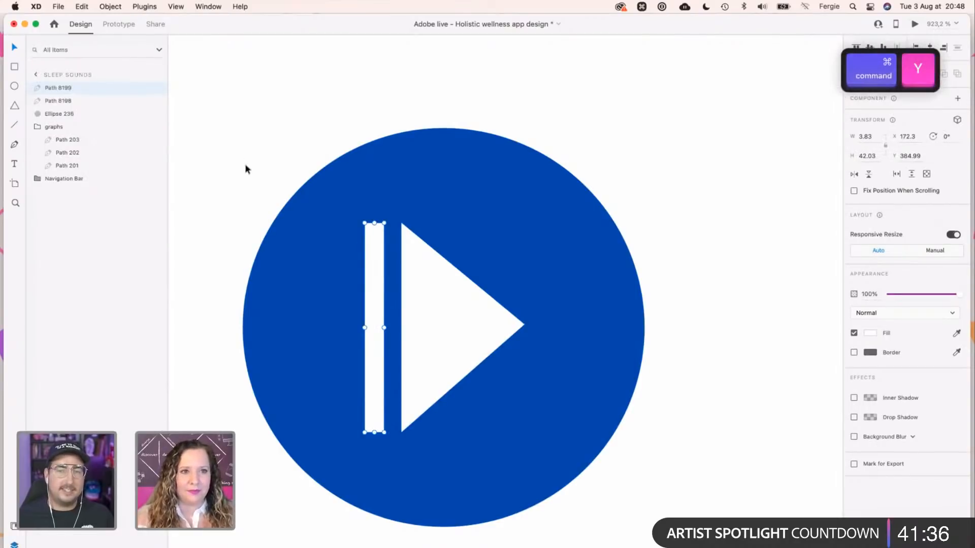
pyautogui.doubleClick(62, 88)
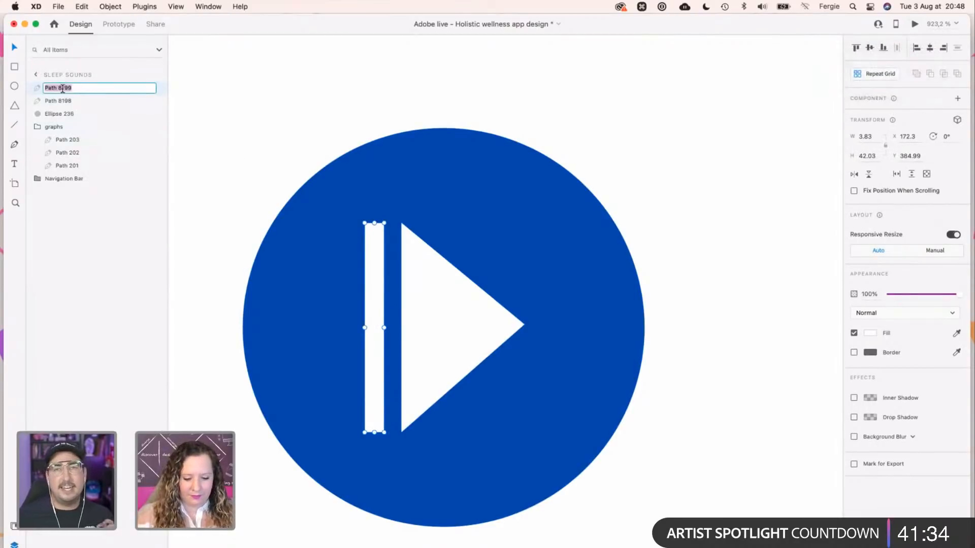
pyautogui.write('pause bar')
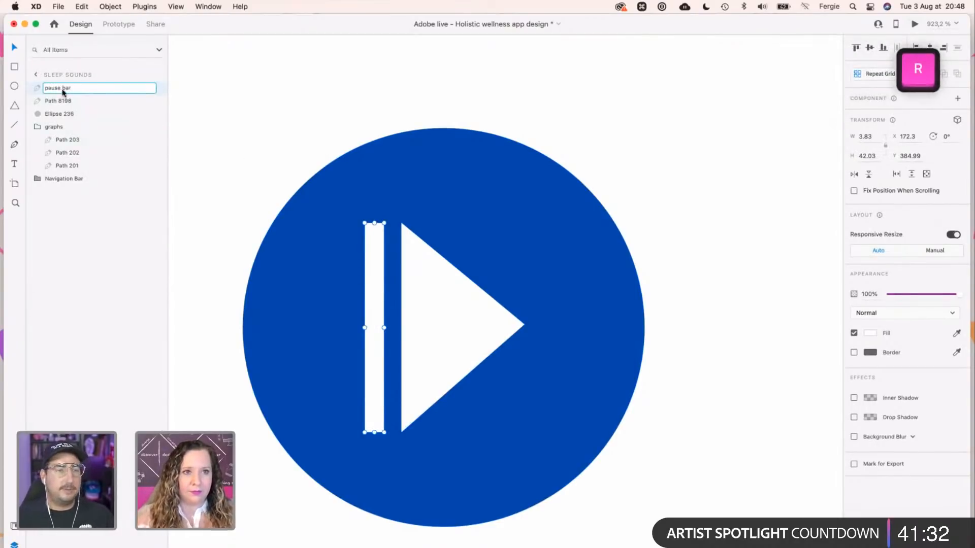
pyautogui.doubleClick(62, 101)
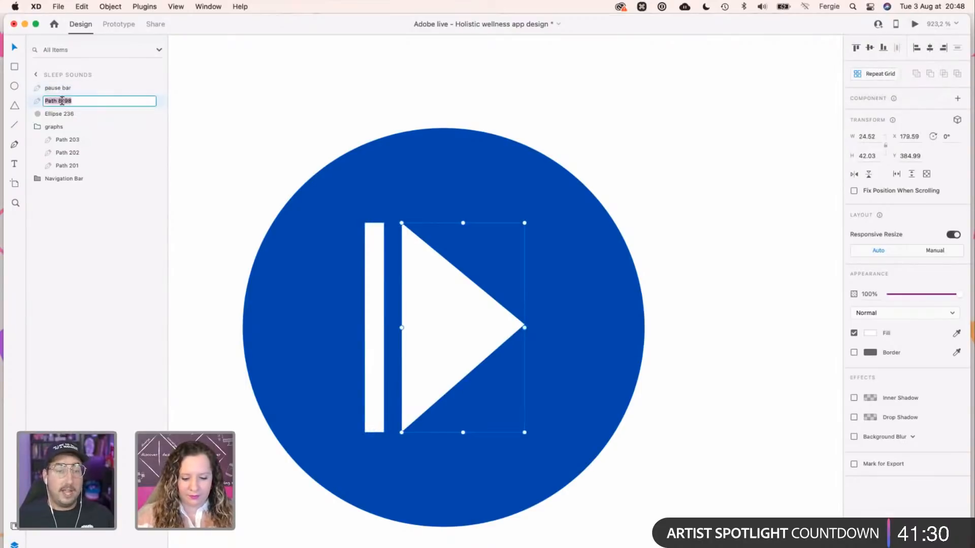
pyautogui.write('play triangle')
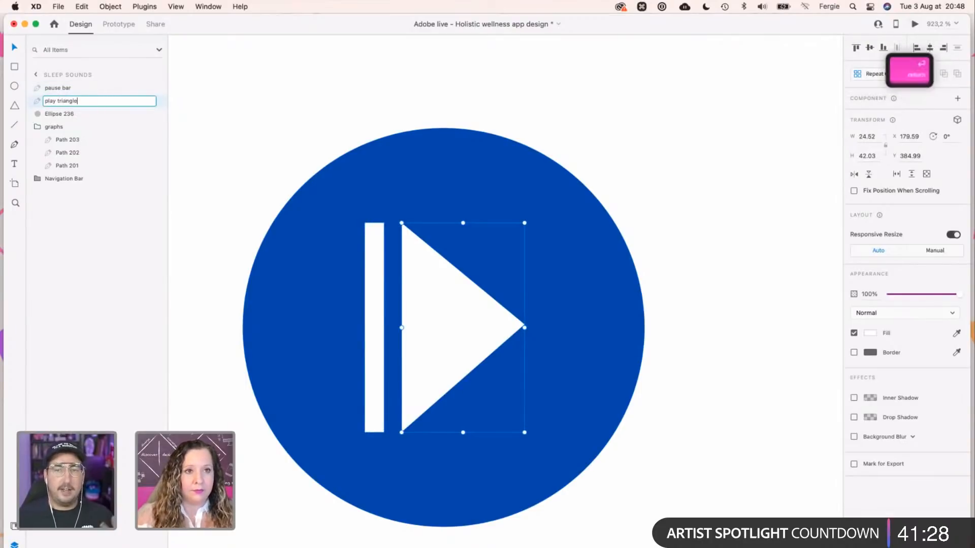
pyautogui.press('Return')
pyautogui.write('button')
pyautogui.press('Return')
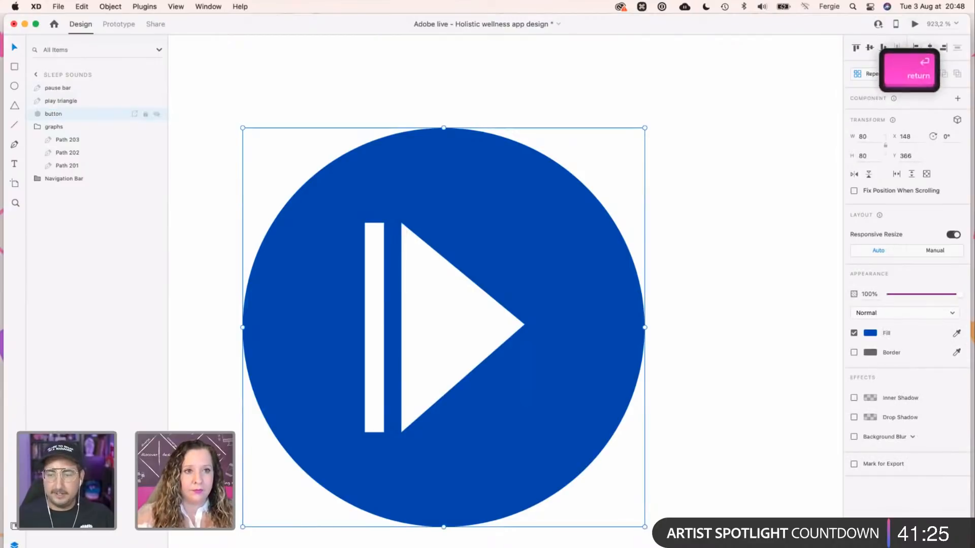
pyautogui.click(37, 127)
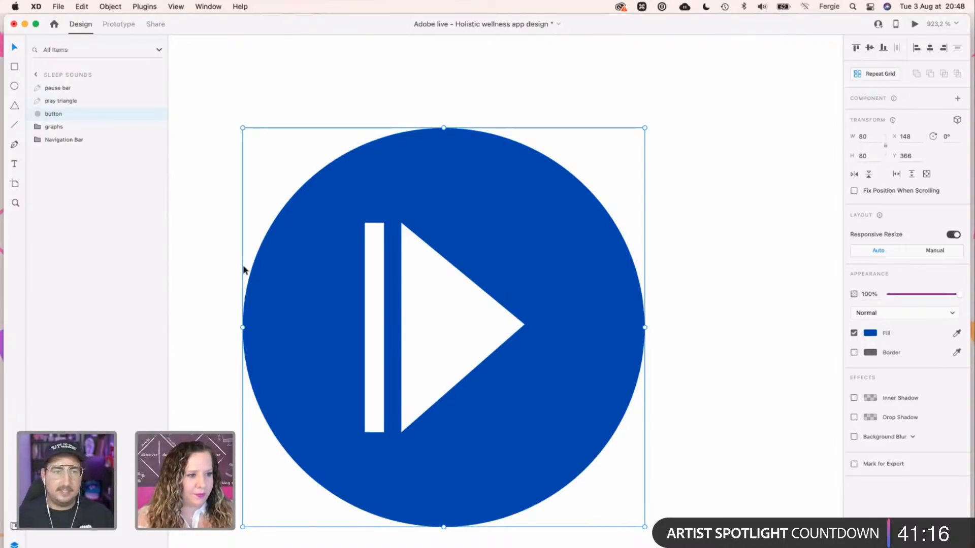
# Add "Elate" after a blank line at the end of the Focus Features list.
pyautogui.scroll(-10, 244, 269)
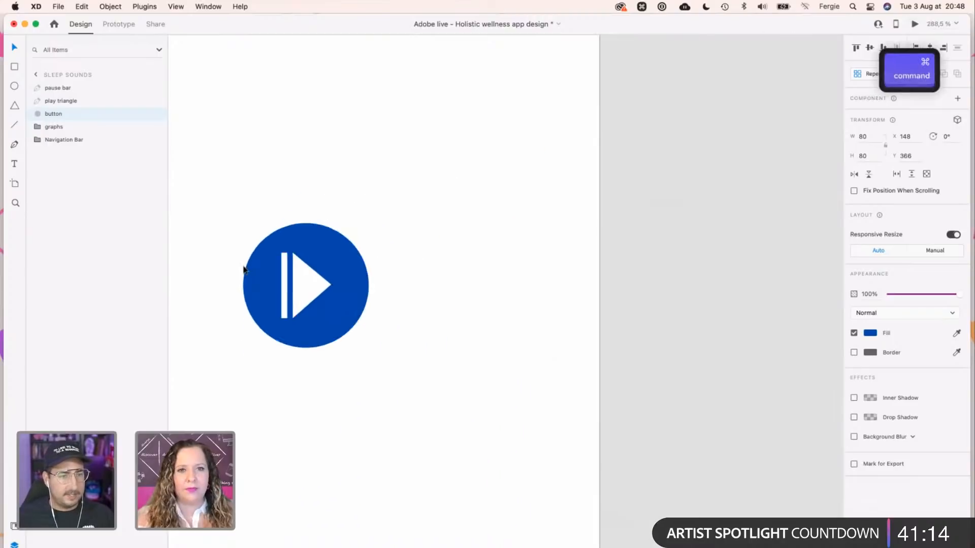
pyautogui.scroll(-5, 318, 189)
pyautogui.scroll(-5, 456, 352)
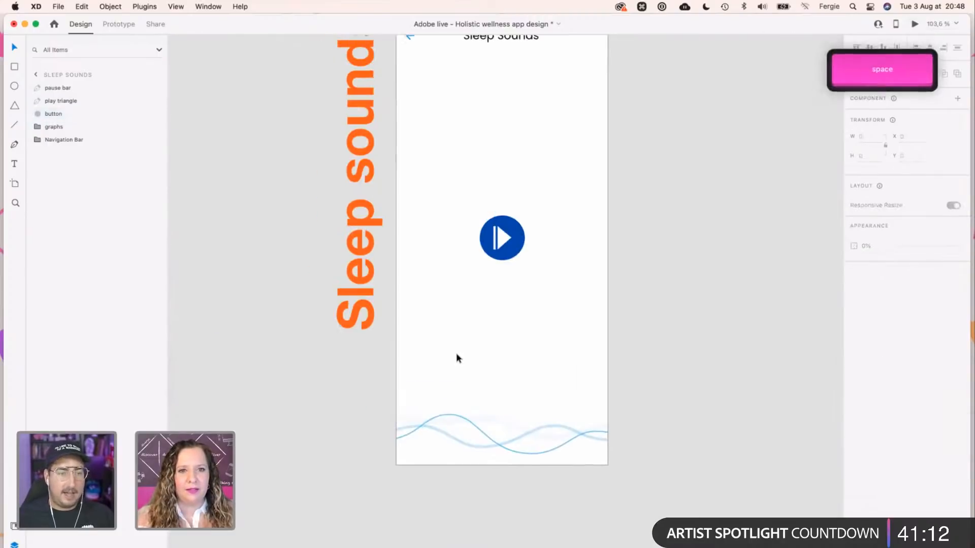
pyautogui.scroll(-3, 456, 356)
pyautogui.scroll(5, 437, 325)
pyautogui.click(407, 211)
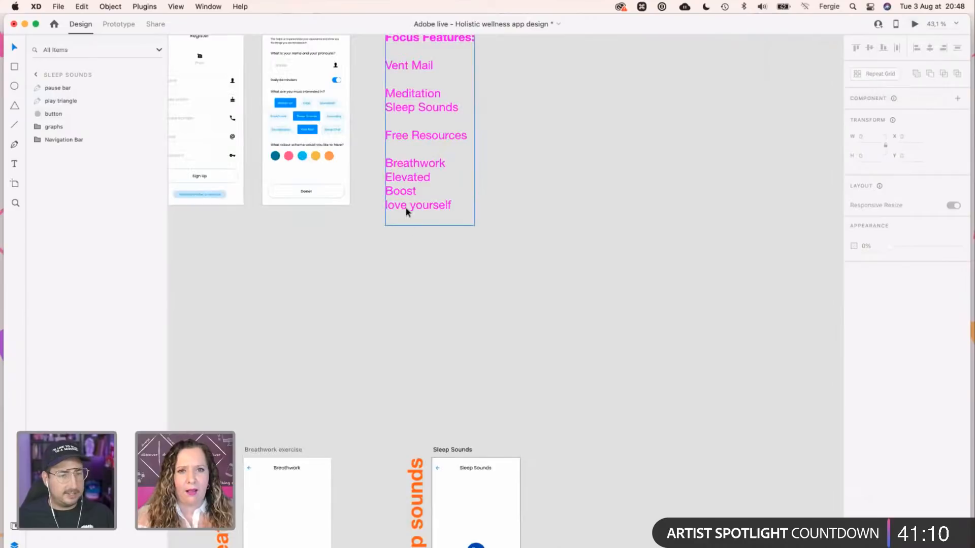
pyautogui.doubleClick(432, 210)
pyautogui.click(431, 210)
pyautogui.press('Return')
pyautogui.press('Return')
pyautogui.write('Elate')
pyautogui.press('Escape')
pyautogui.press('Escape')
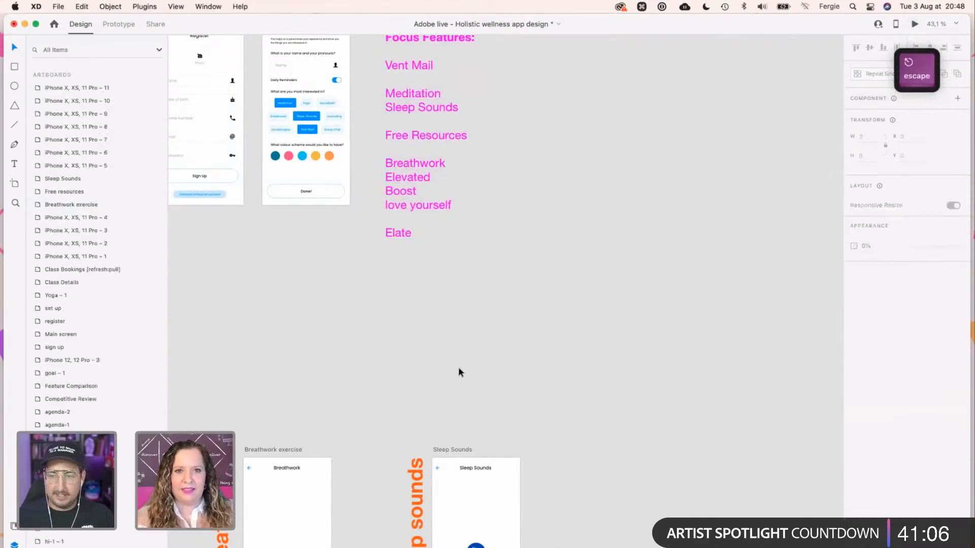
# Move the lines Elevated, Boost, love yourself and Elate from the Focus Features list to the end of the Name Ideas list.
pyautogui.scroll(-2, 458, 370)
pyautogui.scroll(5, 459, 368)
pyautogui.scroll(-1, 460, 370)
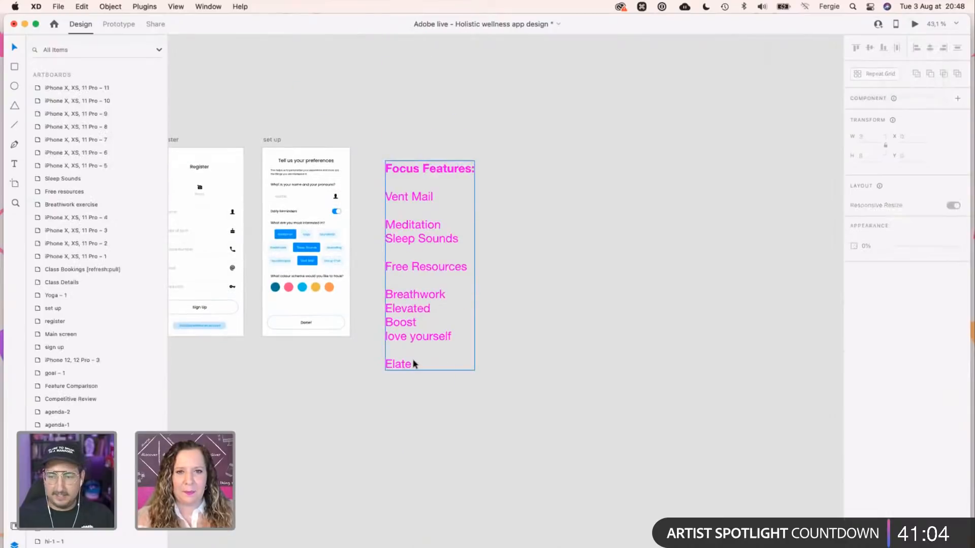
pyautogui.click(404, 328)
pyautogui.doubleClick(407, 337)
pyautogui.moveTo(414, 366); pyautogui.dragTo(382, 310)
pyautogui.press('super+x')
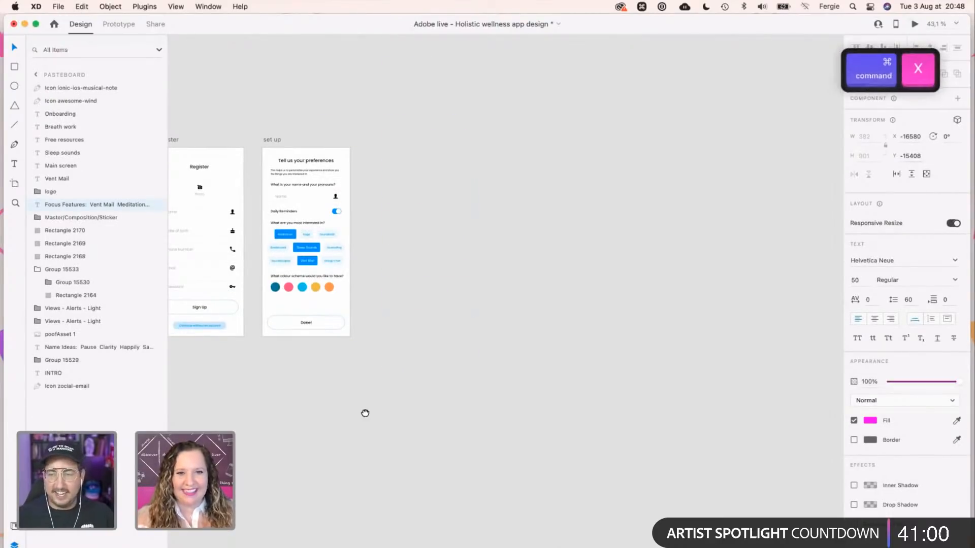
pyautogui.hscroll(-10, 426, 403)
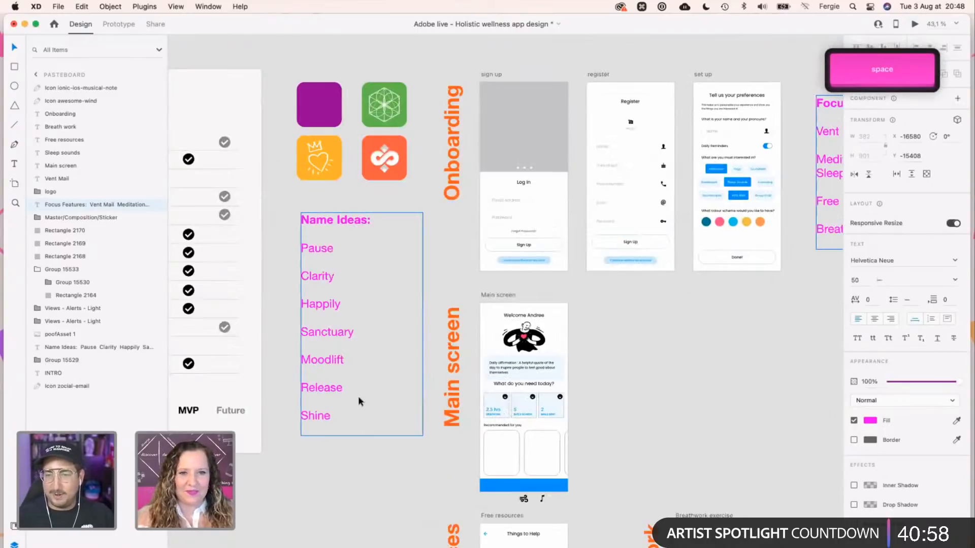
pyautogui.doubleClick(355, 427)
pyautogui.press('Return')
pyautogui.press('super+v')
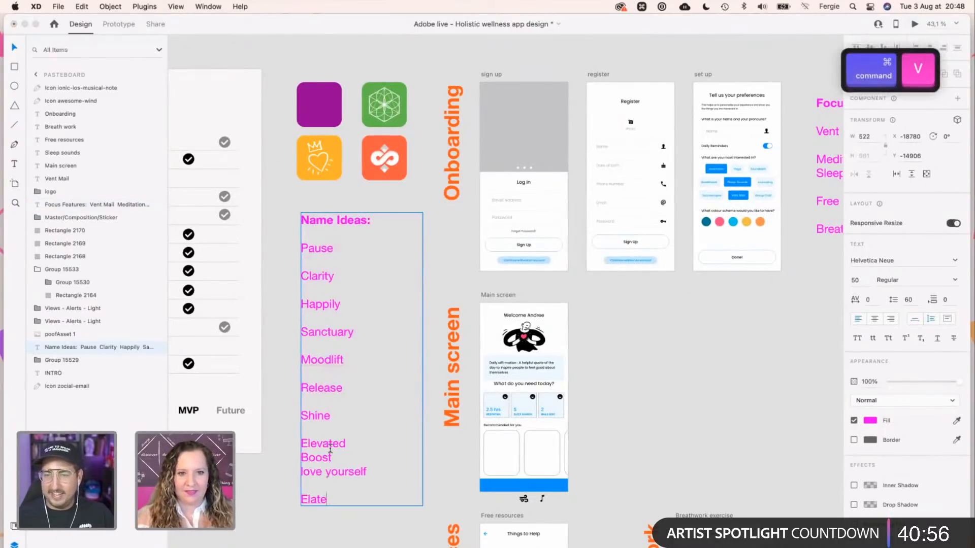
# Separate the added Name Ideas entries with blank lines and make "Elate" bold.
pyautogui.click(345, 459)
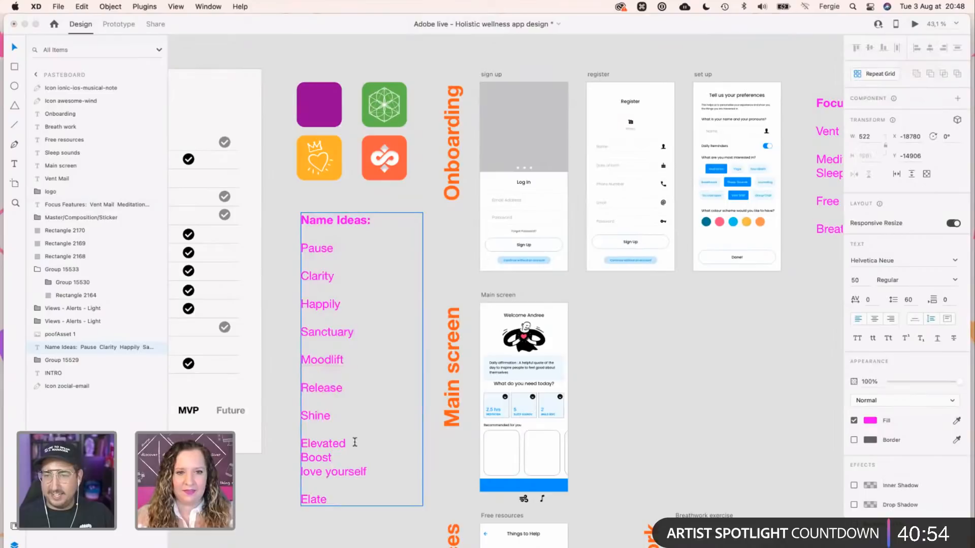
pyautogui.press('Return')
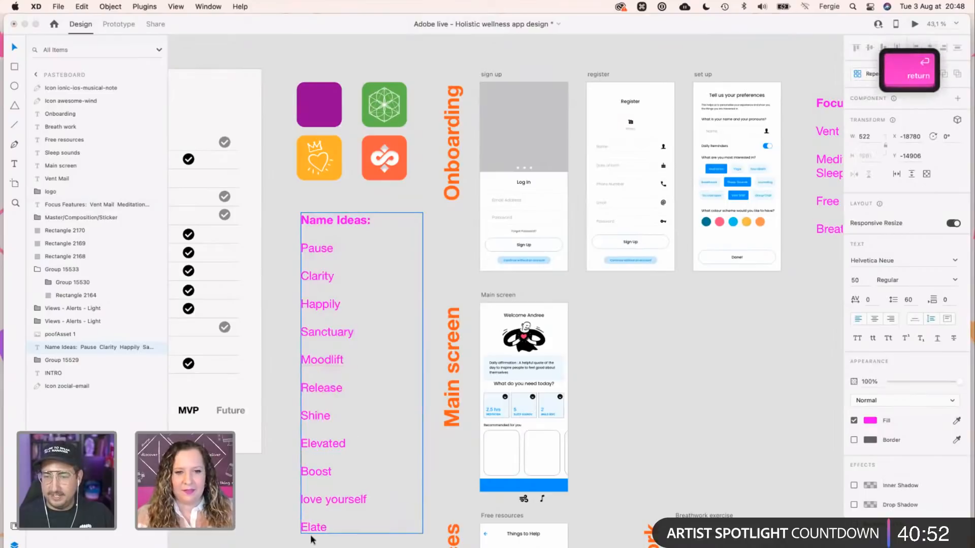
pyautogui.doubleClick(311, 527)
pyautogui.press('super+b')
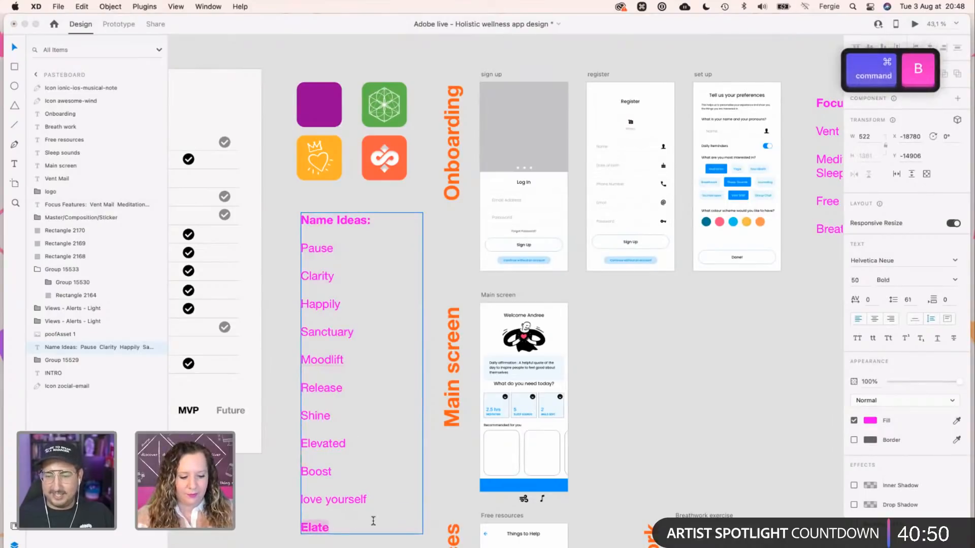
# Try to paste a copy of the name "Elate" onto the Main screen artboard.
pyautogui.press('super+c')
pyautogui.click(513, 294)
pyautogui.press('super+v')
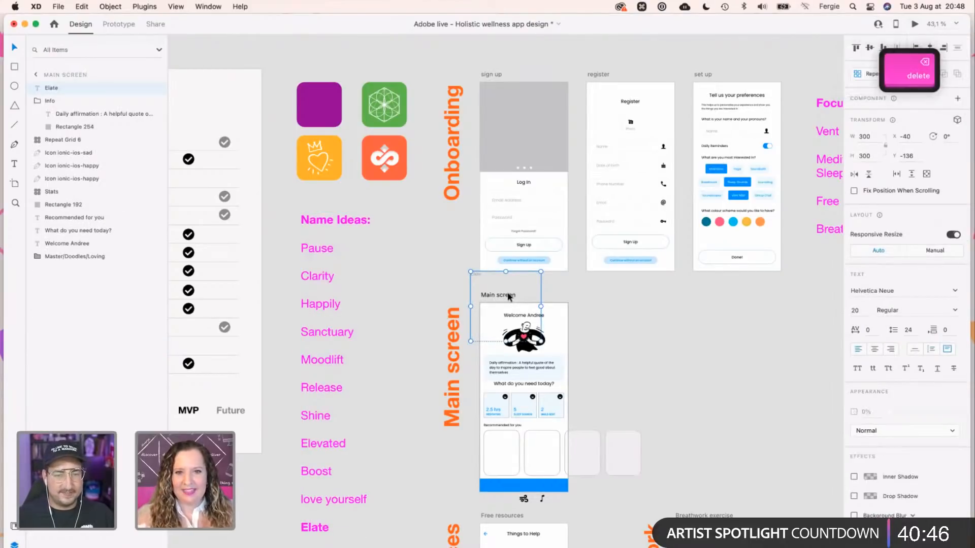
# Examine the play/pause button and its layers on the Sleep Sounds artboard.
pyautogui.click(622, 393)
pyautogui.press('space')
pyautogui.scroll(-2, 681, 486)
pyautogui.scroll(-5, 680, 486)
pyautogui.hscroll(5, 681, 486)
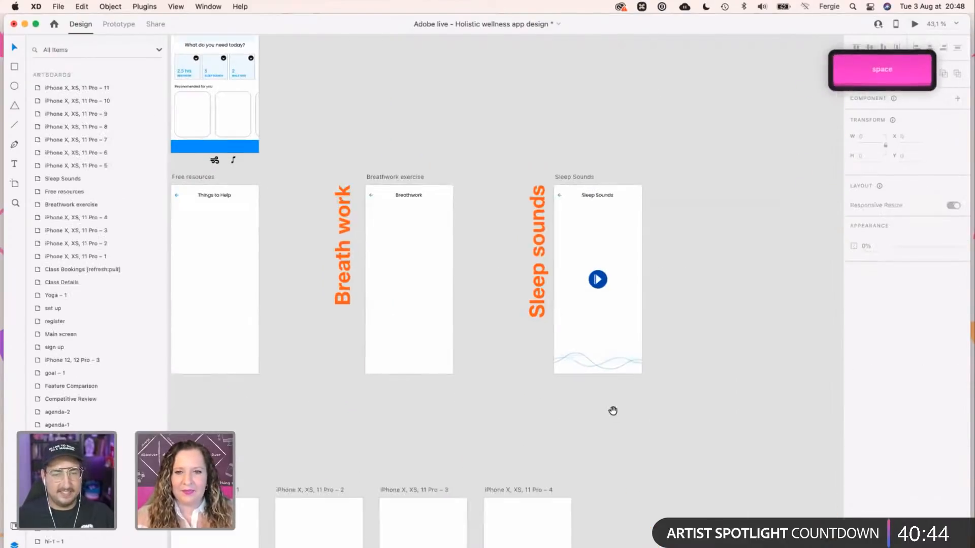
pyautogui.press('super')
pyautogui.scroll(6, 593, 238)
pyautogui.keyDown('super'); pyautogui.click(601, 377); pyautogui.keyUp('super')
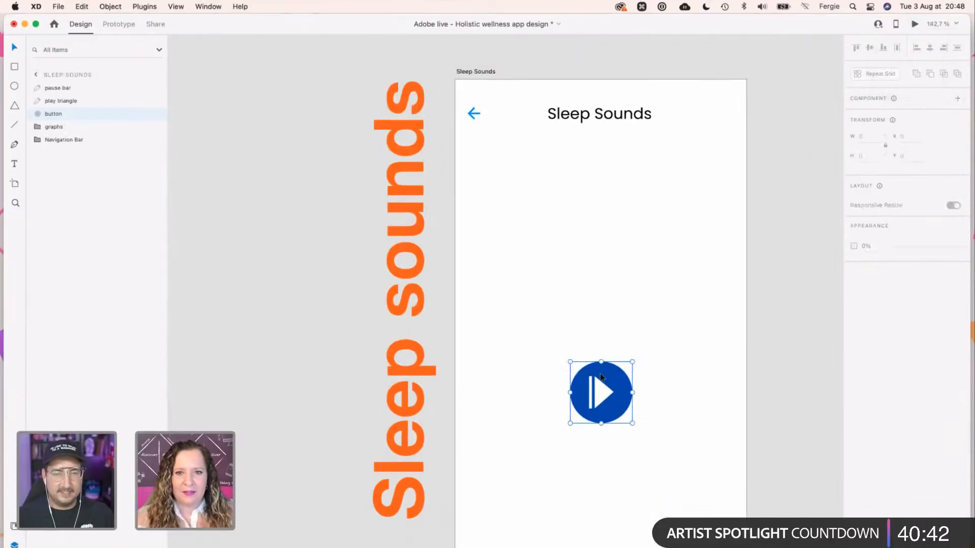
pyautogui.hscroll(5, 599, 377)
pyautogui.press('super+y')
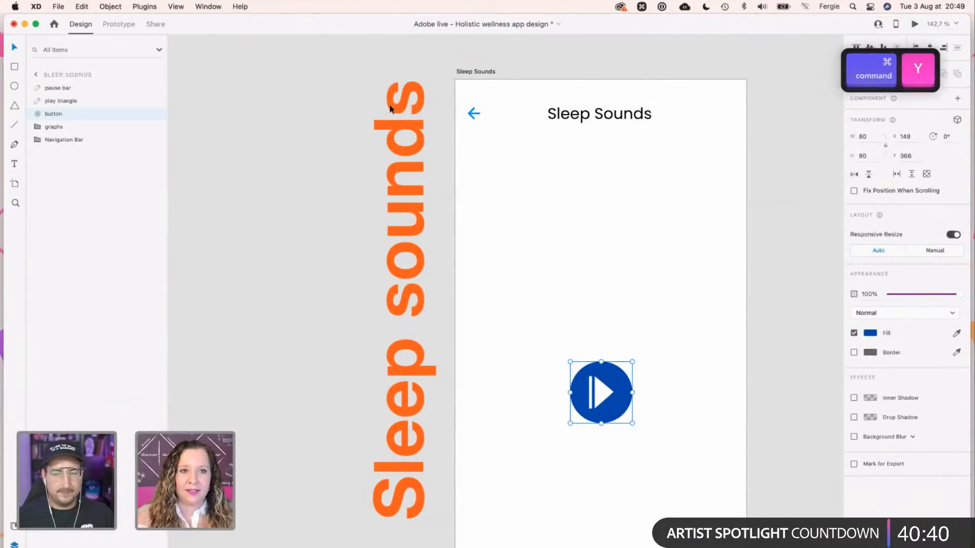
pyautogui.click(692, 176)
pyautogui.press('space')
pyautogui.hscroll(3, 696, 168)
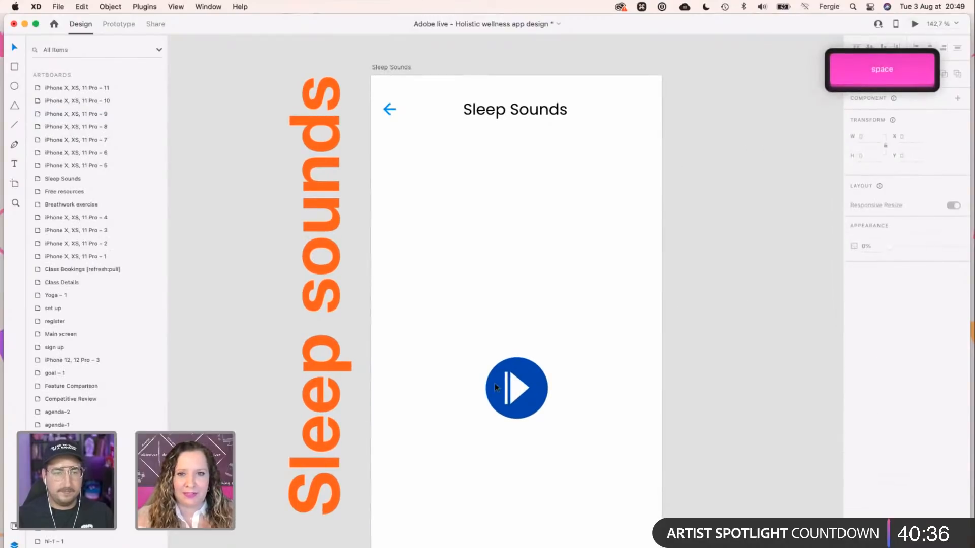
pyautogui.scroll(5, 496, 387)
# Select the play triangle inside the button and save the document.
pyautogui.keyDown('super'); pyautogui.click(519, 386); pyautogui.keyUp('super')
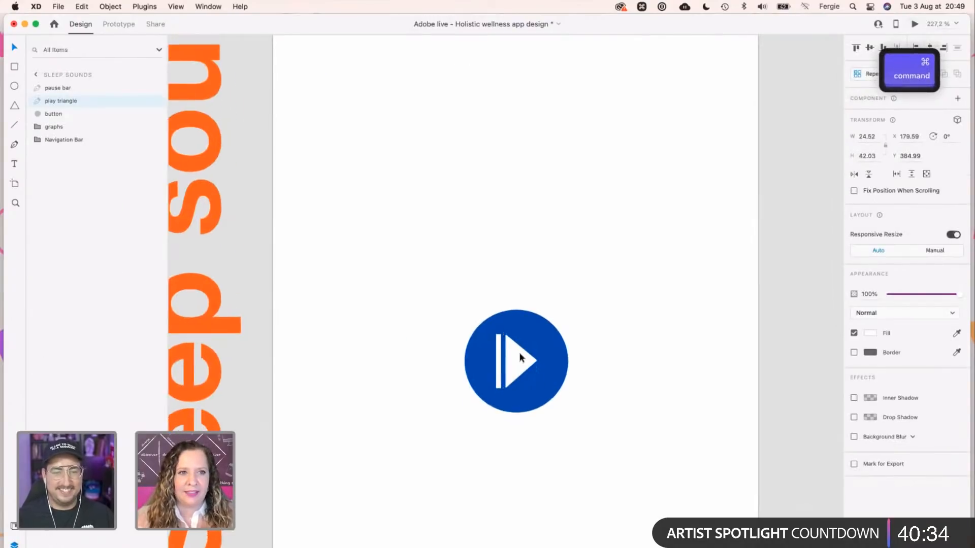
pyautogui.scroll(2, 520, 358)
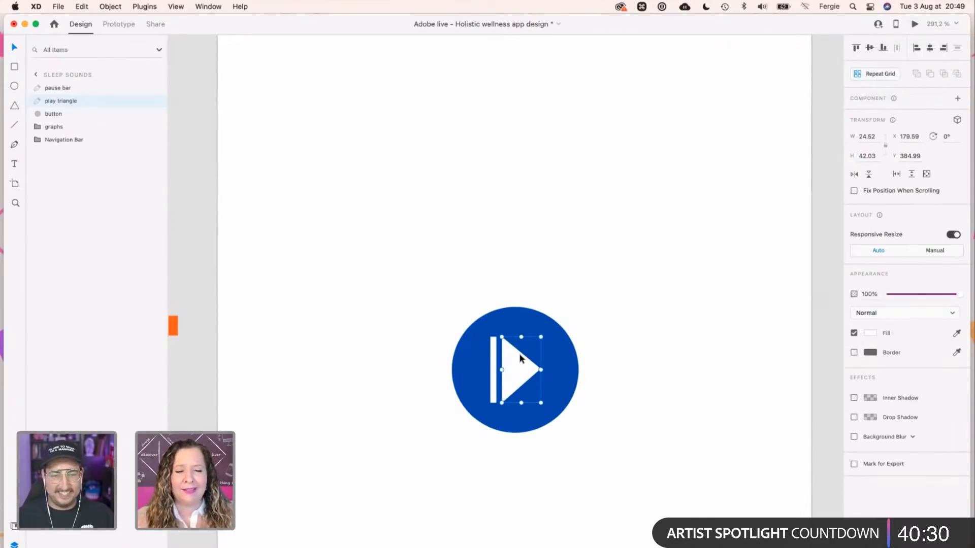
pyautogui.scroll(2, 523, 375)
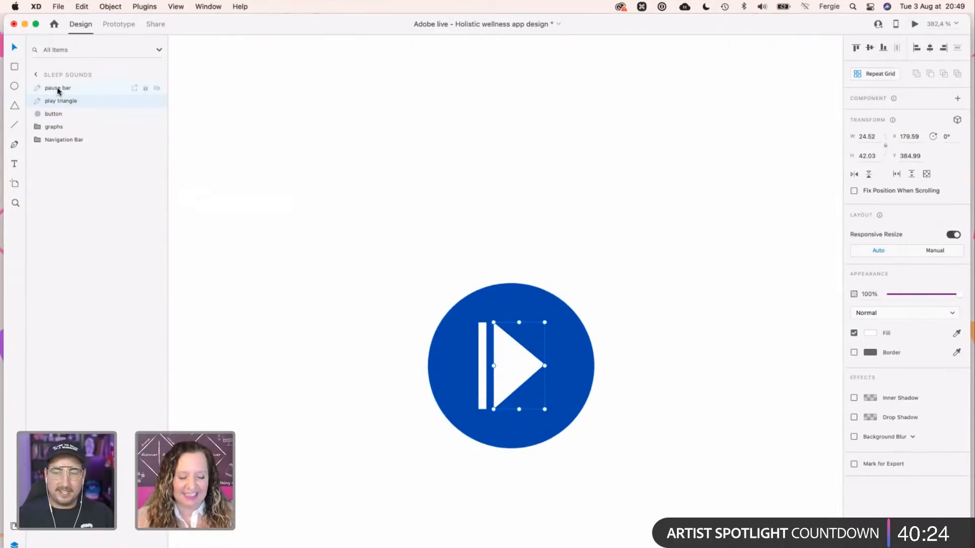
pyautogui.press('super+s')
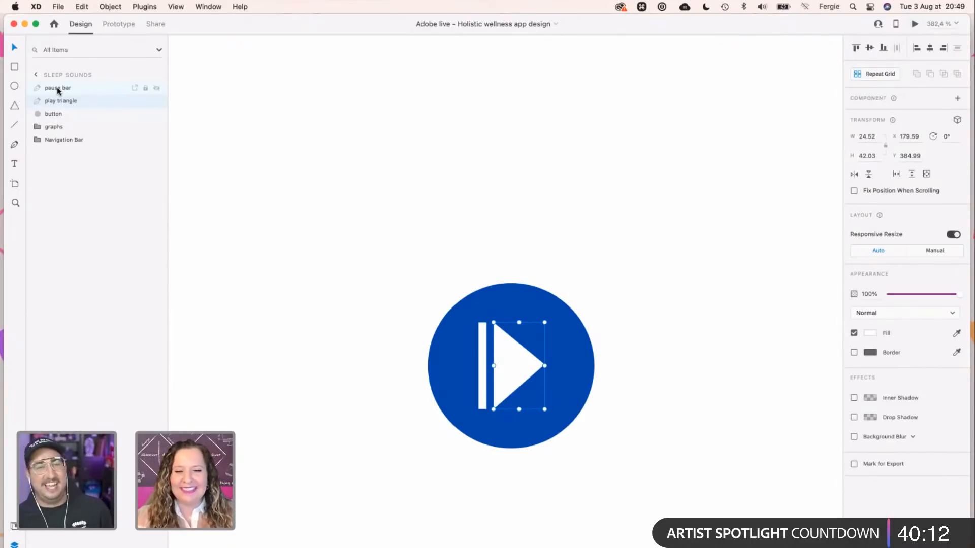
# Move the pause bar closer to the play triangle, to an X position of 174.3.
pyautogui.press('super+equal')
pyautogui.press('Escape')
pyautogui.click(538, 310)
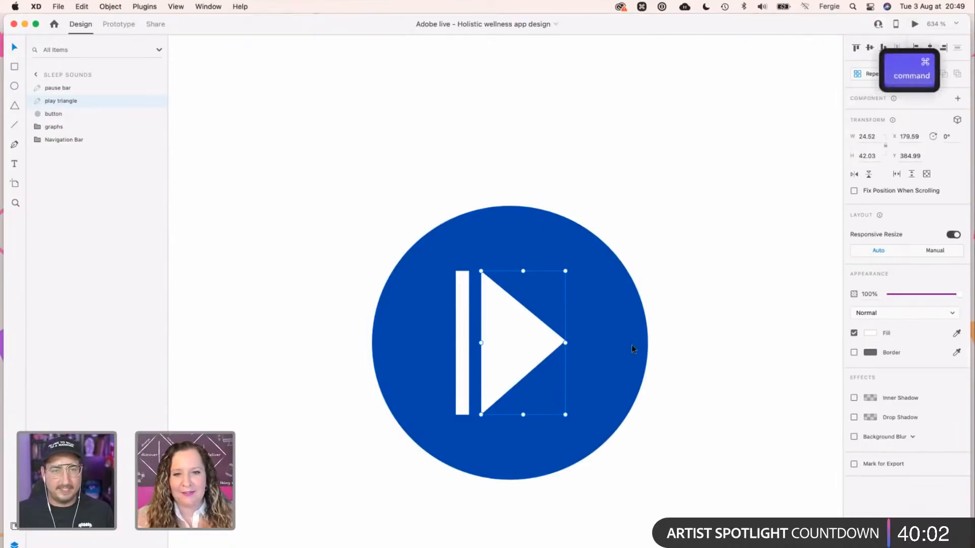
pyautogui.keyDown('super'); pyautogui.scroll(1, 631, 345); pyautogui.keyUp('super')
pyautogui.keyDown('super'); pyautogui.scroll(1, 556, 347); pyautogui.keyUp('super')
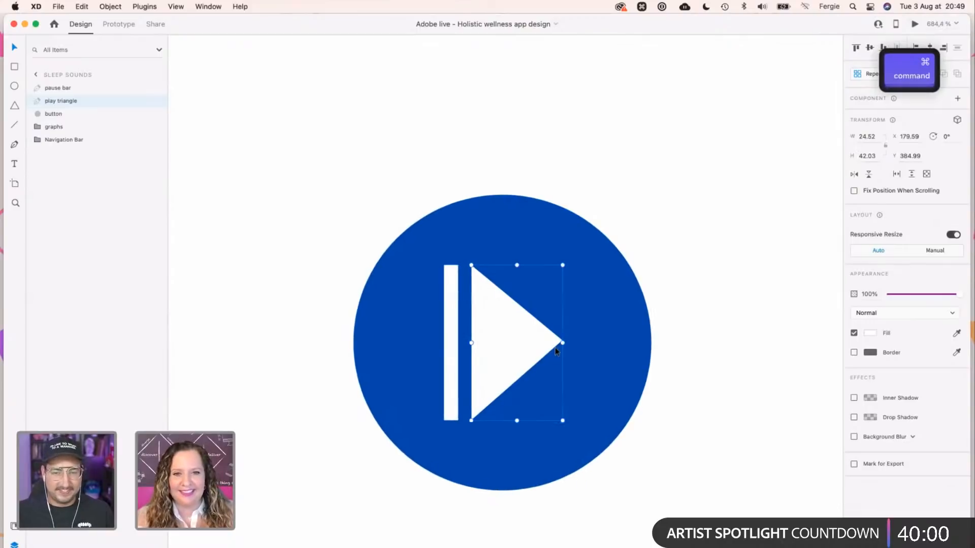
pyautogui.click(450, 325)
pyautogui.moveTo(450, 325)
pyautogui.mouseDown()
pyautogui.moveTo(479, 319)
pyautogui.moveTo(457, 325)
pyautogui.mouseUp()
pyautogui.keyDown('super'); pyautogui.scroll(2, 496, 345); pyautogui.keyUp('super')
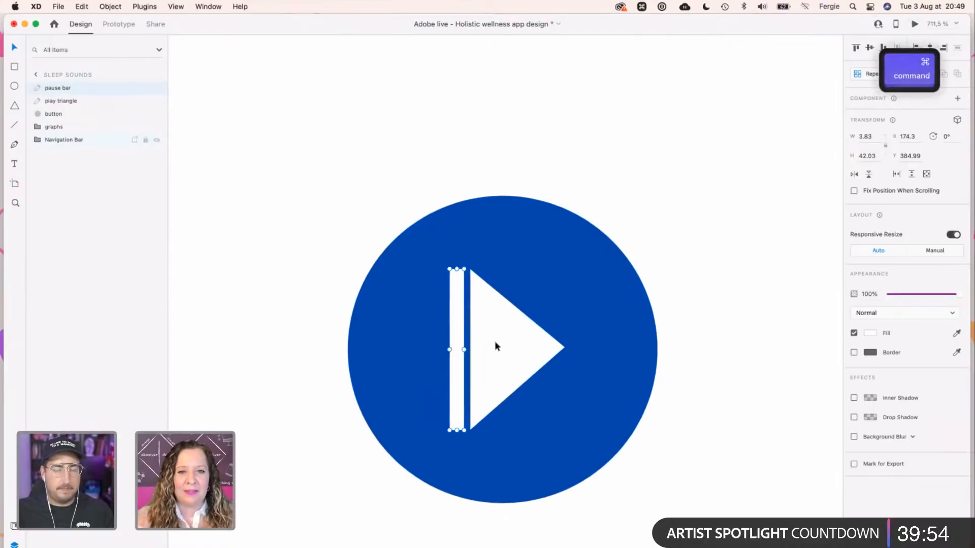
# Move the pause bar onto the play triangle so their left edges align at X 179.59, keeping the bar selected.
pyautogui.keyDown('super'); pyautogui.scroll(2, 495, 341); pyautogui.keyUp('super')
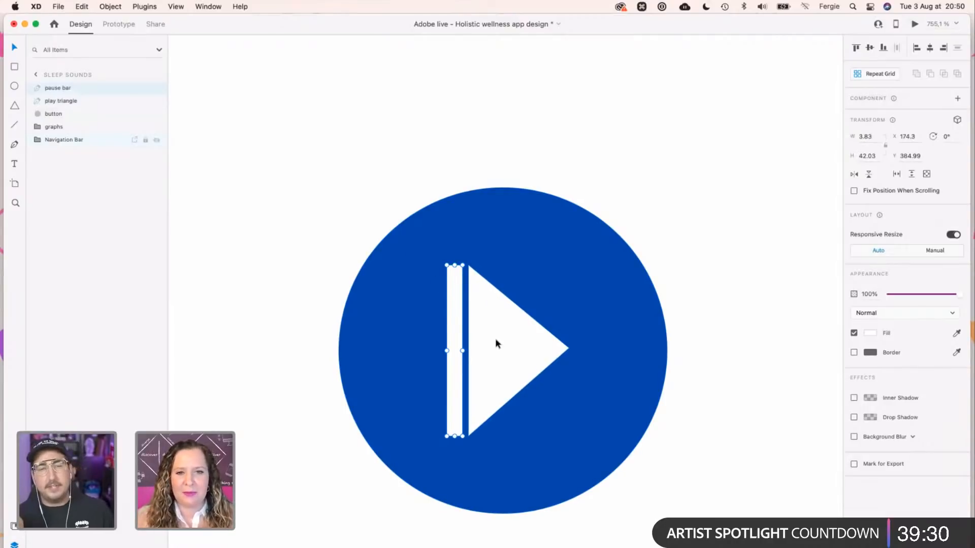
pyautogui.scroll(1, 496, 339)
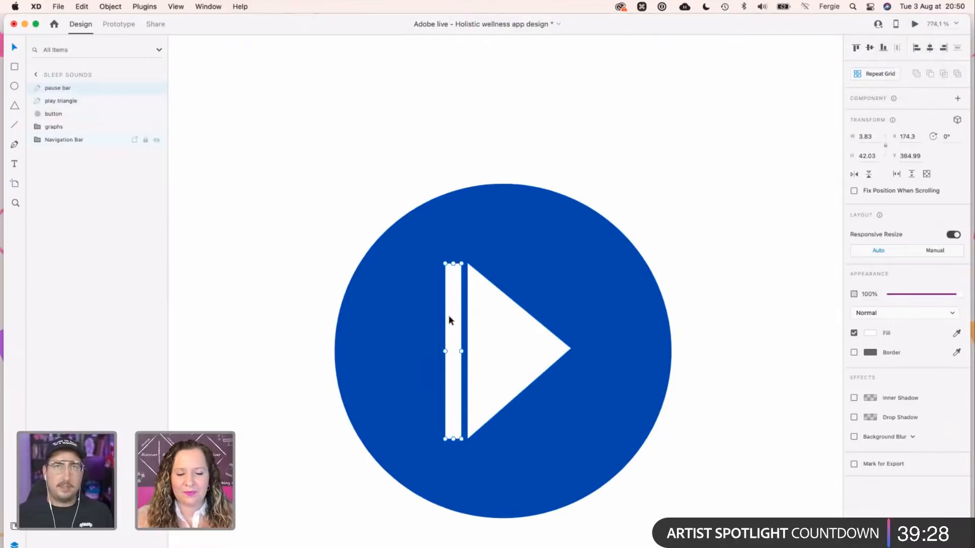
pyautogui.moveTo(449, 314); pyautogui.dragTo(471, 317)
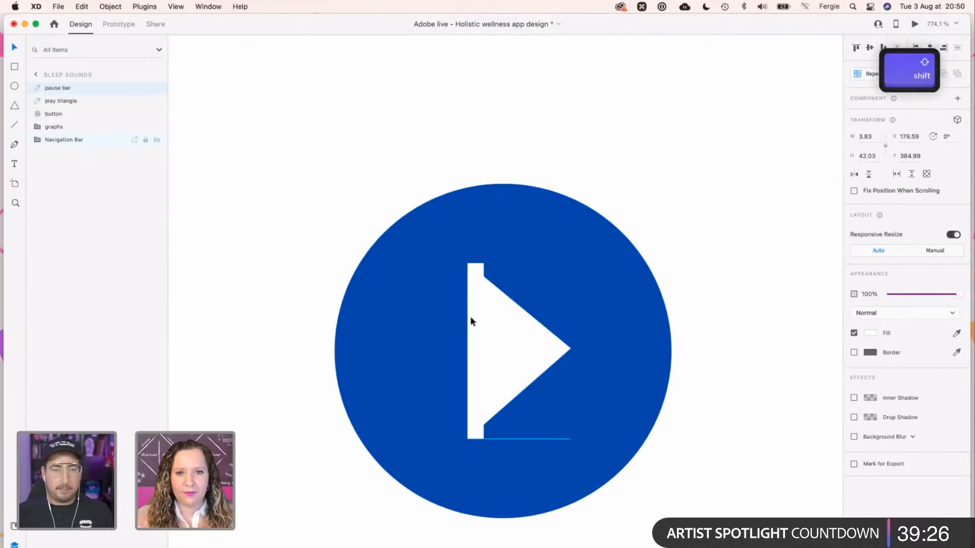
pyautogui.click(517, 359)
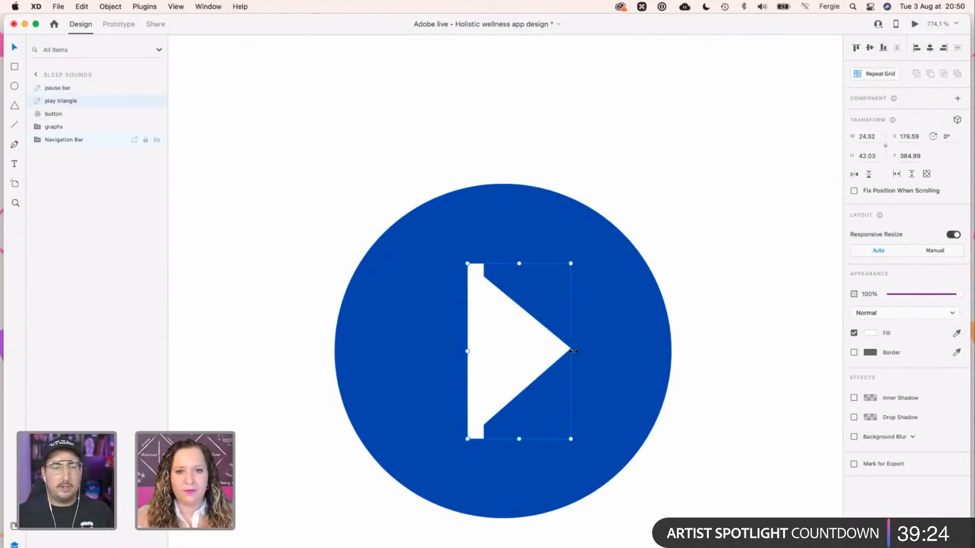
pyautogui.click(477, 386)
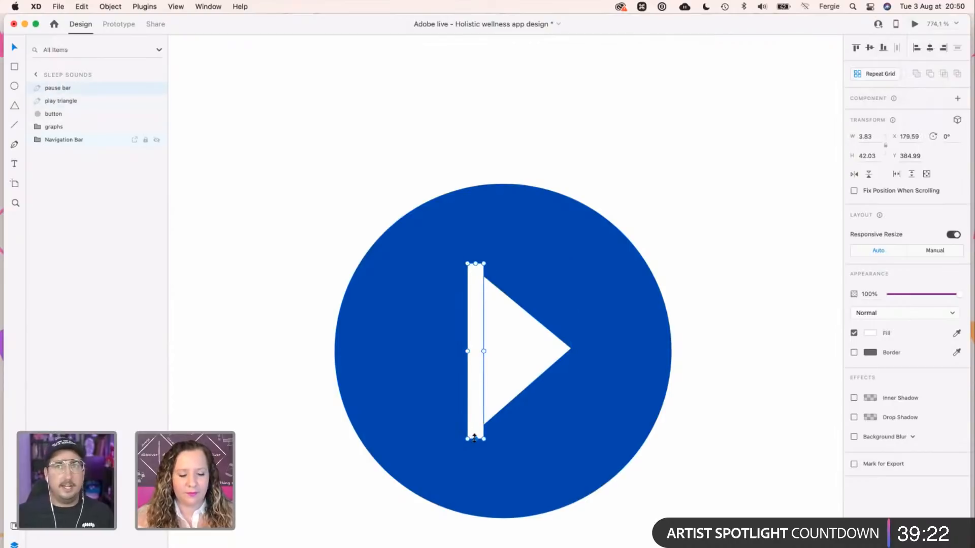
# Shorten the pause bar evenly from both ends to a height of 33.05, and try 0% opacity on it before undoing that opacity change.
pyautogui.press('alt')
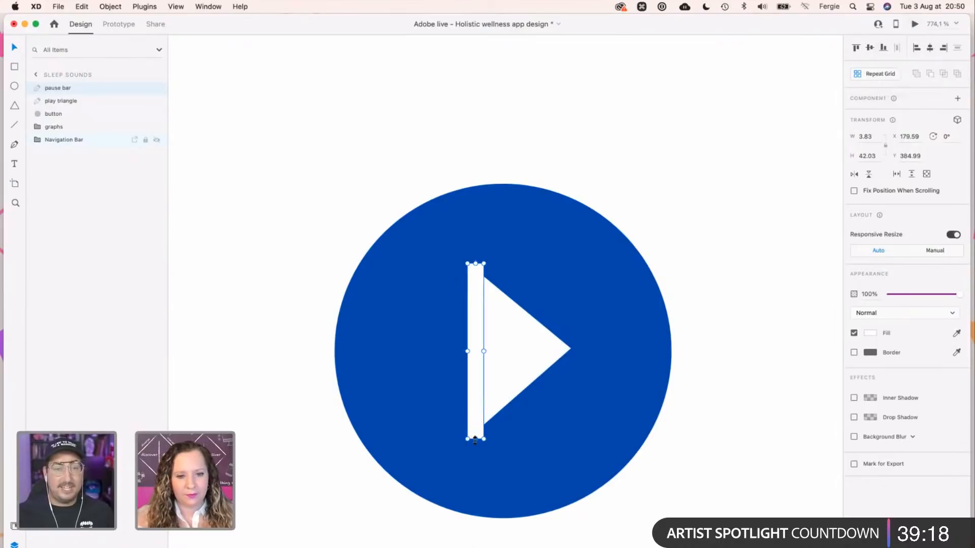
pyautogui.moveTo(475, 440); pyautogui.dragTo(478, 420)
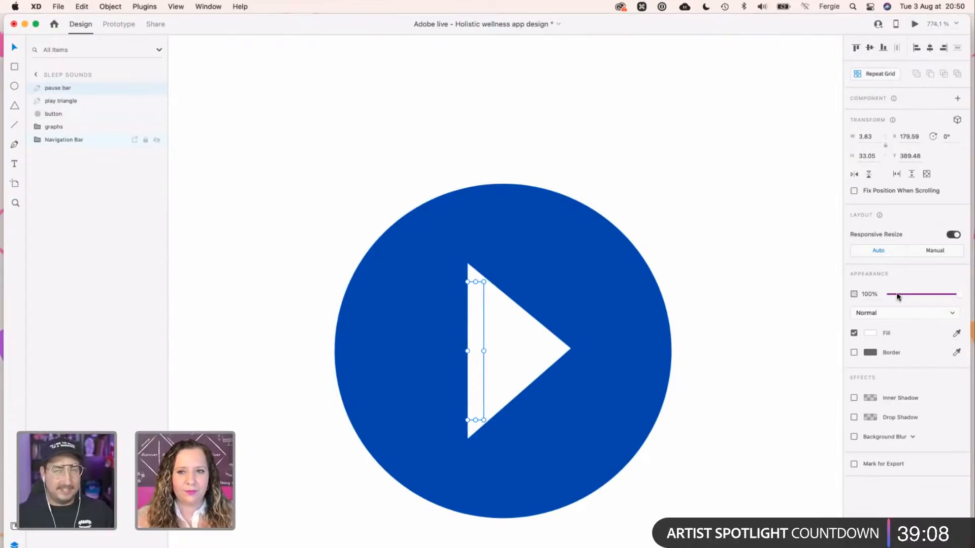
pyautogui.moveTo(893, 295); pyautogui.dragTo(886, 295)
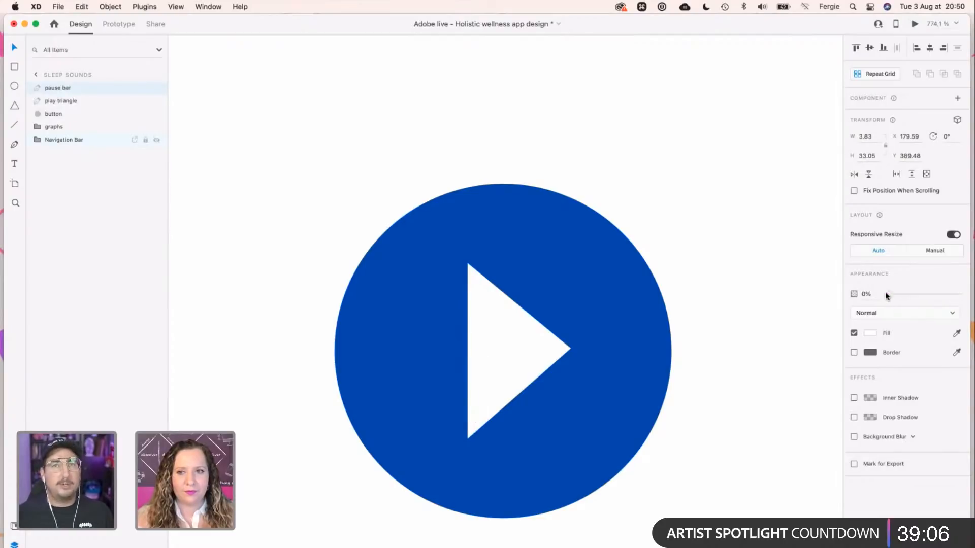
pyautogui.press('super+z')
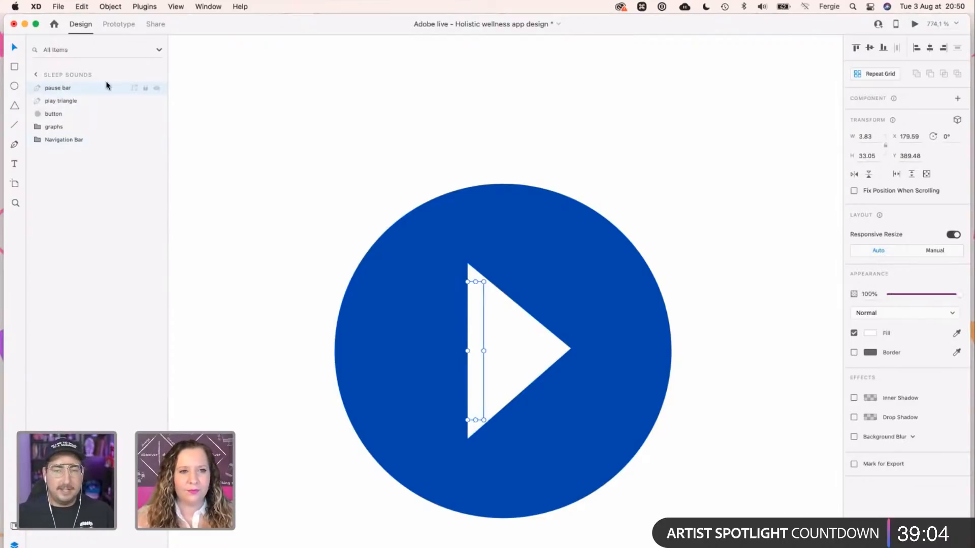
# Group the pause bar, play triangle and button layers and rename the group BUTTON.
pyautogui.keyDown('shift'); pyautogui.click(76, 116); pyautogui.keyUp('shift')
pyautogui.press('super+g')
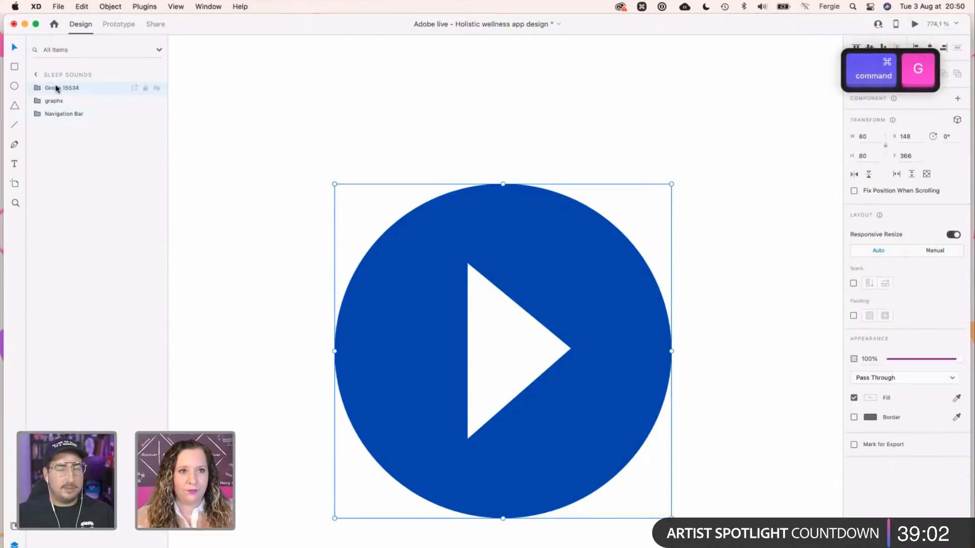
pyautogui.doubleClick(56, 88)
pyautogui.write('PLY')
pyautogui.press('BackSpace')
pyautogui.press('BackSpace')
pyautogui.press('BackSpace')
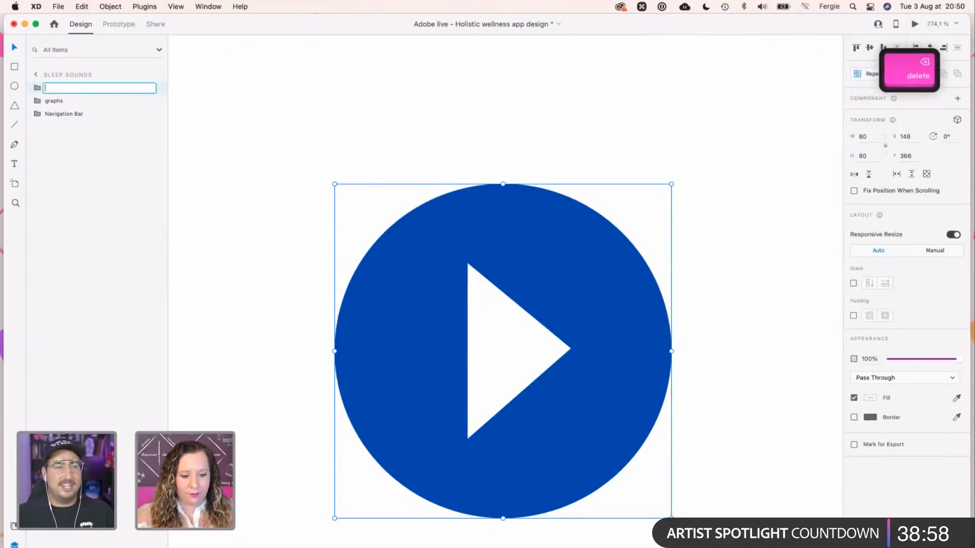
pyautogui.write('BUTTON')
pyautogui.press('Return')
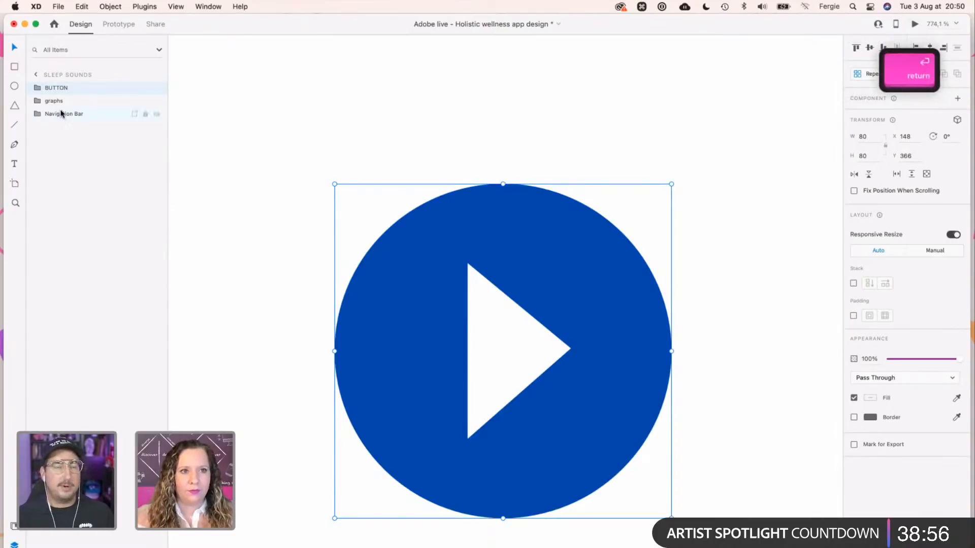
# Reopen the Icons 4 Design plugin and insert the Material replay-10 icon from its play results.
pyautogui.click(236, 247)
pyautogui.scroll(-5, 236, 247)
pyautogui.scroll(-2, 367, 246)
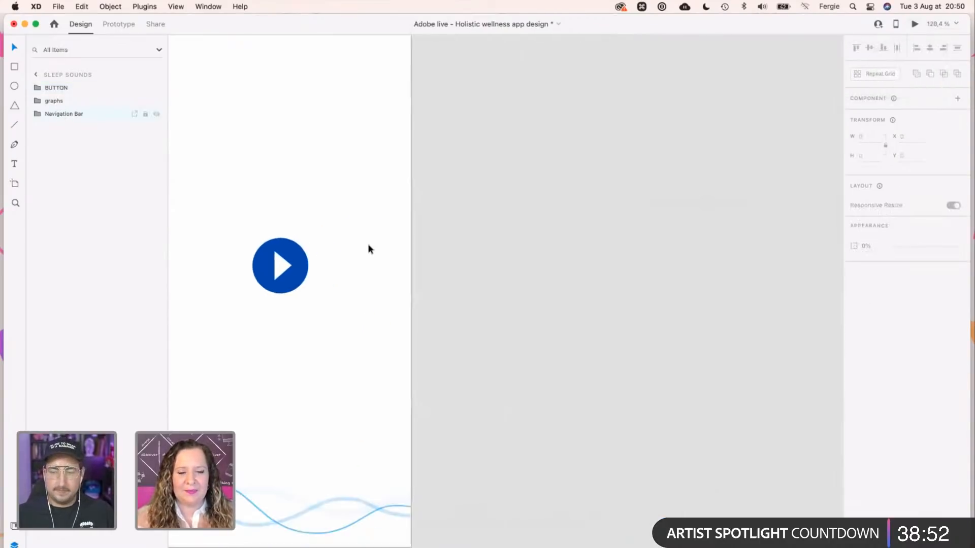
pyautogui.moveTo(320, 196); pyautogui.dragTo(452, 220)
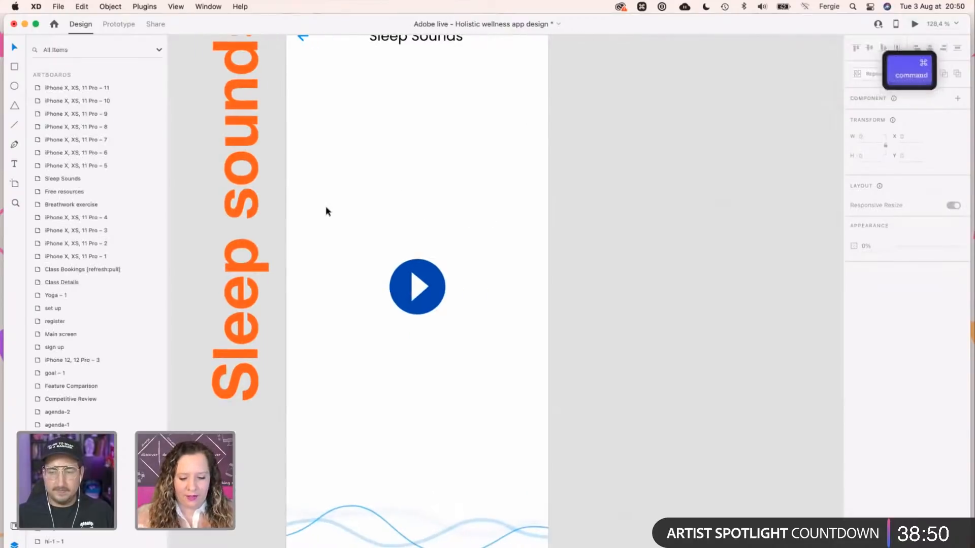
pyautogui.press('shift+super+p')
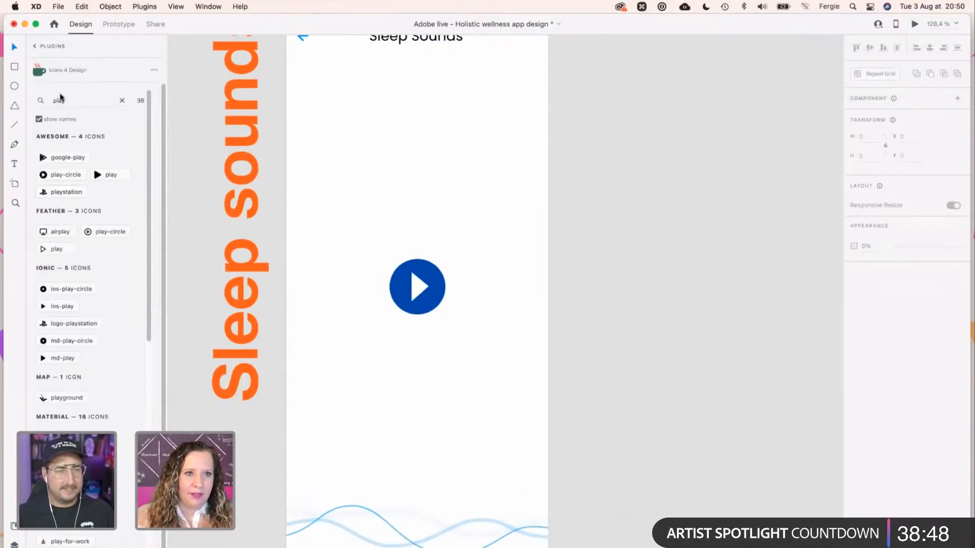
pyautogui.scroll(-1, 82, 348)
pyautogui.scroll(-5, 80, 348)
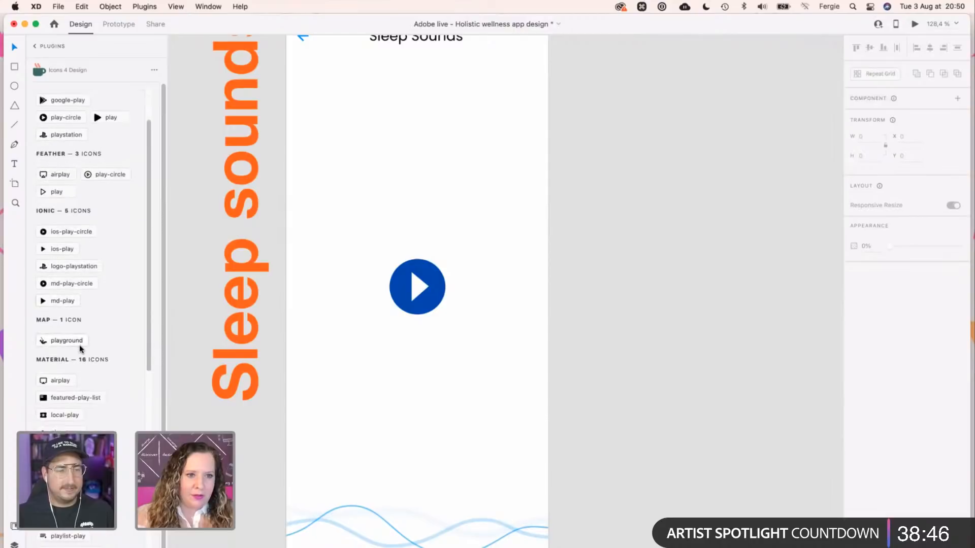
pyautogui.scroll(-4, 79, 345)
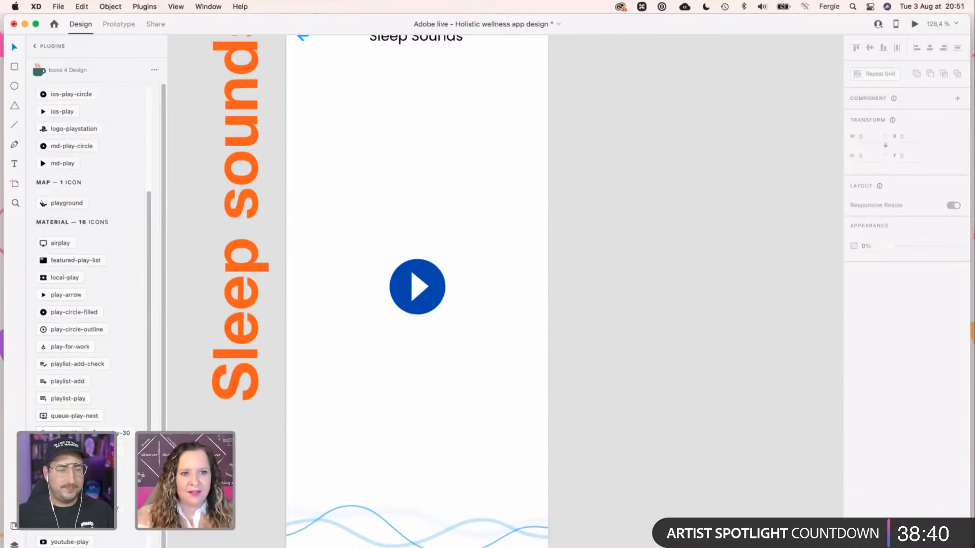
pyautogui.click(59, 433)
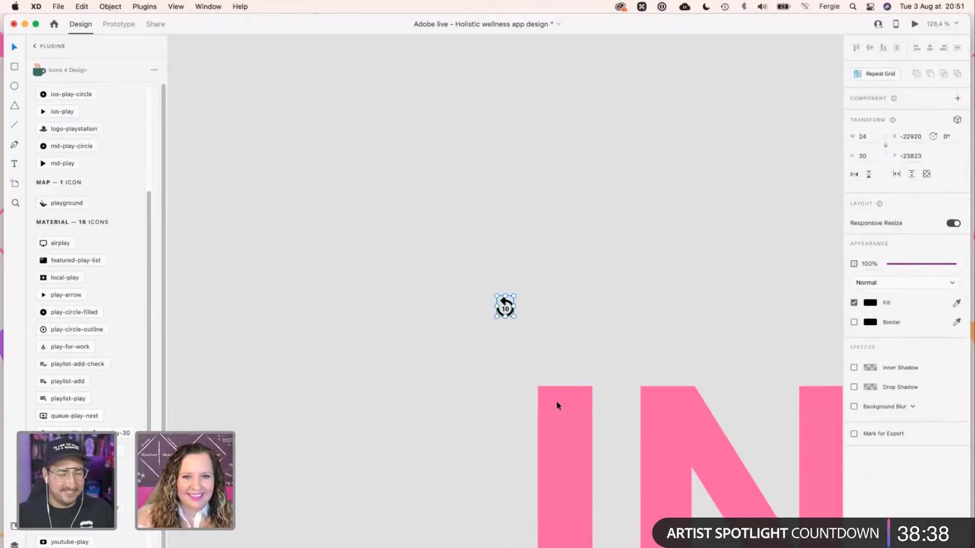
# Cut the inserted replay-10 icon from beside the INTRO heading and paste it onto the Sleep Sounds artboard.
pyautogui.press('super+x')
pyautogui.press('super+0')
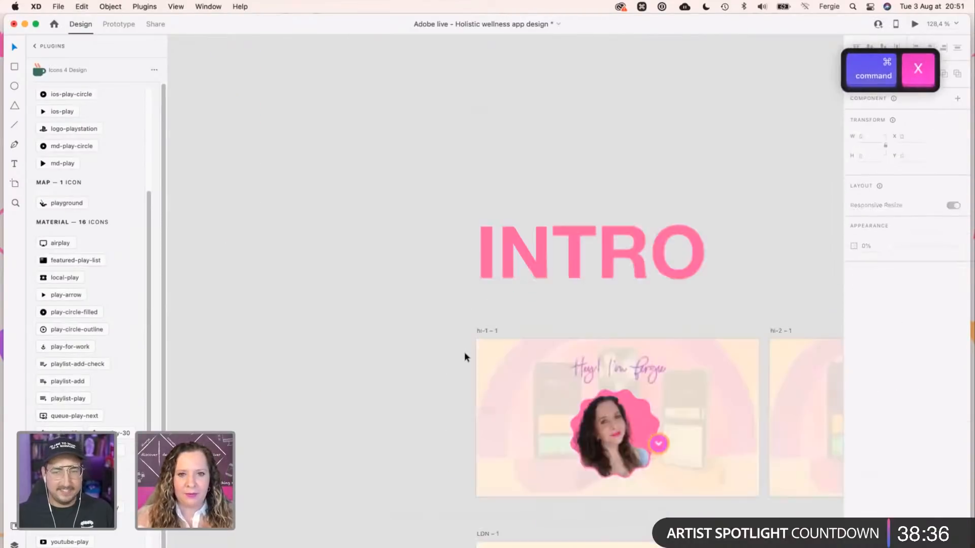
pyautogui.scroll(5, 282, 212)
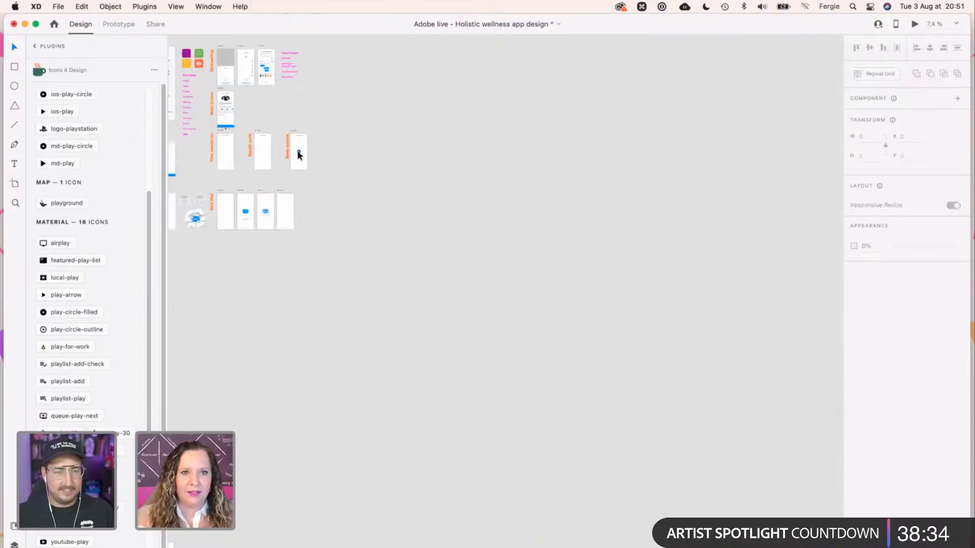
pyautogui.scroll(10, 298, 152)
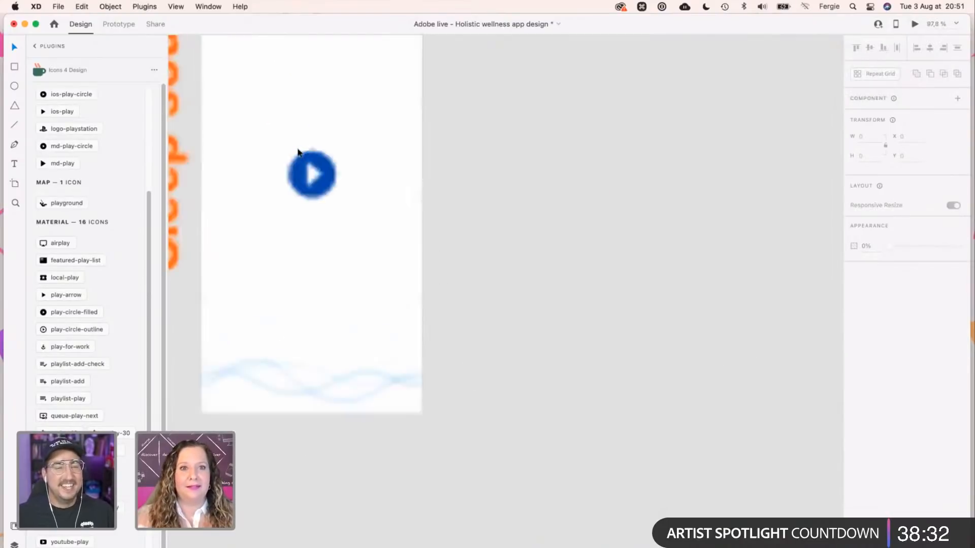
pyautogui.press('space')
pyautogui.moveTo(286, 99); pyautogui.dragTo(440, 328)
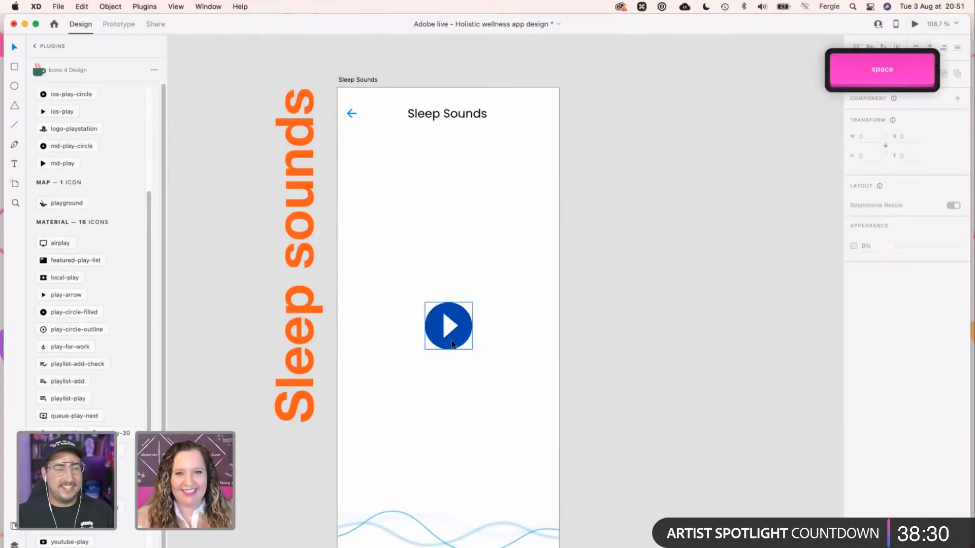
pyautogui.click(452, 344)
pyautogui.press('super+v')
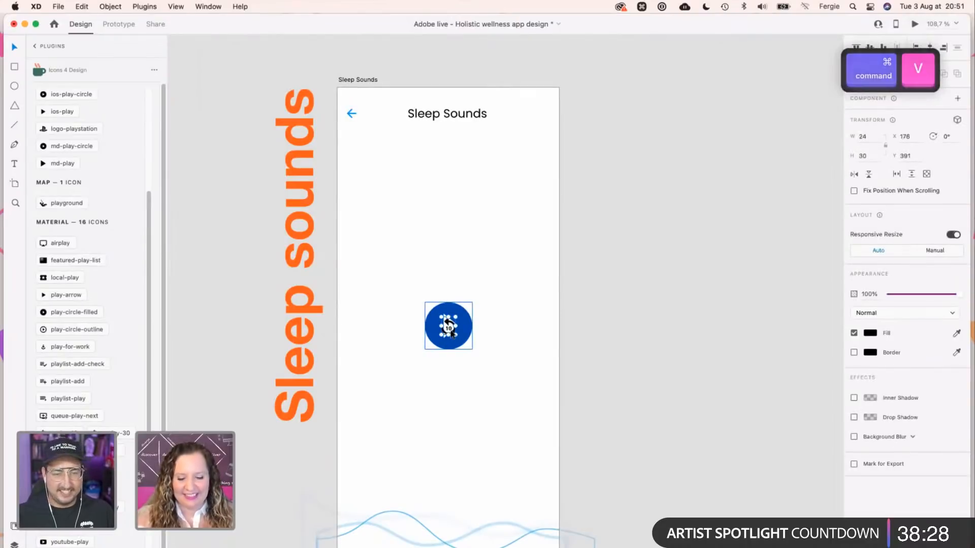
# Move the replay-10 icon below and to the left of the play button, to X 114 and Y 471.
pyautogui.press('Down')
pyautogui.press('Down')
pyautogui.press('Down')
pyautogui.press('Down')
pyautogui.press('Down')
pyautogui.press('Down')
pyautogui.press('Down')
pyautogui.press('Down')
pyautogui.press('Down')
pyautogui.press('Down')
pyautogui.press('Down')
pyautogui.press('Down')
pyautogui.press('Down')
pyautogui.press('Down')
pyautogui.press('Down')
pyautogui.press('Down')
pyautogui.press('Down')
pyautogui.press('Down')
pyautogui.press('Down')
pyautogui.press('Down')
pyautogui.press('Down')
pyautogui.press('Down')
pyautogui.press('Down')
pyautogui.press('Down')
pyautogui.press('Down')
pyautogui.press('Down')
pyautogui.press('Down')
pyautogui.press('Down')
pyautogui.press('Down')
pyautogui.press('Down')
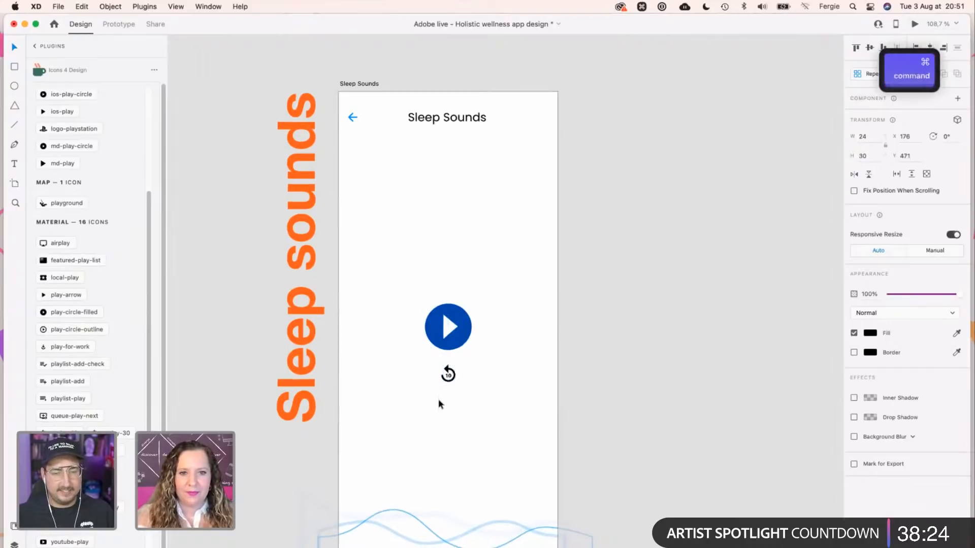
pyautogui.scroll(5, 438, 399)
pyautogui.moveTo(447, 368); pyautogui.dragTo(389, 369)
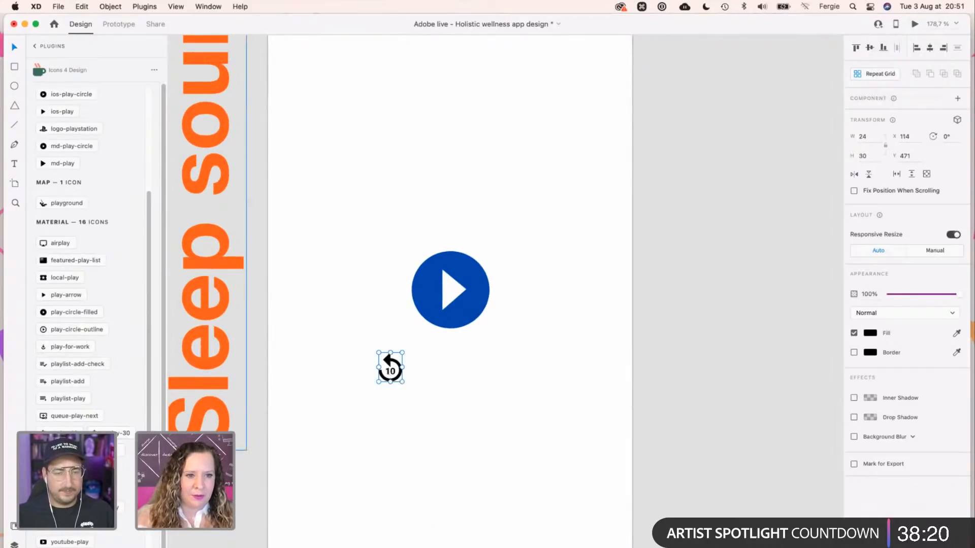
# Look through the play icon results for a forward counterpart to the replay-10 icon.
pyautogui.moveTo(148, 321); pyautogui.dragTo(87, 371)
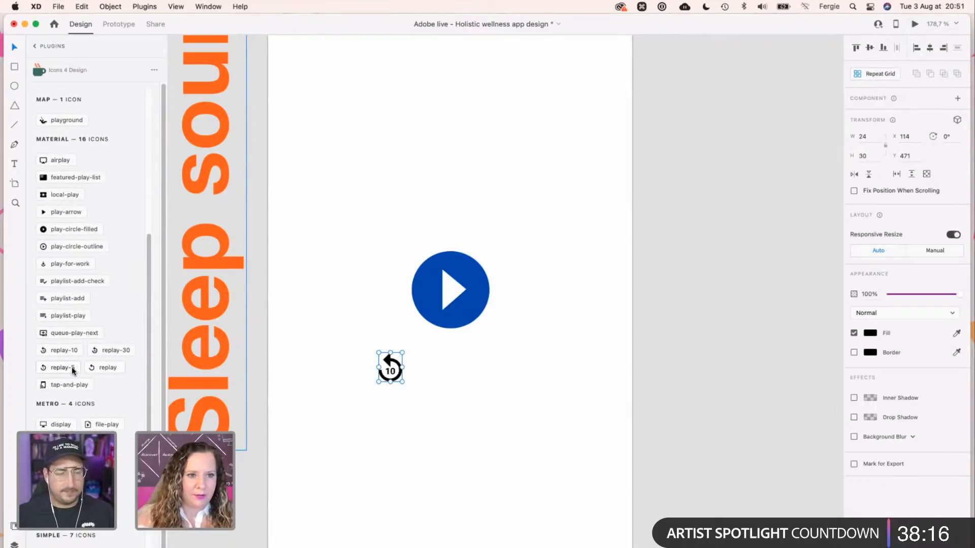
pyautogui.scroll(-5, 71, 368)
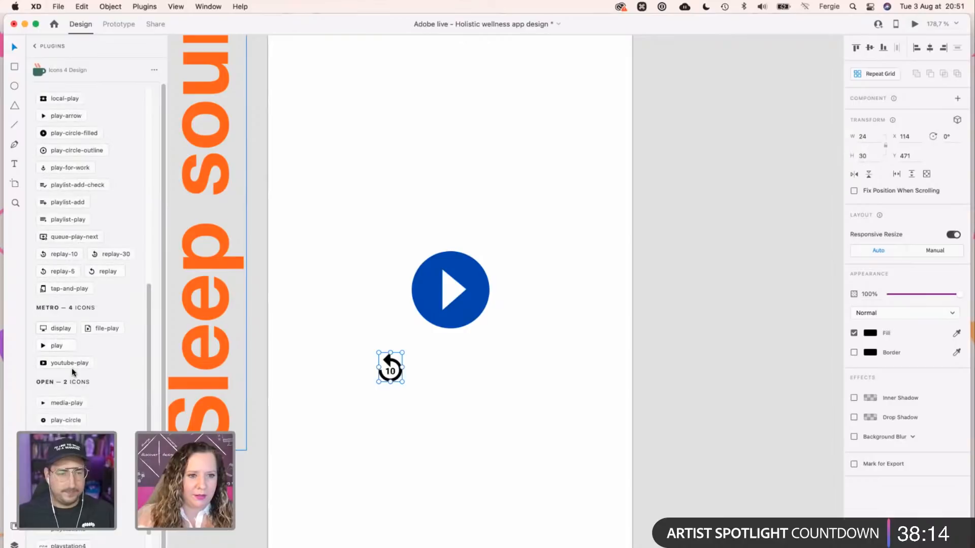
pyautogui.moveTo(148, 324); pyautogui.dragTo(140, 236)
pyautogui.scroll(1, 141, 232)
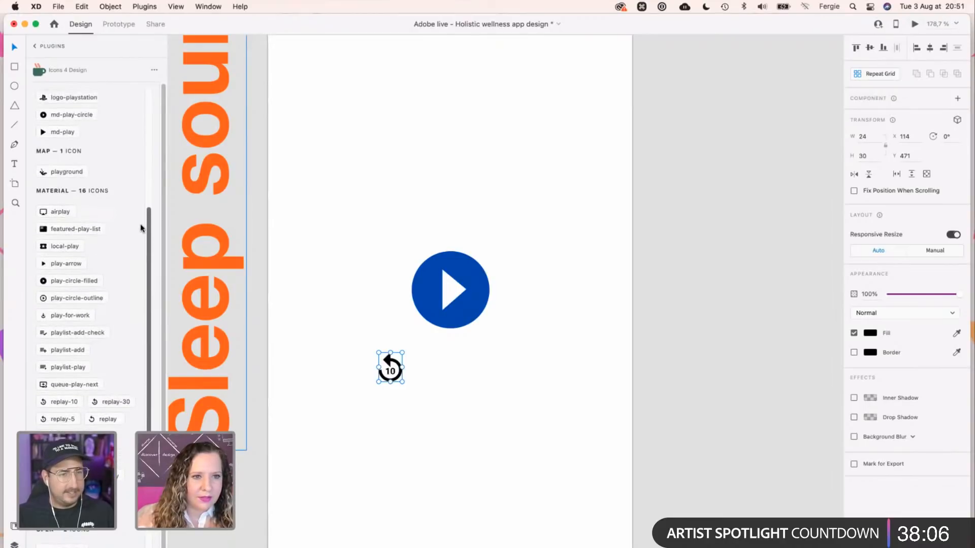
pyautogui.scroll(5, 140, 225)
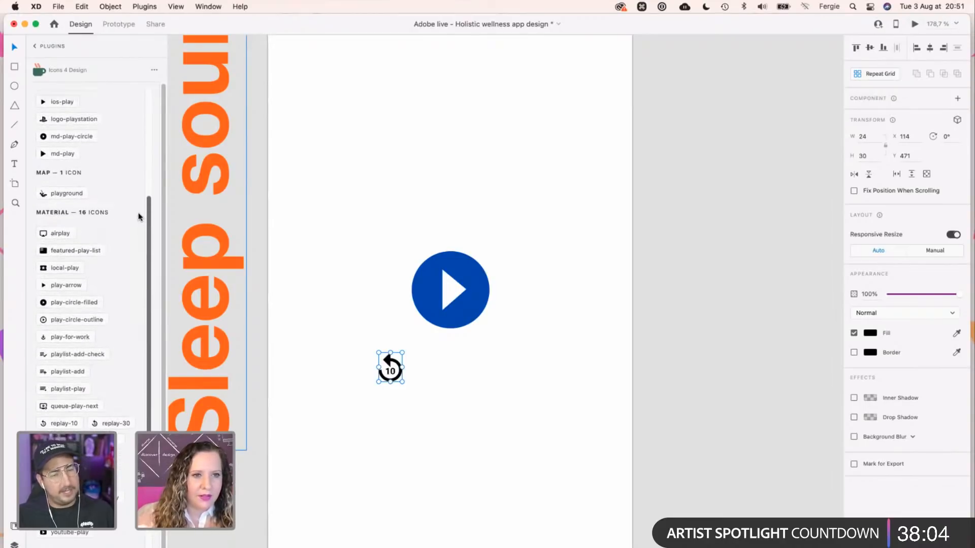
pyautogui.scroll(15, 140, 205)
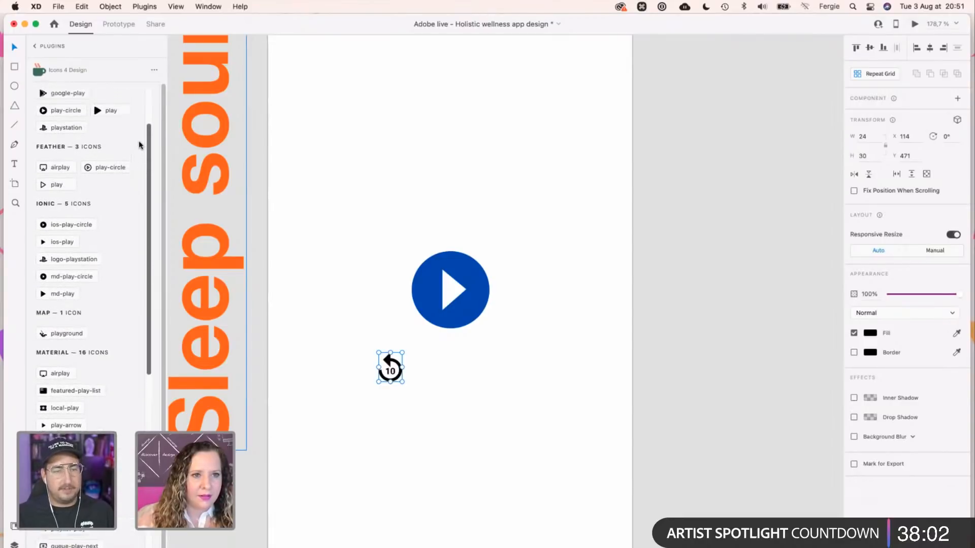
pyautogui.scroll(1, 137, 108)
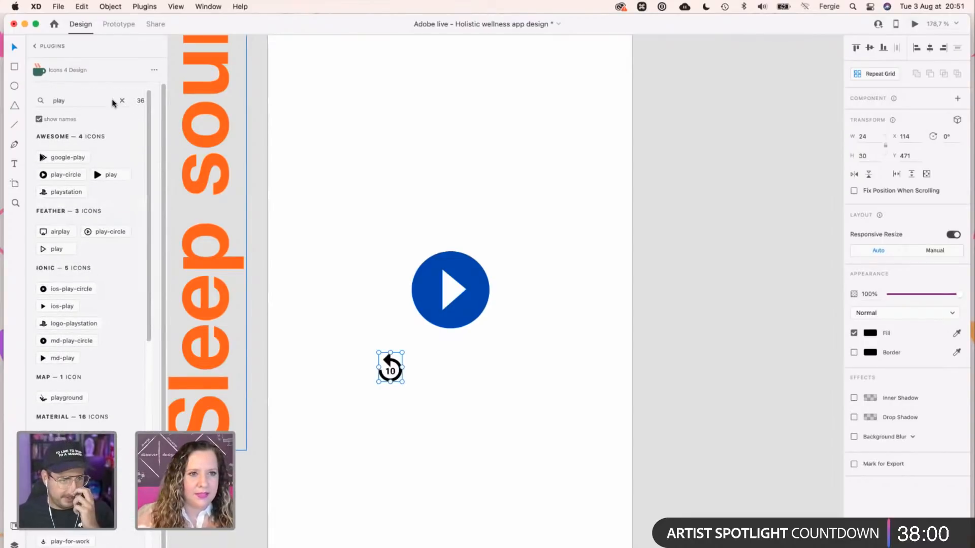
# Search the icon library for control, fast and skip.
pyautogui.click(88, 101)
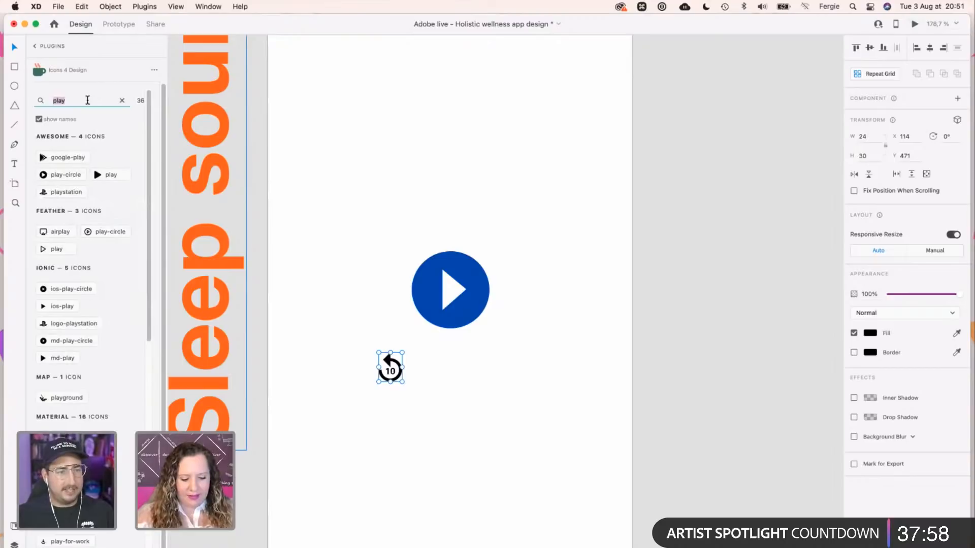
pyautogui.write('contro')
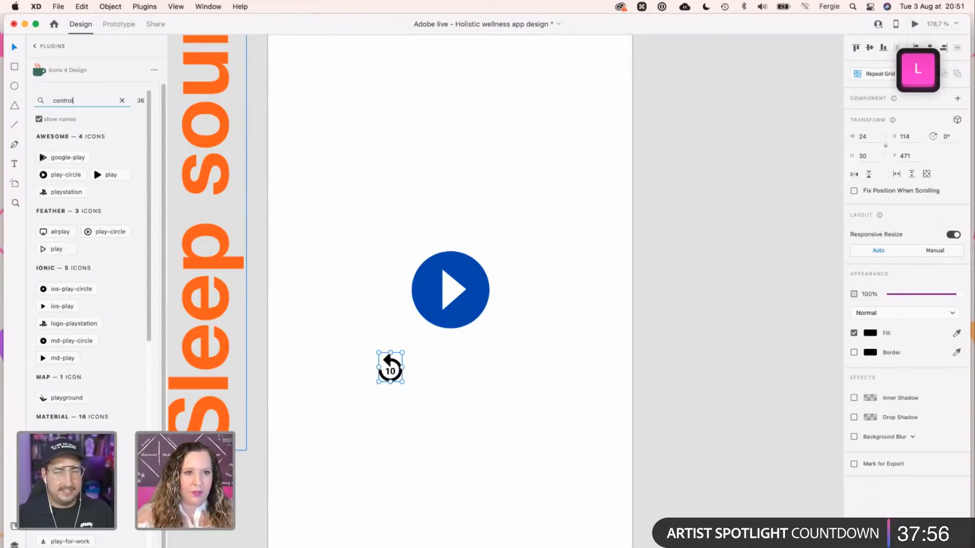
pyautogui.write('l')
pyautogui.press('super+a')
pyautogui.write('f')
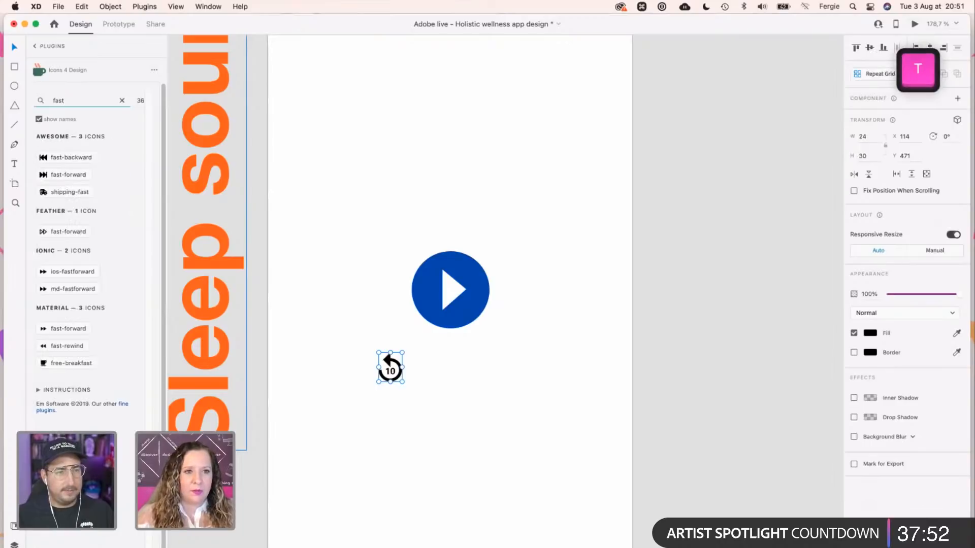
pyautogui.press('super+a')
pyautogui.write('skip')
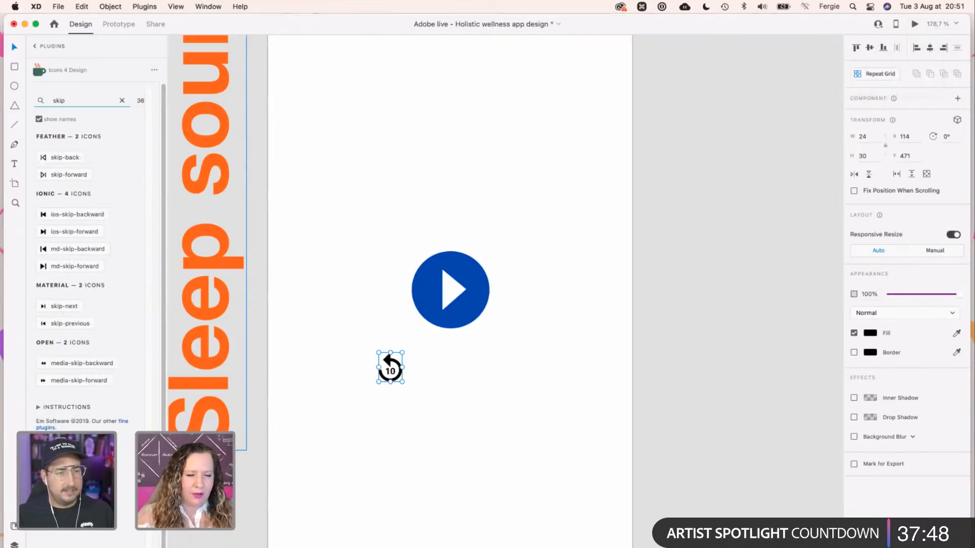
# Search the icons for 10, insert the Material forward-10 icon and place it below and to the right of the play button.
pyautogui.press('super+a')
pyautogui.write('10')
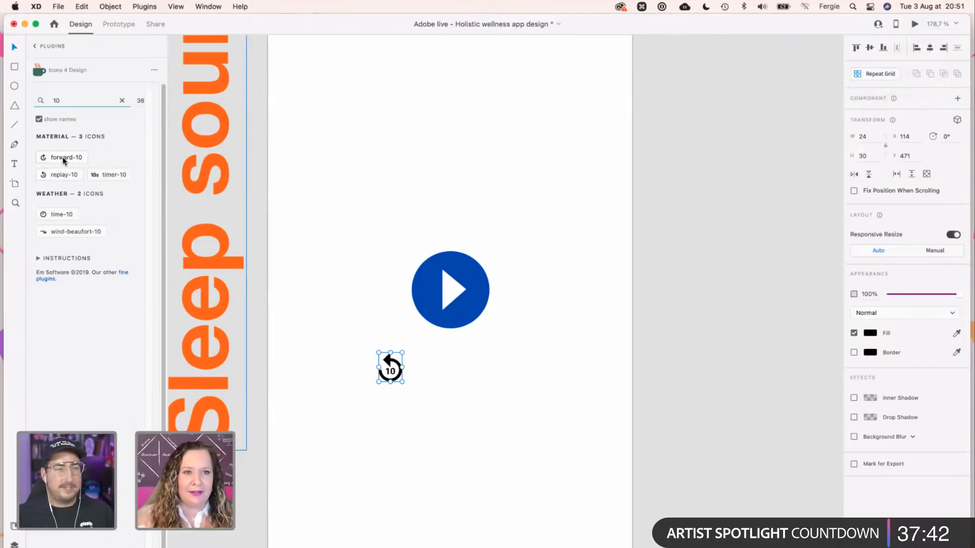
pyautogui.click(63, 159)
pyautogui.moveTo(419, 361); pyautogui.dragTo(501, 371)
# Move the replay-10 icon slightly inward, level with the forward-10 icon, and deselect it.
pyautogui.keyDown('shift'); pyautogui.click(394, 367); pyautogui.keyUp('shift')
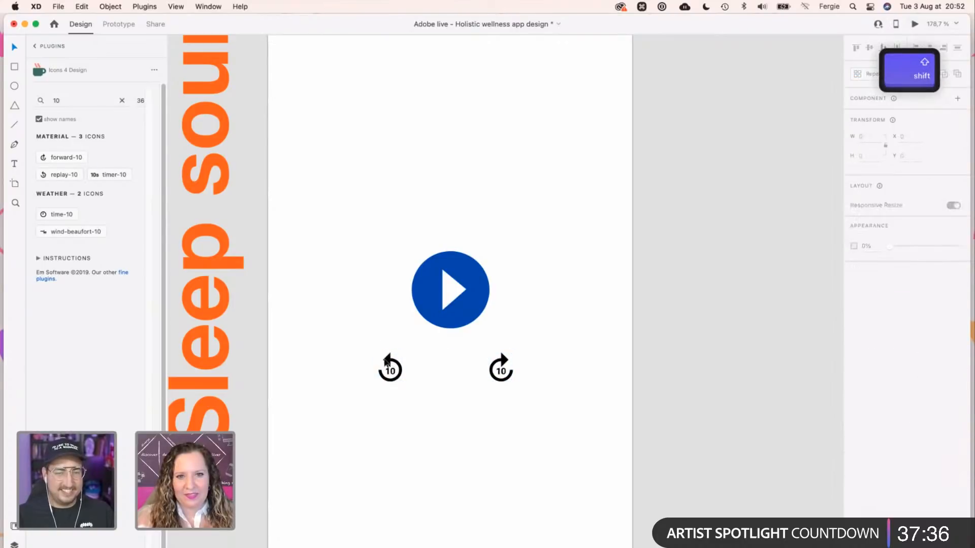
pyautogui.moveTo(389, 359); pyautogui.dragTo(397, 371)
pyautogui.click(433, 413)
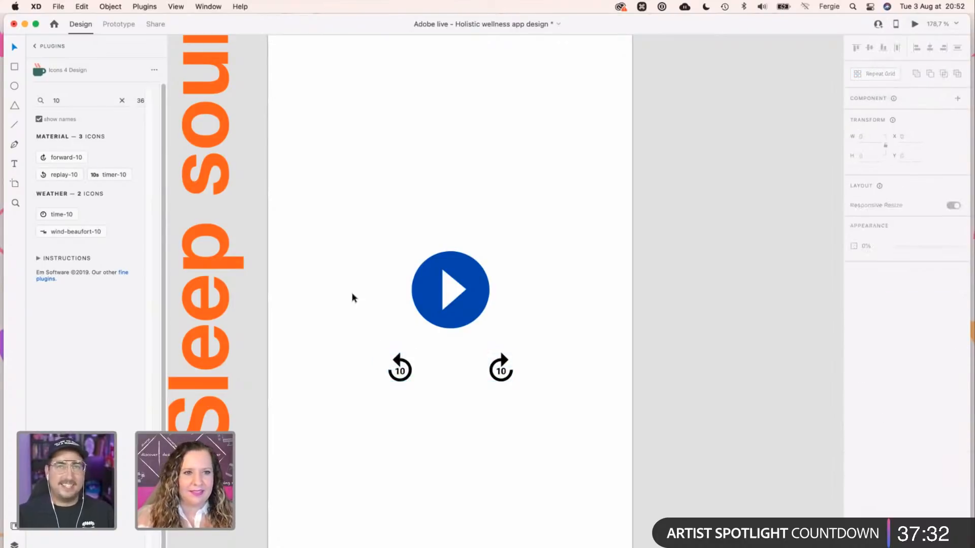
# Search the icon library for stop, insert the Awesome stop icon and place it between the replay-10 and forward-10 icons.
pyautogui.click(71, 100)
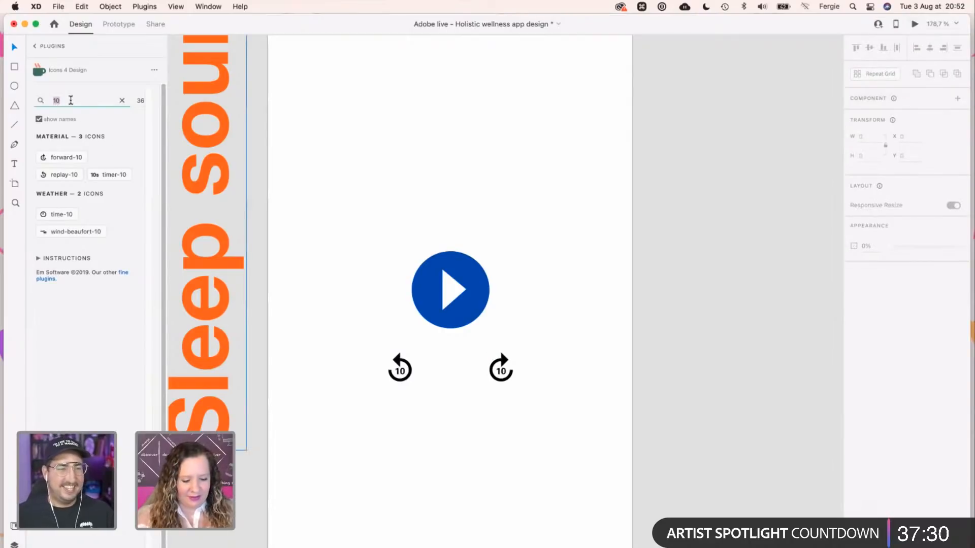
pyautogui.write('stop')
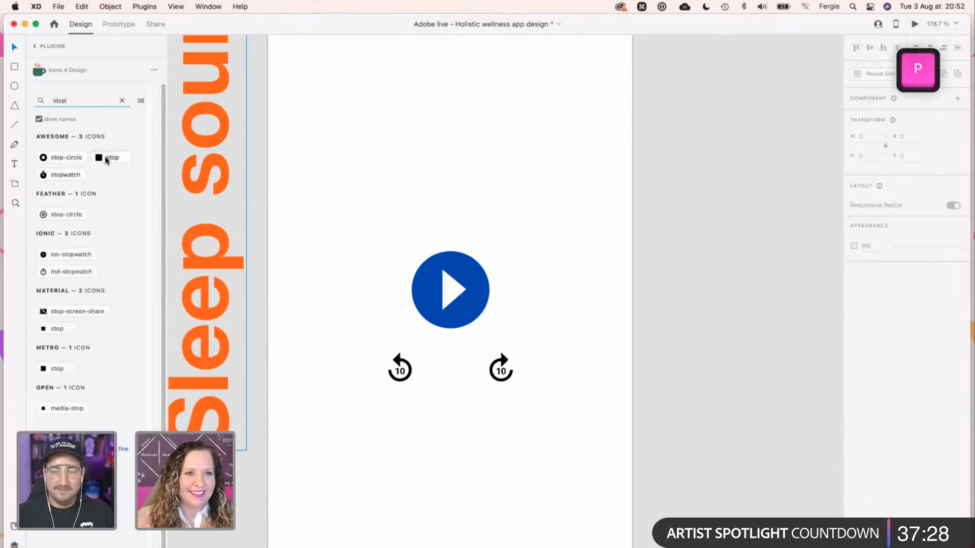
pyautogui.click(105, 159)
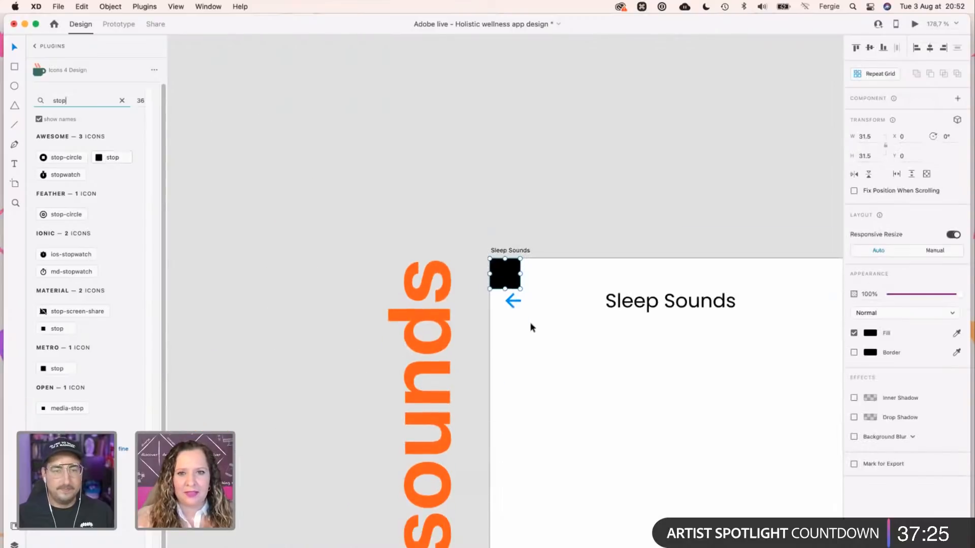
pyautogui.moveTo(664, 416); pyautogui.dragTo(477, 261)
pyautogui.press('space')
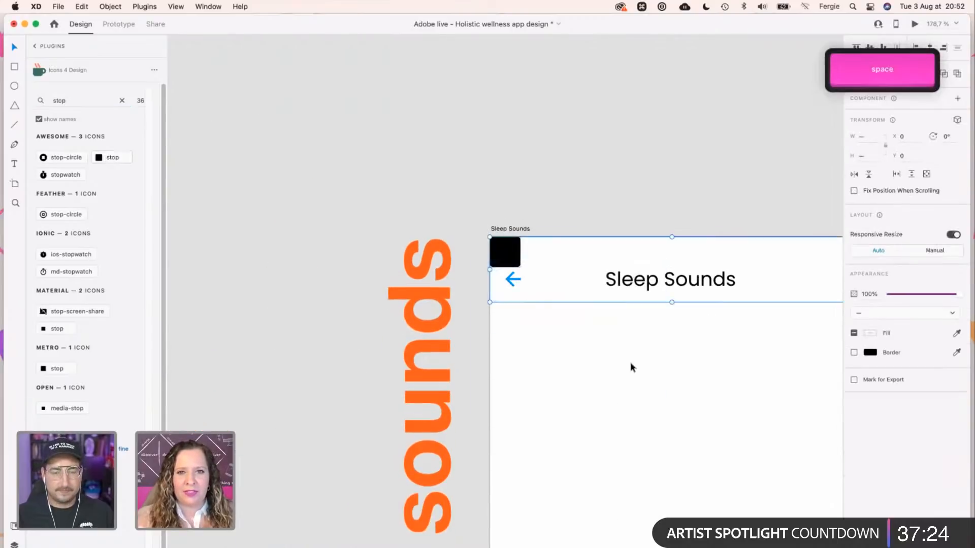
pyautogui.moveTo(684, 416); pyautogui.dragTo(455, 240)
pyautogui.moveTo(272, 86); pyautogui.dragTo(436, 483)
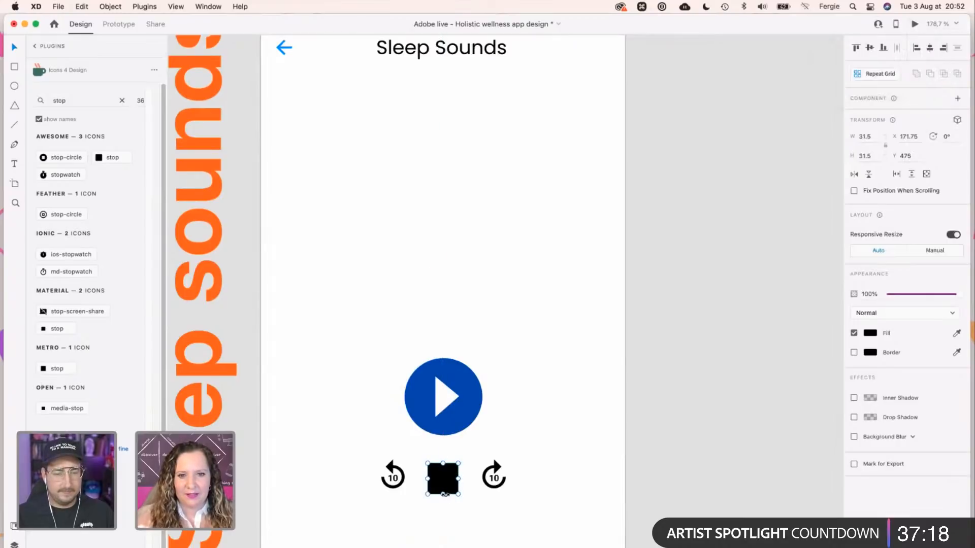
# Resize the stop icon to 30 × 30 and align it with the neighbouring icons, centred under the play button.
pyautogui.press('alt')
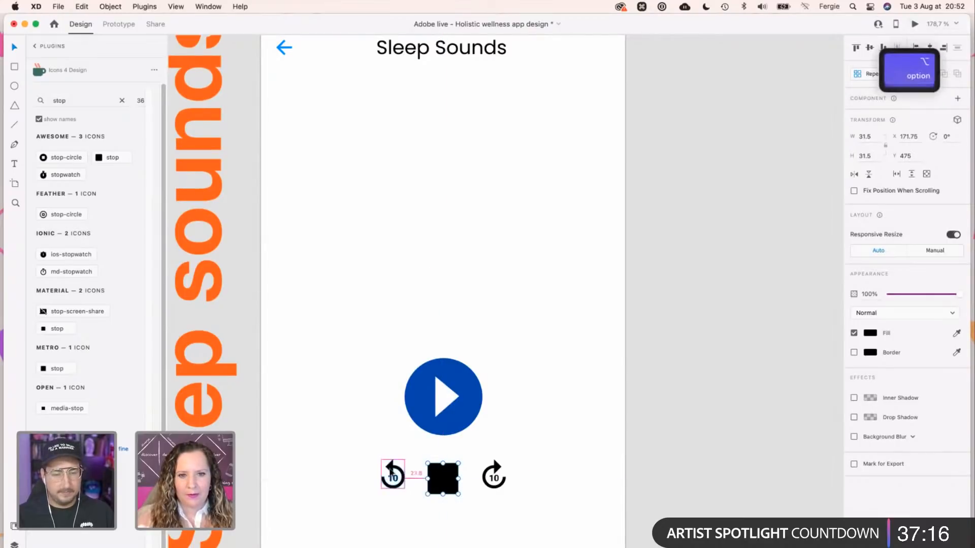
pyautogui.moveTo(457, 494); pyautogui.dragTo(457, 487)
pyautogui.scroll(3, 457, 490)
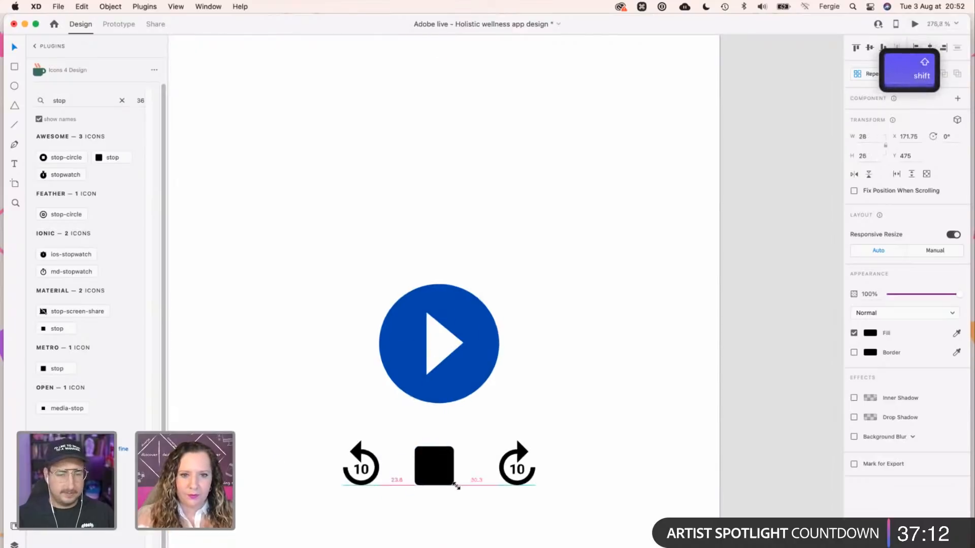
pyautogui.moveTo(456, 446); pyautogui.dragTo(447, 454)
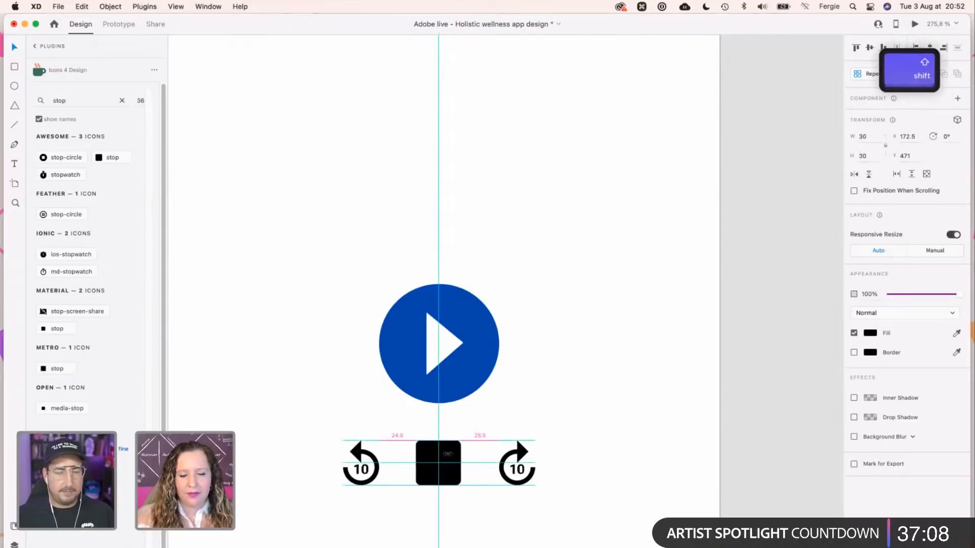
# Spread the outer icons by moving the forward-10 icon 20 px right and the replay-10 icon 20 px left.
pyautogui.click(518, 457)
pyautogui.hotkey('shift', 'Right')
pyautogui.hotkey('shift', 'Right')
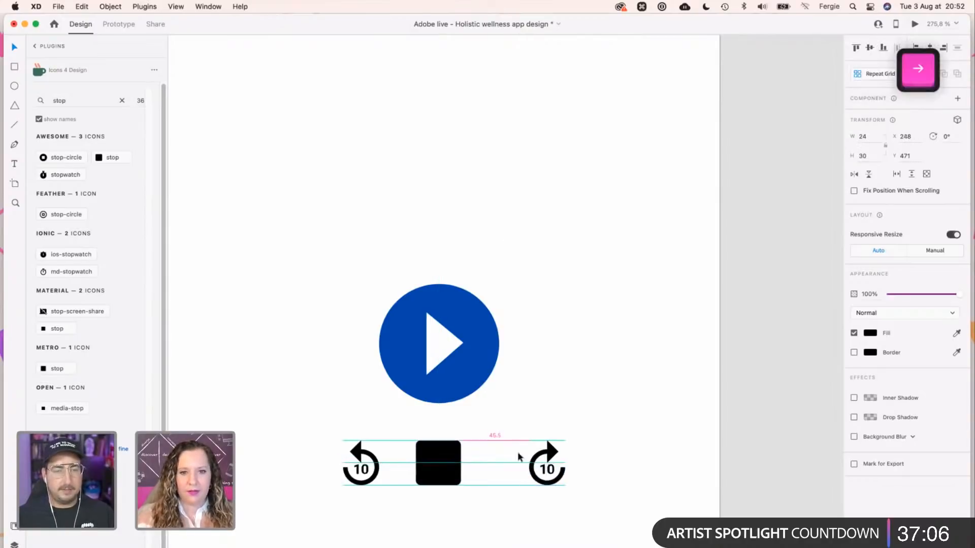
pyautogui.press('Escape')
pyautogui.click(360, 457)
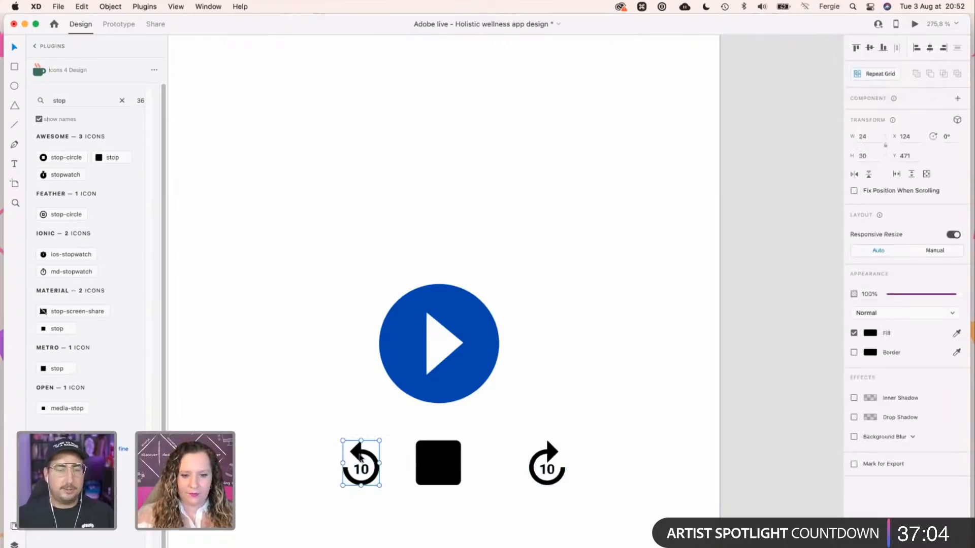
pyautogui.hotkey('shift', 'Left')
pyautogui.hotkey('shift', 'Left')
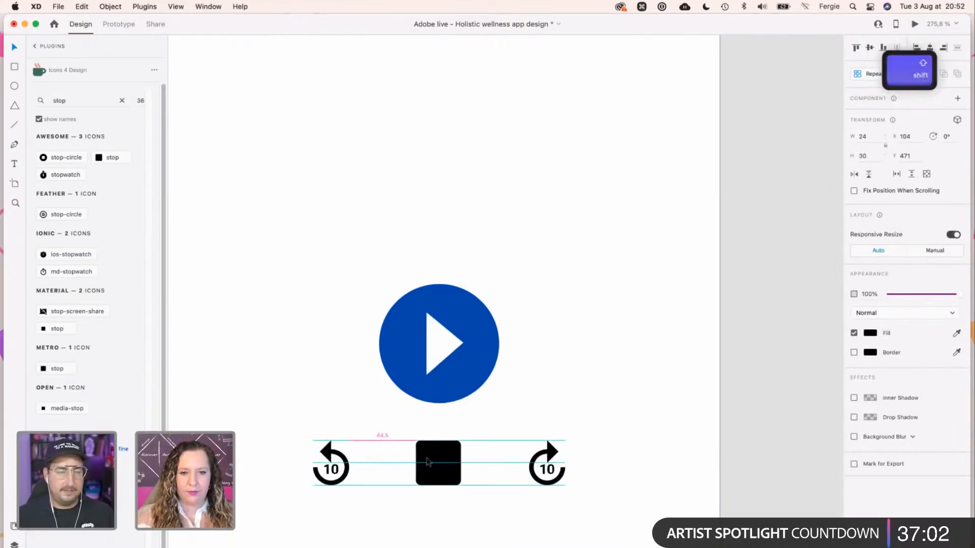
# Move the replay-10, stop and forward-10 icons together 30 px down and deselect them.
pyautogui.moveTo(317, 517); pyautogui.dragTo(569, 453)
pyautogui.hotkey('shift', 'Down')
pyautogui.hotkey('shift', 'Down')
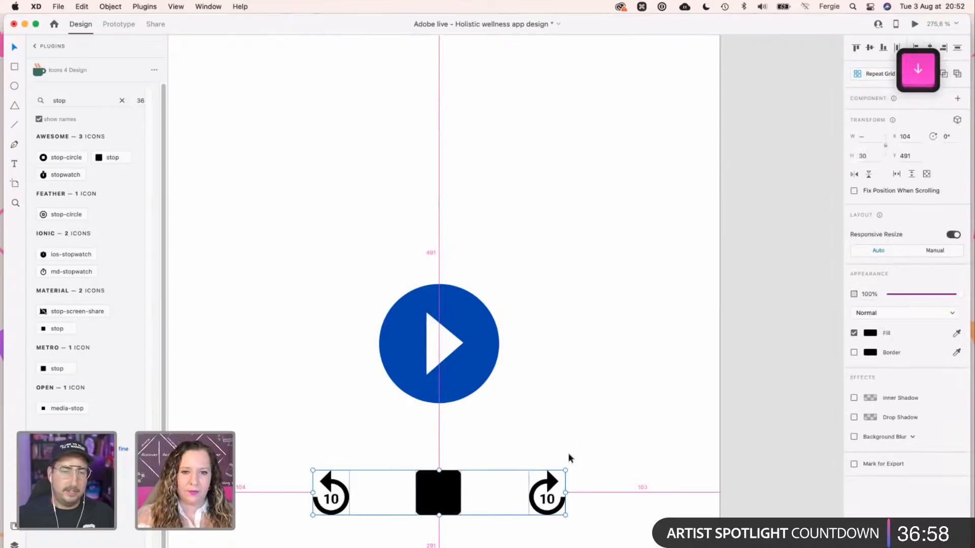
pyautogui.hotkey('shift', 'Down')
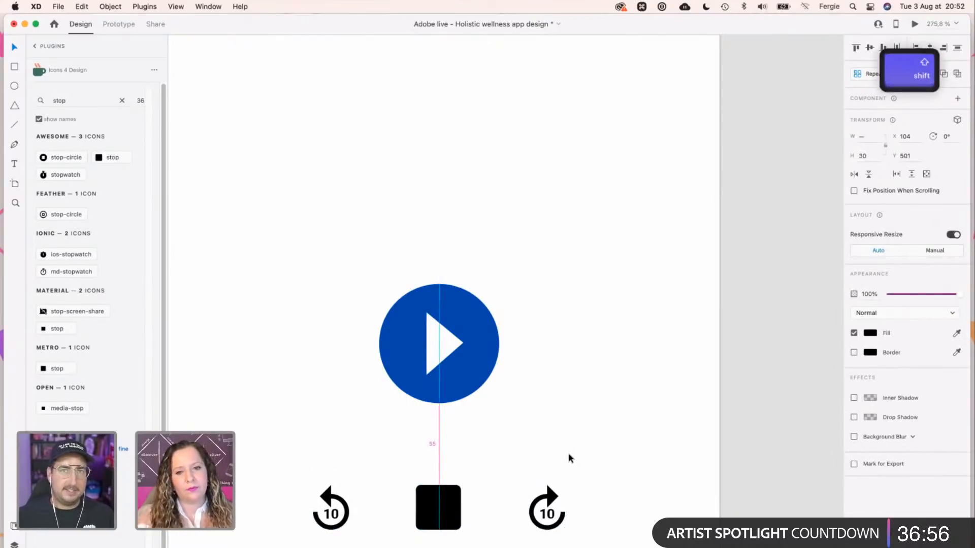
pyautogui.click(552, 466)
# Copy the blue circle out of the play button group and place the copy over the stop icon.
pyautogui.scroll(-3, 554, 467)
pyautogui.scroll(-2, 553, 471)
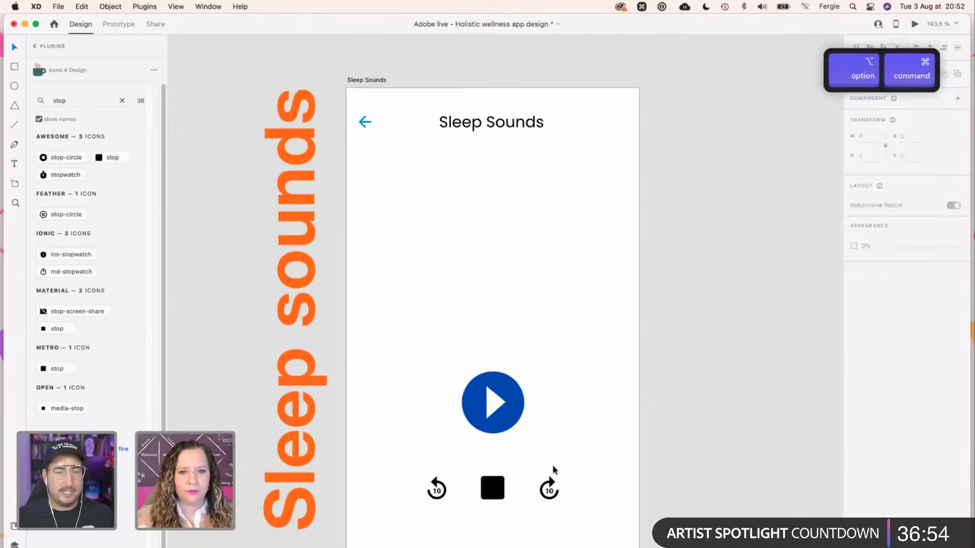
pyautogui.press('space')
pyautogui.moveTo(567, 389); pyautogui.dragTo(532, 346)
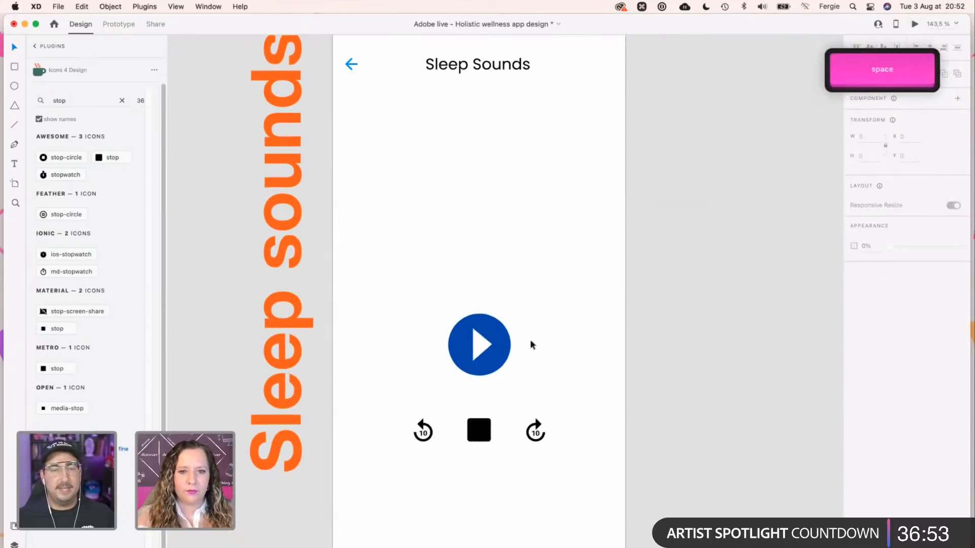
pyautogui.click(505, 334)
pyautogui.doubleClick(505, 333)
pyautogui.press('cmd+c')
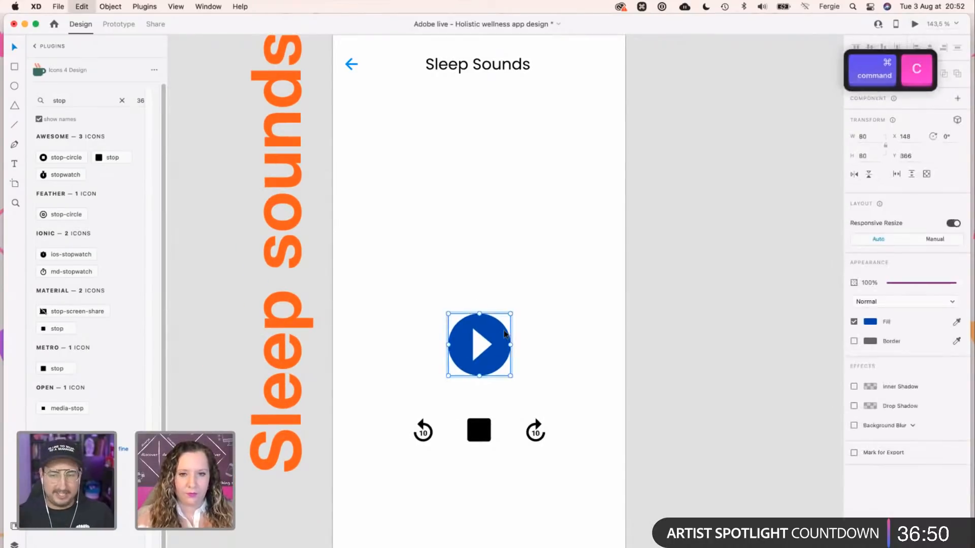
pyautogui.click(550, 384)
pyautogui.press('cmd+v')
pyautogui.moveTo(515, 363); pyautogui.dragTo(493, 479)
pyautogui.moveTo(484, 340); pyautogui.dragTo(484, 422)
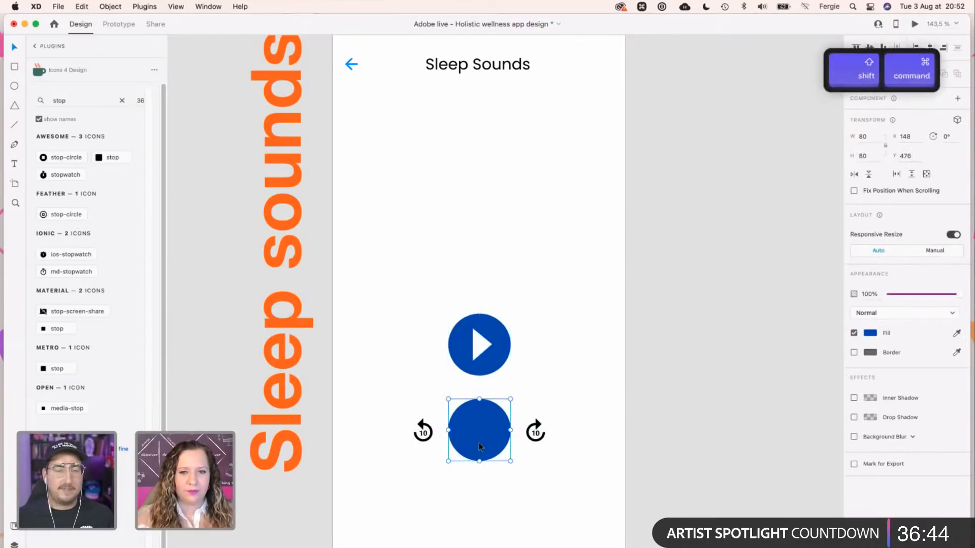
# Resize the copied circle to 45 × 45 and centre it behind the stop icon, sent to the back.
pyautogui.scroll(1, 480, 437)
pyautogui.scroll(3, 481, 437)
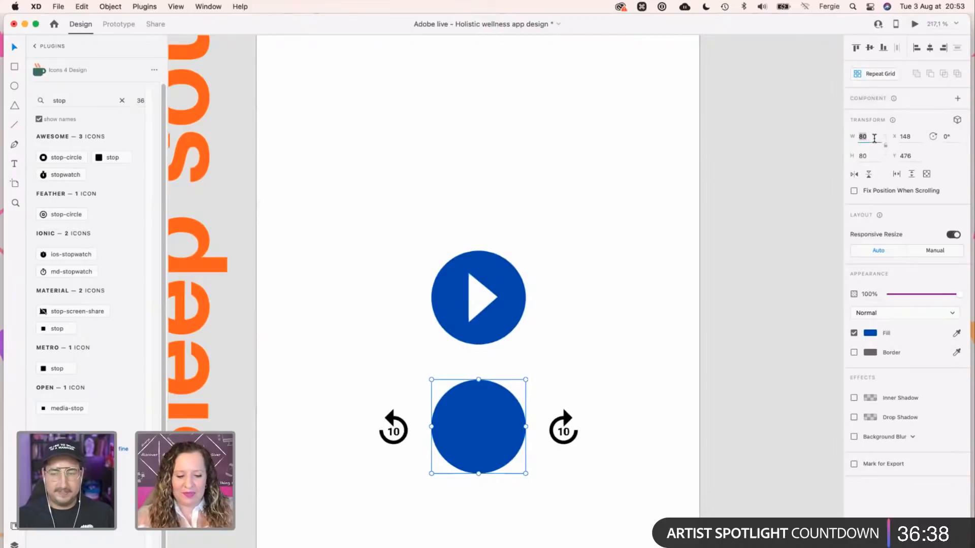
pyautogui.write('45')
pyautogui.press('Tab')
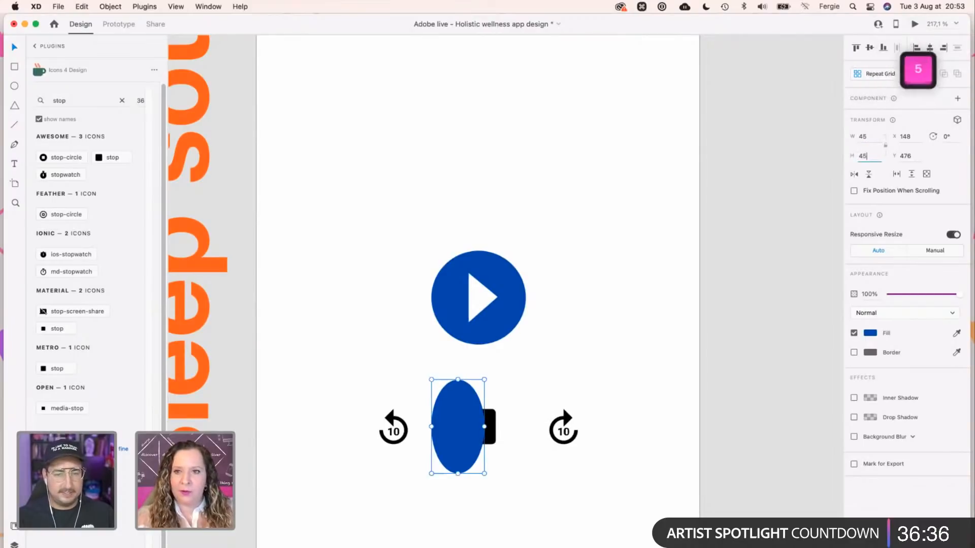
pyautogui.write('45')
pyautogui.press('Return')
pyautogui.moveTo(464, 405); pyautogui.dragTo(482, 423)
pyautogui.press('shift+super+bracketleft')
# Shrink the stop square to about 18 × 18 inside its circle and fill it with #FFFFFF.
pyautogui.click(483, 421)
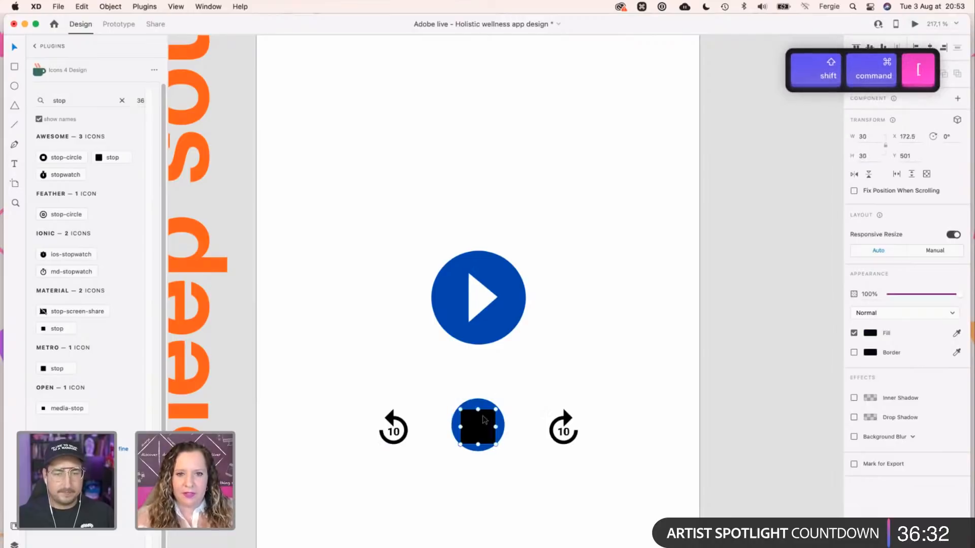
pyautogui.moveTo(482, 426); pyautogui.dragTo(489, 415)
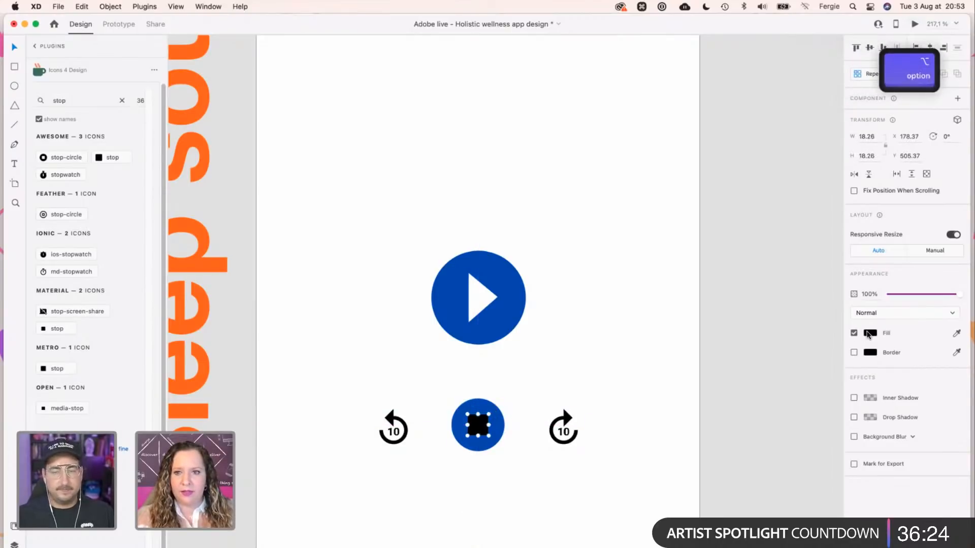
pyautogui.click(869, 333)
pyautogui.write('ffffff')
pyautogui.press('Return')
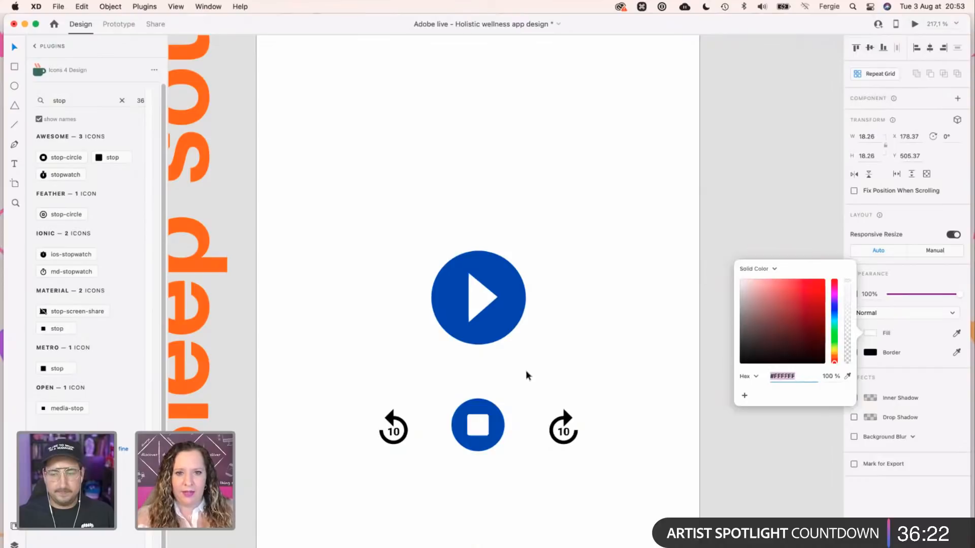
pyautogui.click(519, 418)
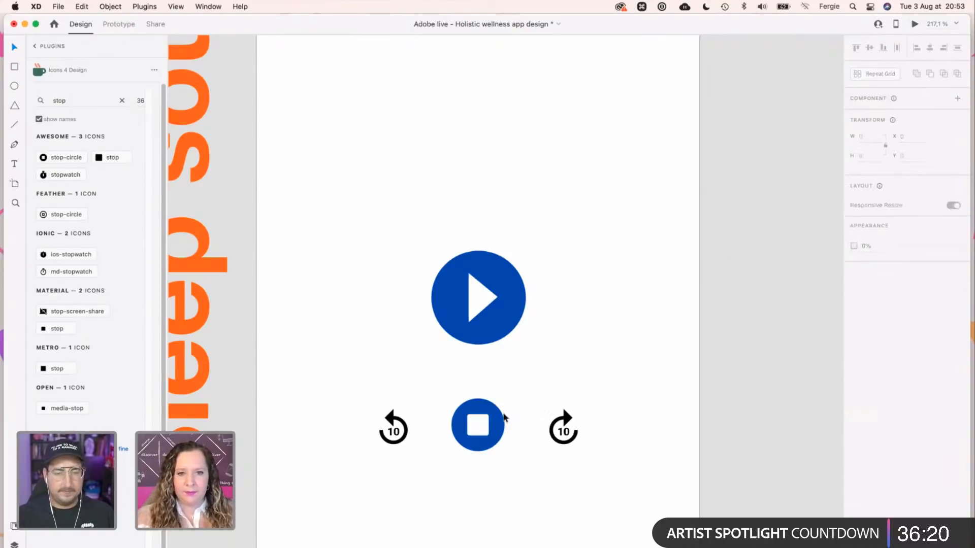
# Duplicate the small blue circle behind the replay-10 and forward-10 icons and centre each icon on its circle.
pyautogui.click(497, 429)
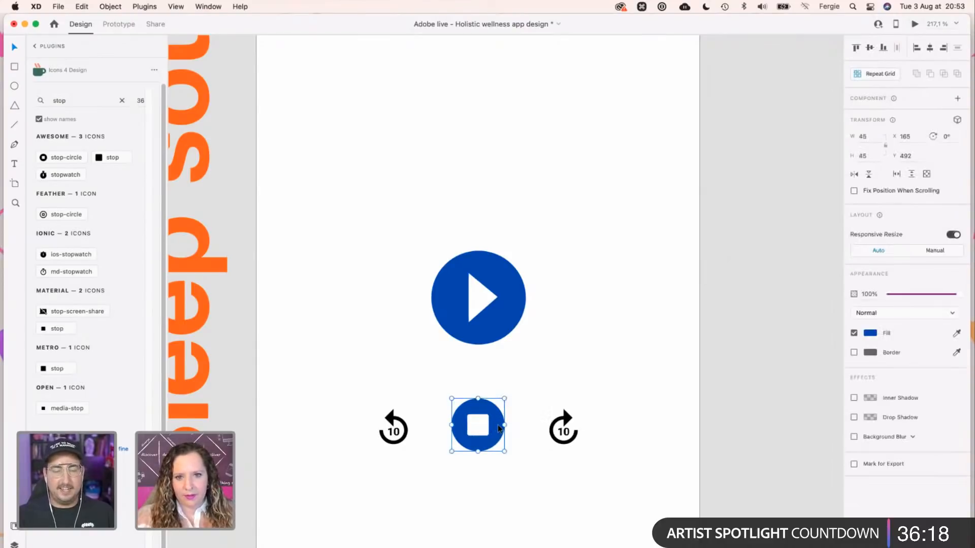
pyautogui.moveTo(499, 429); pyautogui.dragTo(395, 420)
pyautogui.doubleClick(394, 421)
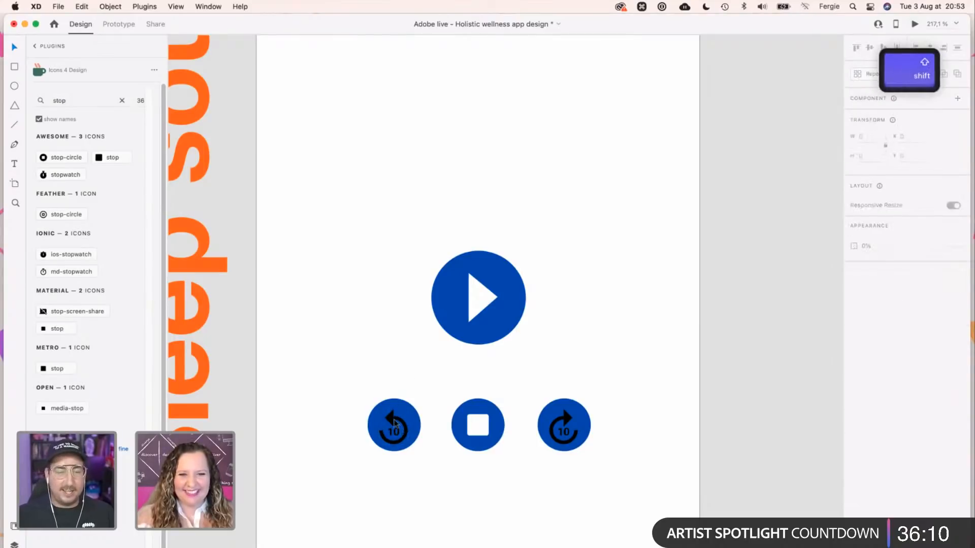
pyautogui.press('Escape')
pyautogui.moveTo(392, 418); pyautogui.dragTo(566, 419)
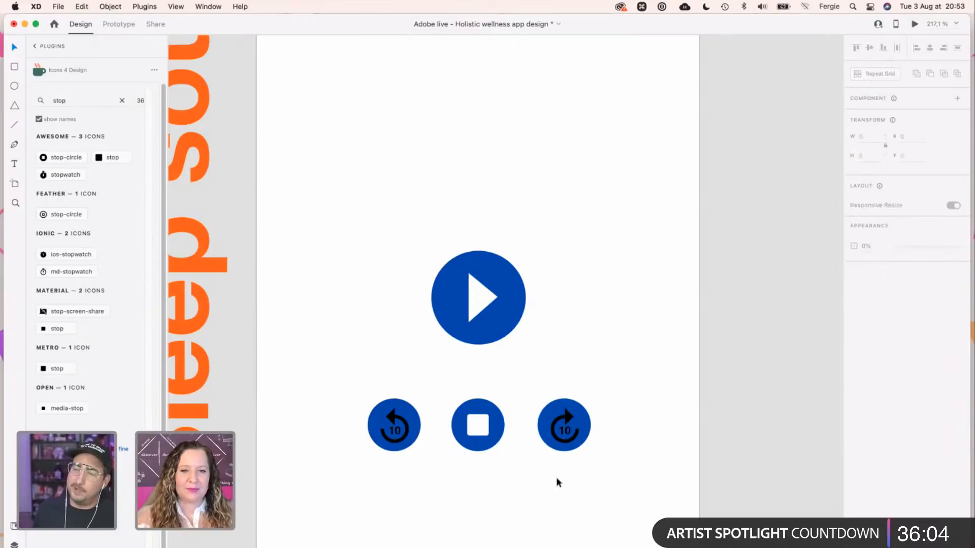
# Fill the replay-10 and forward-10 icons with #FFFFFF.
pyautogui.keyDown('shift'); pyautogui.click(394, 422); pyautogui.keyUp('shift')
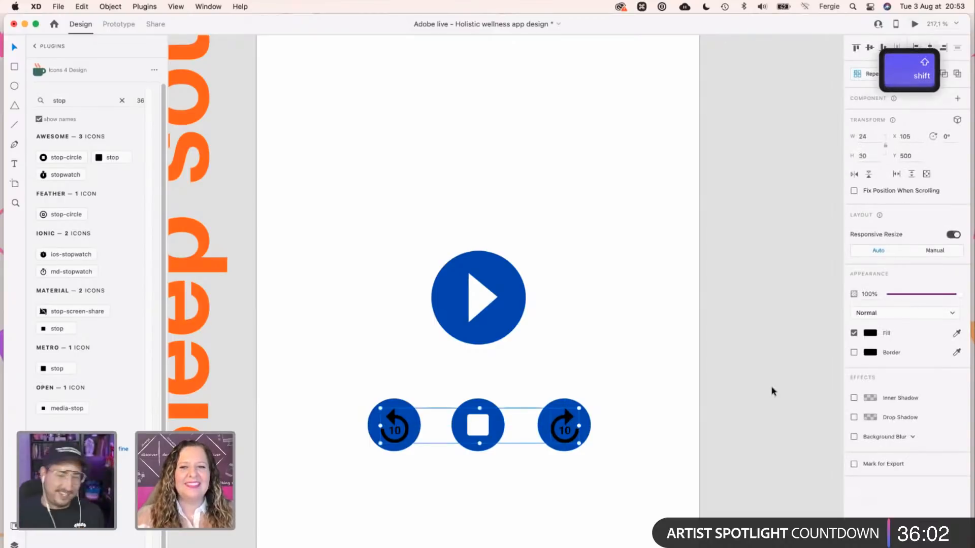
pyautogui.click(870, 333)
pyautogui.click(730, 269)
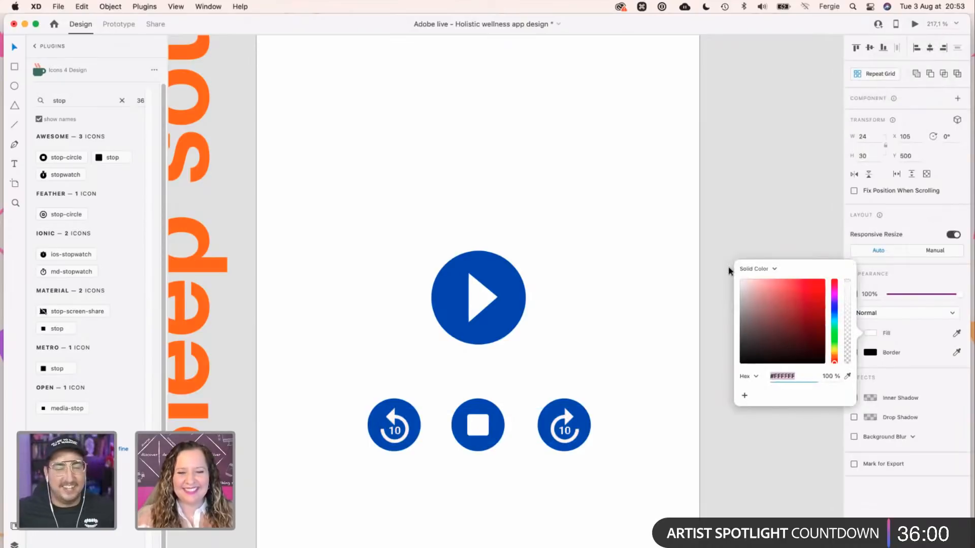
# Search the icon library for fast-forward and rewind icons, trying ff and fast as search terms.
pyautogui.scroll(-5, 615, 449)
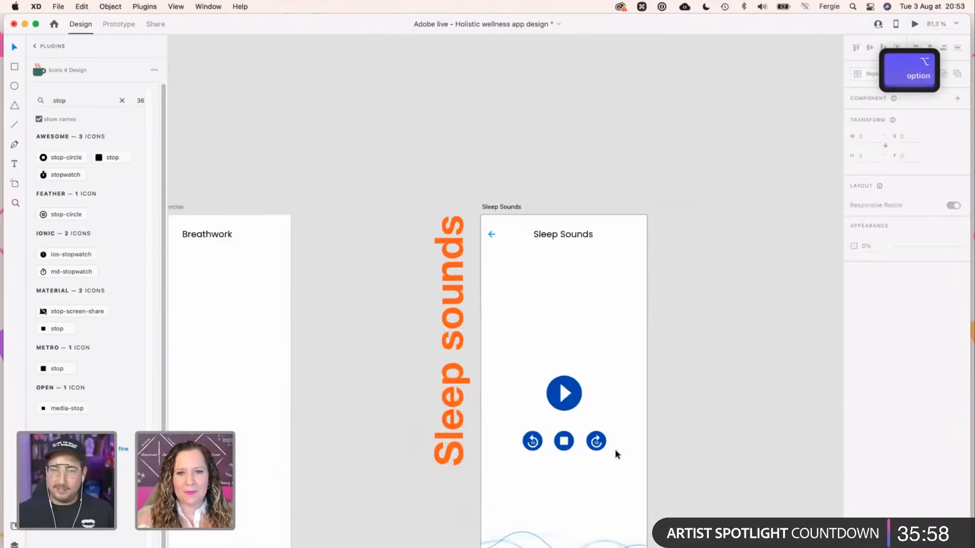
pyautogui.scroll(-1, 614, 449)
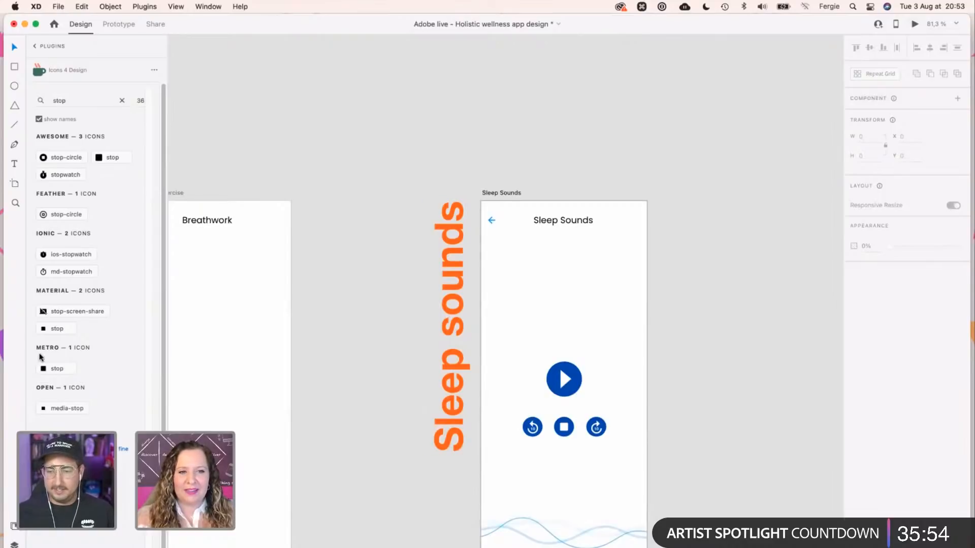
pyautogui.doubleClick(66, 101)
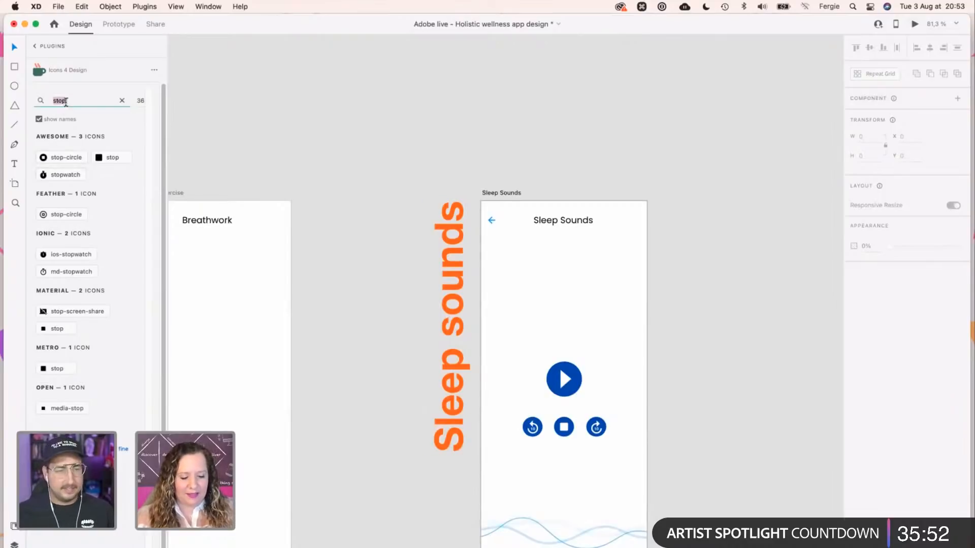
pyautogui.write('ff')
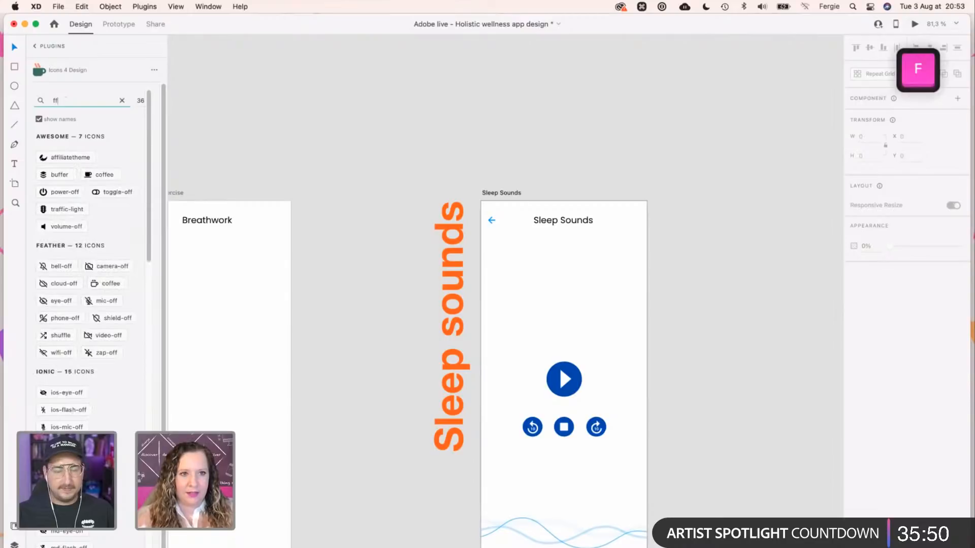
pyautogui.press('cmd+a')
pyautogui.write('fowrad')
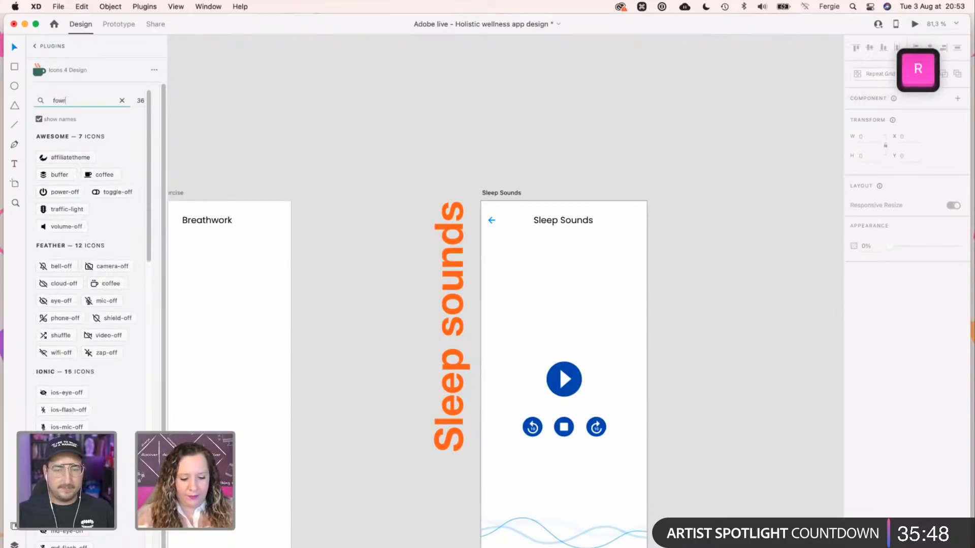
pyautogui.press('cmd+a')
pyautogui.write('fast')
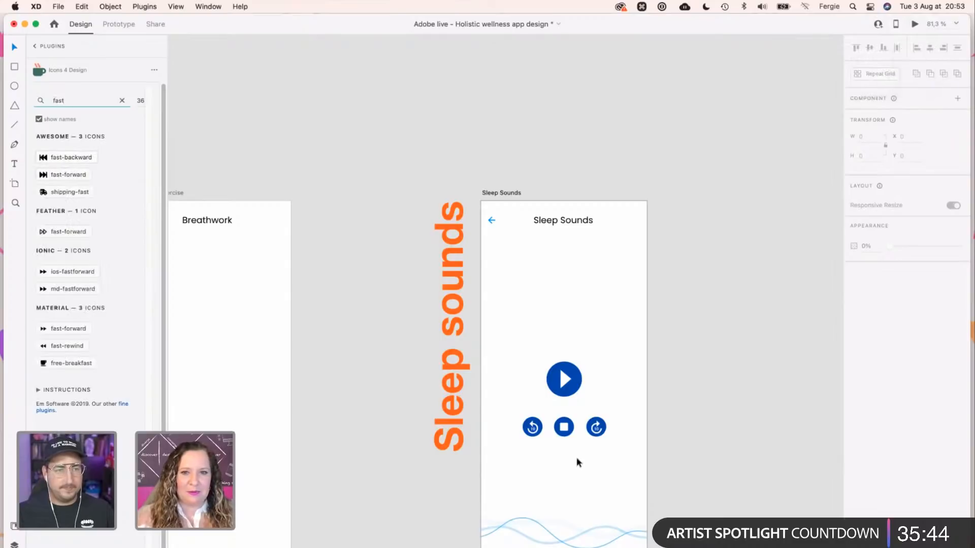
pyautogui.scroll(5, 577, 457)
pyautogui.scroll(-1, 583, 343)
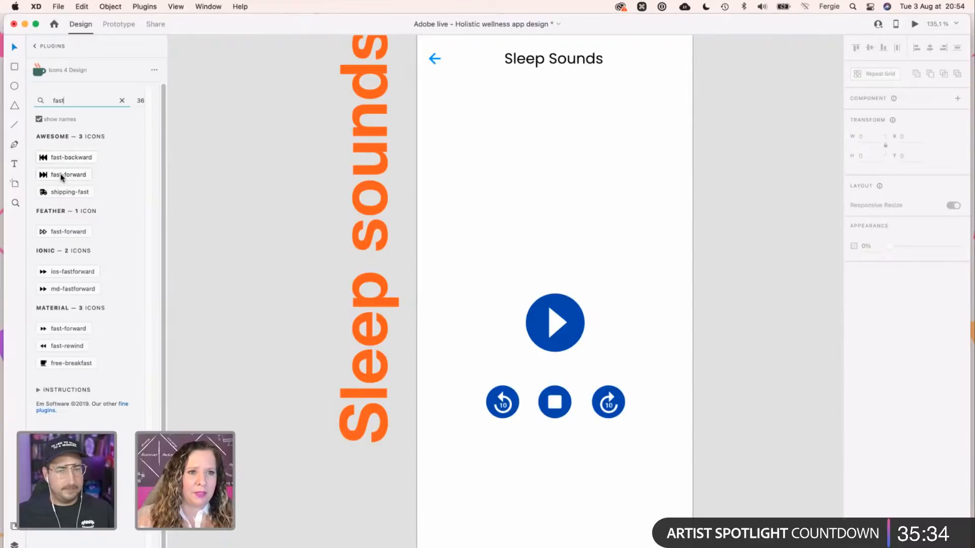
# Insert the Feather fast-forward icon and place it below the forward-10 button at about X 219, Y 578.
pyautogui.click(60, 233)
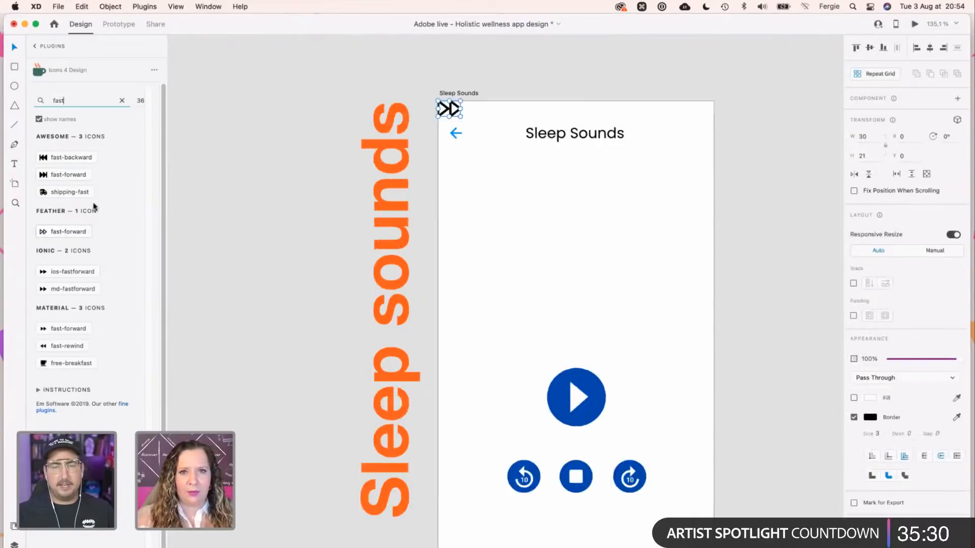
pyautogui.scroll(-5, 526, 345)
pyautogui.moveTo(504, 43); pyautogui.dragTo(674, 450)
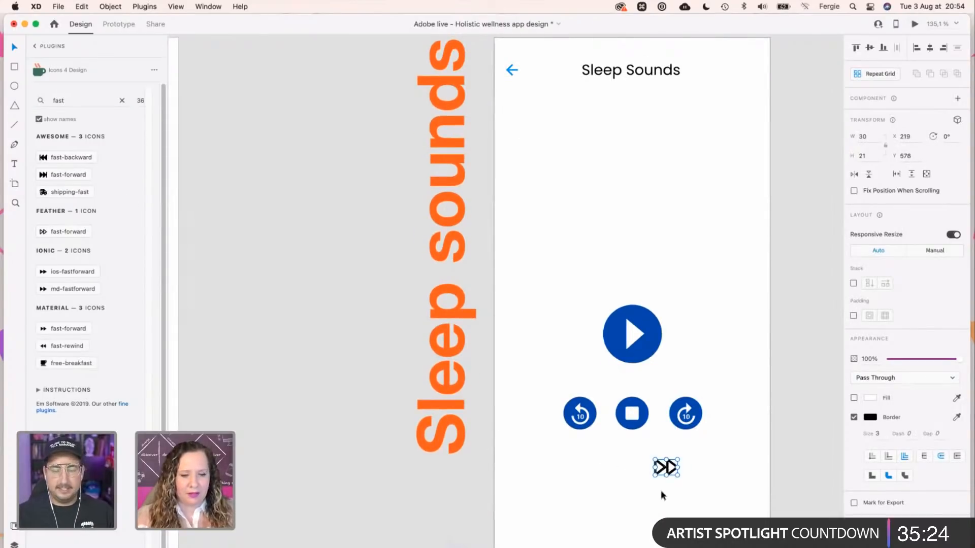
# Make a horizontally flipped copy of the fast-forward icon and move it left to X 139 on the same line.
pyautogui.press('super+y')
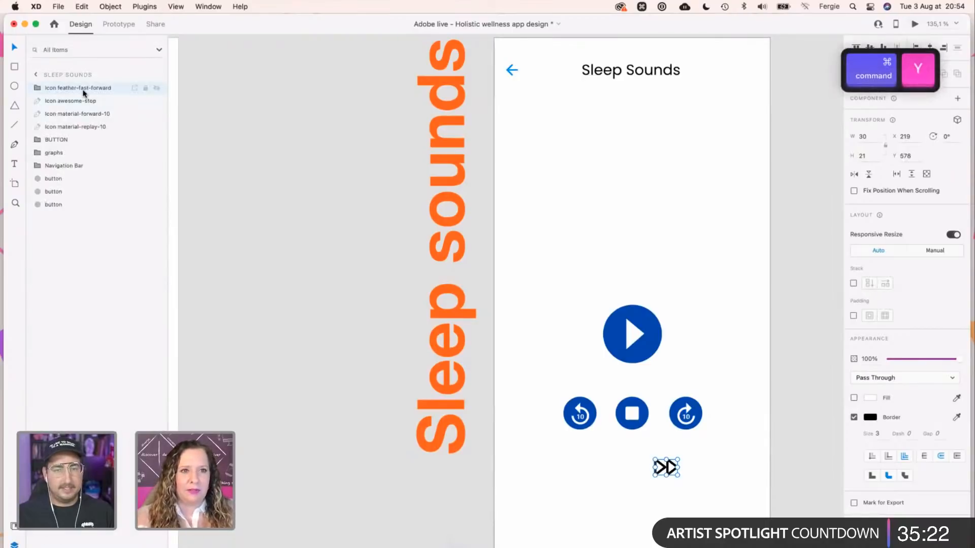
pyautogui.press('super+c')
pyautogui.press('super+v')
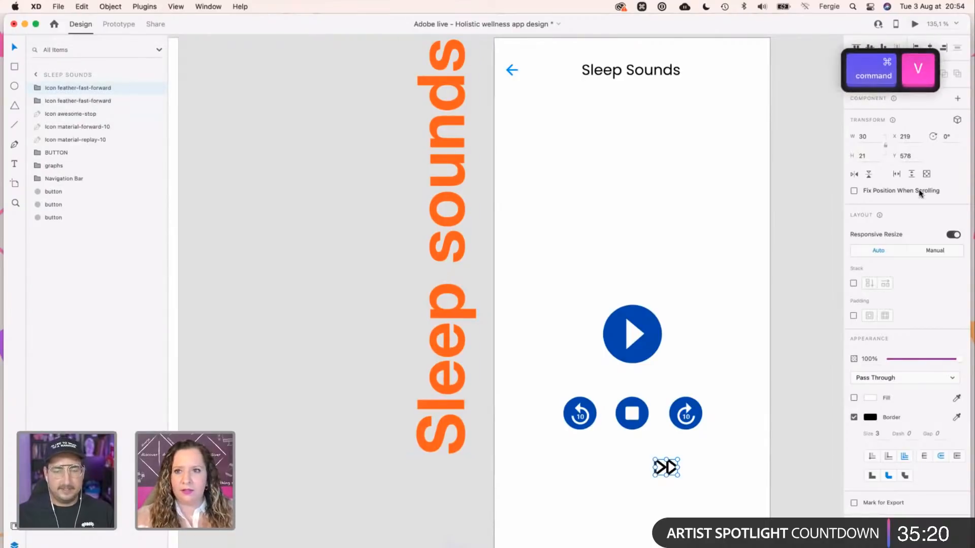
pyautogui.click(854, 175)
pyautogui.hotkey('shift', 'Left')
pyautogui.hotkey('shift', 'Left')
pyautogui.hotkey('shift', 'Left')
pyautogui.hotkey('shift', 'Left')
pyautogui.hotkey('shift', 'Left')
pyautogui.hotkey('shift', 'Left')
pyautogui.hotkey('shift', 'Left')
pyautogui.hotkey('shift', 'Left')
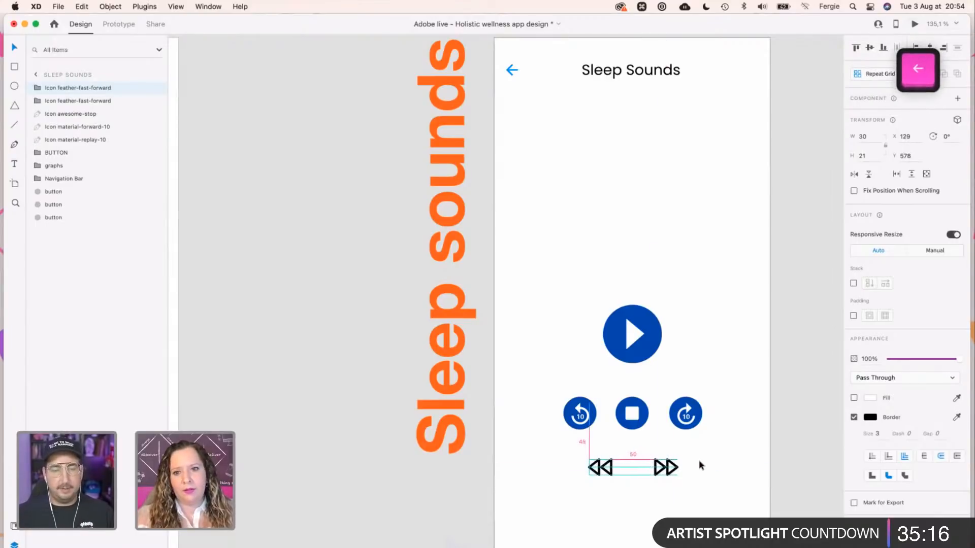
pyautogui.press('shift')
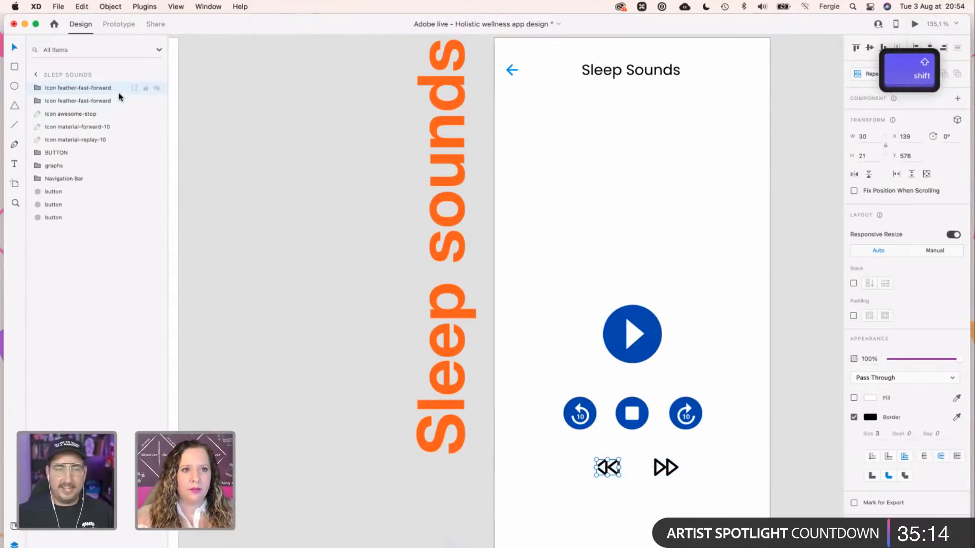
# Rename the flipped icon's layer to Icon feather-rewind.
pyautogui.doubleClick(101, 88)
pyautogui.press('BackSpace')
pyautogui.press('BackSpace')
pyautogui.press('BackSpace')
pyautogui.press('BackSpace')
pyautogui.press('BackSpace')
pyautogui.press('BackSpace')
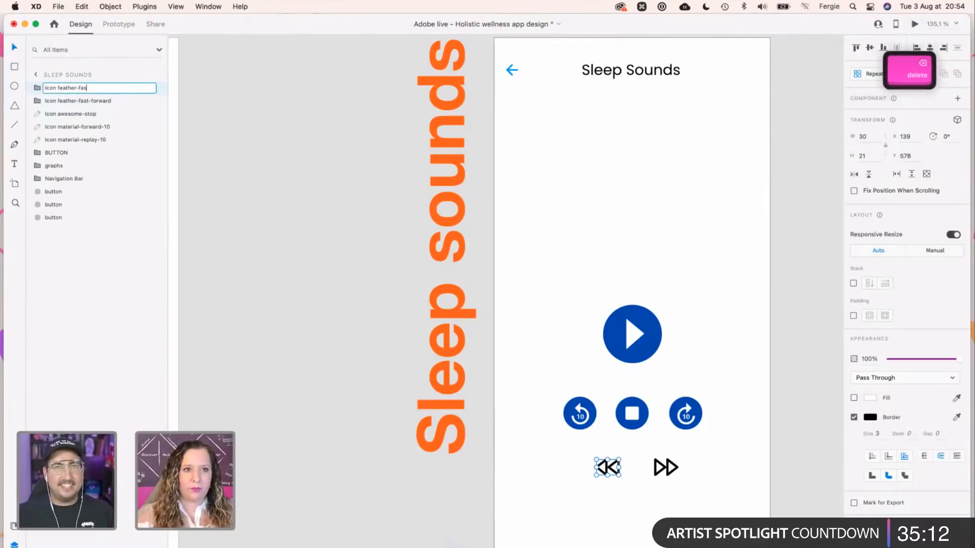
pyautogui.write('re')
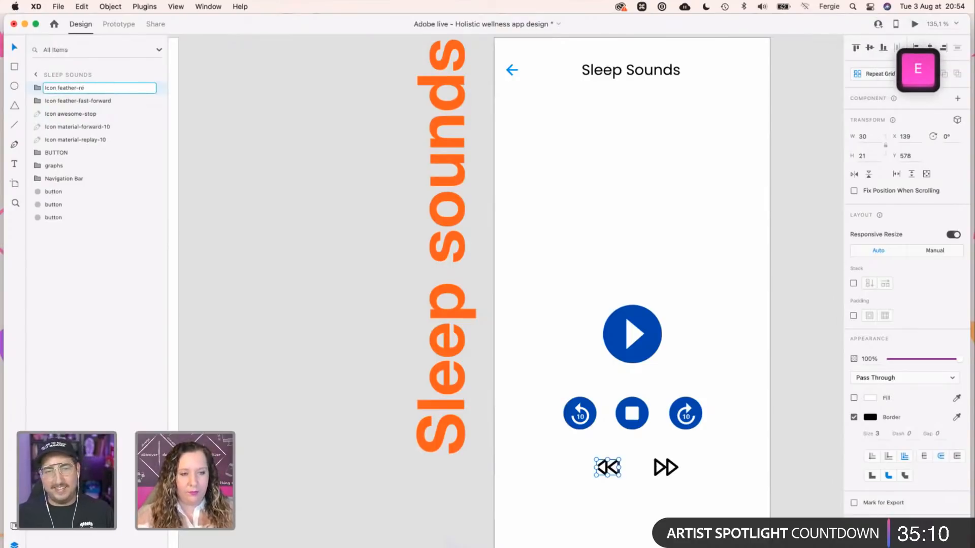
pyautogui.write('wind')
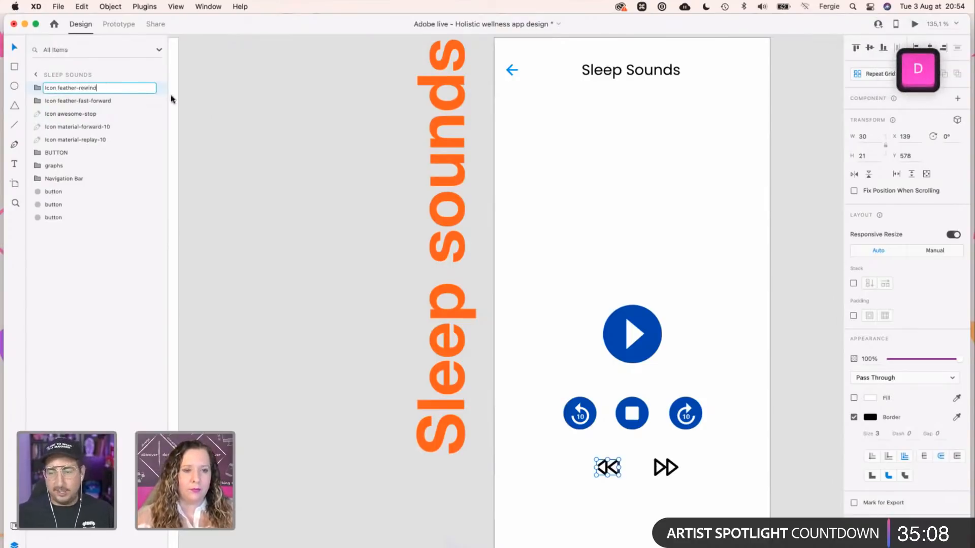
pyautogui.click(207, 116)
# Raise the replay-10 and forward-10 buttons together with their circles to Y 431, between the play and stop buttons.
pyautogui.scroll(-2, 654, 446)
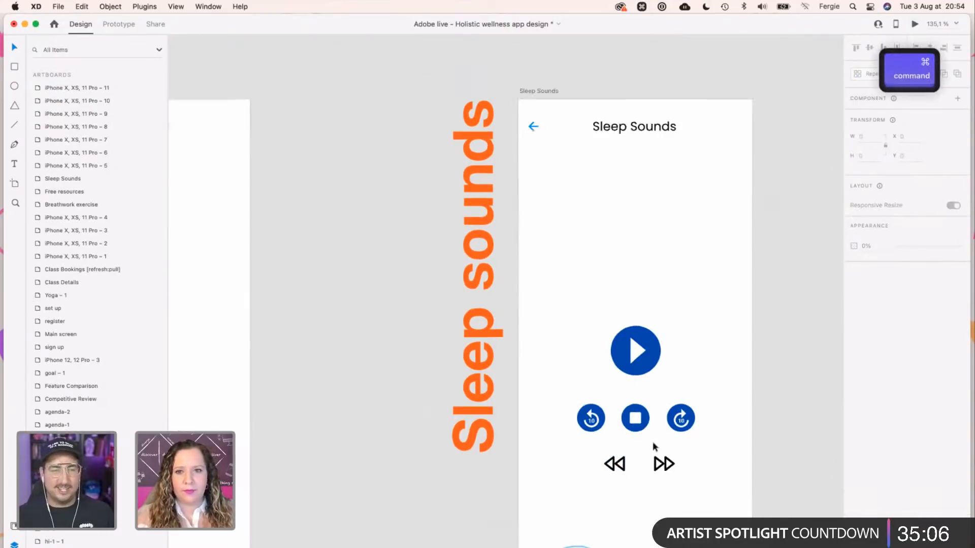
pyautogui.scroll(-2, 653, 446)
pyautogui.scroll(3, 655, 454)
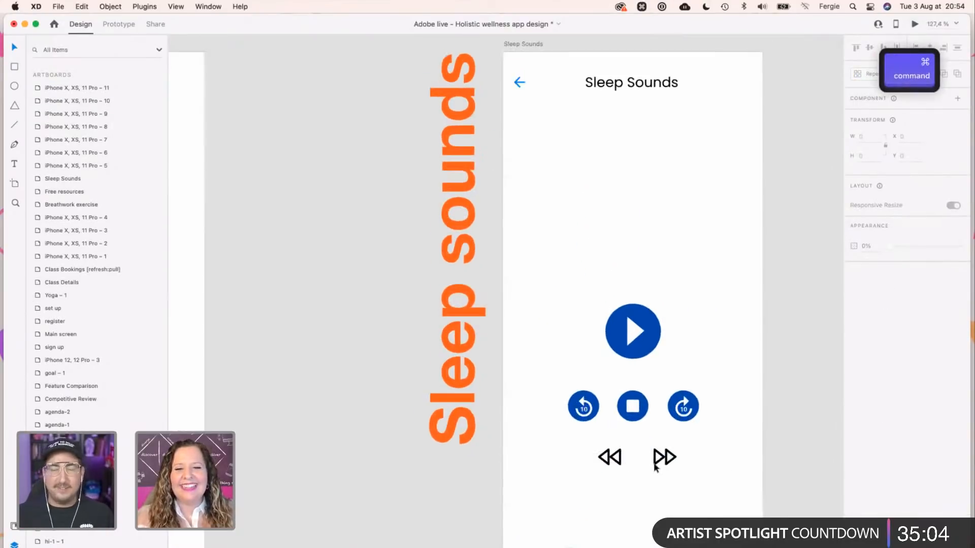
pyautogui.moveTo(680, 485); pyautogui.dragTo(596, 466)
pyautogui.click(539, 467)
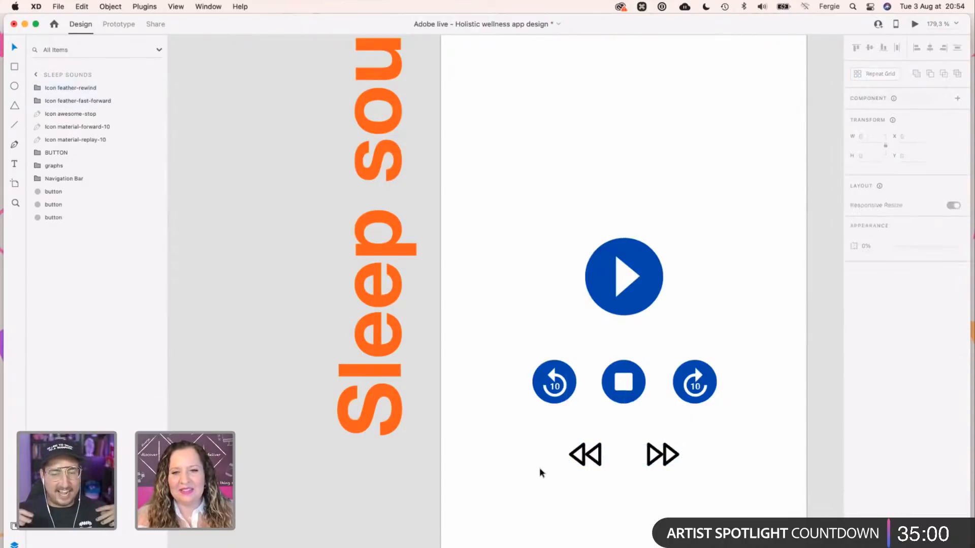
pyautogui.scroll(-5, 538, 458)
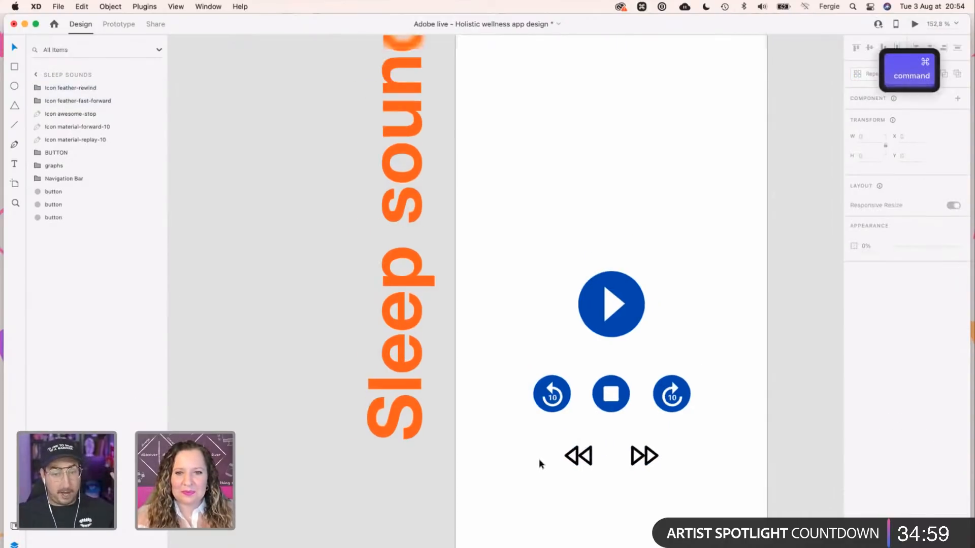
pyautogui.scroll(2, 584, 396)
pyautogui.moveTo(526, 395); pyautogui.dragTo(570, 448)
pyautogui.keyDown('shift'); pyautogui.click(642, 442); pyautogui.keyUp('shift')
pyautogui.moveTo(643, 441); pyautogui.dragTo(643, 407)
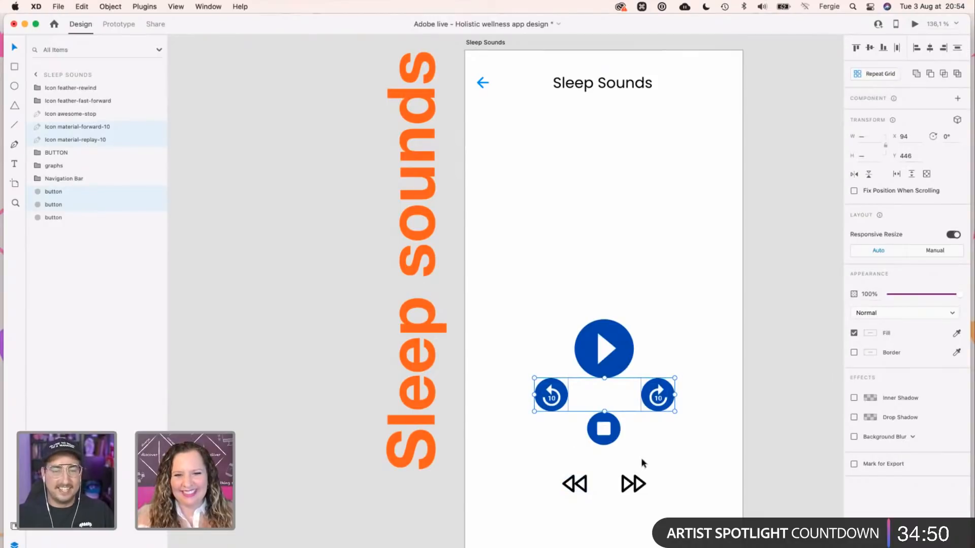
pyautogui.hotkey('shift', 'Up')
pyautogui.press('Up')
pyautogui.press('Up')
pyautogui.press('Up')
pyautogui.press('Up')
pyautogui.press('Up')
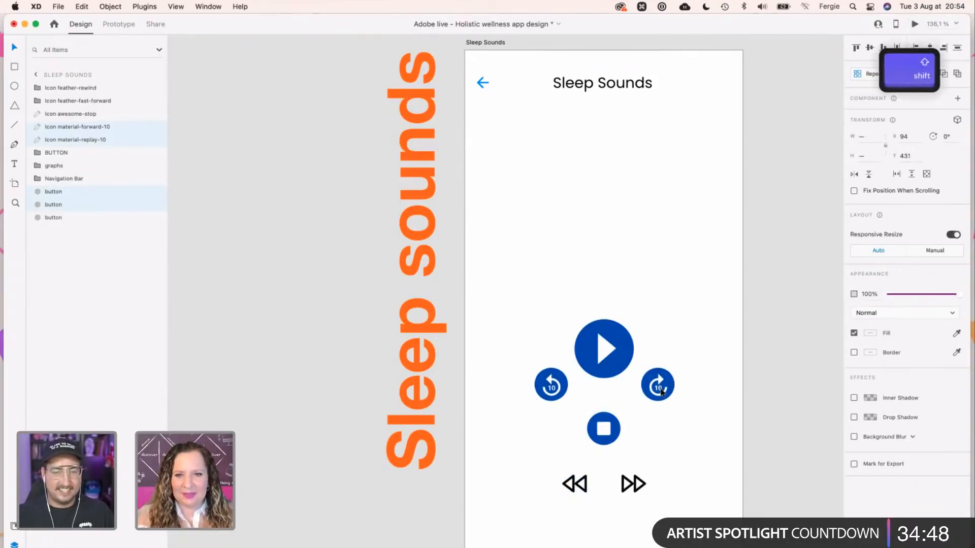
pyautogui.click(665, 455)
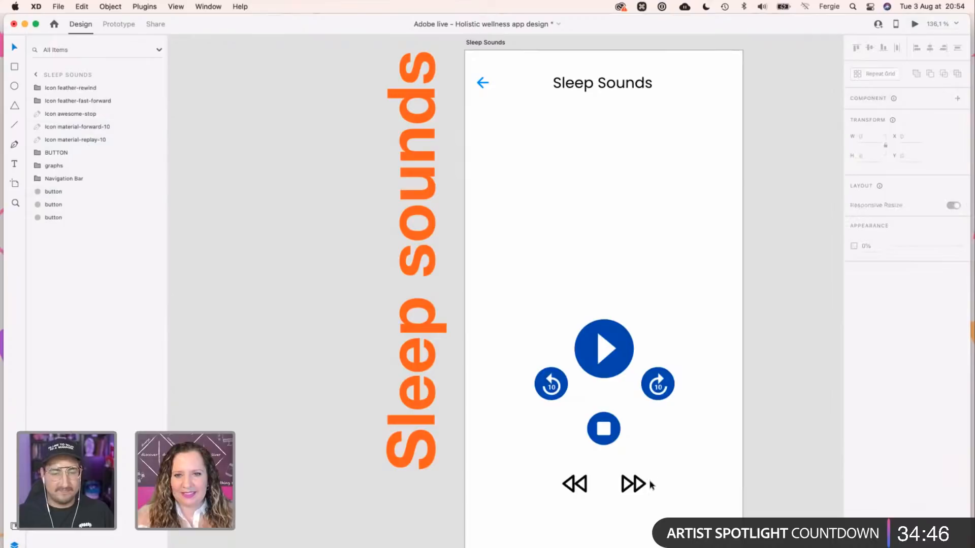
# Move the rewind and fast-forward icons up so they sit on either side of the stop button.
pyautogui.click(642, 486)
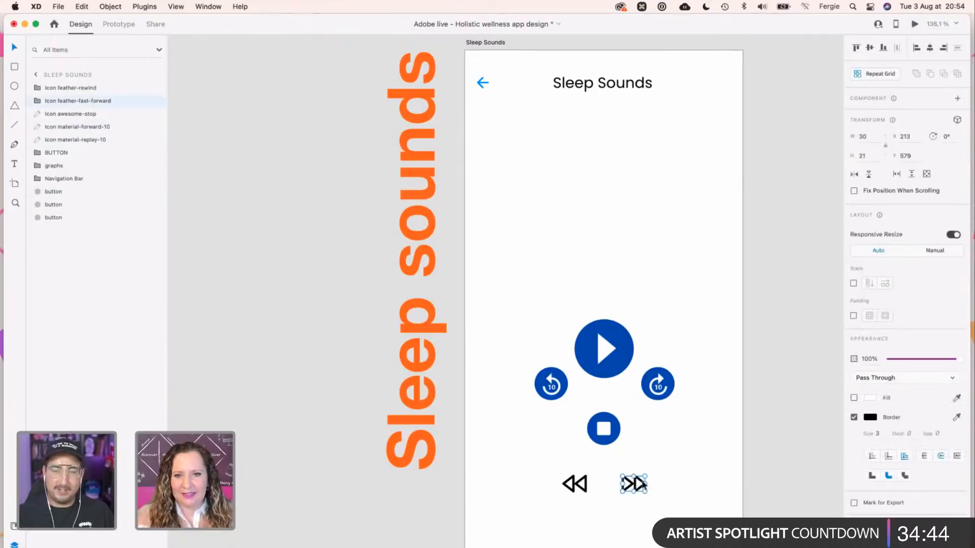
pyautogui.keyDown('shift'); pyautogui.click(585, 489); pyautogui.keyUp('shift')
pyautogui.moveTo(585, 489); pyautogui.dragTo(653, 431)
pyautogui.click(625, 475)
pyautogui.click(554, 439)
pyautogui.click(578, 462)
pyautogui.moveTo(581, 461); pyautogui.dragTo(575, 432)
pyautogui.scroll(2, 597, 438)
pyautogui.scroll(4, 595, 434)
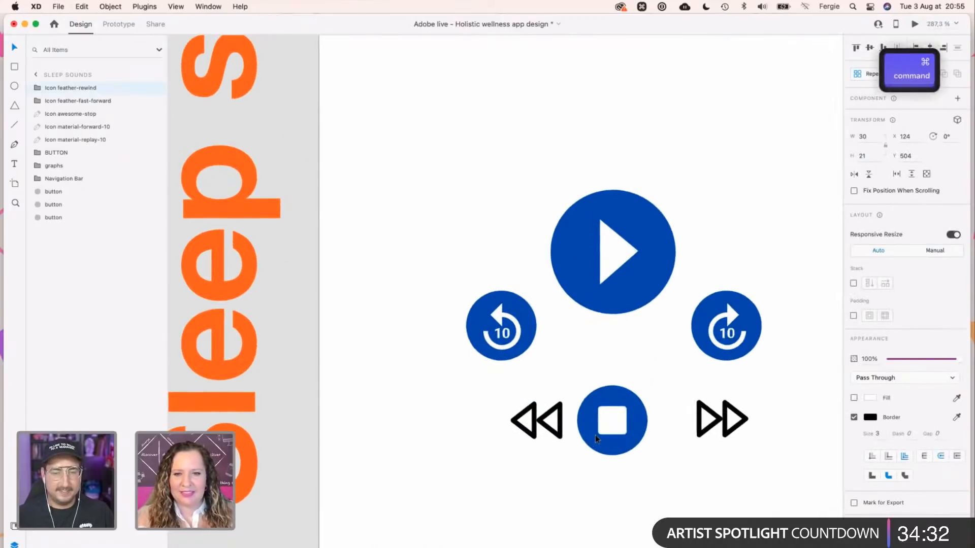
pyautogui.moveTo(656, 500); pyautogui.dragTo(563, 414)
pyautogui.click(485, 380)
pyautogui.moveTo(485, 380); pyautogui.dragTo(505, 379)
pyautogui.keyDown('shift'); pyautogui.click(554, 381); pyautogui.keyUp('shift')
pyautogui.keyDown('shift'); pyautogui.click(638, 387); pyautogui.keyUp('shift')
pyautogui.click(619, 414)
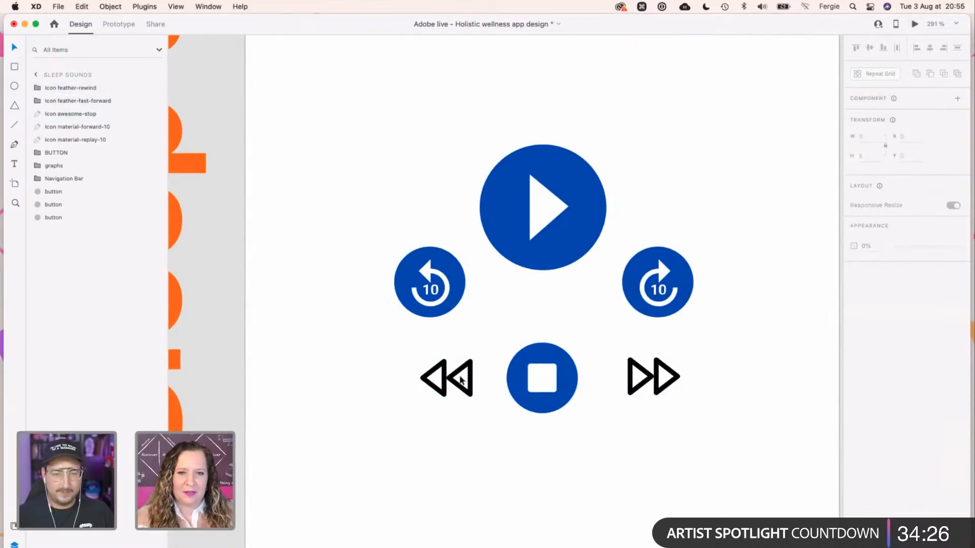
# Spread the rewind icon outward to X 54 and the fast-forward icon to X 293, checking their distances to the 10-second buttons.
pyautogui.click(450, 389)
pyautogui.moveTo(450, 389); pyautogui.dragTo(339, 377)
pyautogui.moveTo(670, 390); pyautogui.dragTo(743, 395)
pyautogui.click(379, 379)
pyautogui.press('alt')
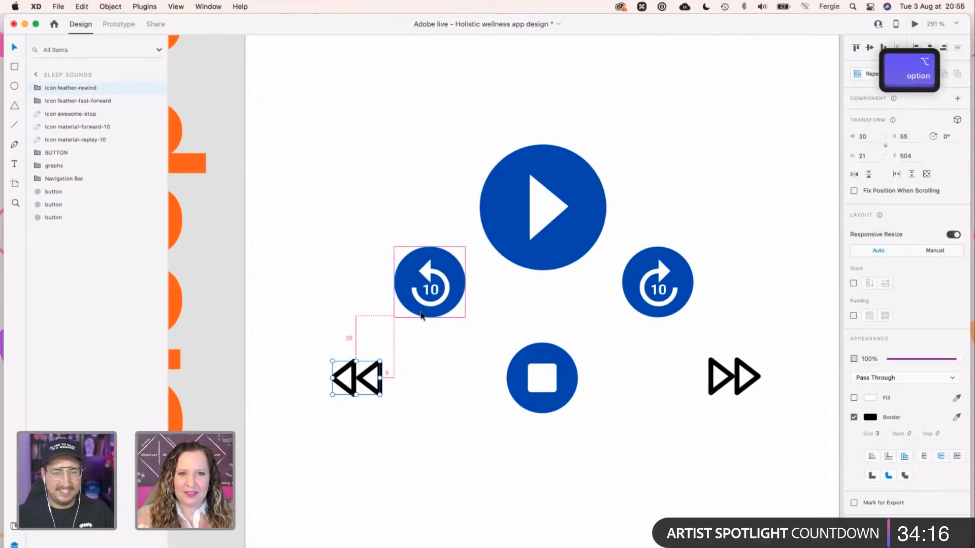
pyautogui.press('Left')
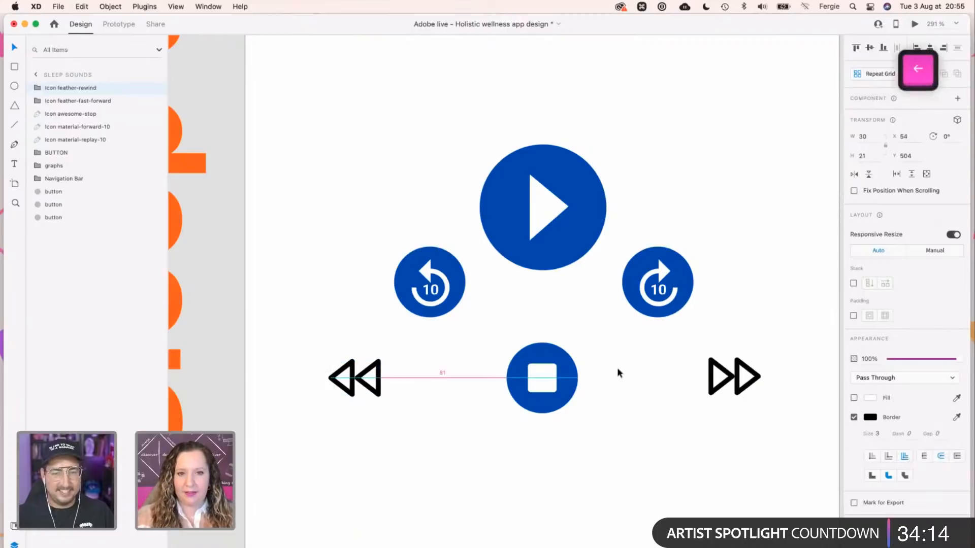
pyautogui.moveTo(725, 383); pyautogui.dragTo(709, 382)
pyautogui.hotkey('shift', 'Right')
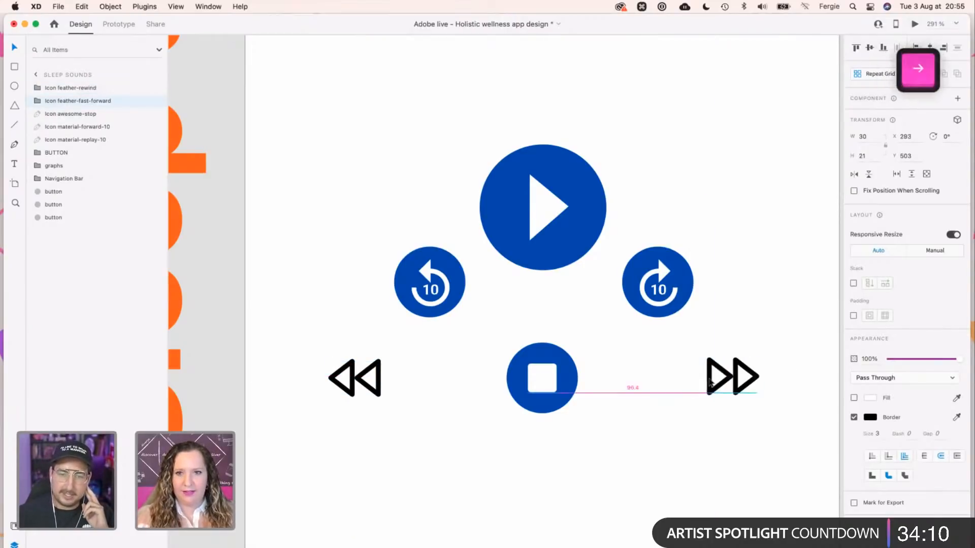
pyautogui.press('alt')
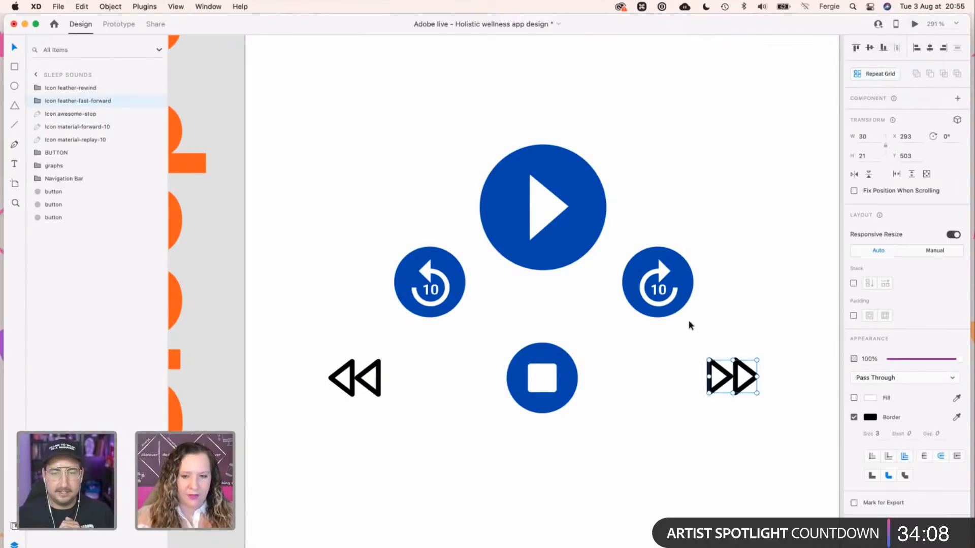
pyautogui.press('alt')
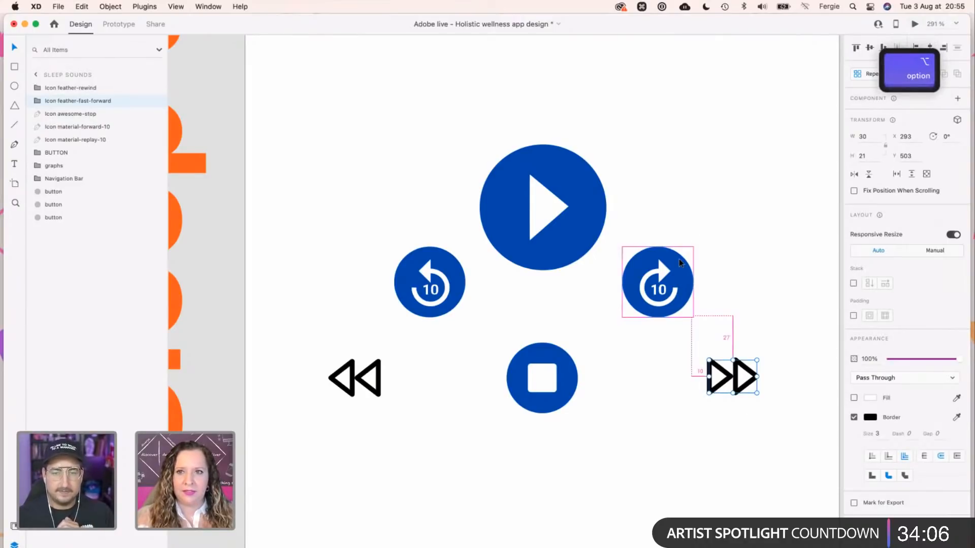
pyautogui.press('alt')
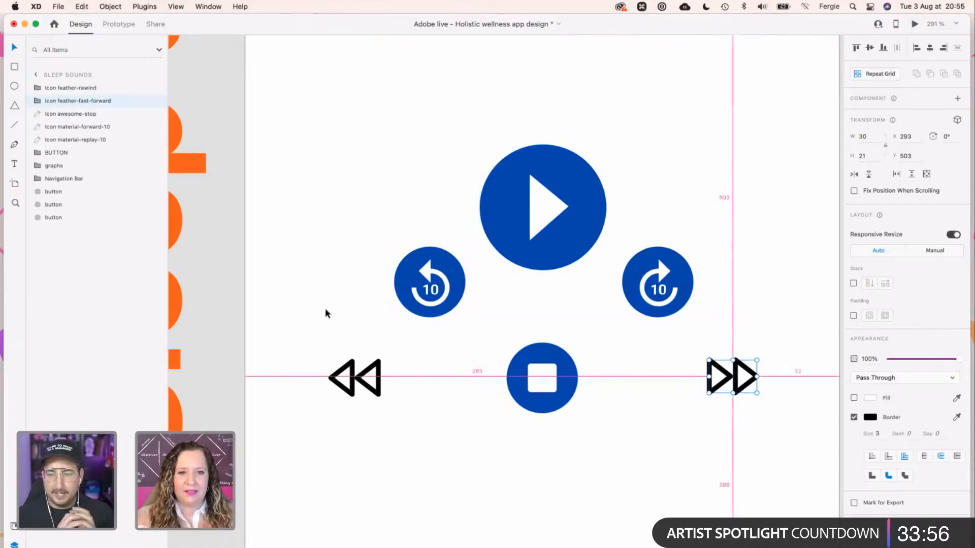
pyautogui.click(710, 450)
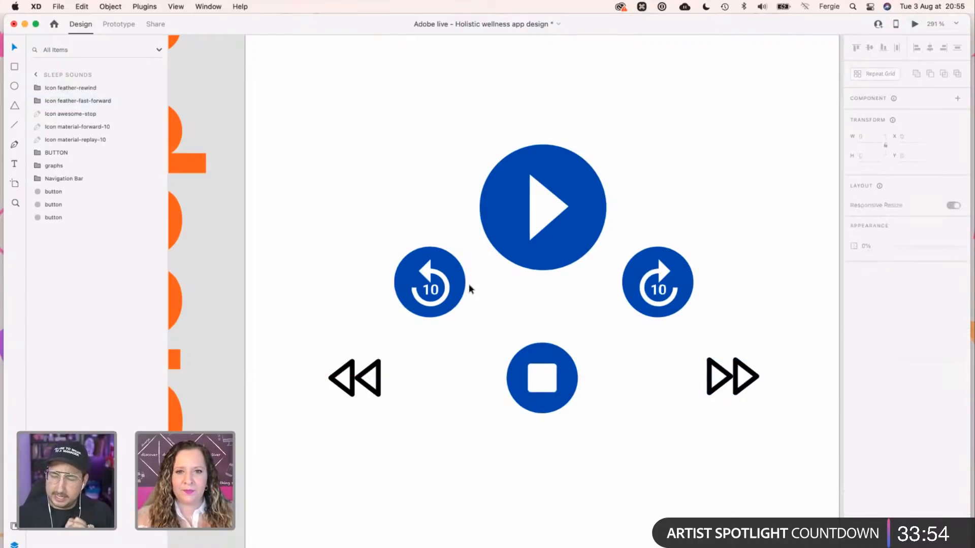
# Duplicate the small blue replay circle, place the copy at X 50, Y 491 and send it behind the rewind icon.
pyautogui.keyDown('super'); pyautogui.click(462, 274); pyautogui.keyUp('super')
pyautogui.press('super+c')
pyautogui.press('super+v')
pyautogui.moveTo(451, 280); pyautogui.dragTo(386, 369)
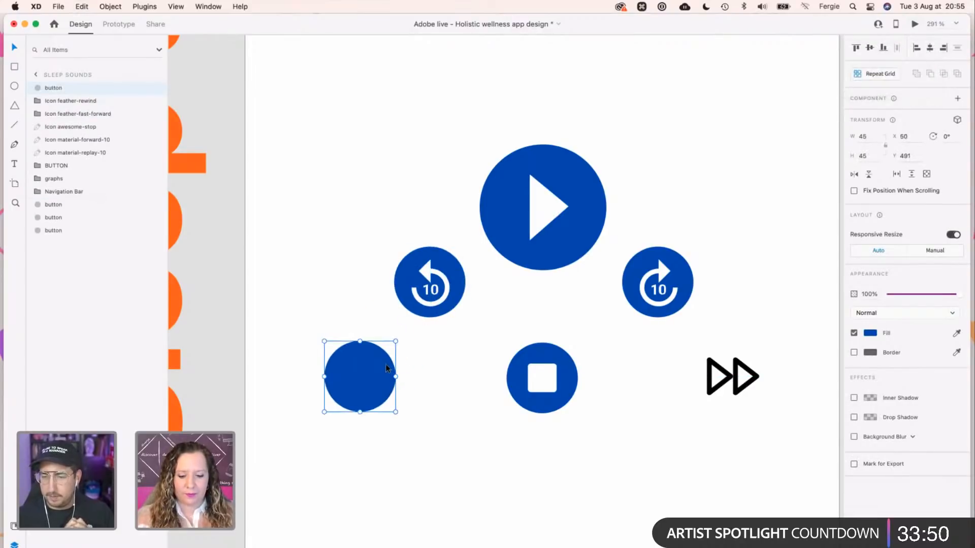
pyautogui.press('super+shift+bracketleft')
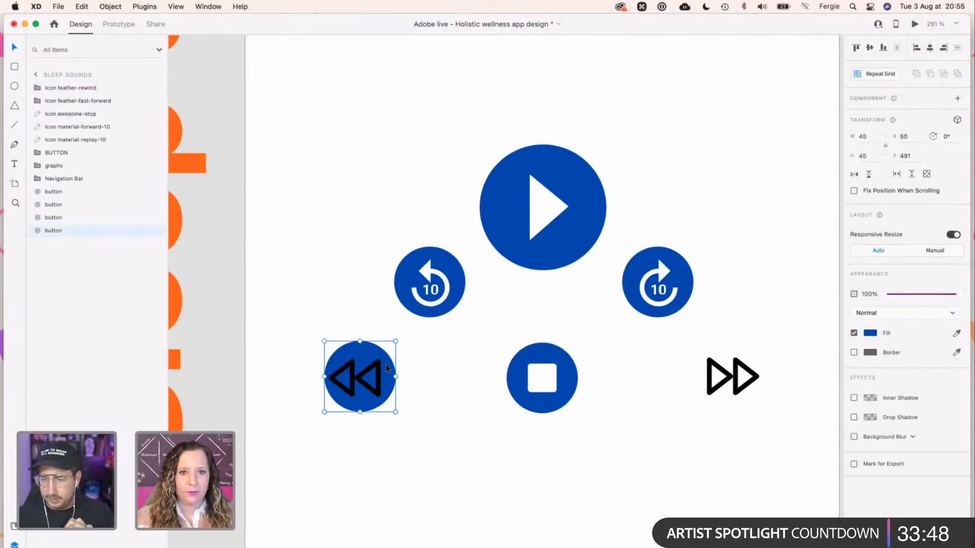
# Set the opacity of the faintest wave, Path 201 in the graphs group, to 20%.
pyautogui.scroll(-15, 495, 443)
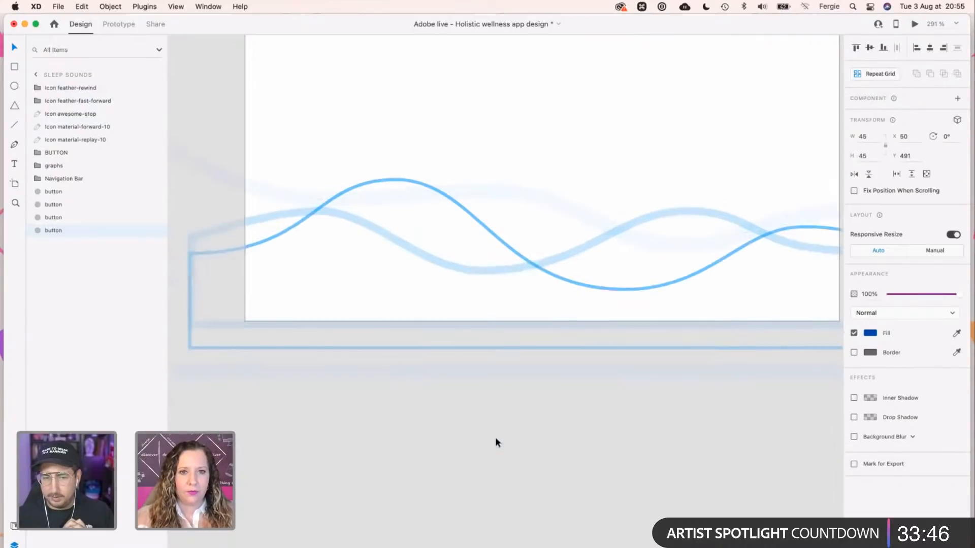
pyautogui.scroll(3, 496, 443)
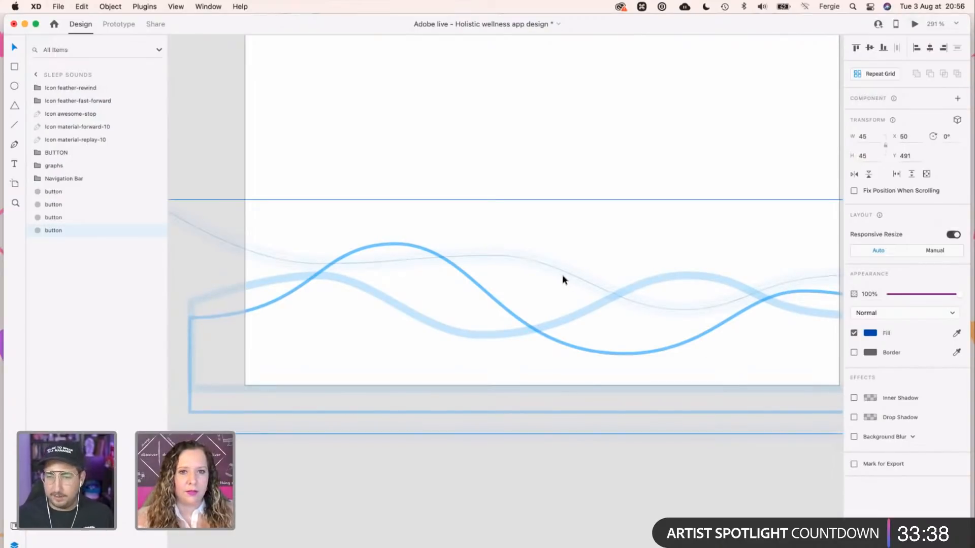
pyautogui.scroll(10, 577, 314)
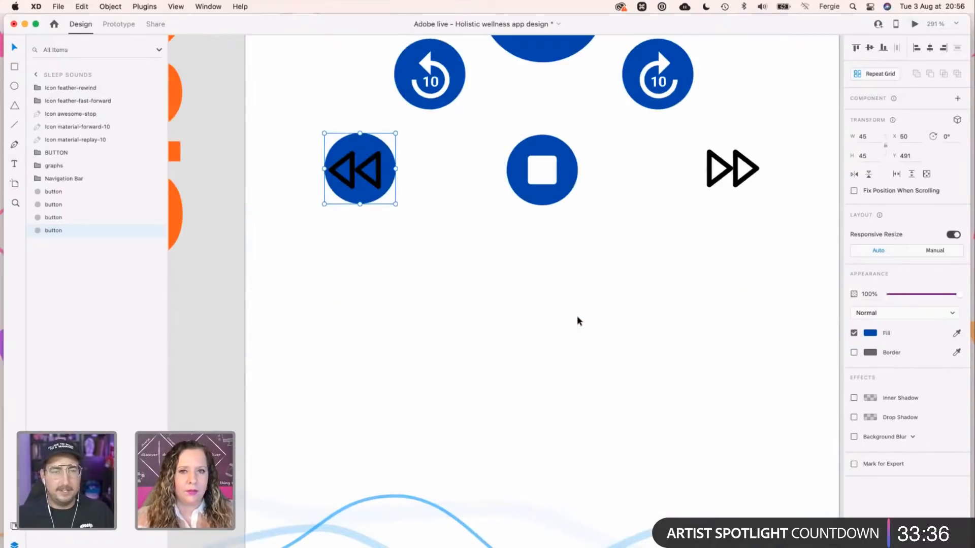
pyautogui.scroll(-10, 577, 315)
pyautogui.click(557, 277)
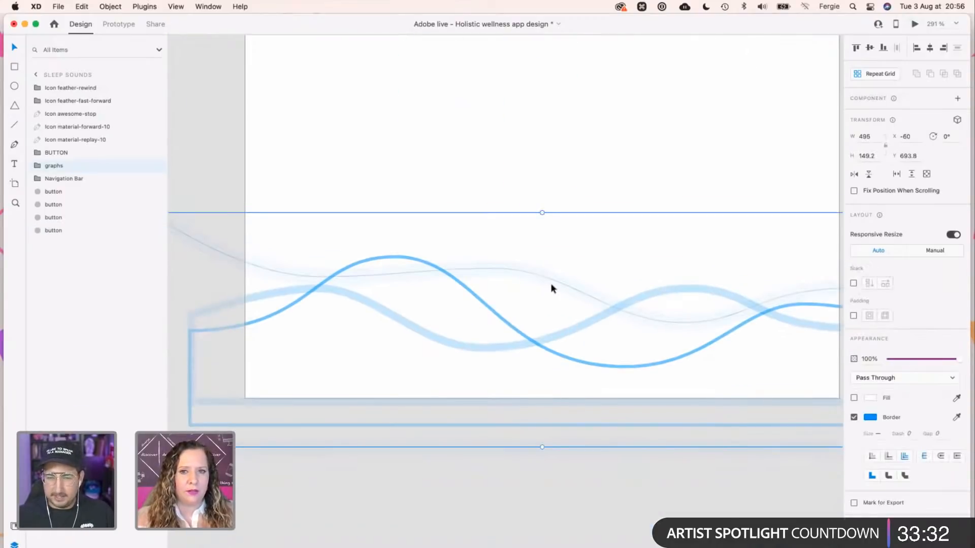
pyautogui.keyDown('super'); pyautogui.click(552, 287); pyautogui.keyUp('super')
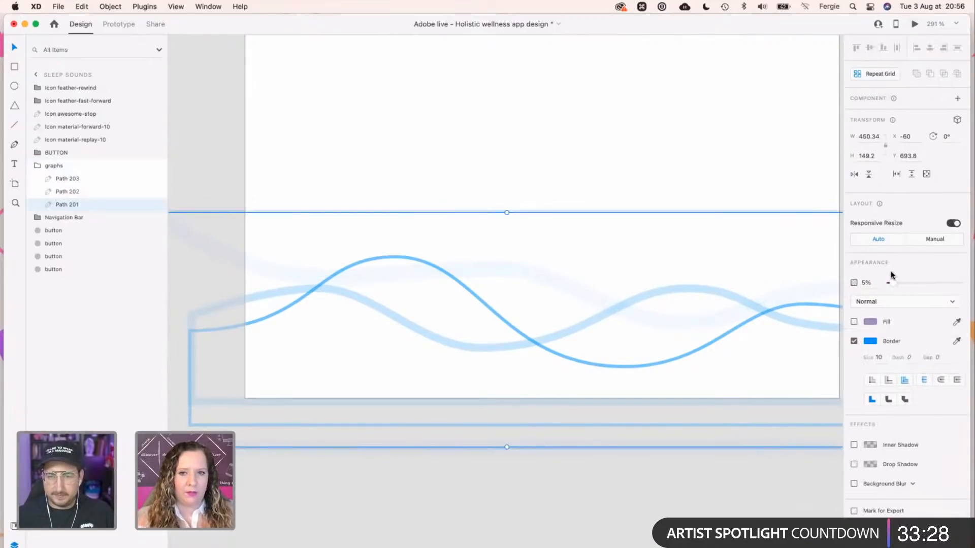
pyautogui.press('1')
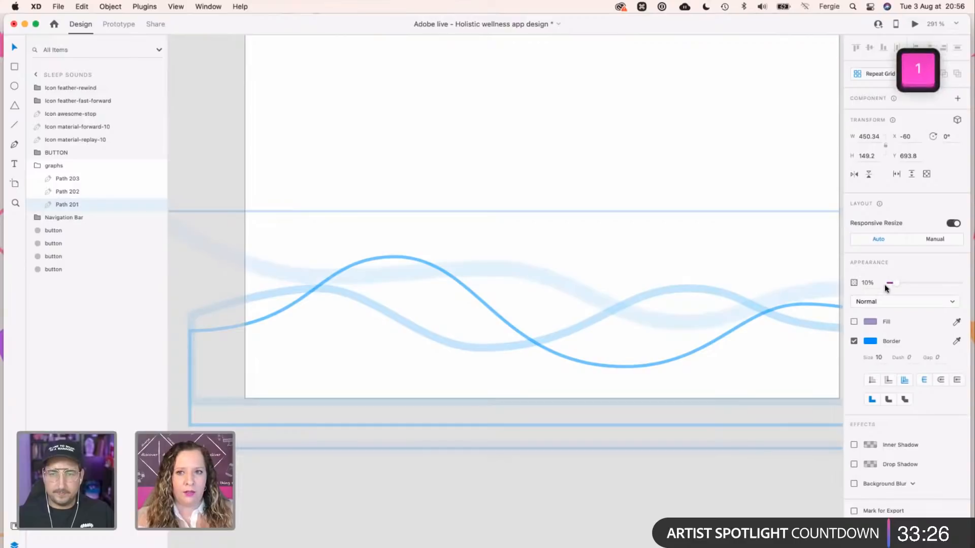
pyautogui.press('2')
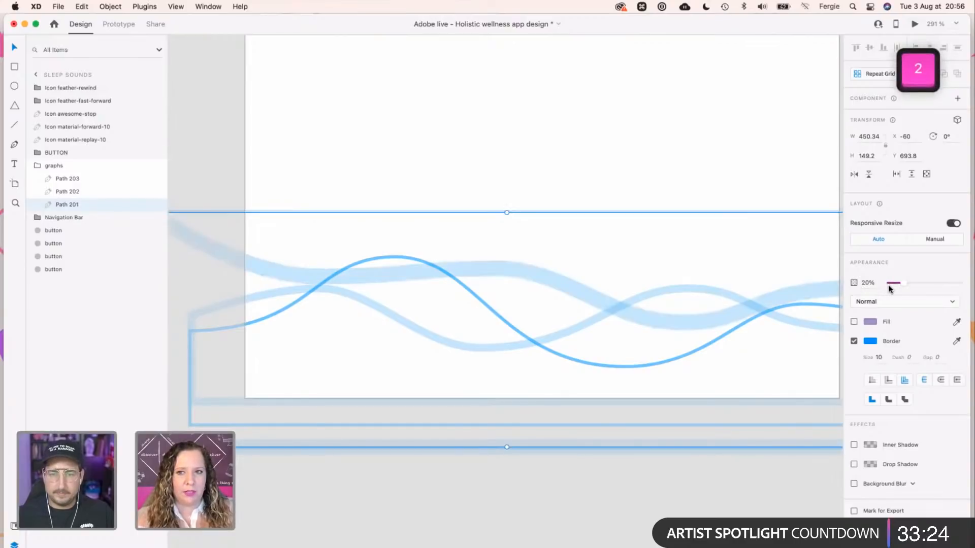
# Try 30% and 40% opacity on the Path 201 wave in the graphs group, settling on 10%.
pyautogui.press('3')
pyautogui.press('4')
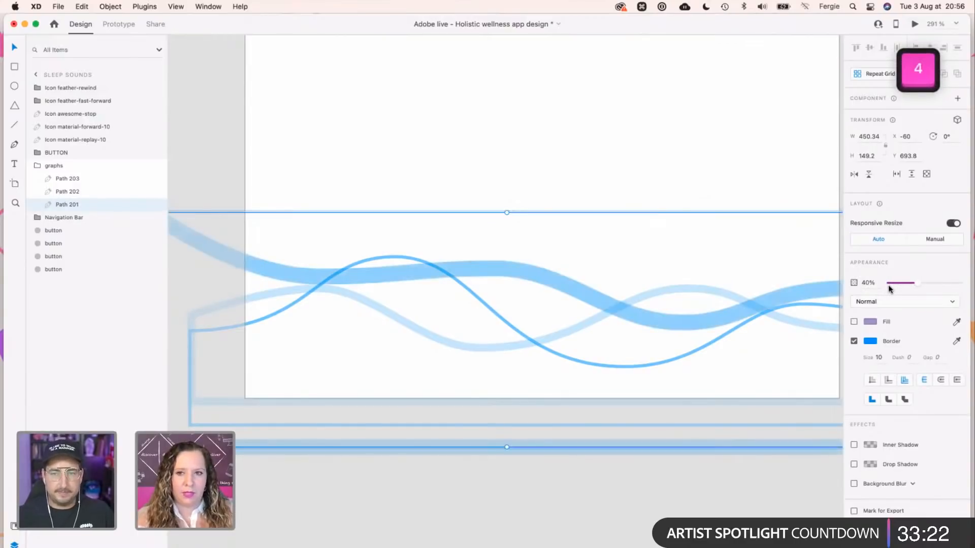
pyautogui.press('1')
pyautogui.press('Escape')
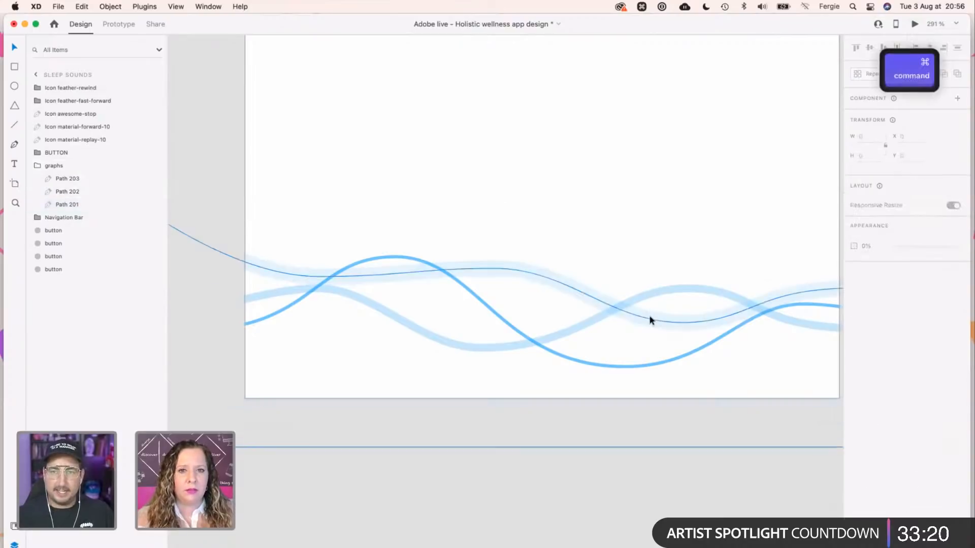
# Scale the rewind icon down to about 21 by 15 within its blue circle and set its border size to 2.
pyautogui.scroll(-2, 649, 320)
pyautogui.scroll(5, 649, 320)
pyautogui.scroll(1, 650, 317)
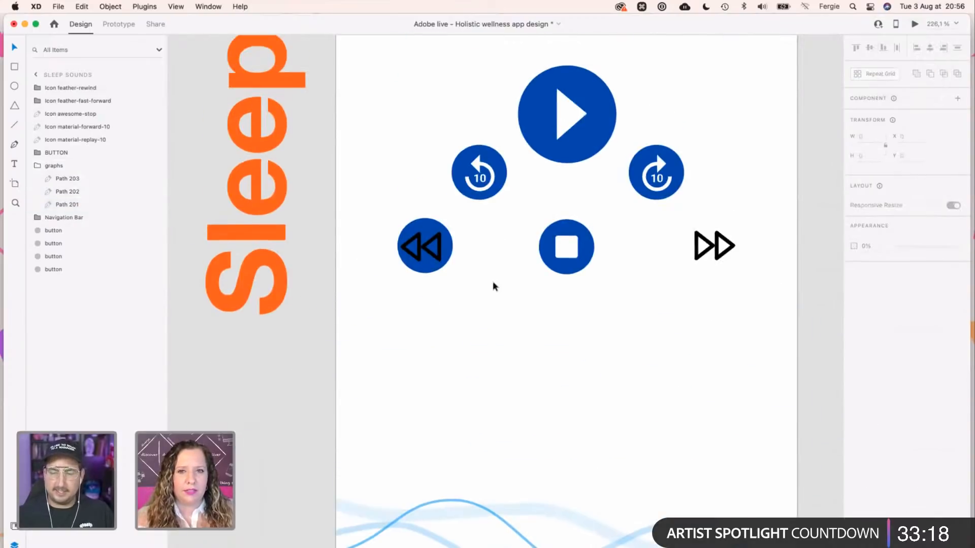
pyautogui.scroll(5, 435, 248)
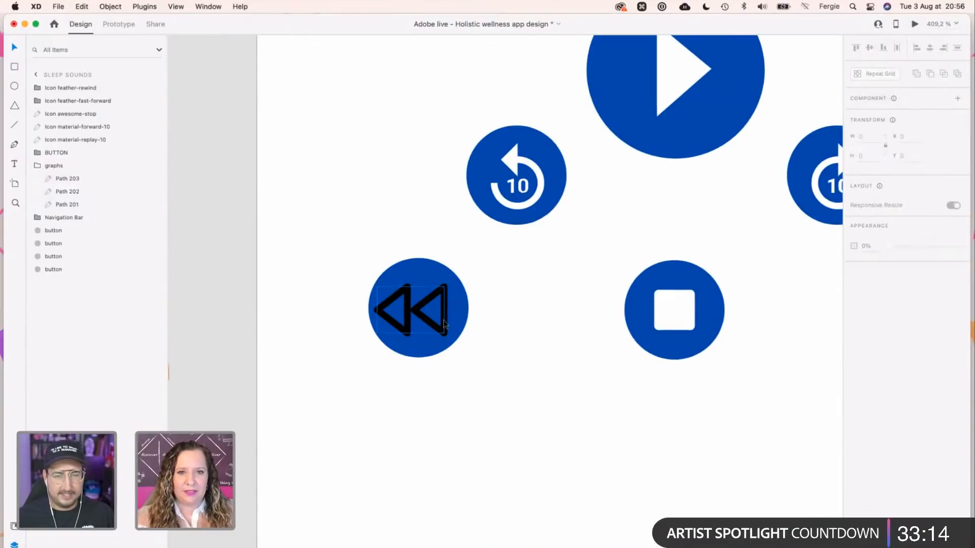
pyautogui.click(445, 328)
pyautogui.moveTo(443, 286); pyautogui.dragTo(434, 293)
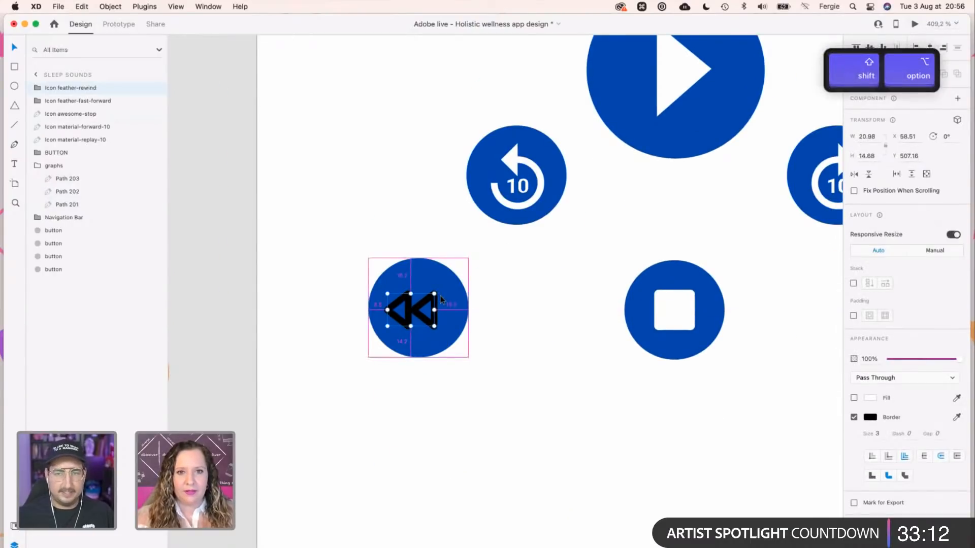
pyautogui.click(876, 435)
pyautogui.press('Down')
# Set the border size of the fast-forward icon to 2.
pyautogui.moveTo(743, 441); pyautogui.dragTo(551, 414)
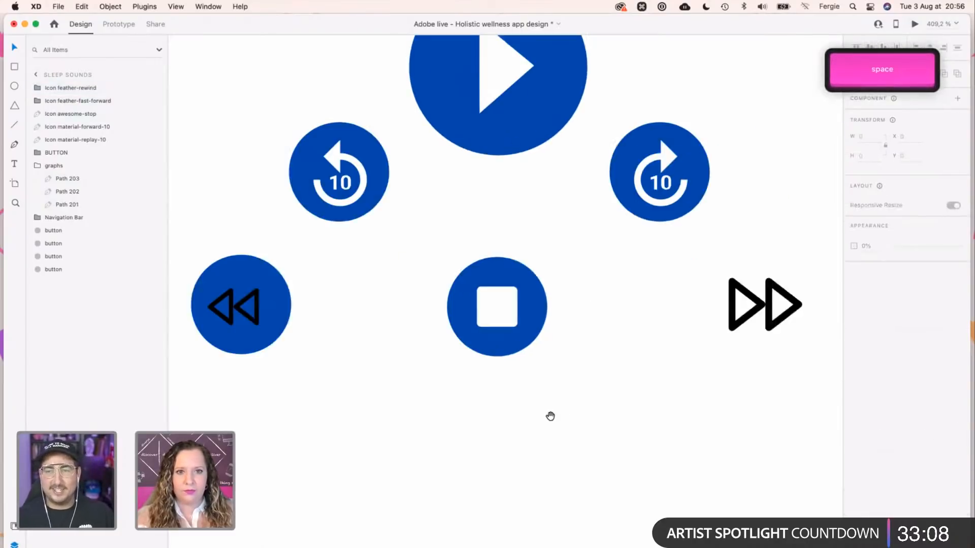
pyautogui.click(769, 310)
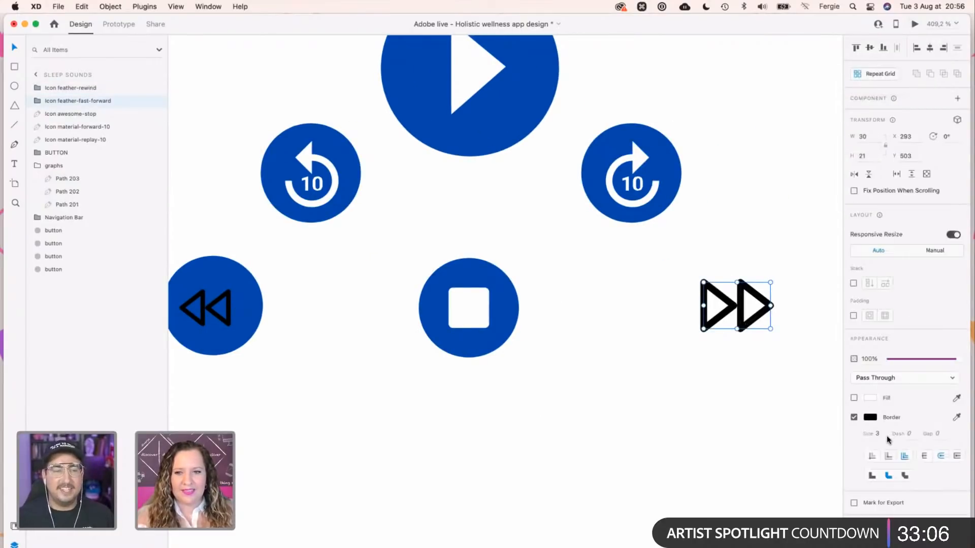
pyautogui.press('Down')
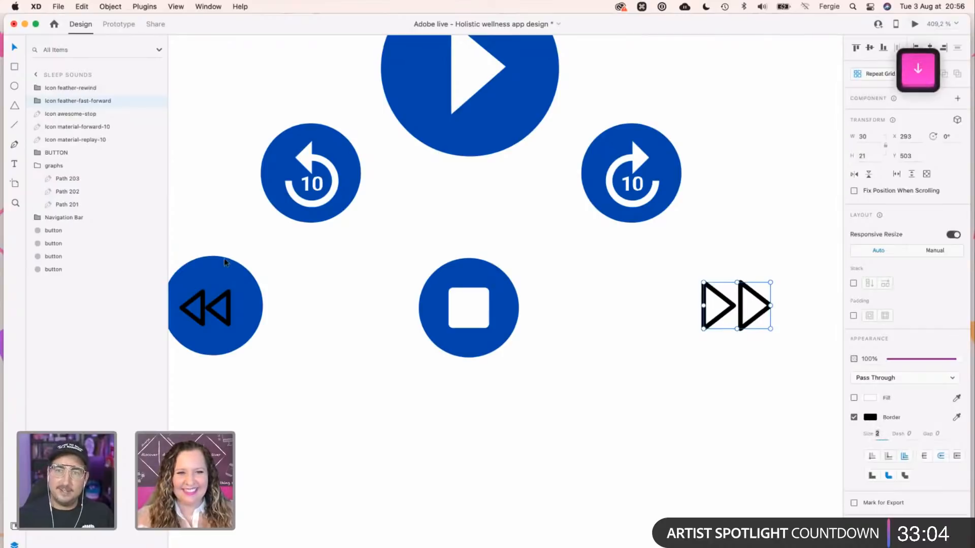
# Duplicate the blue circle behind the rewind icon and place the copy behind the fast-forward icon.
pyautogui.click(227, 258)
pyautogui.moveTo(227, 257); pyautogui.dragTo(740, 327)
pyautogui.click(249, 291)
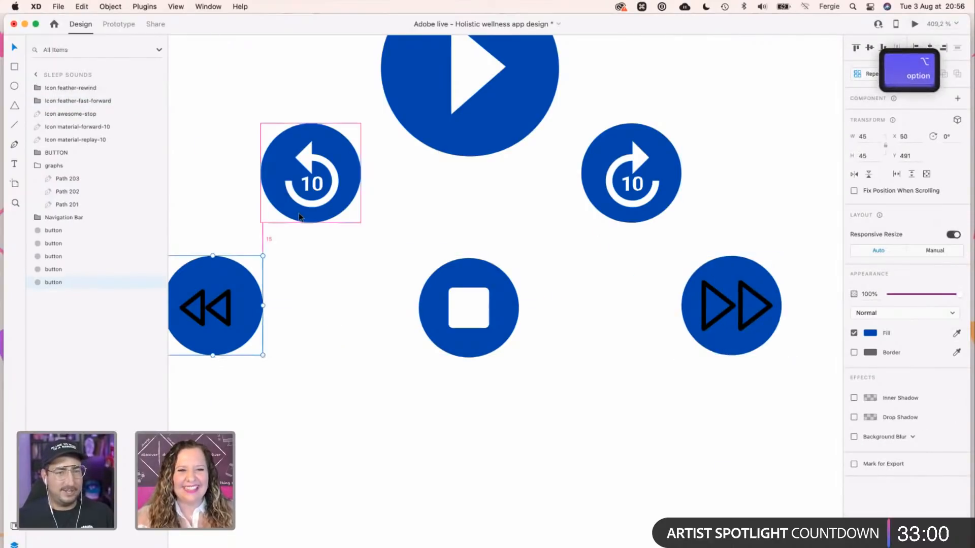
pyautogui.doubleClick(203, 305)
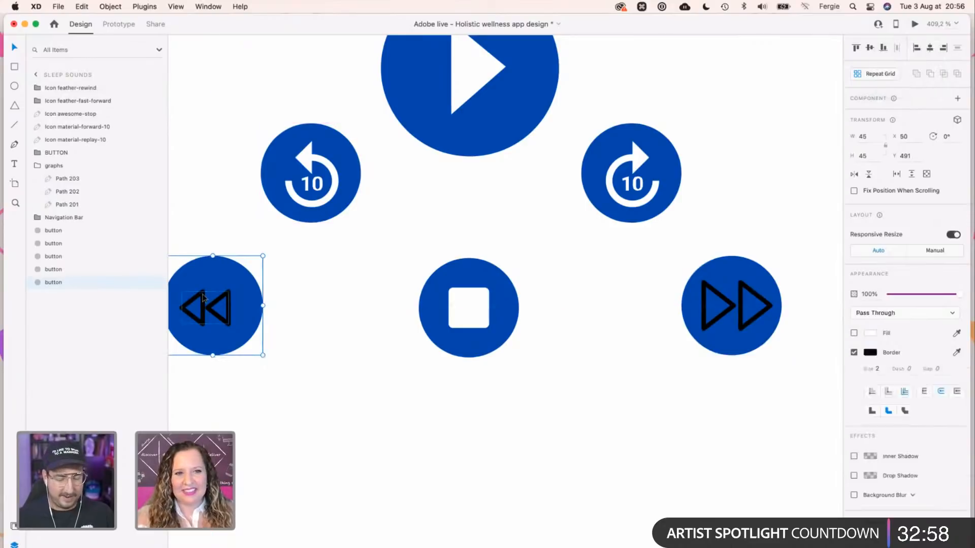
# Scale the fast-forward icon down inside its blue circle and set its width to 20.
pyautogui.click(752, 323)
pyautogui.moveTo(769, 286); pyautogui.dragTo(763, 288)
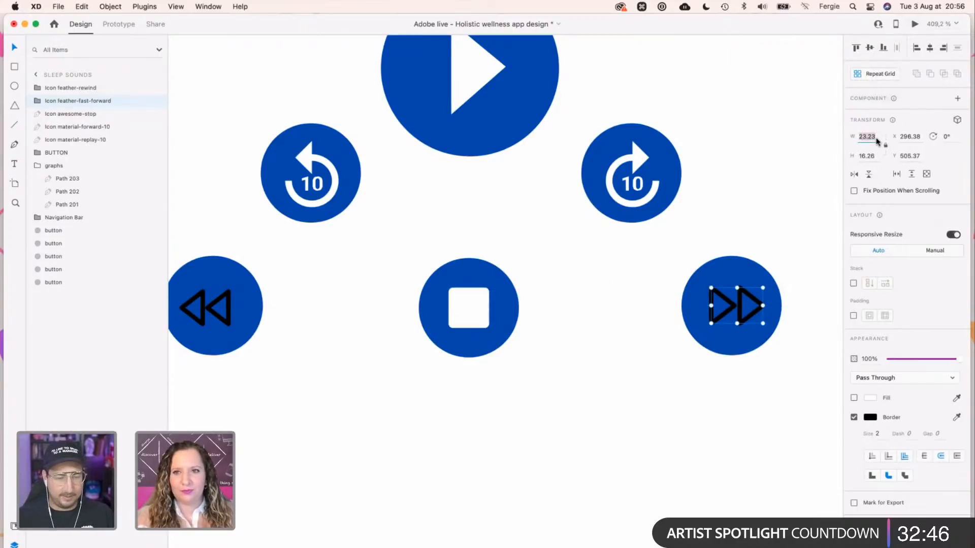
pyautogui.write('20')
pyautogui.press('Return')
# Delete the fast-forward icon and replace it with a pasted copy of the rewind icon, flipped horizontally.
pyautogui.press('super')
pyautogui.press('BackSpace')
pyautogui.click(221, 319)
pyautogui.press('super+c')
pyautogui.press('super+v')
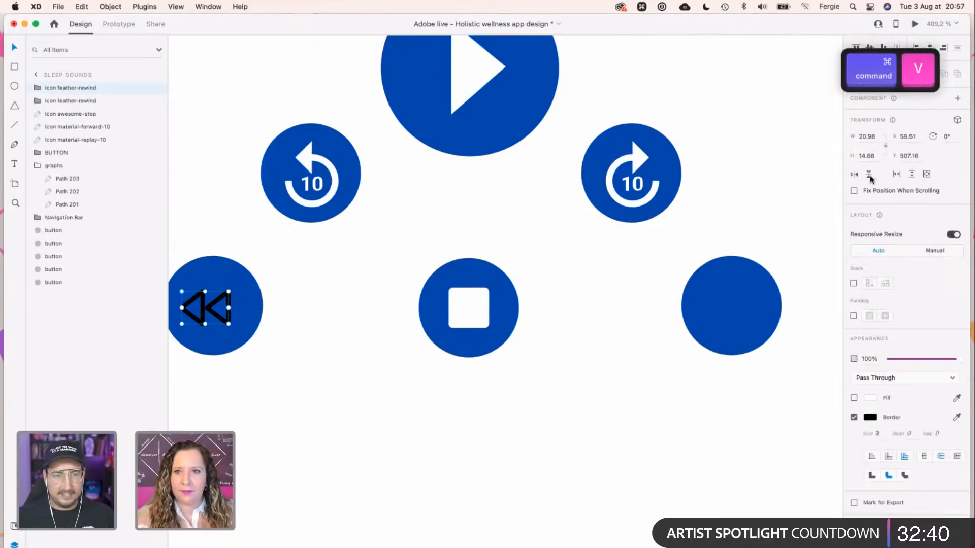
pyautogui.click(854, 174)
# Move the flipped icon across to X 295.01, centred horizontally on the empty blue circle beyond the stop button.
pyautogui.press('Right')
pyautogui.press('Right')
pyautogui.press('Right')
pyautogui.press('Right')
pyautogui.press('Right')
pyautogui.press('Right')
pyautogui.press('Right')
pyautogui.press('Right')
pyautogui.press('Right')
pyautogui.press('Right')
pyautogui.press('Right')
pyautogui.press('Right')
pyautogui.press('Right')
pyautogui.press('Right')
pyautogui.press('Right')
pyautogui.press('Right')
pyautogui.press('Right')
pyautogui.press('Right')
pyautogui.press('Right')
pyautogui.press('Right')
pyautogui.press('Right')
pyautogui.press('Right')
pyautogui.press('Right')
pyautogui.press('Right')
pyautogui.press('Right')
pyautogui.press('Right')
pyautogui.press('Right')
pyautogui.press('Right')
pyautogui.press('Right')
pyautogui.press('Right')
pyautogui.press('Right')
pyautogui.press('Right')
pyautogui.press('Right')
pyautogui.press('Right')
pyautogui.press('Right')
pyautogui.press('Right')
pyautogui.press('Right')
pyautogui.press('Right')
pyautogui.press('Right')
pyautogui.press('Right')
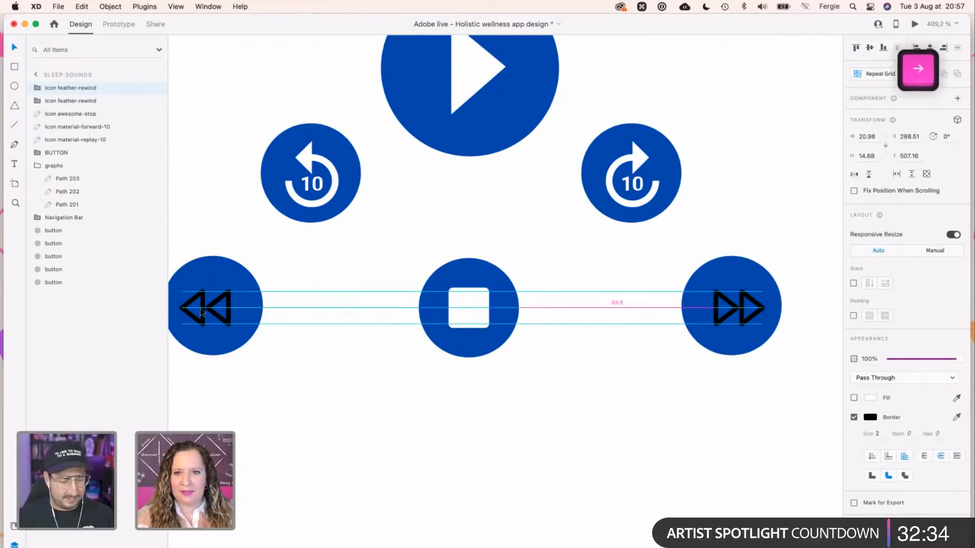
pyautogui.press('alt')
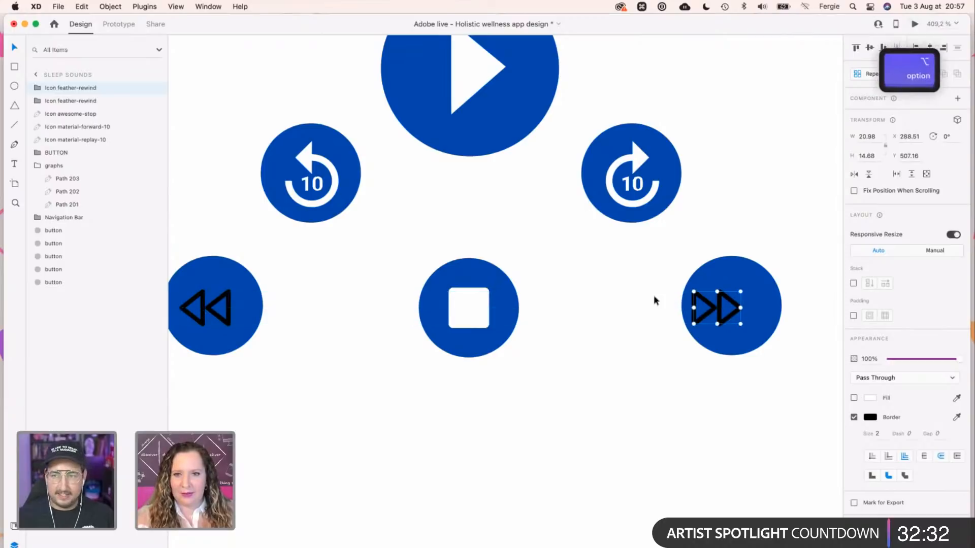
pyautogui.moveTo(717, 313); pyautogui.dragTo(736, 278)
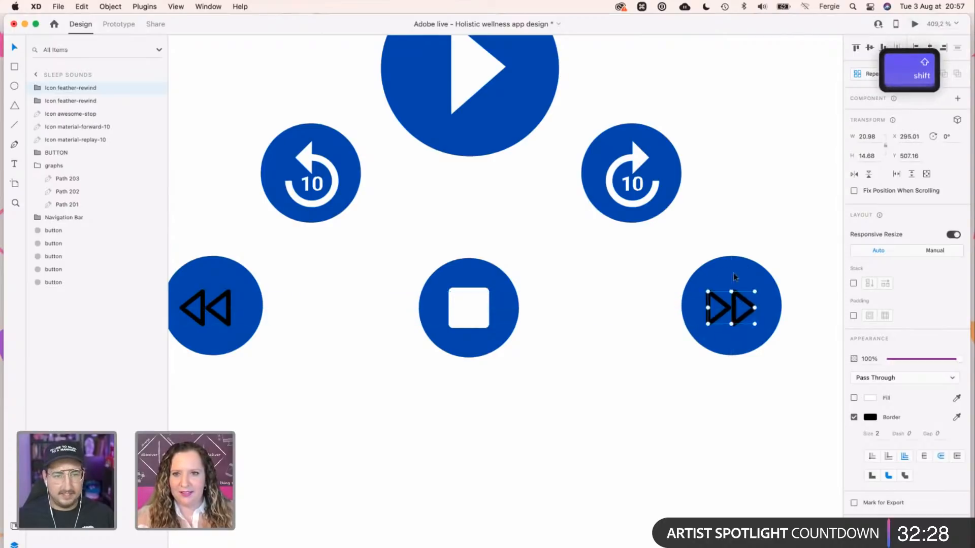
pyautogui.click(643, 302)
# Change the border colour of the rewind and fast-forward icons to white, #FFFFFF.
pyautogui.click(227, 325)
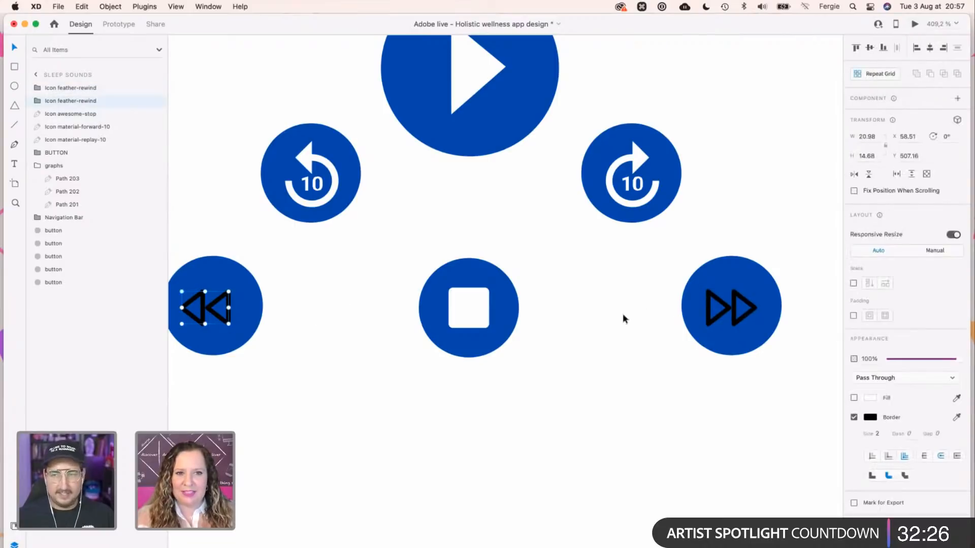
pyautogui.keyDown('shift'); pyautogui.click(723, 318); pyautogui.keyUp('shift')
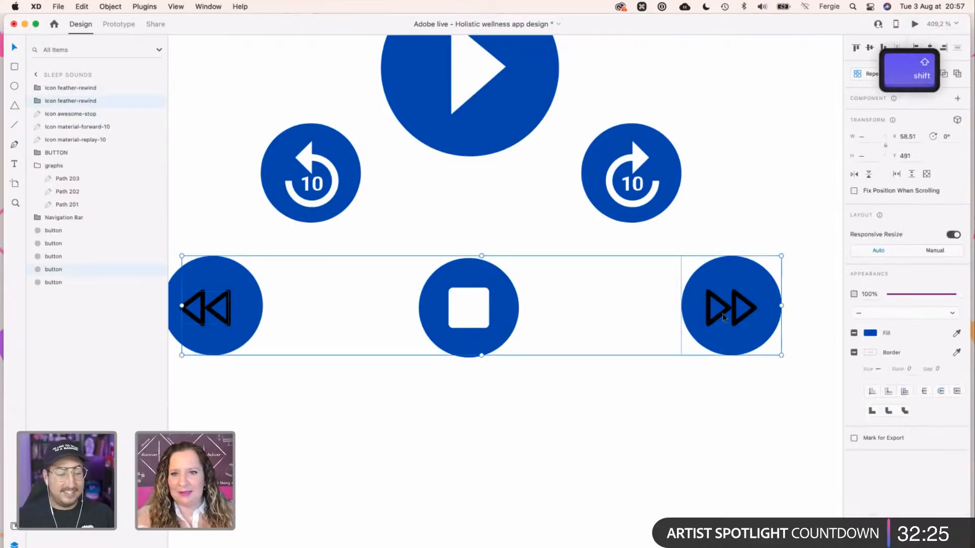
pyautogui.keyDown('shift'); pyautogui.click(757, 332); pyautogui.keyUp('shift')
pyautogui.click(868, 417)
pyautogui.click(742, 355)
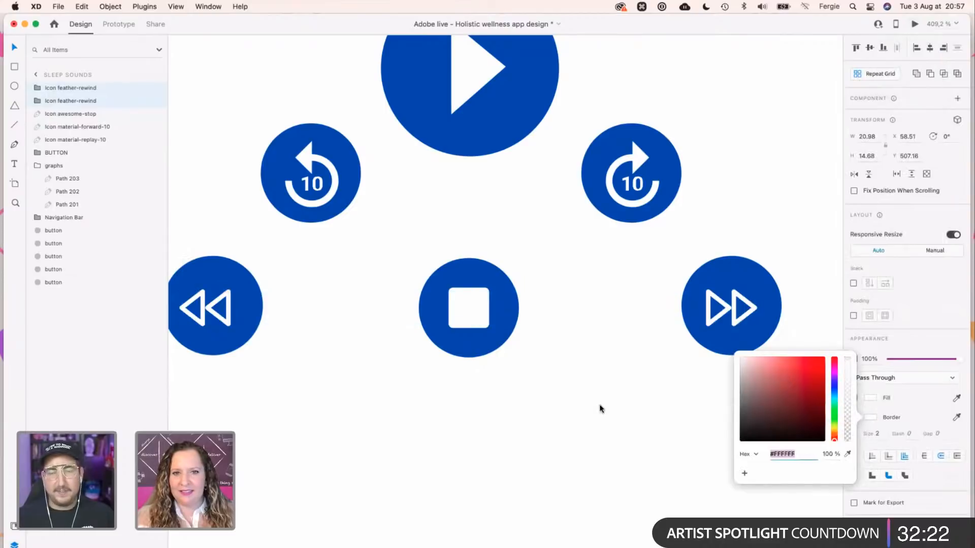
pyautogui.click(600, 407)
# Move the rewind icon together with its blue circle 20 px inward toward the stop button.
pyautogui.press('super+minus')
pyautogui.press('super+minus')
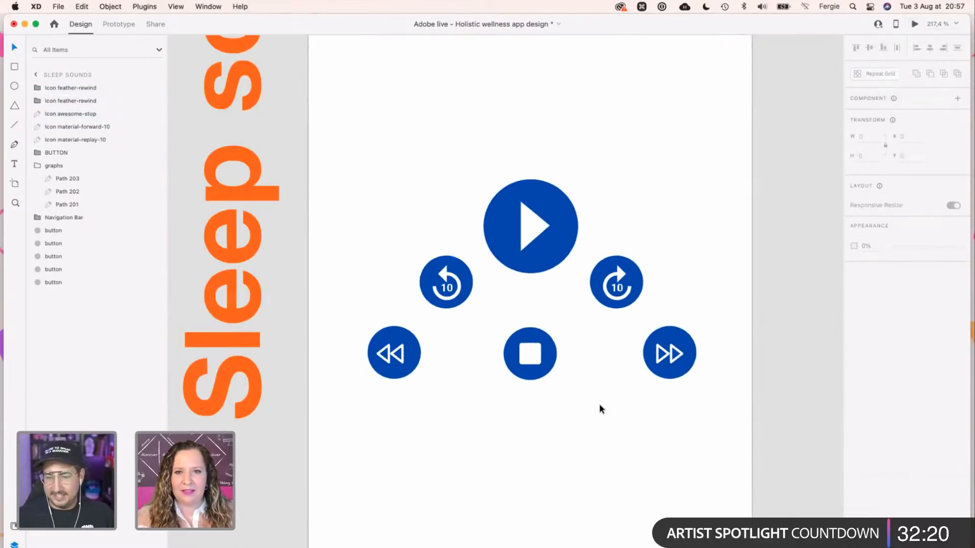
pyautogui.scroll(-1, 382, 395)
pyautogui.click(403, 340)
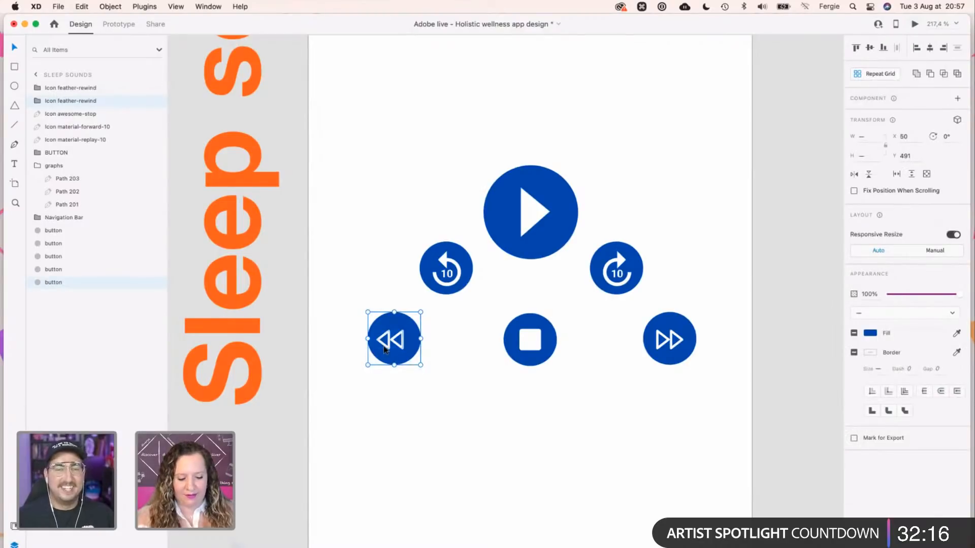
pyautogui.press('Right')
pyautogui.press('Right')
pyautogui.press('Right')
pyautogui.press('Right')
pyautogui.press('Right')
pyautogui.press('Right')
pyautogui.press('Right')
pyautogui.press('Right')
pyautogui.press('Right')
pyautogui.press('Right')
pyautogui.press('Right')
pyautogui.press('Right')
pyautogui.press('Right')
pyautogui.press('Right')
pyautogui.press('Right')
pyautogui.press('Right')
pyautogui.press('Right')
pyautogui.press('Right')
pyautogui.press('Right')
pyautogui.press('Right')
# Move the fast-forward icon and its blue circle inward to X 243 and check their spacing to the stop button.
pyautogui.click(643, 327)
pyautogui.press('Left')
pyautogui.press('Left')
pyautogui.press('Left')
pyautogui.press('Left')
pyautogui.press('Left')
pyautogui.press('Left')
pyautogui.press('Left')
pyautogui.press('Left')
pyautogui.press('Left')
pyautogui.press('Left')
pyautogui.press('Left')
pyautogui.press('Left')
pyautogui.press('Left')
pyautogui.press('Left')
pyautogui.press('Left')
pyautogui.press('Left')
pyautogui.press('Left')
pyautogui.press('Left')
pyautogui.press('Left')
pyautogui.press('Left')
pyautogui.press('Left')
pyautogui.press('Left')
pyautogui.press('Left')
pyautogui.press('Left')
pyautogui.press('Left')
pyautogui.press('Left')
pyautogui.press('Left')
pyautogui.press('Left')
pyautogui.press('Left')
pyautogui.press('Left')
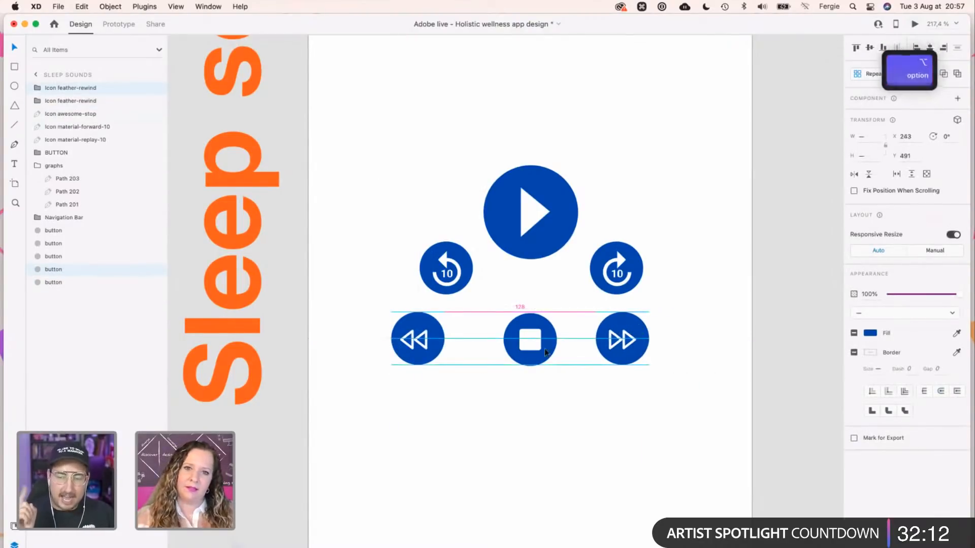
# Bring the rewind icon and its circle closer to the stop button, placing them at X 90.
pyautogui.click(397, 349)
pyautogui.press('Right')
pyautogui.press('Right')
pyautogui.press('Right')
pyautogui.press('Right')
pyautogui.press('Right')
pyautogui.press('Right')
pyautogui.press('Right')
pyautogui.press('Right')
pyautogui.press('Right')
pyautogui.press('Right')
pyautogui.press('Right')
pyautogui.press('Right')
pyautogui.press('Right')
pyautogui.press('Right')
pyautogui.press('Right')
pyautogui.press('Right')
pyautogui.press('Right')
pyautogui.press('Right')
pyautogui.press('Right')
pyautogui.press('Right')
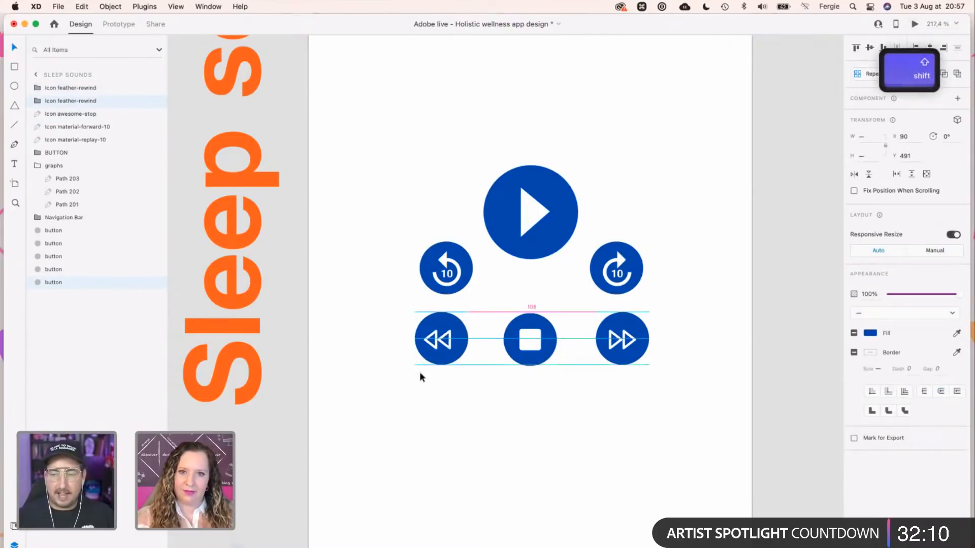
# Move both 10-second buttons inward beneath the play button, with the forward button at X 228.
pyautogui.moveTo(406, 220); pyautogui.dragTo(460, 271)
pyautogui.click(601, 269)
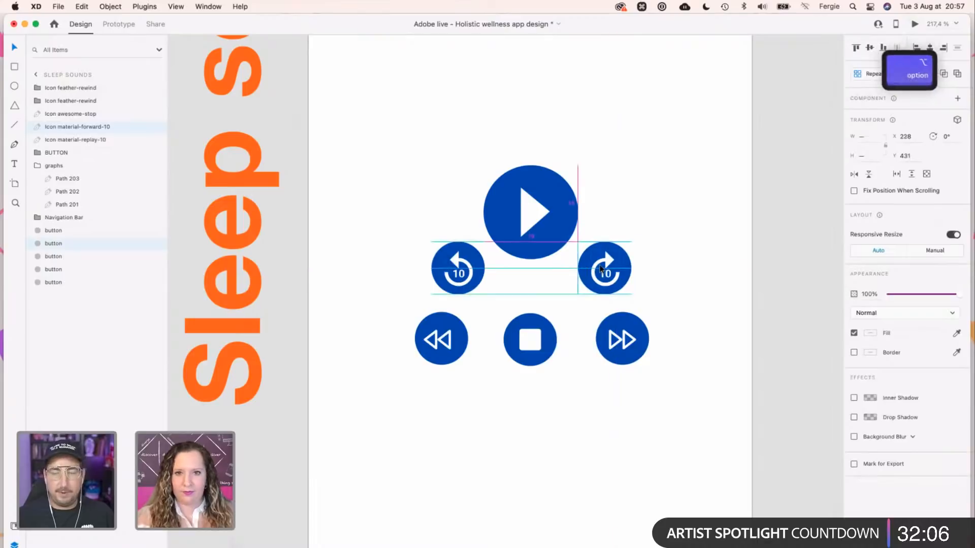
pyautogui.hotkey('shift', 'Left')
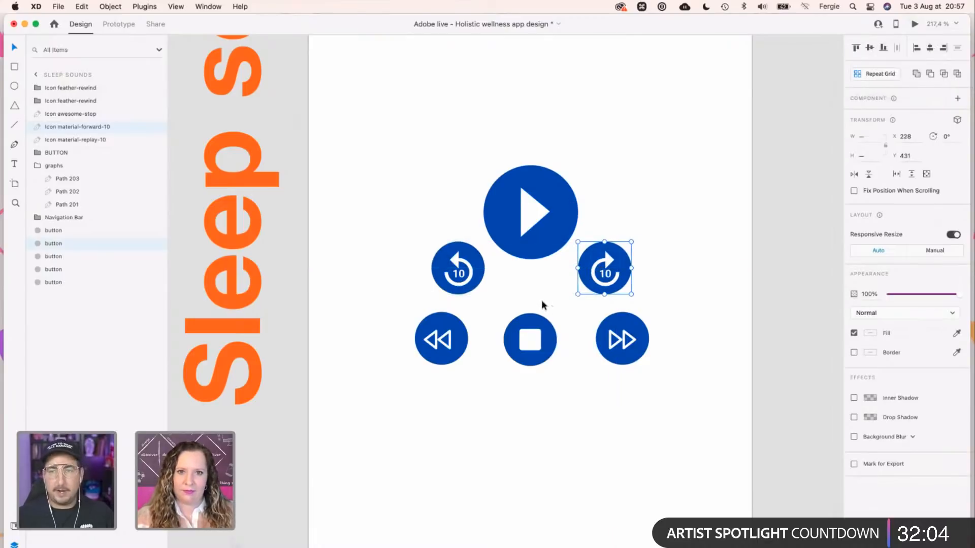
# Place the 10-second buttons at the outer ends of the stop button's row, with the replay button at X 27, Y 492.
pyautogui.moveTo(604, 268); pyautogui.dragTo(692, 339)
pyautogui.moveTo(456, 274); pyautogui.dragTo(363, 347)
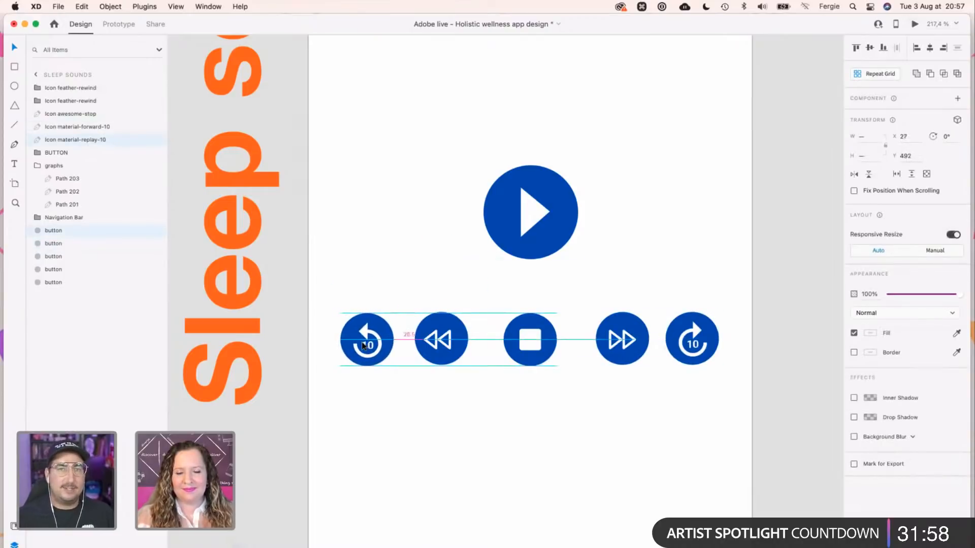
pyautogui.press('super+3')
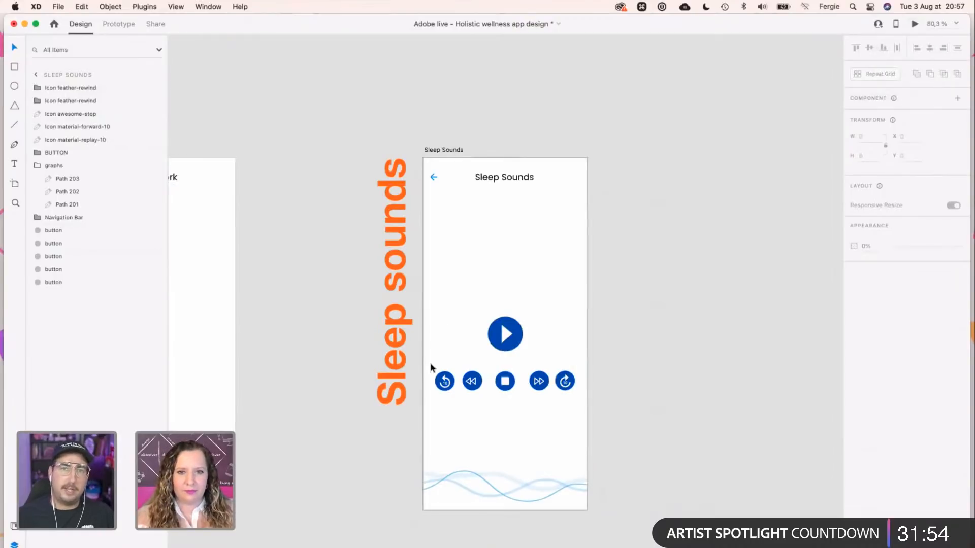
# Align the five small playback buttons and their icons on their middles, and duplicate the Sleep Sounds artboard.
pyautogui.moveTo(430, 365); pyautogui.dragTo(581, 396)
pyautogui.click(870, 48)
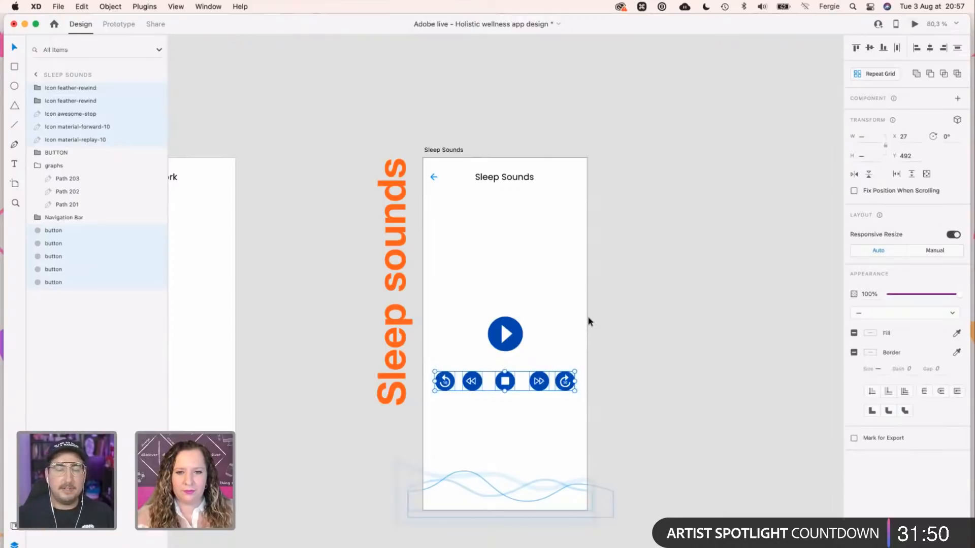
pyautogui.click(441, 150)
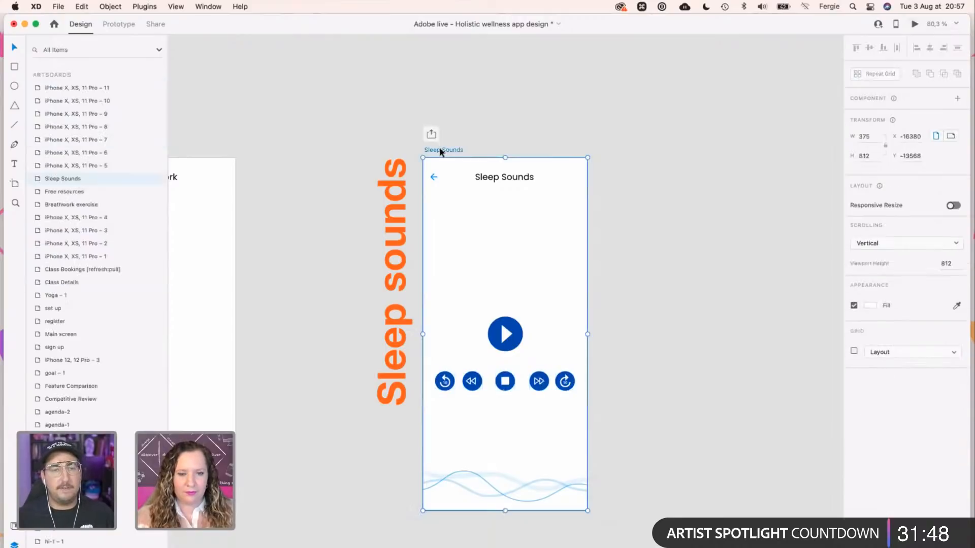
pyautogui.press('super+d')
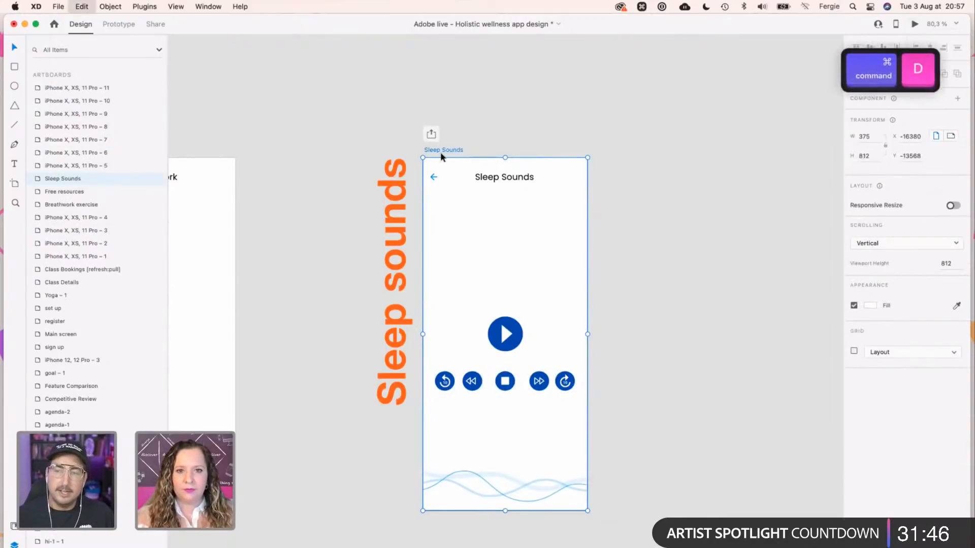
pyautogui.scroll(1, 726, 442)
pyautogui.click(745, 395)
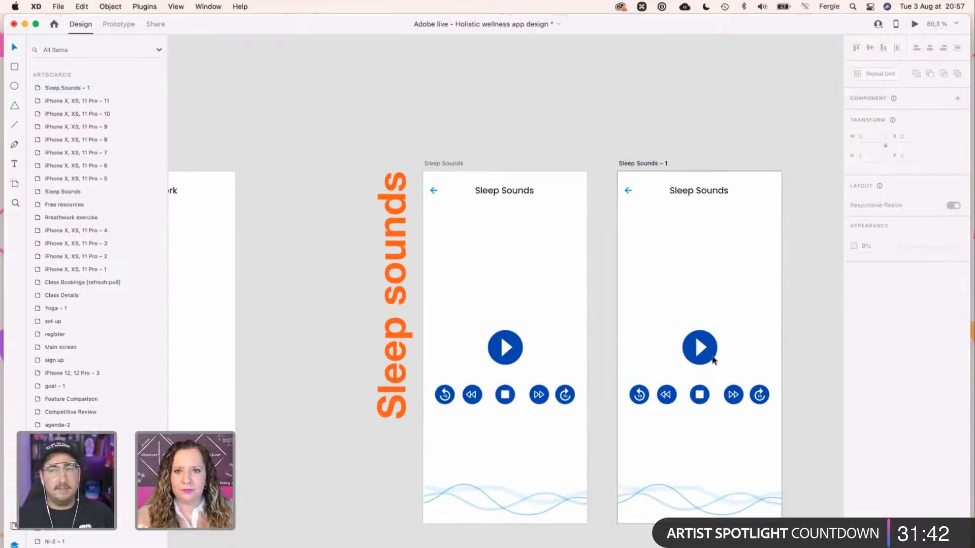
# Move the play triangle in the duplicated artboard's play button clear of the pause bar, to X 184.59.
pyautogui.scroll(5, 727, 352)
pyautogui.scroll(8, 718, 354)
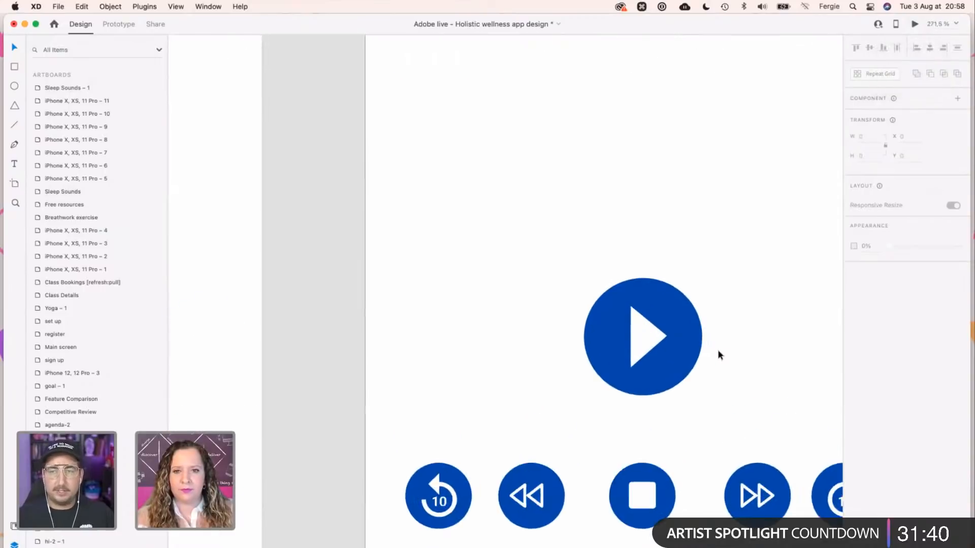
pyautogui.scroll(2, 549, 317)
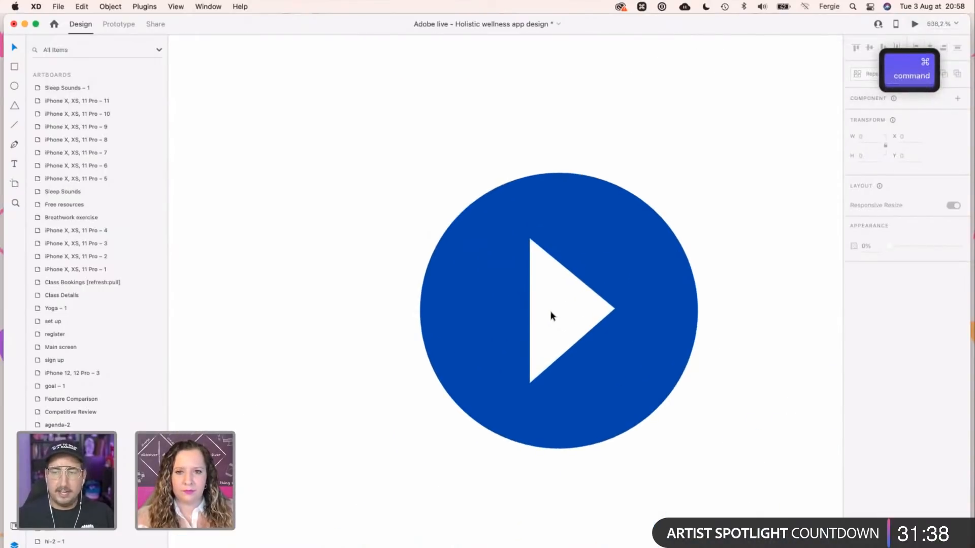
pyautogui.click(552, 309)
pyautogui.doubleClick(552, 310)
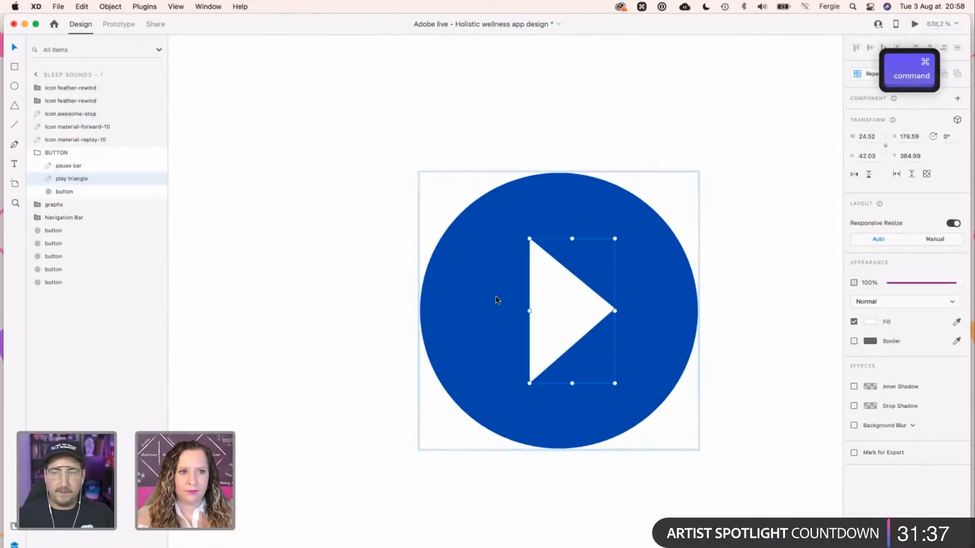
pyautogui.click(71, 165)
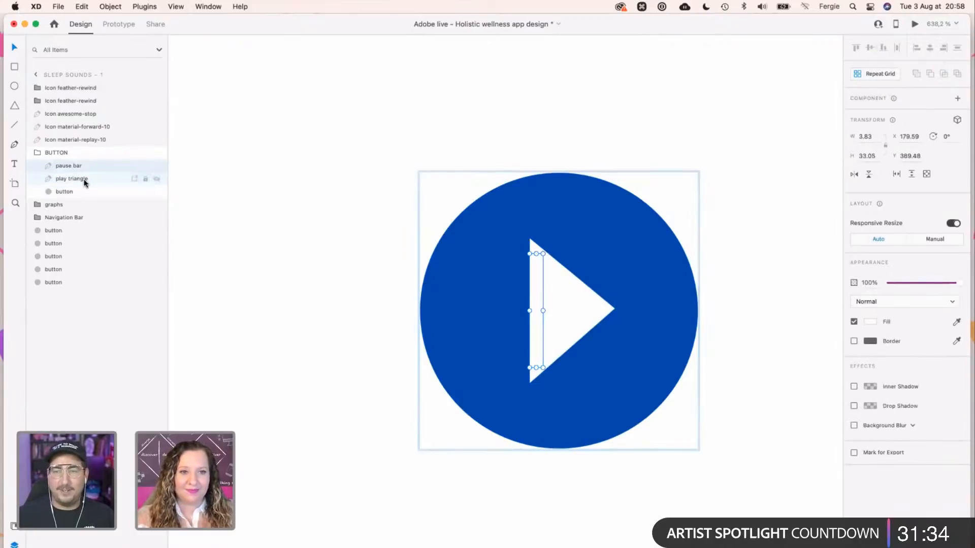
pyautogui.click(76, 179)
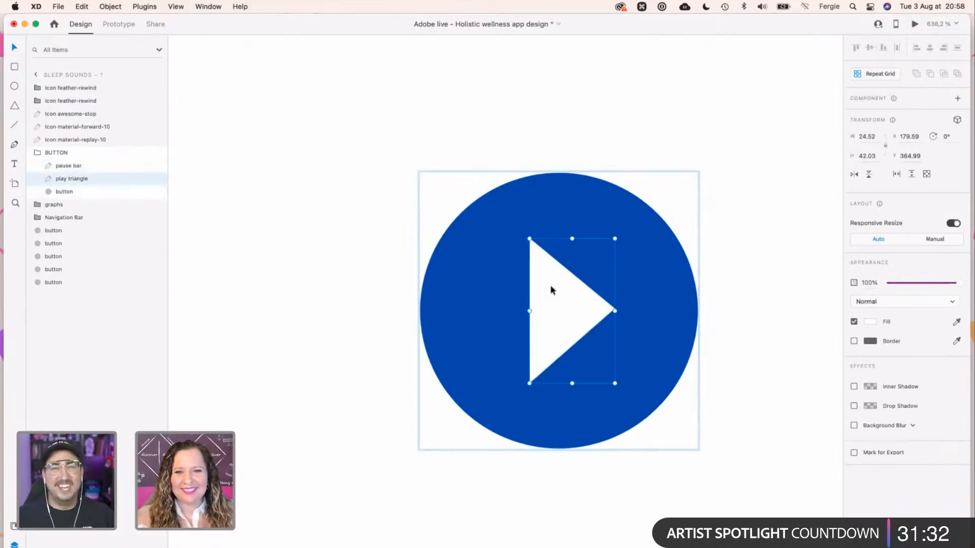
pyautogui.scroll(3, 550, 285)
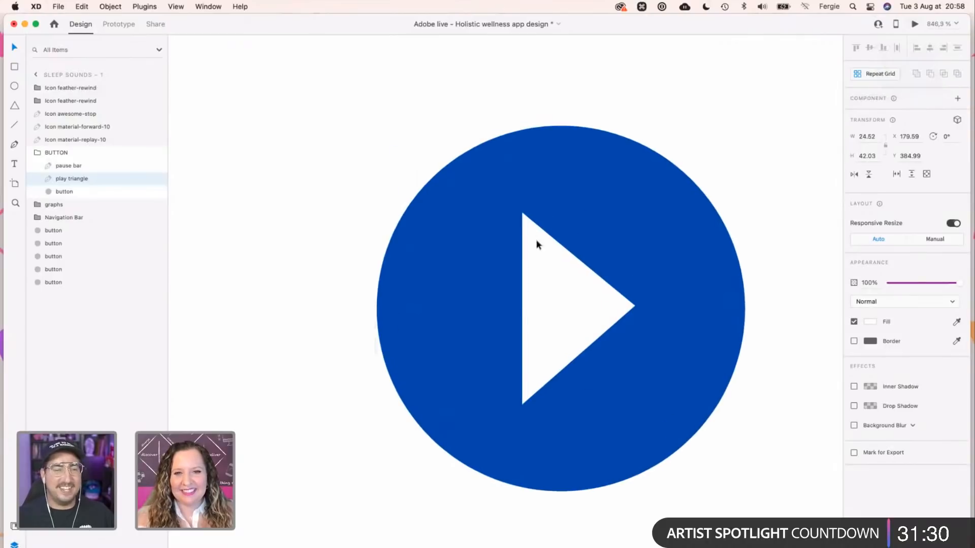
pyautogui.moveTo(542, 263); pyautogui.dragTo(571, 273)
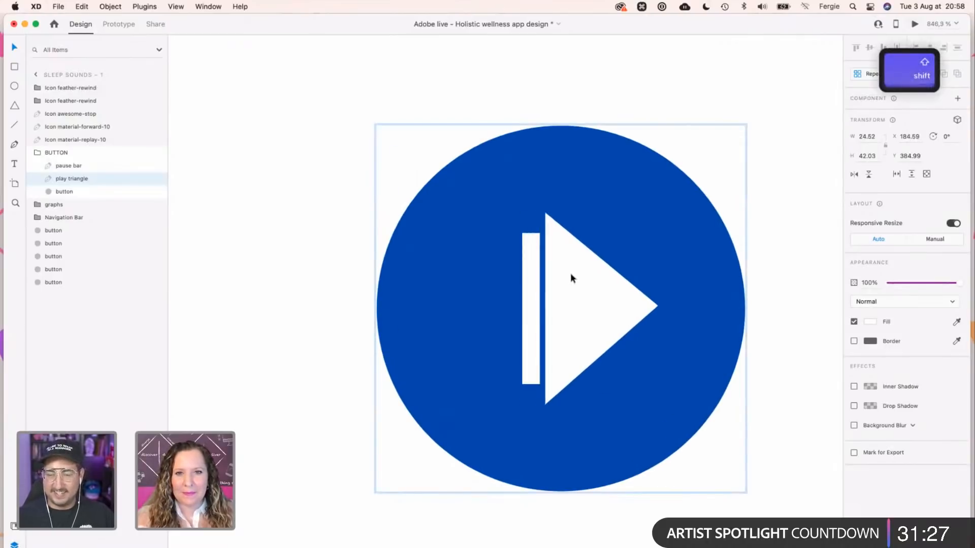
# Reshape the triangle's vertical side to the pause bar's height, placing its corner points at Y 389.45 and Y 422.41.
pyautogui.doubleClick(546, 216)
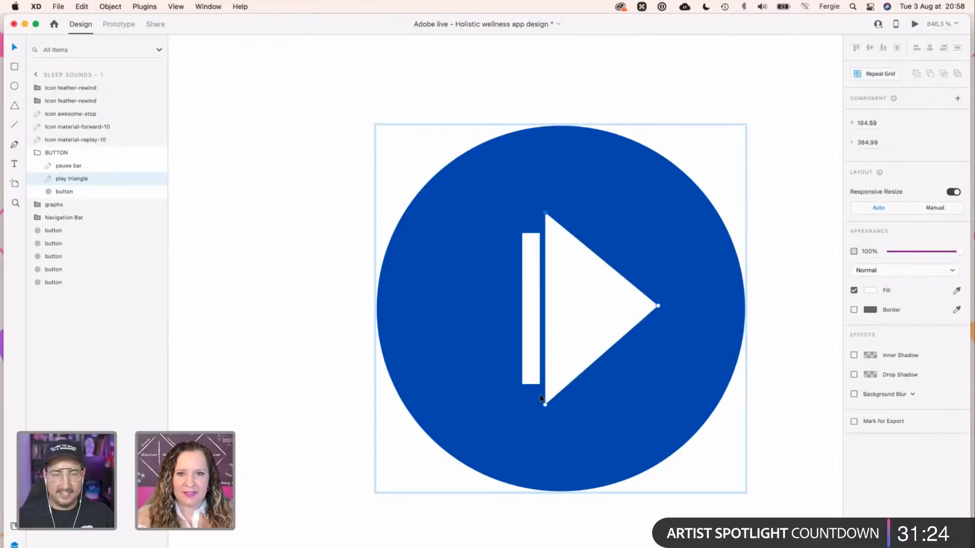
pyautogui.press('shift')
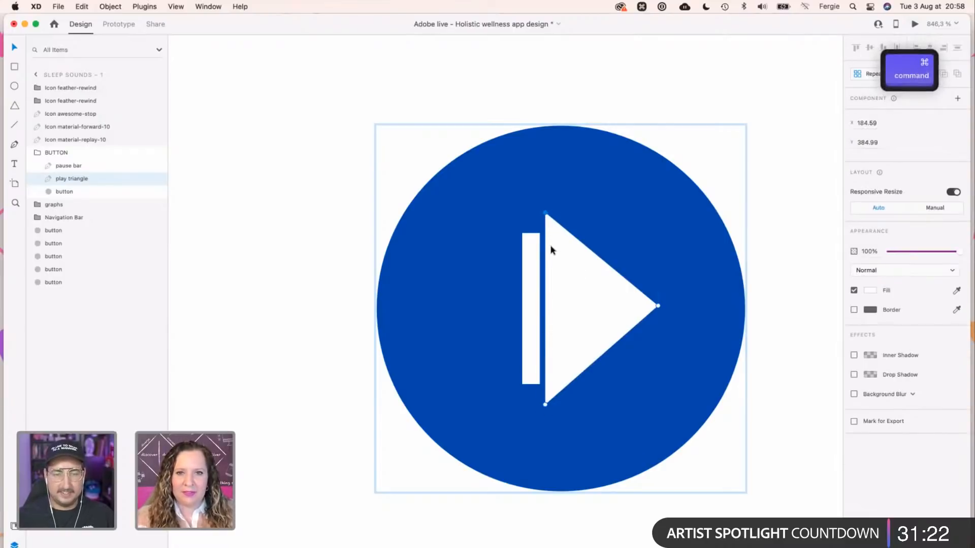
pyautogui.scroll(5, 551, 247)
pyautogui.moveTo(541, 187); pyautogui.dragTo(541, 226)
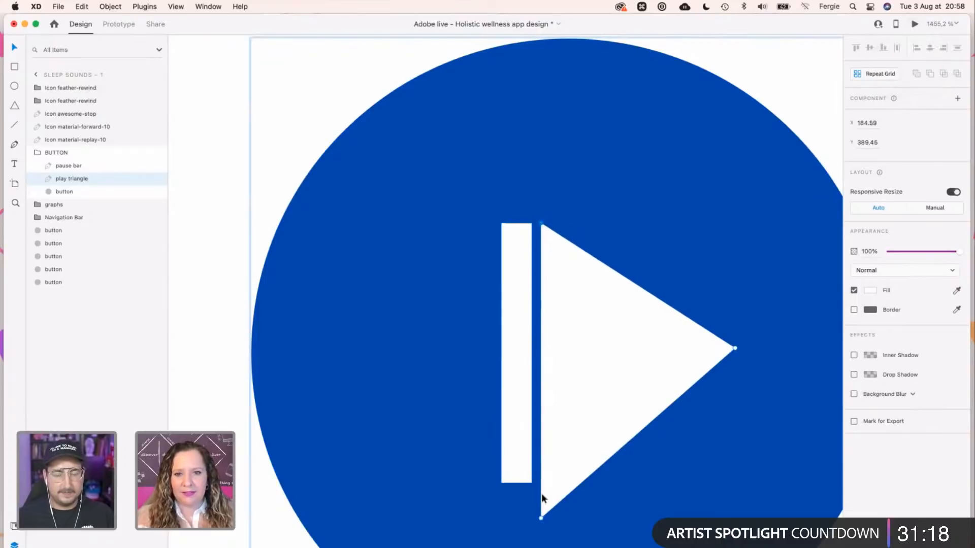
pyautogui.moveTo(541, 520); pyautogui.dragTo(541, 482)
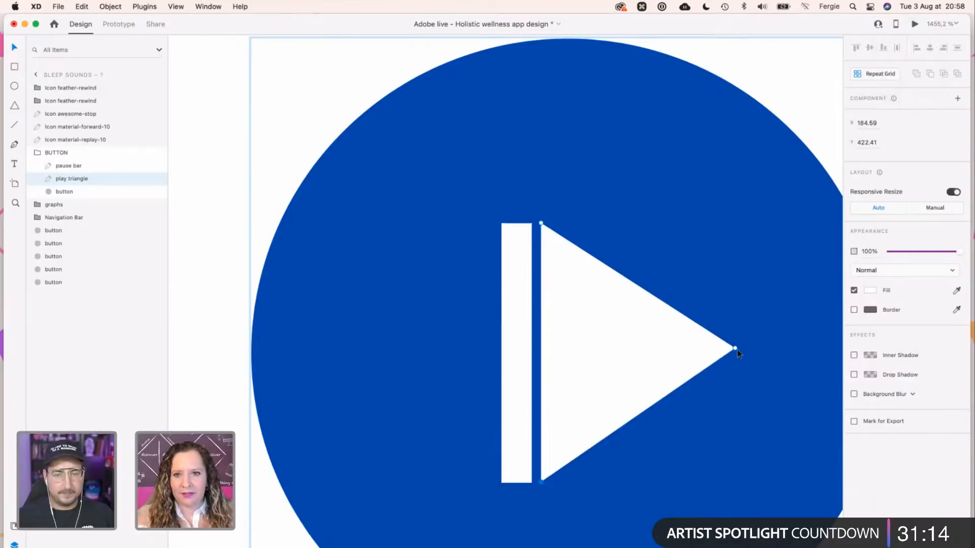
# Try pulling the triangle's tip inward to X 188.38, Y 404.79, and undo the move.
pyautogui.moveTo(736, 347); pyautogui.dragTo(571, 346)
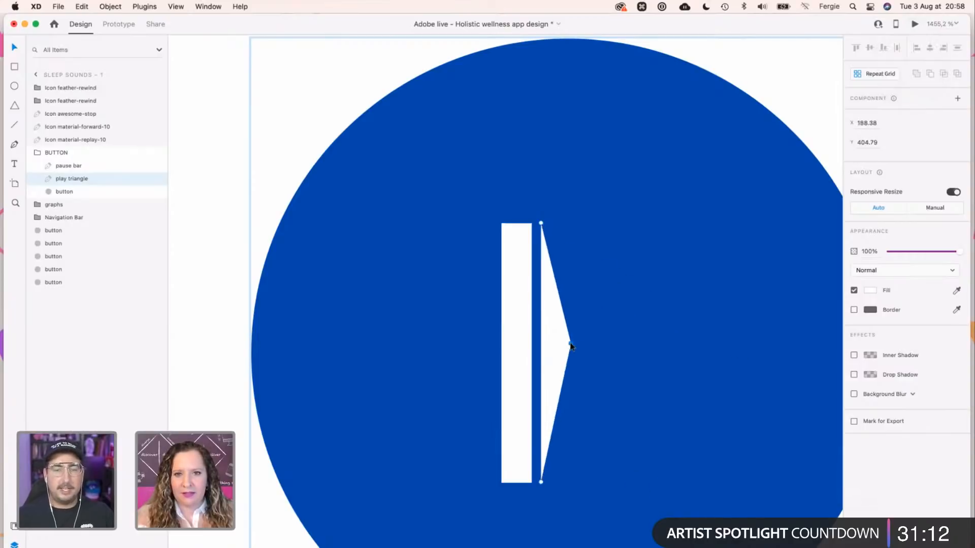
pyautogui.press('super+z')
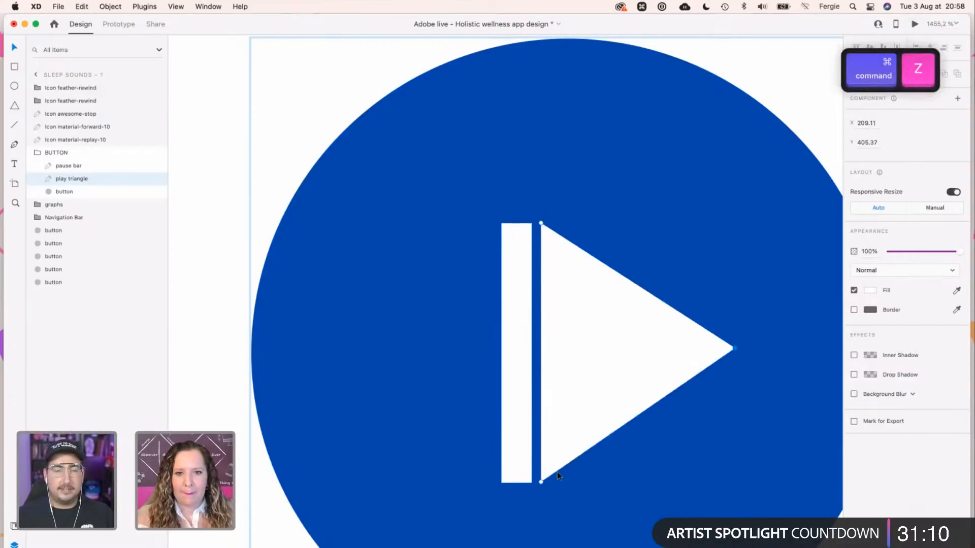
pyautogui.keyDown('super'); pyautogui.scroll(-5, 358, 333); pyautogui.keyUp('super')
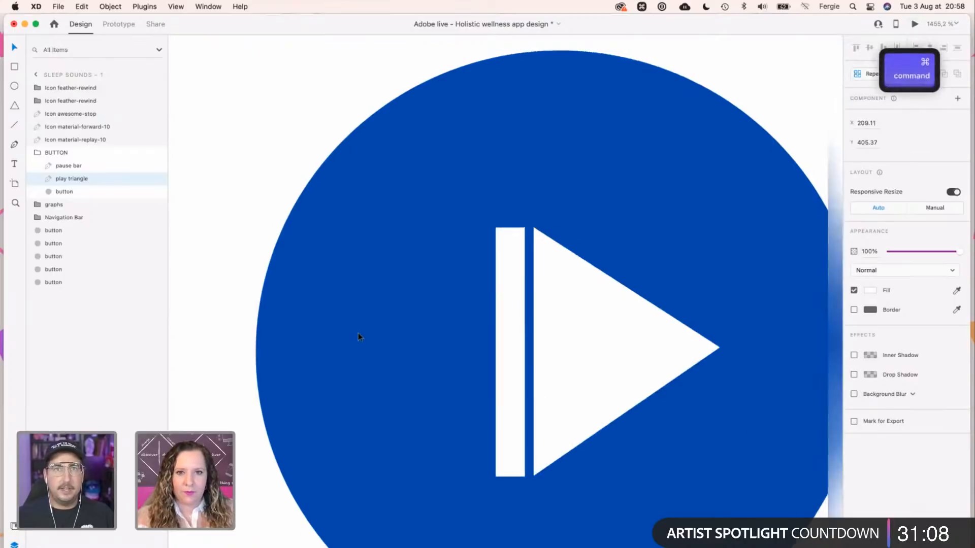
pyautogui.keyDown('super'); pyautogui.scroll(-5, 383, 354); pyautogui.keyUp('super')
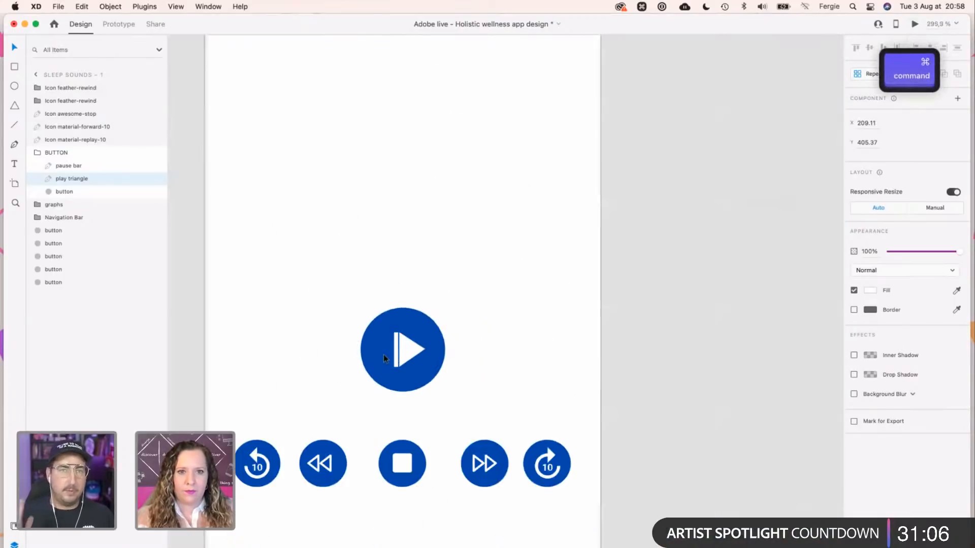
# Try to add an anchor point with the Pen tool on the upper slanted edge of the original artboard's play triangle.
pyautogui.click(603, 337)
pyautogui.moveTo(335, 311); pyautogui.dragTo(531, 375)
pyautogui.click(429, 368)
pyautogui.keyDown('super'); pyautogui.scroll(5, 414, 378); pyautogui.keyUp('super')
pyautogui.keyDown('super'); pyautogui.scroll(3, 413, 378); pyautogui.keyUp('super')
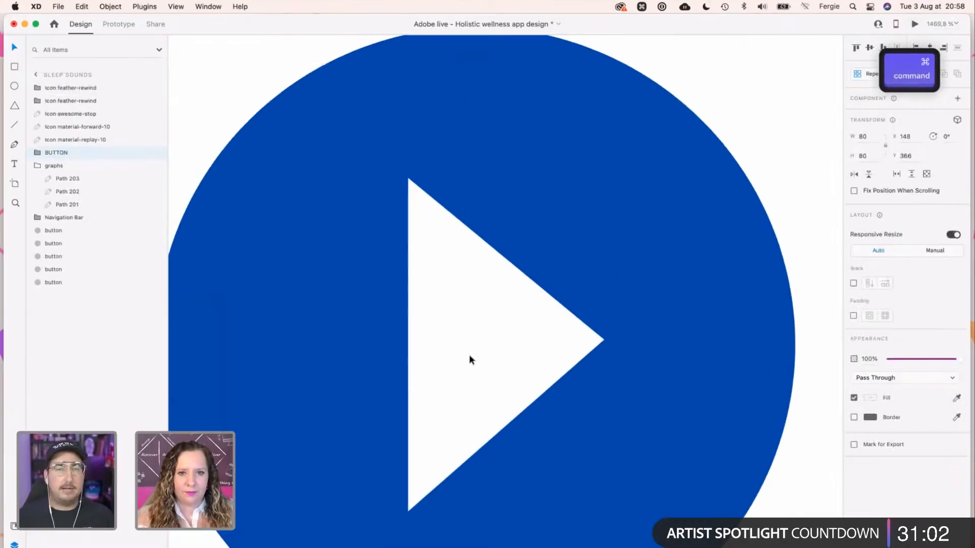
pyautogui.doubleClick(470, 354)
pyautogui.doubleClick(469, 354)
pyautogui.press('p')
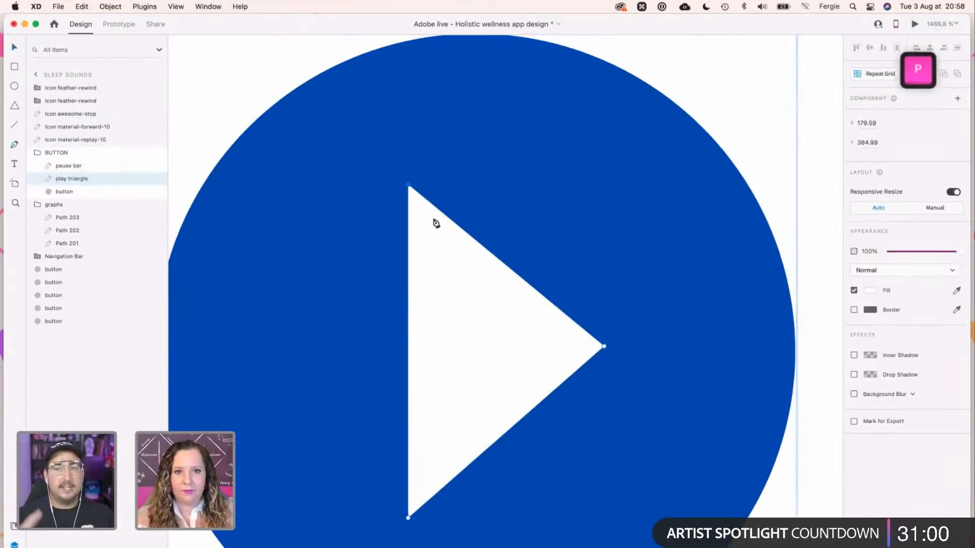
pyautogui.click(431, 204)
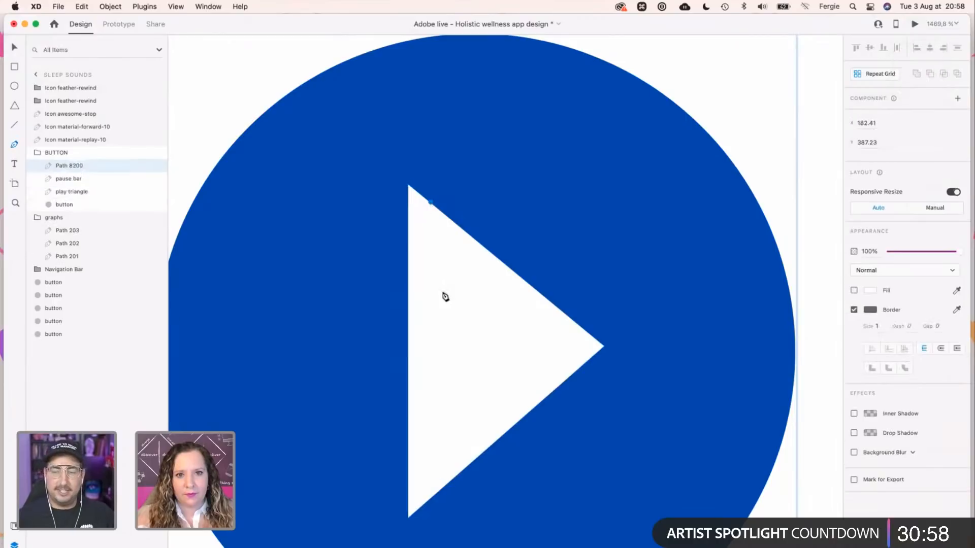
pyautogui.press('Escape')
pyautogui.click(451, 248)
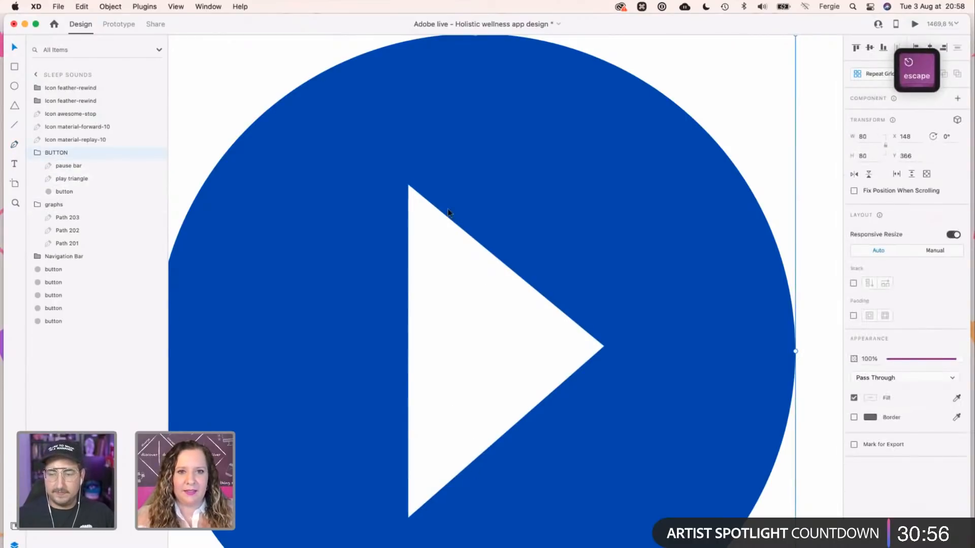
# Reopen the play triangle's path and try the Pen tool again just below its top corner.
pyautogui.doubleClick(472, 283)
pyautogui.doubleClick(473, 283)
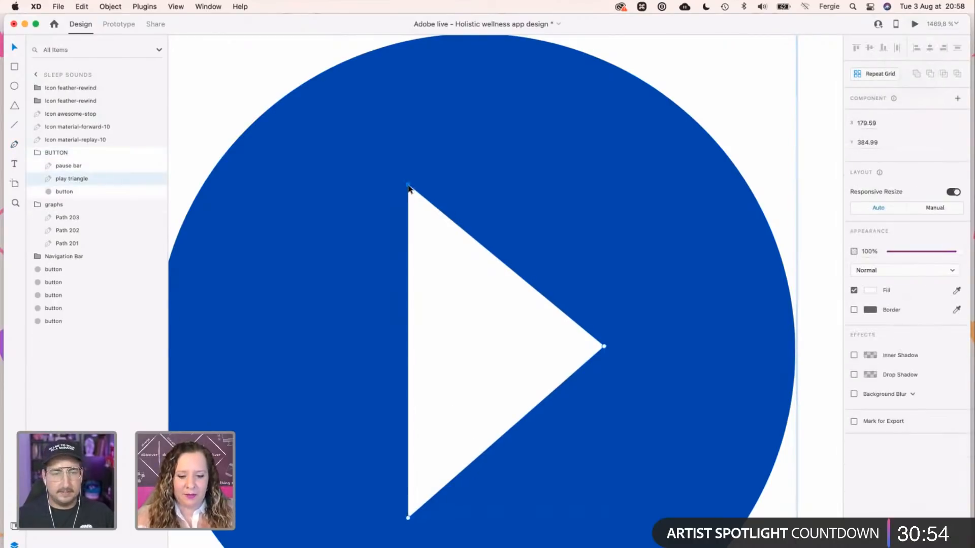
pyautogui.press('p')
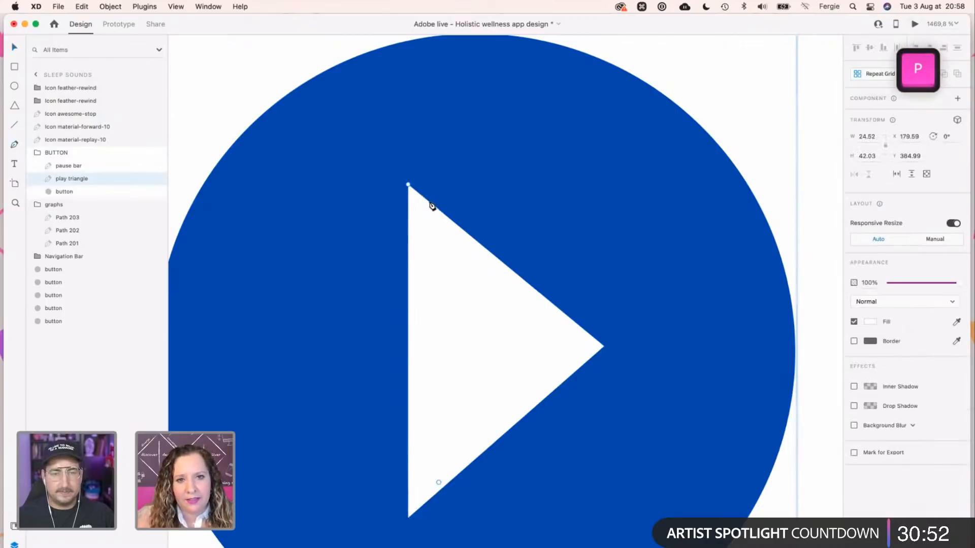
pyautogui.scroll(4, 431, 206)
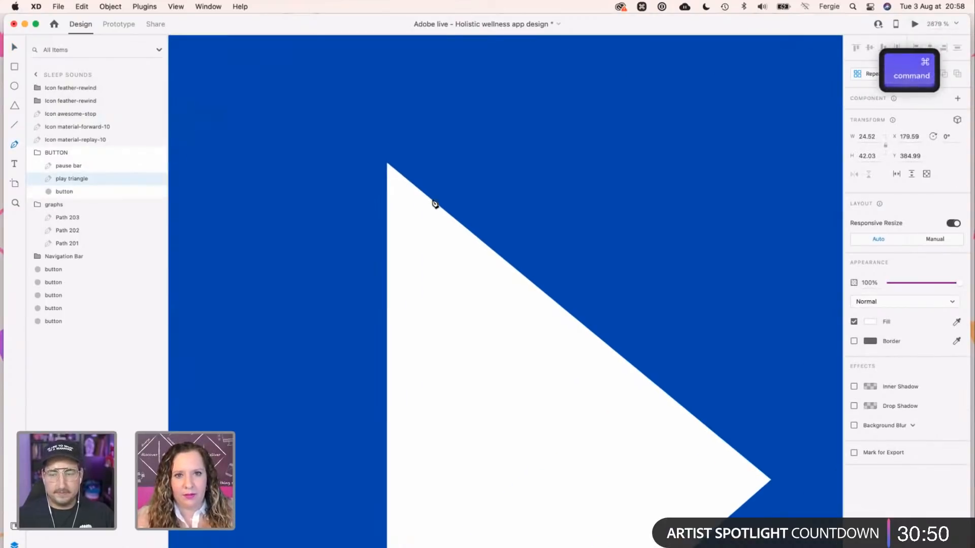
pyautogui.press('Escape')
pyautogui.press('Escape')
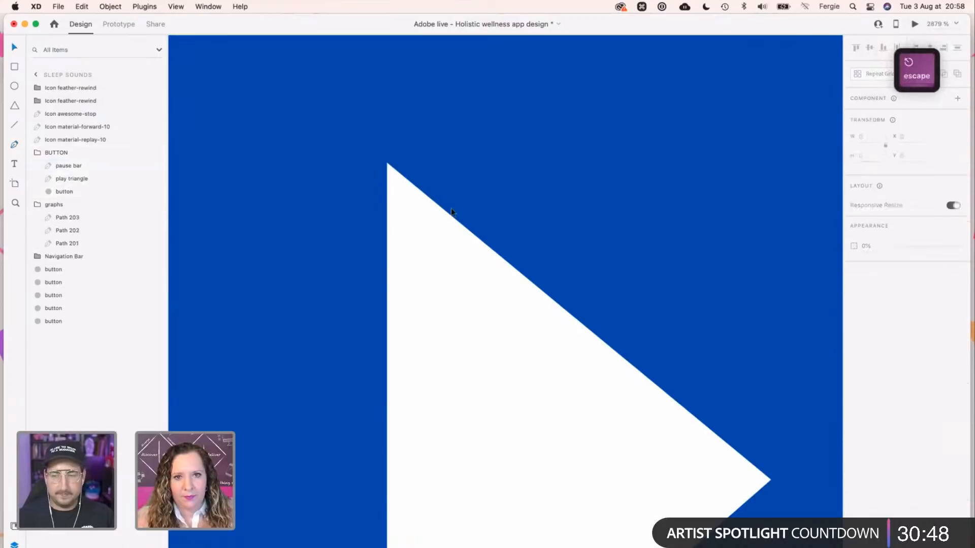
# Try shifting the play triangle's top corner point slightly inward, and undo the move.
pyautogui.doubleClick(438, 220)
pyautogui.doubleClick(430, 222)
pyautogui.click(388, 164)
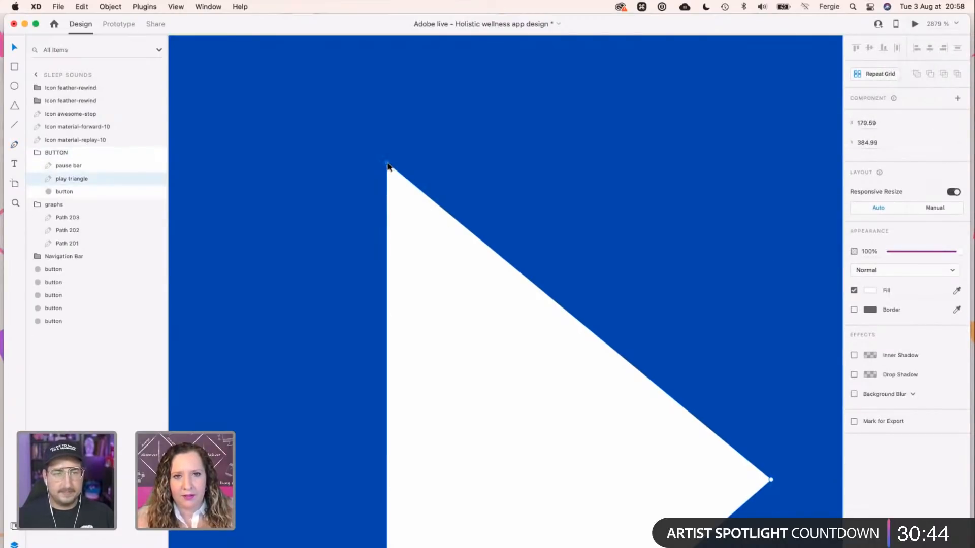
pyautogui.moveTo(388, 166); pyautogui.dragTo(399, 168)
pyautogui.press('super+z')
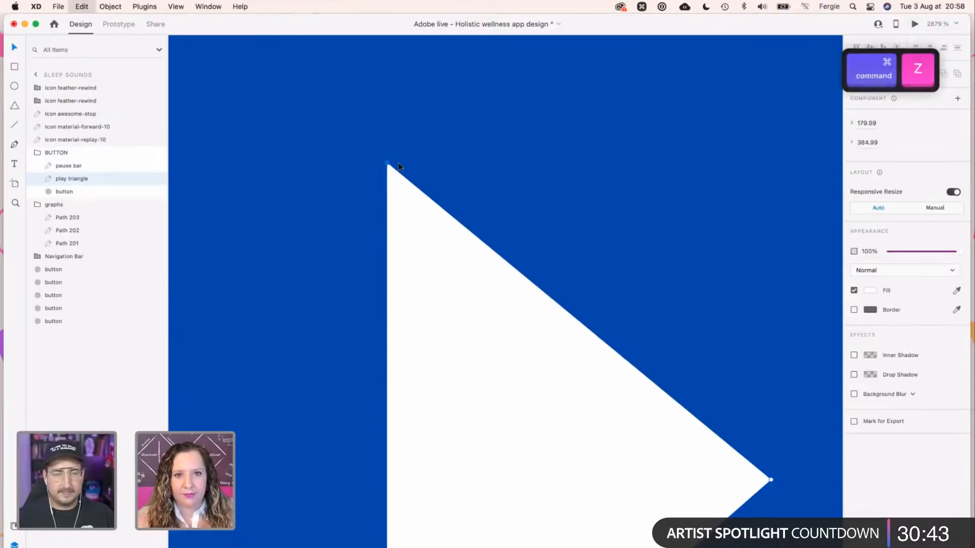
# Try to insert a point directly on the triangle's upper slanted edge in path editing.
pyautogui.scroll(2, 443, 213)
pyautogui.click(447, 210)
pyautogui.doubleClick(447, 211)
pyautogui.click(448, 213)
pyautogui.doubleClick(449, 213)
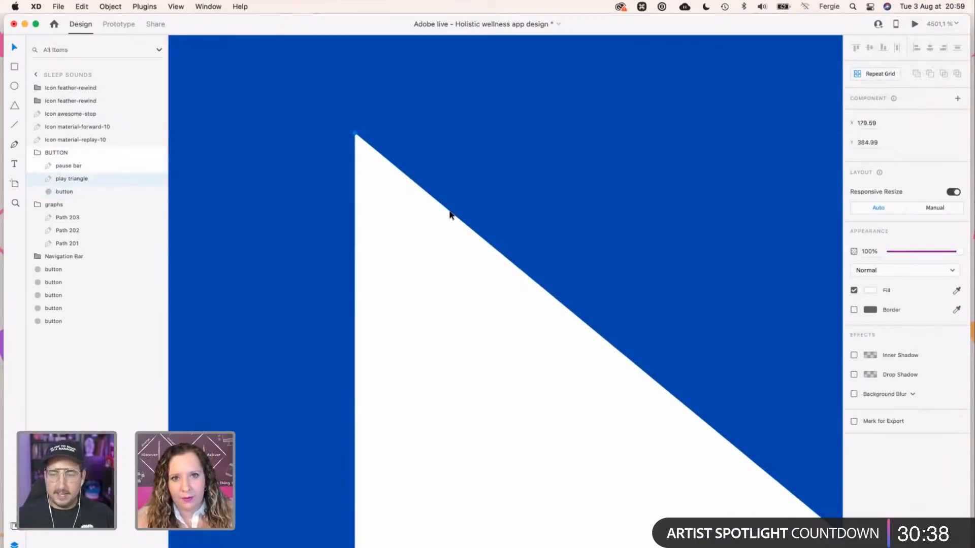
# Leave path editing and select the play triangle inside the BUTTON group with the whole round button in view.
pyautogui.press('super+3')
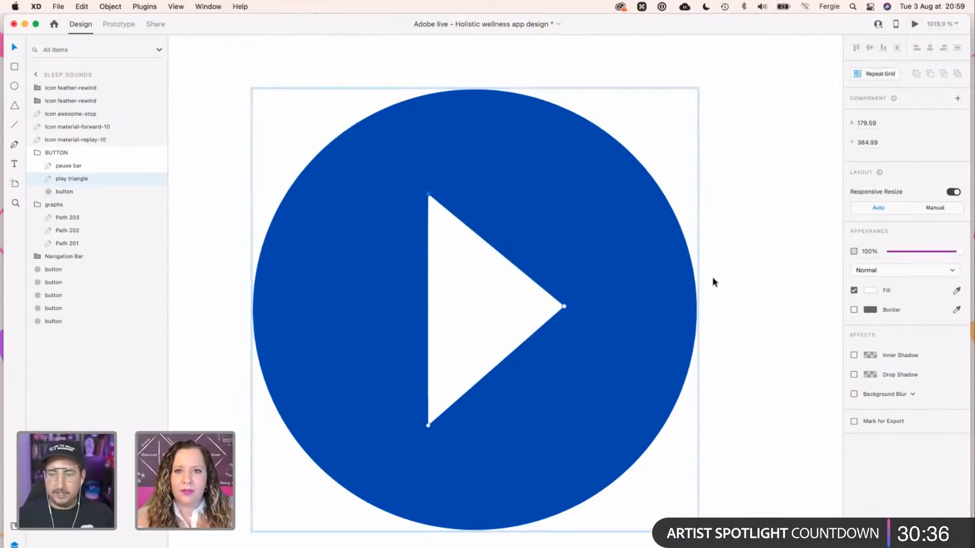
pyautogui.press('space')
pyautogui.moveTo(742, 326); pyautogui.dragTo(708, 313)
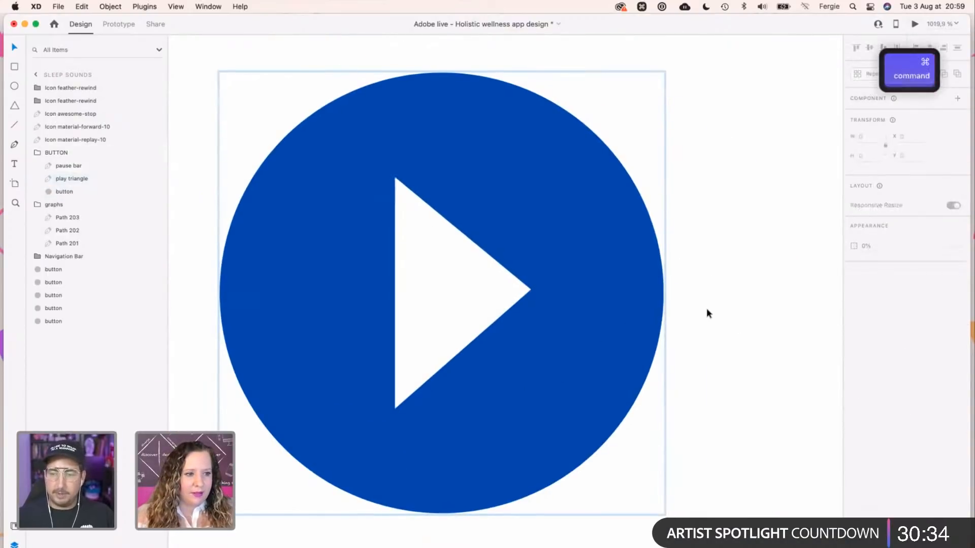
pyautogui.scroll(-1, 706, 308)
pyautogui.scroll(1, 711, 319)
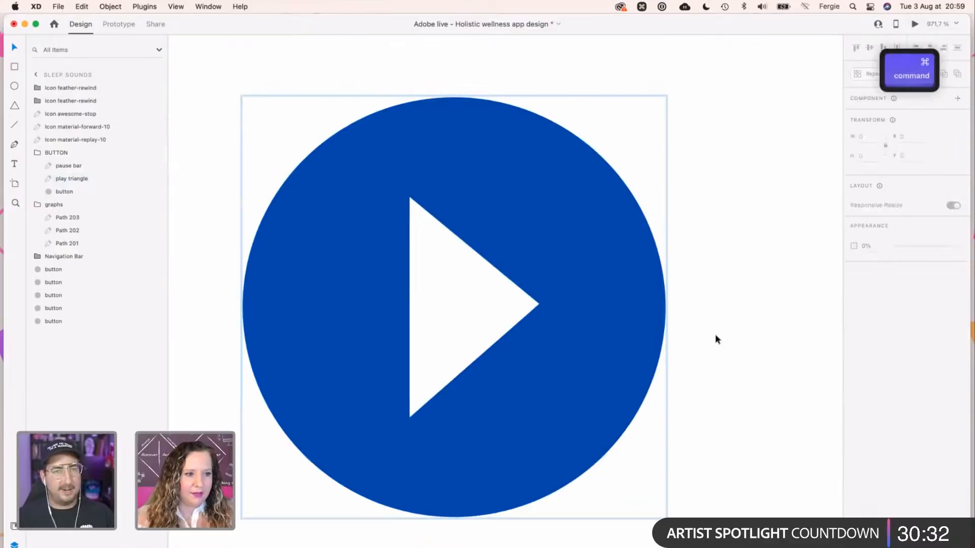
pyautogui.scroll(-1, 715, 339)
pyautogui.press('space')
pyautogui.moveTo(696, 348); pyautogui.dragTo(425, 321)
pyautogui.click(426, 319)
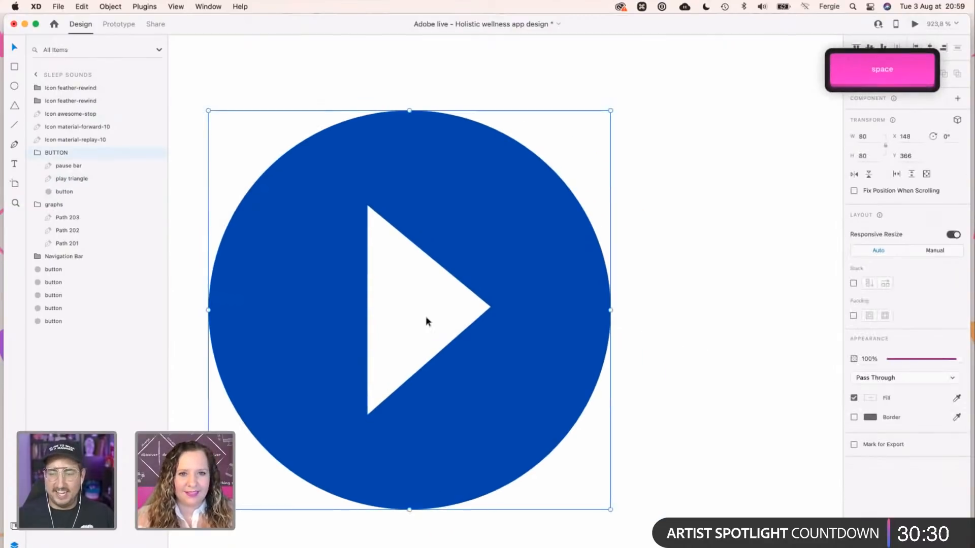
pyautogui.doubleClick(425, 314)
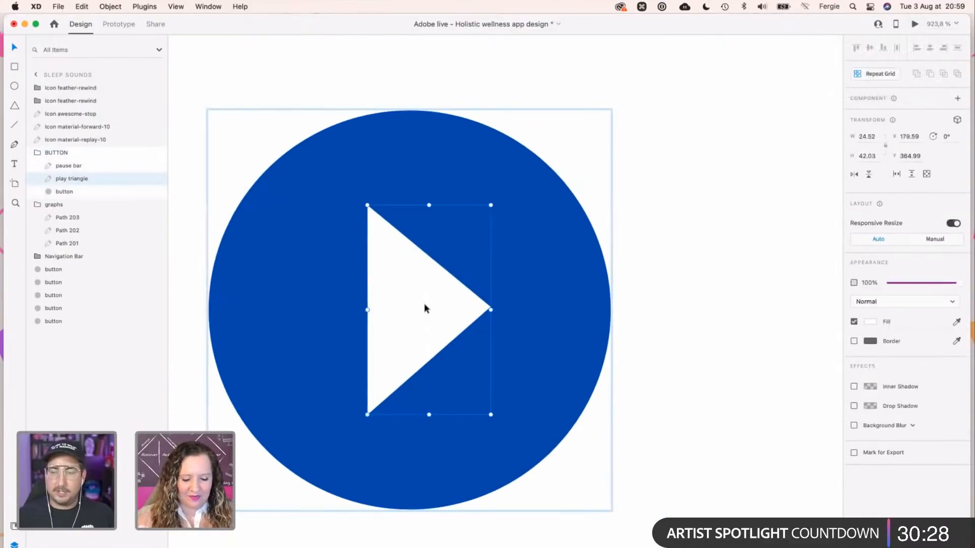
# Draw a Pen tool path beside the play triangle's tip: a vertical edge matching the triangle's height and a short 45° segment from its lower end.
pyautogui.press('p')
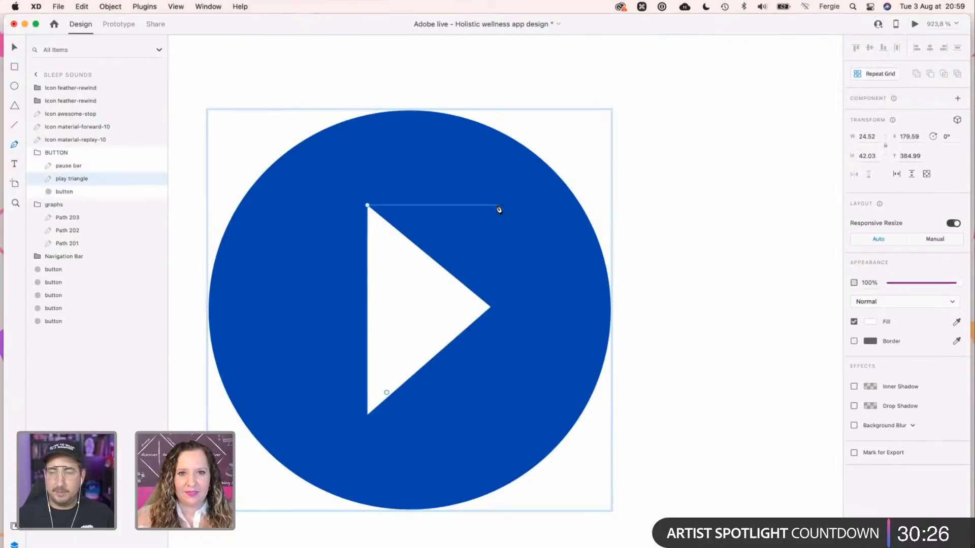
pyautogui.click(498, 206)
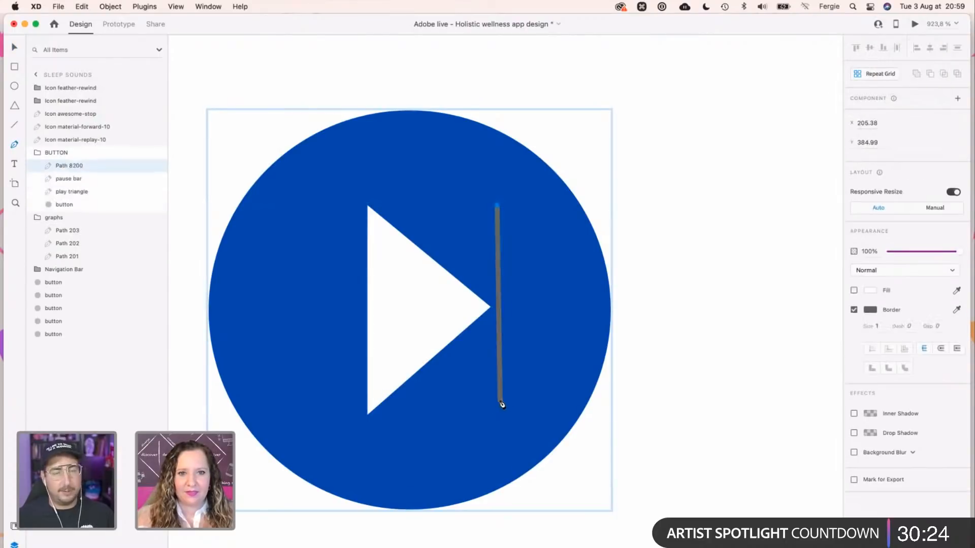
pyautogui.click(500, 420)
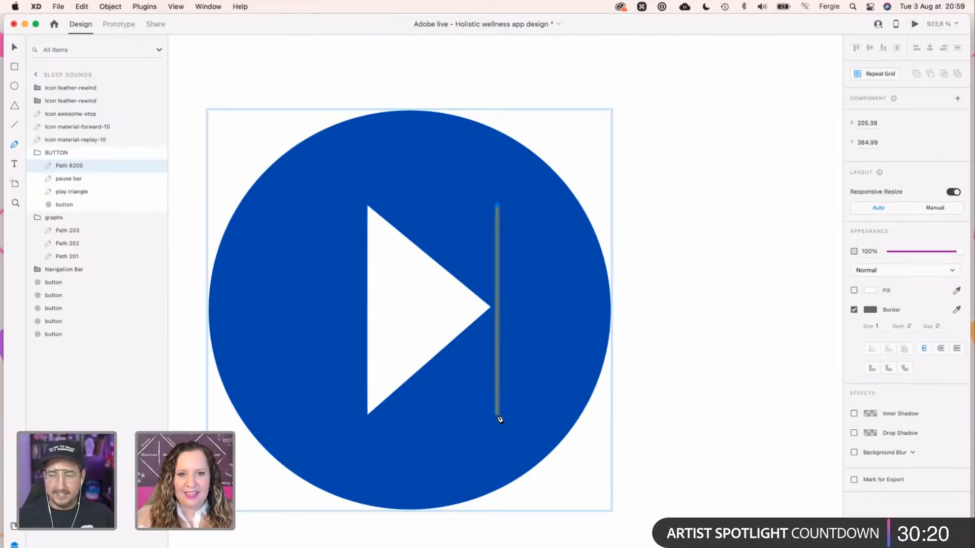
pyautogui.press('shift')
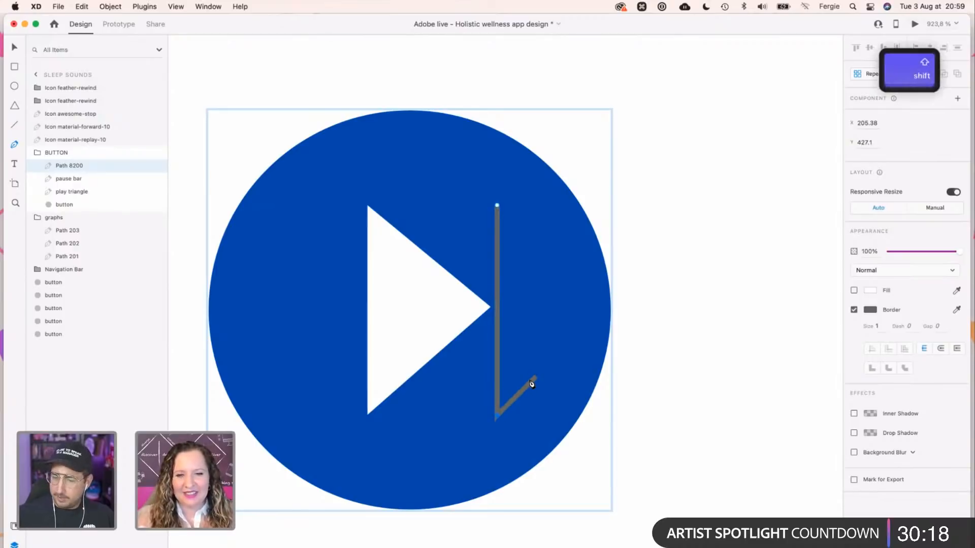
pyautogui.click(516, 400)
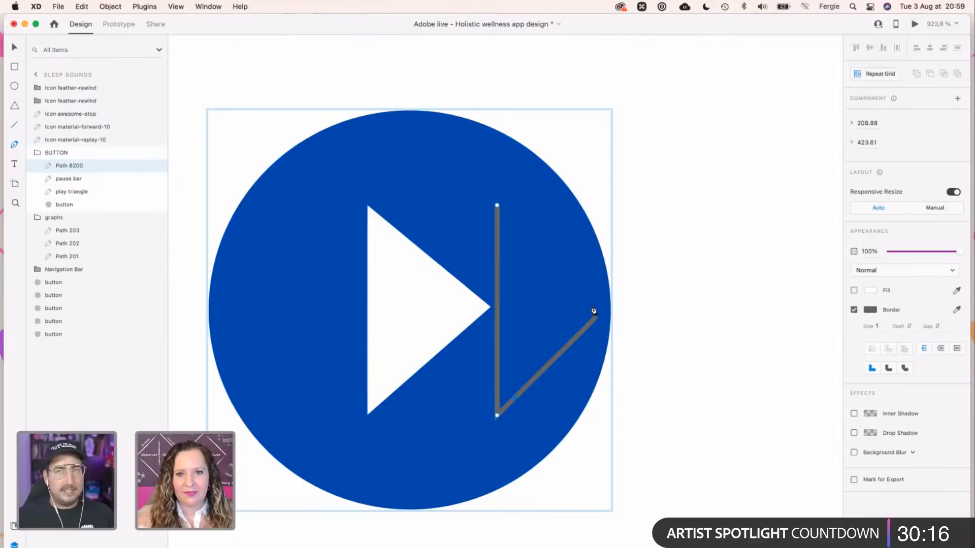
# Try placing the new outline's outer tip near the circle's edge and an upper slanted-edge point, and undo both points.
pyautogui.click(579, 274)
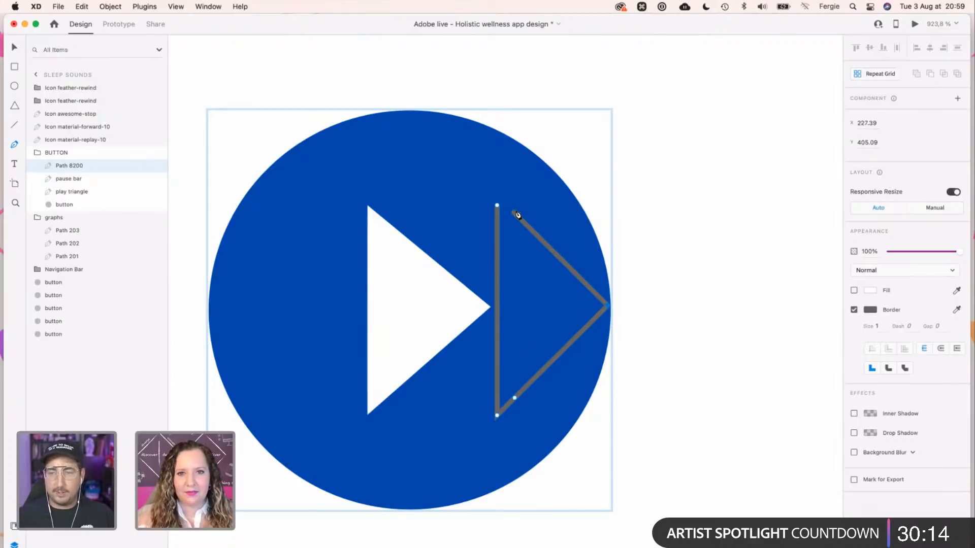
pyautogui.press('shift')
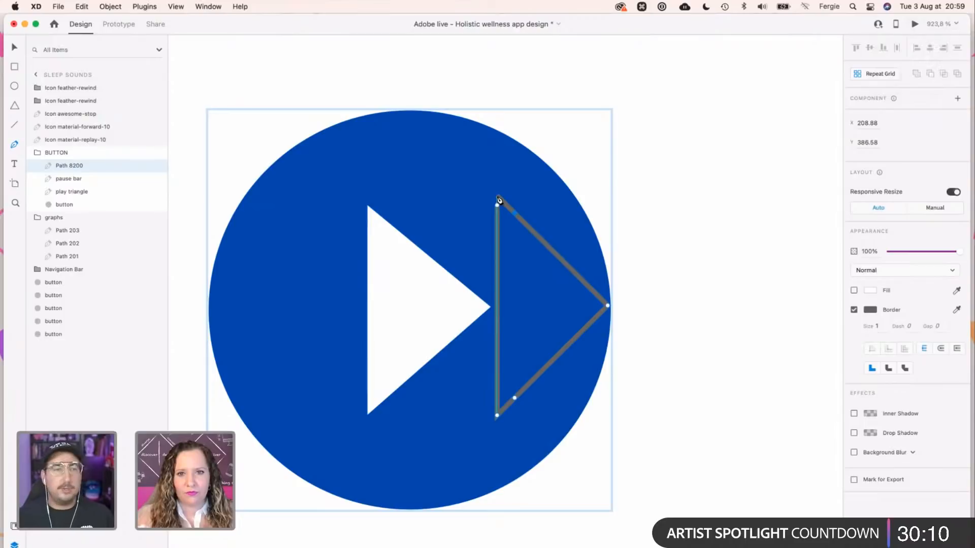
pyautogui.press('super+z')
pyautogui.press('super+z')
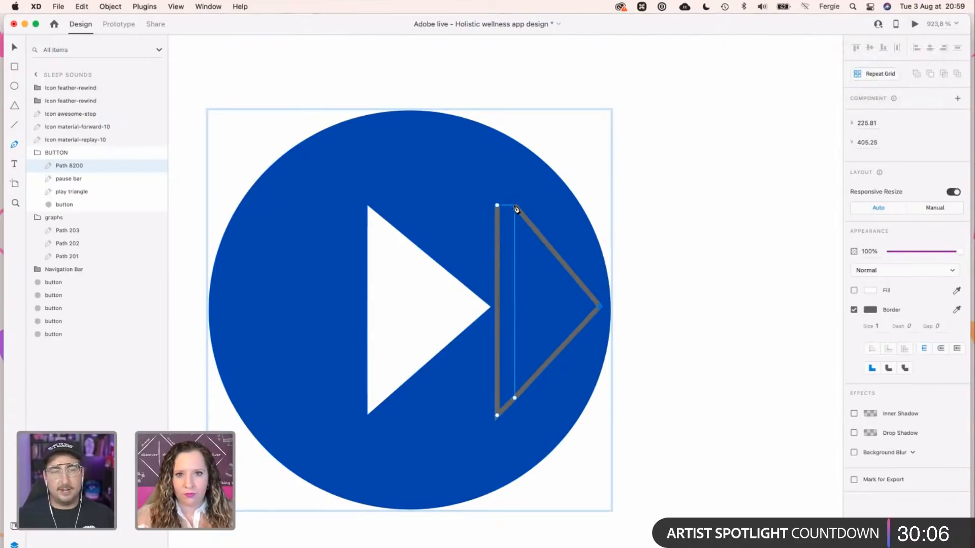
# Place the outline's tip at about X 226.81, Y 405.25, add a 45° point on its upper slanted edge, and close the path at its starting point.
pyautogui.press('shift')
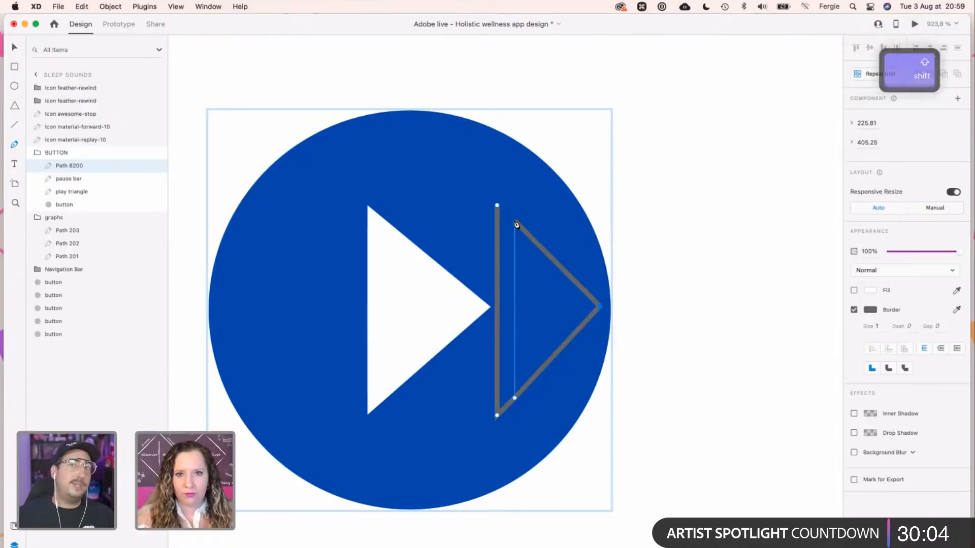
pyautogui.click(498, 205)
pyautogui.click(499, 206)
pyautogui.press('Escape')
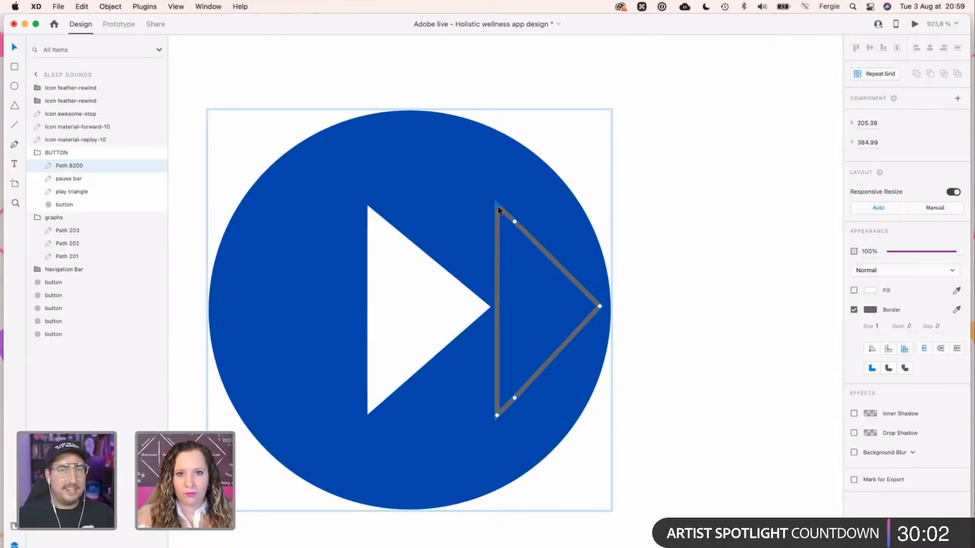
# Apply the play triangle's white fill and borderless appearance to the outlined triangle beside it.
pyautogui.keyDown('super'); pyautogui.click(471, 317); pyautogui.keyUp('super')
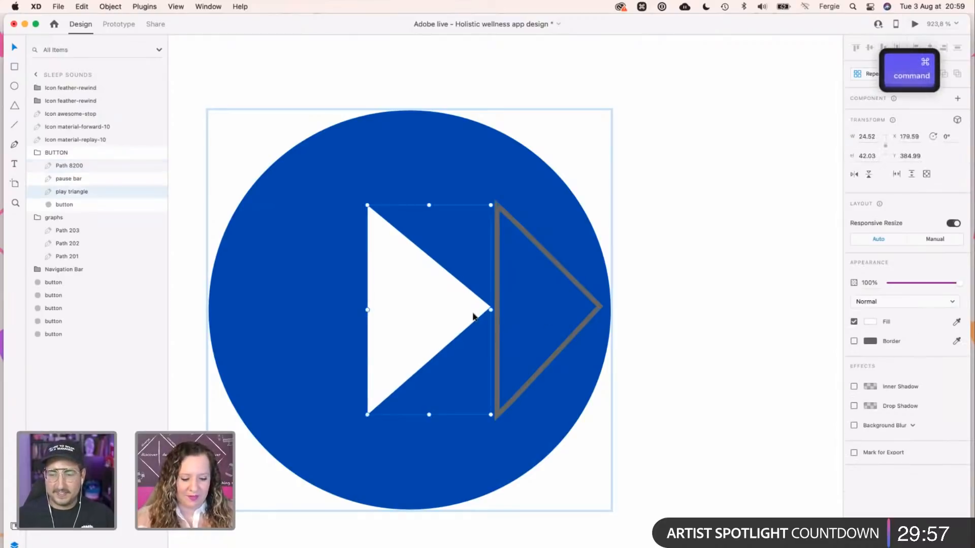
pyautogui.keyDown('super'); pyautogui.click(562, 349); pyautogui.keyUp('super')
pyautogui.press('super+shift+v')
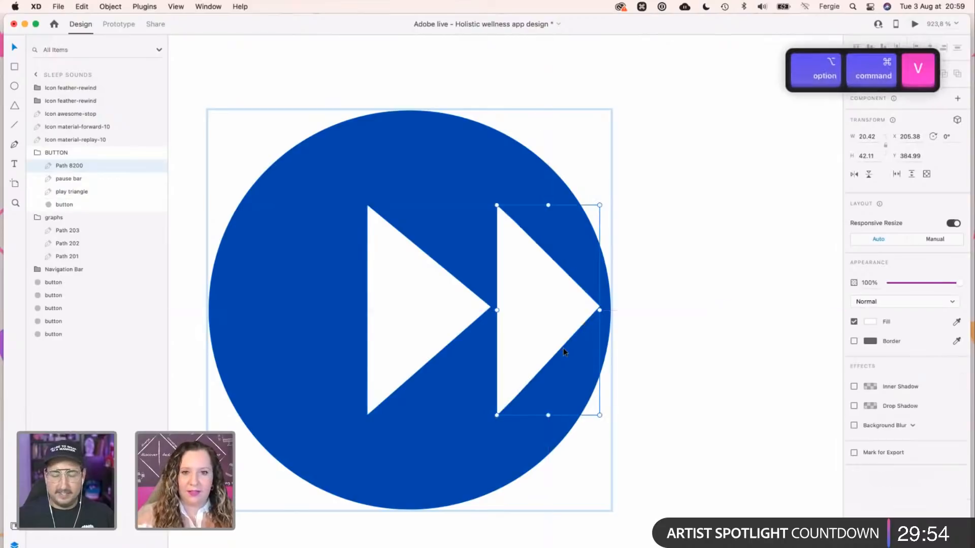
# Delete the original play triangle and move the new triangle into its place over the pause bar, at X 179.59.
pyautogui.keyDown('super'); pyautogui.click(447, 303); pyautogui.keyUp('super')
pyautogui.press('Delete')
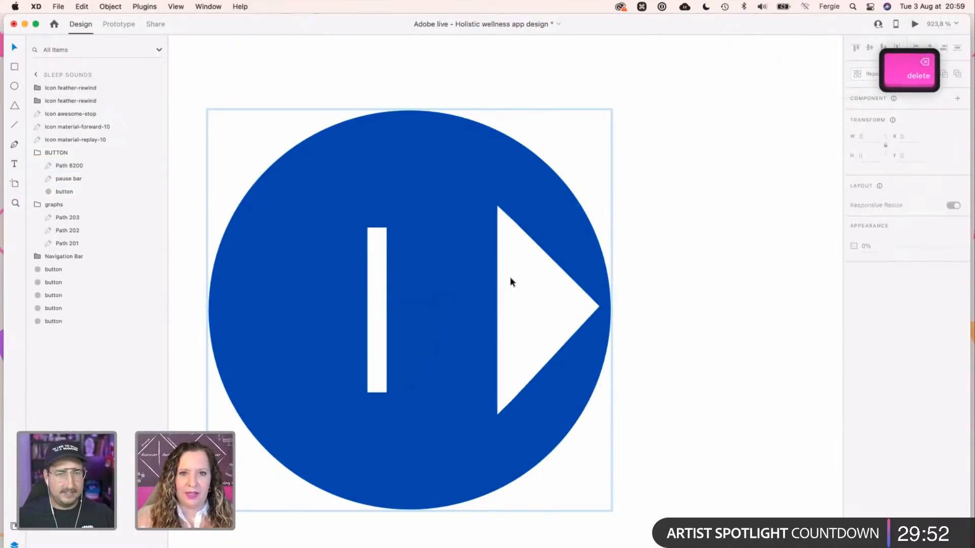
pyautogui.click(526, 289)
pyautogui.moveTo(526, 288); pyautogui.dragTo(397, 286)
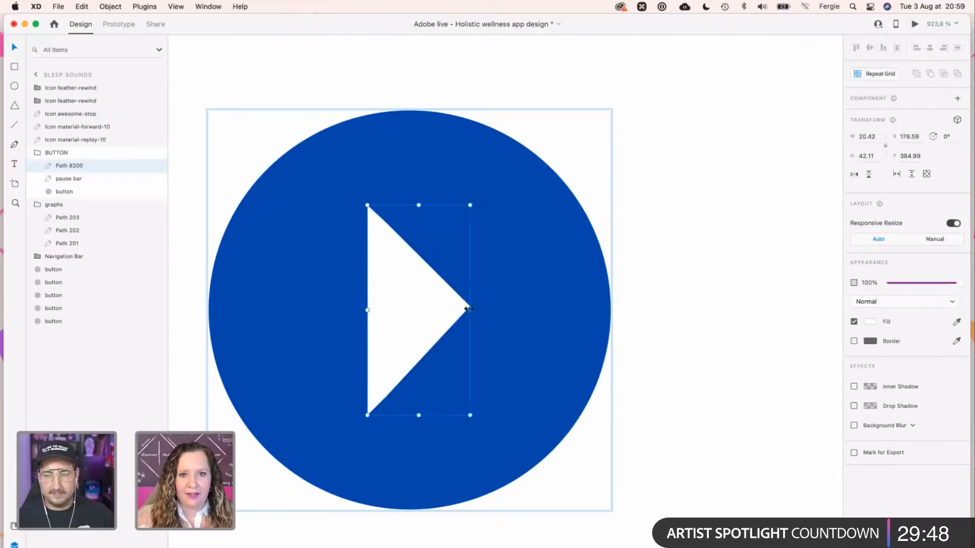
# Shift the new triangle's tip anchor point slightly outward and down, to about X 200.8, Y 406.8.
pyautogui.doubleClick(424, 307)
pyautogui.click(469, 307)
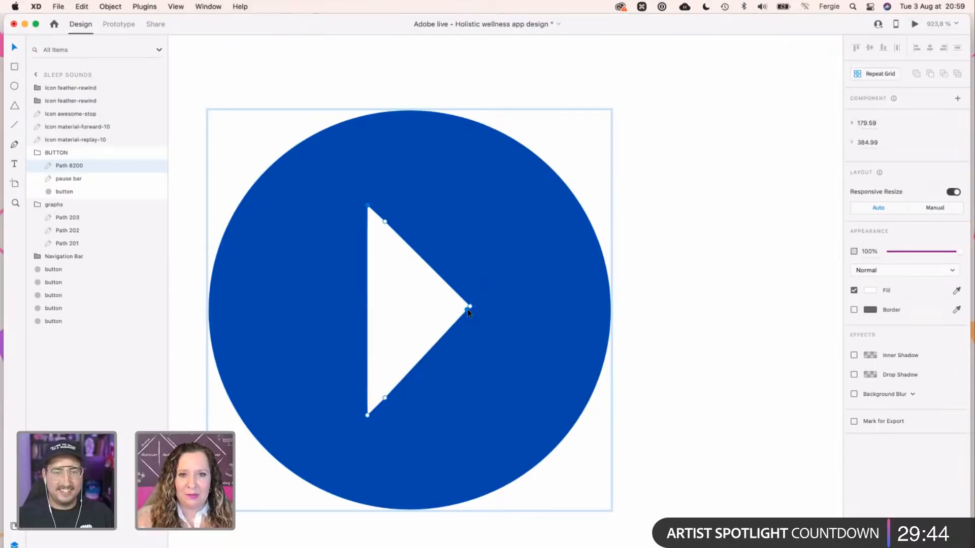
pyautogui.moveTo(470, 307); pyautogui.dragTo(473, 312)
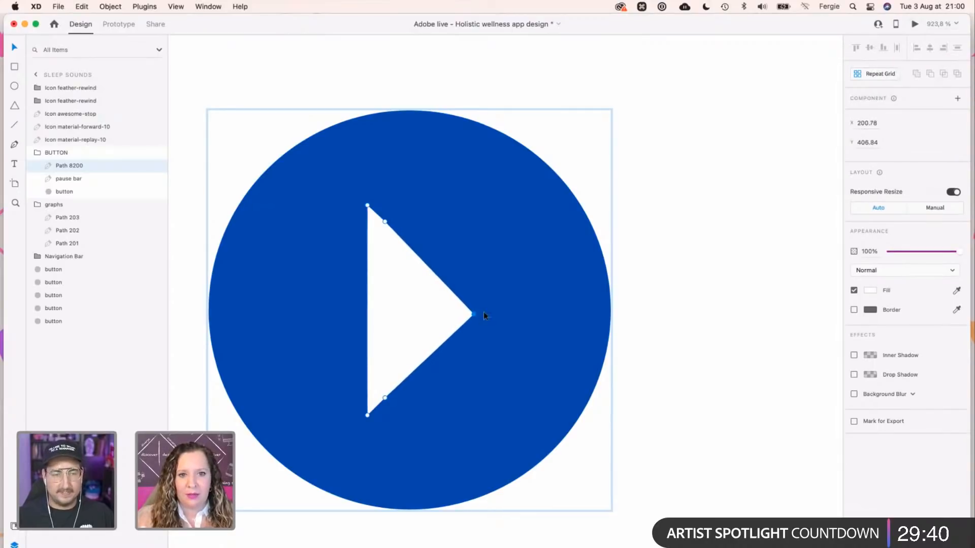
pyautogui.click(645, 270)
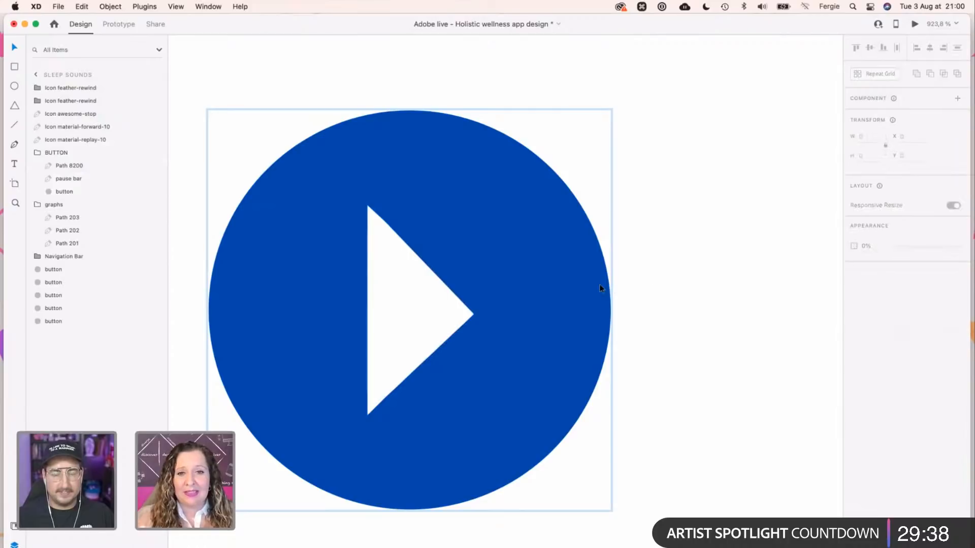
# Nudge the extra anchor point on the triangle's upper edge to straighten that edge.
pyautogui.scroll(5, 411, 317)
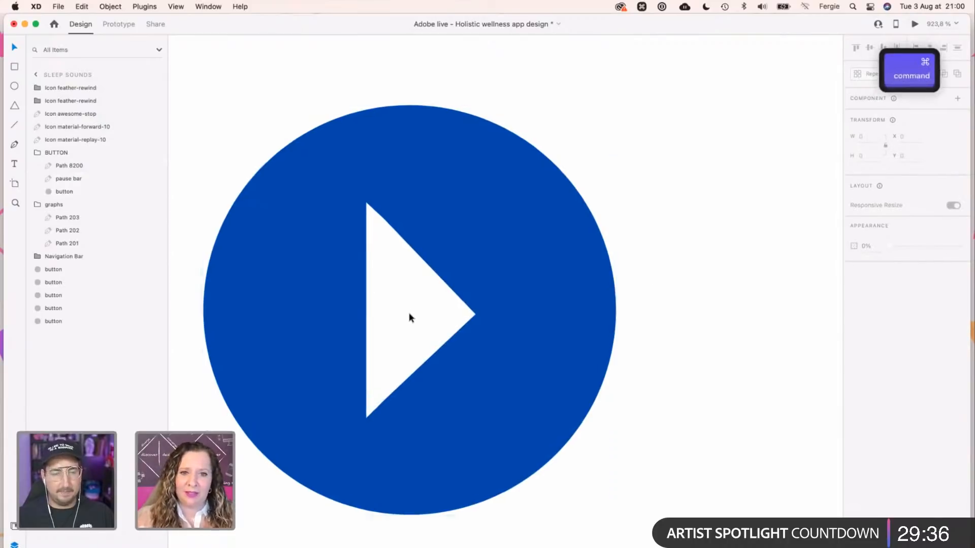
pyautogui.doubleClick(388, 223)
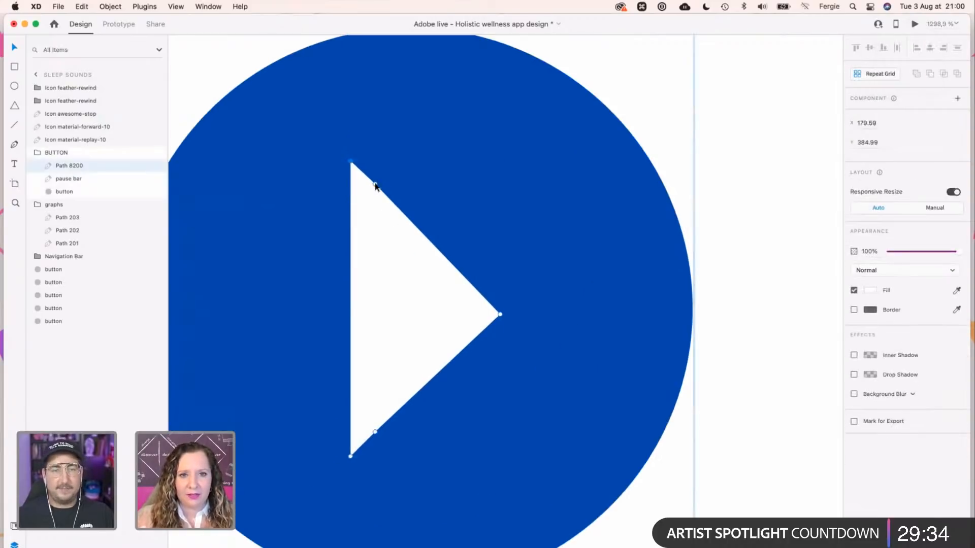
pyautogui.moveTo(375, 185); pyautogui.dragTo(377, 192)
pyautogui.click(504, 235)
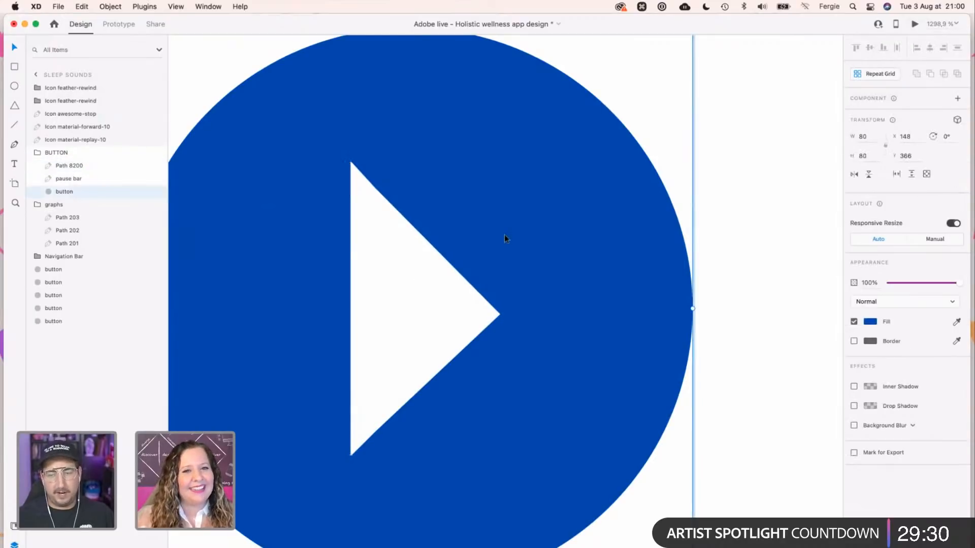
# Rename the new triangle's layer in the BUTTON group as "play triangle".
pyautogui.press('super+3')
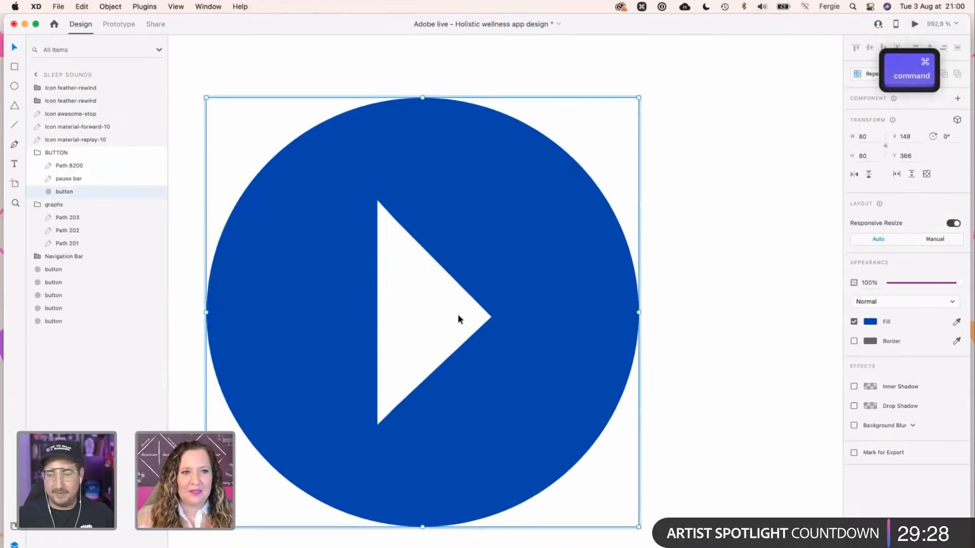
pyautogui.click(458, 315)
pyautogui.doubleClick(70, 166)
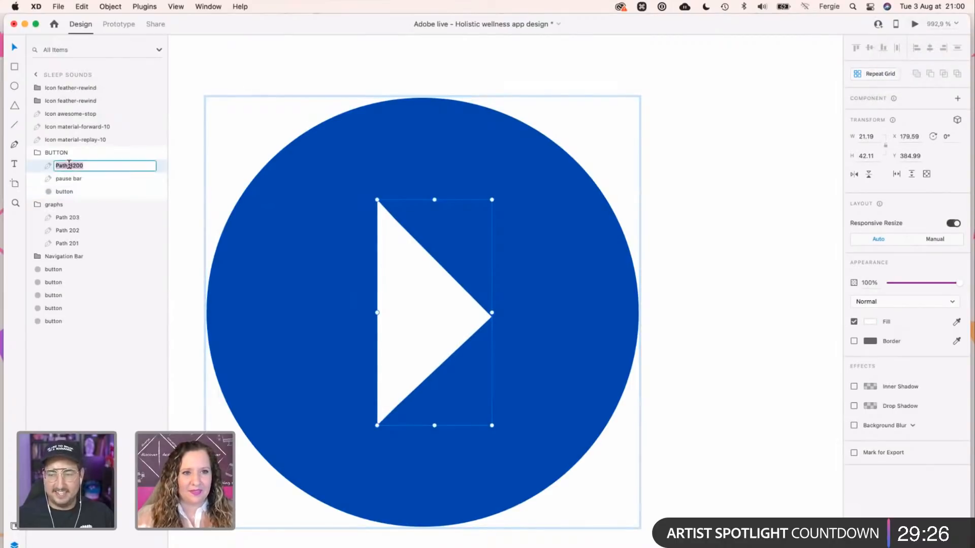
pyautogui.write('play triangle')
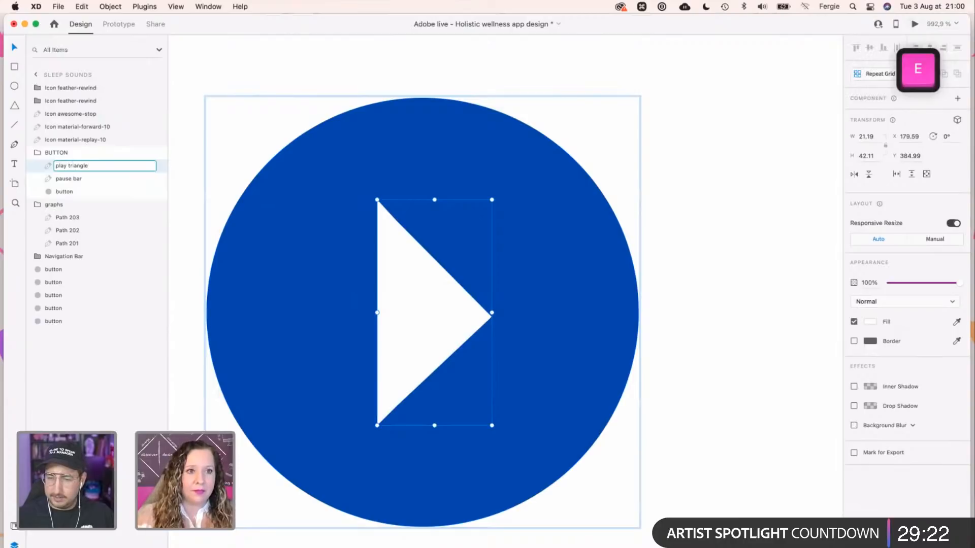
pyautogui.press('Return')
# Delete the Sleep Sounds – 1 artboard and replace it with a fresh duplicate of the Sleep Sounds artboard.
pyautogui.click(65, 192)
pyautogui.keyDown('super'); pyautogui.click(550, 332); pyautogui.keyUp('super')
pyautogui.scroll(-10, 644, 325)
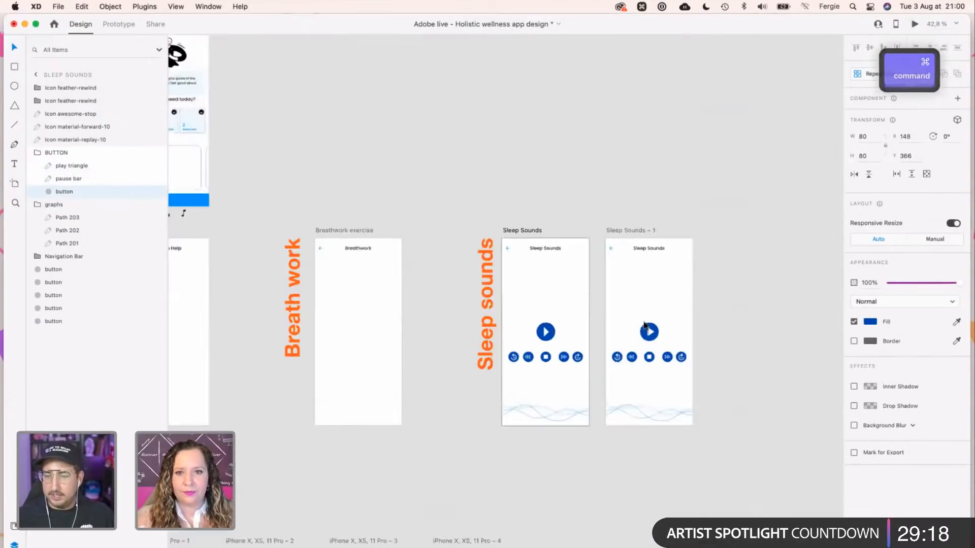
pyautogui.click(652, 231)
pyautogui.press('BackSpace')
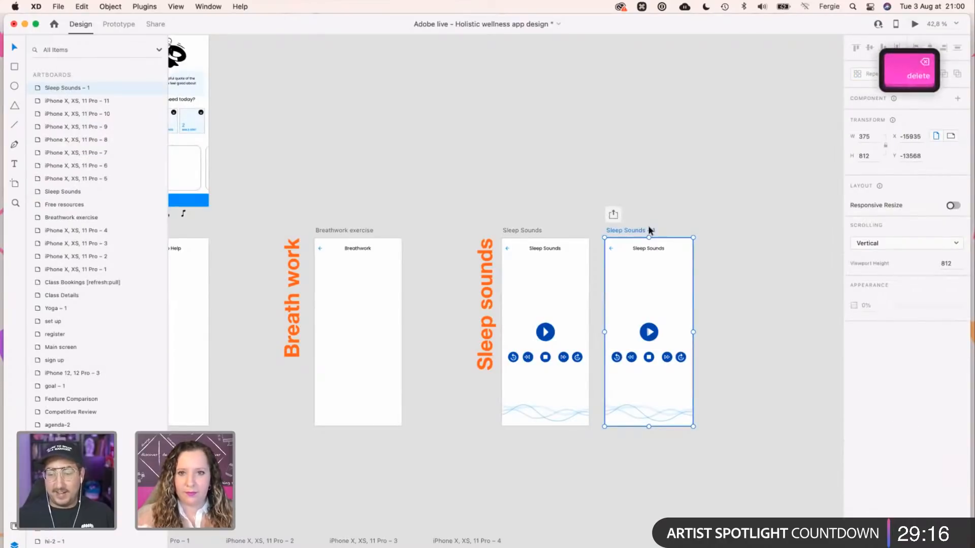
pyautogui.click(524, 231)
pyautogui.press('cmd+d')
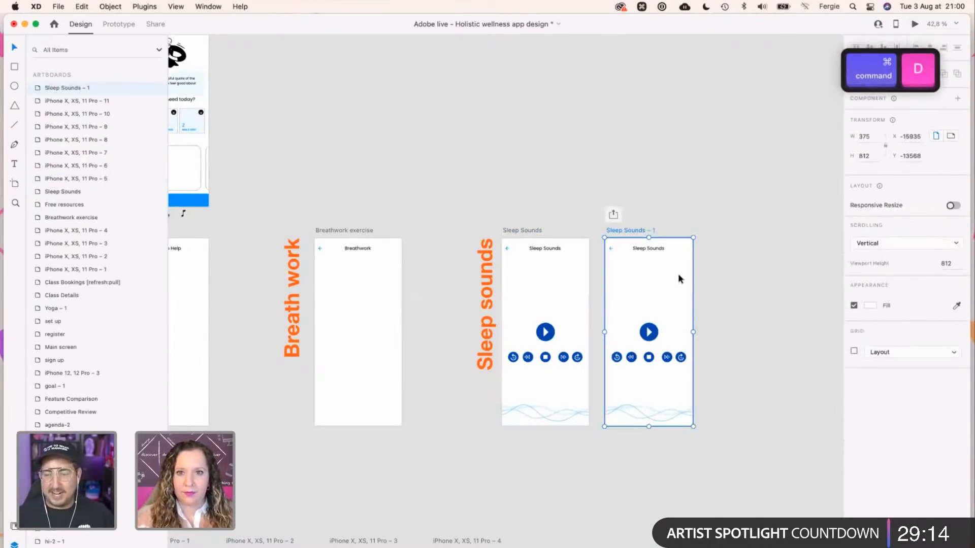
# In the duplicate's BUTTON group, move the play triangle clear of the pause bar to X 184.59 and stretch the bar symmetrically to about 42 high.
pyautogui.scroll(3, 631, 335)
pyautogui.scroll(10, 631, 335)
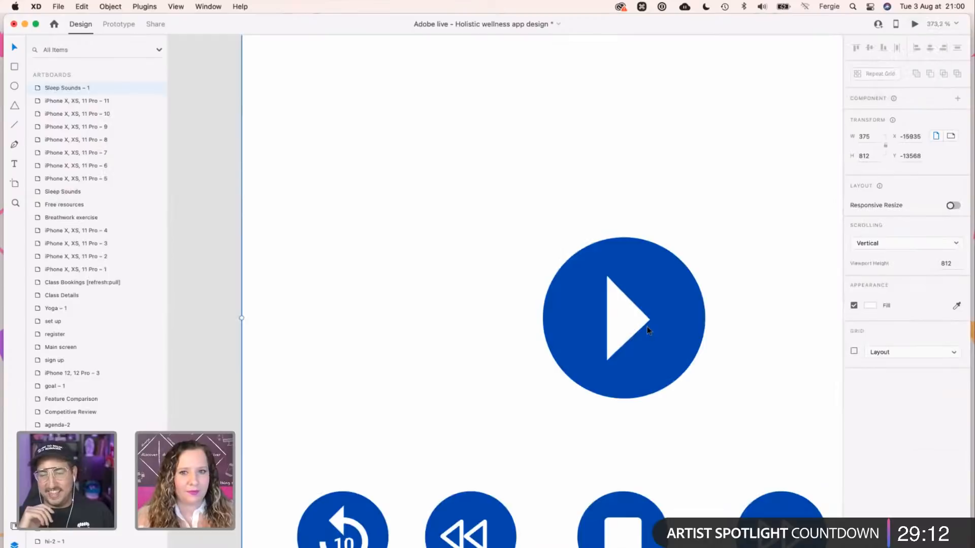
pyautogui.scroll(-2, 647, 330)
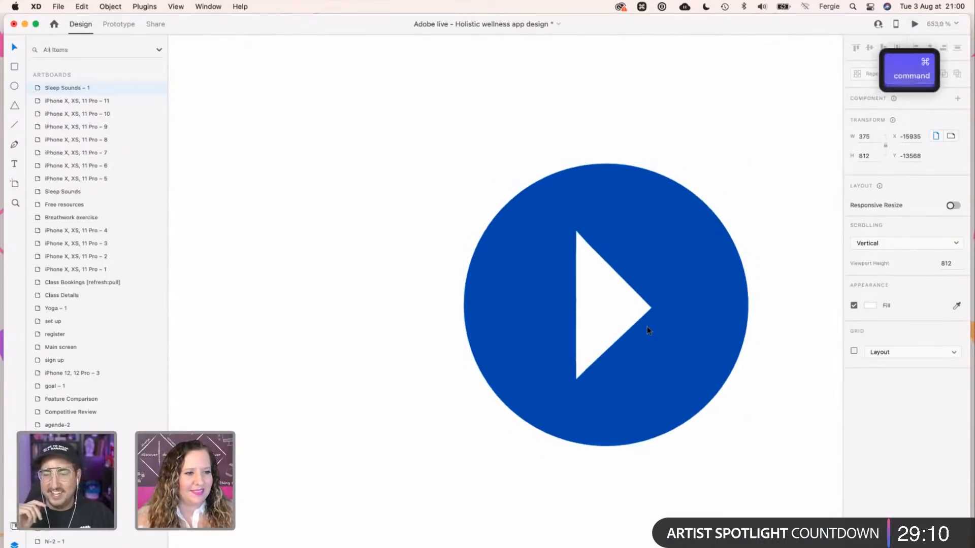
pyautogui.hscroll(3, 737, 391)
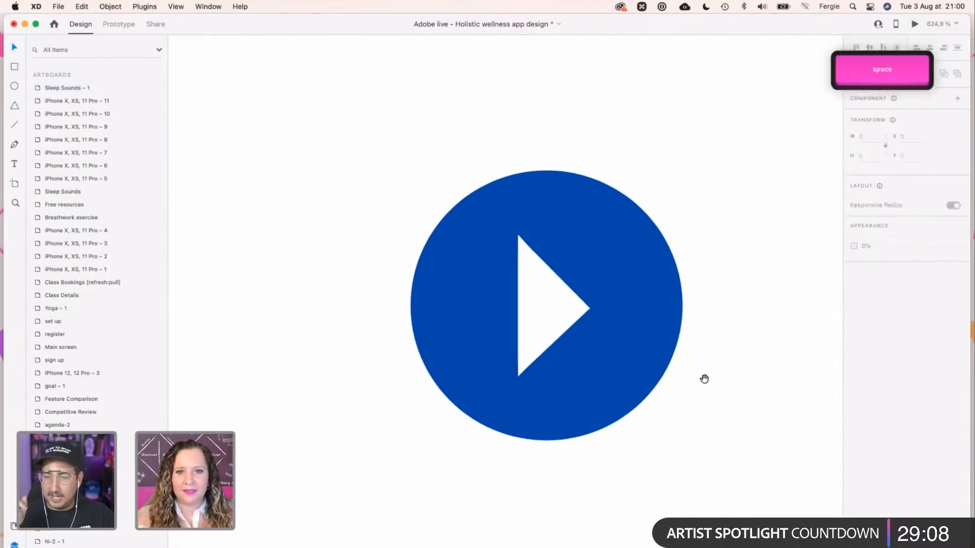
pyautogui.scroll(3, 558, 317)
pyautogui.click(523, 309)
pyautogui.scroll(5, 523, 305)
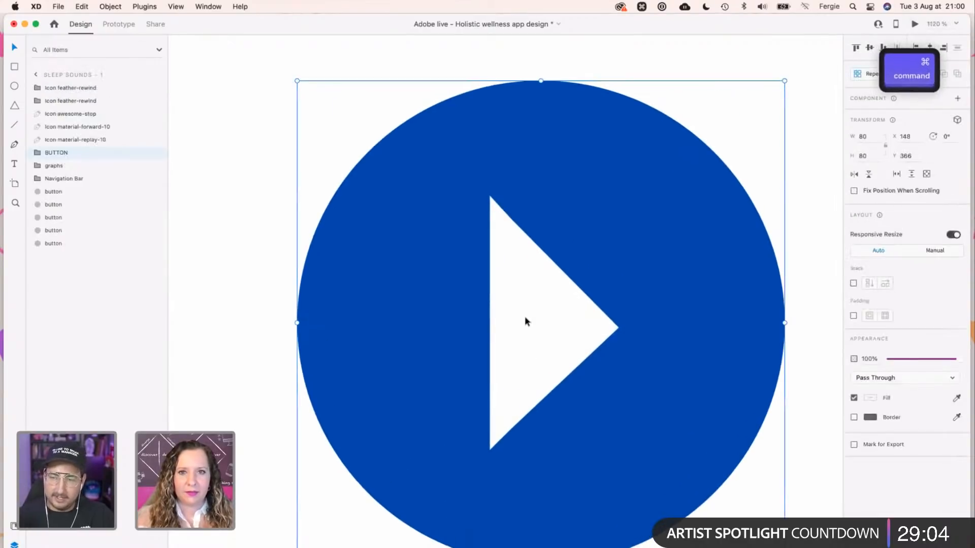
pyautogui.scroll(-1, 525, 318)
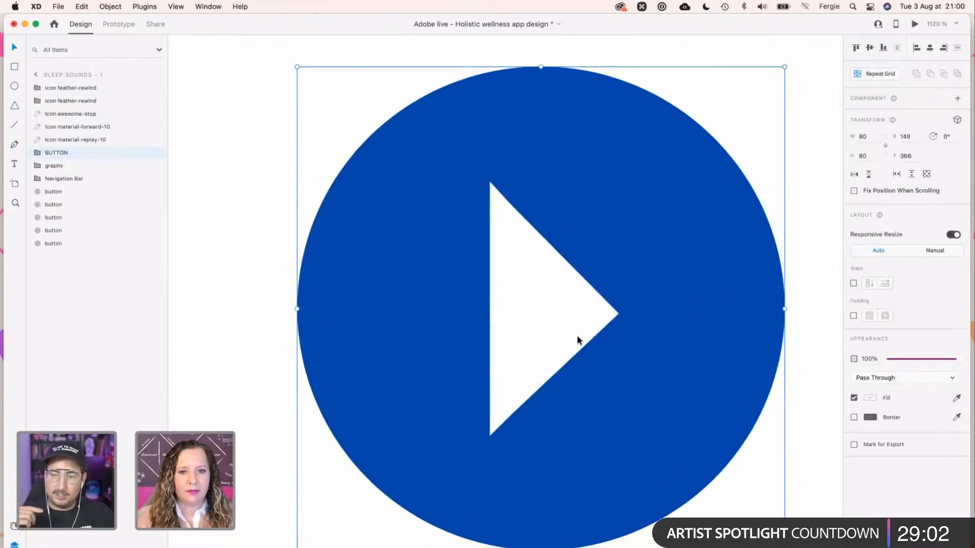
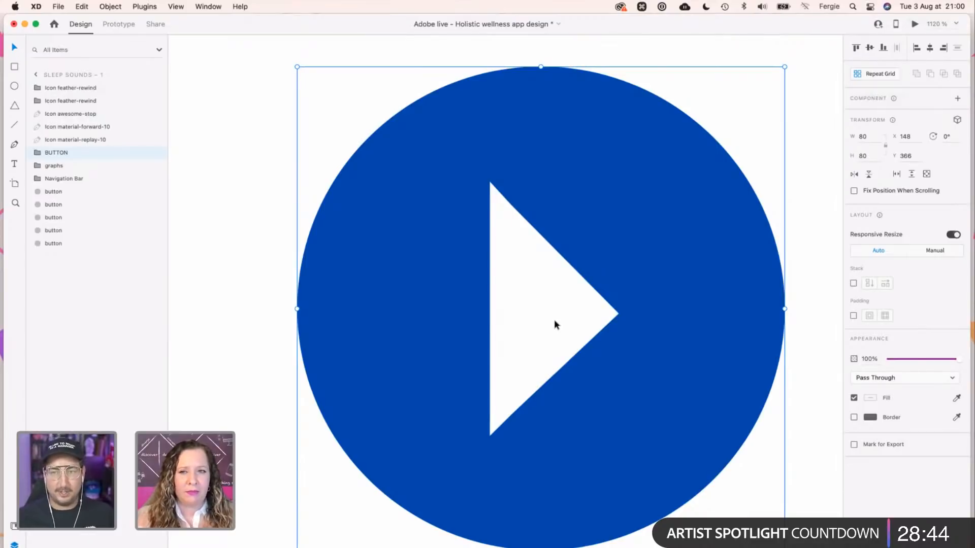
pyautogui.scroll(3, 554, 323)
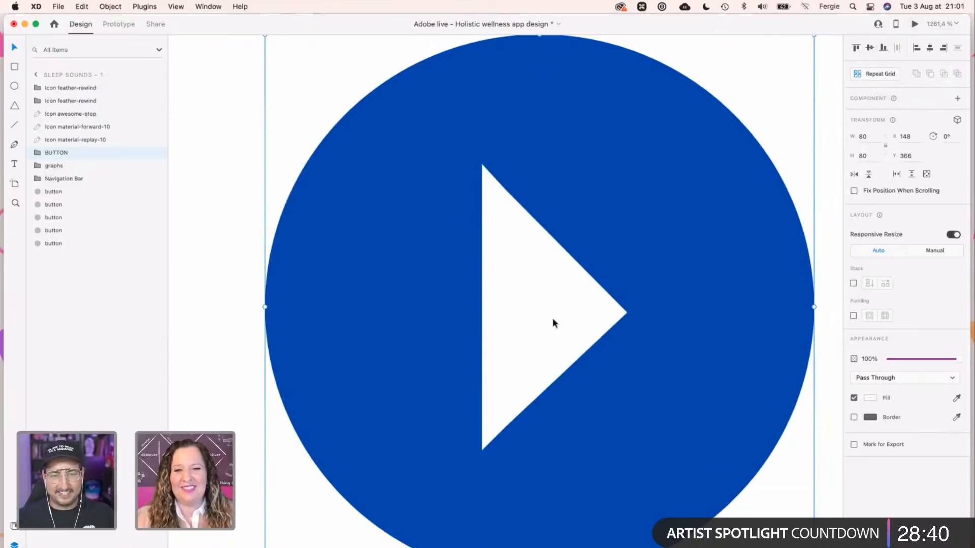
pyautogui.doubleClick(554, 323)
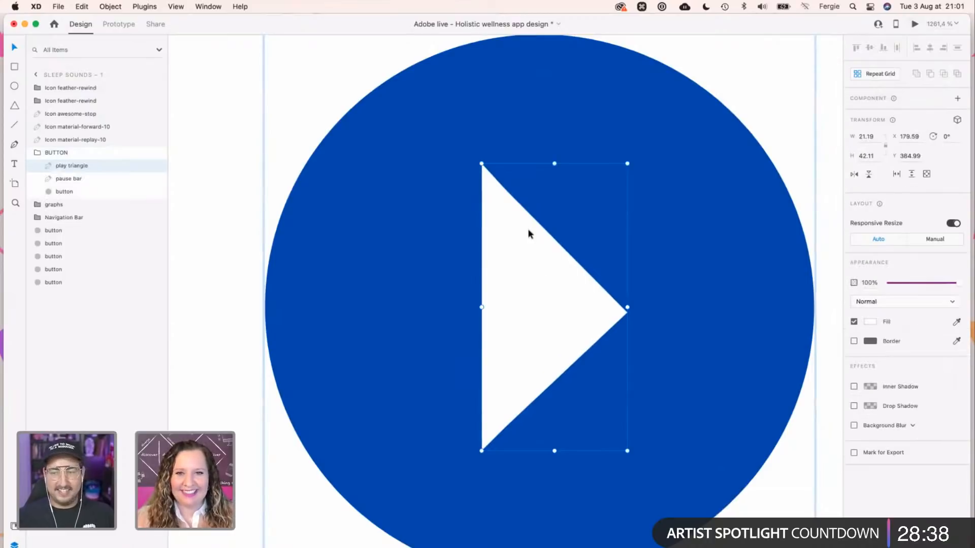
pyautogui.moveTo(541, 282); pyautogui.dragTo(576, 283)
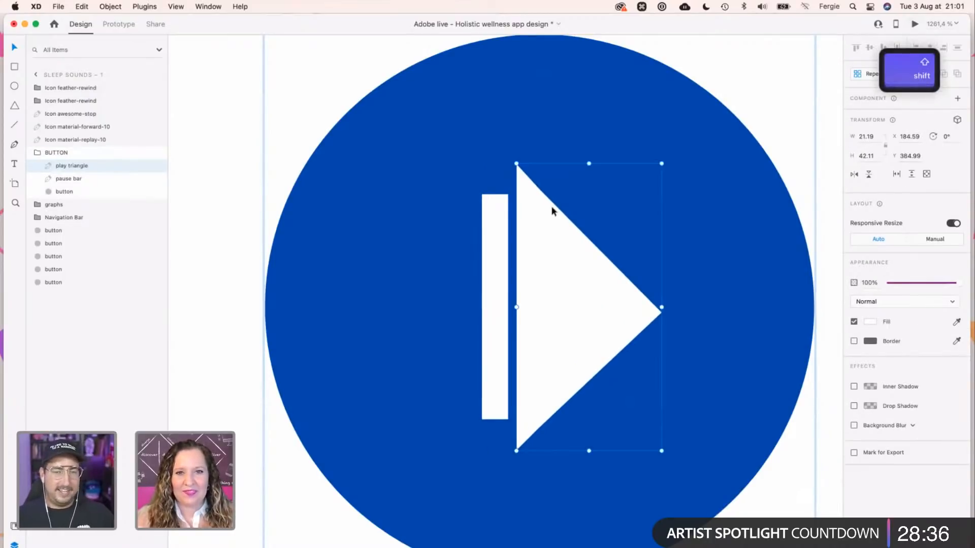
pyautogui.click(495, 203)
pyautogui.moveTo(495, 197); pyautogui.dragTo(494, 164)
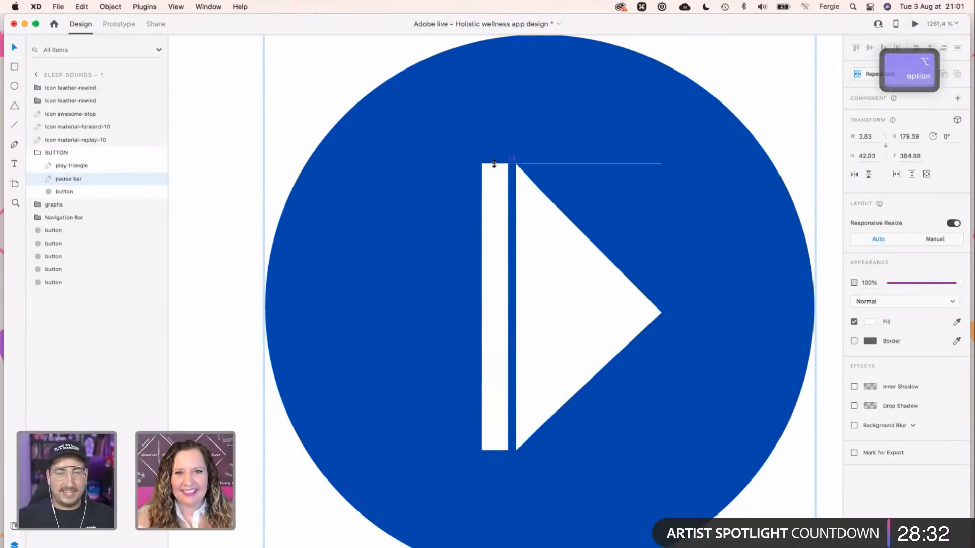
# Raise the anchor point on the play triangle's upper edge level with its top corner, at Y 384.99.
pyautogui.click(575, 290)
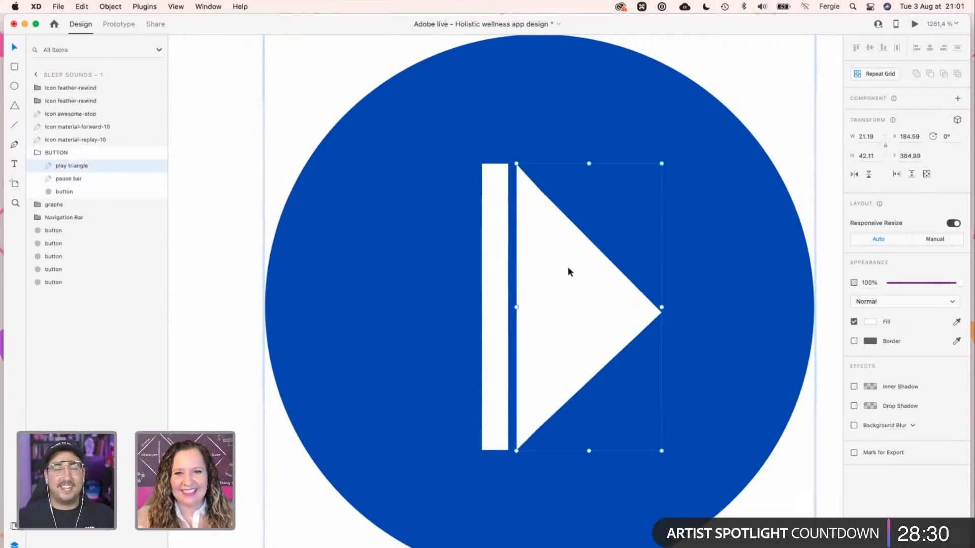
pyautogui.scroll(3, 563, 265)
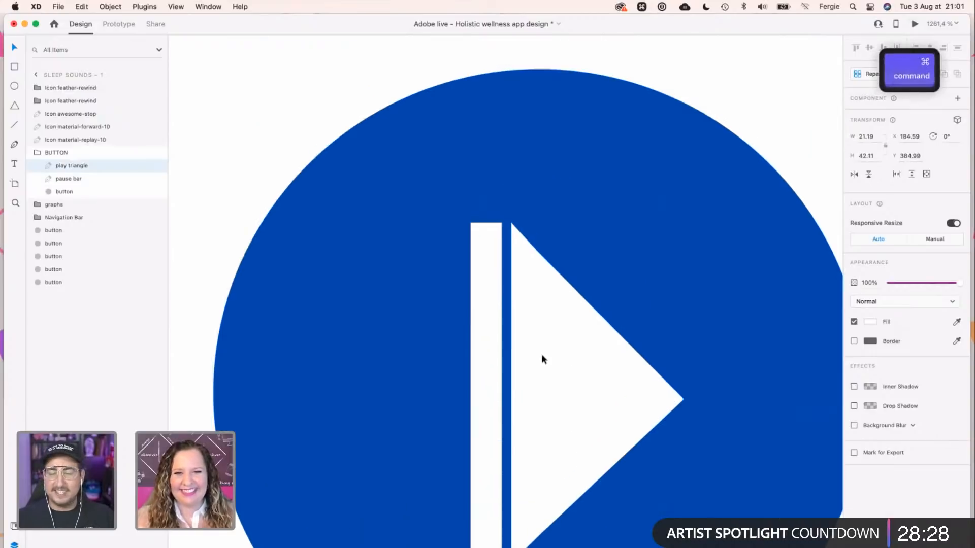
pyautogui.scroll(2, 542, 355)
pyautogui.doubleClick(542, 284)
pyautogui.press('Up')
pyautogui.press('Up')
pyautogui.press('Up')
pyautogui.press('Up')
# Lower the anchor point on the triangle's lower edge to Y 427.1, level with the bottom corner, and try nudging both bottom points.
pyautogui.scroll(-3, 546, 363)
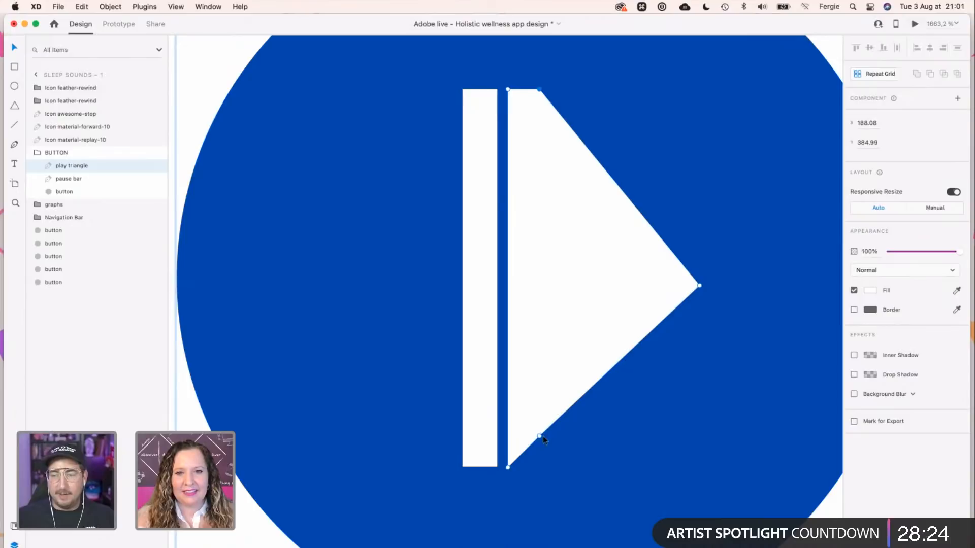
pyautogui.moveTo(541, 440); pyautogui.dragTo(540, 467)
pyautogui.scroll(5, 538, 464)
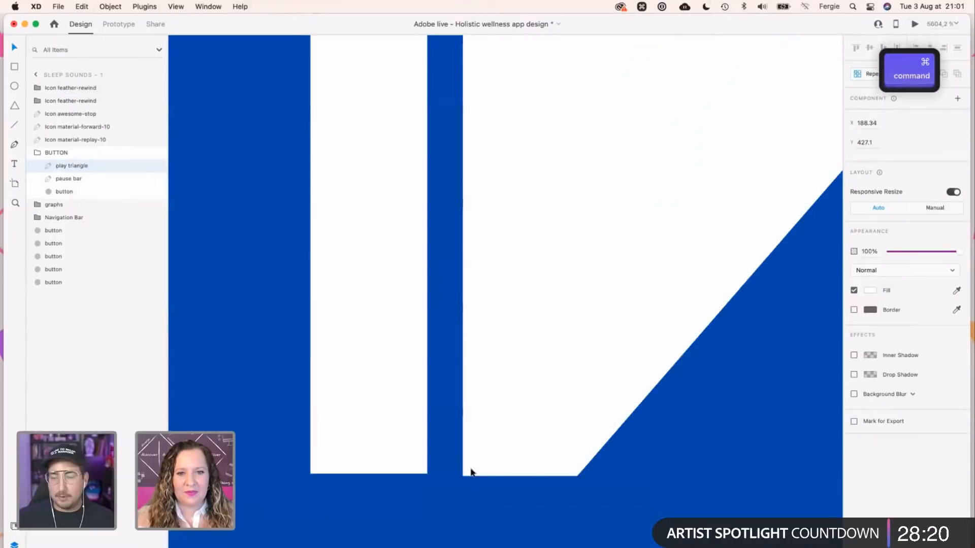
pyautogui.hscroll(-2, 466, 493)
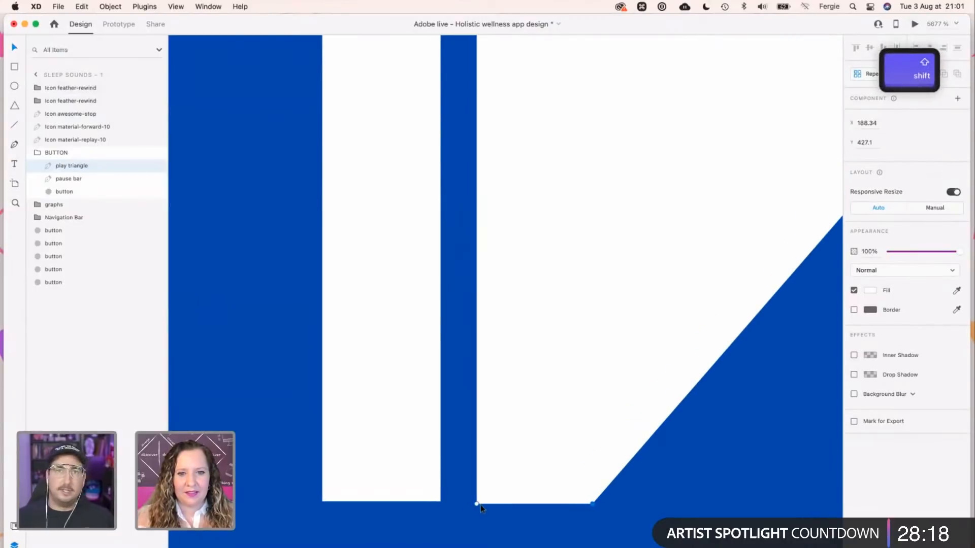
pyautogui.keyDown('shift'); pyautogui.click(477, 504); pyautogui.keyUp('shift')
pyautogui.press('Up')
pyautogui.press('Down')
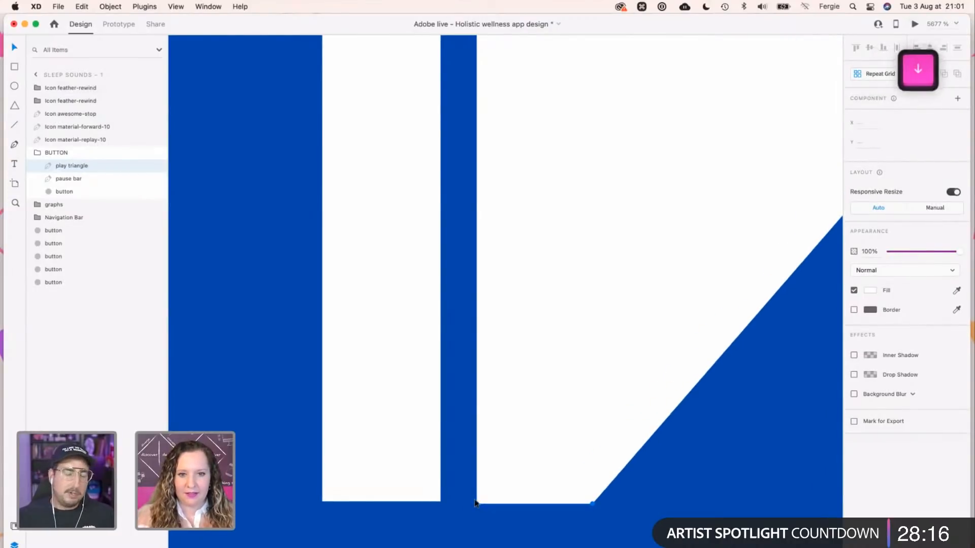
# Pull the triangle's tip anchor point inward to X 188.34, Y 407.21 so the shape forms a second pause bar.
pyautogui.scroll(-5, 488, 455)
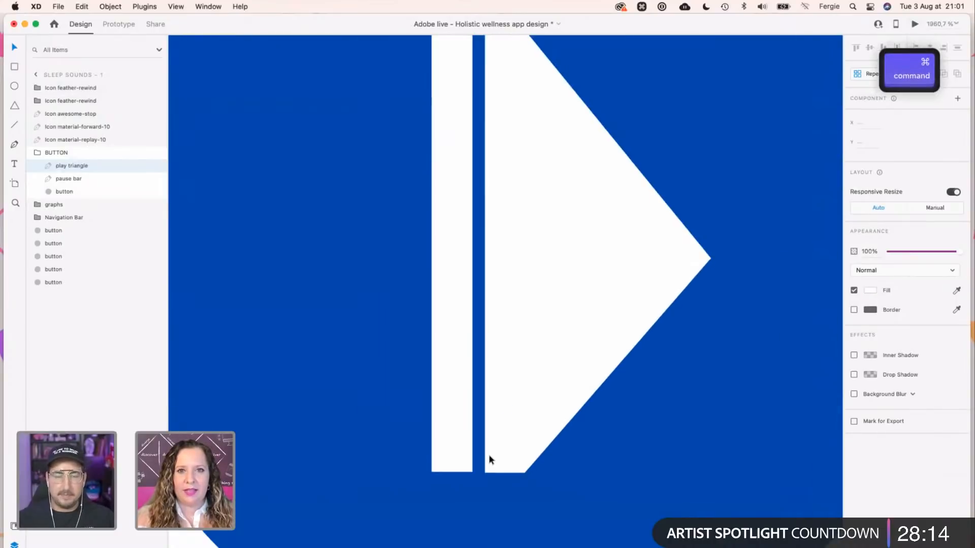
pyautogui.scroll(-2, 489, 455)
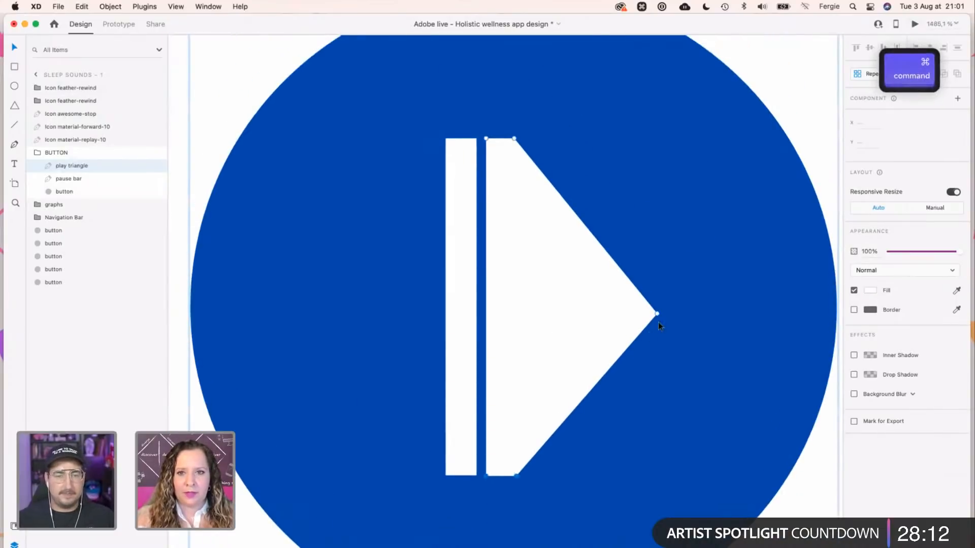
pyautogui.moveTo(657, 314); pyautogui.dragTo(514, 319)
pyautogui.scroll(-1, 514, 396)
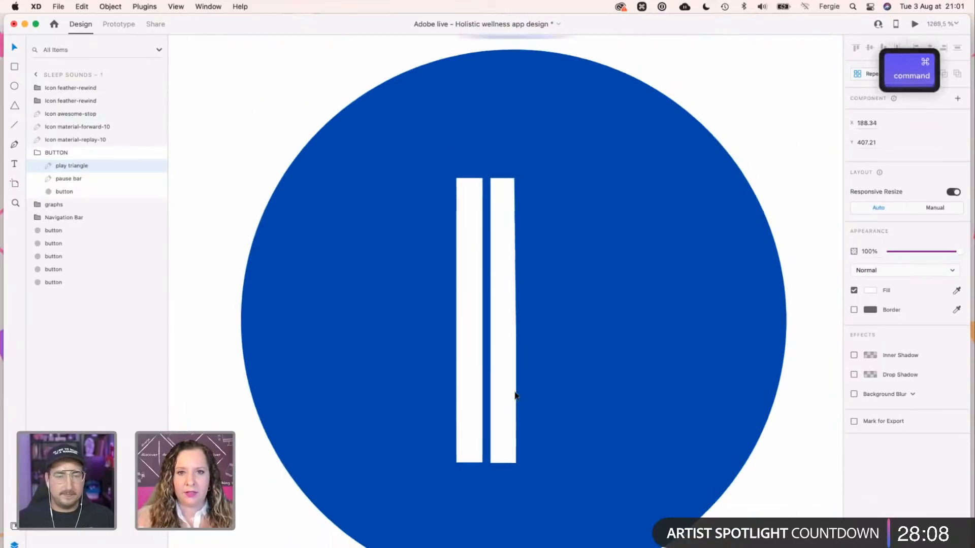
# Space the two pause bars apart by moving the reshaped play triangle to X 190.59 and the pause bar to X 180.59.
pyautogui.scroll(-1, 514, 395)
pyautogui.click(512, 373)
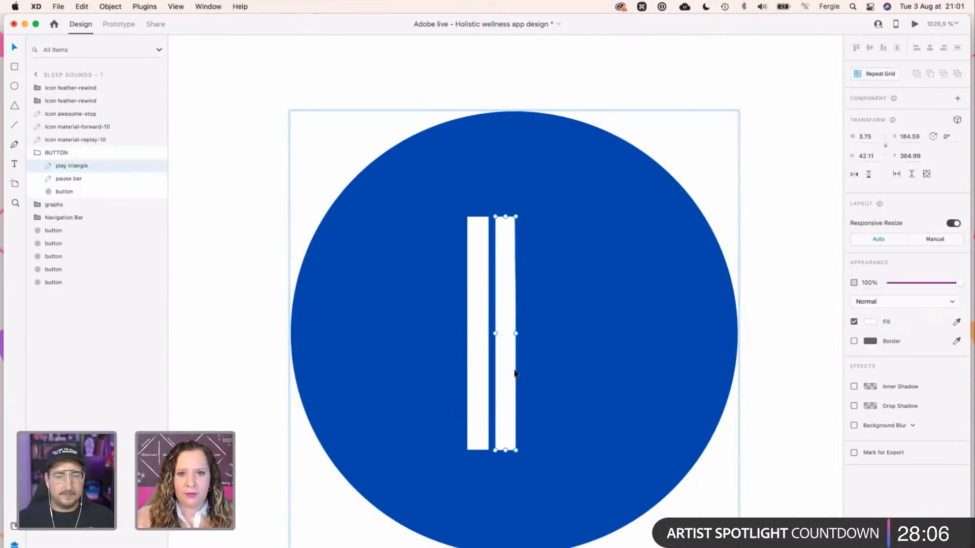
pyautogui.moveTo(511, 371); pyautogui.dragTo(539, 372)
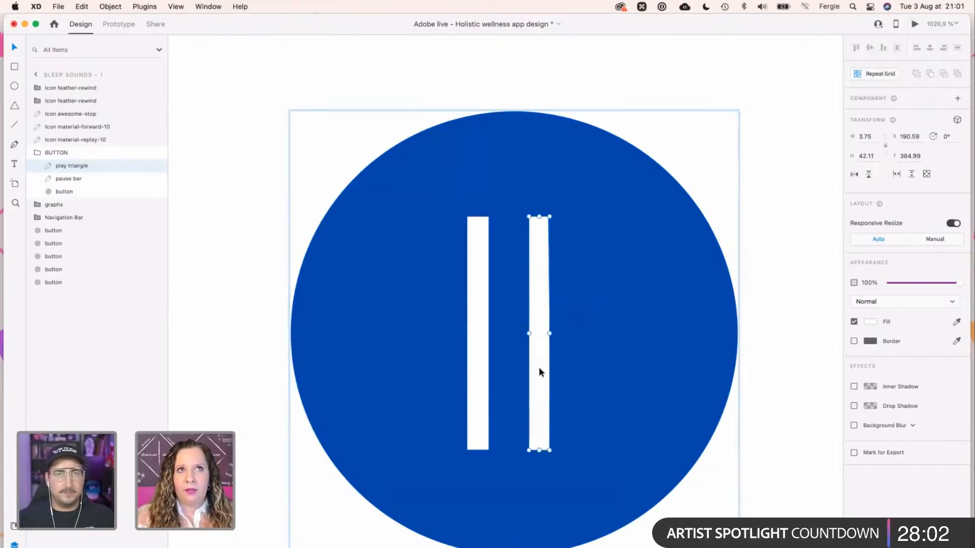
pyautogui.click(480, 329)
pyautogui.moveTo(476, 342); pyautogui.dragTo(488, 348)
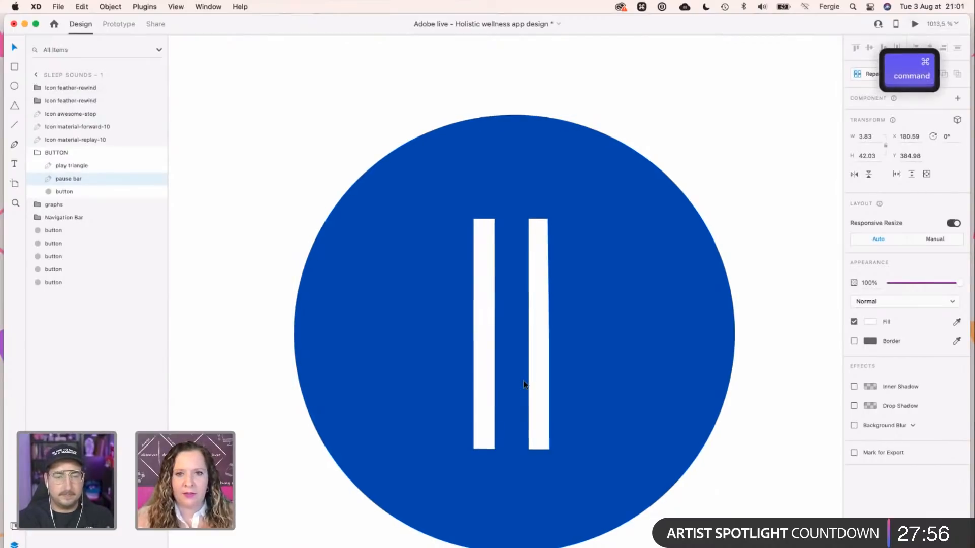
# Widen the pause bar to 5.83 by shifting both of its inner corner points towards the other bar.
pyautogui.scroll(-10, 524, 384)
pyautogui.scroll(-3, 525, 384)
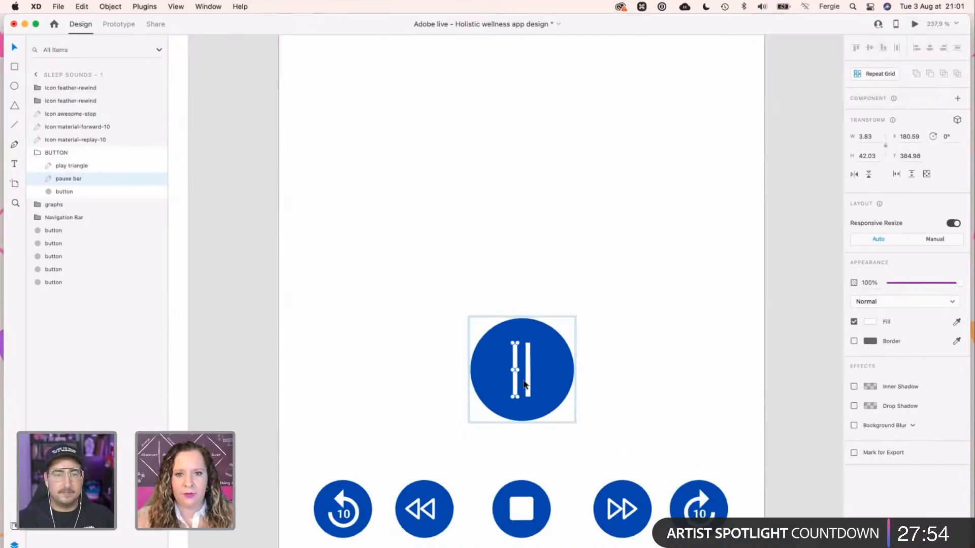
pyautogui.scroll(10, 525, 385)
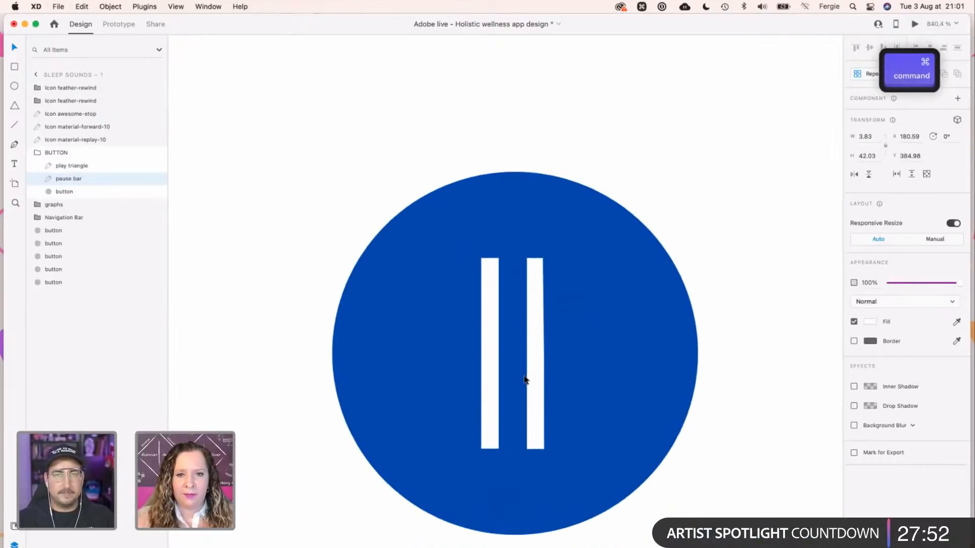
pyautogui.scroll(-3, 486, 340)
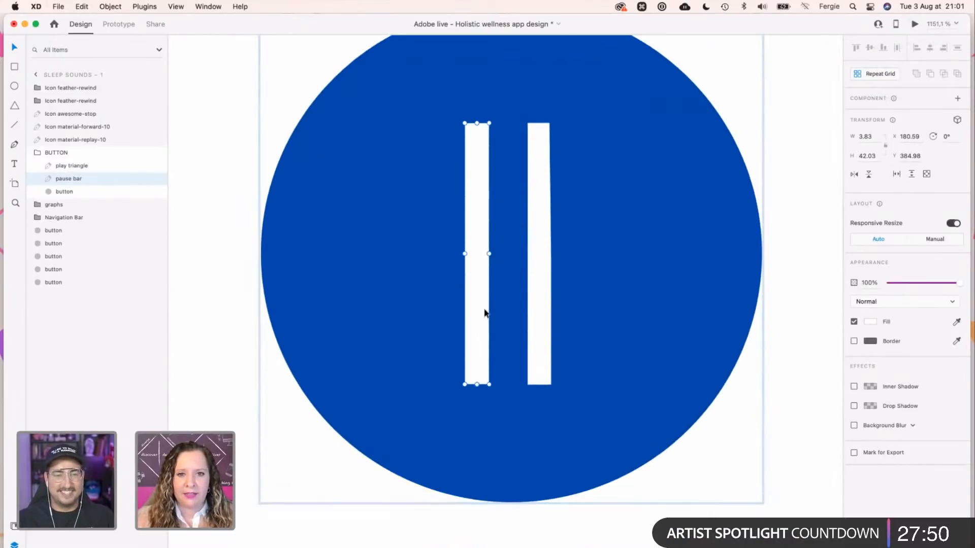
pyautogui.scroll(2, 484, 317)
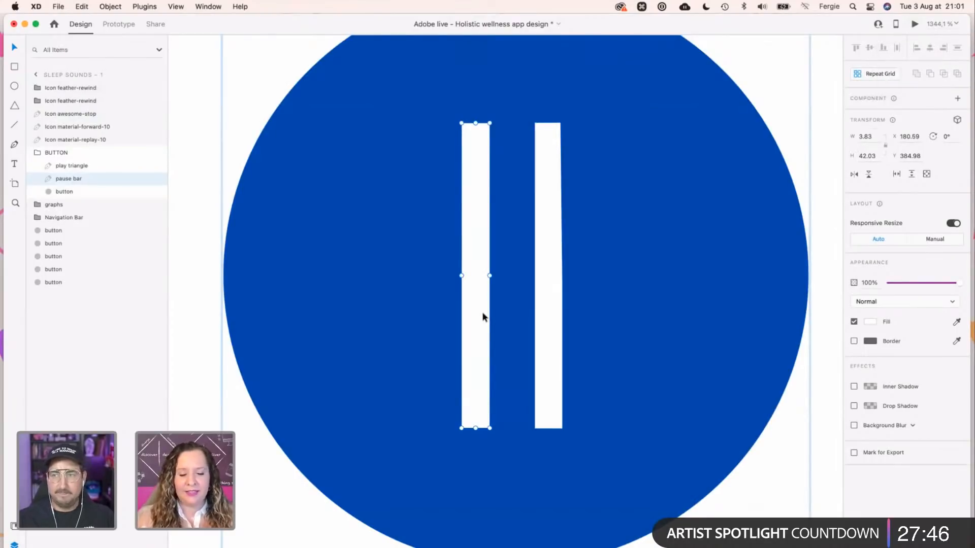
pyautogui.doubleClick(483, 313)
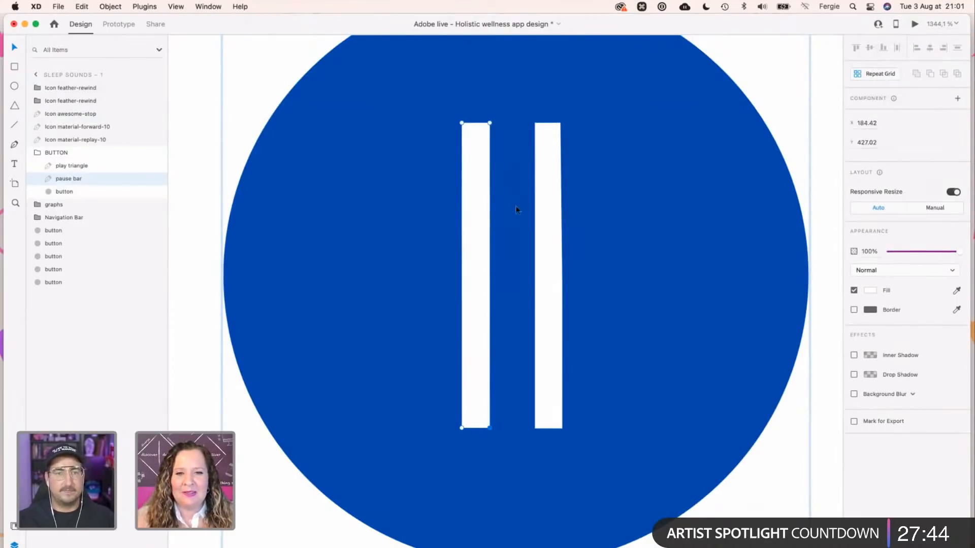
pyautogui.click(489, 123)
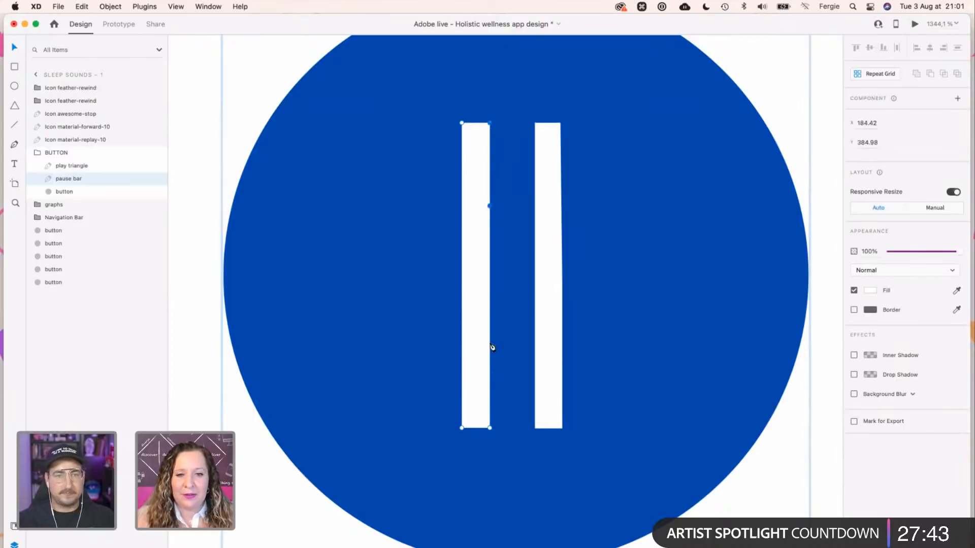
pyautogui.keyDown('shift'); pyautogui.click(490, 428); pyautogui.keyUp('shift')
pyautogui.press('Right')
pyautogui.press('Right')
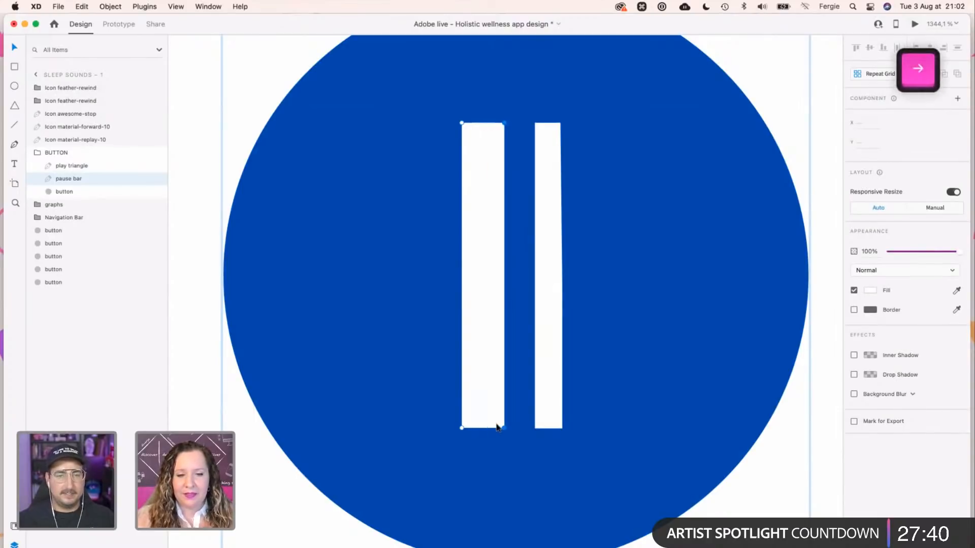
# Widen the reshaped play triangle to 5.75 by shifting both of its inner corner points towards the pause bar.
pyautogui.doubleClick(537, 193)
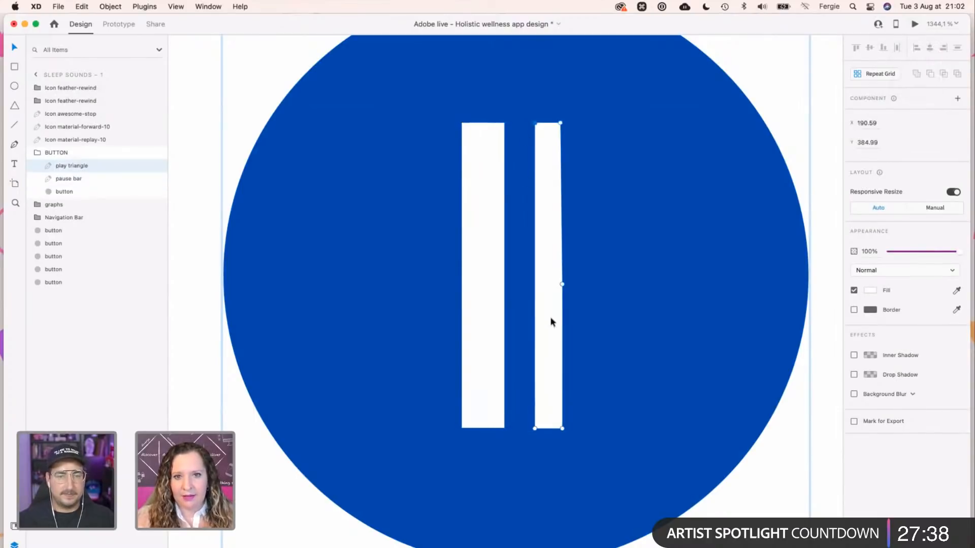
pyautogui.keyDown('shift'); pyautogui.click(535, 429); pyautogui.keyUp('shift')
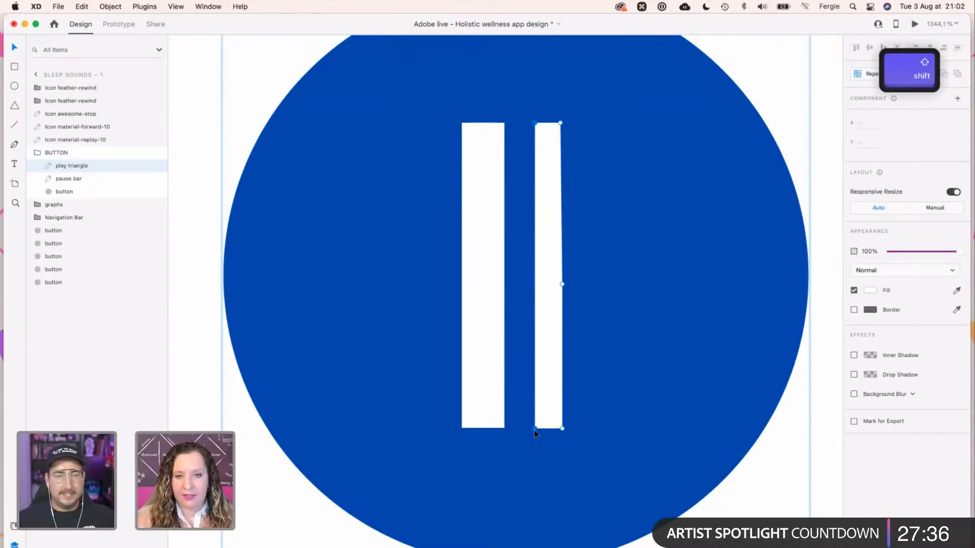
pyautogui.press('Left')
pyautogui.press('Left')
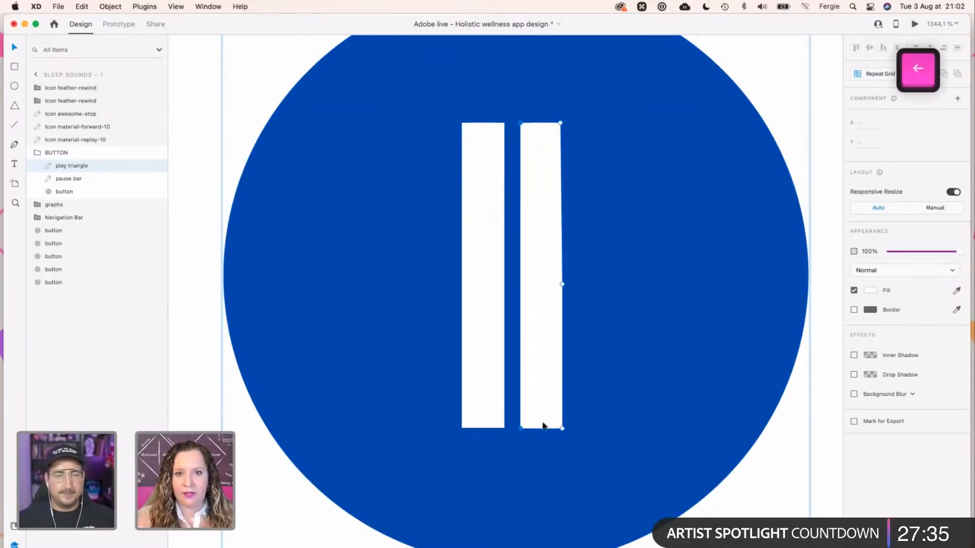
pyautogui.click(748, 477)
# Move the pause bar outward to X 178.59 inside the button circle.
pyautogui.keyDown('super'); pyautogui.scroll(-5, 748, 477); pyautogui.keyUp('super')
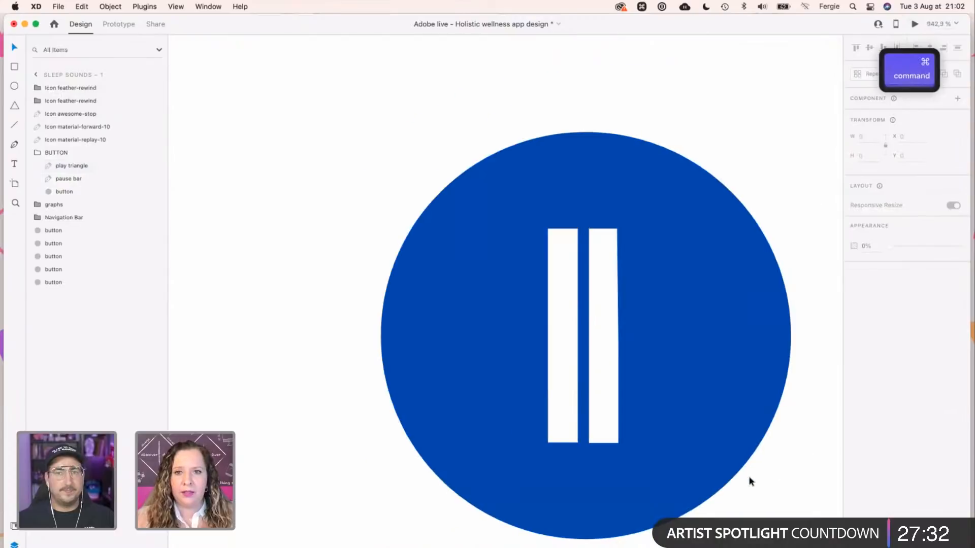
pyautogui.keyDown('super'); pyautogui.scroll(-3, 748, 476); pyautogui.keyUp('super')
pyautogui.click(628, 384)
pyautogui.click(626, 380)
pyautogui.doubleClick(627, 383)
pyautogui.keyDown('shift'); pyautogui.click(609, 386); pyautogui.keyUp('shift')
pyautogui.doubleClick(631, 382)
pyautogui.click(626, 379)
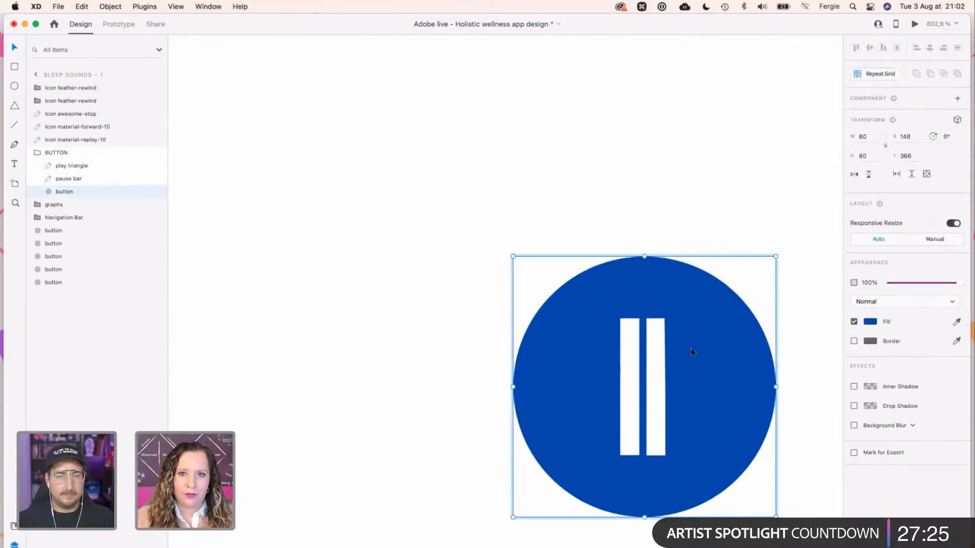
pyautogui.doubleClick(635, 373)
pyautogui.moveTo(634, 374); pyautogui.dragTo(623, 373)
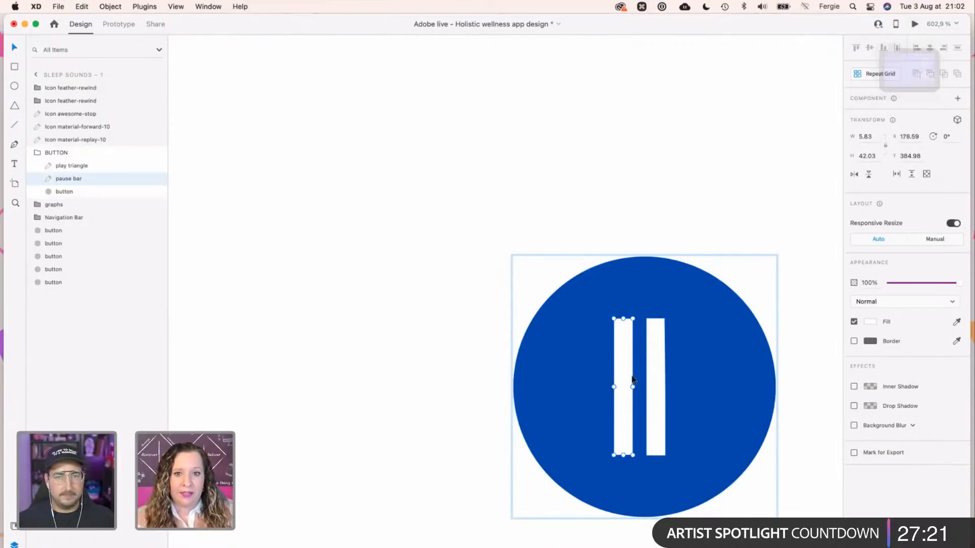
# Nudge the reshaped play triangle 2 units outward, away from the pause bar.
pyautogui.click(658, 376)
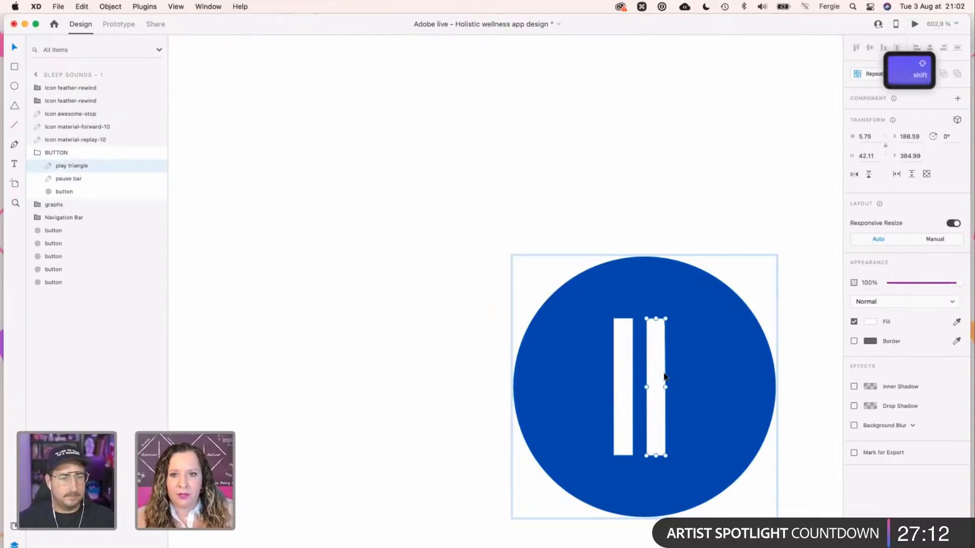
pyautogui.press('Right')
pyautogui.press('Right')
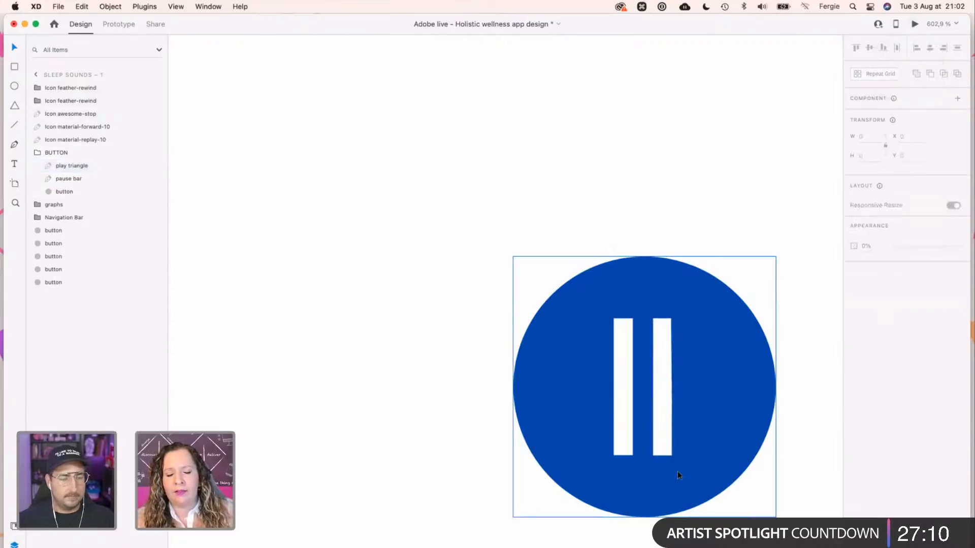
# Select the original Sleep Sounds artboard and save the document.
pyautogui.scroll(-5, 678, 472)
pyautogui.scroll(-3, 678, 470)
pyautogui.scroll(-5, 678, 471)
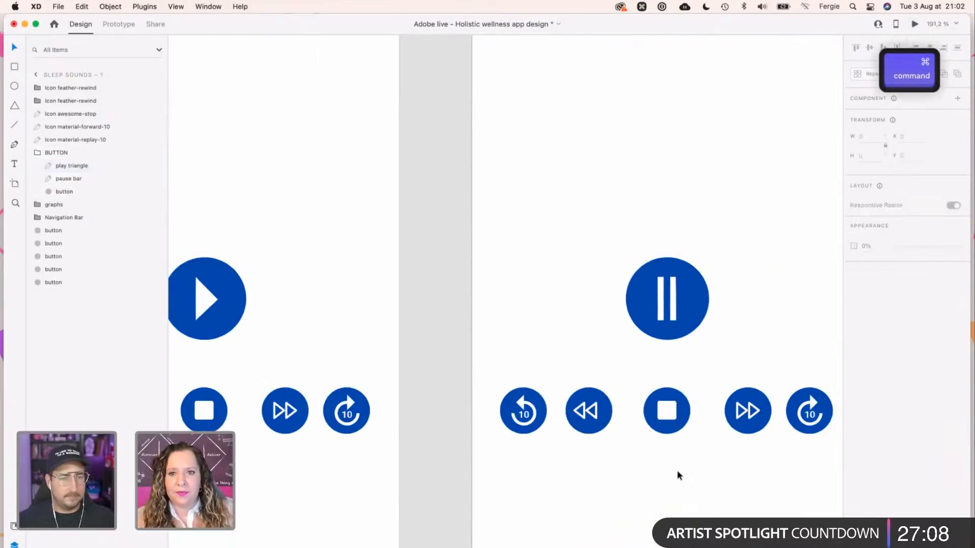
pyautogui.scroll(-1, 678, 470)
pyautogui.scroll(-2, 677, 470)
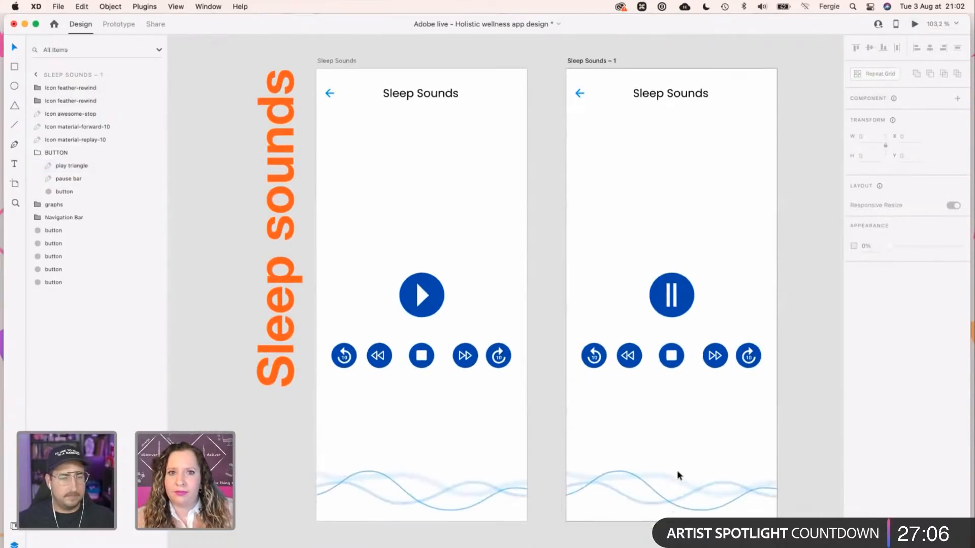
pyautogui.scroll(1, 677, 471)
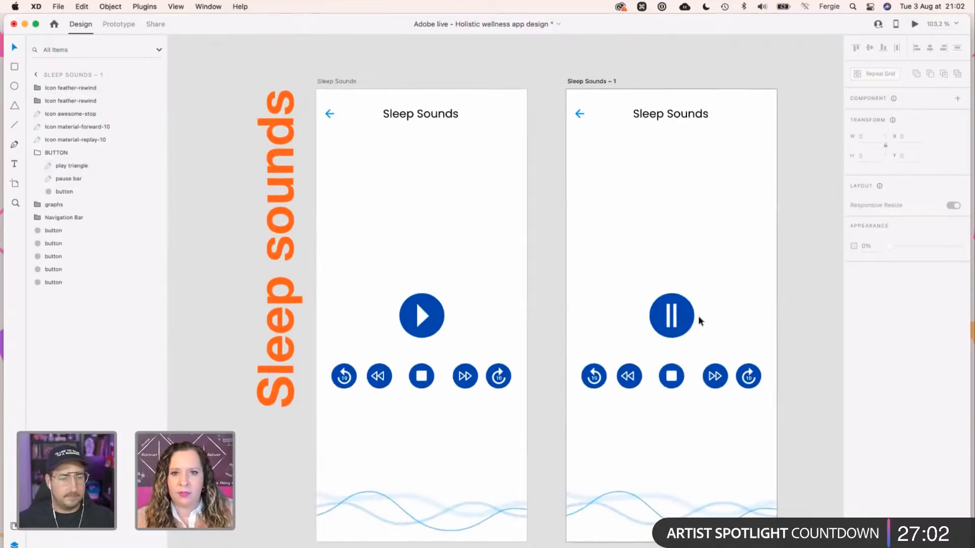
pyautogui.click(336, 82)
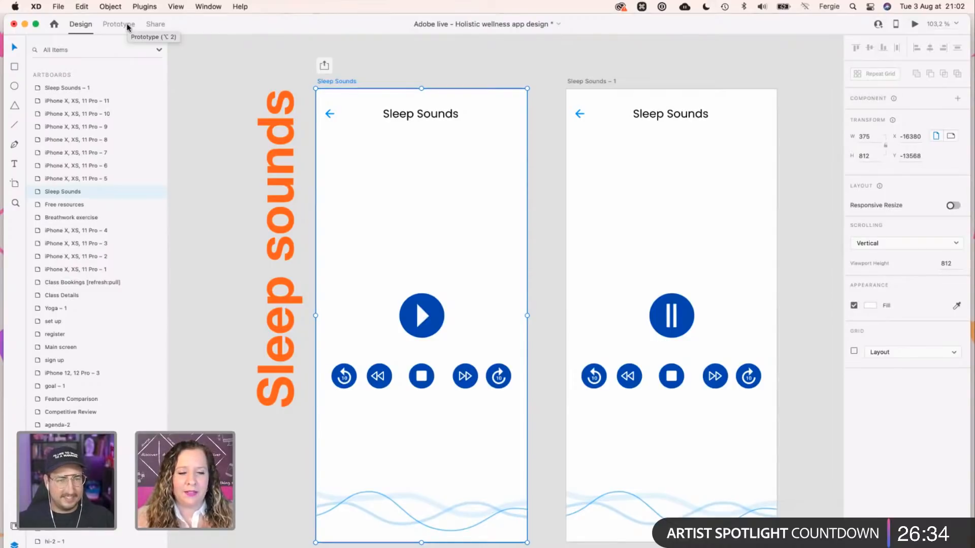
pyautogui.scroll(-2, 248, 171)
pyautogui.scroll(-2, 248, 173)
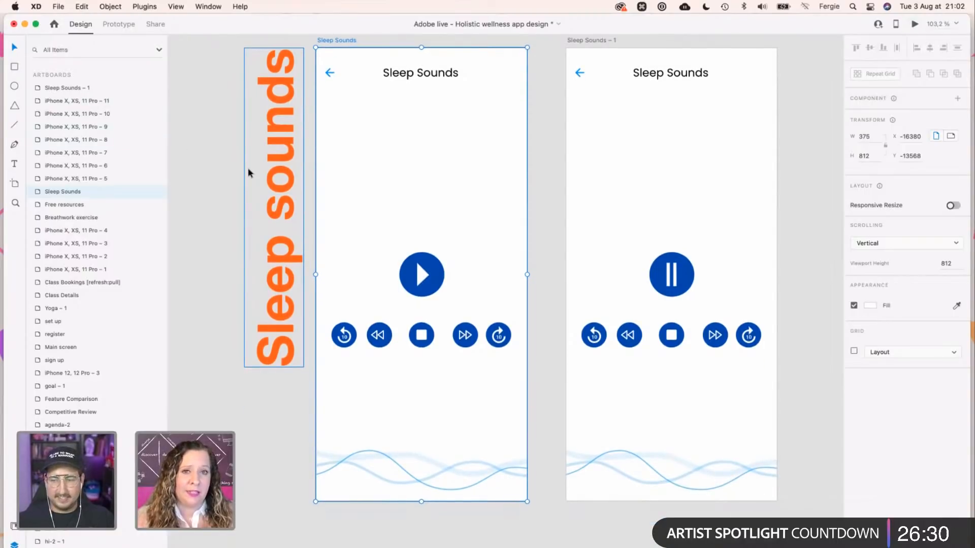
pyautogui.press('super+s')
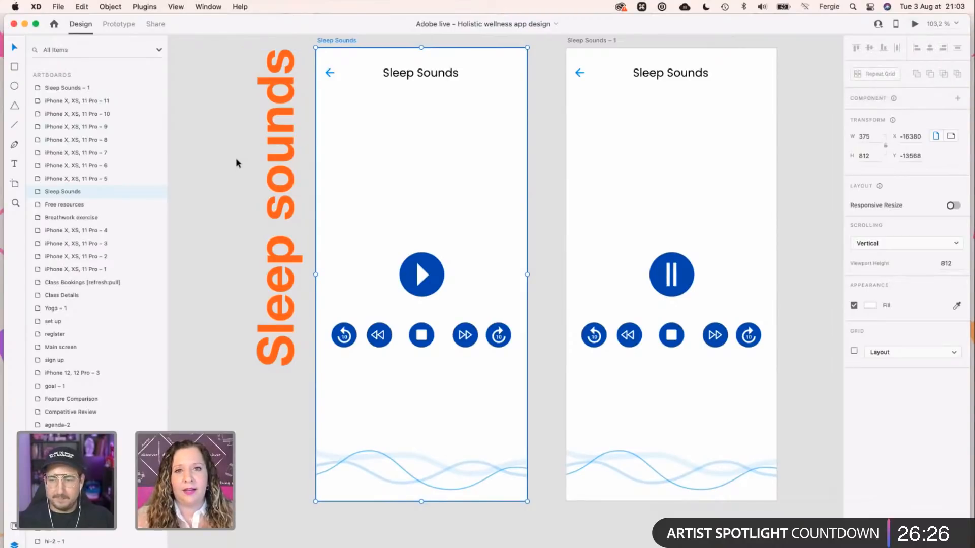
# Switch to prototyping and try to link the whole Sleep Sounds artboard to Sleep Sounds – 1, then undo the link.
pyautogui.scroll(2, 236, 161)
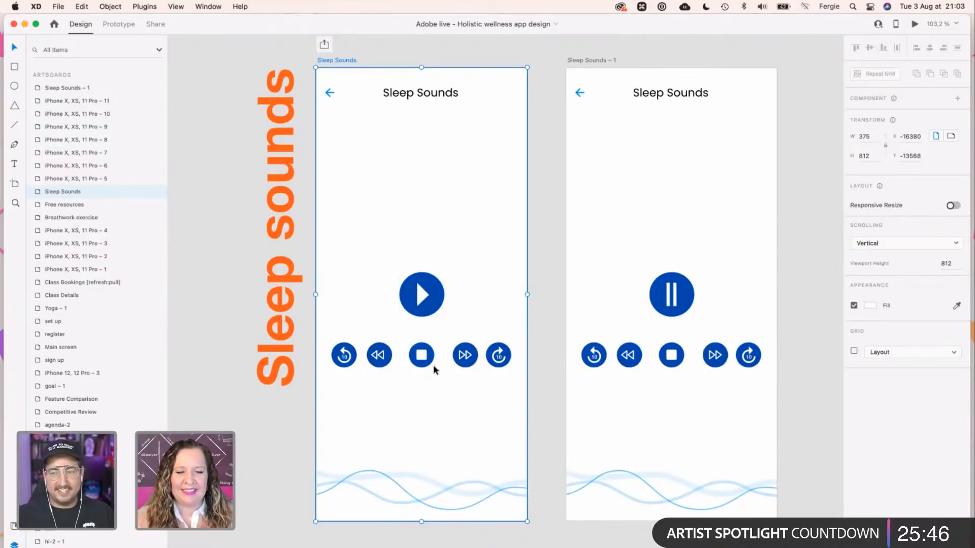
pyautogui.scroll(1, 434, 367)
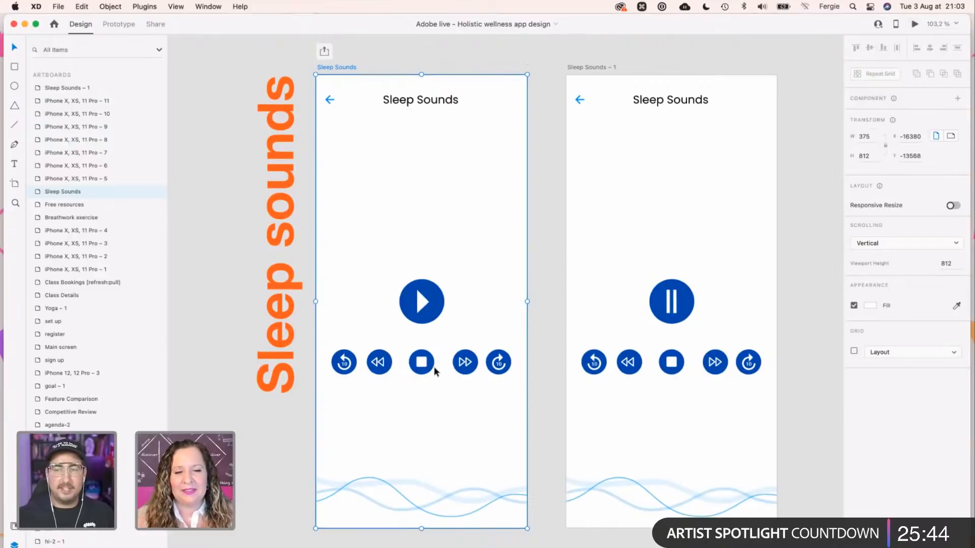
pyautogui.click(343, 123)
pyautogui.click(321, 67)
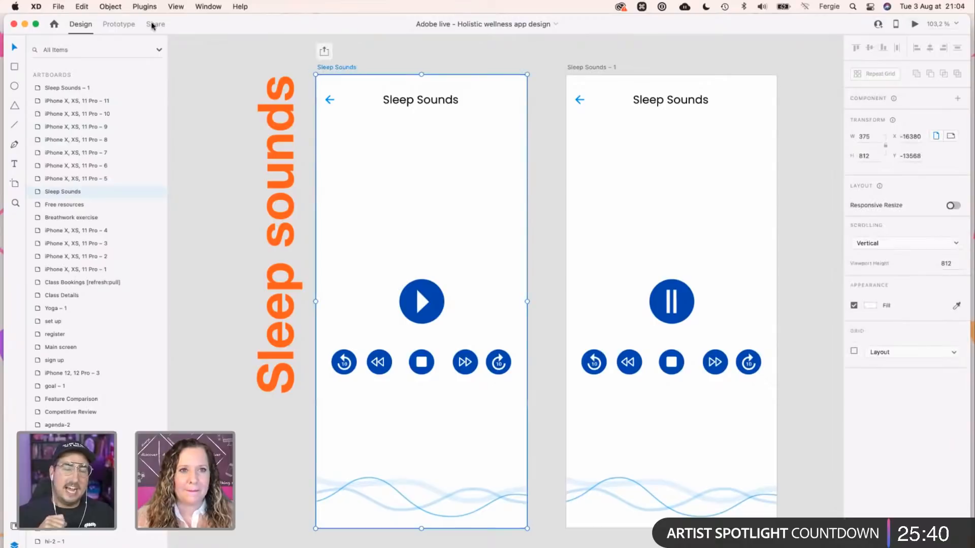
pyautogui.click(130, 25)
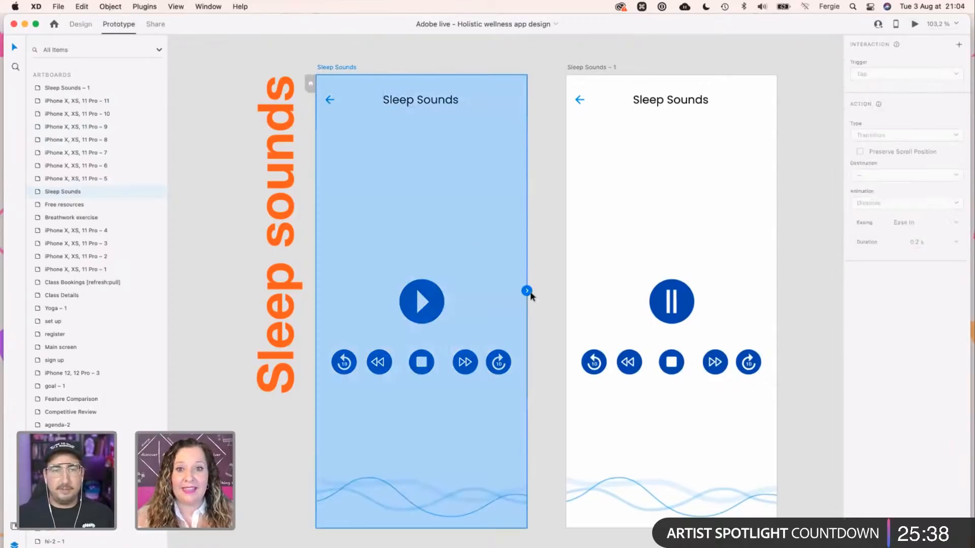
pyautogui.moveTo(527, 291); pyautogui.dragTo(599, 241)
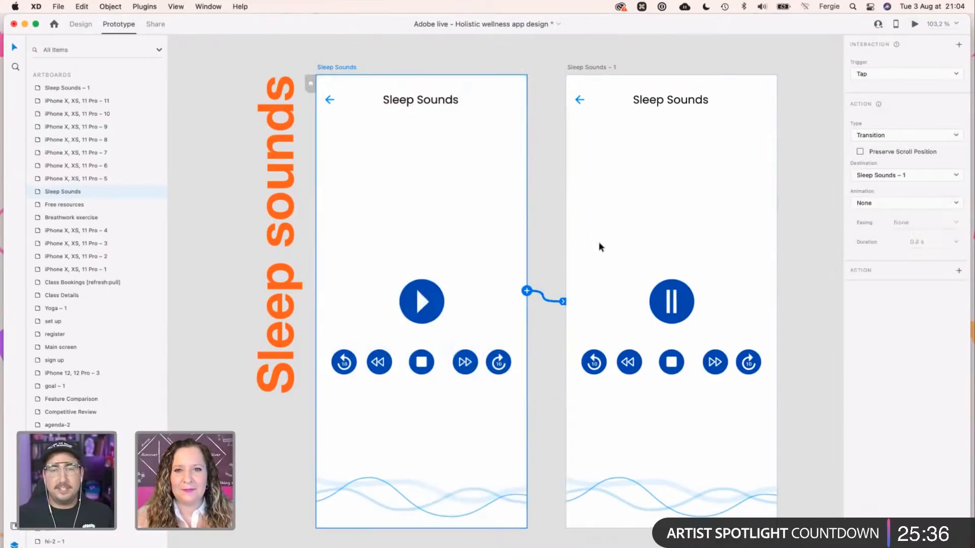
pyautogui.press('super+z')
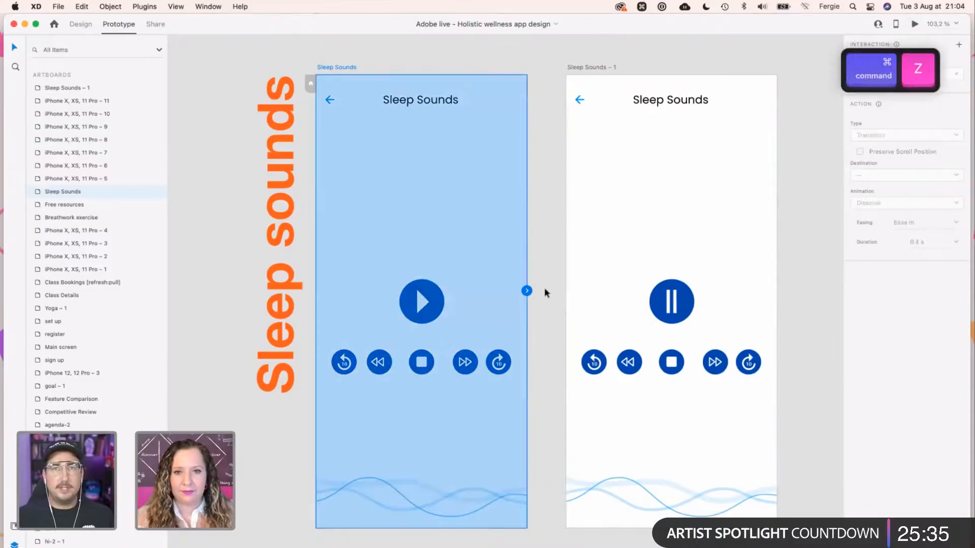
# Link the play button to Sleep Sounds – 1 on tap with Auto-Animate, and link the pause button back to Sleep Sounds.
pyautogui.click(436, 300)
pyautogui.moveTo(445, 302); pyautogui.dragTo(644, 268)
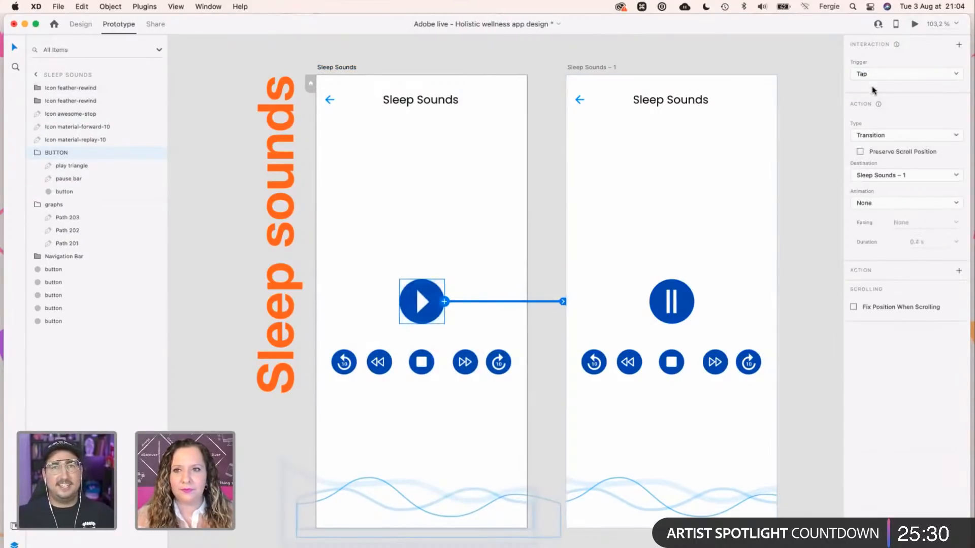
pyautogui.click(872, 136)
pyautogui.click(873, 148)
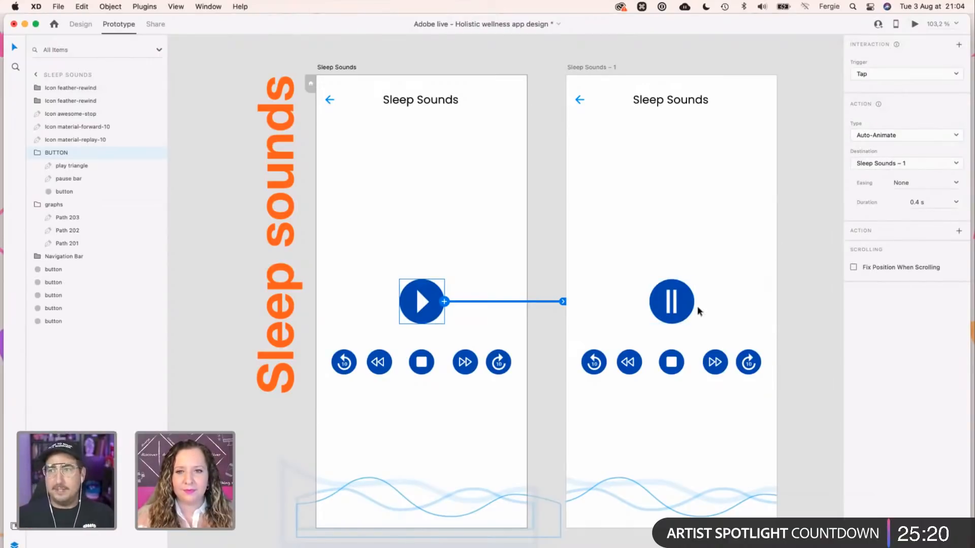
pyautogui.click(671, 302)
pyautogui.moveTo(696, 302); pyautogui.dragTo(483, 327)
pyautogui.press('super')
pyautogui.scroll(5, 430, 530)
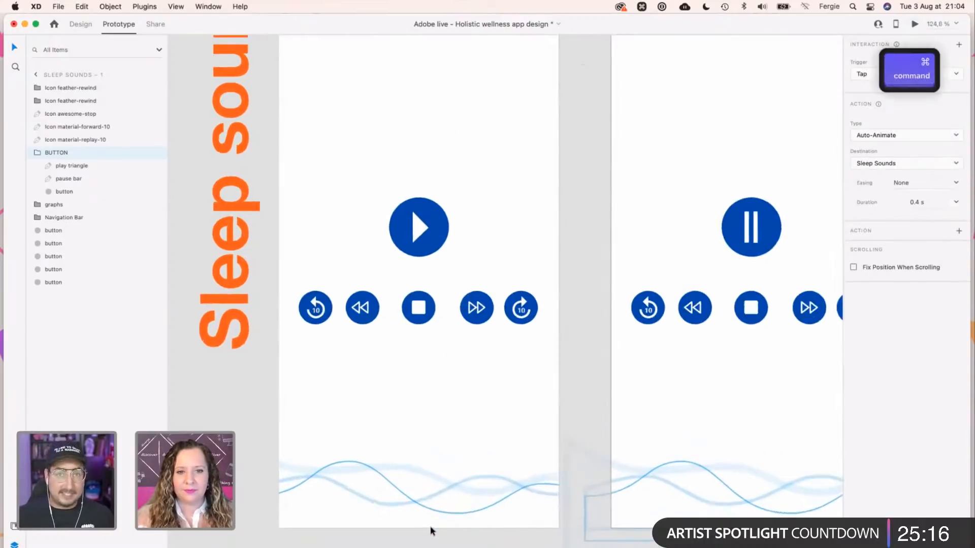
pyautogui.click(657, 369)
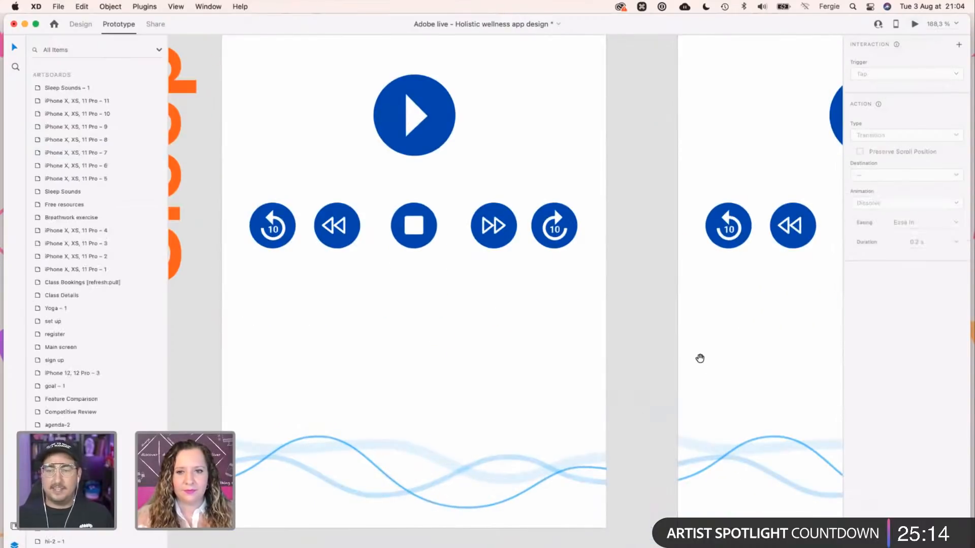
pyautogui.press('space')
pyautogui.hscroll(10, 322, 348)
pyautogui.hscroll(-1, 417, 386)
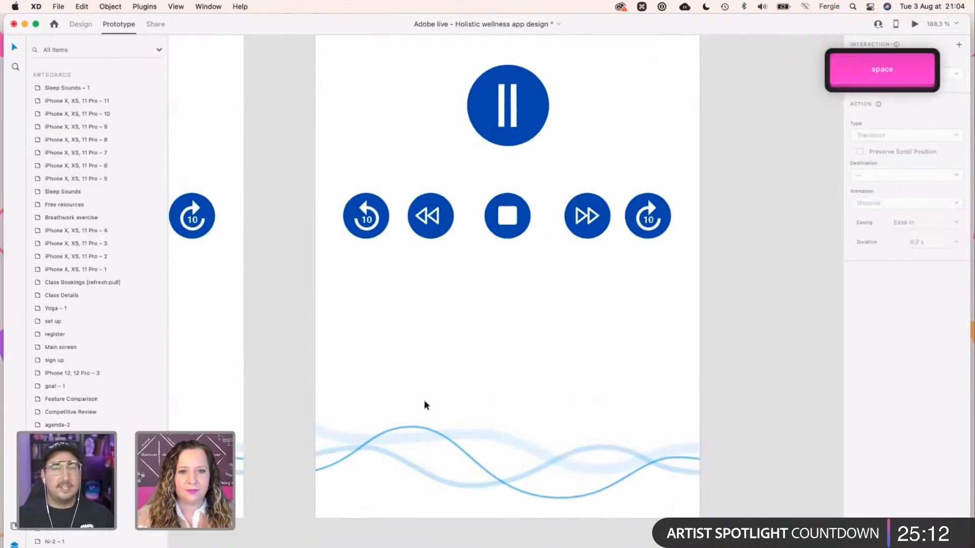
# Examine the wave graphics and the play and pause button groups on both Sleep Sounds artboards in design mode.
pyautogui.click(468, 436)
pyautogui.press('alt')
pyautogui.hotkey('alt', '1')
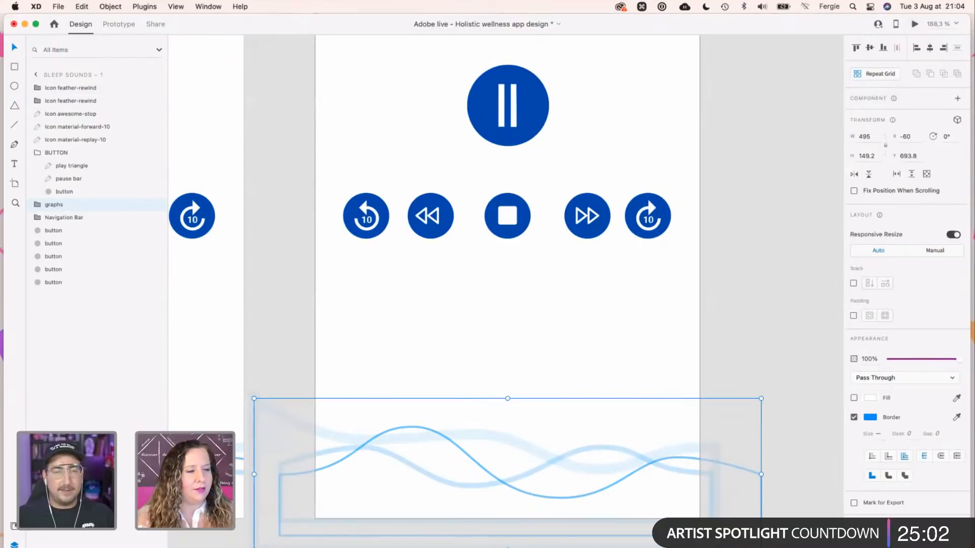
pyautogui.press('super+r')
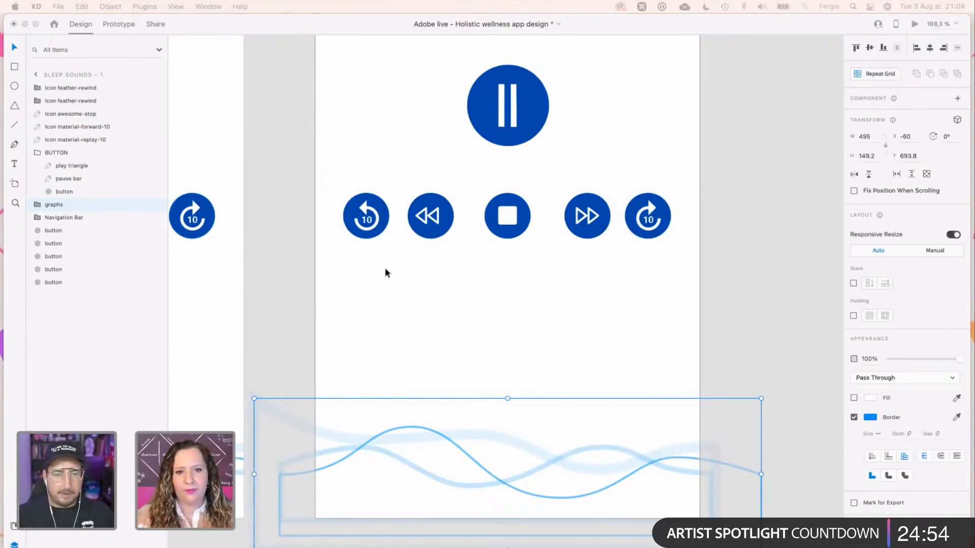
pyautogui.keyDown('super'); pyautogui.click(525, 445); pyautogui.keyUp('super')
pyautogui.keyDown('super'); pyautogui.click(466, 349); pyautogui.keyUp('super')
pyautogui.scroll(-5, 462, 353)
pyautogui.press('space')
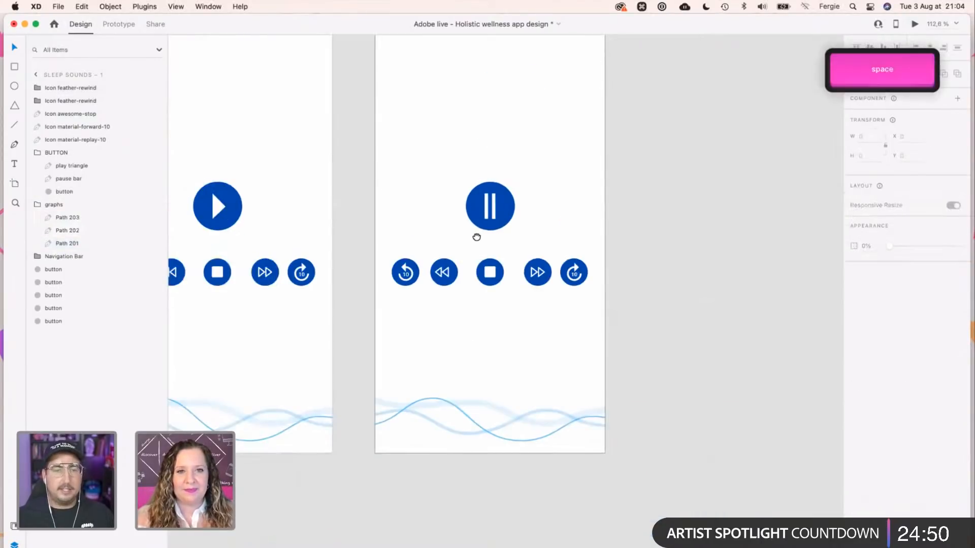
pyautogui.scroll(4, 479, 236)
pyautogui.click(358, 305)
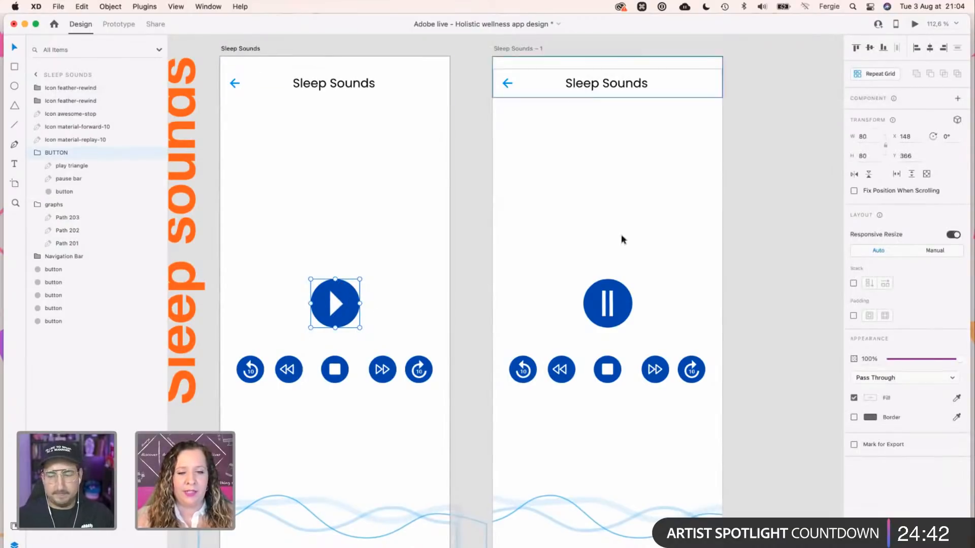
pyautogui.scroll(5, 620, 291)
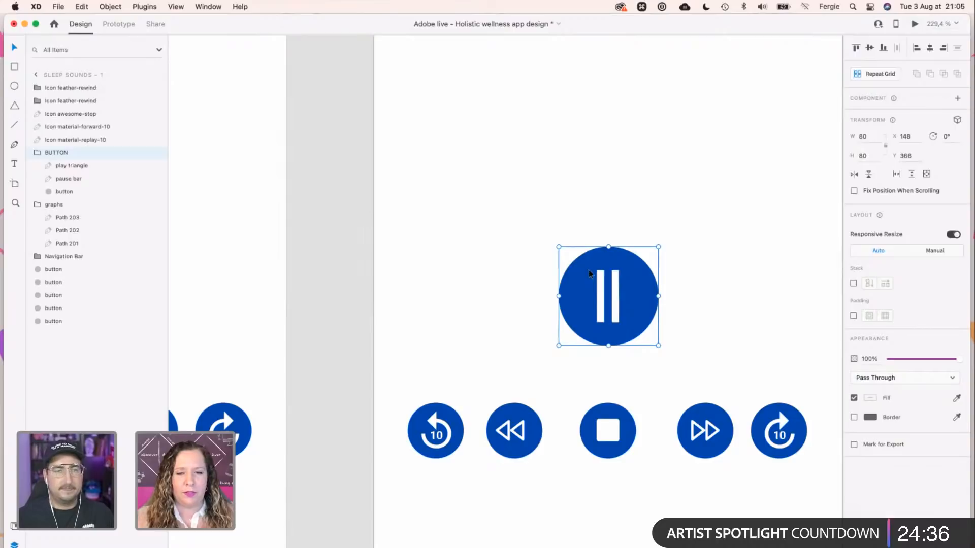
pyautogui.press('super+0')
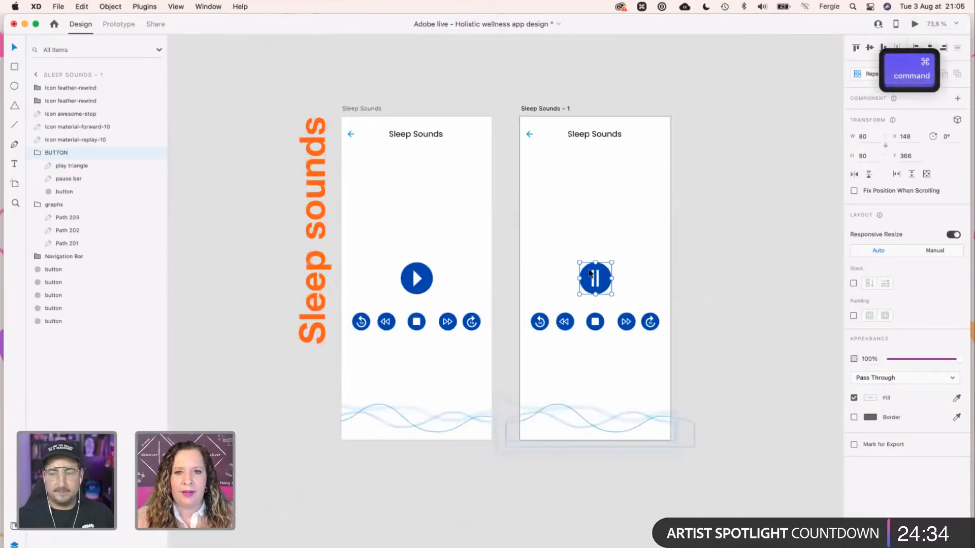
# In prototyping, keep the play button's interaction on Tap with Auto-Animate and set its duration to 0.6 s.
pyautogui.click(397, 269)
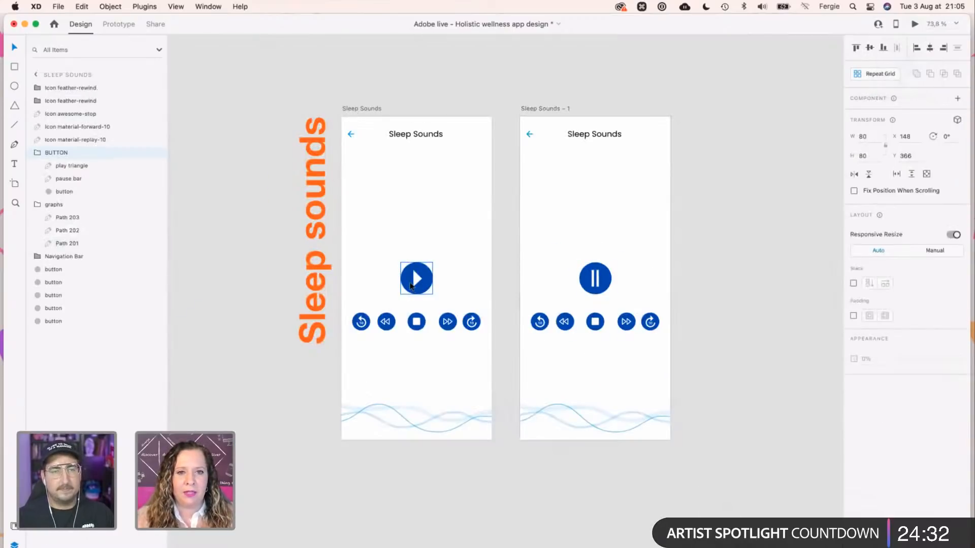
pyautogui.click(120, 25)
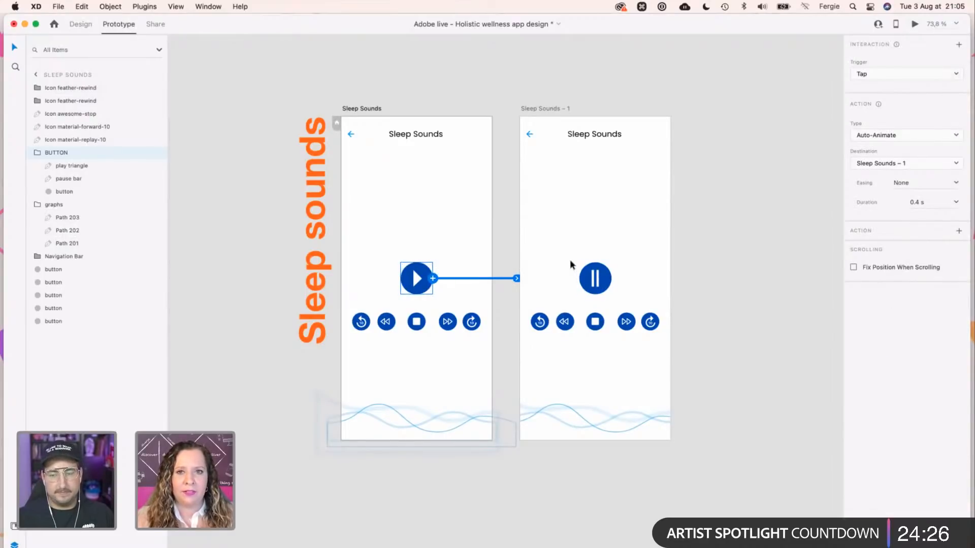
pyautogui.click(857, 77)
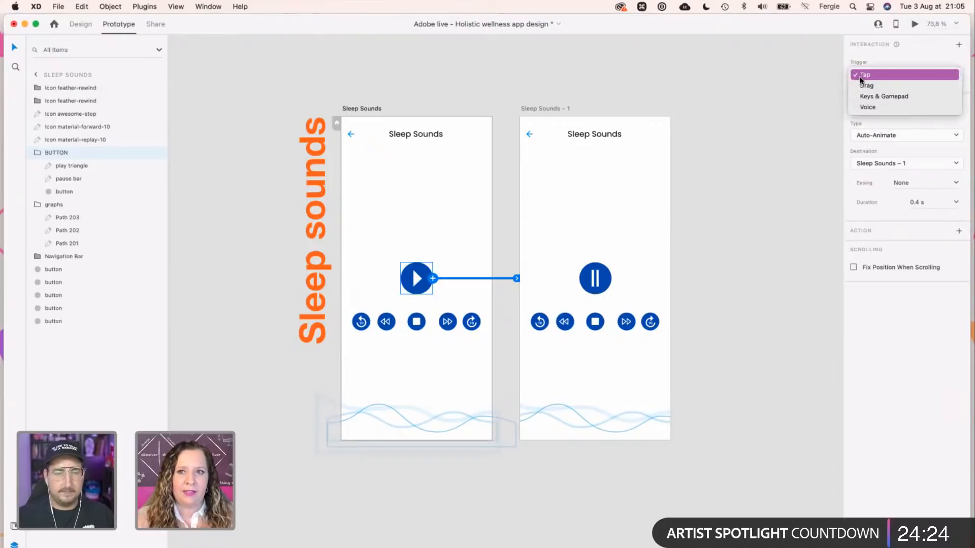
pyautogui.click(862, 76)
pyautogui.click(887, 136)
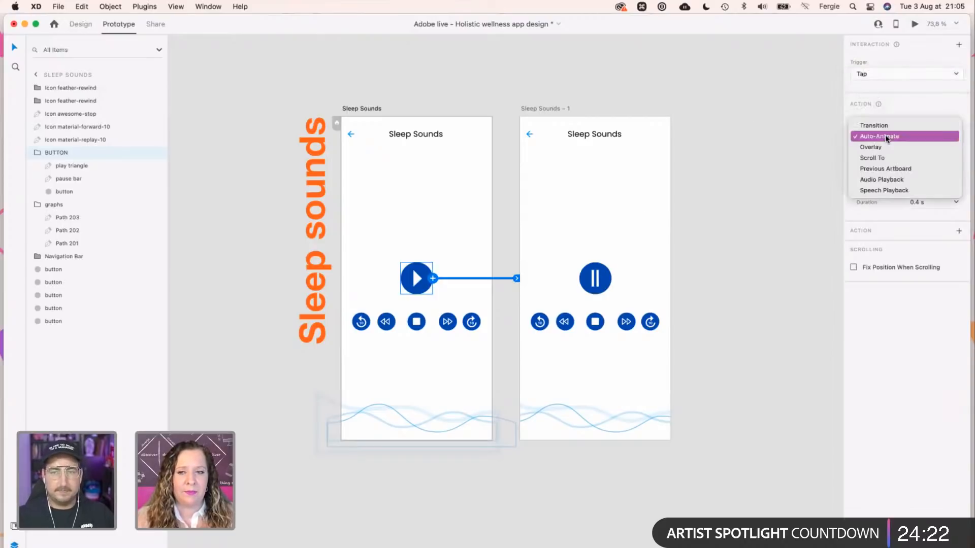
pyautogui.click(885, 135)
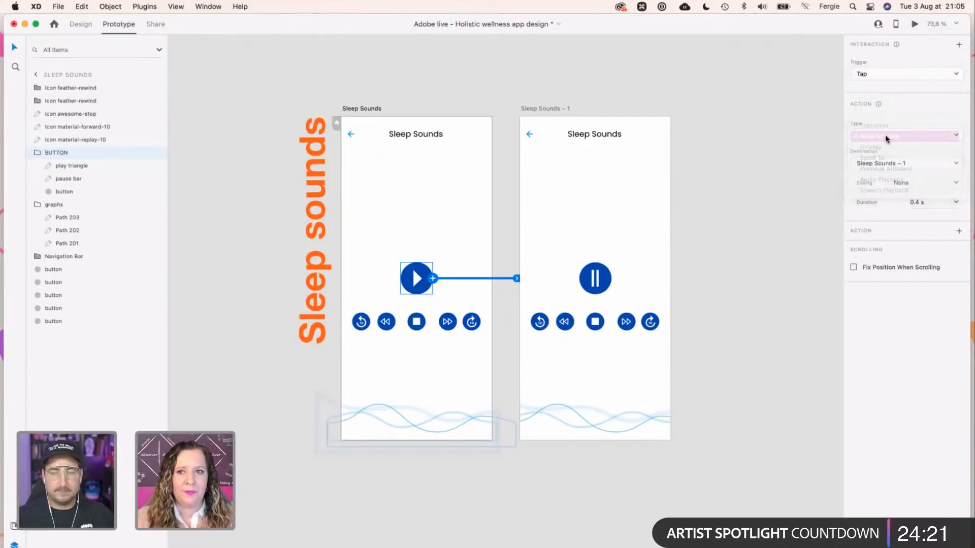
pyautogui.click(956, 204)
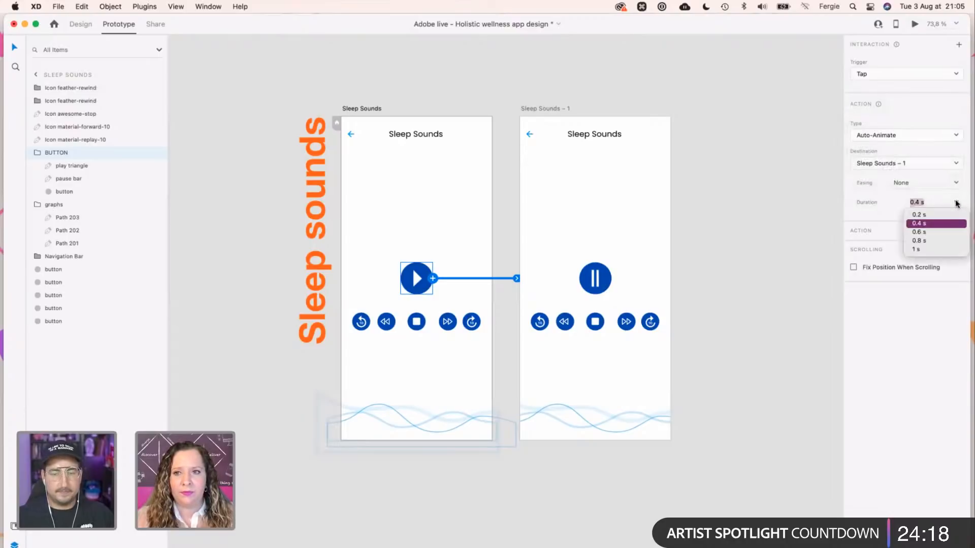
pyautogui.click(920, 233)
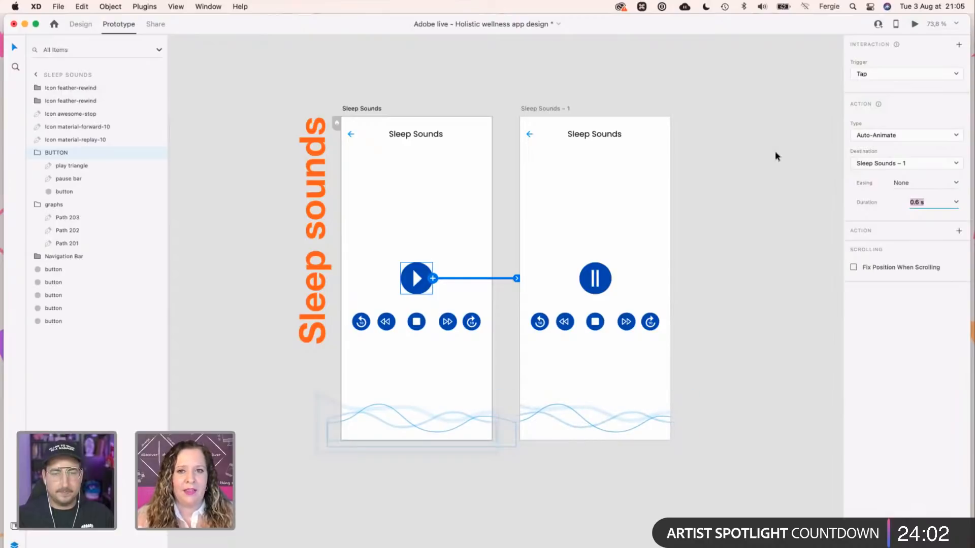
pyautogui.click(736, 239)
# Return to design mode and open the thickest, faintest wave (Path 201) on Sleep Sounds – 1 for anchor-point editing.
pyautogui.hscroll(3, 711, 239)
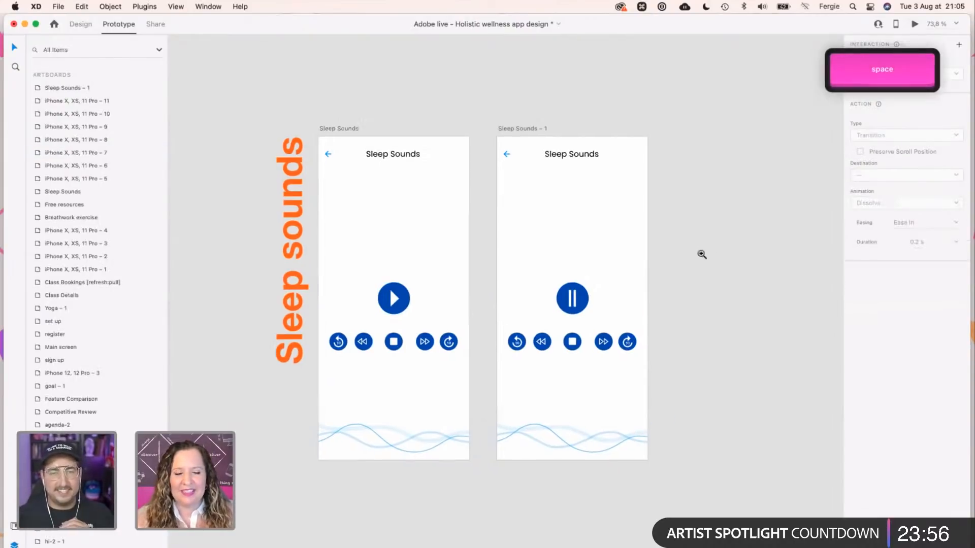
pyautogui.scroll(5, 627, 261)
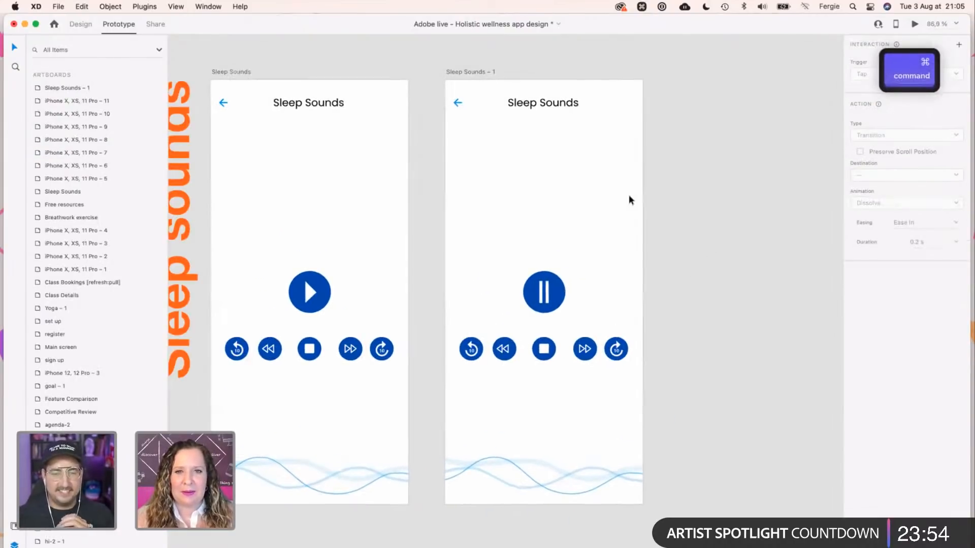
pyautogui.scroll(8, 532, 476)
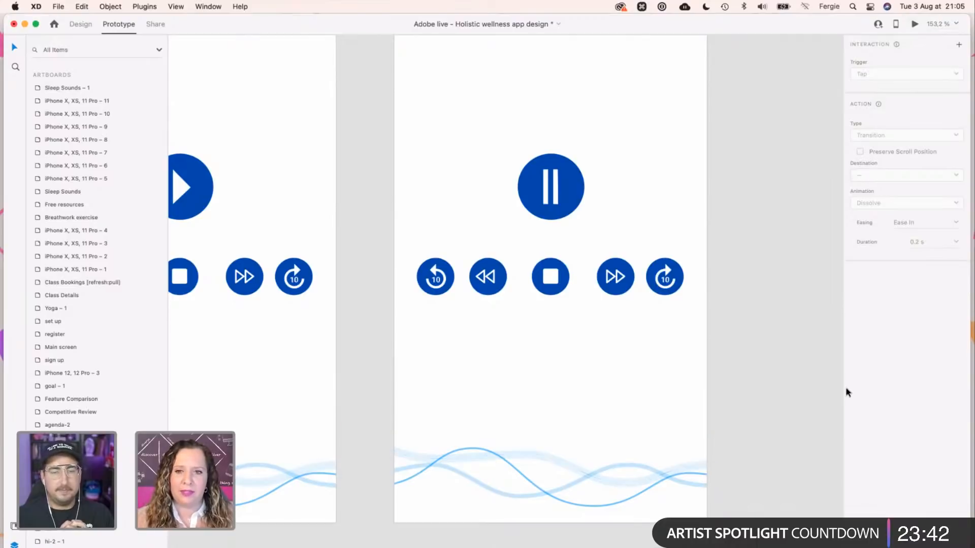
pyautogui.scroll(5, 557, 498)
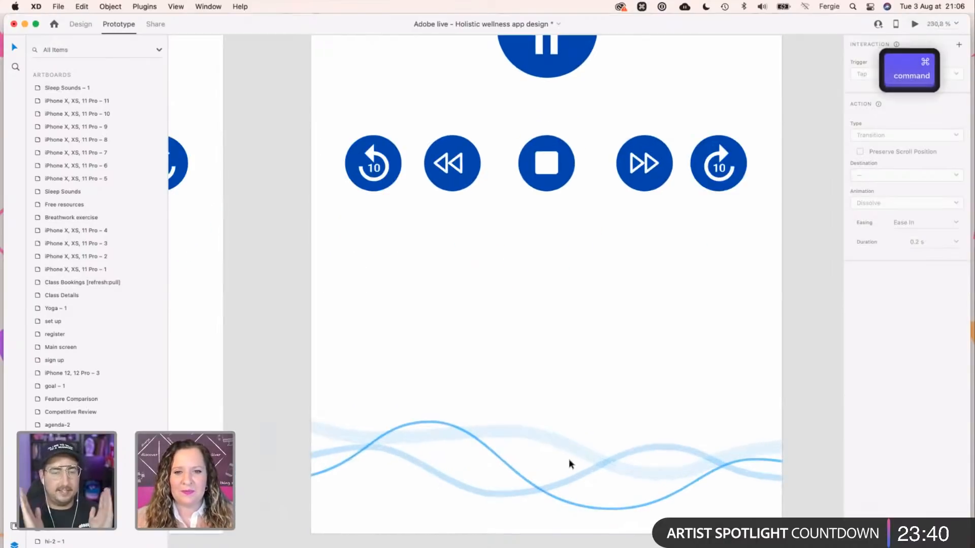
pyautogui.click(568, 450)
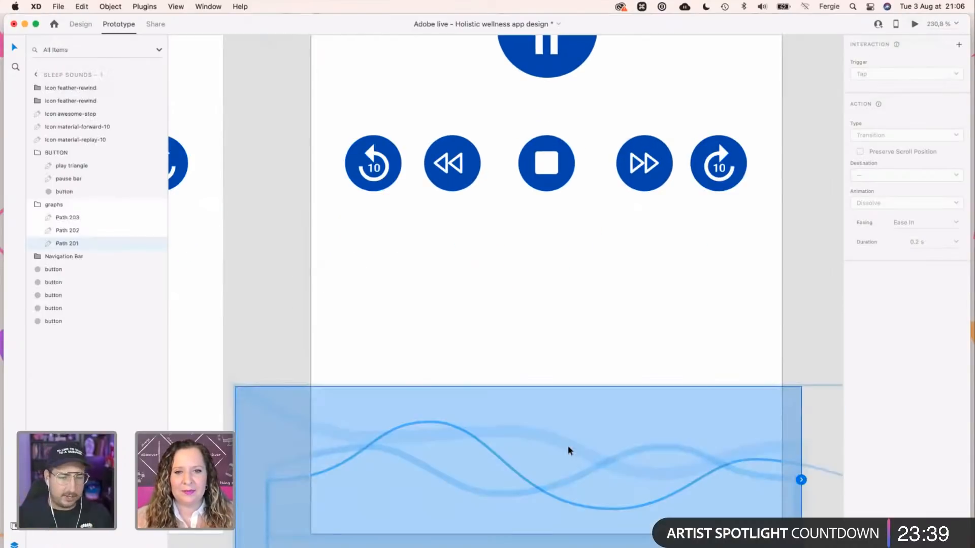
pyautogui.click(79, 29)
pyautogui.click(551, 343)
pyautogui.scroll(-2, 539, 322)
pyautogui.scroll(-1, 539, 322)
pyautogui.click(544, 356)
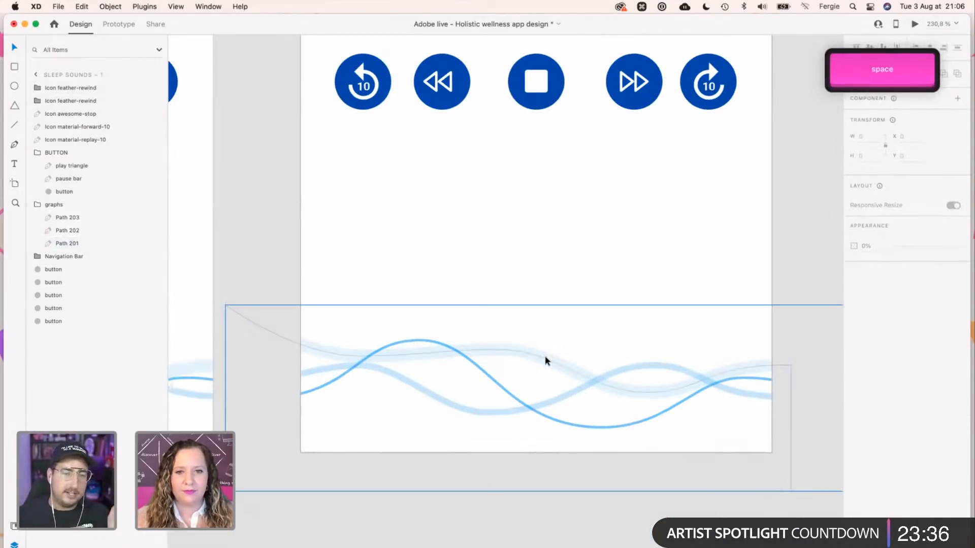
pyautogui.doubleClick(539, 354)
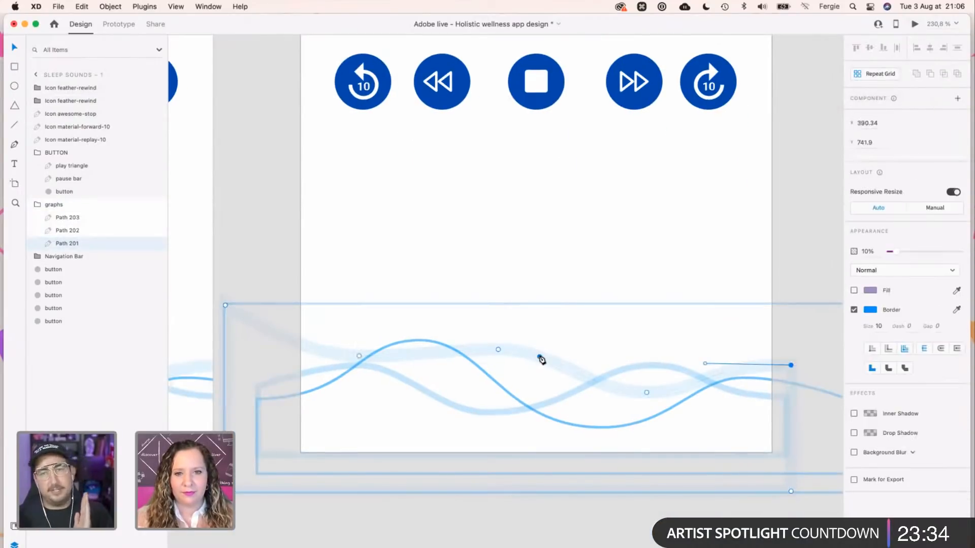
# Try lowering the thickest wave's middle anchor point and raising its left one, then undo both moves.
pyautogui.moveTo(499, 351); pyautogui.dragTo(493, 385)
pyautogui.moveTo(359, 357); pyautogui.dragTo(361, 336)
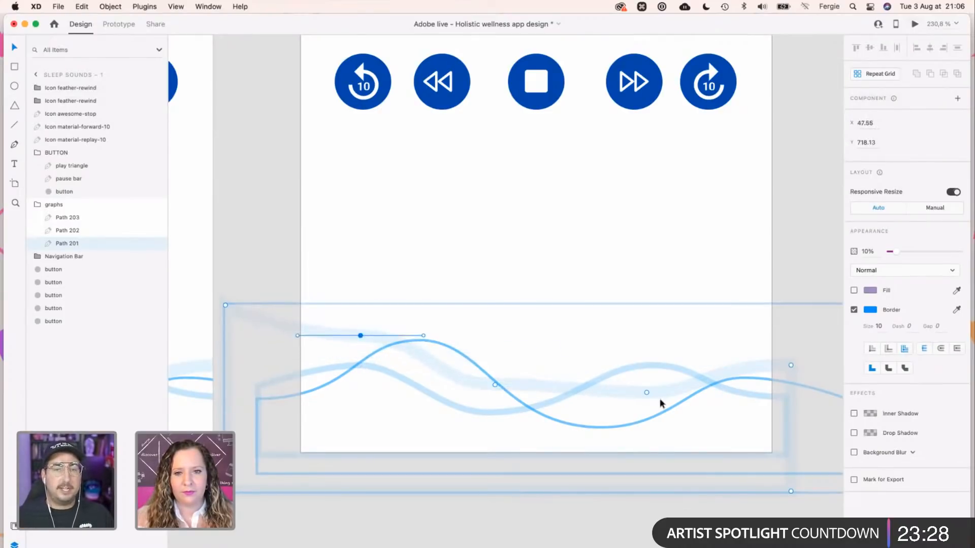
pyautogui.press('super+z')
pyautogui.press('super+z')
# Reshape Path 201 by raising its right anchor point and lowering the middle one to about Y 770 and the left one to about Y 751.
pyautogui.moveTo(647, 393); pyautogui.dragTo(643, 356)
pyautogui.moveTo(498, 351); pyautogui.dragTo(495, 420)
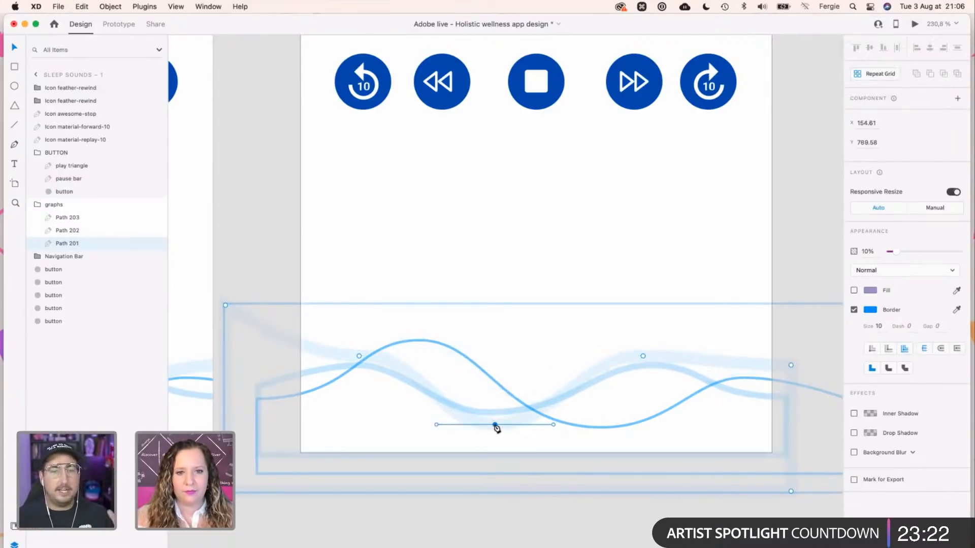
pyautogui.click(359, 356)
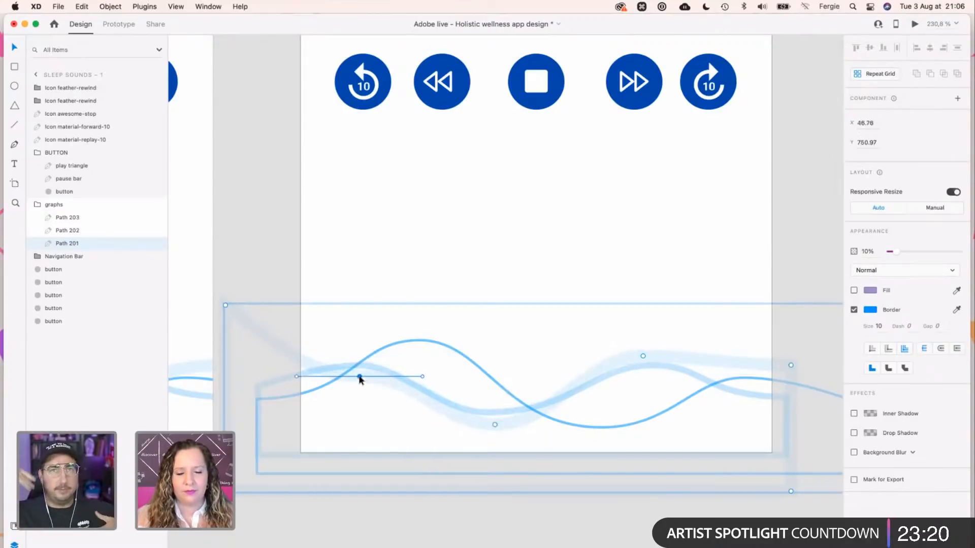
pyautogui.press('Escape')
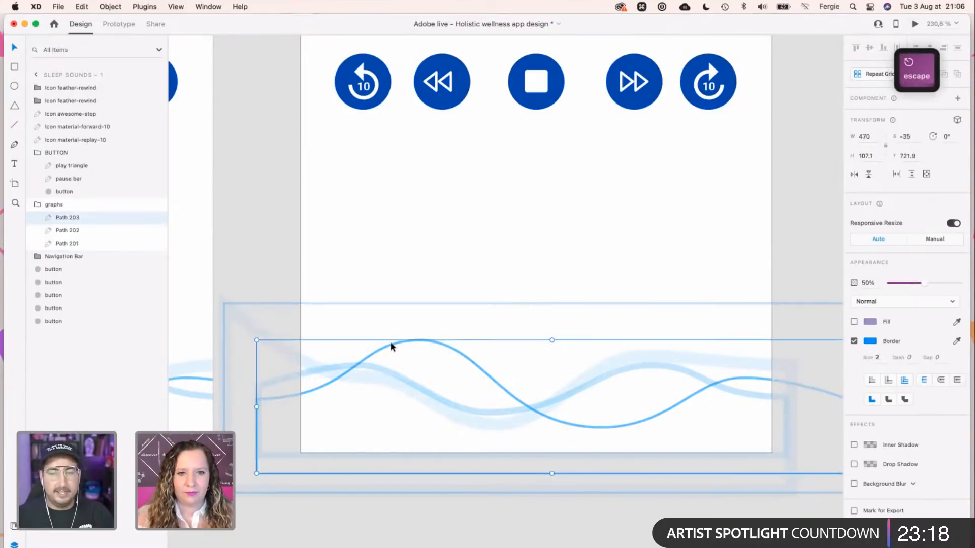
# Invert the thin wave (Path 203) by lowering its left crest to about Y 777, raising its trough and lowering its right crest to about Y 782.
pyautogui.doubleClick(391, 347)
pyautogui.click(419, 340)
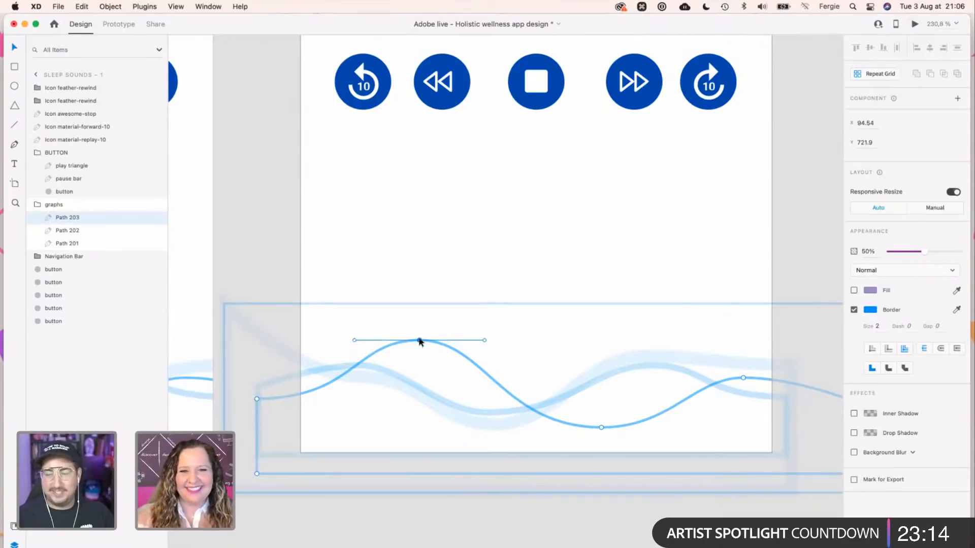
pyautogui.scroll(1, 420, 341)
pyautogui.moveTo(420, 347); pyautogui.dragTo(415, 417)
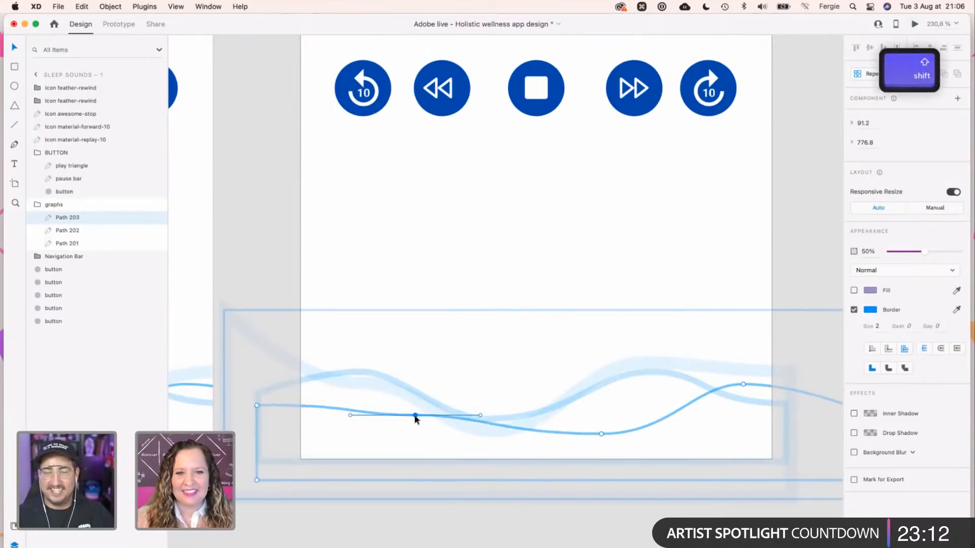
pyautogui.moveTo(601, 435); pyautogui.dragTo(605, 346)
pyautogui.moveTo(742, 385); pyautogui.dragTo(741, 425)
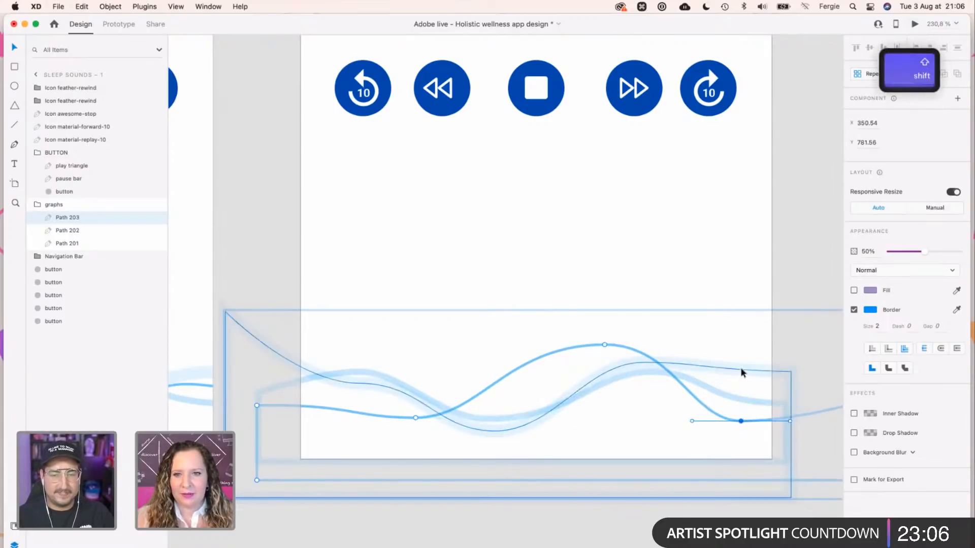
# Reshape the medium wave (Path 202) by raising its right and left crests and moving its middle trough up to about Y 754.
pyautogui.click(656, 375)
pyautogui.moveTo(652, 374); pyautogui.dragTo(652, 330)
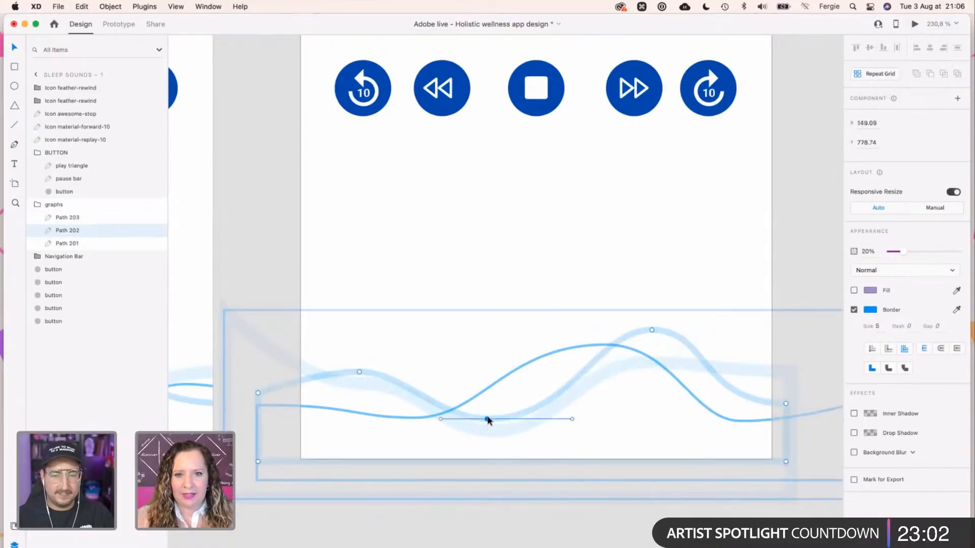
pyautogui.moveTo(488, 420); pyautogui.dragTo(489, 387)
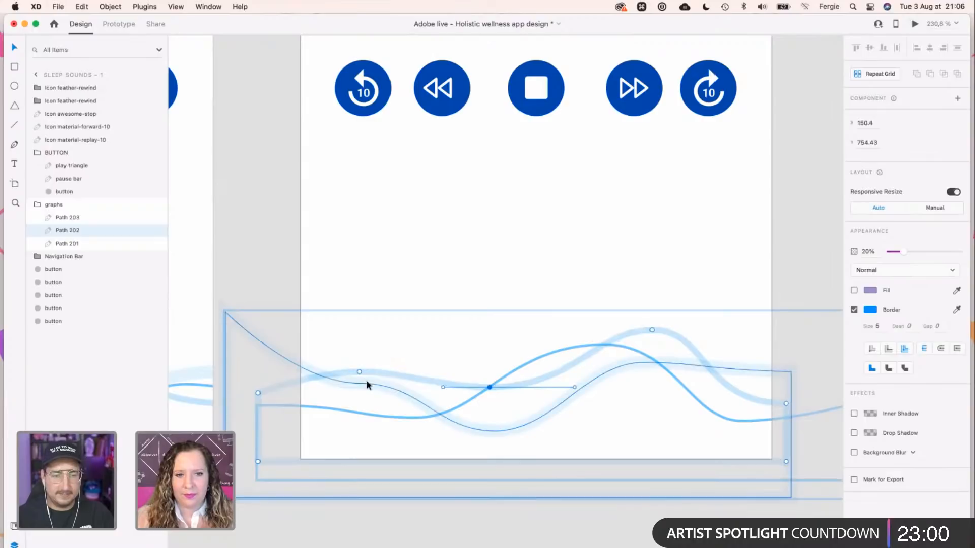
pyautogui.moveTo(359, 372); pyautogui.dragTo(359, 352)
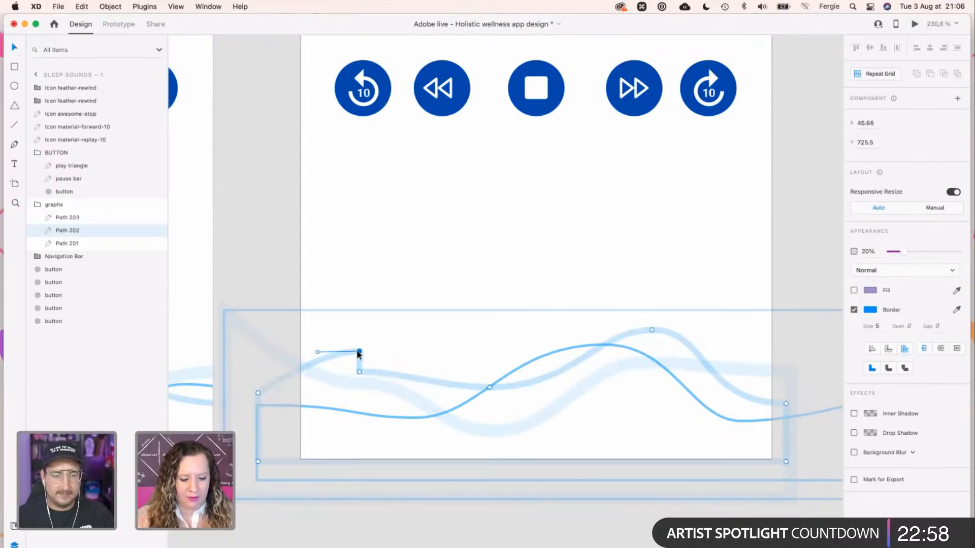
pyautogui.press('super+z')
pyautogui.moveTo(360, 375); pyautogui.dragTo(359, 349)
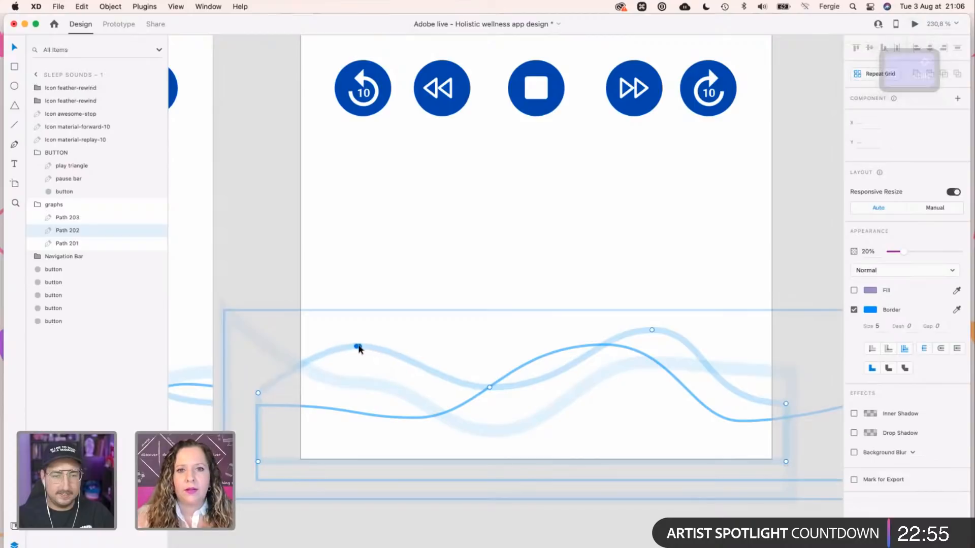
pyautogui.click(285, 279)
# Duplicate the Sleep Sounds – 1 artboard with its reshaped waves.
pyautogui.scroll(-5, 286, 279)
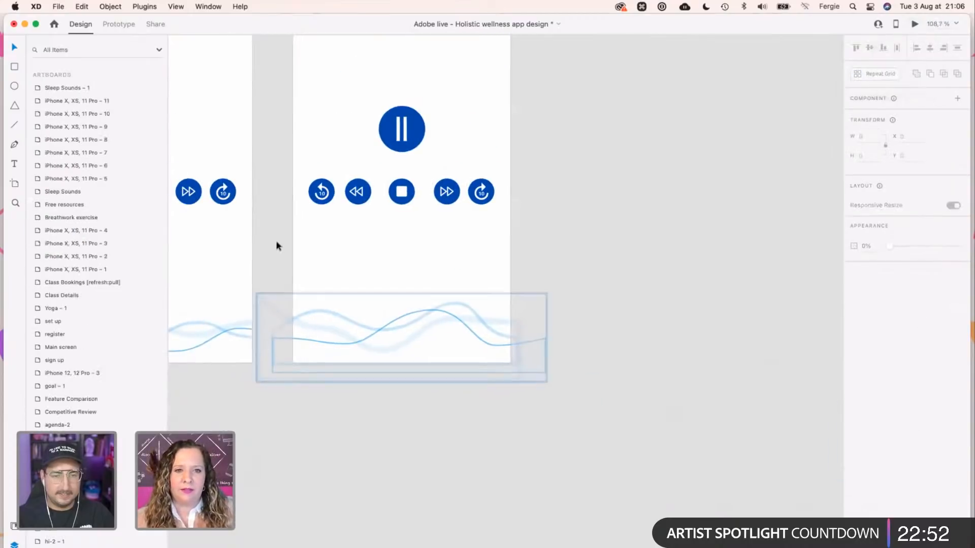
pyautogui.press('space')
pyautogui.moveTo(363, 272); pyautogui.dragTo(455, 380)
pyautogui.press('space')
pyautogui.moveTo(546, 150); pyautogui.dragTo(531, 207)
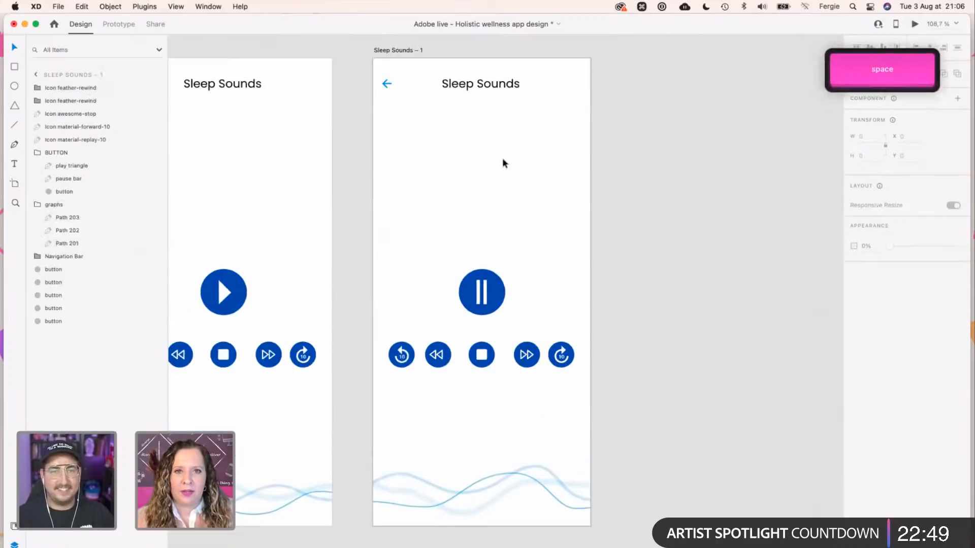
pyautogui.click(401, 58)
pyautogui.press('super+d')
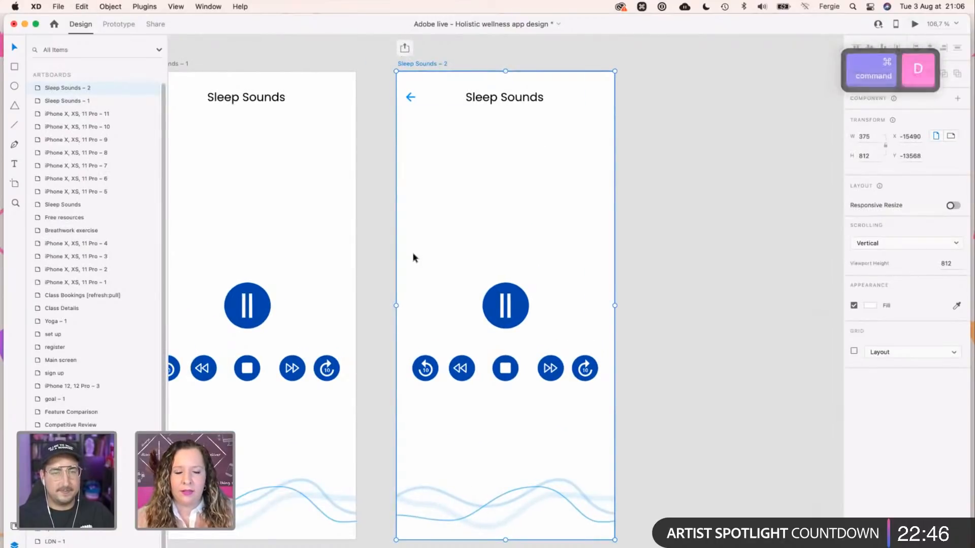
pyautogui.scroll(-2, 386, 258)
pyautogui.scroll(-3, 385, 257)
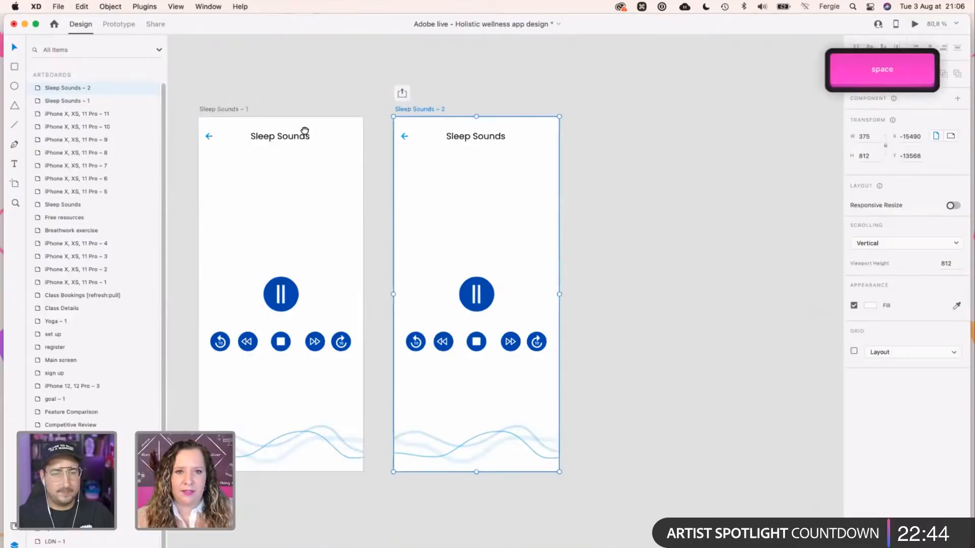
# Reshape the thin wave (Path 203) on Sleep Sounds – 2, lowering its crest to about Y 782 and raising its left and right troughs to about Y 706 and 725.
pyautogui.scroll(2, 342, 190)
pyautogui.scroll(5, 485, 398)
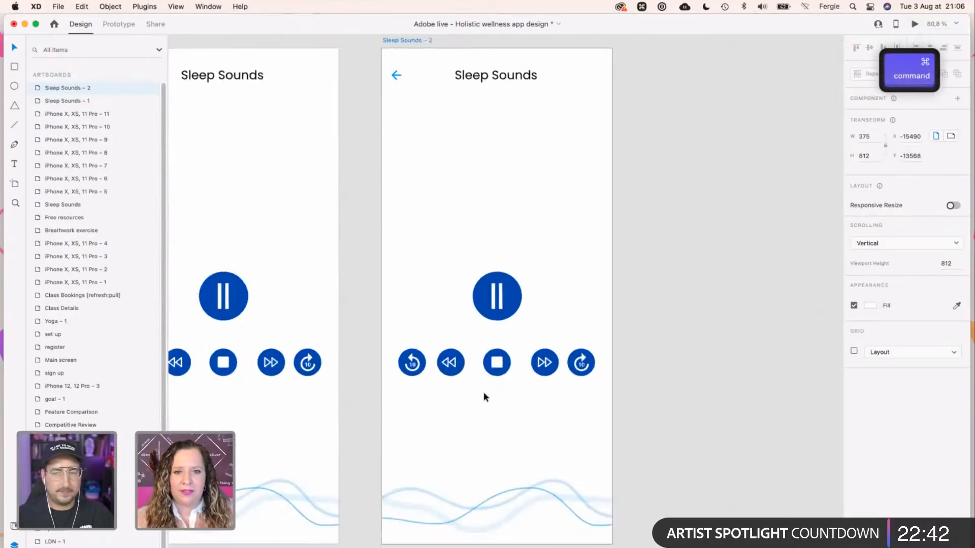
pyautogui.scroll(-3, 496, 406)
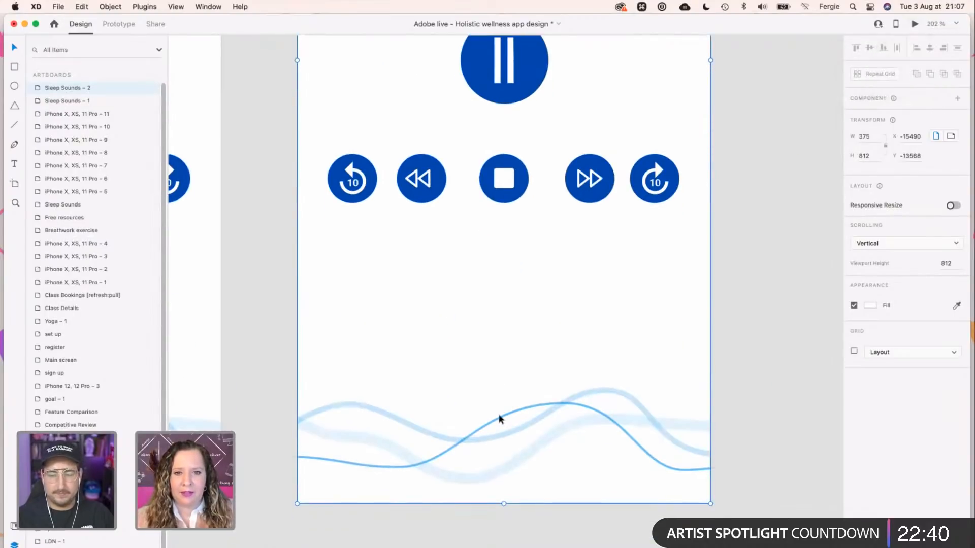
pyautogui.keyDown('super'); pyautogui.click(498, 422); pyautogui.keyUp('super')
pyautogui.scroll(2, 516, 488)
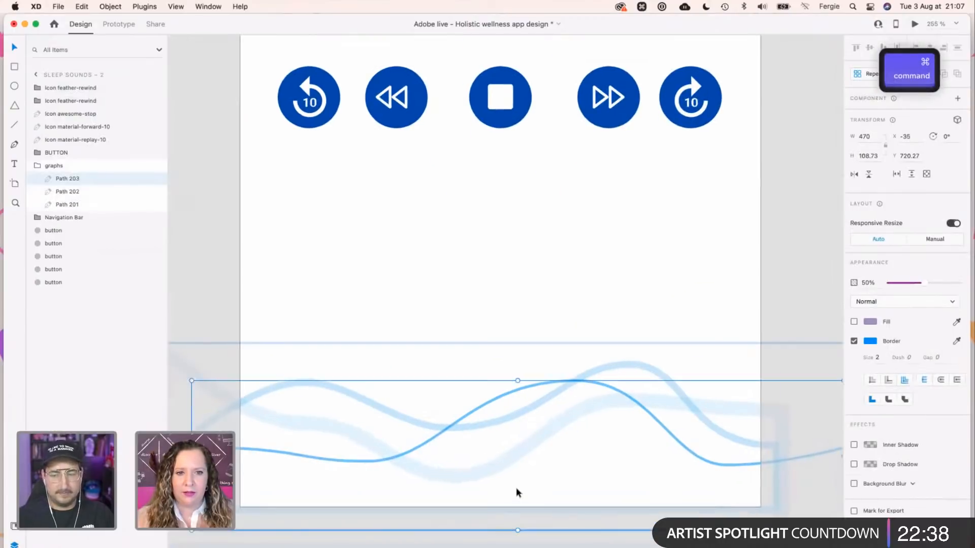
pyautogui.scroll(-1, 507, 406)
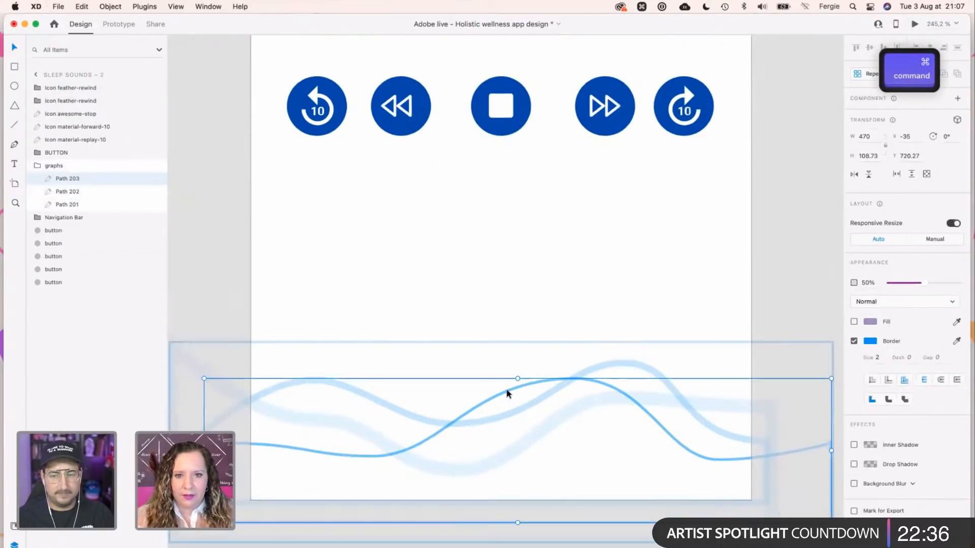
pyautogui.doubleClick(530, 382)
pyautogui.doubleClick(555, 382)
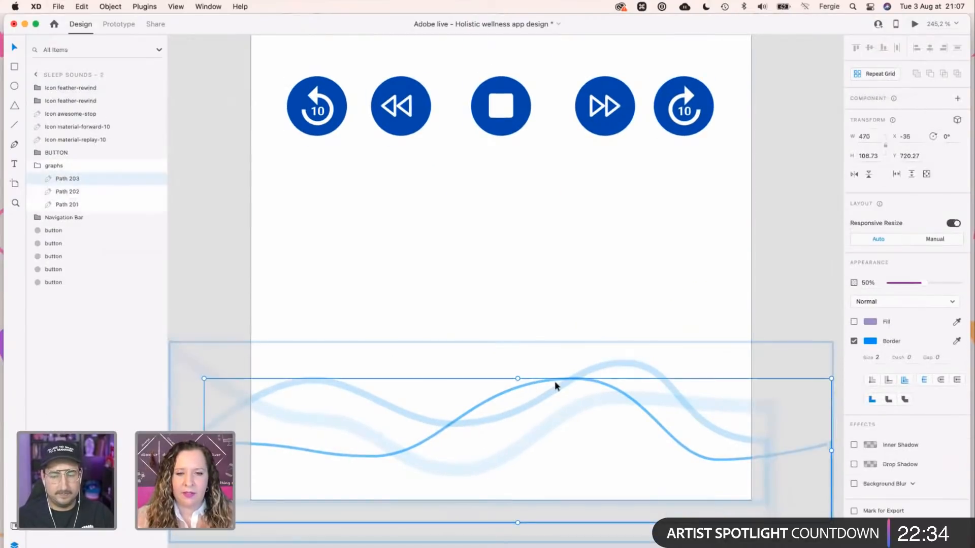
pyautogui.doubleClick(555, 381)
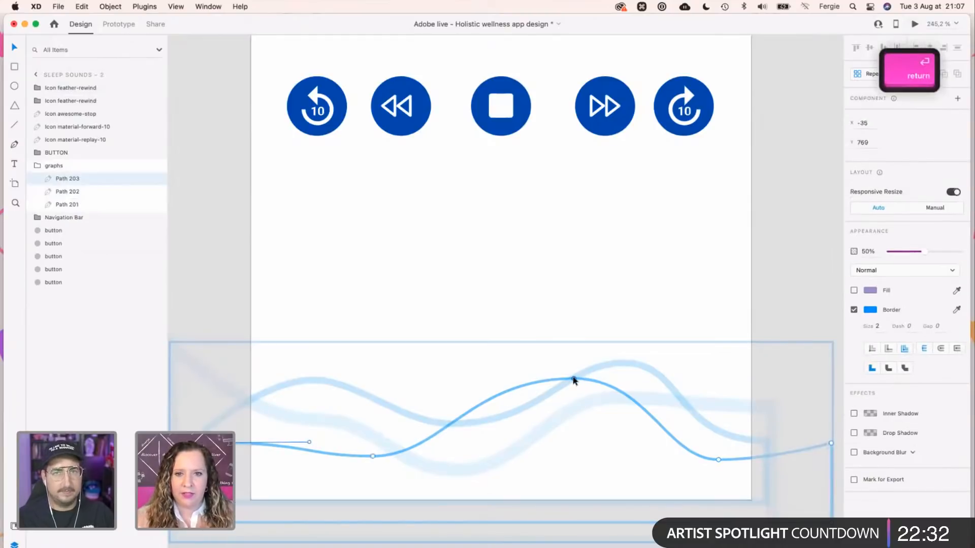
pyautogui.moveTo(574, 384); pyautogui.dragTo(569, 460)
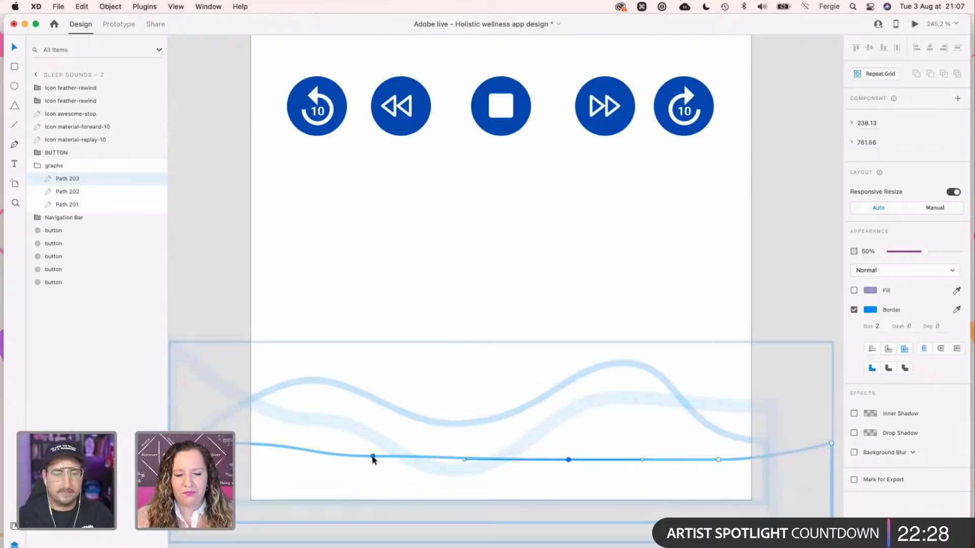
pyautogui.moveTo(374, 412); pyautogui.dragTo(374, 360)
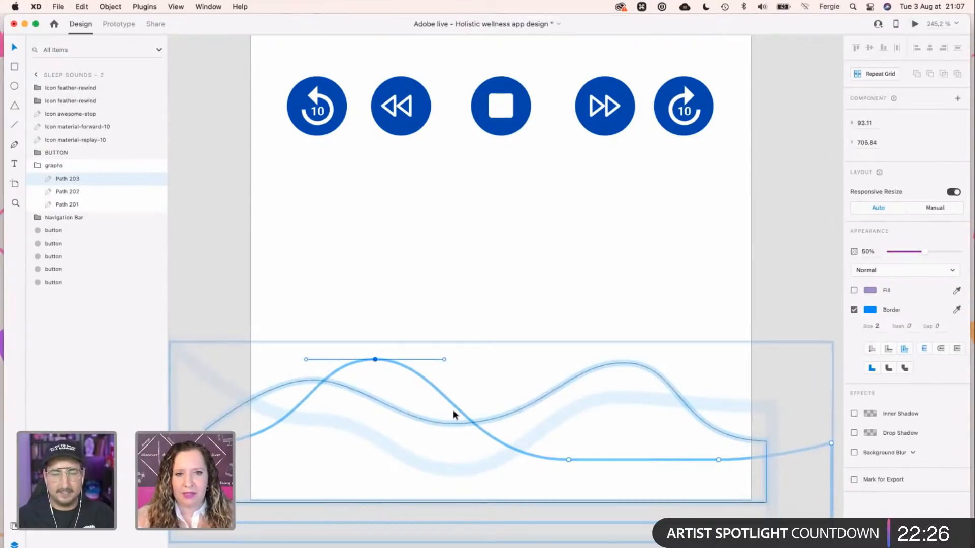
pyautogui.moveTo(718, 461); pyautogui.dragTo(720, 388)
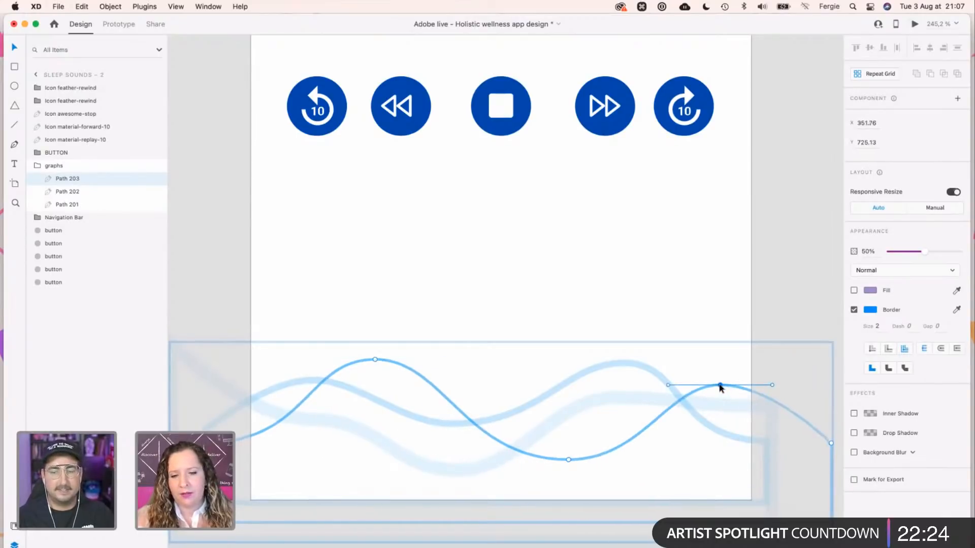
# Reshape the medium wave (Path 202) by lowering its right crest to about Y 747 and also lowering its right end, middle trough and left crest.
pyautogui.click(637, 375)
pyautogui.press('Return')
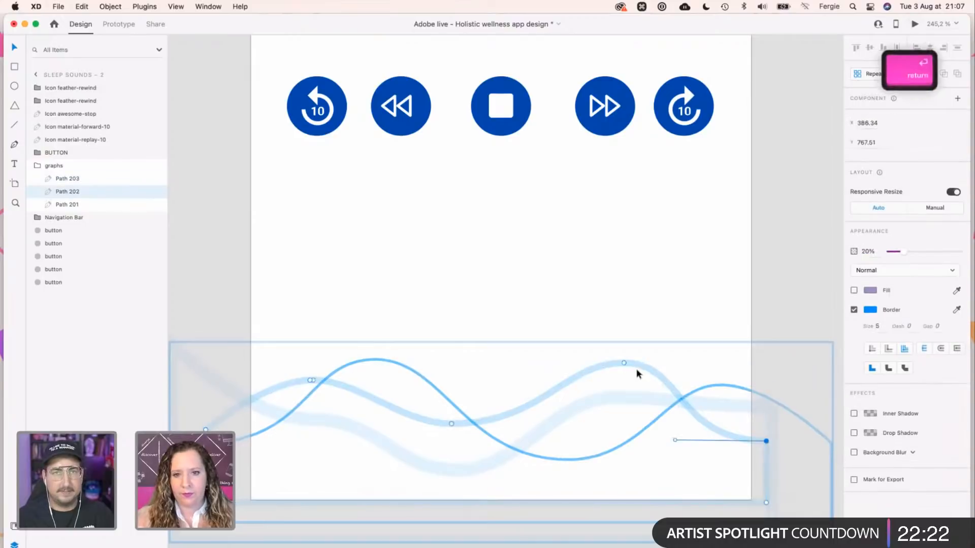
pyautogui.moveTo(624, 365); pyautogui.dragTo(626, 418)
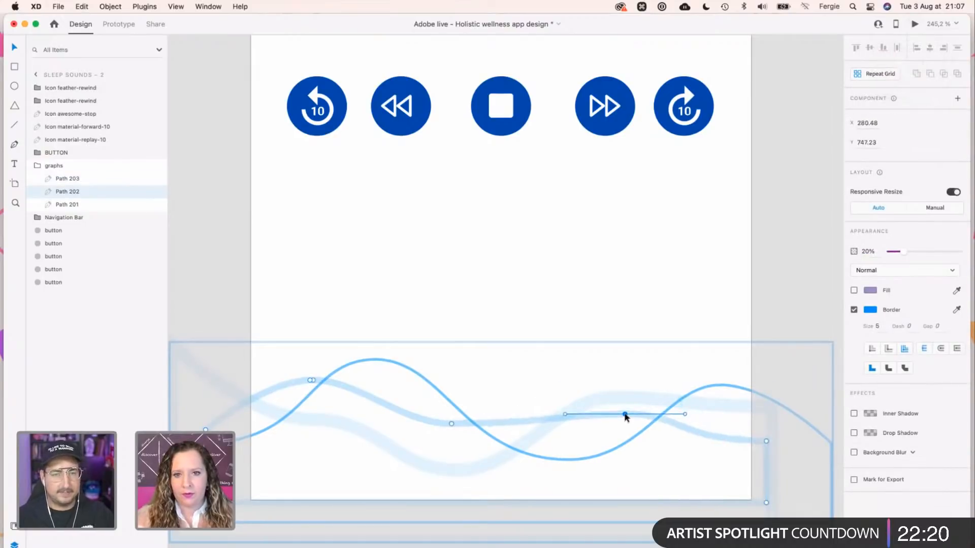
pyautogui.moveTo(764, 443); pyautogui.dragTo(766, 474)
pyautogui.click(451, 425)
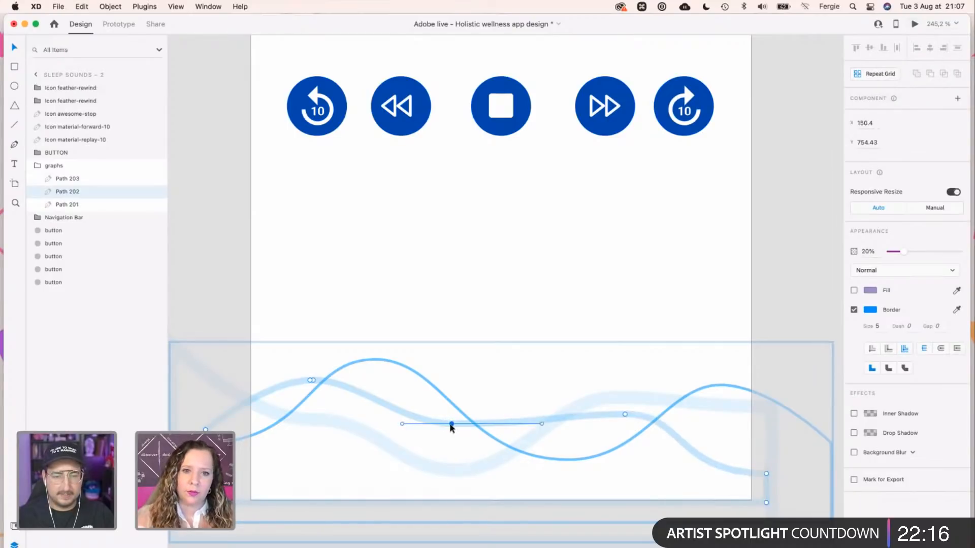
pyautogui.moveTo(452, 406); pyautogui.dragTo(452, 484)
pyautogui.click(312, 381)
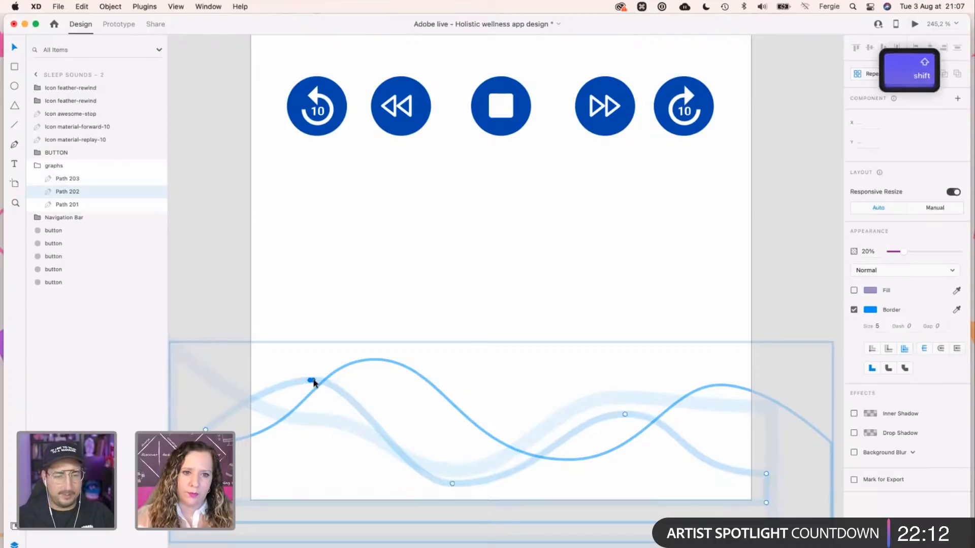
pyautogui.moveTo(314, 386); pyautogui.dragTo(309, 433)
# Reshape Path 201 by raising its left anchor to about Y 716, middle to about Y 759 and right crest, and lowering its right end to about Y 766.
pyautogui.click(347, 429)
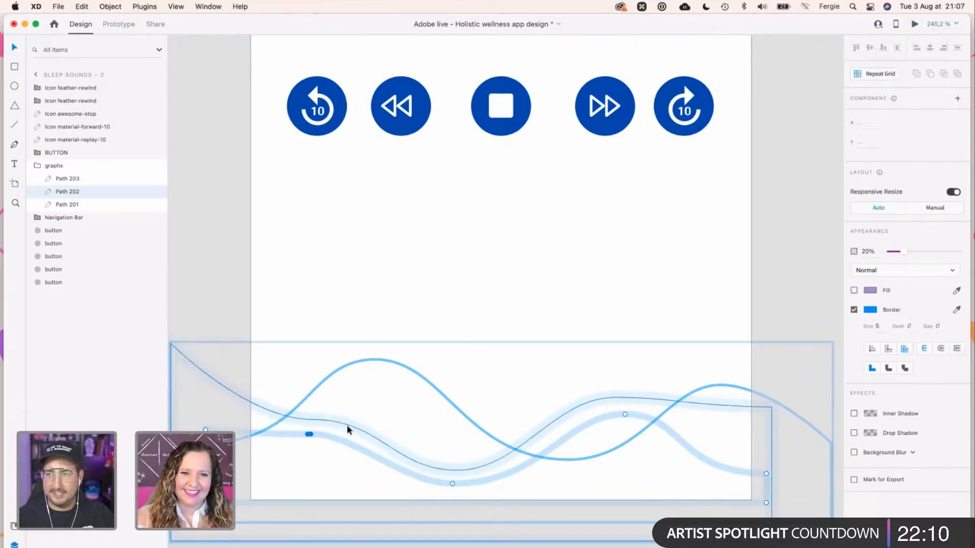
pyautogui.doubleClick(331, 427)
pyautogui.click(315, 420)
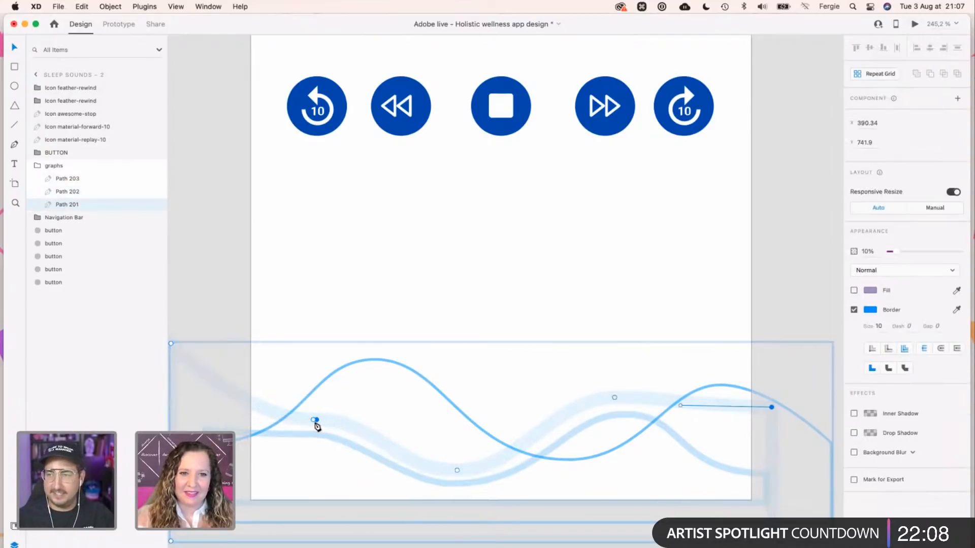
pyautogui.moveTo(315, 420); pyautogui.dragTo(314, 375)
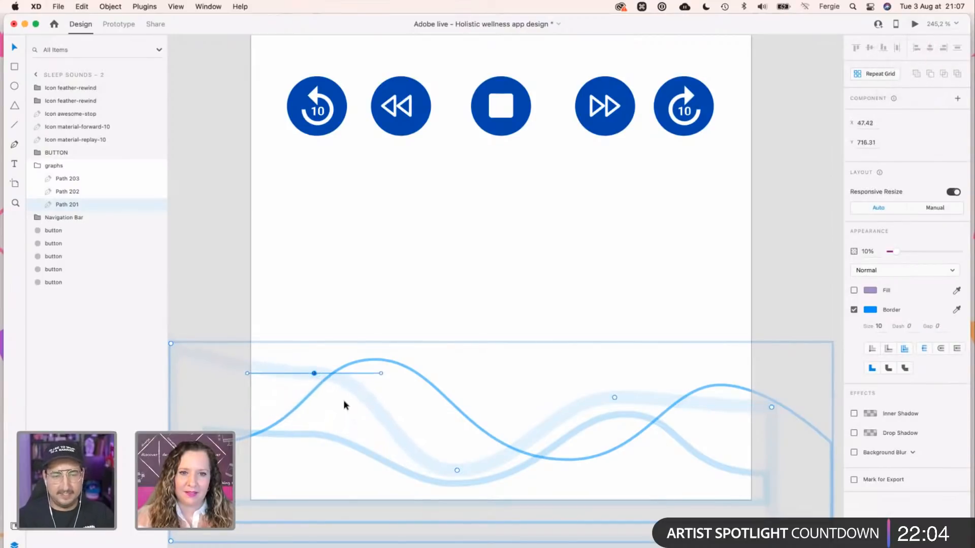
pyautogui.moveTo(457, 470); pyautogui.dragTo(458, 430)
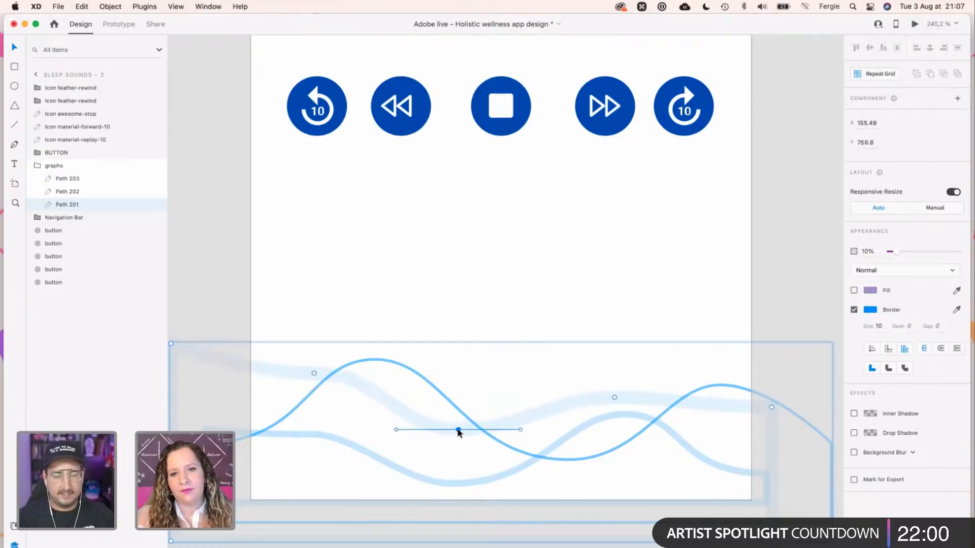
pyautogui.moveTo(615, 398); pyautogui.dragTo(614, 358)
pyautogui.moveTo(768, 409); pyautogui.dragTo(772, 439)
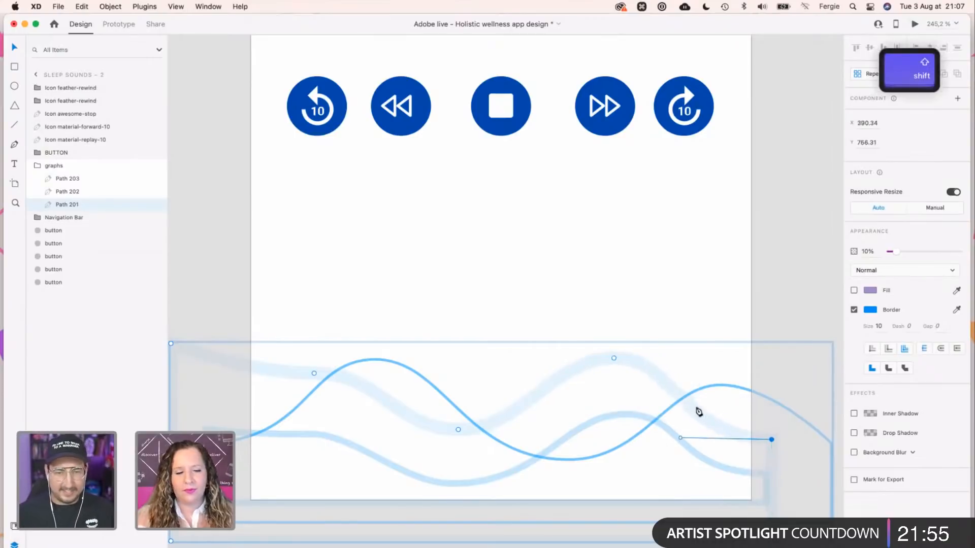
pyautogui.click(578, 318)
# Link the Sleep Sounds – 1 artboard to Sleep Sounds – 2 with an Auto-Animate interaction in prototype mode.
pyautogui.scroll(-5, 571, 340)
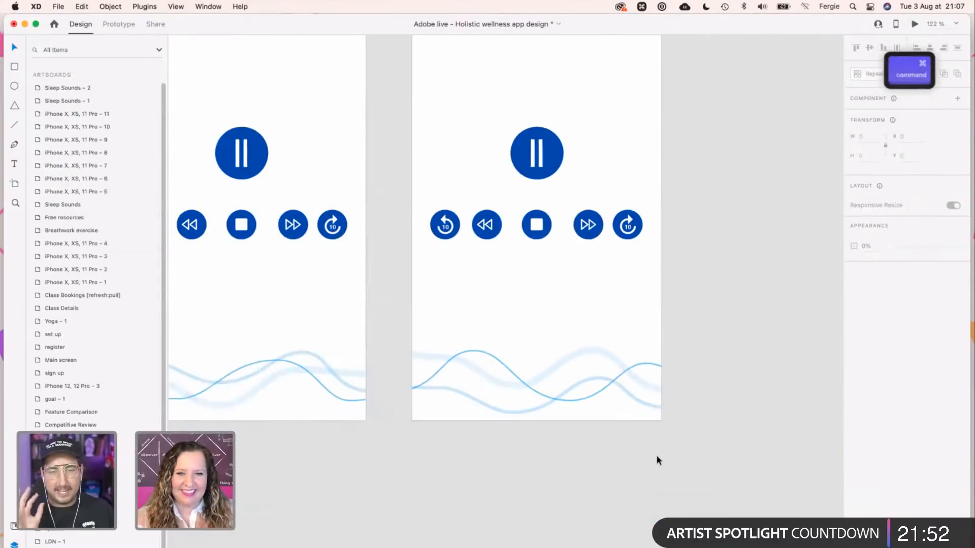
pyautogui.scroll(-5, 656, 455)
pyautogui.scroll(3, 500, 391)
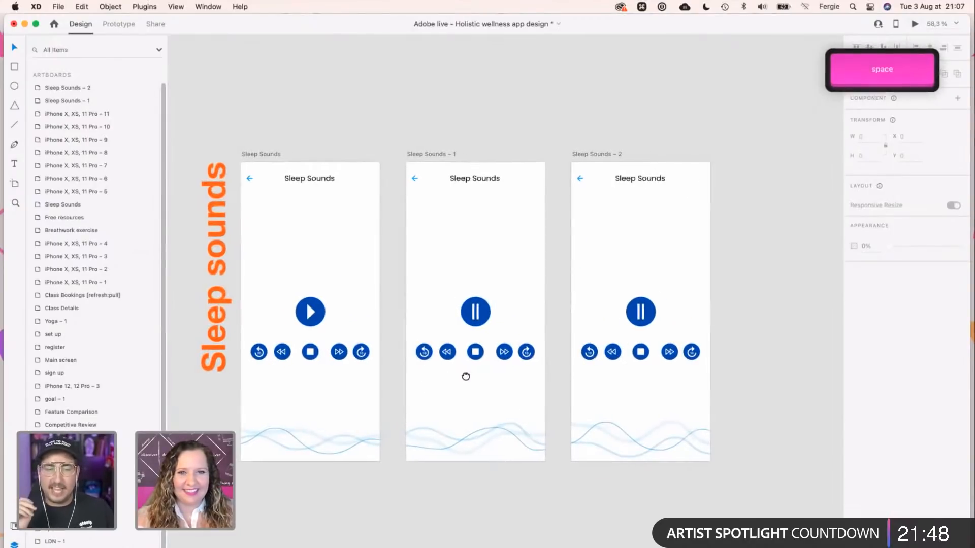
pyautogui.scroll(3, 555, 418)
pyautogui.scroll(1, 555, 418)
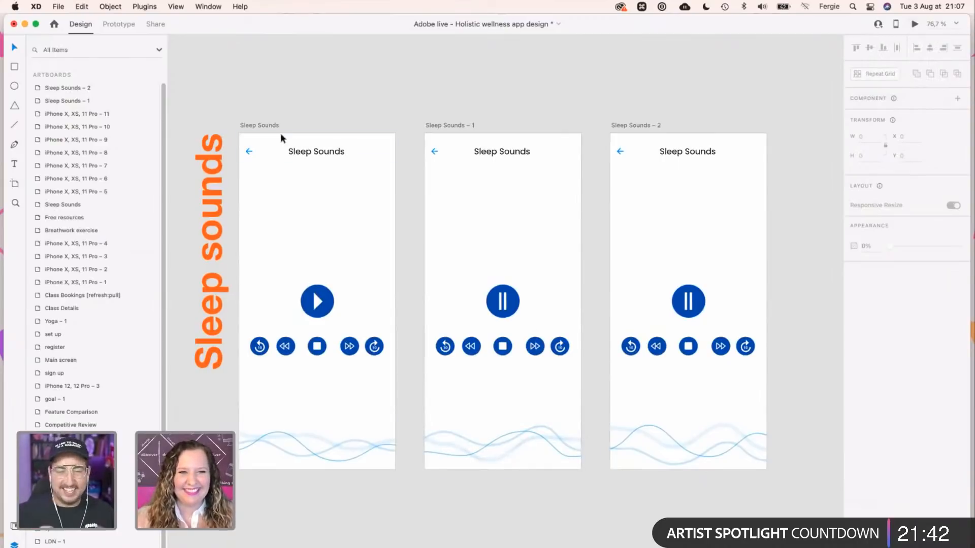
pyautogui.click(120, 24)
pyautogui.click(260, 125)
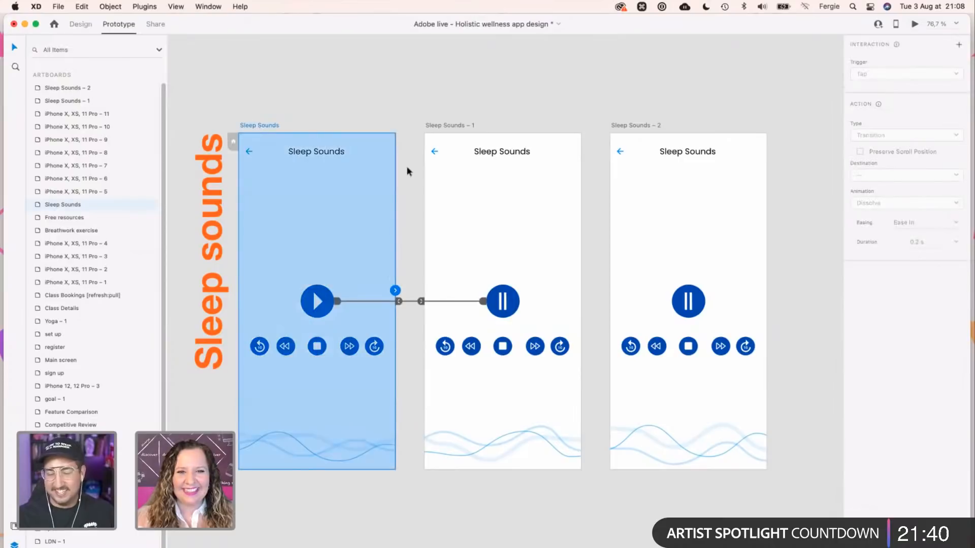
pyautogui.click(453, 126)
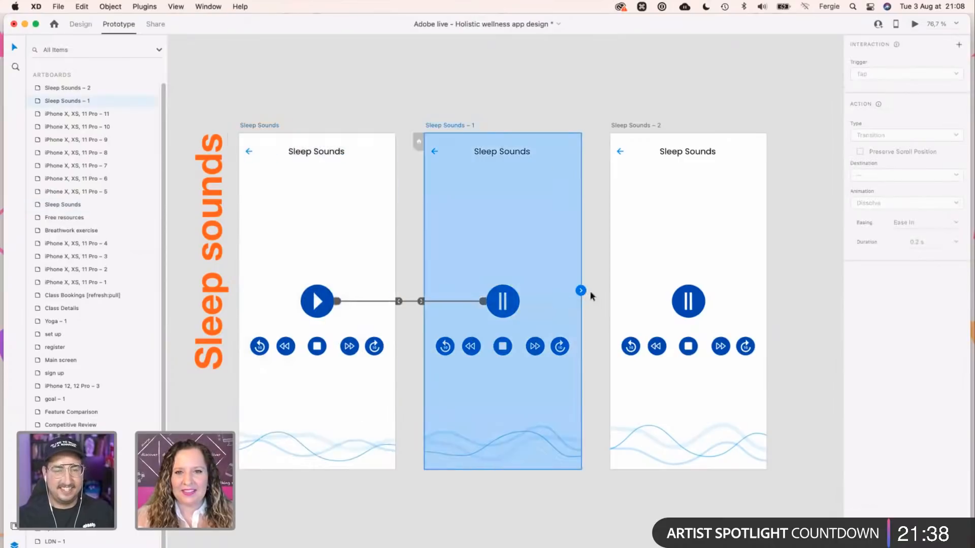
pyautogui.moveTo(581, 290); pyautogui.dragTo(646, 123)
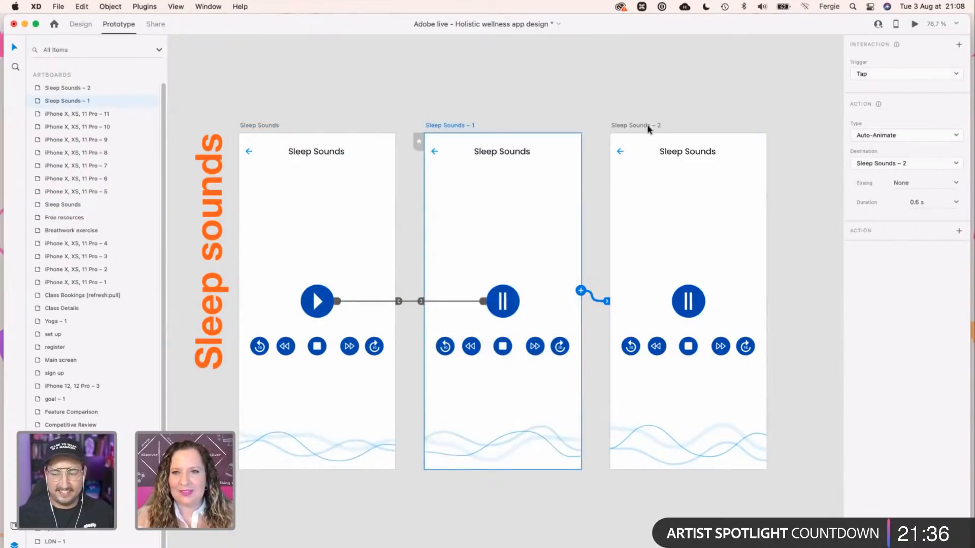
# Set the link's trigger to Time and its duration to 1 s, and link Sleep Sounds – 2 back to Sleep Sounds – 1.
pyautogui.scroll(-1, 777, 231)
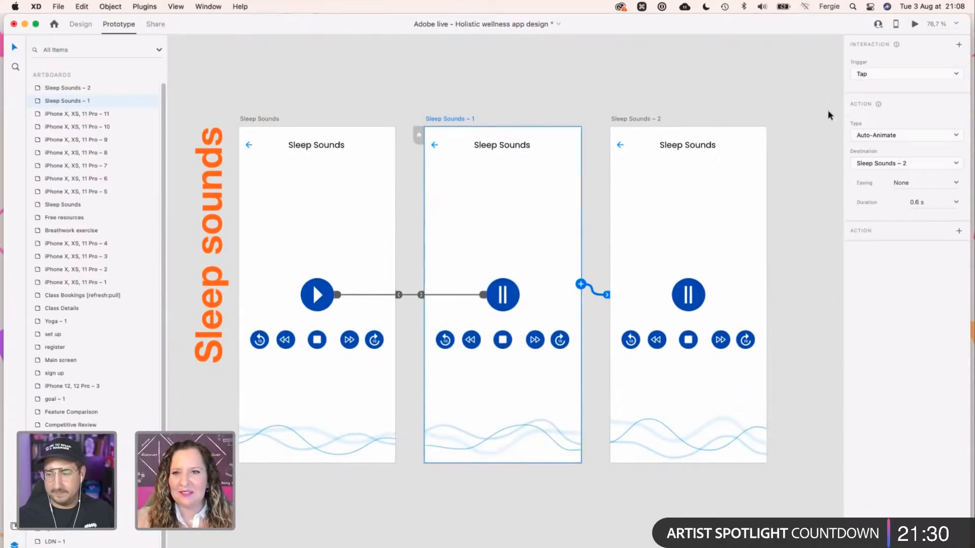
pyautogui.click(889, 75)
pyautogui.click(883, 97)
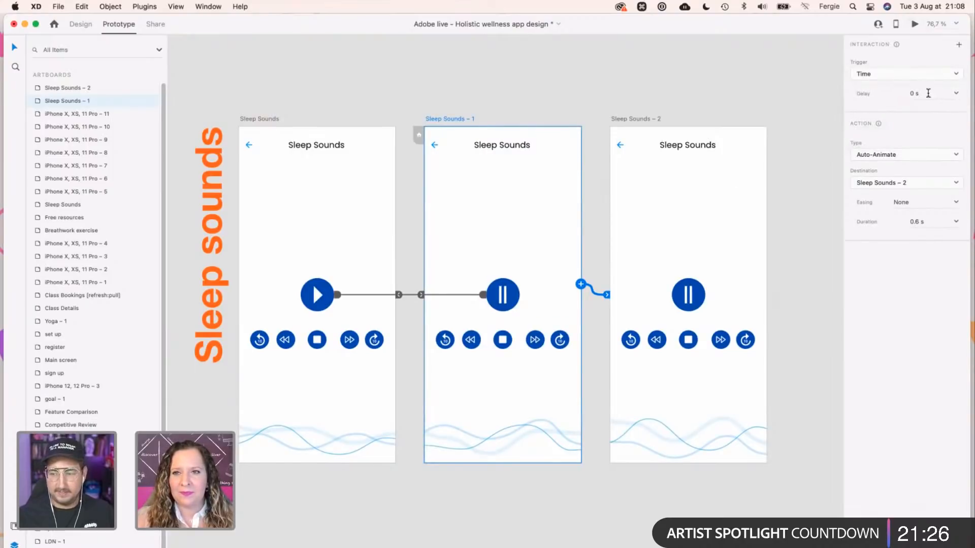
pyautogui.click(956, 222)
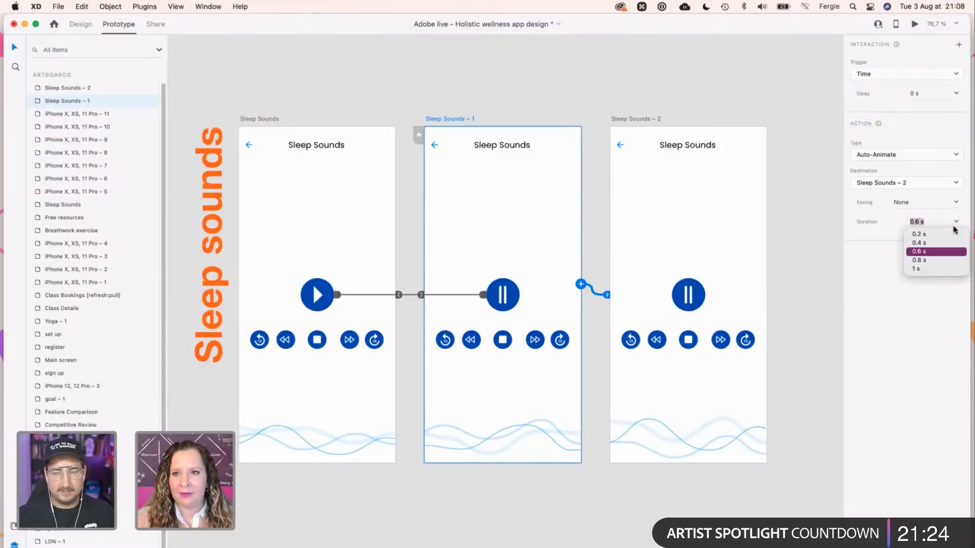
pyautogui.click(932, 260)
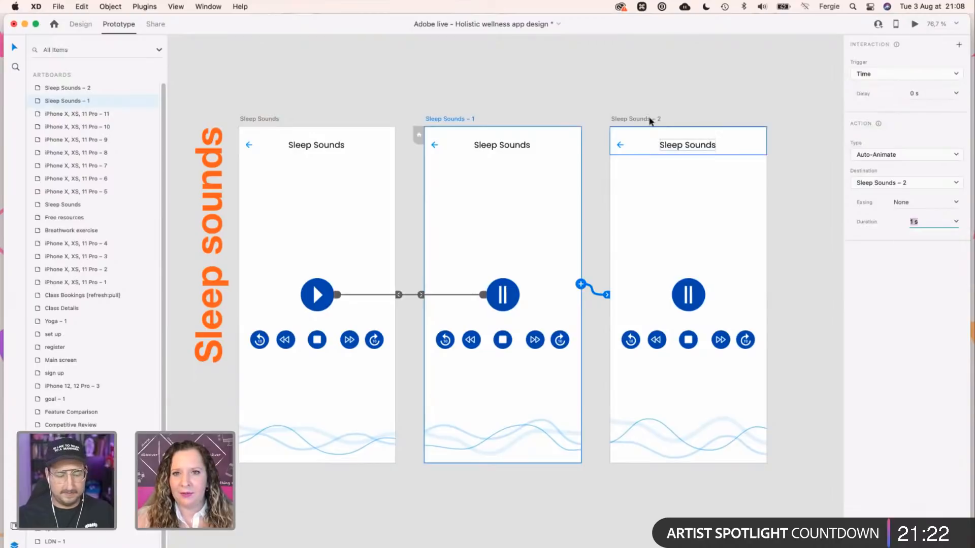
pyautogui.click(694, 196)
pyautogui.moveTo(767, 284); pyautogui.dragTo(526, 191)
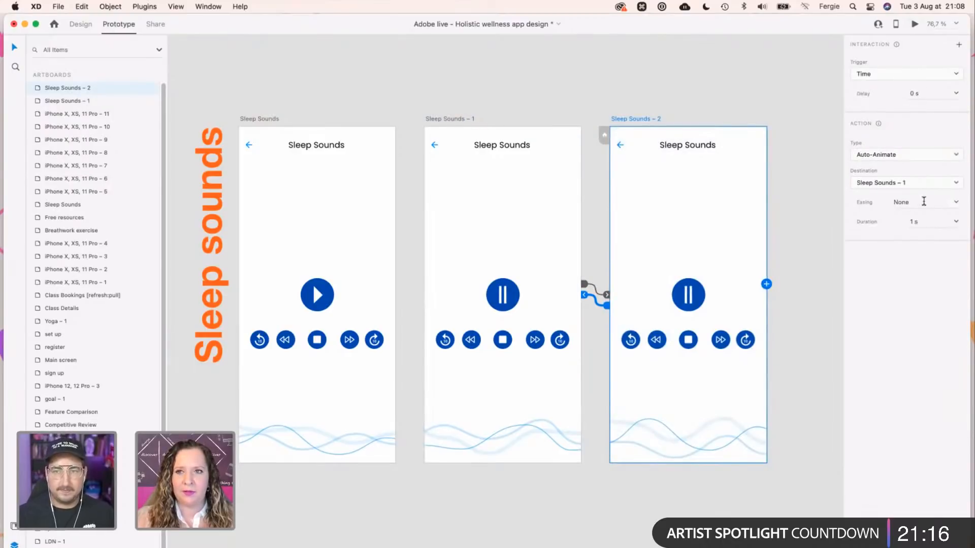
# Preview the Sleep Sounds artboard and test the play and pause button with the looping wave animation.
pyautogui.click(256, 118)
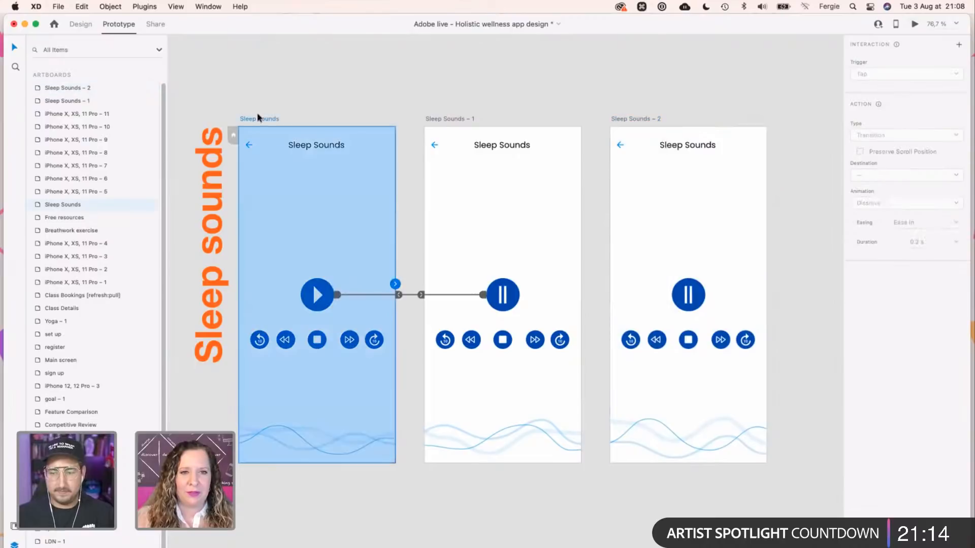
pyautogui.click(914, 24)
pyautogui.moveTo(114, 136); pyautogui.dragTo(773, 85)
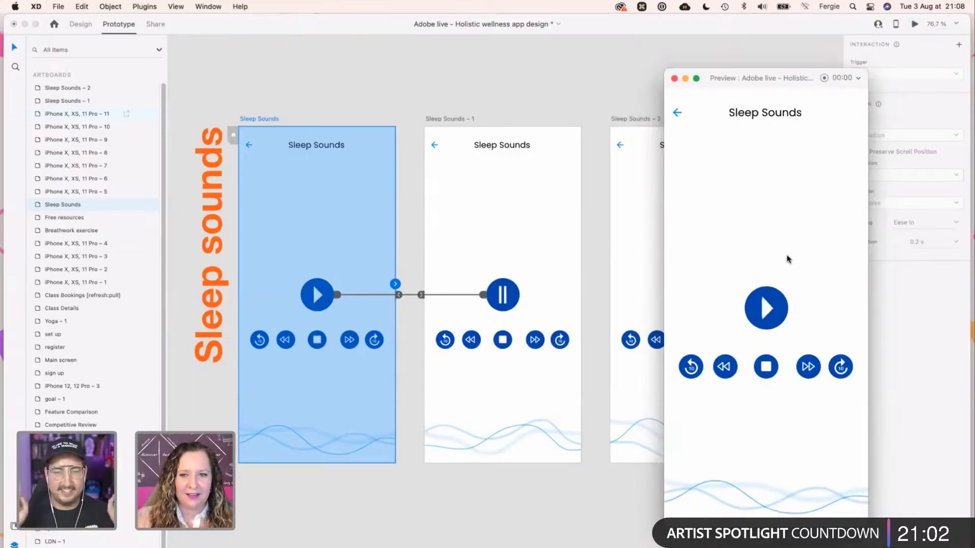
pyautogui.click(768, 308)
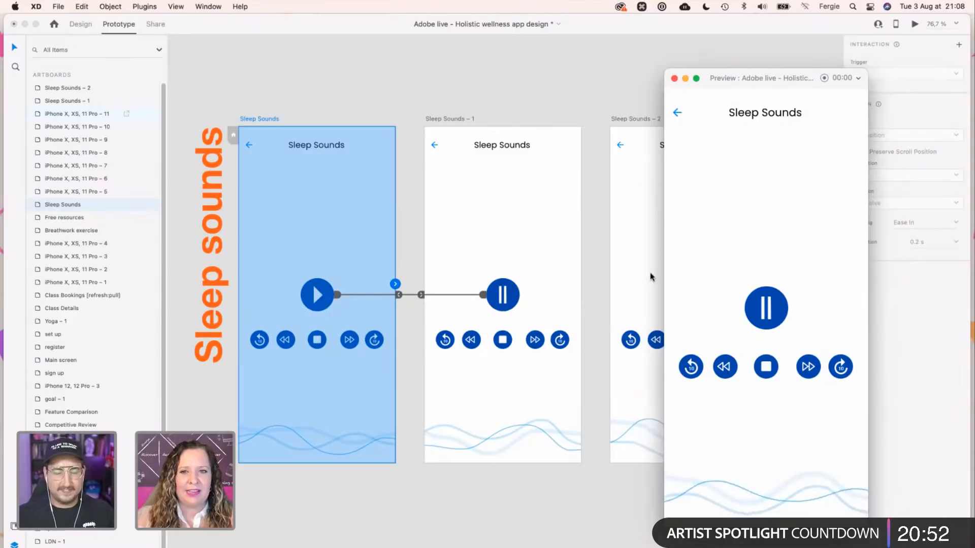
pyautogui.click(767, 309)
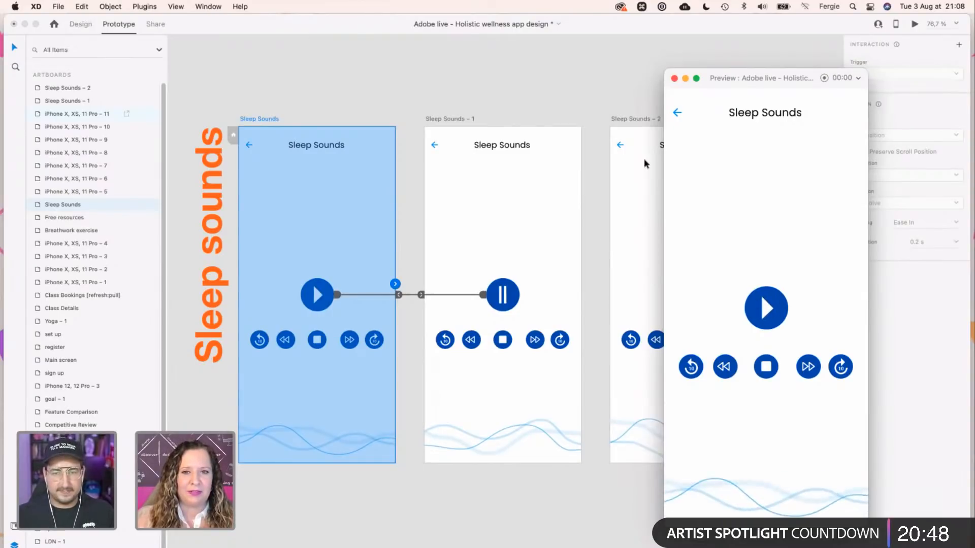
# Link the pause button on Sleep Sounds – 2 back to the Sleep Sounds artboard with a tap-triggered Auto-Animate interaction.
pyautogui.moveTo(744, 81); pyautogui.dragTo(77, 77)
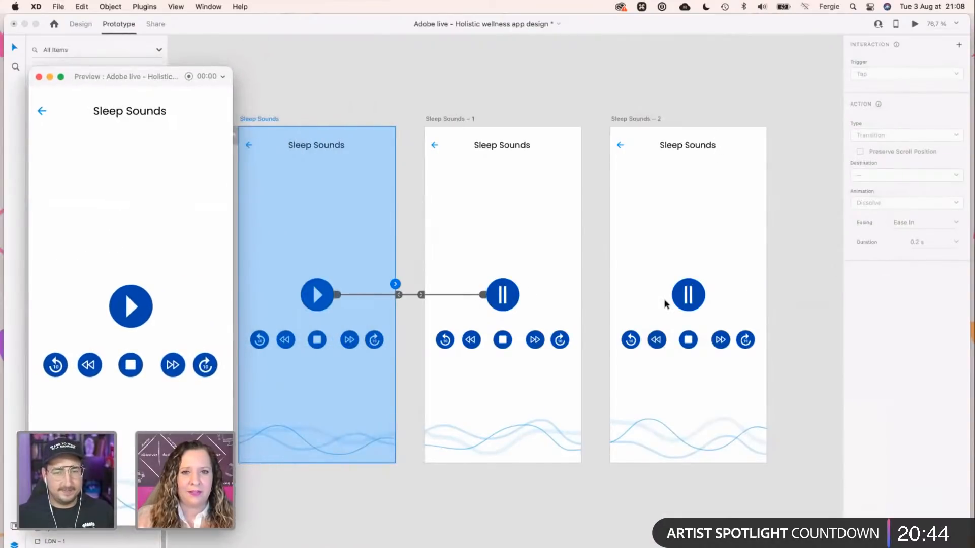
pyautogui.click(702, 298)
pyautogui.moveTo(702, 298); pyautogui.dragTo(737, 273)
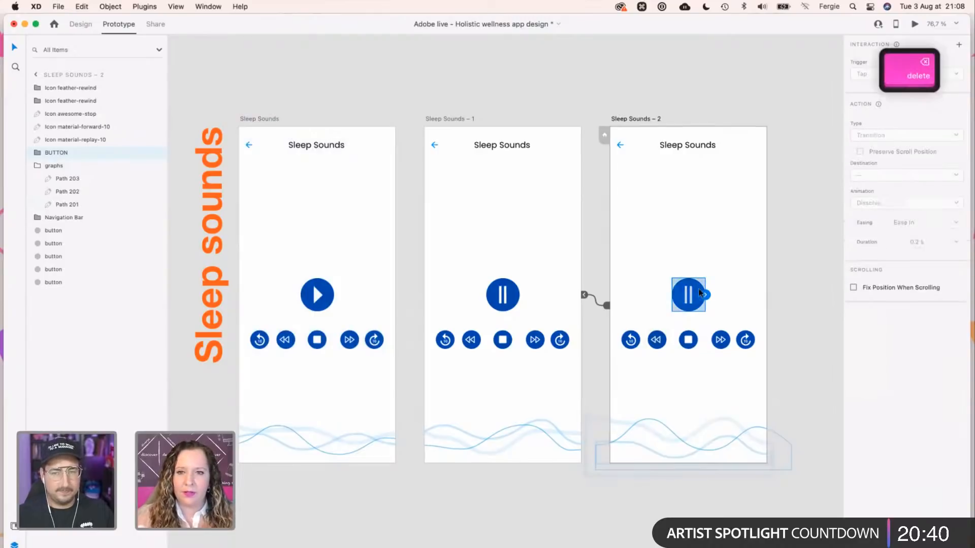
pyautogui.moveTo(705, 294); pyautogui.dragTo(335, 236)
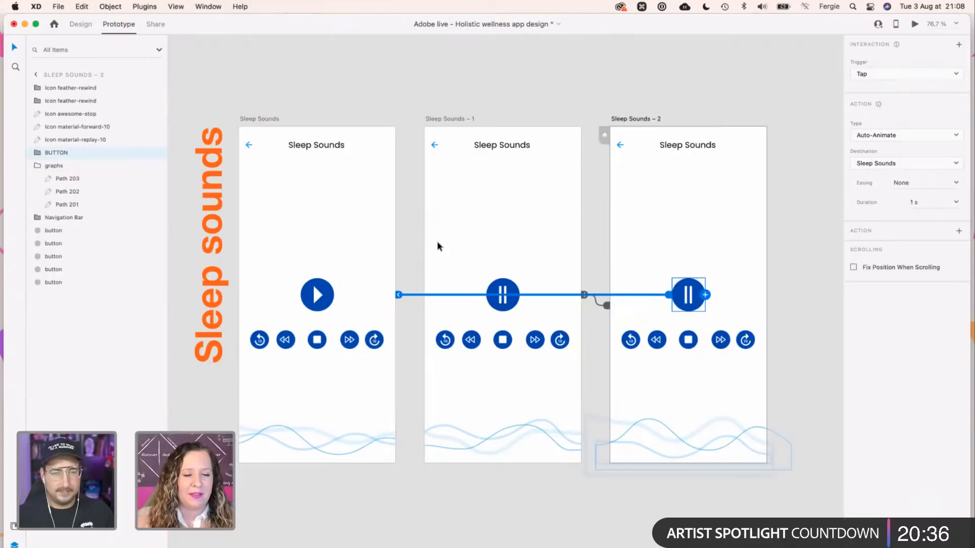
# Preview the Sleep Sounds artboard, test pausing the looping wave animation, and close the preview.
pyautogui.click(372, 227)
pyautogui.click(915, 25)
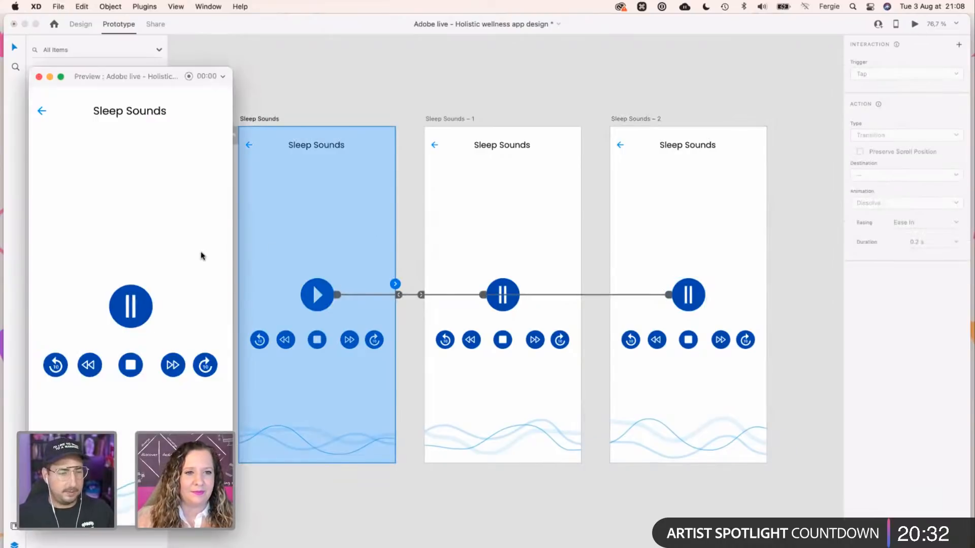
pyautogui.click(124, 312)
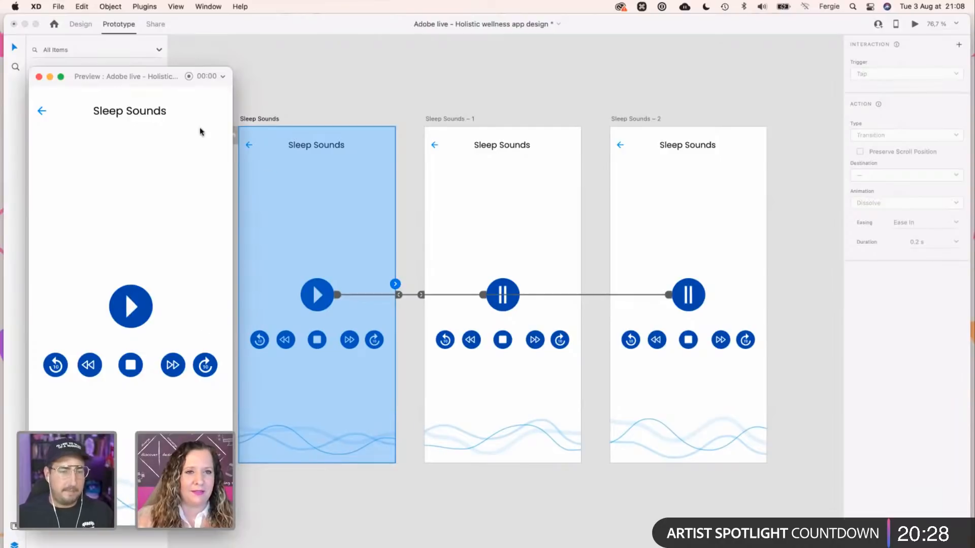
pyautogui.moveTo(128, 84); pyautogui.dragTo(752, 84)
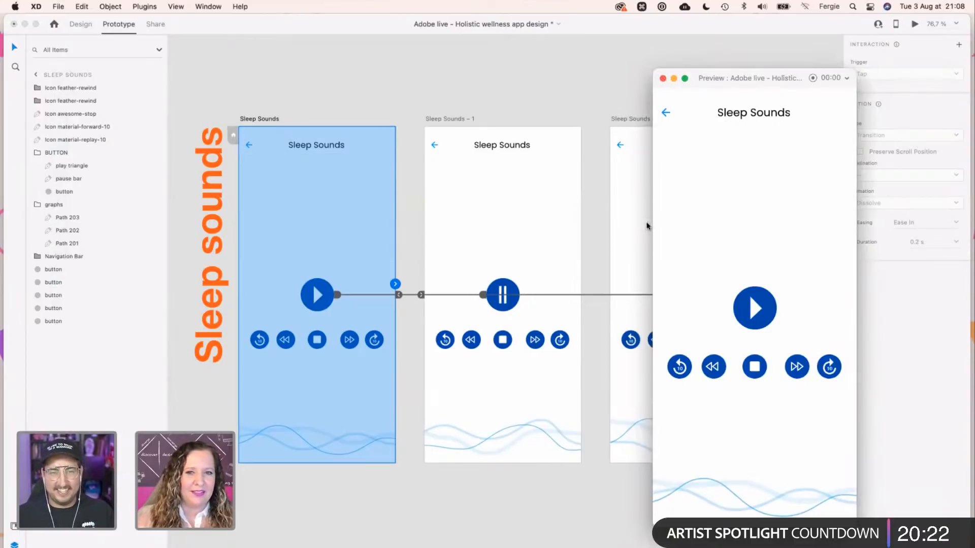
pyautogui.click(663, 79)
pyautogui.click(239, 43)
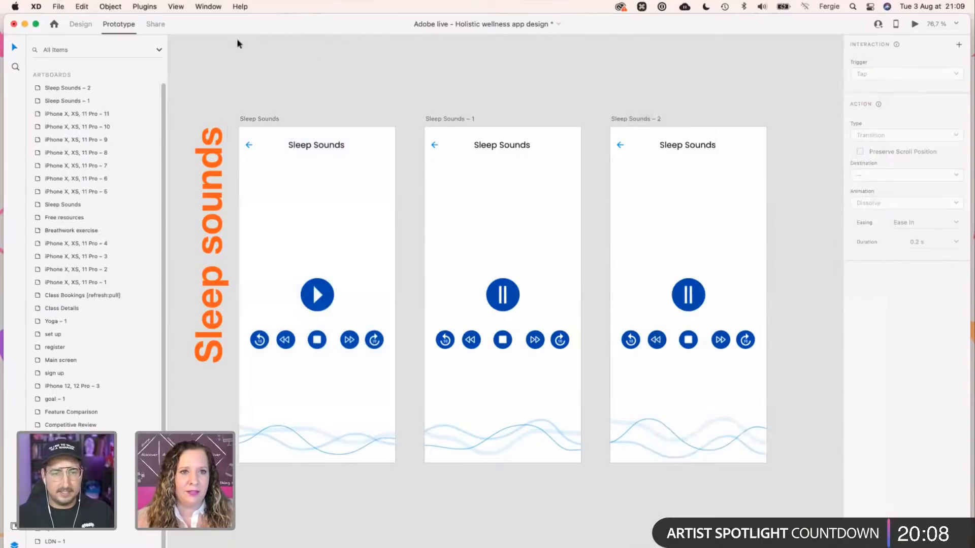
# Switch to design mode and move the Breathwork exercise artboard and its Breath work label directly above the Sleep Sounds row.
pyautogui.click(82, 24)
pyautogui.scroll(-4, 284, 121)
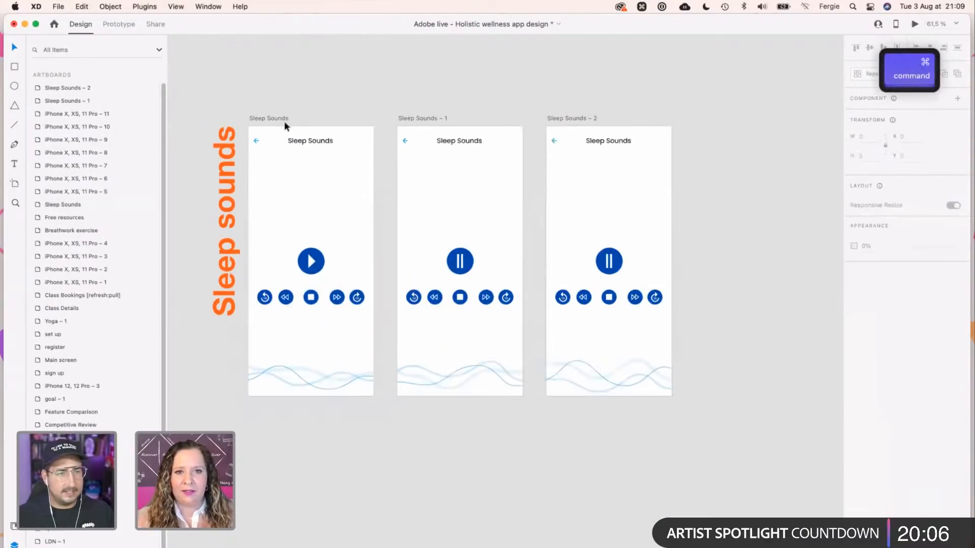
pyautogui.press('space')
pyautogui.hscroll(-10, 344, 115)
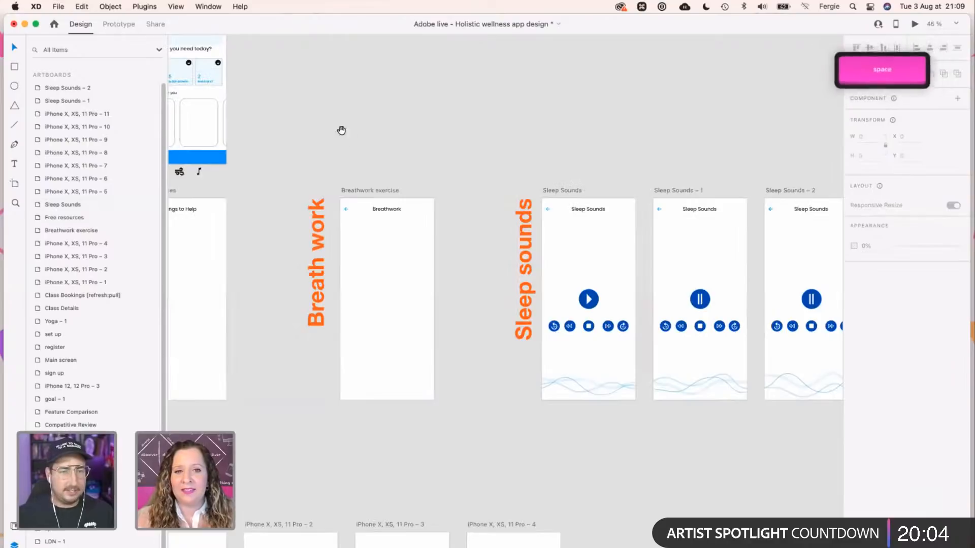
pyautogui.hscroll(-5, 461, 151)
pyautogui.hscroll(8, 498, 214)
pyautogui.scroll(6, 498, 213)
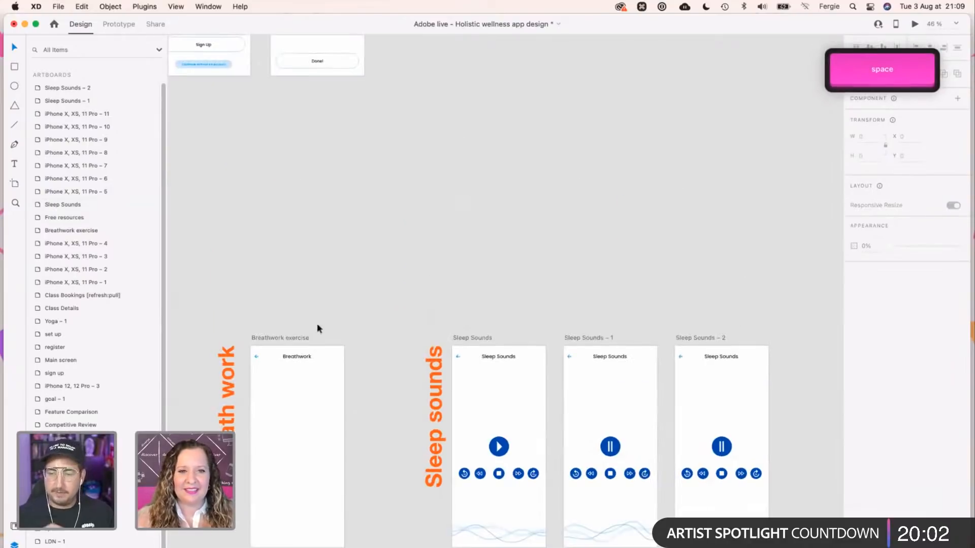
pyautogui.moveTo(272, 340); pyautogui.dragTo(473, 113)
pyautogui.moveTo(232, 362); pyautogui.dragTo(388, 192)
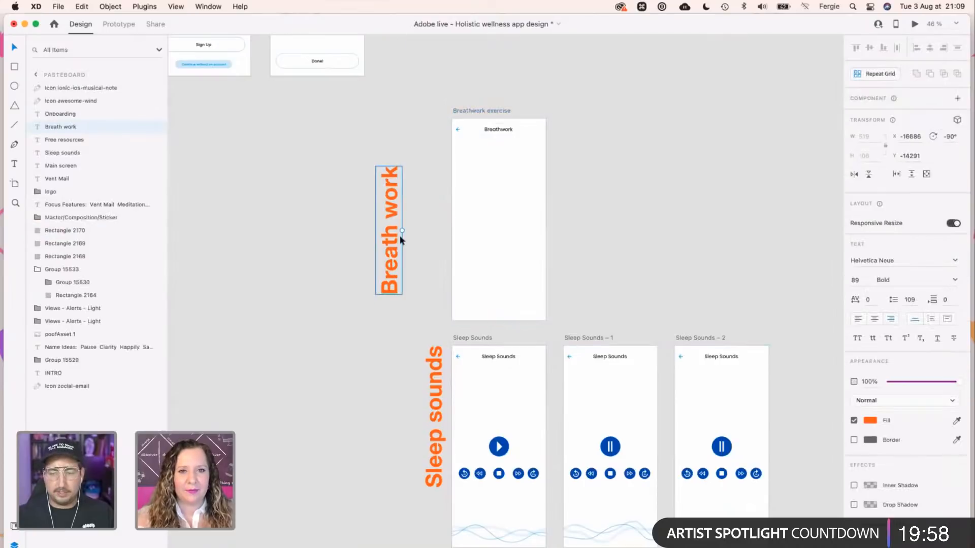
pyautogui.moveTo(455, 196)
pyautogui.mouseDown()
pyautogui.moveTo(460, 180)
pyautogui.moveTo(449, 190)
pyautogui.mouseUp()
pyautogui.click(586, 179)
pyautogui.scroll(3, 665, 211)
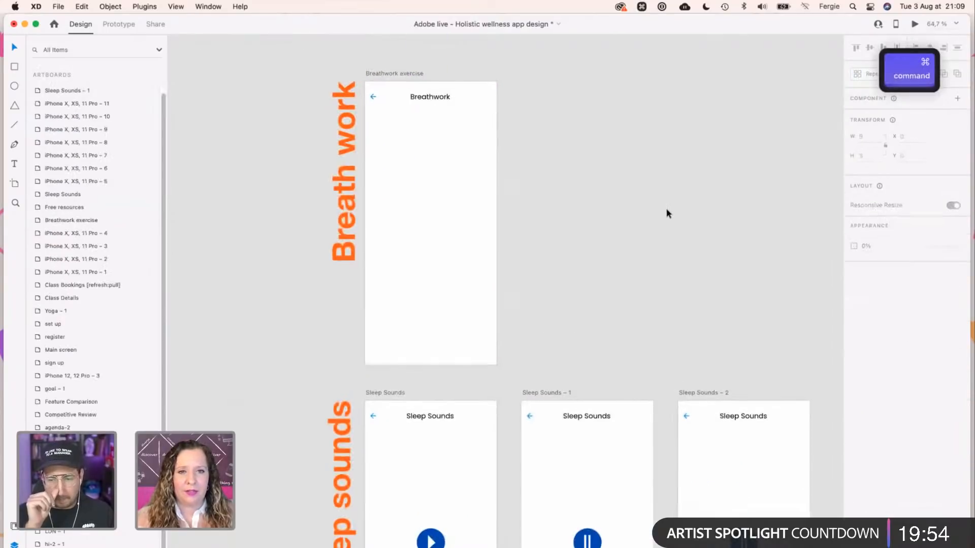
pyautogui.scroll(2, 395, 126)
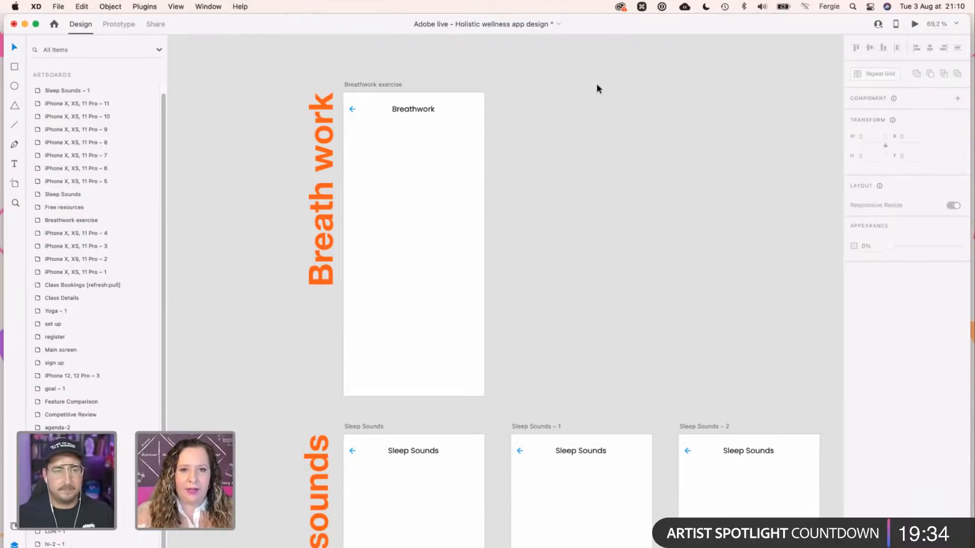
pyautogui.scroll(-3, 523, 361)
pyautogui.scroll(-3, 523, 360)
pyautogui.scroll(-4, 516, 316)
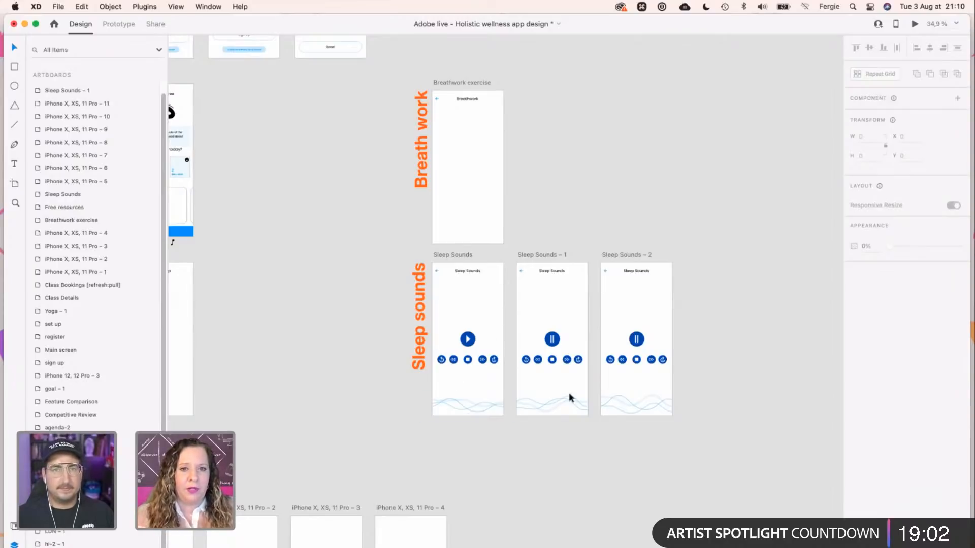
pyautogui.scroll(3, 564, 356)
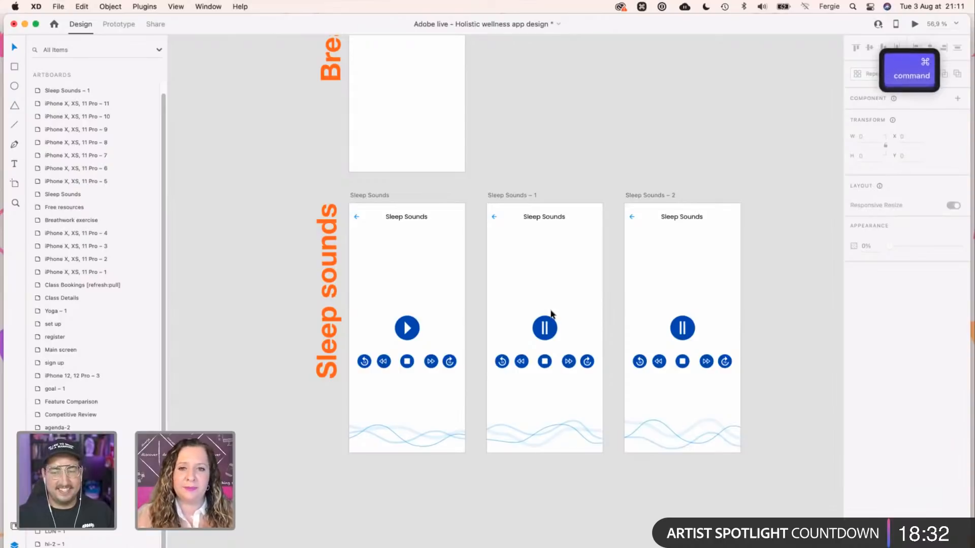
pyautogui.scroll(-1, 551, 313)
pyautogui.scroll(-5, 551, 313)
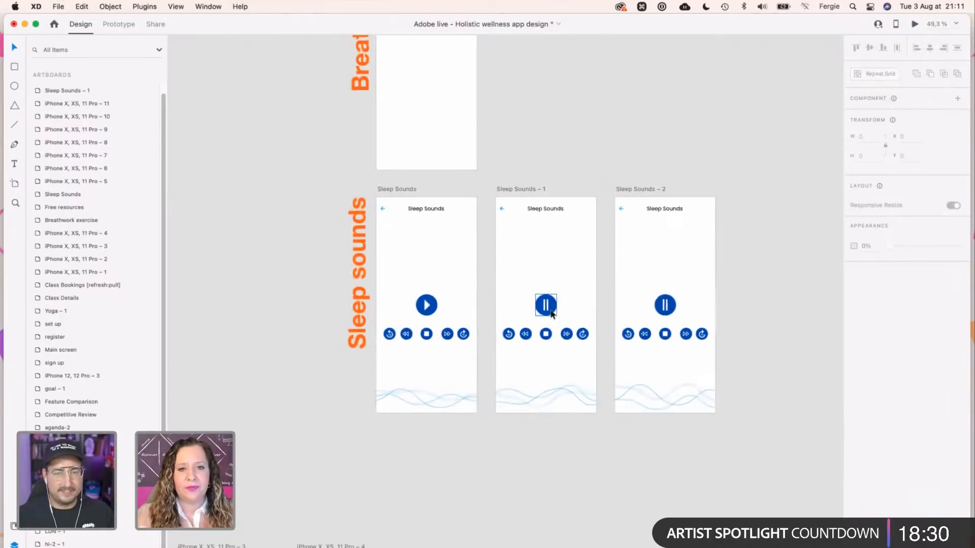
pyautogui.scroll(4, 432, 226)
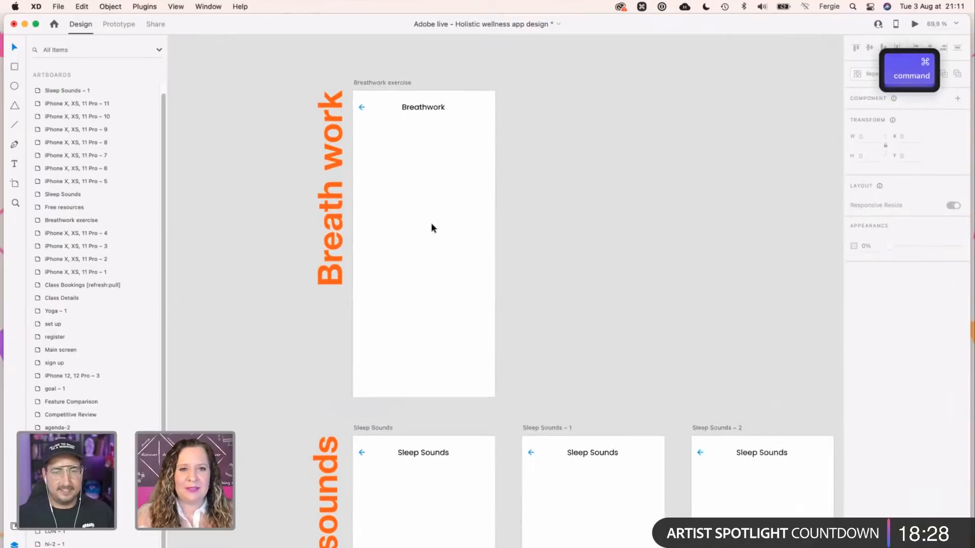
pyautogui.scroll(3, 432, 227)
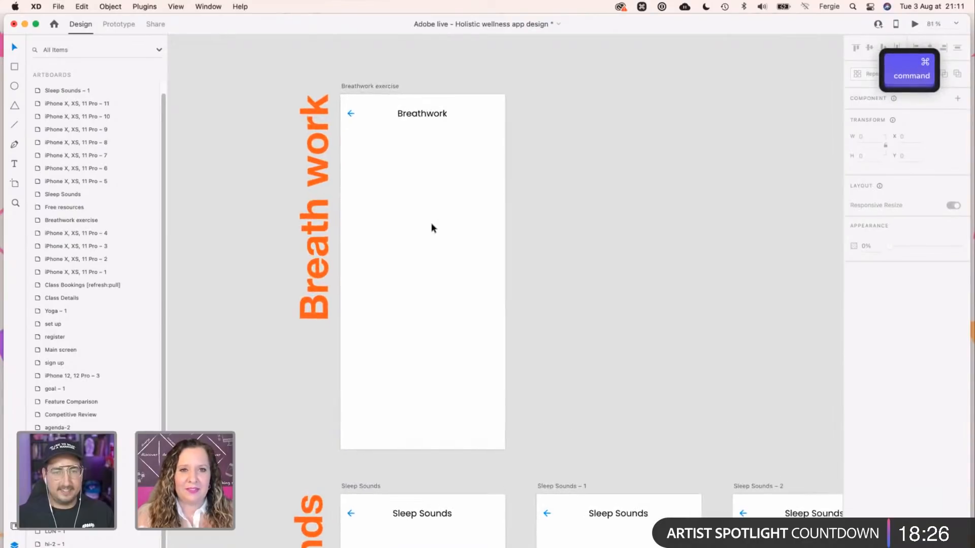
pyautogui.scroll(1, 474, 224)
pyautogui.click(373, 79)
pyautogui.scroll(-3, 418, 254)
pyautogui.scroll(5, 418, 253)
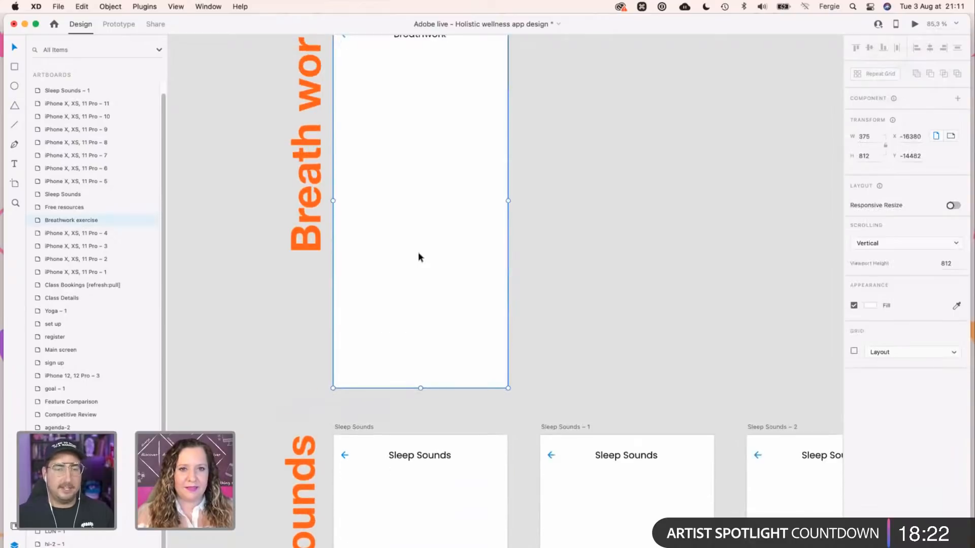
# Copy the "What do you need today?" heading from the Main screen artboard into the Breathwork exercise artboard.
pyautogui.scroll(-6, 374, 266)
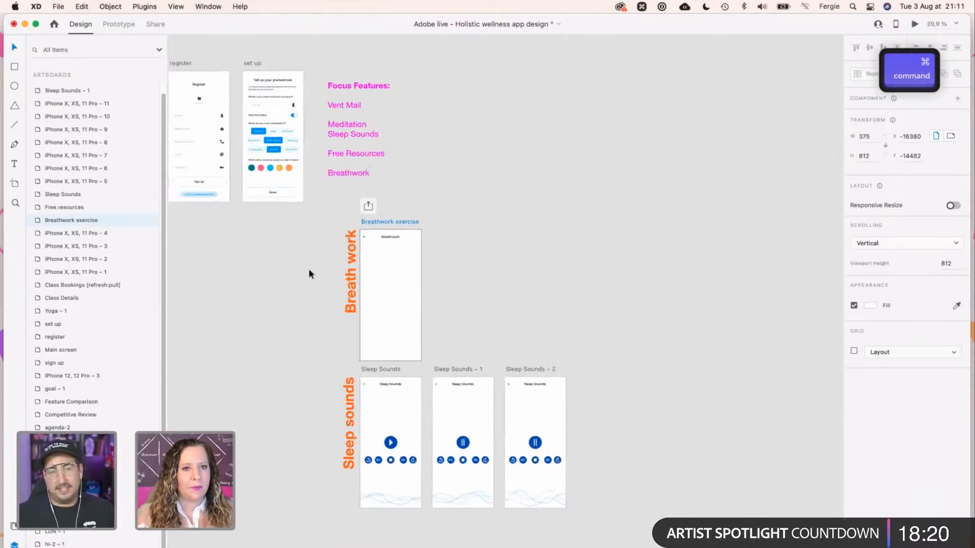
pyautogui.press('space')
pyautogui.moveTo(279, 267); pyautogui.dragTo(533, 277)
pyautogui.click(379, 304)
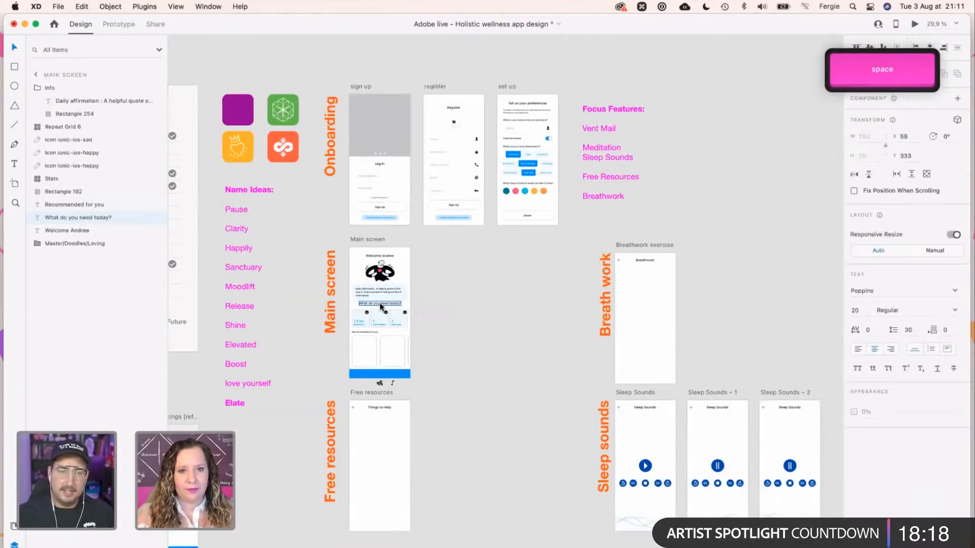
pyautogui.press('cmd+c')
pyautogui.click(657, 289)
pyautogui.press('cmd+v')
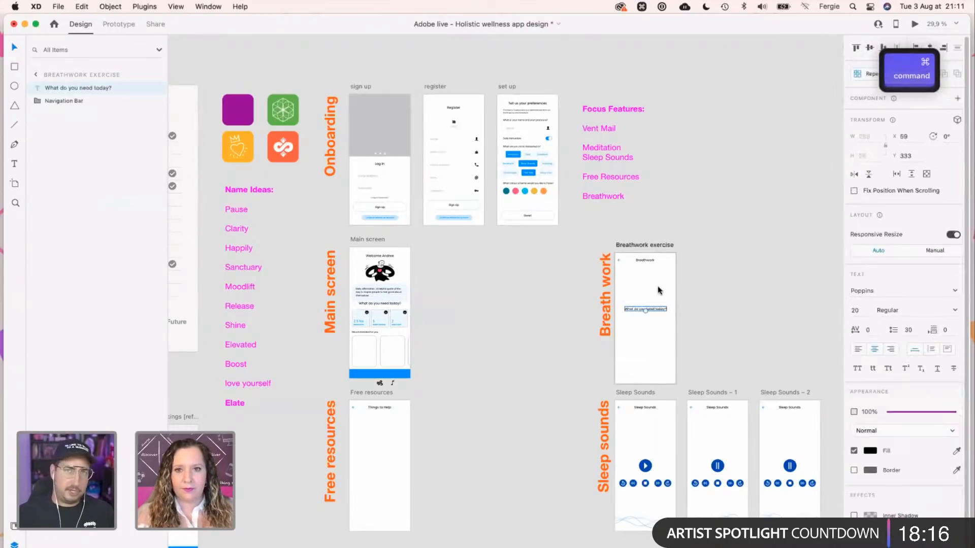
# Replace the pasted heading's text with "Take a moment to be still".
pyautogui.scroll(2, 659, 290)
pyautogui.scroll(4, 659, 290)
pyautogui.press('space')
pyautogui.moveTo(657, 290); pyautogui.dragTo(461, 239)
pyautogui.click(395, 283)
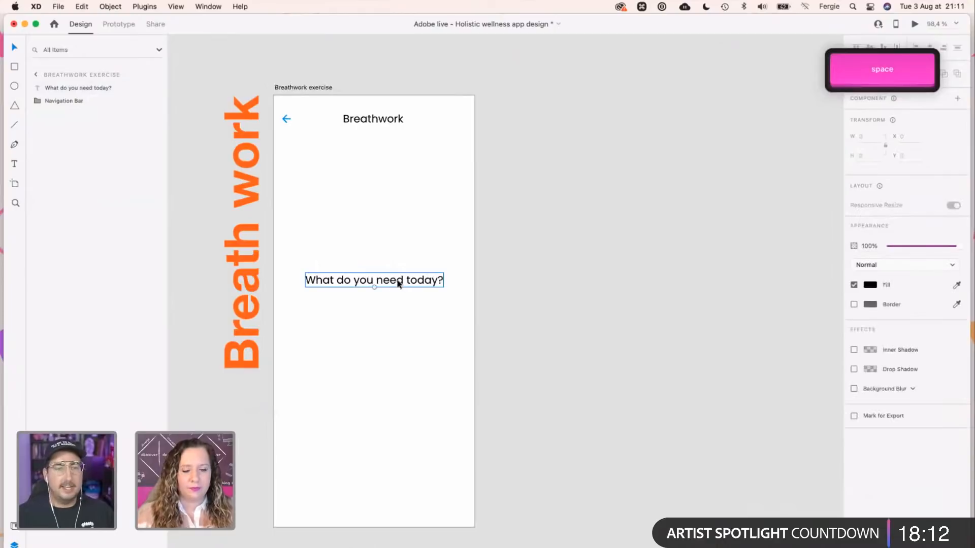
pyautogui.press('Return')
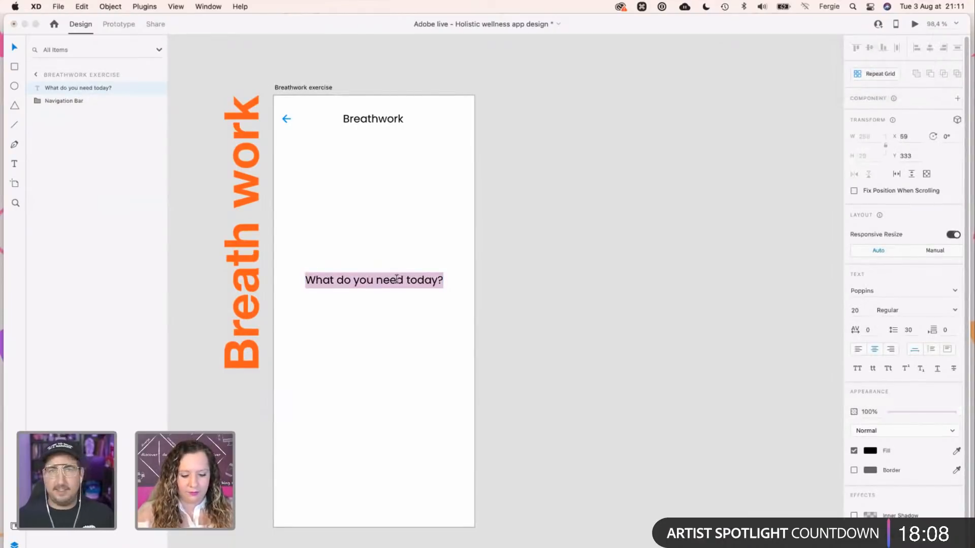
pyautogui.press('shift')
pyautogui.write('Tak')
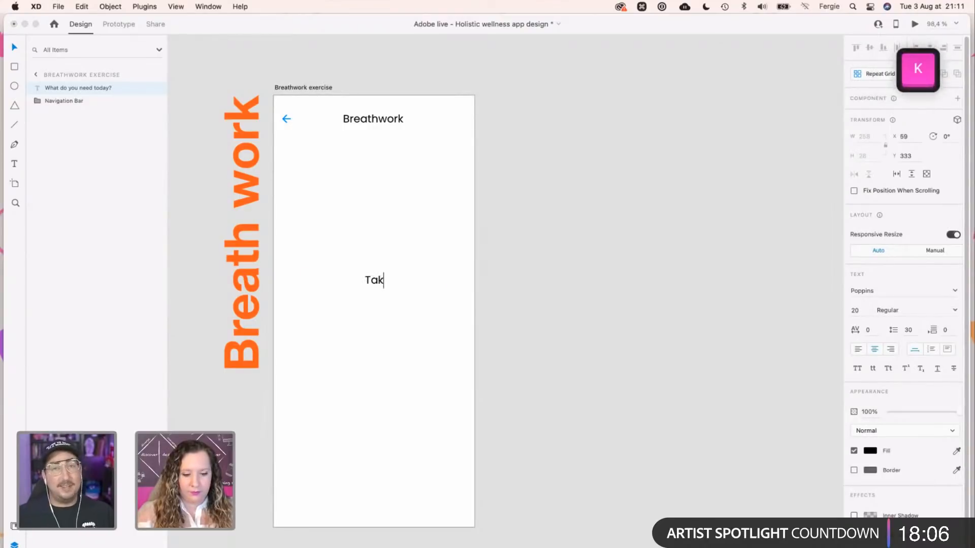
pyautogui.write('e a moment to be still')
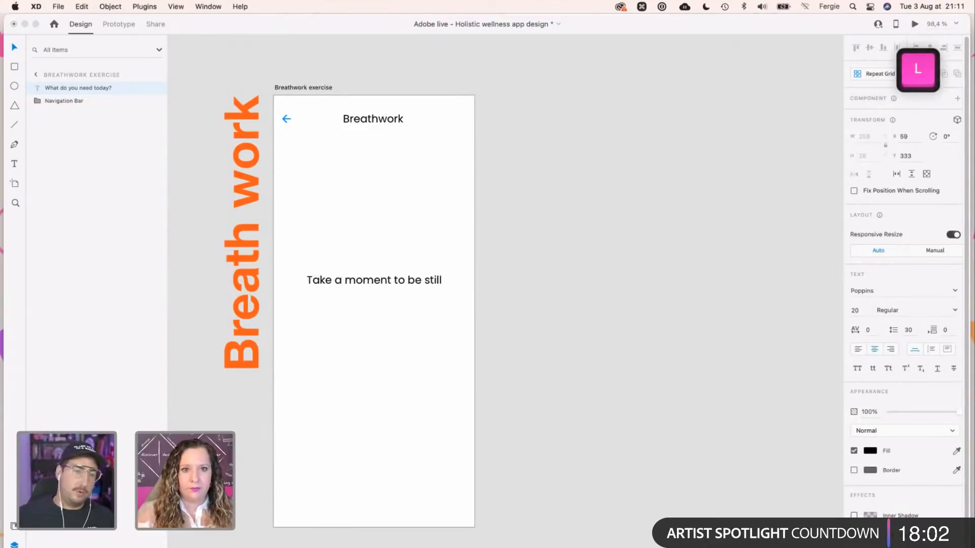
pyautogui.press('Escape')
# Raise the heading to about Y 184 and reword it as "Let's take a moment to be still".
pyautogui.moveTo(415, 278); pyautogui.dragTo(416, 199)
pyautogui.doubleClick(414, 199)
pyautogui.hotkey('shift', 'Right')
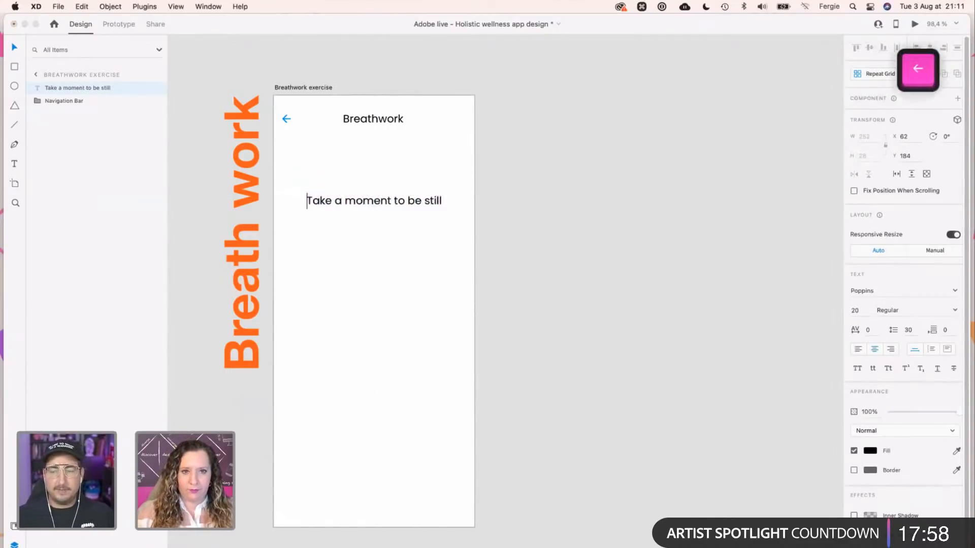
pyautogui.write('Let')
pyautogui.write("'s t")
pyautogui.press('Escape')
# Move the heading up to Y 118, just below the Breathwork navigation bar.
pyautogui.moveTo(407, 200); pyautogui.dragTo(409, 173)
pyautogui.press('alt')
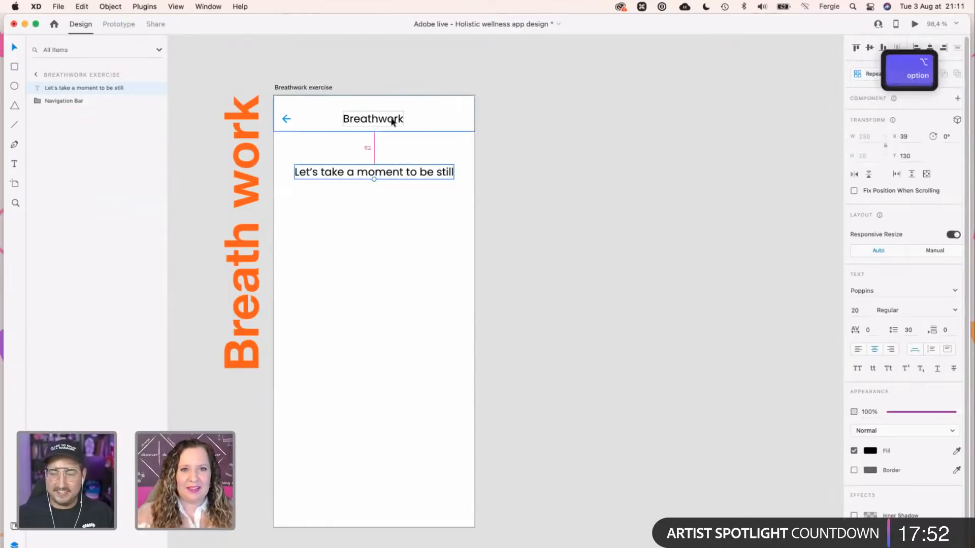
pyautogui.press('Up')
pyautogui.press('Up')
pyautogui.hotkey('shift', 'Up')
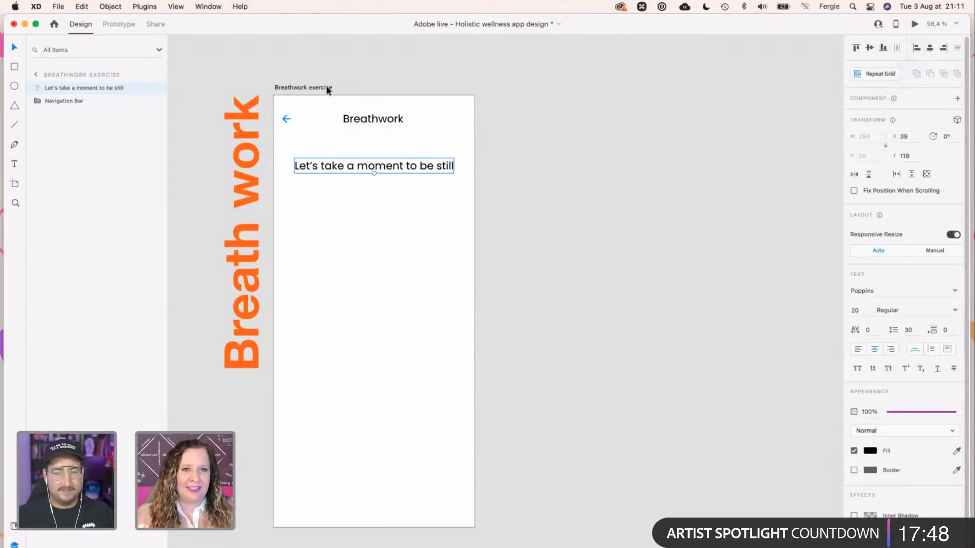
pyautogui.click(482, 155)
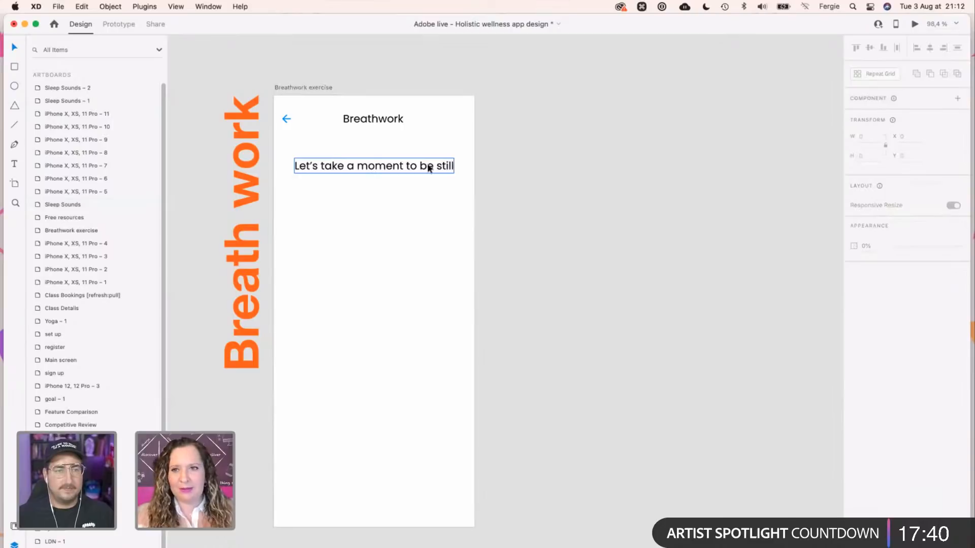
pyautogui.click(390, 198)
# Copy the "Done!" button from the set up artboard to the lower end of the Breathwork exercise artboard.
pyautogui.scroll(-5, 355, 348)
pyautogui.hscroll(-5, 464, 178)
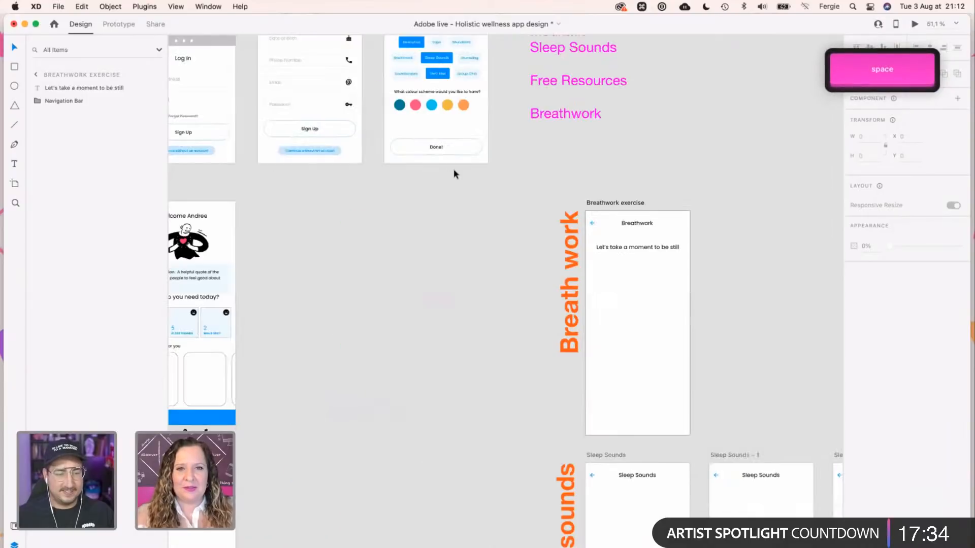
pyautogui.click(436, 146)
pyautogui.press('super+c')
pyautogui.click(625, 297)
pyautogui.press('super+v')
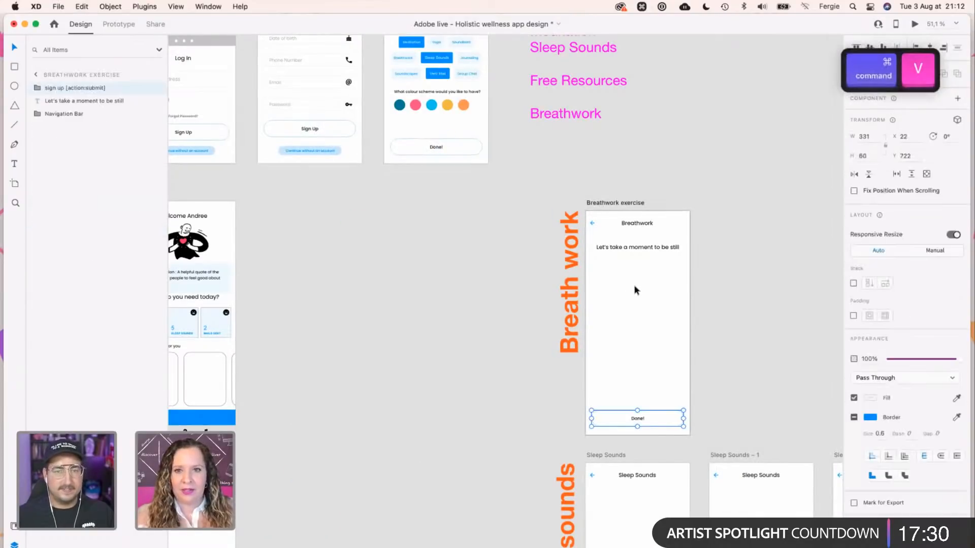
pyautogui.scroll(5, 647, 422)
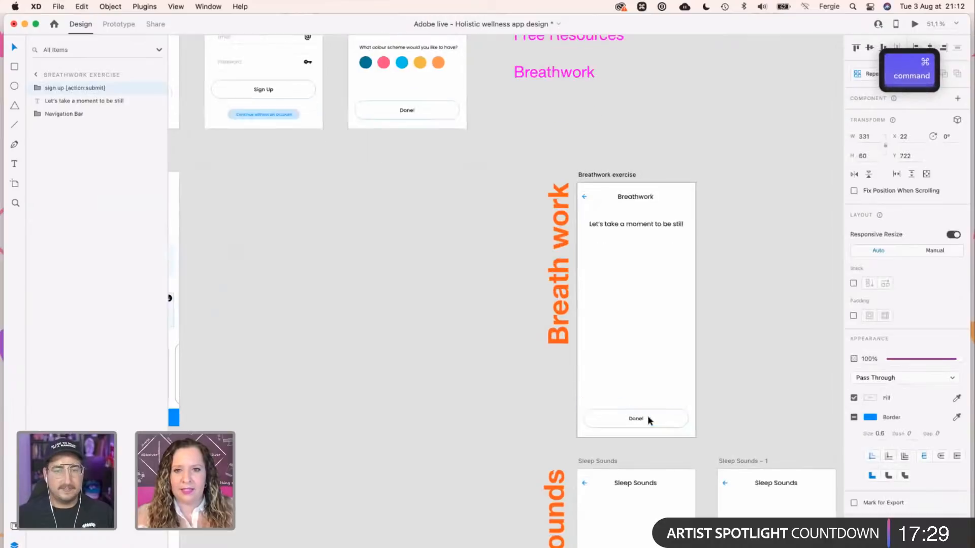
pyautogui.keyDown('super'); pyautogui.click(657, 337); pyautogui.keyUp('super')
pyautogui.hscroll(3, 503, 359)
pyautogui.scroll(3, 495, 419)
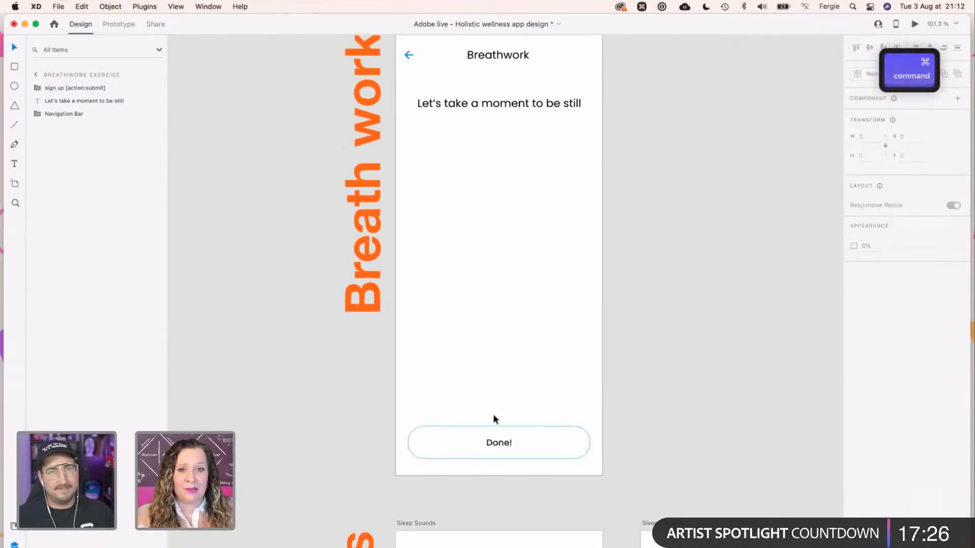
pyautogui.scroll(-2, 511, 451)
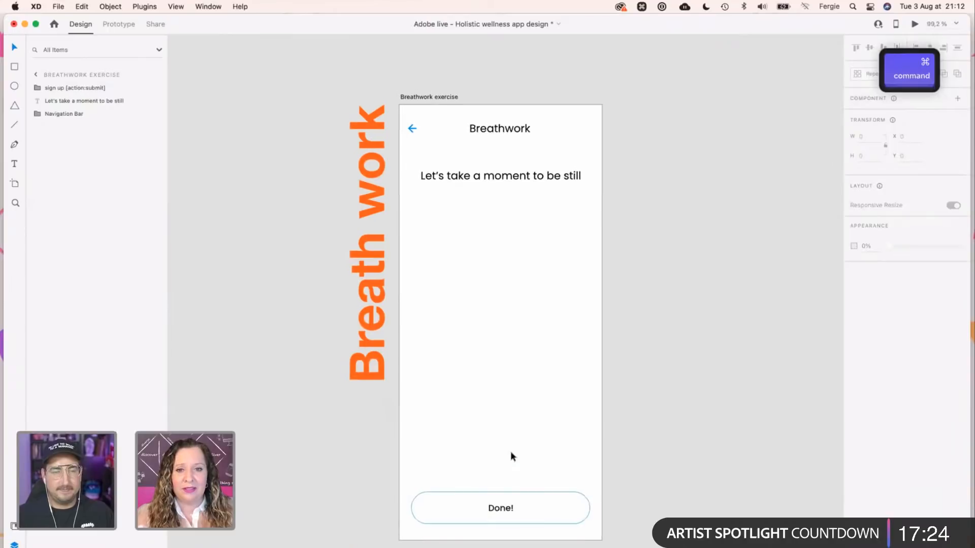
# Change the copied button's label from "Done!" to "Begin" on the Breathwork exercise artboard.
pyautogui.scroll(-2, 510, 451)
pyautogui.keyDown('super'); pyautogui.click(508, 488); pyautogui.keyUp('super')
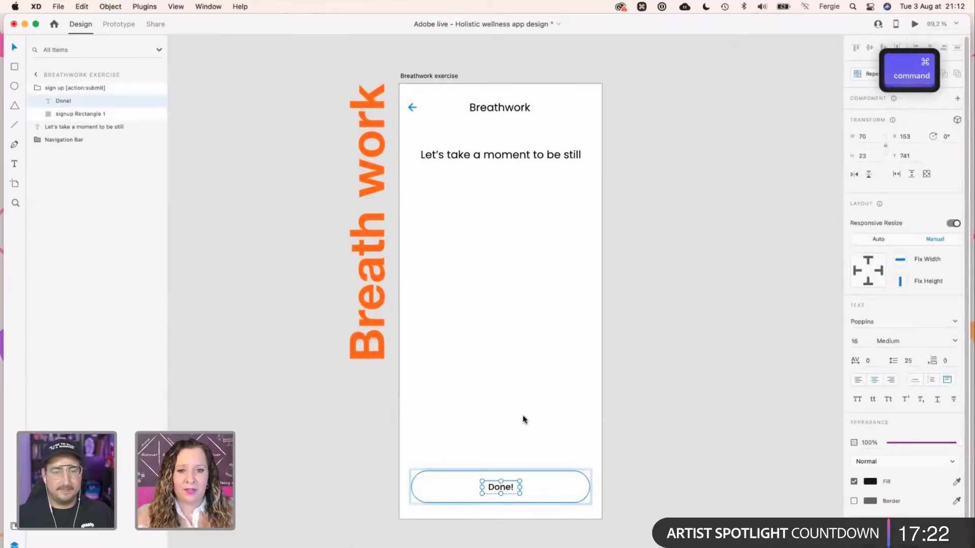
pyautogui.press('Return')
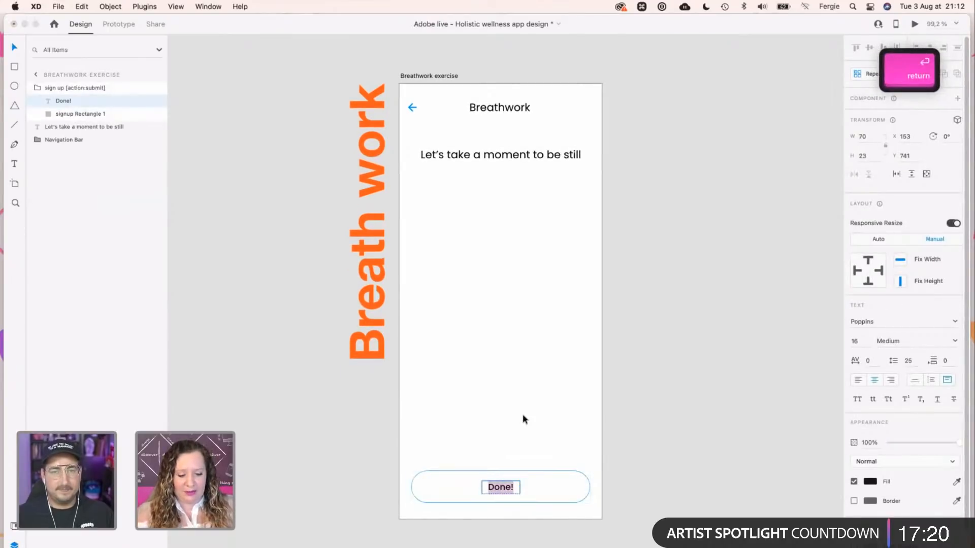
pyautogui.write('Begin')
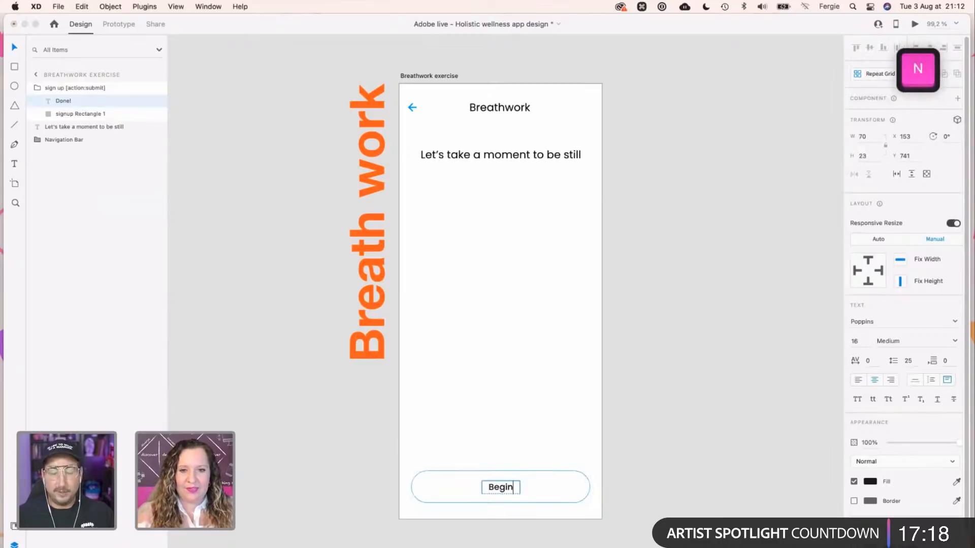
pyautogui.press('Escape')
pyautogui.click(526, 391)
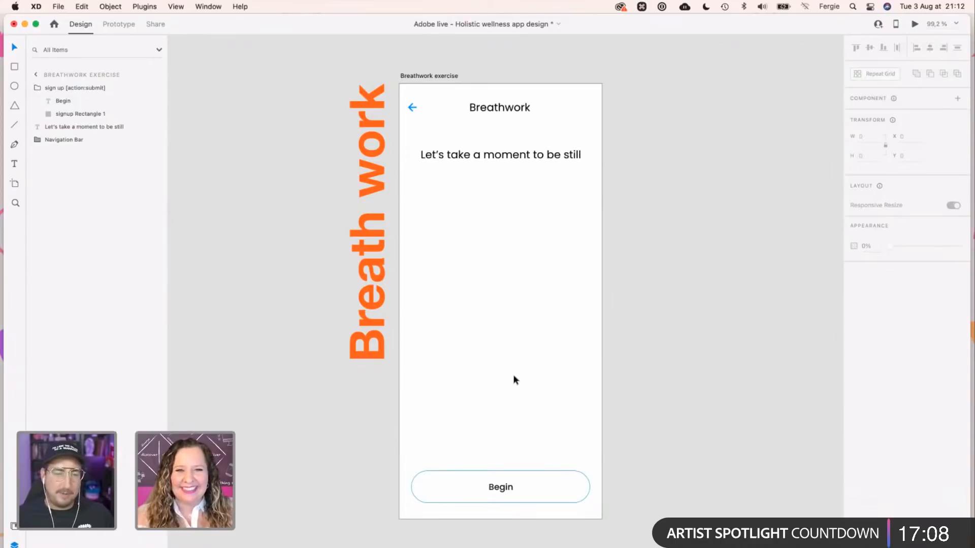
pyautogui.scroll(-5, 523, 441)
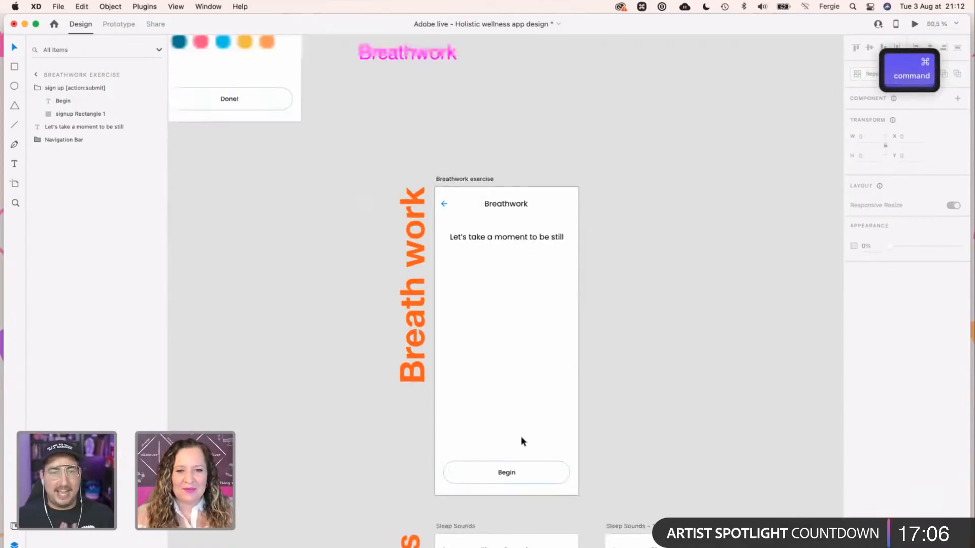
pyautogui.scroll(-5, 522, 442)
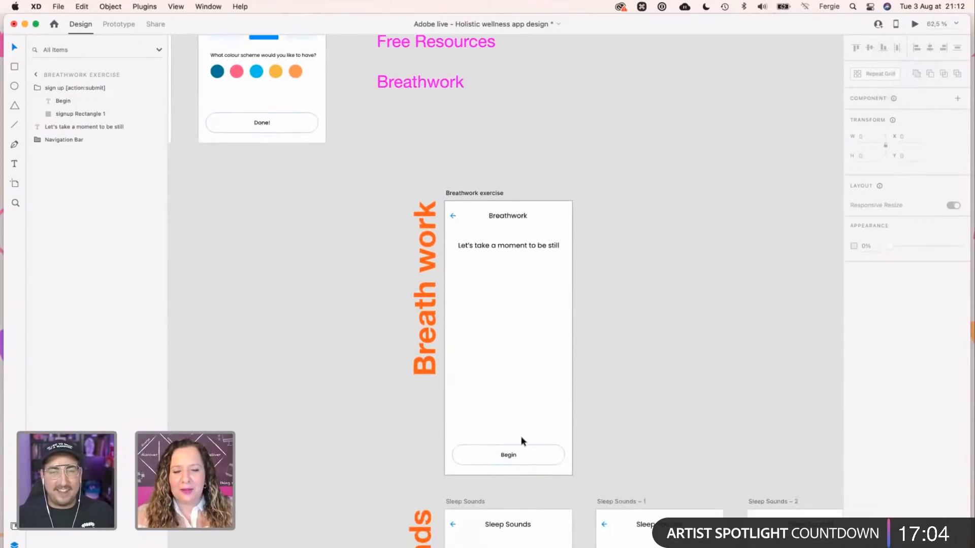
pyautogui.scroll(-2, 522, 441)
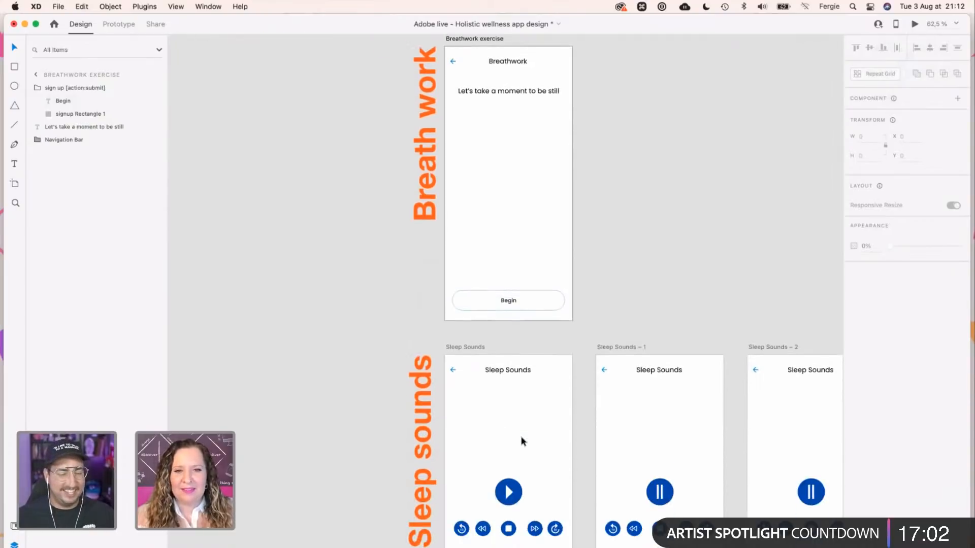
# Move the "Let's take a moment to be still" heading down to about Y 581 and raise the Begin button to sit just below it.
pyautogui.scroll(2, 523, 442)
pyautogui.keyDown('super'); pyautogui.scroll(1, 515, 242); pyautogui.keyUp('super')
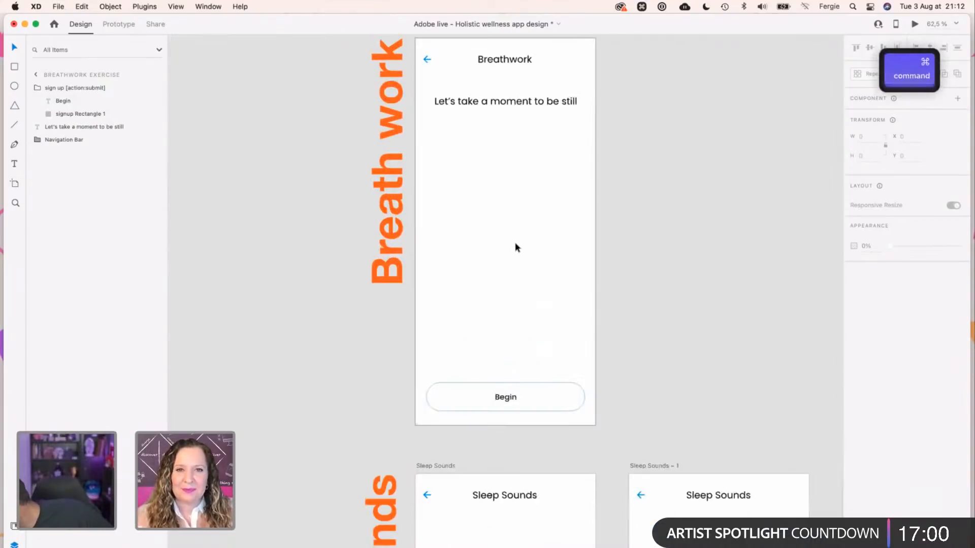
pyautogui.scroll(1, 515, 242)
pyautogui.keyDown('super'); pyautogui.scroll(3, 516, 261); pyautogui.keyUp('super')
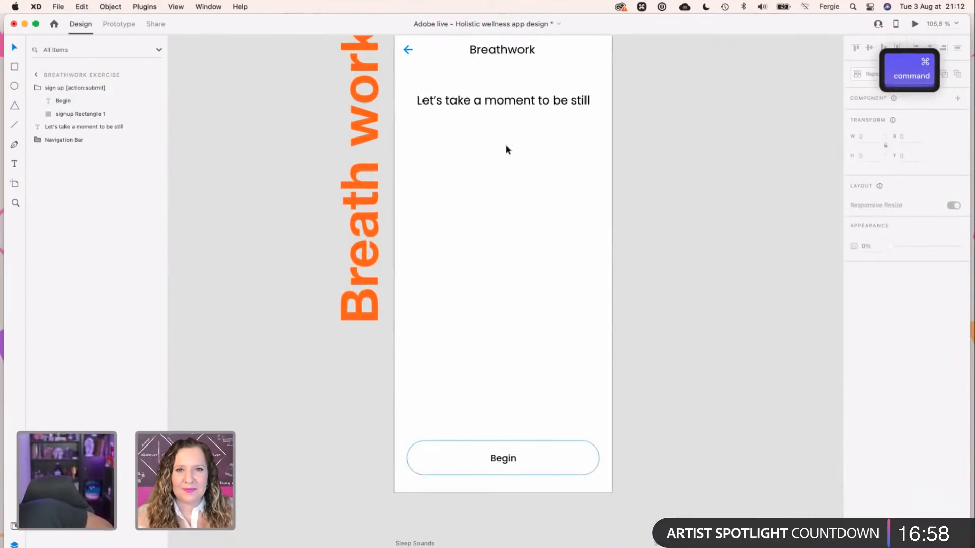
pyautogui.moveTo(506, 102); pyautogui.dragTo(508, 424)
pyautogui.click(501, 463)
pyautogui.moveTo(510, 337); pyautogui.dragTo(514, 384)
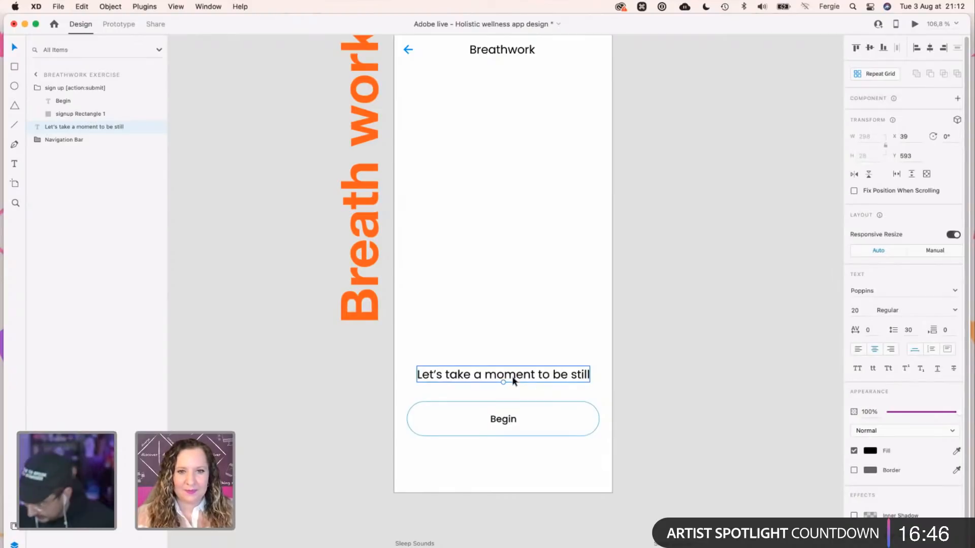
pyautogui.scroll(2, 514, 382)
pyautogui.click(520, 398)
pyautogui.click(520, 397)
pyautogui.hotkey('shift', 'Up')
pyautogui.click(510, 356)
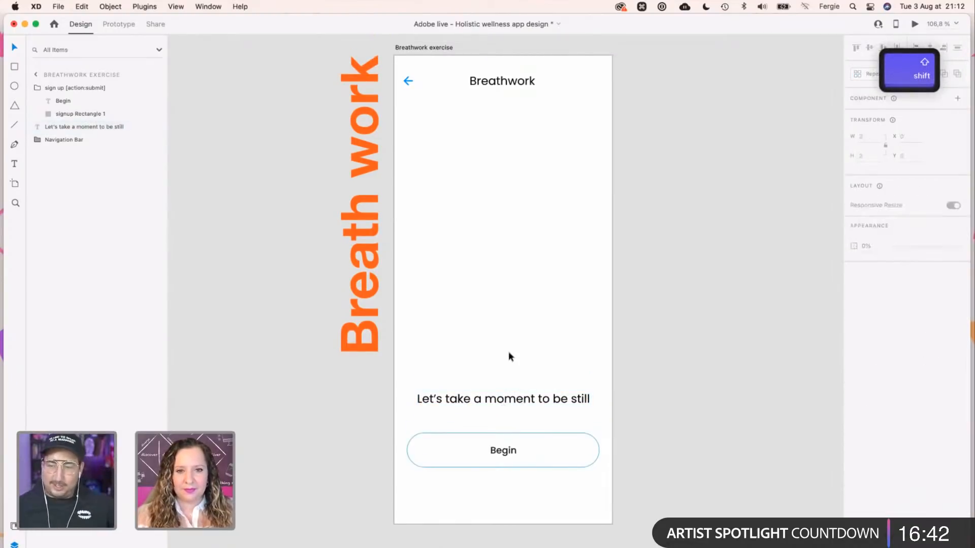
# Draw a placeholder rectangle about 204 by 294 above the heading and nudge it to X 86 to centre it horizontally.
pyautogui.press('r')
pyautogui.moveTo(444, 199); pyautogui.dragTo(562, 368)
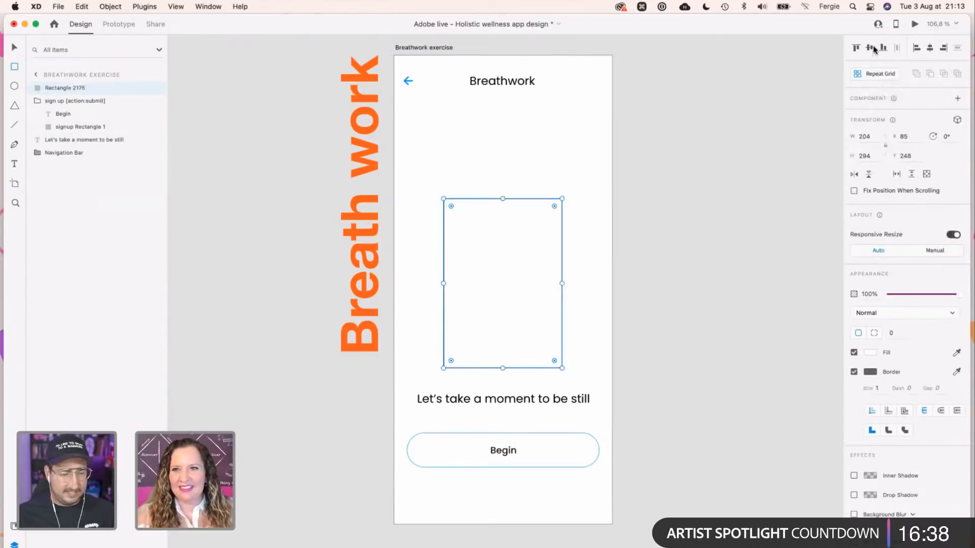
pyautogui.press('Right')
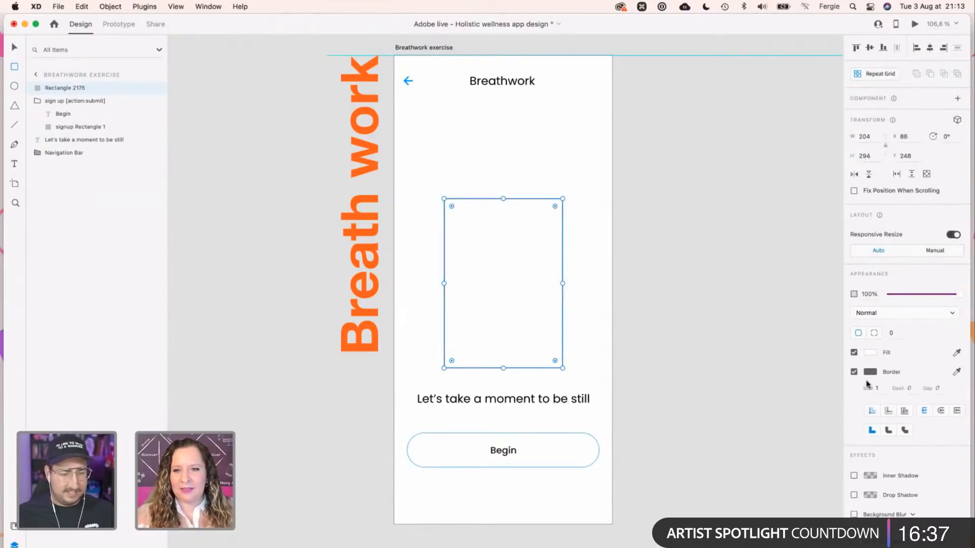
# Give the placeholder rectangle a light pinkish-grey fill and remove its border.
pyautogui.click(869, 352)
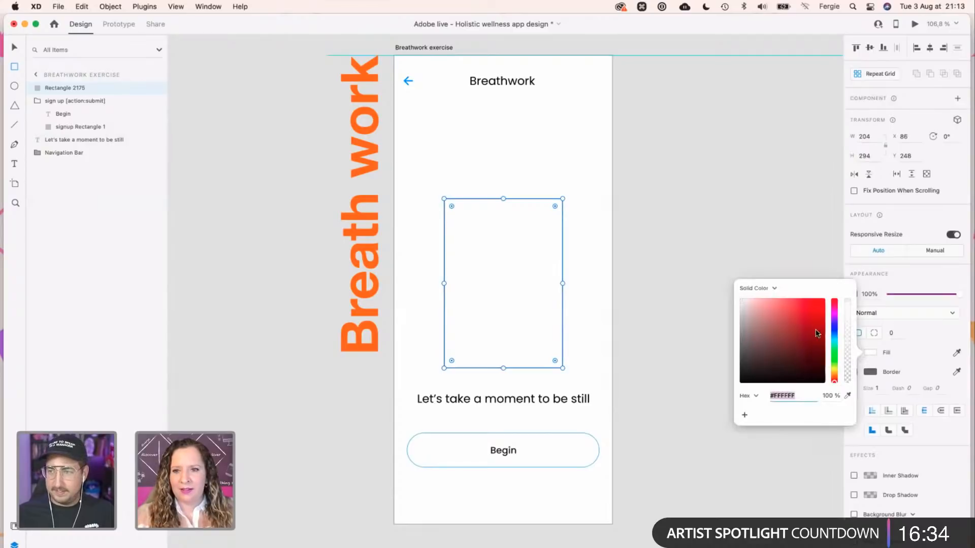
pyautogui.click(740, 309)
pyautogui.click(854, 373)
pyautogui.click(854, 372)
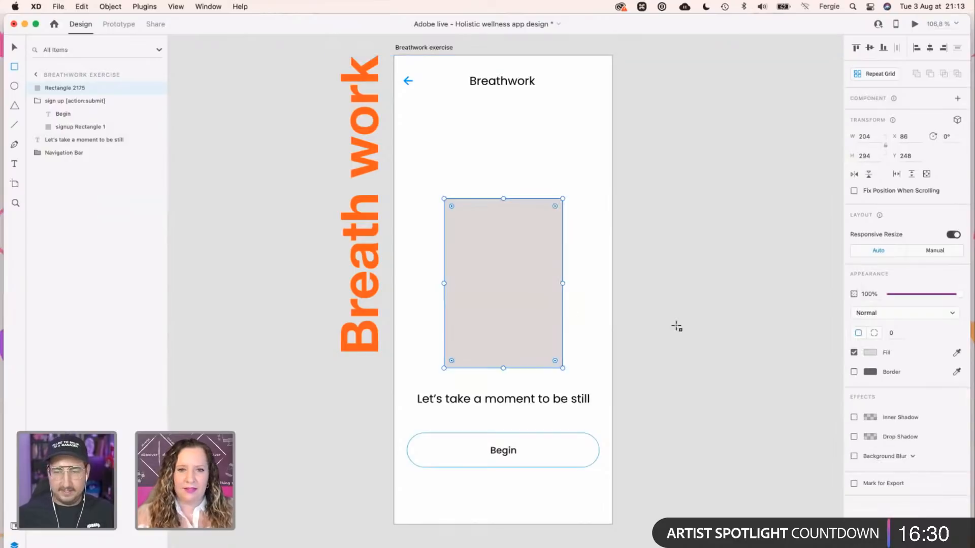
pyautogui.press('v')
pyautogui.click(678, 393)
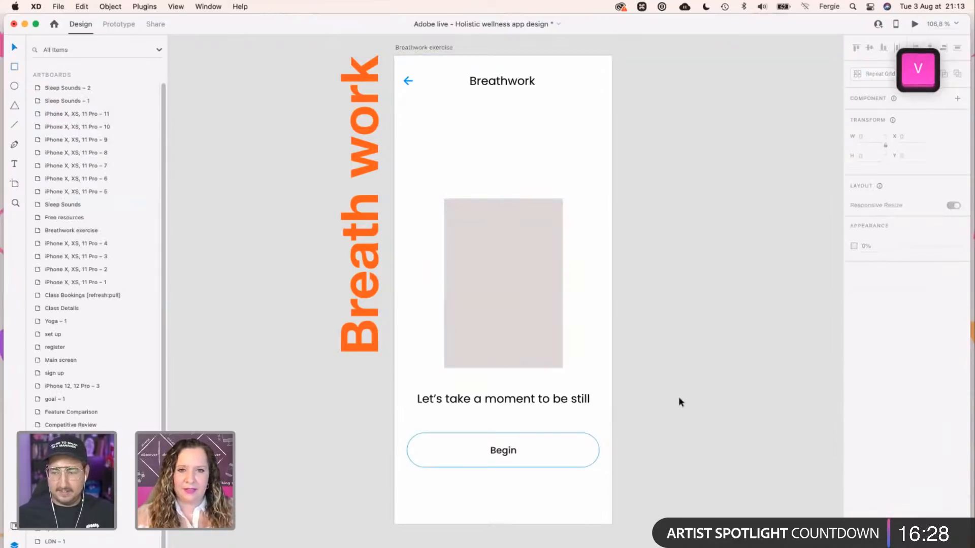
# Review the Breathwork exercise artboard alongside the neighbouring sign-up, set up, main and Sleep Sounds screens.
pyautogui.scroll(-3, 678, 397)
pyautogui.press('space')
pyautogui.moveTo(660, 392); pyautogui.dragTo(453, 383)
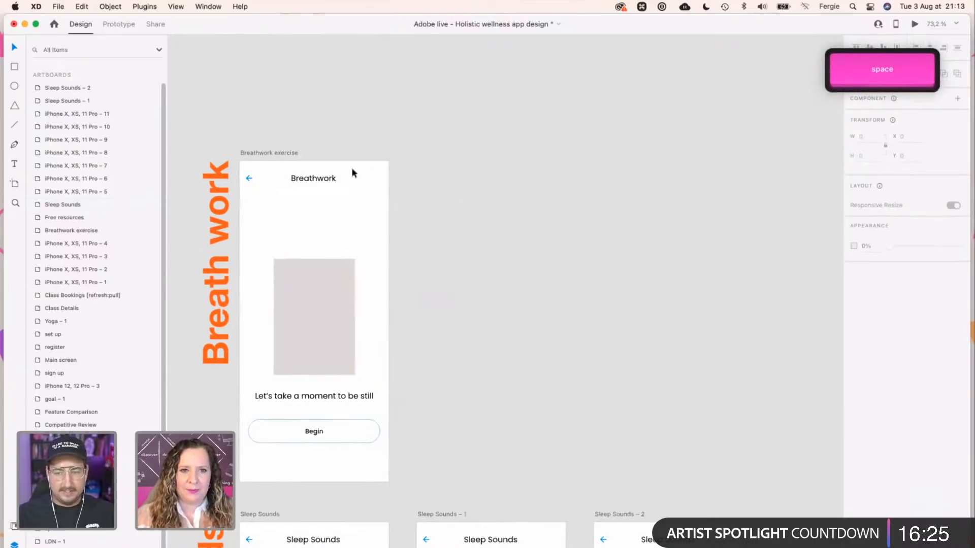
pyautogui.click(324, 310)
pyautogui.press('Escape')
pyautogui.press('space')
pyautogui.moveTo(378, 210); pyautogui.dragTo(452, 323)
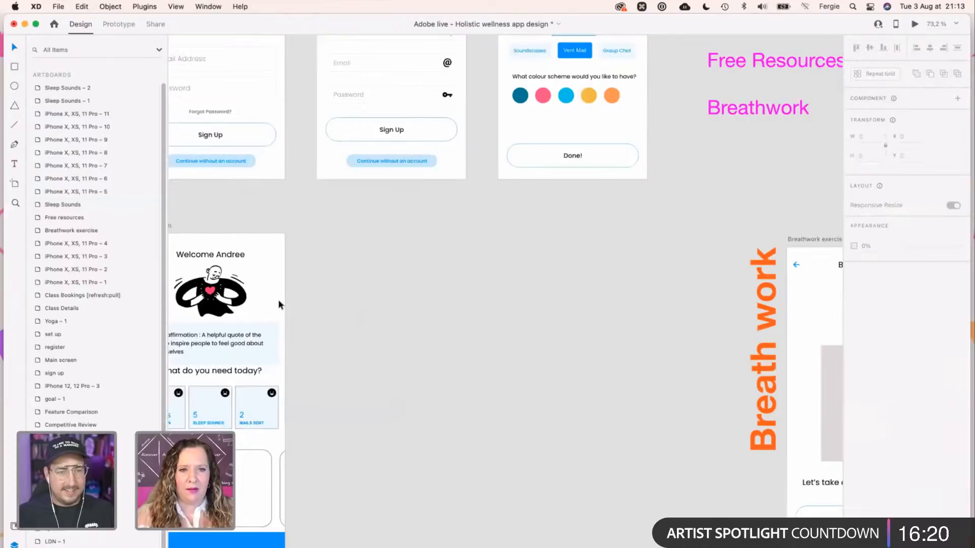
pyautogui.press('space')
pyautogui.hscroll(10, 454, 339)
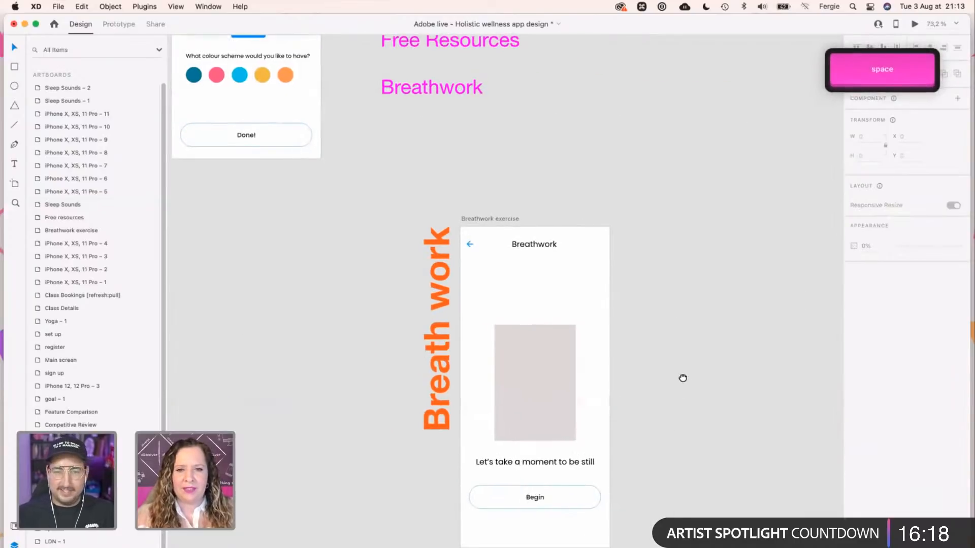
pyautogui.hscroll(6, 681, 379)
pyautogui.scroll(1, 495, 394)
pyautogui.scroll(-5, 492, 426)
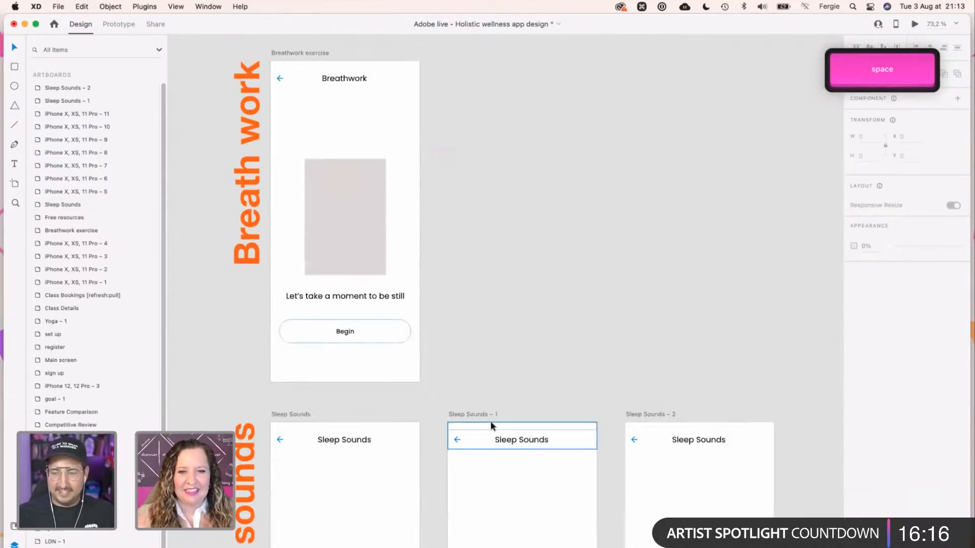
pyautogui.scroll(3, 492, 427)
pyautogui.press('super')
pyautogui.scroll(3, 378, 364)
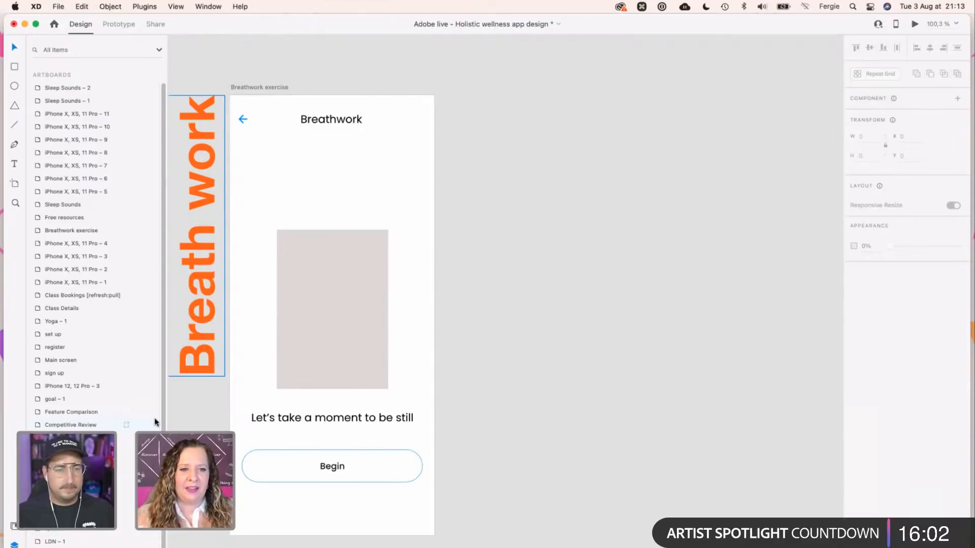
# Narrow the layers list and duplicate the Breathwork exercise artboard beside the original.
pyautogui.moveTo(167, 412); pyautogui.dragTo(144, 411)
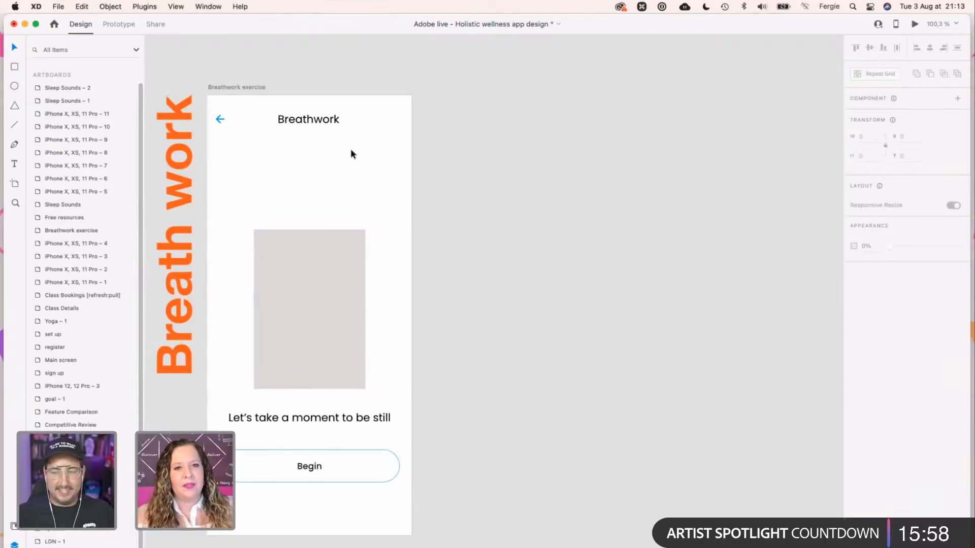
pyautogui.click(244, 89)
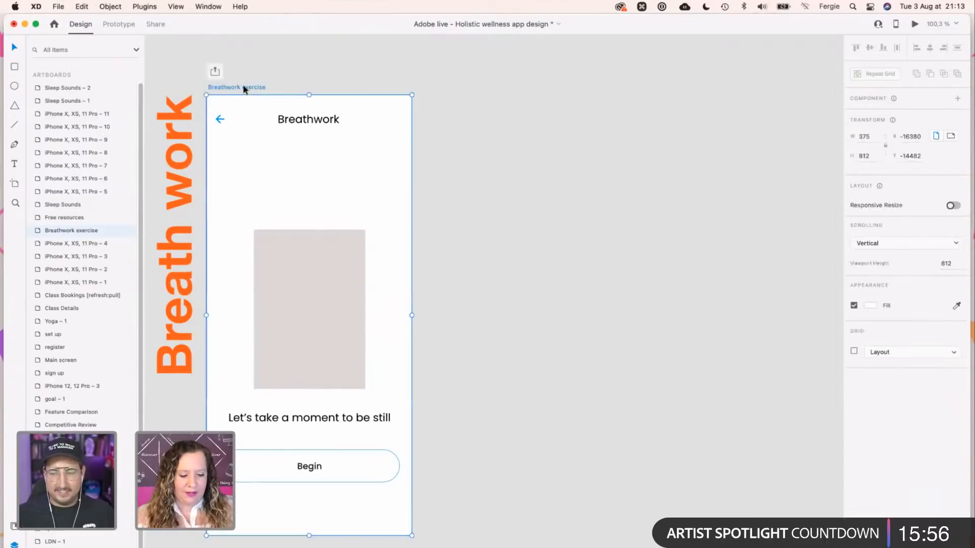
pyautogui.press('super+d')
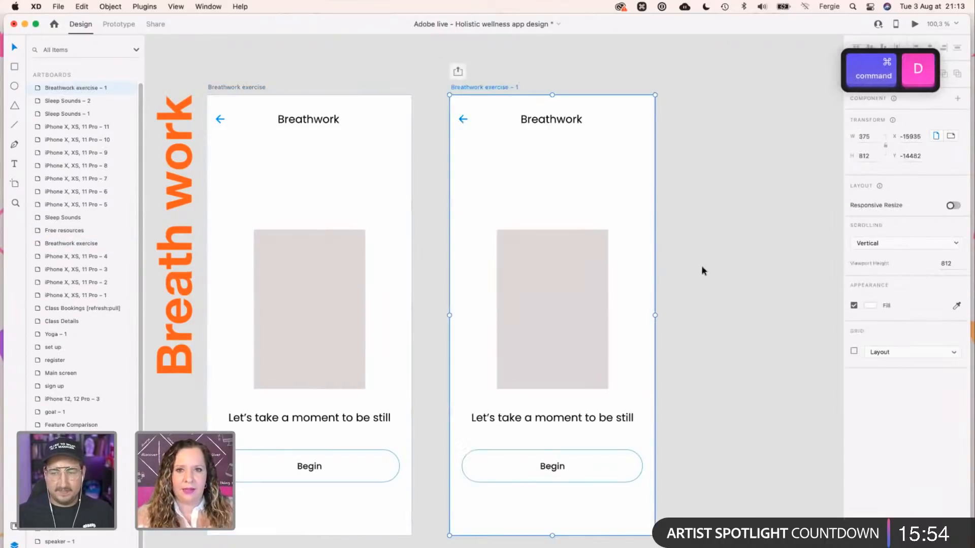
pyautogui.click(721, 280)
# Delete the grey placeholder rectangle from the duplicated Breathwork artboard.
pyautogui.hscroll(2, 699, 292)
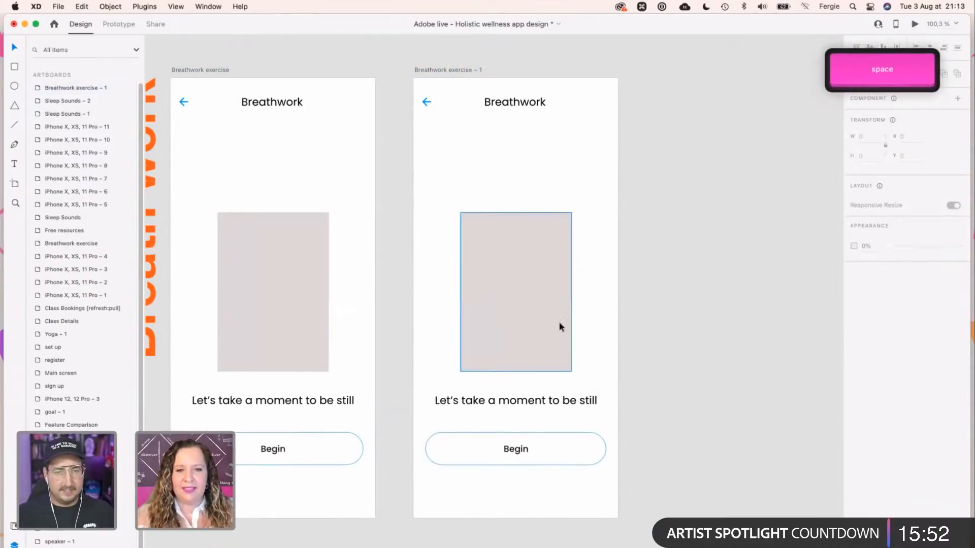
pyautogui.click(561, 326)
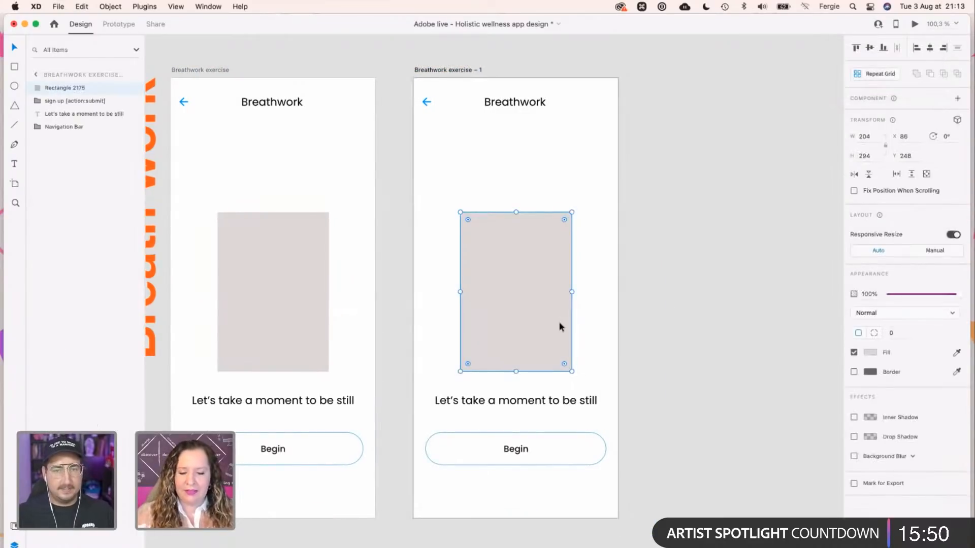
pyautogui.press('BackSpace')
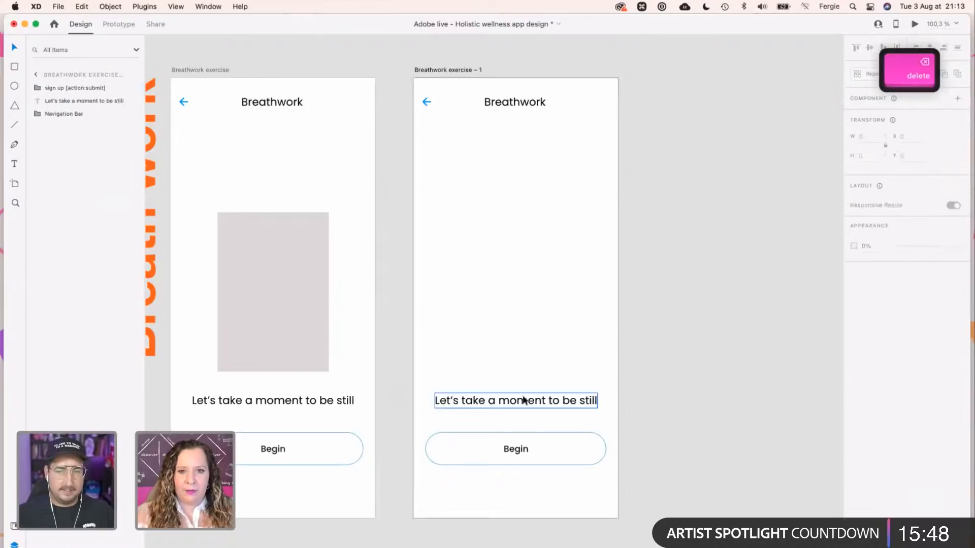
# Move the duplicate artboard's heading up to about Y 134 and reword it as "Breathe in for 4 seconds".
pyautogui.click(524, 400)
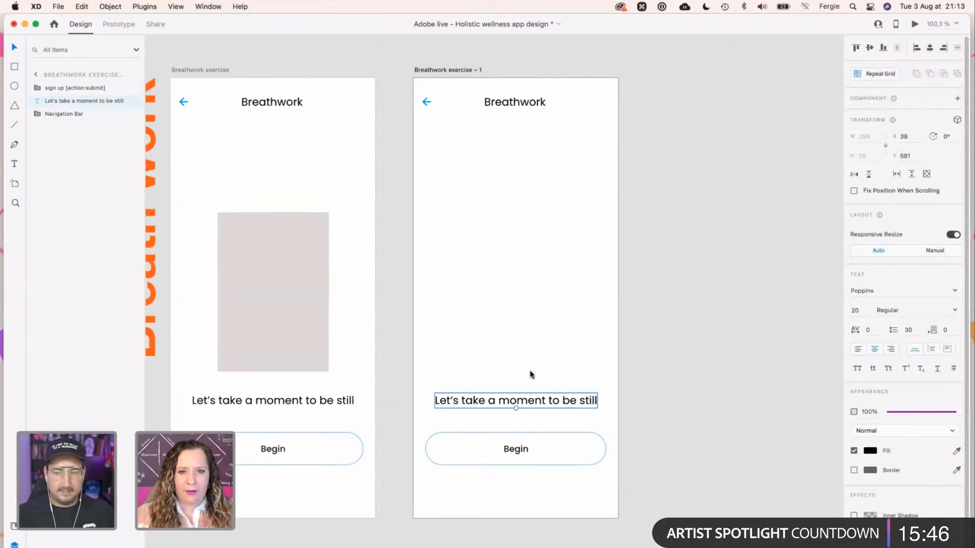
pyautogui.moveTo(533, 401); pyautogui.dragTo(529, 158)
pyautogui.doubleClick(529, 157)
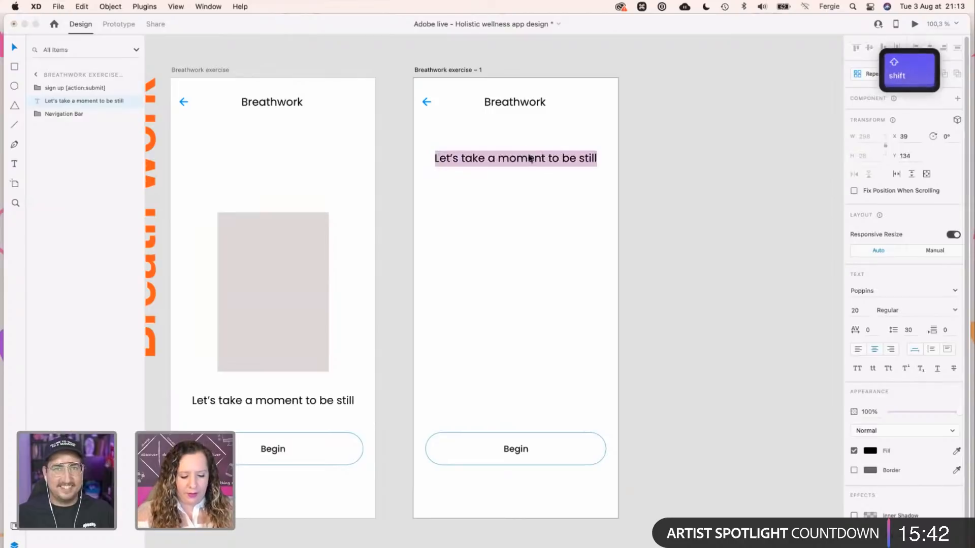
pyautogui.write('Breathe in for ')
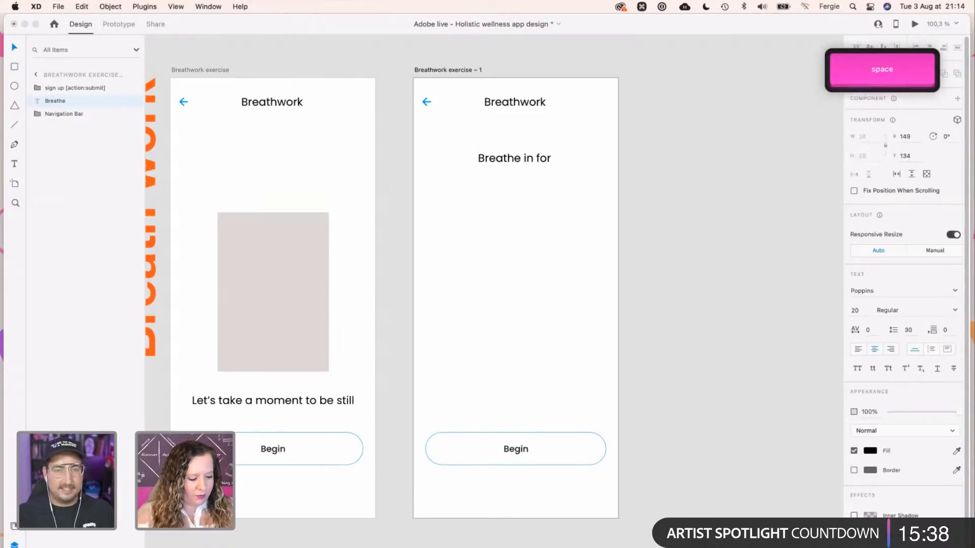
pyautogui.write('4')
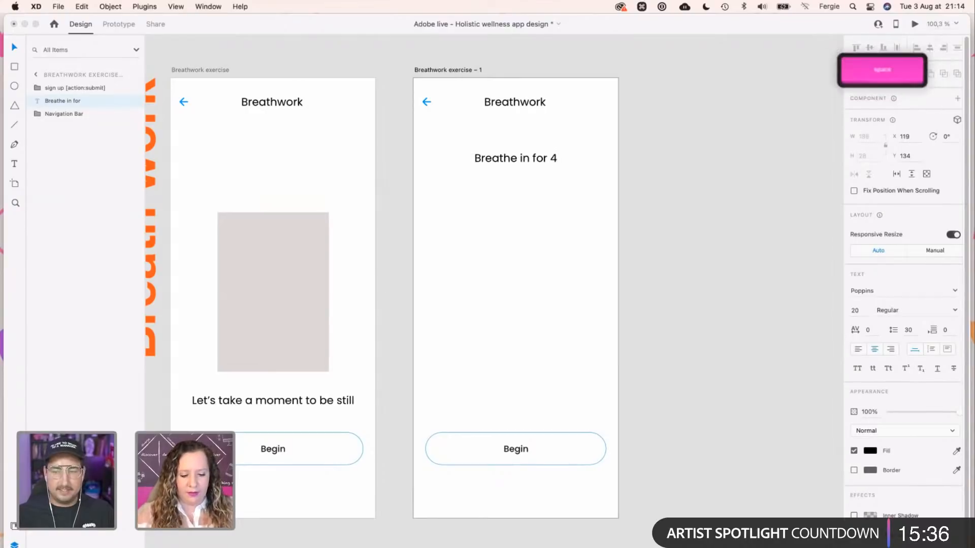
pyautogui.write(' seconds')
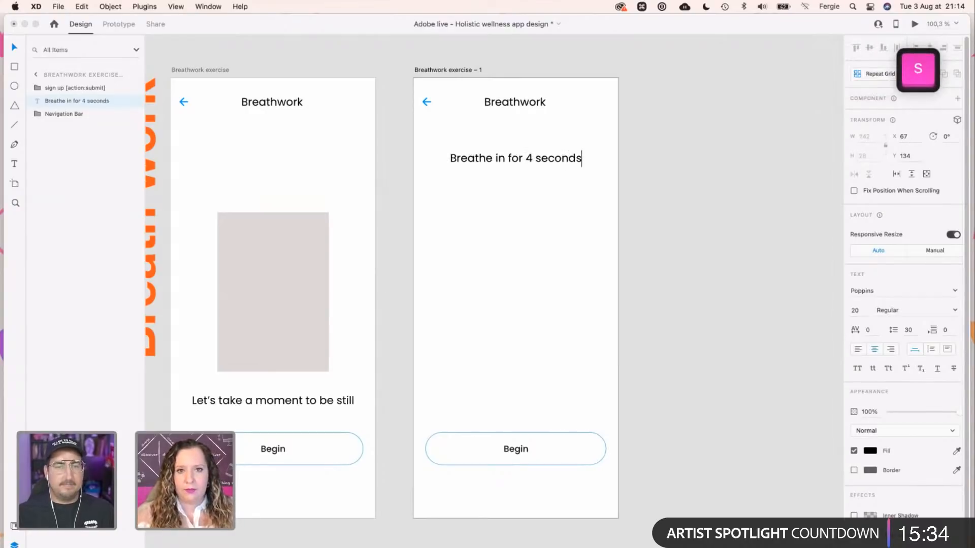
pyautogui.press('Escape')
# Delete the duplicate artboard's Begin button and draw a circle about 137 in diameter, centred vertically and horizontally on the artboard.
pyautogui.click(503, 475)
pyautogui.press('BackSpace')
pyautogui.press('e')
pyautogui.moveTo(513, 308)
pyautogui.mouseDown()
pyautogui.moveTo(518, 391)
pyautogui.moveTo(607, 409)
pyautogui.moveTo(593, 386)
pyautogui.mouseUp()
pyautogui.click(870, 48)
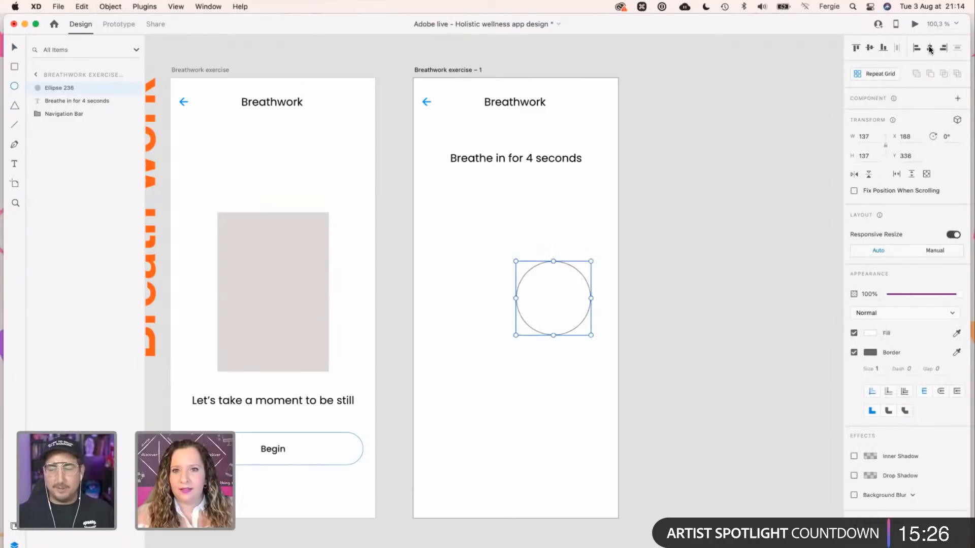
pyautogui.click(930, 48)
pyautogui.click(577, 235)
pyautogui.hscroll(3, 558, 254)
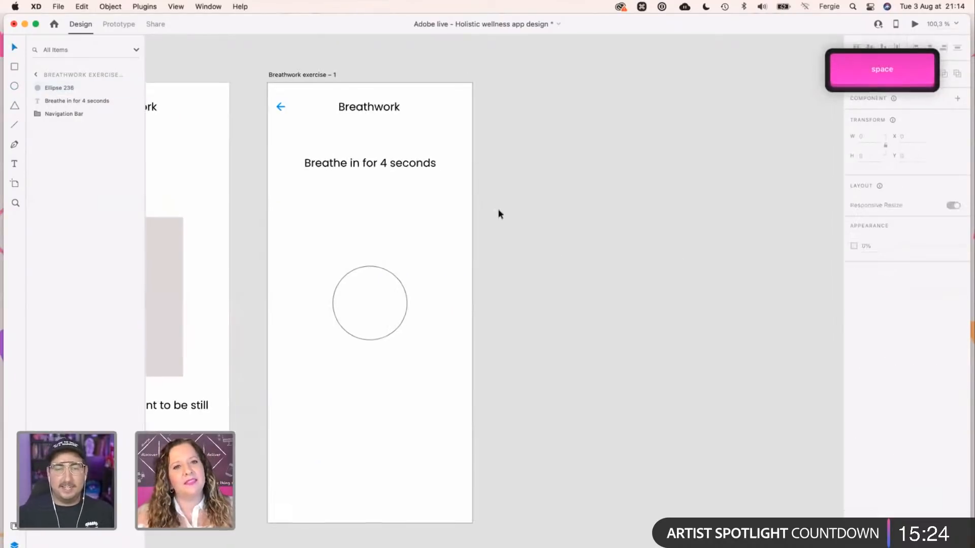
pyautogui.click(348, 273)
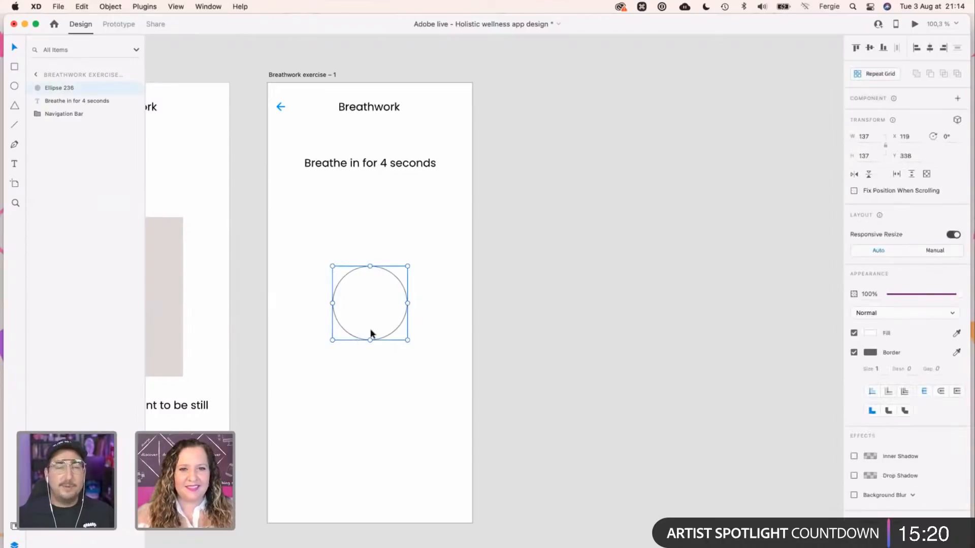
# Move the "Breathe in for 4 seconds" text below the circle to about Y 576 and raise the circle to about Y 274.
pyautogui.click(378, 171)
pyautogui.hotkey('shift', 'Down')
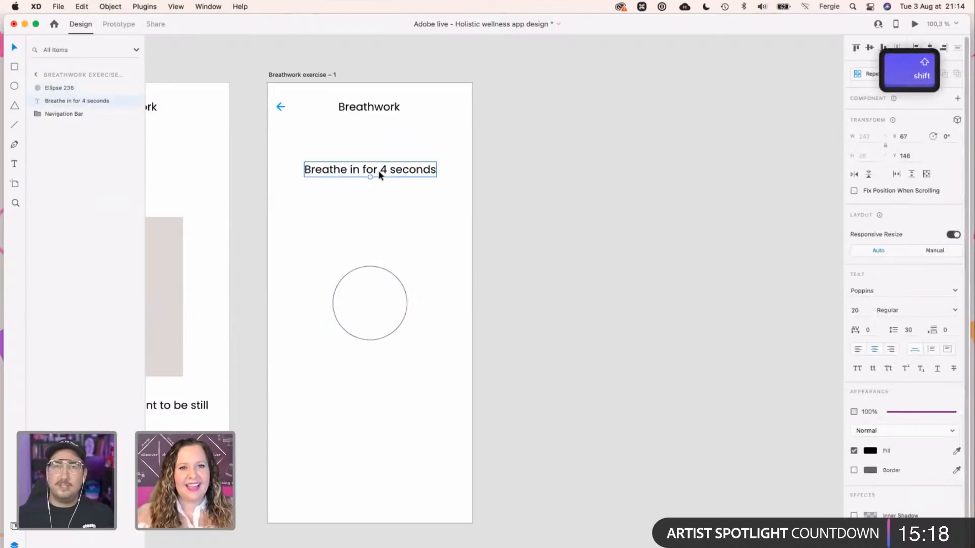
pyautogui.moveTo(378, 275); pyautogui.dragTo(364, 410)
pyautogui.click(485, 300)
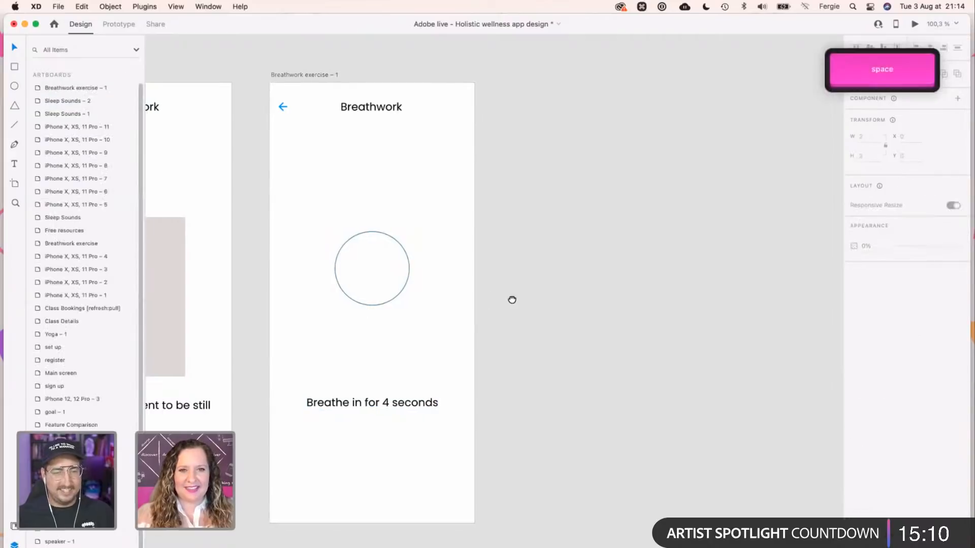
# Shrink the circle about its centre to about 77 in diameter.
pyautogui.scroll(-2, 435, 293)
pyautogui.click(426, 297)
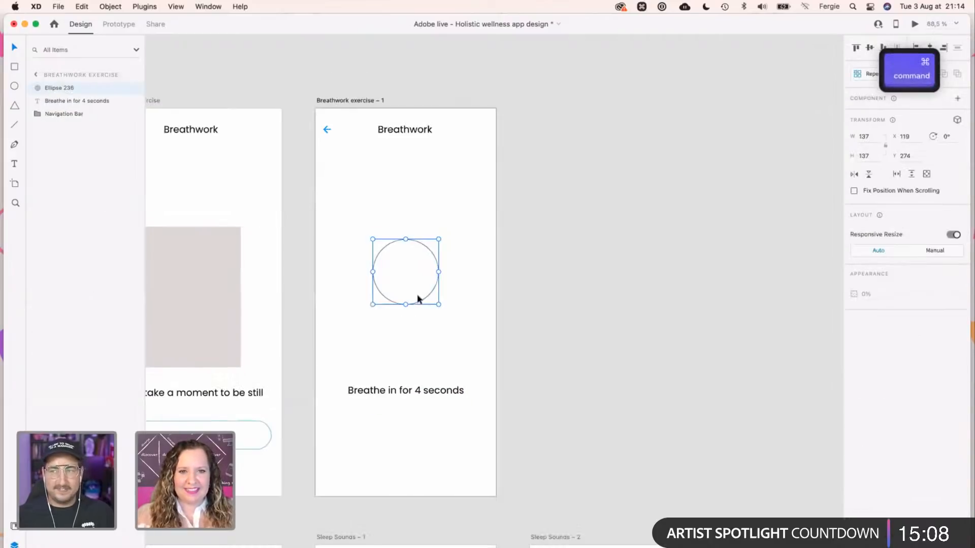
pyautogui.moveTo(437, 304); pyautogui.dragTo(426, 290)
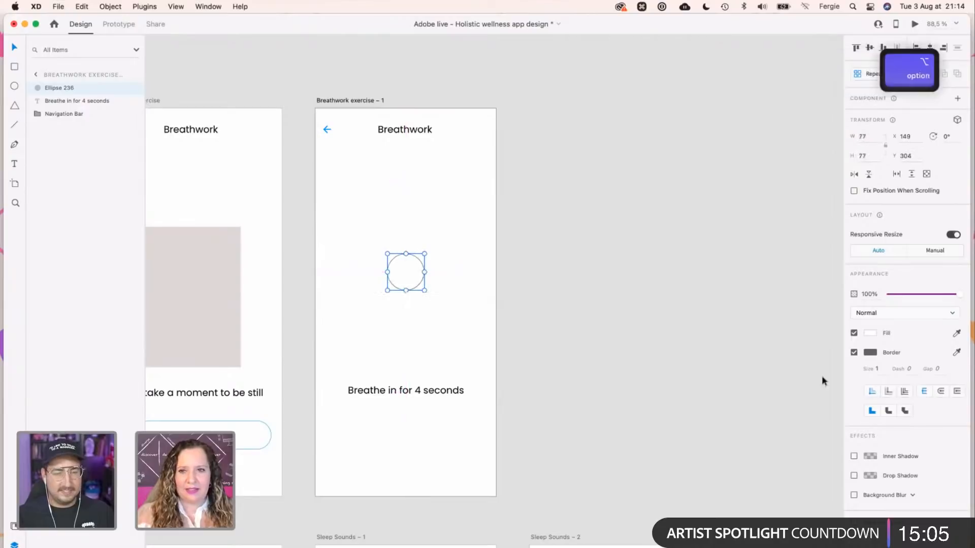
# Remove the circle's border and fill it with a light turquoise colour.
pyautogui.click(853, 353)
pyautogui.click(871, 333)
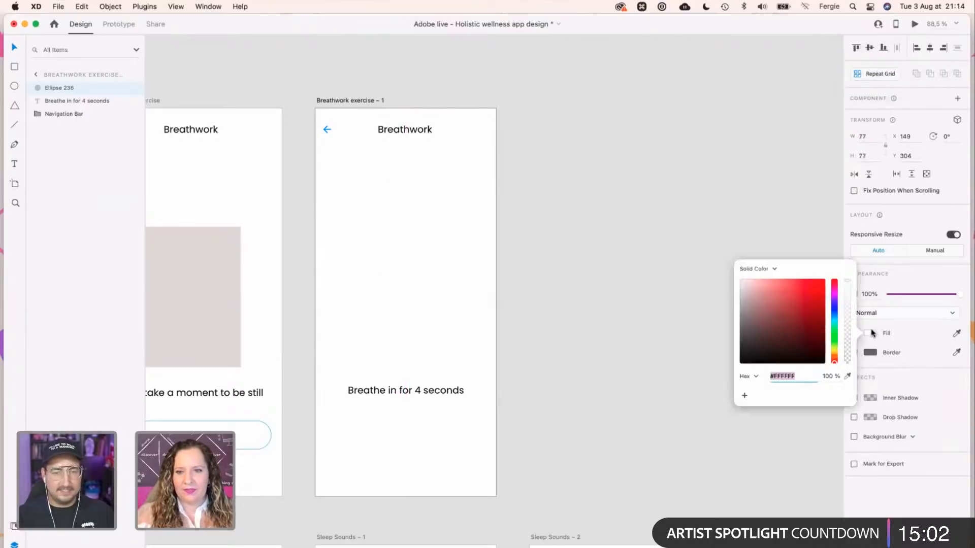
pyautogui.click(743, 300)
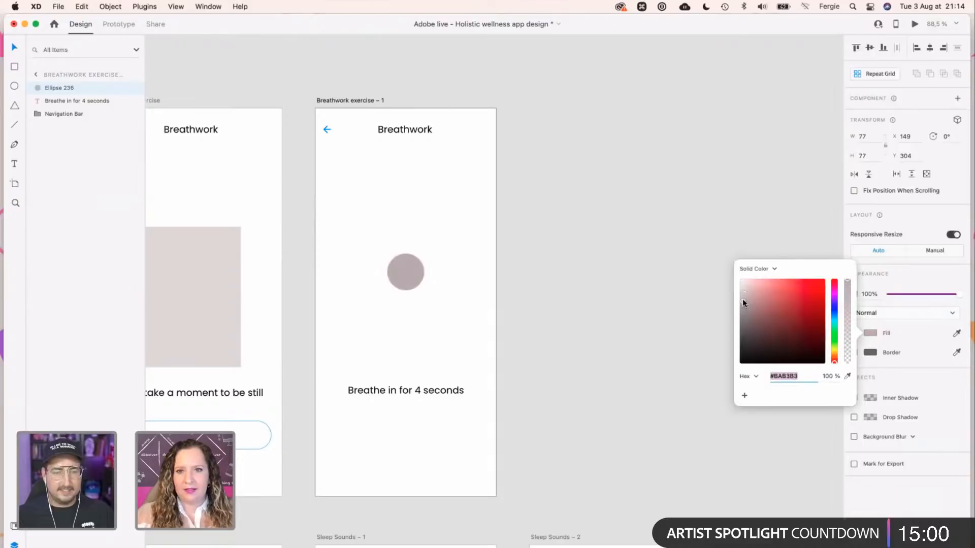
pyautogui.click(833, 321)
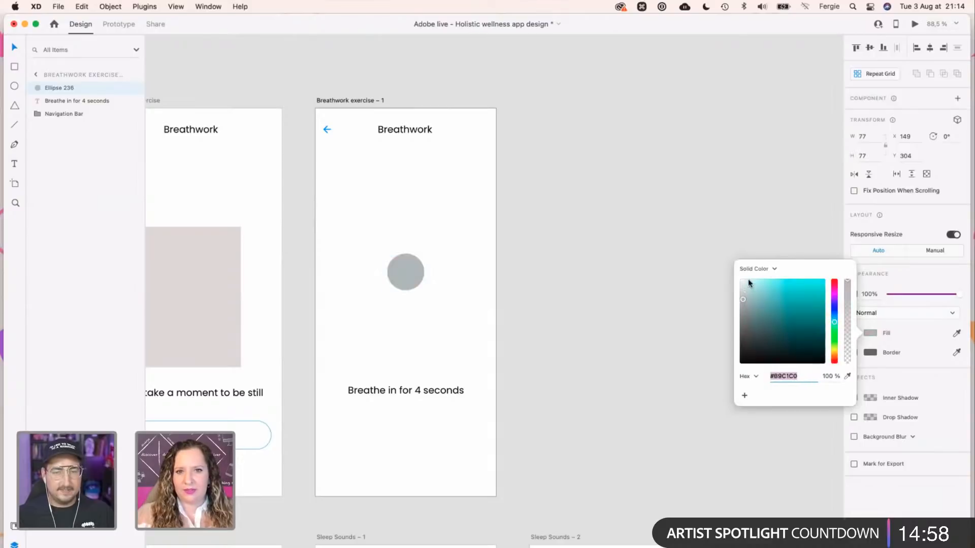
pyautogui.moveTo(745, 285); pyautogui.dragTo(753, 284)
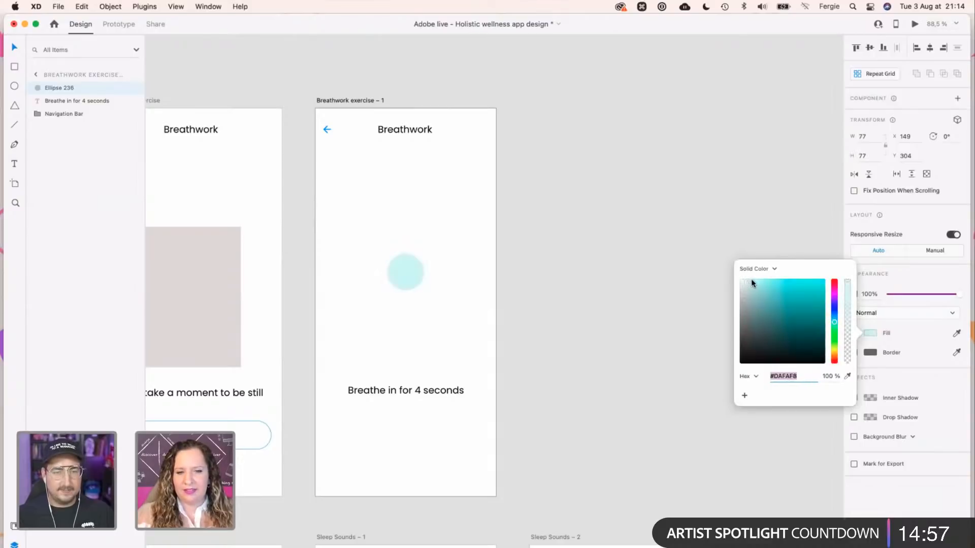
pyautogui.click(635, 252)
# Duplicate the Breathwork exercise – 1 artboard and enlarge the copy's circle about its centre to about 307 in diameter.
pyautogui.scroll(1, 562, 328)
pyautogui.scroll(2, 389, 106)
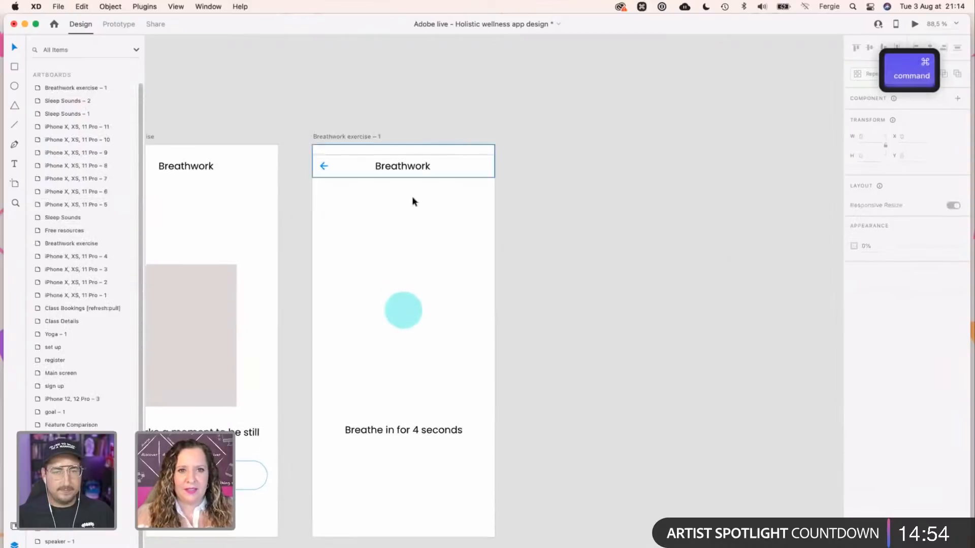
pyautogui.click(363, 138)
pyautogui.press('super+d')
pyautogui.click(622, 294)
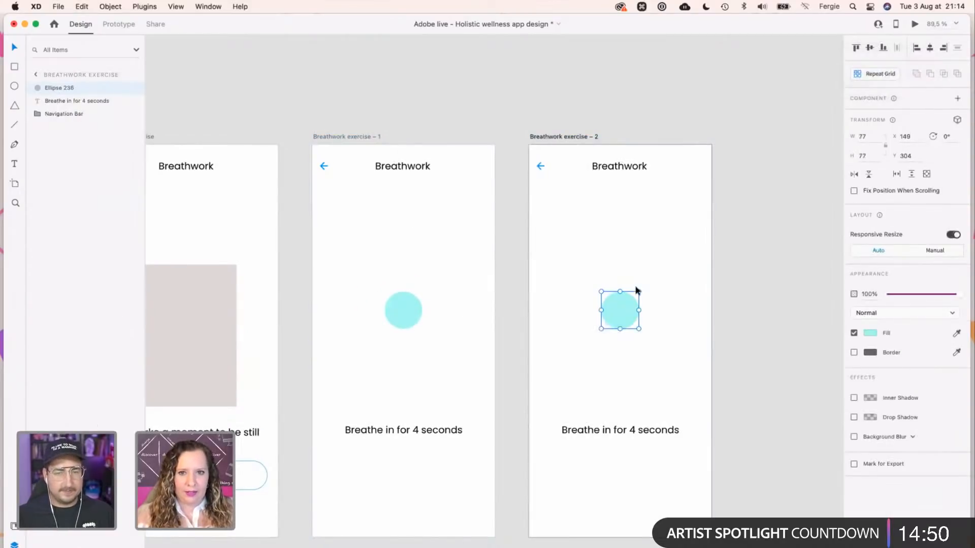
pyautogui.moveTo(640, 291); pyautogui.dragTo(714, 248)
pyautogui.moveTo(727, 245); pyautogui.dragTo(746, 235)
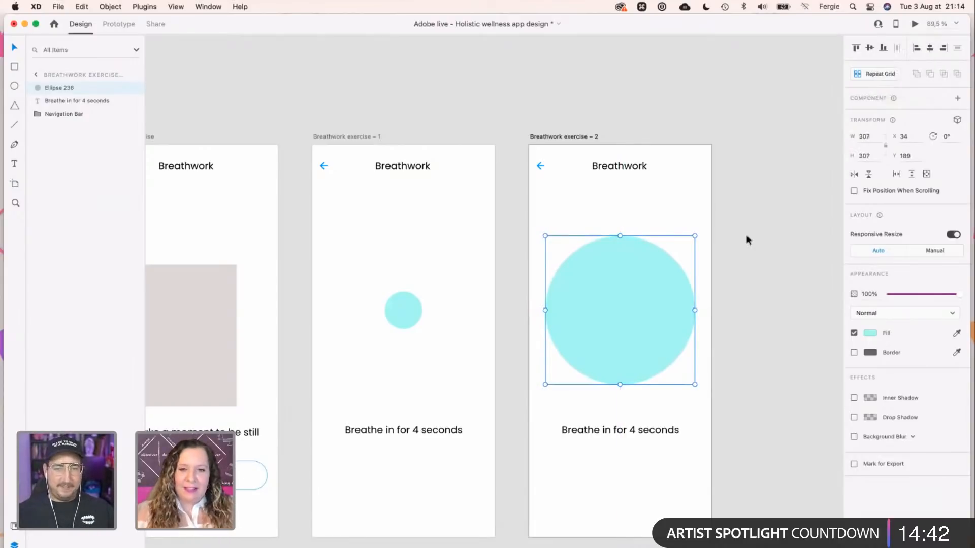
pyautogui.press('Escape')
# Reword the text under the large circle as "Hold for 4 seconds".
pyautogui.doubleClick(633, 435)
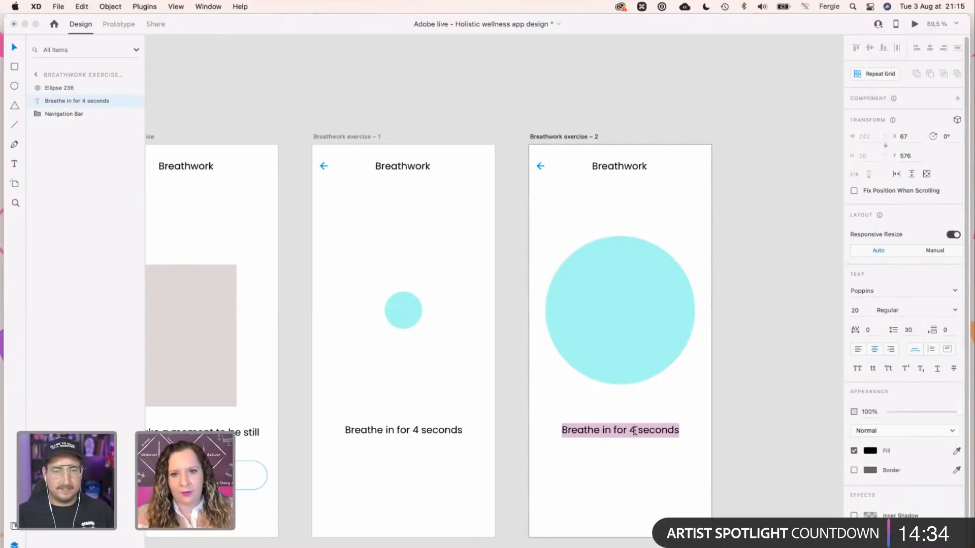
pyautogui.press('Left')
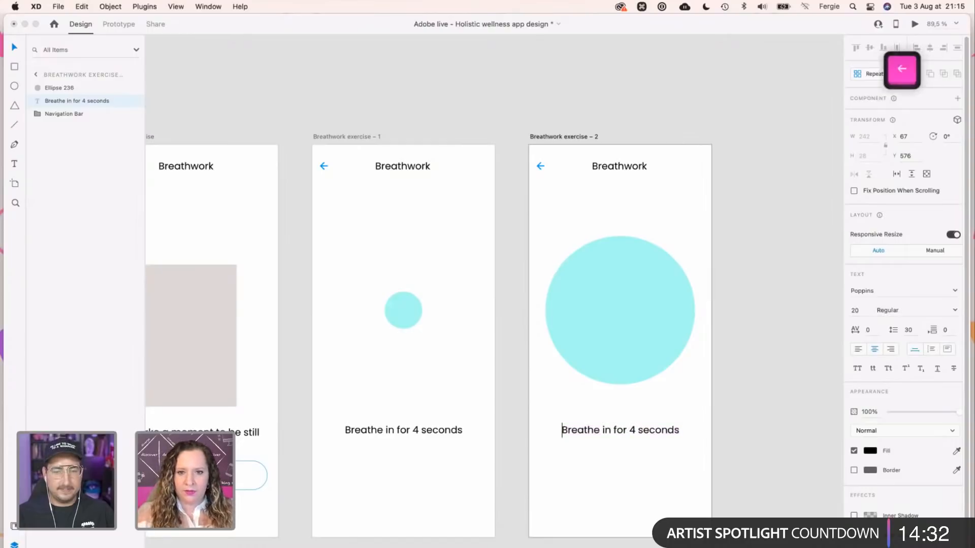
pyautogui.hotkey('shift', 'Right')
pyautogui.hotkey('shift', 'Right')
pyautogui.hotkey('shift', 'Right')
pyautogui.hotkey('shift', 'Right')
pyautogui.hotkey('shift', 'Right')
pyautogui.hotkey('shift', 'Right')
pyautogui.hotkey('shift', 'Right')
pyautogui.hotkey('shift', 'Right')
pyautogui.hotkey('shift', 'Right')
pyautogui.hotkey('shift', 'Right')
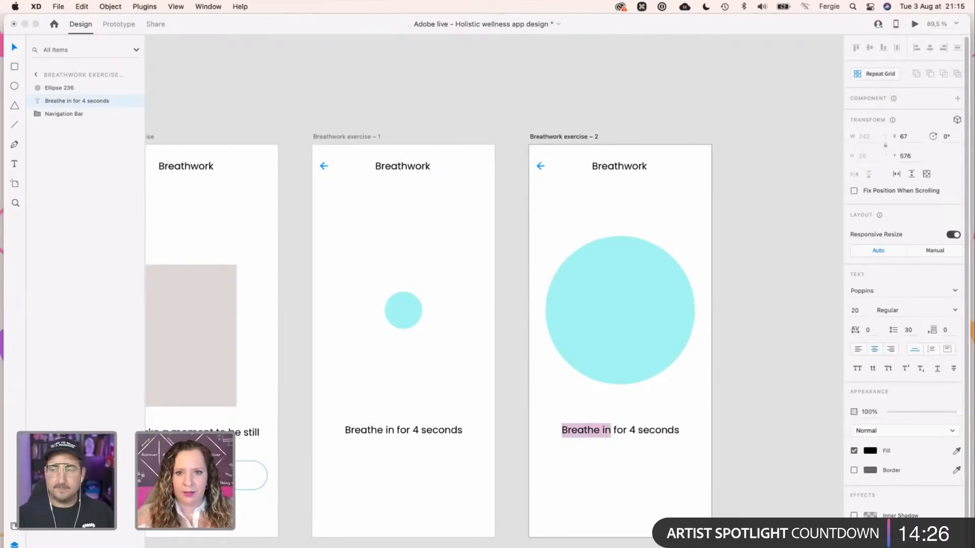
pyautogui.write('Hold')
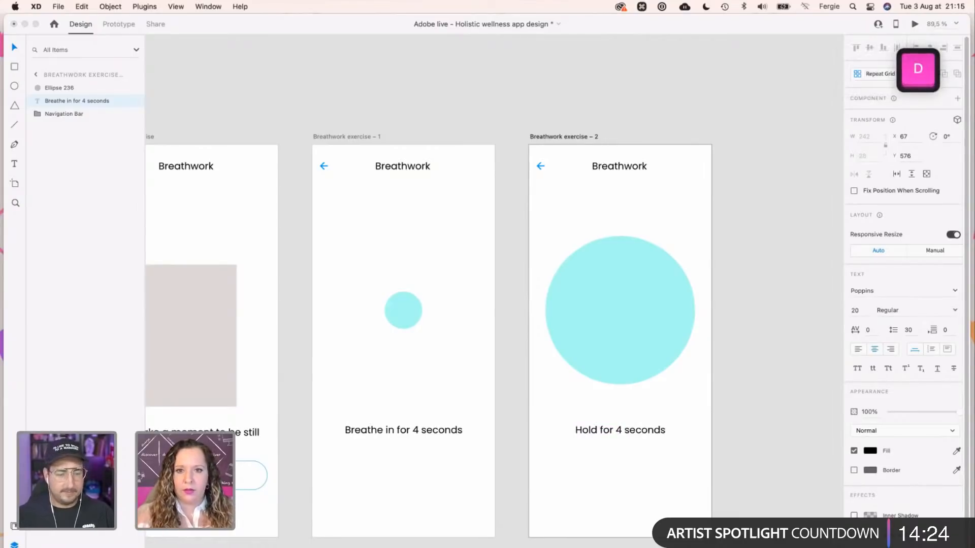
pyautogui.press('Escape')
# Duplicate the "Hold for 4 seconds" artboard beside the original.
pyautogui.click(580, 106)
pyautogui.press('space')
pyautogui.moveTo(522, 109); pyautogui.dragTo(447, 124)
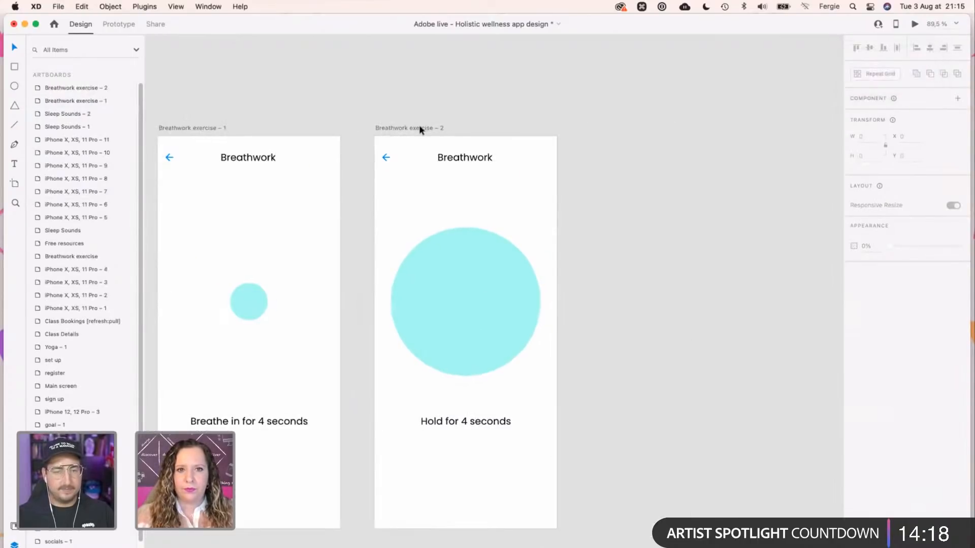
pyautogui.click(463, 423)
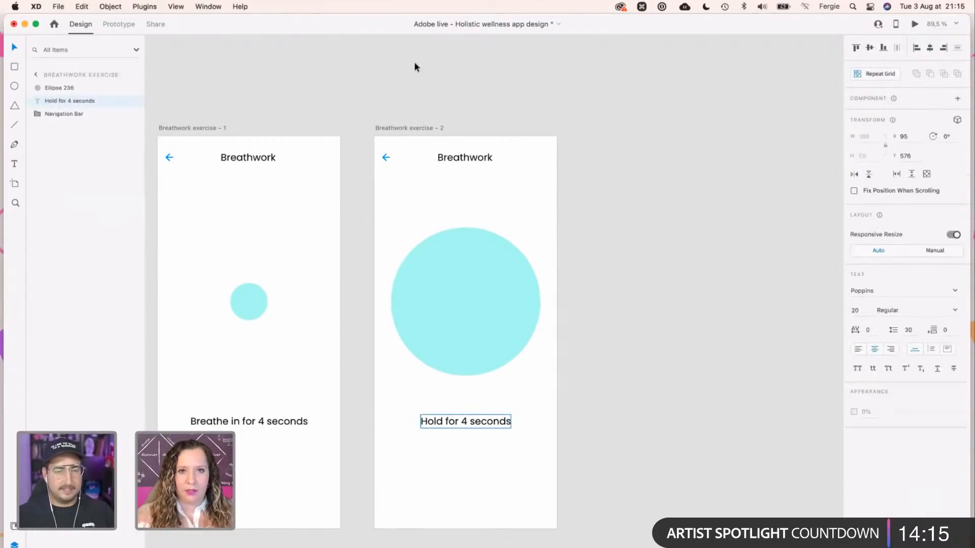
pyautogui.click(411, 129)
pyautogui.press('super+d')
# Replace the text on the Breathwork exercise – 2 artboard with a copy of the first artboard's "Breathe in for 4 seconds".
pyautogui.click(264, 422)
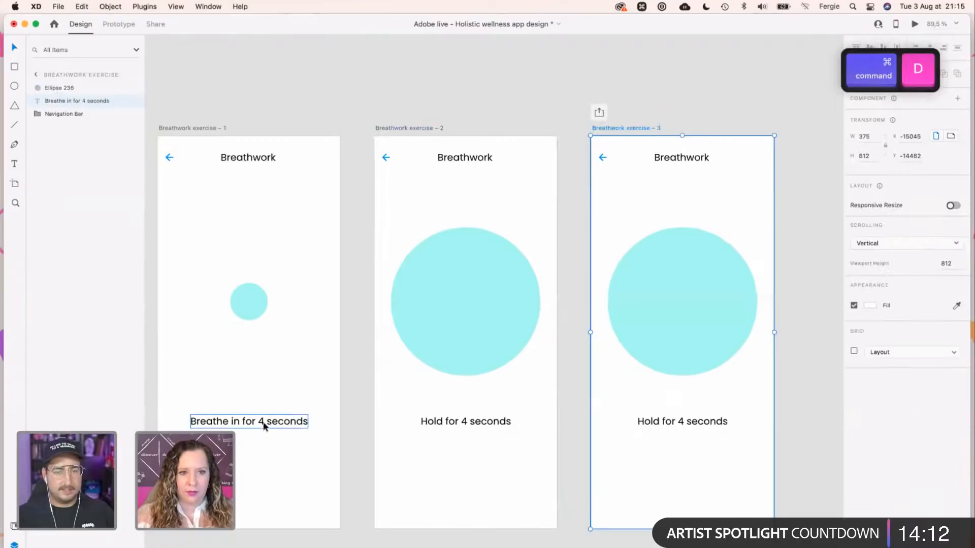
pyautogui.press('super+c')
pyautogui.click(477, 421)
pyautogui.press('BackSpace')
pyautogui.press('super+v')
pyautogui.click(547, 432)
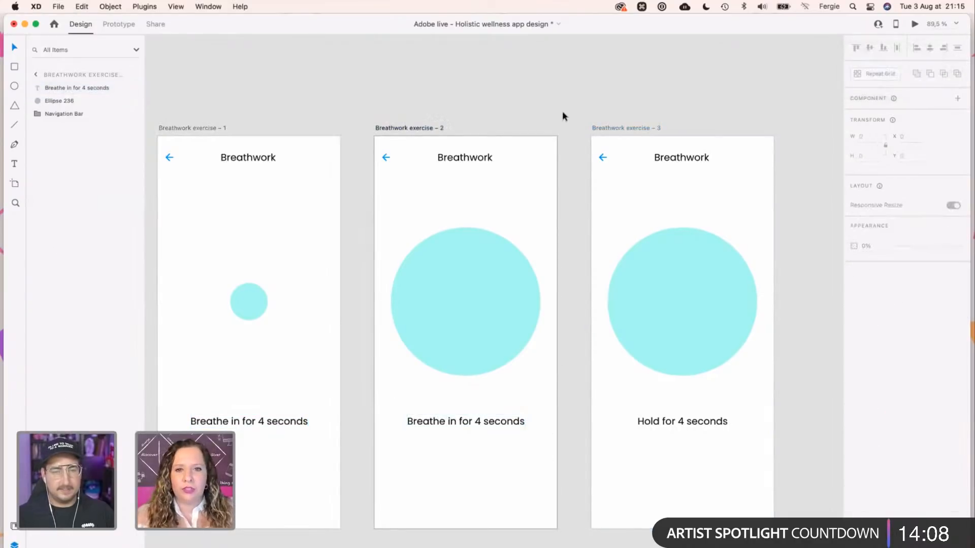
# Duplicate the Breathwork exercise – 3 artboard to get a second "Hold for 4 seconds" screen.
pyautogui.click(589, 98)
pyautogui.press('space')
pyautogui.moveTo(753, 102); pyautogui.dragTo(523, 135)
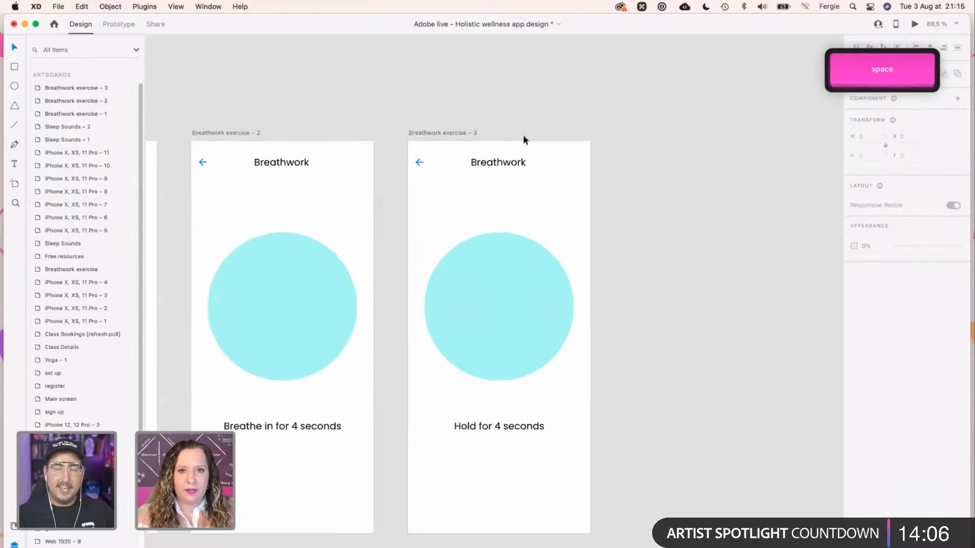
pyautogui.click(460, 134)
pyautogui.press('super+d')
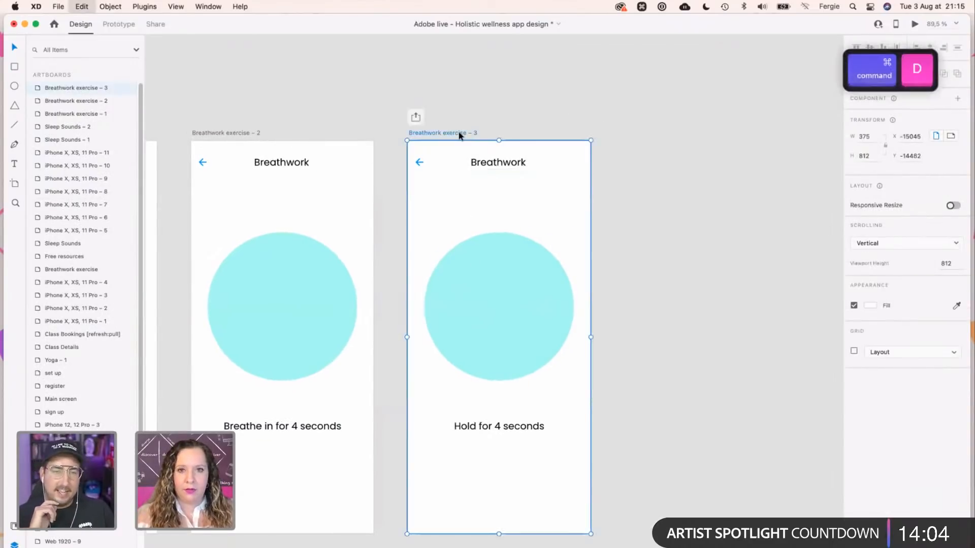
pyautogui.click(385, 110)
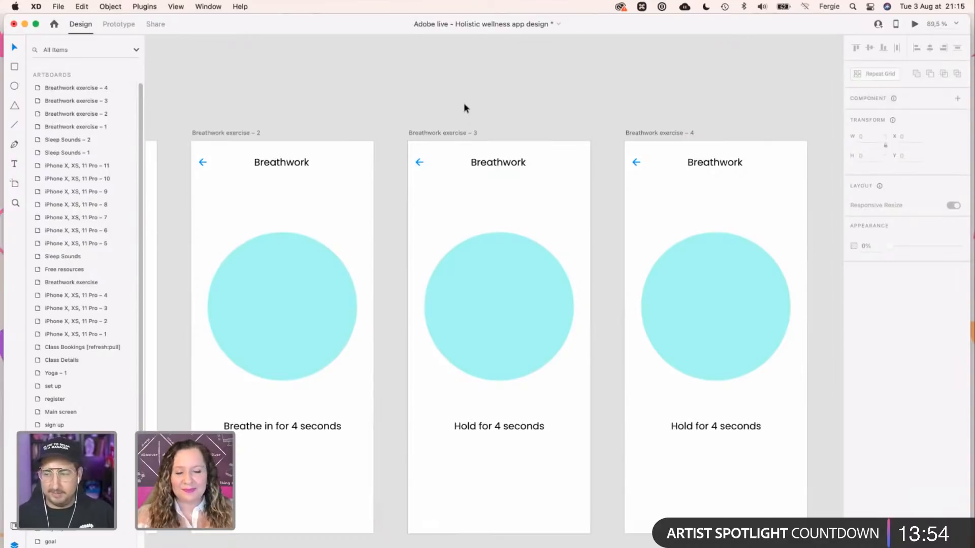
# Duplicate the Breathwork exercise – 4 artboard and reword the copy's text as "Breath out for 4 seconds".
pyautogui.press('space')
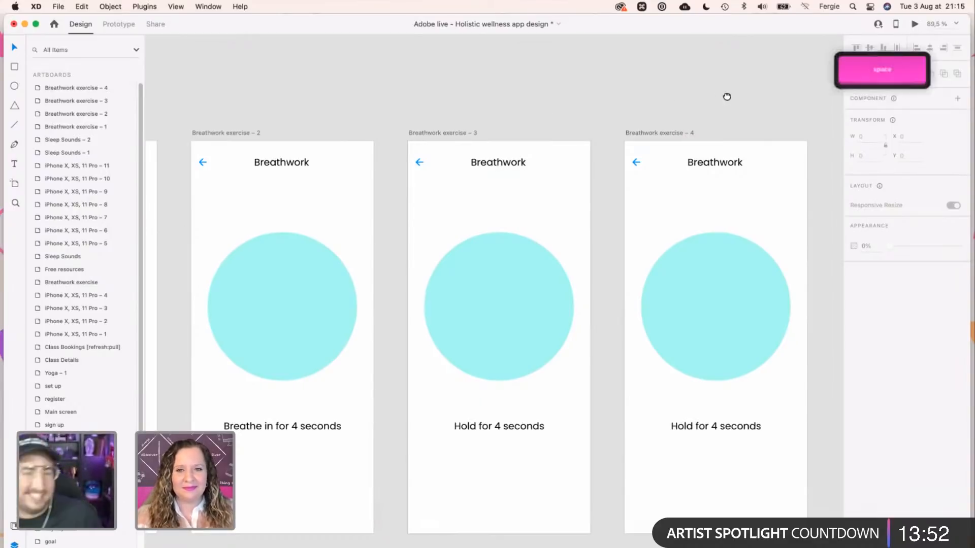
pyautogui.moveTo(727, 96); pyautogui.dragTo(462, 118)
pyautogui.click(454, 135)
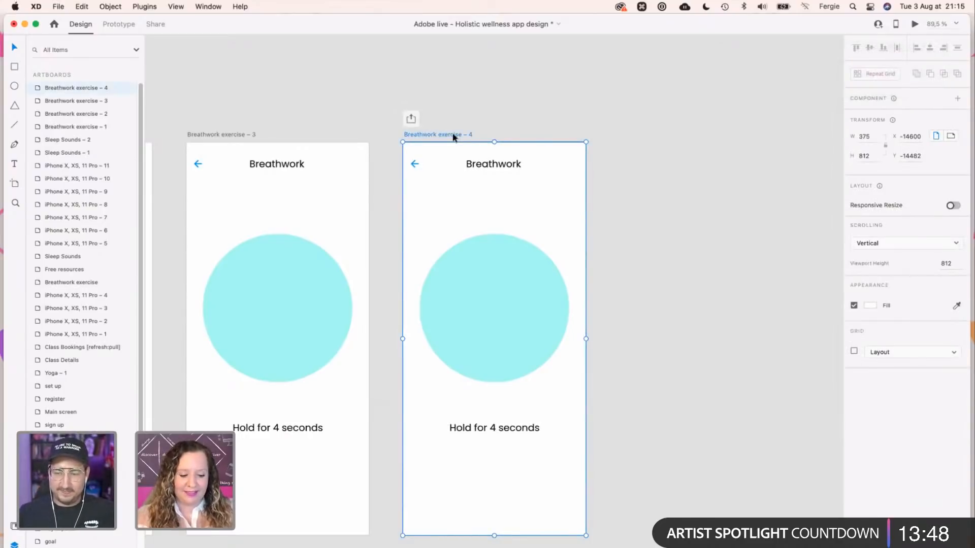
pyautogui.press('cmd+d')
pyautogui.doubleClick(739, 431)
pyautogui.press('super+x')
pyautogui.write('Breath out for 4 seconds')
pyautogui.press('Escape')
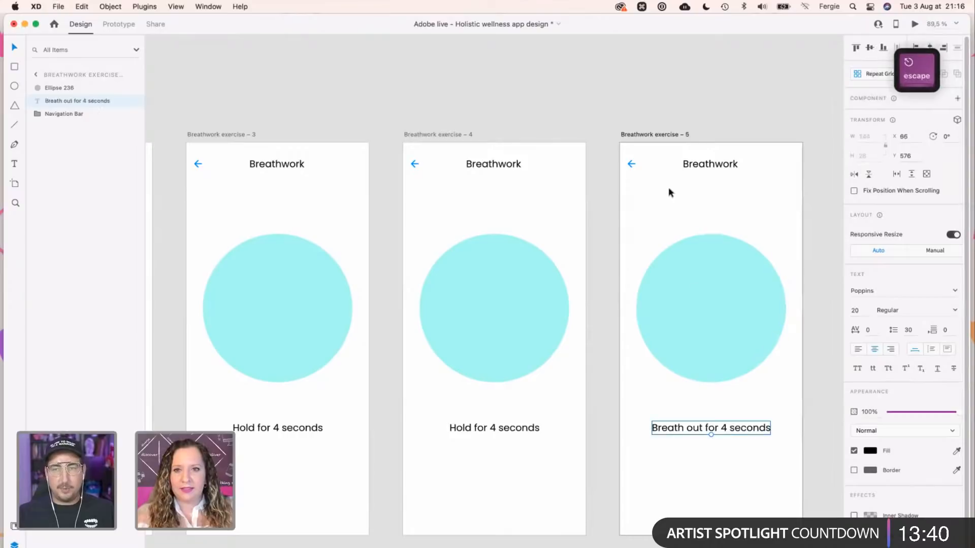
# Duplicate the "Breath out for 4 seconds" artboard and check the size of the small circle on the first exercise artboard.
pyautogui.click(652, 136)
pyautogui.press('super+d')
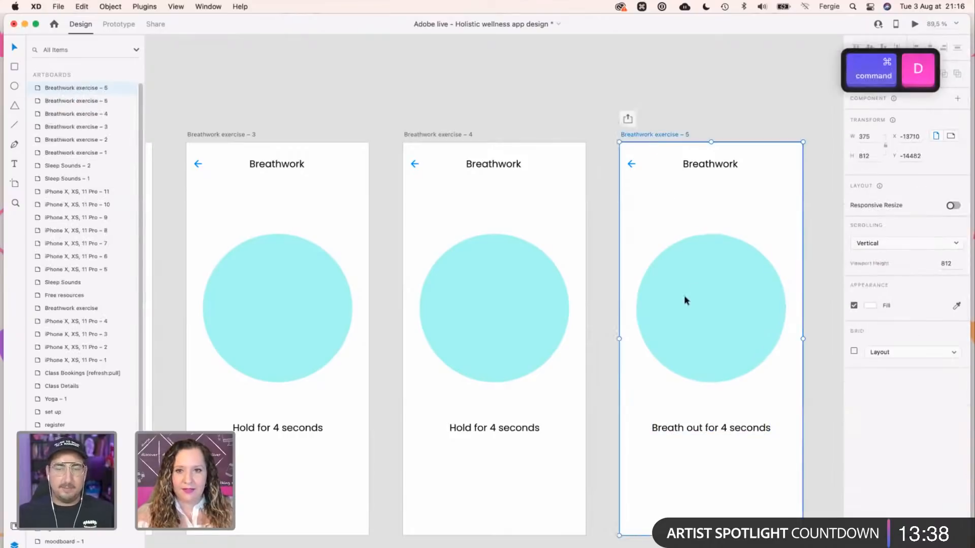
pyautogui.moveTo(331, 213); pyautogui.dragTo(629, 233)
pyautogui.hscroll(-10, 629, 234)
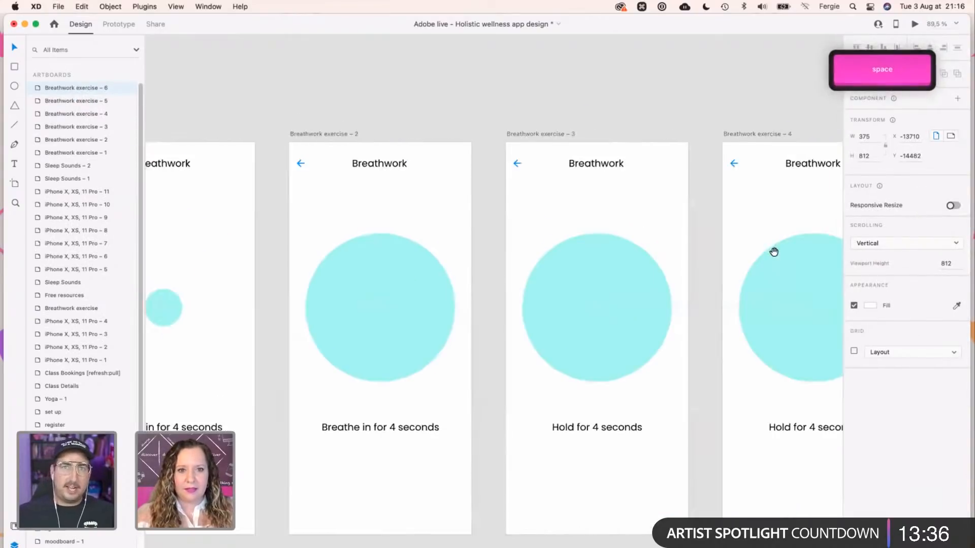
pyautogui.click(175, 303)
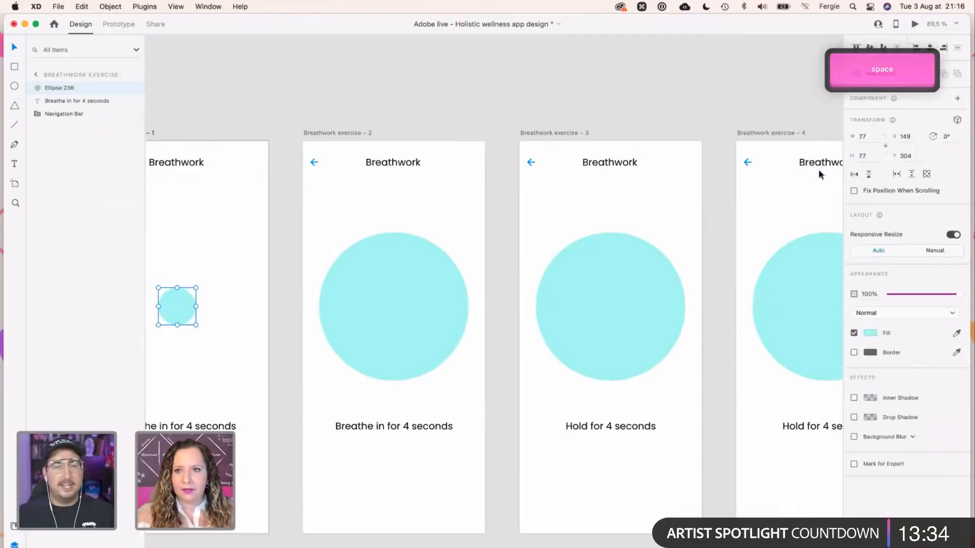
pyautogui.press('Escape')
# Set the circle on the Breathwork exercise – 6 artboard to 77 by 77 and centre it vertically and horizontally on the artboard.
pyautogui.hscroll(10, 305, 213)
pyautogui.hscroll(5, 386, 264)
pyautogui.click(448, 293)
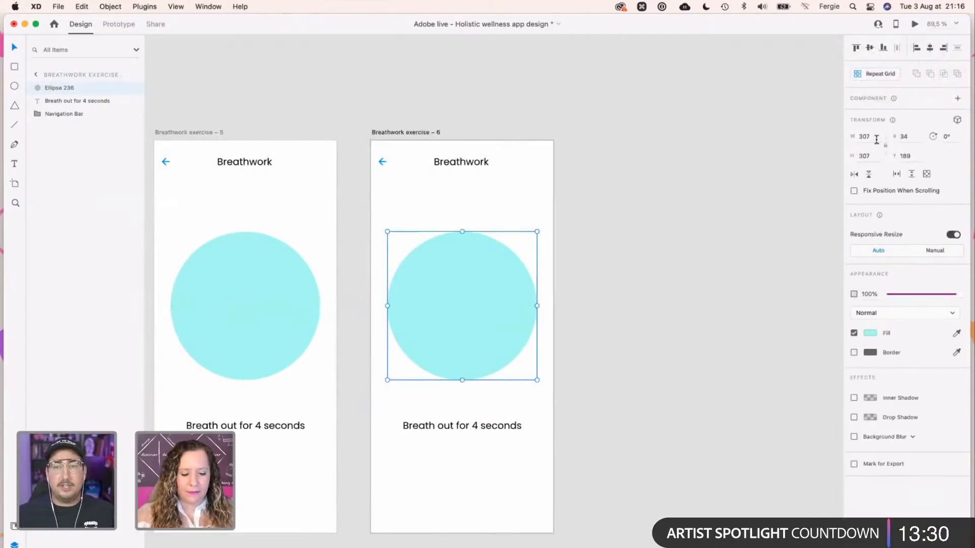
pyautogui.write('77')
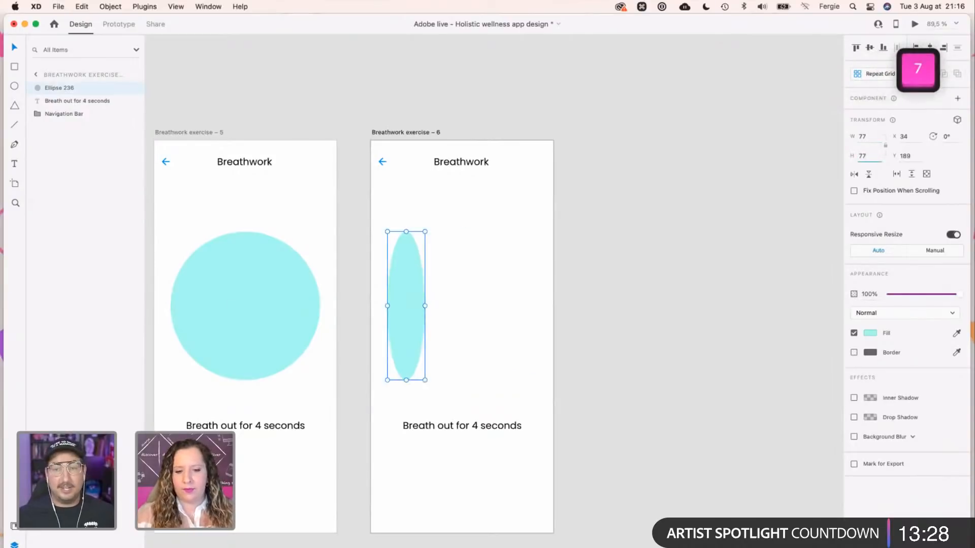
pyautogui.press('Return')
pyautogui.click(869, 47)
pyautogui.click(931, 48)
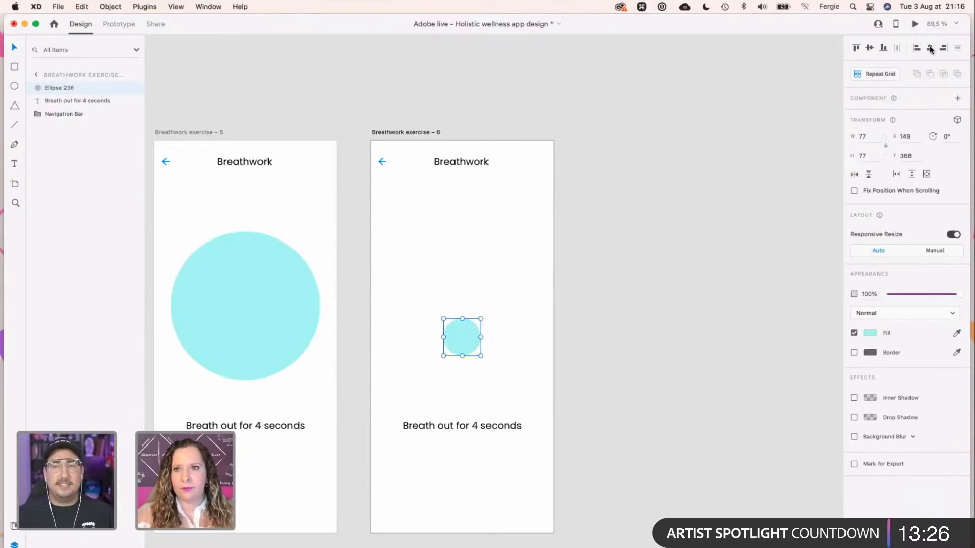
pyautogui.click(622, 309)
# Review the row of Breathwork artboards and compare the circle's layer and position on the first two exercise screens.
pyautogui.scroll(-5, 474, 266)
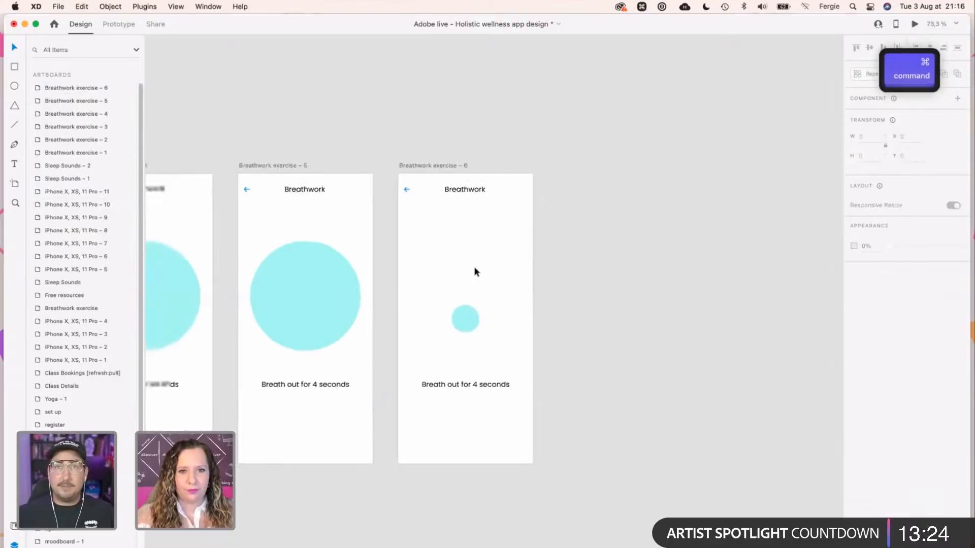
pyautogui.scroll(3, 379, 293)
pyautogui.press('space')
pyautogui.moveTo(319, 146); pyautogui.dragTo(660, 144)
pyautogui.scroll(-2, 644, 212)
pyautogui.scroll(-3, 645, 212)
pyautogui.press('space')
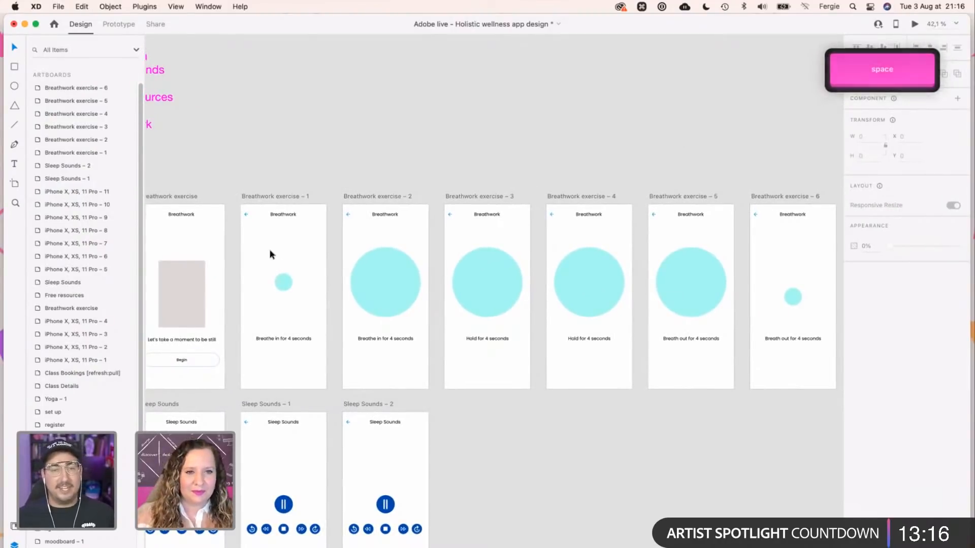
pyautogui.click(285, 283)
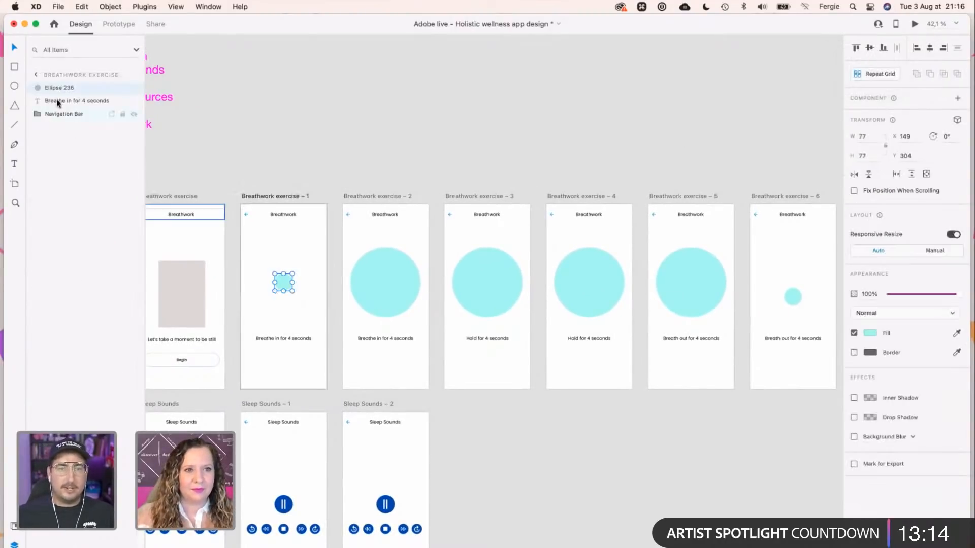
pyautogui.click(391, 274)
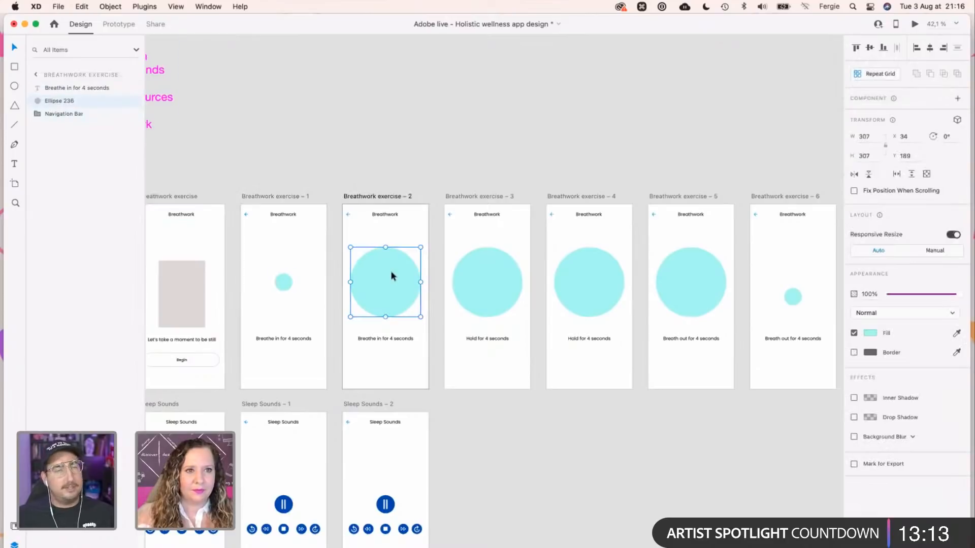
# Compare the circle's size, position and layer order across the Breathwork exercise artboards.
pyautogui.click(508, 283)
pyautogui.click(617, 285)
pyautogui.click(696, 277)
pyautogui.click(797, 295)
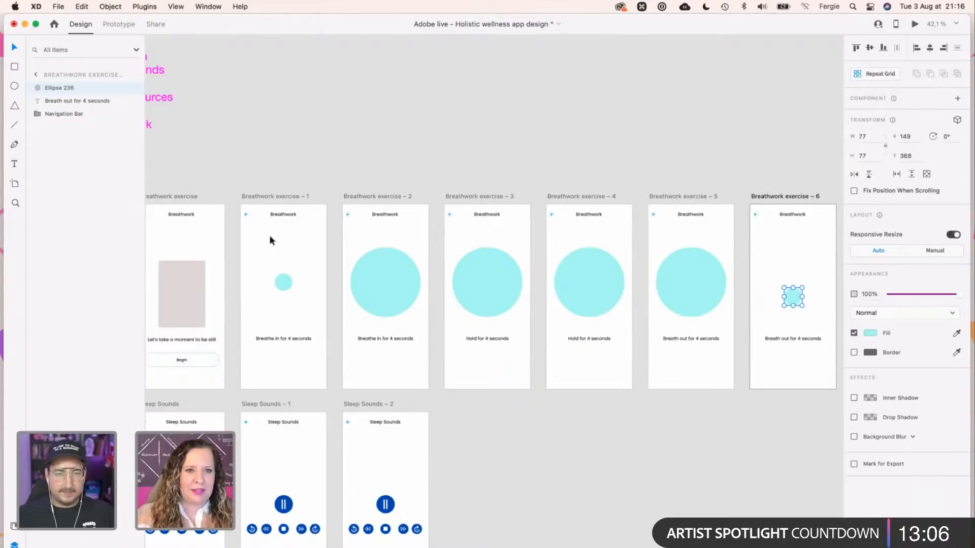
pyautogui.click(285, 283)
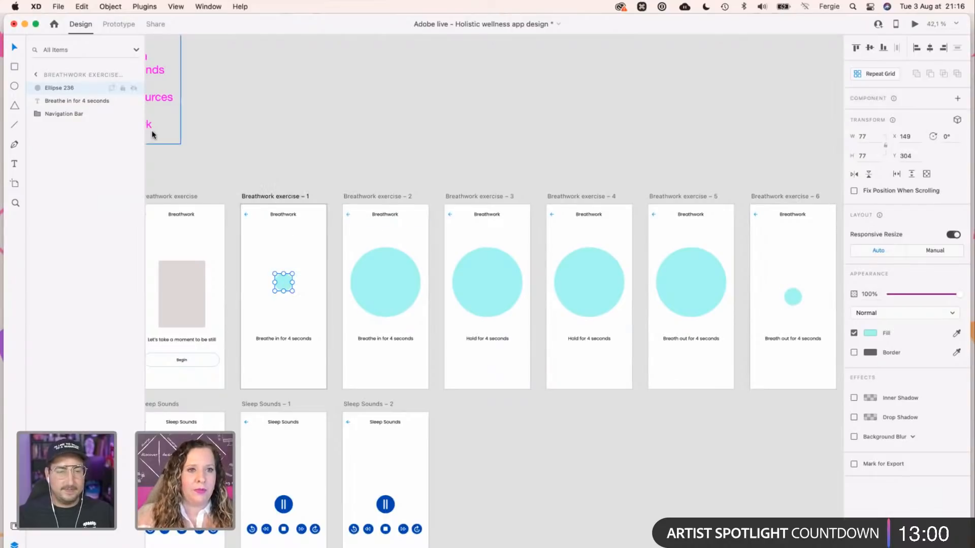
pyautogui.click(397, 278)
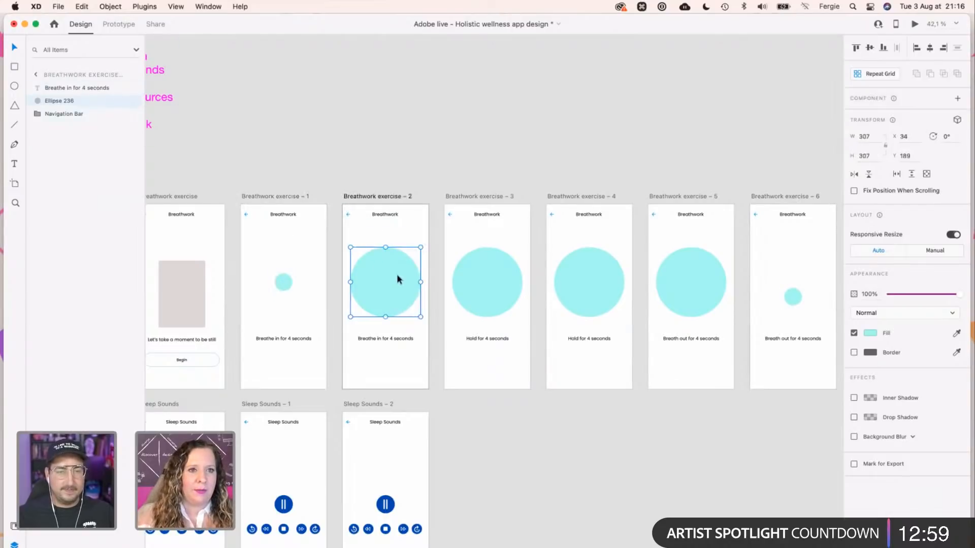
pyautogui.click(510, 287)
pyautogui.click(577, 285)
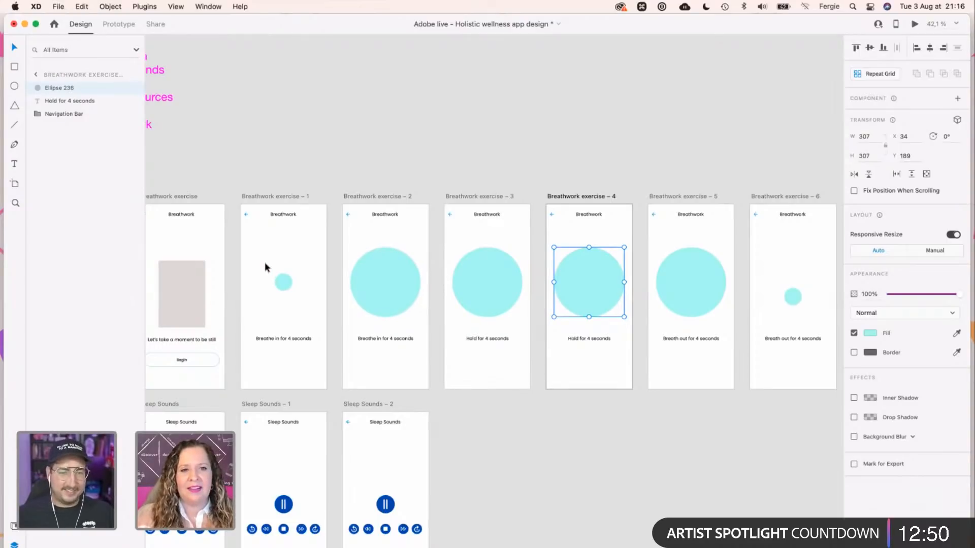
pyautogui.click(367, 275)
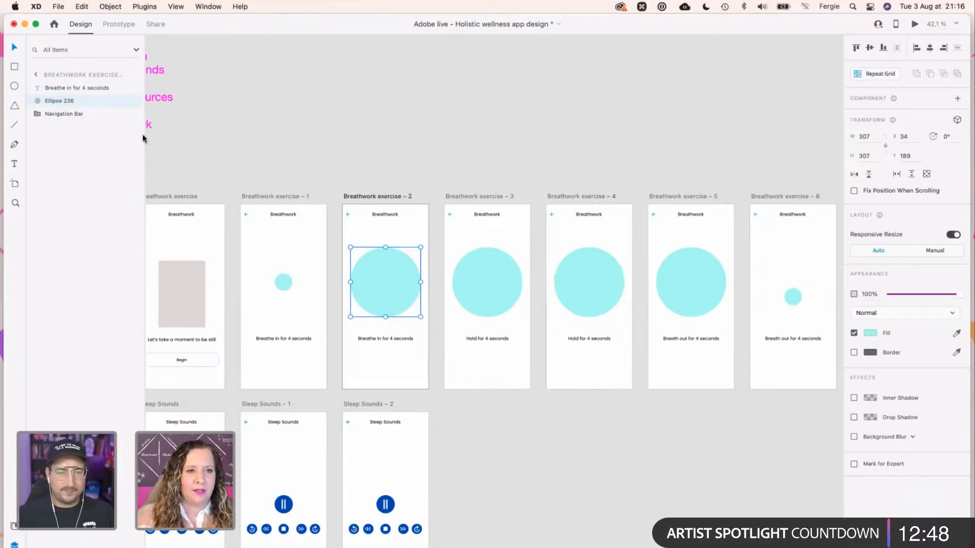
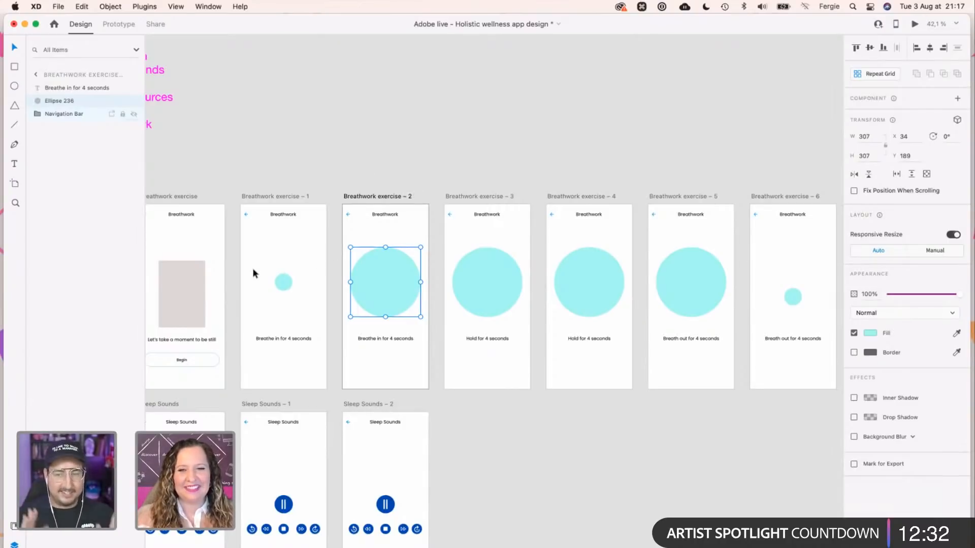
pyautogui.click(265, 155)
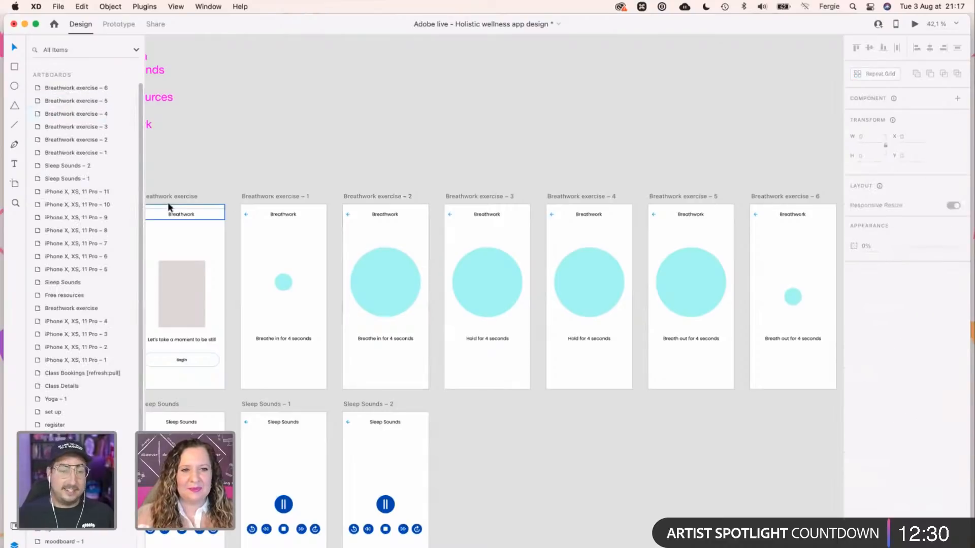
# In prototype mode, link the intro screen's Begin button to Breathwork exercise – 1 with a tap-triggered Auto-Animate.
pyautogui.click(187, 359)
pyautogui.click(118, 24)
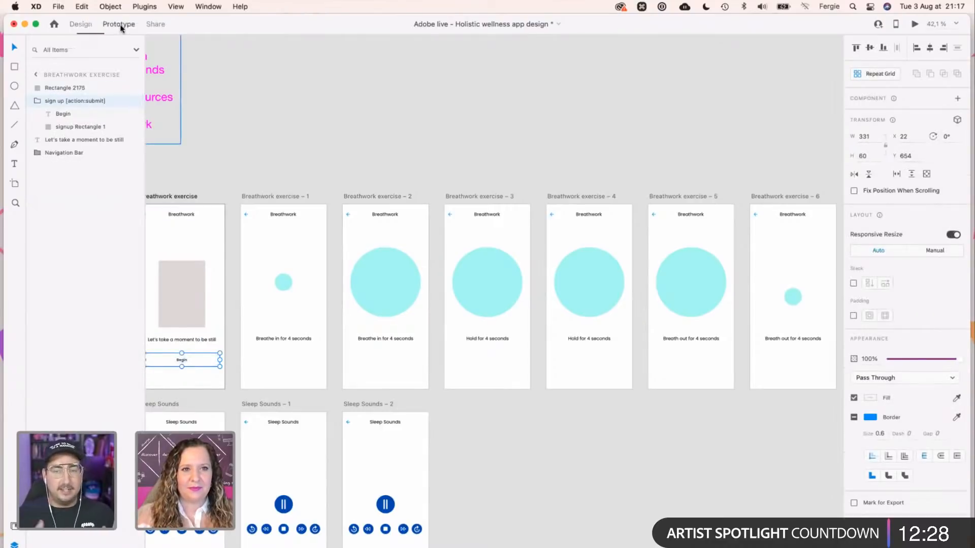
pyautogui.moveTo(220, 360); pyautogui.dragTo(259, 269)
# Link the Breathwork exercise – 1 artboard to Breathwork exercise – 2 with a time-triggered Auto-Animate.
pyautogui.press('super')
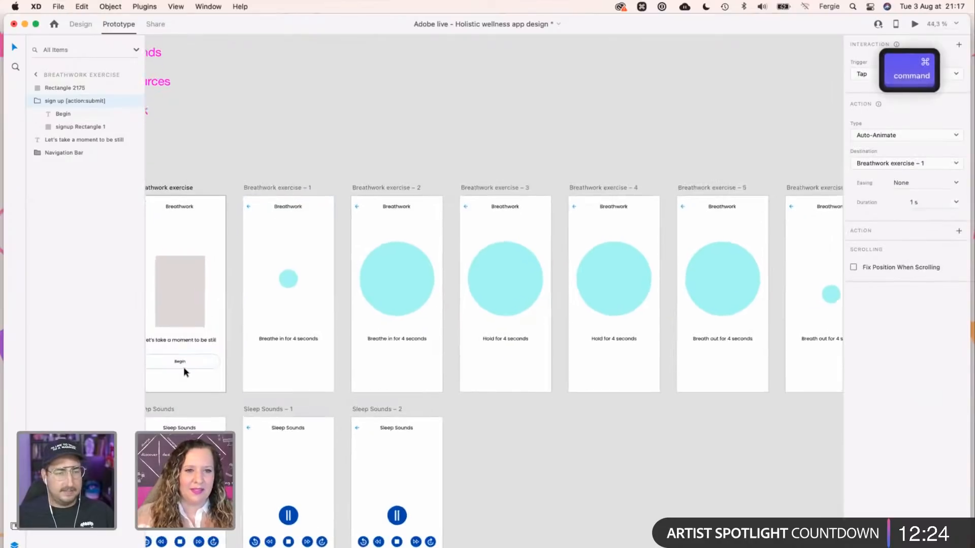
pyautogui.scroll(5, 199, 340)
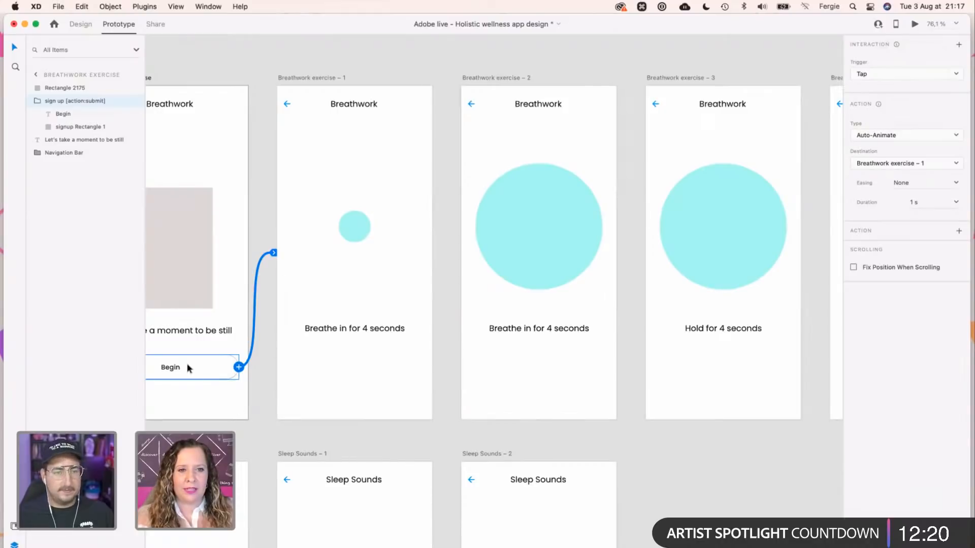
pyautogui.click(467, 57)
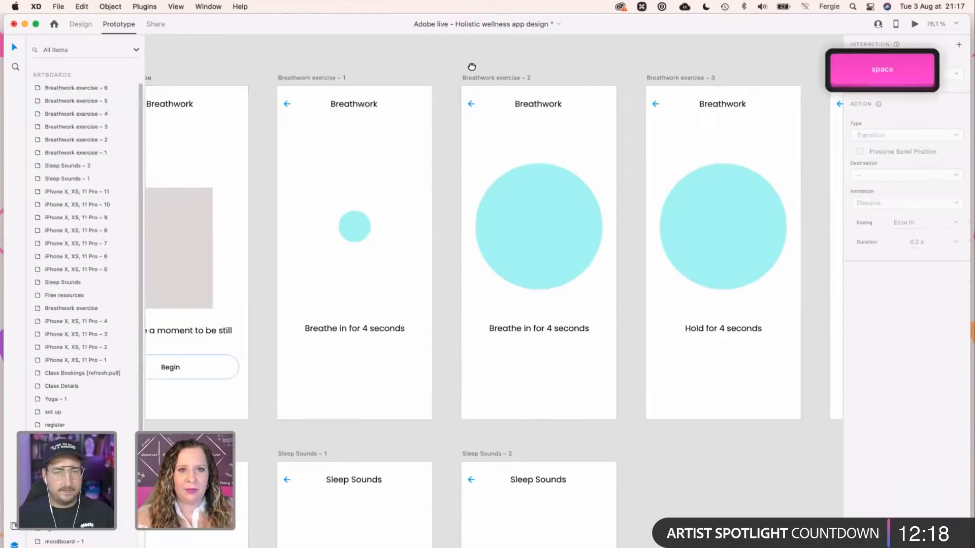
pyautogui.moveTo(471, 65); pyautogui.dragTo(392, 84)
pyautogui.click(246, 96)
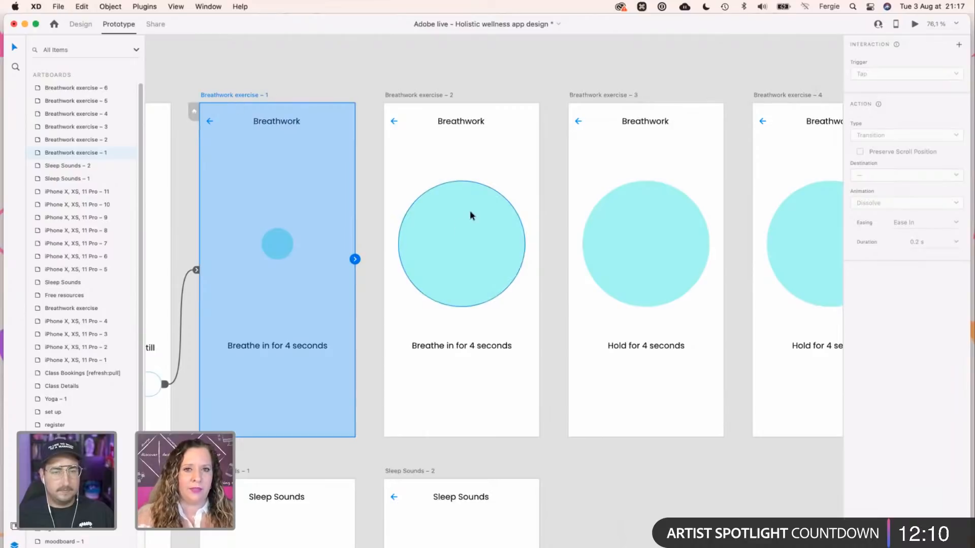
pyautogui.moveTo(355, 259); pyautogui.dragTo(413, 188)
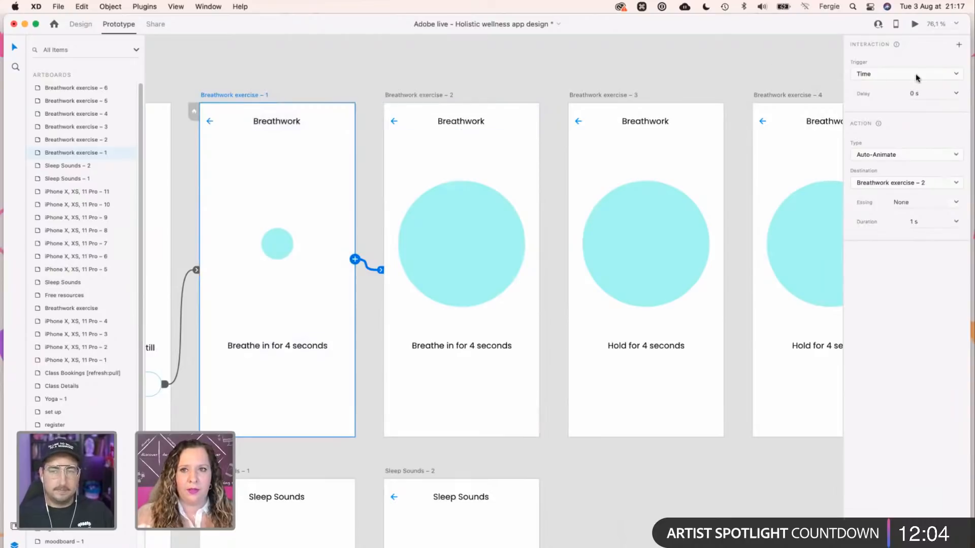
# Set the Breathwork exercise – 1 interaction's delay to 0.2 s and its duration to 4 s.
pyautogui.click(956, 94)
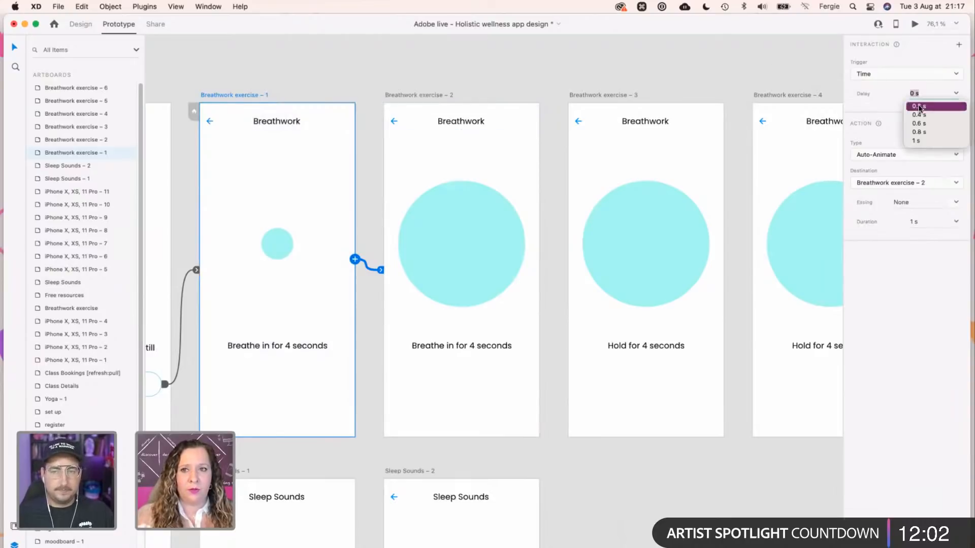
pyautogui.click(919, 107)
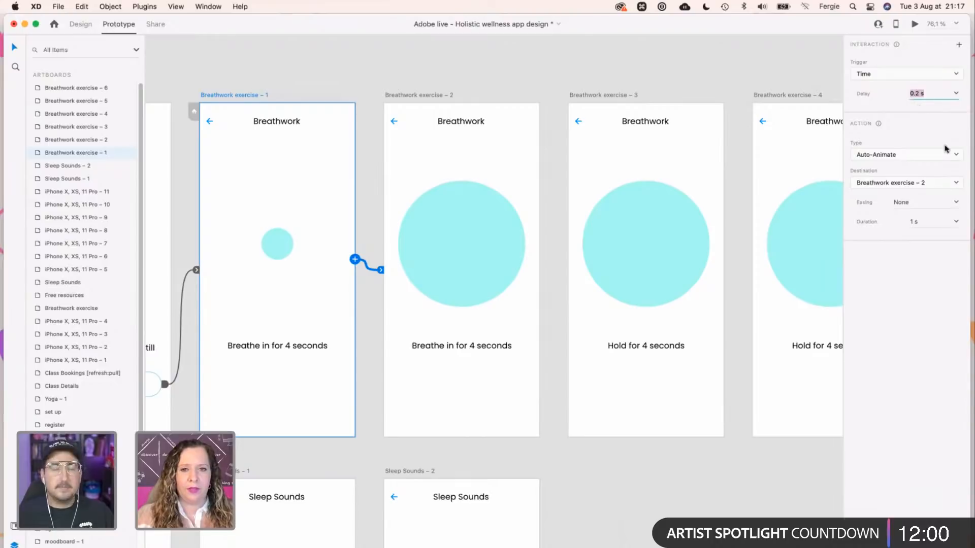
pyautogui.click(943, 227)
pyautogui.write('4')
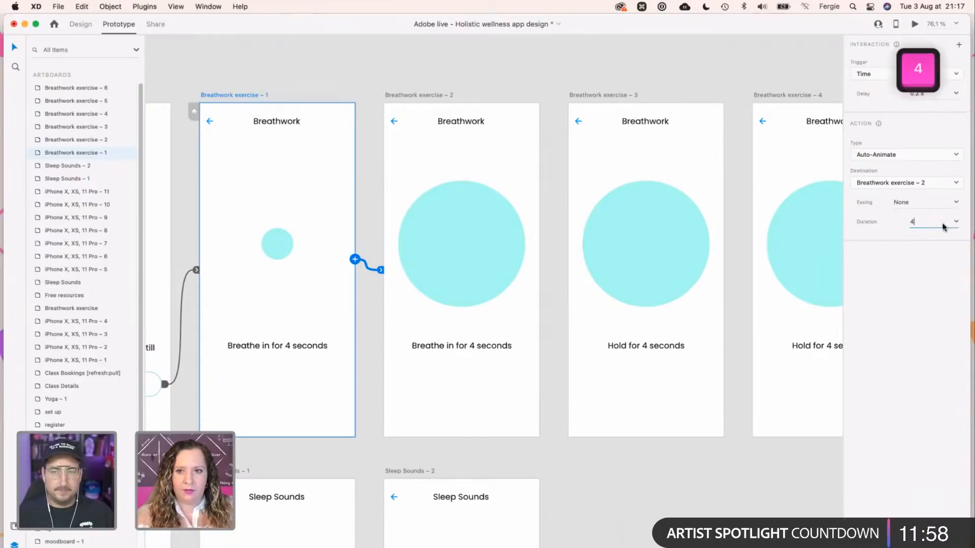
pyautogui.press('Return')
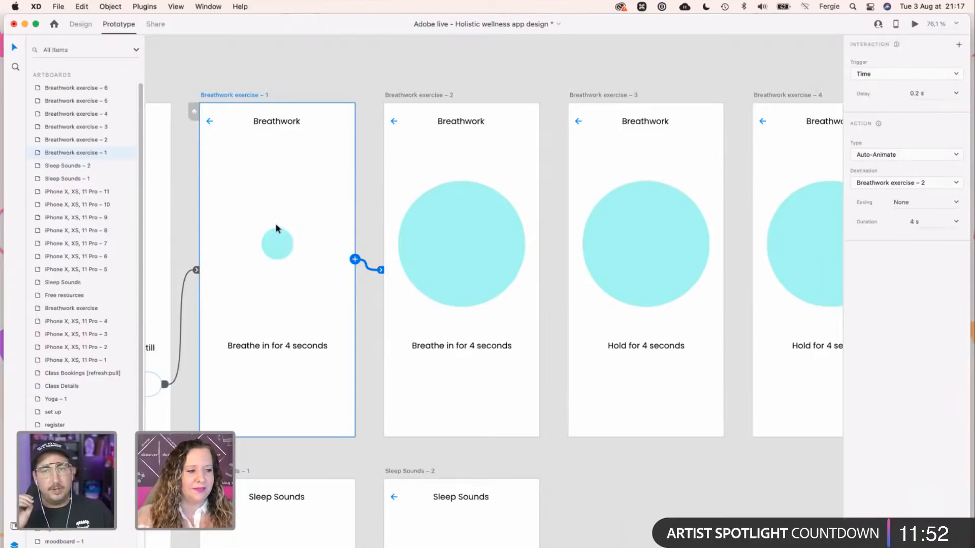
# Preview the prototype from the Breathwork intro screen, start the exercise with Begin, and close the preview.
pyautogui.press('space')
pyautogui.moveTo(310, 83); pyautogui.dragTo(440, 103)
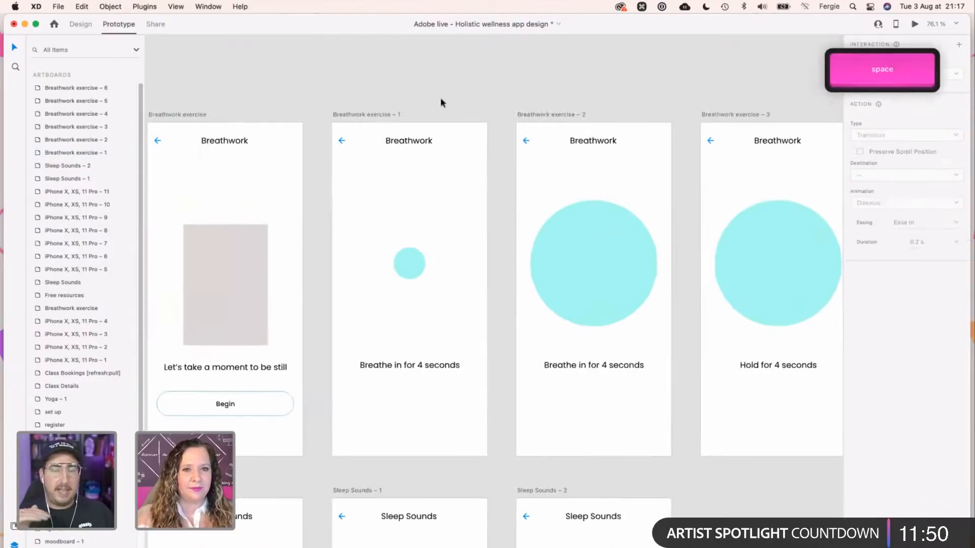
pyautogui.click(254, 316)
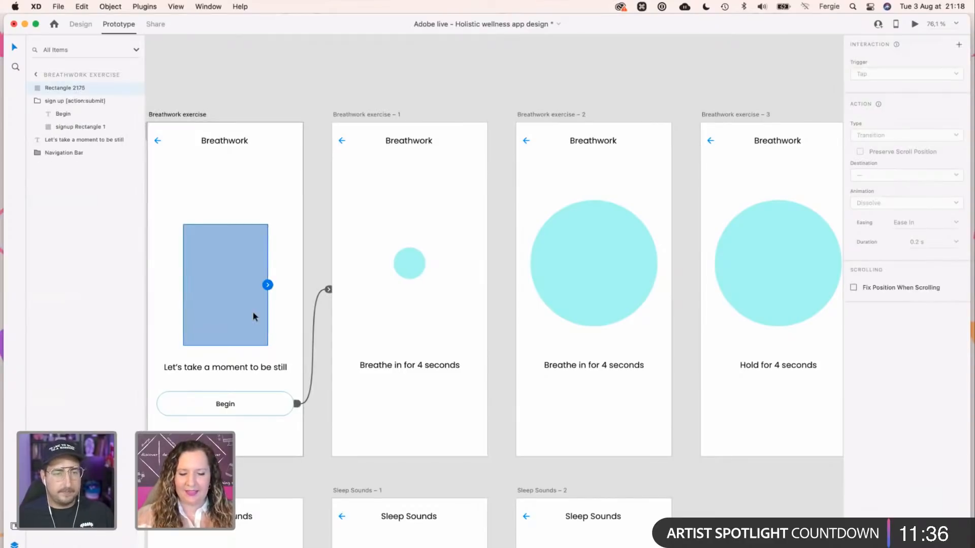
pyautogui.press('super+Return')
pyautogui.moveTo(735, 77); pyautogui.dragTo(656, 65)
pyautogui.click(679, 448)
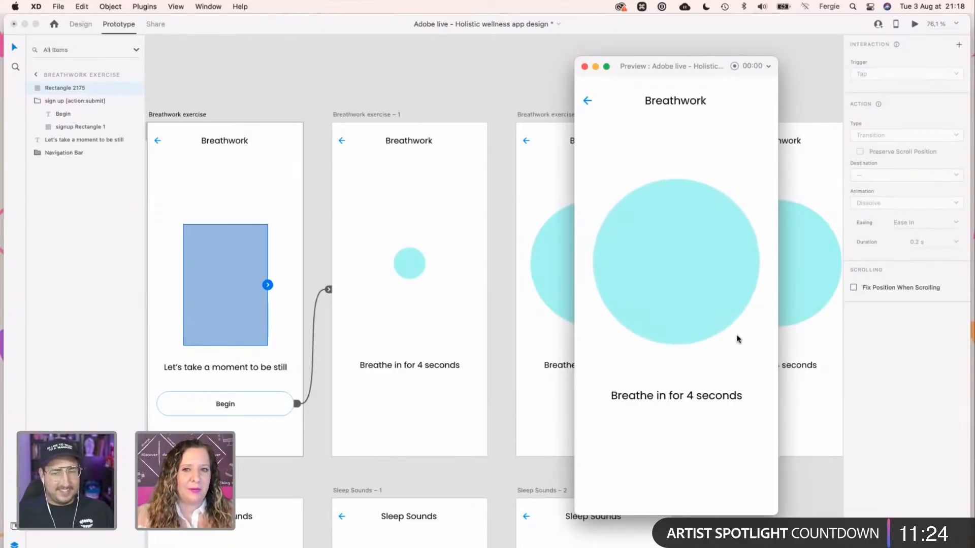
pyautogui.click(585, 67)
# Review the timed interaction settings of Breathwork exercise – 1 alongside the neighbouring breathe-in and hold artboards.
pyautogui.click(552, 106)
pyautogui.press('space')
pyautogui.moveTo(552, 106); pyautogui.dragTo(361, 131)
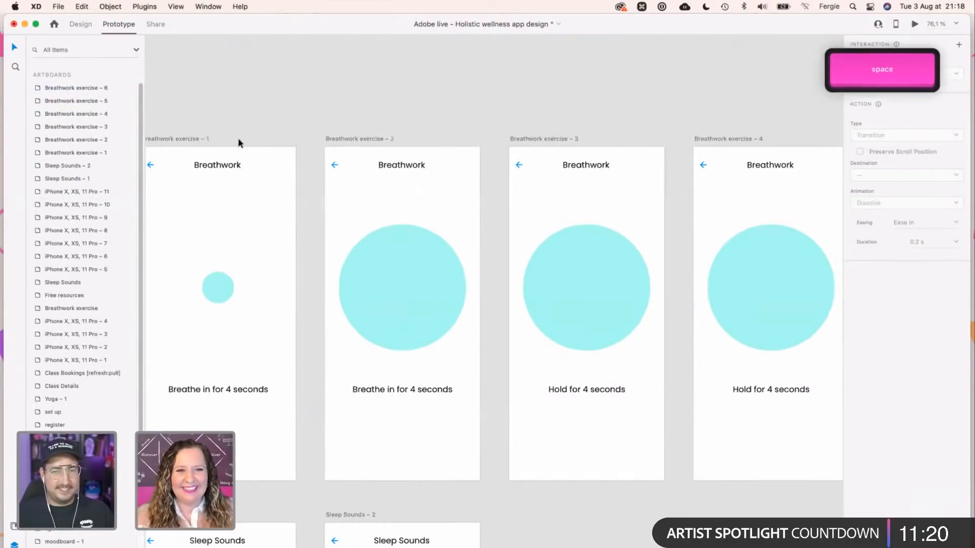
pyautogui.click(186, 139)
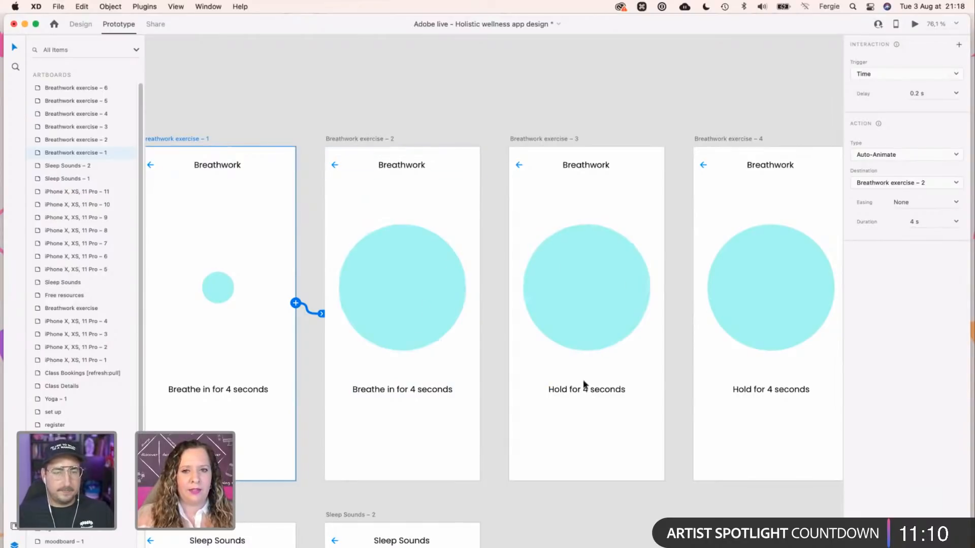
pyautogui.press('space')
pyautogui.moveTo(712, 507)
pyautogui.mouseDown()
pyautogui.moveTo(333, 507)
pyautogui.moveTo(720, 501)
pyautogui.mouseUp()
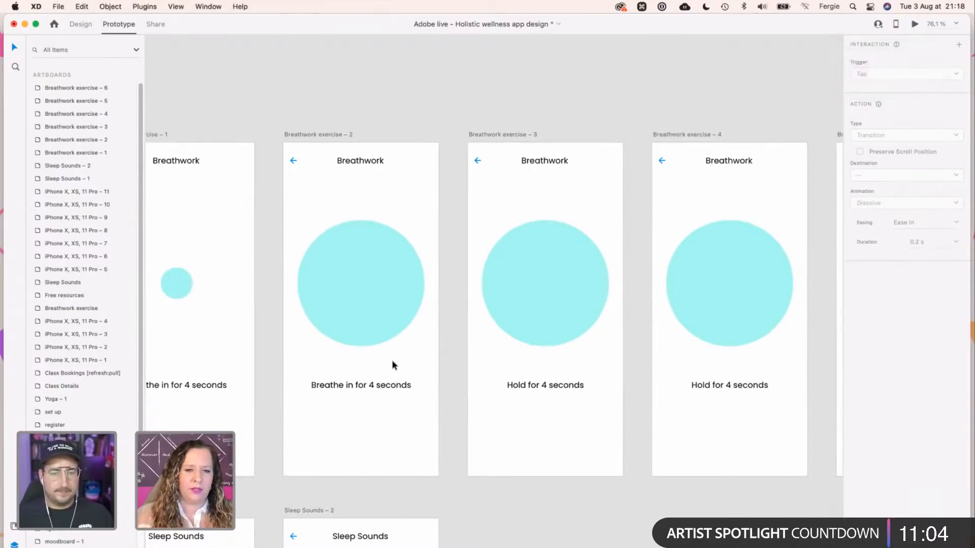
pyautogui.moveTo(385, 93); pyautogui.dragTo(502, 104)
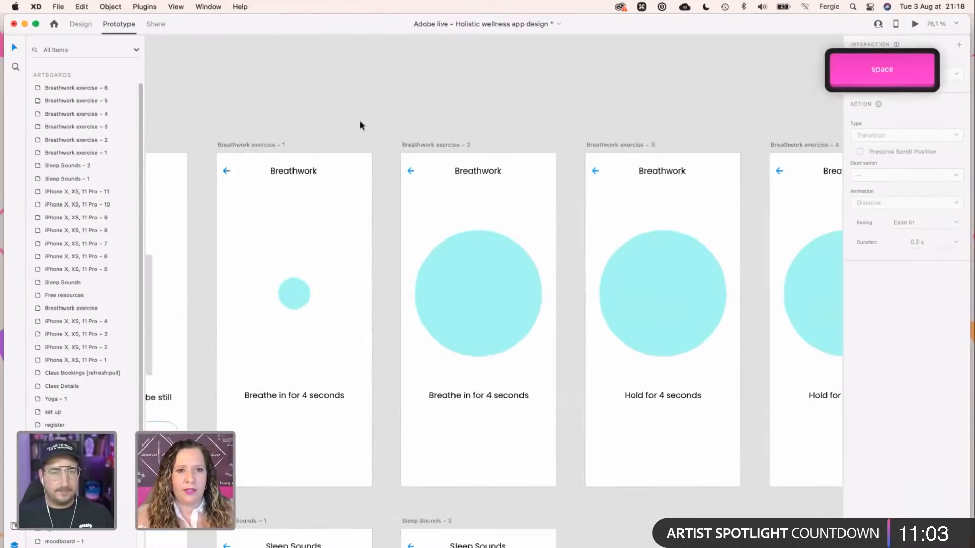
pyautogui.click(245, 145)
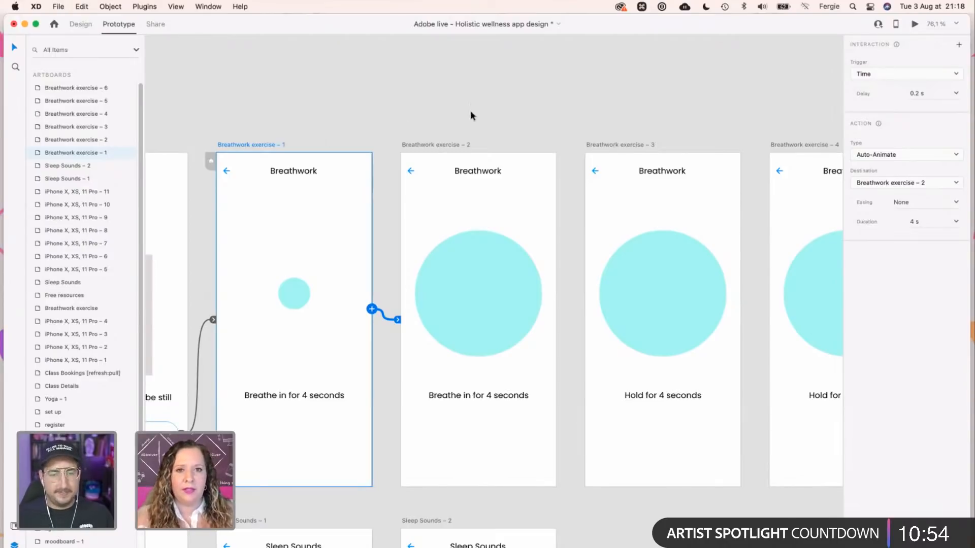
pyautogui.click(587, 108)
pyautogui.press('space')
pyautogui.moveTo(672, 102); pyautogui.dragTo(611, 109)
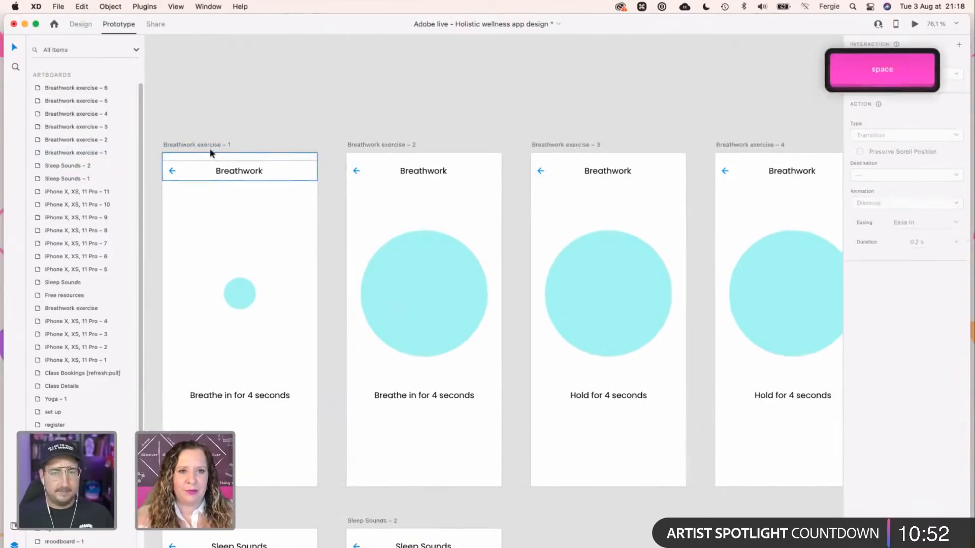
pyautogui.click(207, 147)
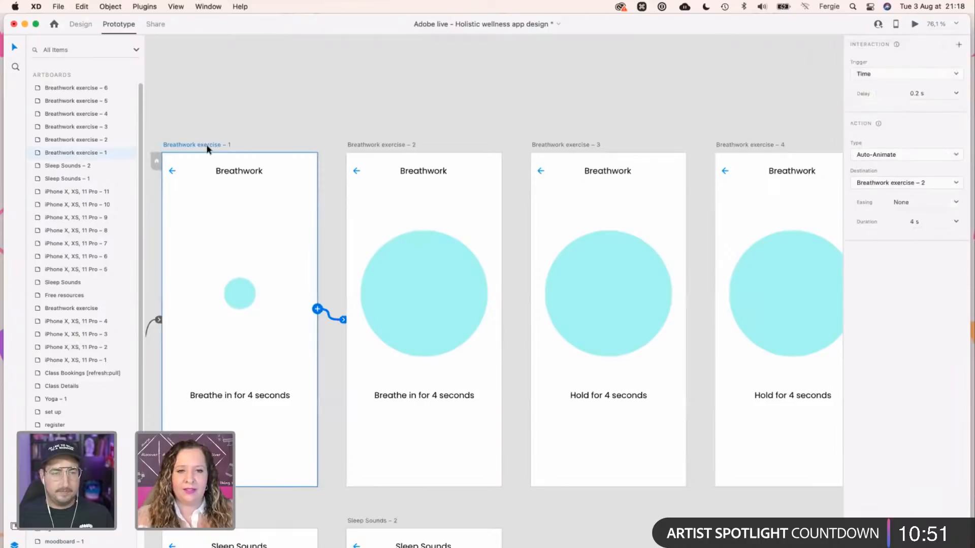
# Link Breathwork exercise – 2 to Breathwork exercise – 3 with a timed Auto-Animate, using a 0 s delay and 0 s duration.
pyautogui.click(406, 145)
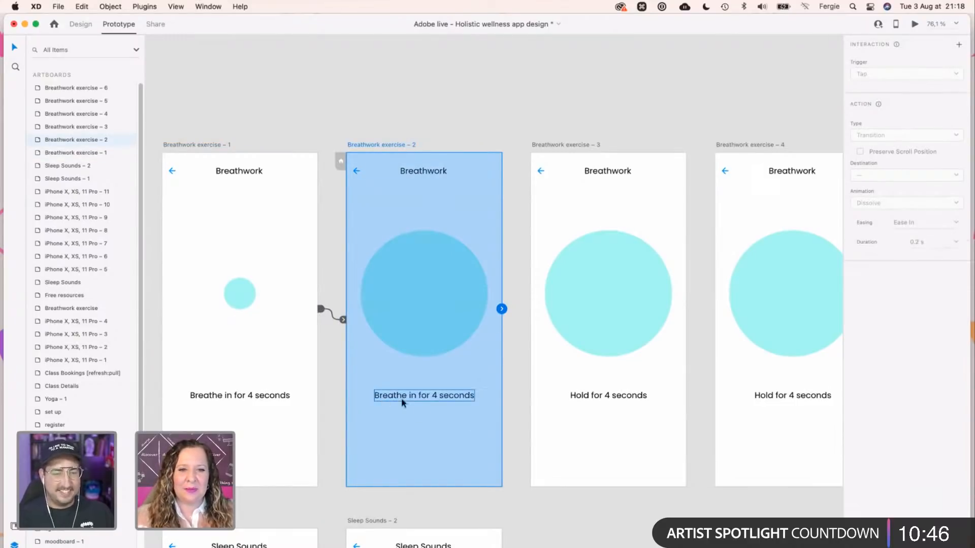
pyautogui.moveTo(502, 309); pyautogui.dragTo(629, 198)
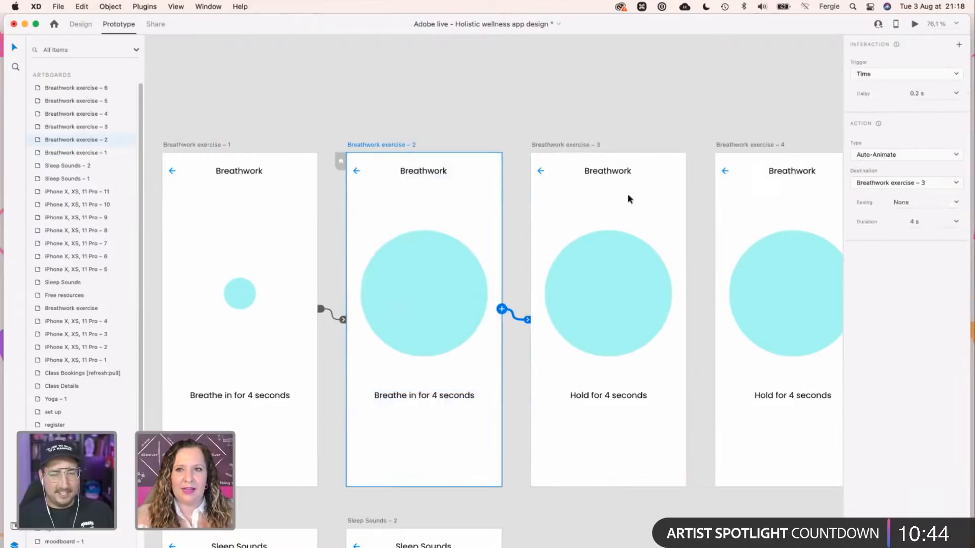
pyautogui.click(914, 93)
pyautogui.press('BackSpace')
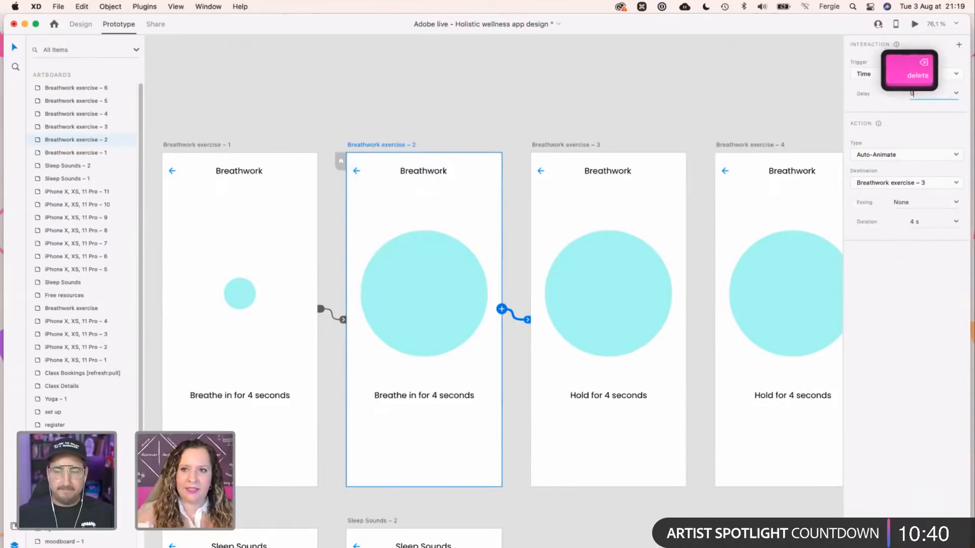
pyautogui.write('0')
pyautogui.click(936, 222)
pyautogui.write('0')
pyautogui.press('Return')
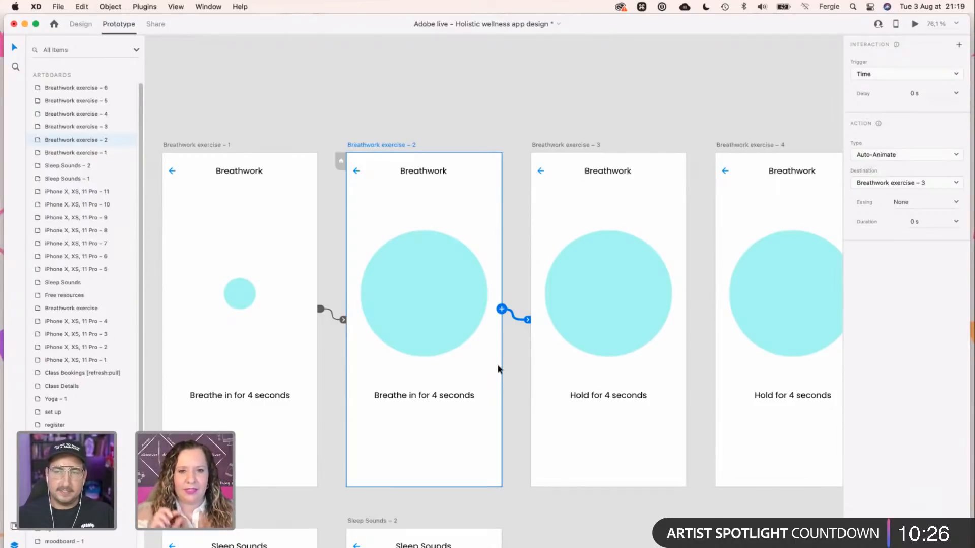
# Link Breathwork exercise – 3 to Breathwork exercise – 4 with a timed Auto-Animate, using a 0 s delay and 4 s duration.
pyautogui.click(516, 124)
pyautogui.press('space')
pyautogui.moveTo(703, 115); pyautogui.dragTo(494, 115)
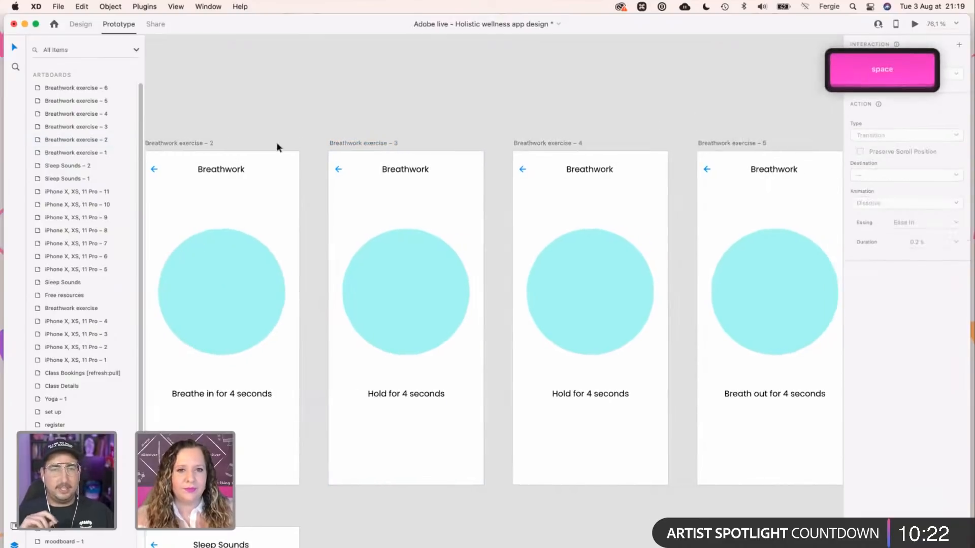
pyautogui.click(192, 146)
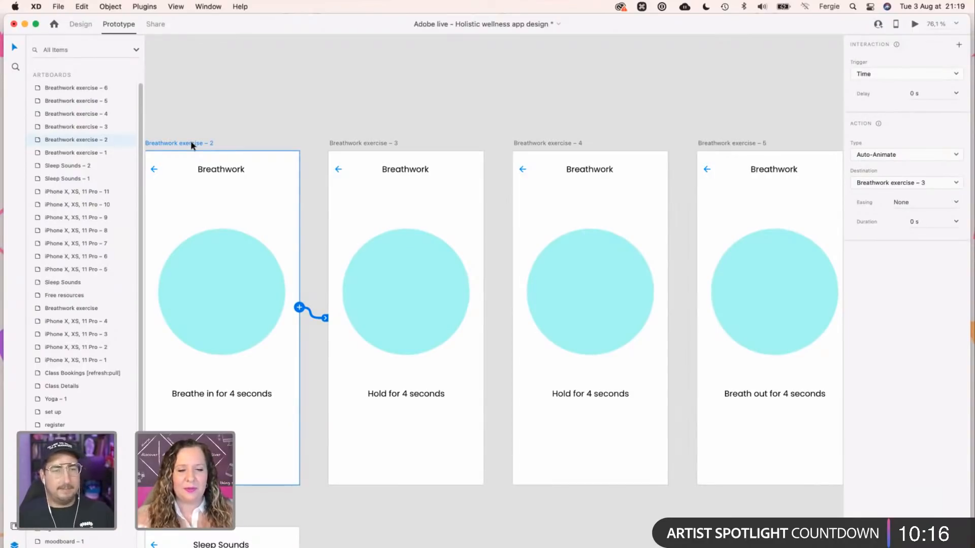
pyautogui.click(351, 147)
pyautogui.scroll(-1, 474, 285)
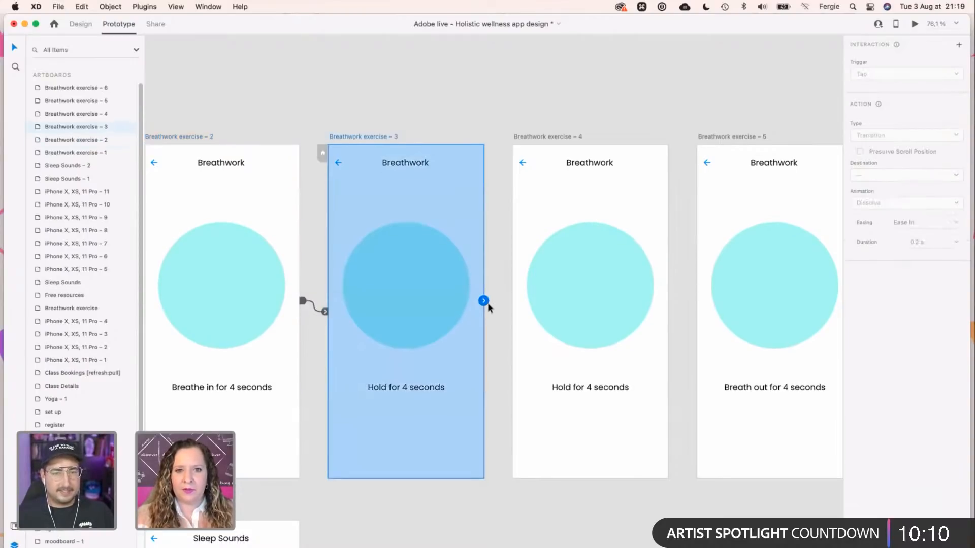
pyautogui.moveTo(483, 300); pyautogui.dragTo(564, 253)
pyautogui.click(948, 226)
pyautogui.write('4')
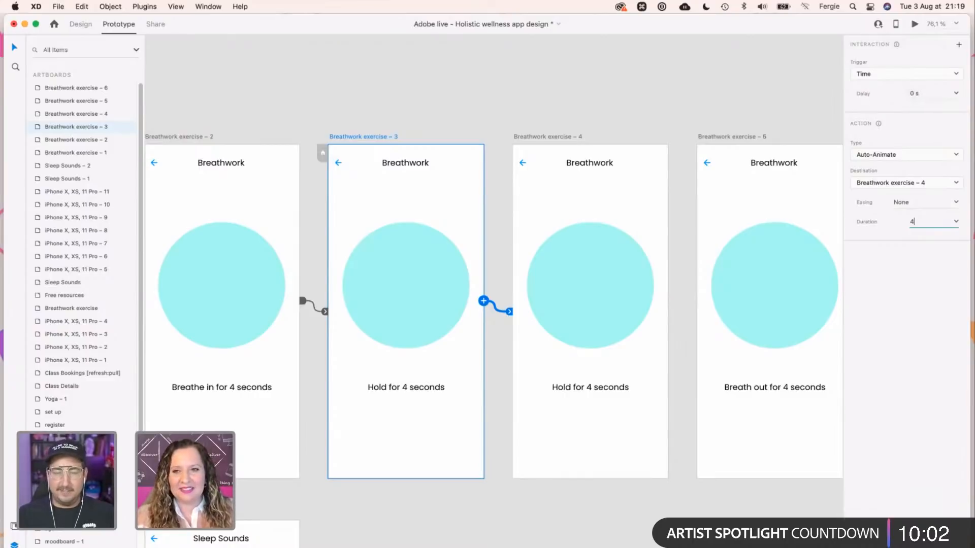
pyautogui.press('Return')
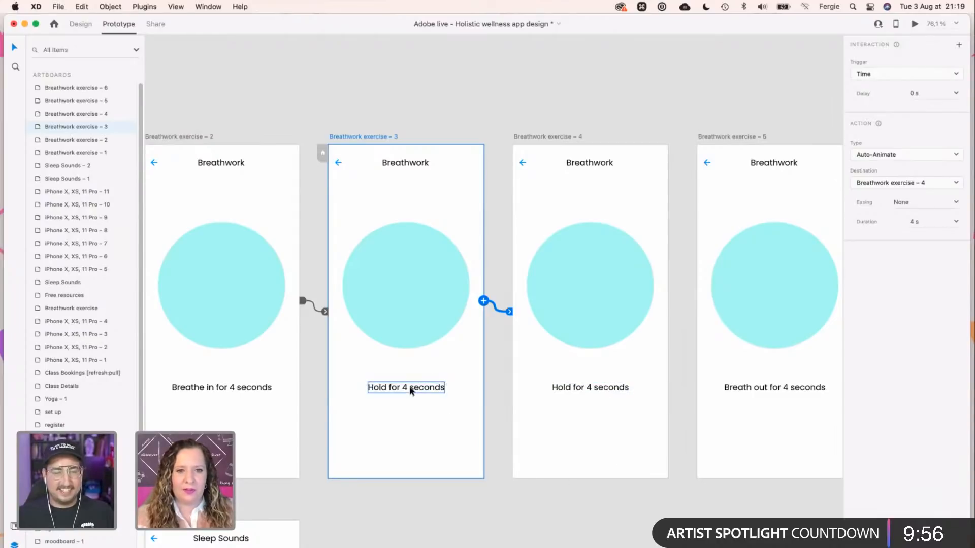
# Try rotating the circle on Breathwork exercise – 4 to 60°, and undo the last rotation.
pyautogui.click(411, 388)
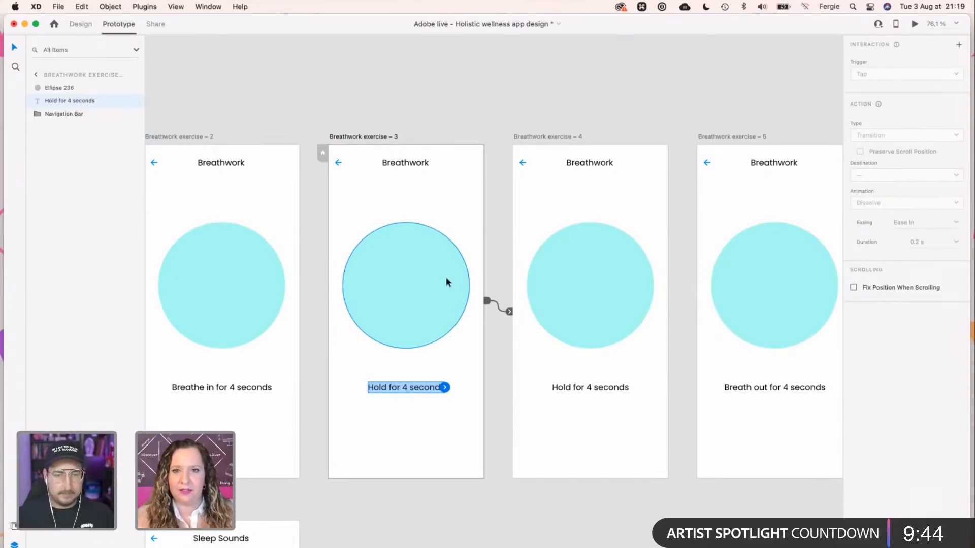
pyautogui.click(386, 141)
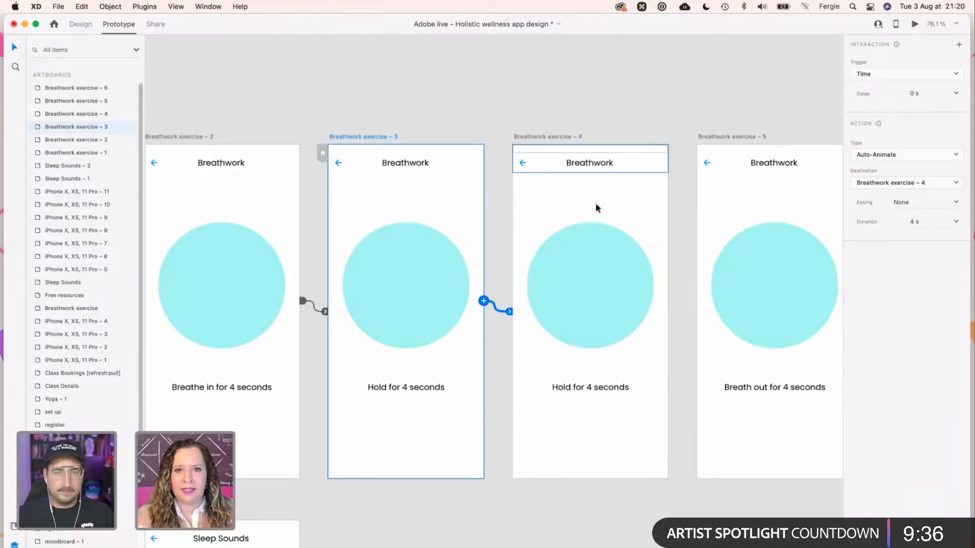
pyautogui.click(578, 268)
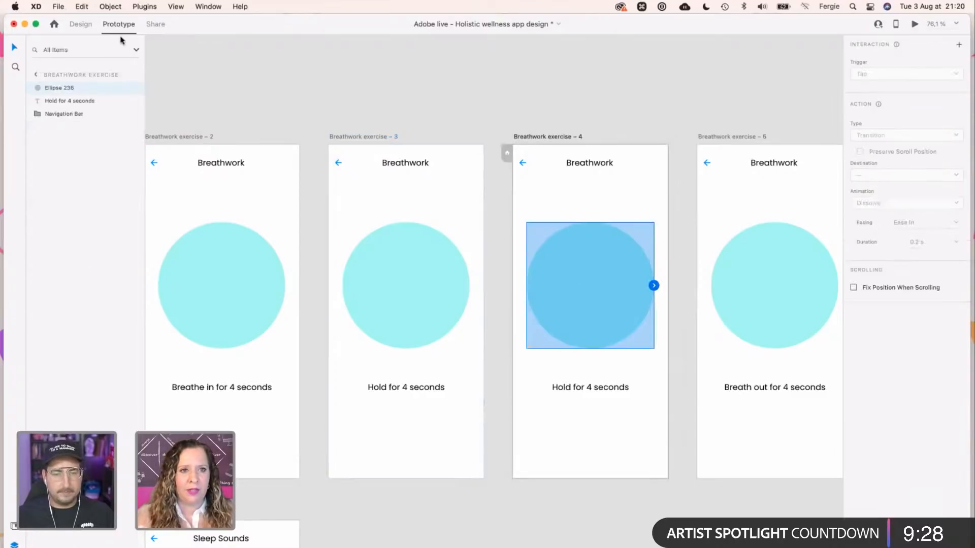
pyautogui.click(80, 24)
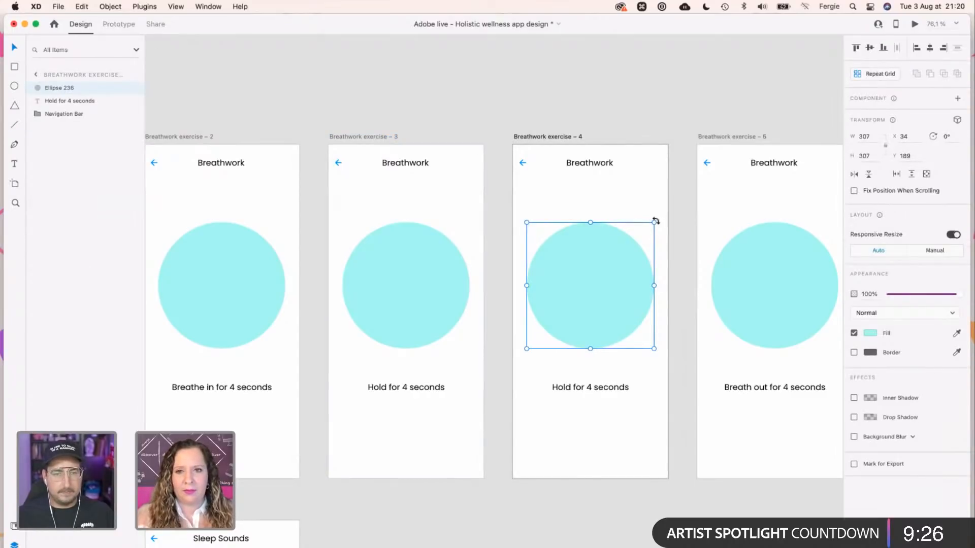
pyautogui.moveTo(657, 224); pyautogui.dragTo(651, 274)
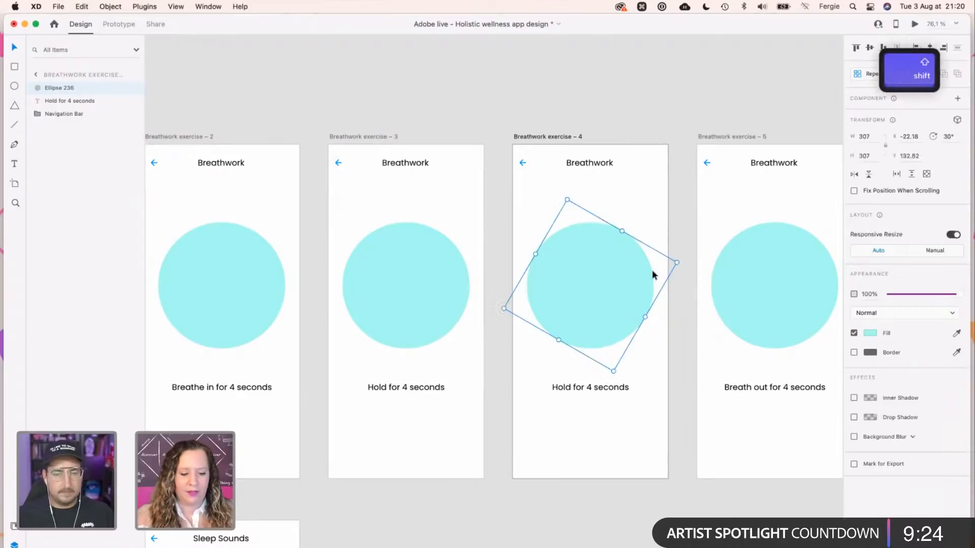
pyautogui.moveTo(678, 260); pyautogui.dragTo(664, 314)
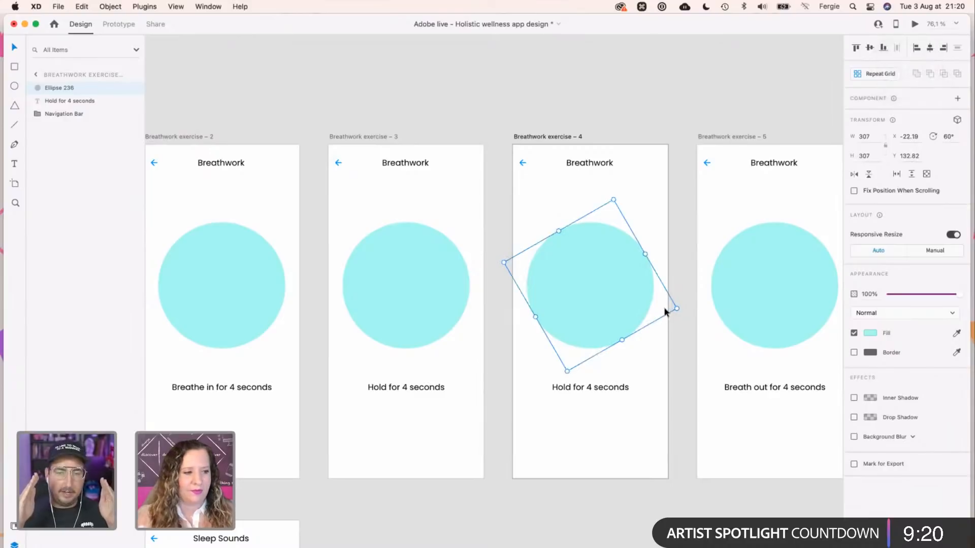
pyautogui.press('super+z')
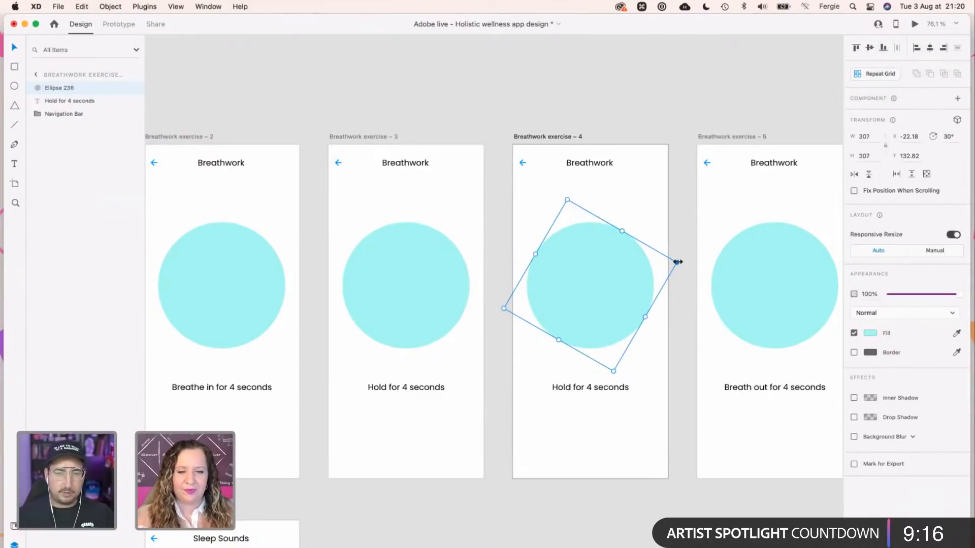
pyautogui.press('Escape')
# Set the duration of the timed Auto-Animate from Breathwork exercise – 3 to Breathwork exercise – 4 to 1 s.
pyautogui.scroll(-2, 640, 299)
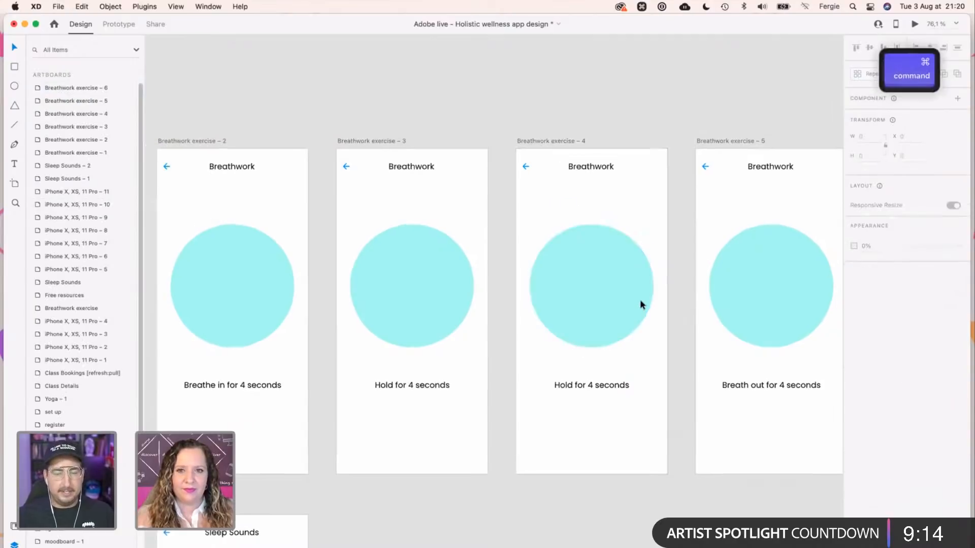
pyautogui.press('space')
pyautogui.hscroll(3, 609, 122)
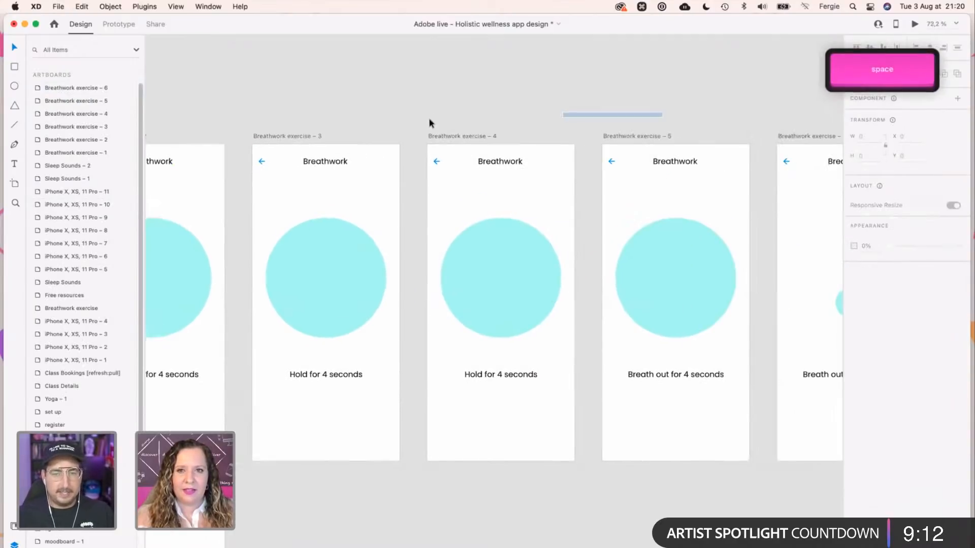
pyautogui.click(353, 248)
pyautogui.click(296, 135)
pyautogui.click(118, 24)
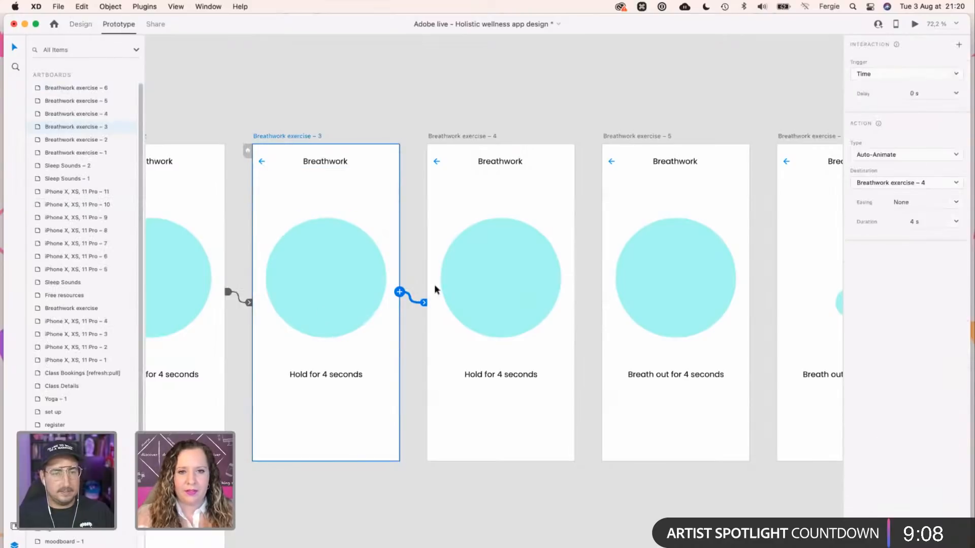
pyautogui.click(930, 224)
pyautogui.write('1')
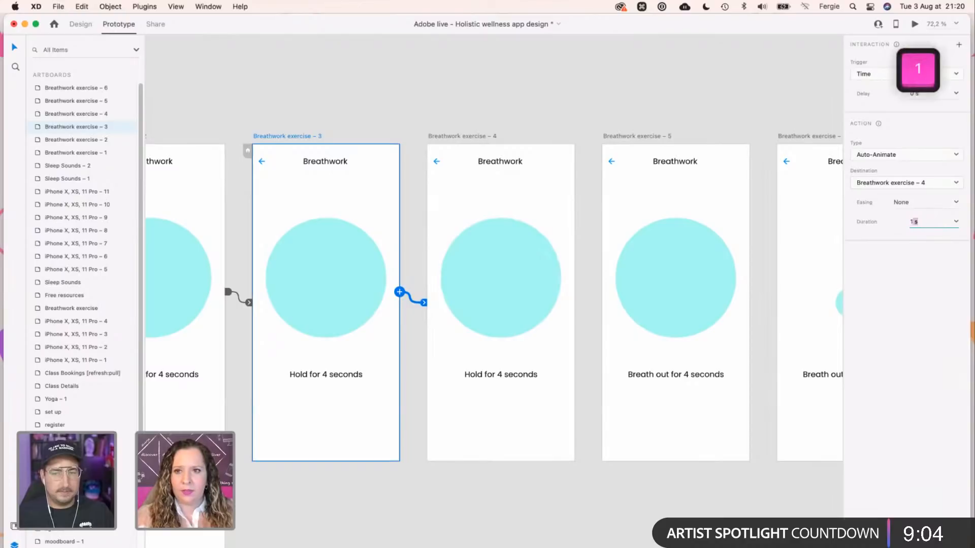
pyautogui.press('Return')
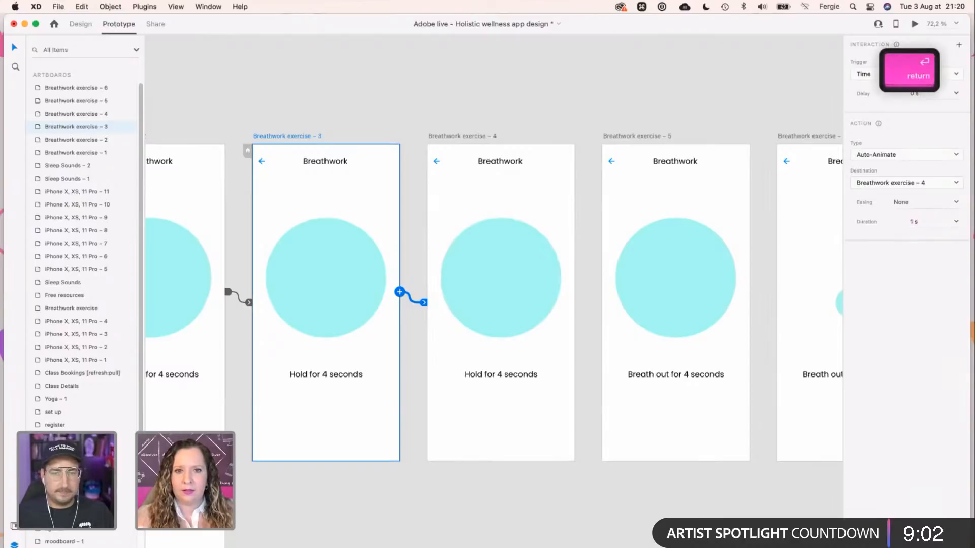
# Move the Breathwork exercise – 5 and – 6 artboards further along the row to about X -12850, opening a gap after Breathwork exercise – 4.
pyautogui.click(629, 476)
pyautogui.scroll(-5, 630, 476)
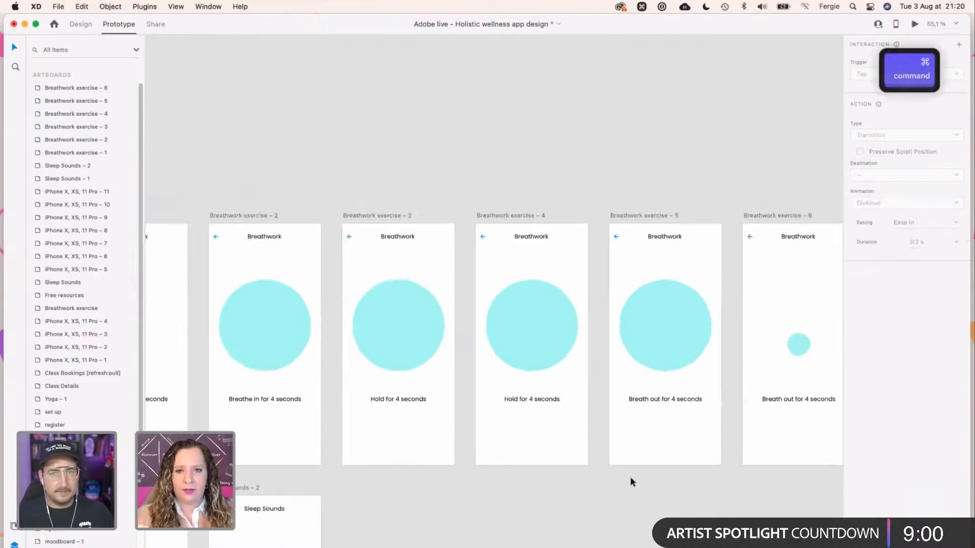
pyautogui.click(81, 24)
pyautogui.hscroll(5, 437, 246)
pyautogui.scroll(-2, 437, 245)
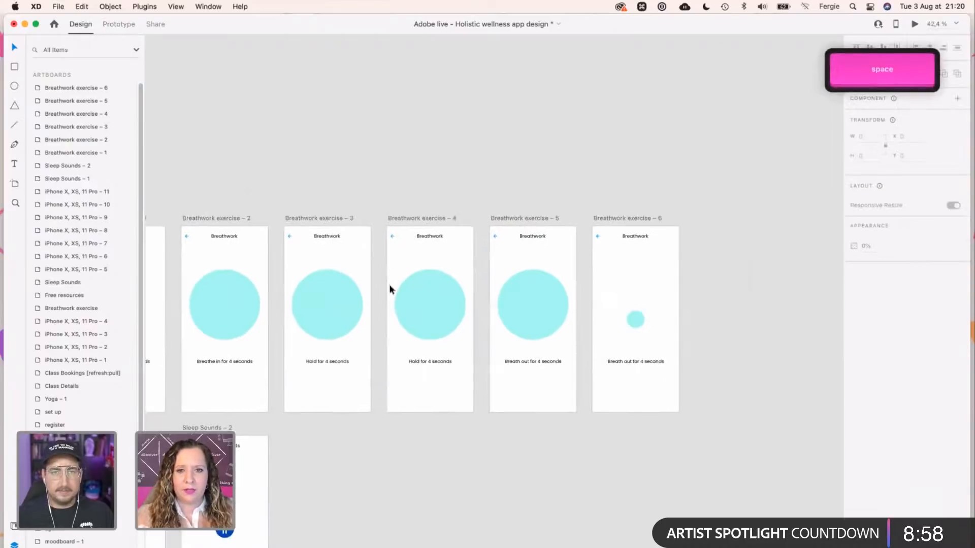
pyautogui.click(314, 299)
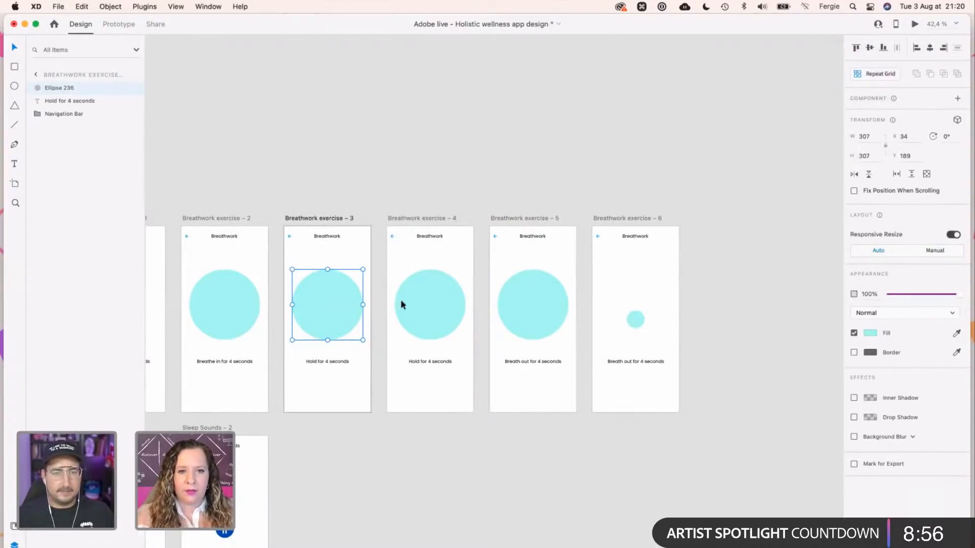
pyautogui.moveTo(488, 211); pyautogui.dragTo(798, 226)
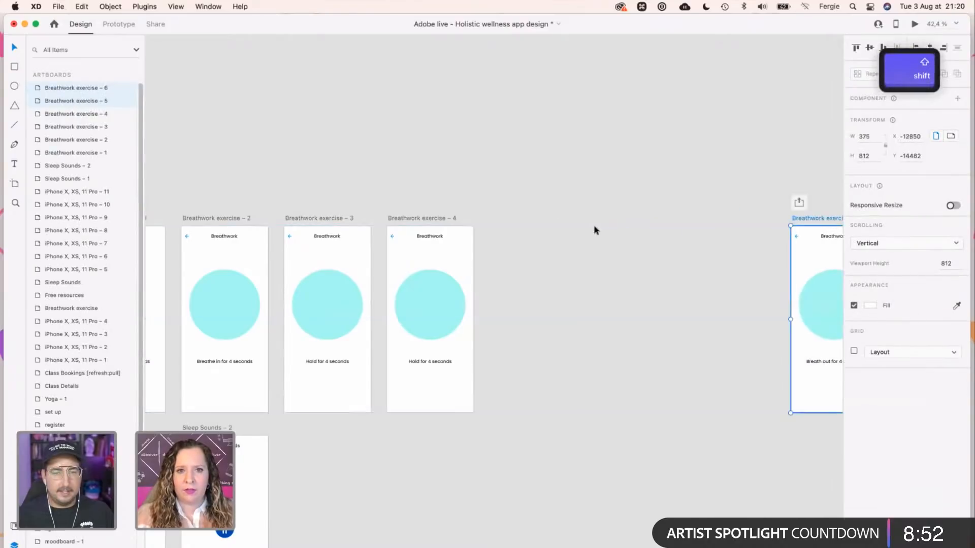
# Duplicate the Breathwork exercise – 4 artboard three times to fill the gap before Breathwork exercise – 5.
pyautogui.click(326, 222)
pyautogui.click(402, 219)
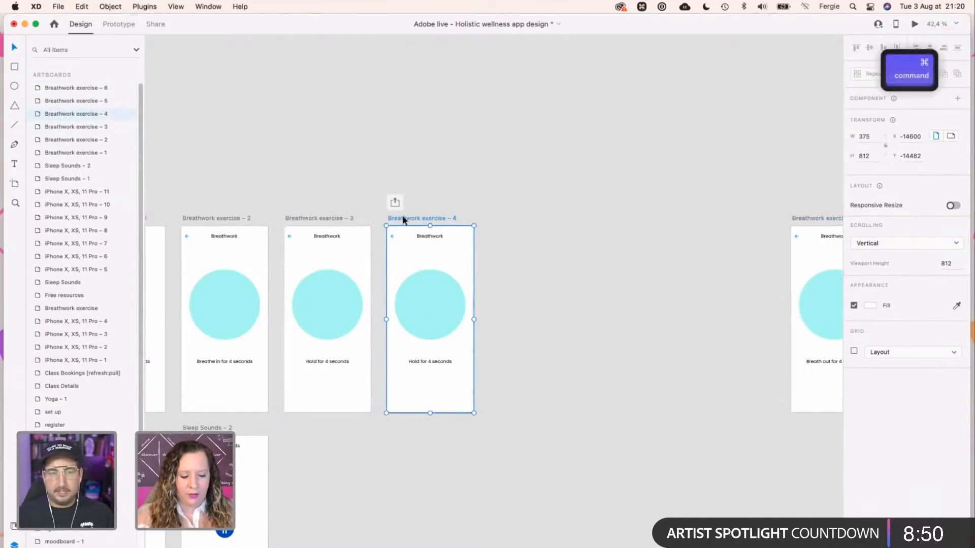
pyautogui.press('super+d')
pyautogui.press('super+d')
pyautogui.press('super+d')
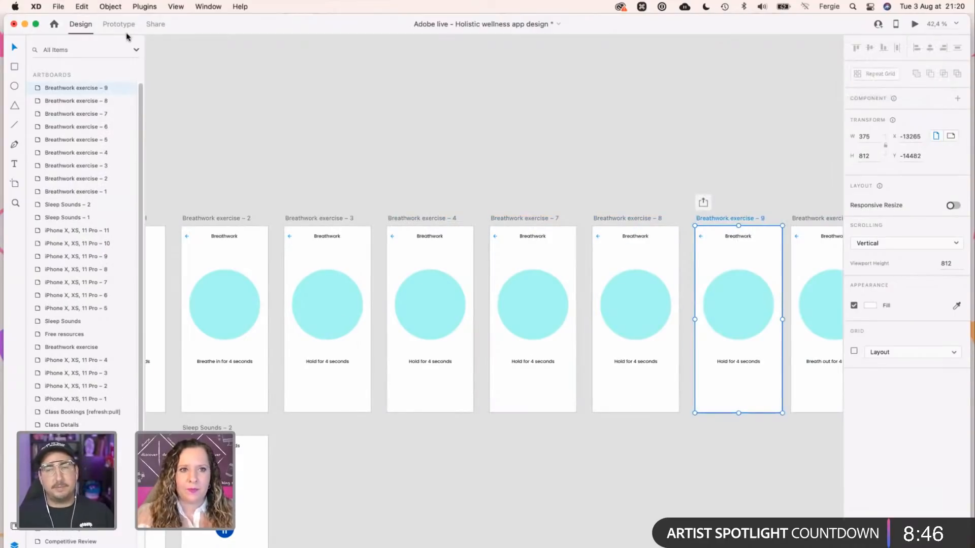
# Link Breathwork exercise – 4, – 7, – 8 and – 9 in sequence with timed Auto-Animate, using a 0 s delay and 1 s duration.
pyautogui.click(119, 24)
pyautogui.click(307, 223)
pyautogui.click(422, 230)
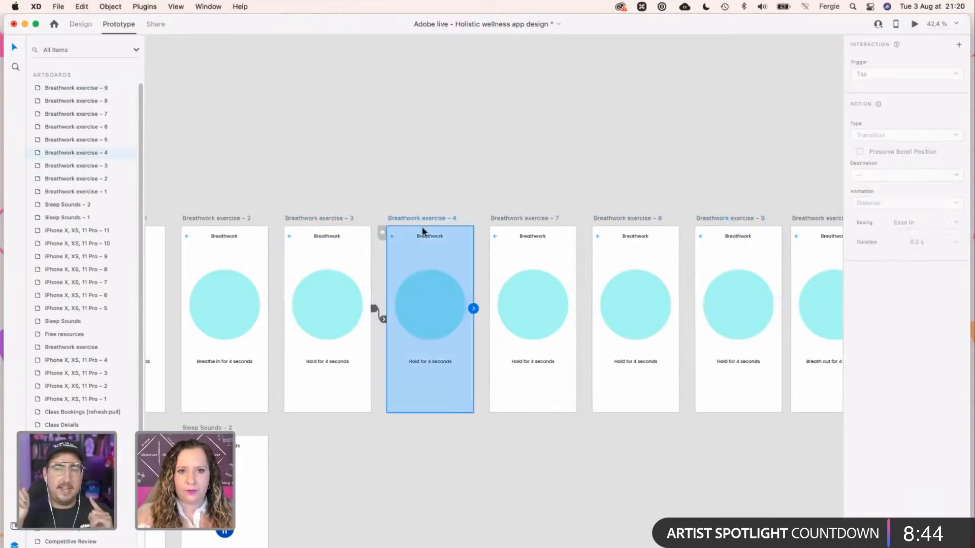
pyautogui.moveTo(473, 308)
pyautogui.mouseDown()
pyautogui.moveTo(738, 305)
pyautogui.moveTo(491, 314)
pyautogui.mouseUp()
pyautogui.click(535, 219)
pyautogui.click(616, 218)
pyautogui.press('space')
pyautogui.scroll(3, 522, 330)
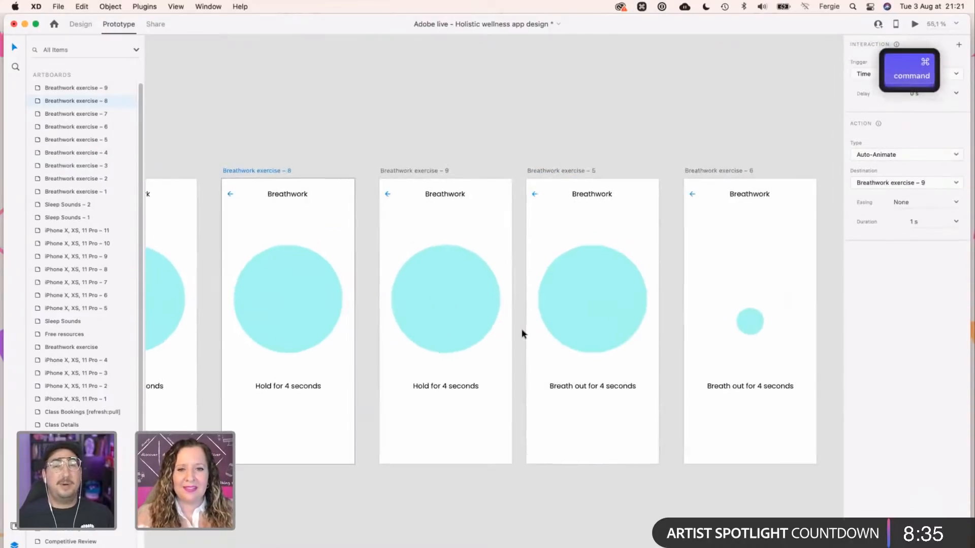
# Link Breathwork exercise – 9 to Breathwork exercise – 5 with a timed Auto-Animate and set its duration to 0 s.
pyautogui.click(409, 173)
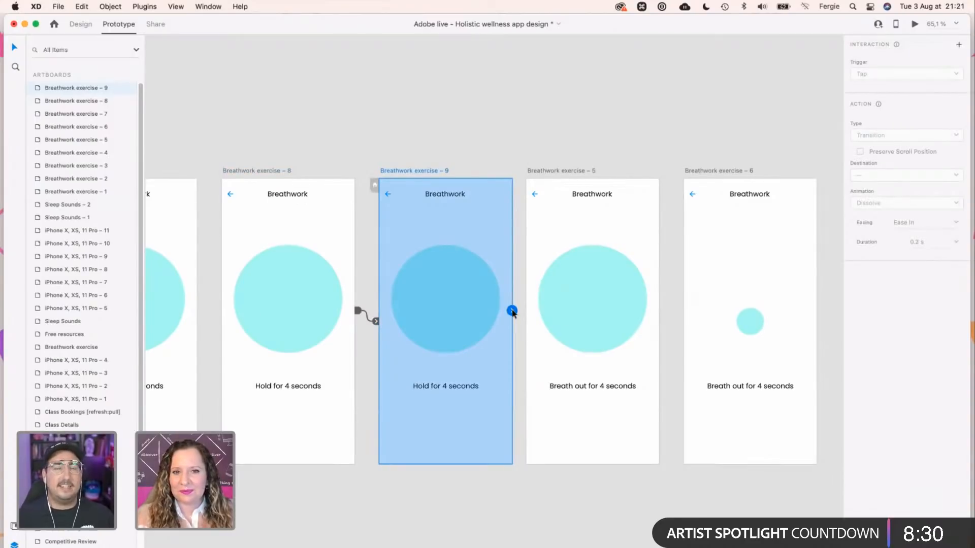
pyautogui.moveTo(512, 311); pyautogui.dragTo(599, 300)
pyautogui.click(933, 222)
pyautogui.write('0')
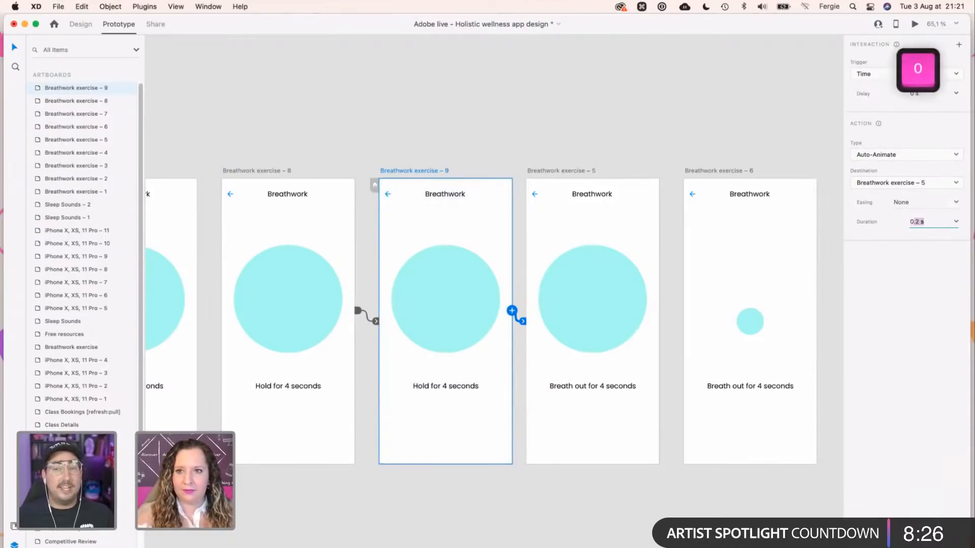
pyautogui.press('BackSpace')
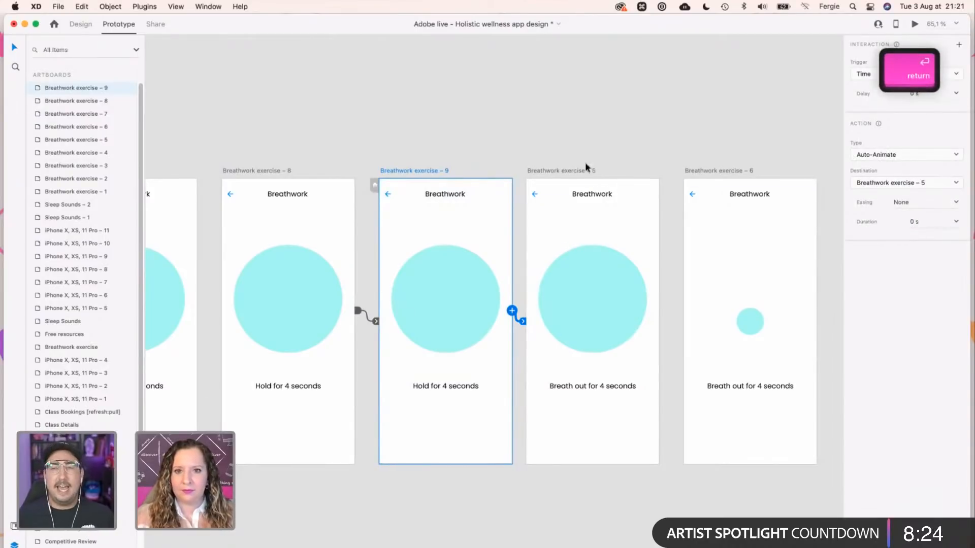
# Link Breathwork exercise – 5 to Breathwork exercise – 6 with a timed Auto-Animate and set its duration to 4 s.
pyautogui.click(585, 171)
pyautogui.moveTo(660, 310); pyautogui.dragTo(755, 285)
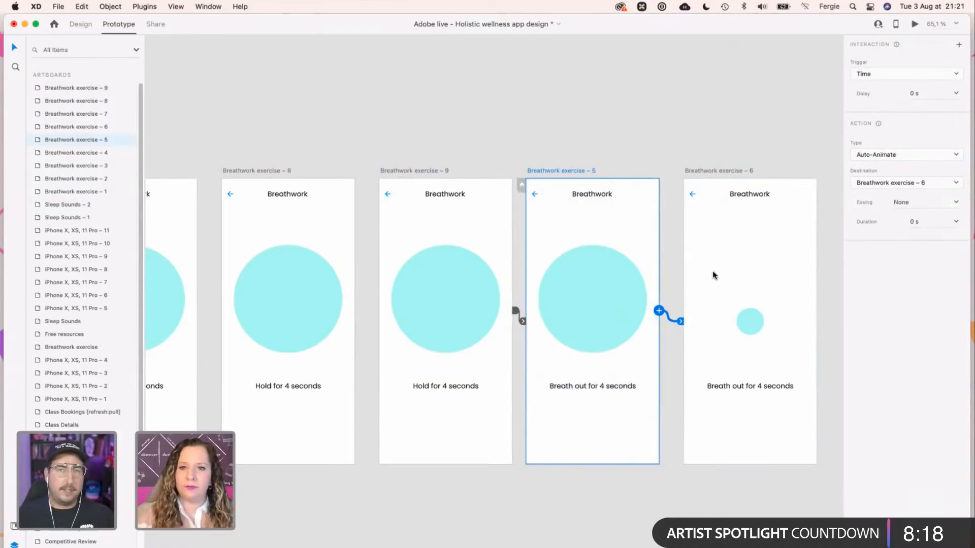
pyautogui.click(929, 223)
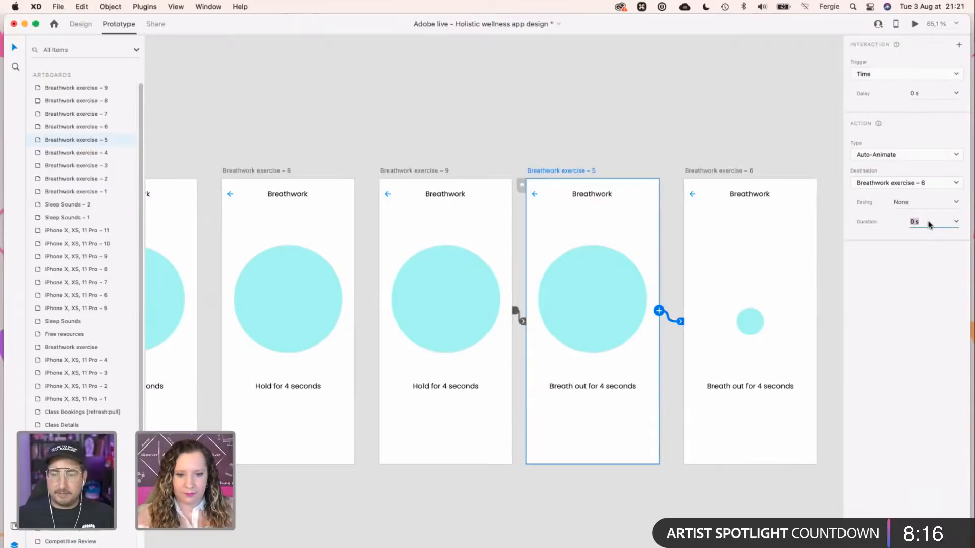
pyautogui.write('4')
pyautogui.press('Return')
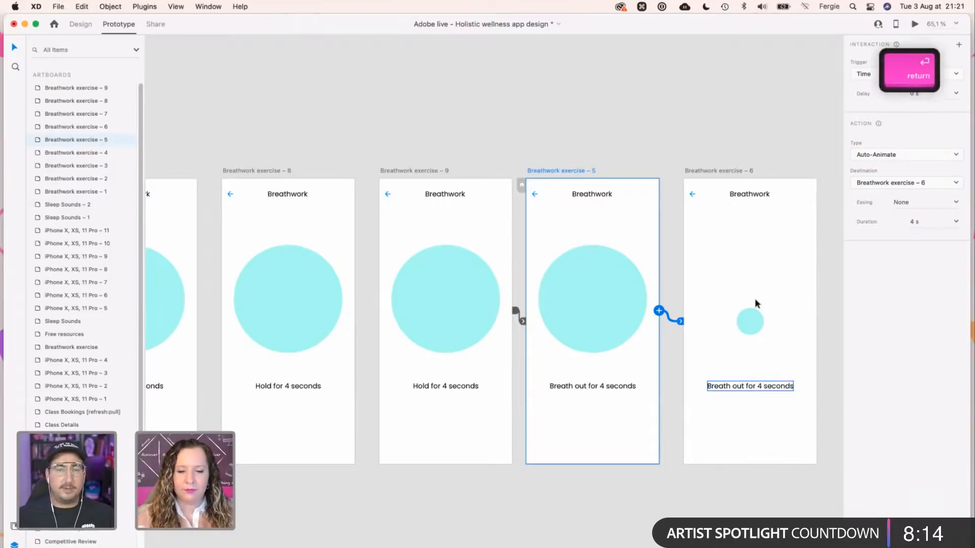
# Link Breathwork exercise – 6 back to Breathwork exercise – 1 with a timed Auto-Animate and set its duration to 0.2 s.
pyautogui.click(735, 171)
pyautogui.scroll(-8, 700, 308)
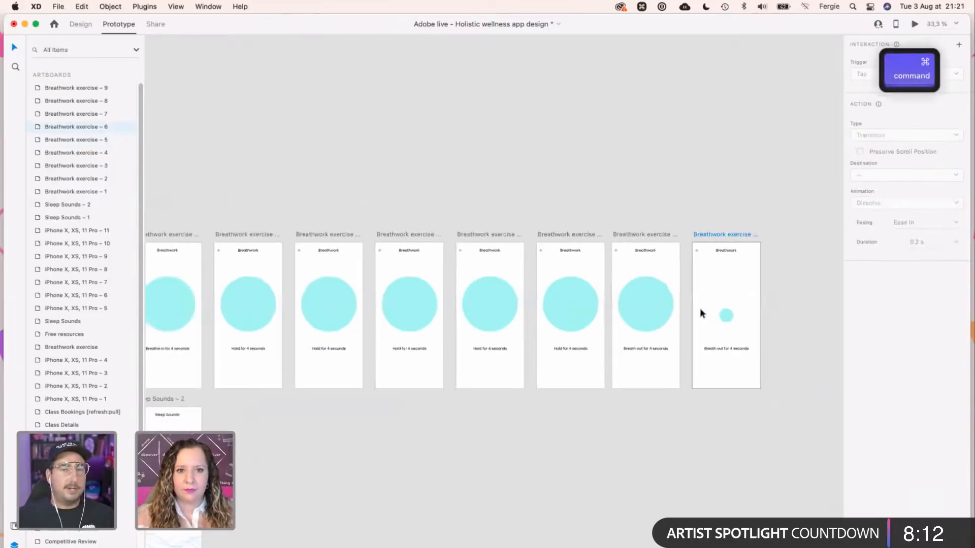
pyautogui.moveTo(744, 303); pyautogui.dragTo(261, 282)
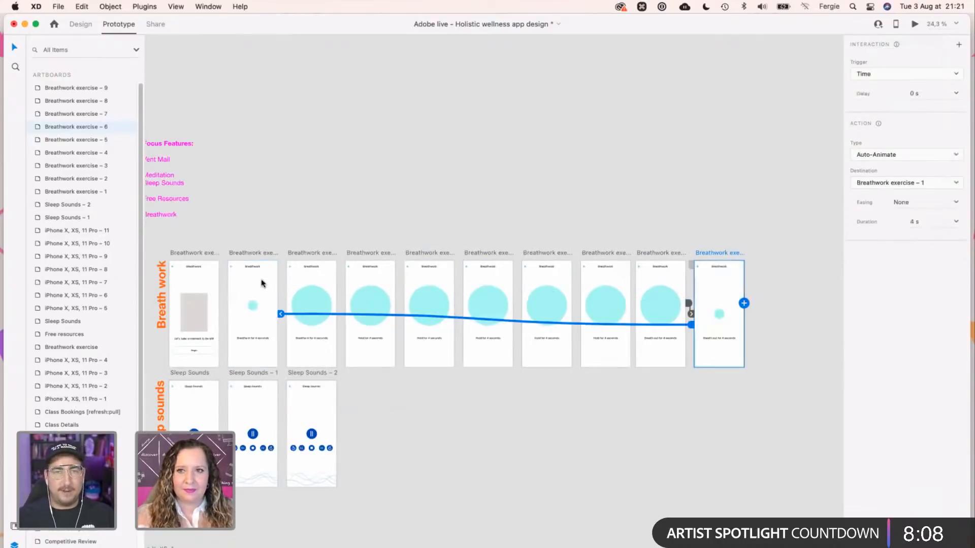
pyautogui.write('0.2')
pyautogui.press('Return')
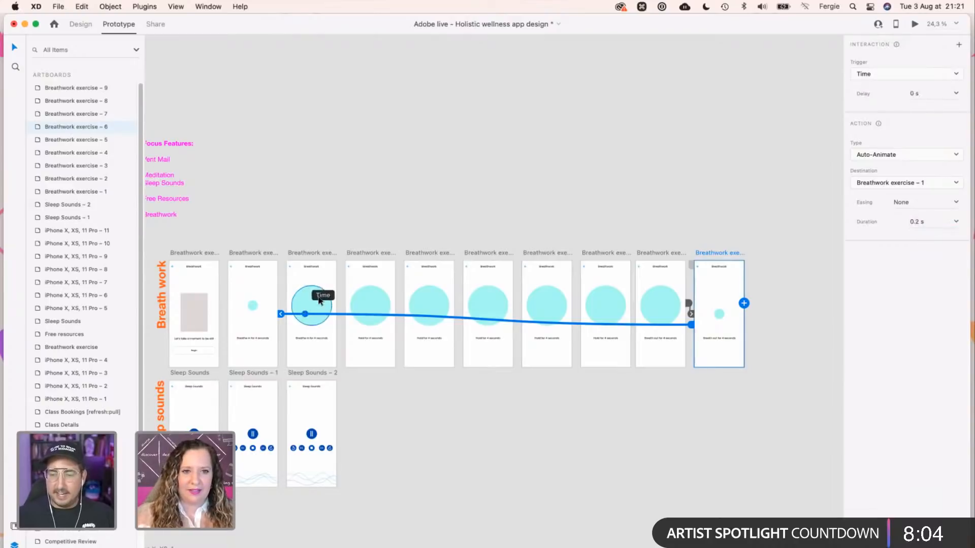
# Switch to design mode and set the rotation of the circle on Breathwork exercise – 4 to 0°.
pyautogui.click(187, 279)
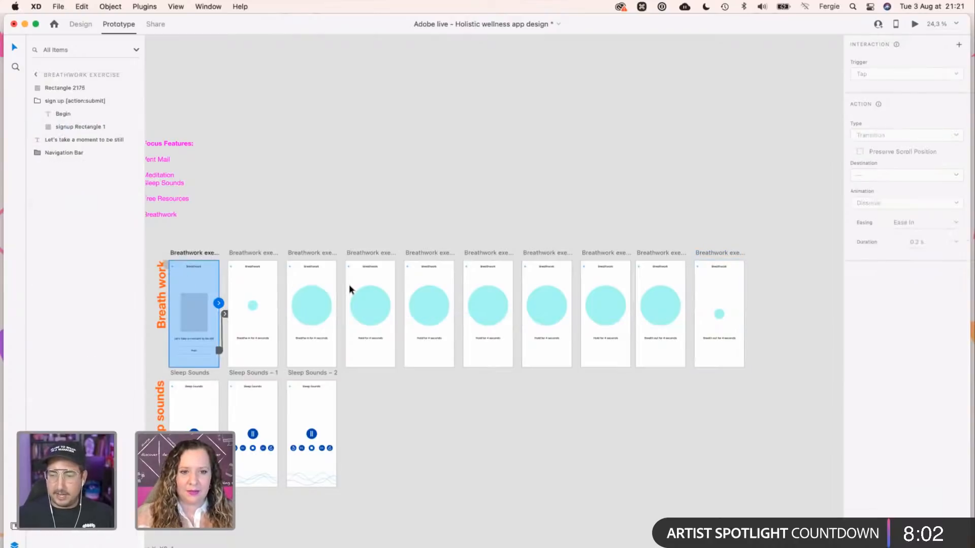
pyautogui.press('v')
pyautogui.click(81, 24)
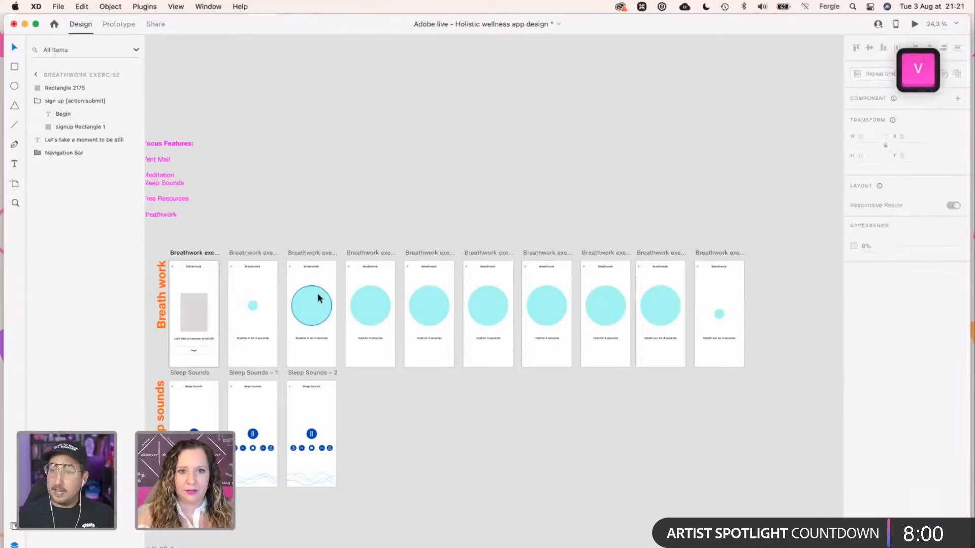
pyautogui.click(317, 294)
pyautogui.scroll(5, 399, 313)
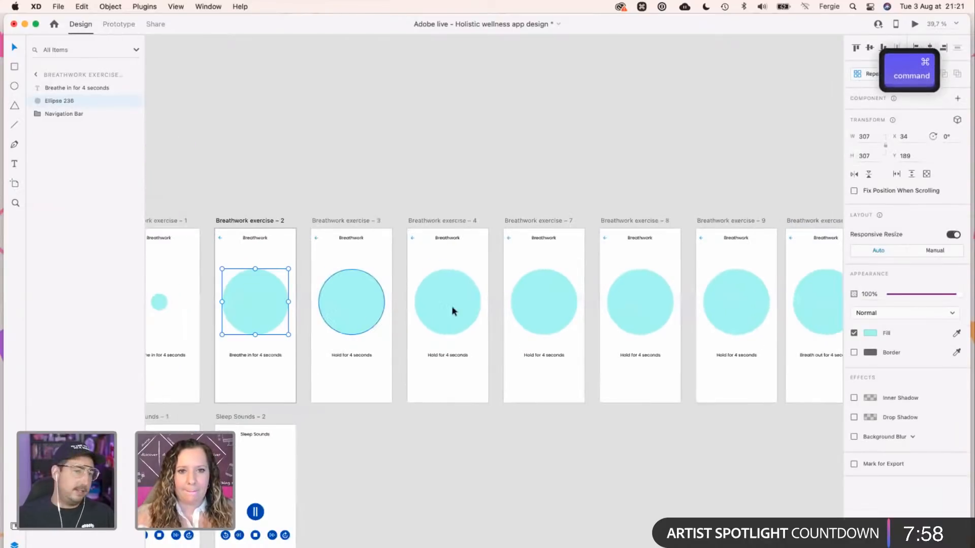
pyautogui.click(350, 304)
pyautogui.click(444, 304)
pyautogui.moveTo(485, 264); pyautogui.dragTo(840, 181)
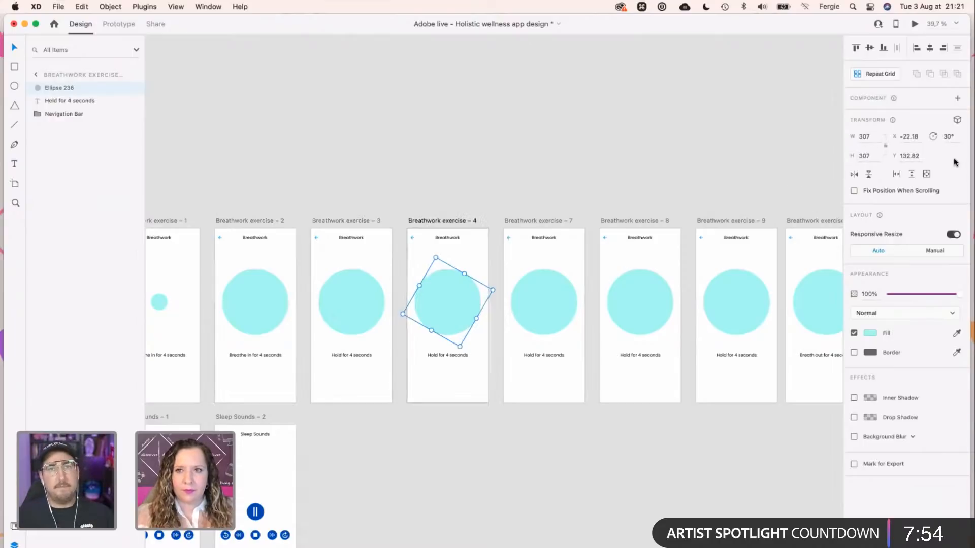
pyautogui.write('0')
pyautogui.press('Return')
# Set the rotation of the circles on Breathwork exercise – 7, – 8 and – 9 to 0°.
pyautogui.click(568, 301)
pyautogui.press('space')
pyautogui.hscroll(5, 583, 442)
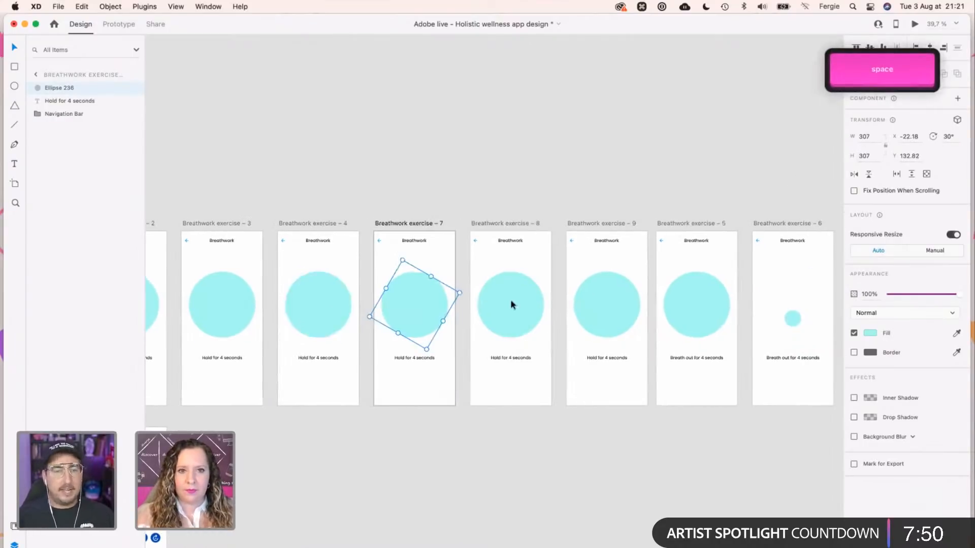
pyautogui.click(599, 308)
pyautogui.click(675, 308)
pyautogui.click(604, 310)
pyautogui.keyDown('shift'); pyautogui.click(501, 311); pyautogui.keyUp('shift')
pyautogui.keyDown('shift'); pyautogui.click(405, 312); pyautogui.keyUp('shift')
pyautogui.click(946, 137)
pyautogui.press('Return')
pyautogui.click(420, 168)
# Resize the circles on Breathwork exercise – 7 and – 9 to 300 × 300 and move both down by 10.
pyautogui.click(298, 294)
pyautogui.click(422, 312)
pyautogui.keyDown('shift'); pyautogui.click(600, 306); pyautogui.keyUp('shift')
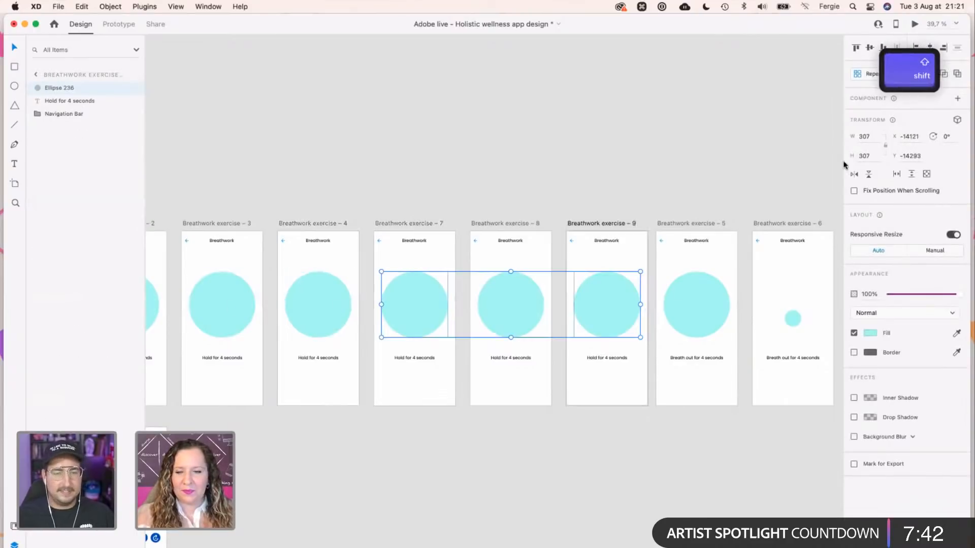
pyautogui.click(869, 135)
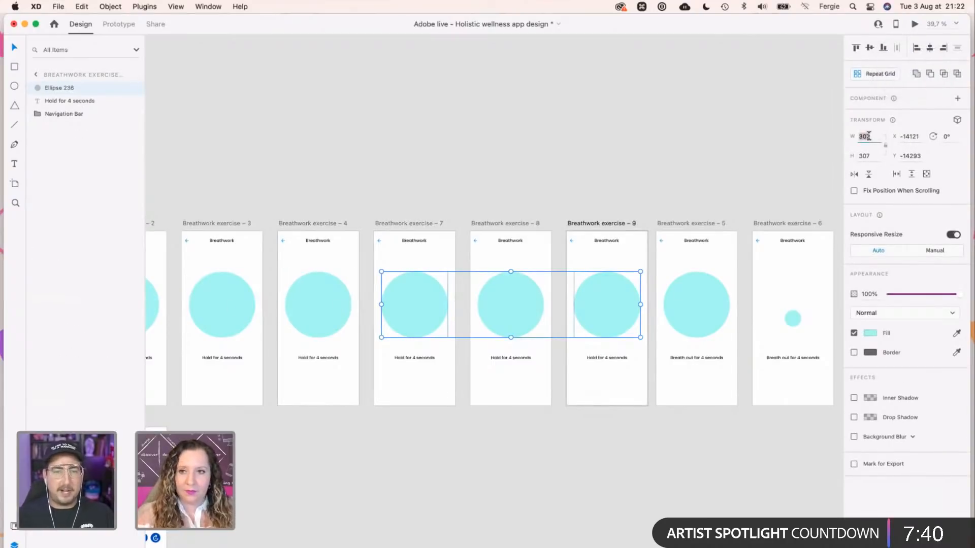
pyautogui.write('300')
pyautogui.press('Return')
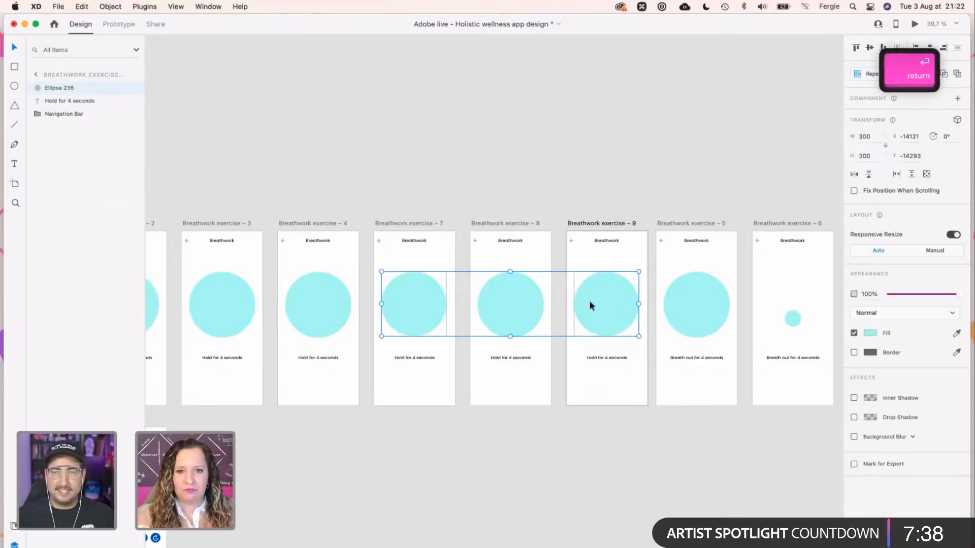
pyautogui.moveTo(593, 307); pyautogui.dragTo(595, 310)
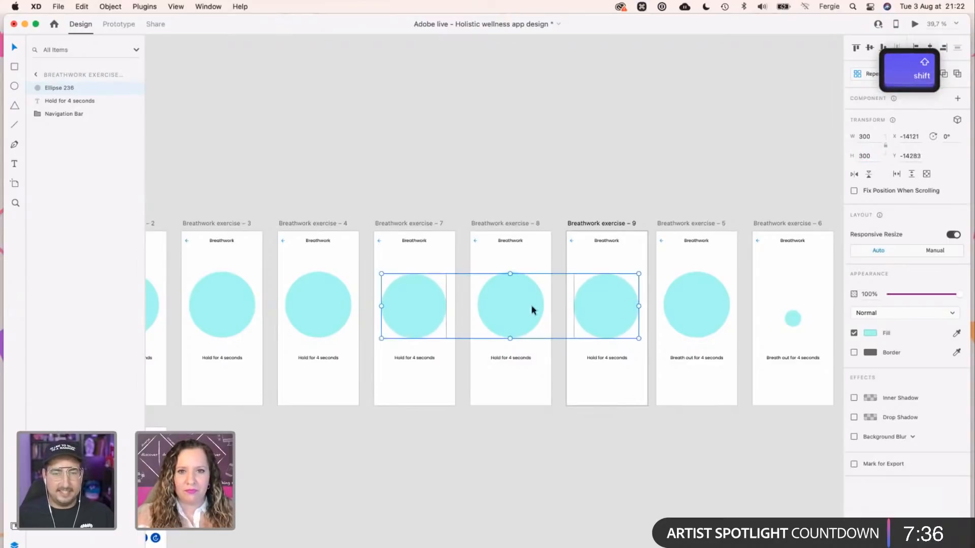
pyautogui.scroll(5, 443, 307)
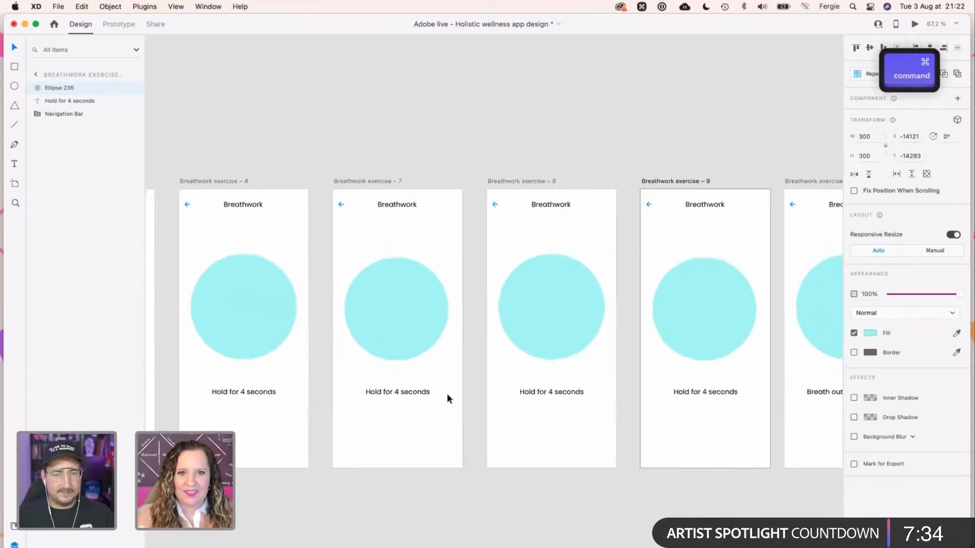
# Preview the prototype from the opening Breathwork exercise screen, begin the exercise and watch the full breathing loop.
pyautogui.scroll(-10, 447, 395)
pyautogui.click(407, 246)
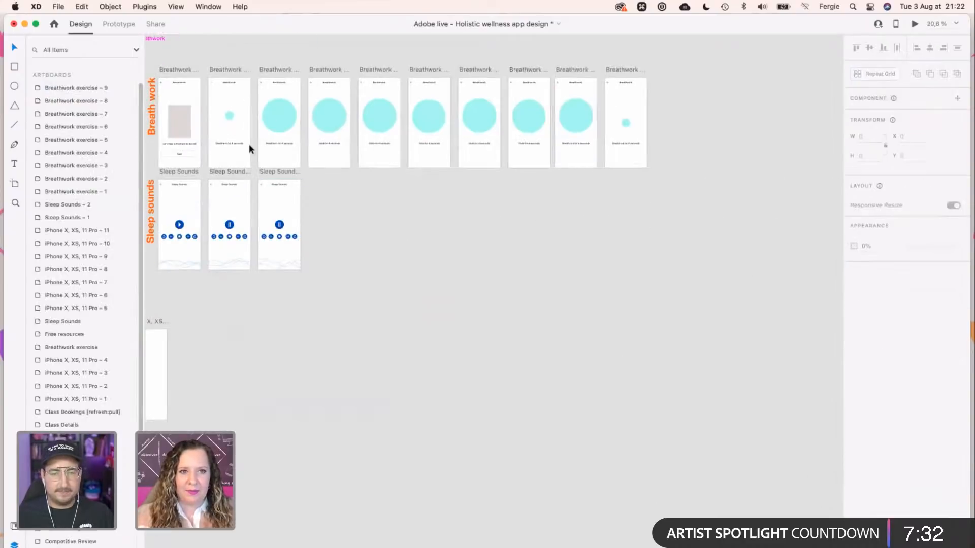
pyautogui.scroll(4, 543, 370)
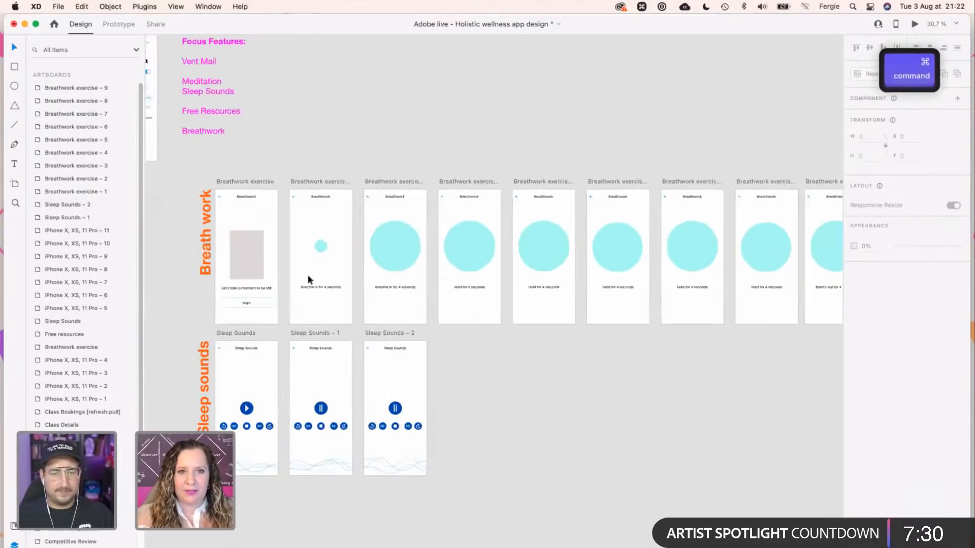
pyautogui.scroll(-1, 274, 259)
pyautogui.click(242, 236)
pyautogui.click(914, 25)
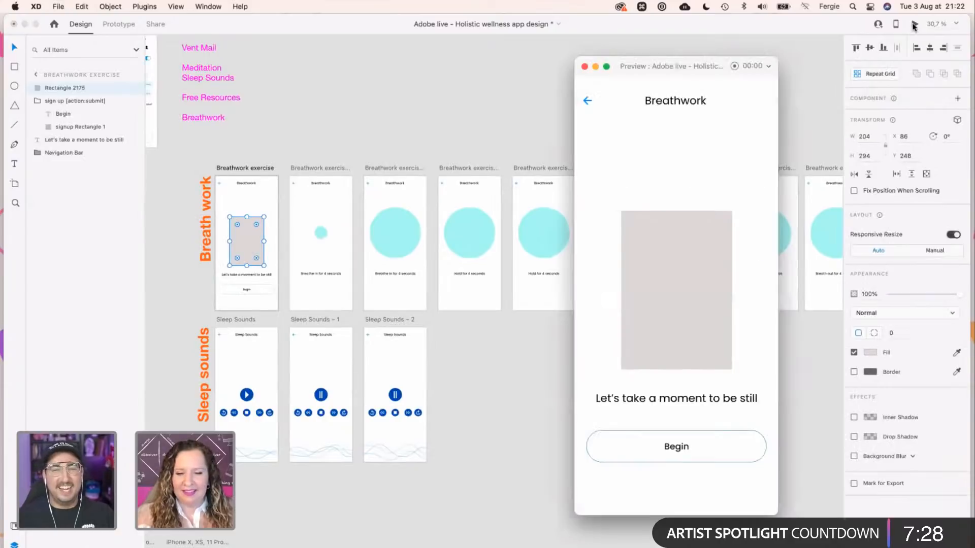
pyautogui.moveTo(707, 72); pyautogui.dragTo(599, 69)
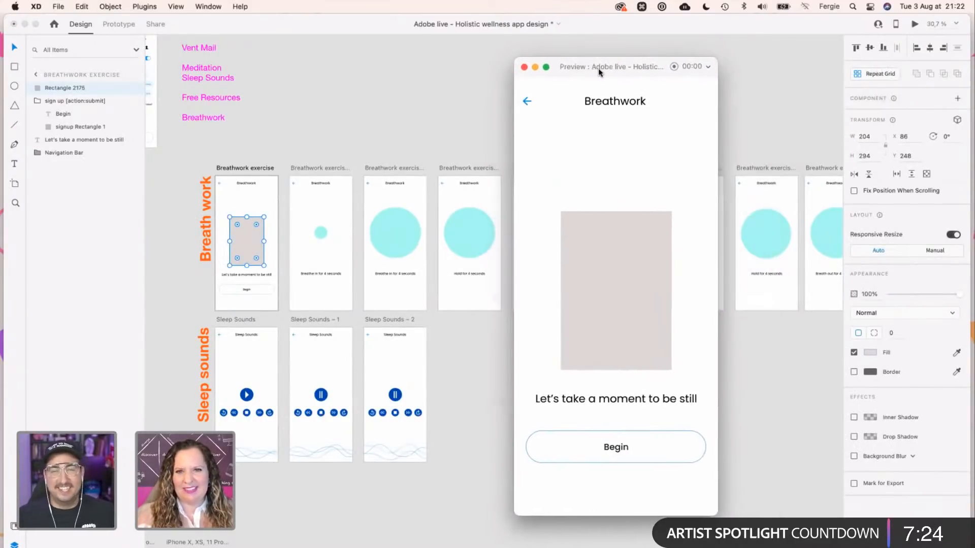
pyautogui.click(616, 450)
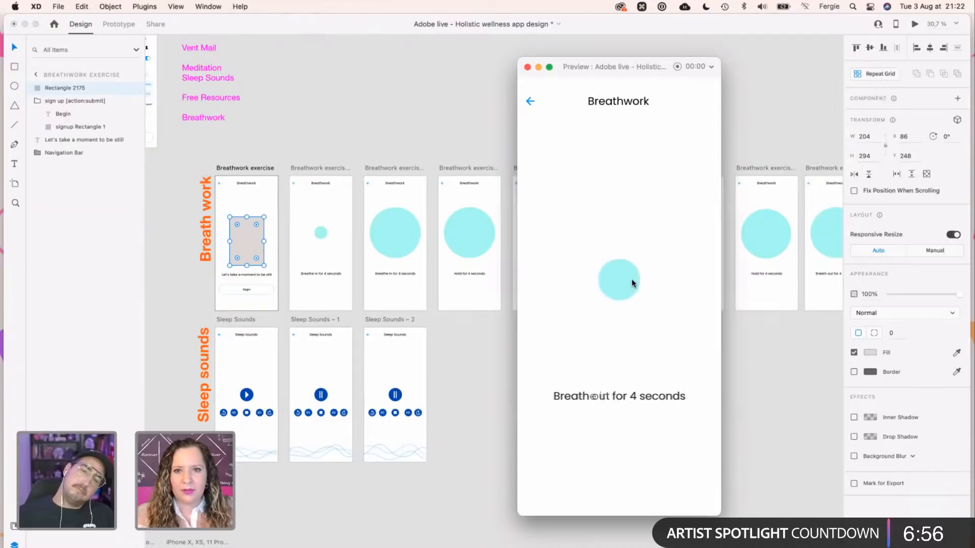
pyautogui.click(528, 67)
# Compare the positions of the small circles on Breathwork exercise – 1 and Breathwork exercise – 6.
pyautogui.click(323, 233)
pyautogui.click(630, 395)
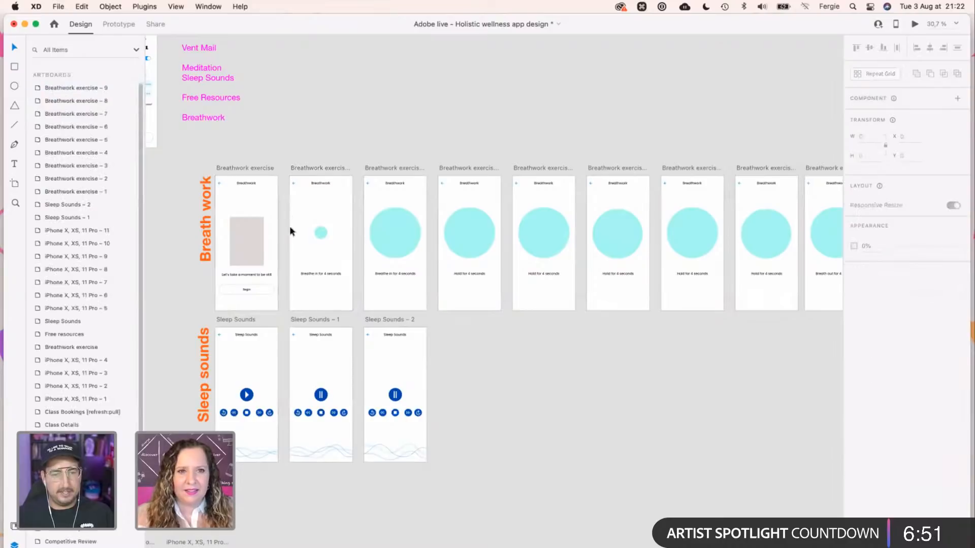
pyautogui.click(323, 234)
pyautogui.press('space')
pyautogui.click(472, 351)
pyautogui.hscroll(10, 508, 315)
pyautogui.click(554, 253)
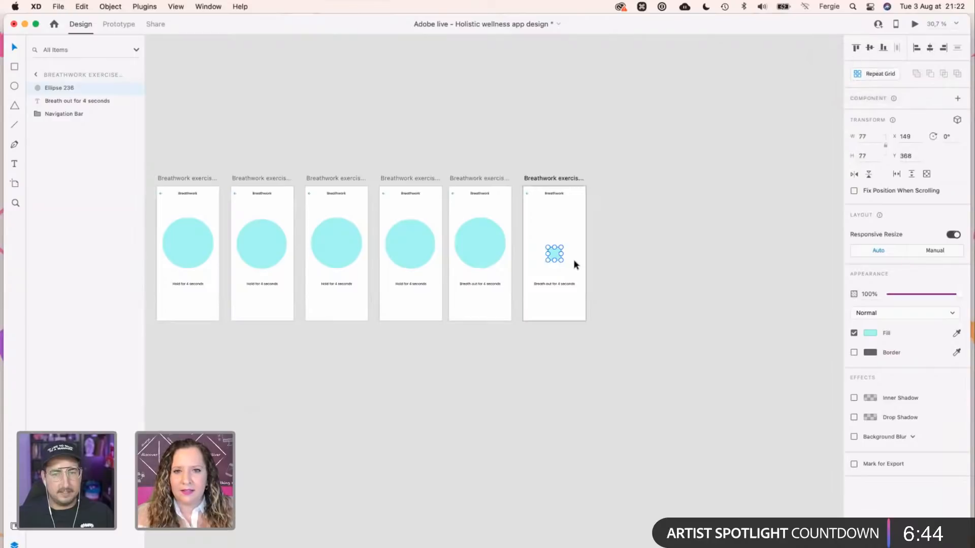
# Replace the small circle on Breathwork exercise – 6 with a copy of the one from Breathwork exercise – 1.
pyautogui.click(465, 385)
pyautogui.press('space')
pyautogui.moveTo(466, 385); pyautogui.dragTo(688, 374)
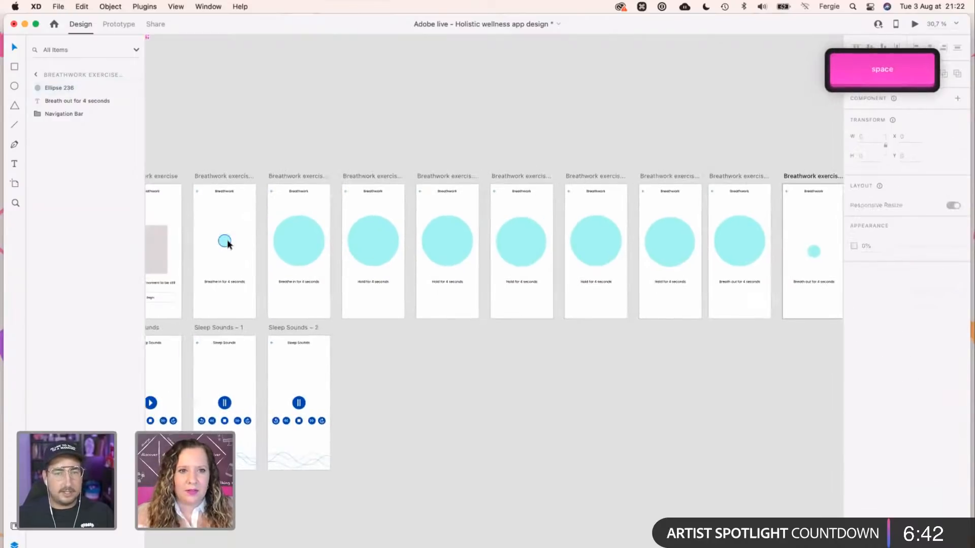
pyautogui.click(227, 240)
pyautogui.press('super+c')
pyautogui.click(588, 392)
pyautogui.press('space')
pyautogui.moveTo(677, 356); pyautogui.dragTo(348, 376)
pyautogui.click(483, 271)
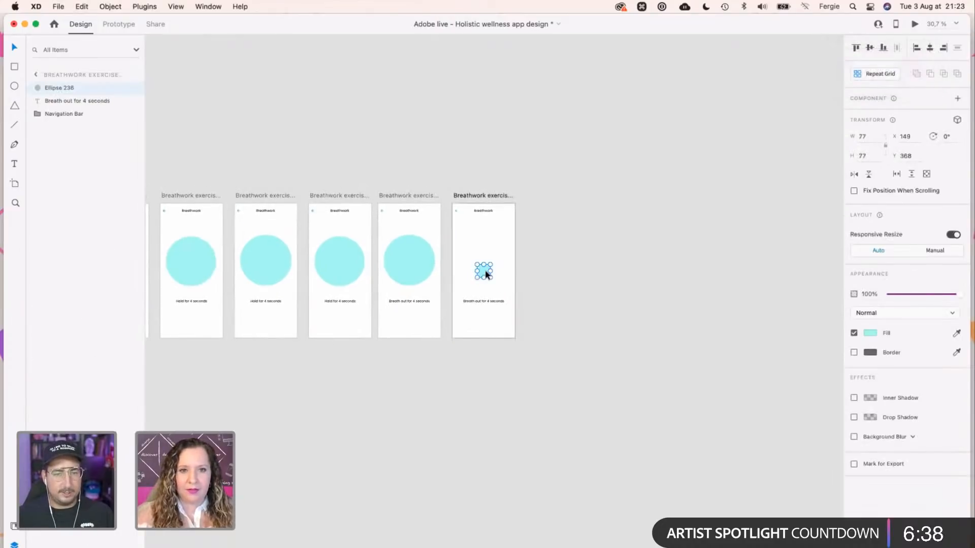
pyautogui.press('super+v')
pyautogui.click(620, 286)
# Draw a rectangle about 358 × 403 over the small circle on Breathwork exercise – 1.
pyautogui.press('space')
pyautogui.moveTo(370, 407); pyautogui.dragTo(626, 405)
pyautogui.scroll(-2, 626, 400)
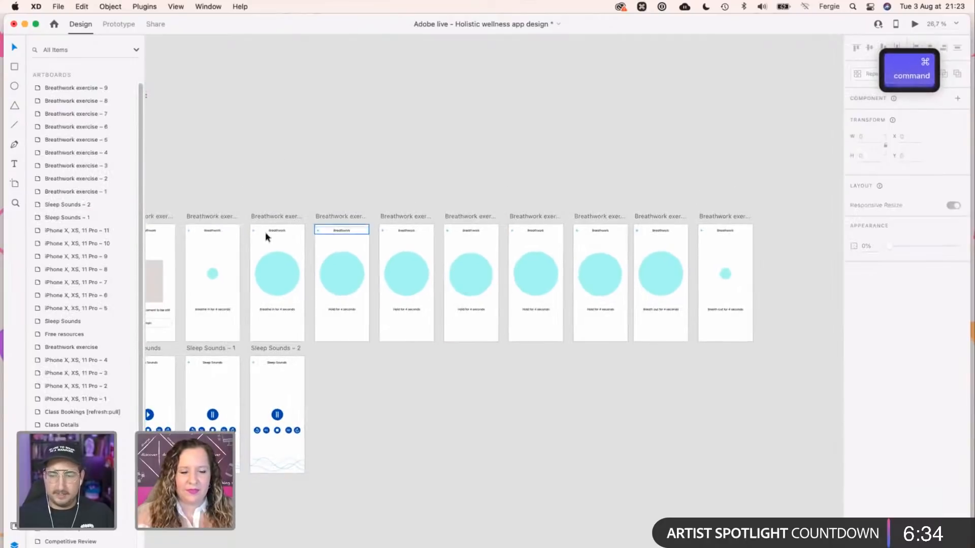
pyautogui.press('space')
pyautogui.moveTo(282, 151); pyautogui.dragTo(349, 153)
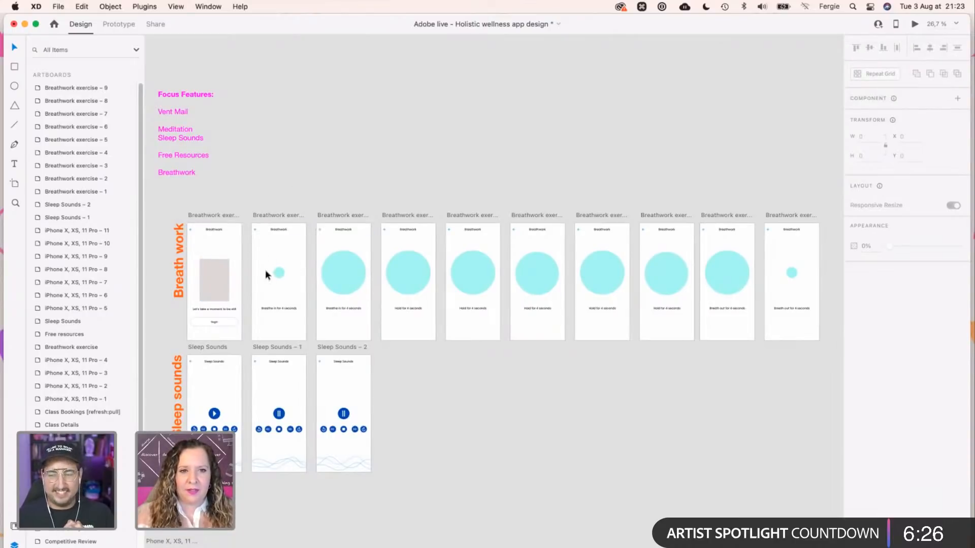
pyautogui.scroll(5, 269, 267)
pyautogui.scroll(3, 269, 269)
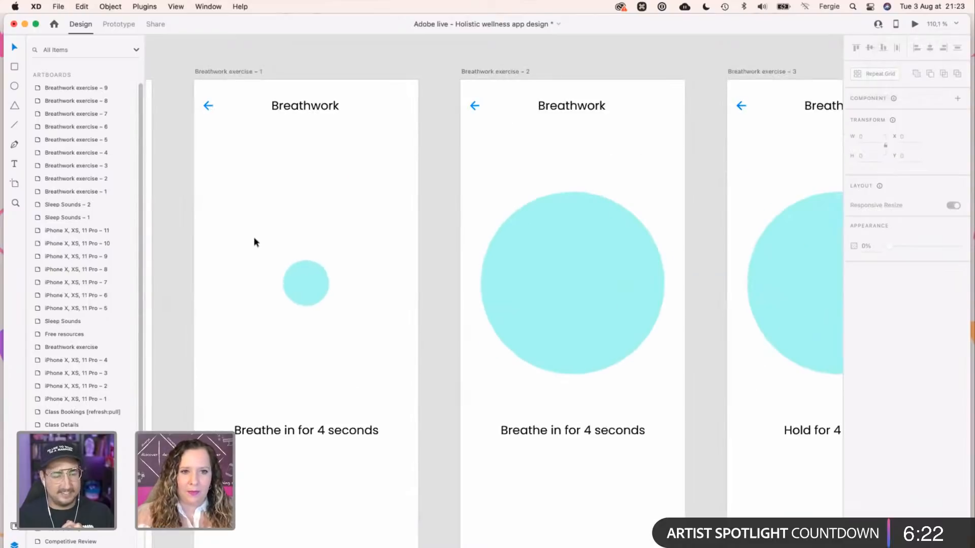
pyautogui.press('r')
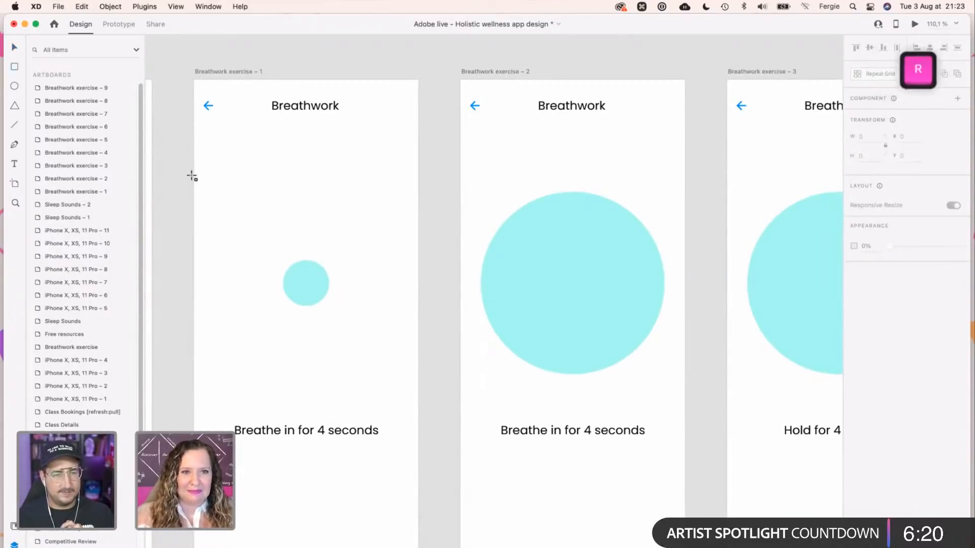
pyautogui.moveTo(197, 169); pyautogui.dragTo(412, 408)
pyautogui.scroll(1, 670, 322)
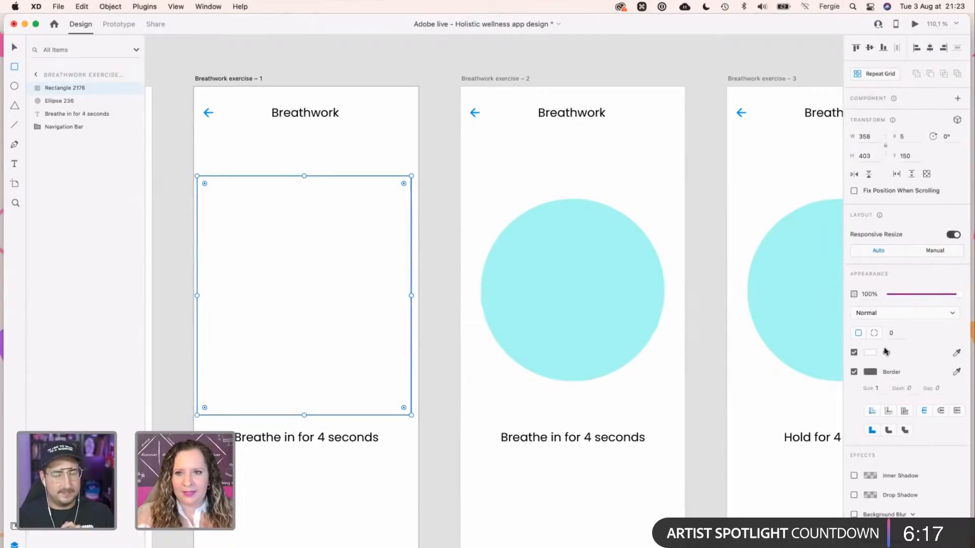
# Remove the new rectangle's border and change its fill to a radial gradient.
pyautogui.click(857, 375)
pyautogui.click(871, 352)
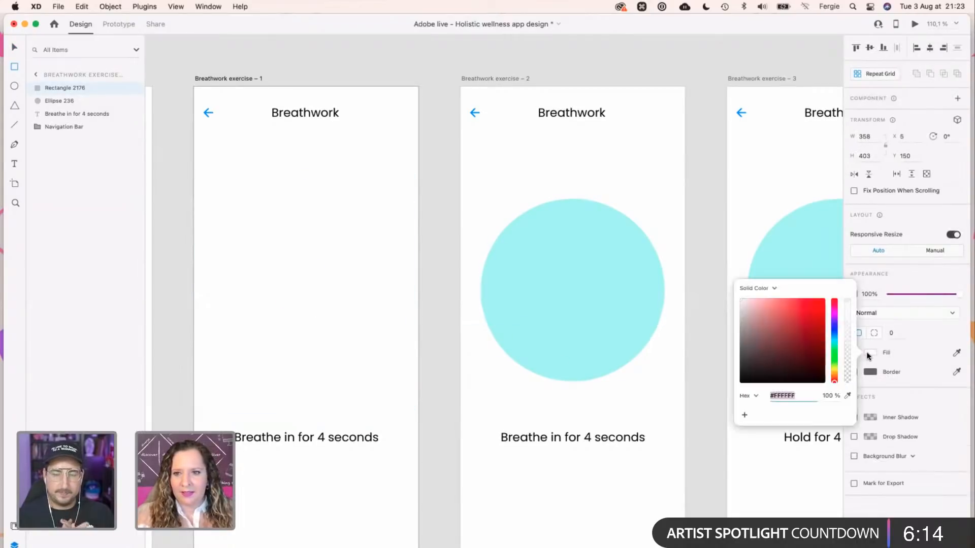
pyautogui.click(760, 289)
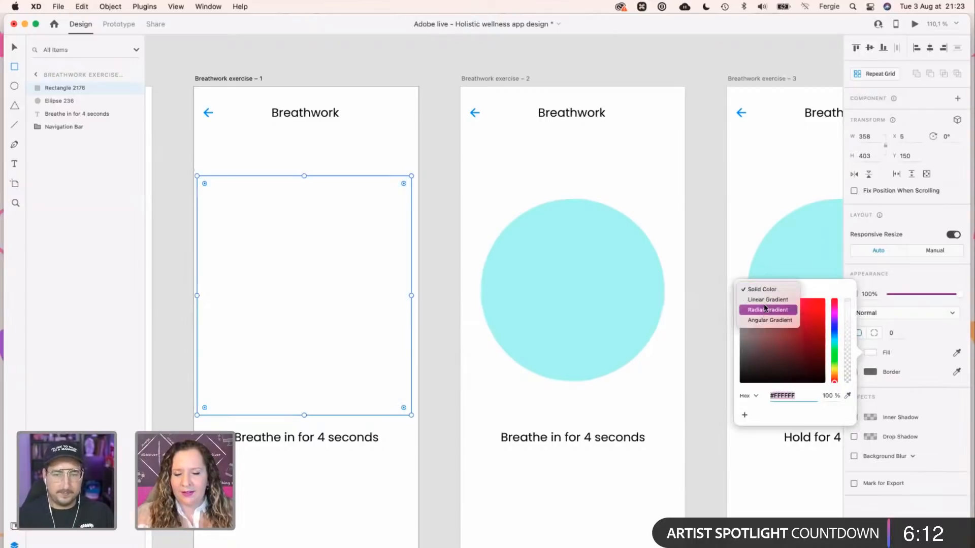
pyautogui.click(765, 308)
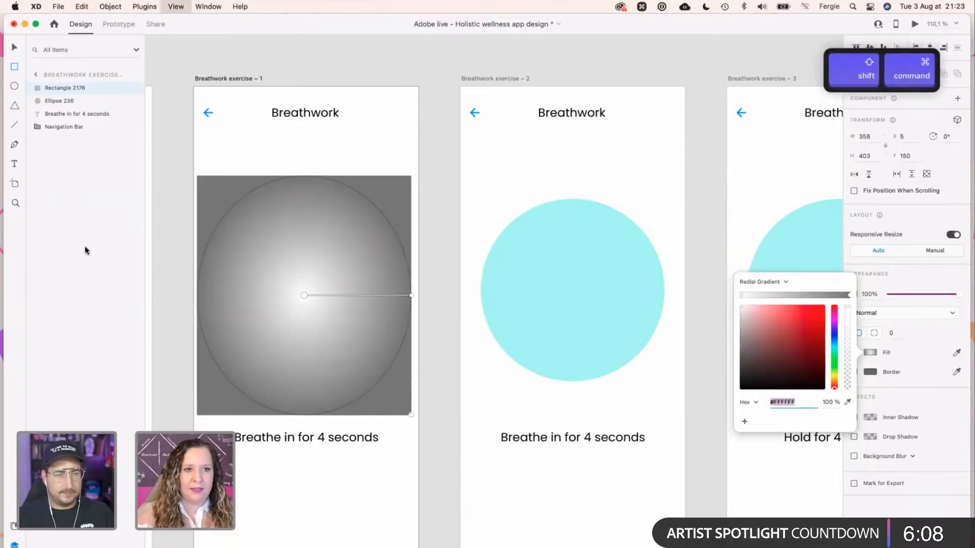
# Open the Adobe live - Holistic Wellness library, widen its list and show the colour themes as a grid.
pyautogui.press('shift+super+y')
pyautogui.click(36, 47)
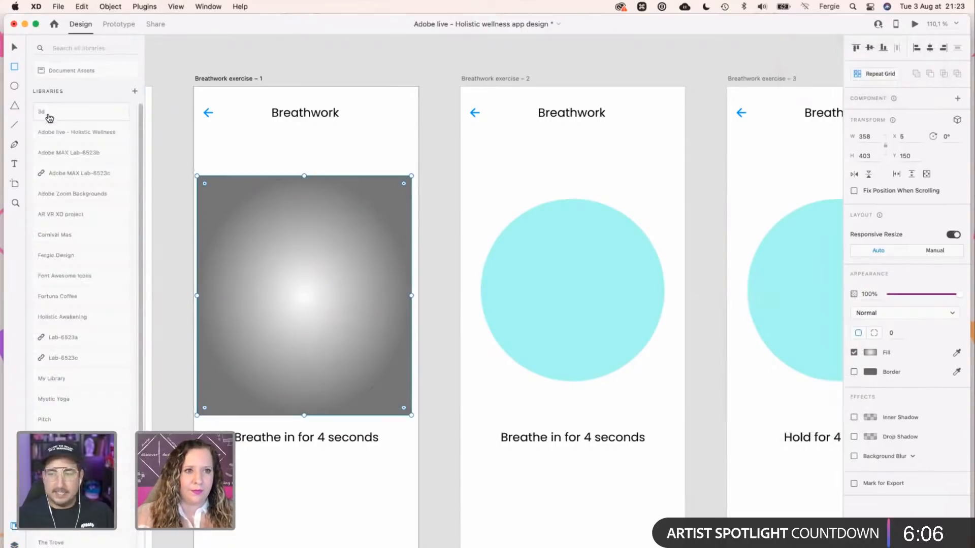
pyautogui.click(52, 131)
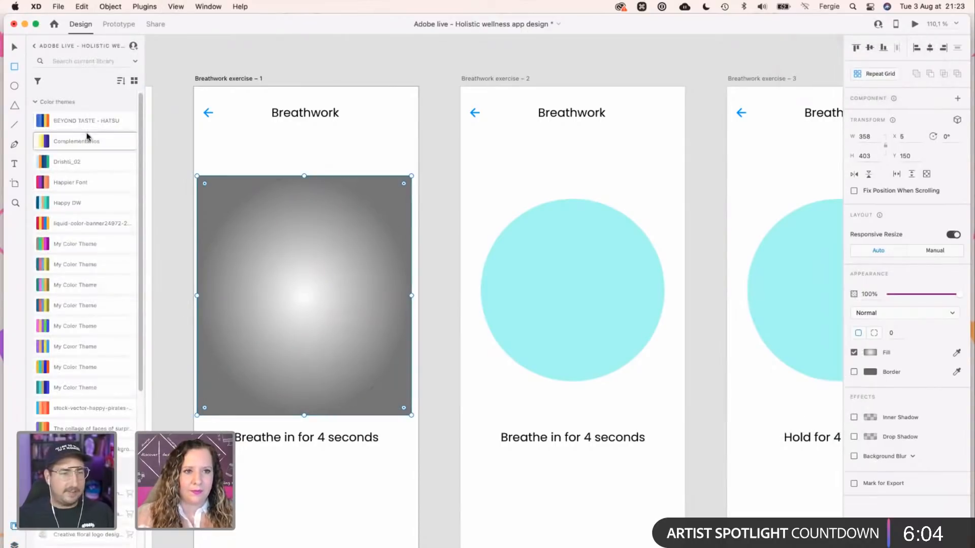
pyautogui.moveTo(181, 156); pyautogui.dragTo(200, 156)
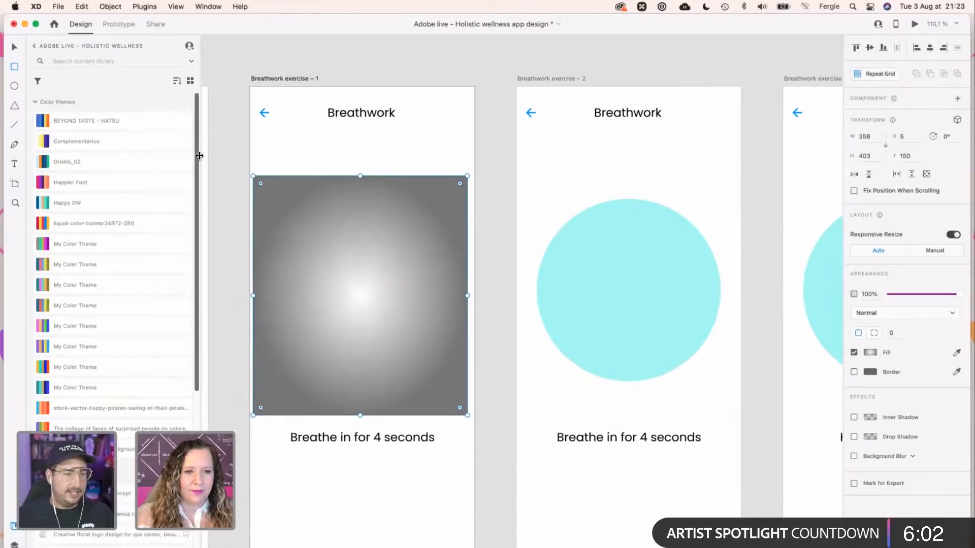
pyautogui.click(191, 80)
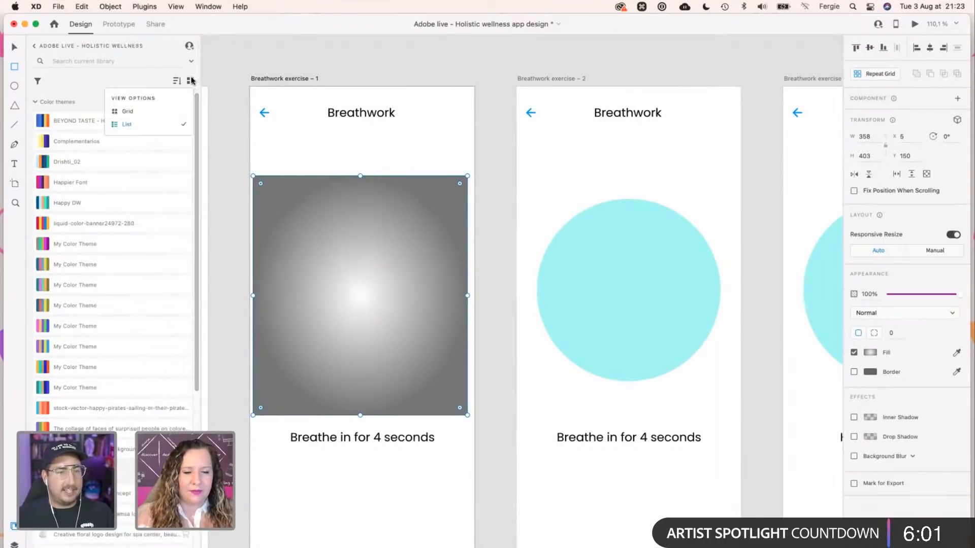
pyautogui.click(145, 112)
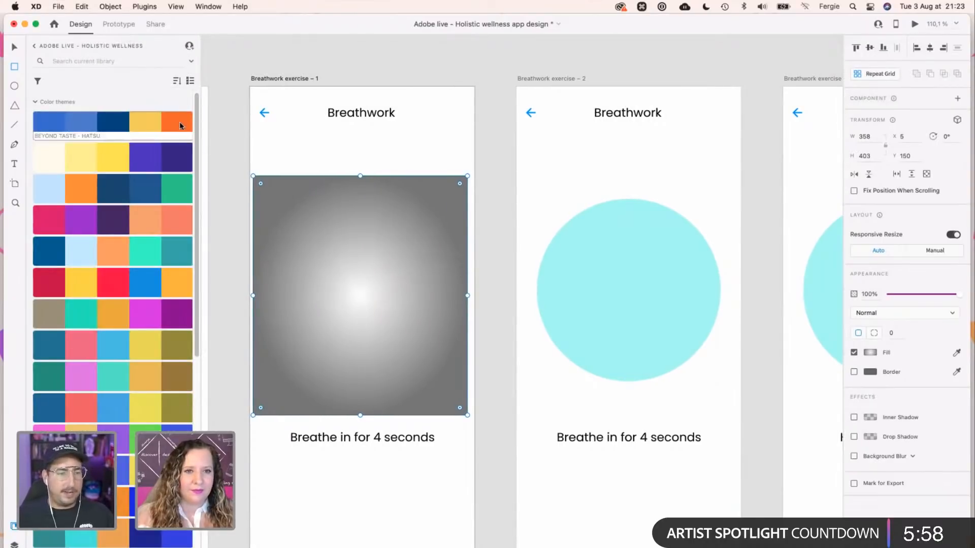
pyautogui.scroll(-1, 185, 203)
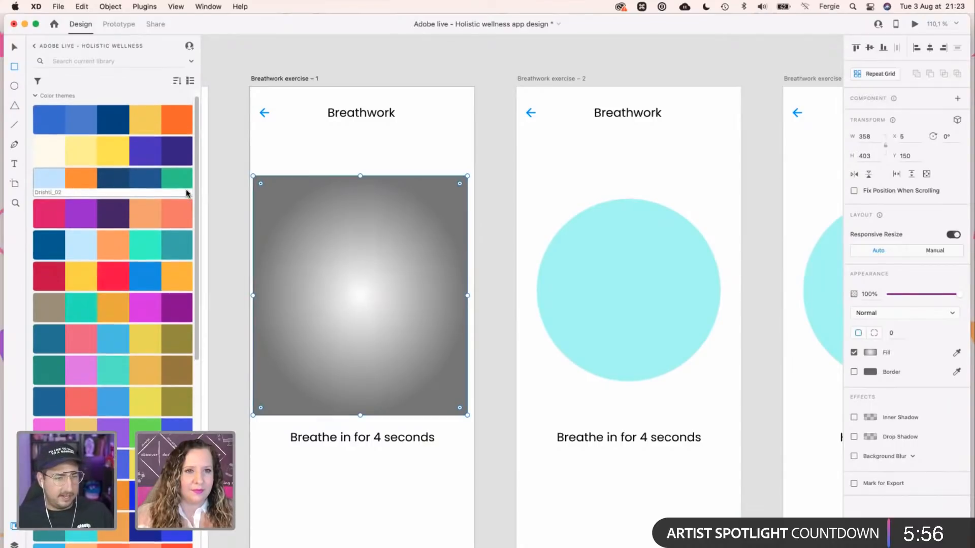
pyautogui.scroll(1, 196, 186)
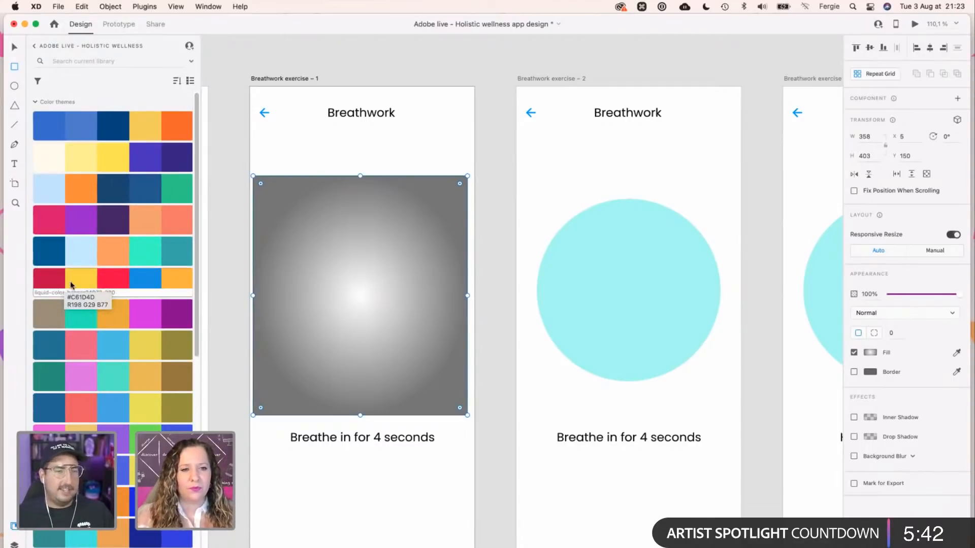
# Set the centre stop of the rectangle's radial gradient to the orange sampled from the red, yellow and blue theme.
pyautogui.click(871, 352)
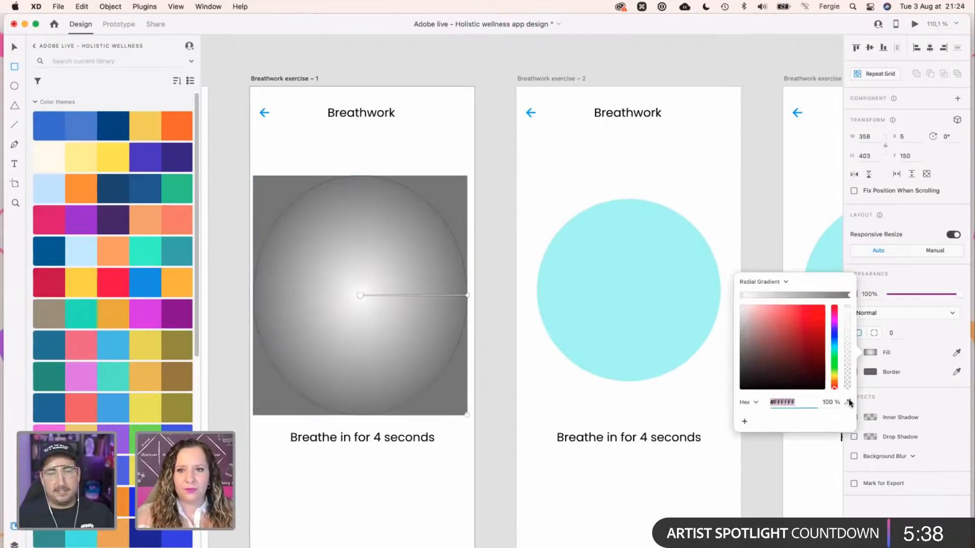
pyautogui.click(848, 402)
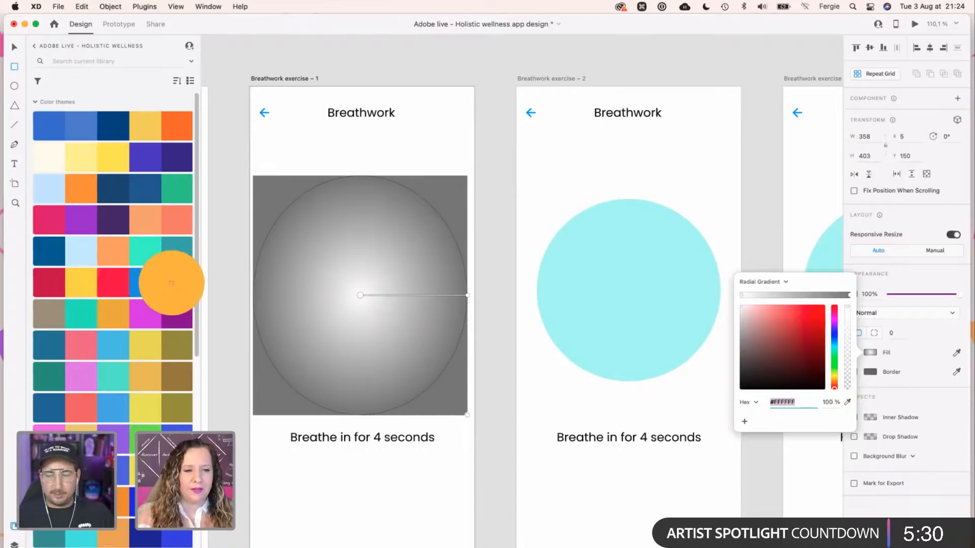
pyautogui.click(188, 283)
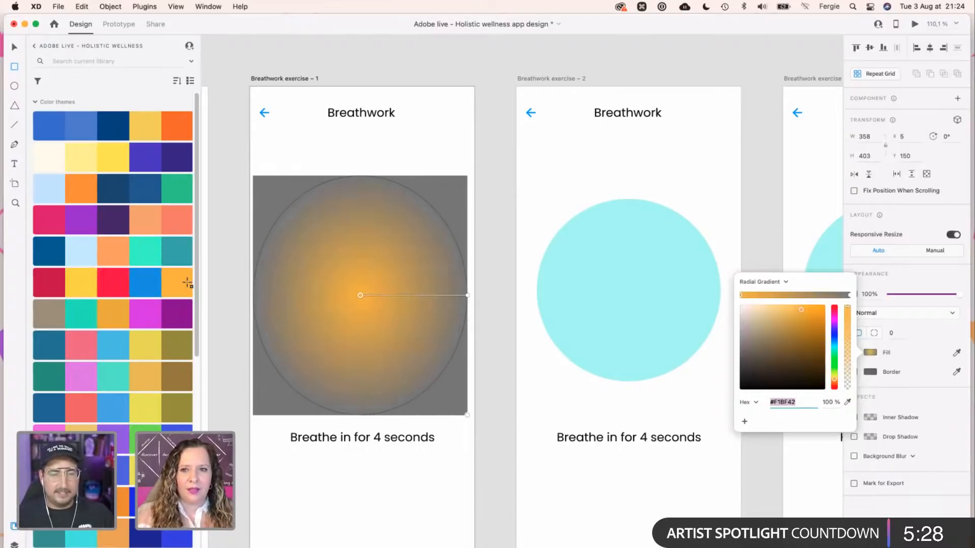
# Sample a library theme colour for the outer stop of the rectangle's radial gradient.
pyautogui.click(849, 294)
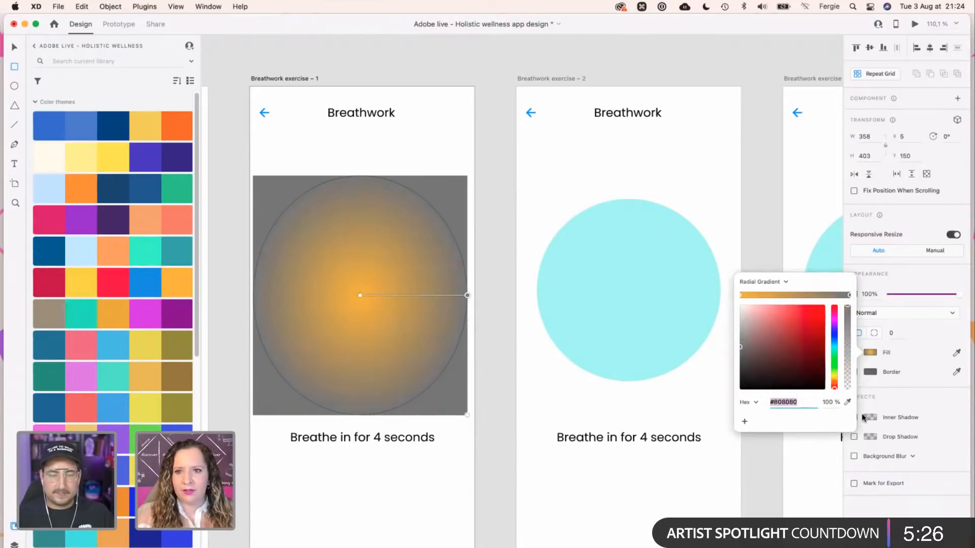
pyautogui.click(847, 402)
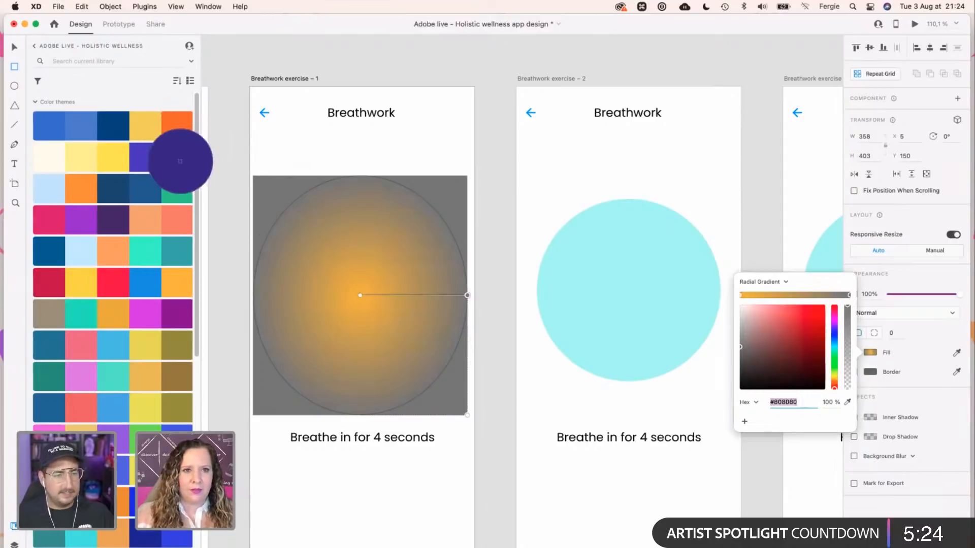
# Set the radial gradient's outer stop to the theme's bright blue, and add a crimson #B6314F middle stop slightly past the halfway point.
pyautogui.click(146, 288)
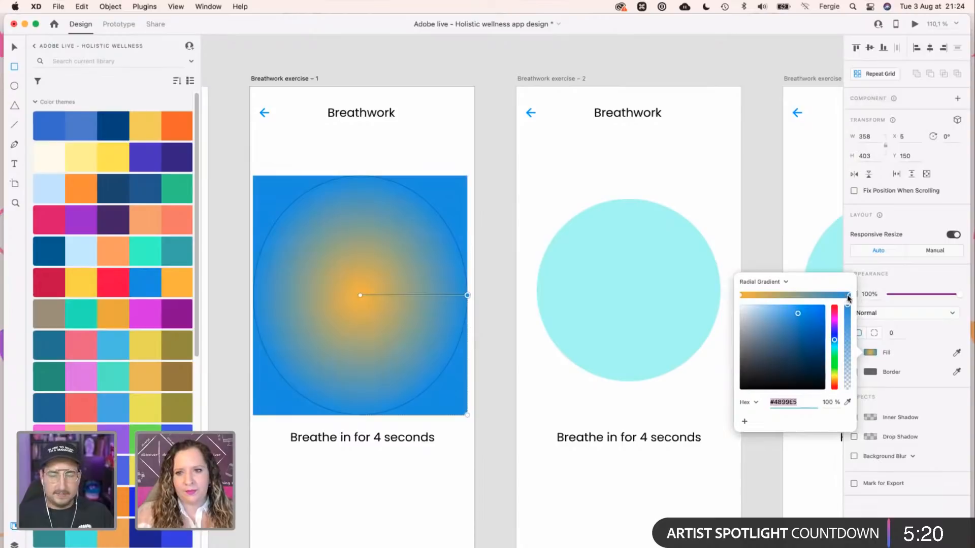
pyautogui.click(797, 295)
pyautogui.click(847, 403)
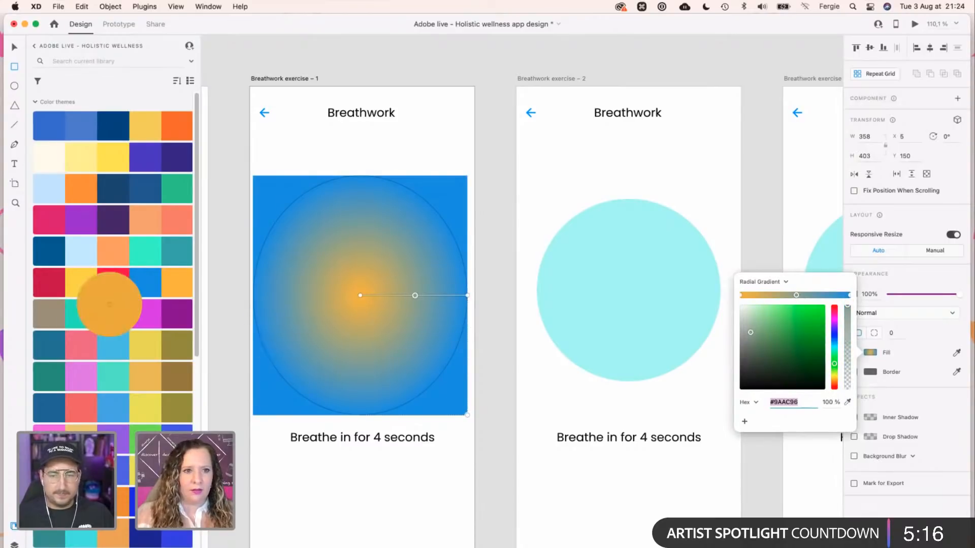
pyautogui.click(50, 284)
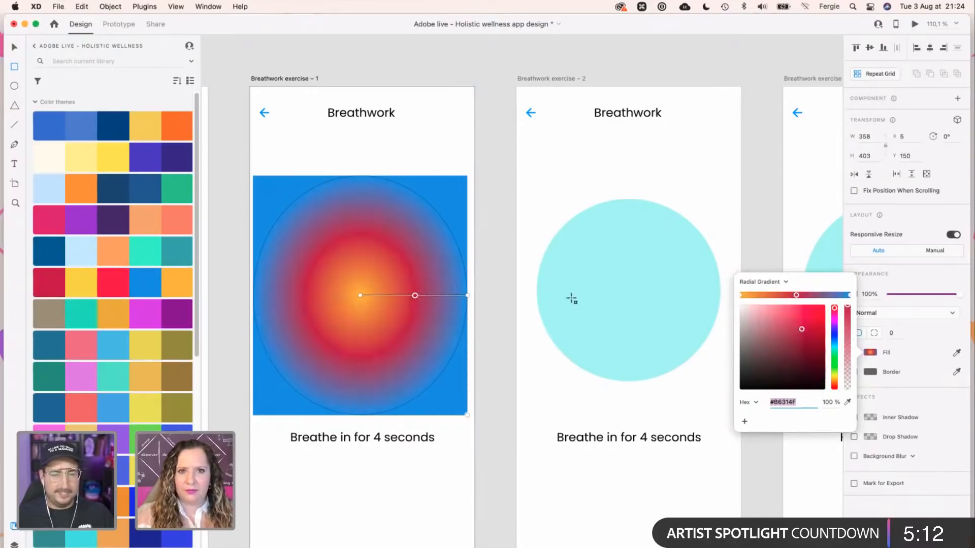
pyautogui.moveTo(806, 297); pyautogui.dragTo(810, 297)
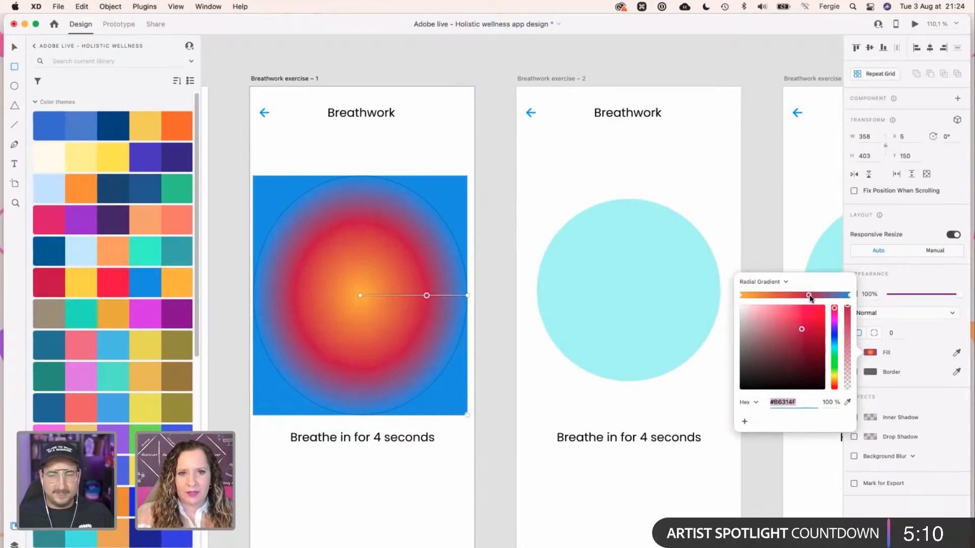
# Recolour the gradient's middle stop orange #F1BF42 and its centre stop crimson #B6314F using the library theme's colours.
pyautogui.click(847, 403)
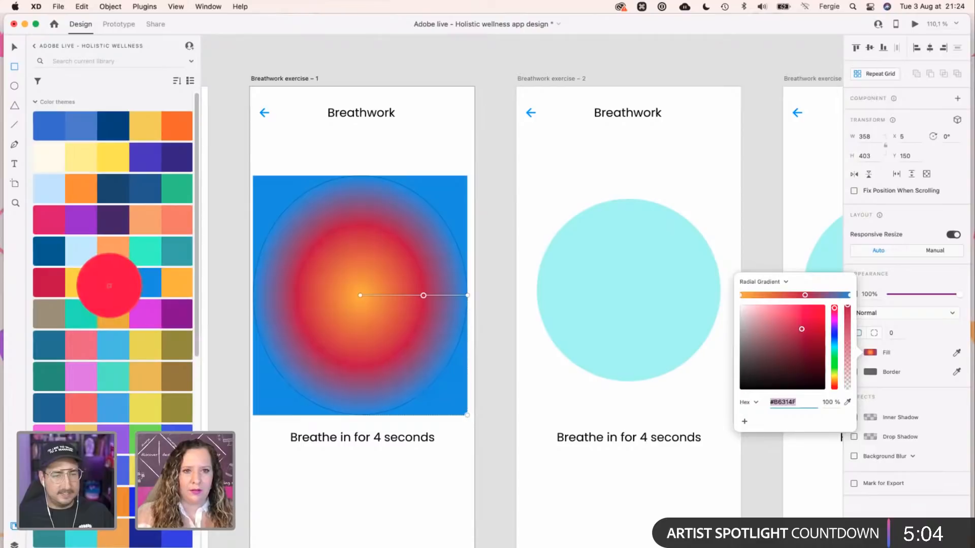
pyautogui.click(180, 283)
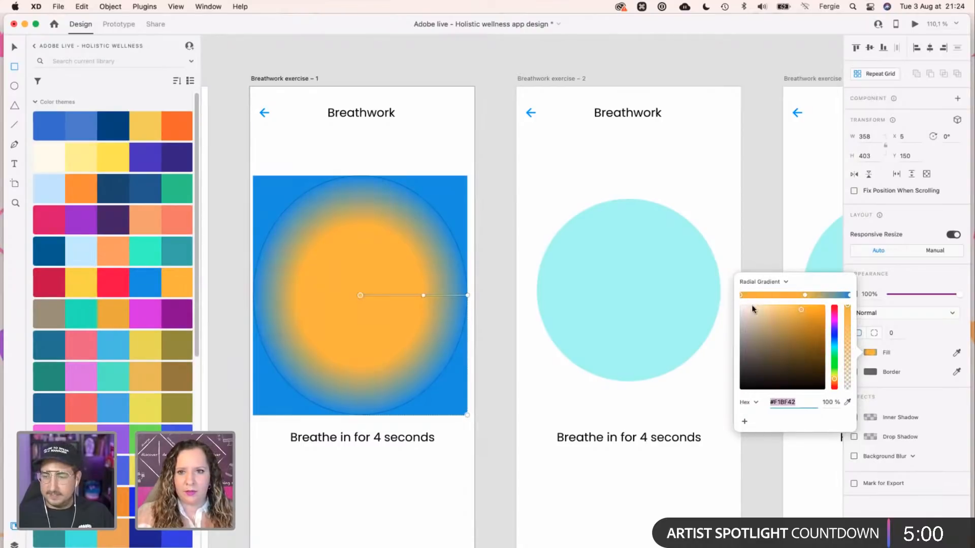
pyautogui.click(847, 402)
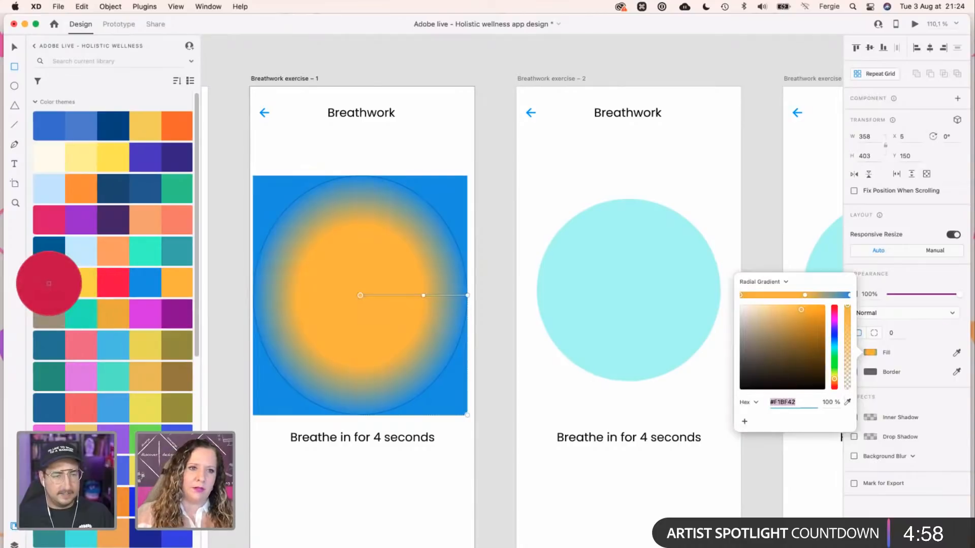
pyautogui.click(49, 286)
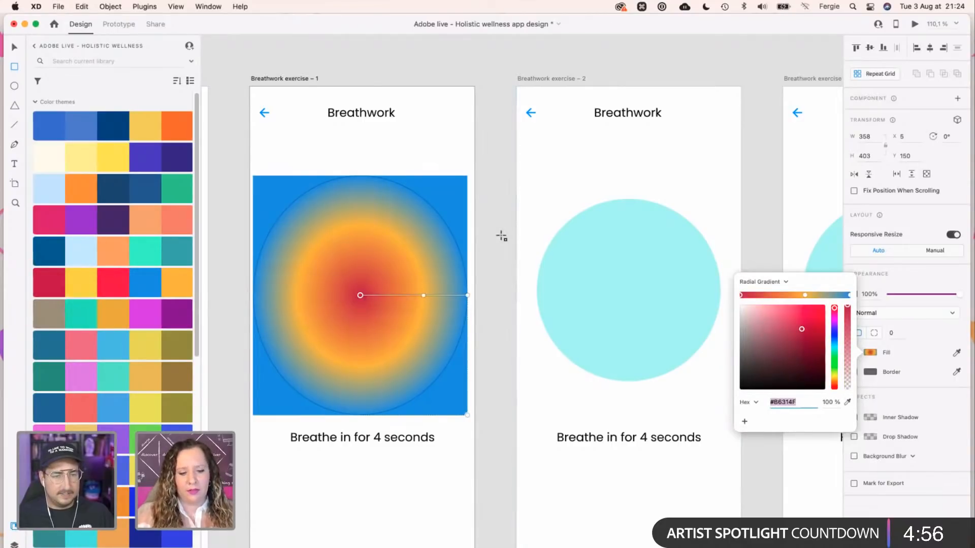
pyautogui.press('v')
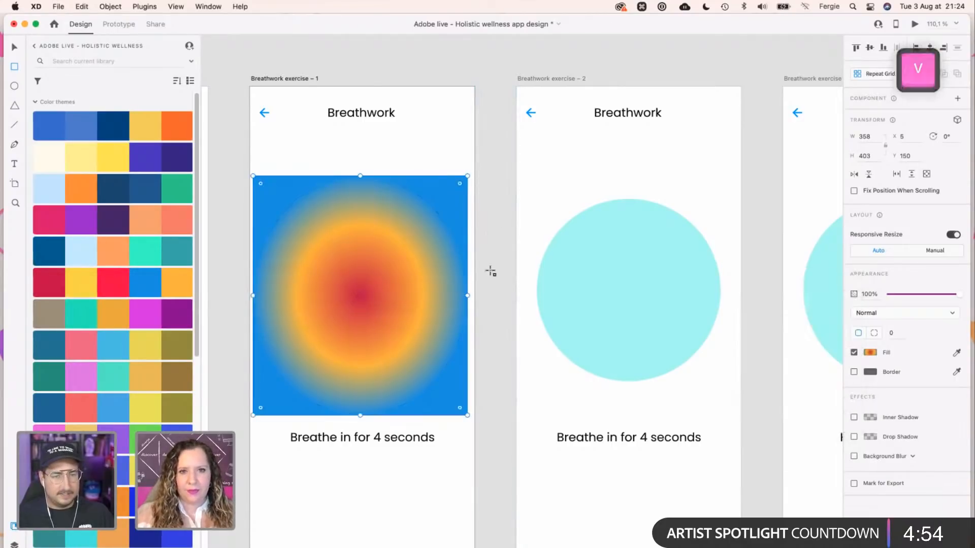
pyautogui.press('v')
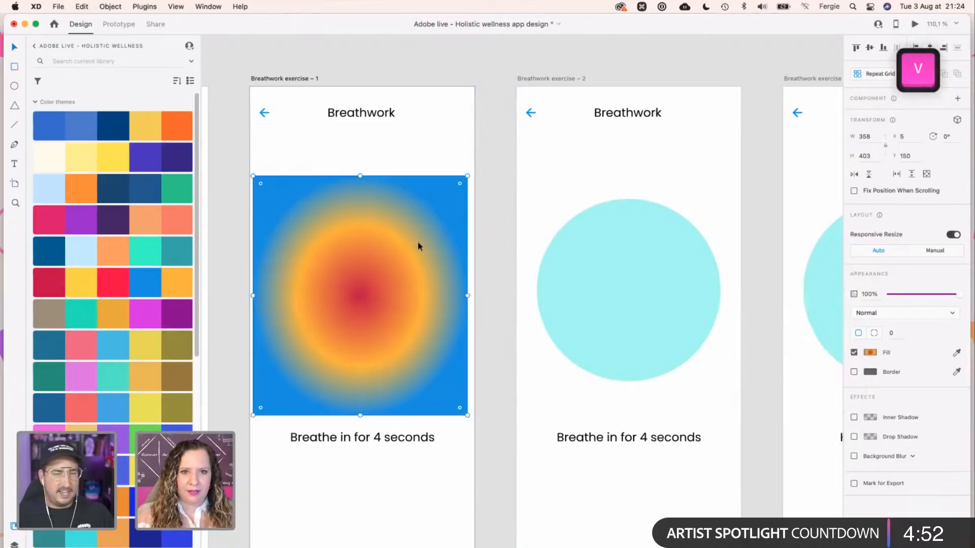
# Shift the gradient rectangle horizontally to X 9 on the Breathwork exercise – 1 artboard and copy it.
pyautogui.press('super')
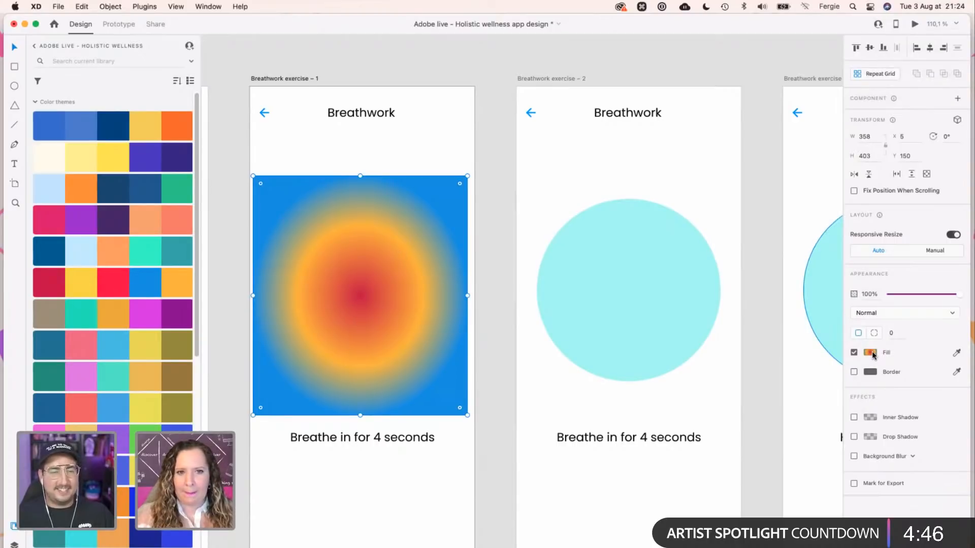
pyautogui.moveTo(421, 248); pyautogui.dragTo(423, 248)
pyautogui.press('super+c')
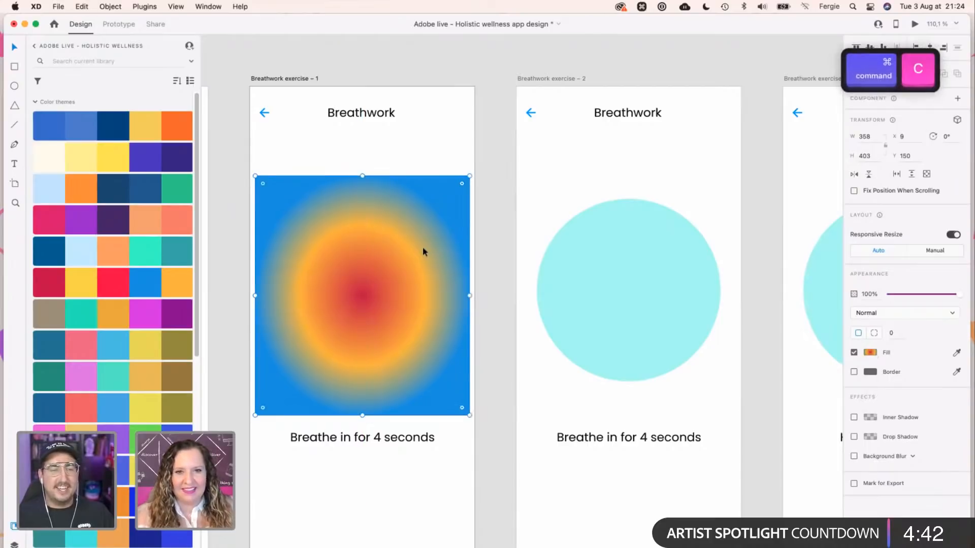
# Try masking the gradient rectangle and the small circle together on Breathwork exercise – 1 with the rectangle on top.
pyautogui.scroll(-5, 422, 246)
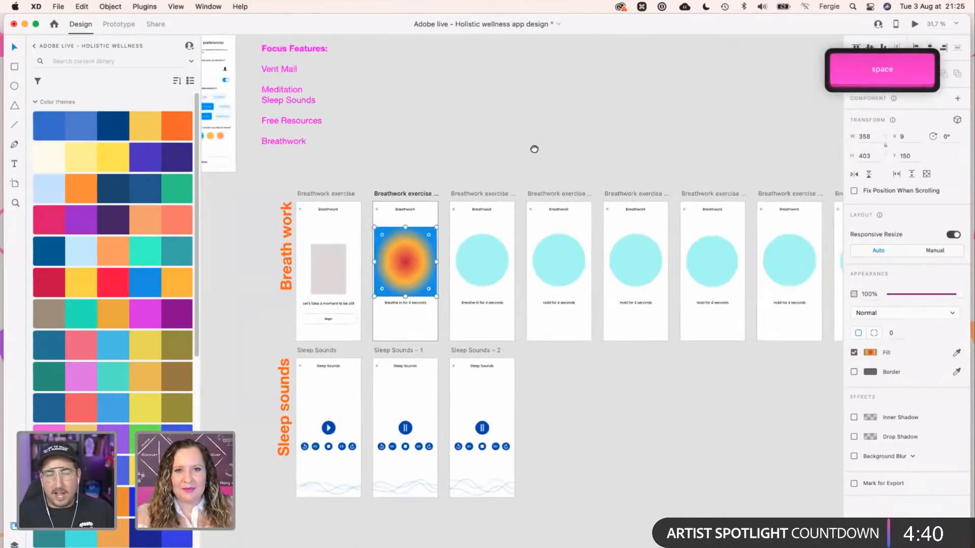
pyautogui.hscroll(3, 533, 148)
pyautogui.hscroll(-3, 562, 170)
pyautogui.scroll(3, 470, 212)
pyautogui.keyDown('super'); pyautogui.click(367, 288); pyautogui.keyUp('super')
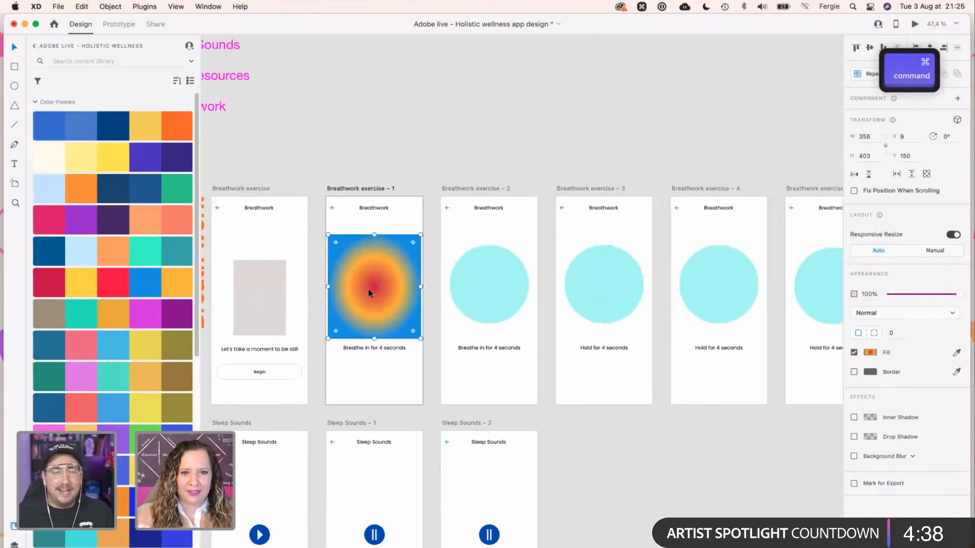
pyautogui.scroll(5, 373, 285)
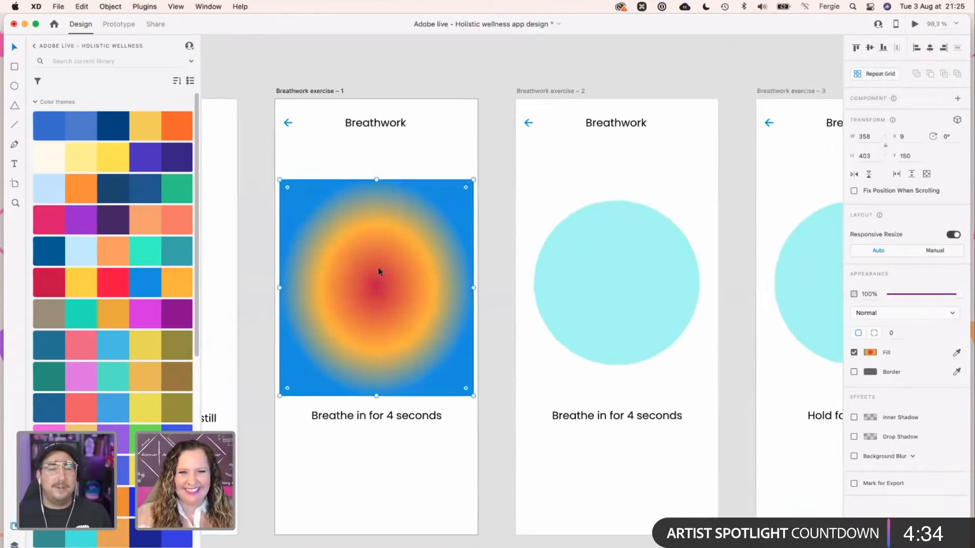
pyautogui.moveTo(498, 235); pyautogui.dragTo(333, 336)
pyautogui.press('shift+super+m')
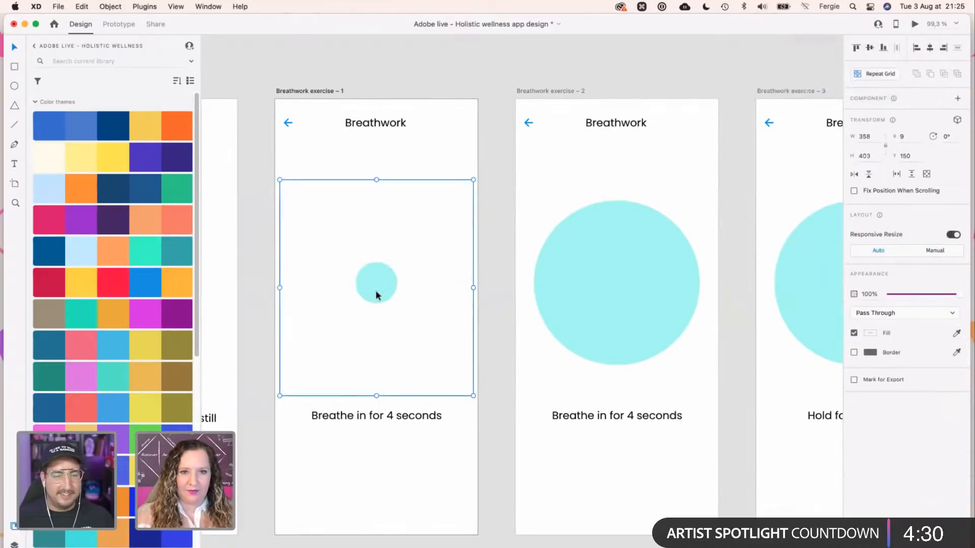
pyautogui.press('shift+super+bracketleft')
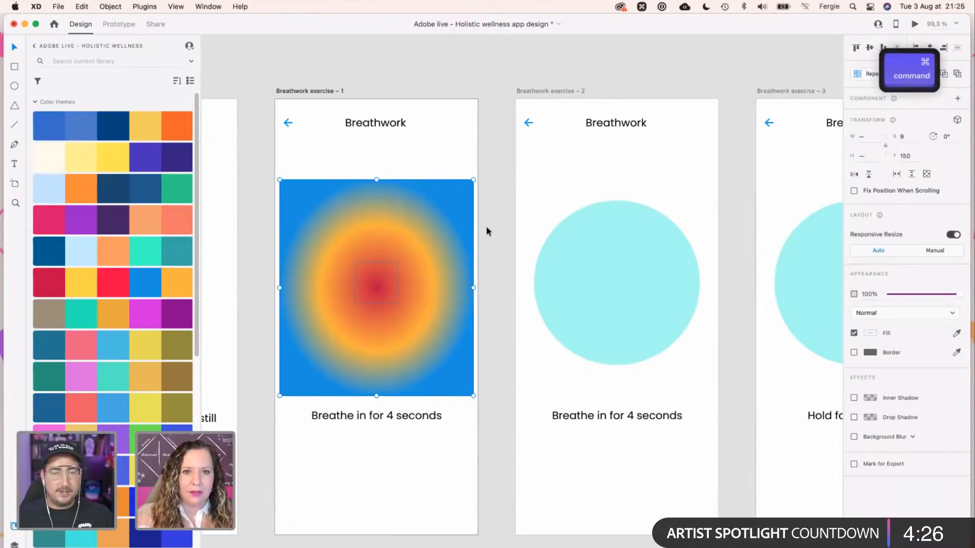
# Send the gradient rectangle behind the small circle on Breathwork exercise – 1 and mask it with that circle.
pyautogui.click(441, 276)
pyautogui.press('shift+super+bracketleft')
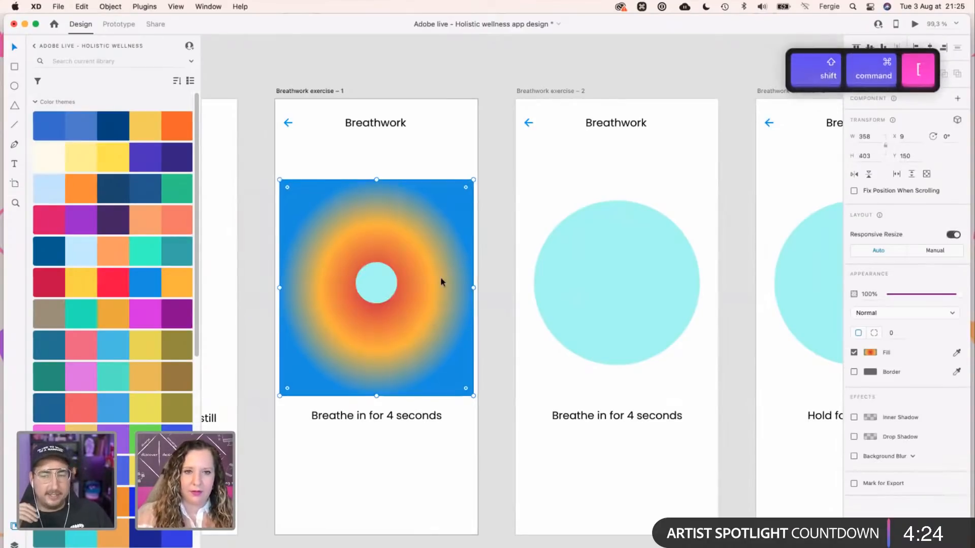
pyautogui.keyDown('shift'); pyautogui.click(376, 285); pyautogui.keyUp('shift')
pyautogui.press('shift+super+m')
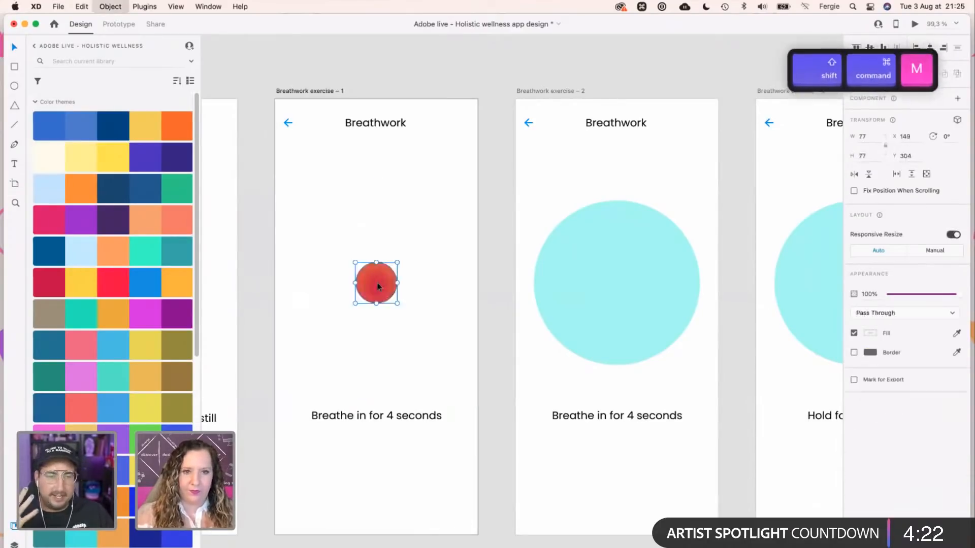
# Copy the gradient rectangle onto Breathwork exercise – 2, send it behind the large circle and mask it with that circle.
pyautogui.click(440, 275)
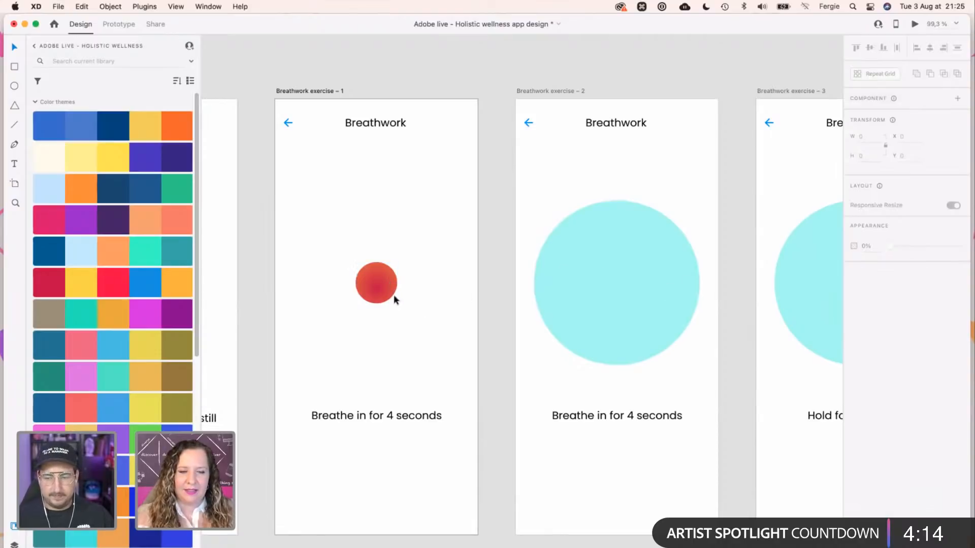
pyautogui.press('super+z')
pyautogui.click(411, 291)
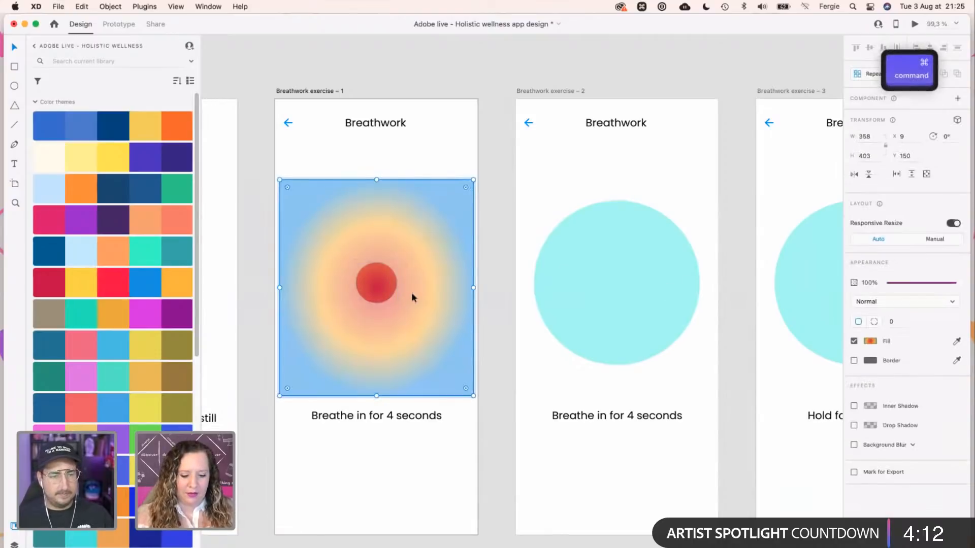
pyautogui.press('super+c')
pyautogui.click(600, 259)
pyautogui.moveTo(642, 272); pyautogui.dragTo(474, 283)
pyautogui.press('super+v')
pyautogui.press('shift+super+bracketleft')
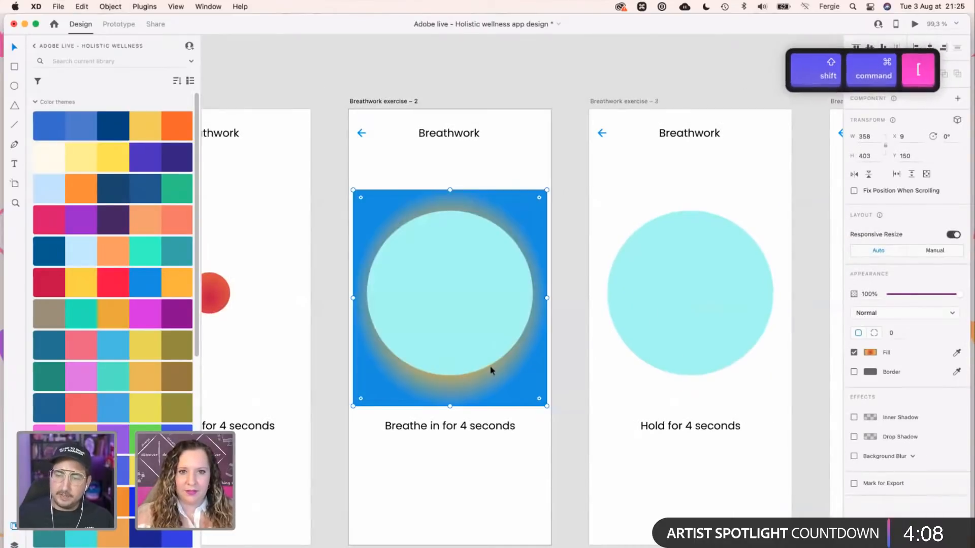
pyautogui.keyDown('shift'); pyautogui.click(477, 327); pyautogui.keyUp('shift')
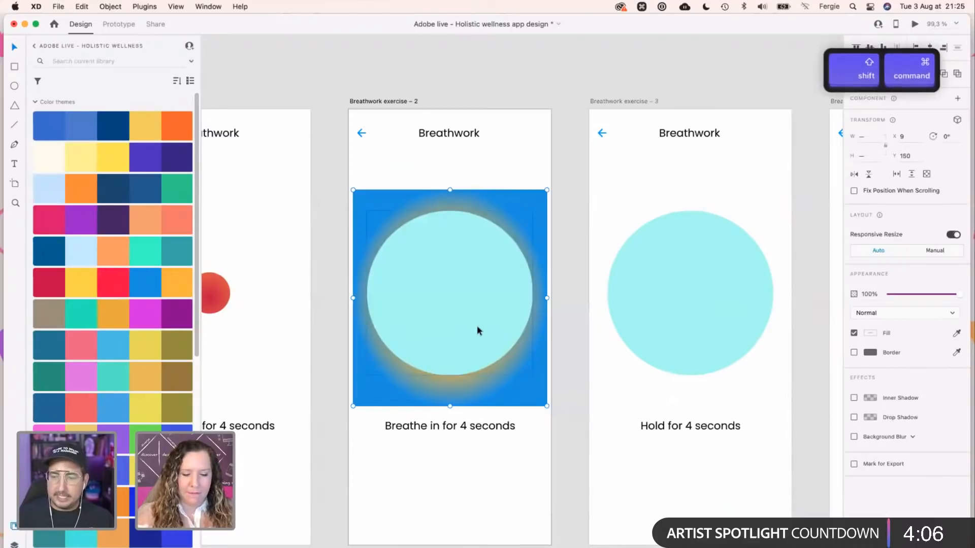
pyautogui.press('shift+super+m')
# Undo the masking and the pasted gradient on Breathwork exercise – 2, going back to the unmasked gradient on Breathwork exercise – 1.
pyautogui.press('super+z')
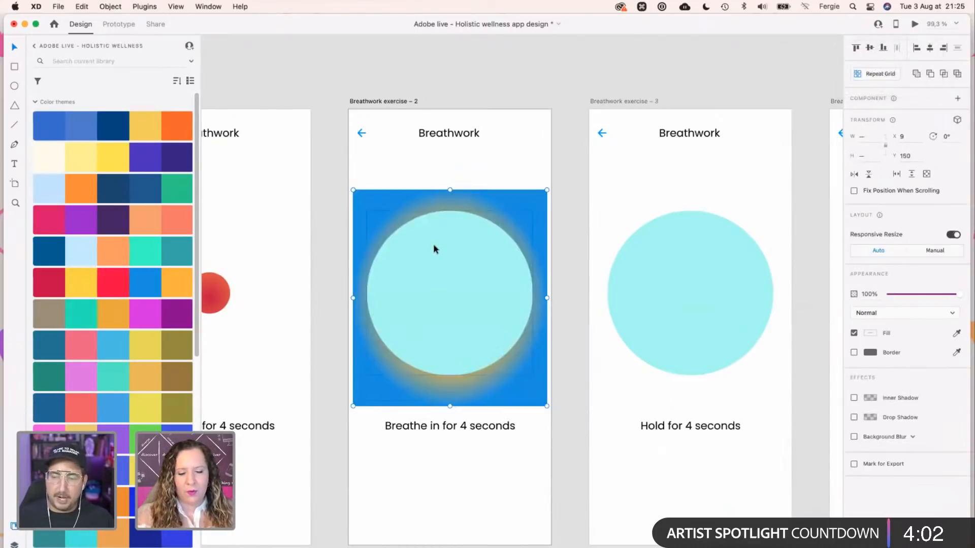
pyautogui.press('super+z')
pyautogui.press('super+z')
pyautogui.press('super+z')
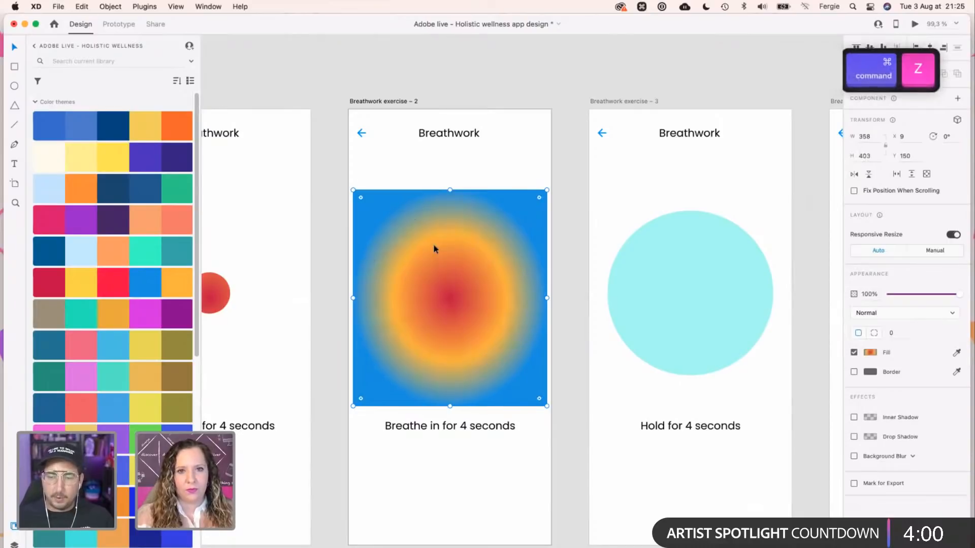
# Remove the orange middle stop from the radial gradient of the rectangle on Breathwork exercise – 1.
pyautogui.click(322, 83)
pyautogui.press('space')
pyautogui.moveTo(322, 82); pyautogui.dragTo(507, 90)
pyautogui.click(452, 224)
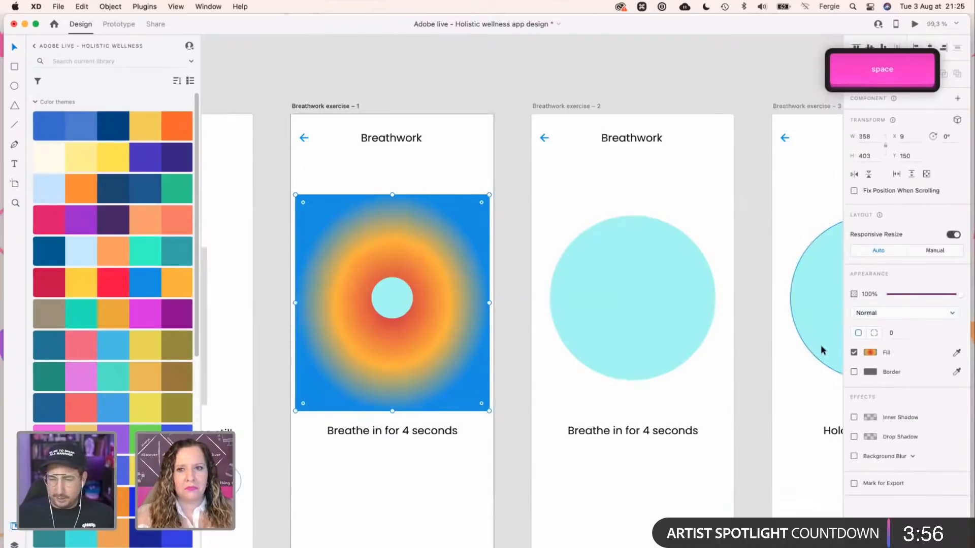
pyautogui.click(874, 354)
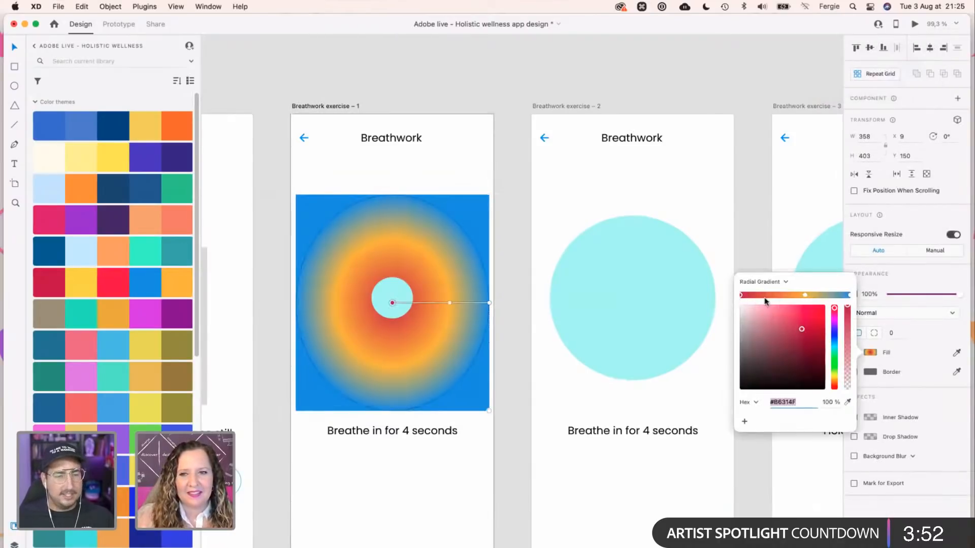
pyautogui.press('BackSpace')
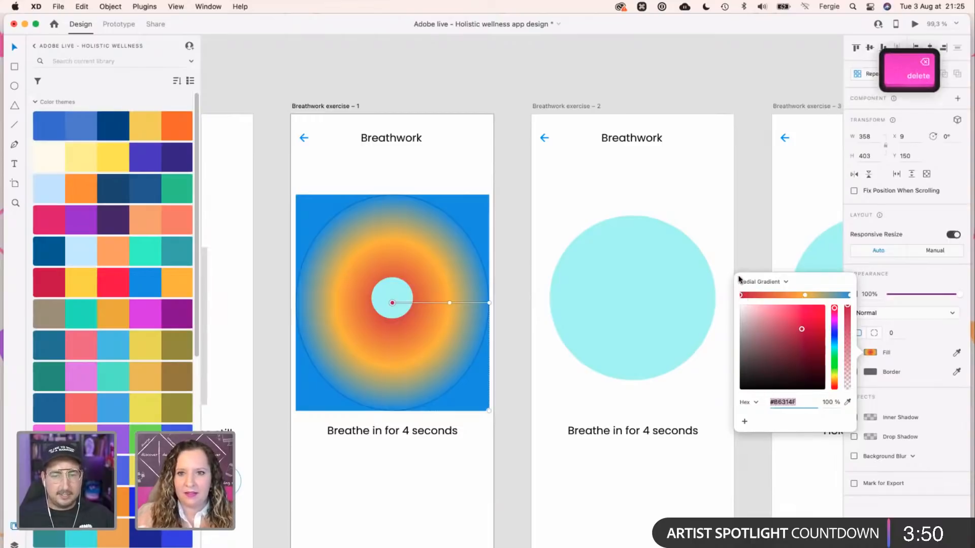
pyautogui.moveTo(806, 296); pyautogui.dragTo(806, 279)
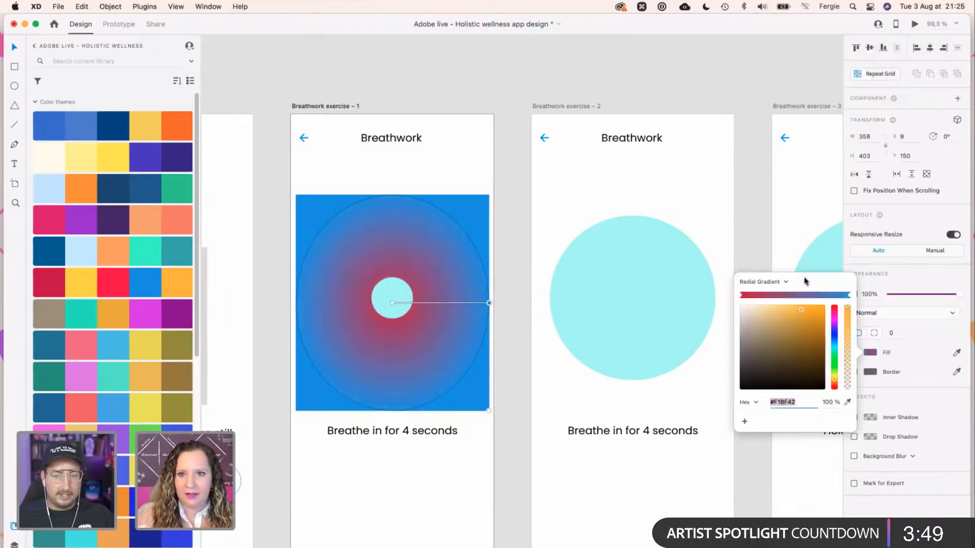
# Recolour the gradient's centre stop green #529C86 and its outer stop light orange #E4BA7D using library theme colours.
pyautogui.click(742, 295)
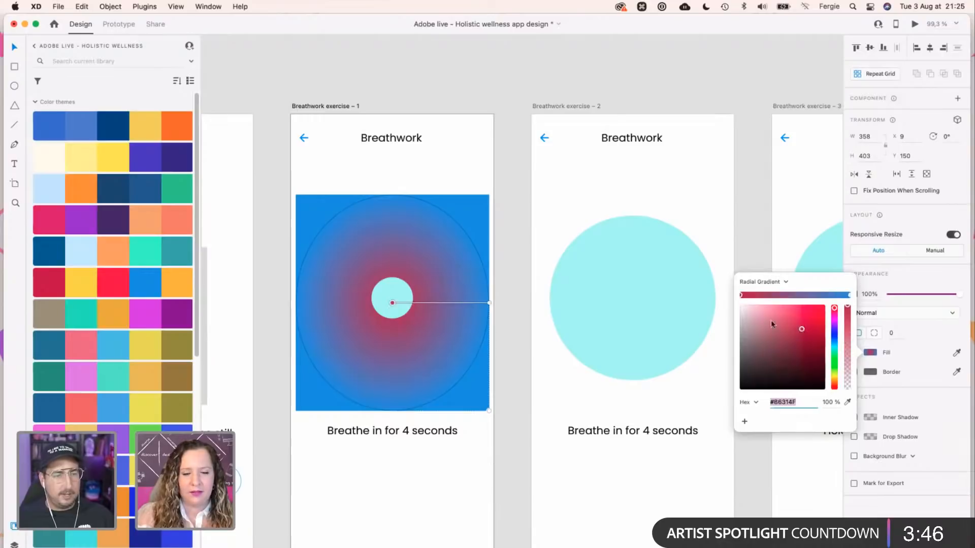
pyautogui.click(848, 403)
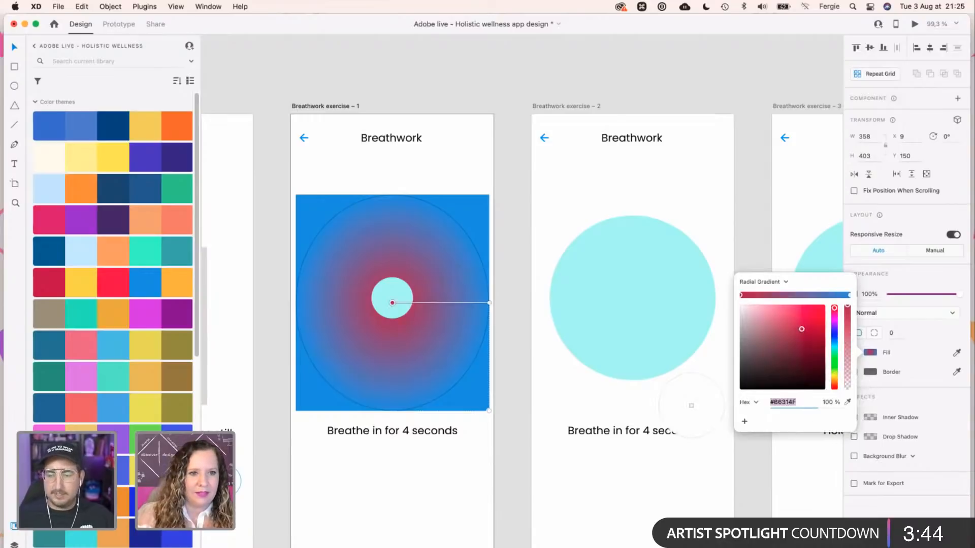
pyautogui.click(49, 378)
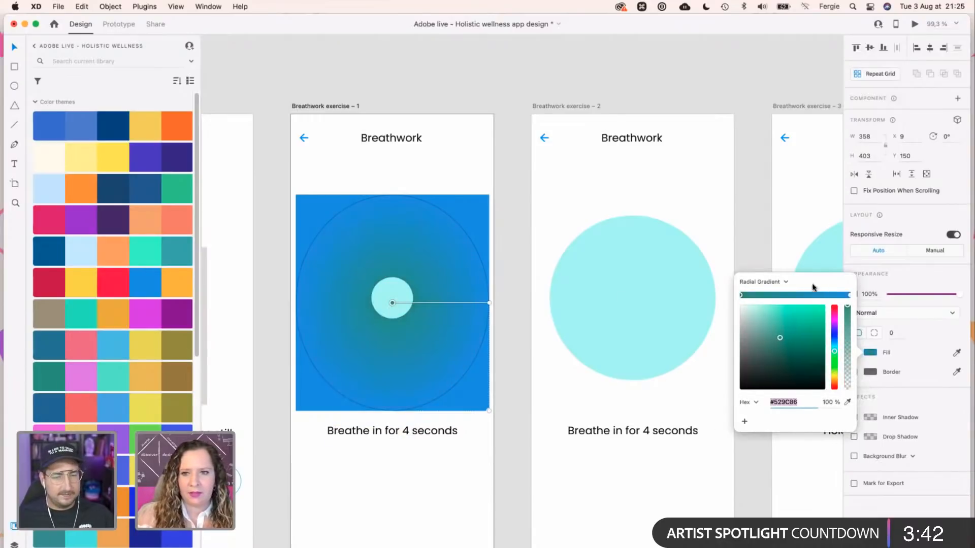
pyautogui.click(850, 296)
pyautogui.click(847, 403)
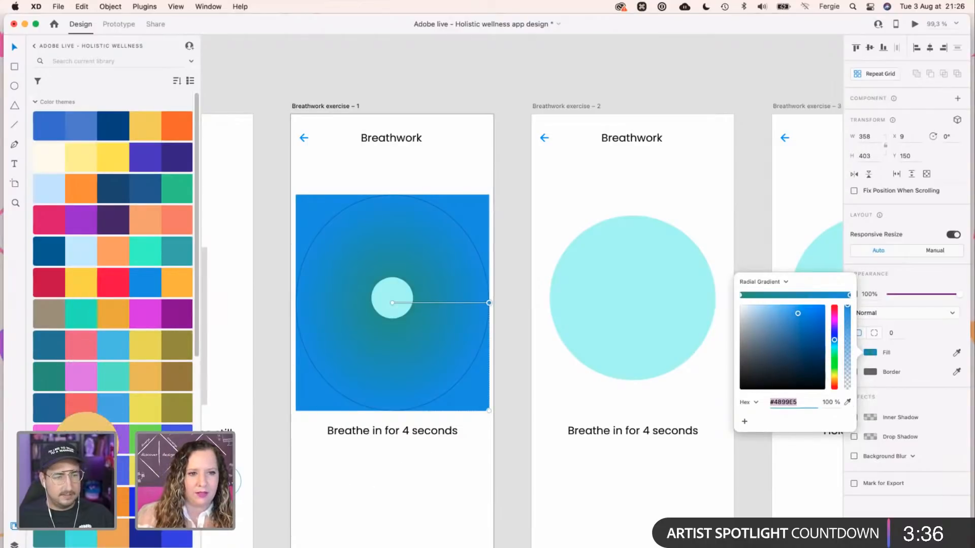
pyautogui.click(87, 441)
pyautogui.scroll(-5, 113, 264)
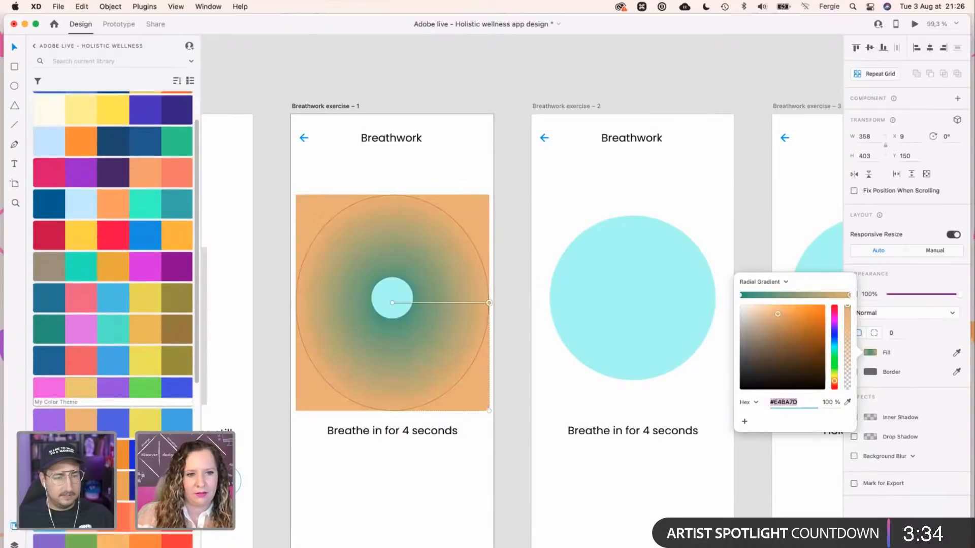
pyautogui.scroll(2, 113, 264)
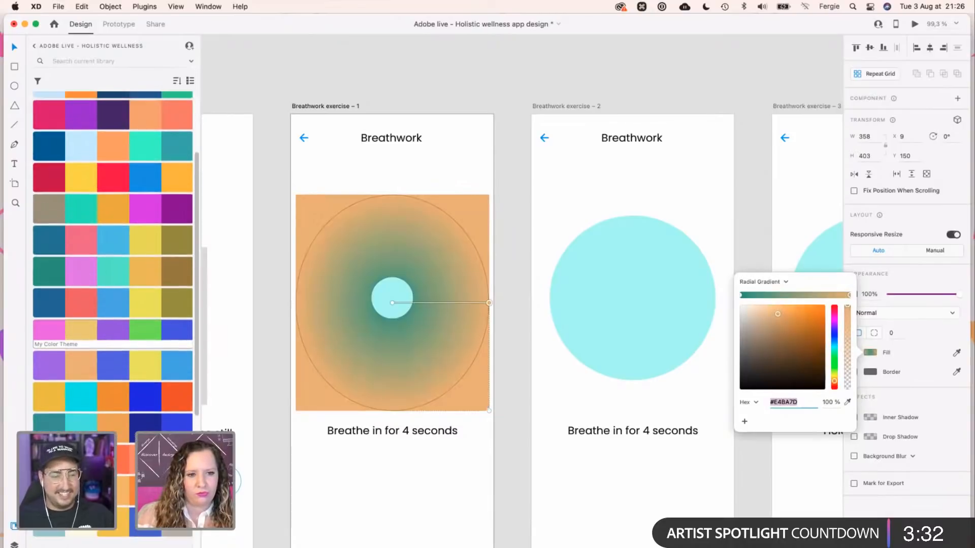
# Darken the rectangle's radial gradient by setting its centre stop to green #168060 and its outer stop to orange #CBA267.
pyautogui.scroll(1, 113, 264)
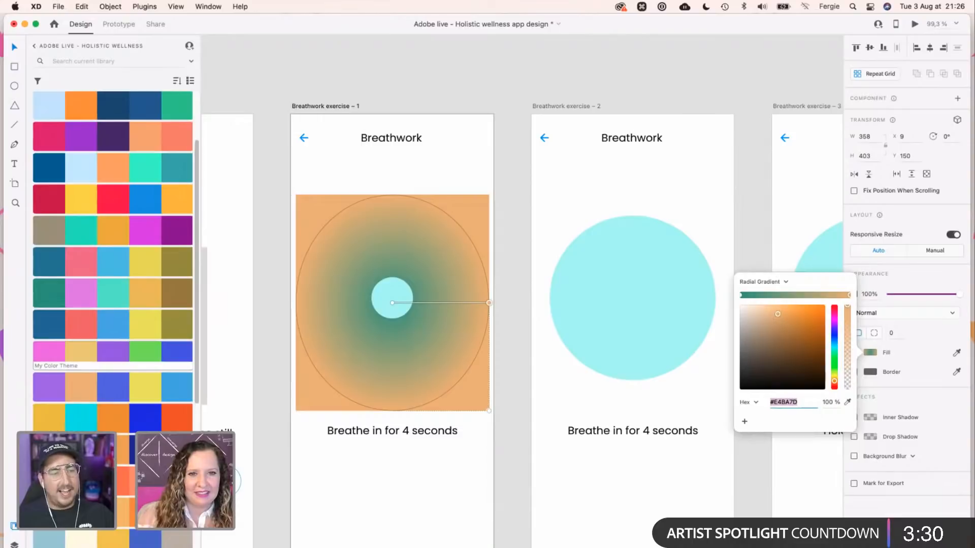
pyautogui.click(742, 296)
pyautogui.click(811, 348)
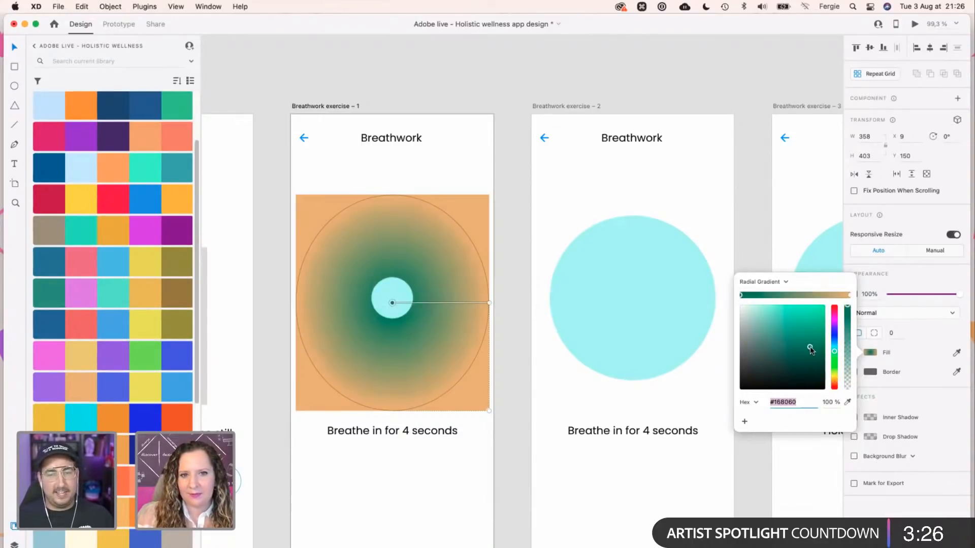
pyautogui.click(850, 295)
pyautogui.moveTo(778, 315); pyautogui.dragTo(781, 321)
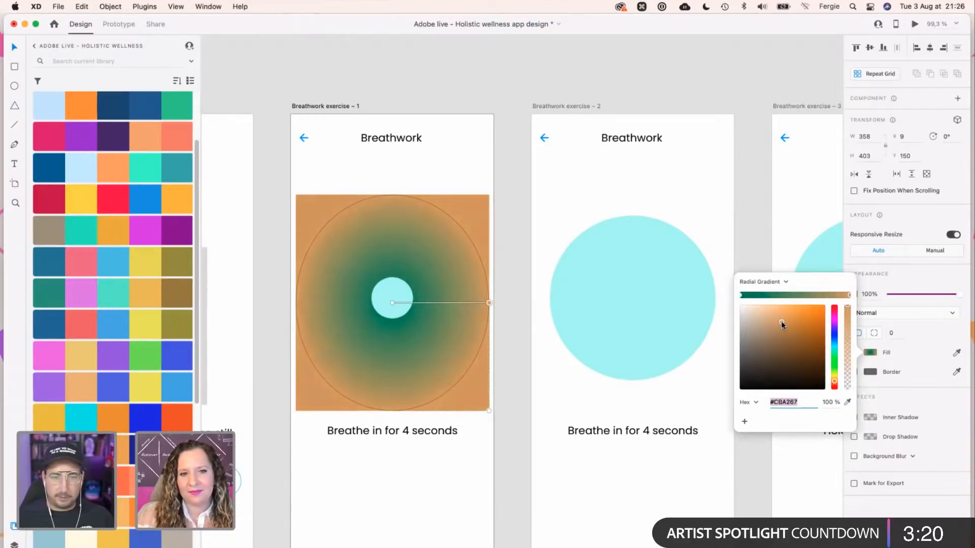
# Recolour the gradient's outer stop with sampled library theme blues, first dark #1D4C87, finally light blue #6BB0E6.
pyautogui.click(508, 360)
pyautogui.click(401, 305)
pyautogui.keyDown('shift'); pyautogui.click(449, 325); pyautogui.keyUp('shift')
pyautogui.click(468, 279)
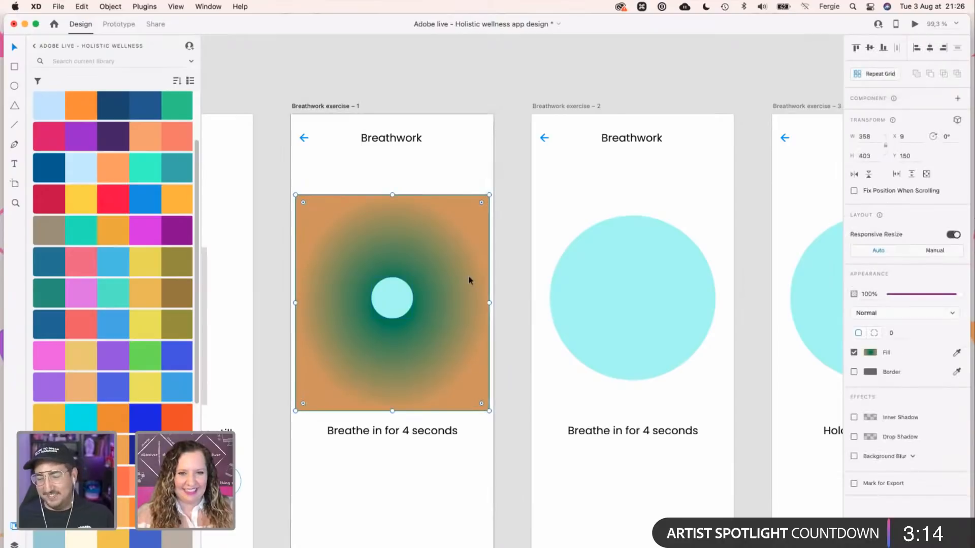
pyautogui.click(872, 353)
pyautogui.click(848, 295)
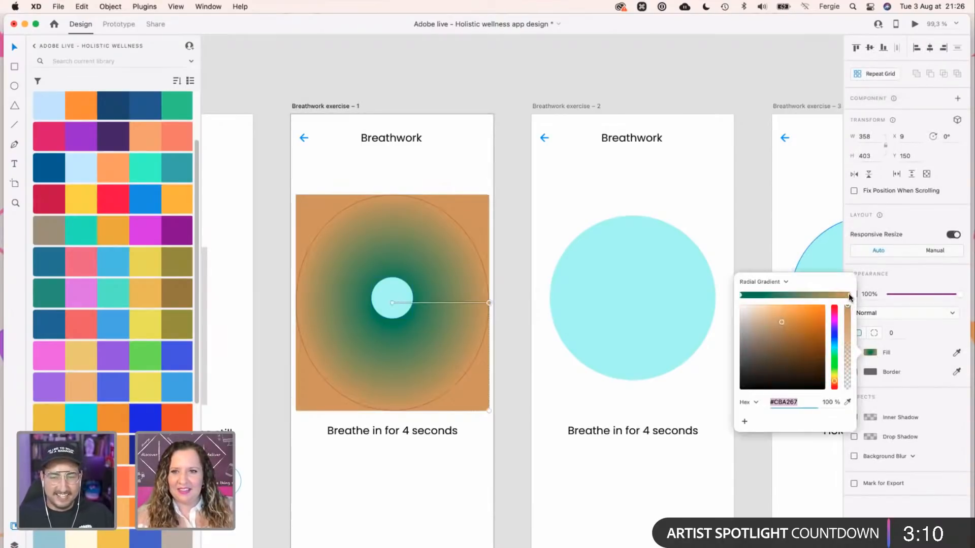
pyautogui.scroll(3, 121, 361)
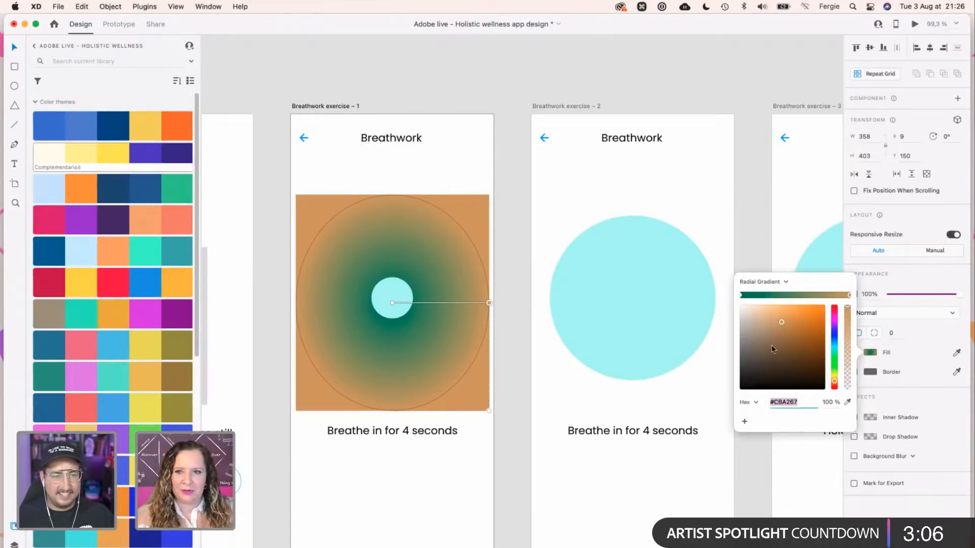
pyautogui.click(848, 403)
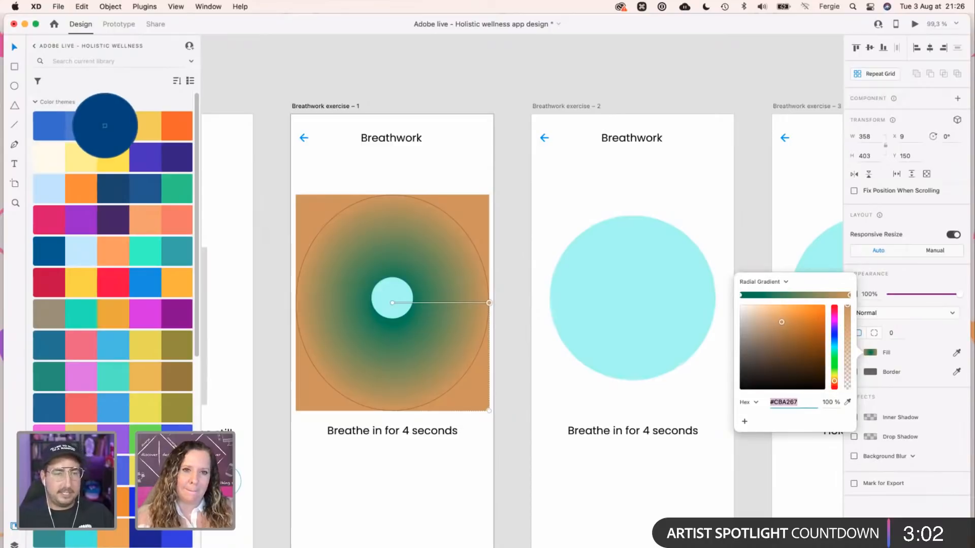
pyautogui.click(104, 126)
pyautogui.click(851, 405)
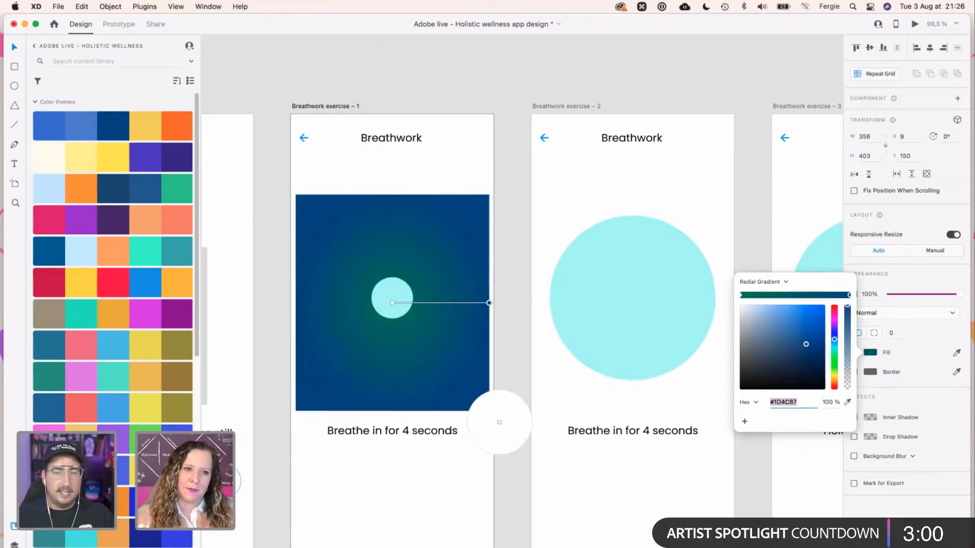
pyautogui.click(124, 413)
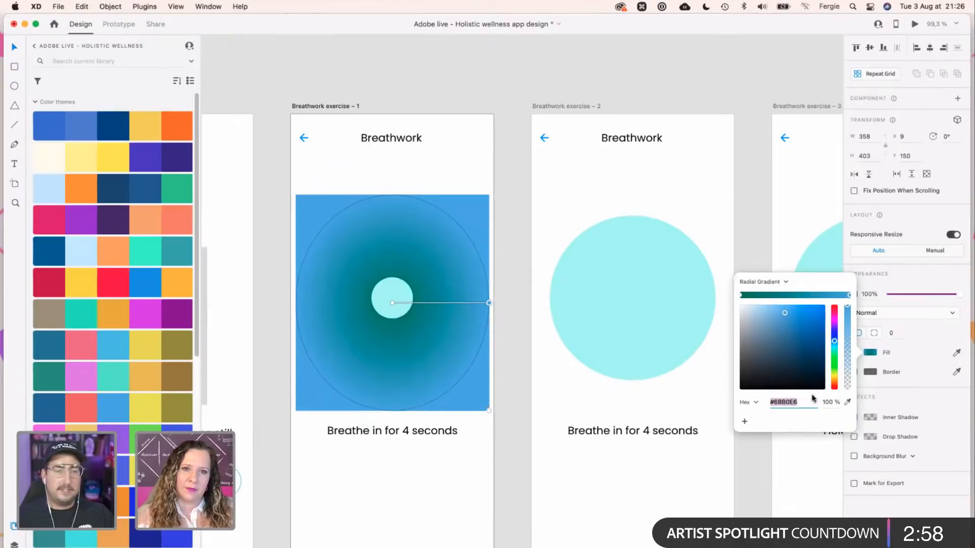
# Add a green #1E846E stop about a third of the way from the gradient's centre to its outer stop.
pyautogui.click(740, 297)
pyautogui.moveTo(752, 299); pyautogui.dragTo(775, 298)
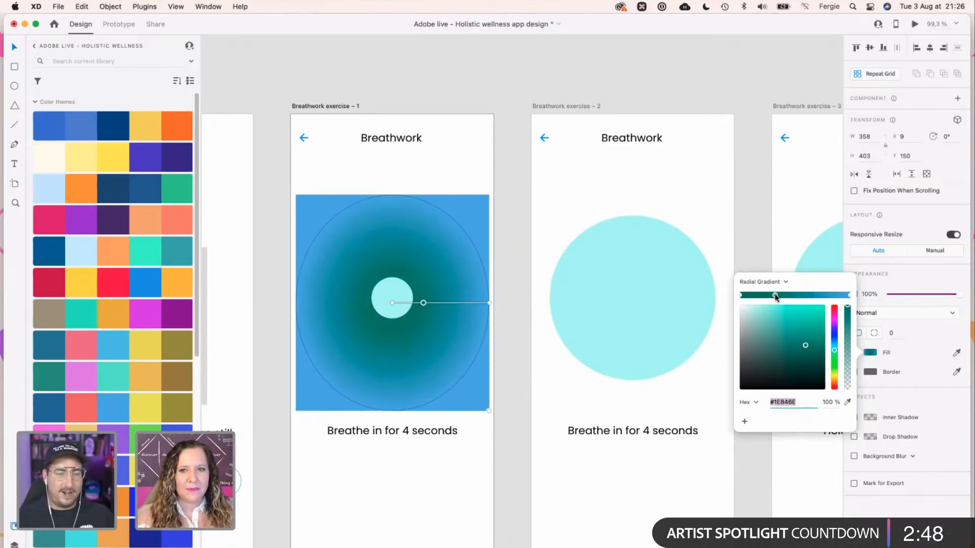
pyautogui.scroll(-5, 112, 264)
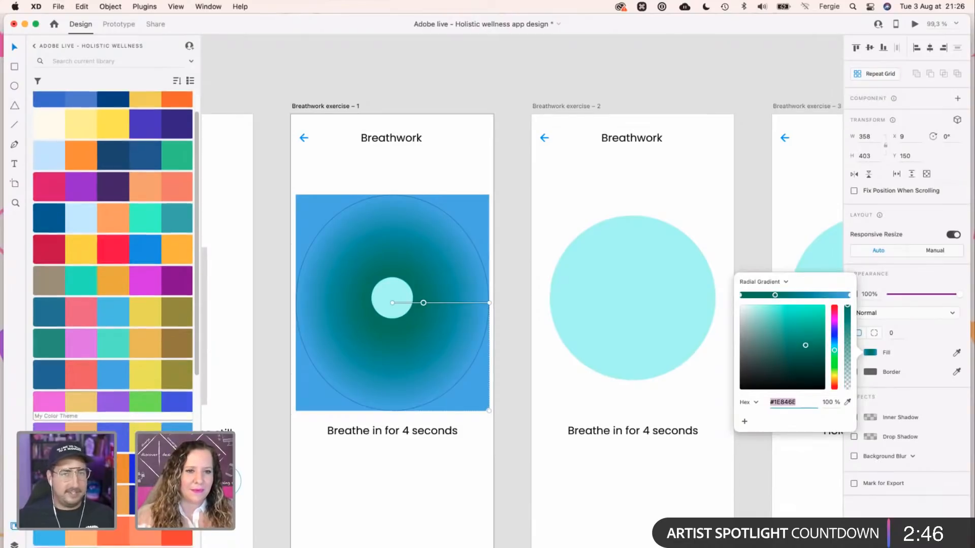
pyautogui.scroll(5, 113, 264)
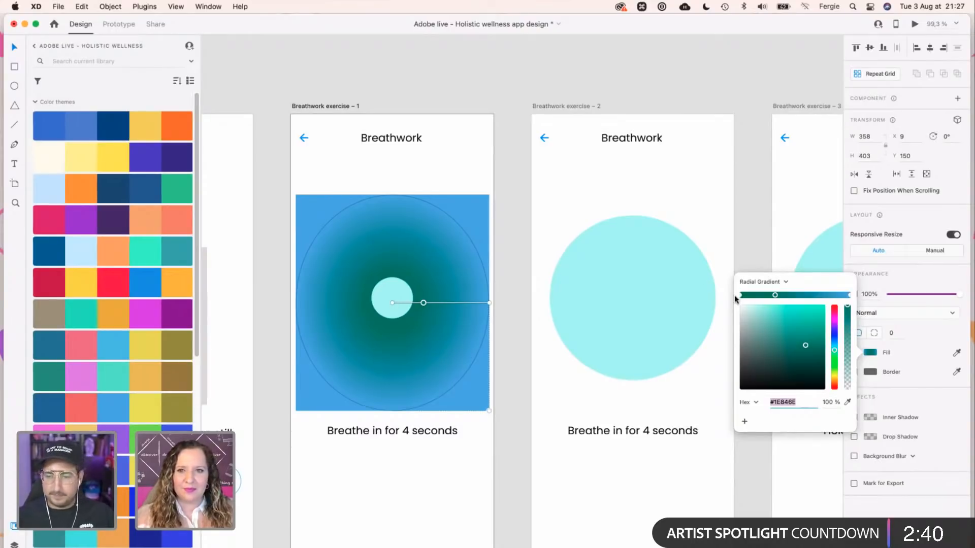
pyautogui.click(526, 391)
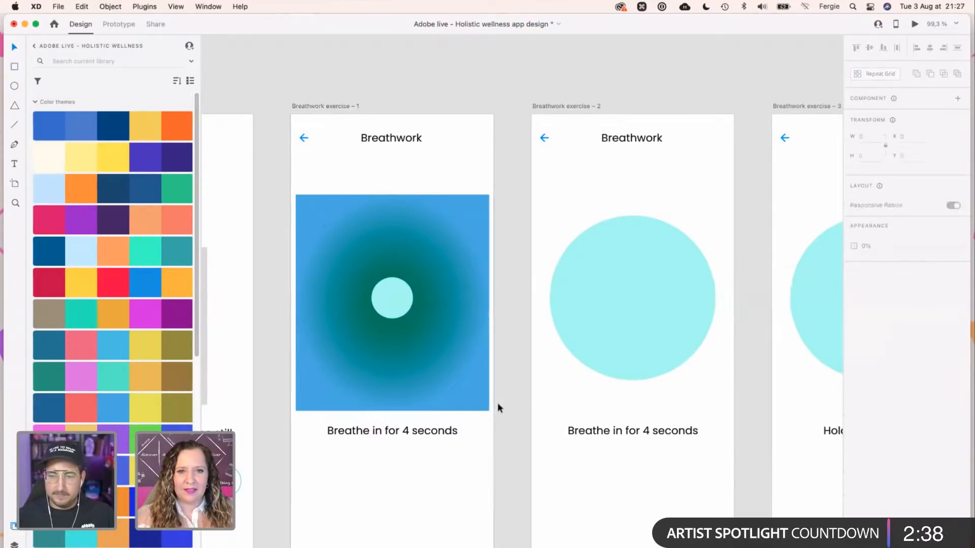
# Copy the gradient rectangle on Breathwork exercise – 1, and mask the original with the small circle.
pyautogui.keyDown('super'); pyautogui.click(450, 369); pyautogui.keyUp('super')
pyautogui.keyDown('shift'); pyautogui.click(388, 300); pyautogui.keyUp('shift')
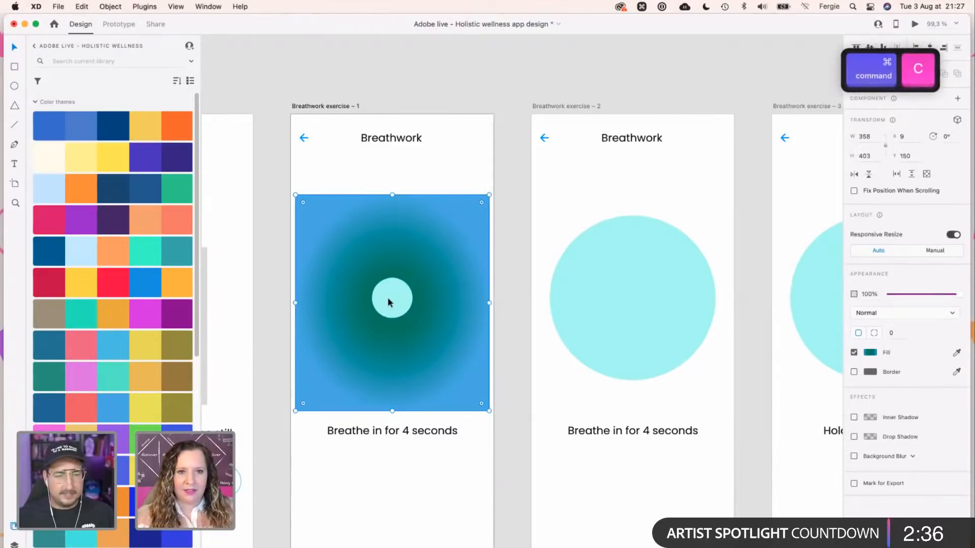
pyautogui.press('shift+super+m')
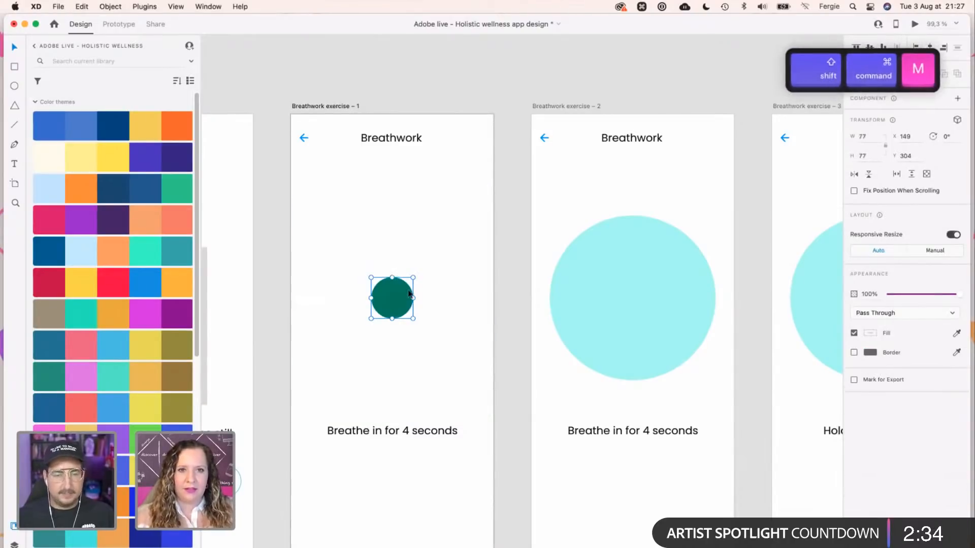
# Paste the gradient rectangle onto Breathwork exercise – 2, send it behind the large circle and mask it with that circle.
pyautogui.click(456, 302)
pyautogui.press('space')
pyautogui.moveTo(486, 314); pyautogui.dragTo(395, 324)
pyautogui.click(489, 316)
pyautogui.press('super+v')
pyautogui.press('shift+super+bracketleft')
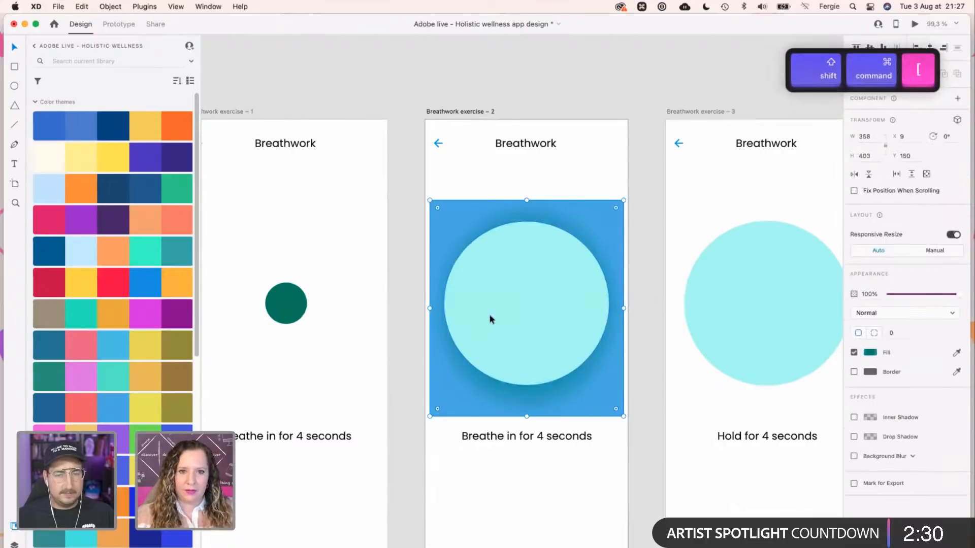
pyautogui.keyDown('shift'); pyautogui.click(468, 395); pyautogui.keyUp('shift')
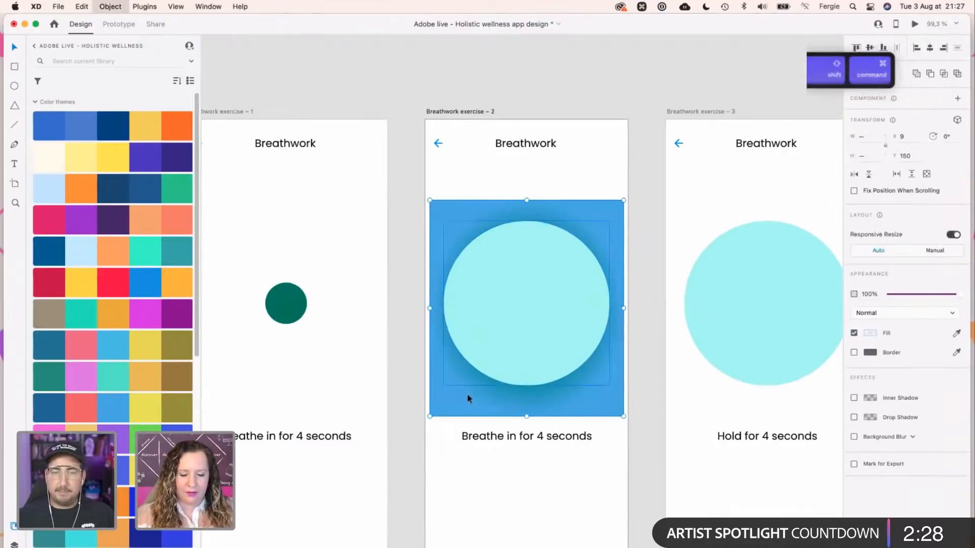
pyautogui.press('shift+super+m')
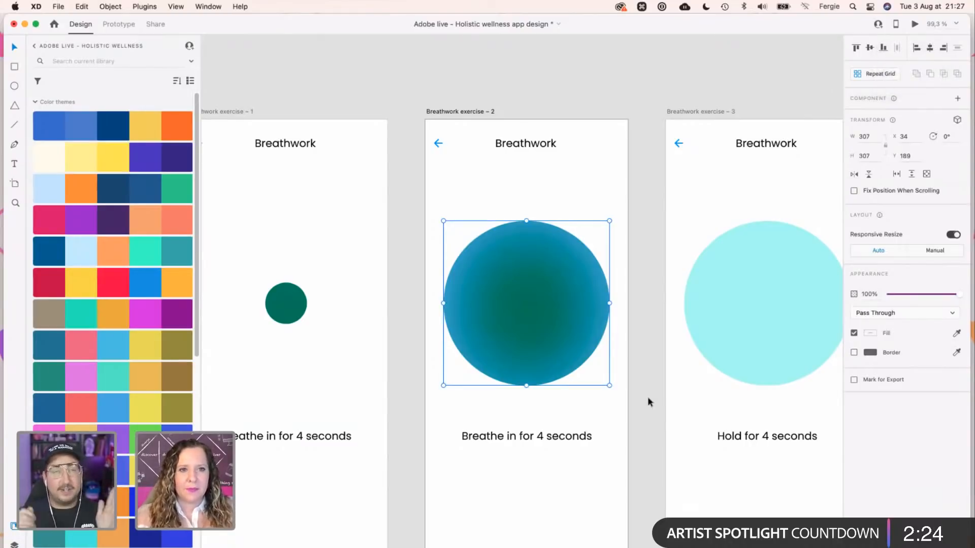
# Show the layers and rename the small circle's mask group on Breathwork exercise – 1 to Mask Group.
pyautogui.press('super')
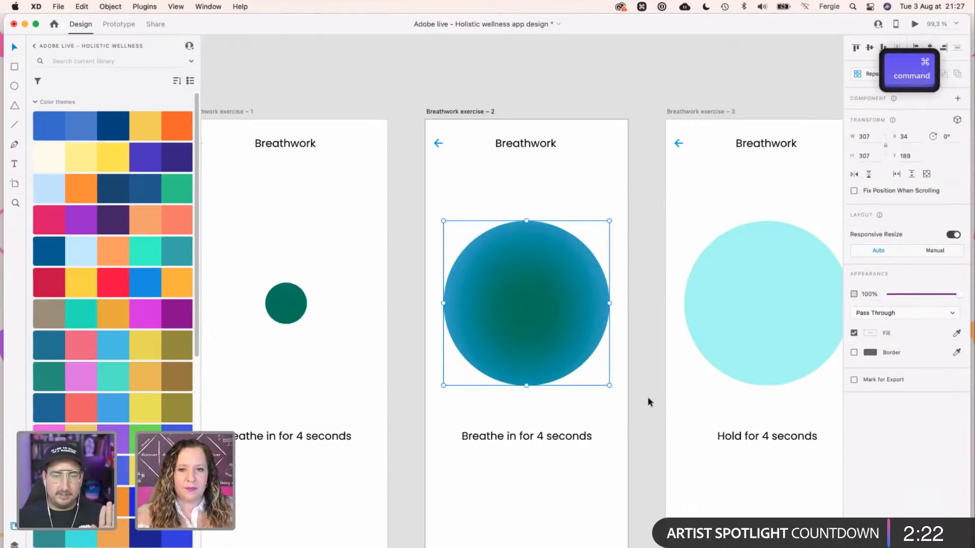
pyautogui.press('super+y')
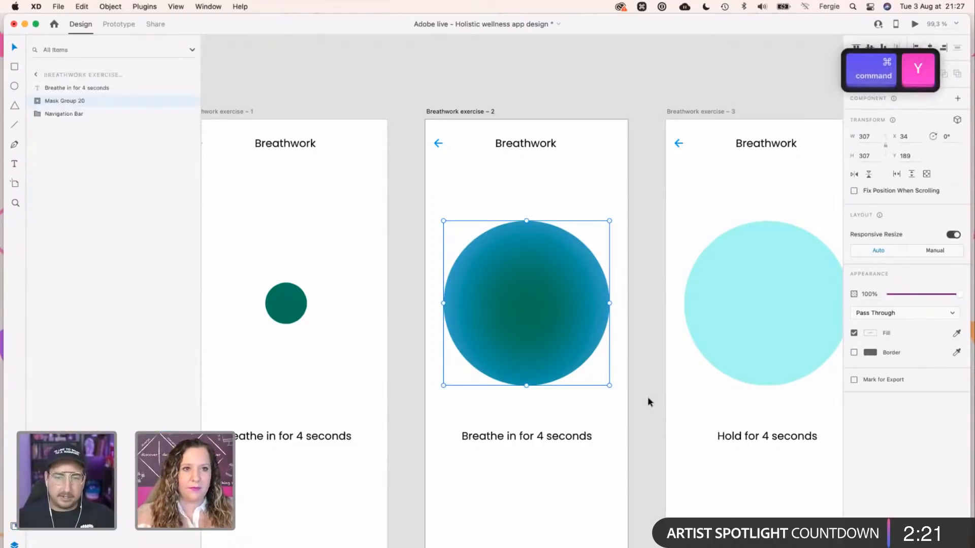
pyautogui.click(279, 299)
pyautogui.doubleClick(66, 113)
pyautogui.click(89, 114)
pyautogui.press('BackSpace')
pyautogui.press('BackSpace')
pyautogui.press('Return')
# Rename the mask group on Breathwork exercise – 2 to Mask Group and compare its layers with those on Breathwork exercise – 1.
pyautogui.click(489, 288)
pyautogui.click(98, 103)
pyautogui.doubleClick(97, 103)
pyautogui.click(98, 104)
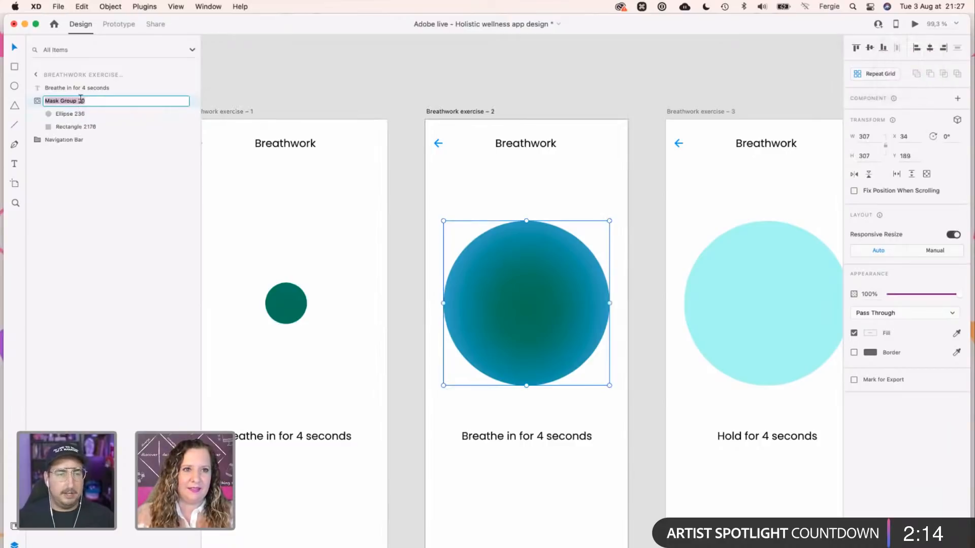
pyautogui.press('BackSpace')
pyautogui.press('BackSpace')
pyautogui.press('Return')
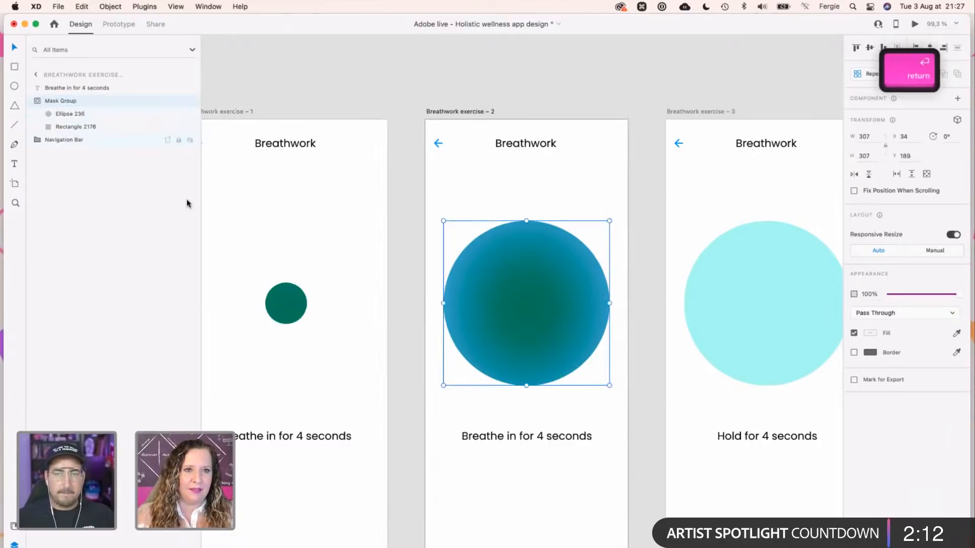
pyautogui.click(279, 302)
pyautogui.click(41, 113)
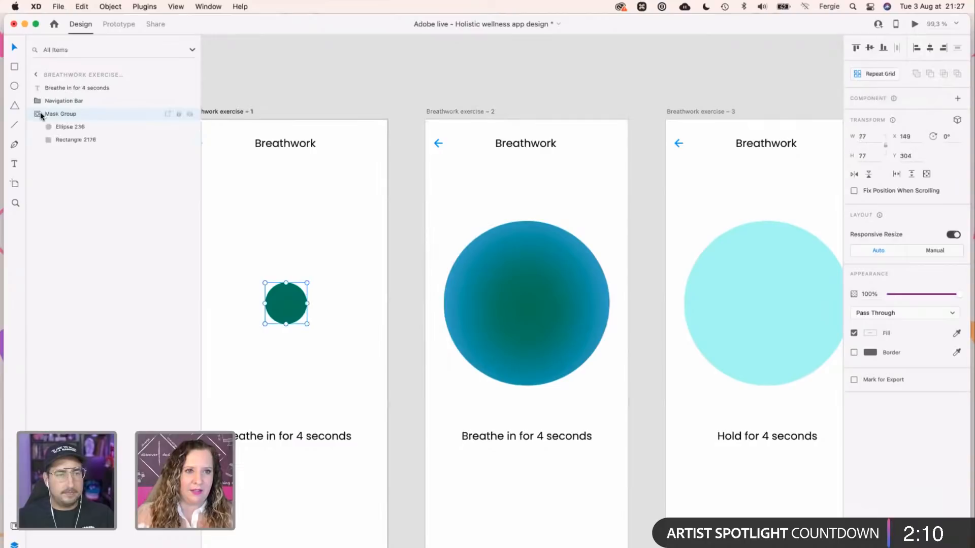
pyautogui.click(477, 259)
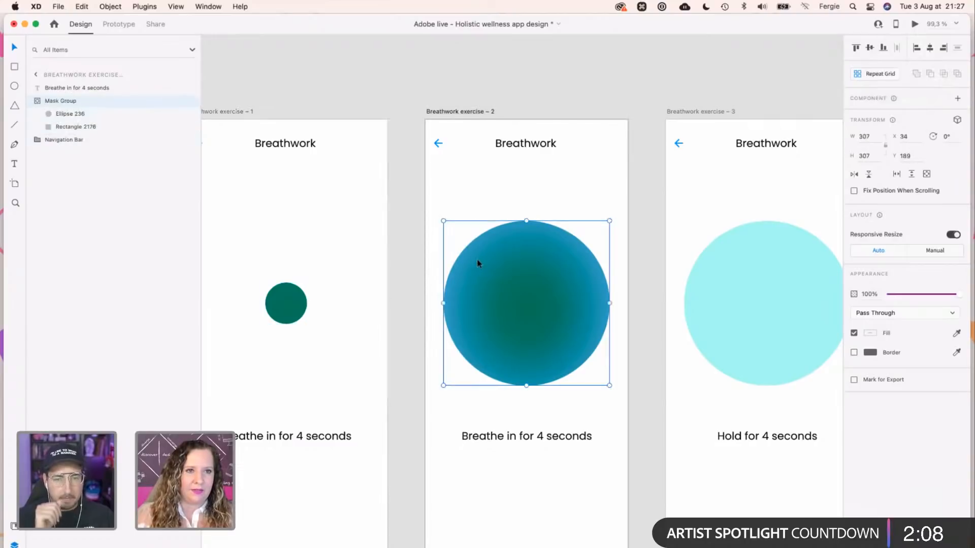
# Paste the gradient rectangle onto Breathwork exercise – 3, send it to the back and mask it with the large circle.
pyautogui.click(657, 231)
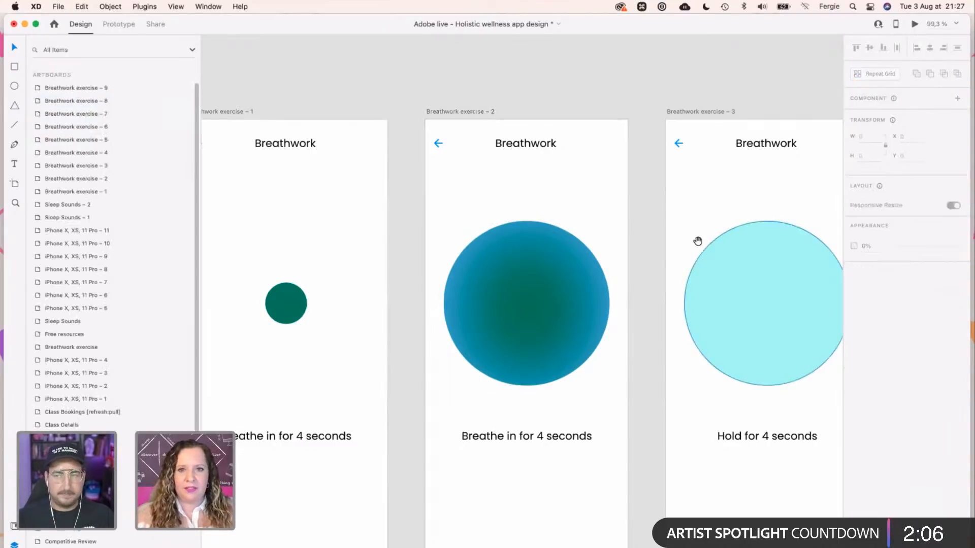
pyautogui.press('space')
pyautogui.moveTo(697, 242); pyautogui.dragTo(482, 239)
pyautogui.click(559, 306)
pyautogui.press('super+v')
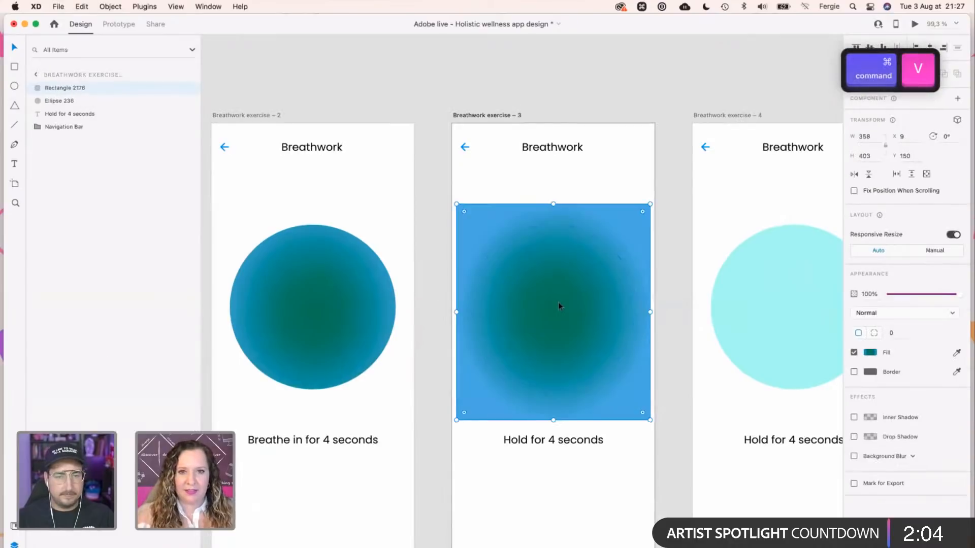
pyautogui.press('shift+super+bracketleft')
pyautogui.keyDown('shift'); pyautogui.click(554, 292); pyautogui.keyUp('shift')
pyautogui.press('shift+super+m')
# Rename the mask group on Breathwork exercise – 3 to Mask Group.
pyautogui.doubleClick(73, 88)
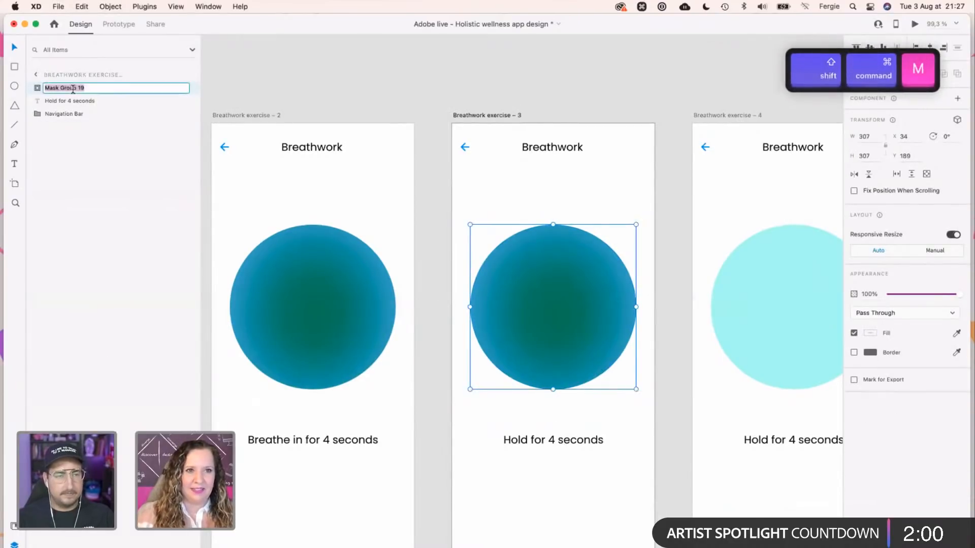
pyautogui.press('BackSpace')
pyautogui.press('BackSpace')
pyautogui.press('BackSpace')
pyautogui.press('Return')
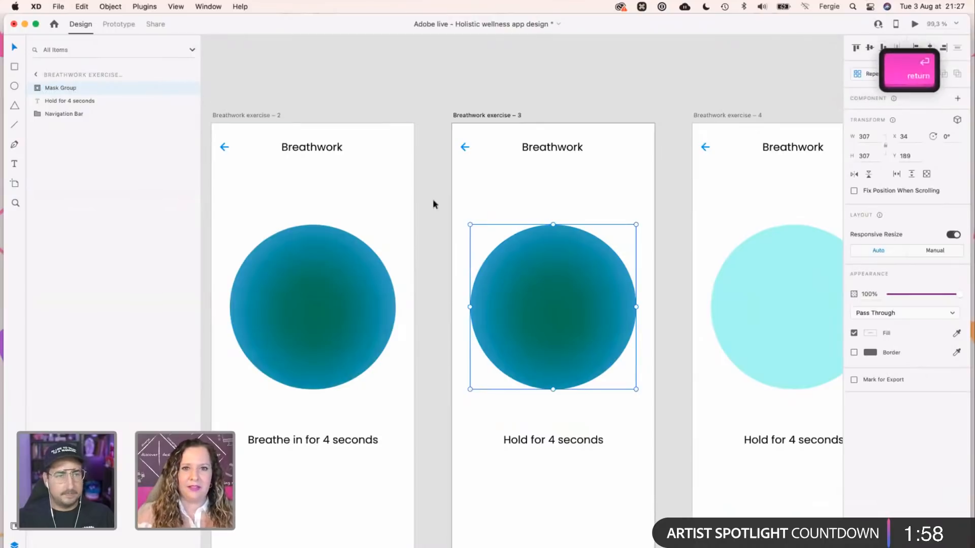
# Check that the mask group layers on Breathwork exercise – 1 and Breathwork exercise – 2 have matching names.
pyautogui.click(418, 218)
pyautogui.press('space')
pyautogui.hscroll(-10, 638, 235)
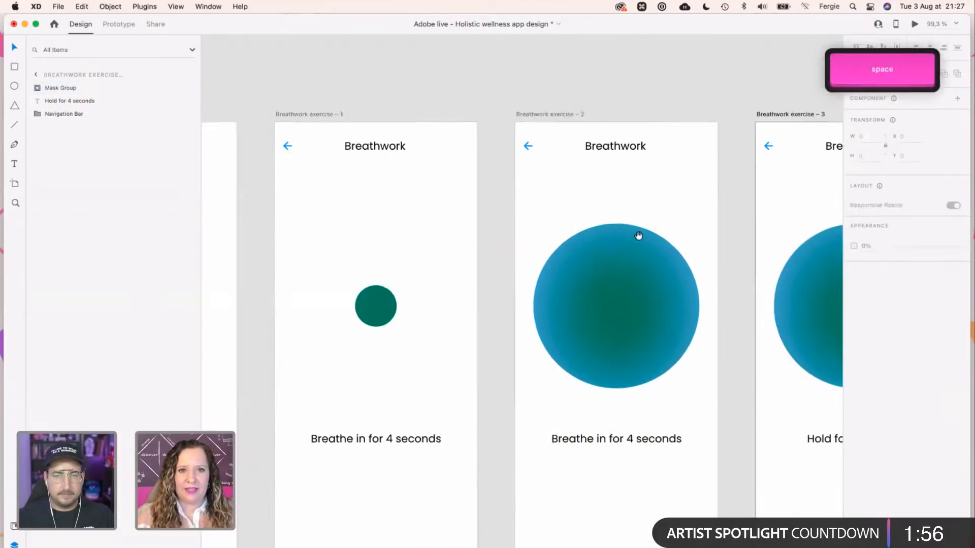
pyautogui.click(369, 307)
pyautogui.doubleClick(67, 114)
pyautogui.doubleClick(581, 272)
pyautogui.press('Escape')
pyautogui.press('Escape')
pyautogui.doubleClick(86, 101)
pyautogui.click(304, 96)
# Paste the gradient rectangle onto Breathwork exercise – 4, send it to the back and mask it with the large circle.
pyautogui.press('space')
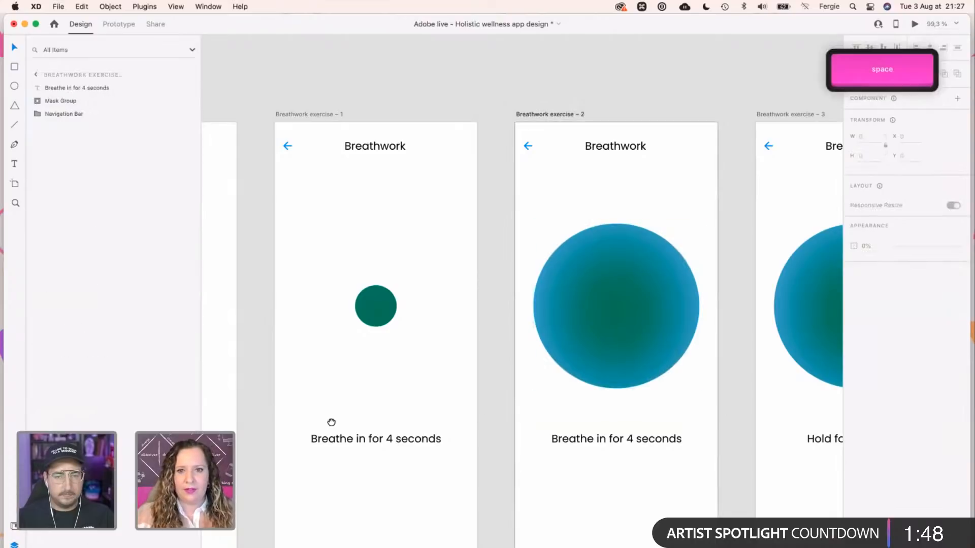
pyautogui.hscroll(8, 412, 343)
pyautogui.click(412, 345)
pyautogui.moveTo(692, 327); pyautogui.dragTo(544, 325)
pyautogui.press('super+v')
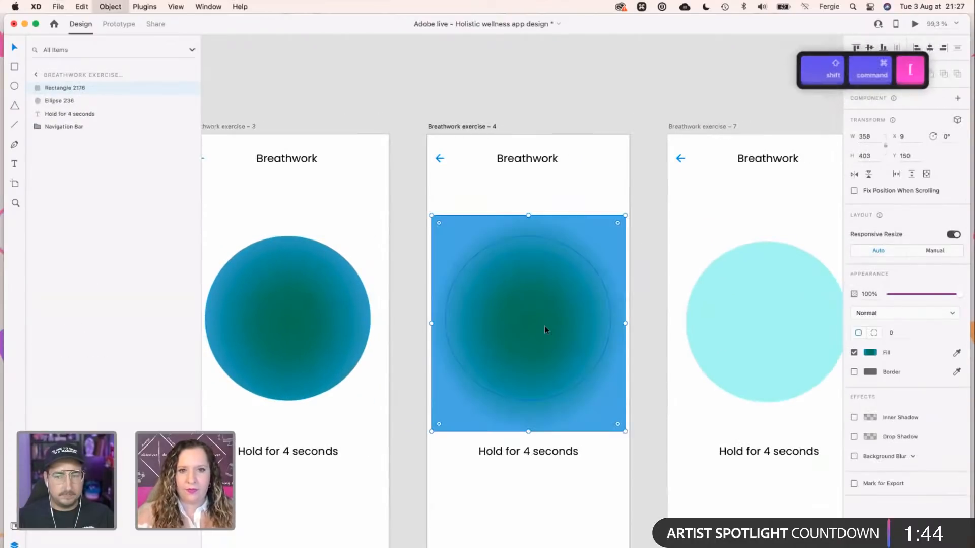
pyautogui.press('shift+super+bracketleft')
pyautogui.click(544, 328)
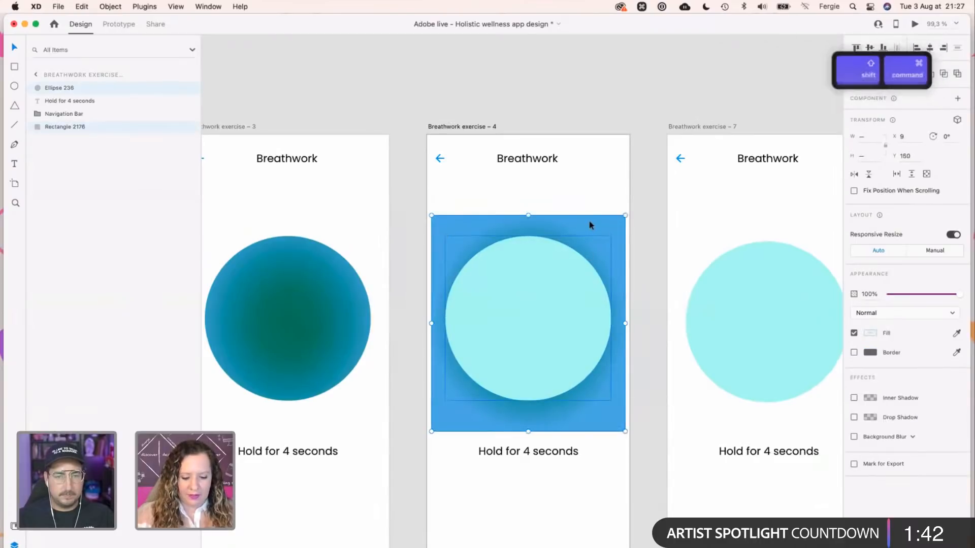
pyautogui.press('shift+super+m')
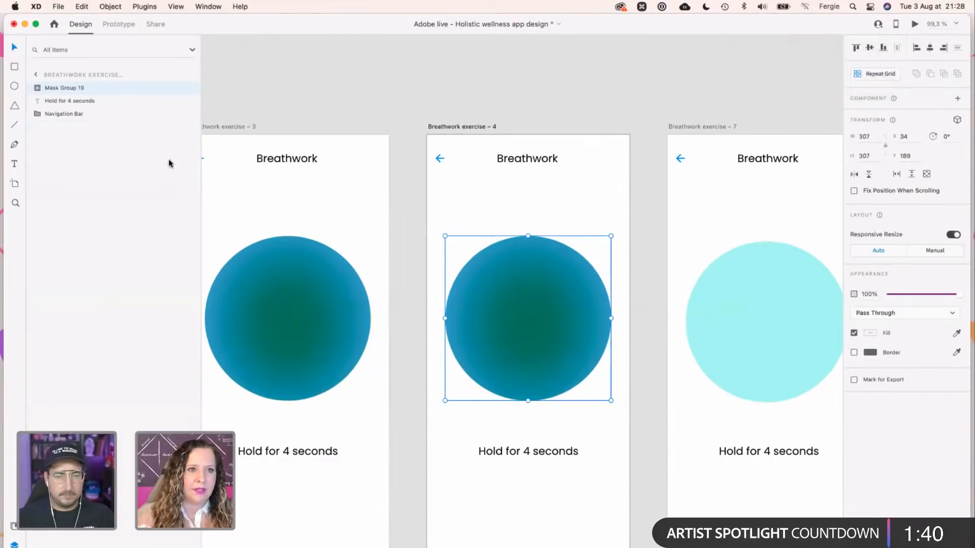
# Remove the number from the mask group's layer name on Breathwork exercise – 4, matching the earlier artboards.
pyautogui.doubleClick(81, 88)
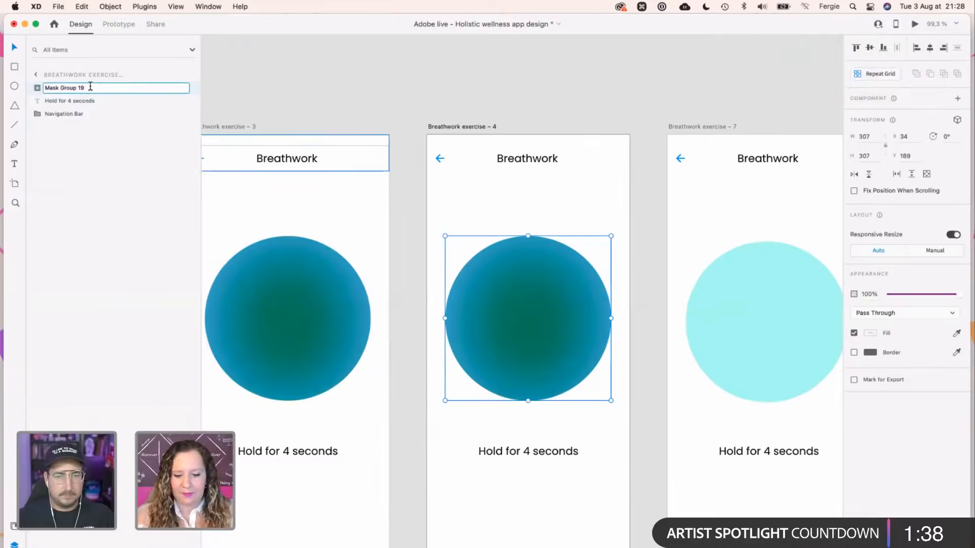
pyautogui.press('Return')
pyautogui.click(654, 360)
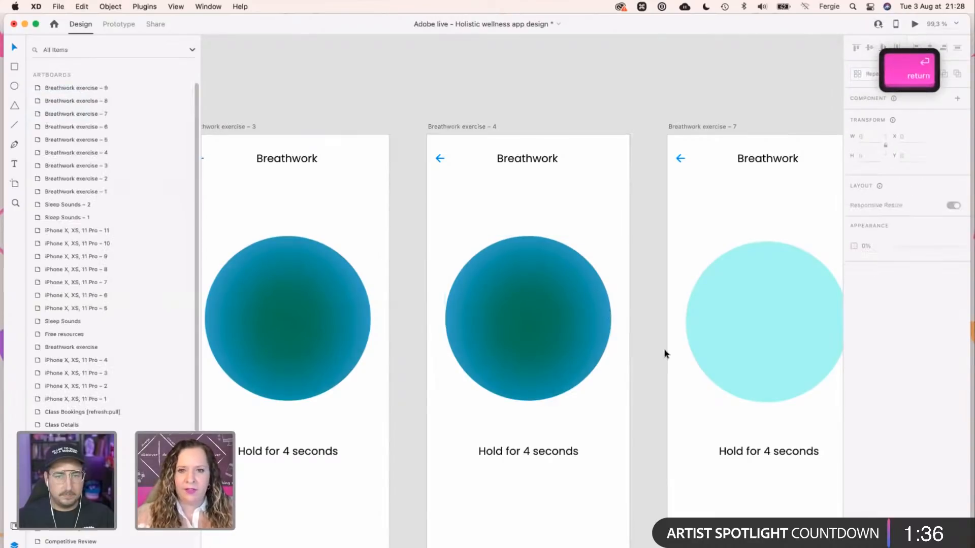
# Paste the gradient rectangle onto Breathwork exercise – 7, send it to the back and mask it with the large circle.
pyautogui.hscroll(5, 661, 353)
pyautogui.click(522, 366)
pyautogui.press('super+v')
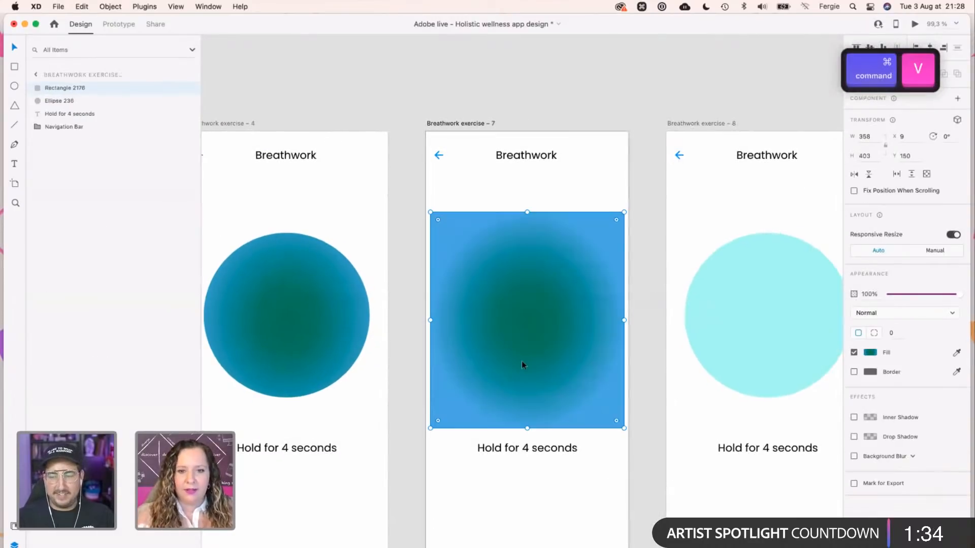
pyautogui.press('super+shift+bracketleft')
pyautogui.click(522, 361)
pyautogui.keyDown('shift'); pyautogui.click(519, 219); pyautogui.keyUp('shift')
pyautogui.press('super+shift+m')
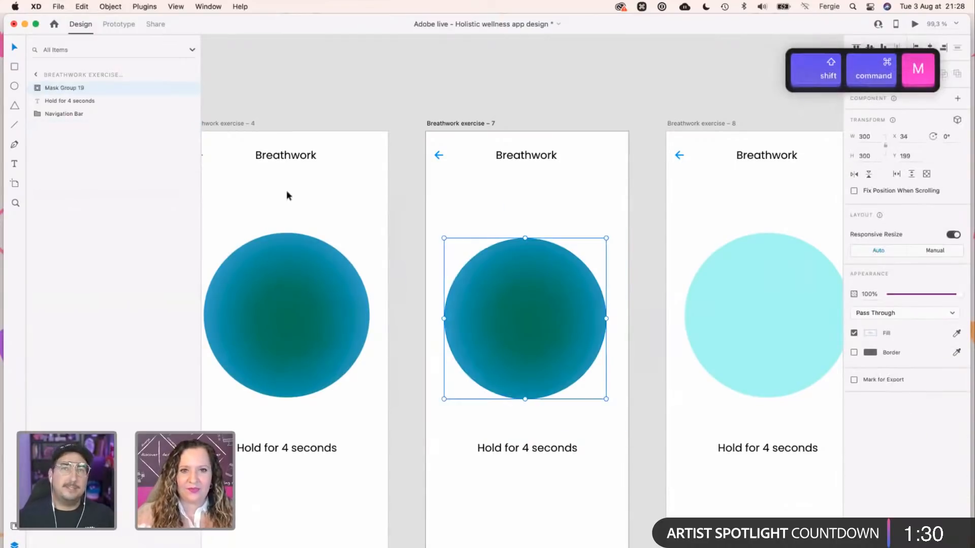
# Rename the mask group on Breathwork exercise – 7 to Mask Group, without a number.
pyautogui.doubleClick(82, 89)
pyautogui.press('Right')
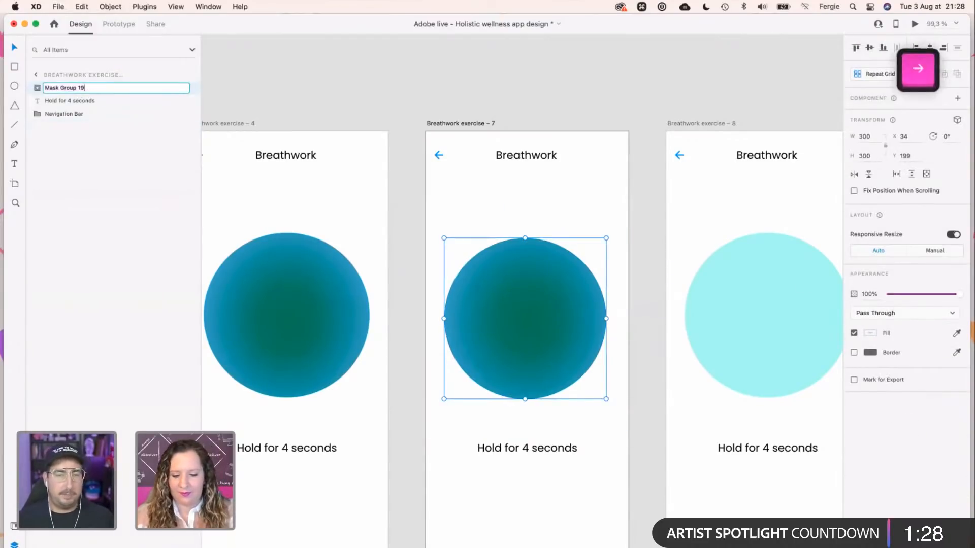
pyautogui.press('BackSpace')
pyautogui.press('BackSpace')
pyautogui.click(631, 152)
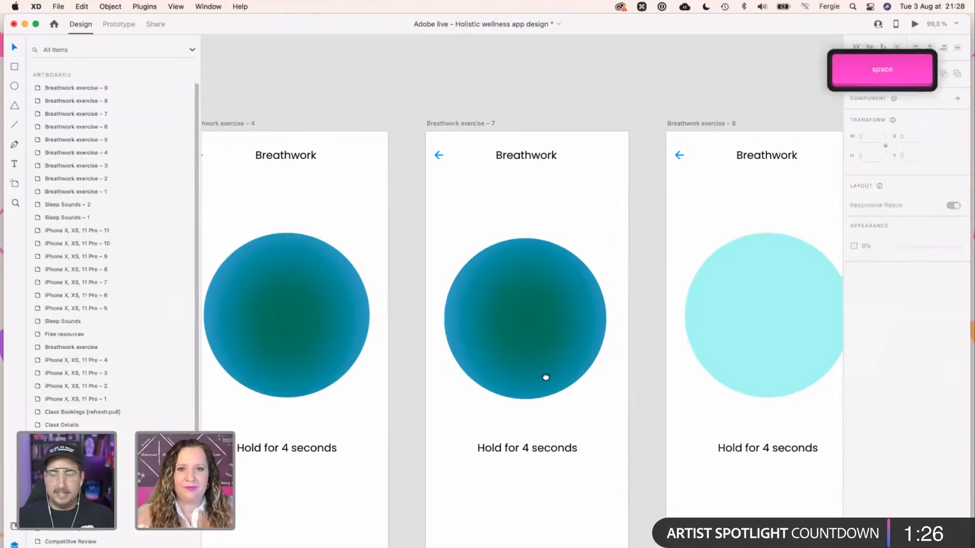
# Place the gradient rectangle behind the circle on Breathwork exercise – 8 and mask it with that circle.
pyautogui.hscroll(5, 533, 366)
pyautogui.press('shift+super+v')
pyautogui.press('shift+super+m')
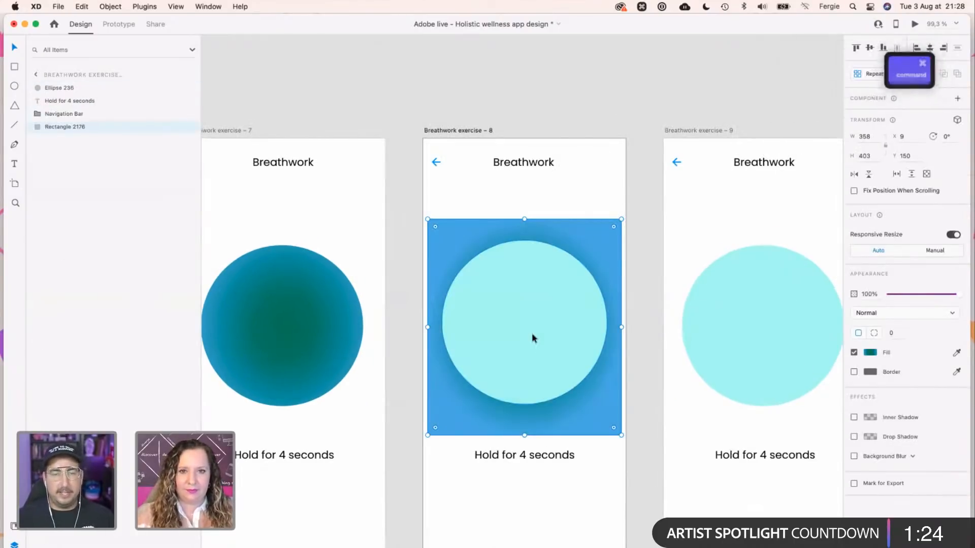
pyautogui.press('shift+super+m')
pyautogui.press('shift+super+m')
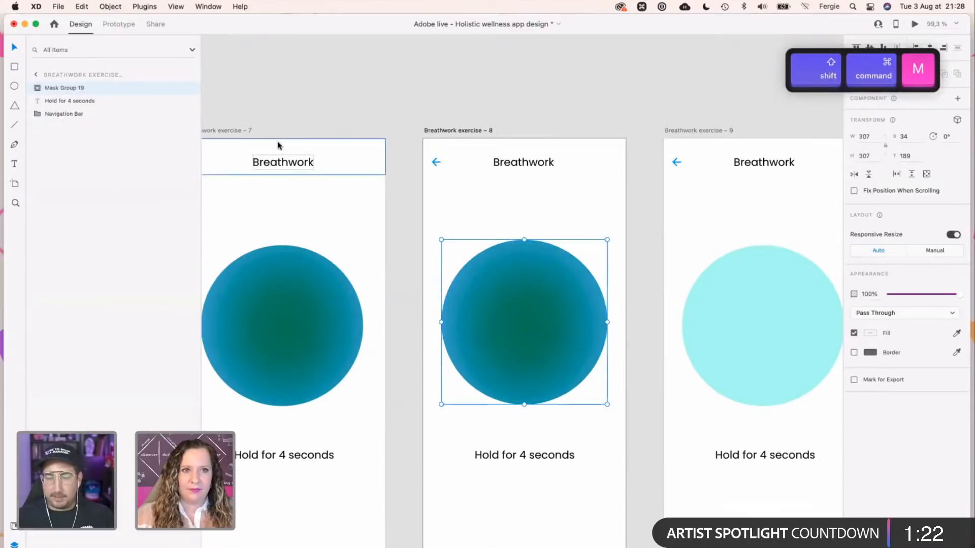
# Rename the mask group on Breathwork exercise – 8 to Mask Group.
pyautogui.doubleClick(66, 88)
pyautogui.press('Right')
pyautogui.press('BackSpace')
pyautogui.press('BackSpace')
pyautogui.press('BackSpace')
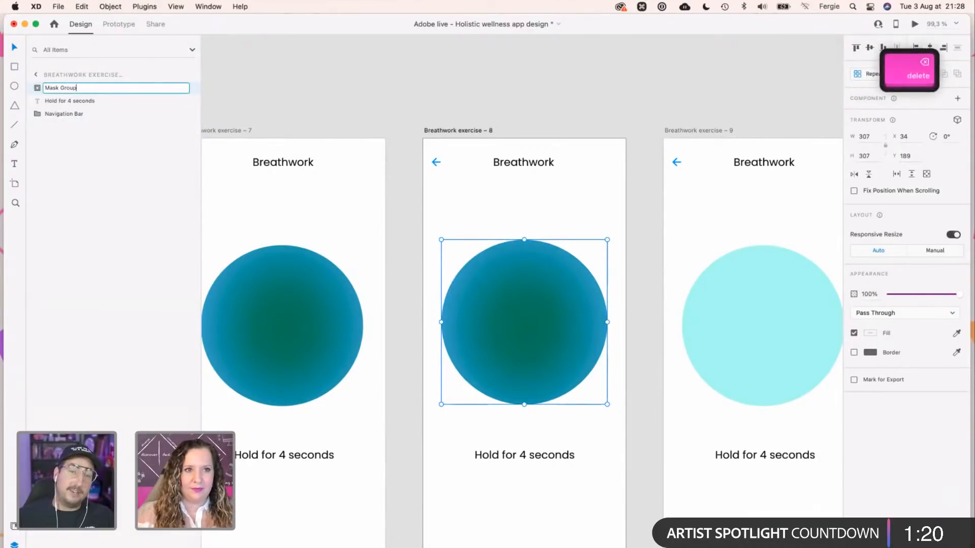
pyautogui.press('Return')
pyautogui.click(625, 150)
# Paste the gradient rectangle onto Breathwork exercise – 9, send it to the back and mask it with the circle.
pyautogui.hscroll(8, 523, 296)
pyautogui.click(523, 297)
pyautogui.press('super+v')
pyautogui.press('shift+super+bracketleft')
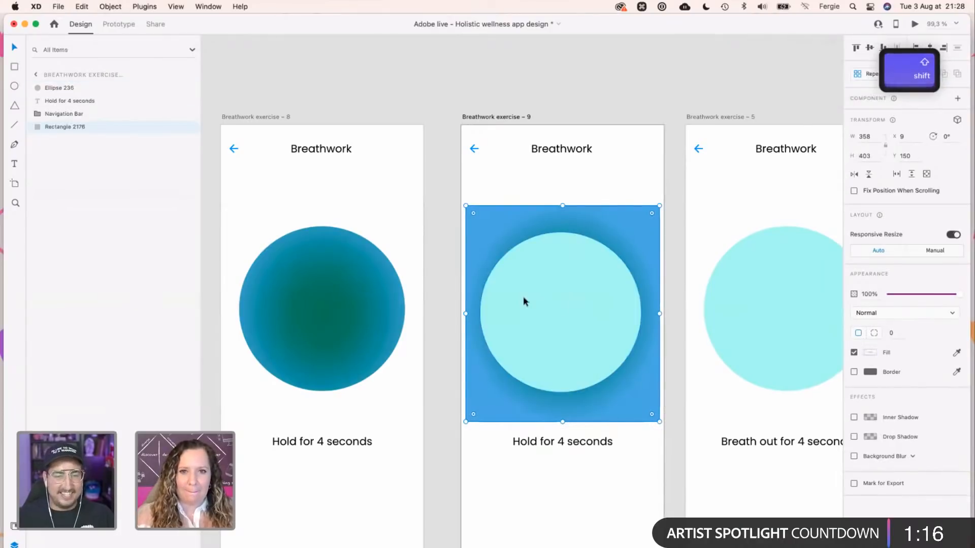
pyautogui.keyDown('shift'); pyautogui.click(523, 296); pyautogui.keyUp('shift')
pyautogui.press('shift+super+m')
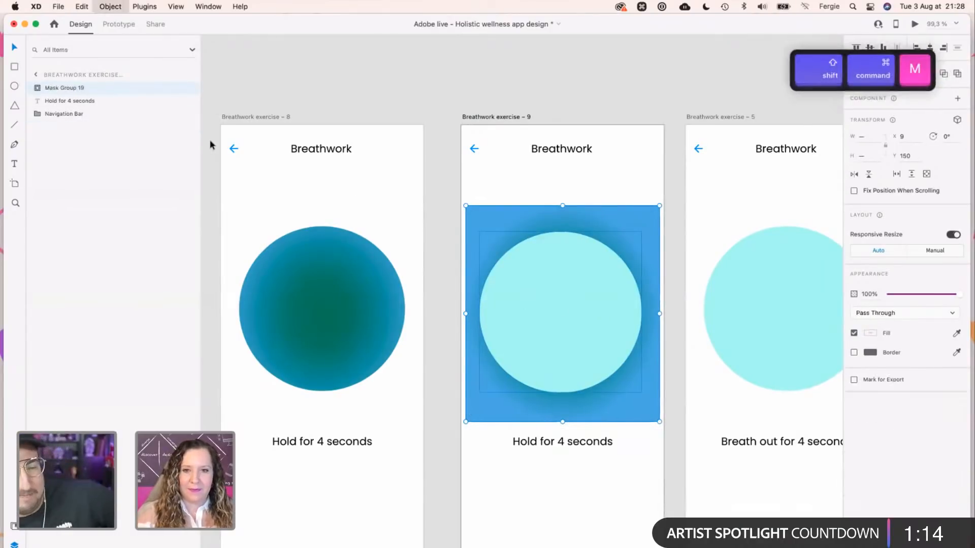
# Remove the number from the mask group's layer name on Breathwork exercise – 9.
pyautogui.doubleClick(63, 88)
pyautogui.press('Right')
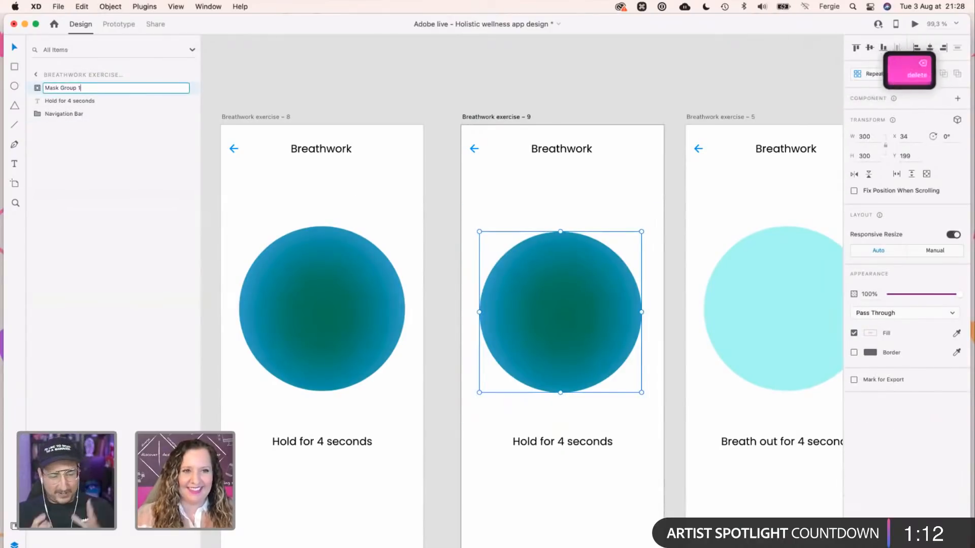
pyautogui.press('Return')
pyautogui.press('Escape')
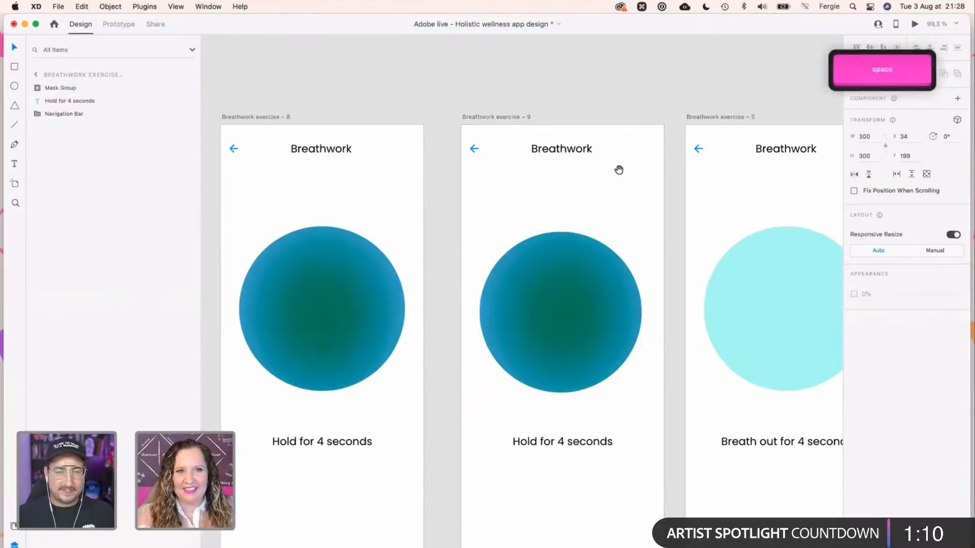
# Paste the gradient rectangle behind the circle on Breathwork exercise – 5 and mask it with that circle.
pyautogui.hscroll(5, 465, 257)
pyautogui.click(465, 257)
pyautogui.press('super+v')
pyautogui.press('super+shift+bracketleft')
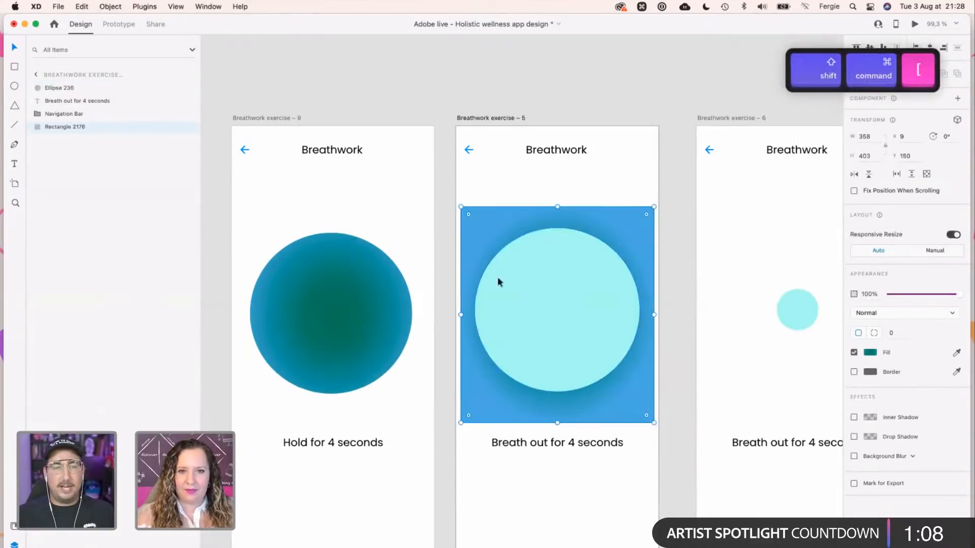
pyautogui.keyDown('shift'); pyautogui.click(530, 291); pyautogui.keyUp('shift')
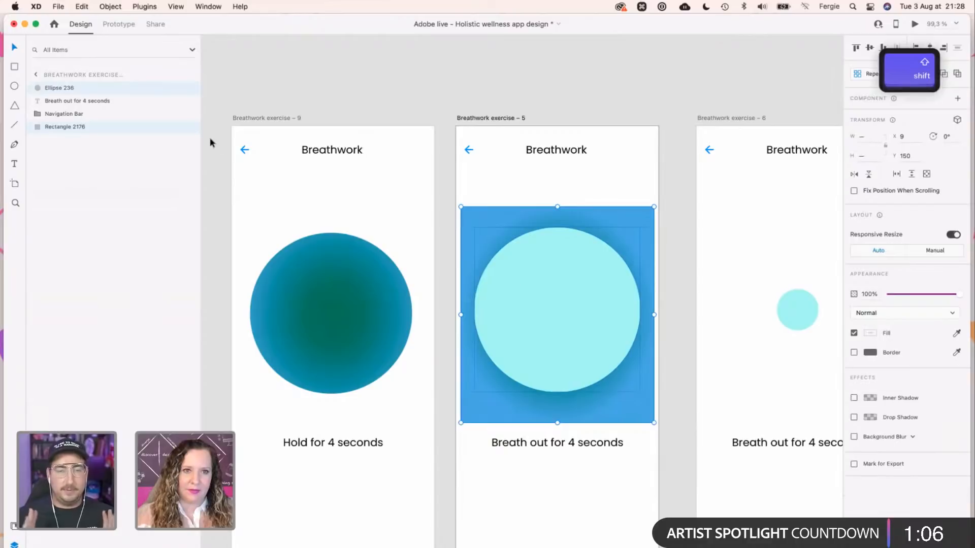
pyautogui.press('super+shift+m')
# Rename the mask group on Breathwork exercise – 5 to Mask Group.
pyautogui.doubleClick(78, 87)
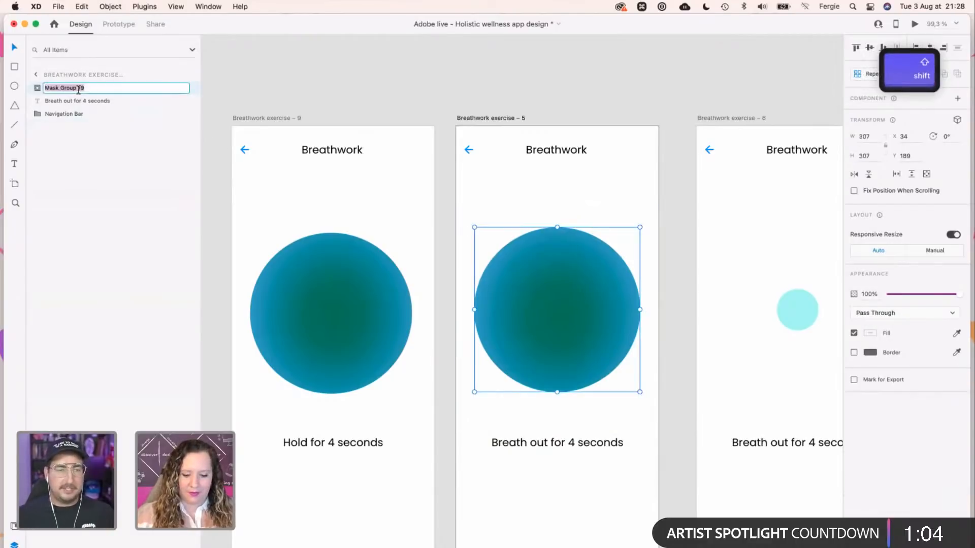
pyautogui.press('BackSpace')
pyautogui.press('BackSpace')
pyautogui.press('BackSpace')
pyautogui.press('Return')
pyautogui.press('Escape')
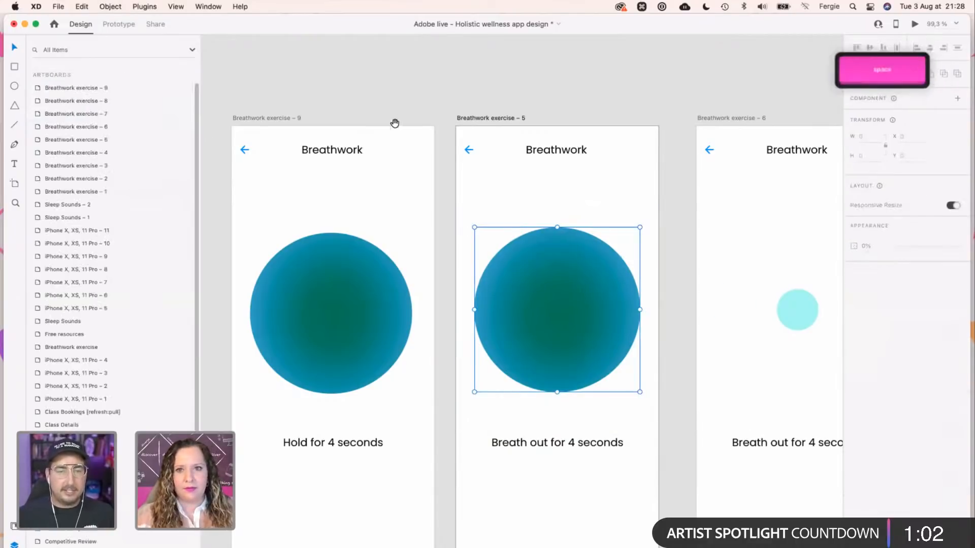
# Paste the gradient rectangle onto Breathwork exercise – 6, send it to the back and mask it with the small circle.
pyautogui.hscroll(5, 565, 296)
pyautogui.click(561, 303)
pyautogui.press('super+v')
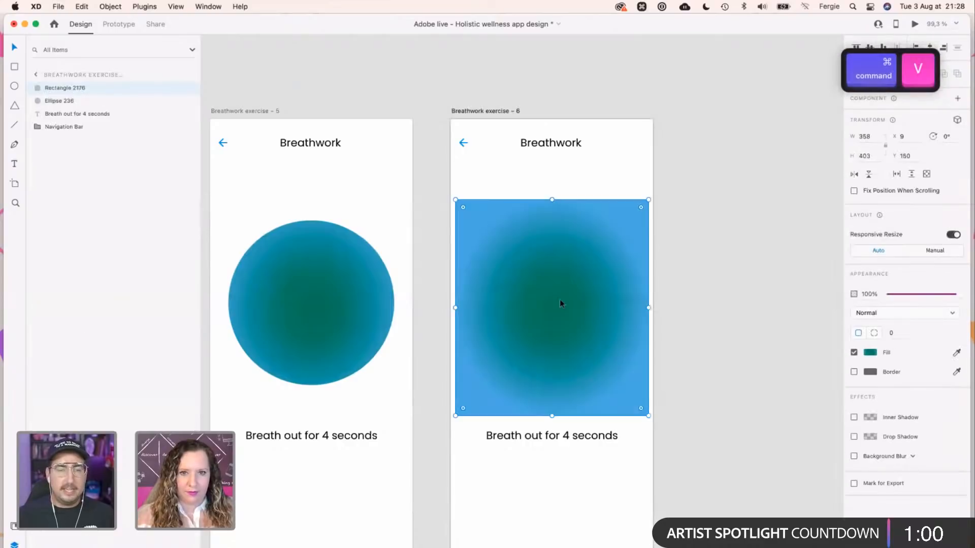
pyautogui.press('super+shift+bracketleft')
pyautogui.click(561, 302)
pyautogui.keyDown('shift'); pyautogui.click(583, 273); pyautogui.keyUp('shift')
pyautogui.press('super+shift+m')
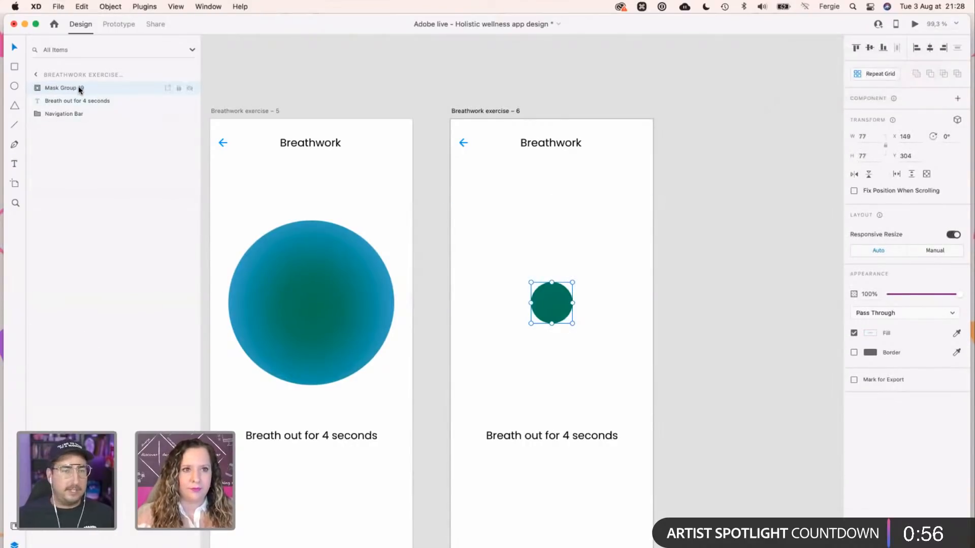
# Rename the mask group on Breathwork exercise – 6 to Mask Group and deselect it.
pyautogui.doubleClick(79, 87)
pyautogui.press('BackSpace')
pyautogui.press('BackSpace')
pyautogui.press('BackSpace')
pyautogui.press('Return')
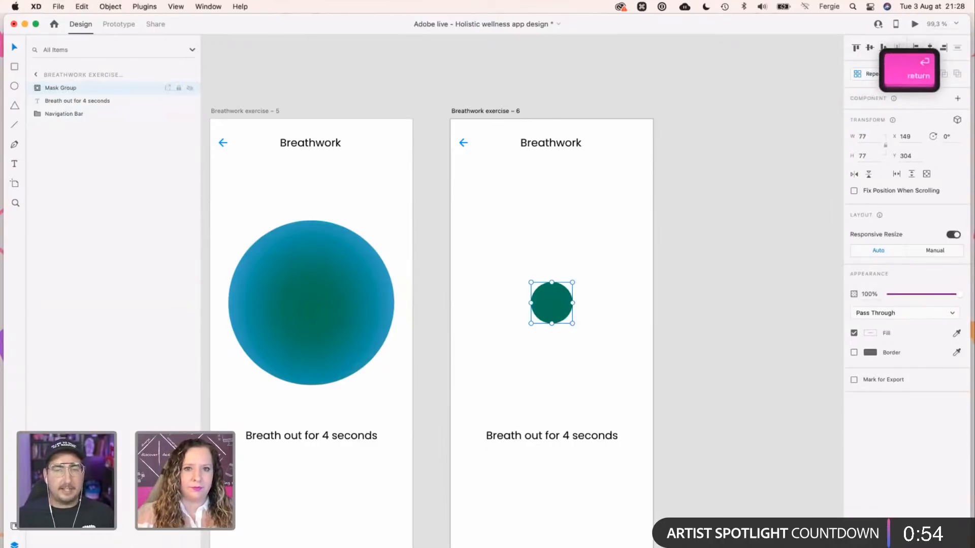
pyautogui.click(650, 313)
# Preview the prototype from the Breathwork exercise start screen, begin the exercise to watch the circle animation, and close the preview.
pyautogui.press('super+minus')
pyautogui.press('super+minus')
pyautogui.press('super+minus')
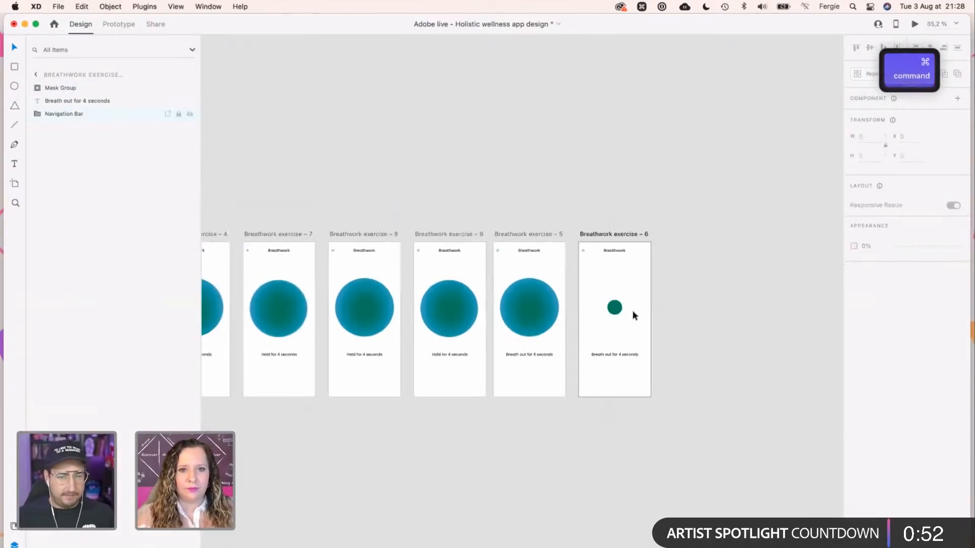
pyautogui.press('space')
pyautogui.hscroll(-20, 387, 206)
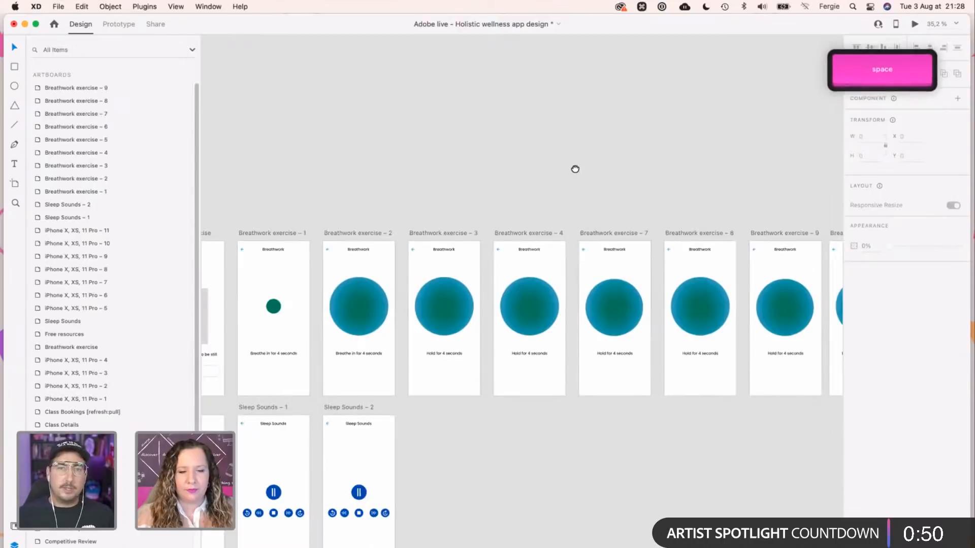
pyautogui.click(361, 277)
pyautogui.press('super+Return')
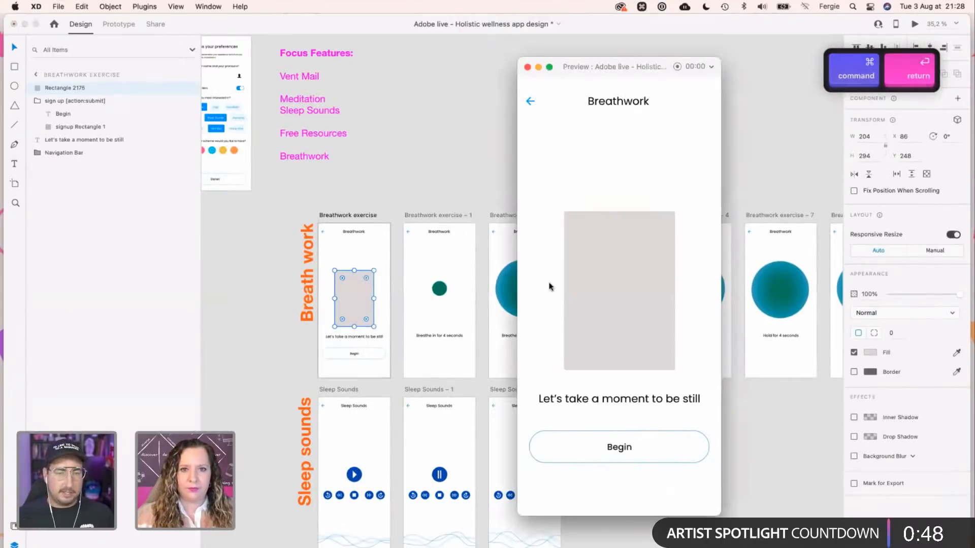
pyautogui.click(616, 456)
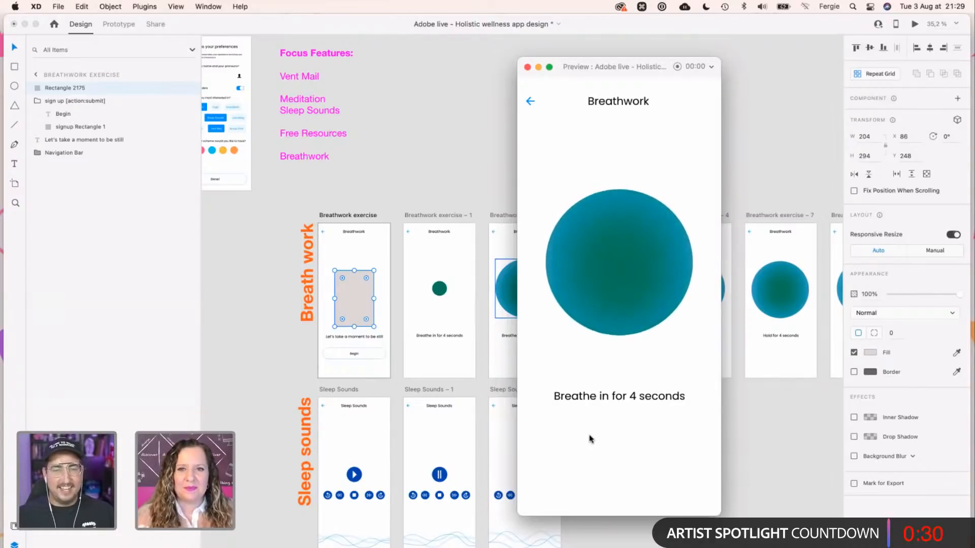
pyautogui.click(528, 68)
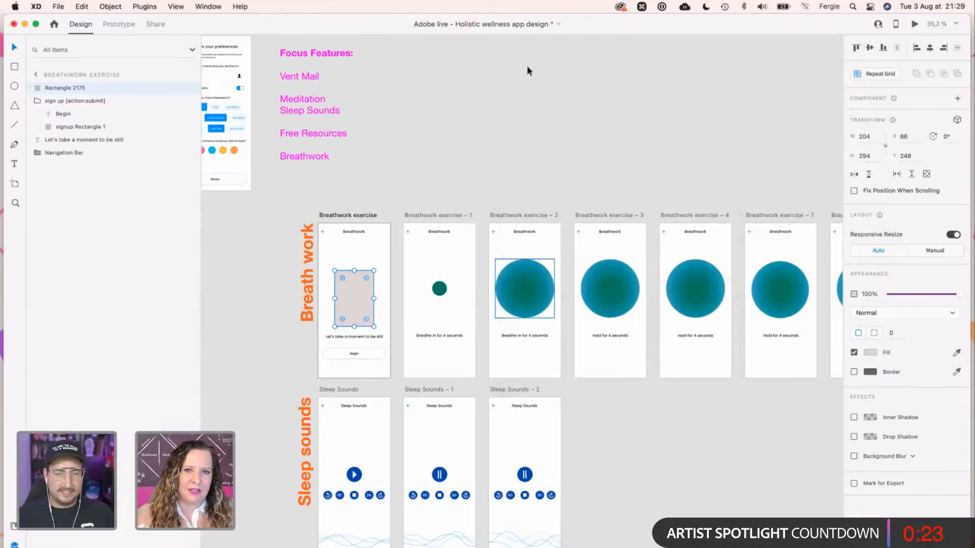
# Save the radial gradient of the masked rectangle on Breathwork exercise – 2 as a colour in the document assets.
pyautogui.keyDown('super'); pyautogui.click(534, 288); pyautogui.keyUp('super')
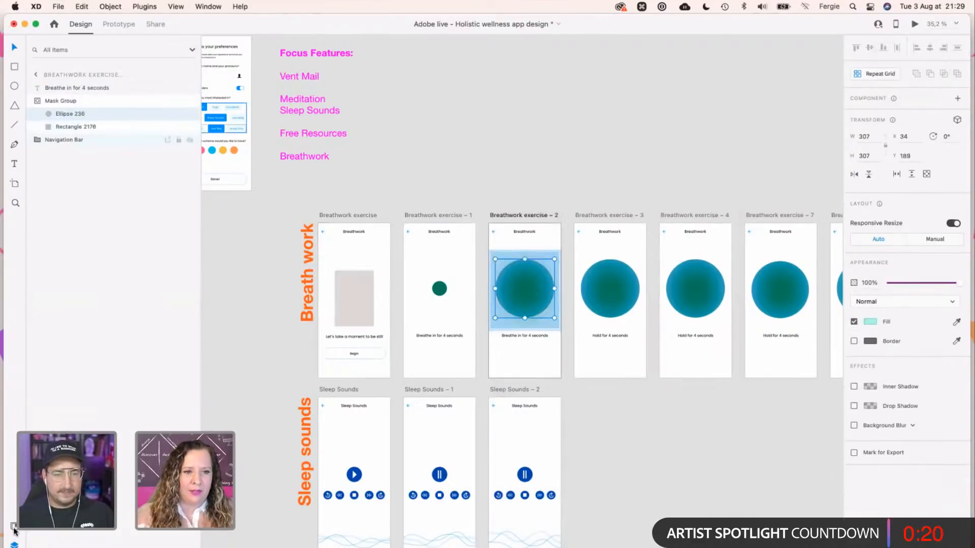
pyautogui.press('super+shift+y')
pyautogui.click(40, 51)
pyautogui.click(81, 92)
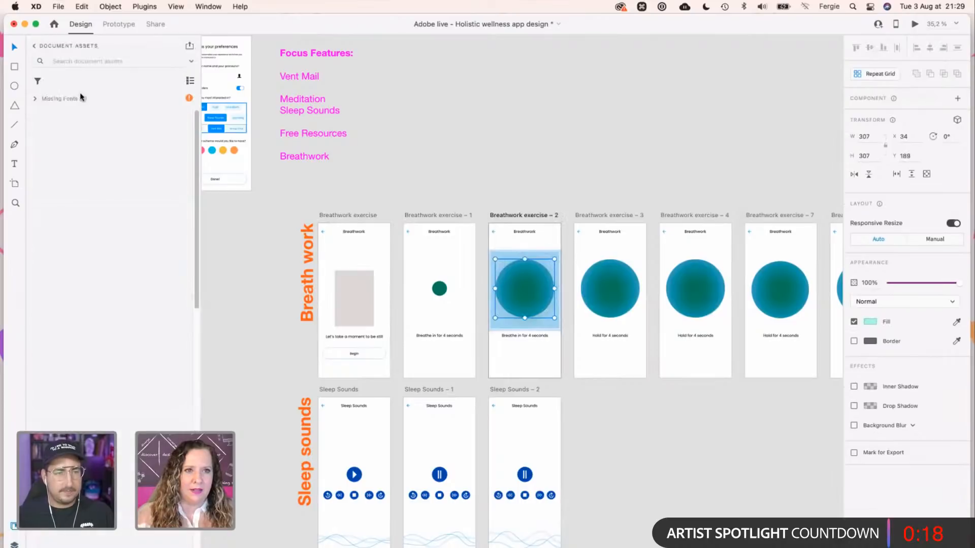
pyautogui.click(502, 325)
pyautogui.click(188, 118)
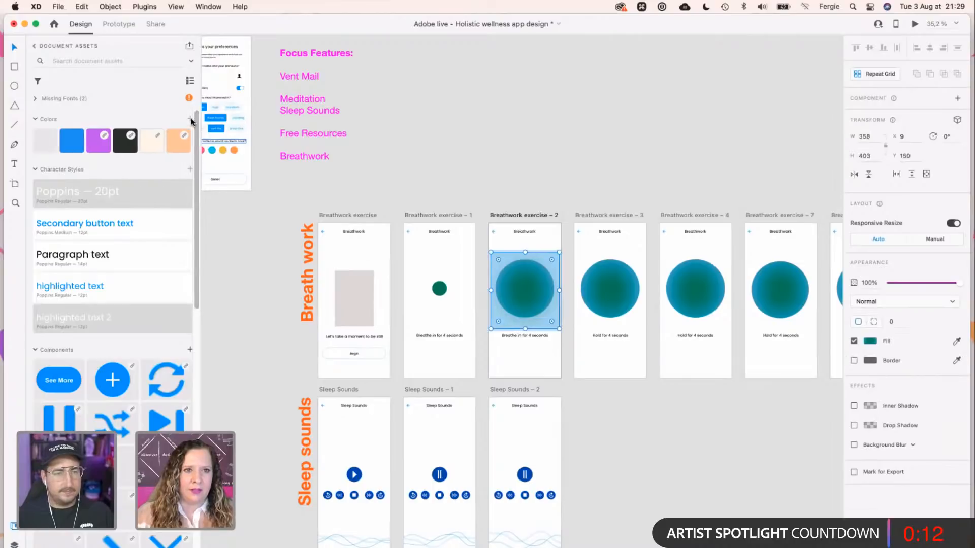
# Try changing the middle colour stop of the saved radial gradient to olive green #5D841E, and undo the colour changes.
pyautogui.rightClick(42, 143)
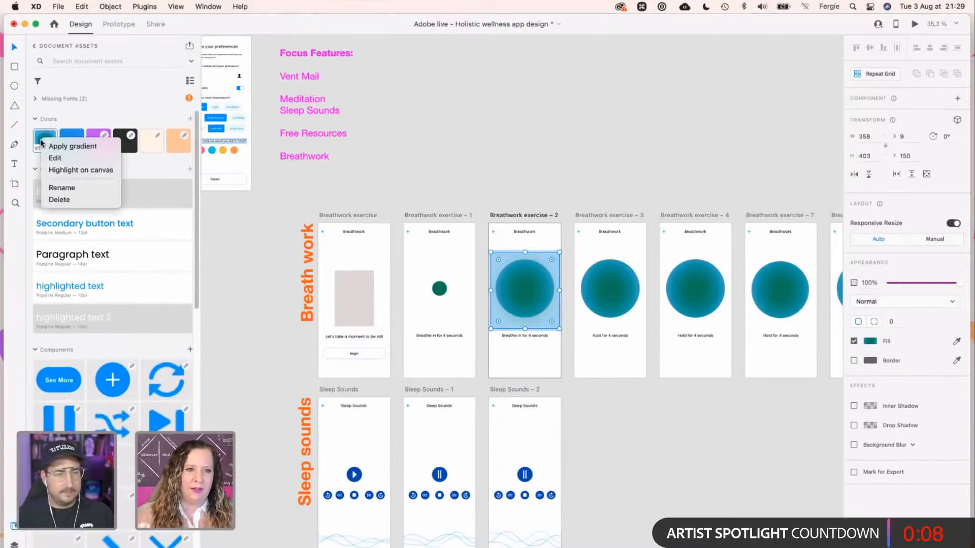
pyautogui.click(51, 158)
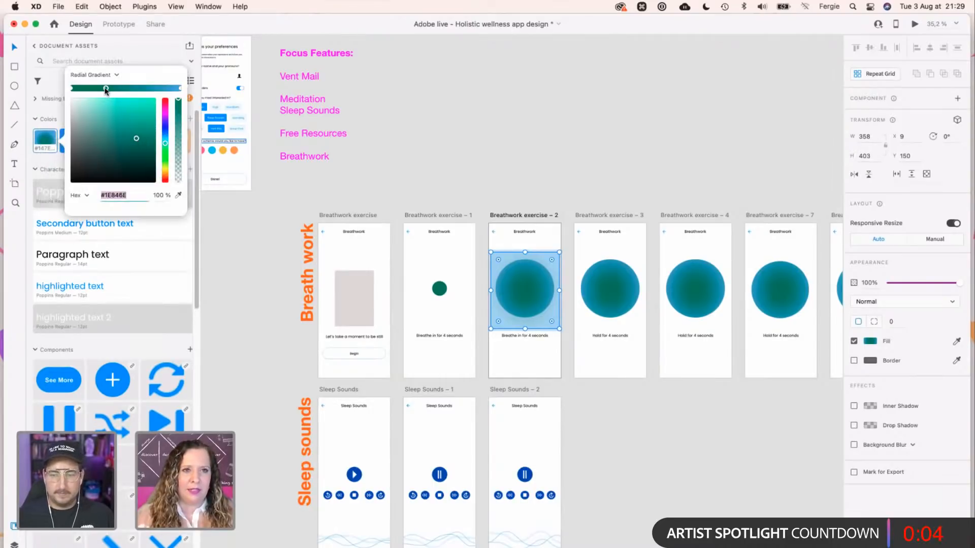
pyautogui.moveTo(166, 151)
pyautogui.mouseDown()
pyautogui.moveTo(166, 174)
pyautogui.moveTo(166, 134)
pyautogui.moveTo(163, 160)
pyautogui.mouseUp()
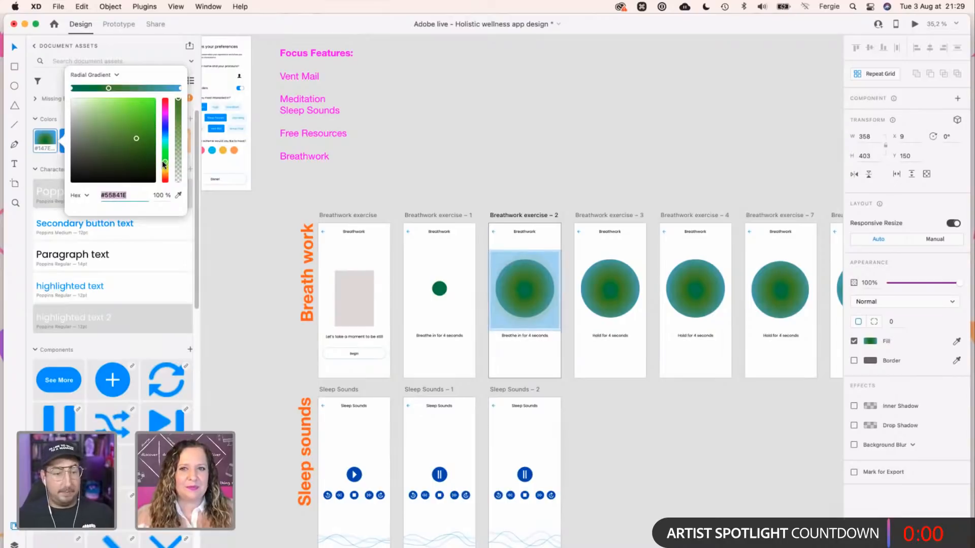
pyautogui.moveTo(162, 161); pyautogui.dragTo(164, 166)
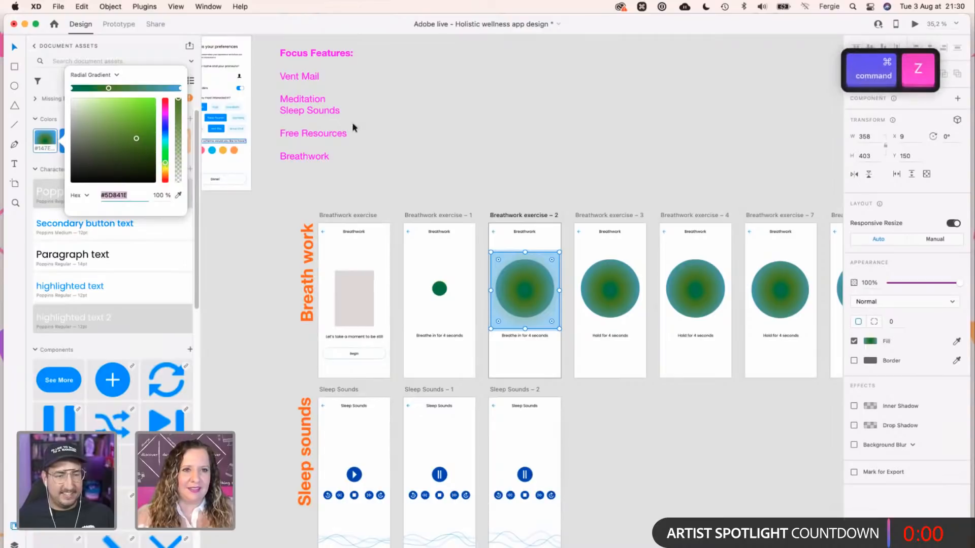
pyautogui.click(403, 113)
pyautogui.press('super+z')
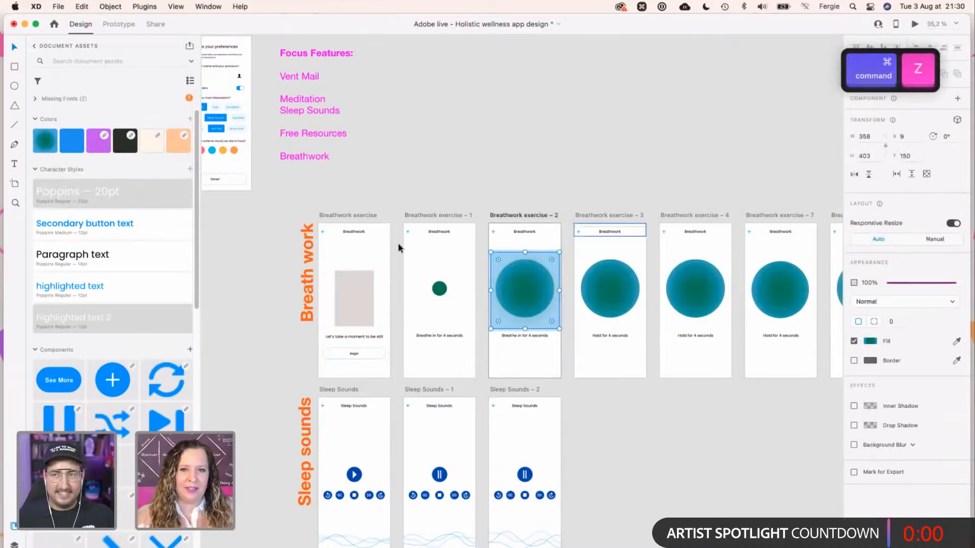
pyautogui.keyDown('super'); pyautogui.click(526, 303); pyautogui.keyUp('super')
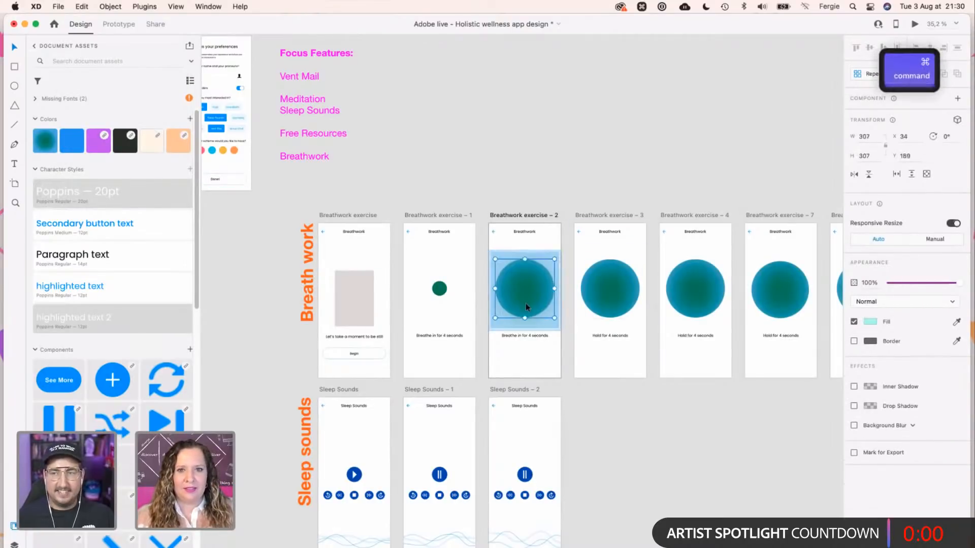
pyautogui.click(499, 325)
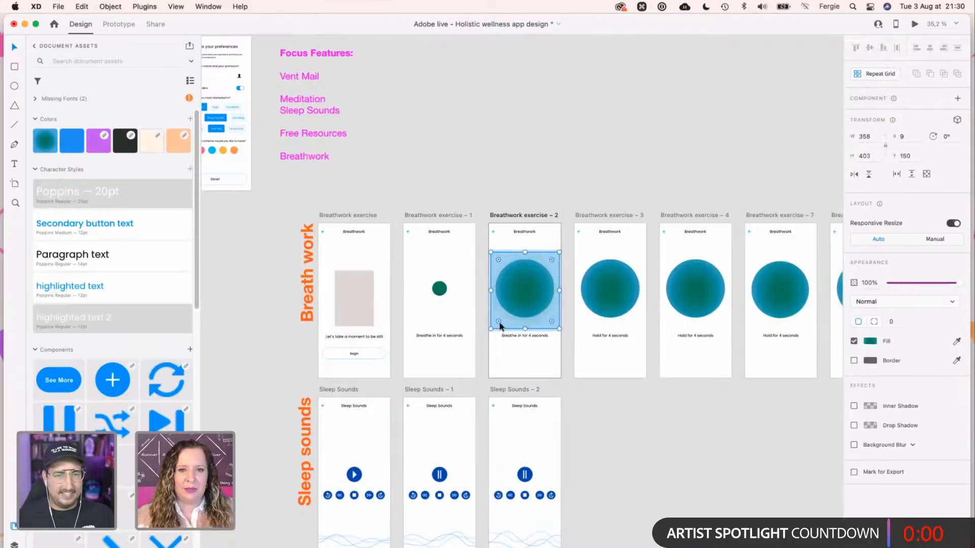
pyautogui.click(643, 448)
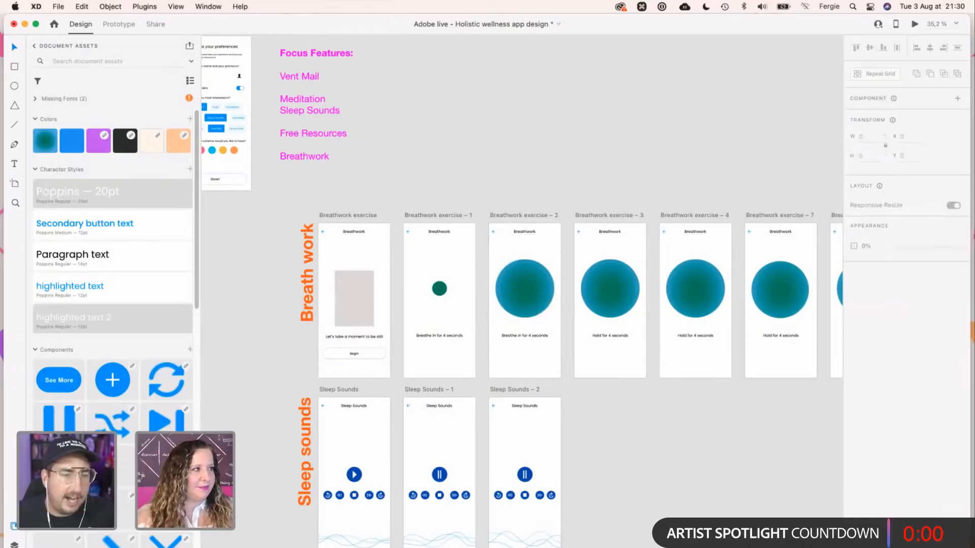
pyautogui.press('super+n')
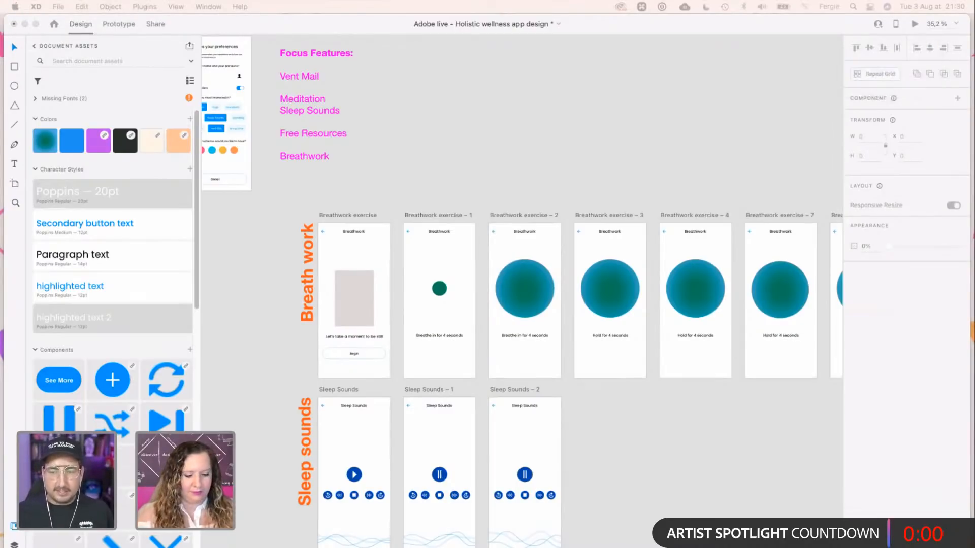
# Switch to the spotlighted artist's Behance profile in Chrome and look through the project thumbnails from the first row to the last.
pyautogui.press('Return')
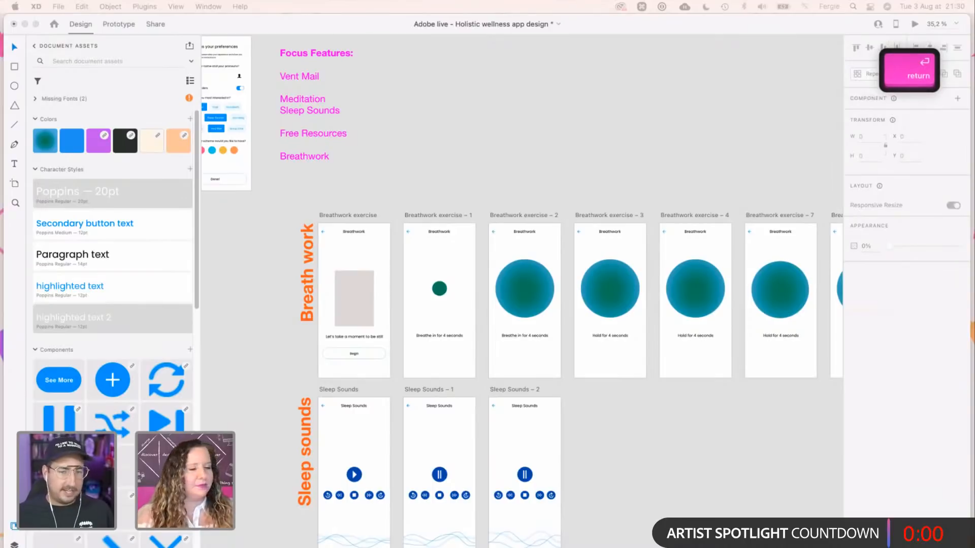
pyautogui.hotkey('ctrl', 'Right')
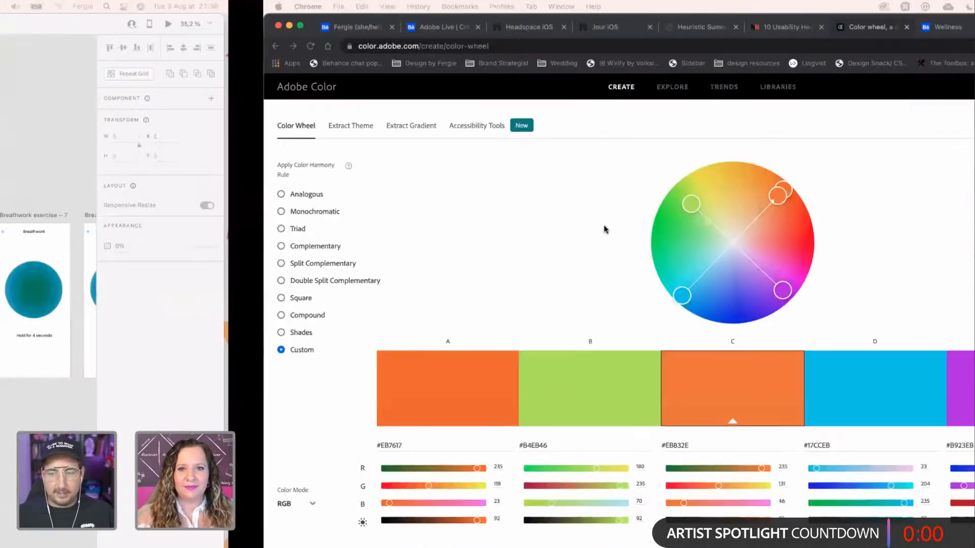
pyautogui.hotkey('ctrl', 'Right')
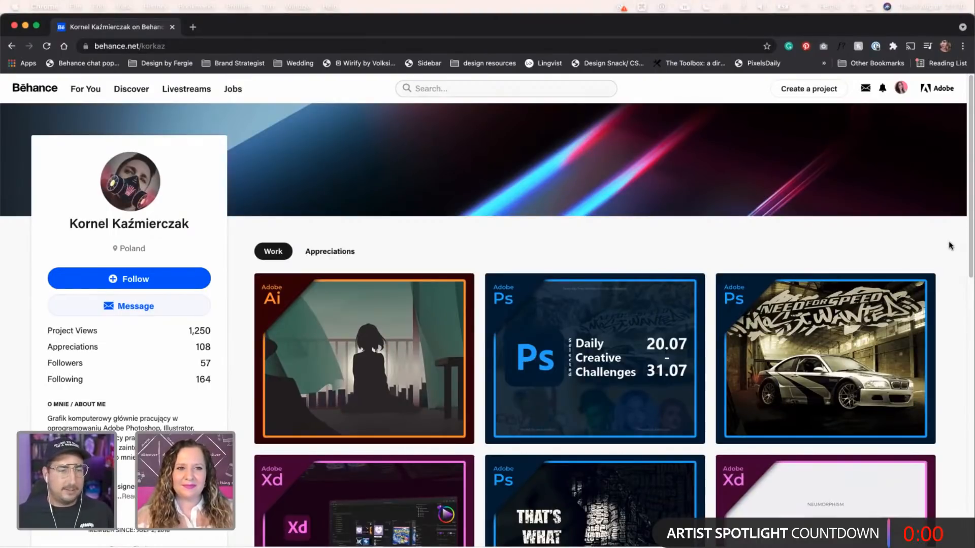
pyautogui.scroll(-1, 951, 245)
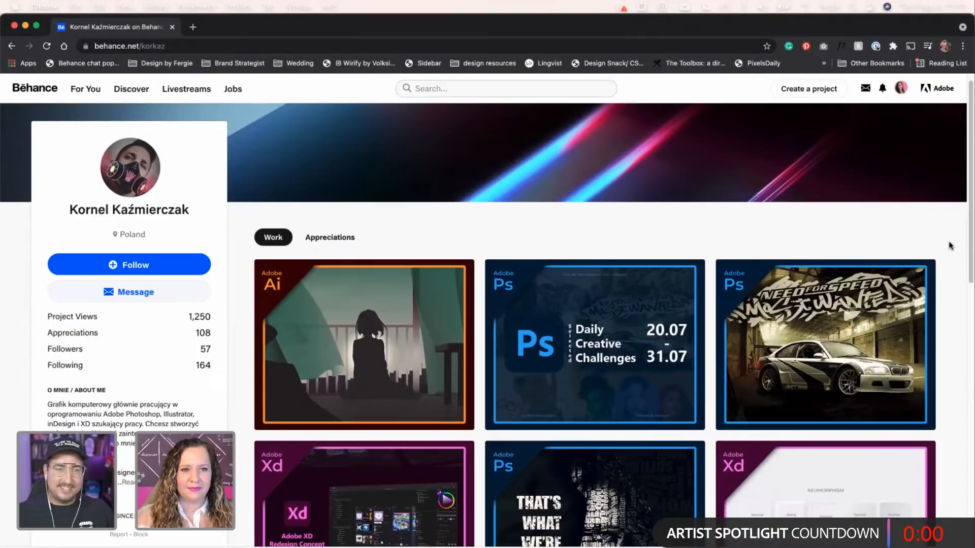
pyautogui.scroll(-1, 951, 245)
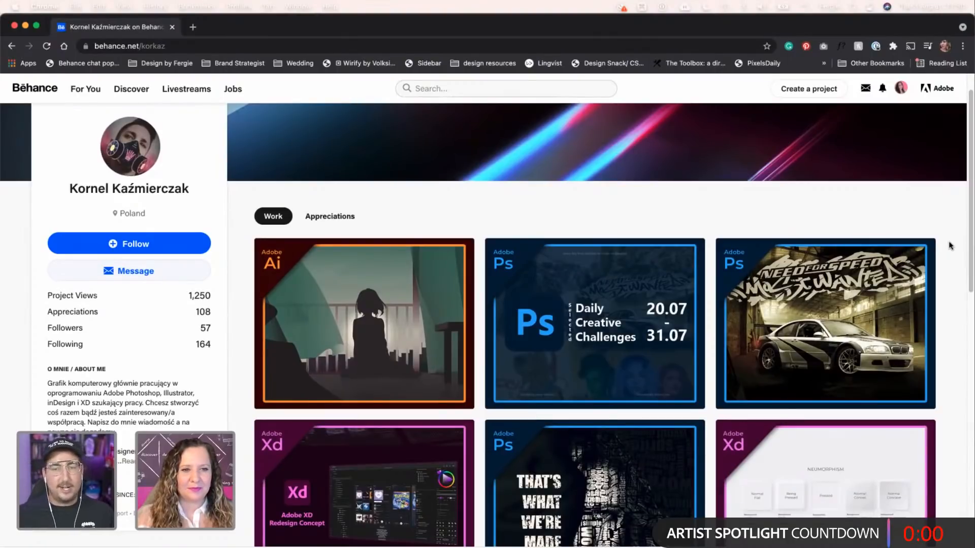
pyautogui.scroll(-1, 951, 253)
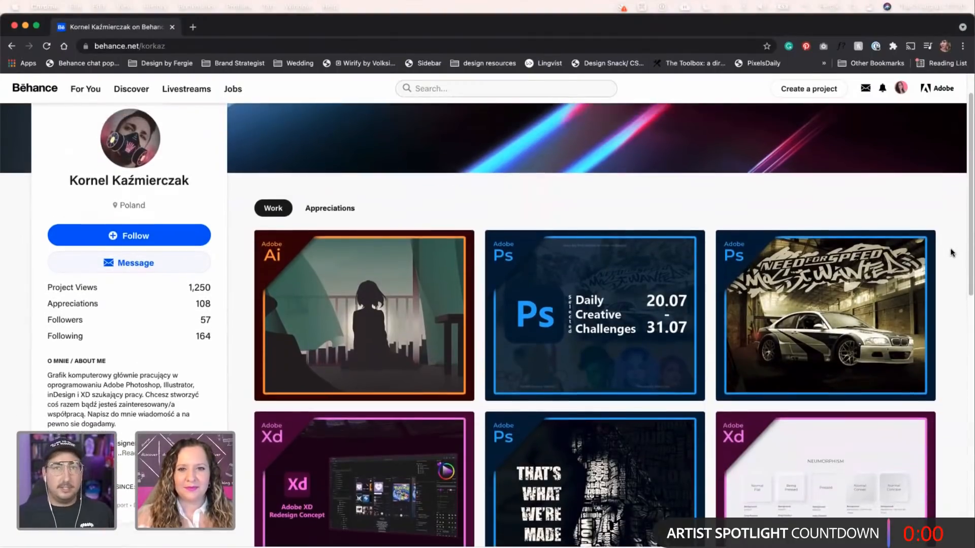
pyautogui.scroll(1, 951, 252)
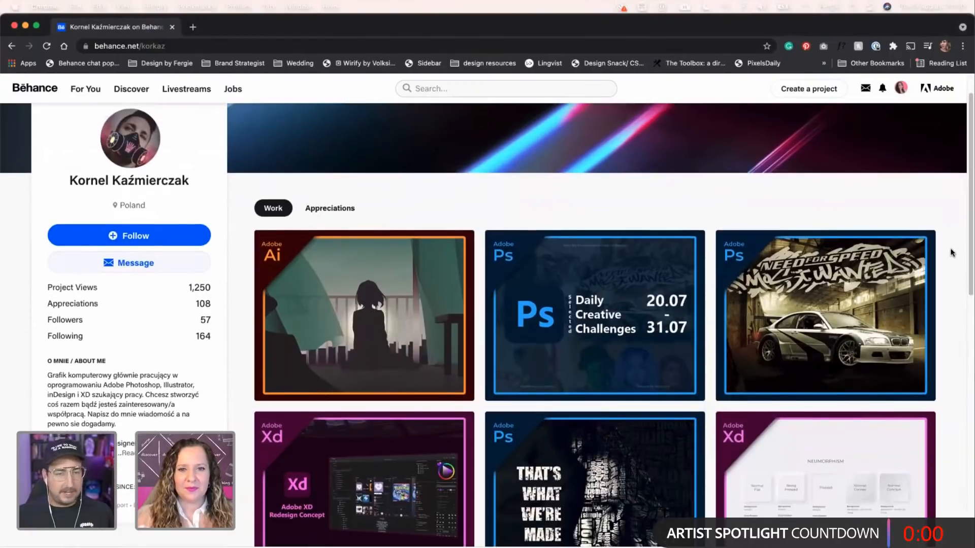
pyautogui.scroll(-3, 951, 252)
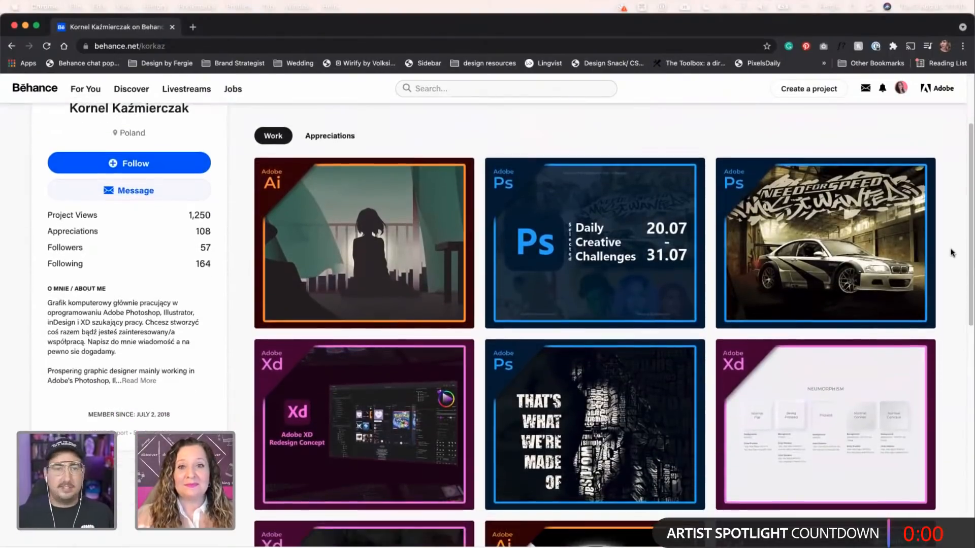
pyautogui.scroll(-1, 951, 253)
pyautogui.scroll(-1, 951, 252)
pyautogui.scroll(-1, 951, 253)
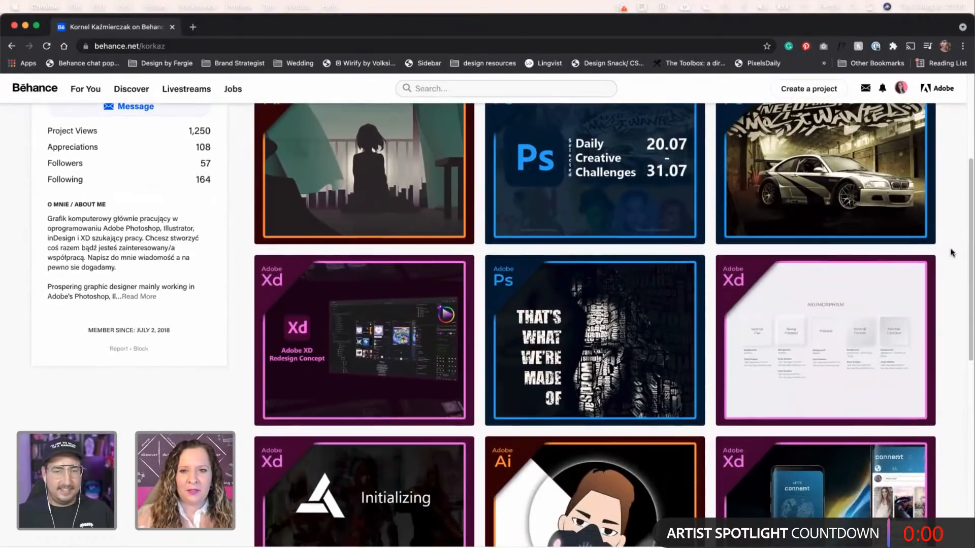
pyautogui.scroll(-2, 951, 253)
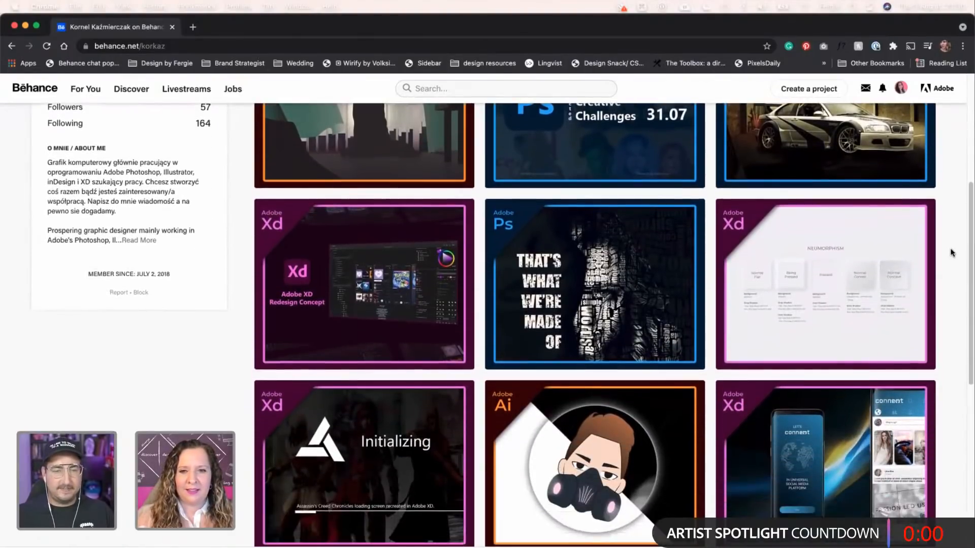
pyautogui.scroll(-3, 951, 253)
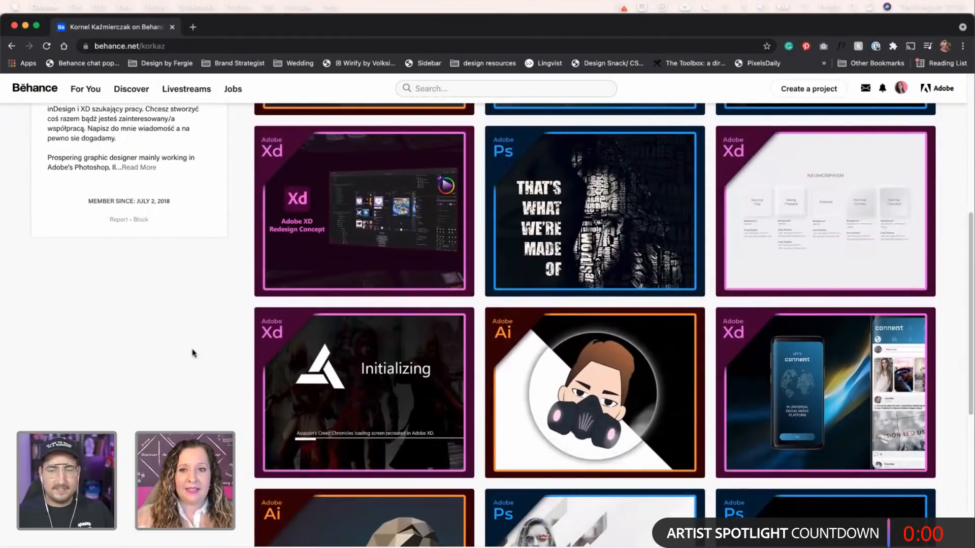
pyautogui.scroll(-5, 192, 352)
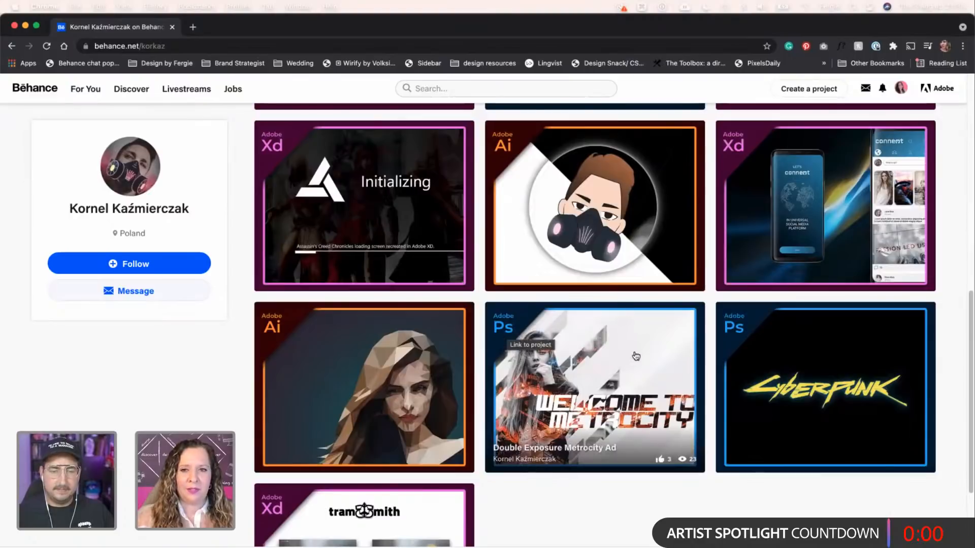
pyautogui.scroll(-2, 584, 431)
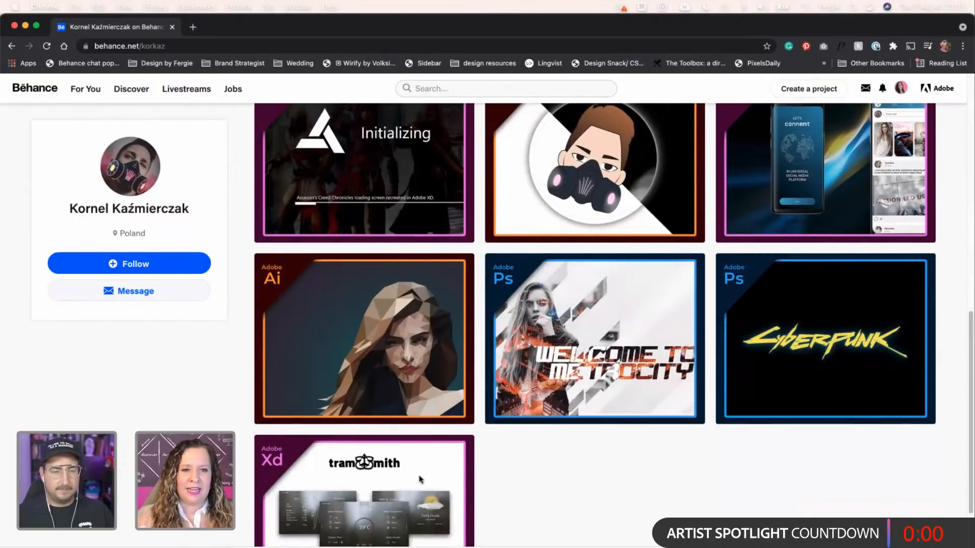
pyautogui.scroll(3, 583, 430)
pyautogui.scroll(8, 440, 437)
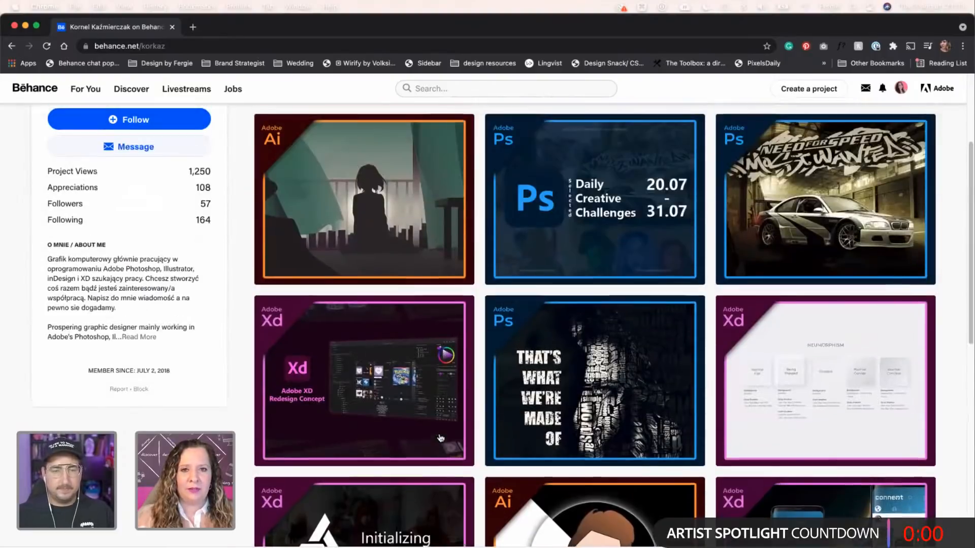
pyautogui.scroll(3, 443, 424)
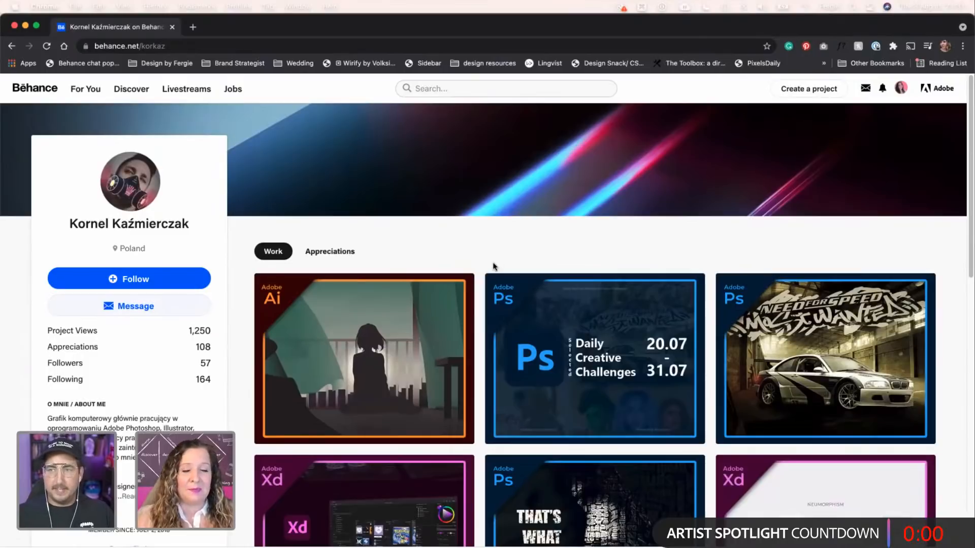
pyautogui.scroll(-4, 493, 267)
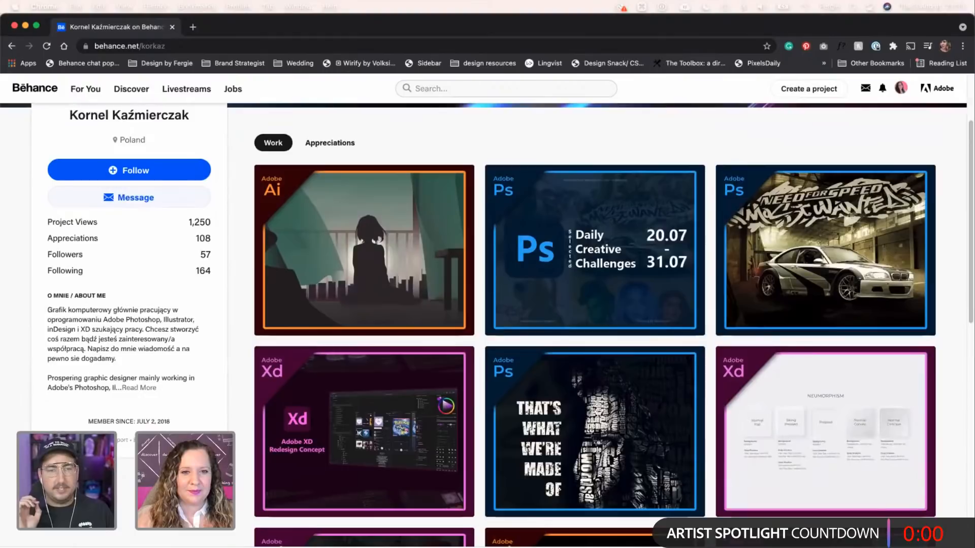
pyautogui.scroll(-2, 488, 325)
pyautogui.scroll(1, 485, 325)
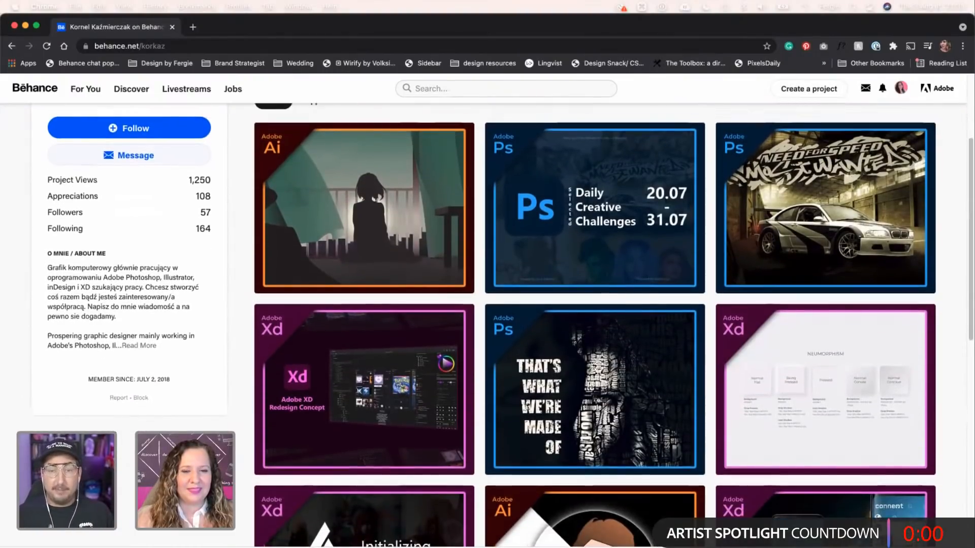
pyautogui.scroll(-1, 487, 325)
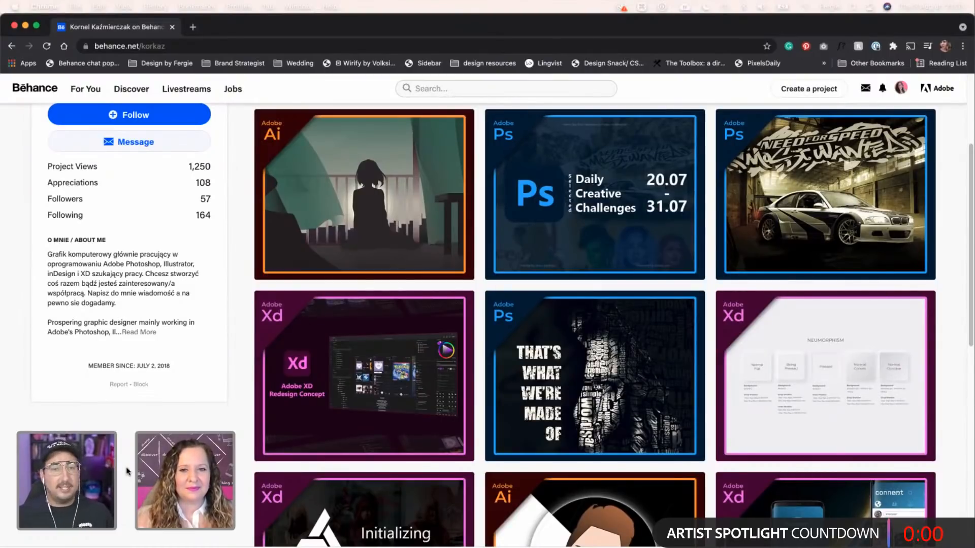
pyautogui.scroll(-1, 127, 472)
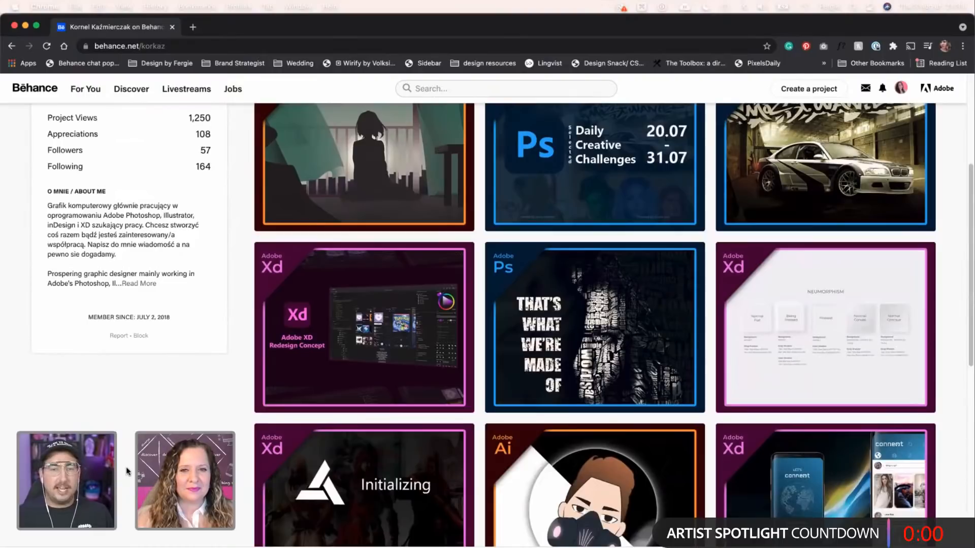
pyautogui.scroll(-1, 127, 471)
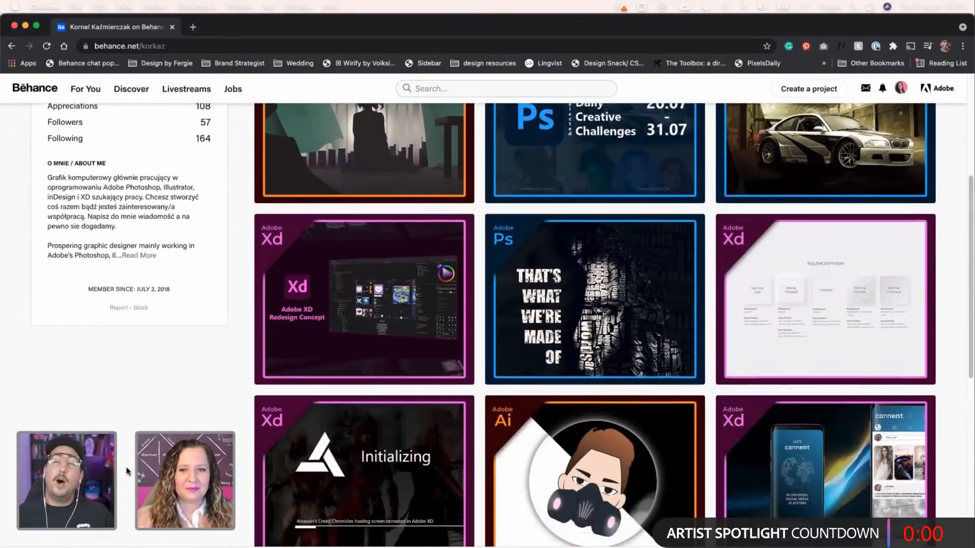
pyautogui.scroll(-5, 127, 471)
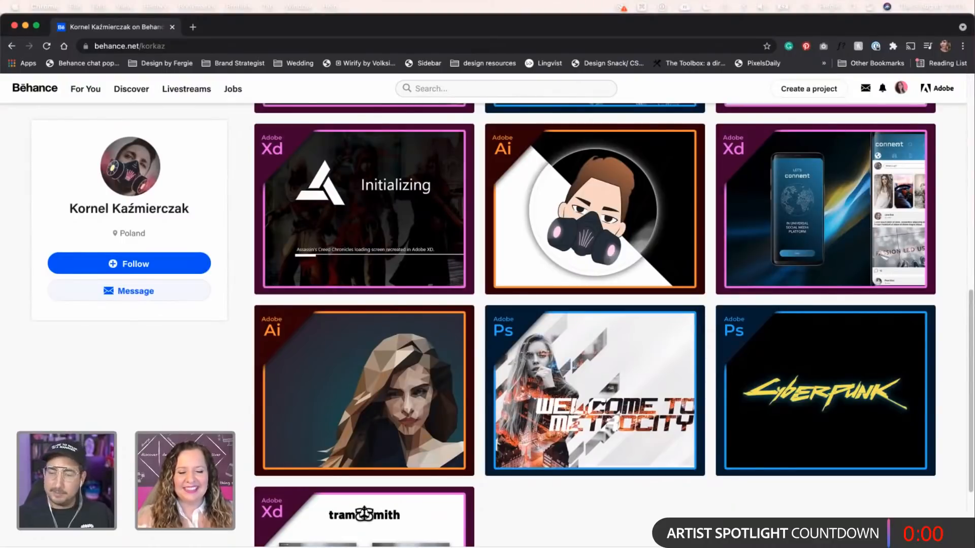
pyautogui.scroll(-5, 292, 457)
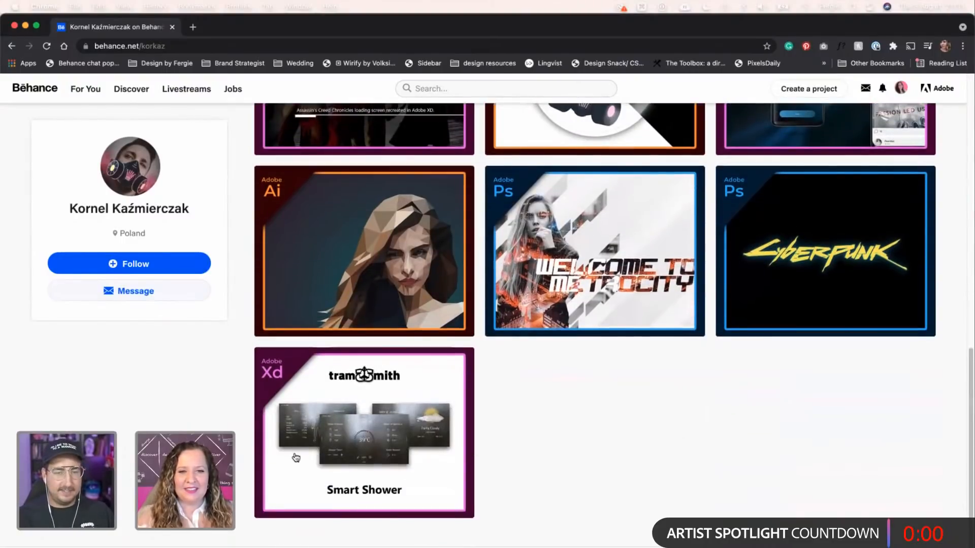
pyautogui.scroll(1, 717, 447)
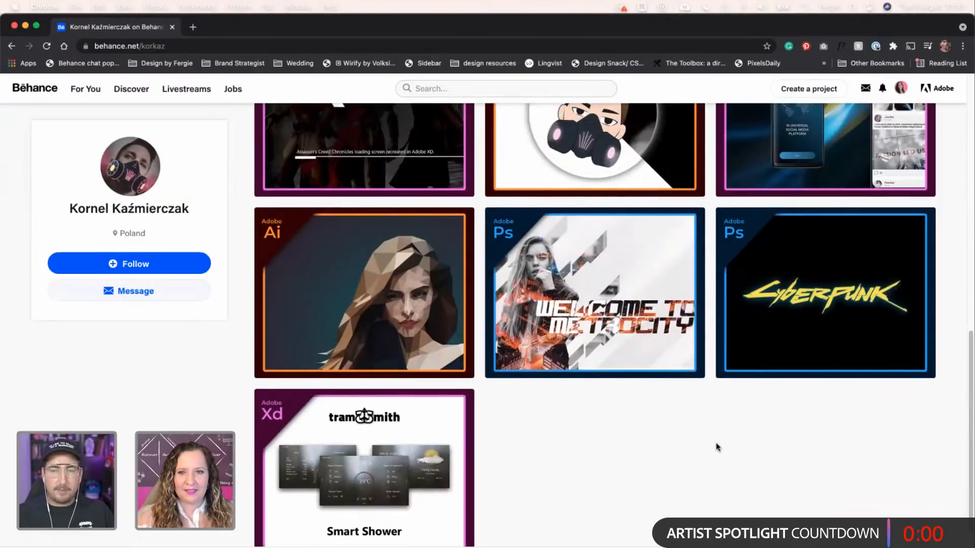
pyautogui.scroll(10, 718, 447)
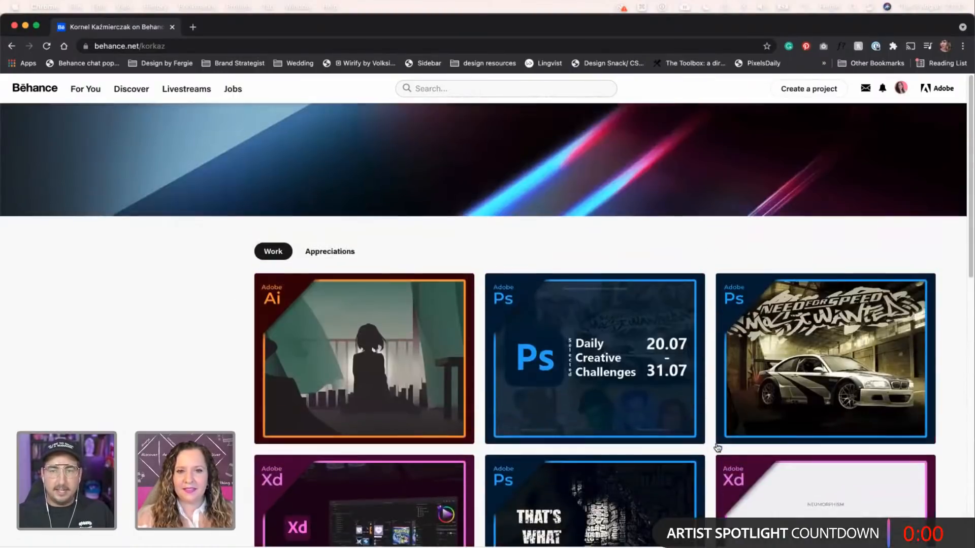
# Open the Neumorphism buttons project from the portfolio and examine its button styles and their background and shadow settings.
pyautogui.scroll(-3, 717, 447)
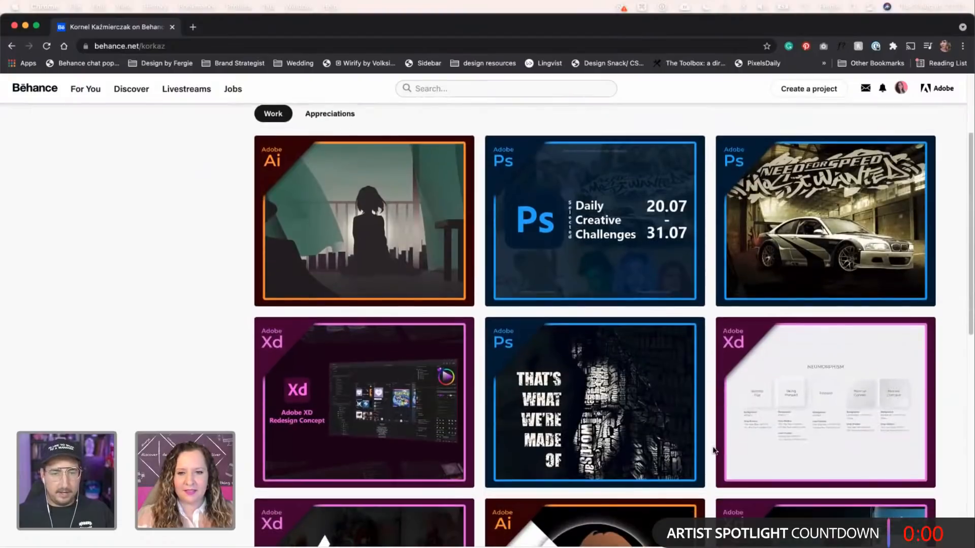
pyautogui.scroll(-1, 709, 453)
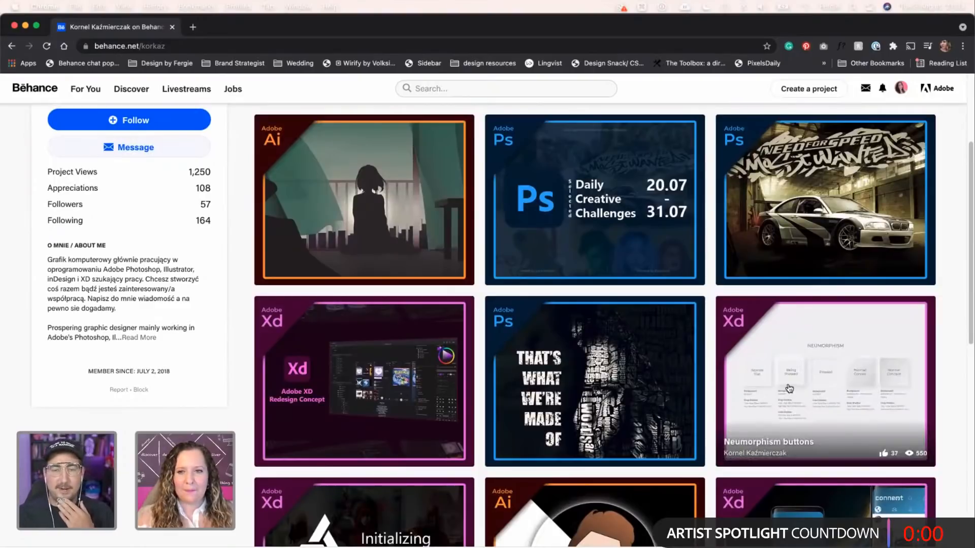
pyautogui.click(751, 394)
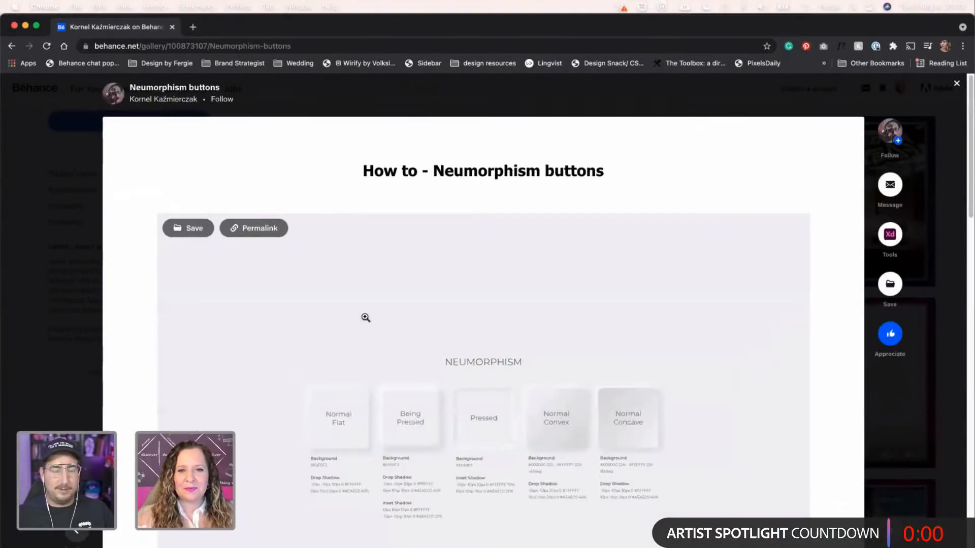
pyautogui.scroll(-3, 168, 350)
pyautogui.scroll(-2, 169, 350)
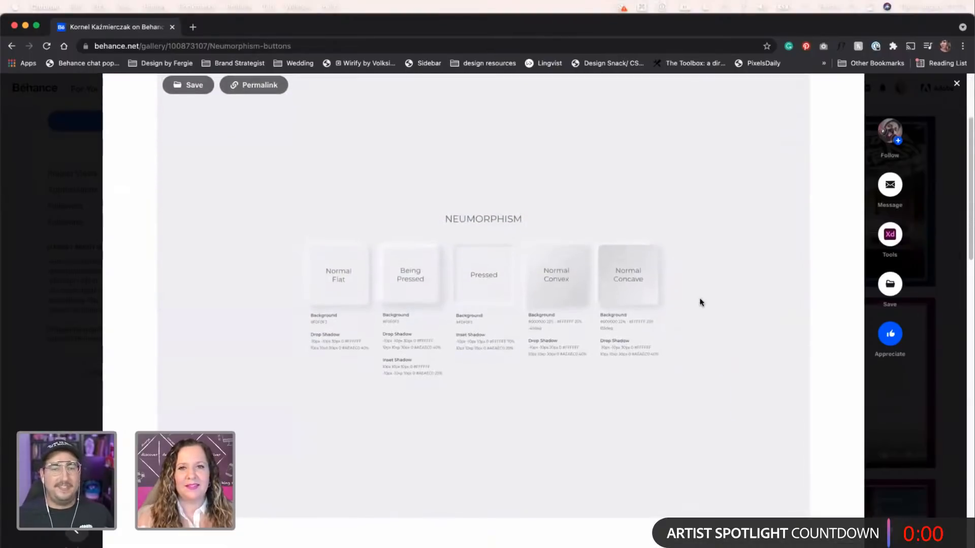
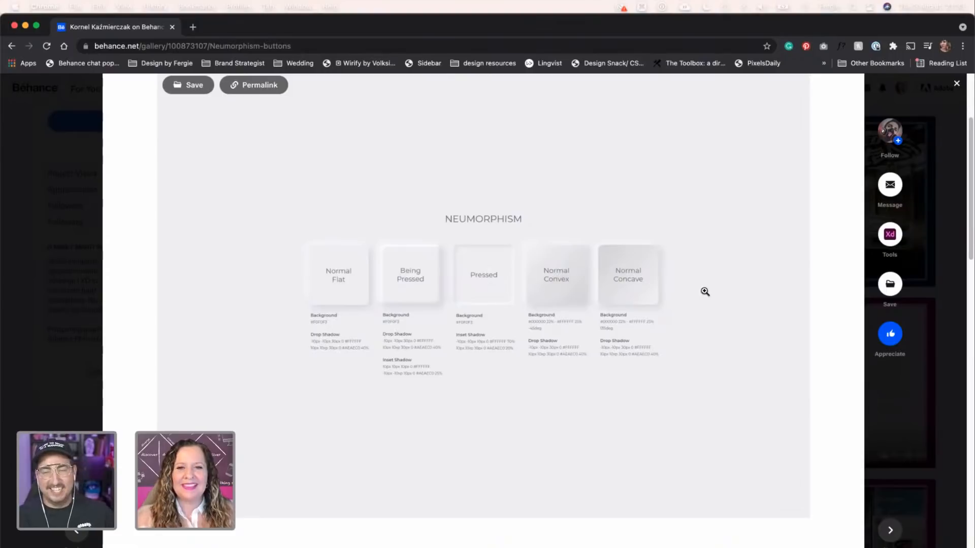
pyautogui.scroll(-3, 705, 292)
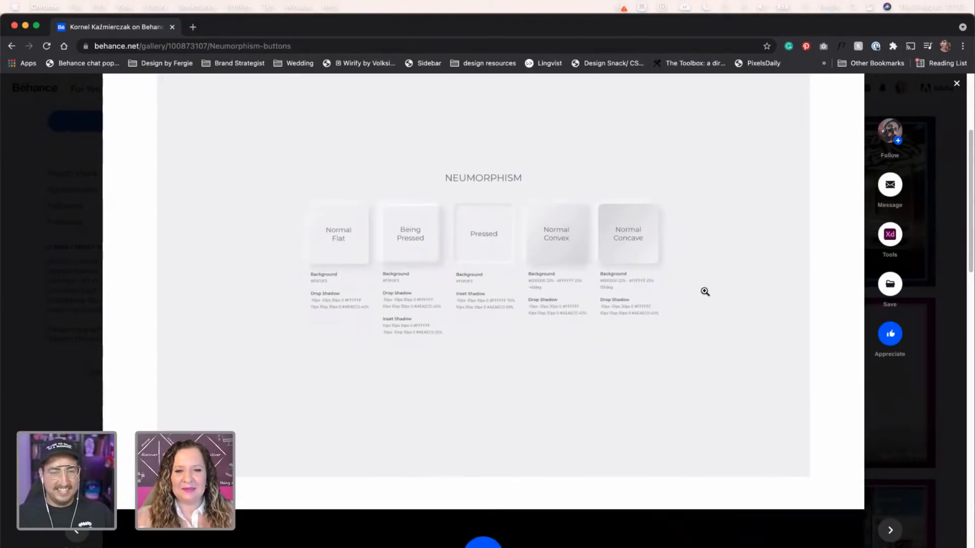
pyautogui.scroll(-3, 705, 291)
pyautogui.scroll(6, 705, 291)
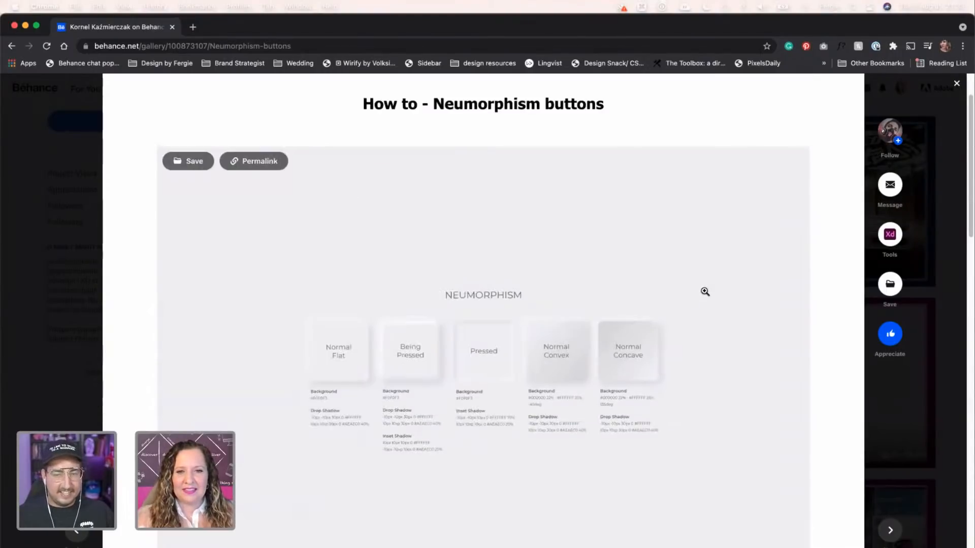
pyautogui.scroll(-2, 705, 292)
pyautogui.scroll(1, 705, 292)
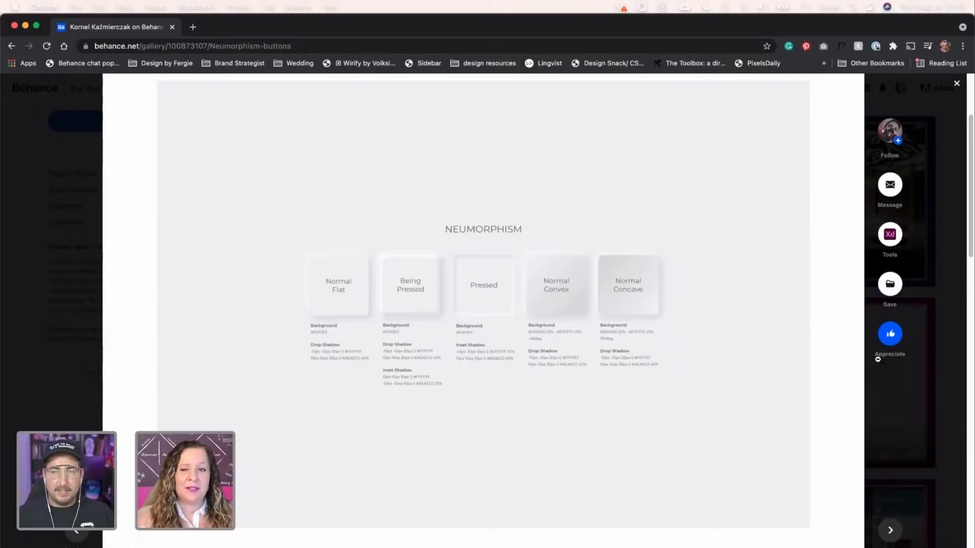
# Appreciate the Neumorphism buttons project and close it to return to the artist's portfolio.
pyautogui.click(890, 334)
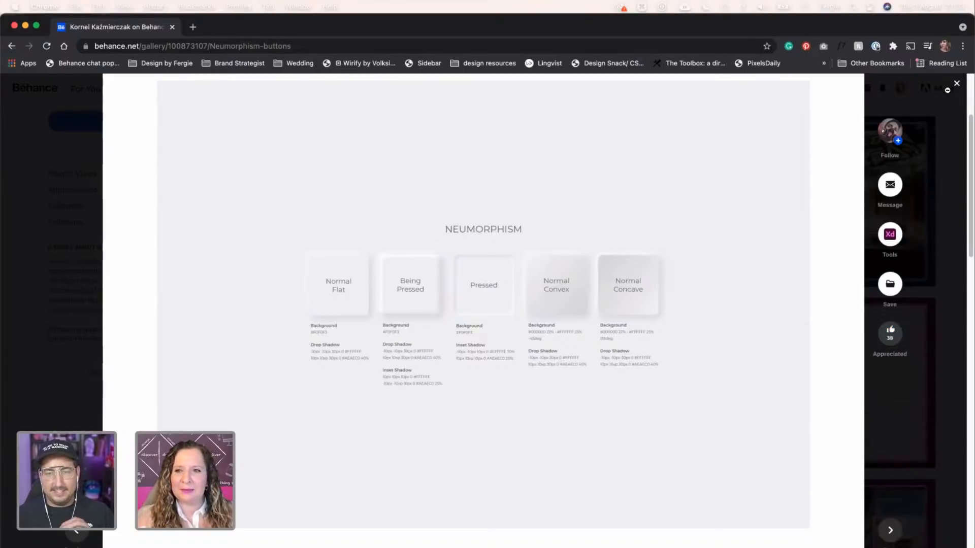
pyautogui.click(957, 86)
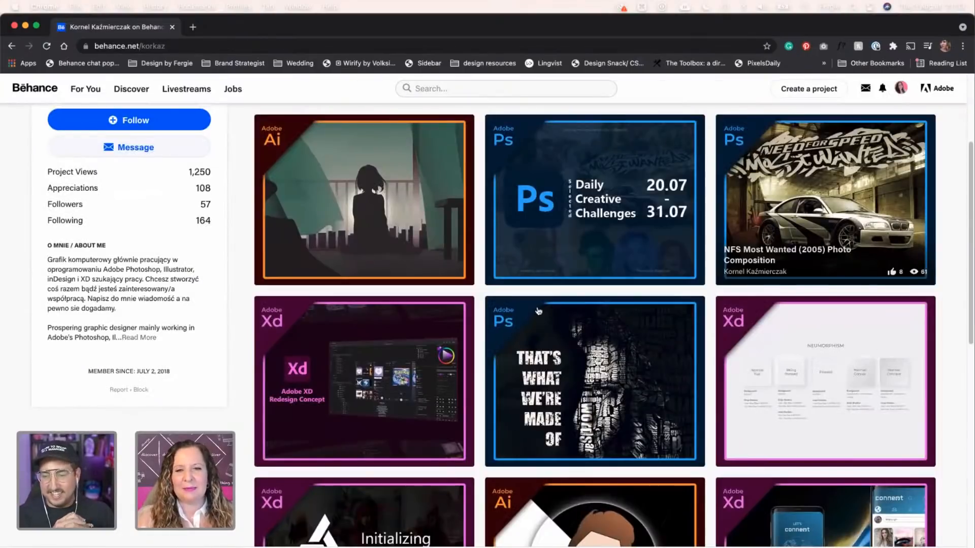
pyautogui.scroll(-1, 708, 393)
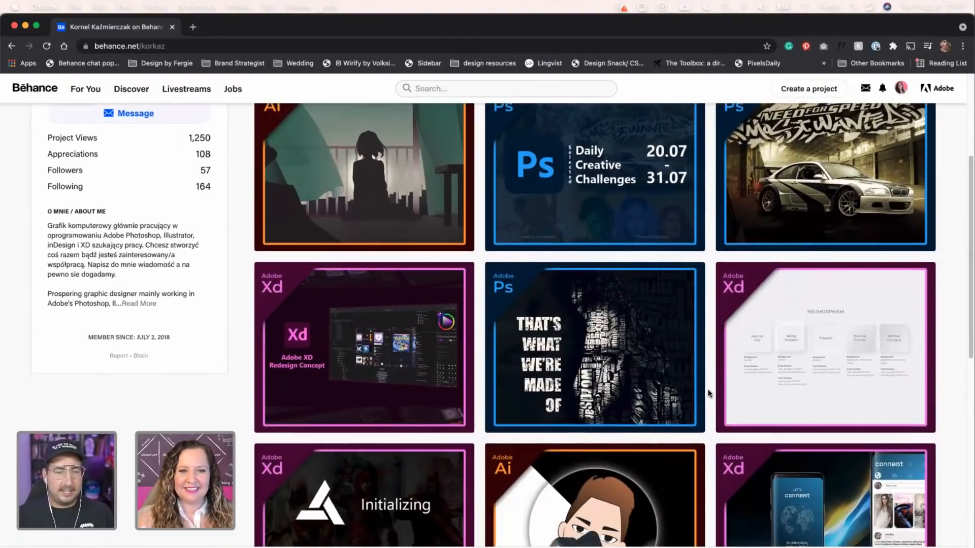
# Look through the portfolio's project thumbnails down to the last row and open the Adobe XD Redesign project.
pyautogui.scroll(-3, 708, 392)
pyautogui.scroll(-3, 708, 393)
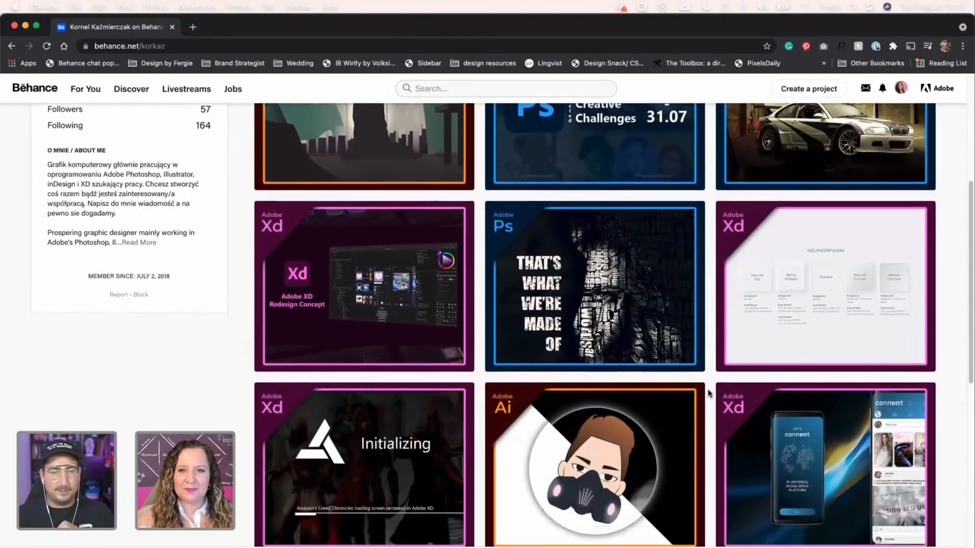
pyautogui.scroll(-2, 709, 392)
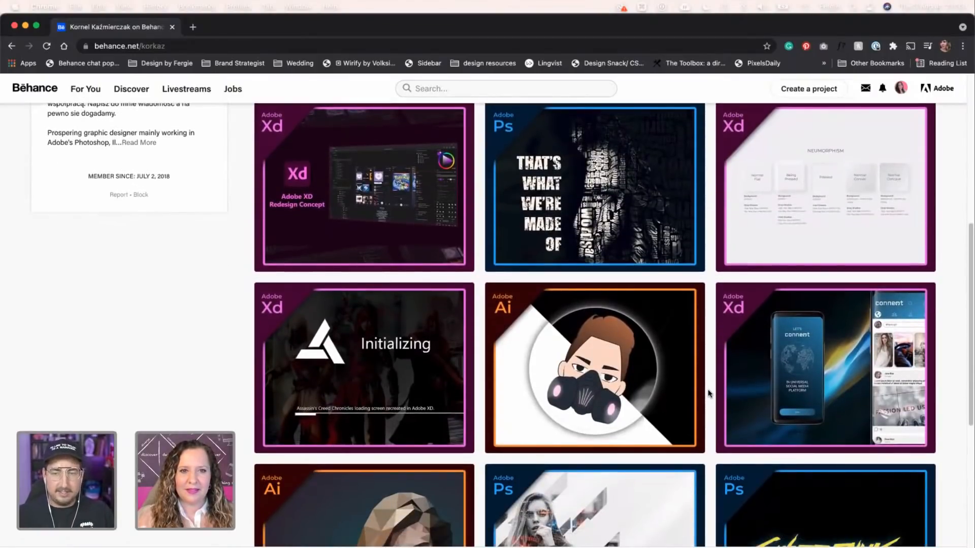
pyautogui.scroll(-10, 709, 394)
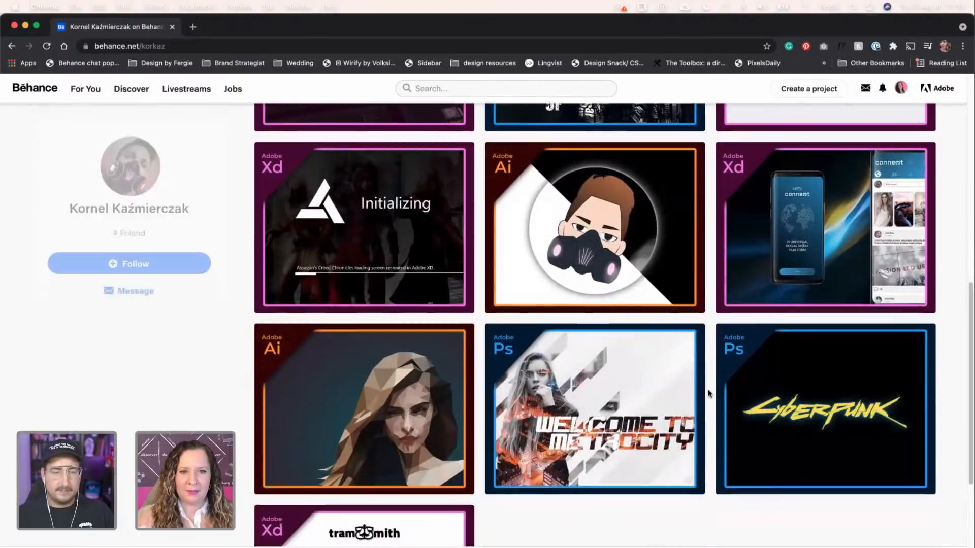
pyautogui.scroll(5, 710, 394)
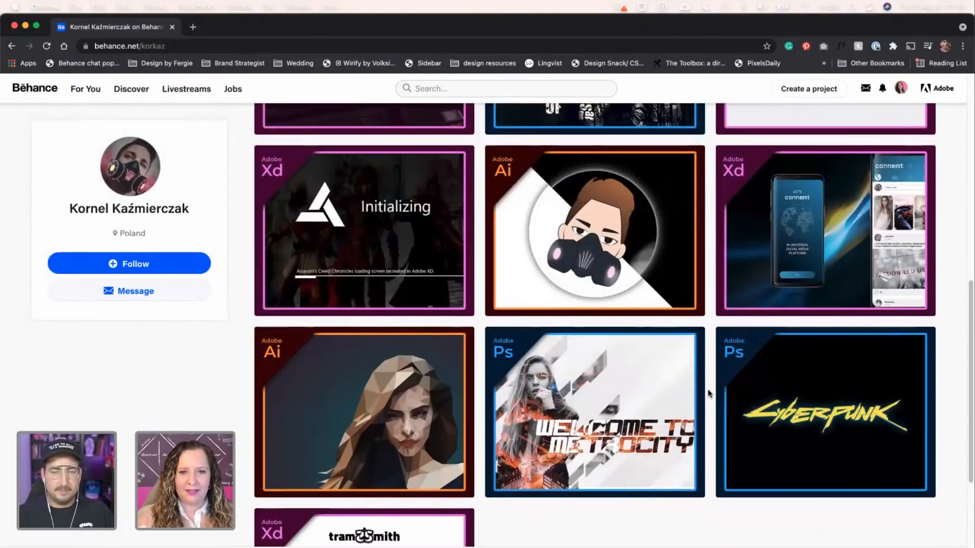
pyautogui.scroll(-3, 710, 393)
pyautogui.scroll(13, 708, 394)
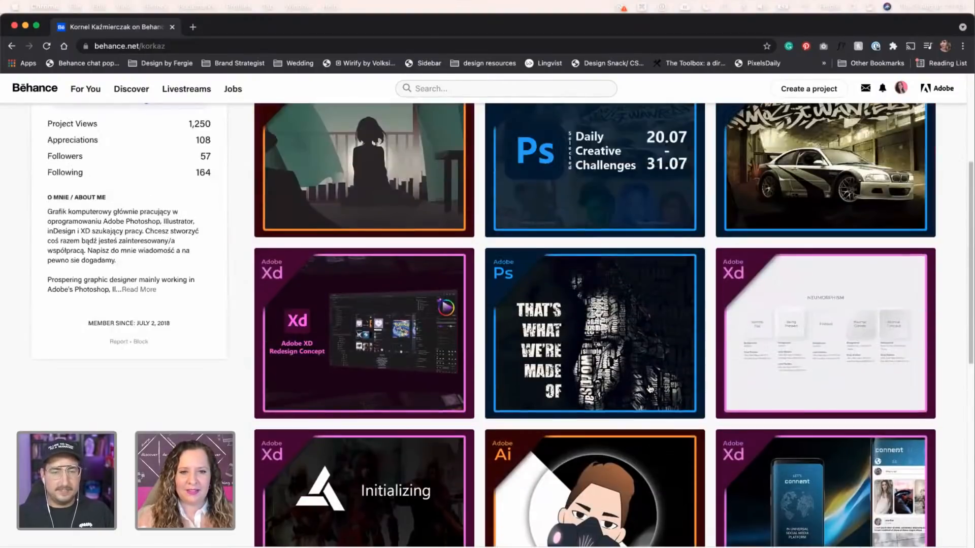
pyautogui.scroll(-4, 650, 390)
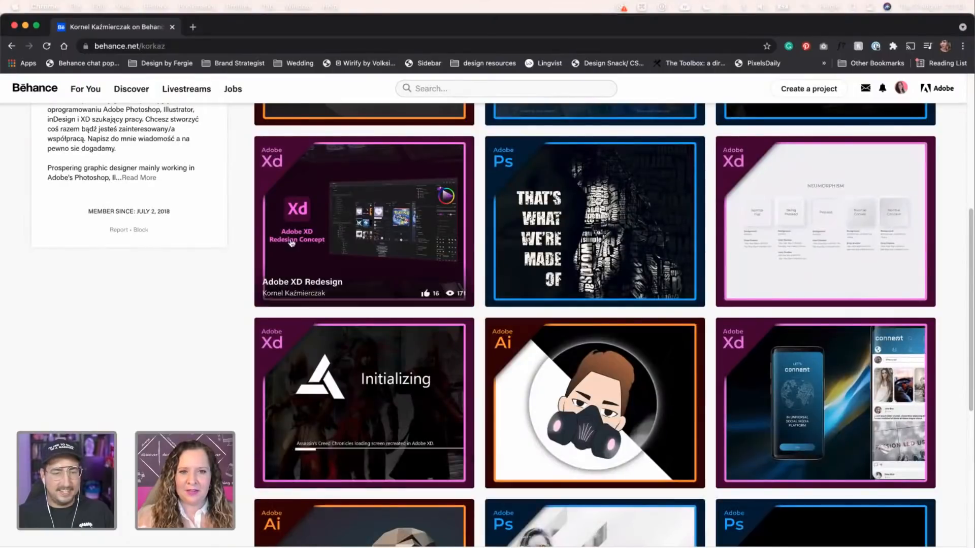
pyautogui.click(351, 237)
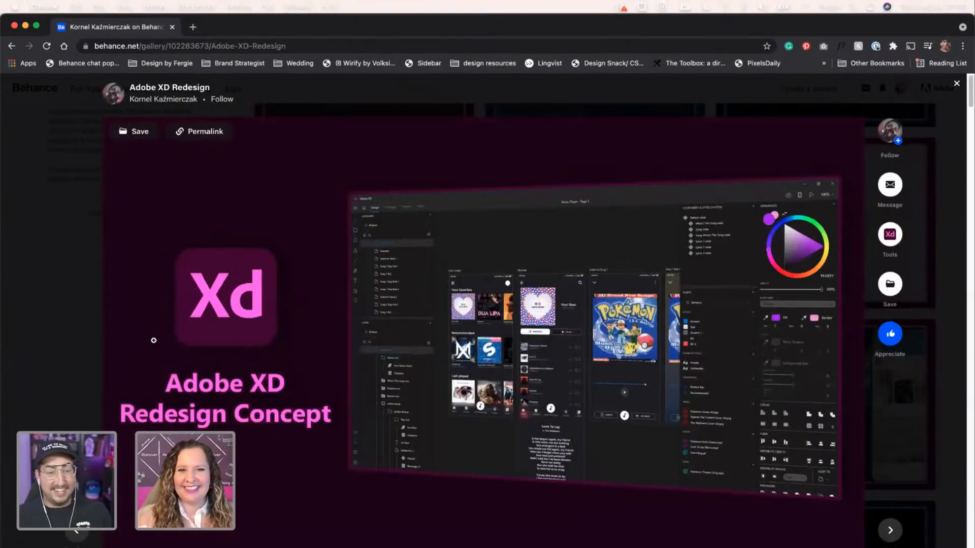
# Examine the Adobe XD Redesign Concept cover and its mockup of the redesigned interface.
pyautogui.scroll(-3, 153, 340)
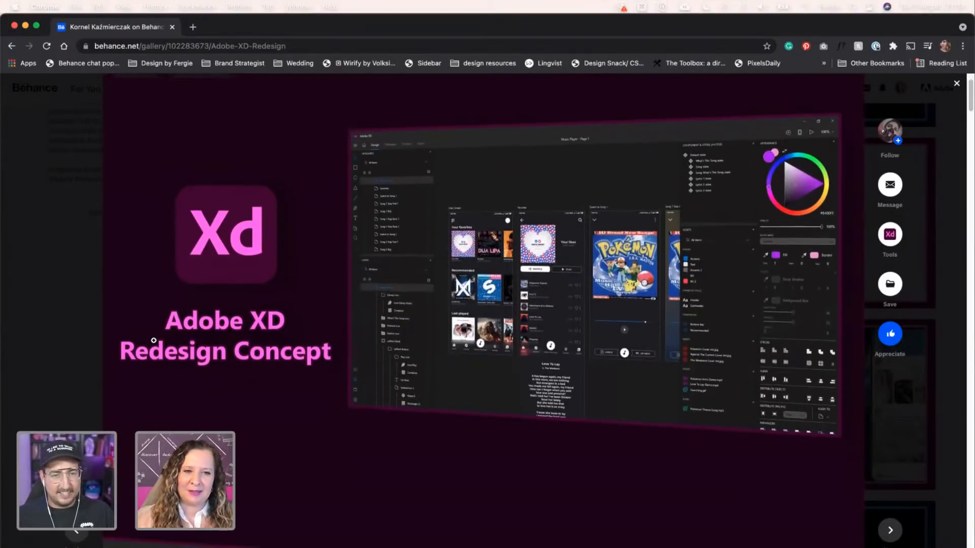
pyautogui.scroll(-3, 153, 340)
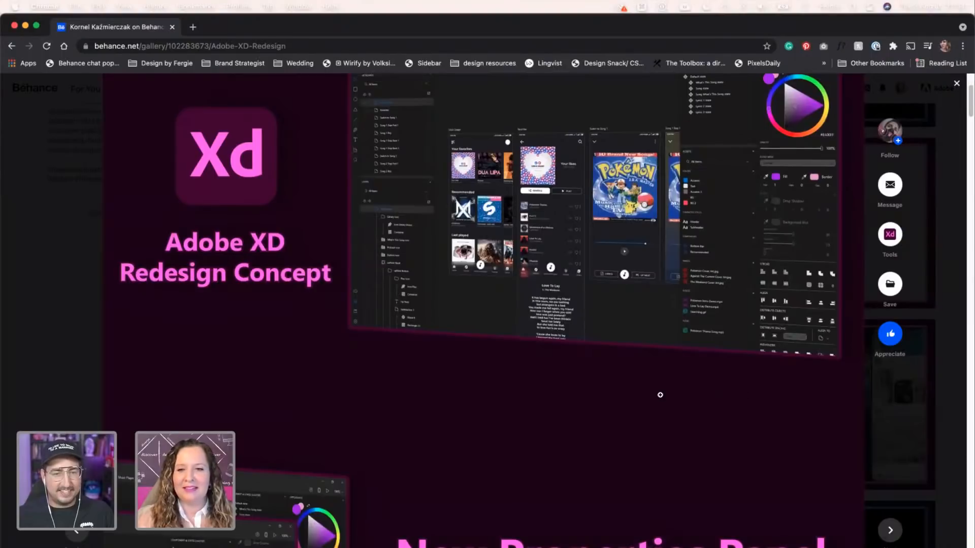
pyautogui.scroll(-1, 841, 425)
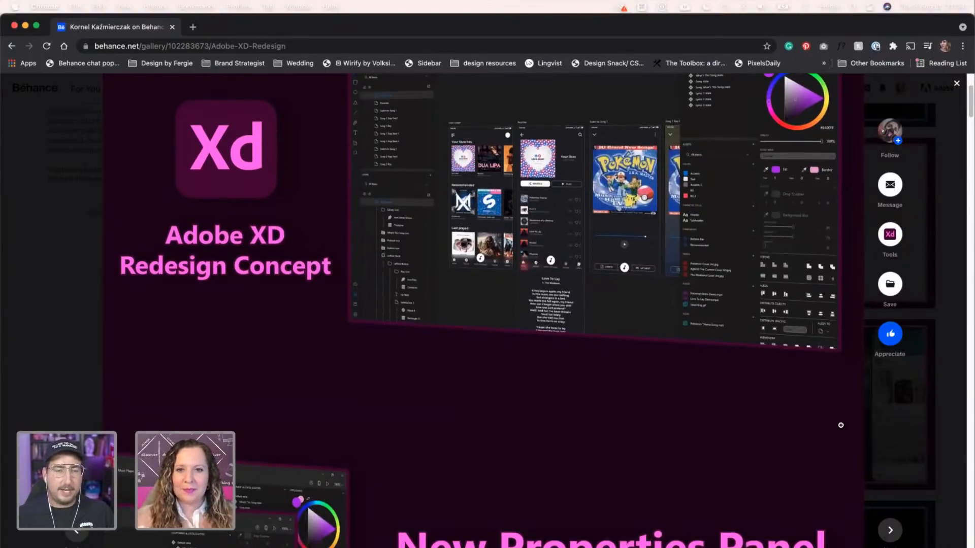
pyautogui.scroll(2, 841, 425)
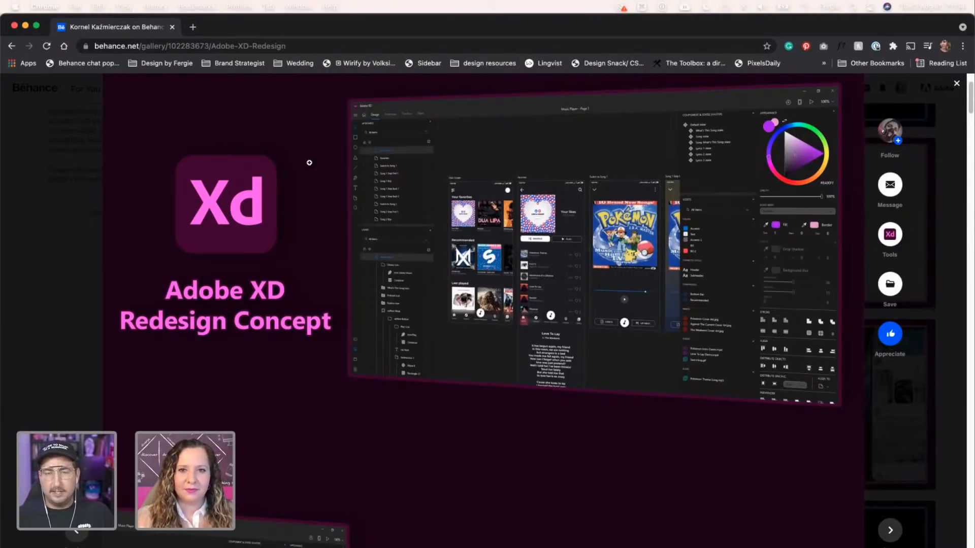
pyautogui.scroll(-1, 309, 163)
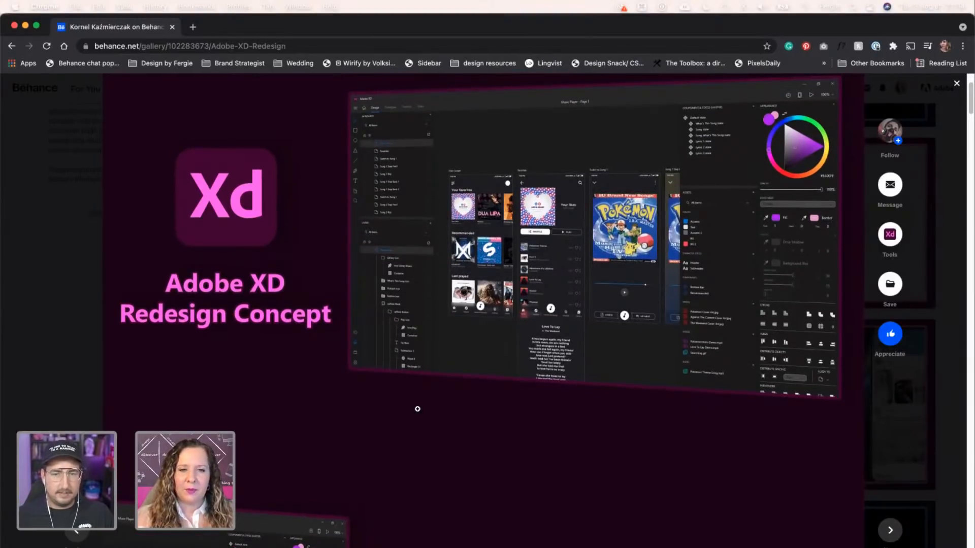
pyautogui.scroll(-2, 417, 408)
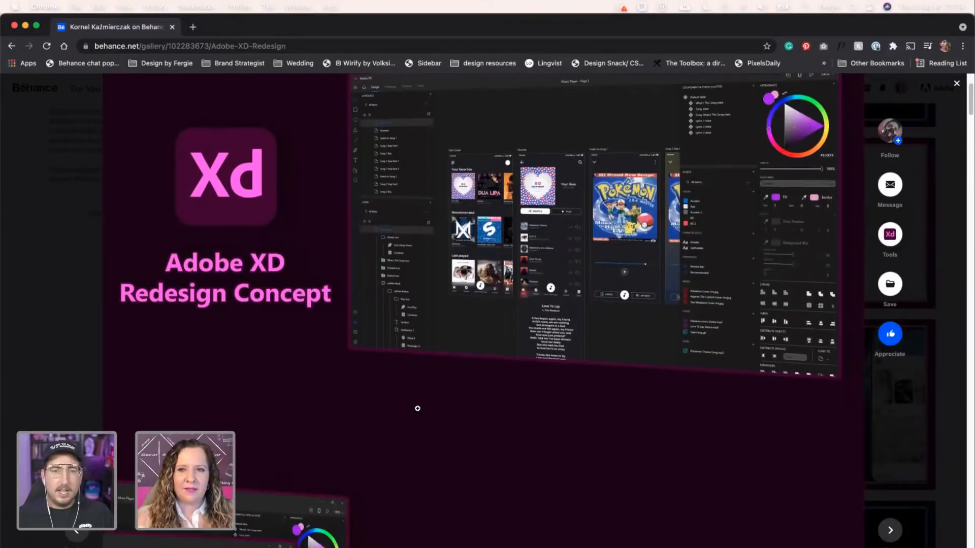
pyautogui.scroll(3, 418, 408)
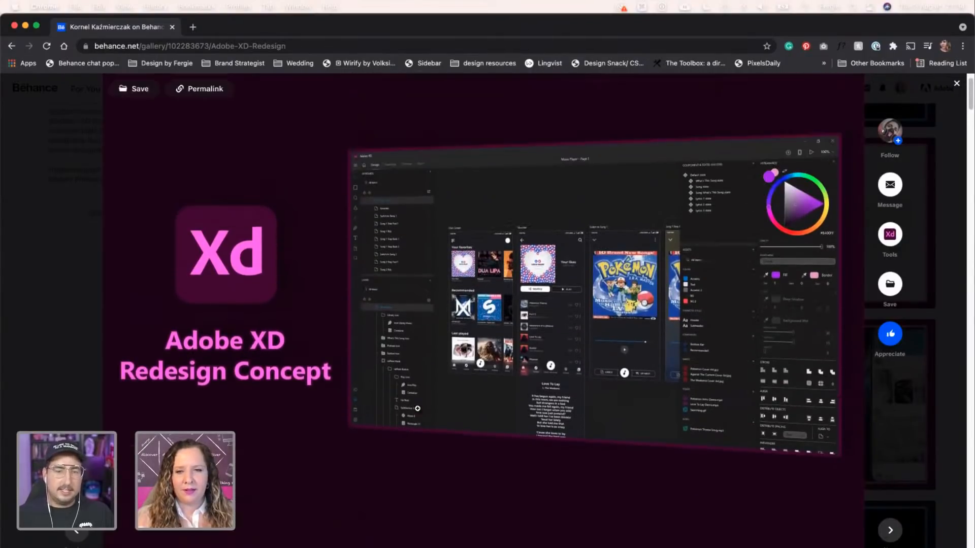
pyautogui.scroll(-6, 417, 408)
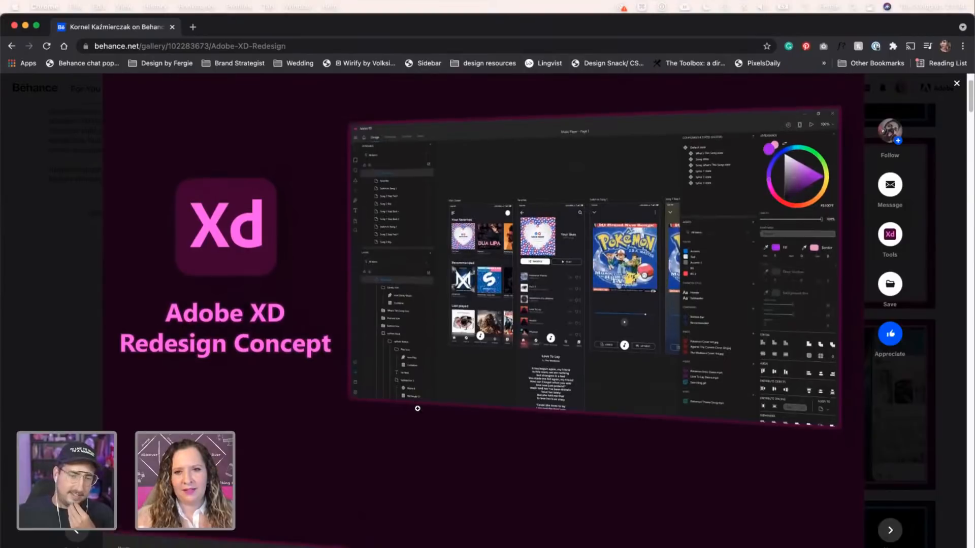
# Read the New Properties Panel and More Features section of the project and study its panel mockups.
pyautogui.scroll(-6, 417, 408)
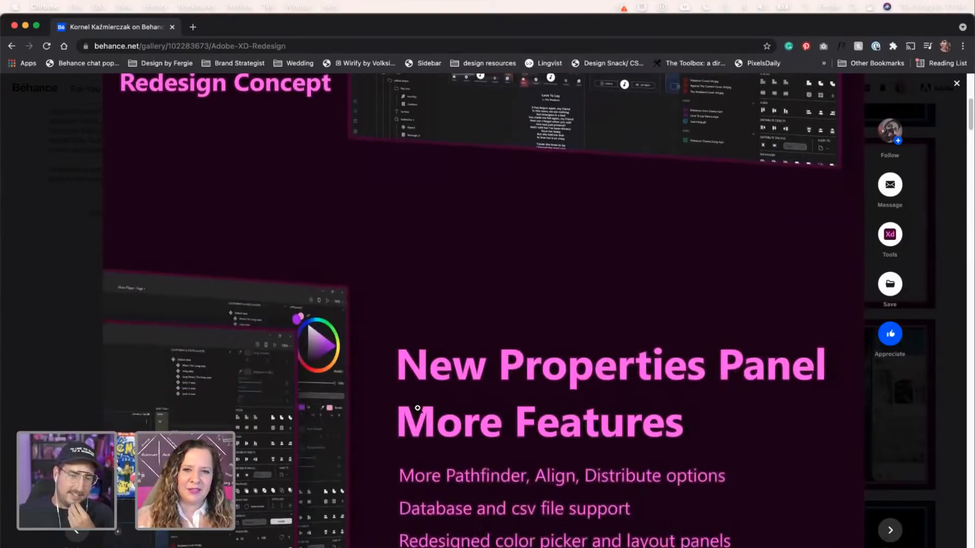
pyautogui.scroll(-2, 417, 409)
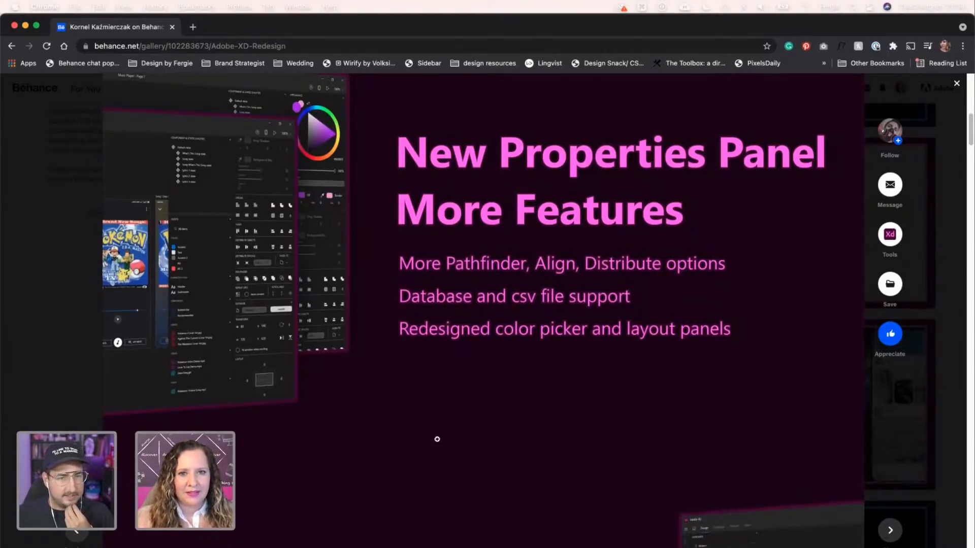
pyautogui.scroll(-1, 437, 440)
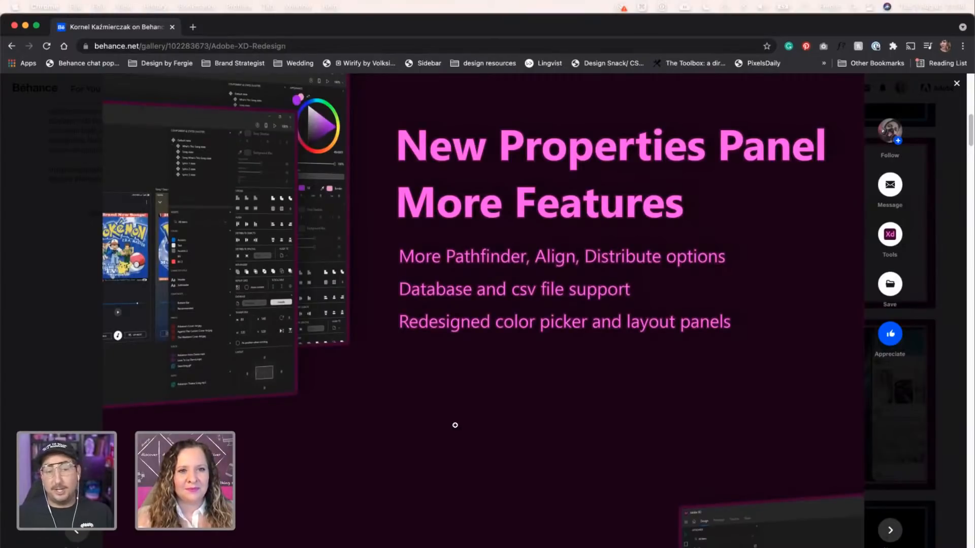
pyautogui.scroll(-1, 455, 425)
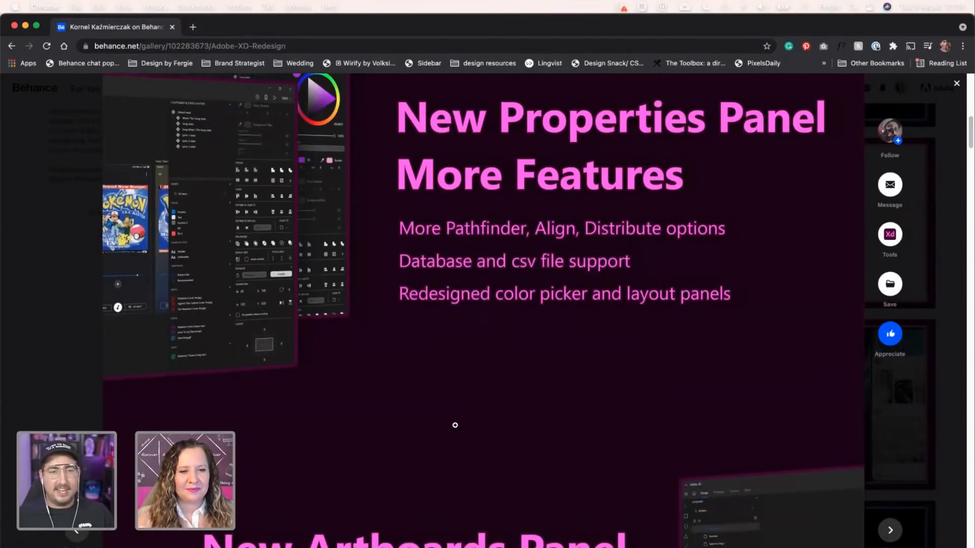
pyautogui.scroll(-1, 455, 425)
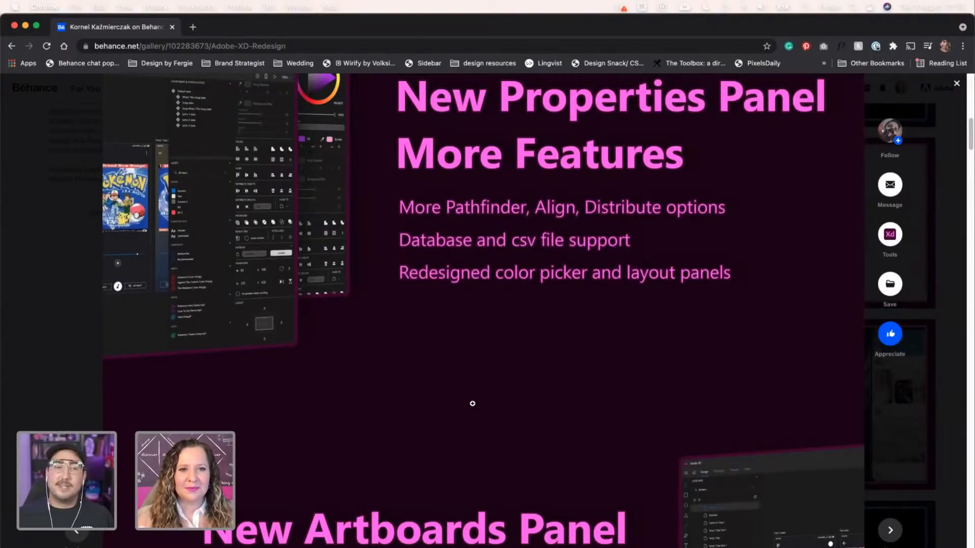
pyautogui.scroll(-1, 473, 404)
pyautogui.scroll(-1, 473, 404)
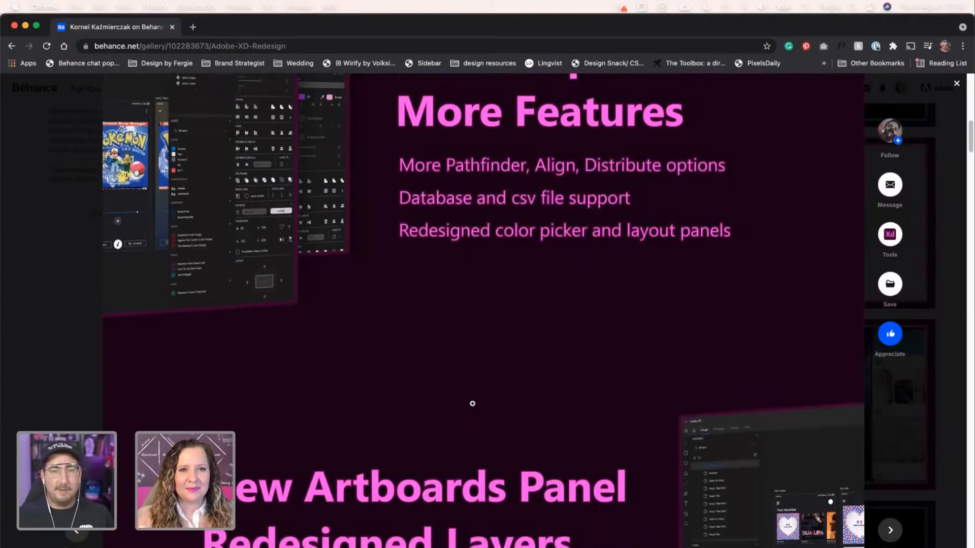
pyautogui.scroll(-1, 472, 403)
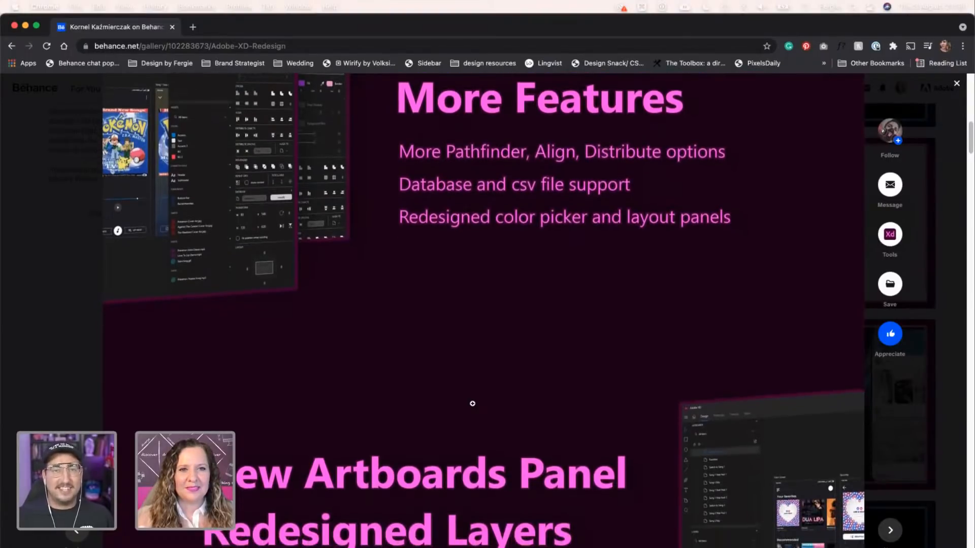
# Read the New Artboards Panel and Redesigned Layers section and examine its interface mockup.
pyautogui.scroll(-3, 472, 404)
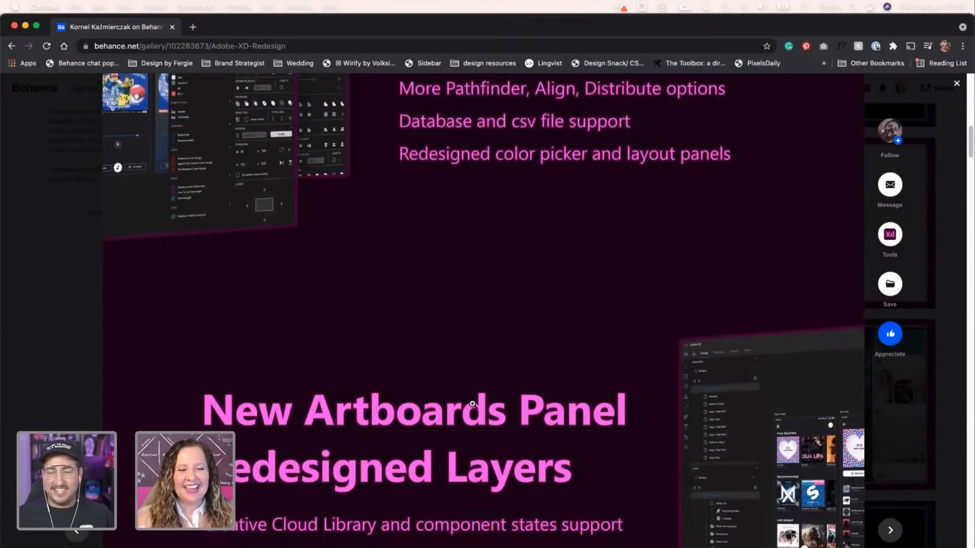
pyautogui.scroll(-5, 472, 404)
pyautogui.scroll(1, 472, 404)
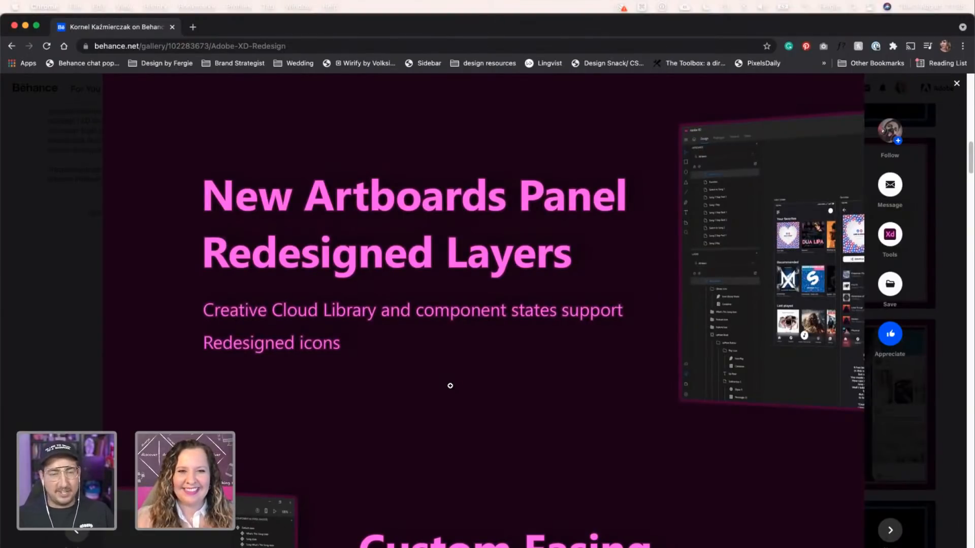
pyautogui.scroll(-1, 450, 386)
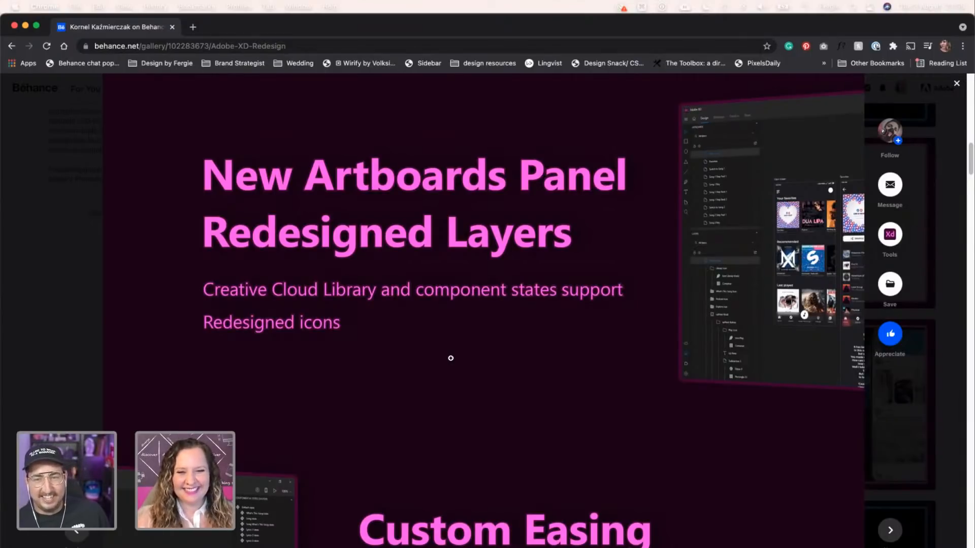
pyautogui.scroll(-1, 443, 365)
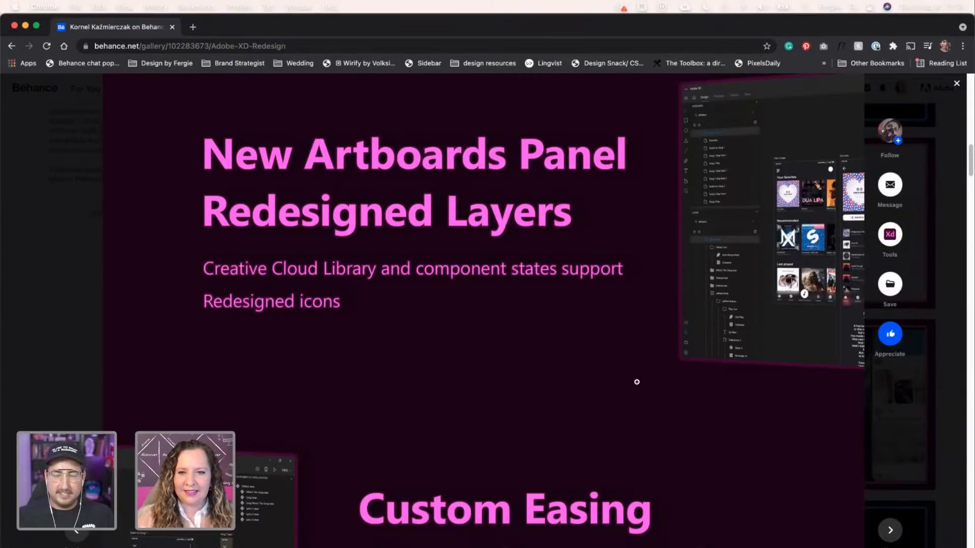
# Read the Custom Easing and New Trigger Options section, including the list of new triggers.
pyautogui.scroll(-5, 637, 382)
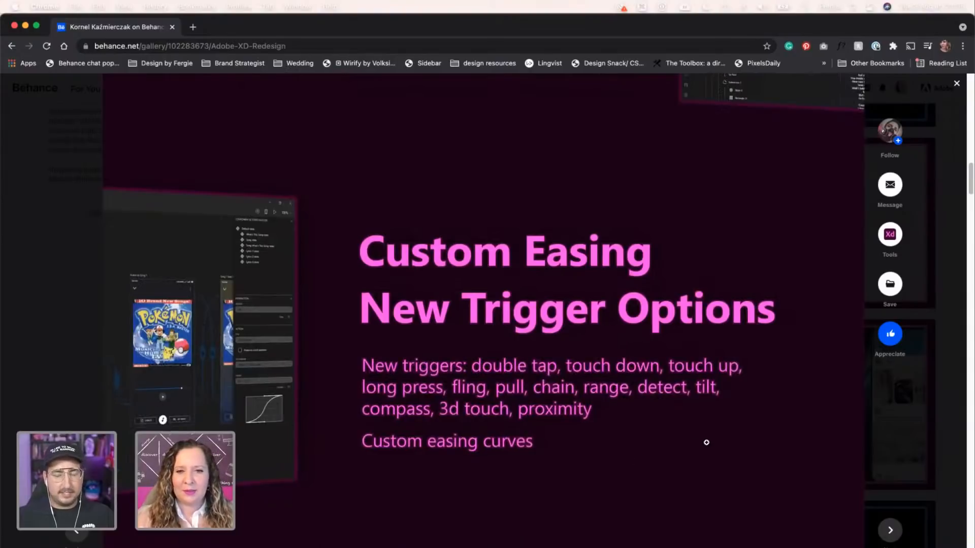
pyautogui.scroll(-2, 709, 447)
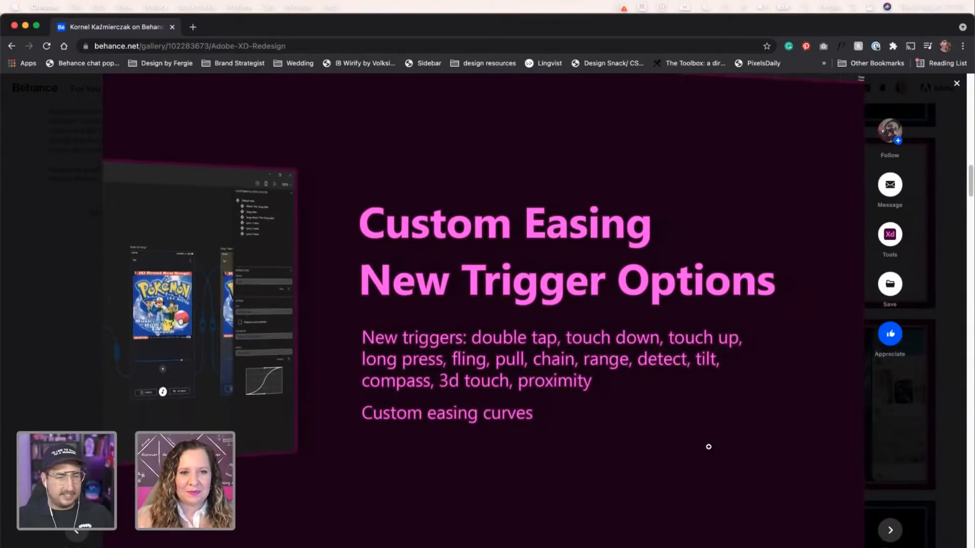
pyautogui.scroll(-5, 709, 446)
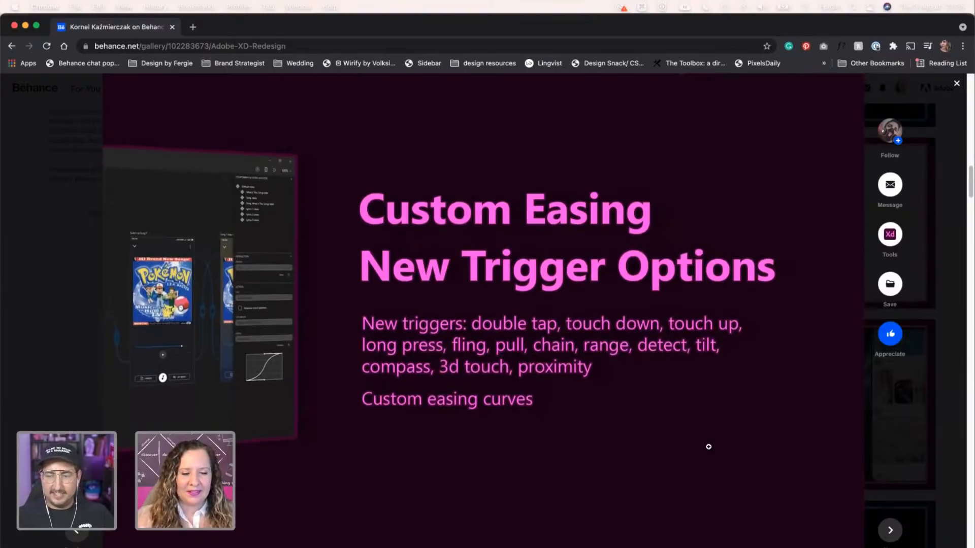
pyautogui.scroll(-15, 746, 455)
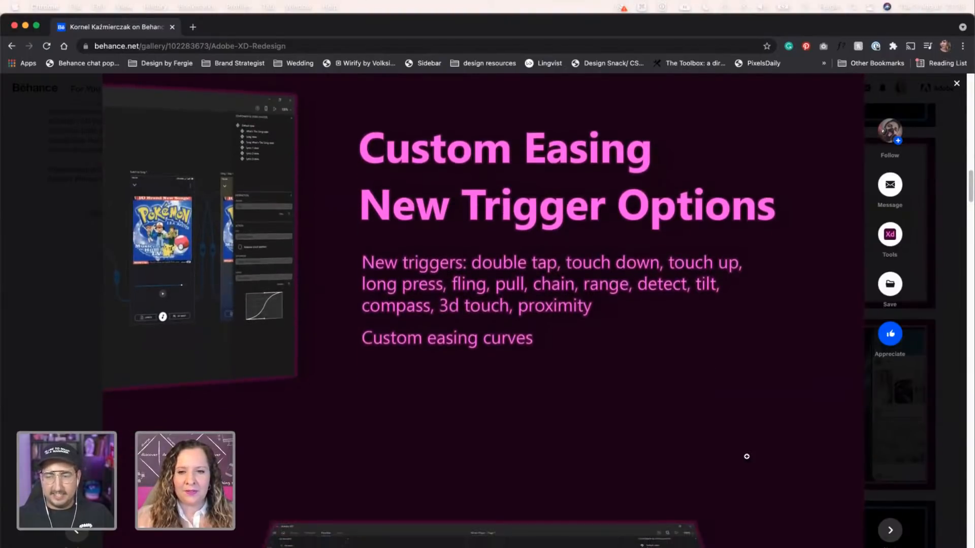
# Examine the timeline mockup and read the feature list under the Long Awaited Timeline And More heading.
pyautogui.scroll(-4, 747, 456)
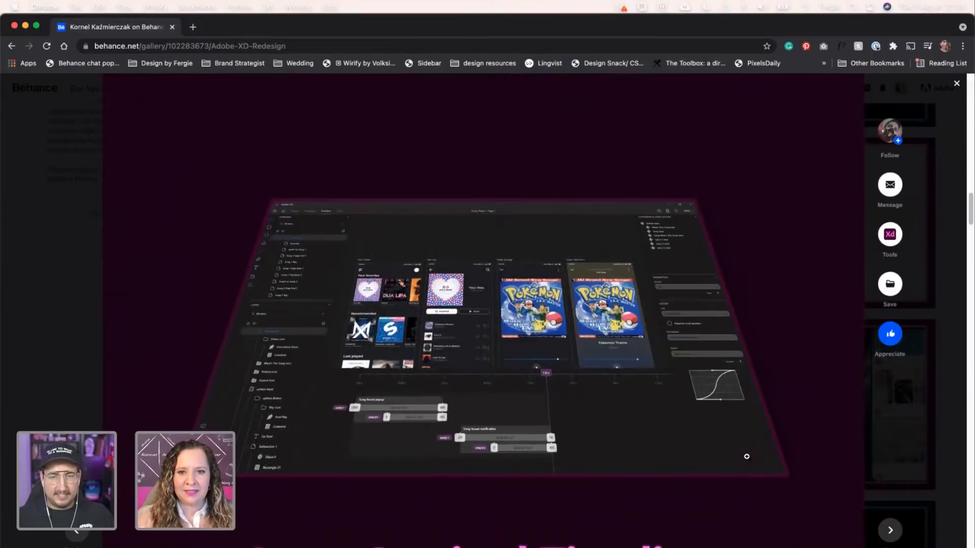
pyautogui.scroll(-5, 784, 508)
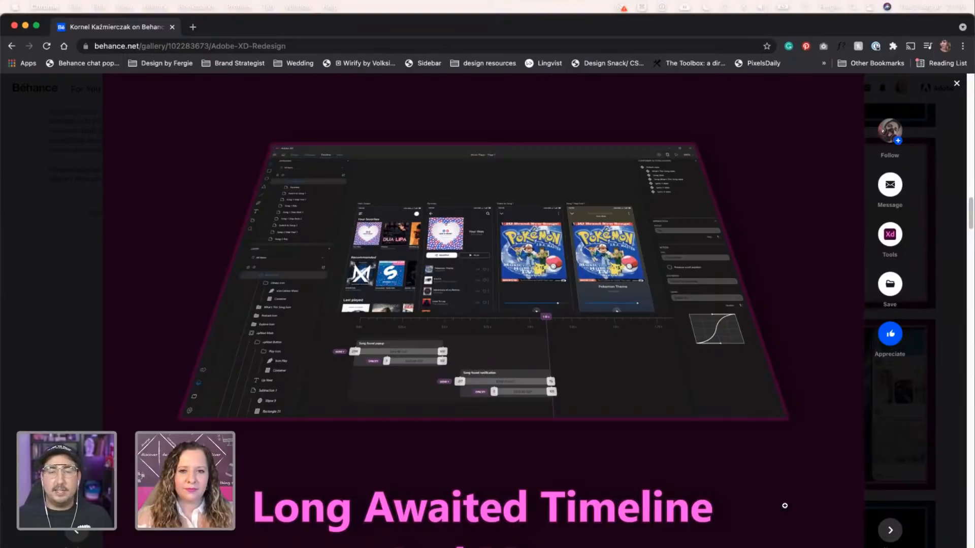
pyautogui.scroll(-1, 785, 505)
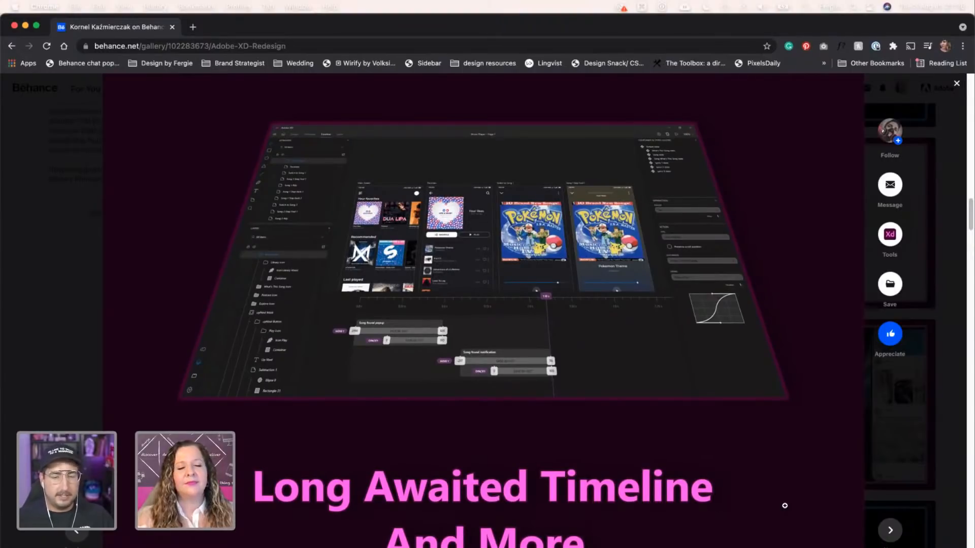
pyautogui.scroll(-2, 784, 505)
pyautogui.scroll(-2, 784, 506)
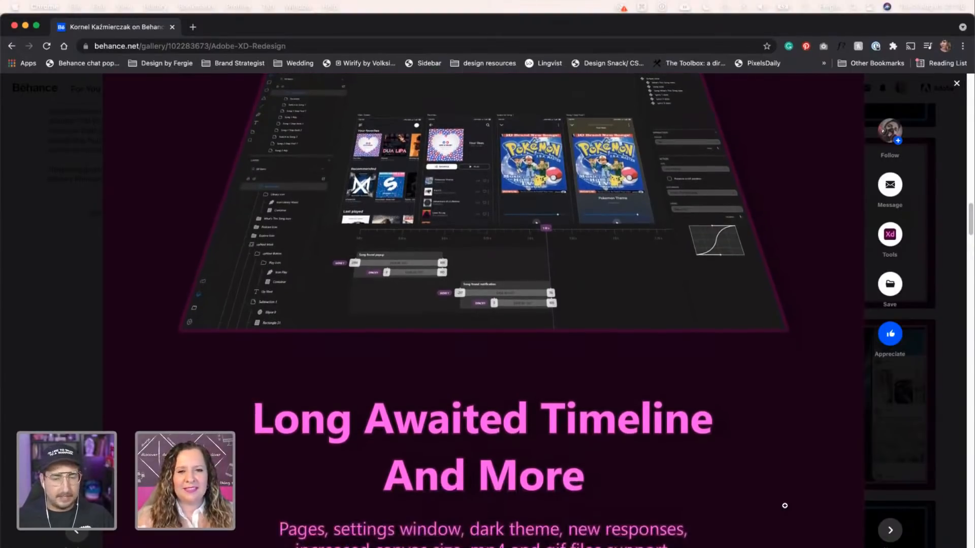
pyautogui.scroll(-4, 784, 506)
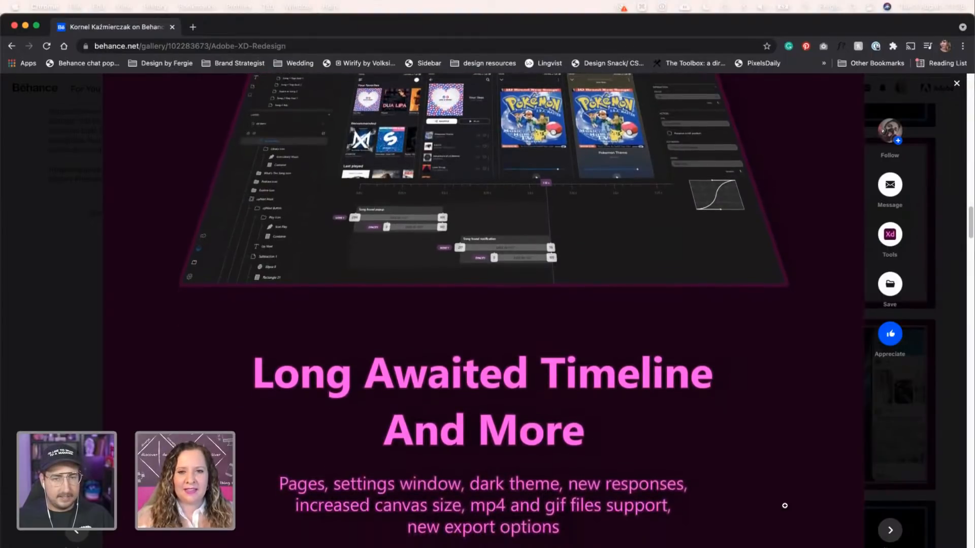
# Read the Style section of the project, covering the Segoe UI typefaces and the color palette with each color's purpose.
pyautogui.scroll(-4, 785, 506)
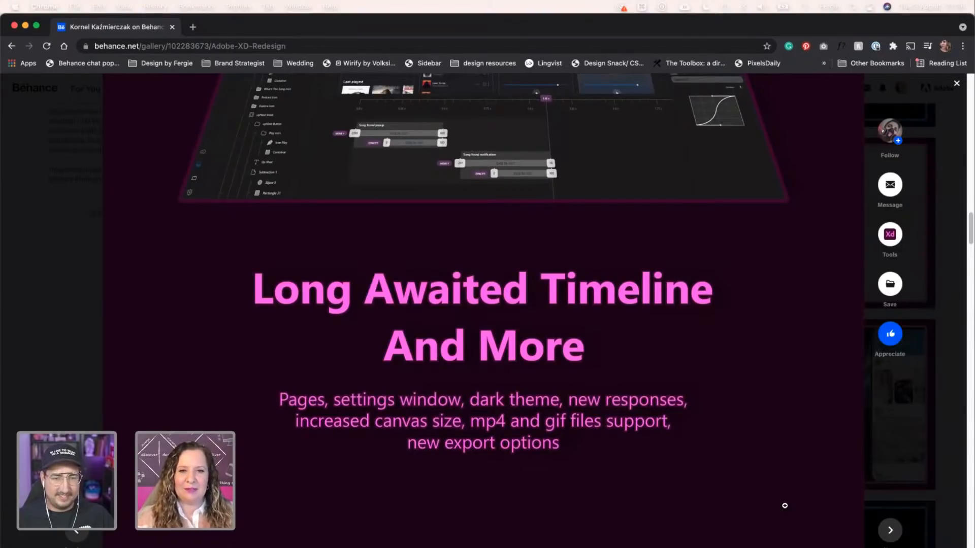
pyautogui.scroll(-8, 784, 506)
pyautogui.scroll(-15, 785, 506)
pyautogui.scroll(-15, 785, 506)
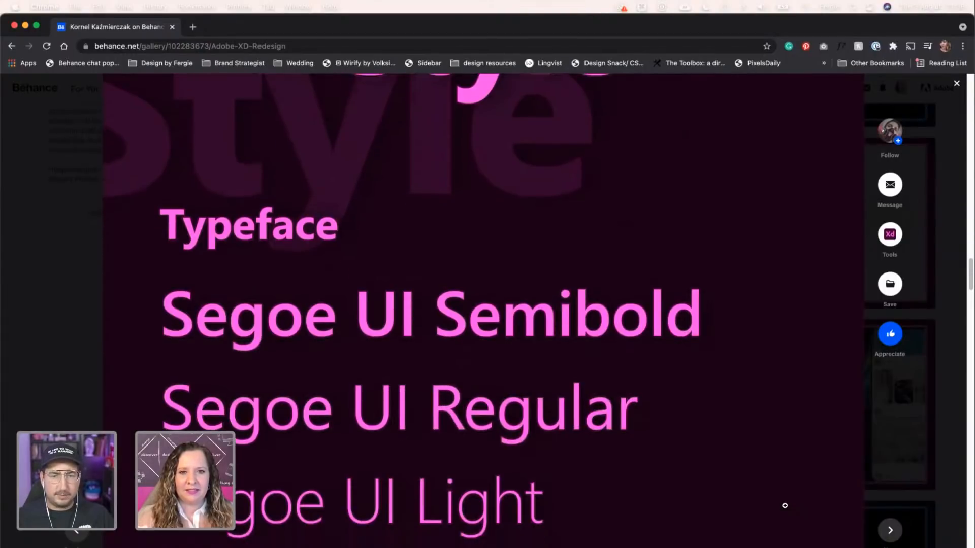
pyautogui.scroll(-12, 784, 506)
pyautogui.scroll(-15, 784, 506)
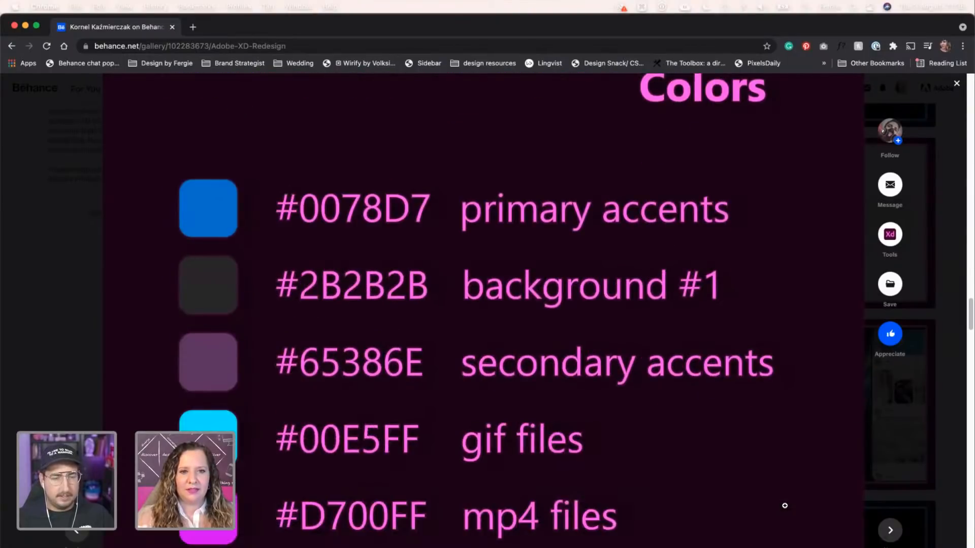
pyautogui.scroll(-12, 792, 452)
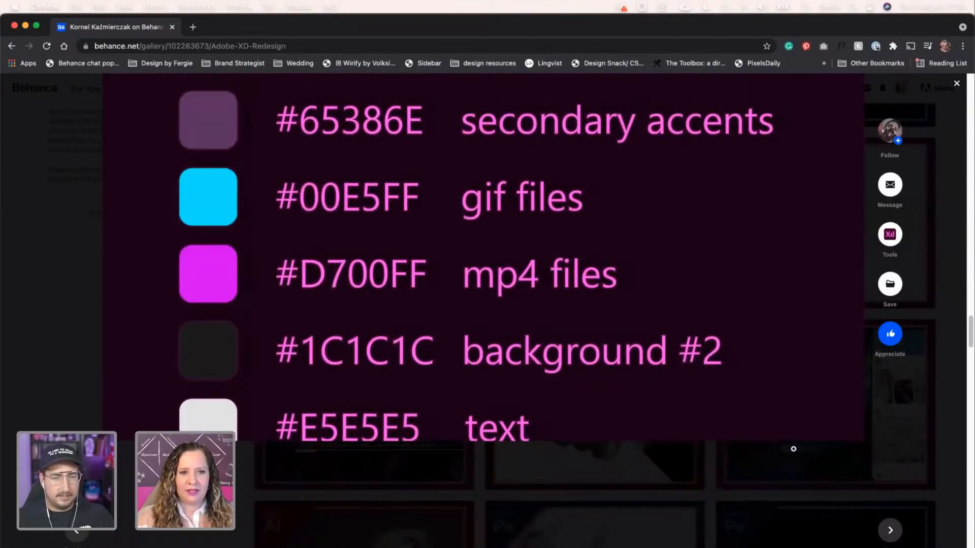
pyautogui.scroll(-12, 794, 449)
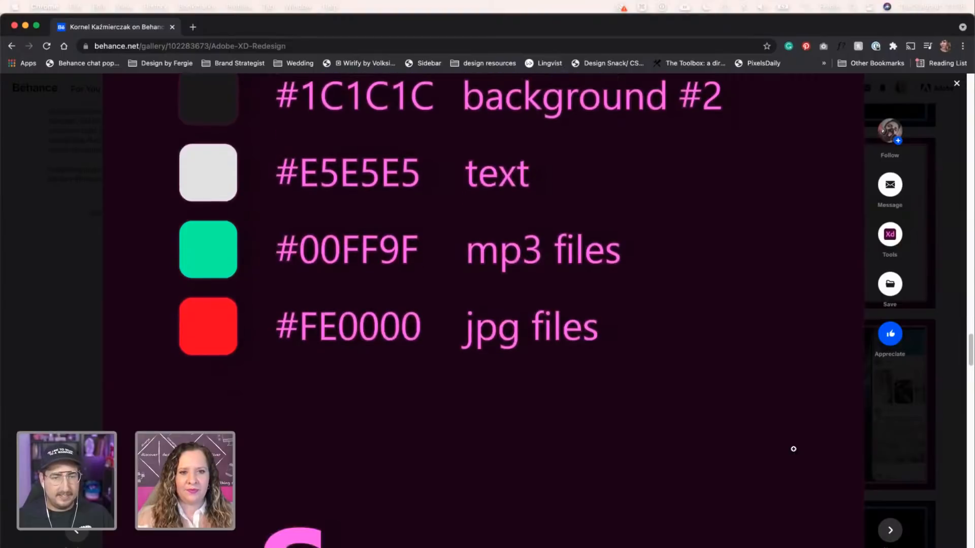
# Examine the angled interface mockups in the Screens section through to the closing Thank you banner.
pyautogui.scroll(-20, 794, 449)
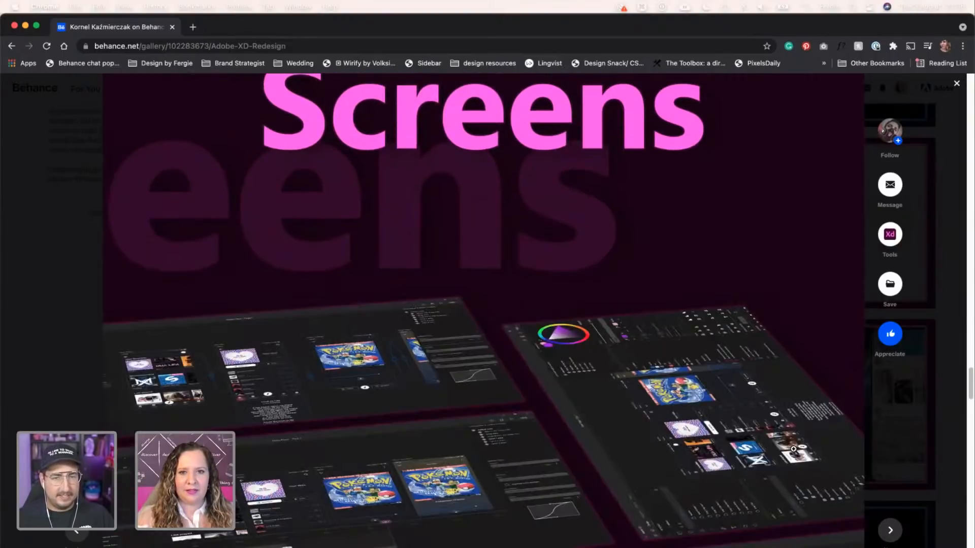
pyautogui.scroll(-9, 793, 449)
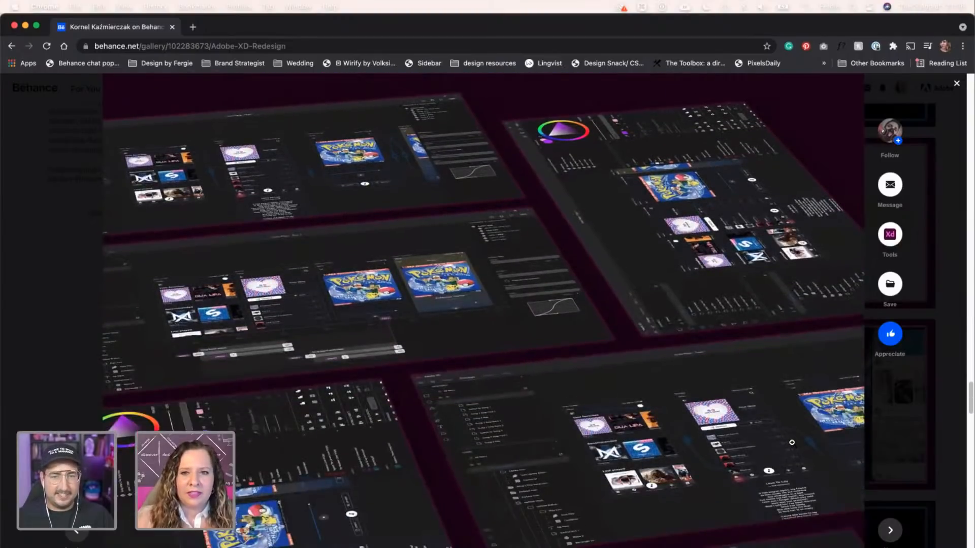
pyautogui.scroll(-2, 792, 442)
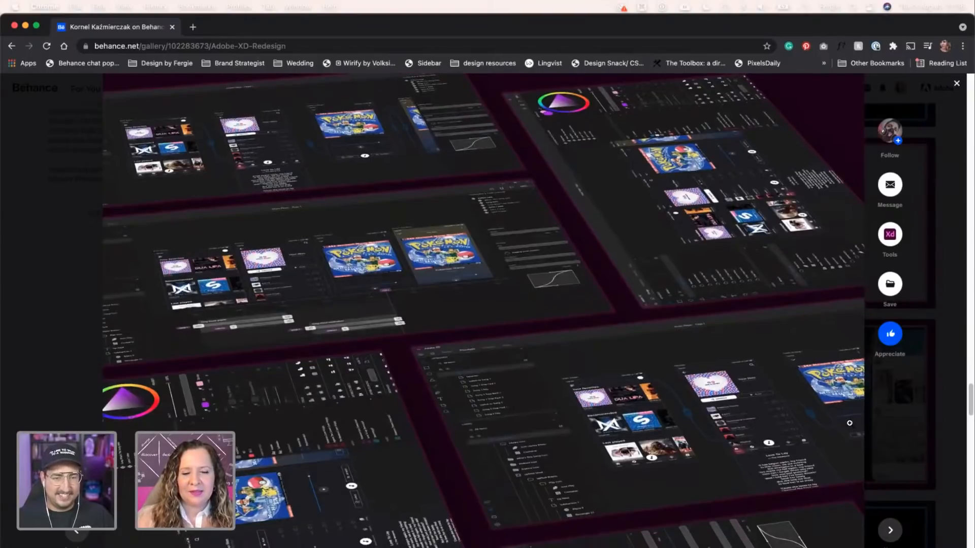
pyautogui.scroll(-8, 849, 423)
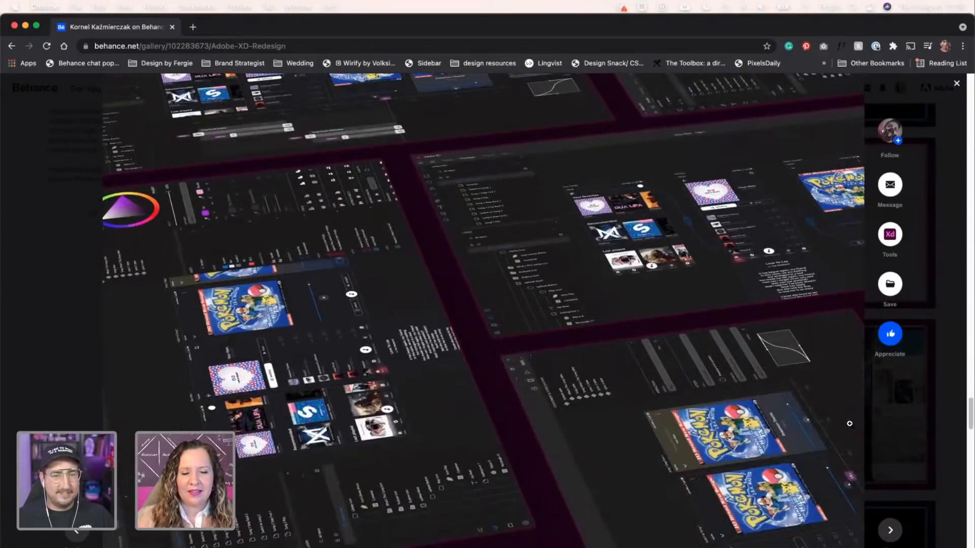
pyautogui.scroll(-3, 850, 423)
pyautogui.scroll(-13, 849, 423)
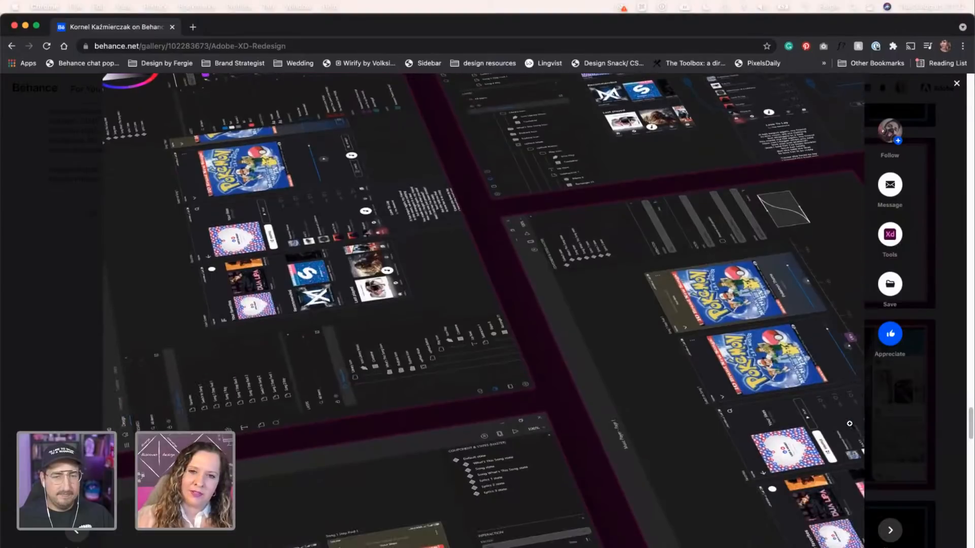
pyautogui.scroll(-15, 850, 423)
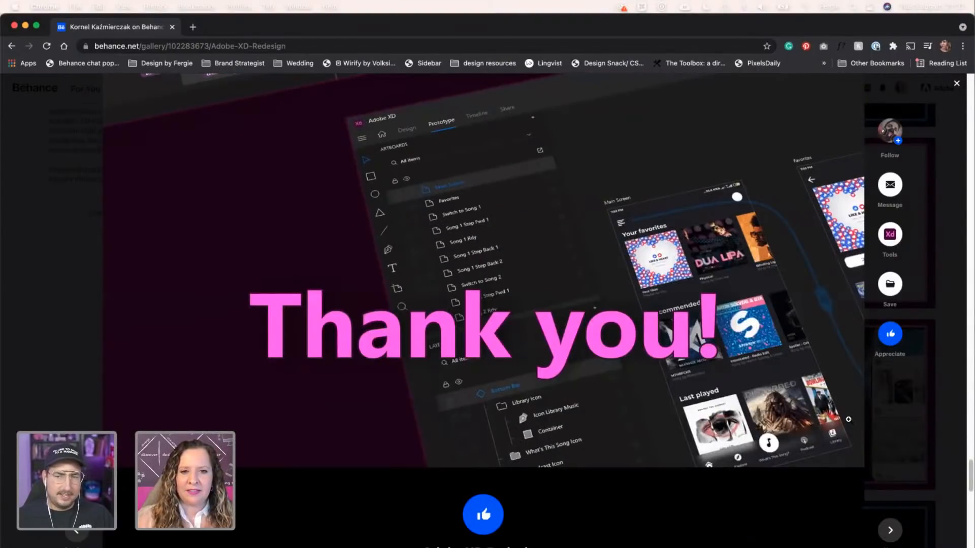
# Appreciate the Adobe XD Redesign project and close it to return to the artist's profile.
pyautogui.scroll(-2, 849, 423)
pyautogui.click(474, 466)
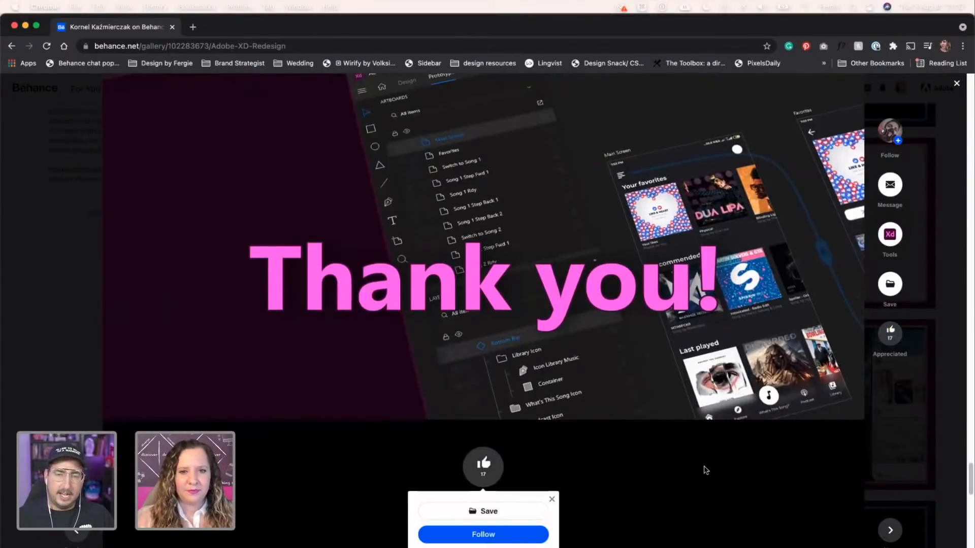
pyautogui.scroll(3, 706, 470)
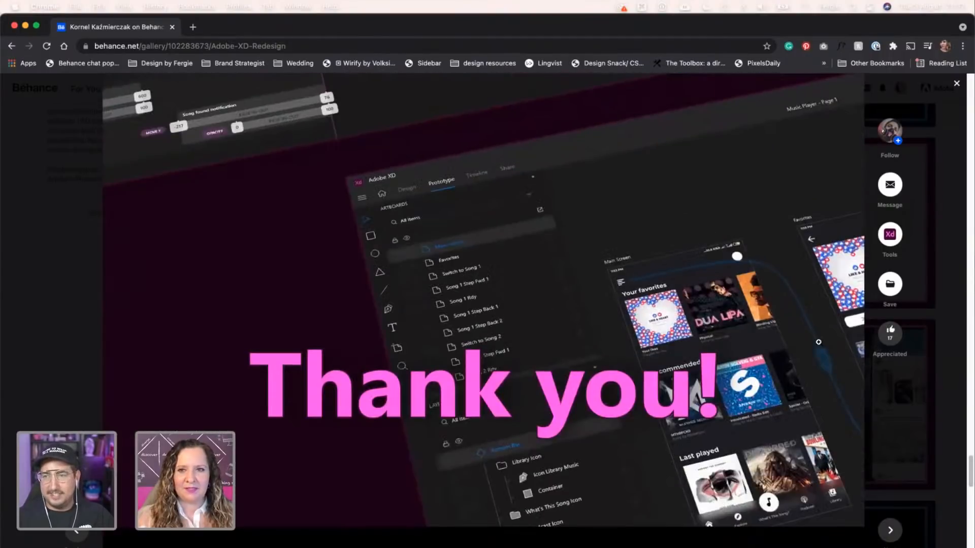
pyautogui.click(935, 290)
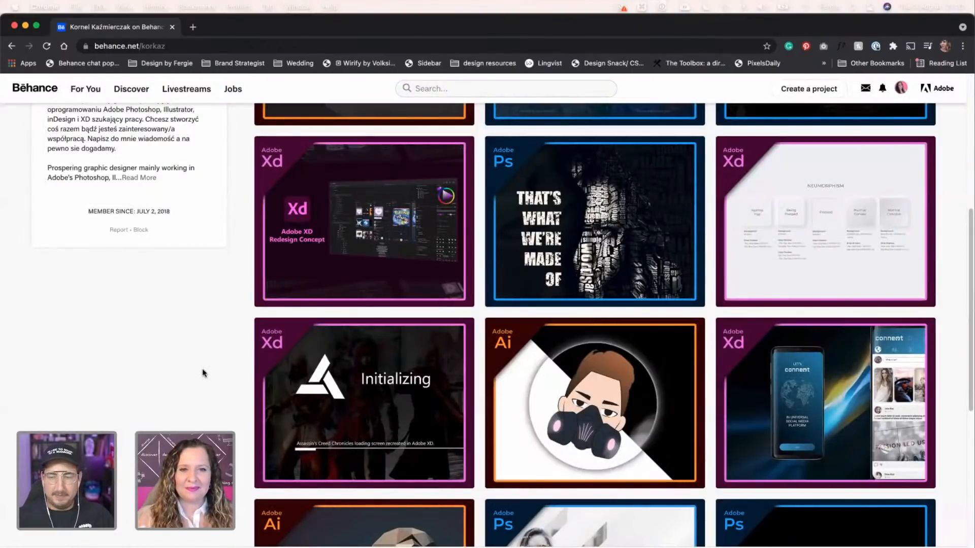
pyautogui.scroll(10, 201, 393)
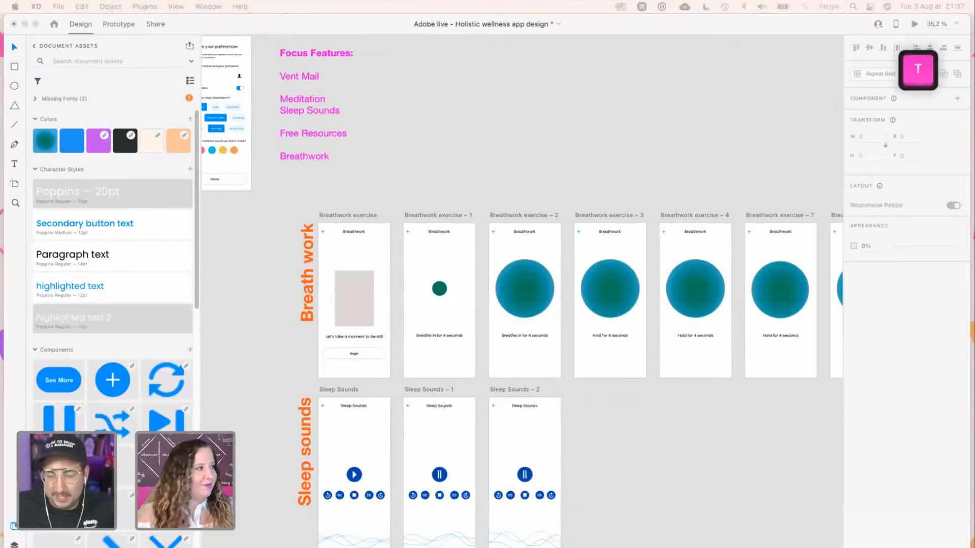
# Survey the Onboarding, Main screen, Breath work, Sleep sounds and Vent Mail artboards in the wellness app design.
pyautogui.press('Return')
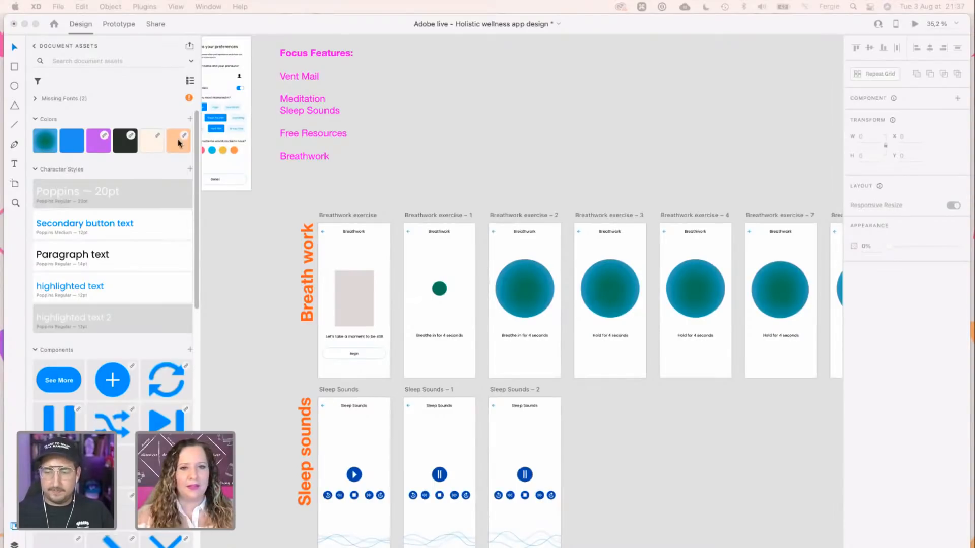
pyautogui.scroll(-3, 394, 305)
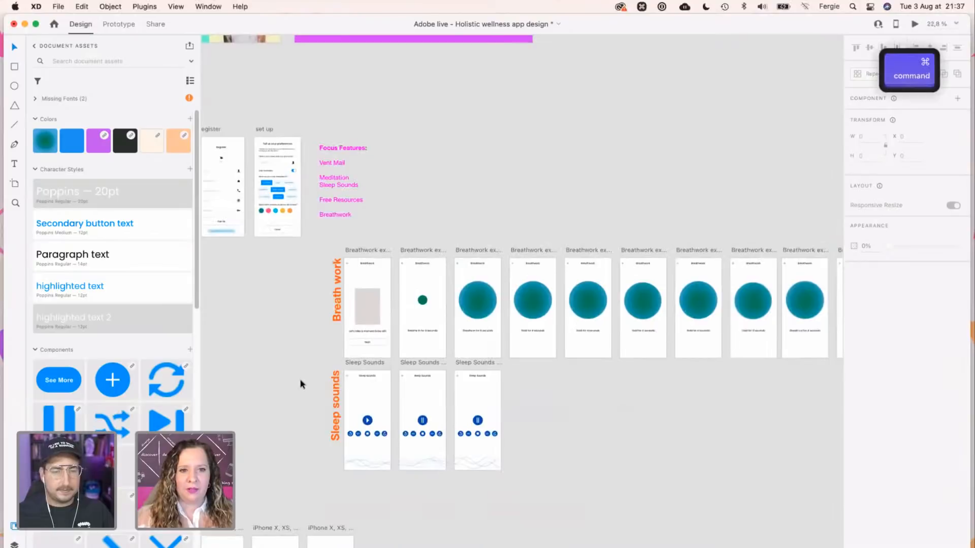
pyautogui.scroll(1, 296, 392)
pyautogui.hscroll(-3, 361, 315)
pyautogui.scroll(-3, 362, 315)
pyautogui.scroll(-1, 362, 314)
pyautogui.scroll(-1, 347, 359)
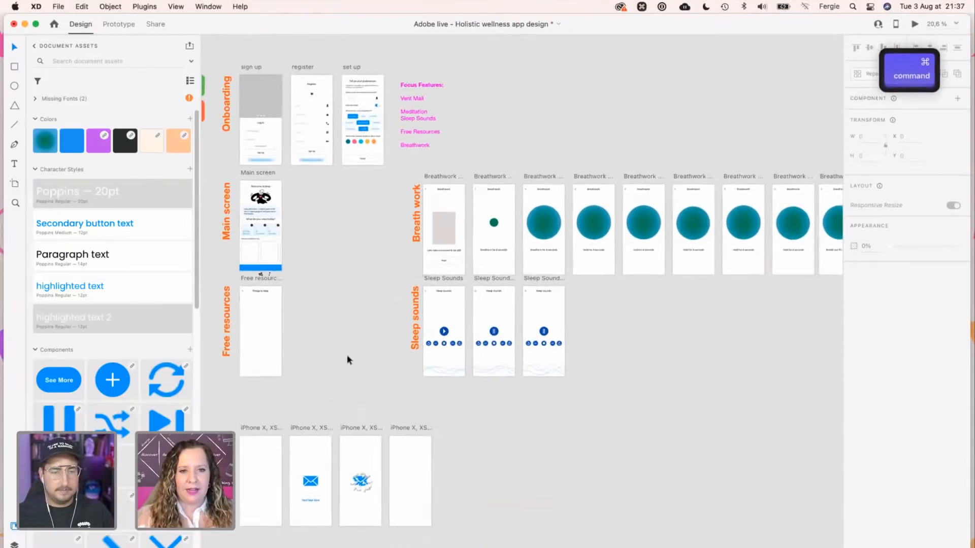
pyautogui.moveTo(300, 392); pyautogui.dragTo(351, 366)
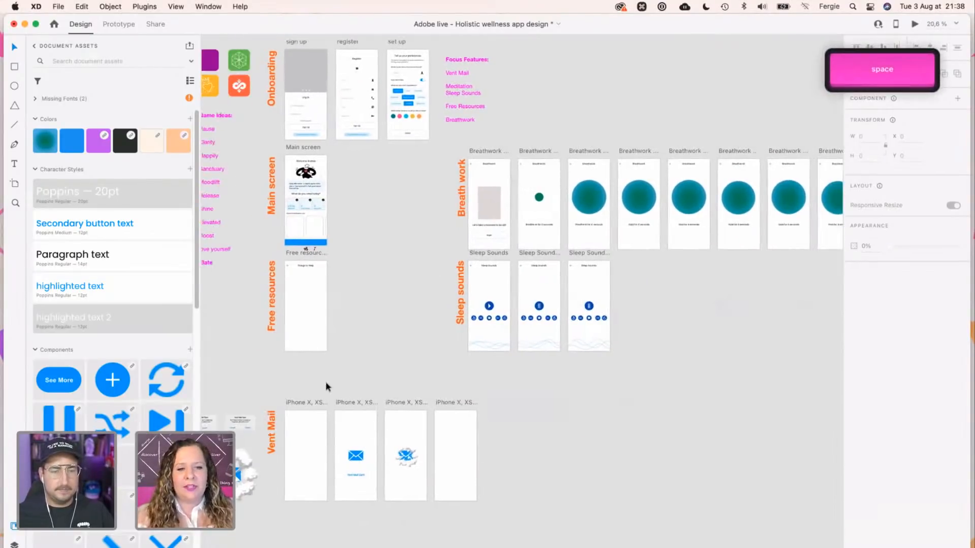
pyautogui.moveTo(441, 367); pyautogui.dragTo(501, 365)
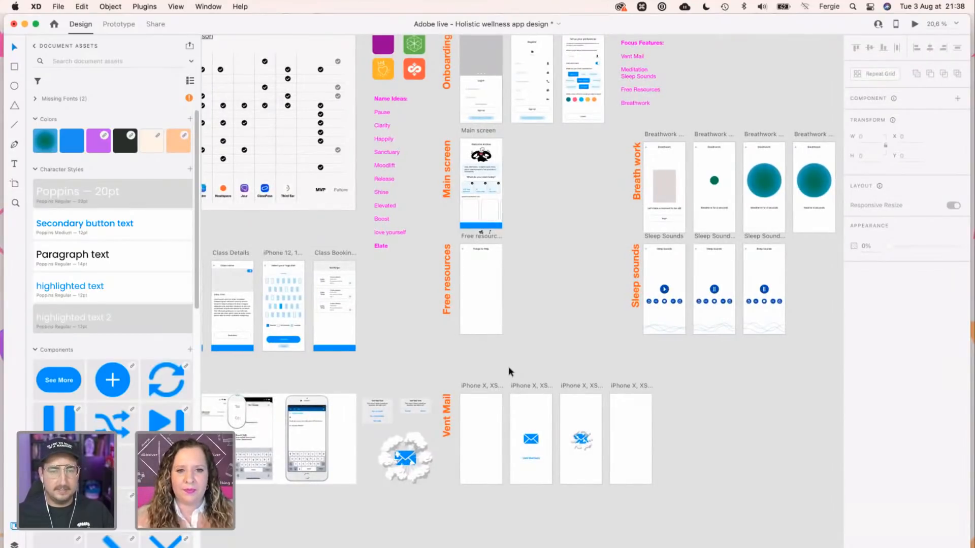
# Examine the phone email-compose reference image beside the Vent Mail artboards.
pyautogui.scroll(-10, 511, 372)
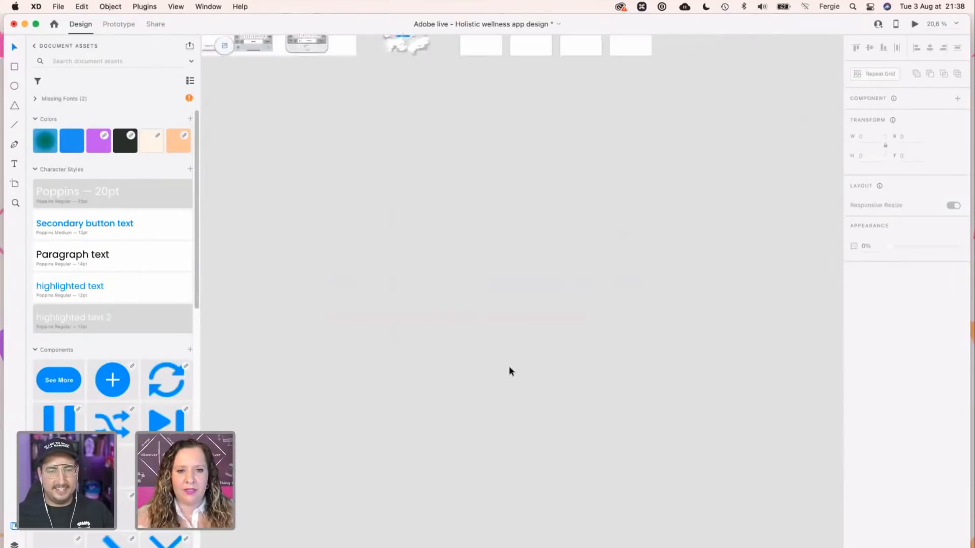
pyautogui.scroll(9, 510, 372)
pyautogui.scroll(3, 444, 371)
pyautogui.press('space')
pyautogui.hscroll(-5, 342, 252)
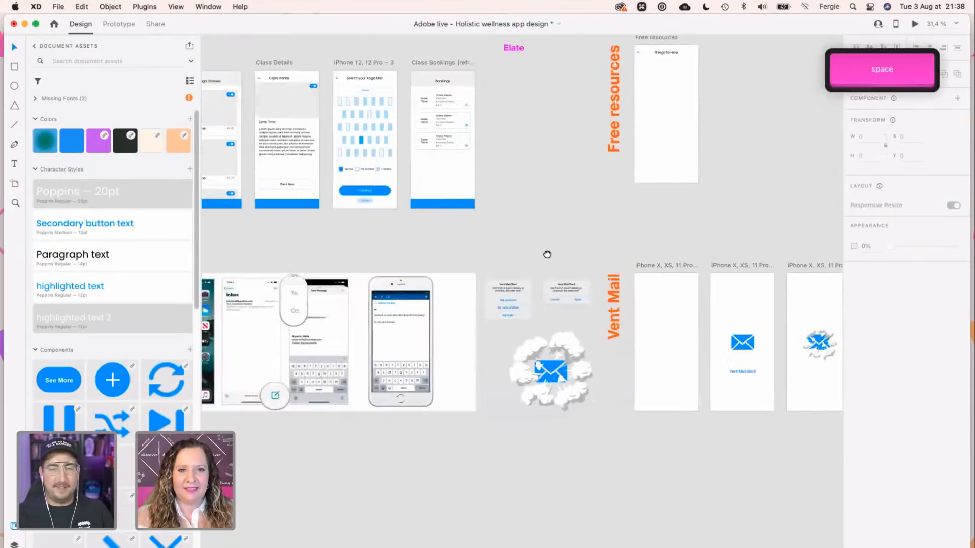
pyautogui.scroll(5, 443, 333)
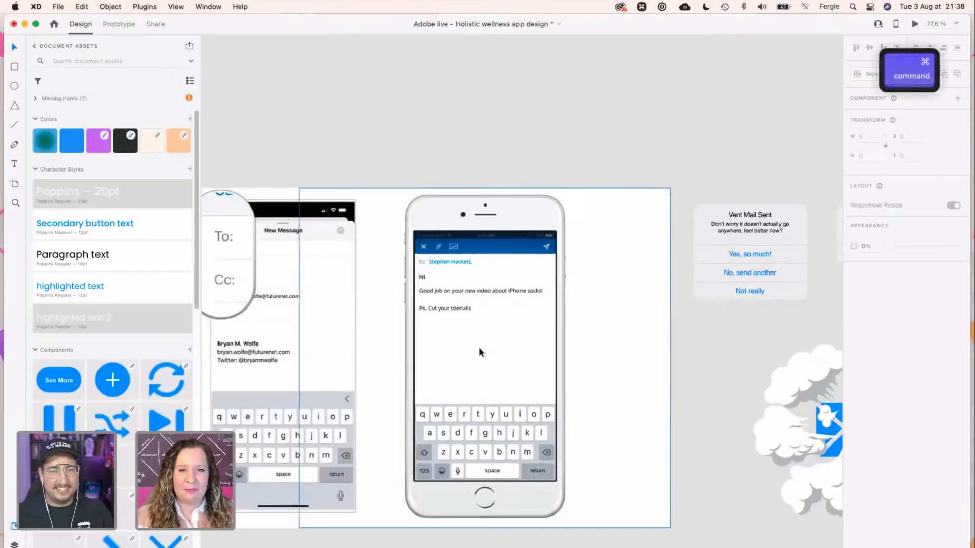
pyautogui.scroll(-1, 519, 284)
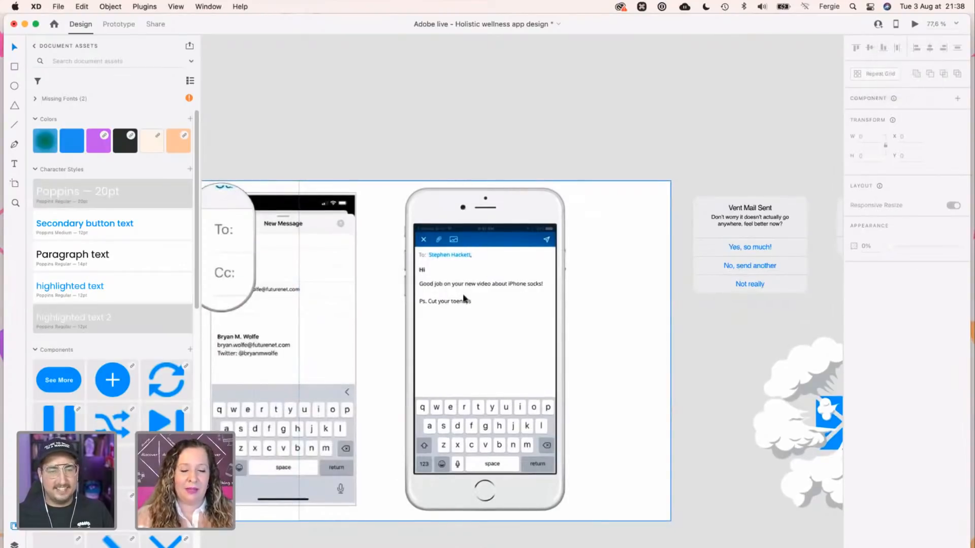
pyautogui.press('super')
pyautogui.scroll(-5, 472, 333)
pyautogui.click(674, 460)
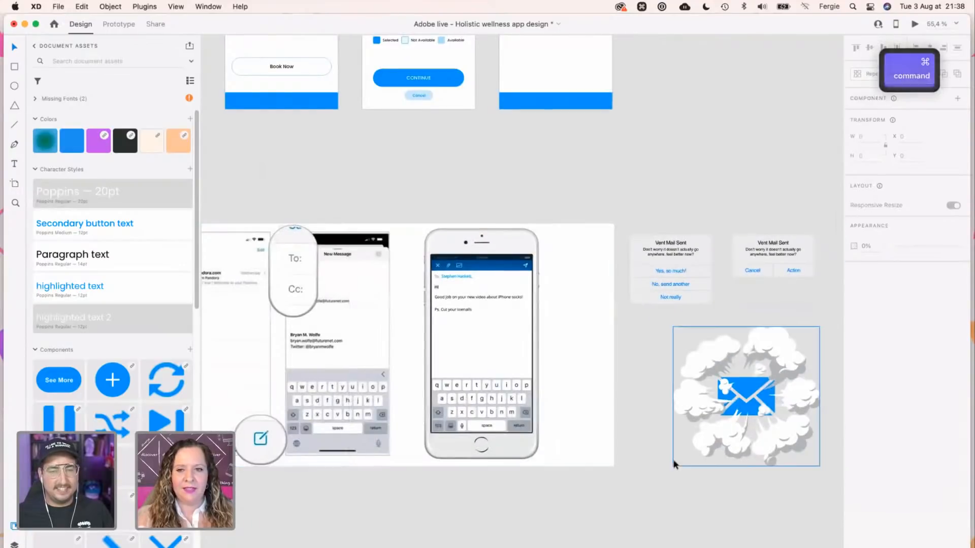
# Preview the prototype beside the Vent Mail artboards, try tapping the blank screen, and close the preview.
pyautogui.press('space')
pyautogui.click(783, 307)
pyautogui.hscroll(10, 783, 307)
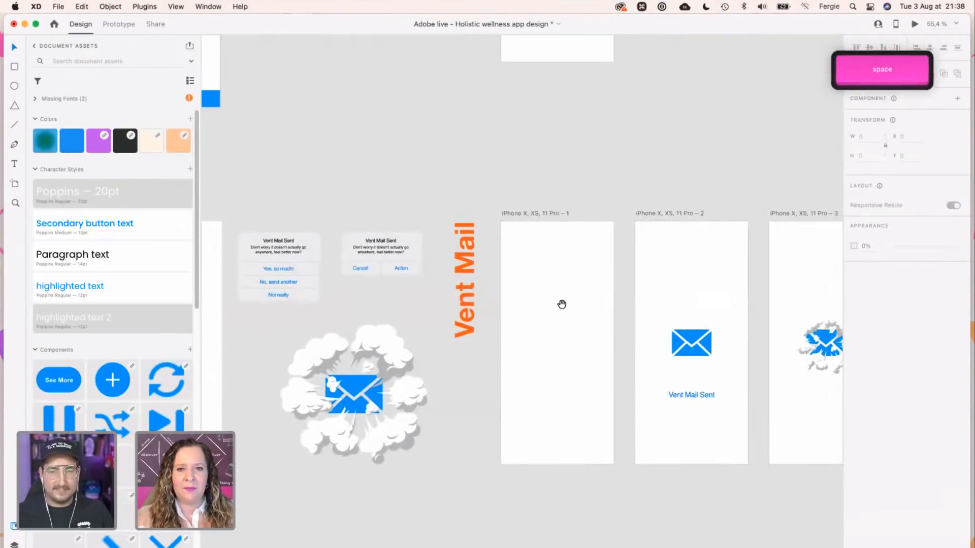
pyautogui.press('super+Return')
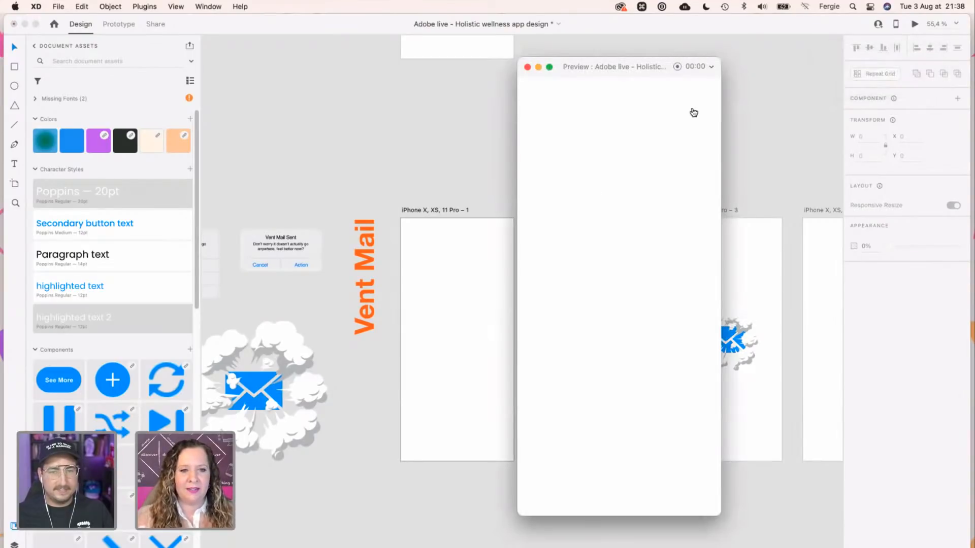
pyautogui.click(688, 207)
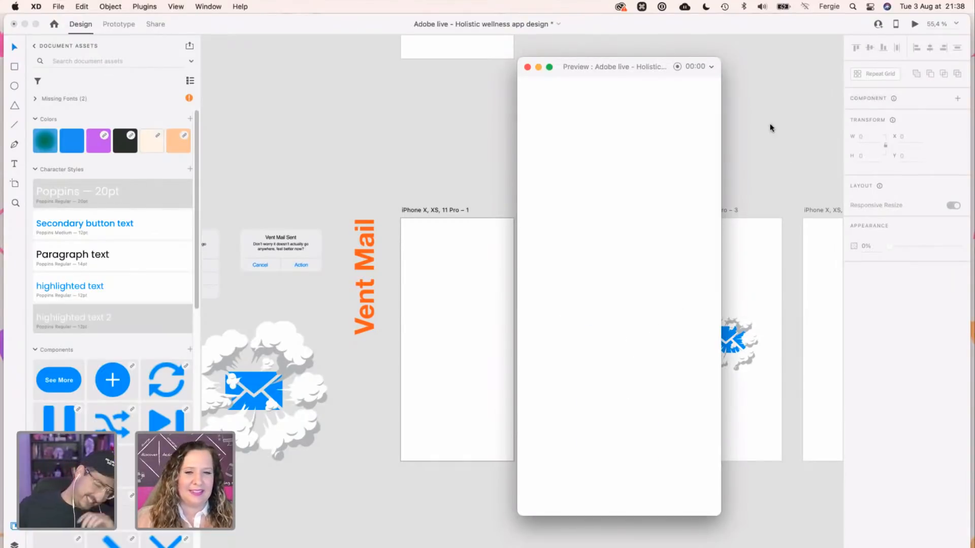
pyautogui.click(527, 69)
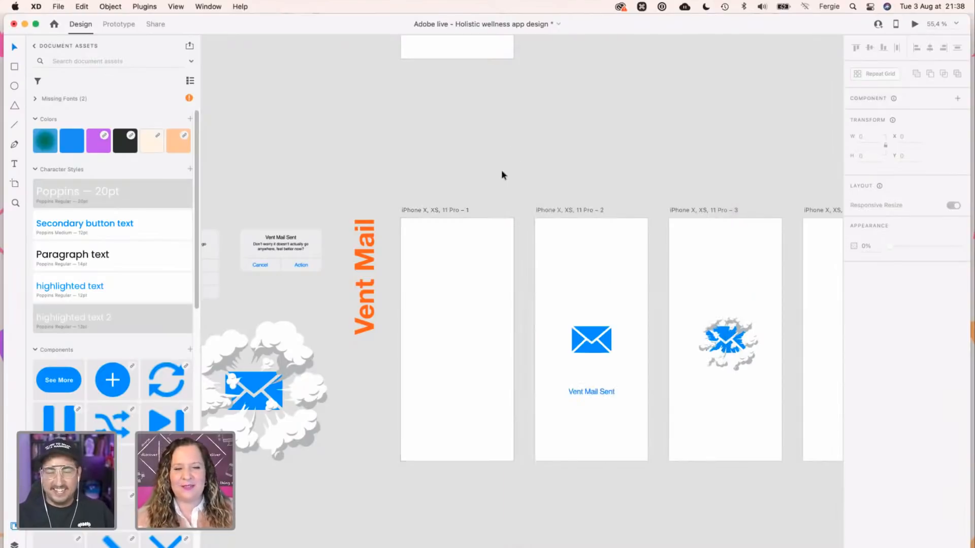
# Examine the two Vent Mail Sent alert dialogs and their answer options.
pyautogui.scroll(-2, 483, 223)
pyautogui.scroll(3, 373, 271)
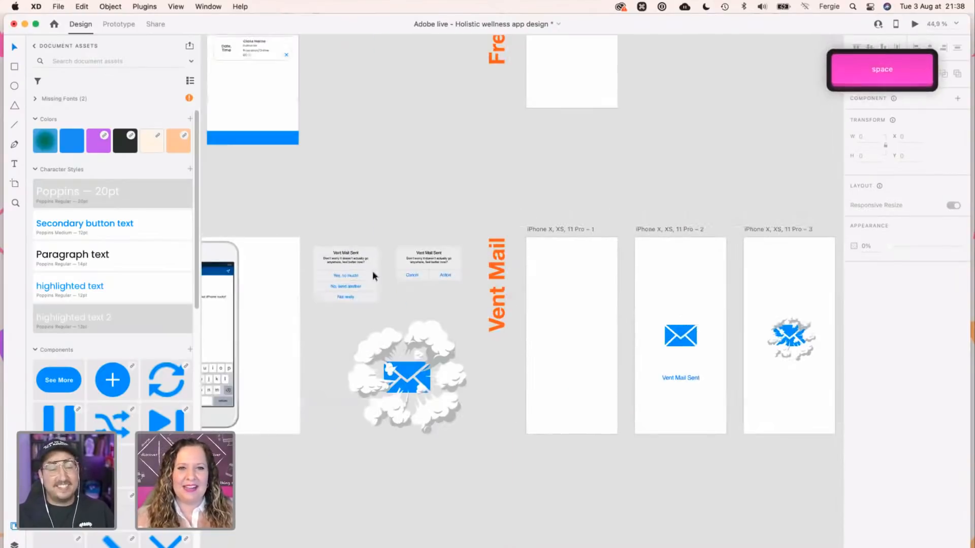
pyautogui.scroll(5, 323, 271)
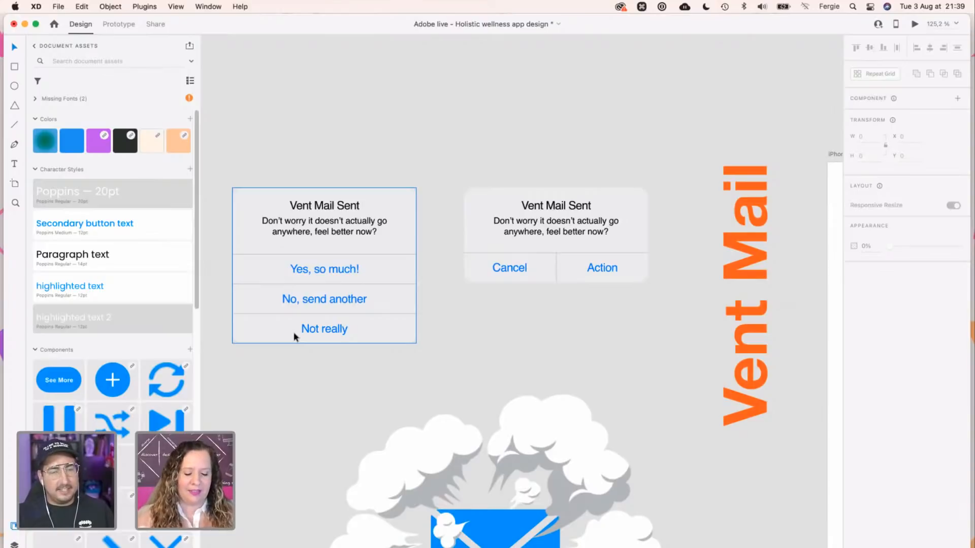
pyautogui.scroll(-1, 340, 336)
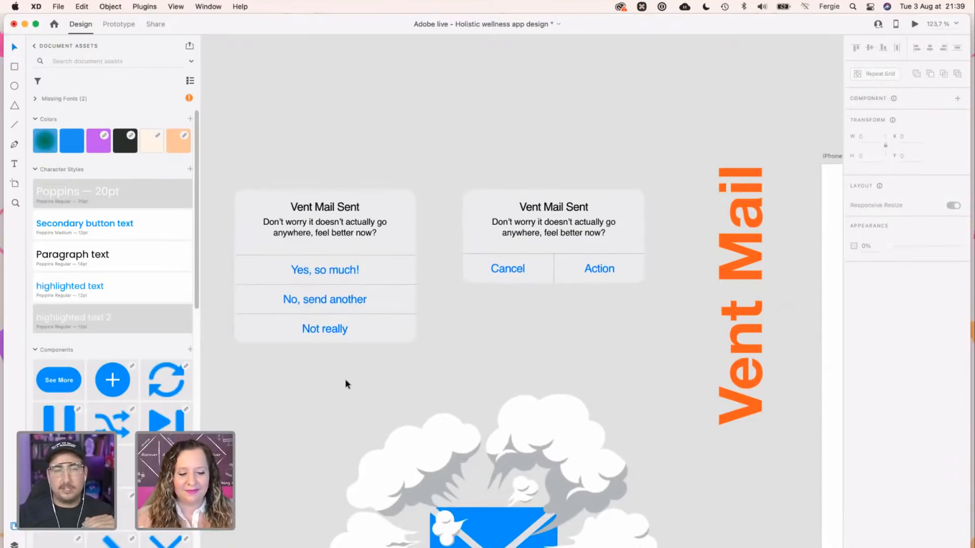
# Duplicate the phone email-compose reference image and place the copy just below the first Vent Mail artboard.
pyautogui.scroll(-10, 365, 370)
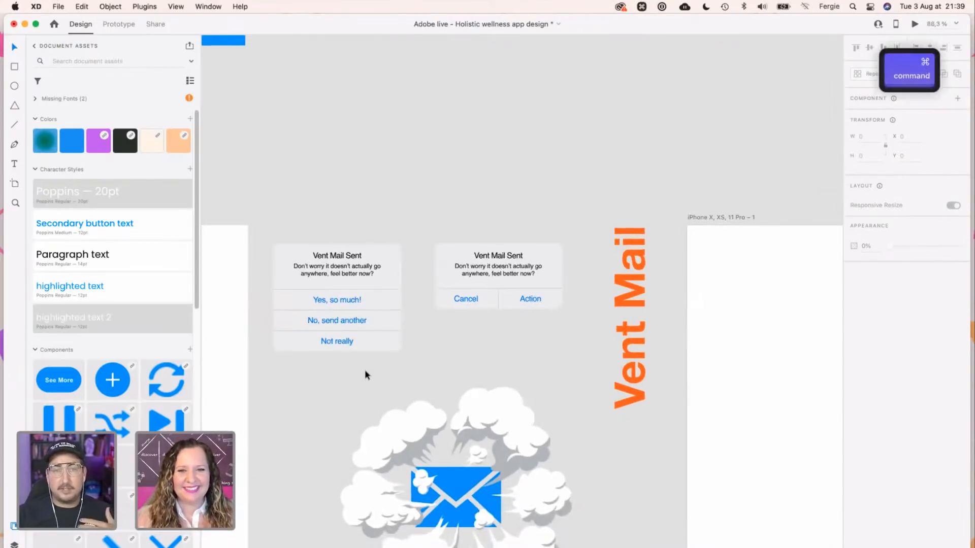
pyautogui.scroll(-4, 364, 370)
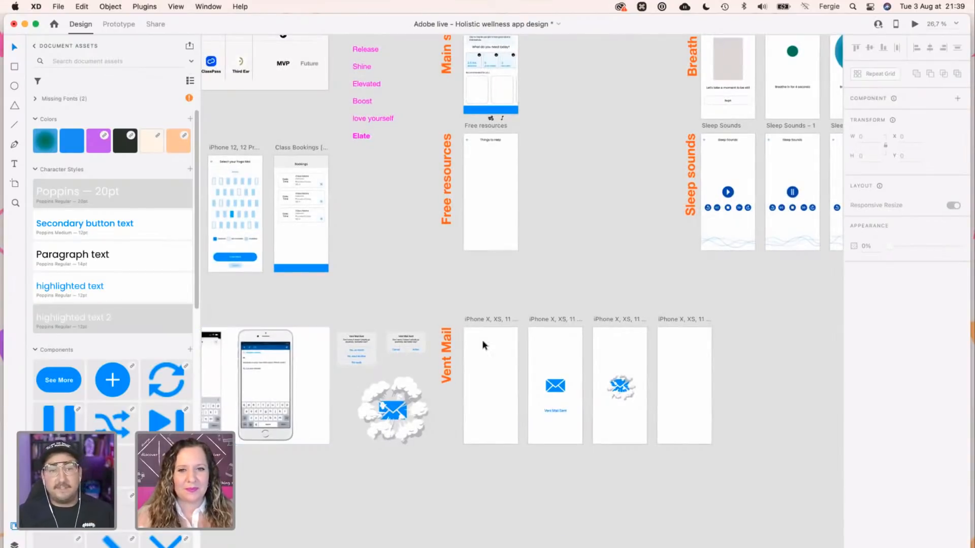
pyautogui.scroll(2, 483, 340)
pyautogui.click(295, 404)
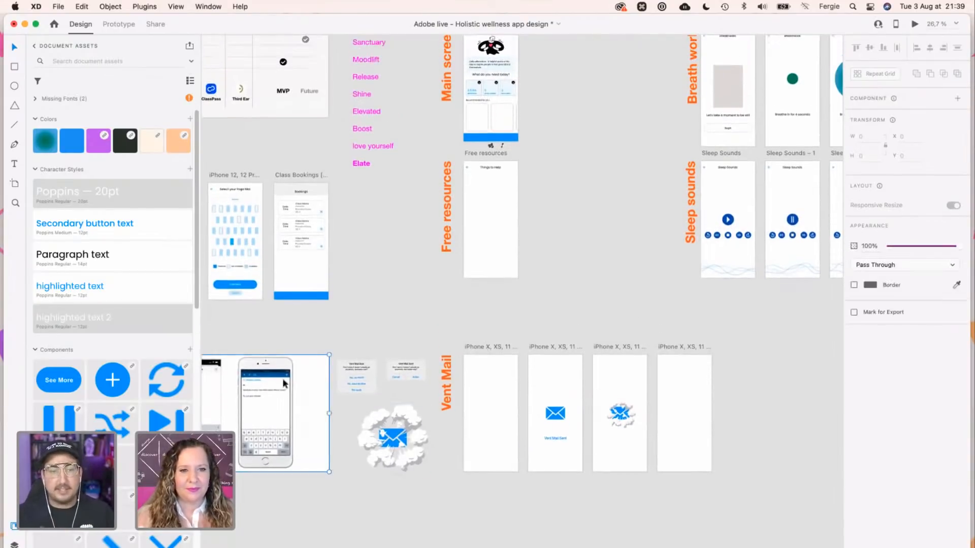
pyautogui.press('space')
pyautogui.moveTo(259, 390); pyautogui.dragTo(410, 380)
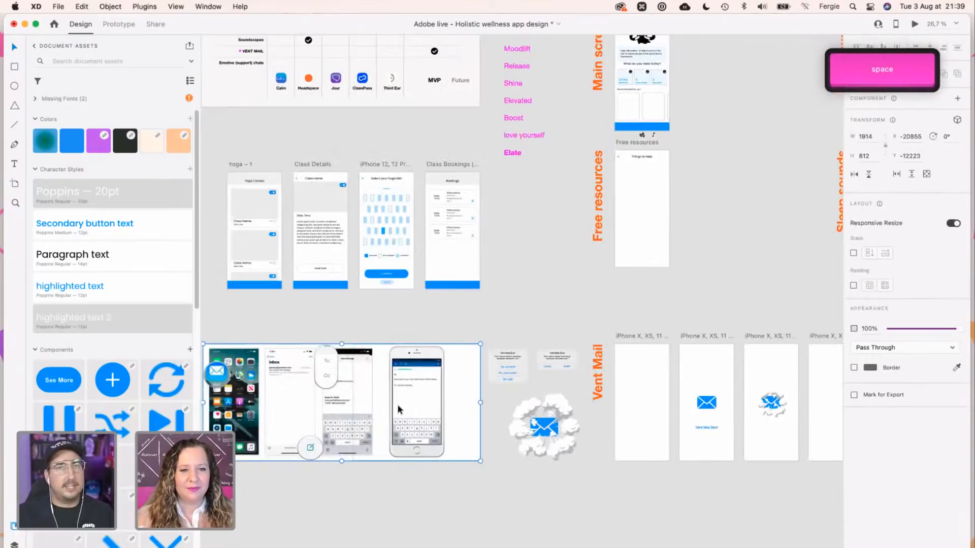
pyautogui.scroll(5, 399, 407)
pyautogui.scroll(3, 399, 410)
pyautogui.press('space')
pyautogui.scroll(-3, 424, 414)
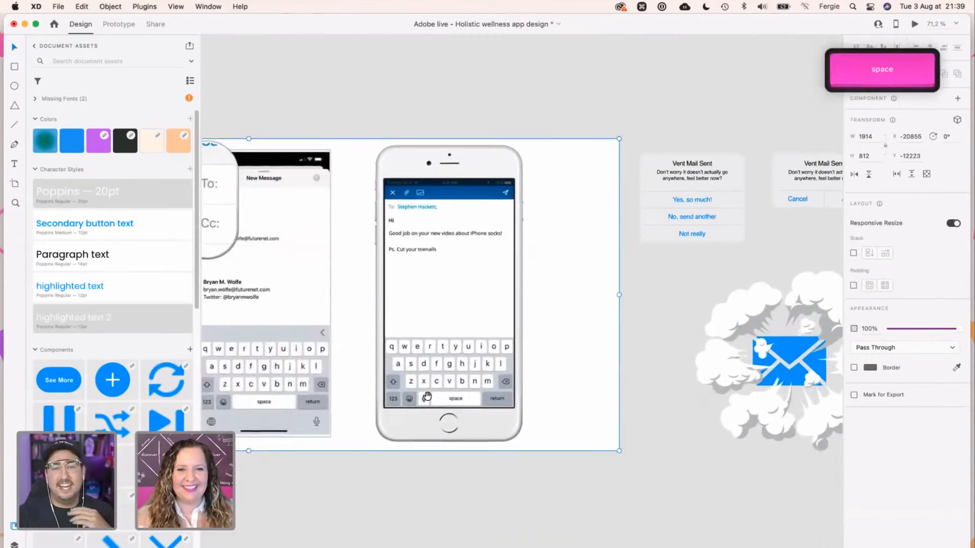
pyautogui.moveTo(427, 396); pyautogui.dragTo(428, 336)
pyautogui.click(440, 323)
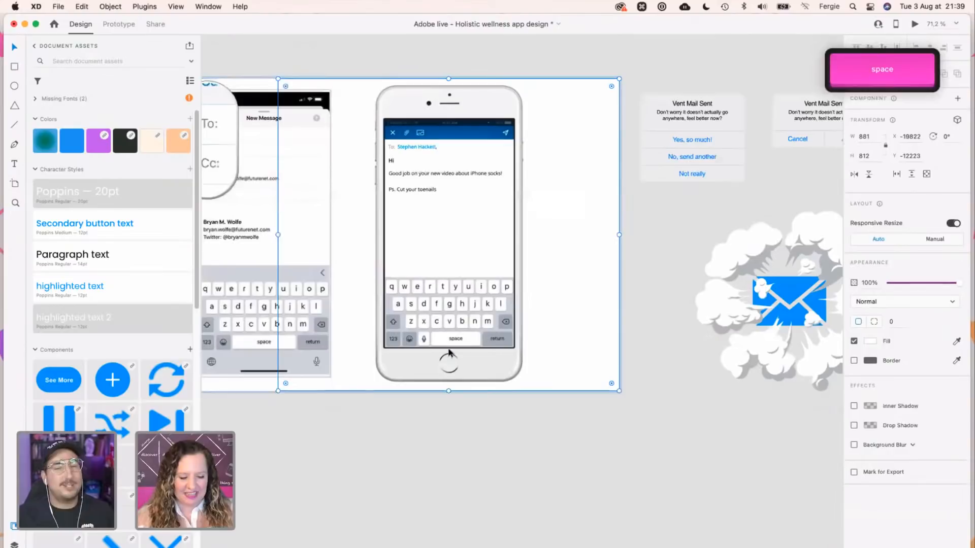
pyautogui.press('cmd+c')
pyautogui.press('cmd+v')
pyautogui.moveTo(482, 243); pyautogui.dragTo(706, 517)
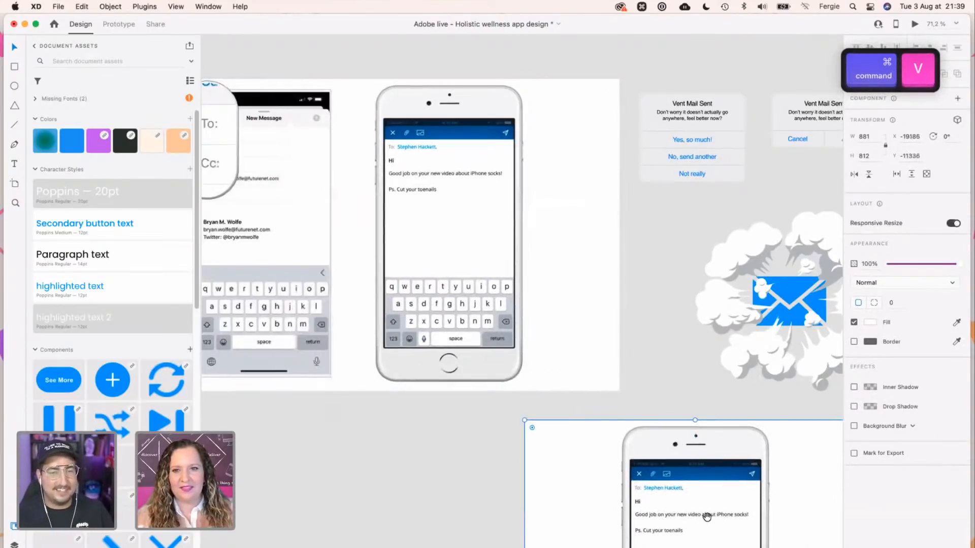
pyautogui.hscroll(5, 728, 408)
pyautogui.moveTo(728, 408); pyautogui.dragTo(584, 332)
# Draw a rectangle about 329 by 356 over the message area of the copied phone screen and mask the image with it.
pyautogui.press('space')
pyautogui.scroll(3, 562, 410)
pyautogui.moveTo(486, 292)
pyautogui.mouseDown()
pyautogui.moveTo(601, 450)
pyautogui.moveTo(653, 471)
pyautogui.mouseUp()
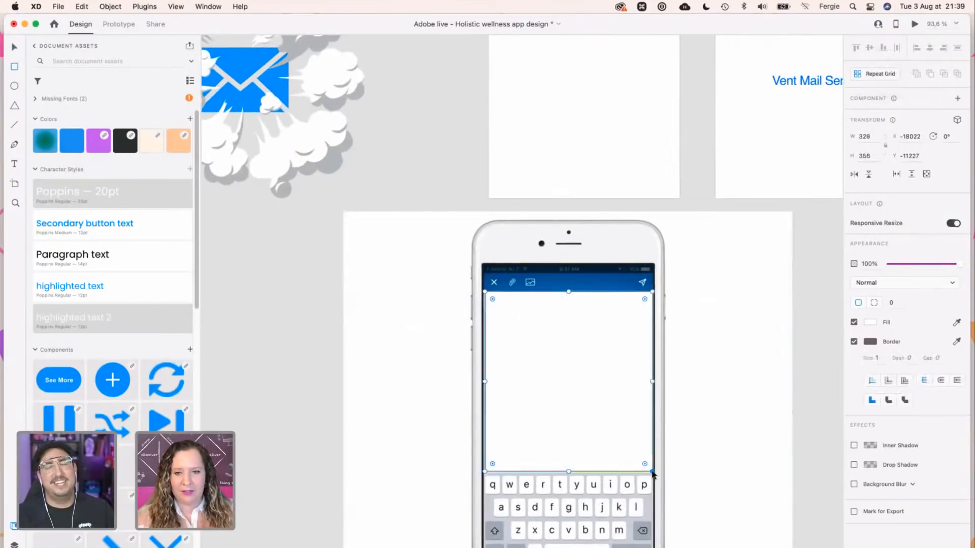
pyautogui.keyDown('shift'); pyautogui.click(693, 389); pyautogui.keyUp('shift')
pyautogui.press('super+shift+m')
# Move the masked message image onto the first Vent Mail artboard.
pyautogui.moveTo(559, 394)
pyautogui.mouseDown()
pyautogui.moveTo(567, 191)
pyautogui.moveTo(592, 176)
pyautogui.mouseUp()
pyautogui.press('super+z')
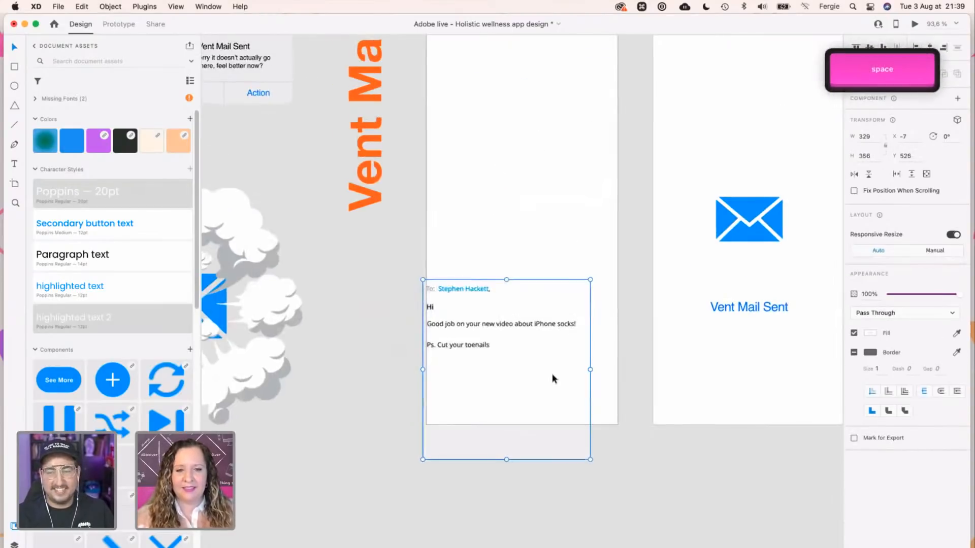
pyautogui.press('super+z')
pyautogui.press('super+z')
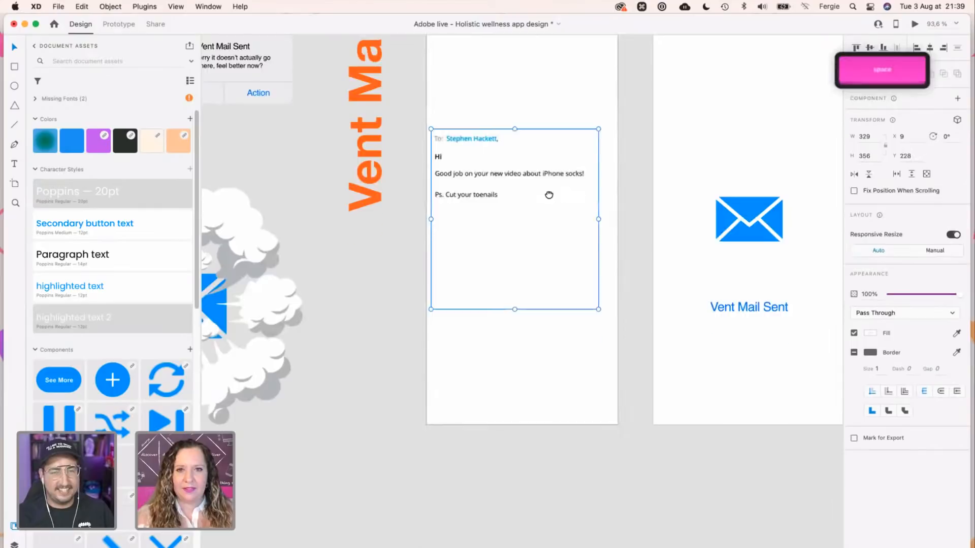
# Extend the mask down over the keyboard and scale the email image to 375 wide, aligned with the artboard's bottom edge.
pyautogui.scroll(3, 550, 203)
pyautogui.doubleClick(538, 182)
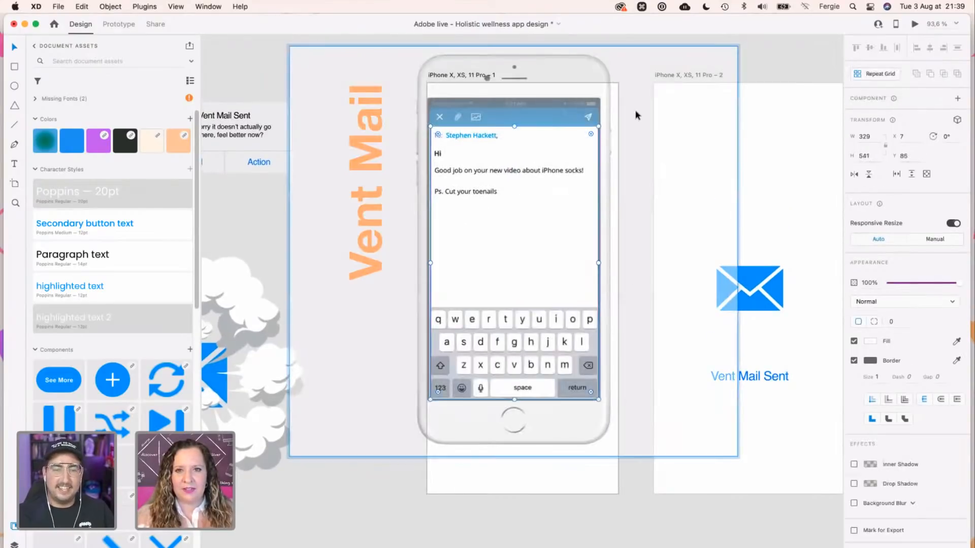
pyautogui.press('Escape')
pyautogui.moveTo(513, 230); pyautogui.dragTo(509, 321)
pyautogui.moveTo(595, 220); pyautogui.dragTo(618, 182)
pyautogui.moveTo(529, 279)
pyautogui.mouseDown()
pyautogui.moveTo(530, 257)
pyautogui.moveTo(529, 279)
pyautogui.mouseUp()
pyautogui.click(503, 153)
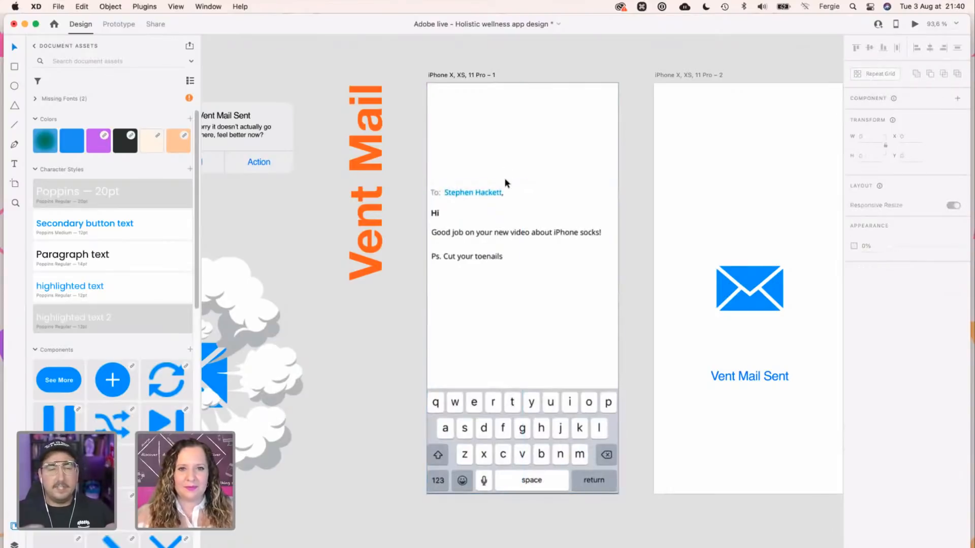
# Crop the top of the email image's mask to just below the recipient line, leaving it 577 high.
pyautogui.click(508, 192)
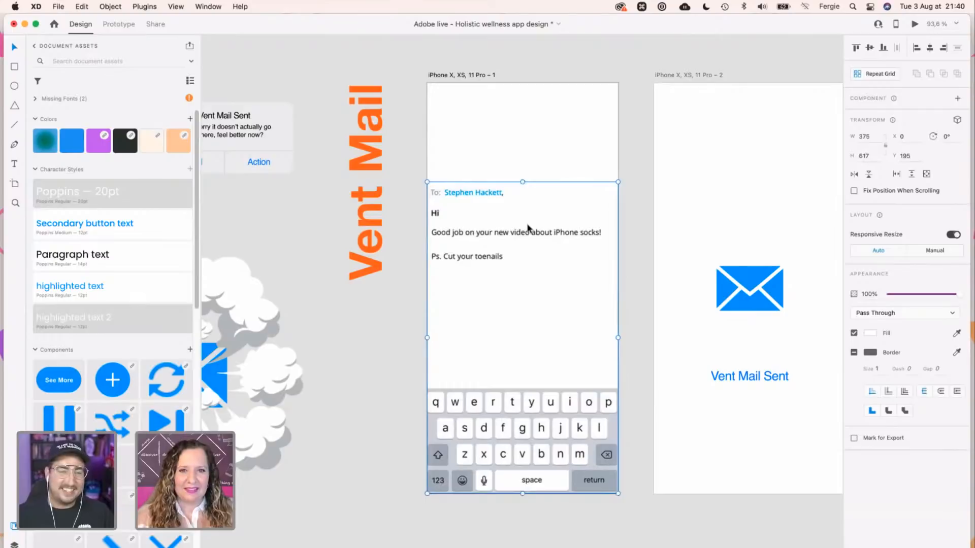
pyautogui.doubleClick(526, 202)
pyautogui.moveTo(523, 181); pyautogui.dragTo(529, 210)
pyautogui.press('Escape')
# Paste a copy of the masked email image, re-crop it to the blue header and message at 448 high, and align it with the artboard's top.
pyautogui.press('cmd+v')
pyautogui.doubleClick(519, 158)
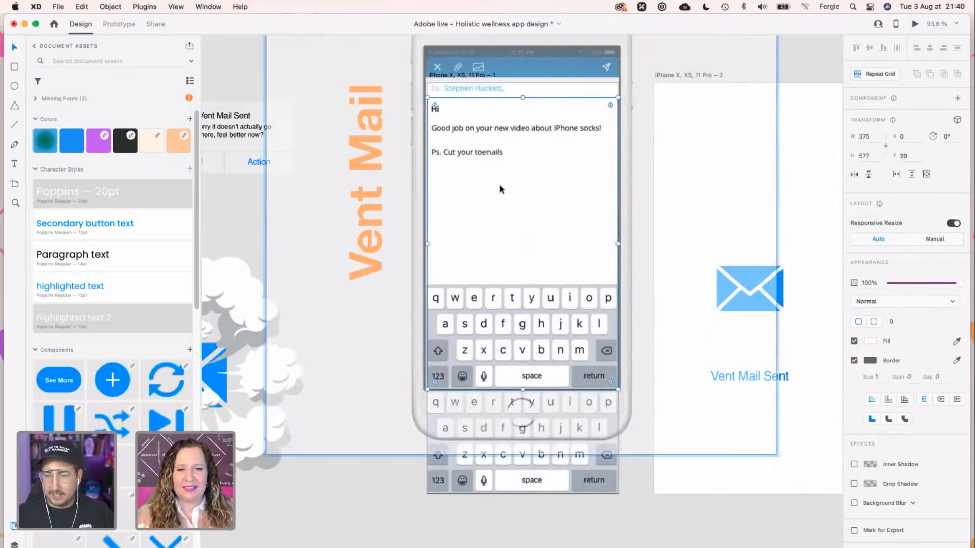
pyautogui.moveTo(523, 98); pyautogui.dragTo(526, 56)
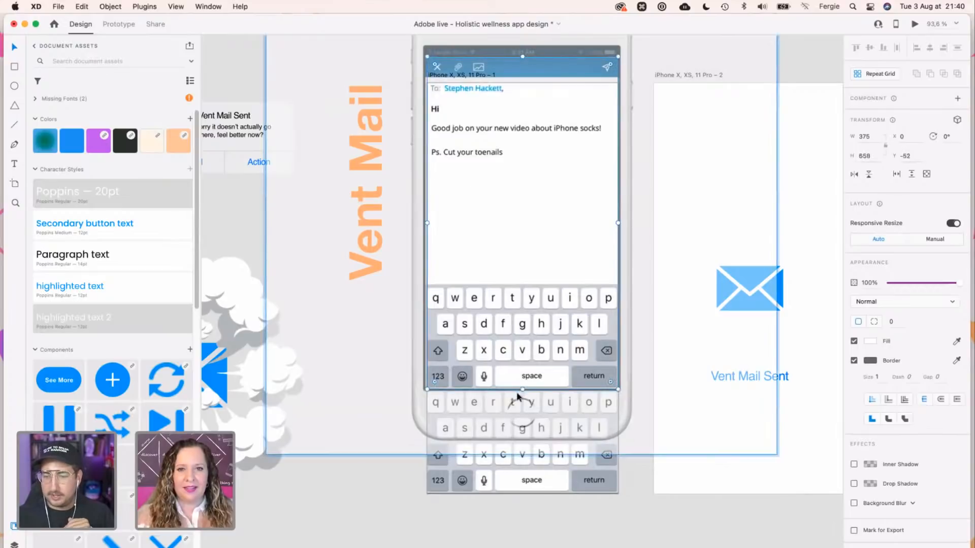
pyautogui.moveTo(524, 391); pyautogui.dragTo(531, 282)
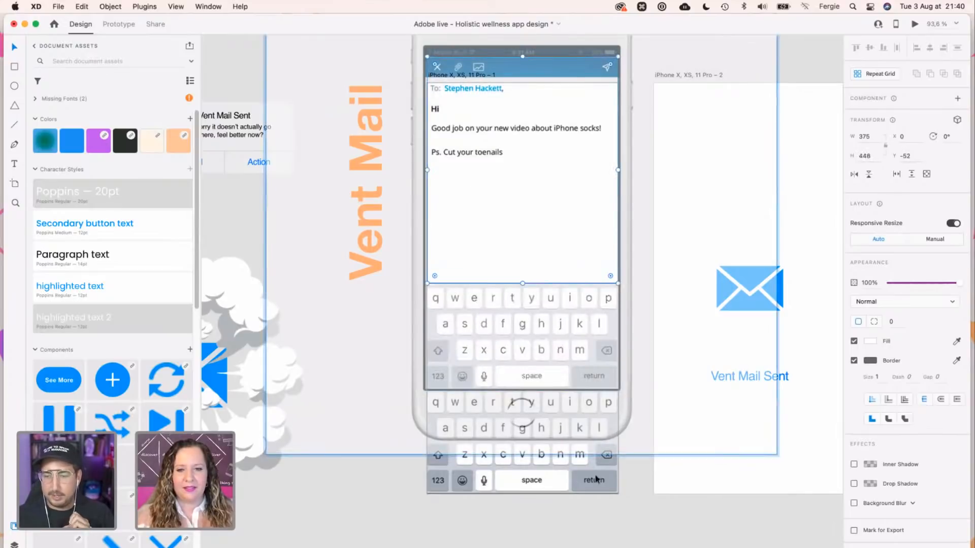
pyautogui.press('Escape')
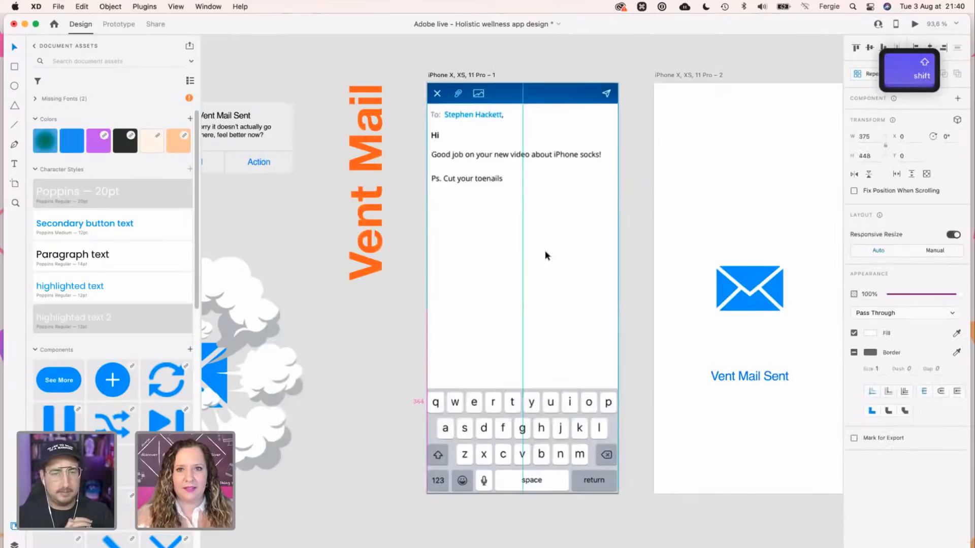
pyautogui.click(623, 237)
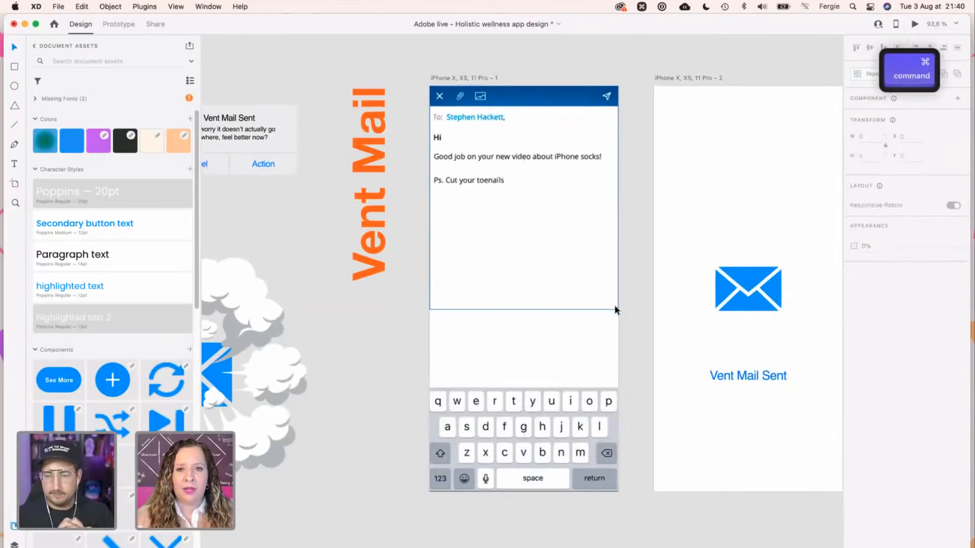
# Remove the existing prototype link from the email-compose artboard to iPhone X, XS, 11 Pro – 2.
pyautogui.scroll(-2, 615, 304)
pyautogui.press('space')
pyautogui.moveTo(640, 200); pyautogui.dragTo(532, 236)
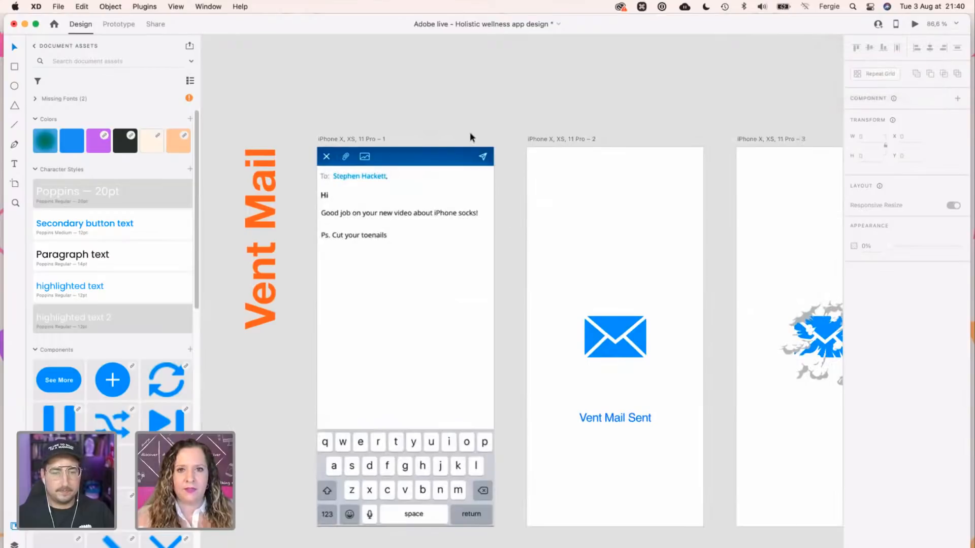
pyautogui.click(411, 162)
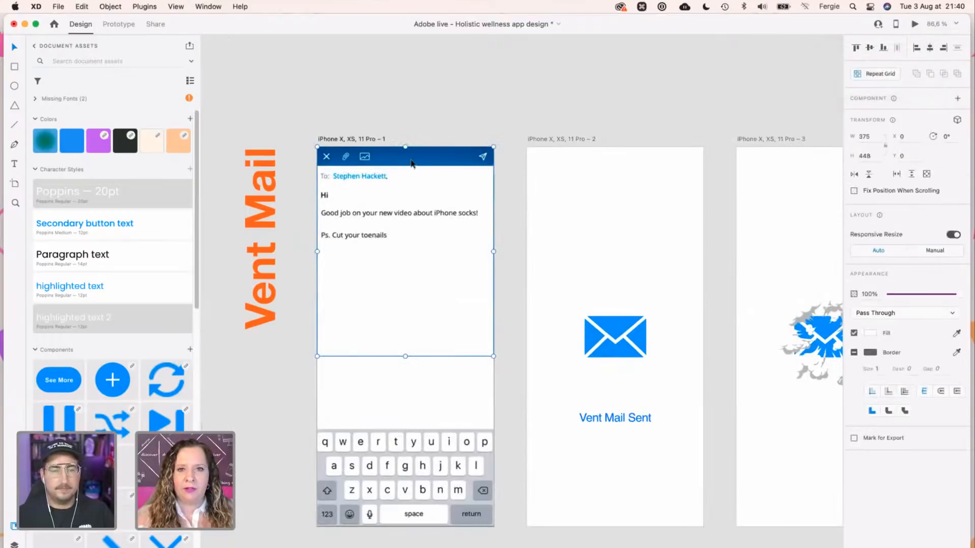
pyautogui.click(121, 25)
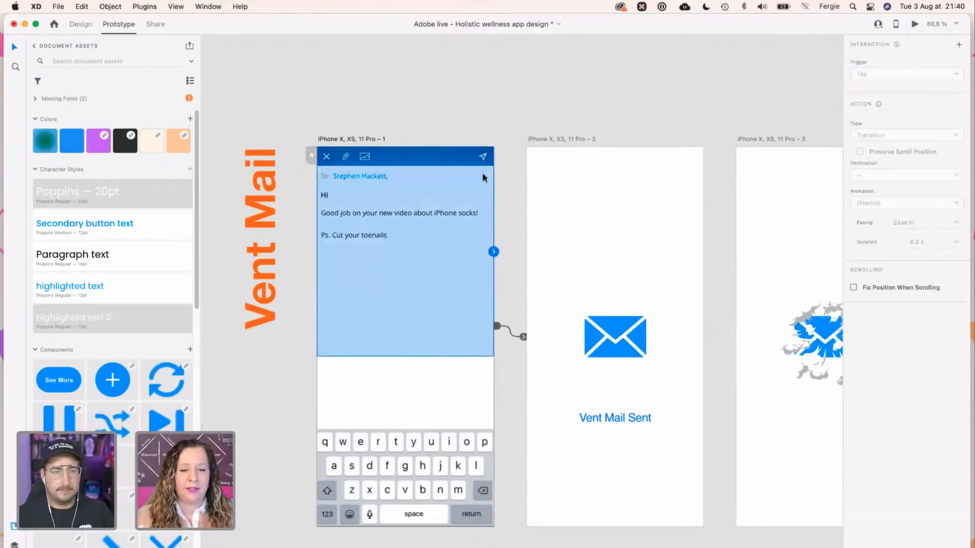
pyautogui.click(523, 337)
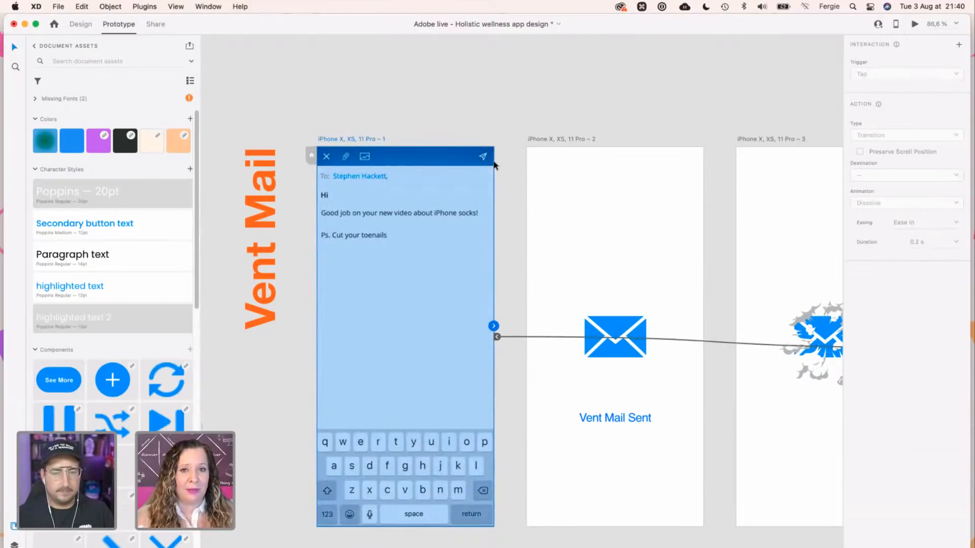
# Link the email header and message image to iPhone X, XS, 11 Pro – 2 with a Tap trigger and Auto-Animate.
pyautogui.click(505, 122)
pyautogui.click(482, 154)
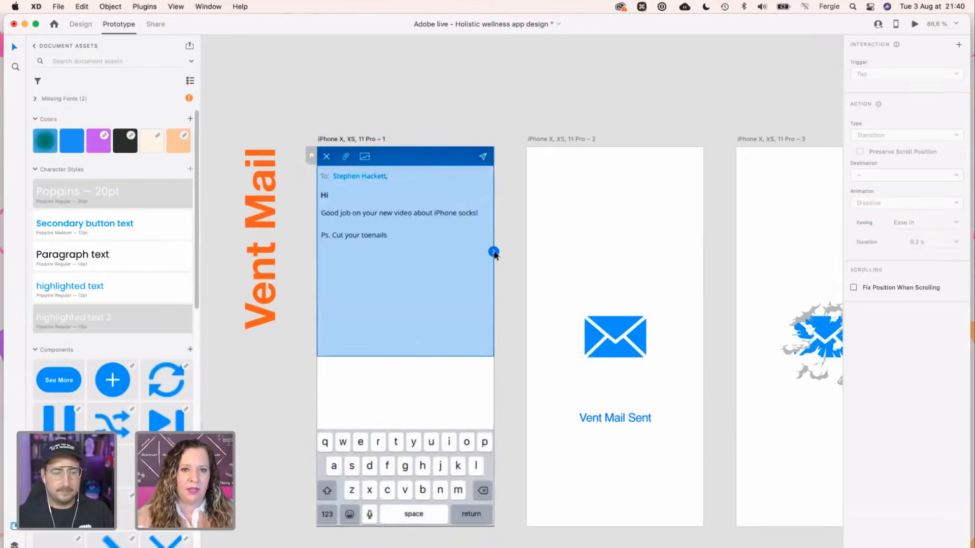
pyautogui.moveTo(494, 252); pyautogui.dragTo(577, 181)
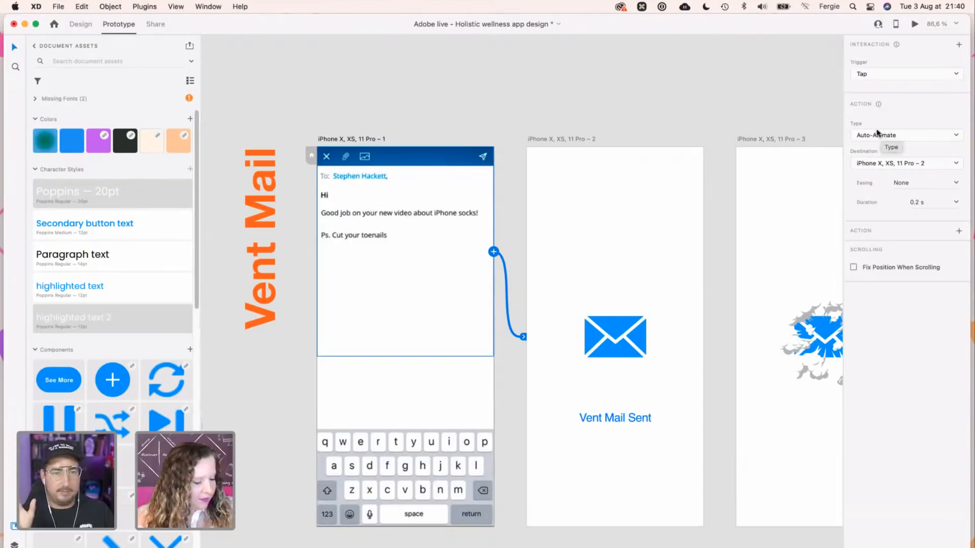
# Examine the prototype links and the timed interaction settings of the envelope artboard, iPhone X, XS, 11 Pro – 2.
pyautogui.click(626, 337)
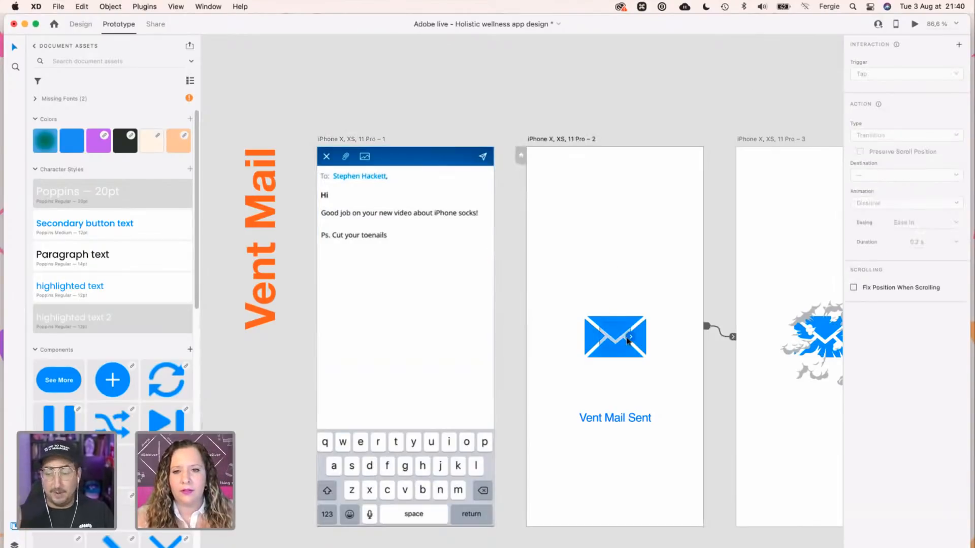
pyautogui.click(564, 140)
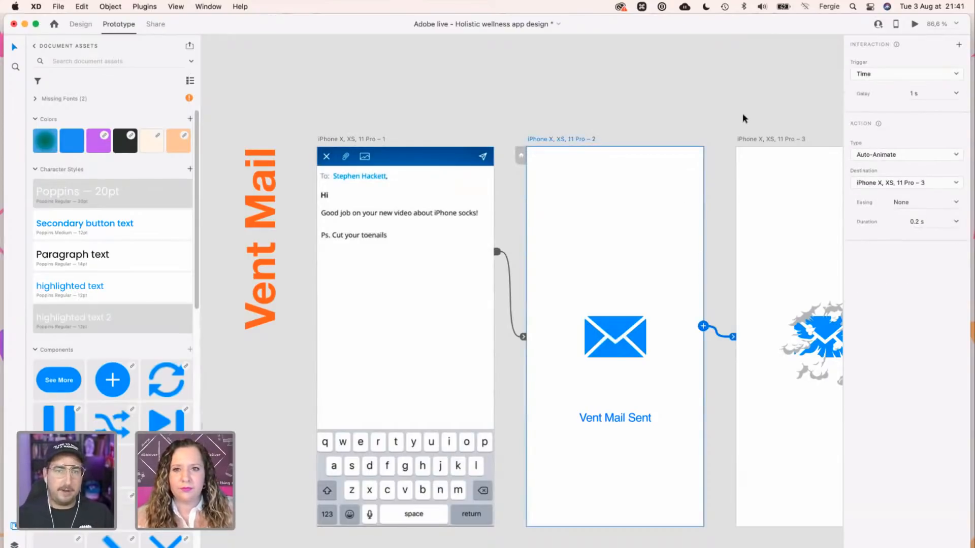
pyautogui.press('space')
pyautogui.scroll(-3, 723, 175)
pyautogui.hscroll(4, 583, 111)
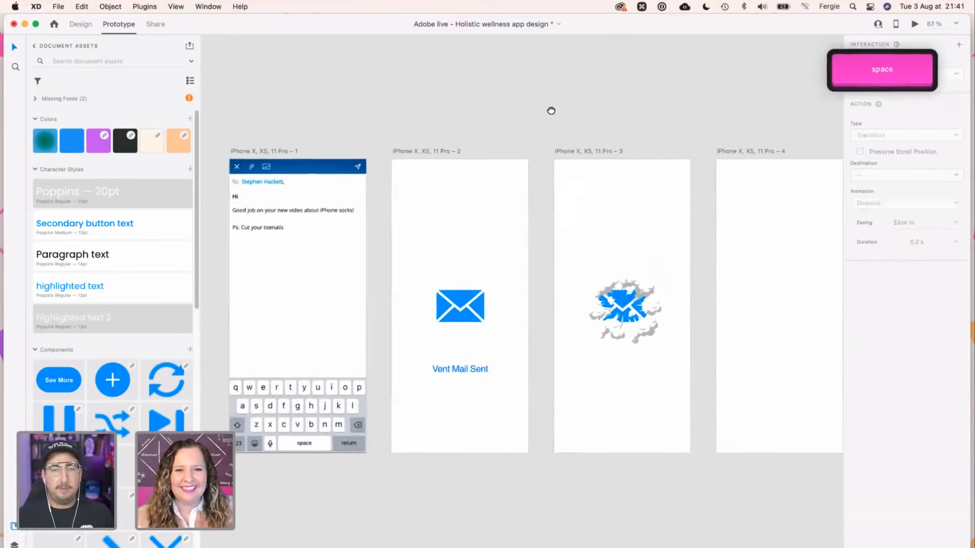
pyautogui.click(274, 151)
pyautogui.click(422, 152)
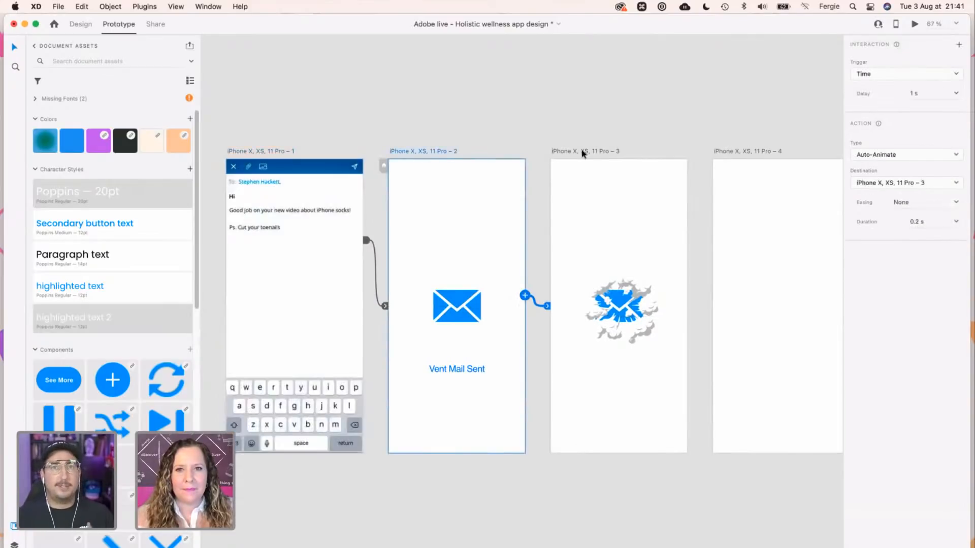
# Replace the link from iPhone X, XS, 11 Pro – 4 to the first artboard with Audio Playback of the COMCell_Email sent file.
pyautogui.click(726, 151)
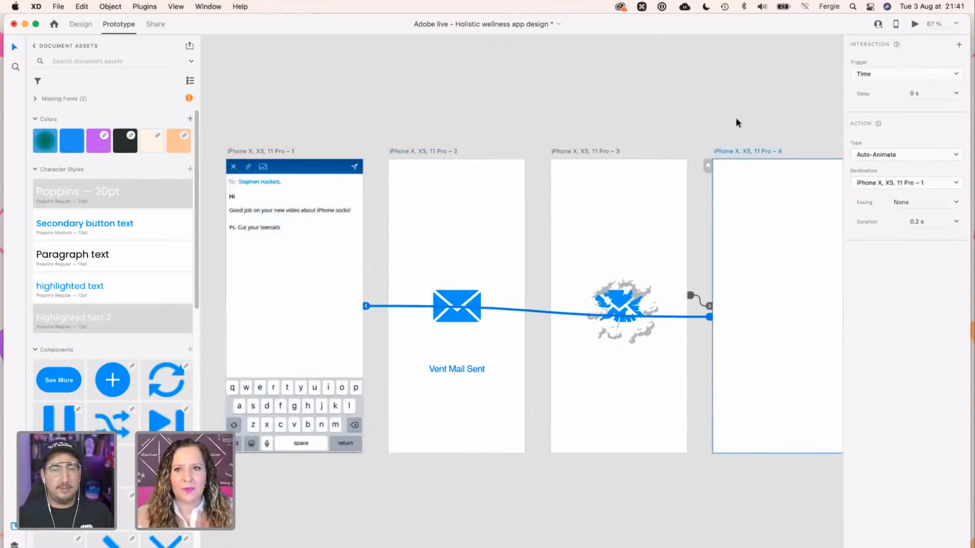
pyautogui.press('space')
pyautogui.moveTo(738, 115); pyautogui.dragTo(554, 119)
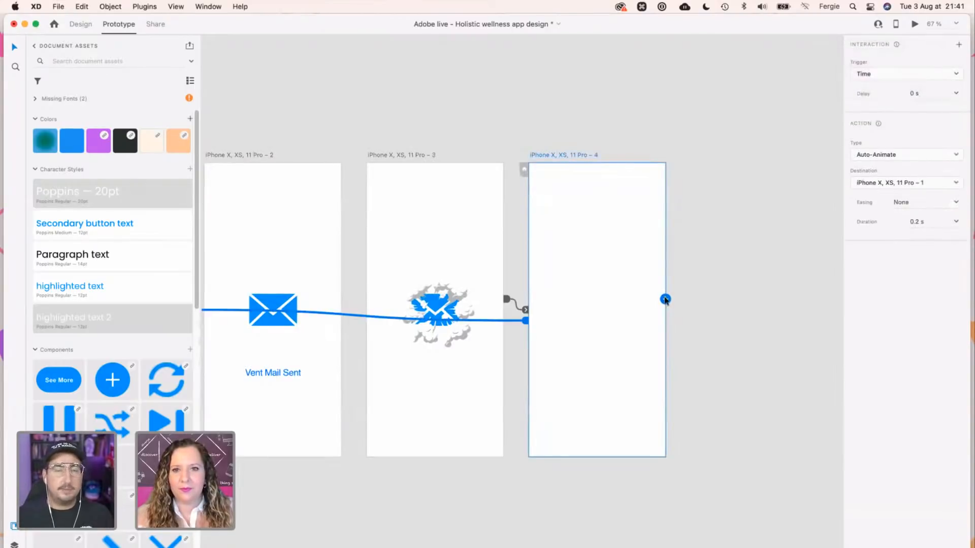
pyautogui.moveTo(665, 299); pyautogui.dragTo(711, 272)
pyautogui.click(914, 183)
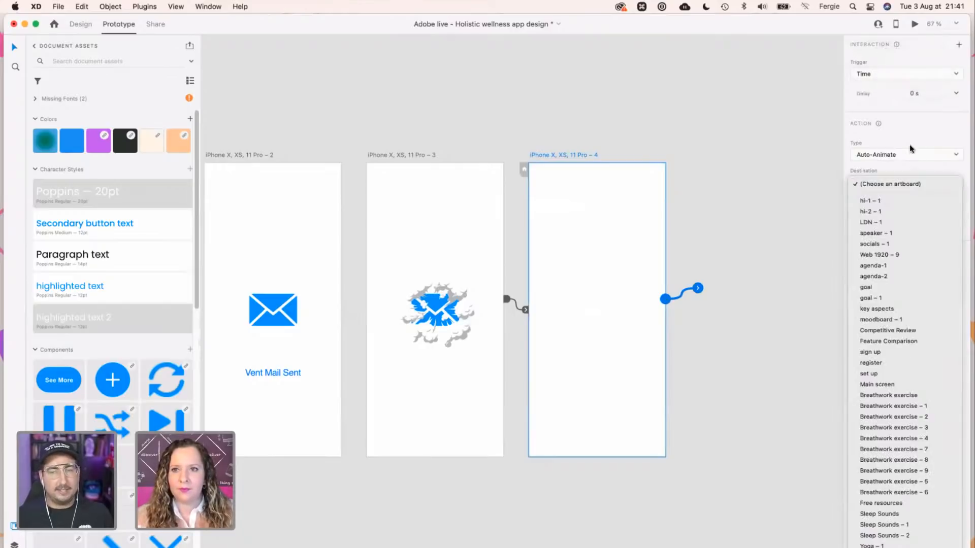
pyautogui.click(910, 155)
pyautogui.click(898, 188)
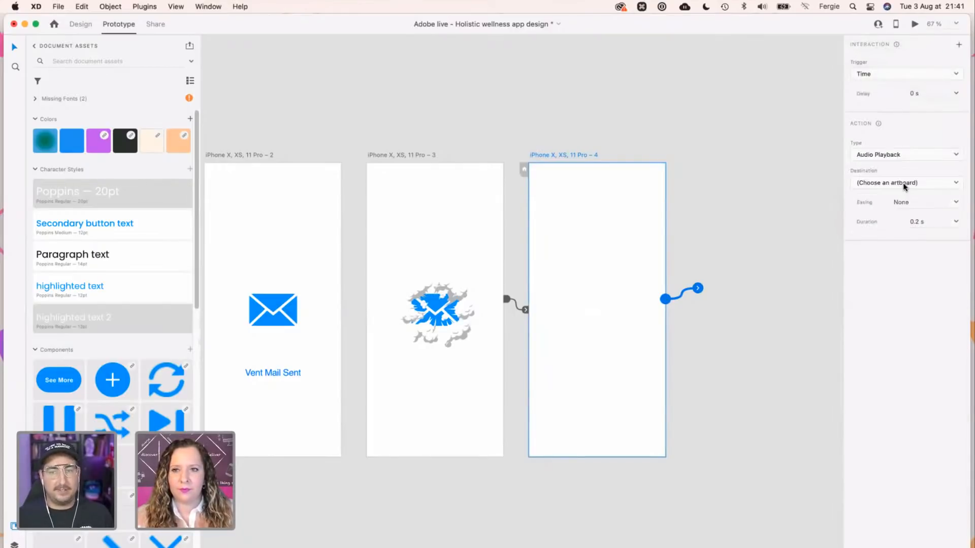
pyautogui.click(904, 185)
pyautogui.click(895, 201)
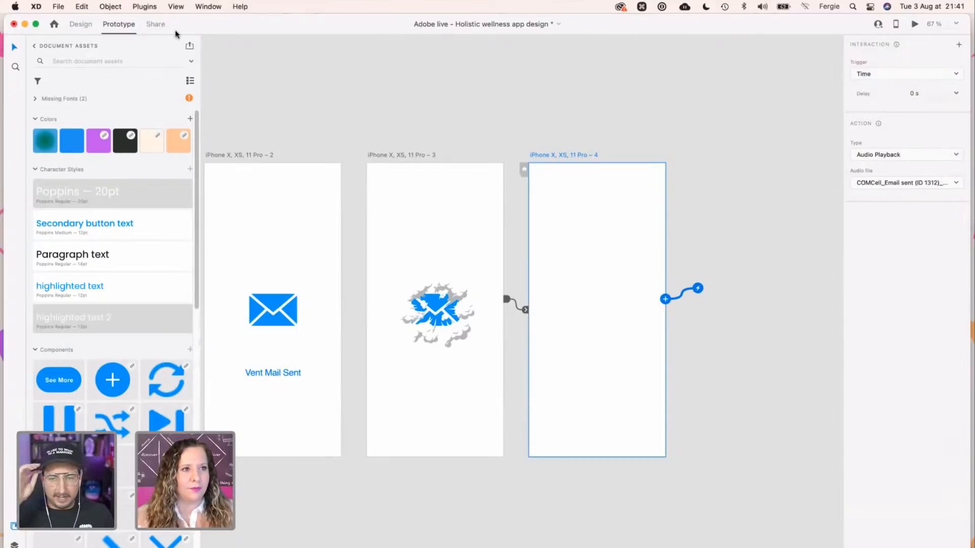
# Check the audio file of iPhone X, XS, 11 Pro – 4's timed Audio Playback interaction, keeping the COMCell_Email sent file.
pyautogui.click(435, 80)
pyautogui.press('space')
pyautogui.hscroll(-6, 553, 106)
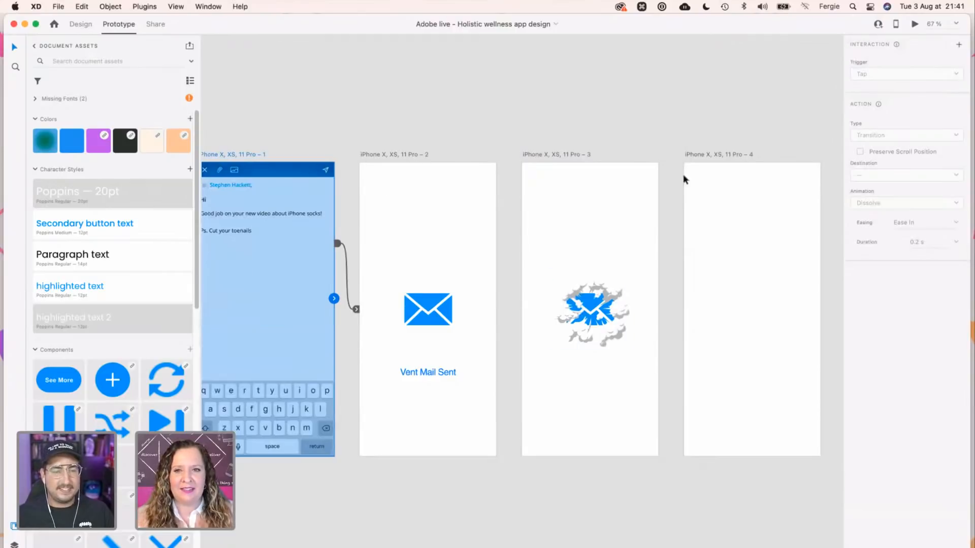
pyautogui.click(729, 155)
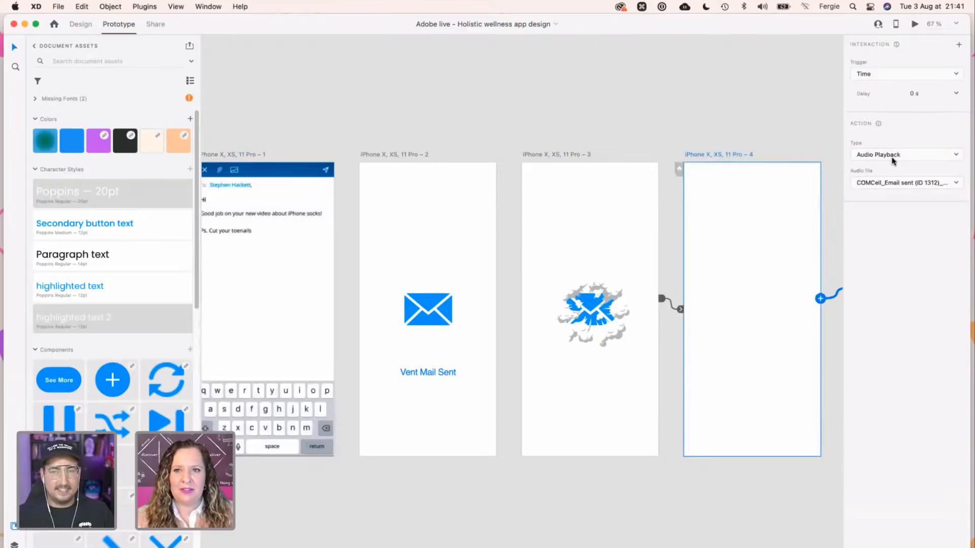
pyautogui.click(892, 188)
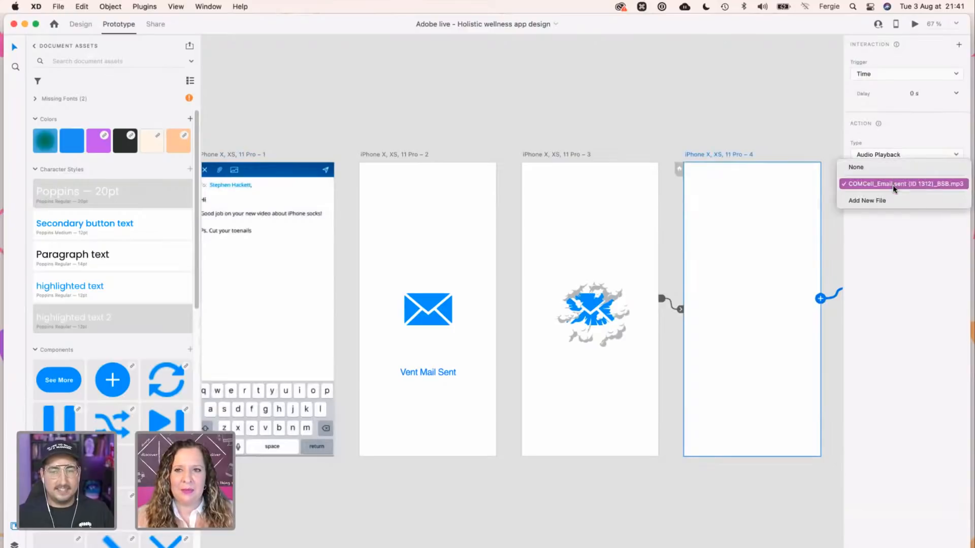
pyautogui.click(893, 185)
# Preview the Vent Mail prototype from the email-compose artboard by sending the message, and close the preview.
pyautogui.click(325, 185)
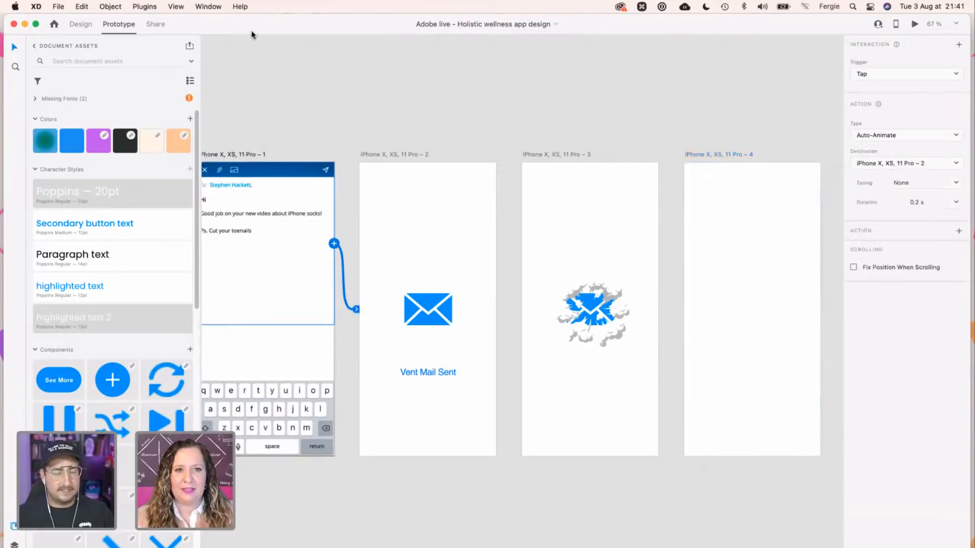
pyautogui.click(914, 24)
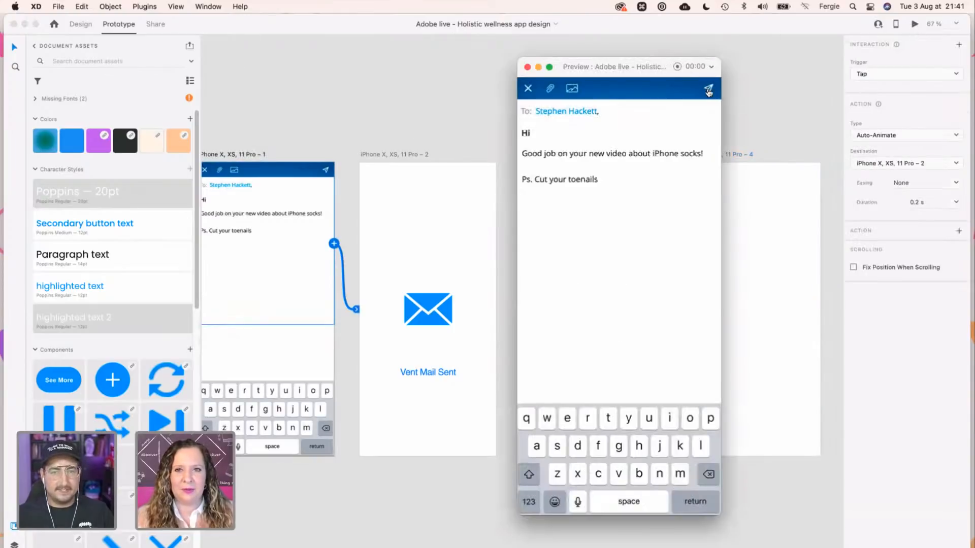
pyautogui.click(709, 89)
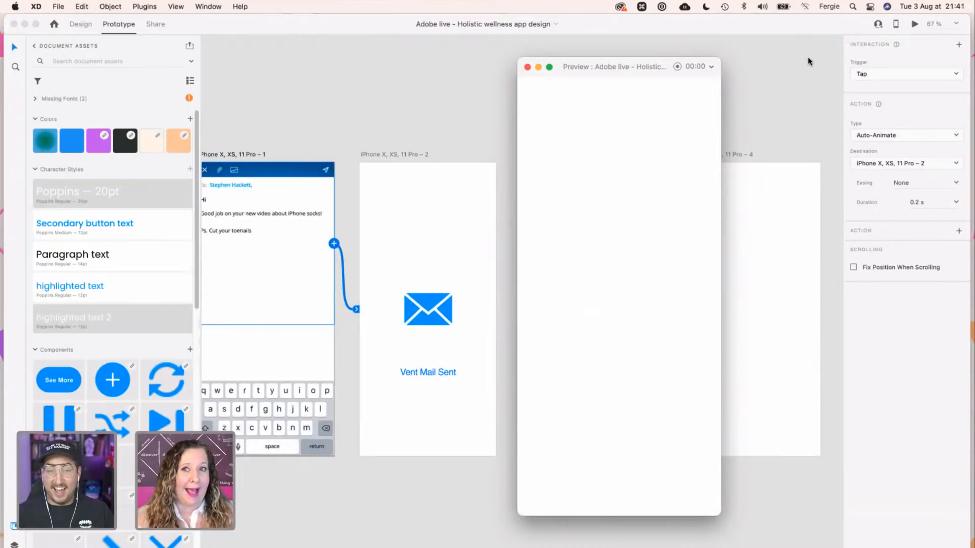
pyautogui.click(527, 67)
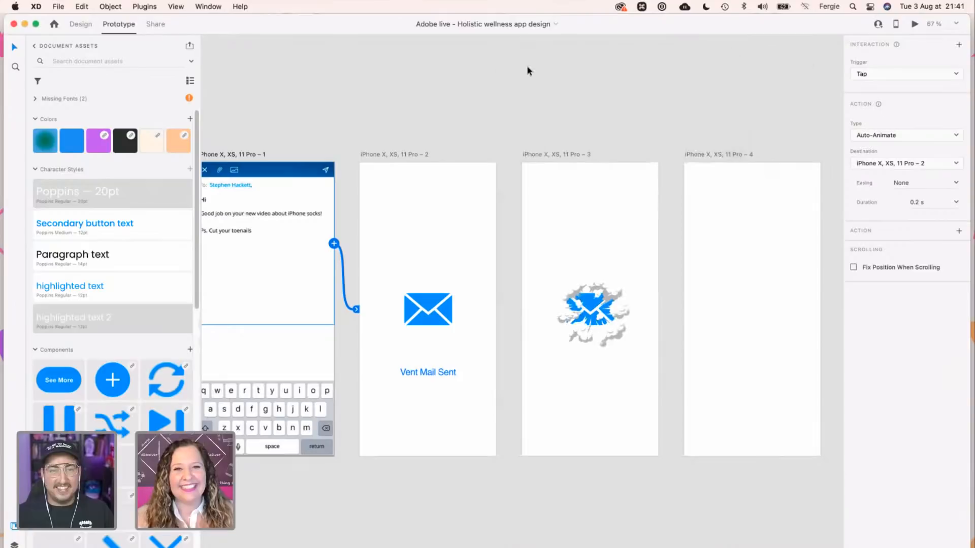
# Examine the prototype links across all four Vent Mail artboards.
pyautogui.click(538, 109)
pyautogui.scroll(-1, 525, 138)
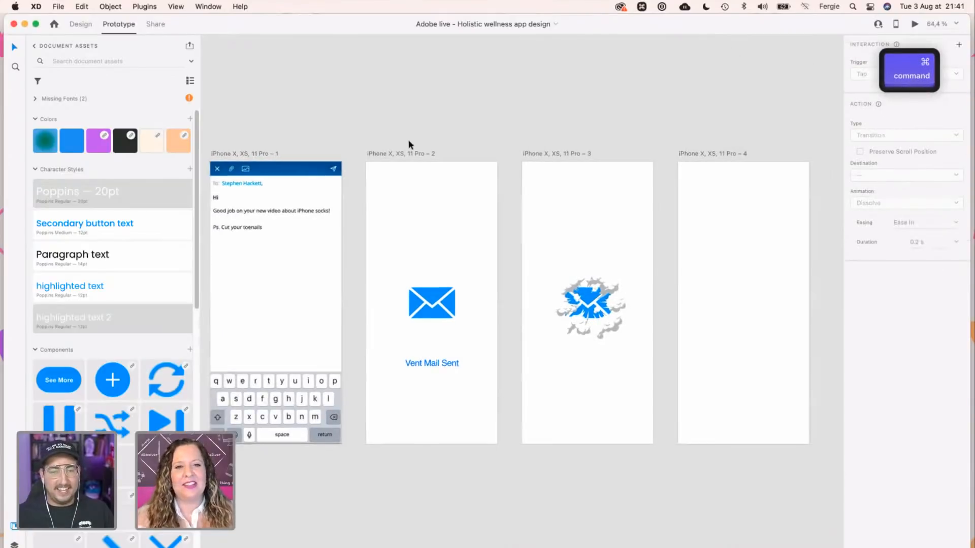
pyautogui.scroll(-3, 311, 196)
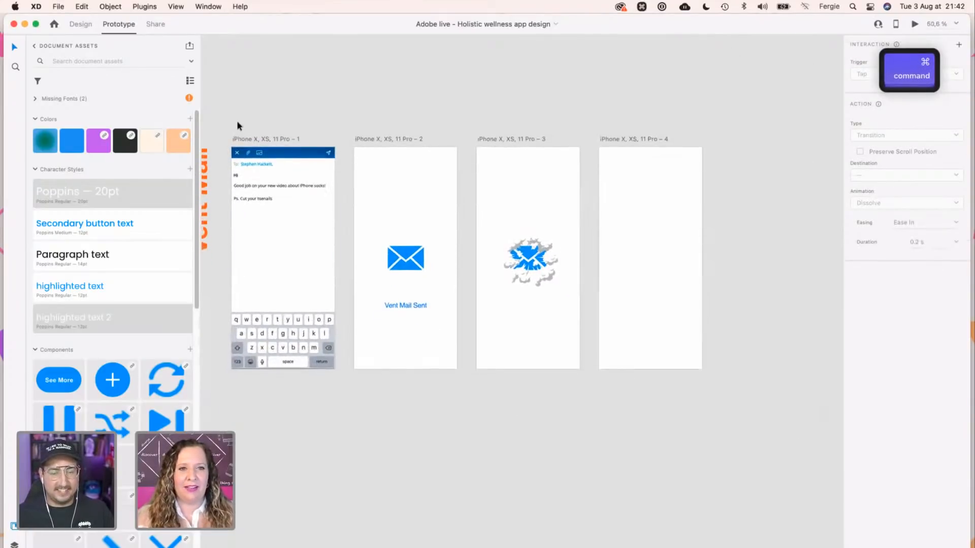
pyautogui.moveTo(227, 125); pyautogui.dragTo(754, 411)
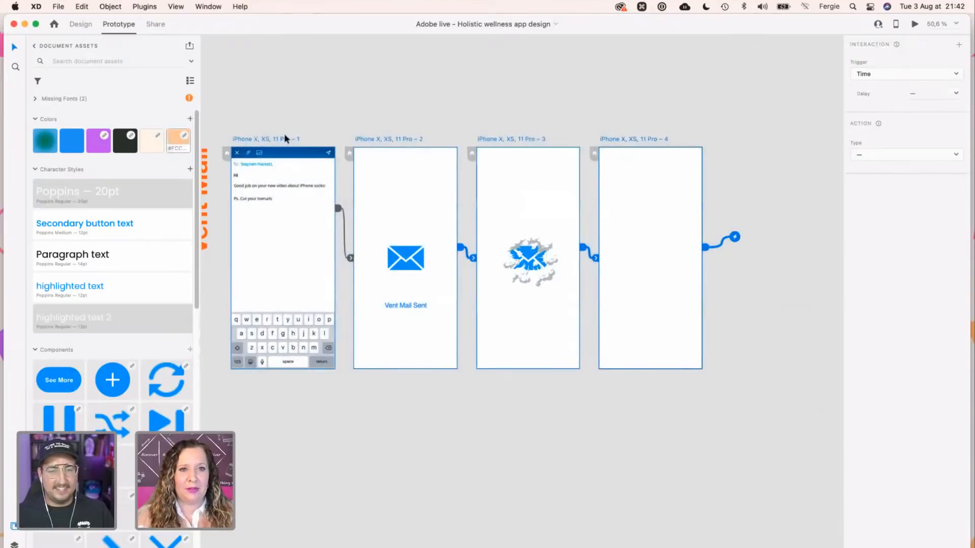
pyautogui.click(254, 165)
pyautogui.scroll(2, 253, 169)
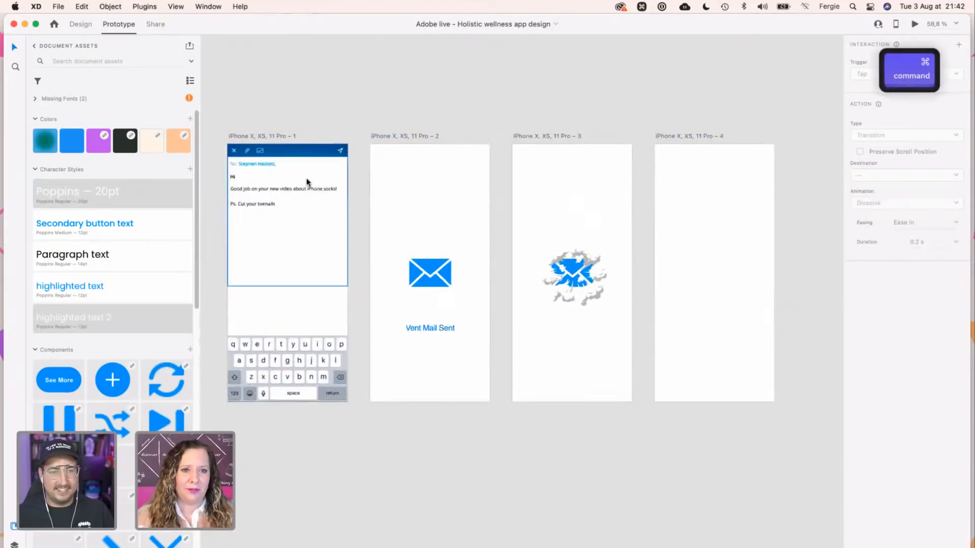
# Look over the app's Main screen, Breath work and Sleep sounds artboards and the Onboarding row.
pyautogui.scroll(-3, 306, 178)
pyautogui.scroll(-1, 311, 190)
pyautogui.scroll(10, 311, 189)
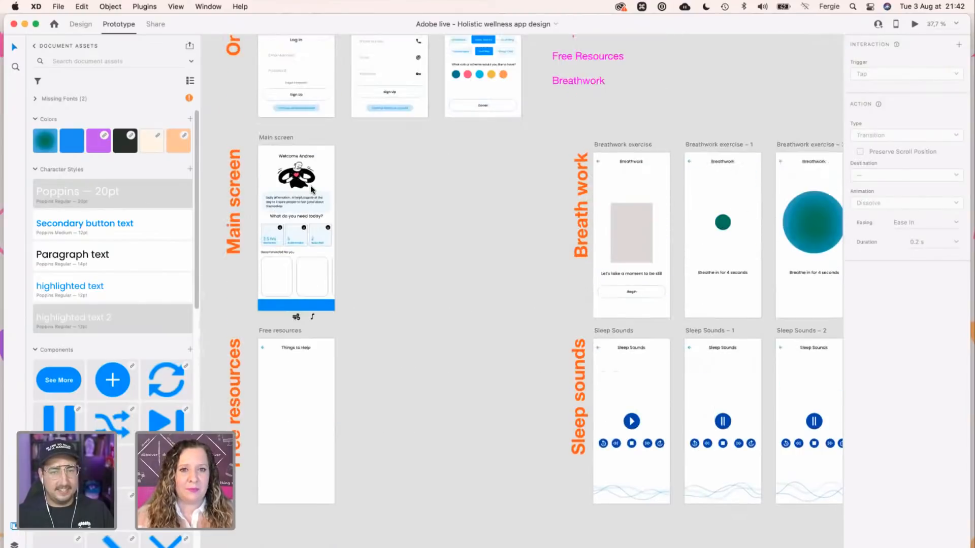
pyautogui.click(268, 331)
pyautogui.click(394, 345)
pyautogui.scroll(-6, 294, 276)
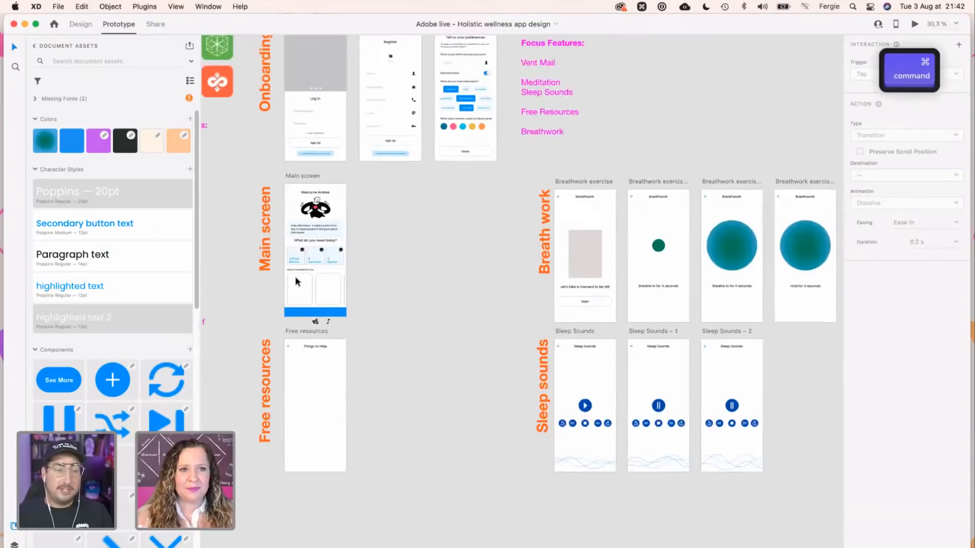
pyautogui.hotkey('ctrl', 'Tab')
pyautogui.scroll(6, 324, 228)
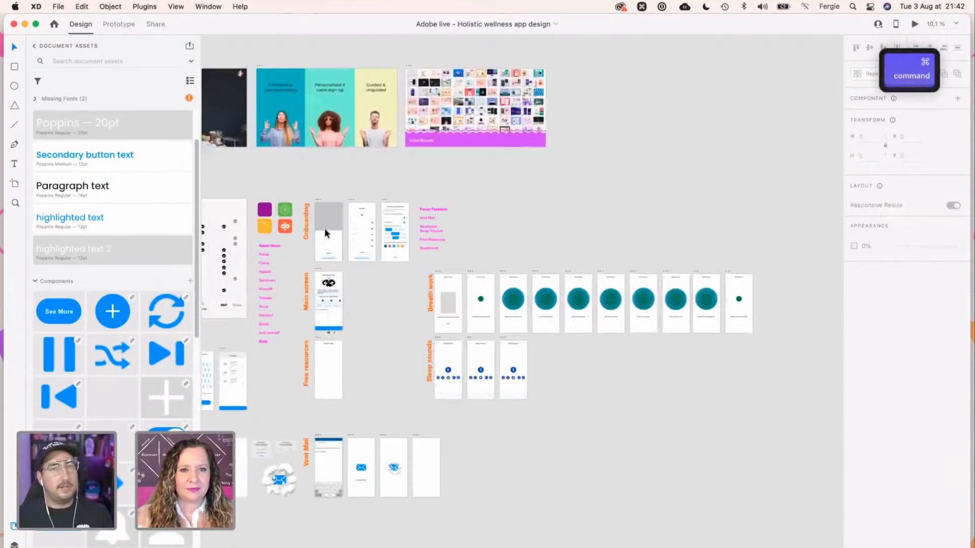
pyautogui.scroll(5, 293, 223)
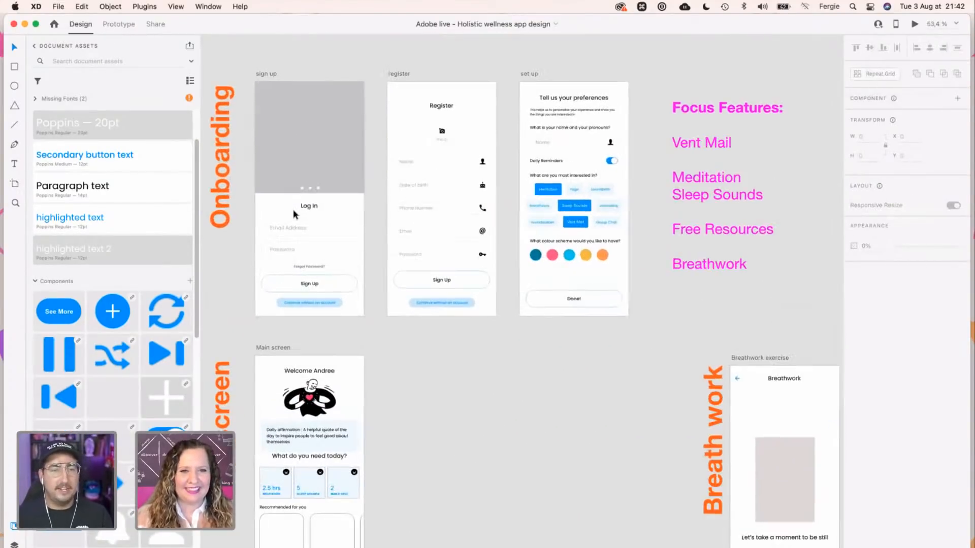
pyautogui.scroll(1, 293, 223)
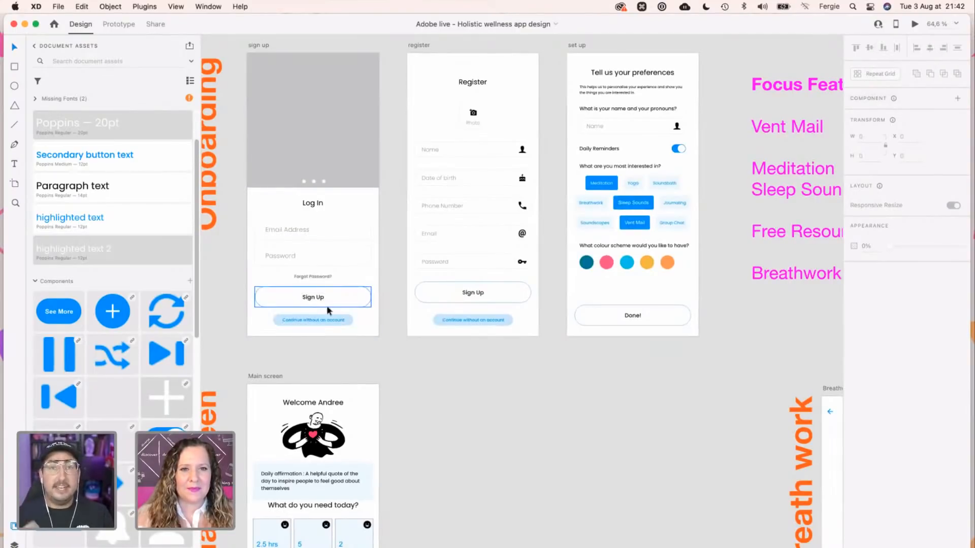
# Link the Sign Up button on the sign up artboard to the register artboard.
pyautogui.click(342, 305)
pyautogui.click(120, 25)
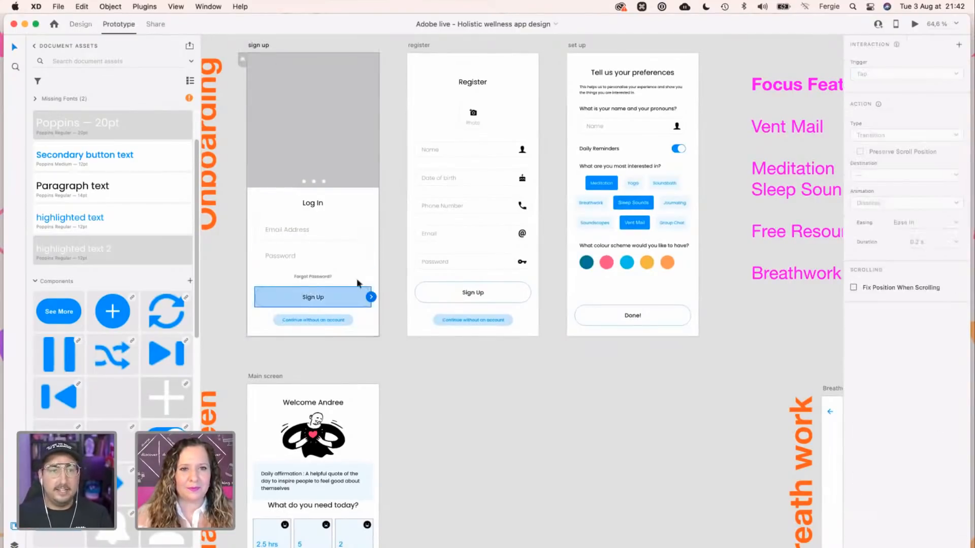
pyautogui.moveTo(372, 296); pyautogui.dragTo(447, 233)
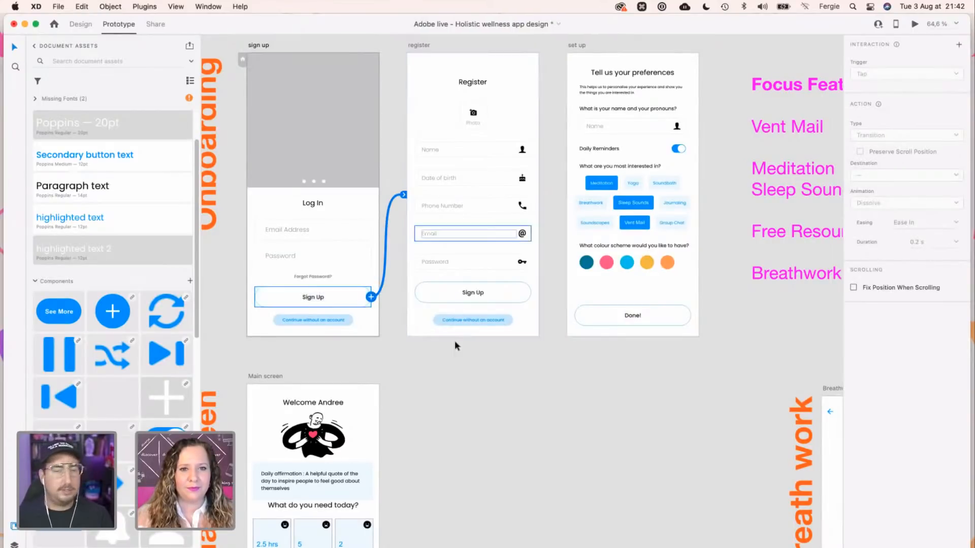
# Link the Continue without an account buttons on the register and sign up artboards to the set up artboard.
pyautogui.keyDown('super'); pyautogui.click(447, 320); pyautogui.keyUp('super')
pyautogui.moveTo(513, 320); pyautogui.dragTo(594, 283)
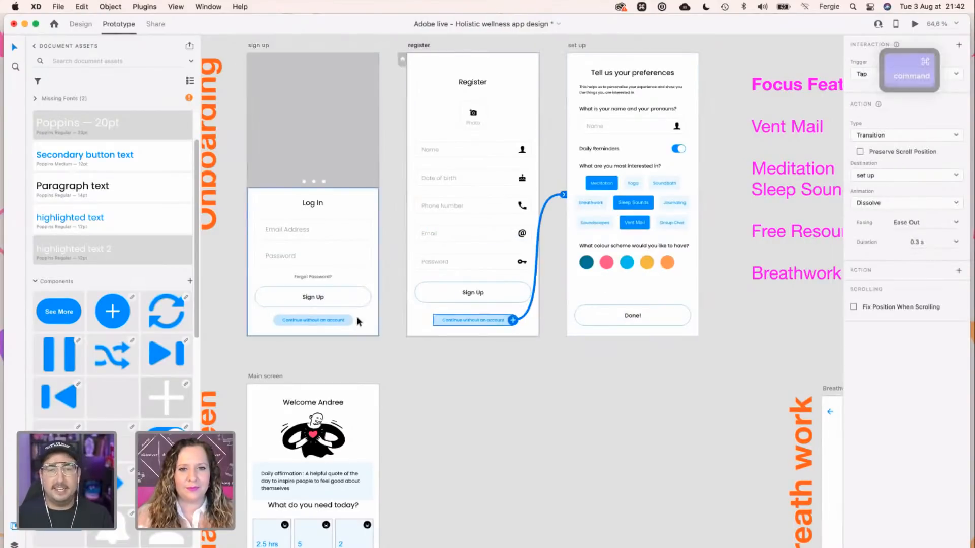
pyautogui.click(359, 320)
pyautogui.moveTo(354, 320); pyautogui.dragTo(608, 299)
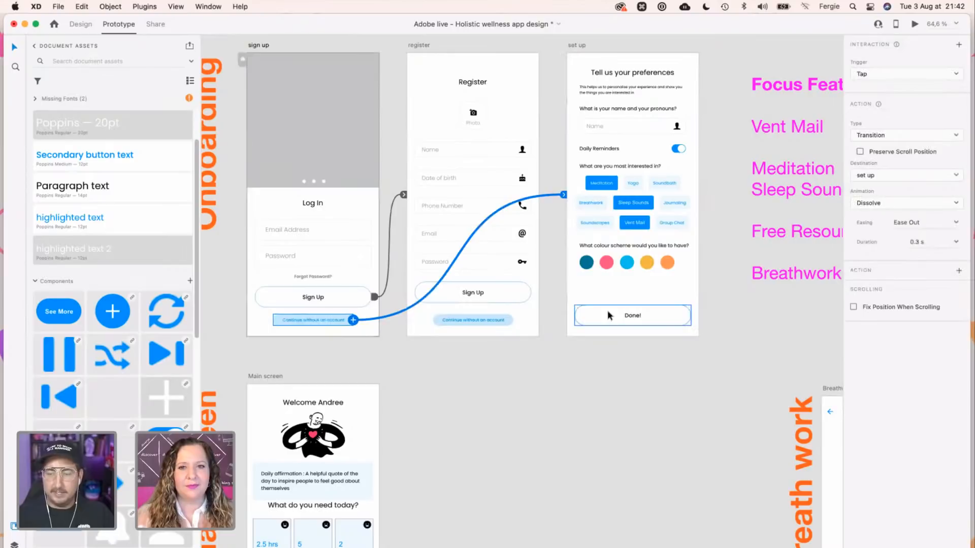
# Link the Done! button on the set up artboard to the Main screen artboard with a Tap-triggered Dissolve transition.
pyautogui.scroll(-2, 607, 311)
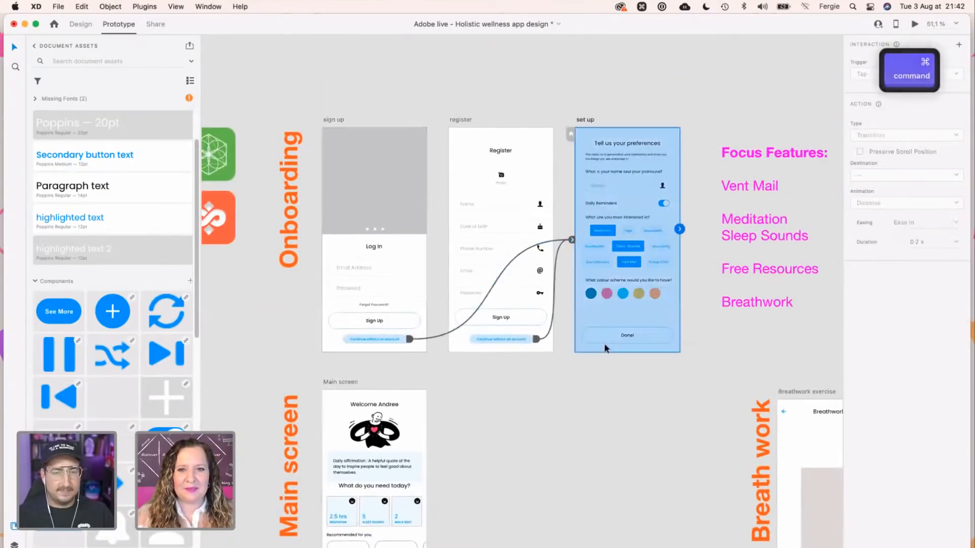
pyautogui.press('space')
pyautogui.moveTo(604, 429); pyautogui.dragTo(615, 245)
pyautogui.click(653, 218)
pyautogui.moveTo(673, 219); pyautogui.dragTo(415, 295)
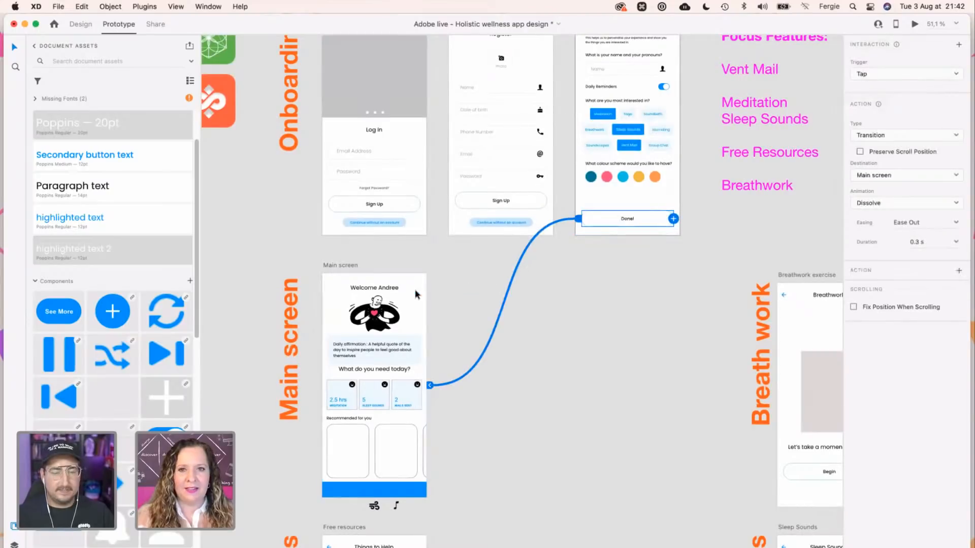
# Examine the Main screen's cards, blue navigation bar and the loose icons beneath it.
pyautogui.scroll(-2, 541, 348)
pyautogui.click(617, 296)
pyautogui.scroll(-1, 617, 297)
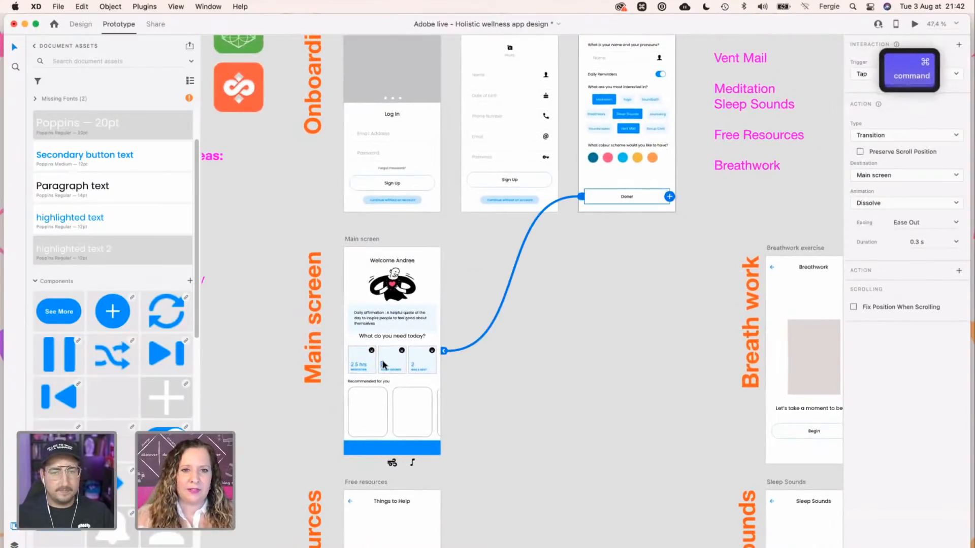
pyautogui.scroll(5, 383, 365)
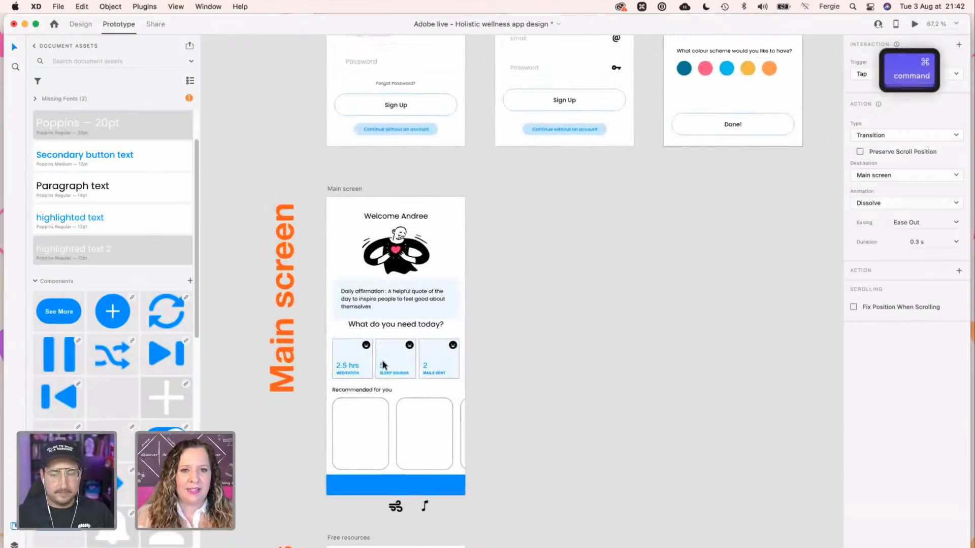
pyautogui.scroll(2, 385, 364)
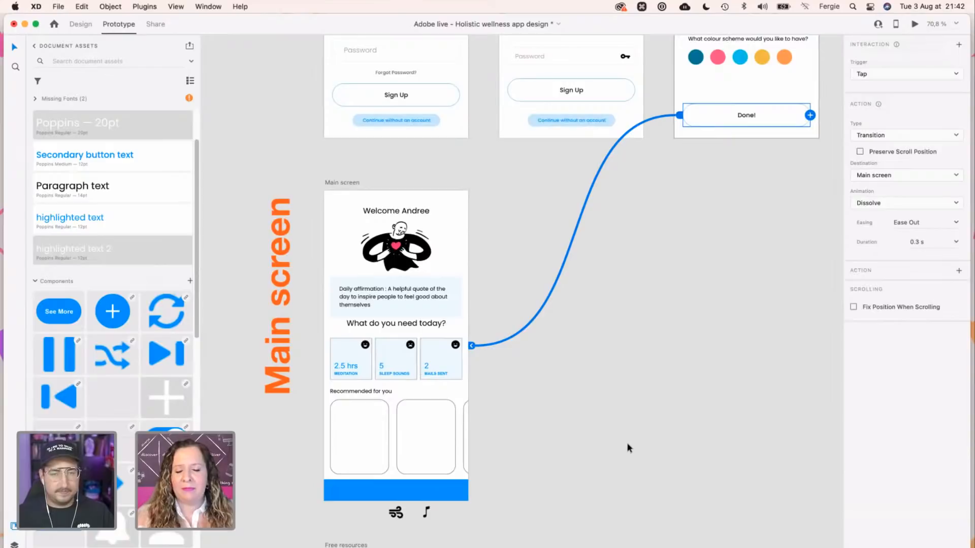
pyautogui.click(686, 431)
pyautogui.press('space')
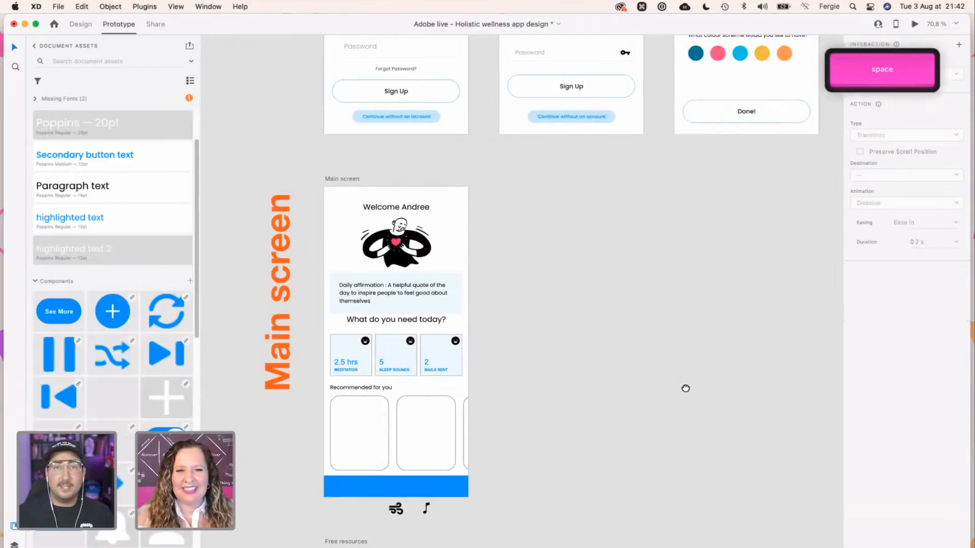
pyautogui.scroll(-3, 312, 90)
pyautogui.click(357, 99)
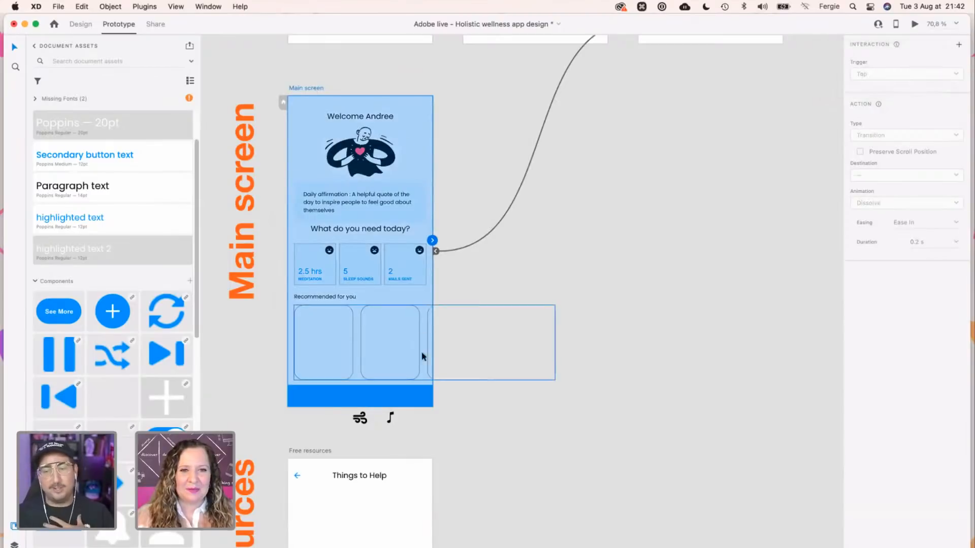
pyautogui.scroll(-2, 299, 406)
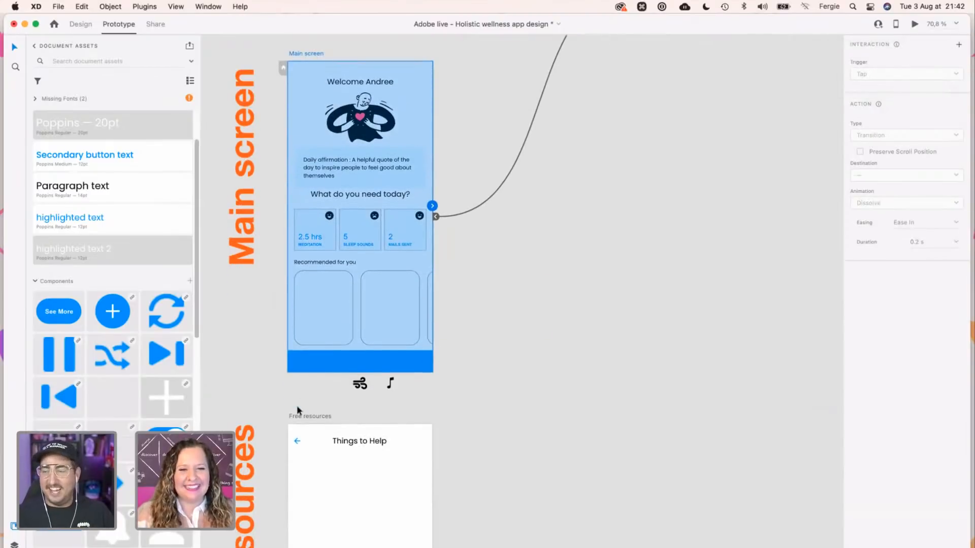
pyautogui.click(296, 406)
pyautogui.scroll(-2, 296, 405)
pyautogui.scroll(4, 312, 348)
pyautogui.scroll(3, 305, 399)
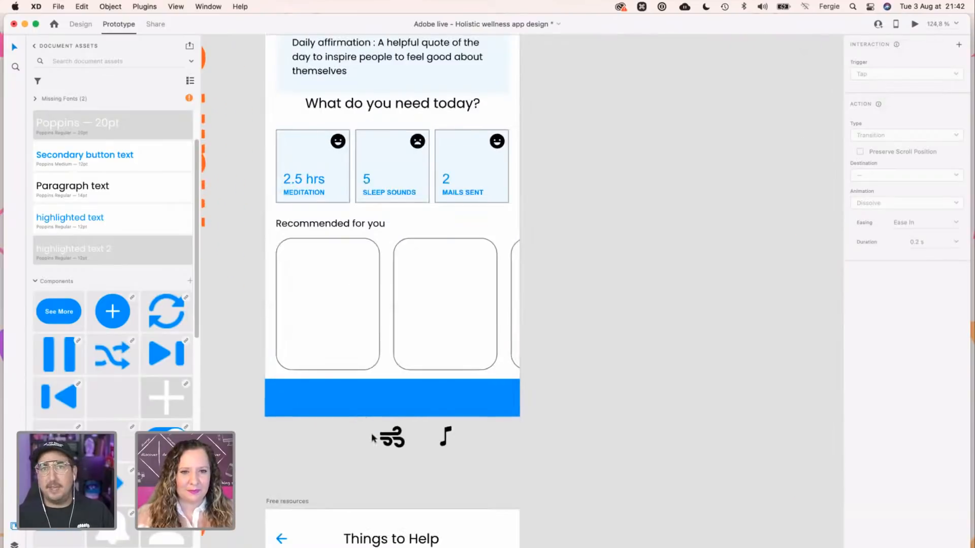
# Move the wind icon beneath the Main screen to the right of the music note icon.
pyautogui.click(387, 441)
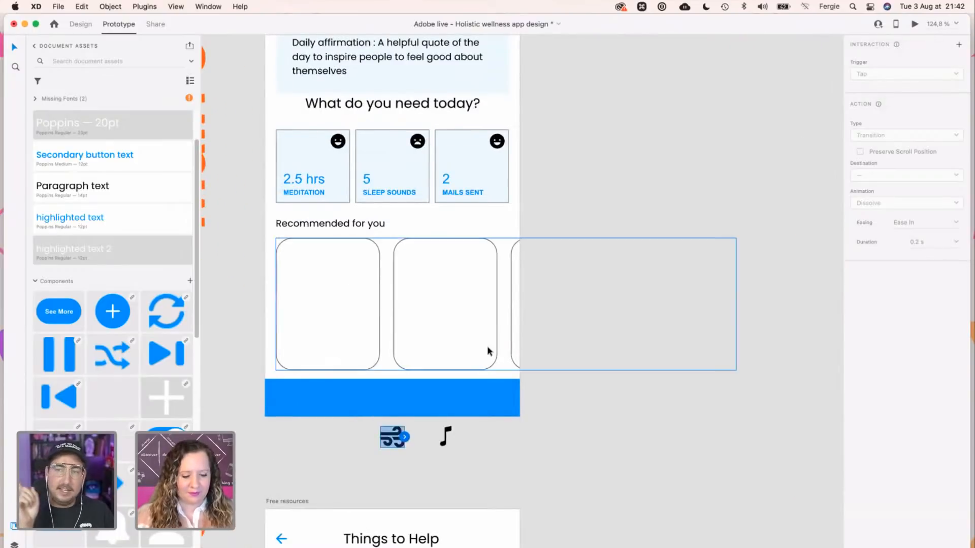
pyautogui.click(83, 27)
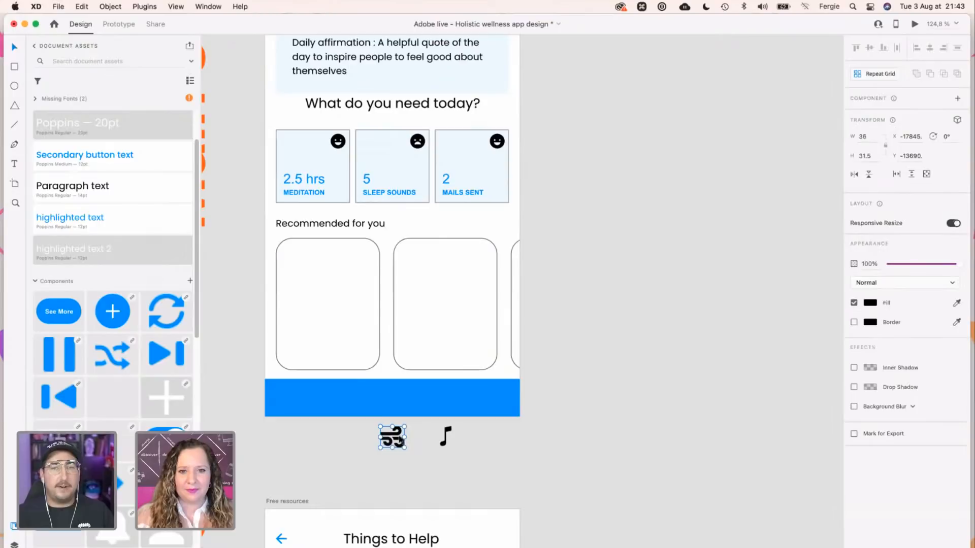
pyautogui.moveTo(401, 435); pyautogui.dragTo(481, 443)
# Draw a white circle about 35 × 35 on the Main screen's blue navigation bar and remove its border.
pyautogui.press('e')
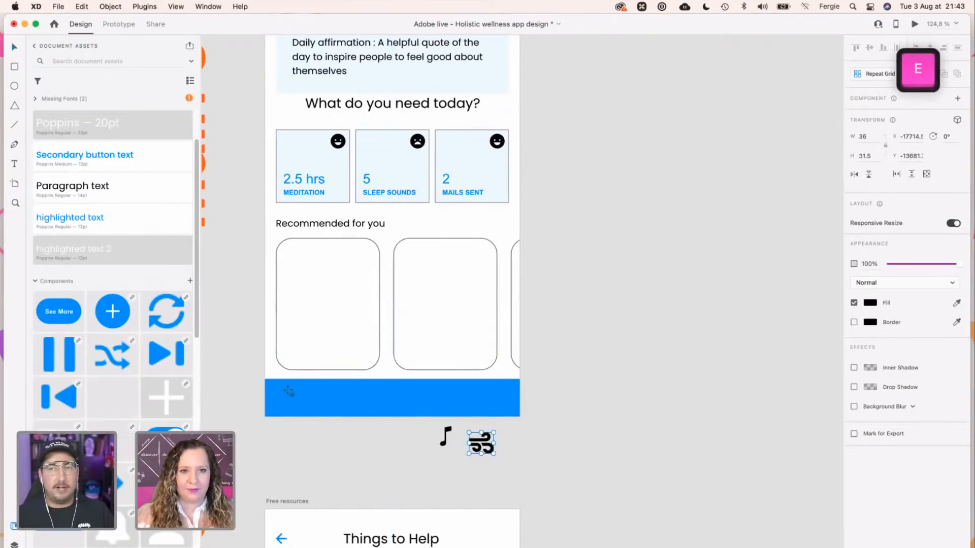
pyautogui.moveTo(282, 391); pyautogui.dragTo(305, 413)
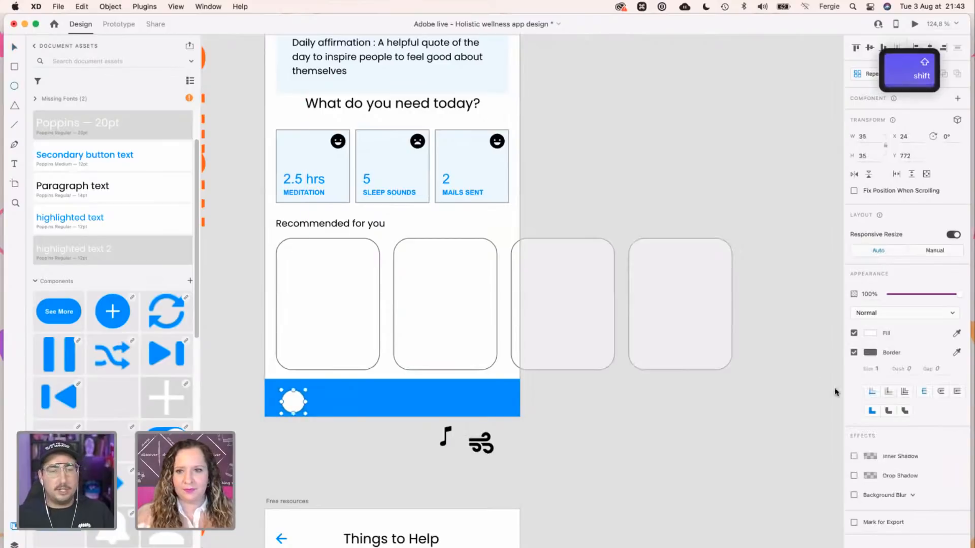
pyautogui.click(854, 353)
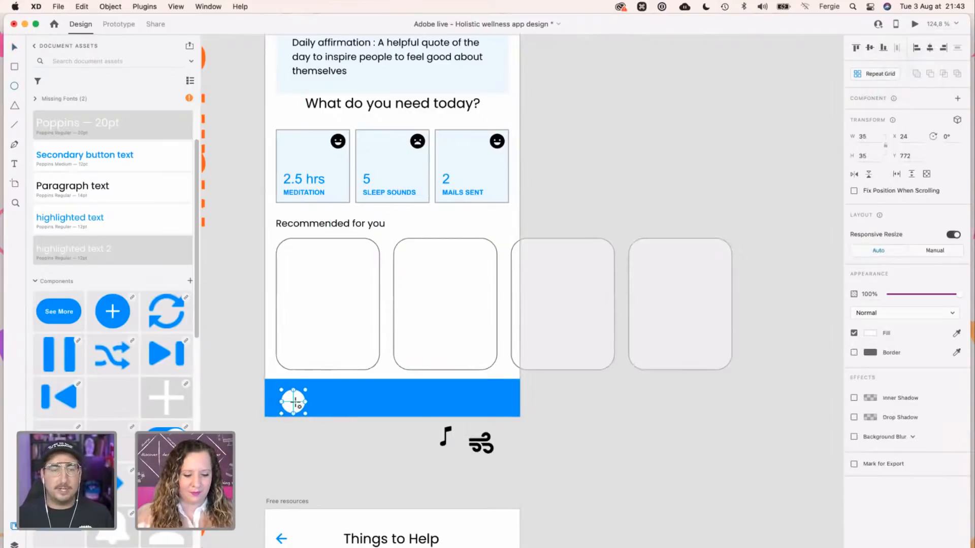
# Duplicate the white circle into a row of three evenly spaced circles centred on the blue navigation bar.
pyautogui.press('v')
pyautogui.moveTo(292, 404); pyautogui.dragTo(440, 400)
pyautogui.moveTo(440, 400); pyautogui.dragTo(328, 401)
pyautogui.keyDown('shift'); pyautogui.click(446, 403); pyautogui.keyUp('shift')
pyautogui.moveTo(446, 403); pyautogui.dragTo(456, 403)
pyautogui.click(513, 419)
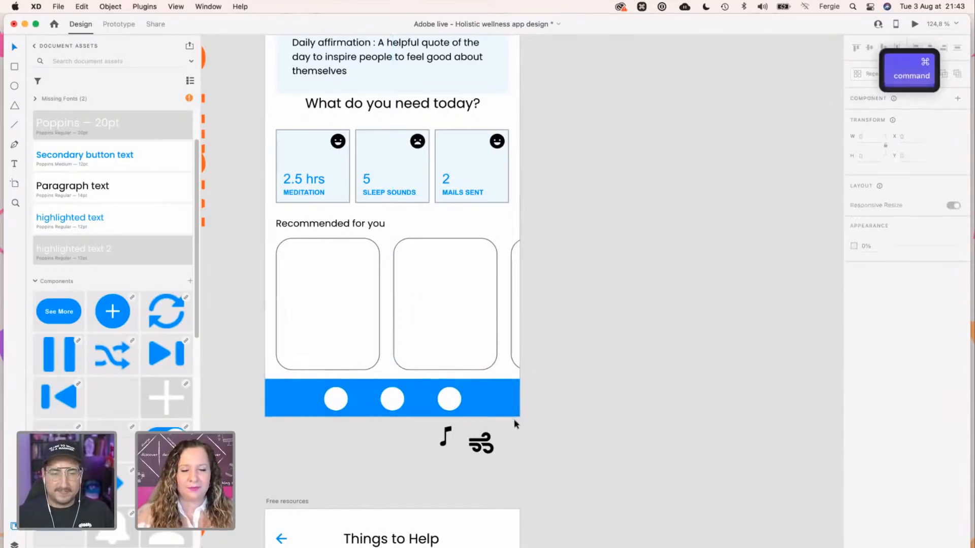
# Link the first white circle on the Main screen's navigation bar to the Breathwork exercise artboard with a tap transition.
pyautogui.scroll(-6, 514, 419)
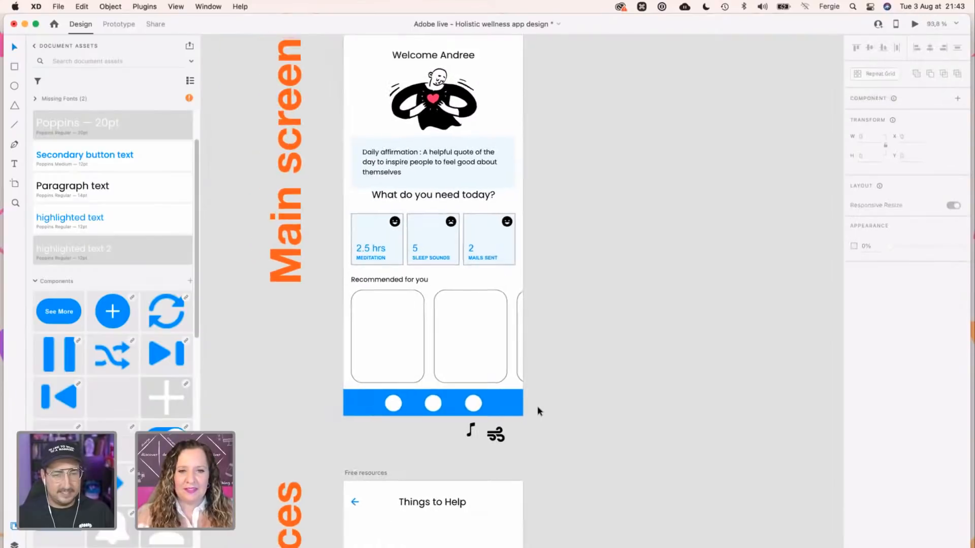
pyautogui.scroll(-3, 537, 406)
pyautogui.scroll(-4, 508, 355)
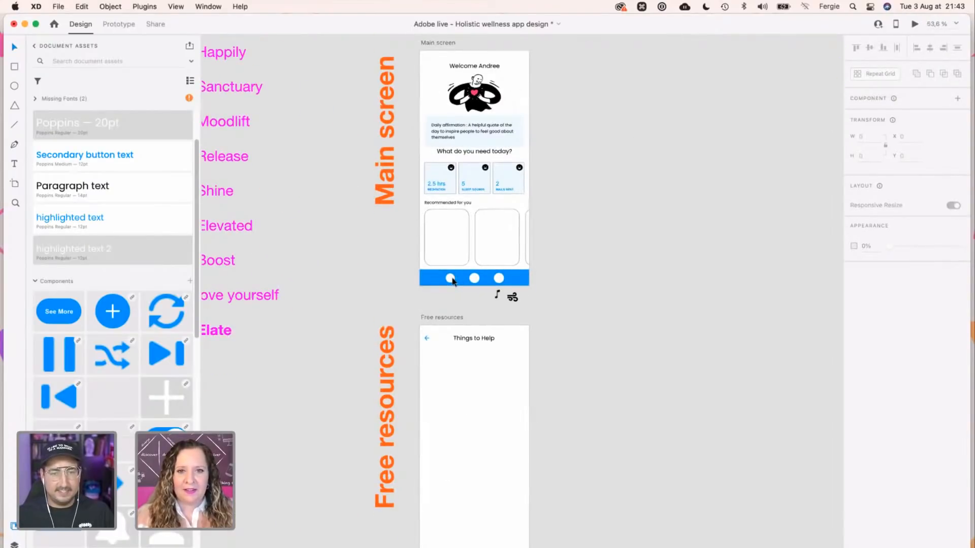
pyautogui.click(451, 280)
pyautogui.press('space')
pyautogui.scroll(-4, 565, 282)
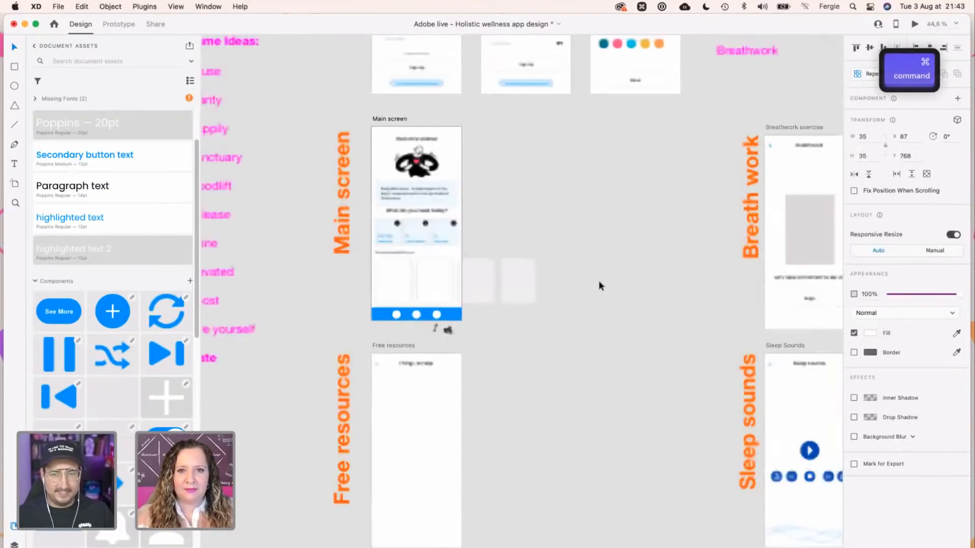
pyautogui.moveTo(531, 277); pyautogui.dragTo(397, 289)
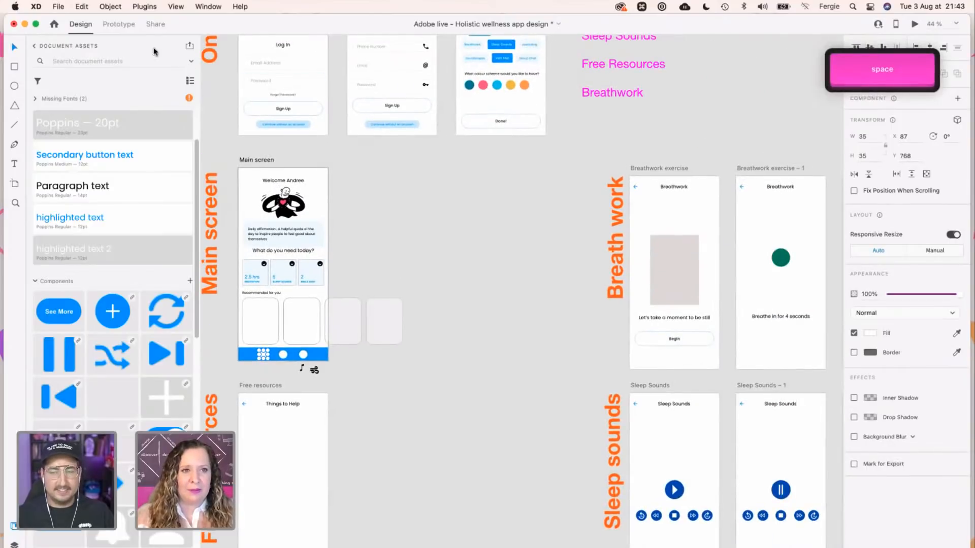
pyautogui.click(118, 24)
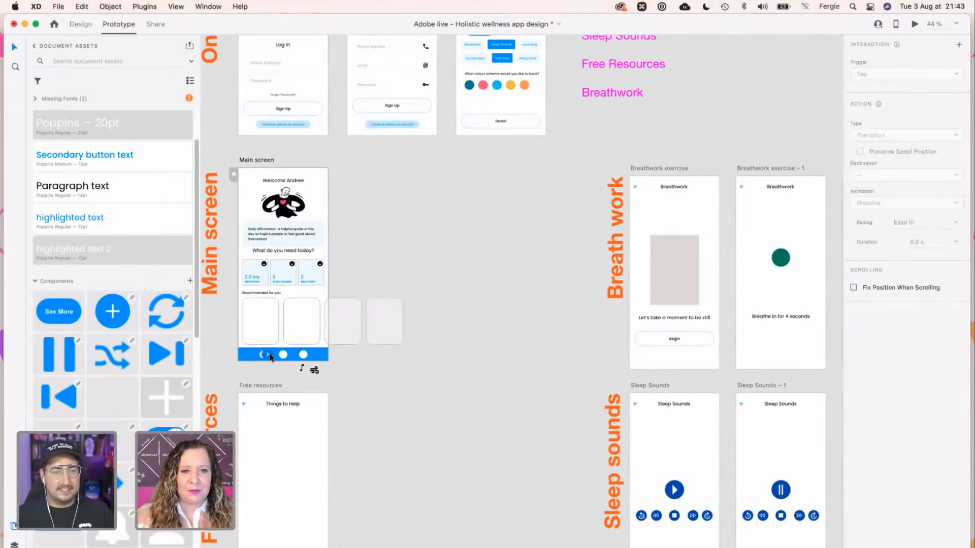
pyautogui.moveTo(270, 357); pyautogui.dragTo(686, 206)
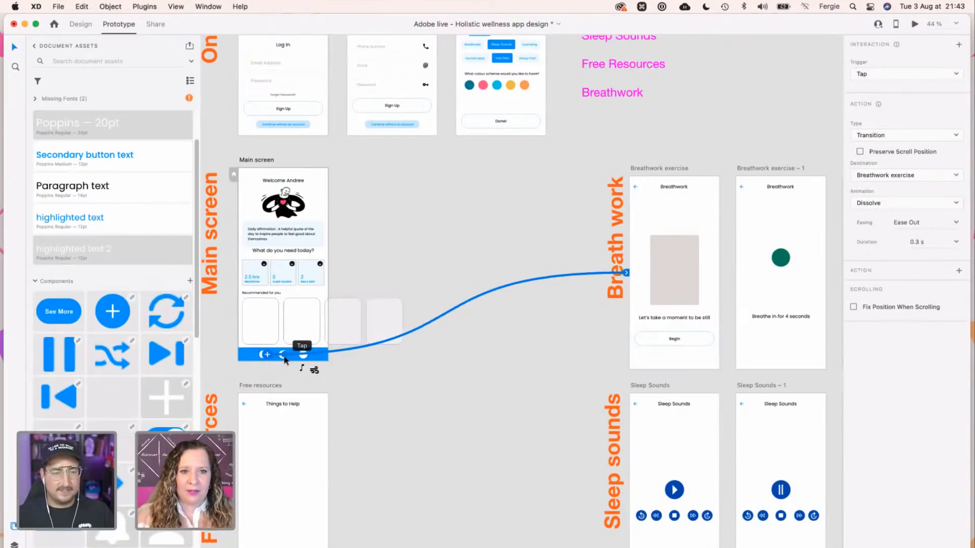
# Link the navigation bar's middle circle to the Sleep Sounds artboard and its third circle to iPhone X, XS, 11 Pro – 1.
pyautogui.click(287, 360)
pyautogui.moveTo(288, 359); pyautogui.dragTo(650, 425)
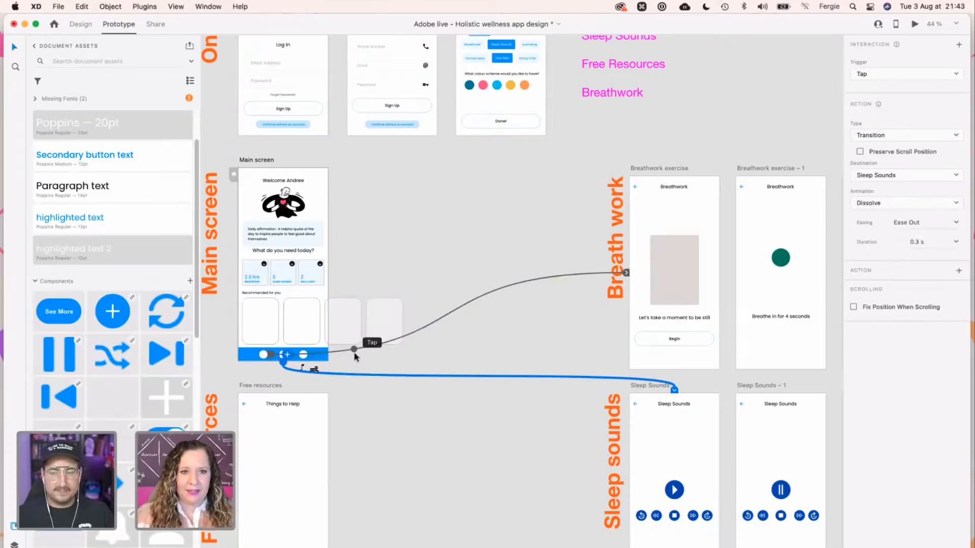
pyautogui.click(304, 354)
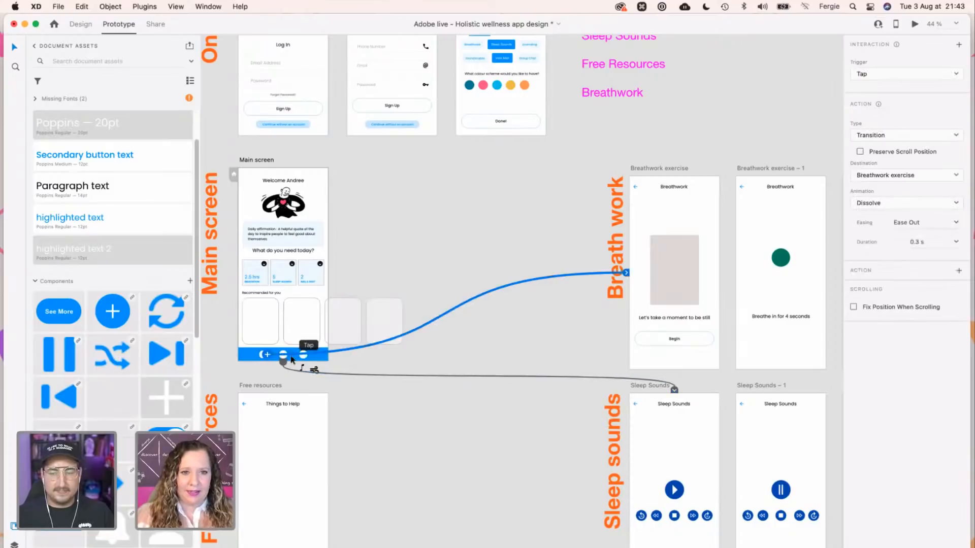
pyautogui.click(312, 358)
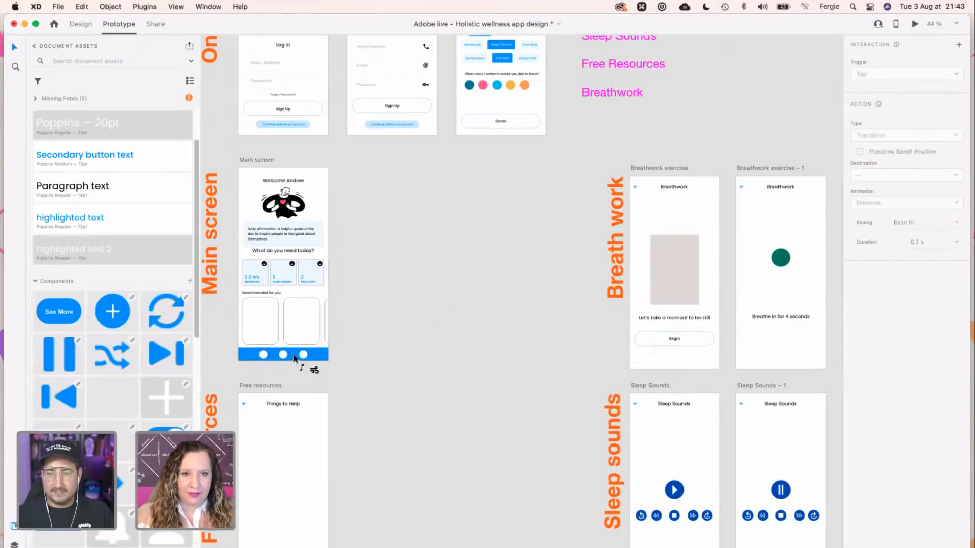
pyautogui.press('space')
pyautogui.moveTo(467, 324); pyautogui.dragTo(533, 177)
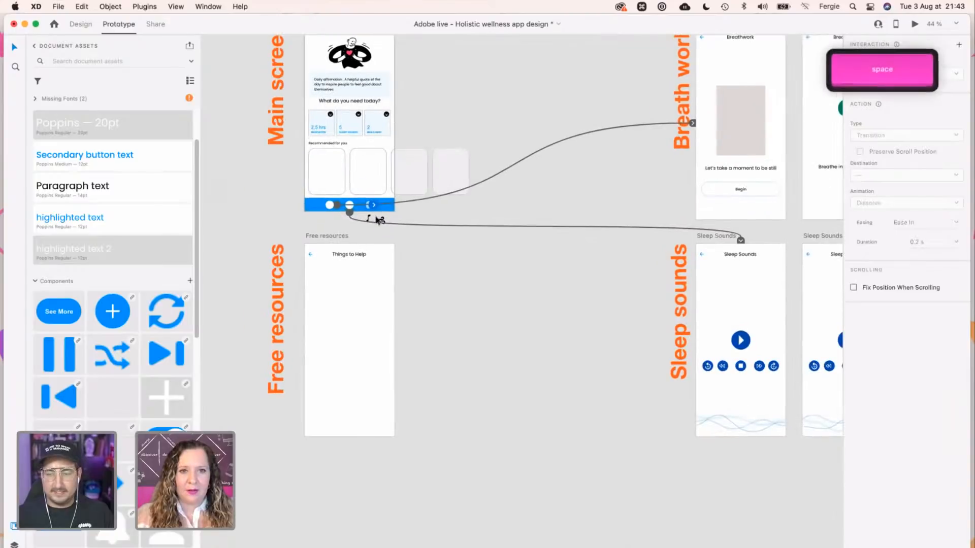
pyautogui.moveTo(373, 209); pyautogui.dragTo(350, 488)
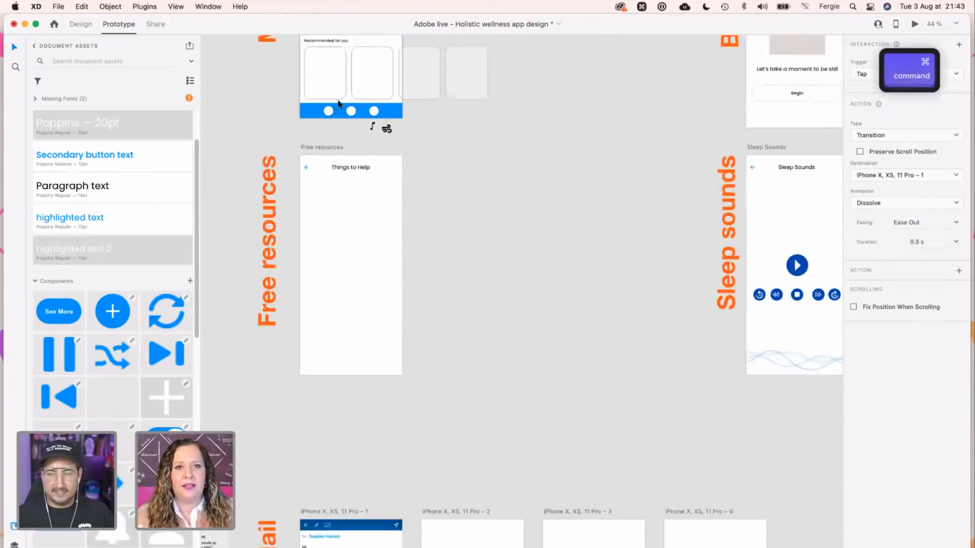
# Make the sign up artboard the home screen of a new prototype flow and name the flow Full app.
pyautogui.scroll(-2, 337, 98)
pyautogui.scroll(5, 337, 98)
pyautogui.scroll(3, 338, 102)
pyautogui.scroll(3, 339, 105)
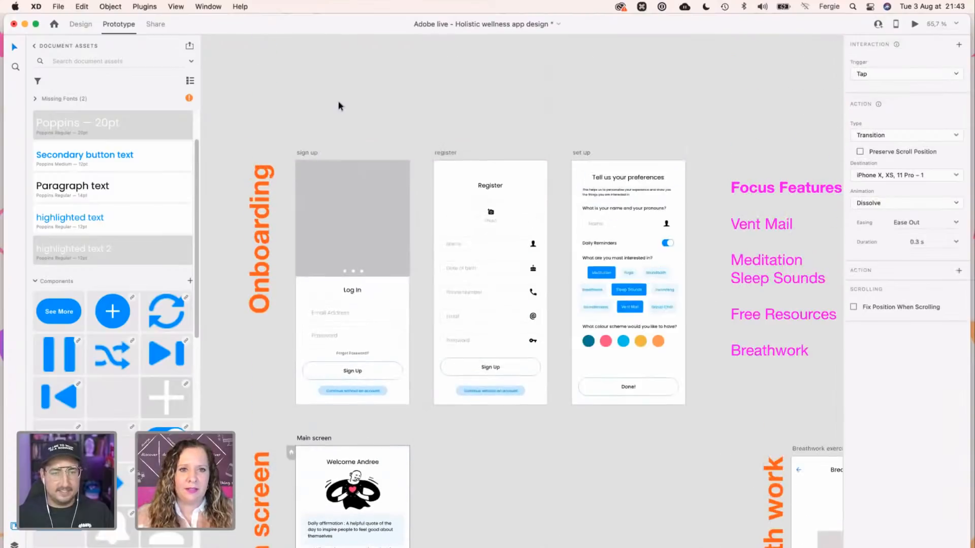
pyautogui.click(302, 153)
pyautogui.click(291, 165)
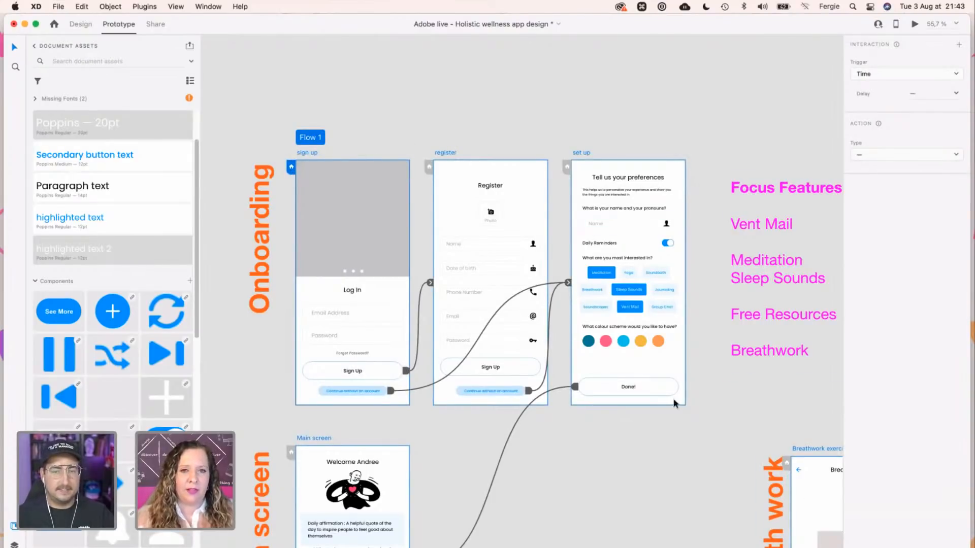
pyautogui.scroll(1, 266, 213)
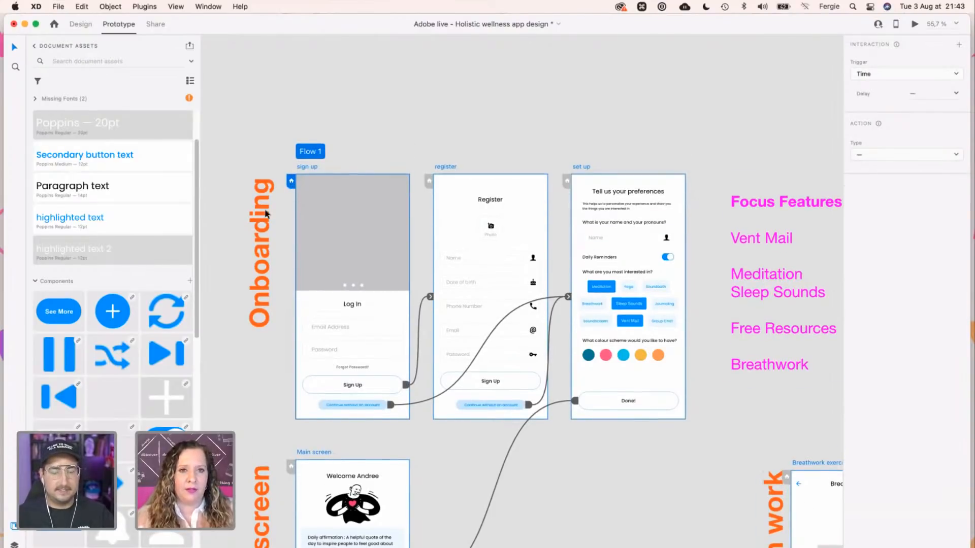
pyautogui.doubleClick(305, 152)
pyautogui.write('Full app')
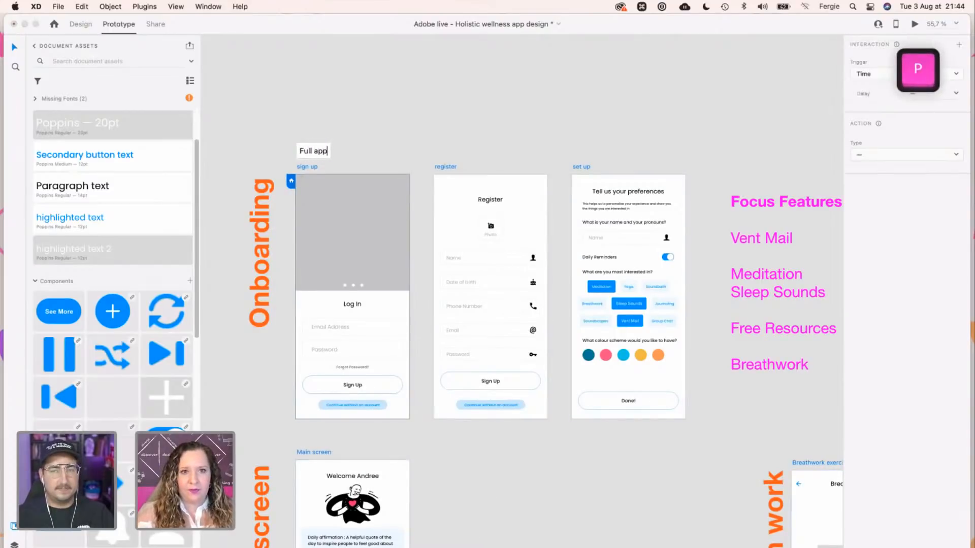
pyautogui.press('Return')
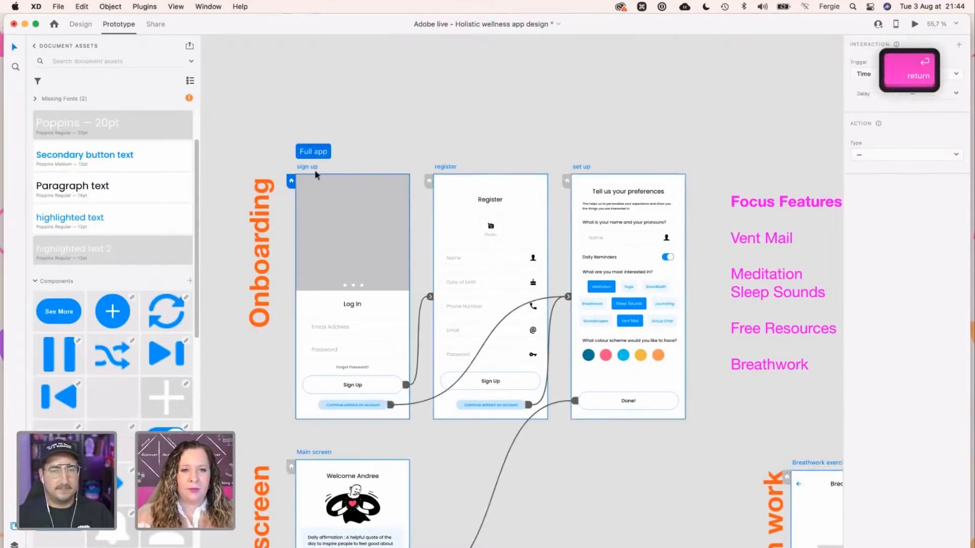
# Create a share link for the Full app flow with the Presentation view setting and access for anyone with the link.
pyautogui.click(154, 25)
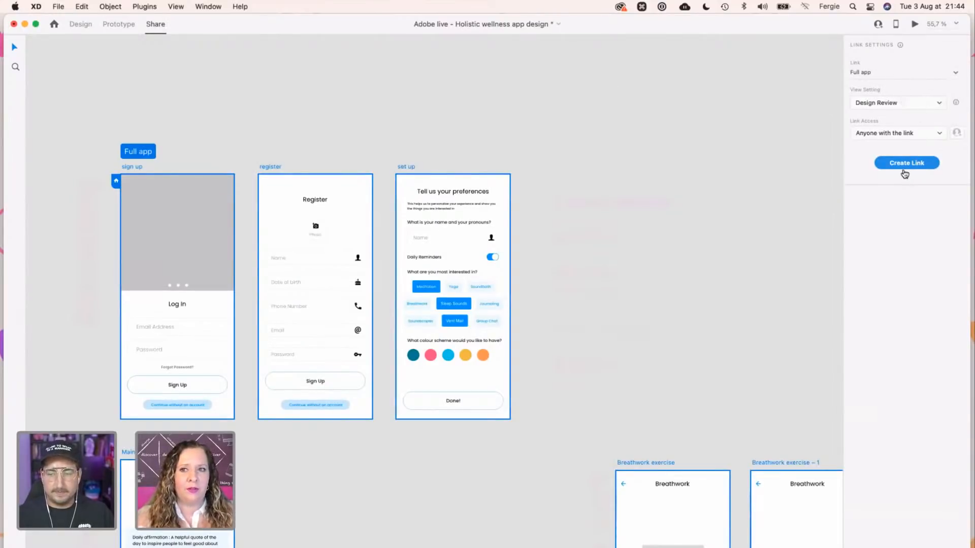
pyautogui.click(925, 104)
pyautogui.click(899, 169)
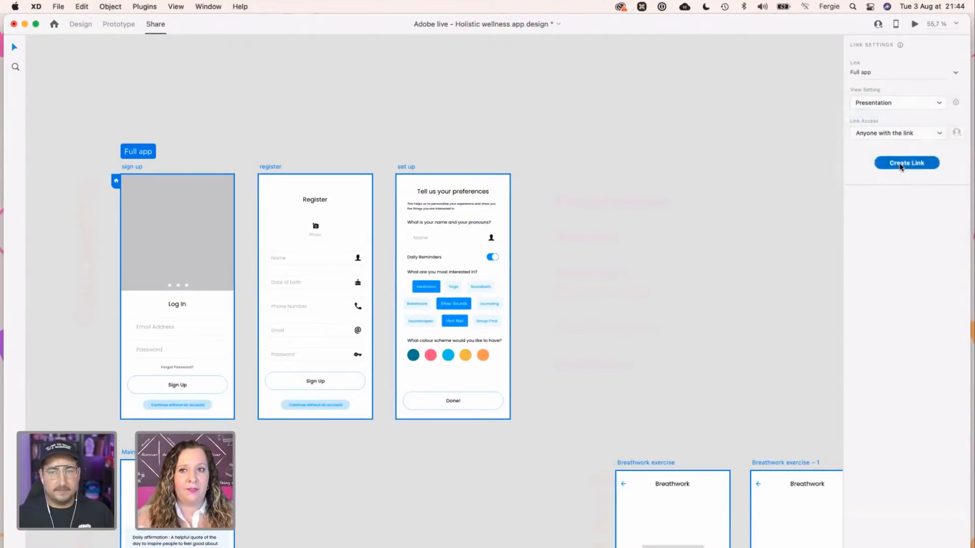
pyautogui.click(900, 163)
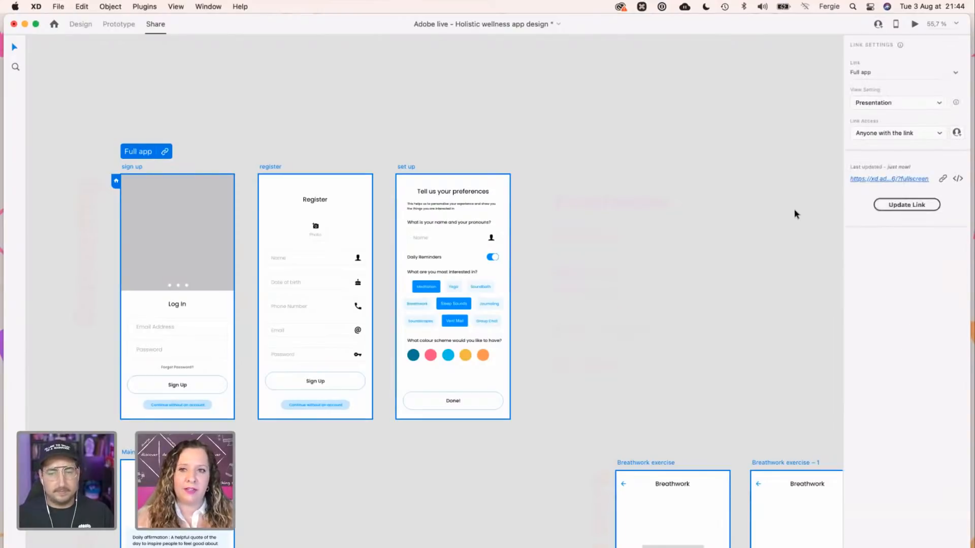
# Preview the prototype's onboarding from the sign up screen through Register and the preferences page to the Main screen.
pyautogui.click(80, 24)
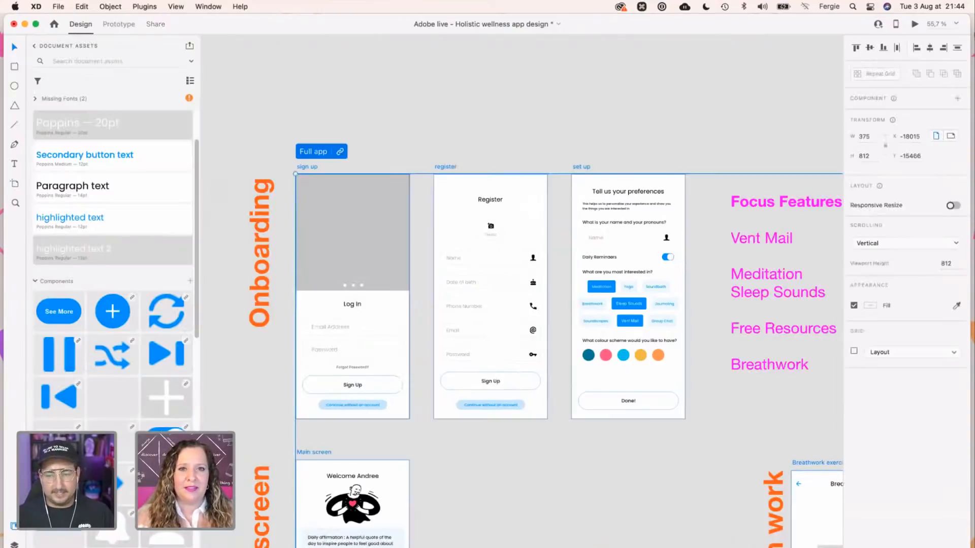
pyautogui.click(914, 26)
pyautogui.moveTo(609, 59)
pyautogui.mouseDown()
pyautogui.moveTo(568, 51)
pyautogui.moveTo(599, 66)
pyautogui.mouseUp()
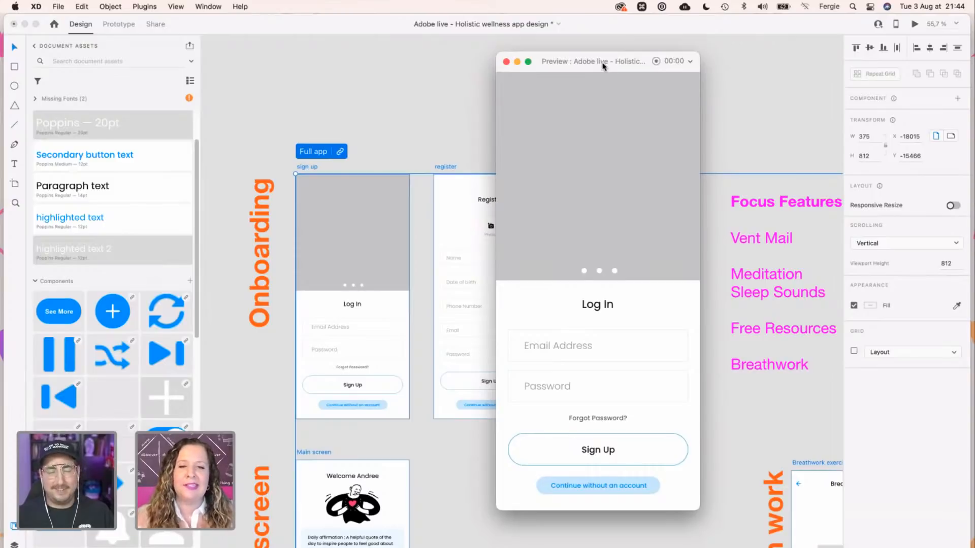
pyautogui.moveTo(608, 69); pyautogui.dragTo(671, 66)
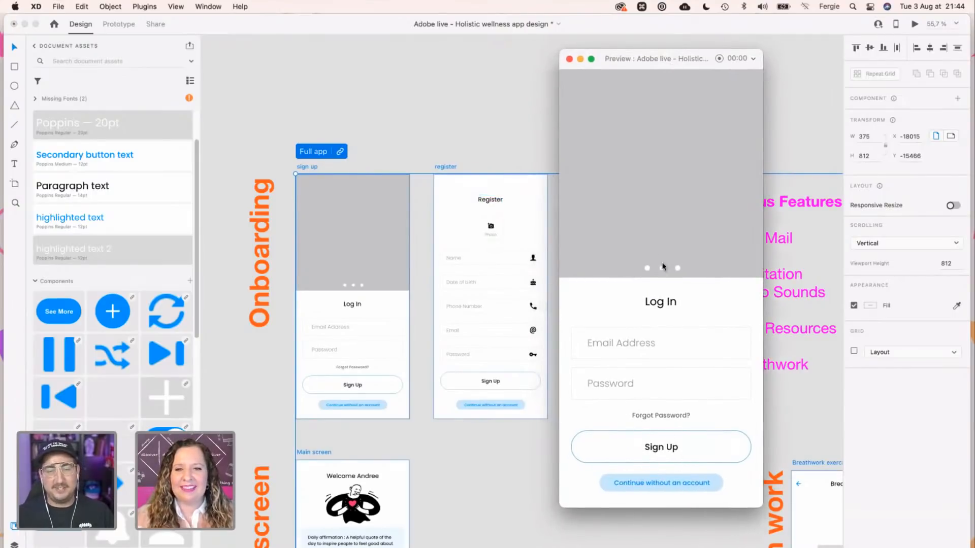
pyautogui.moveTo(687, 58); pyautogui.dragTo(687, 54)
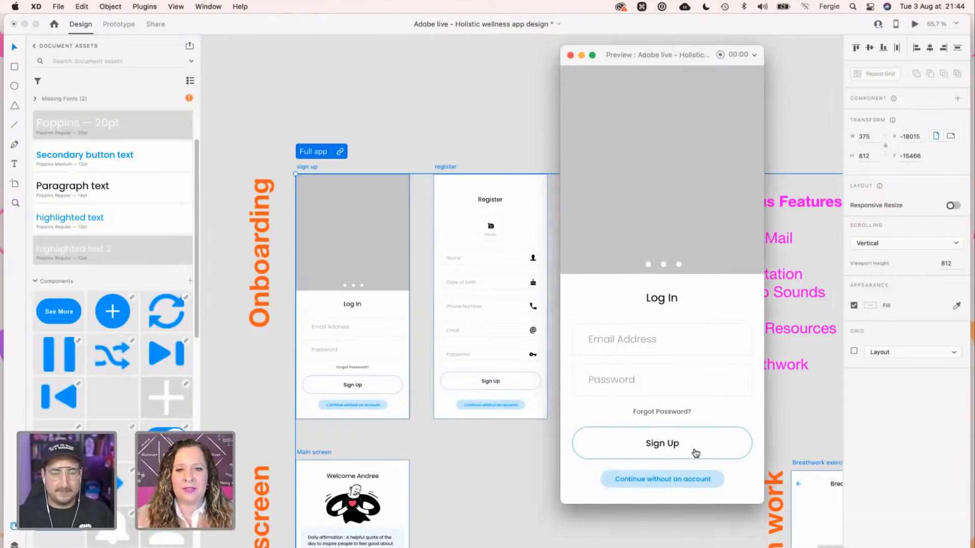
pyautogui.click(724, 443)
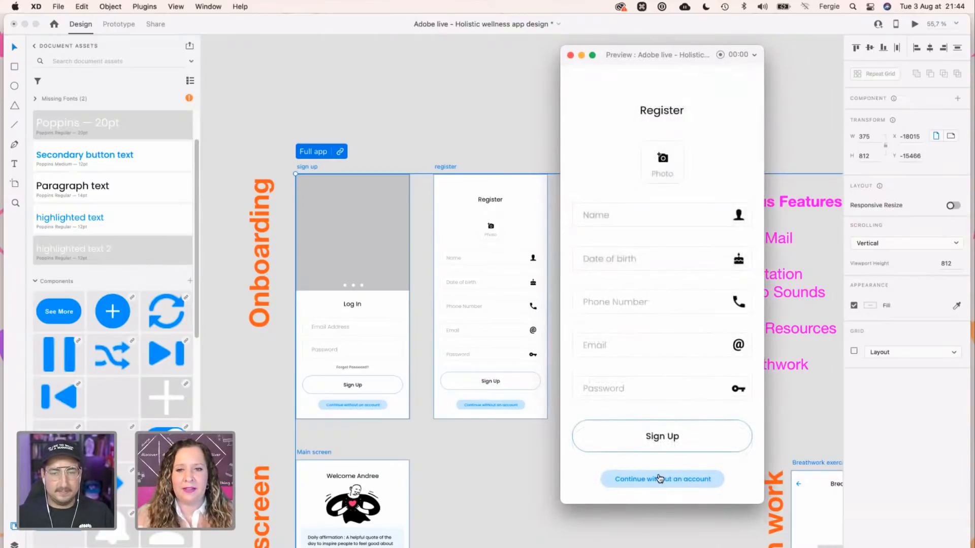
pyautogui.click(664, 482)
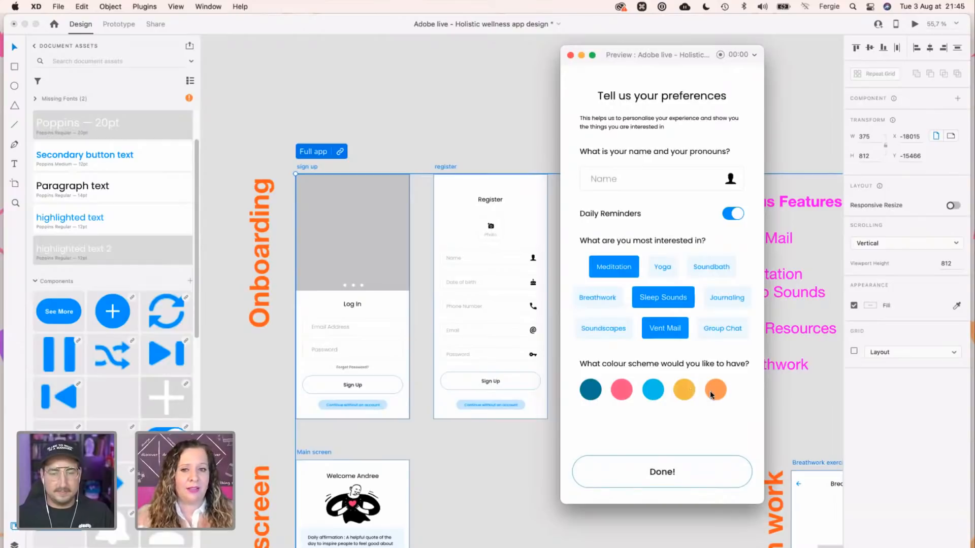
pyautogui.click(667, 476)
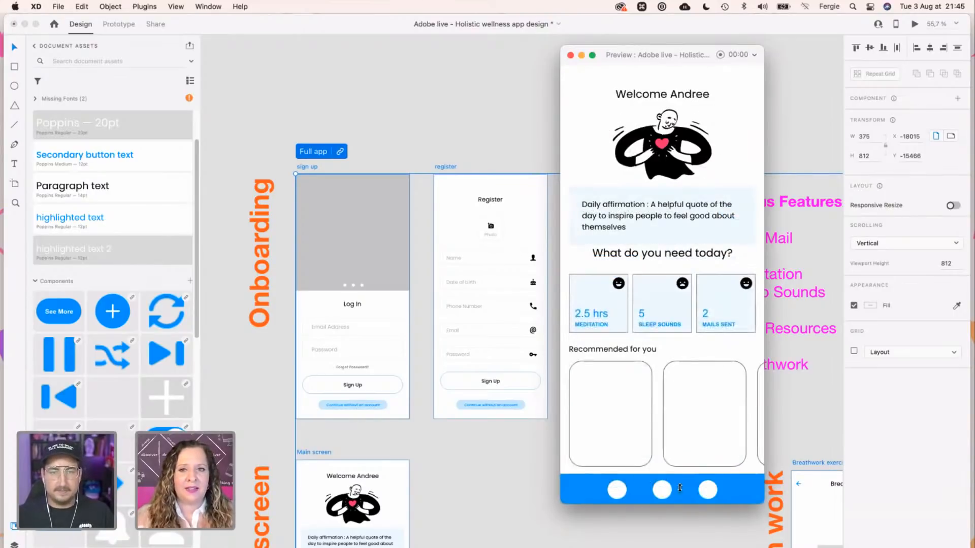
# Test the navigation bar's first circle in the preview, run the Breathwork exercise, and close the preview.
pyautogui.moveTo(651, 55); pyautogui.dragTo(611, 59)
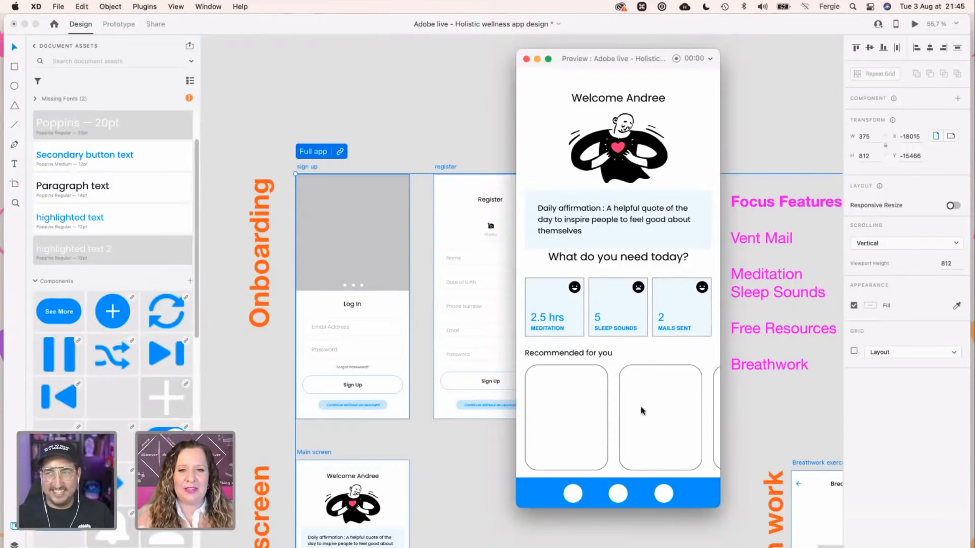
pyautogui.click(572, 496)
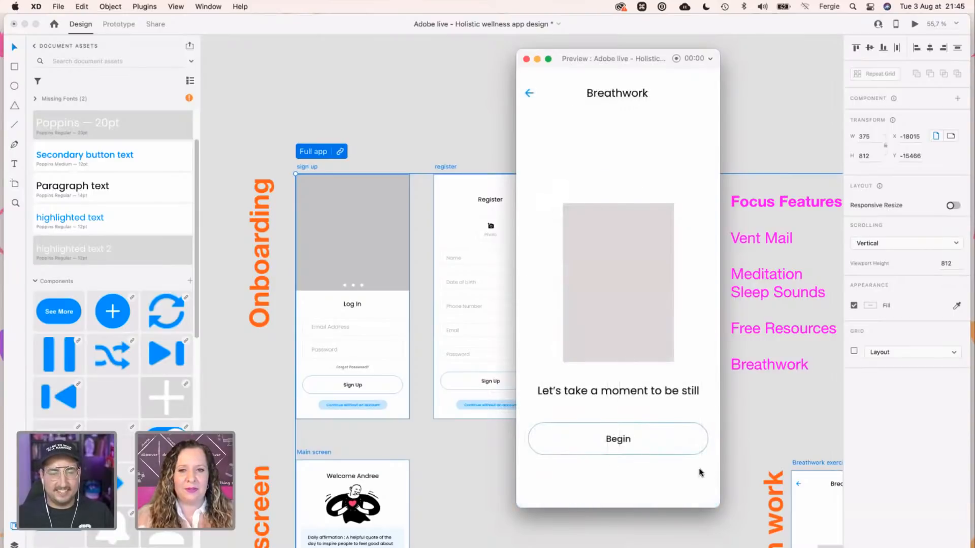
pyautogui.click(616, 440)
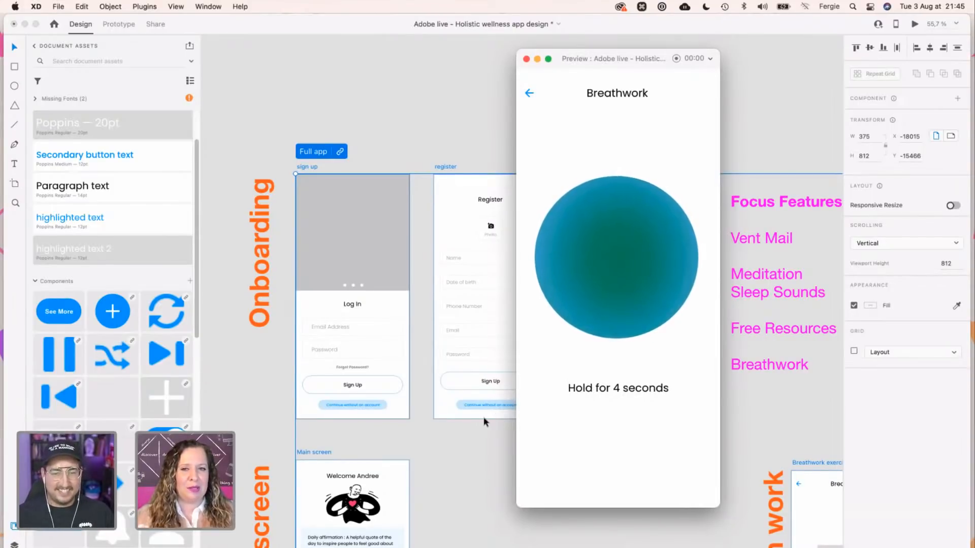
pyautogui.click(527, 59)
# Hide the document assets and examine the overall layout of the onboarding, Main screen, Breath work and Sleep sounds artboards.
pyautogui.scroll(-5, 598, 492)
pyautogui.press('space')
pyautogui.moveTo(602, 517); pyautogui.dragTo(468, 282)
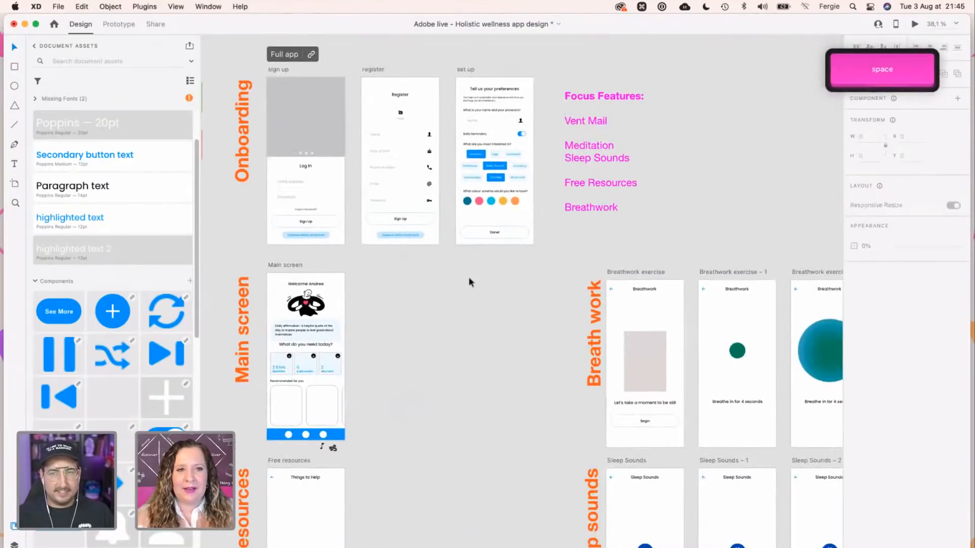
pyautogui.scroll(-8, 487, 464)
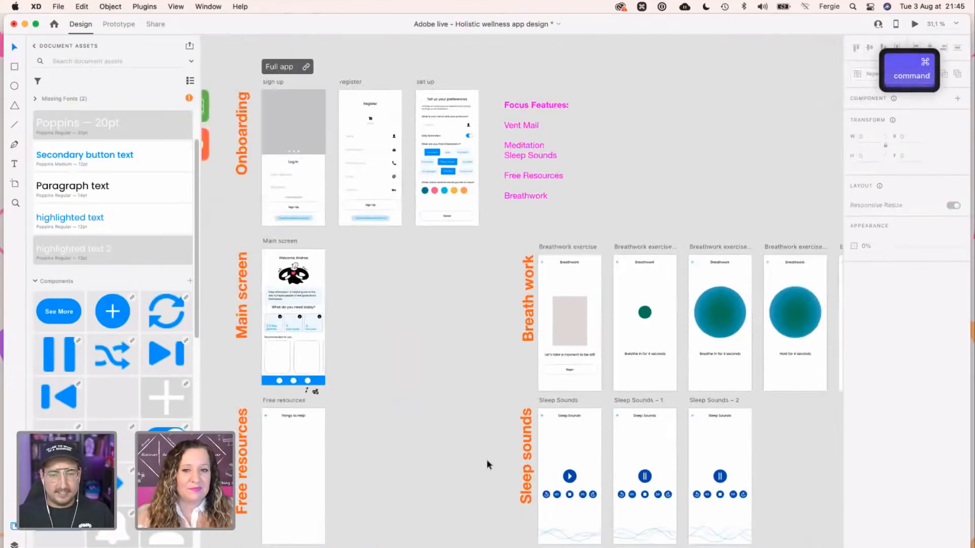
pyautogui.scroll(-1, 486, 464)
pyautogui.press('space')
pyautogui.moveTo(486, 464); pyautogui.dragTo(458, 419)
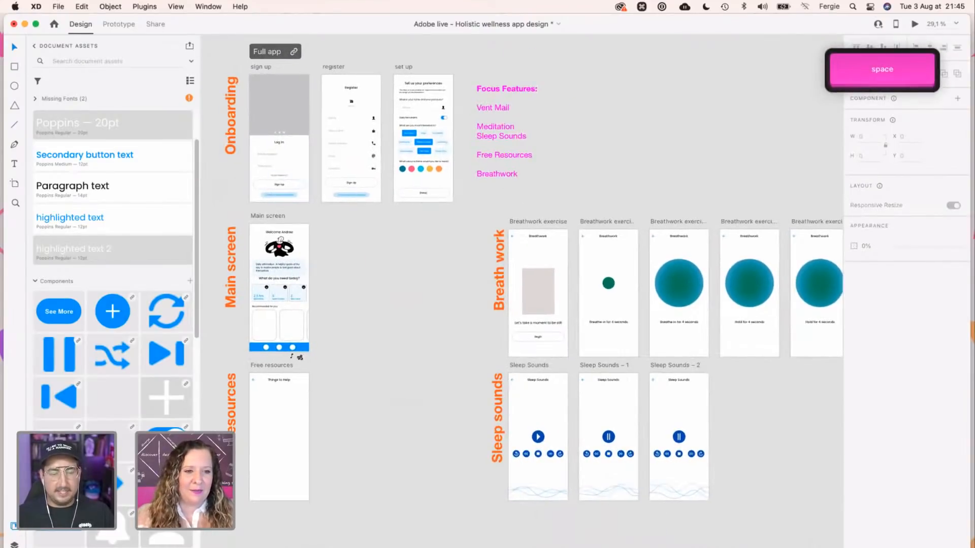
pyautogui.press('super+shift+y')
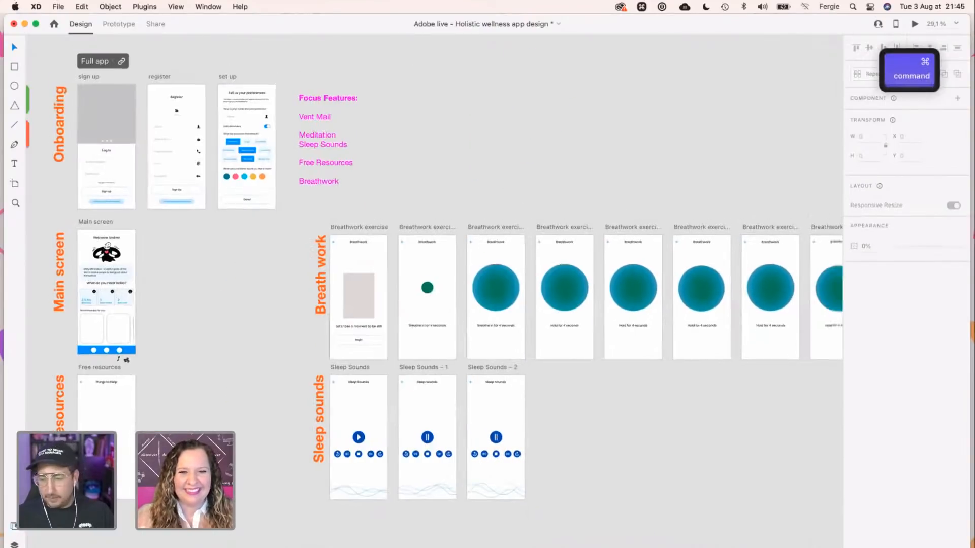
pyautogui.scroll(-4, 432, 354)
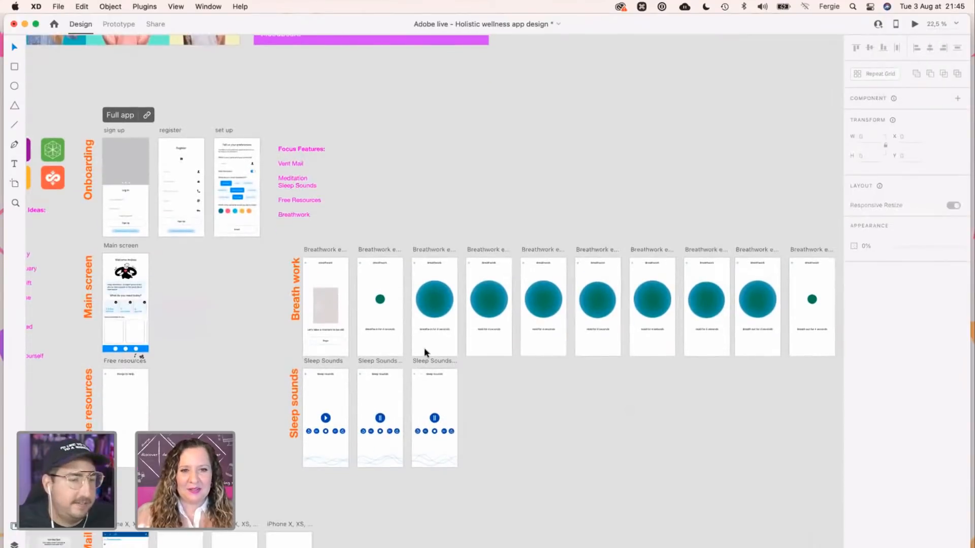
pyautogui.press('space')
pyautogui.moveTo(250, 322); pyautogui.dragTo(180, 271)
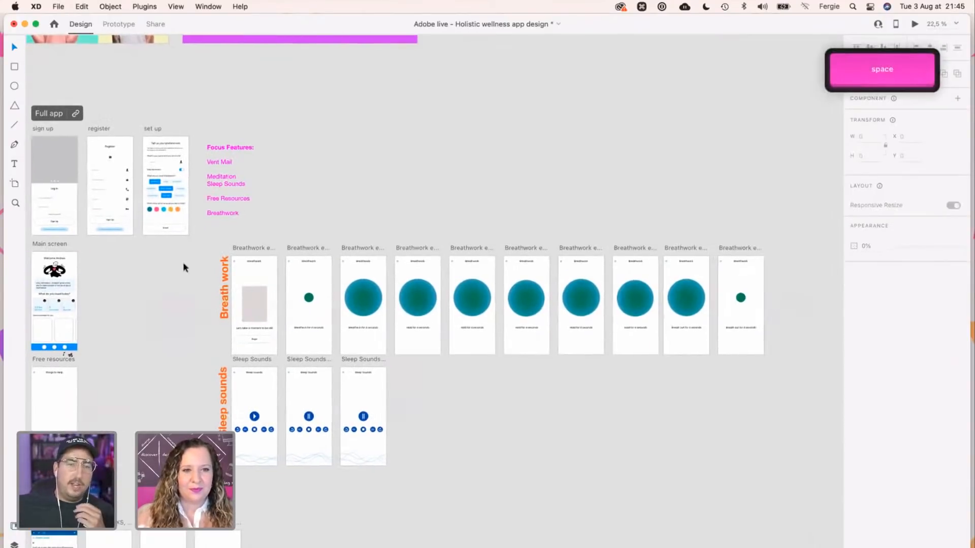
# Delete the orange Breath work and Sleep sounds labels beside their artboard rows.
pyautogui.moveTo(212, 239); pyautogui.dragTo(828, 513)
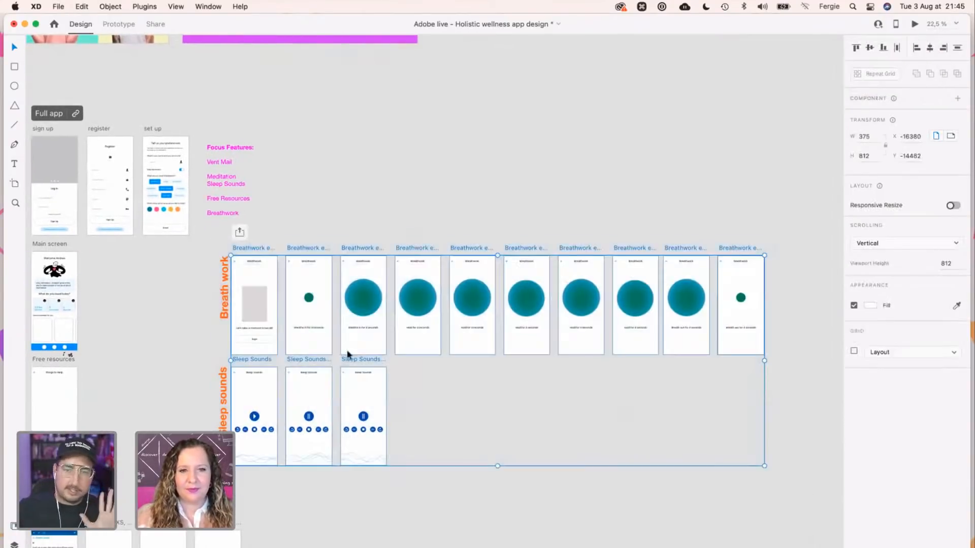
pyautogui.click(226, 297)
pyautogui.keyDown('shift'); pyautogui.click(223, 379); pyautogui.keyUp('shift')
pyautogui.press('Delete')
# Move the Breathwork and Sleep Sounds artboards closer to the Main screen and bring the mail screens' row up beneath them.
pyautogui.click(243, 257)
pyautogui.moveTo(226, 242); pyautogui.dragTo(729, 483)
pyautogui.moveTo(355, 398); pyautogui.dragTo(240, 405)
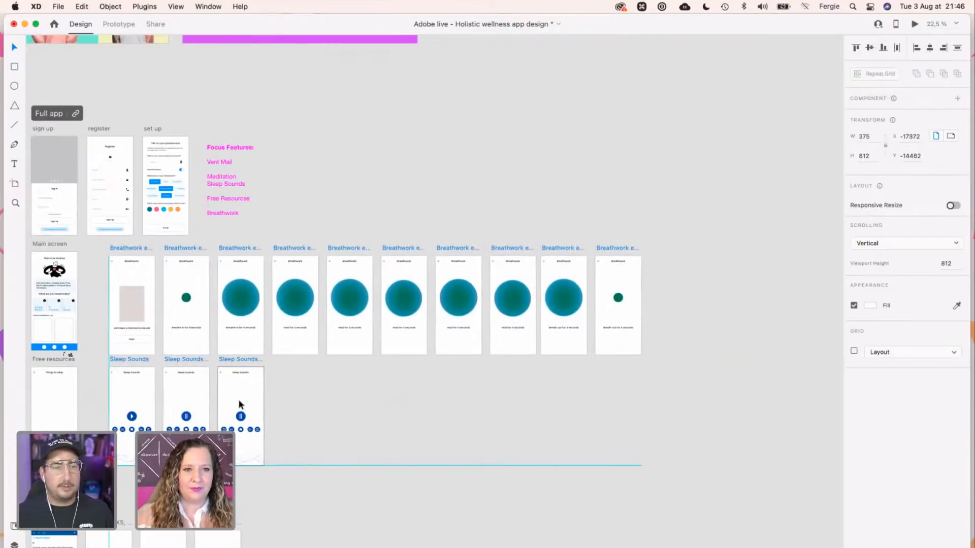
pyautogui.press('space')
pyautogui.moveTo(335, 461); pyautogui.dragTo(253, 464)
pyautogui.click(229, 407)
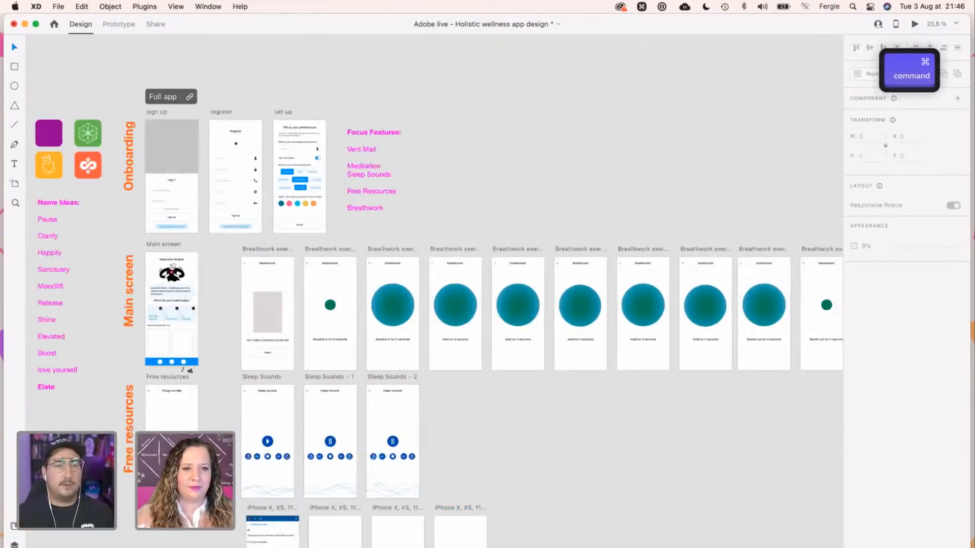
# Examine the overall board layout and read the health and wellbeing statement and the Our Goal board.
pyautogui.scroll(5, 250, 438)
pyautogui.scroll(-2, 250, 437)
pyautogui.hscroll(-3, 250, 438)
pyautogui.scroll(-2, 250, 440)
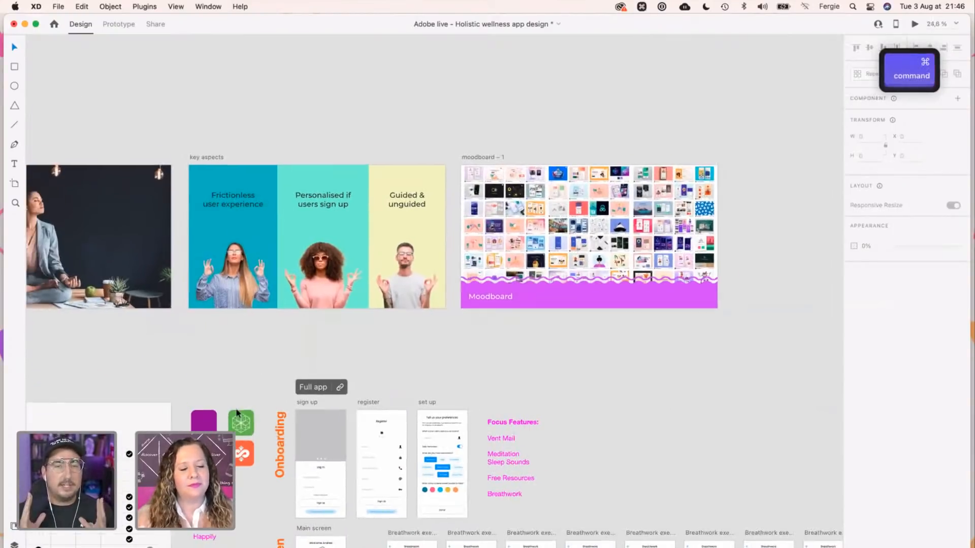
pyautogui.hscroll(-3, 287, 381)
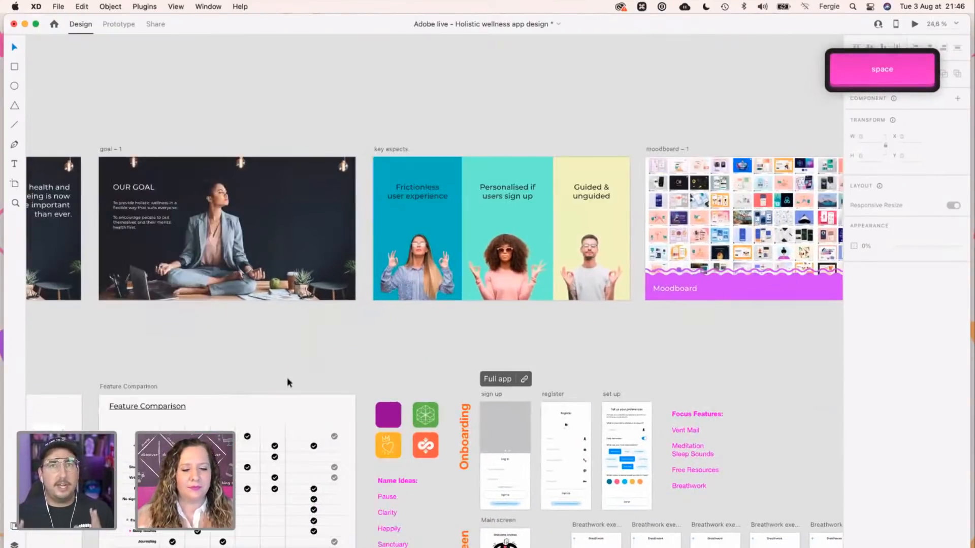
pyautogui.scroll(-3, 287, 381)
pyautogui.hscroll(-3, 287, 378)
pyautogui.scroll(-1, 288, 378)
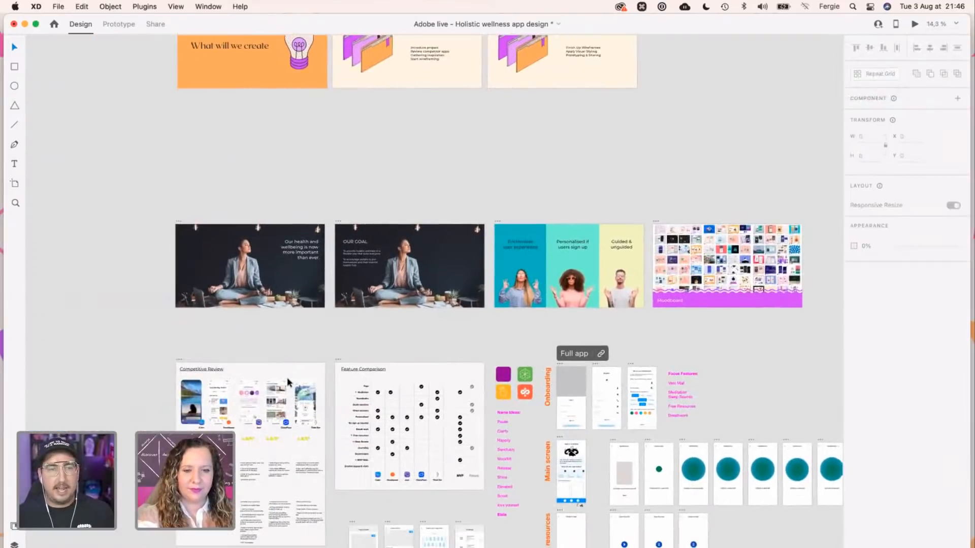
pyautogui.scroll(-3, 288, 383)
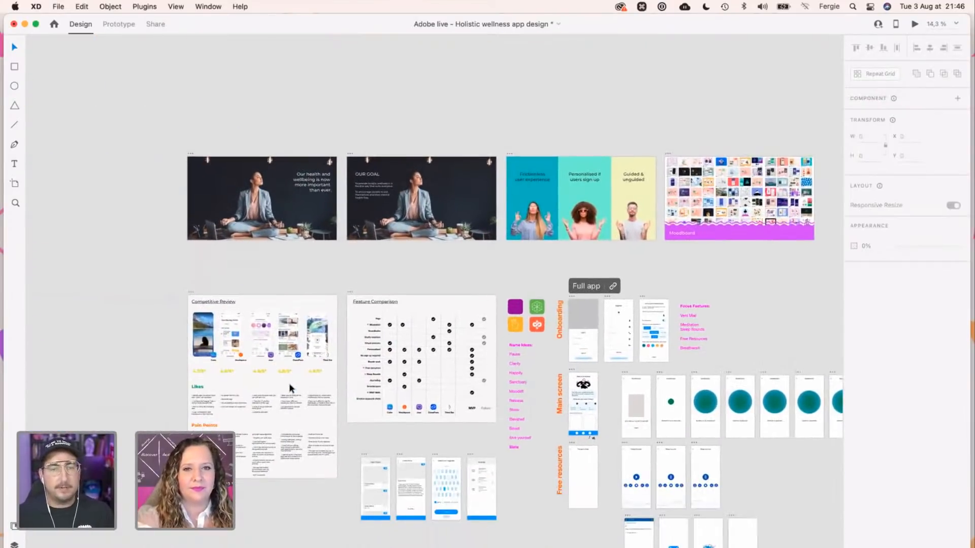
pyautogui.hscroll(2, 288, 383)
pyautogui.scroll(10, 265, 206)
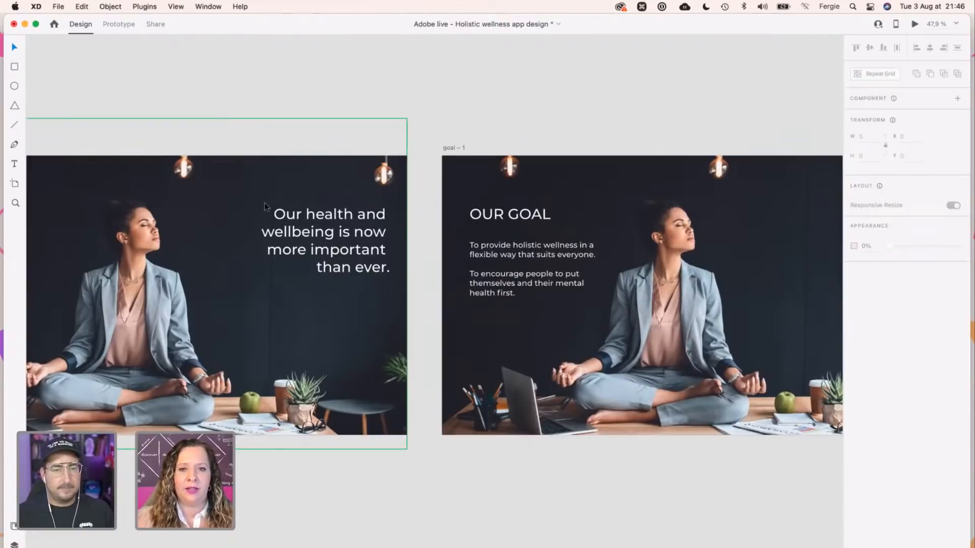
pyautogui.hscroll(5, 266, 205)
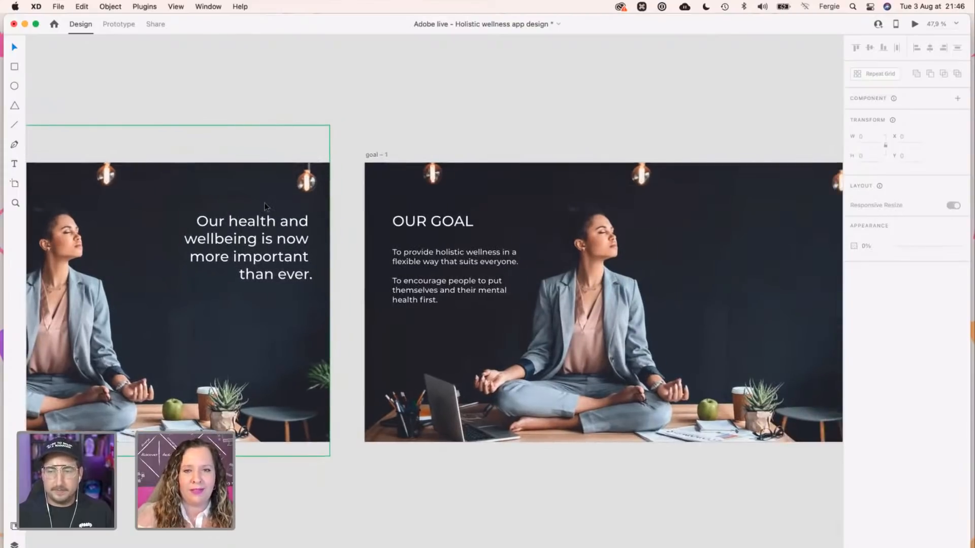
pyautogui.hscroll(3, 264, 203)
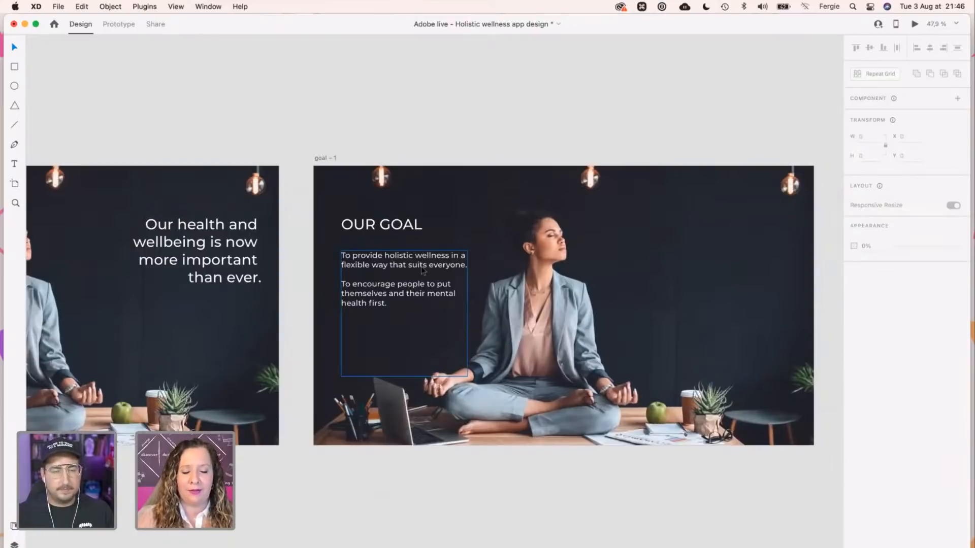
# Move the Moodboard artboard up, clear of the space beside the key aspects artboard.
pyautogui.scroll(-3, 422, 266)
pyautogui.hscroll(10, 421, 266)
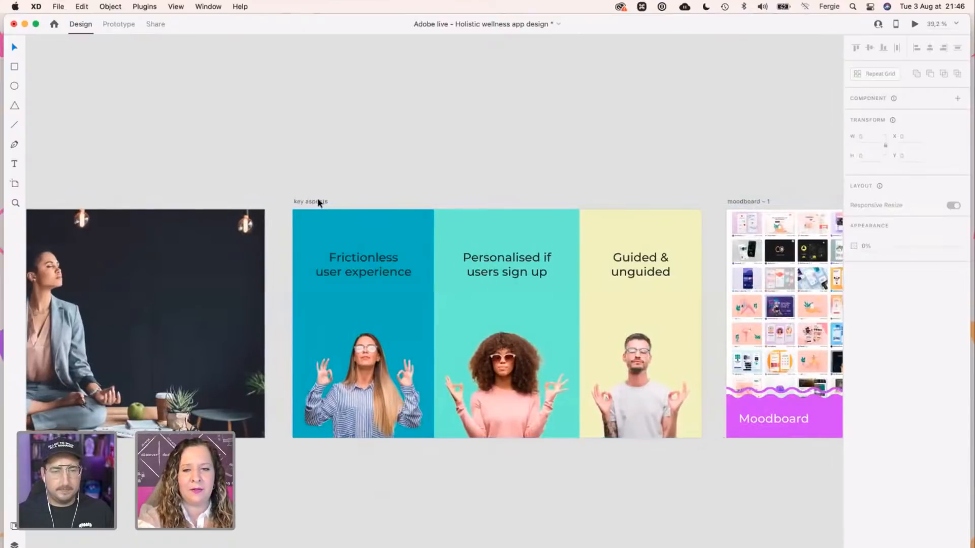
pyautogui.hscroll(5, 422, 203)
pyautogui.moveTo(554, 209); pyautogui.dragTo(533, 10)
pyautogui.scroll(-5, 508, 325)
# Widen the key aspects artboard and extend its content to about 3232 px wide to include the Studio bookings and Go at your own pace panels.
pyautogui.click(231, 313)
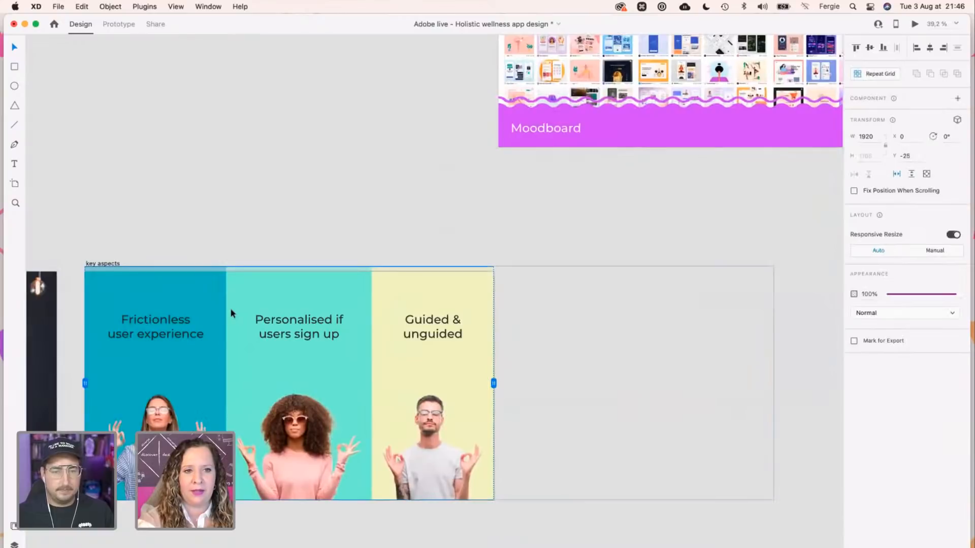
pyautogui.click(114, 262)
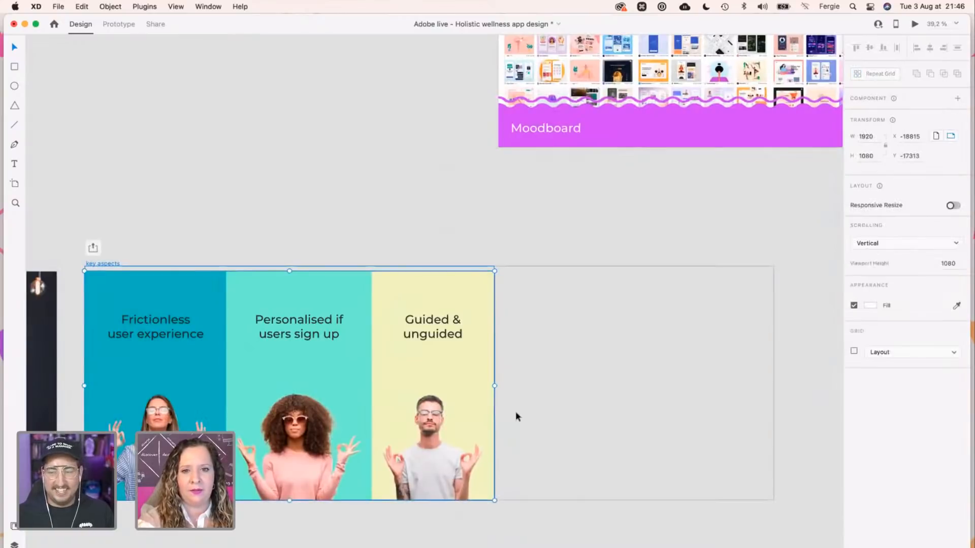
pyautogui.moveTo(494, 386); pyautogui.dragTo(801, 410)
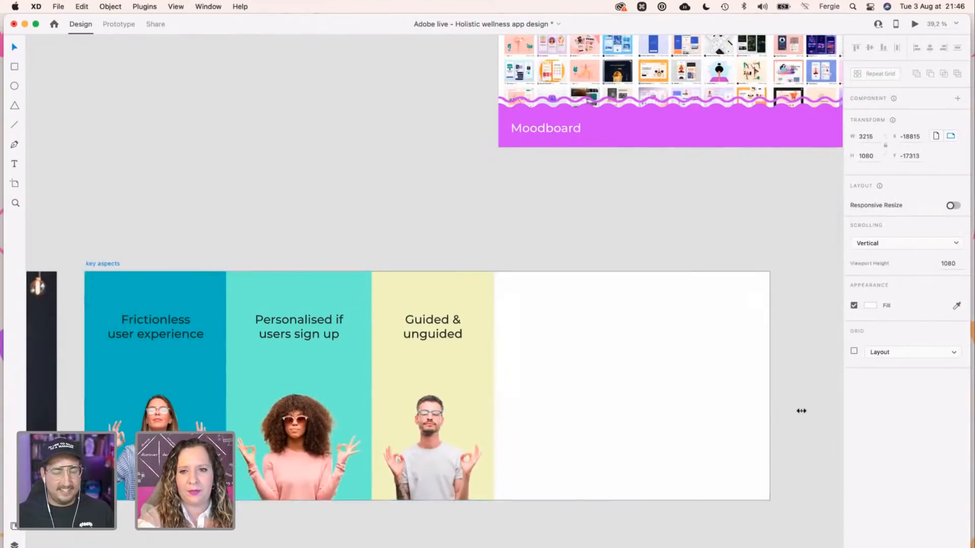
pyautogui.click(447, 398)
pyautogui.moveTo(494, 383); pyautogui.dragTo(771, 392)
pyautogui.scroll(-2, 692, 437)
pyautogui.hscroll(-1, 692, 438)
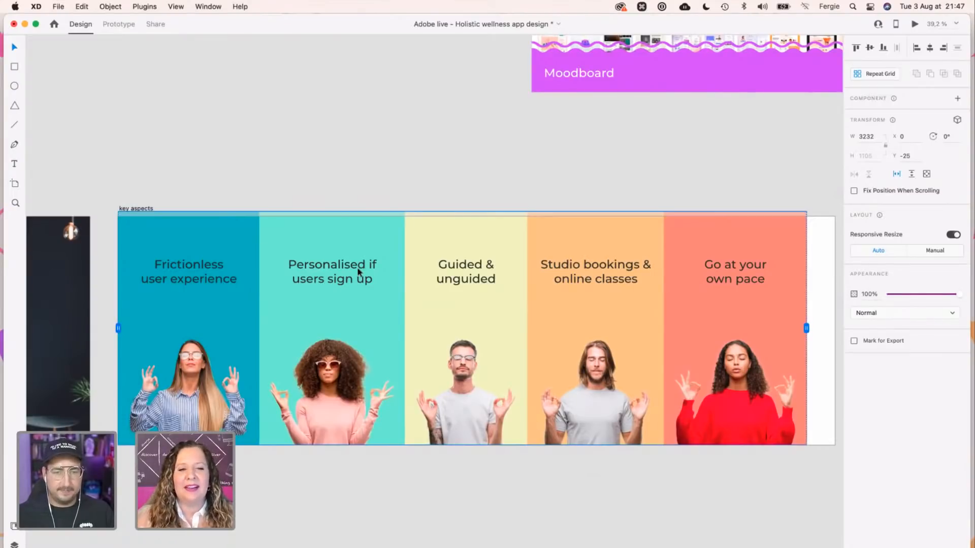
pyautogui.click(332, 196)
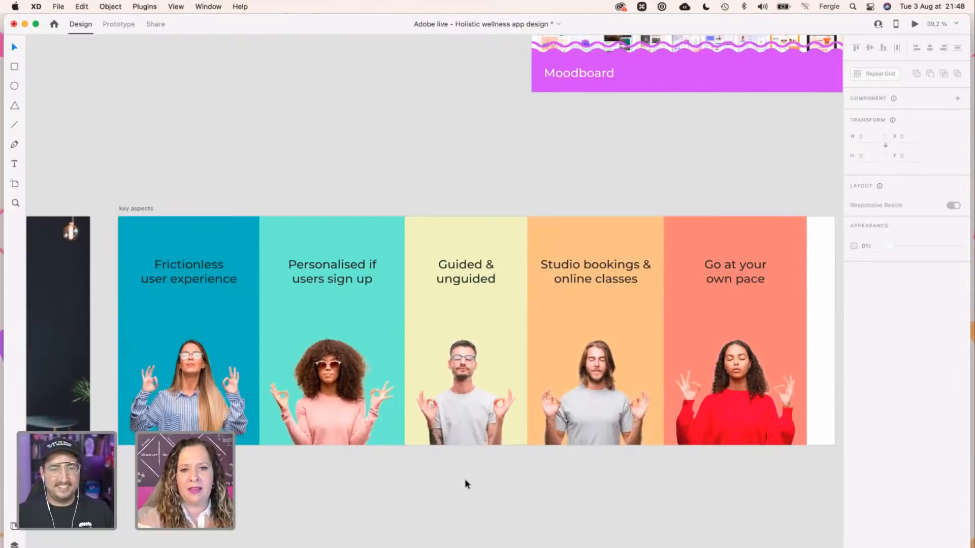
# Examine the Competitive Review board's app screenshots, ratings and likes for Calm, Headspace, Jour, ClassPass and Third Ear.
pyautogui.scroll(-2, 465, 480)
pyautogui.scroll(-5, 465, 480)
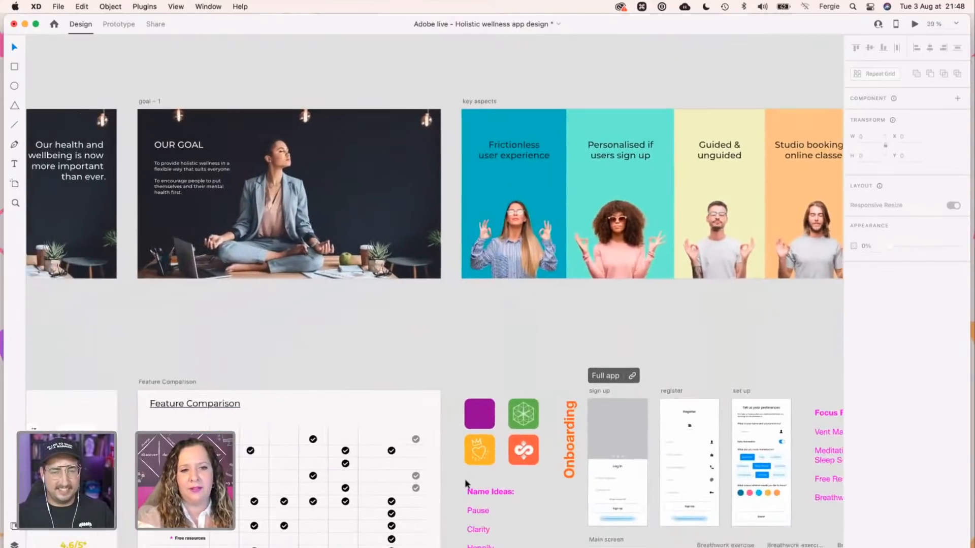
pyautogui.scroll(-5, 467, 482)
pyautogui.hscroll(-10, 466, 482)
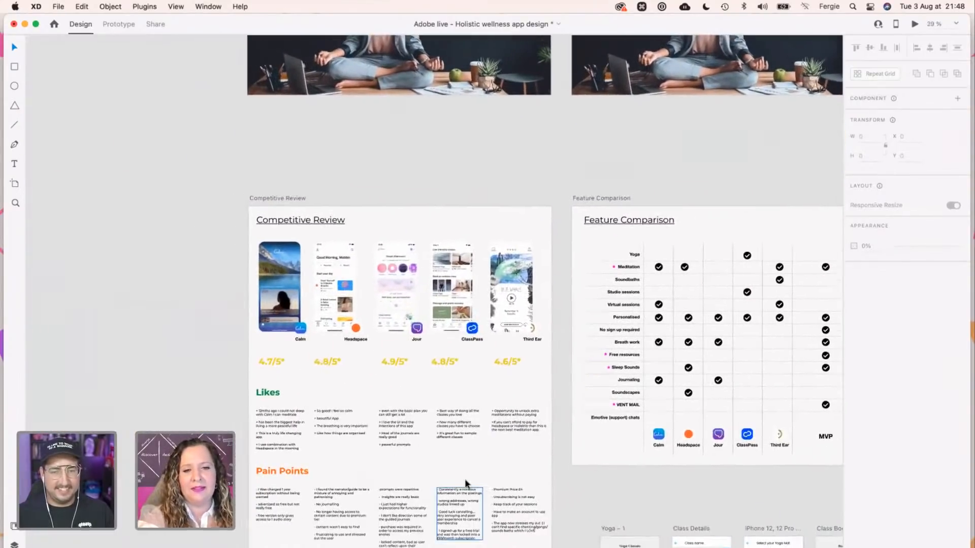
pyautogui.scroll(5, 466, 483)
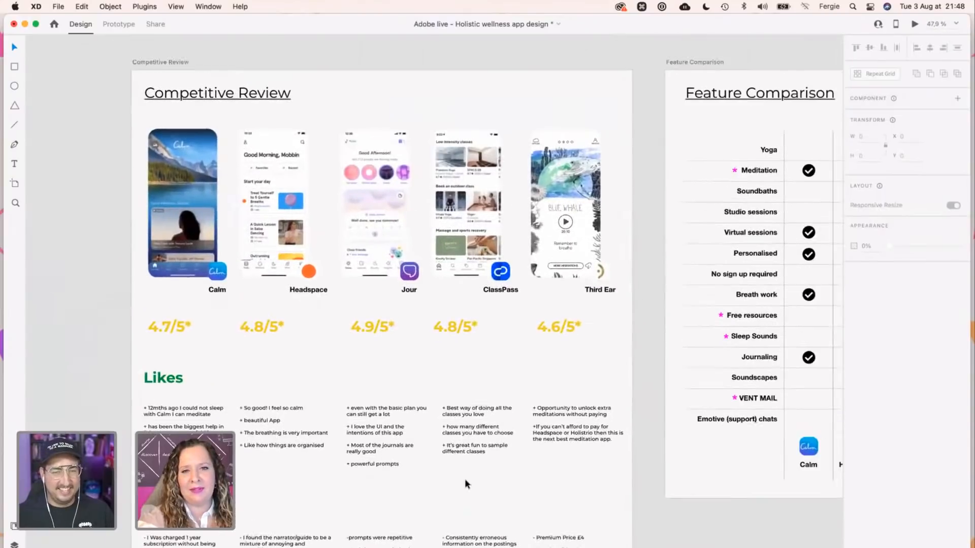
pyautogui.scroll(3, 464, 480)
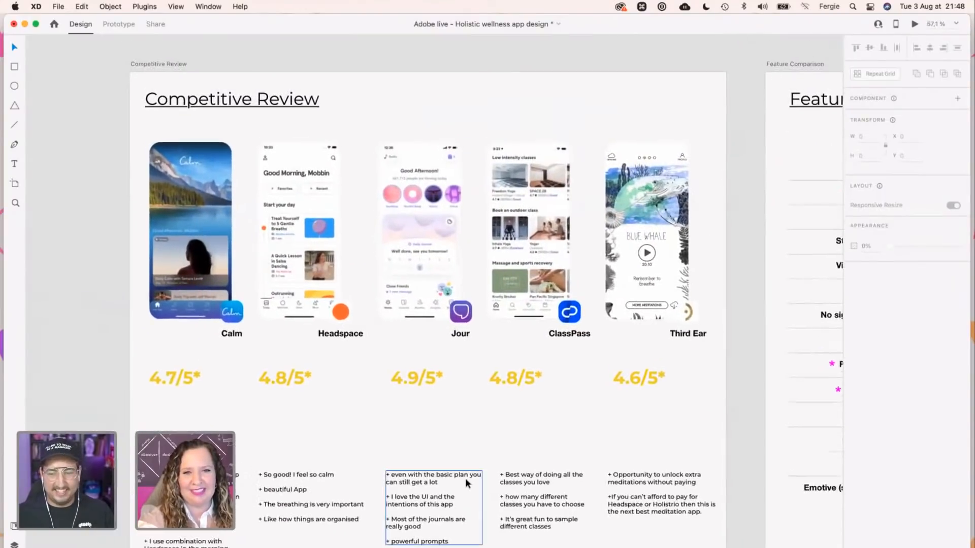
pyautogui.scroll(1, 465, 479)
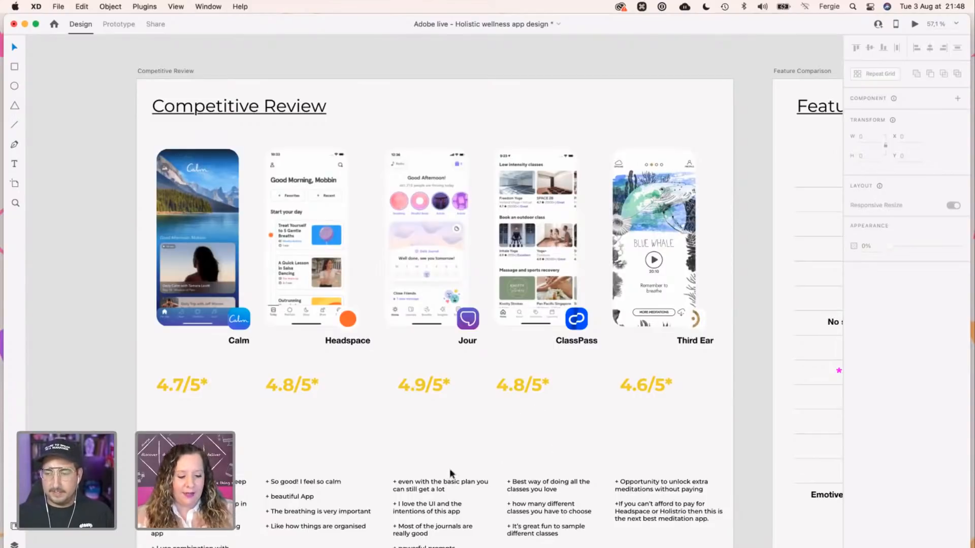
pyautogui.scroll(-2, 501, 440)
pyautogui.scroll(-3, 501, 441)
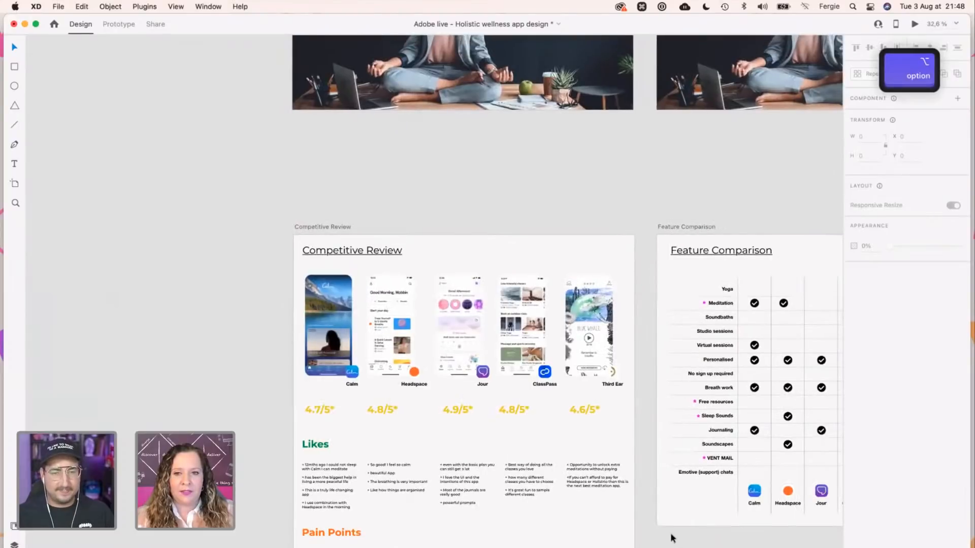
# Inspect the app wireframes, checking the pause button on Sleep Sounds – 2 and the Begin button on the first Breathwork screen.
pyautogui.moveTo(472, 468); pyautogui.dragTo(288, 414)
pyautogui.hscroll(15, 288, 414)
pyautogui.scroll(-3, 288, 413)
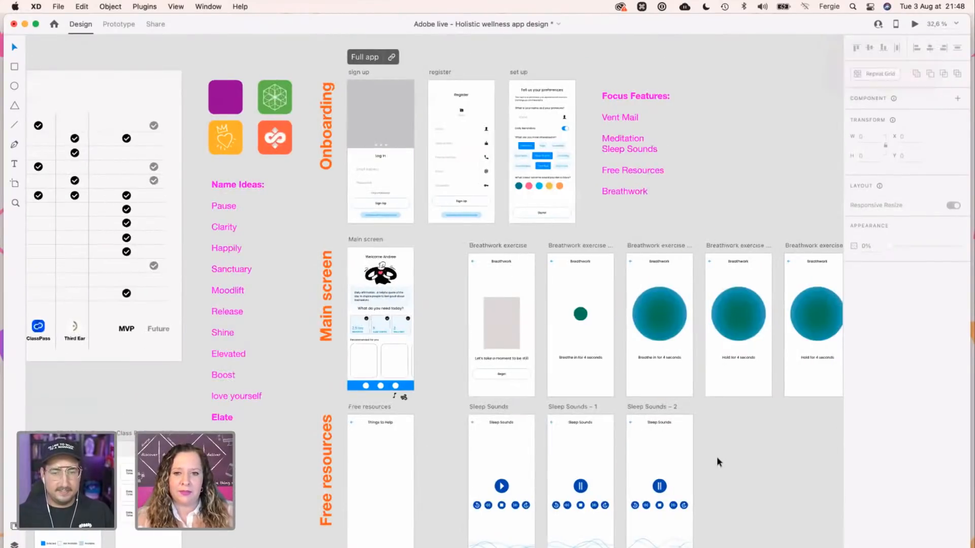
pyautogui.scroll(2, 699, 489)
pyautogui.scroll(4, 698, 489)
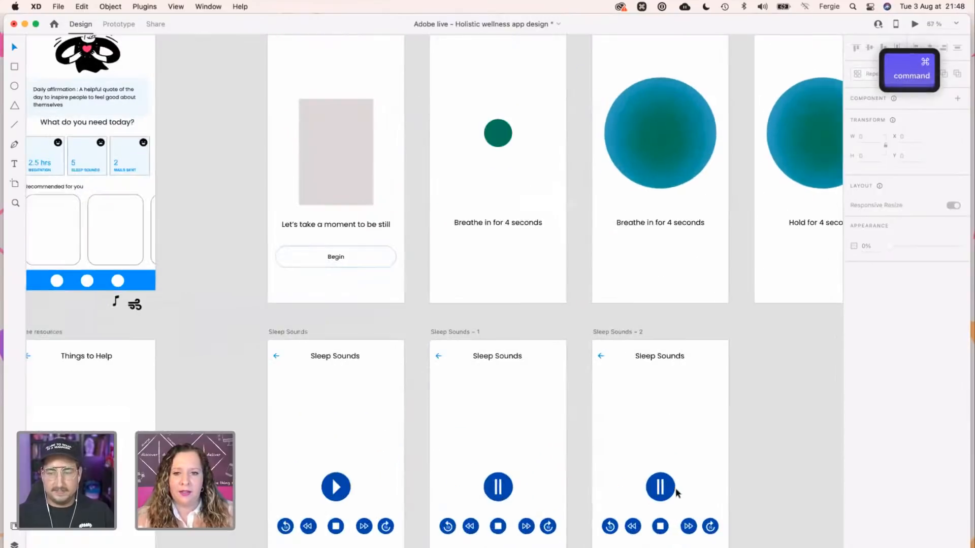
pyautogui.keyDown('super'); pyautogui.click(668, 488); pyautogui.keyUp('super')
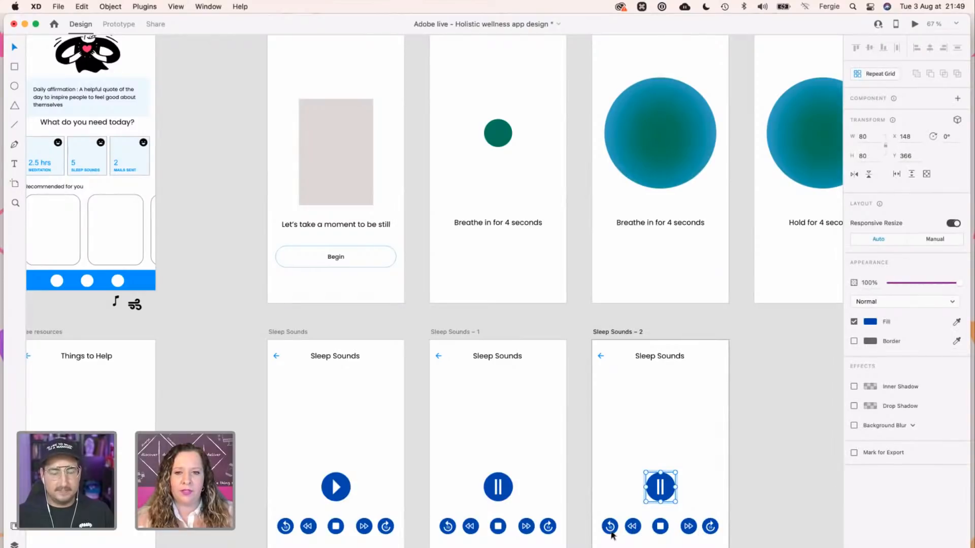
pyautogui.click(729, 532)
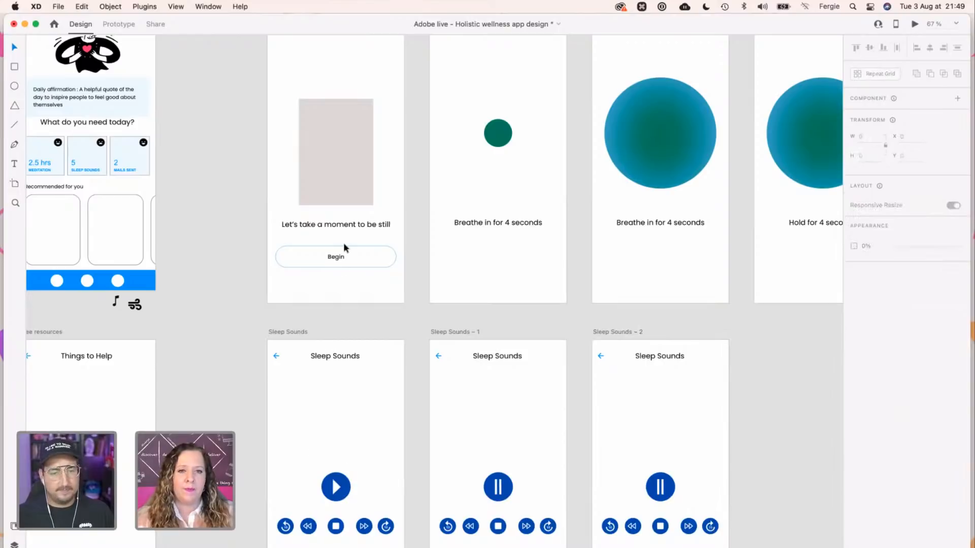
pyautogui.click(374, 254)
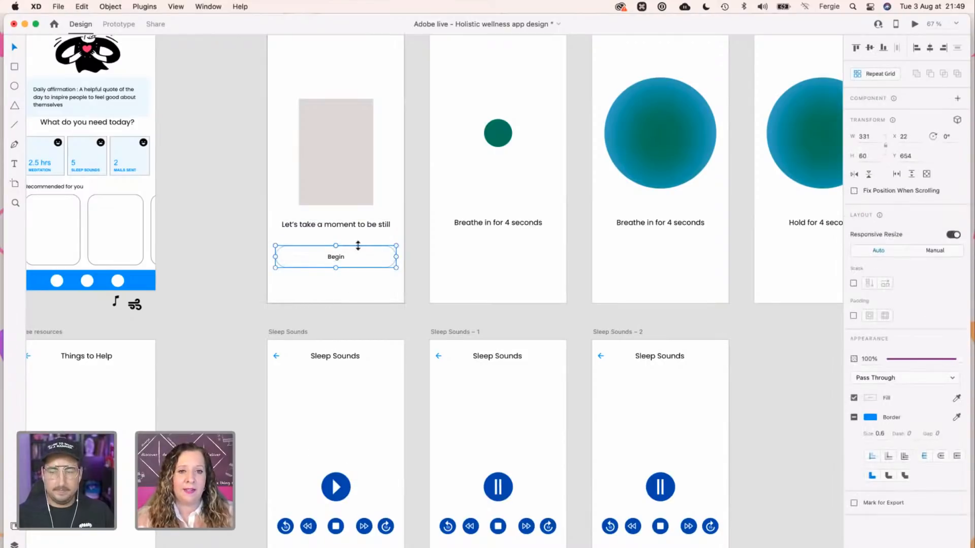
pyautogui.click(244, 339)
pyautogui.scroll(-5, 243, 342)
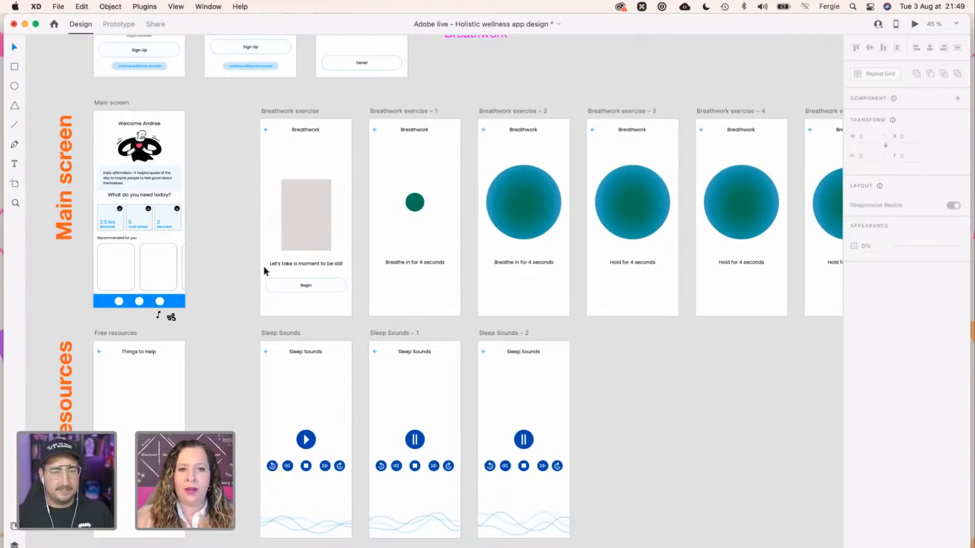
# Review the Competitive Review likes and pain points and the Feature Comparison table once more.
pyautogui.press('space')
pyautogui.moveTo(226, 168); pyautogui.dragTo(446, 299)
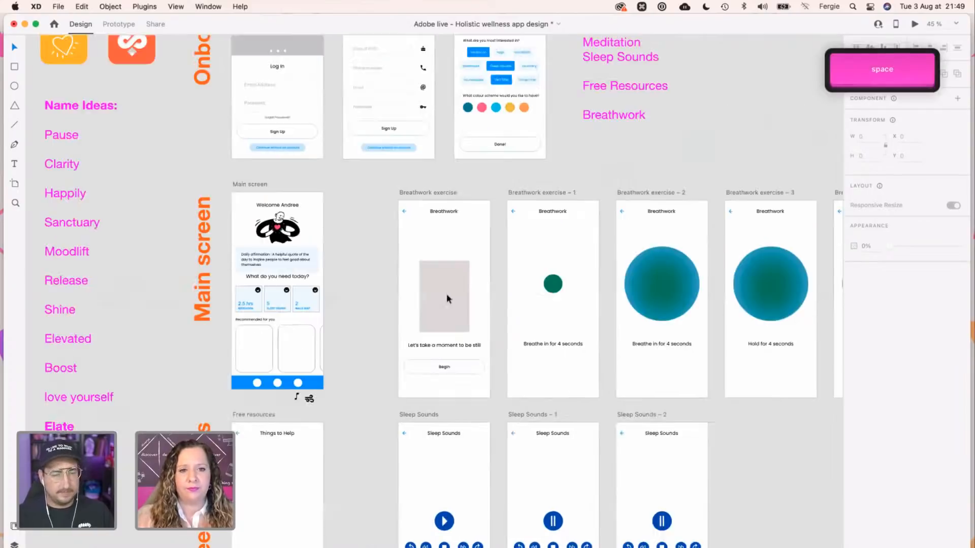
pyautogui.hscroll(-8, 447, 299)
pyautogui.hscroll(-20, 305, 325)
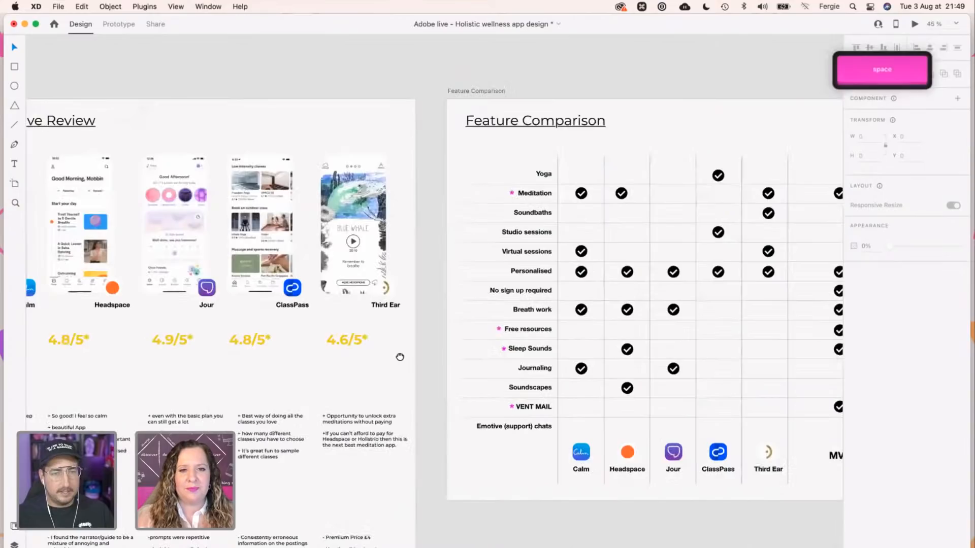
pyautogui.hscroll(-10, 400, 357)
pyautogui.scroll(-3, 400, 357)
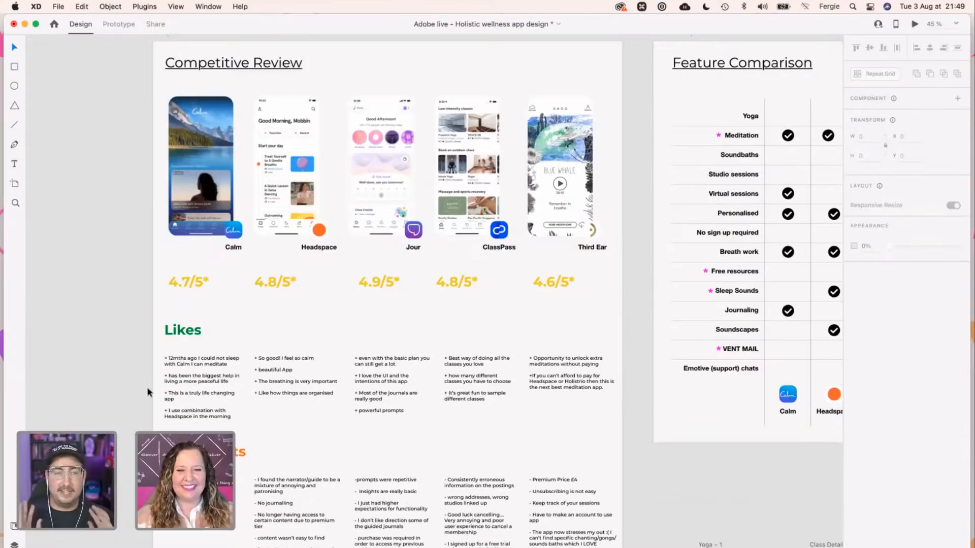
pyautogui.press('space')
pyautogui.scroll(-1, 257, 427)
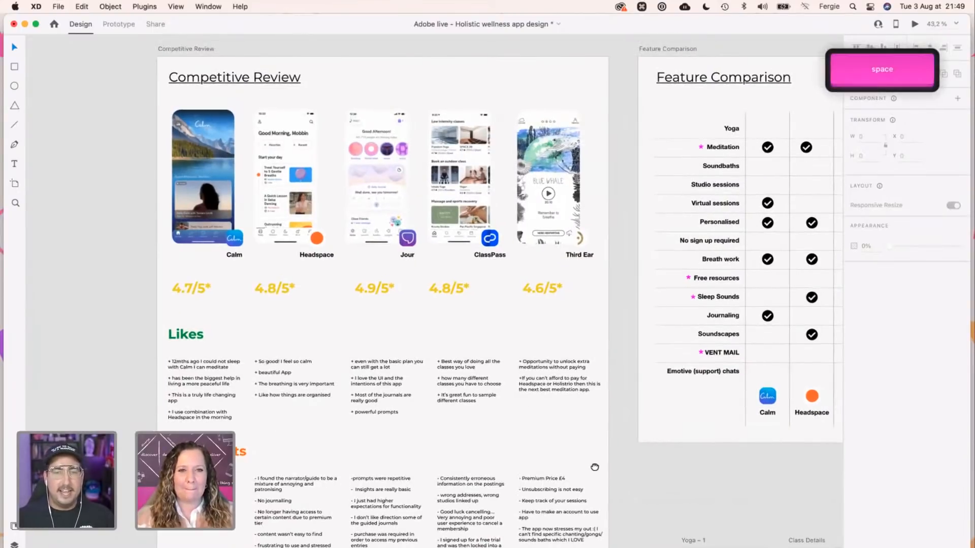
pyautogui.moveTo(757, 468); pyautogui.dragTo(593, 466)
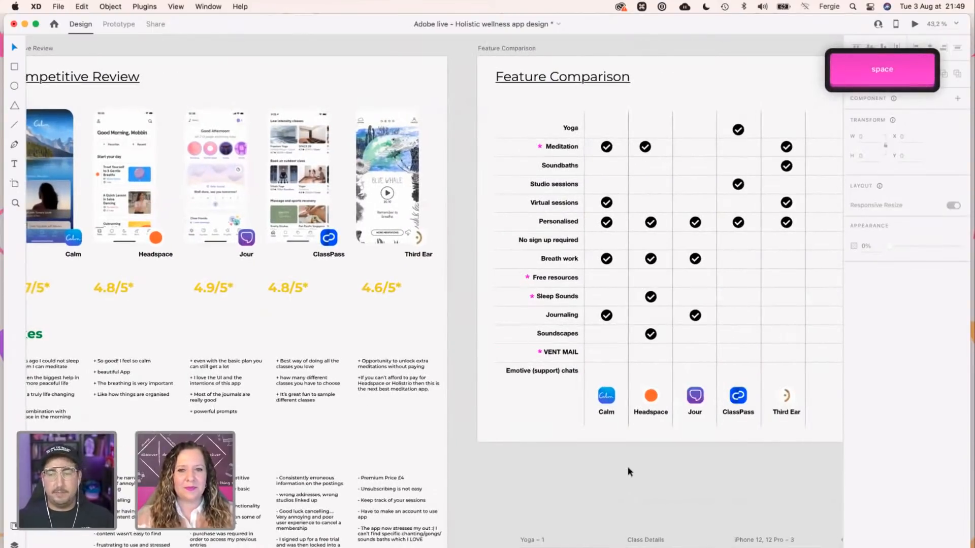
pyautogui.press('space')
pyautogui.scroll(-5, 627, 466)
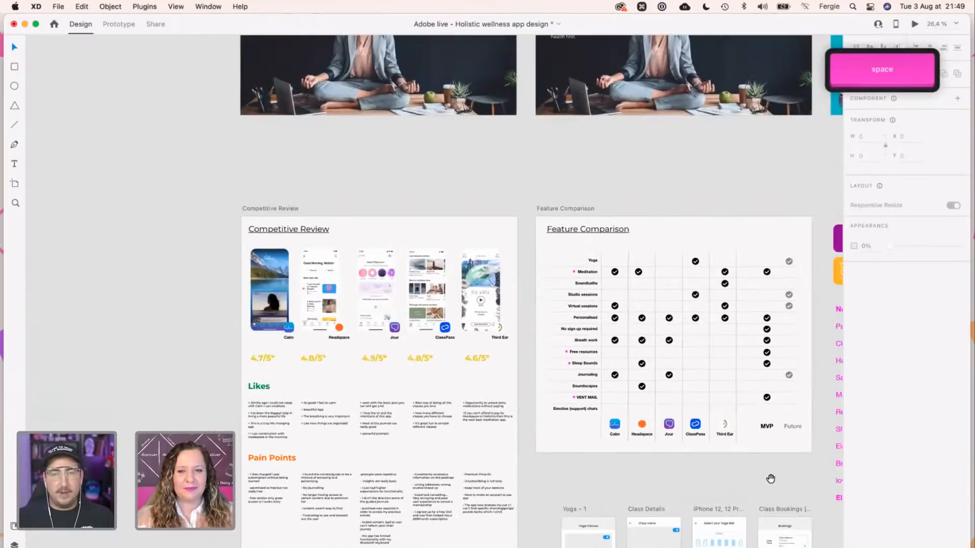
# Examine the arrangement of the onboarding, Main screen, Breathwork, Sleep Sounds and mail artboards as a whole.
pyautogui.hscroll(15, 770, 479)
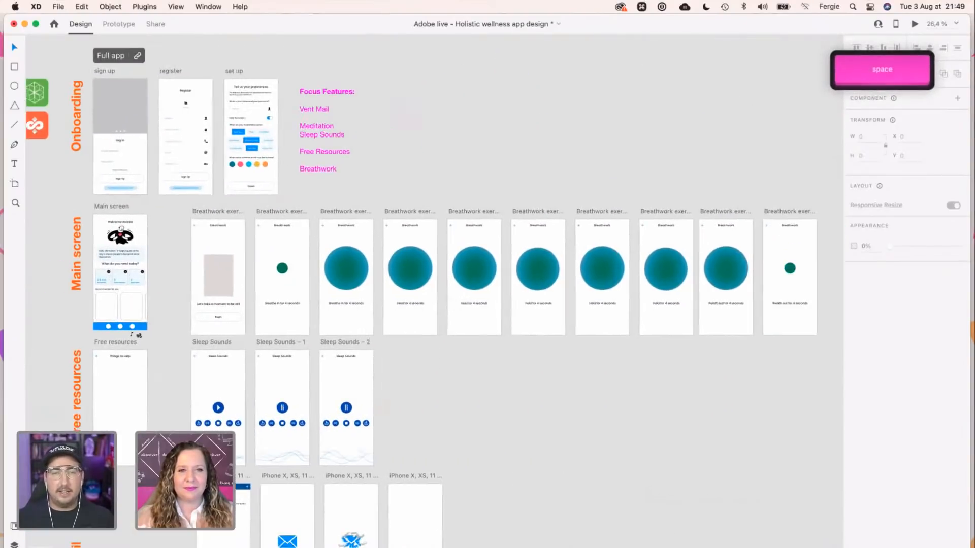
pyautogui.scroll(-2, 559, 457)
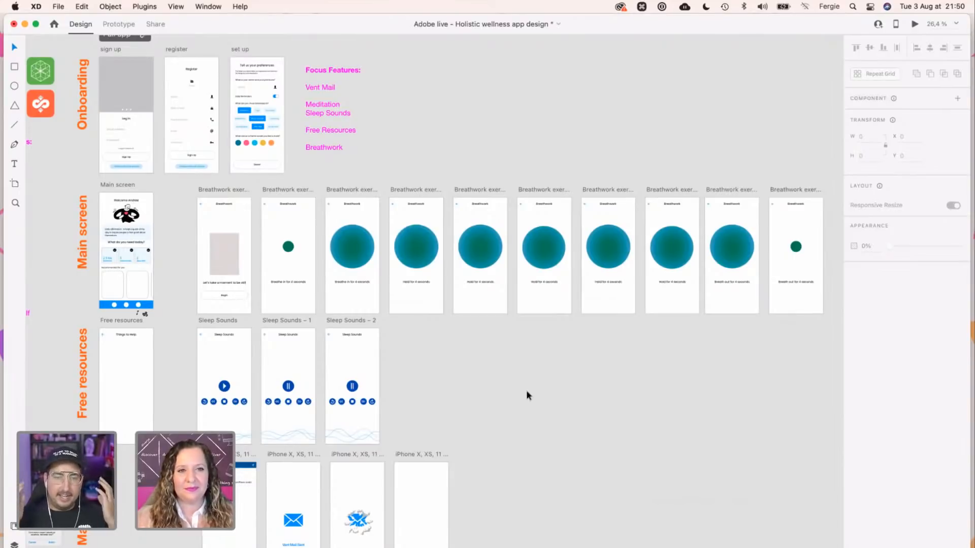
pyautogui.scroll(-2, 526, 392)
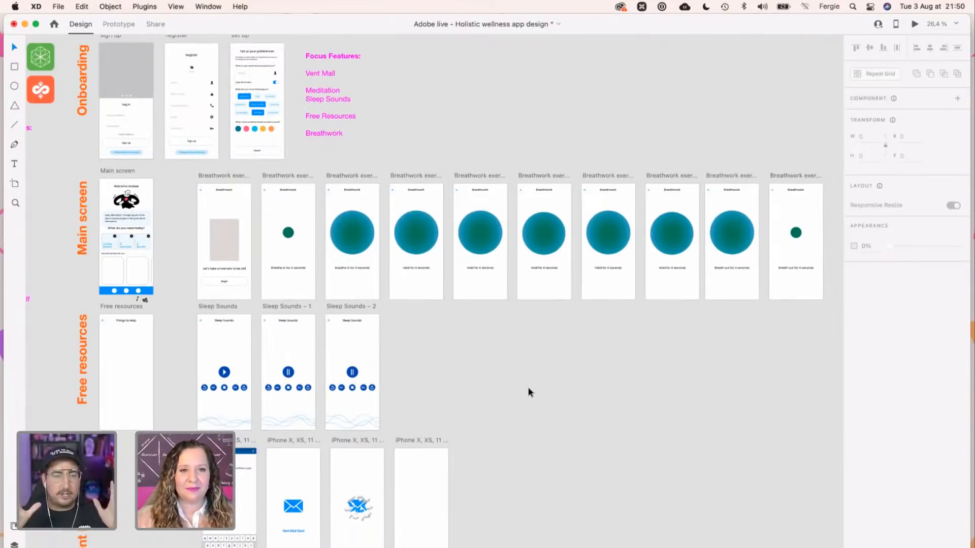